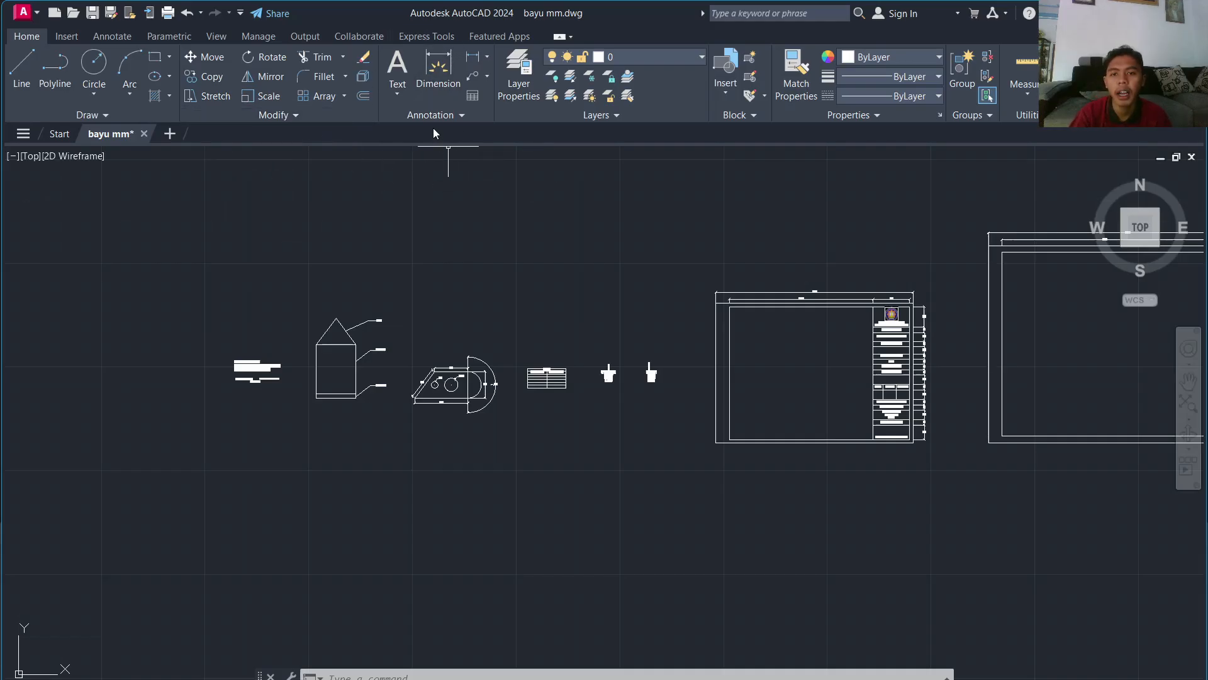
Step: Zoom and pan across the whole drawing to survey its contents
scroll(587, 288, down, 2)
middle_drag(572, 275, 452, 435)
scroll(340, 183, up, 1)
scroll(361, 166, down, 1)
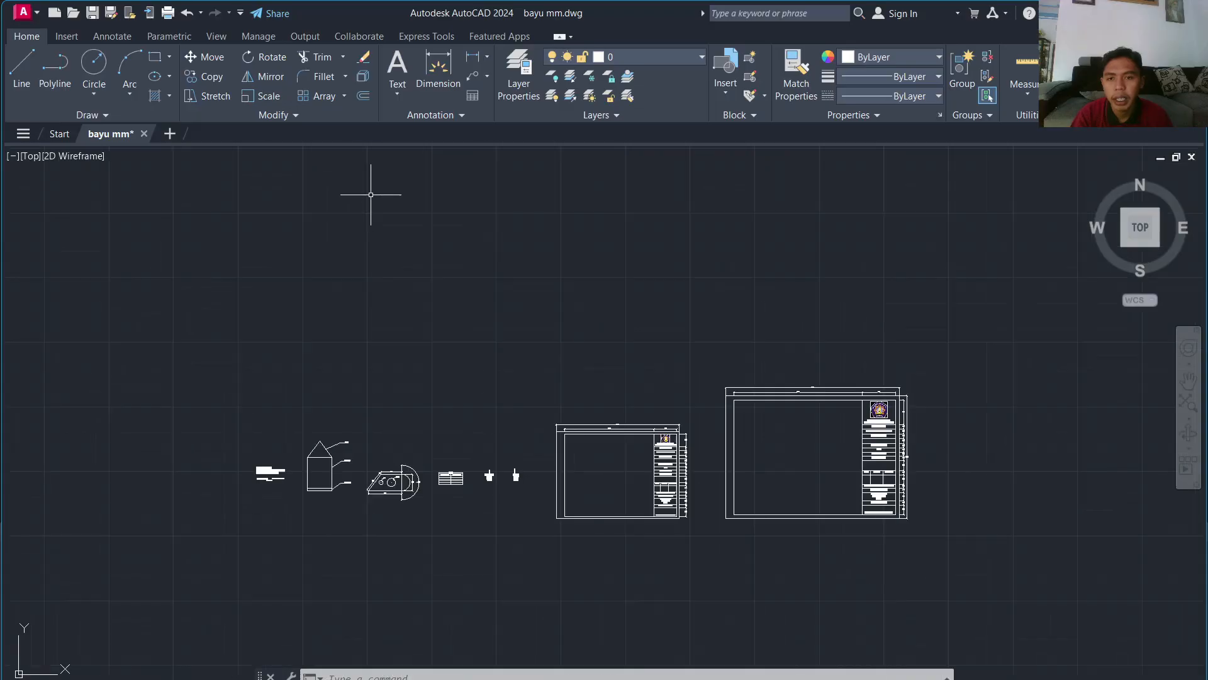
scroll(389, 358, down, 2)
mouse_move(388, 359)
middle_down()
mouse_move(542, 348)
mouse_move(499, 353)
middle_up()
scroll(532, 357, up, 4)
scroll(424, 365, up, 4)
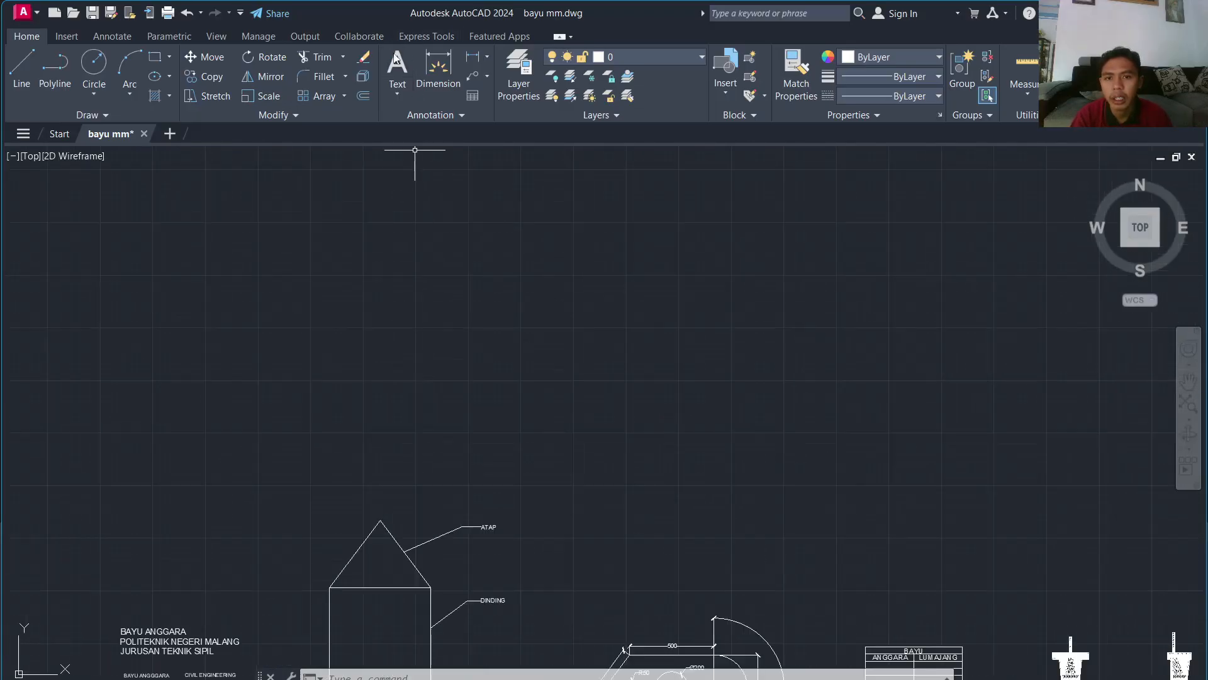
Step: Look over the Linear dimension and Leader dropdown options without choosing any
click(489, 58)
click(488, 58)
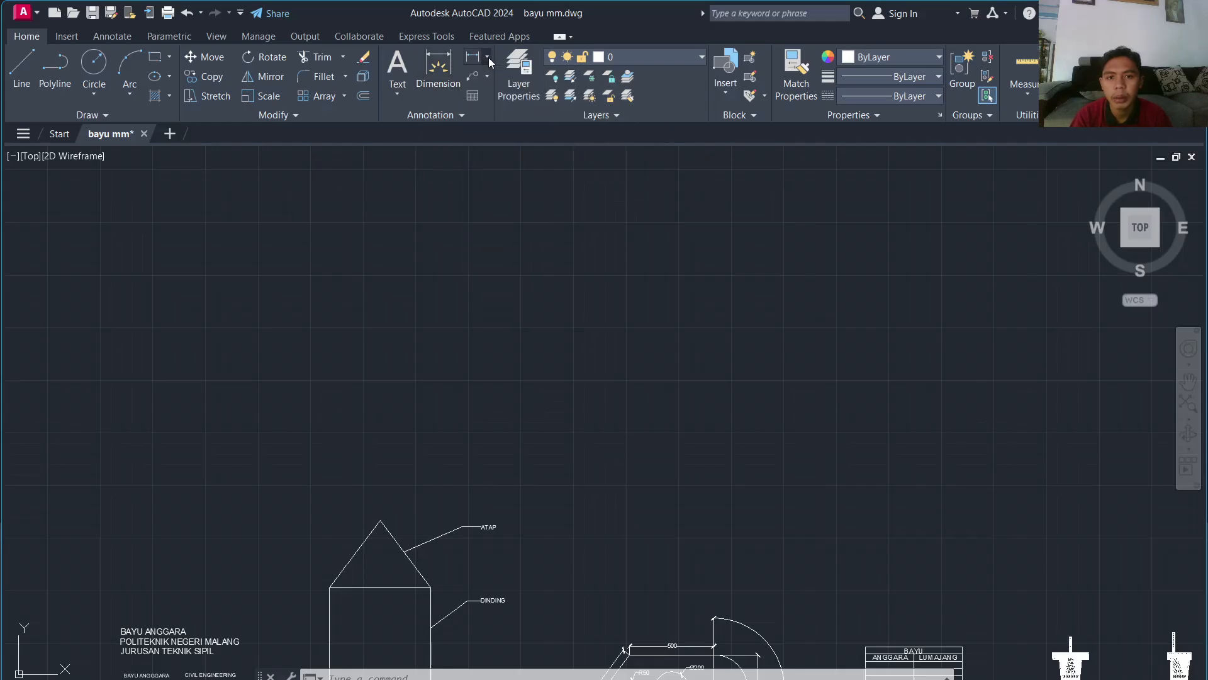
click(486, 77)
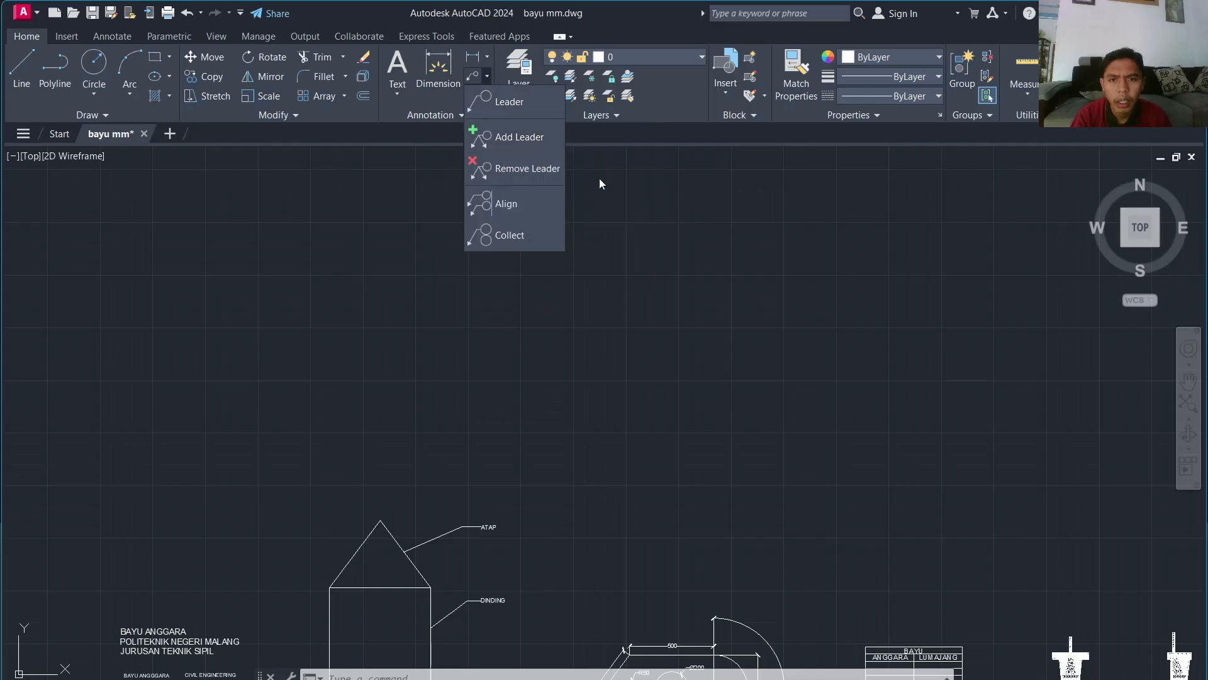
click(607, 297)
Step: Pan past the cup details and title blocks to close in on the name and institution text
scroll(588, 306, down, 2)
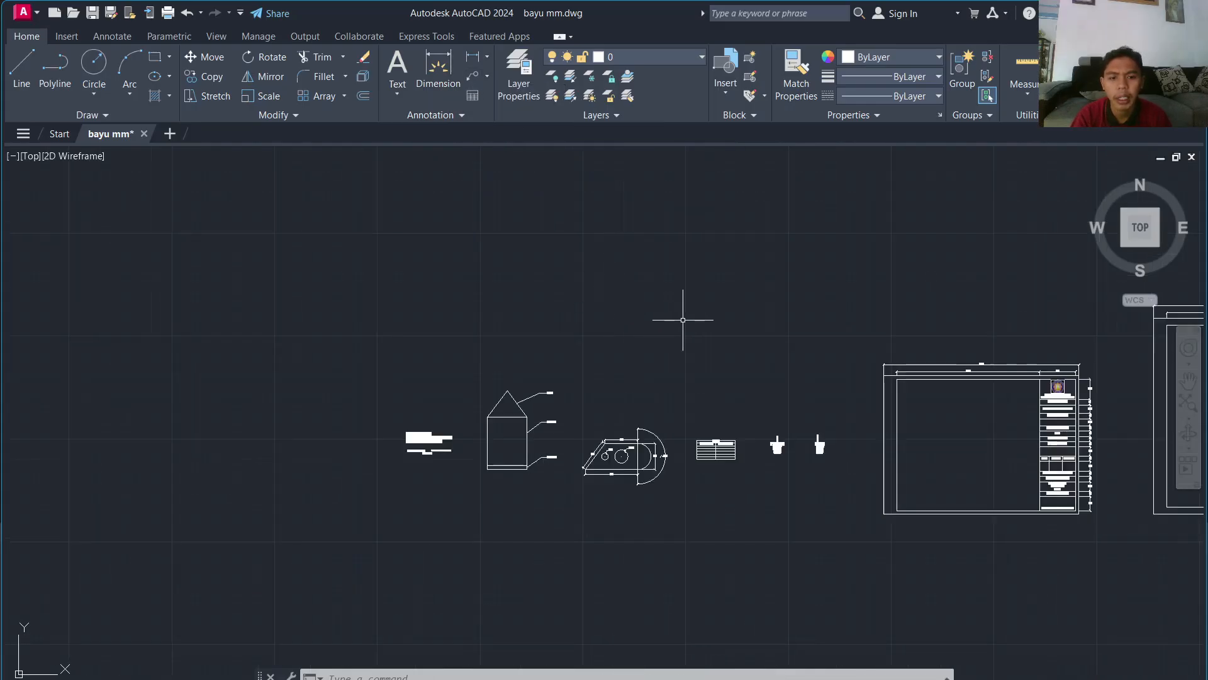
scroll(707, 372, up, 2)
middle_drag(707, 372, 441, 309)
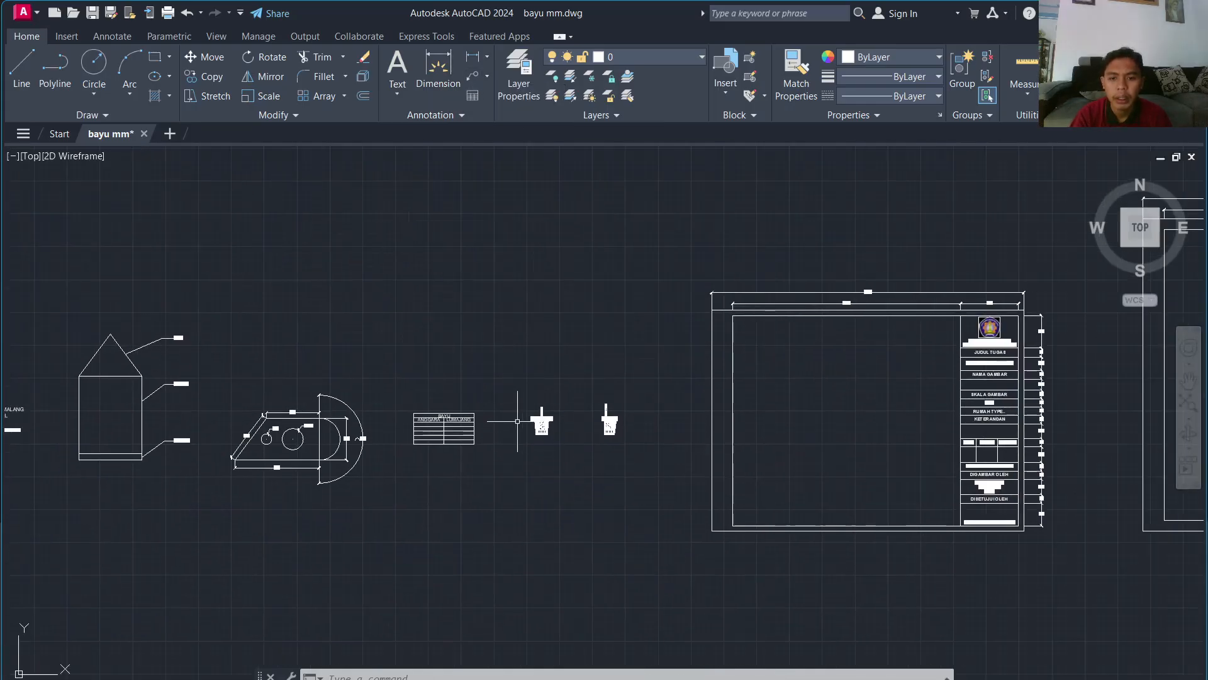
scroll(570, 324, up, 4)
middle_drag(569, 323, 399, 229)
scroll(446, 440, up, 2)
scroll(377, 448, down, 1)
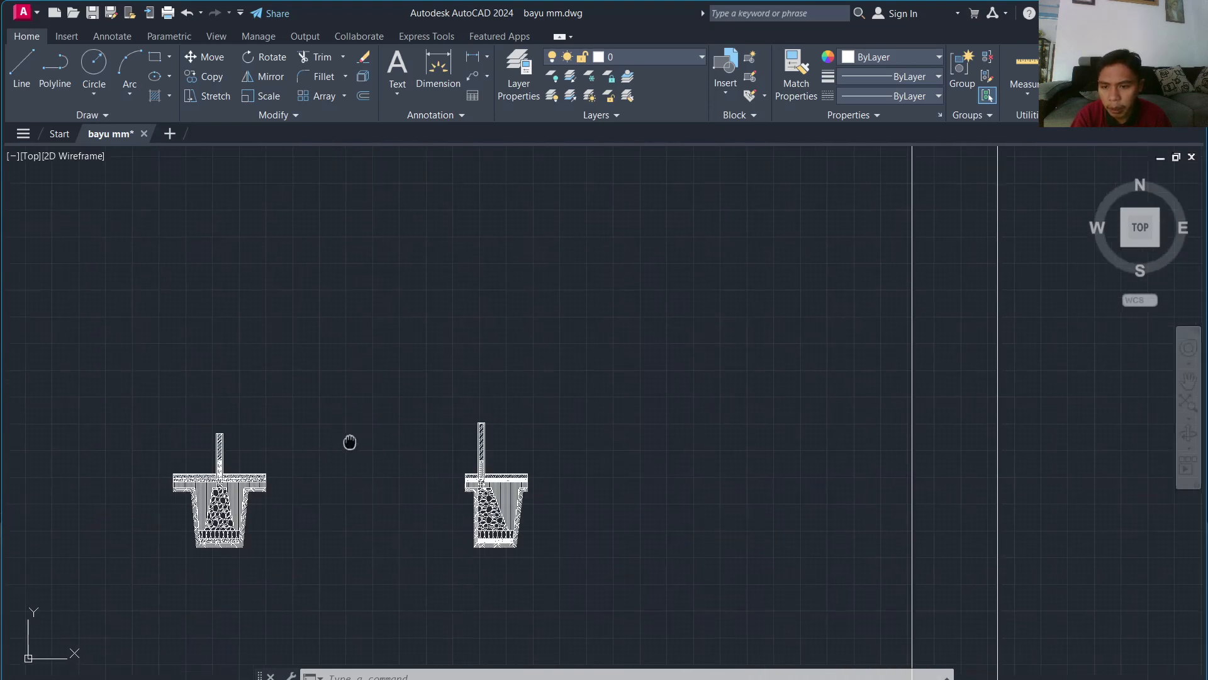
middle_drag(350, 442, 459, 417)
scroll(440, 419, up, 3)
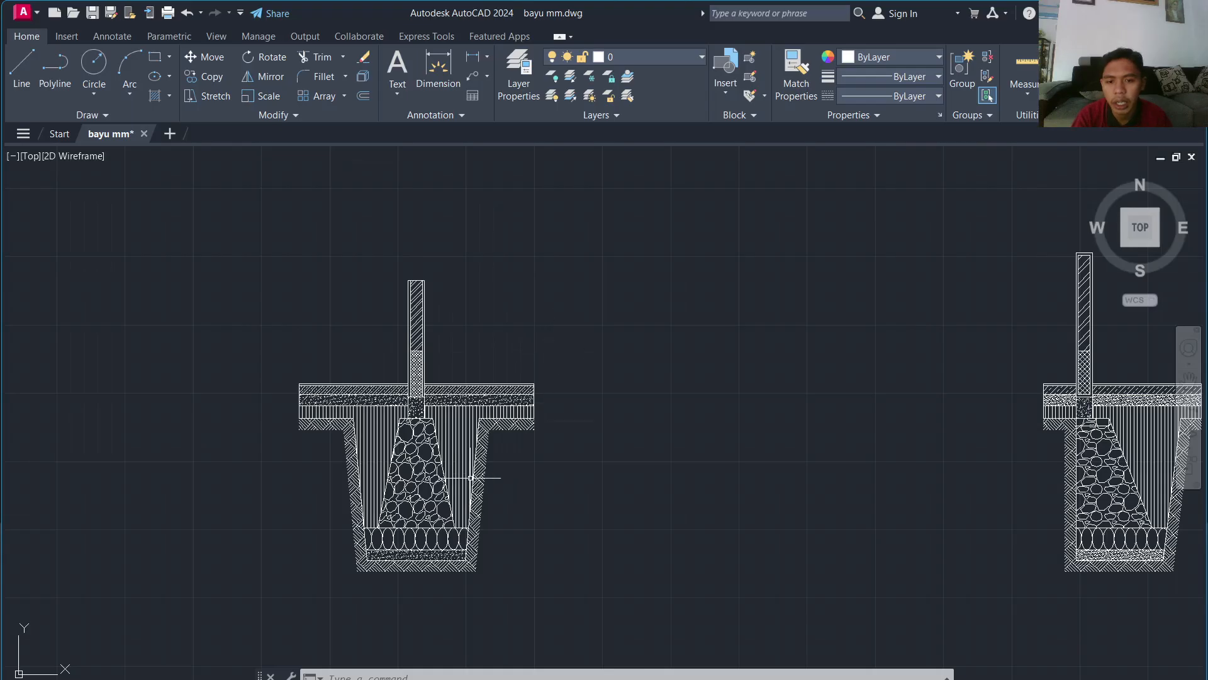
scroll(418, 498, down, 3)
scroll(825, 466, down, 1)
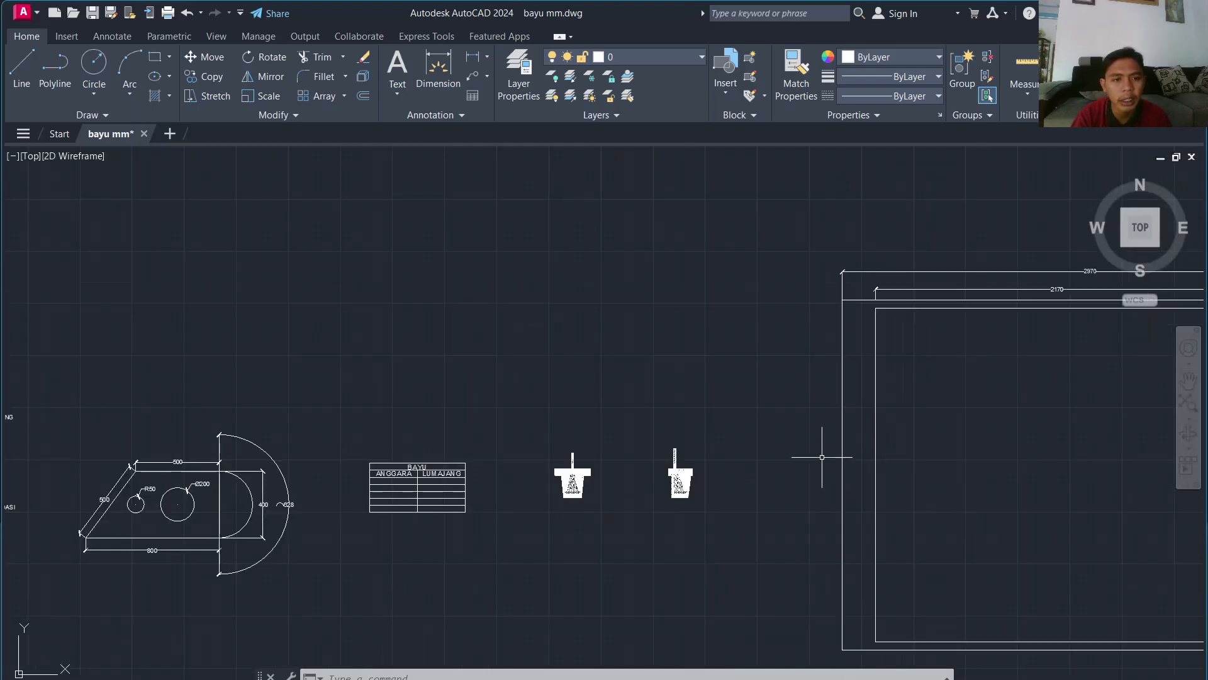
scroll(821, 457, down, 2)
middle_drag(822, 456, 375, 381)
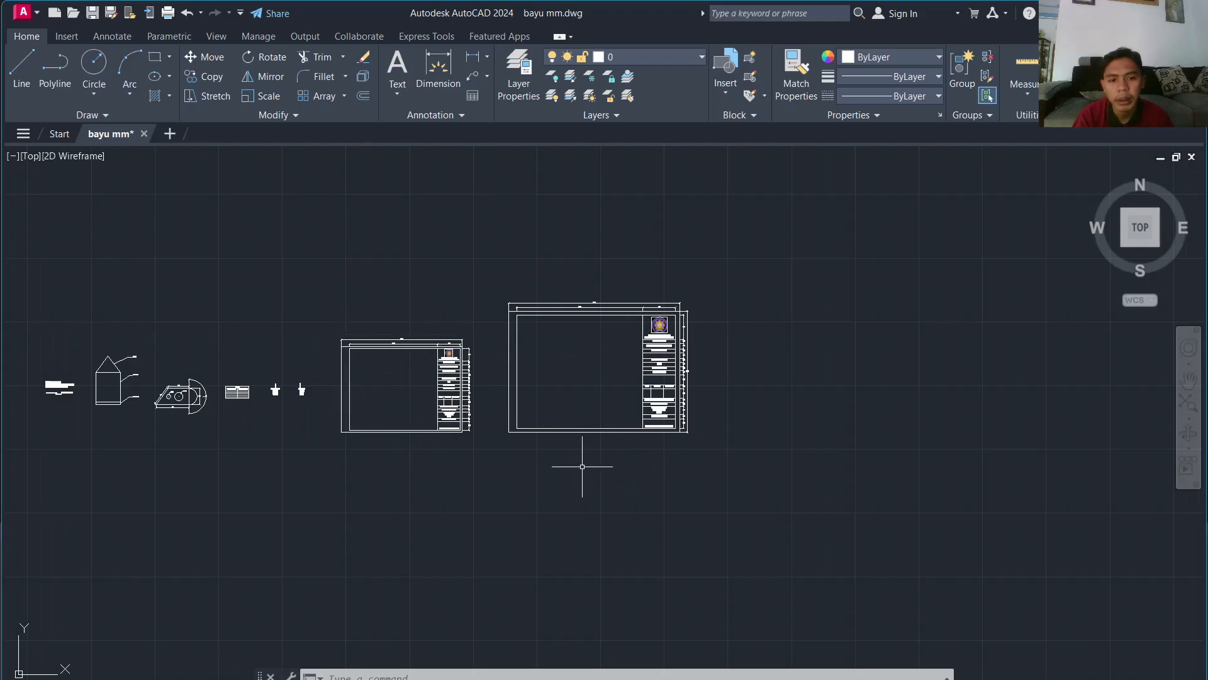
scroll(221, 415, up, 6)
middle_drag(185, 399, 545, 399)
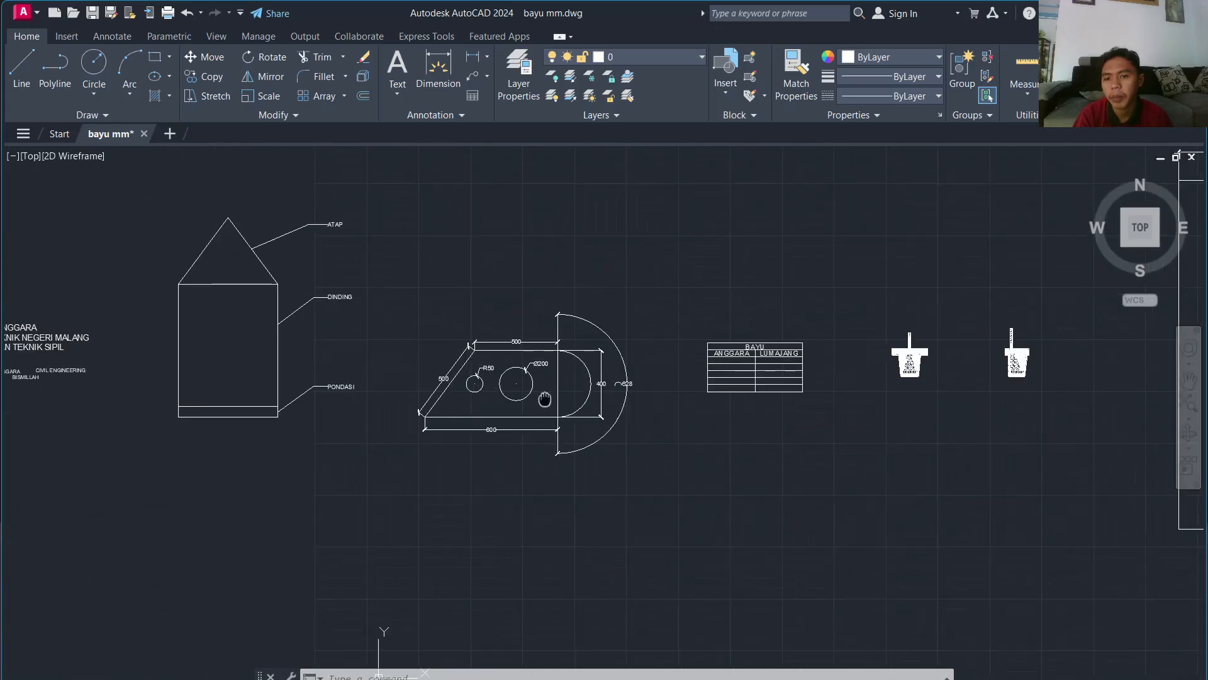
scroll(283, 293, down, 2)
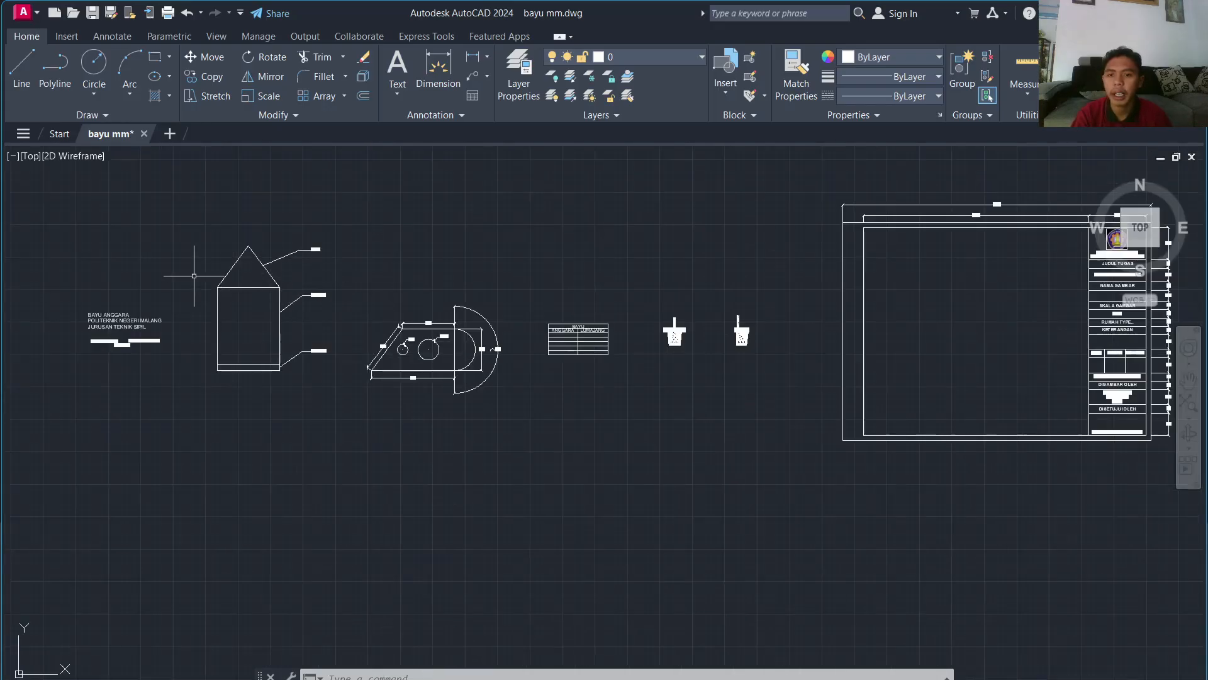
scroll(147, 271, up, 2)
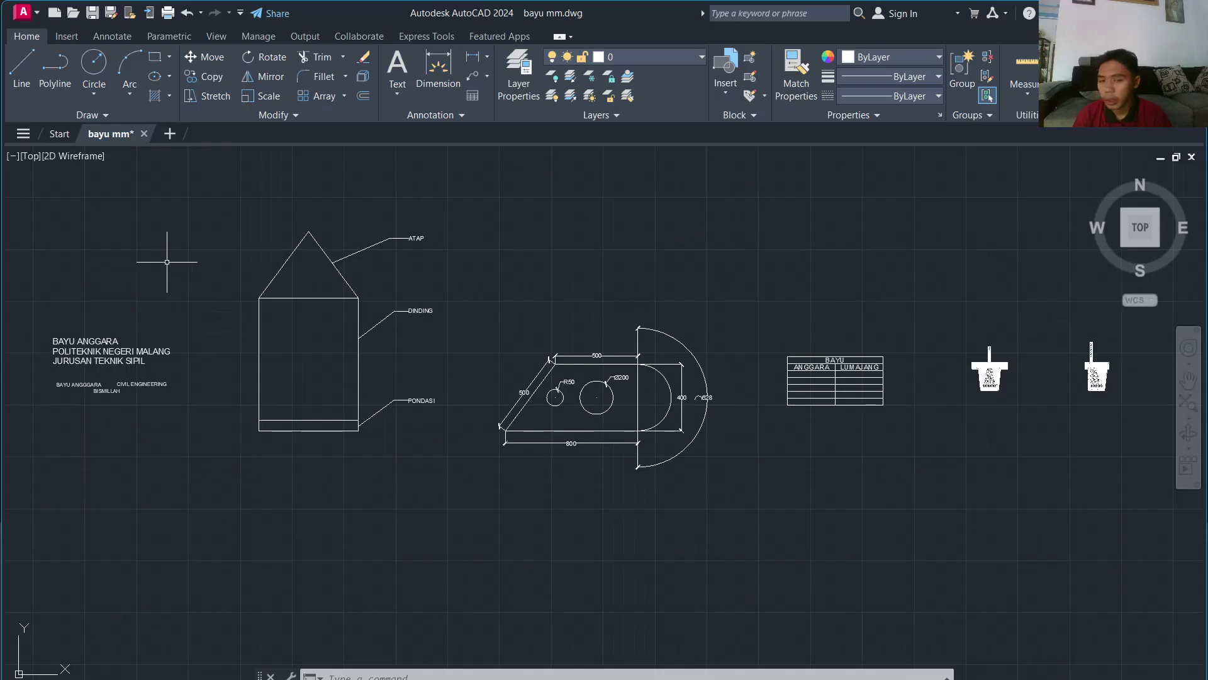
scroll(314, 365, down, 2)
scroll(216, 349, up, 2)
scroll(217, 348, up, 1)
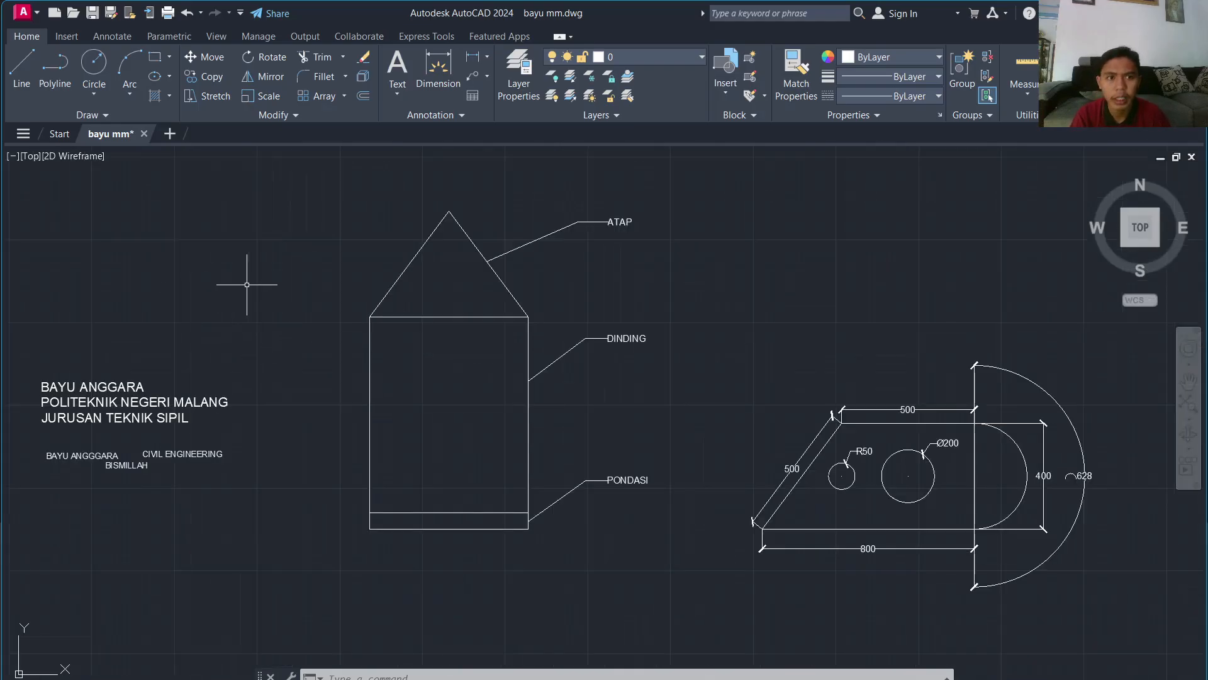
scroll(217, 284, up, 1)
middle_drag(217, 285, 638, 378)
scroll(589, 346, down, 2)
middle_drag(564, 332, 535, 414)
scroll(315, 498, up, 2)
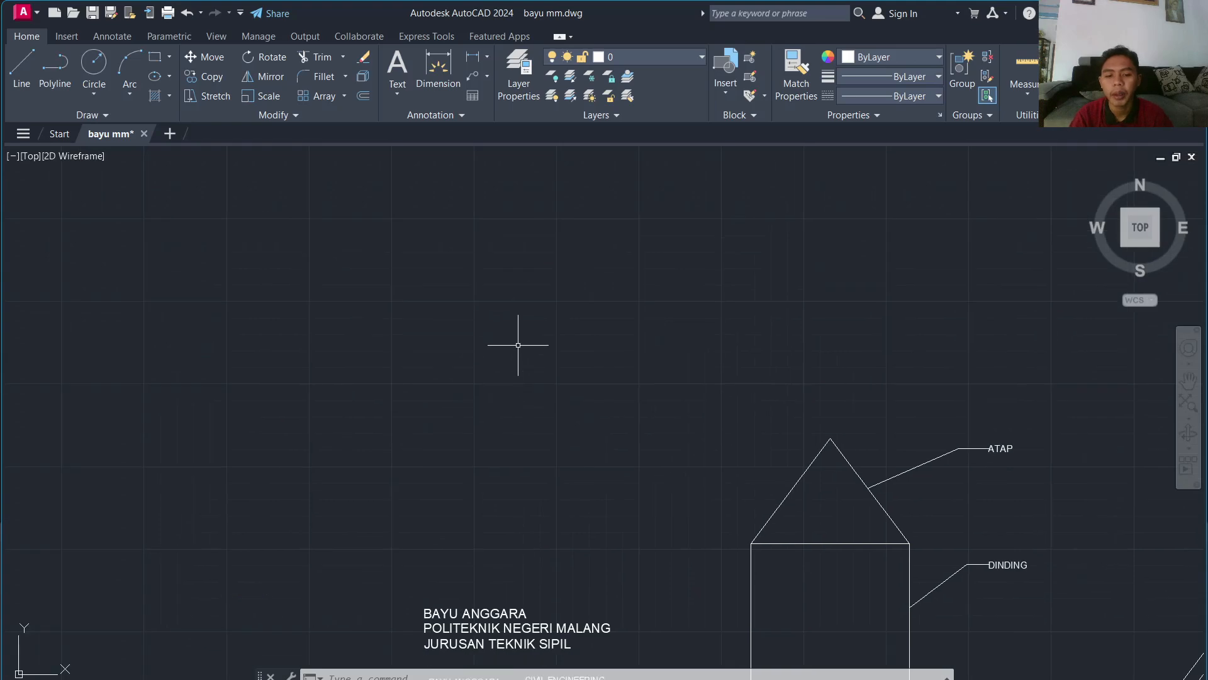
scroll(509, 337, down, 4)
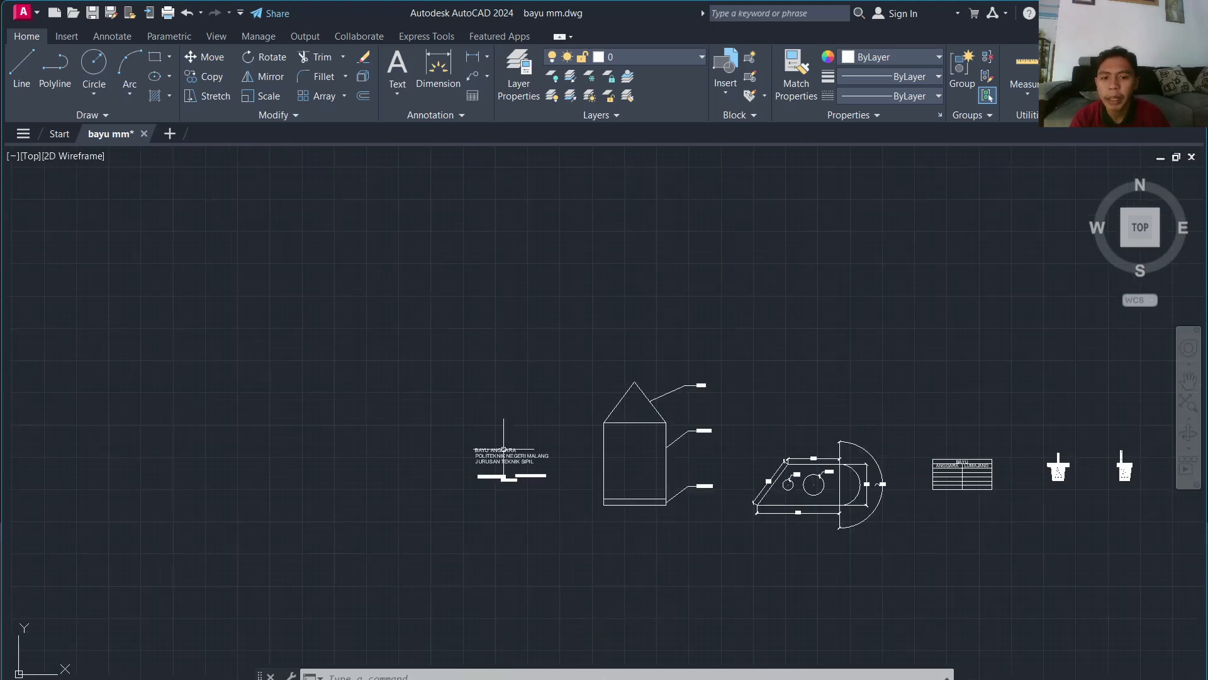
scroll(497, 462, up, 5)
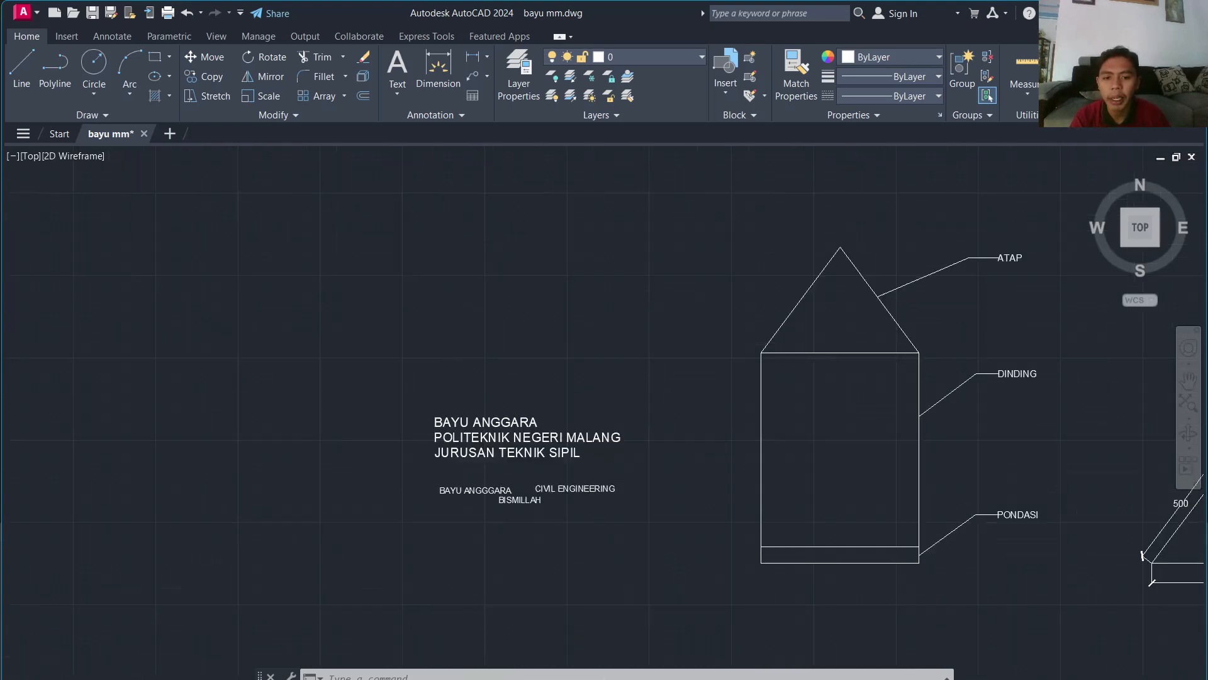
Step: Start Multiline Text and drag a text box above the existing name and institution lines
click(399, 96)
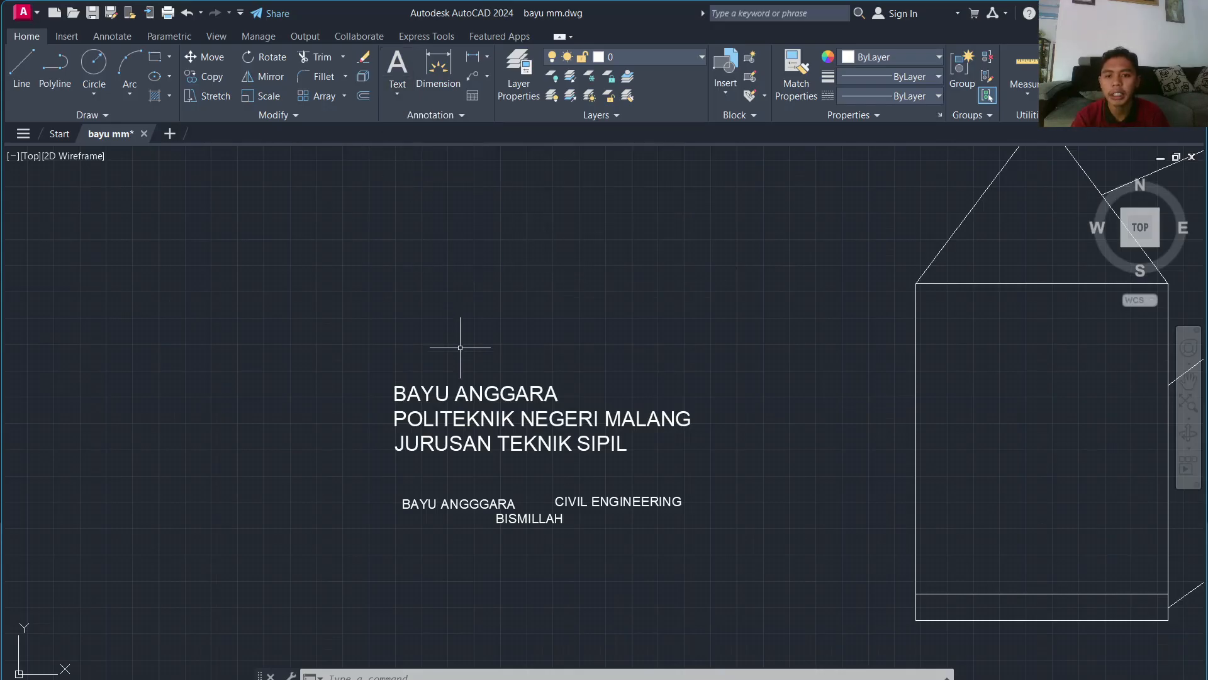
click(397, 94)
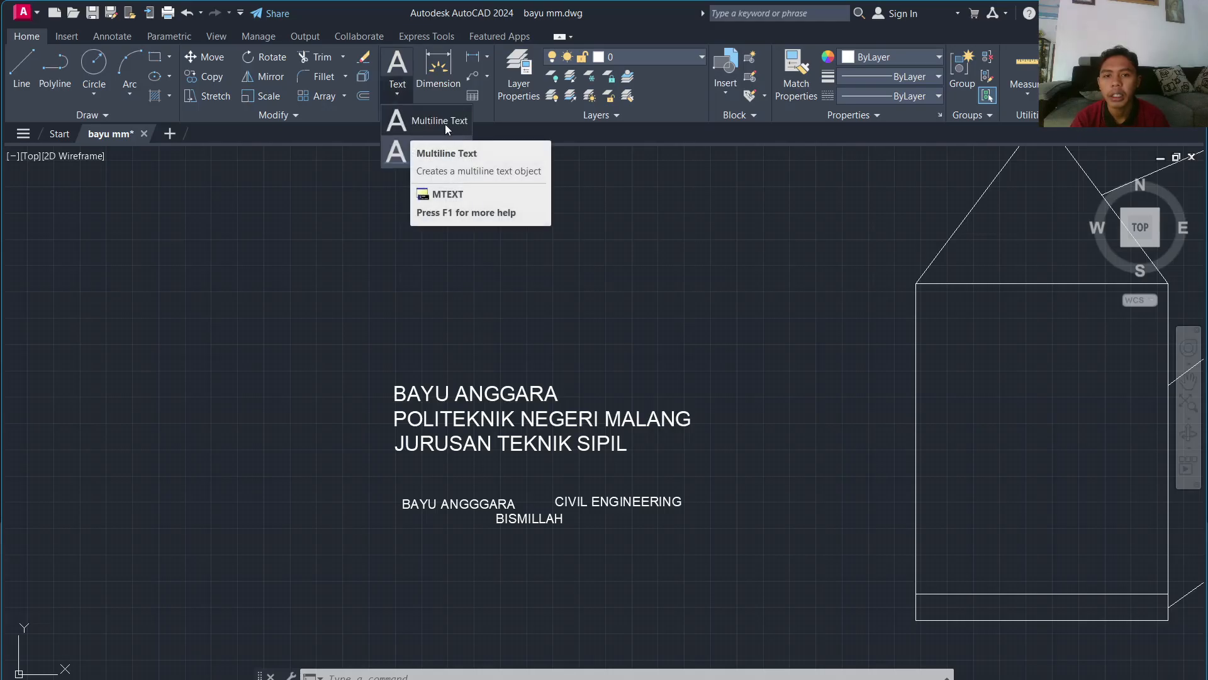
click(406, 116)
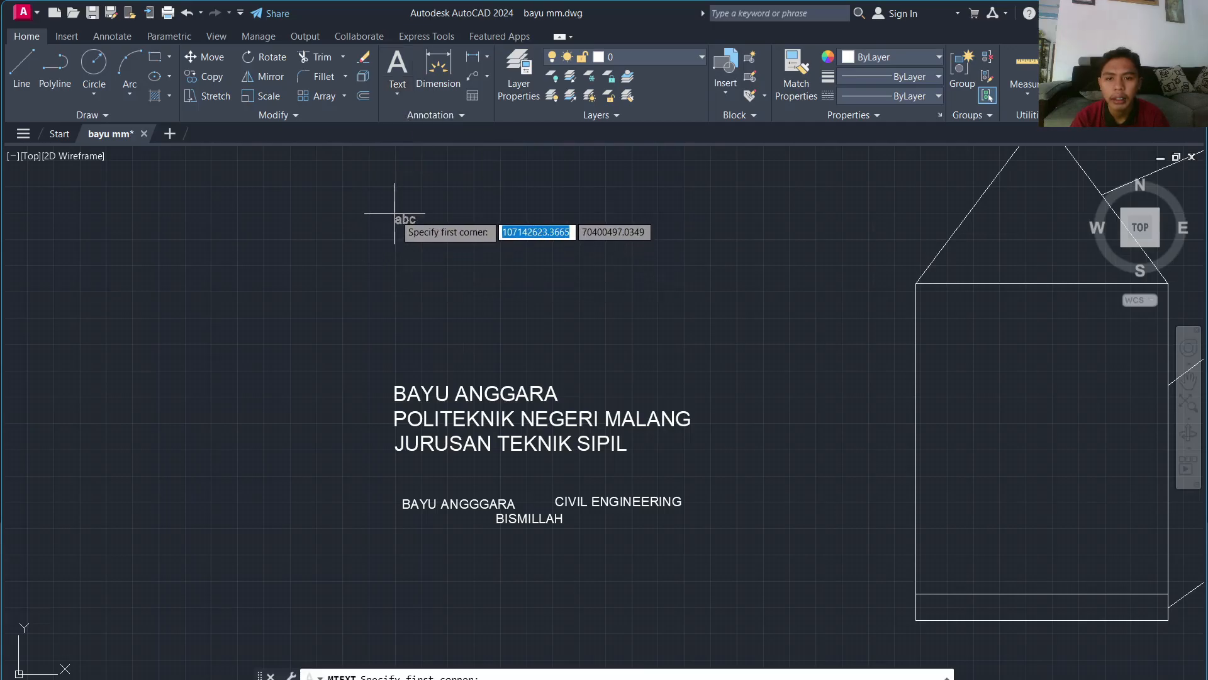
click(395, 213)
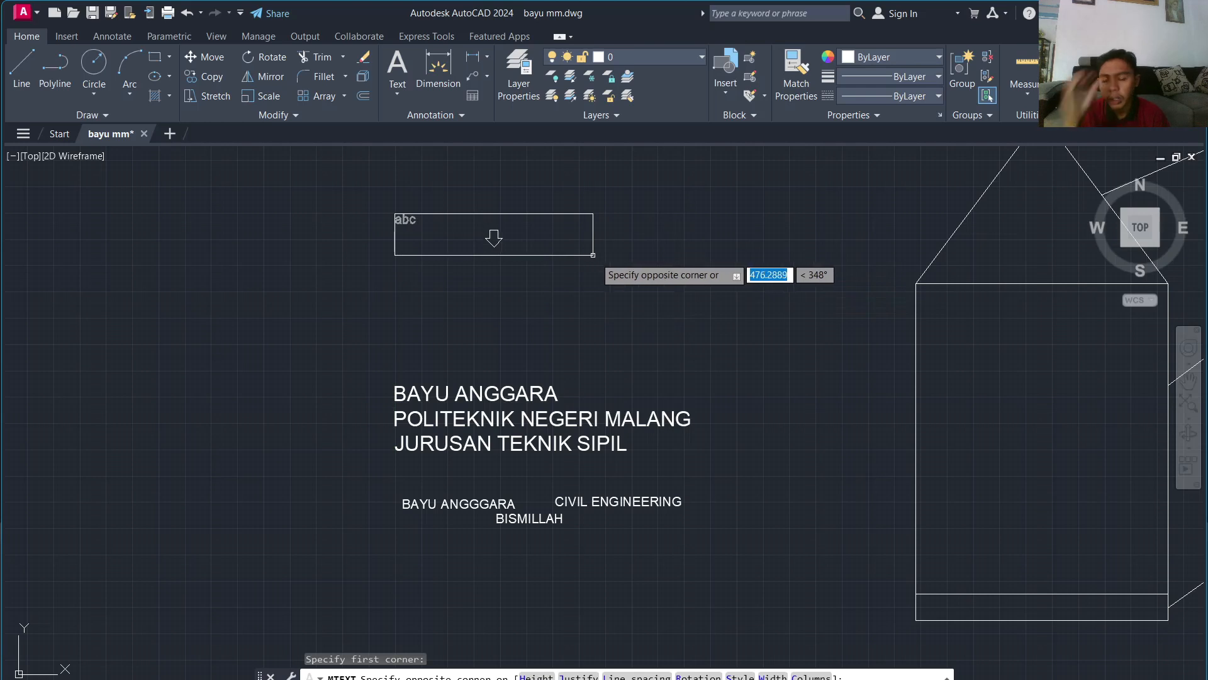
click(597, 243)
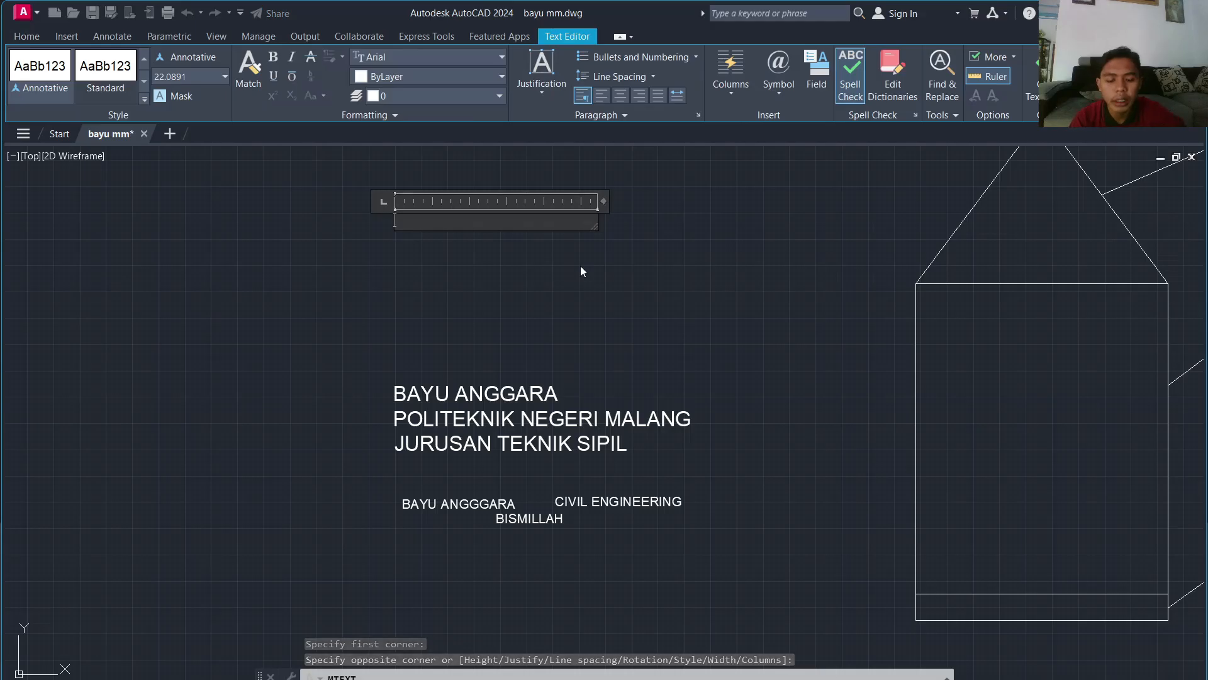
Step: Type the author's name on line one and POLITEKNIK NEGERI MALANG on line two, then commit
text(bayu)
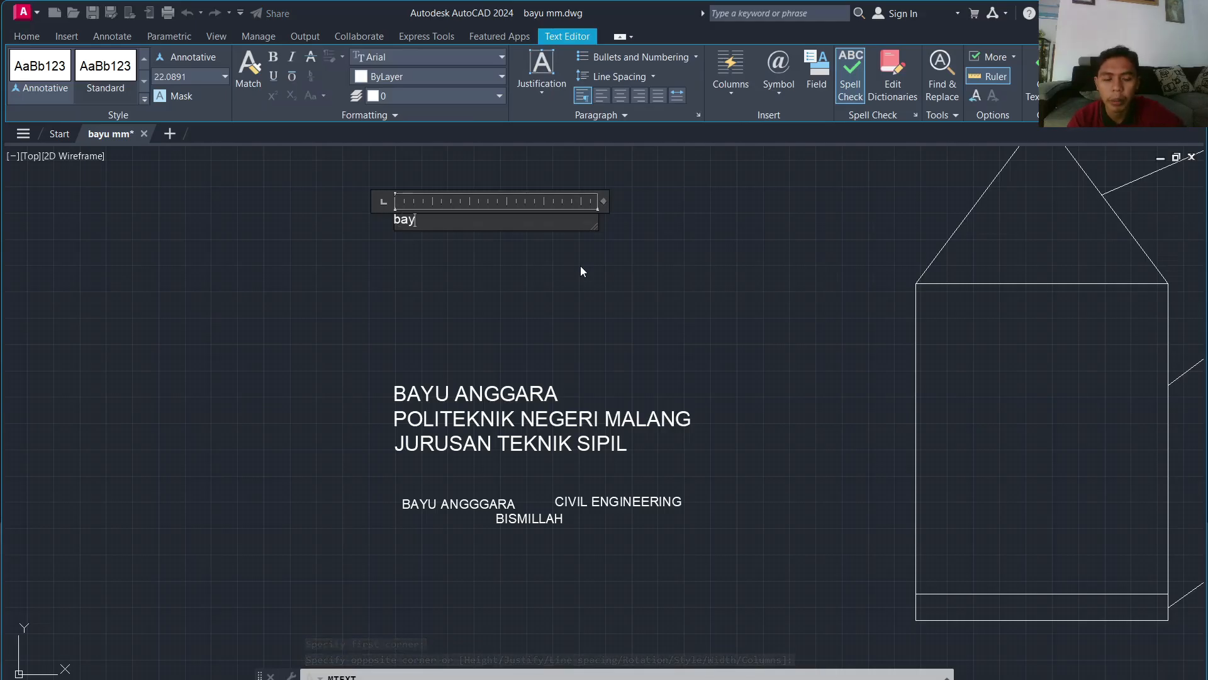
key(BackSpace)
key(BackSpace)
key(BackSpace)
key(BackSpace)
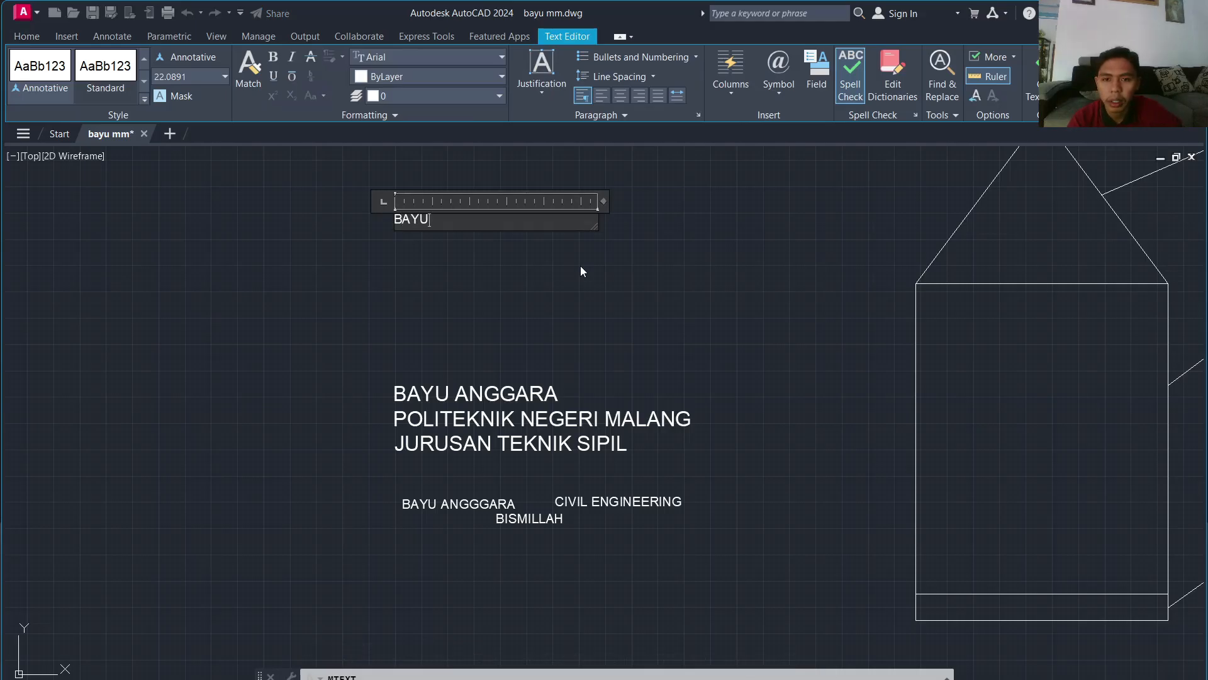
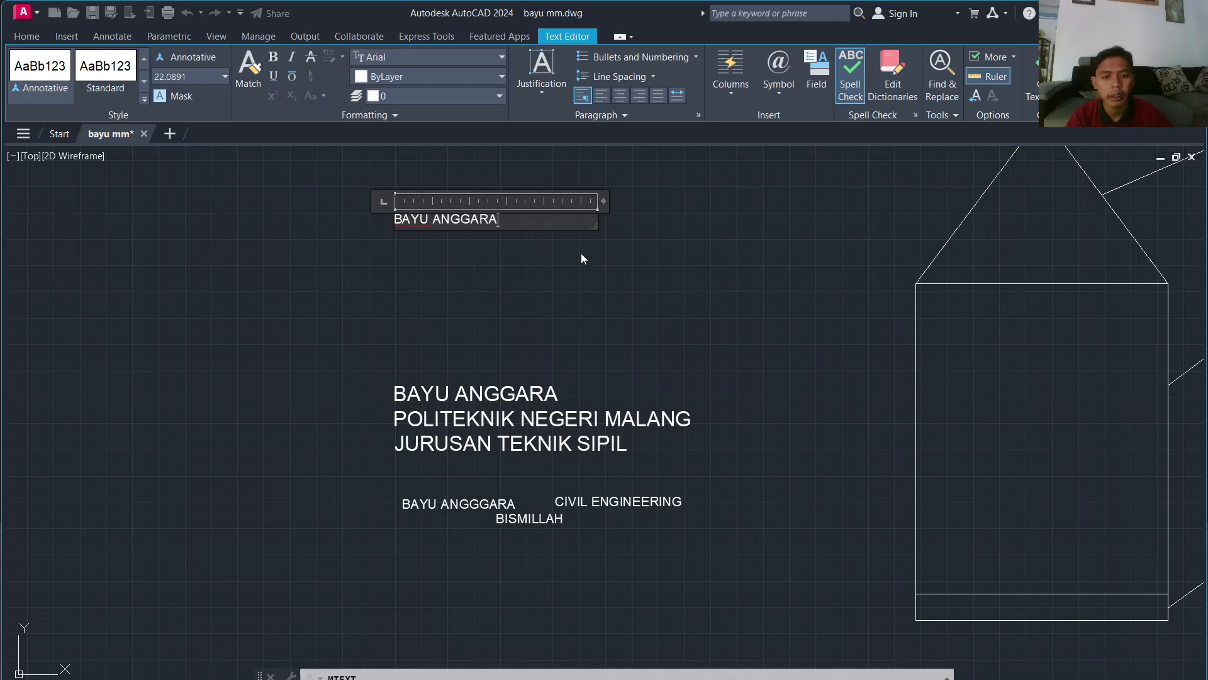
key(Return)
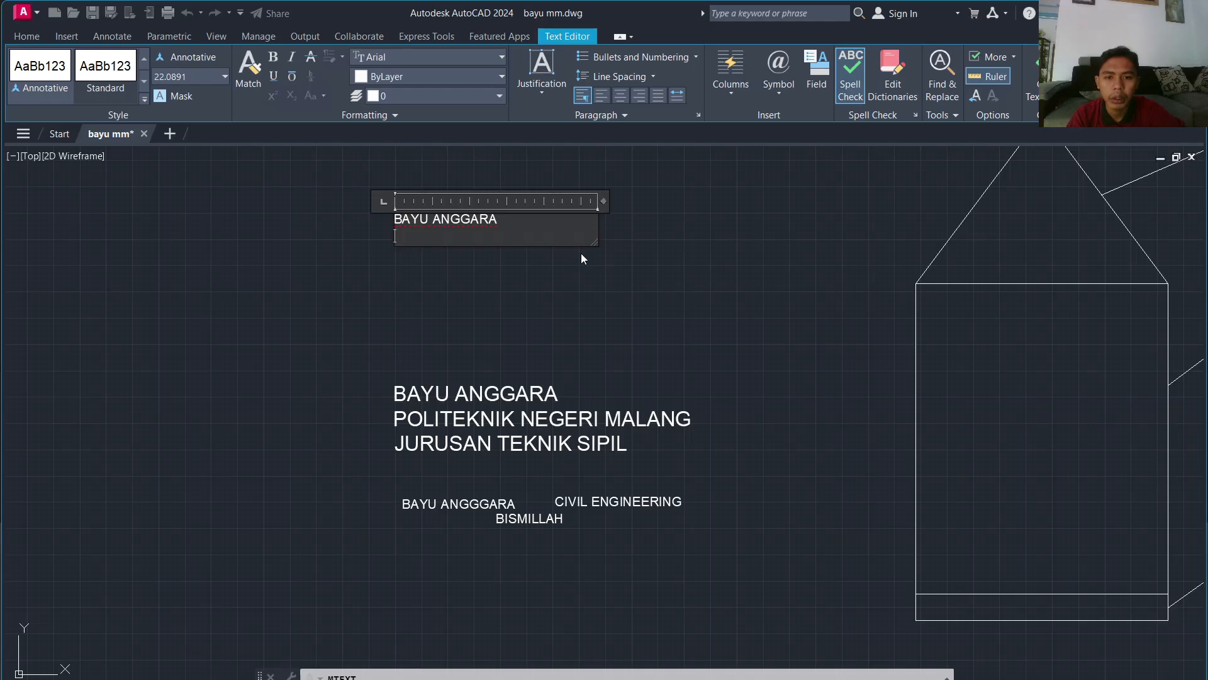
text(POLI)
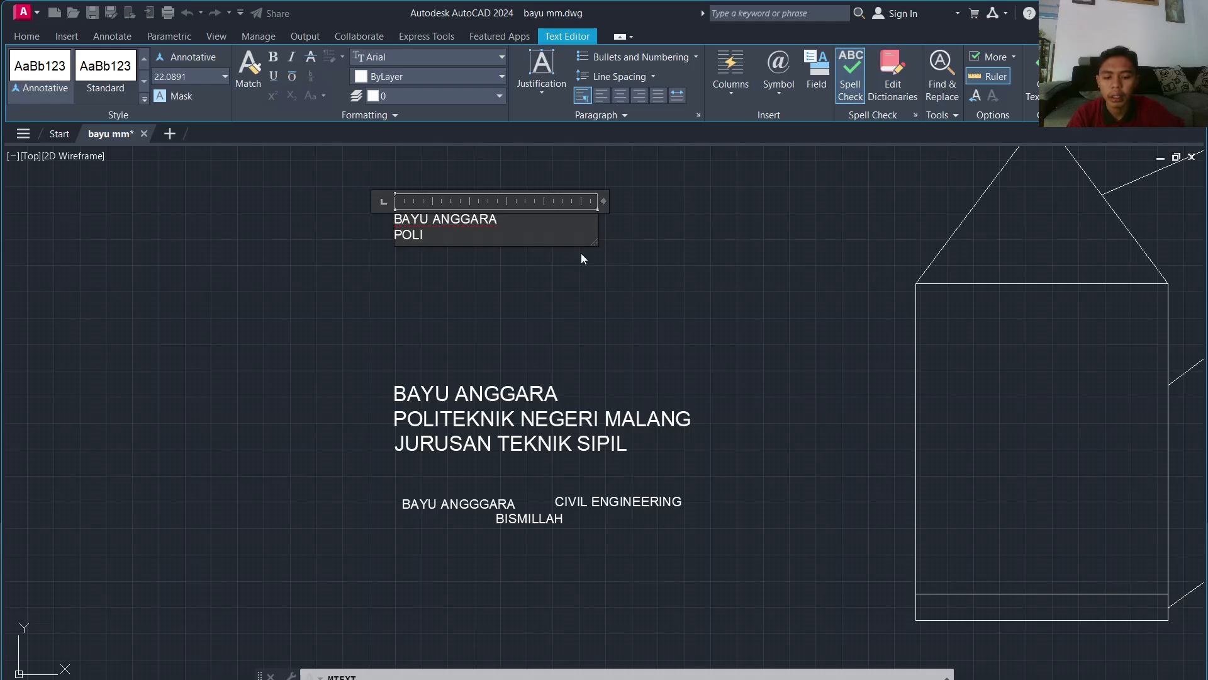
text(TEKNI)
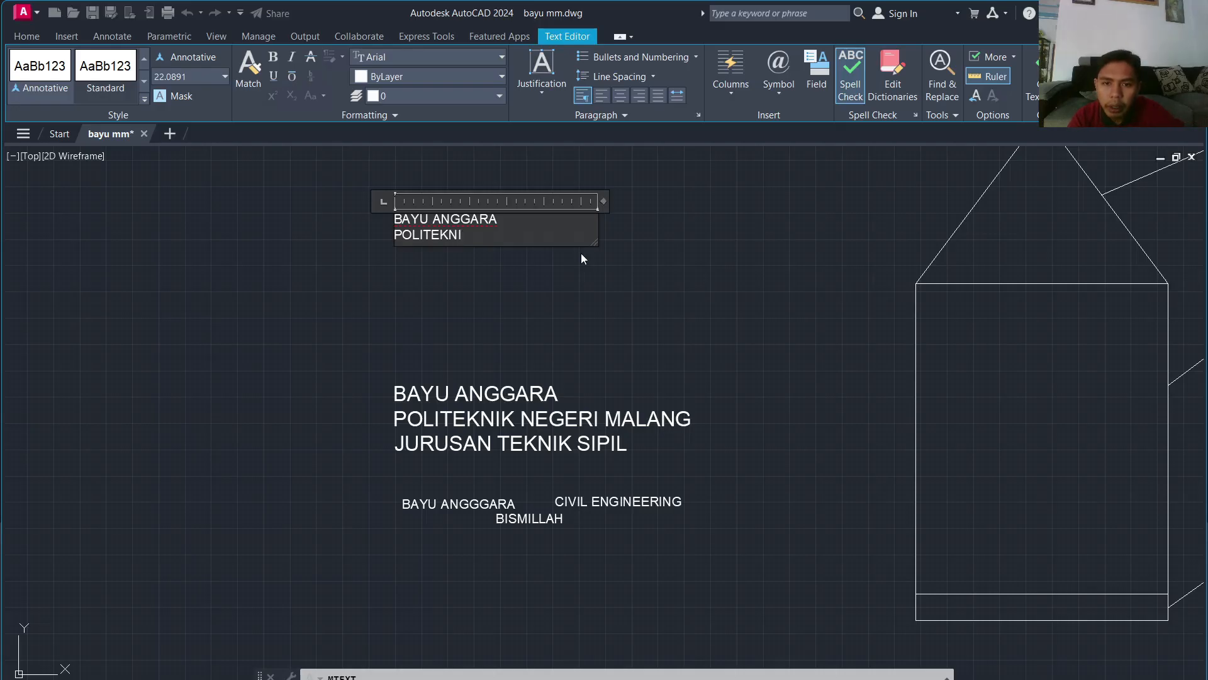
text(K NERGE)
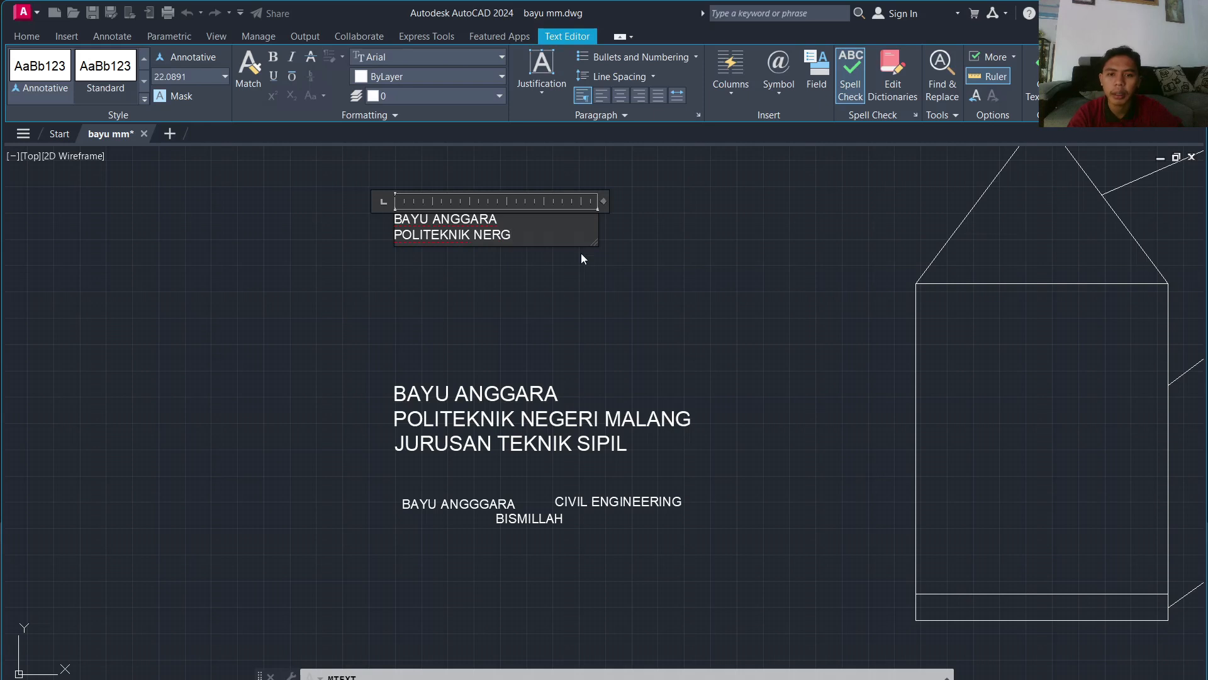
key(BackSpace)
key(BackSpace)
key(BackSpace)
key(BackSpace)
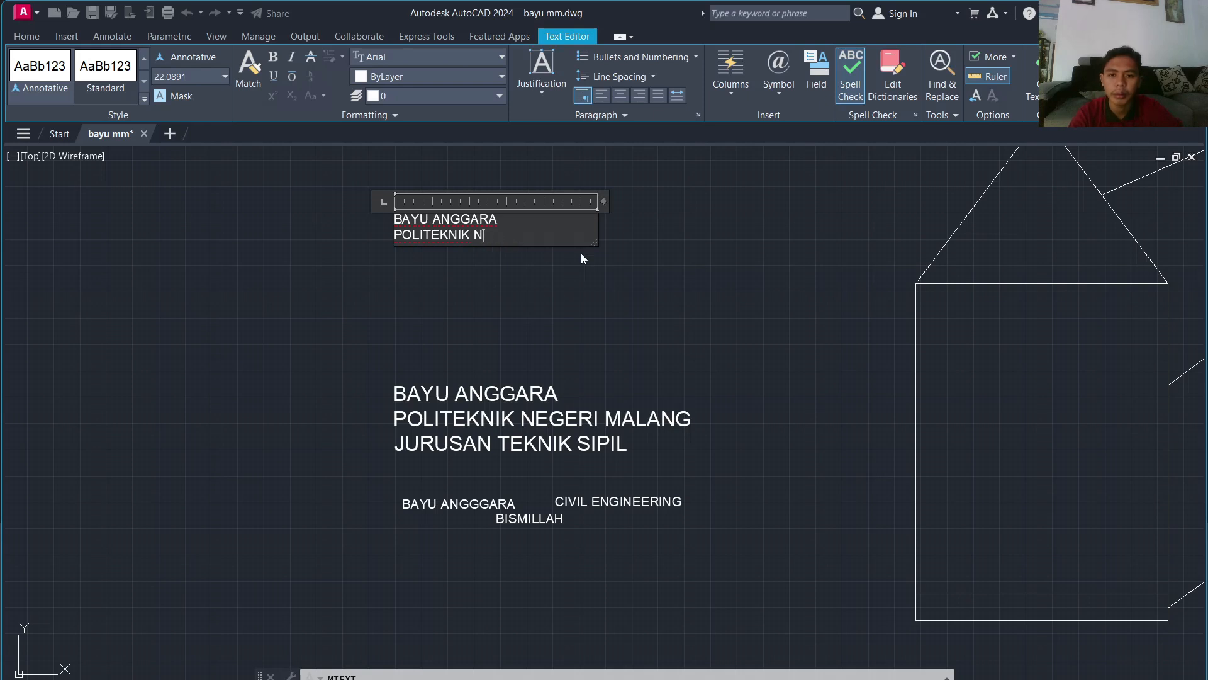
text(EGERI MALANG)
click(642, 165)
Step: Reopen the name and POLITEKNIK NEGERI MALANG label and set all its text height to 30
click(447, 228)
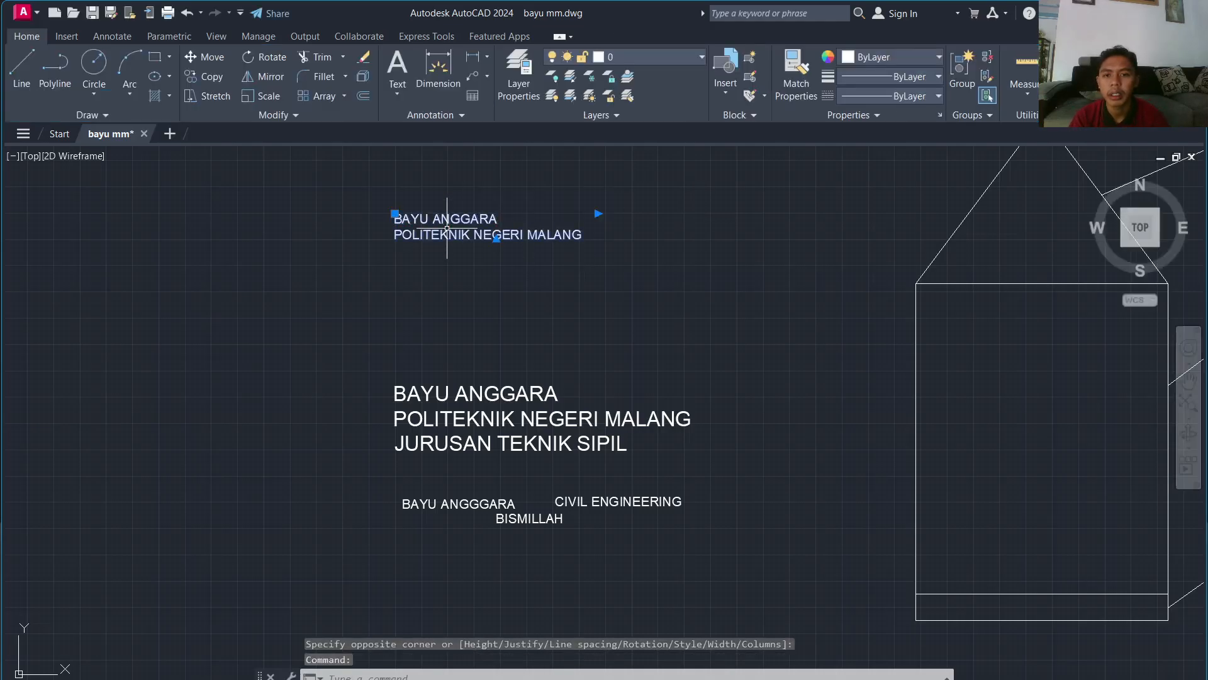
double_click(450, 230)
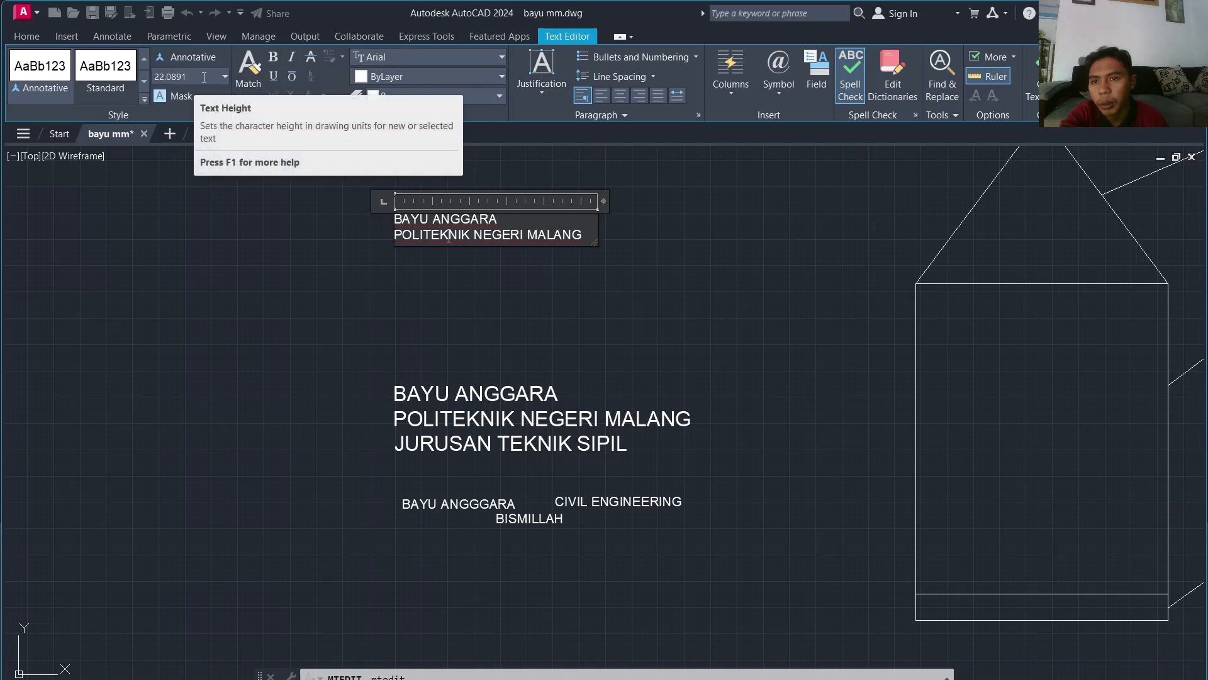
click(224, 77)
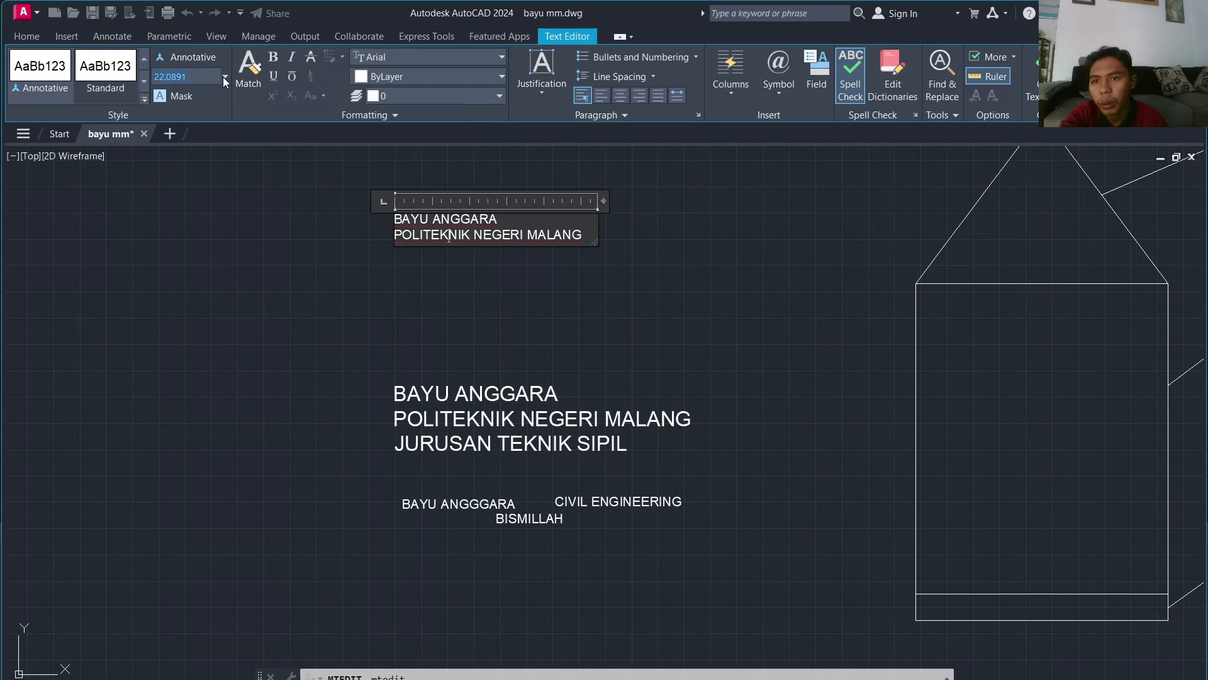
click(180, 78)
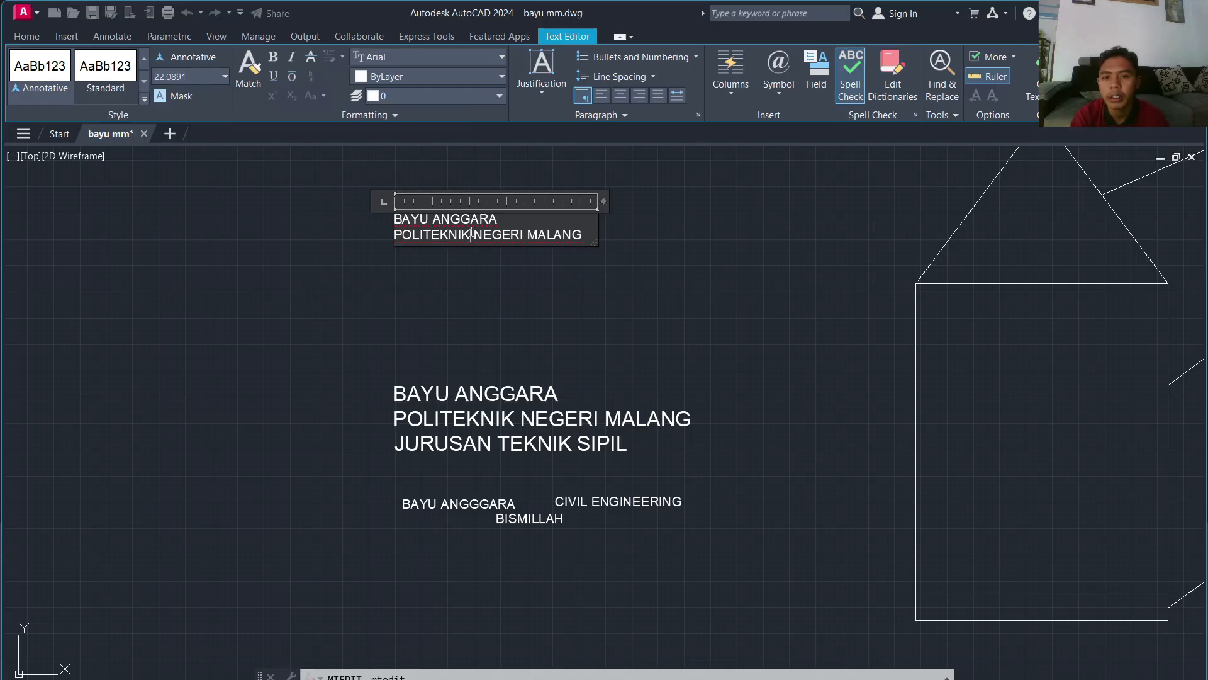
key(ctrl+a)
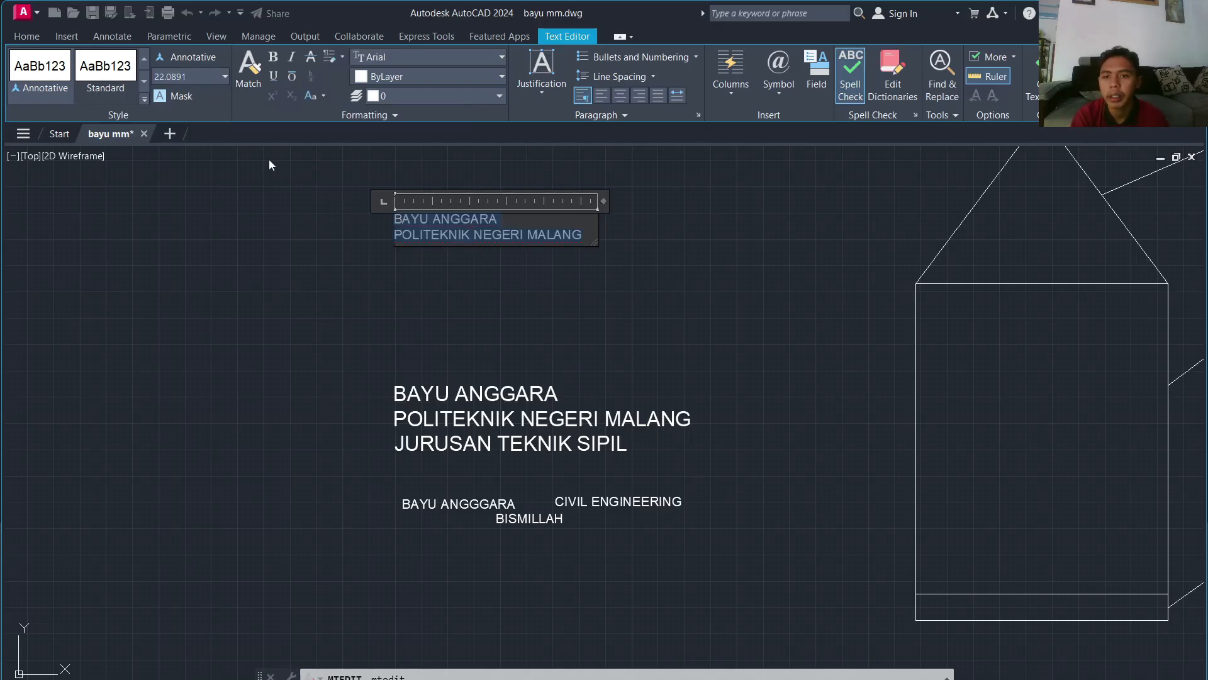
click(161, 76)
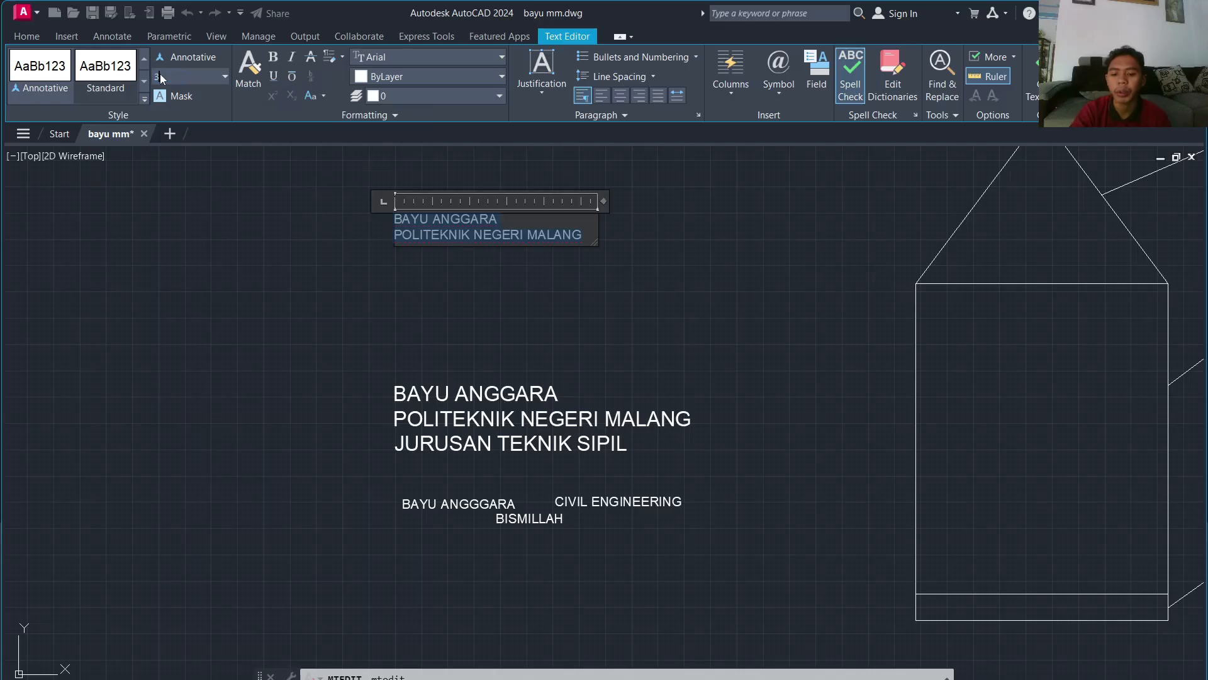
text(30)
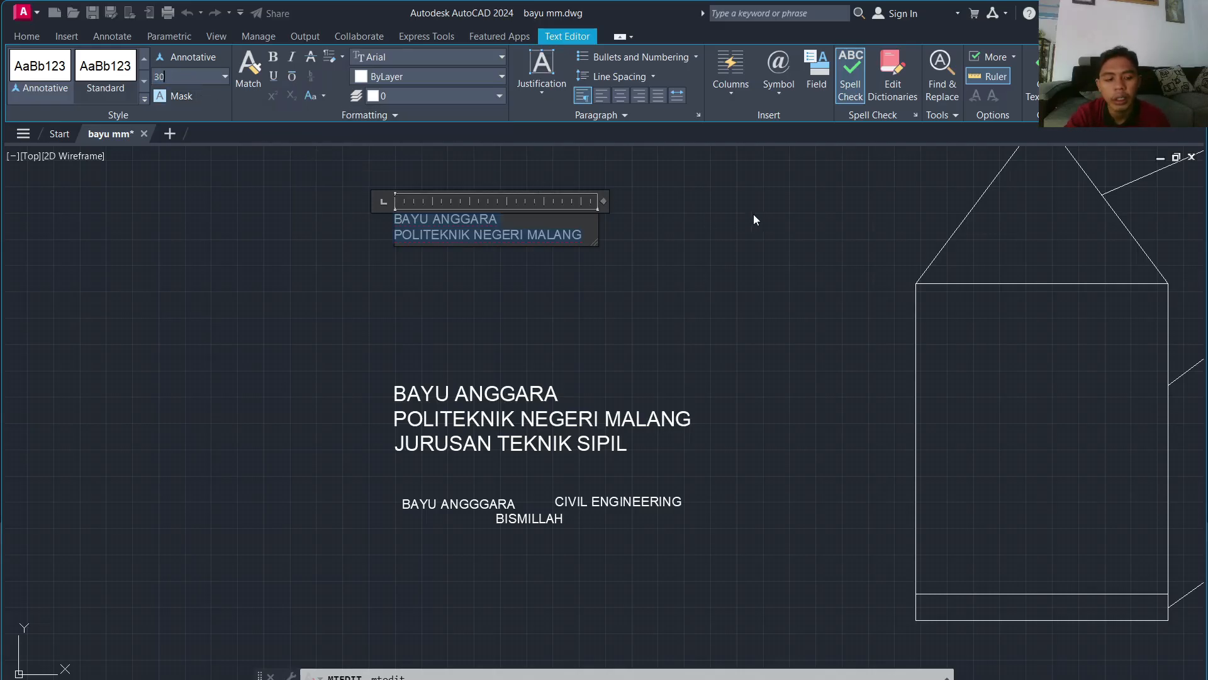
key(Return)
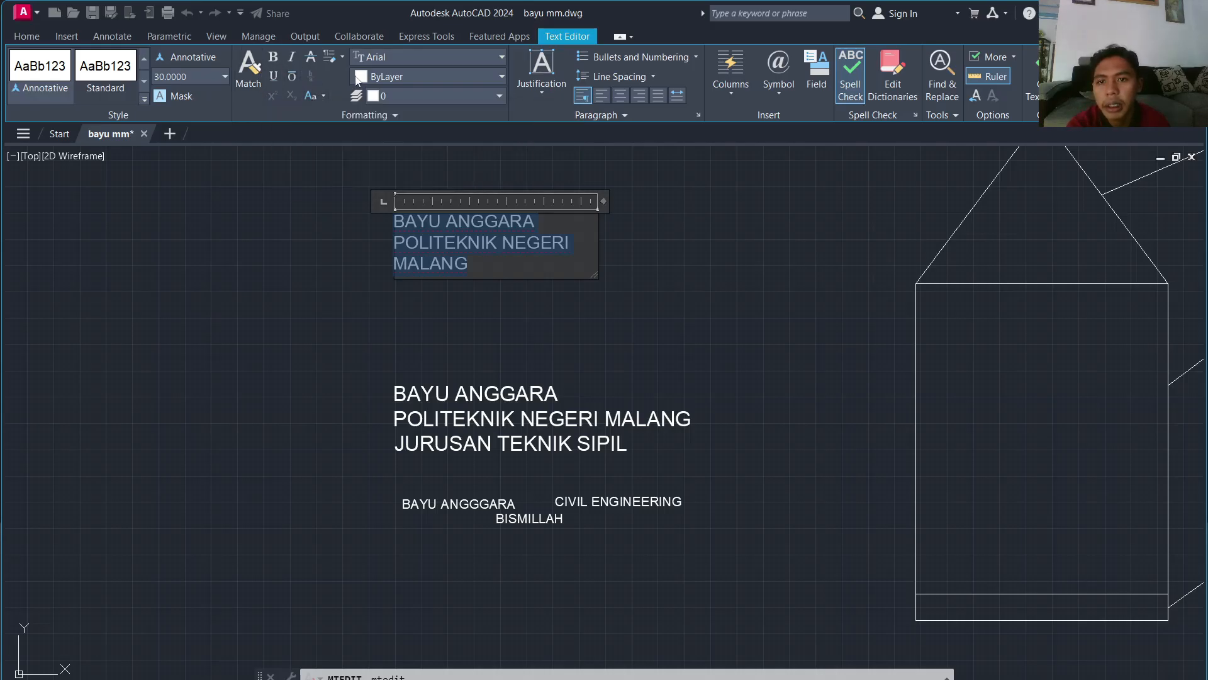
click(501, 58)
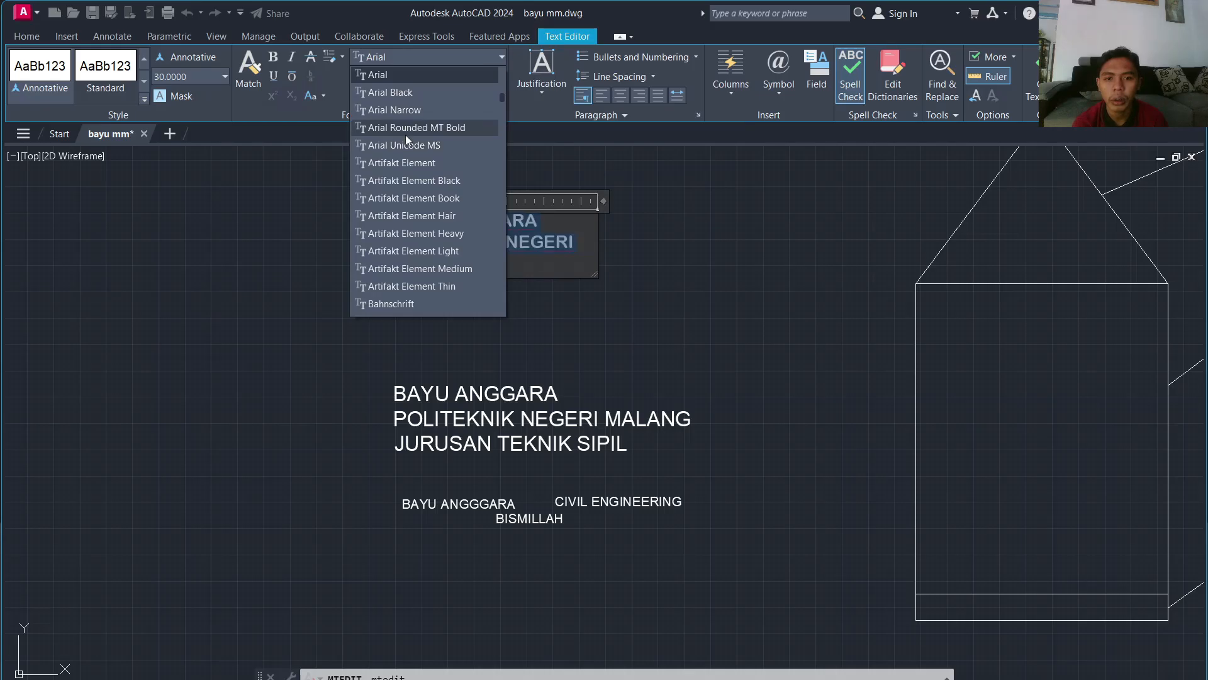
click(609, 372)
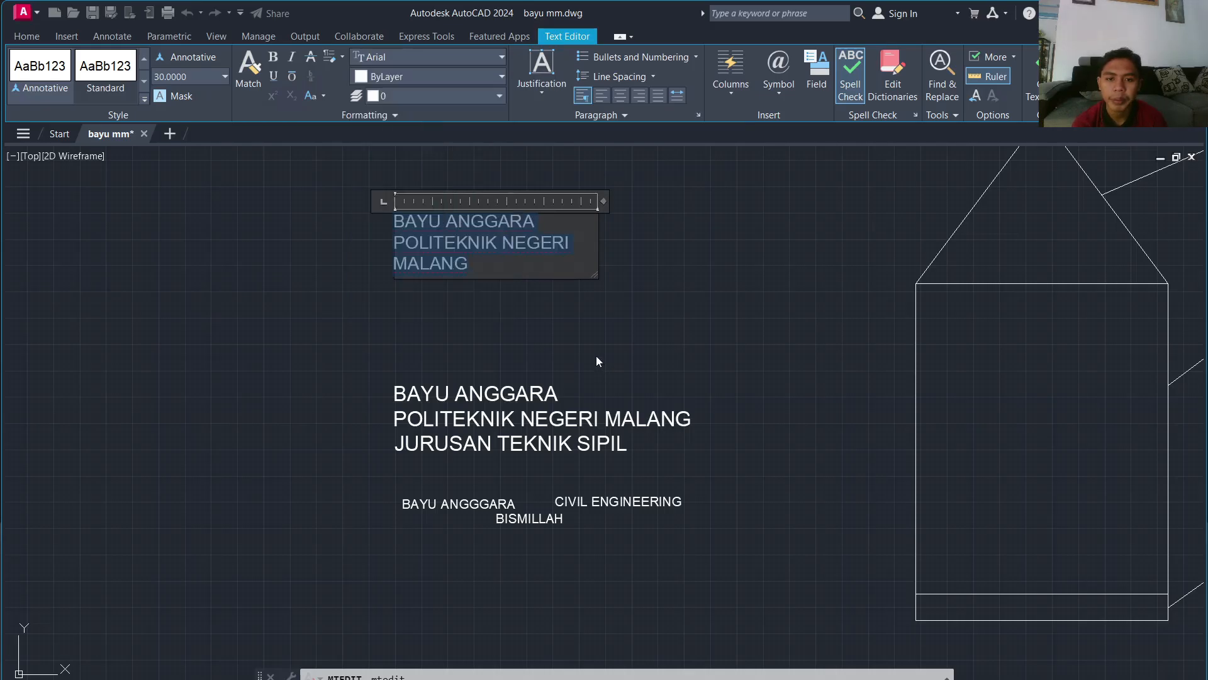
middle_drag(631, 337, 789, 348)
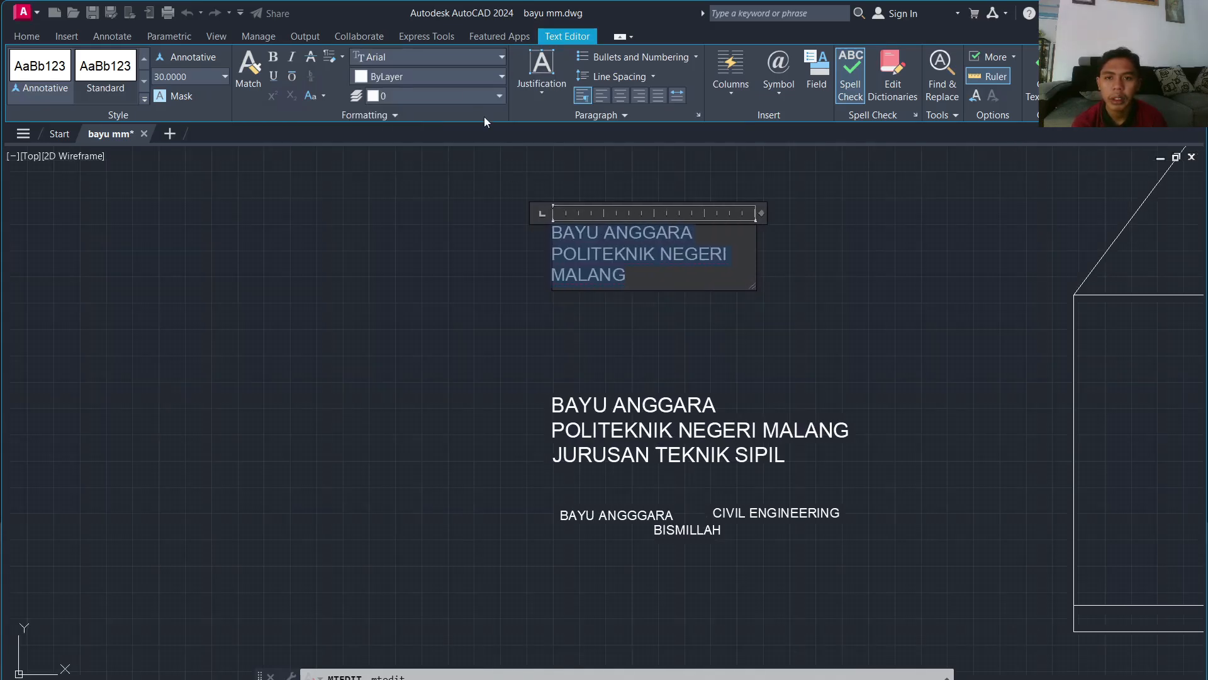
click(445, 62)
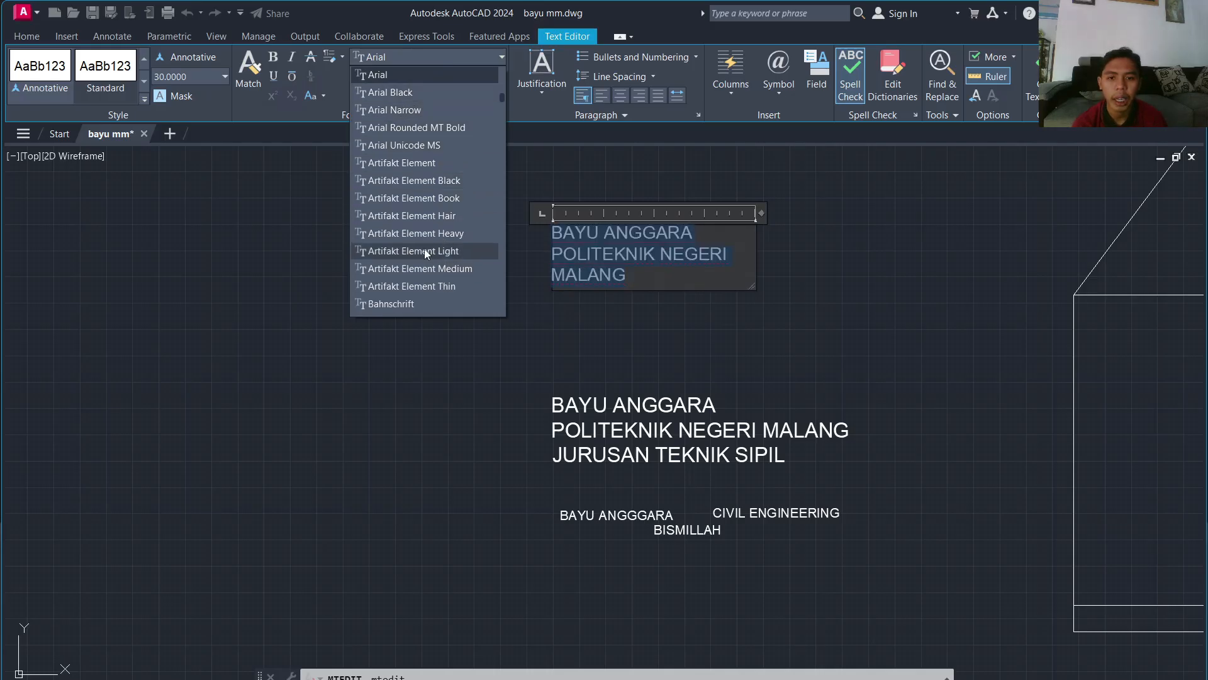
click(249, 234)
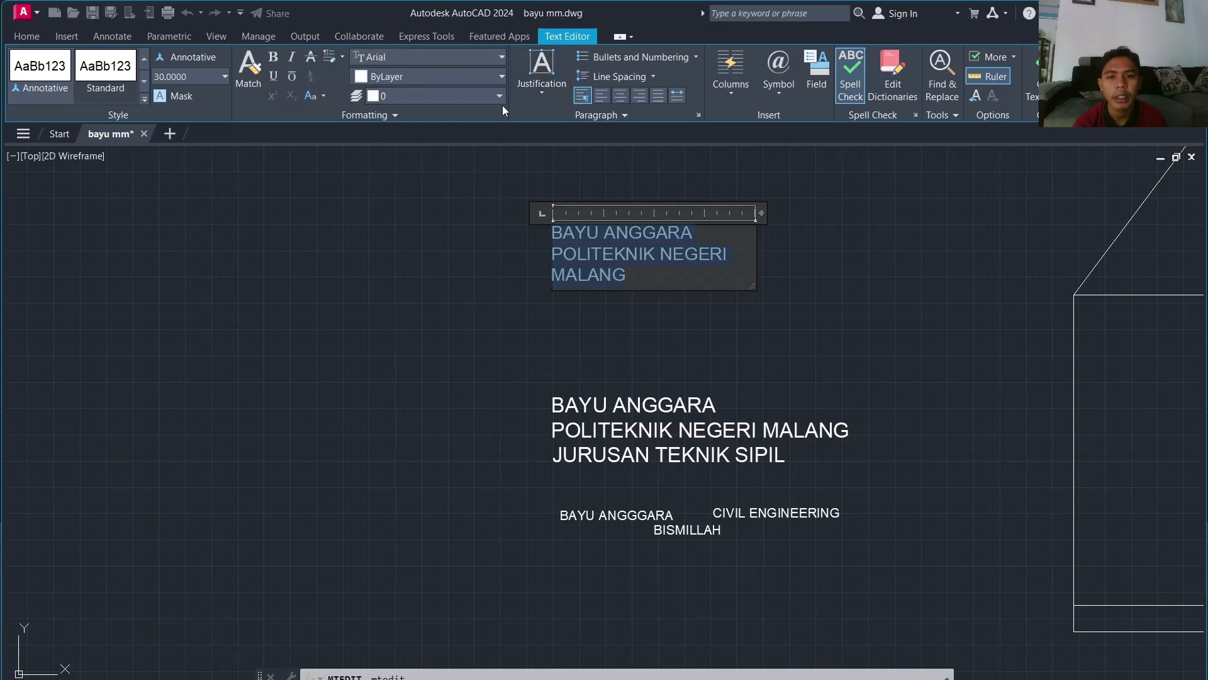
click(583, 58)
mouse_move(612, 114)
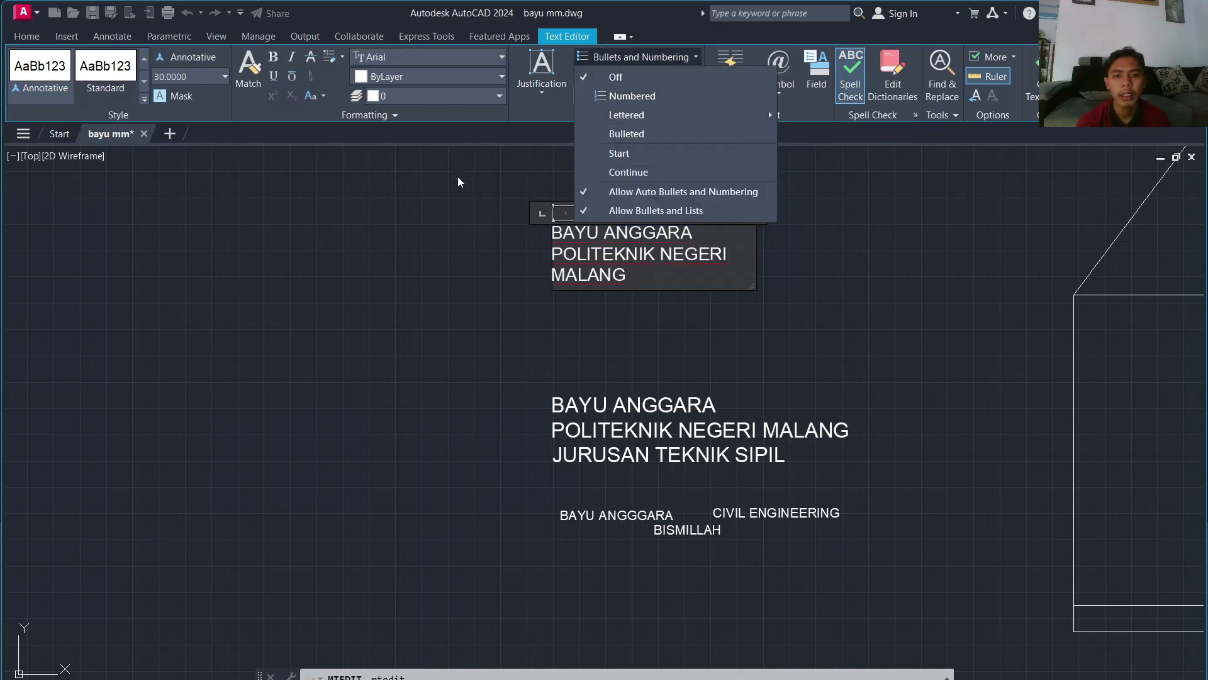
click(616, 78)
click(590, 77)
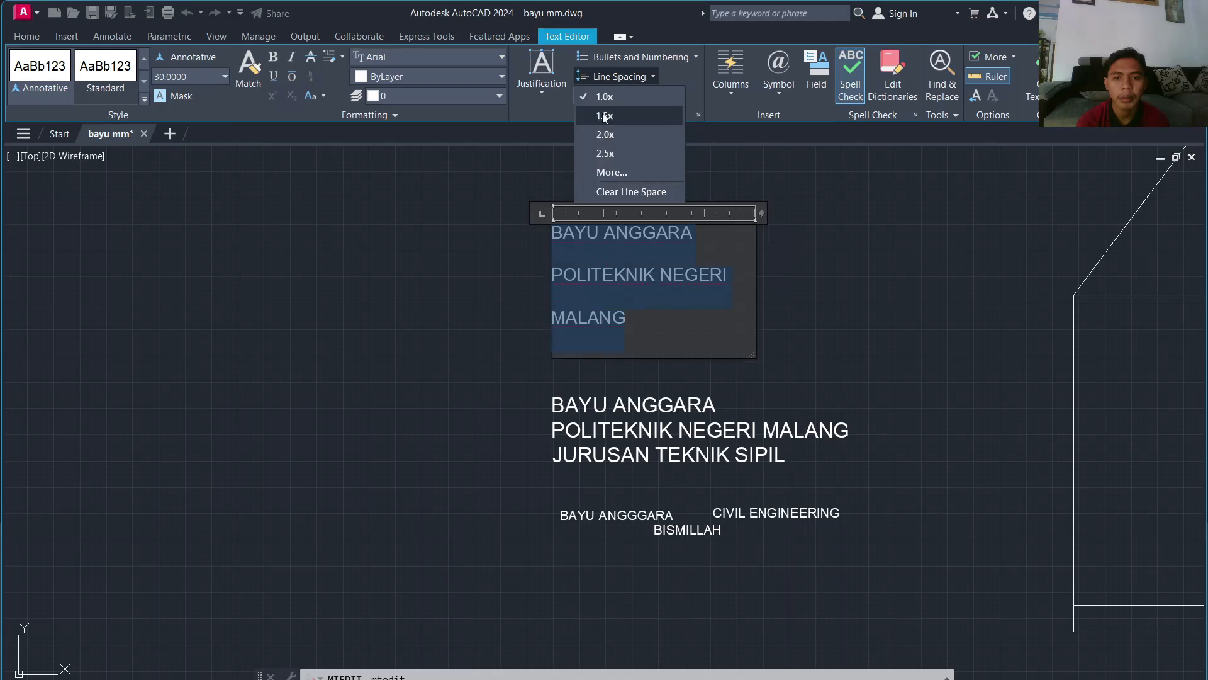
click(426, 215)
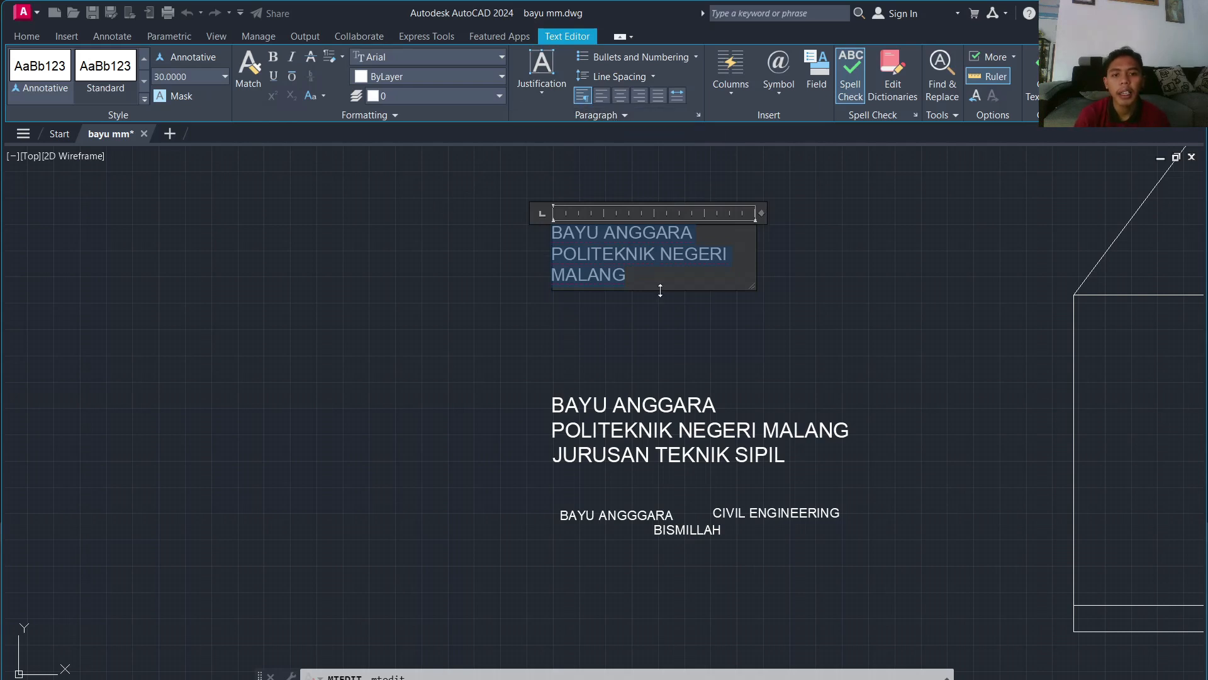
click(621, 100)
click(606, 96)
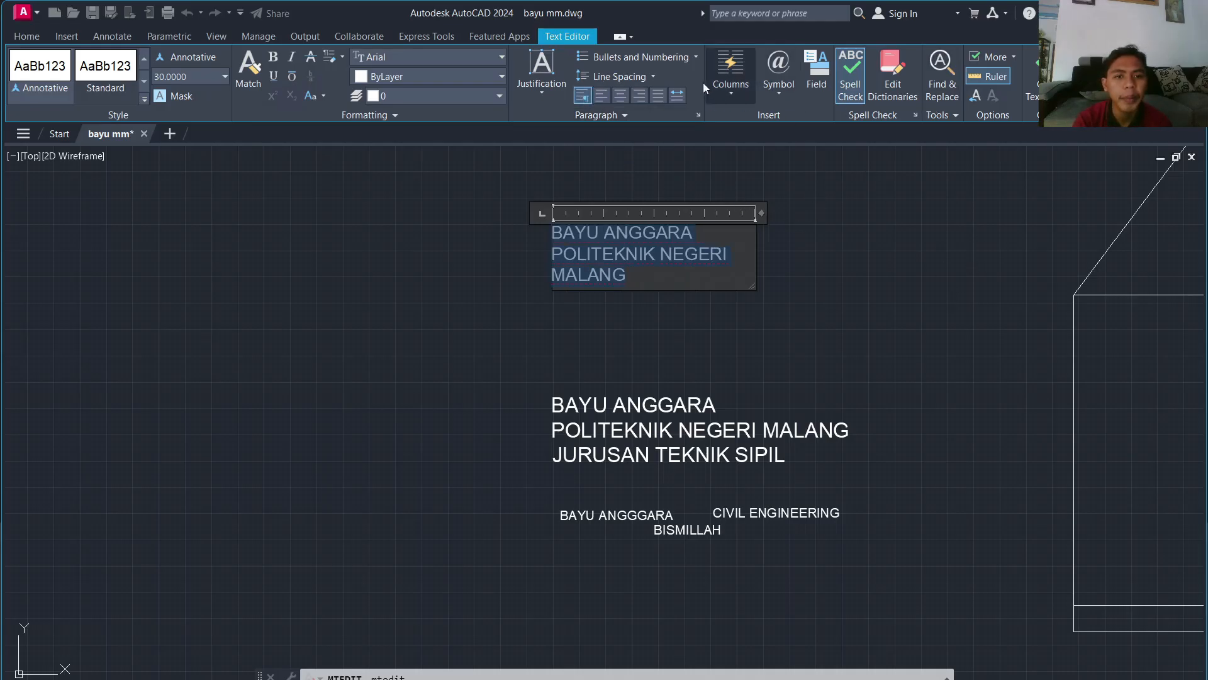
click(781, 98)
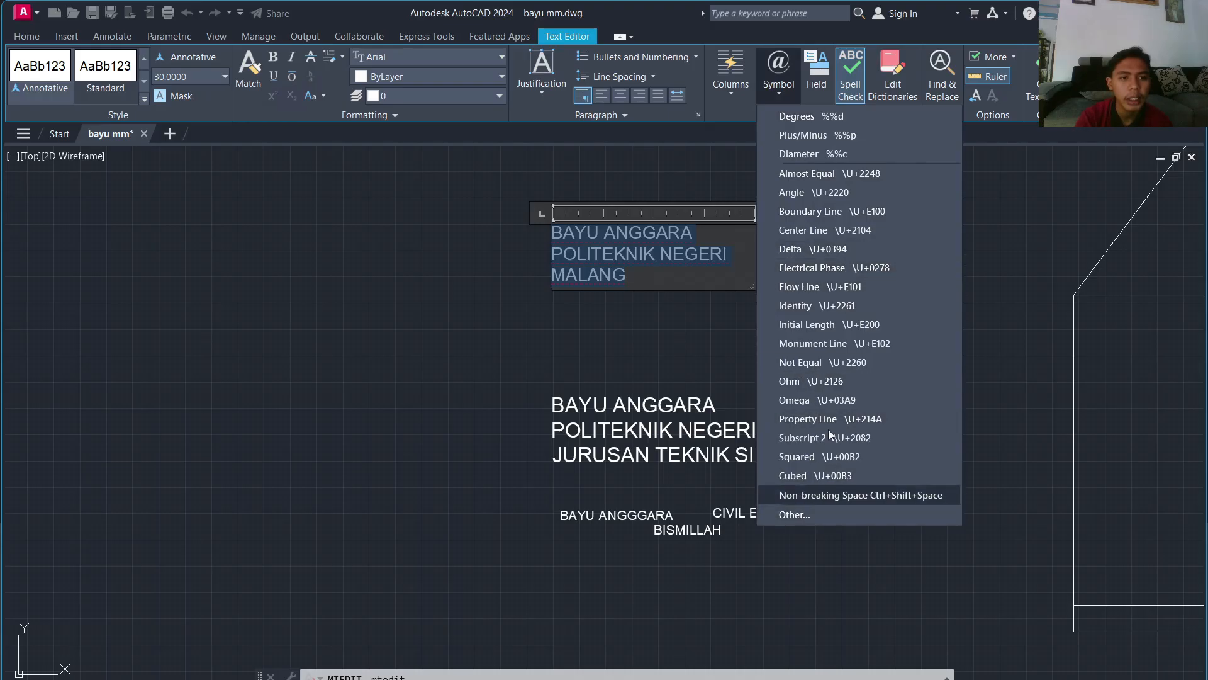
click(990, 186)
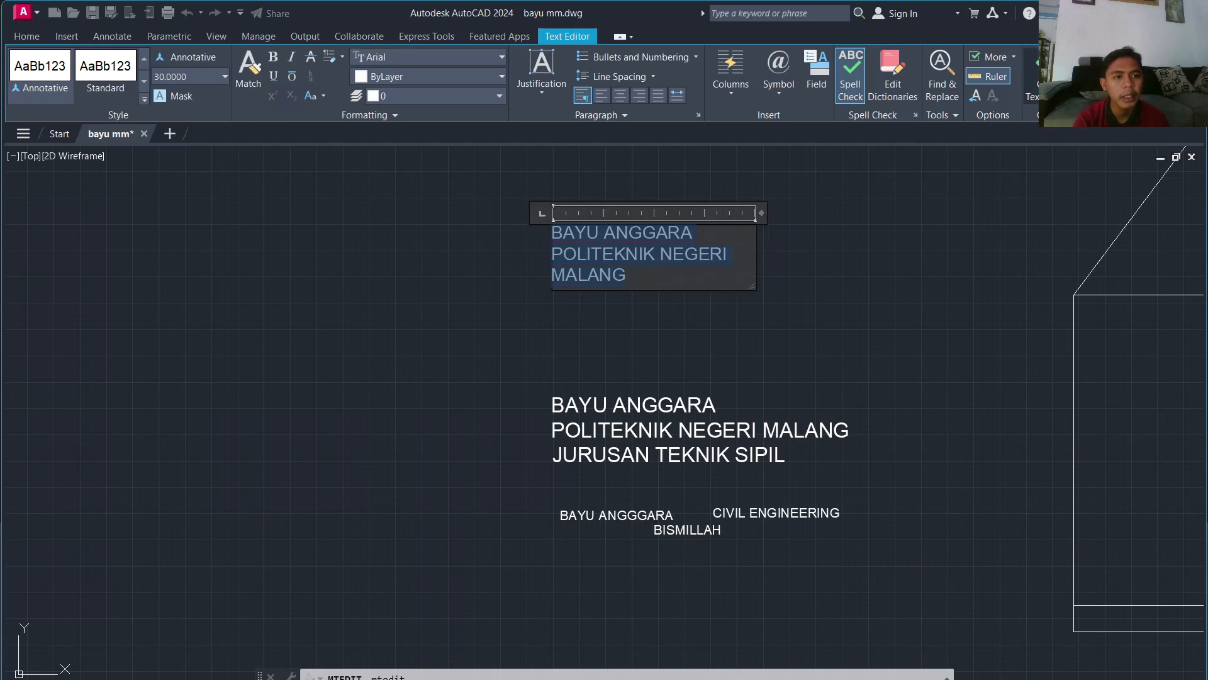
Step: Commit the height-30 label and zoom back in on the text labels
click(1037, 79)
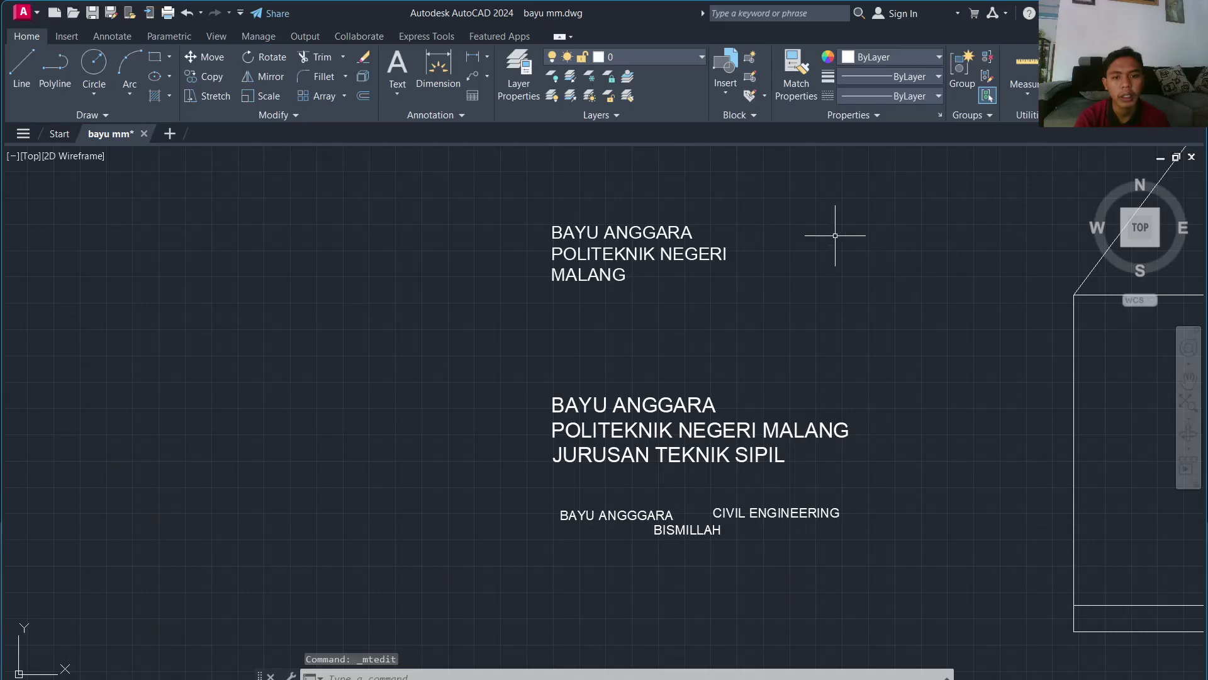
scroll(664, 264, down, 2)
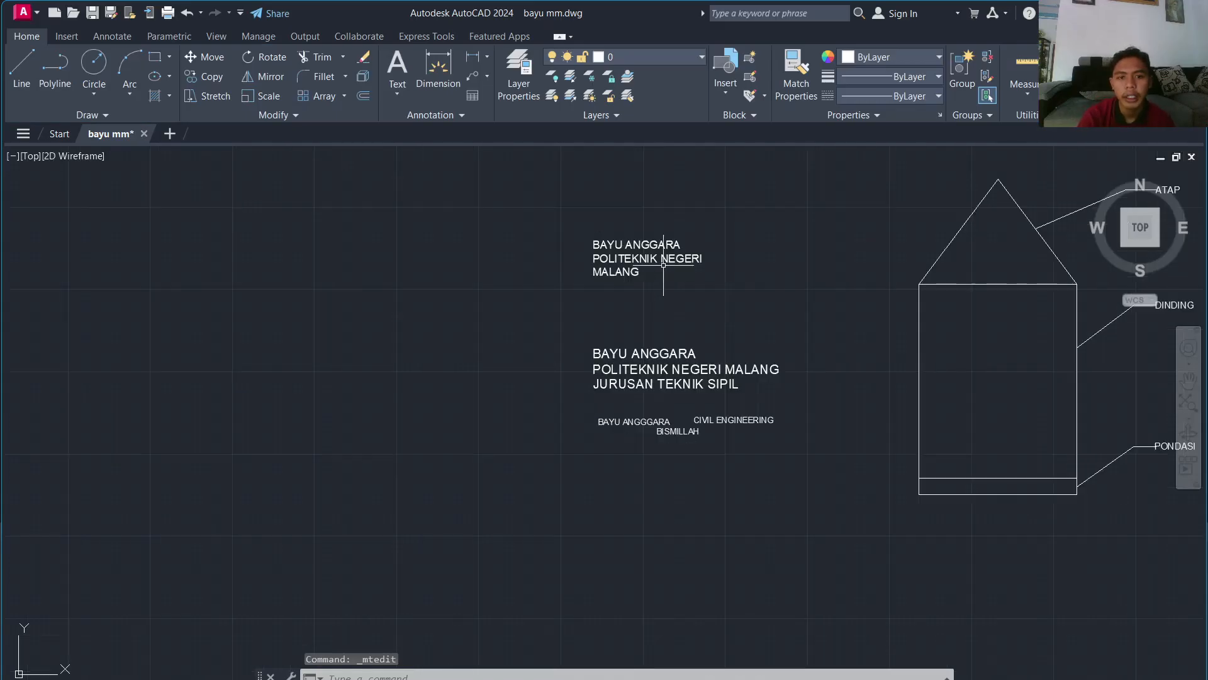
scroll(670, 259, up, 1)
middle_drag(670, 259, 348, 216)
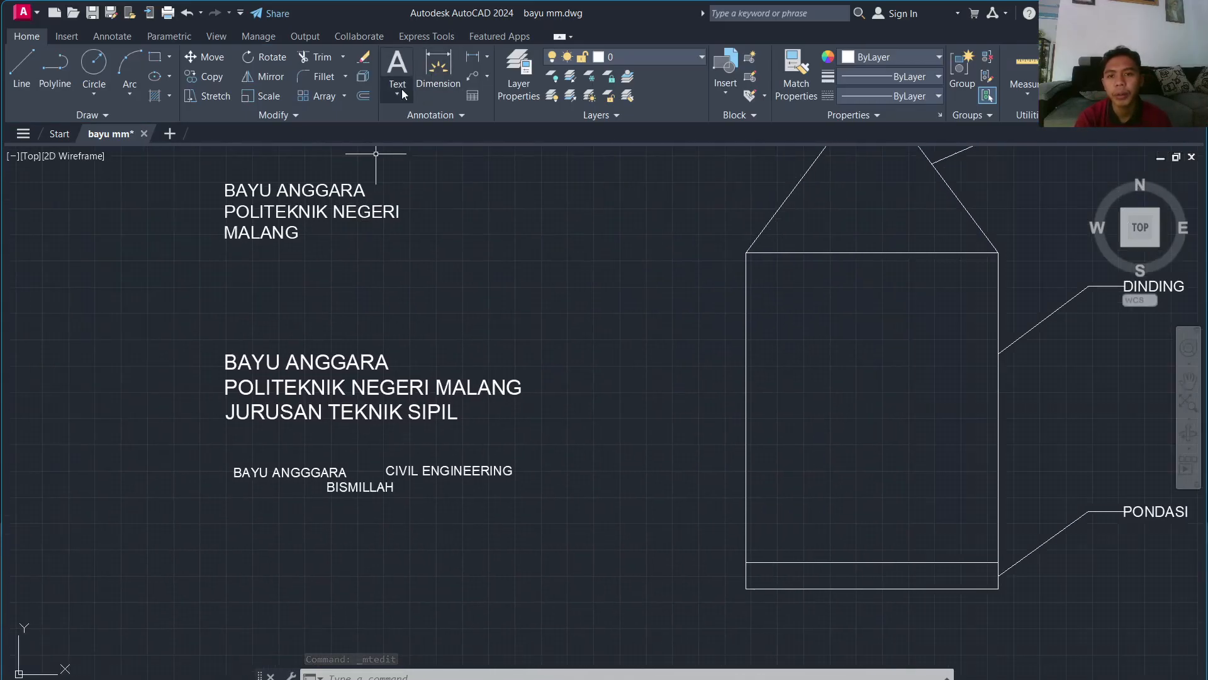
Step: Bring up the Text dropdown's choice between multiline and single-line text
click(397, 92)
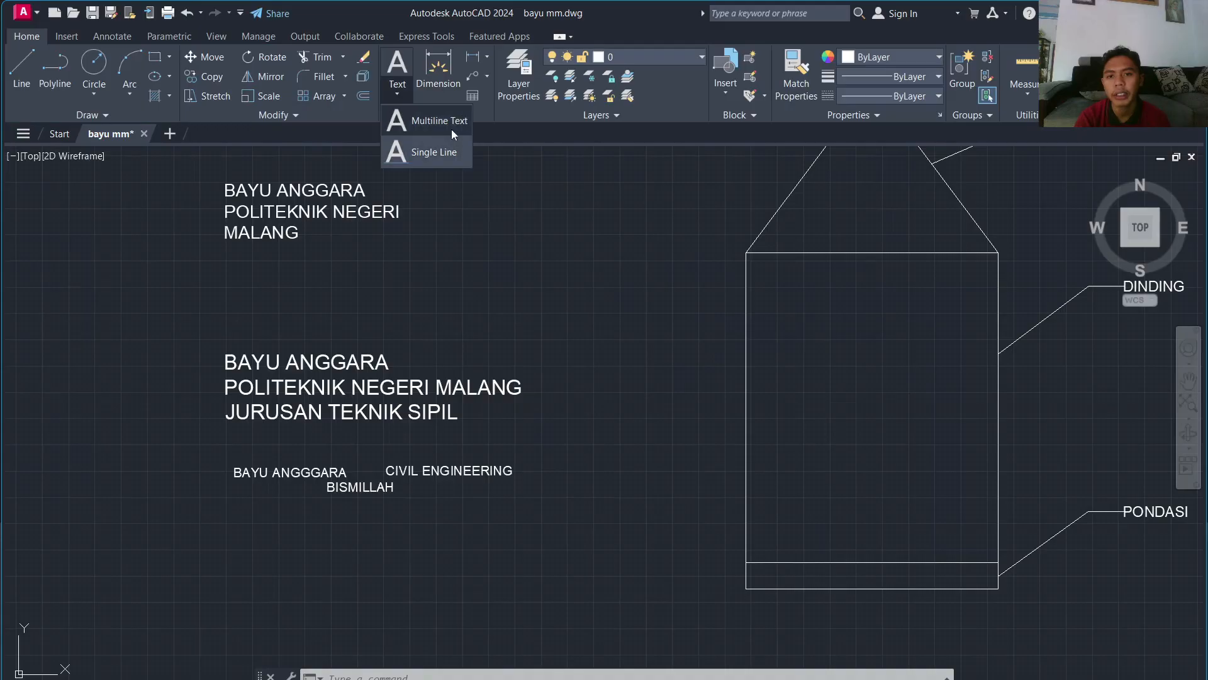
scroll(373, 202, up, 2)
scroll(372, 201, down, 2)
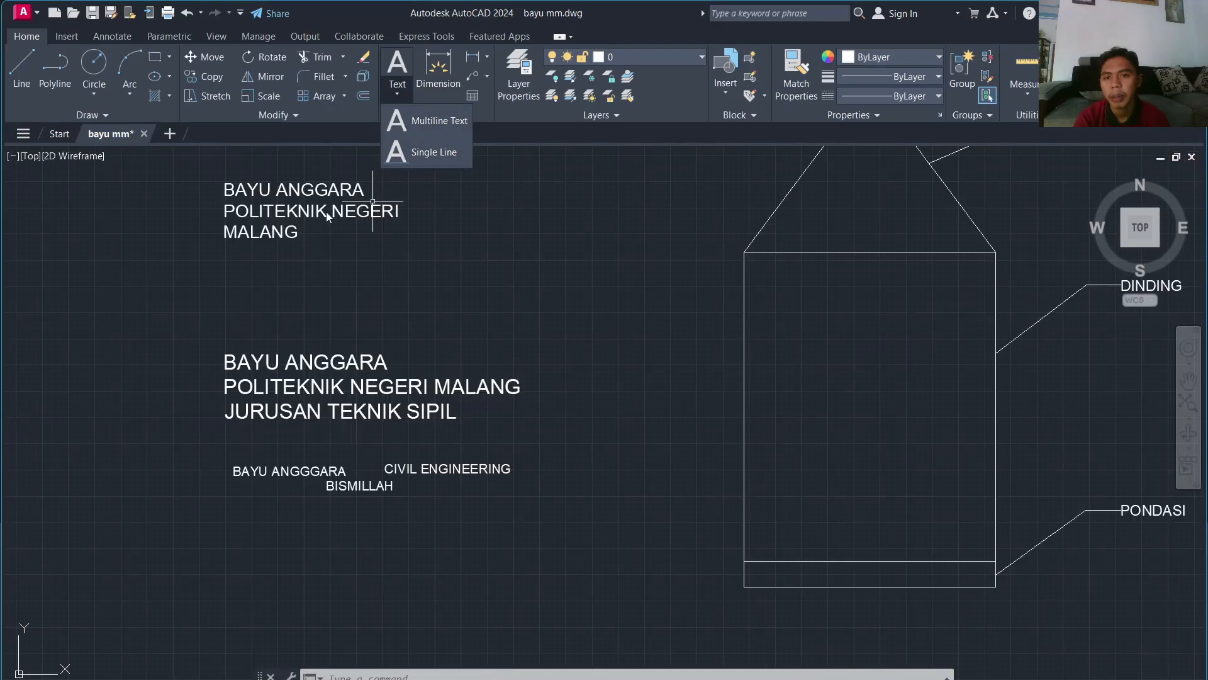
scroll(328, 214, up, 2)
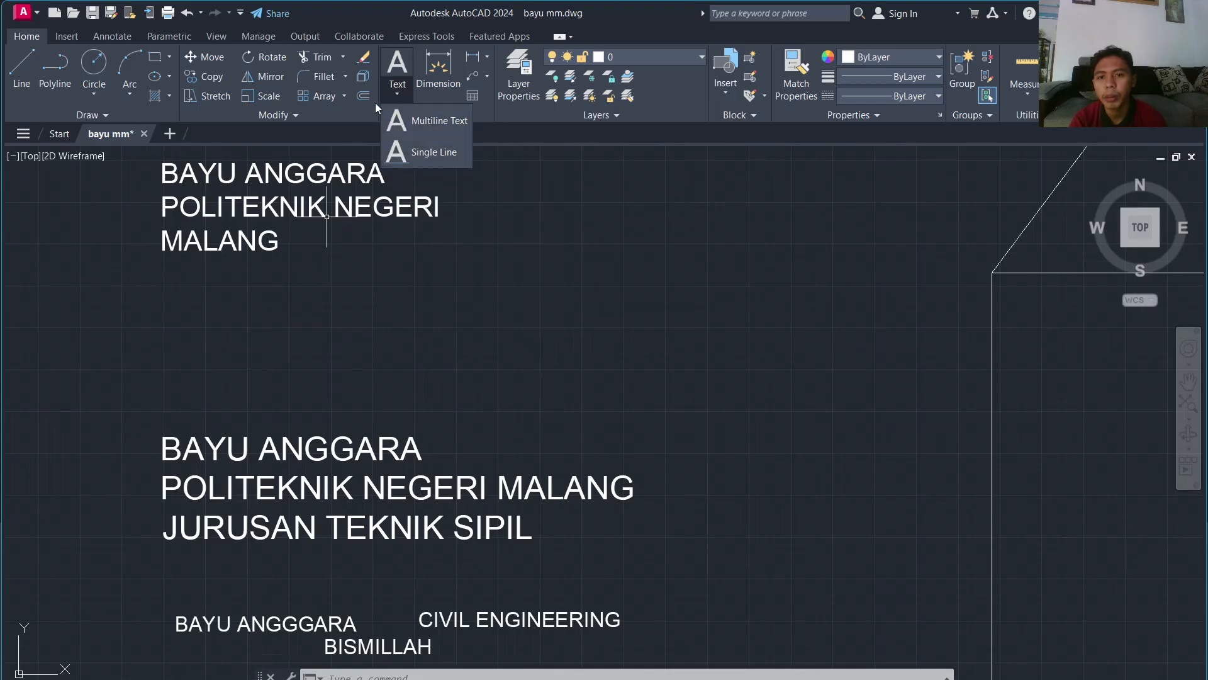
Step: Add a single-line text of the author's name below the label at rotation 0
click(416, 152)
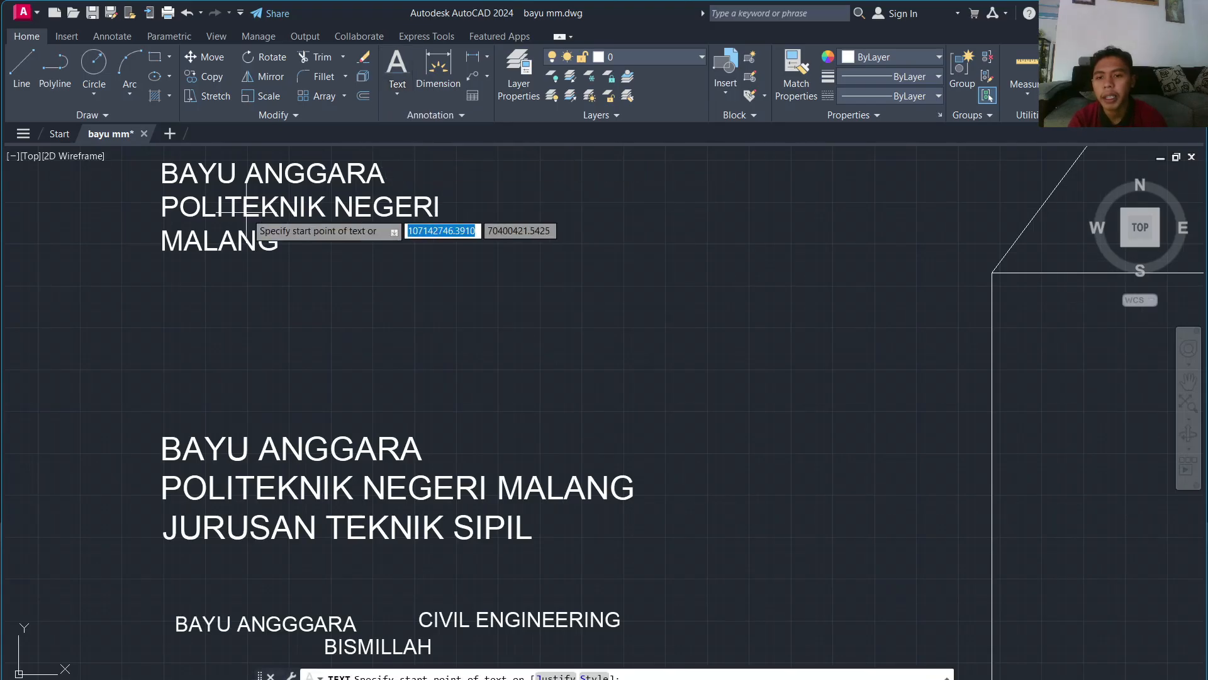
click(164, 292)
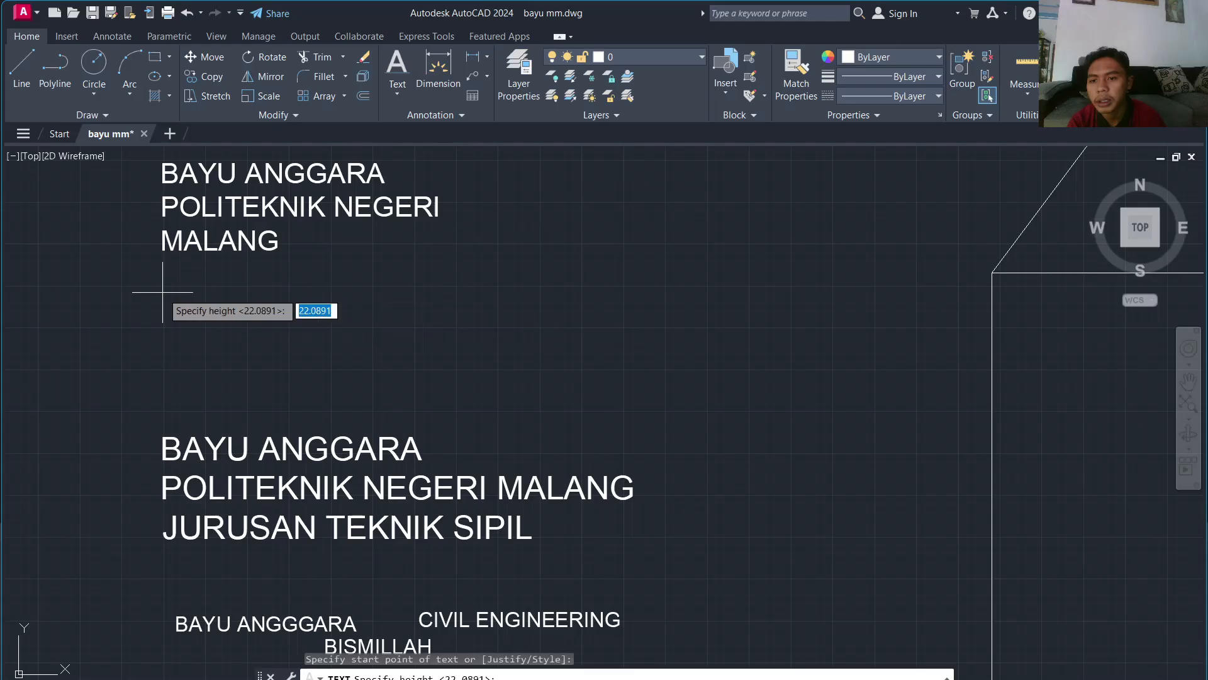
click(167, 315)
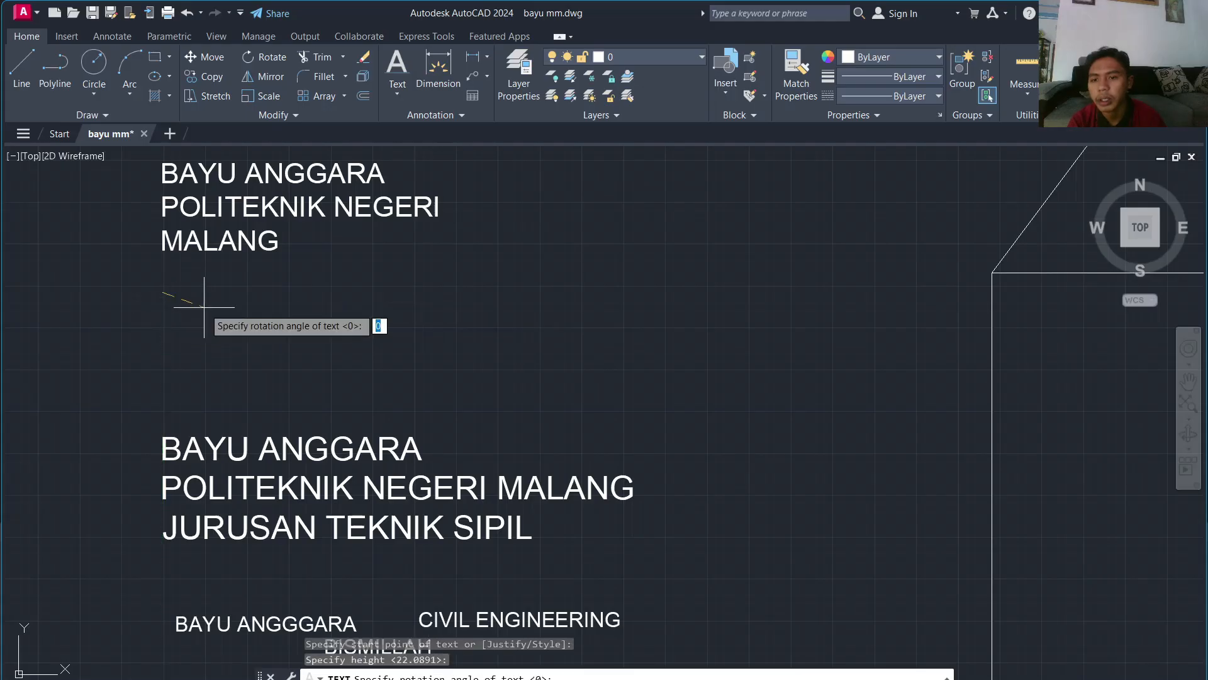
click(184, 292)
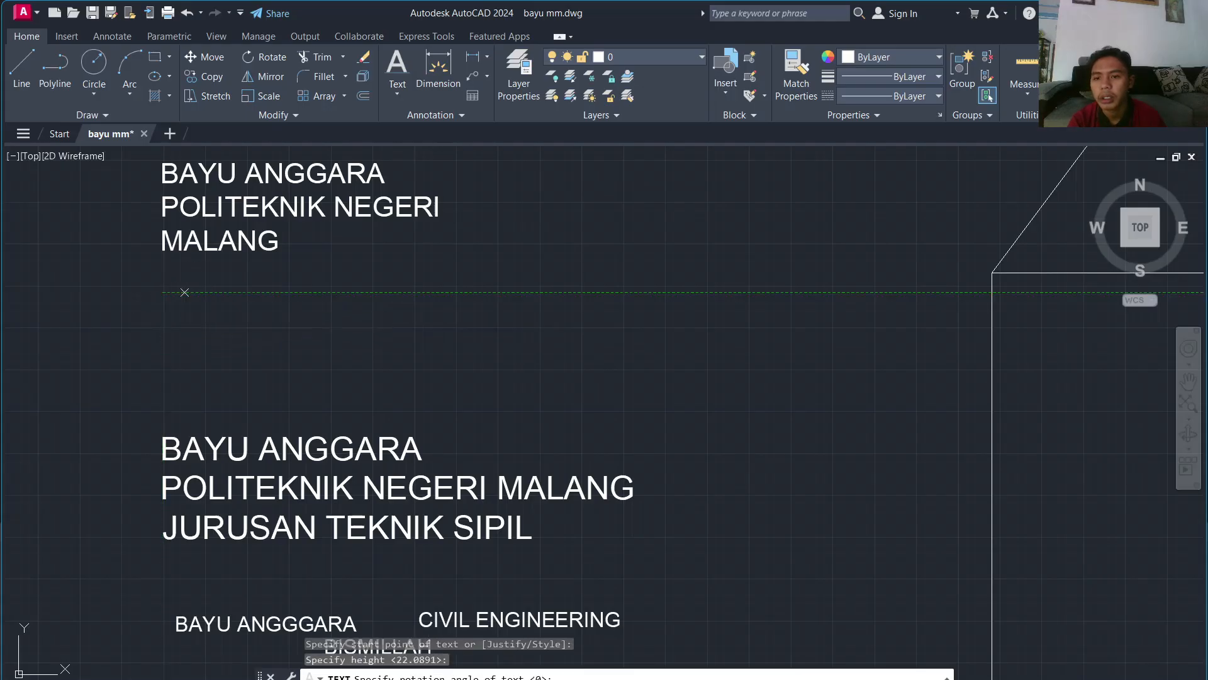
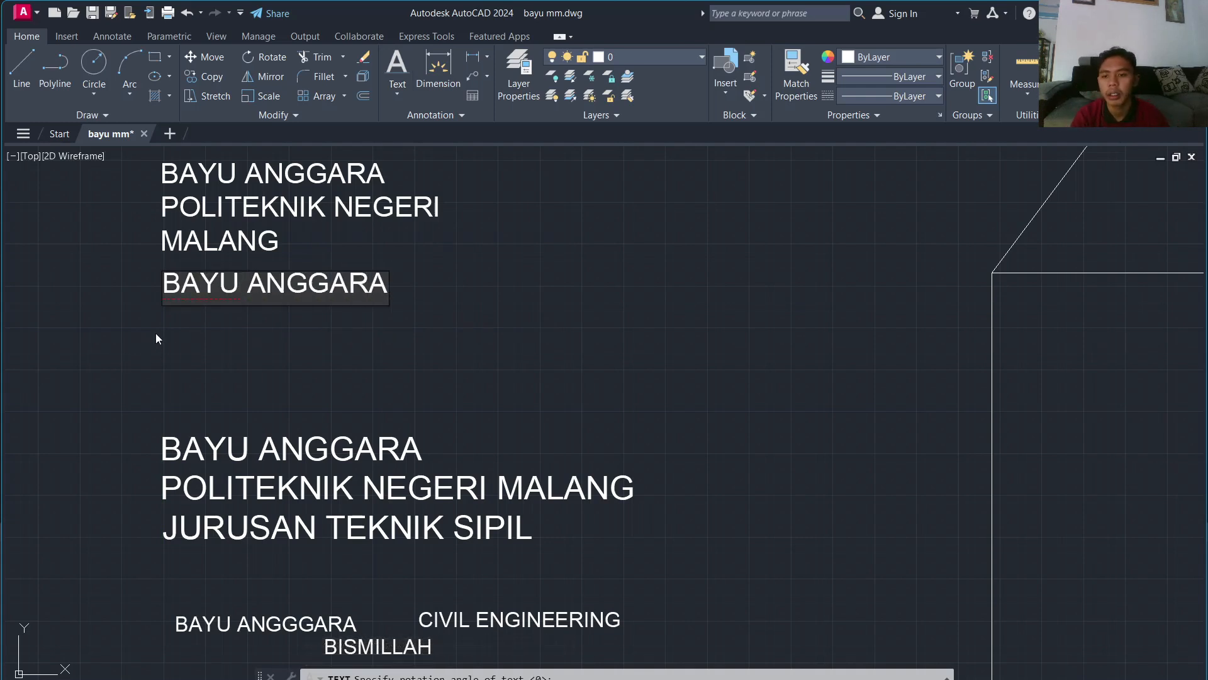
click(156, 338)
Step: Add two text lines, LUMAJANG and OYI SAM, beneath the name line and commit them
click(174, 338)
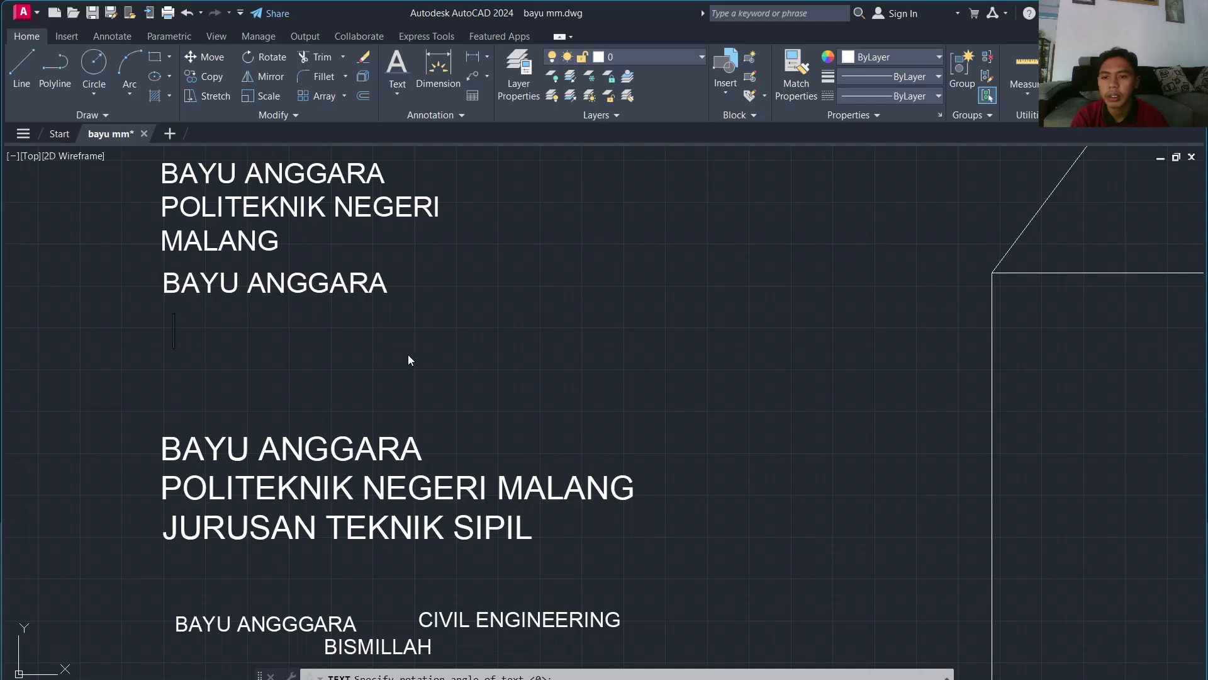
click(171, 322)
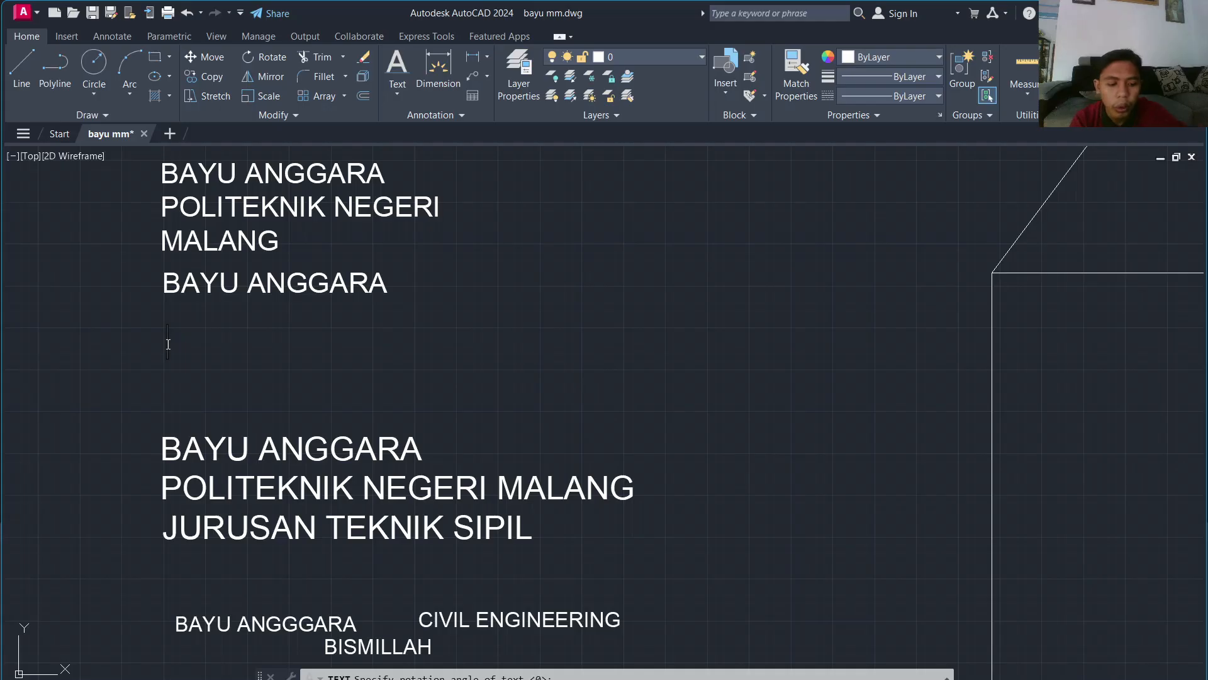
text(P)
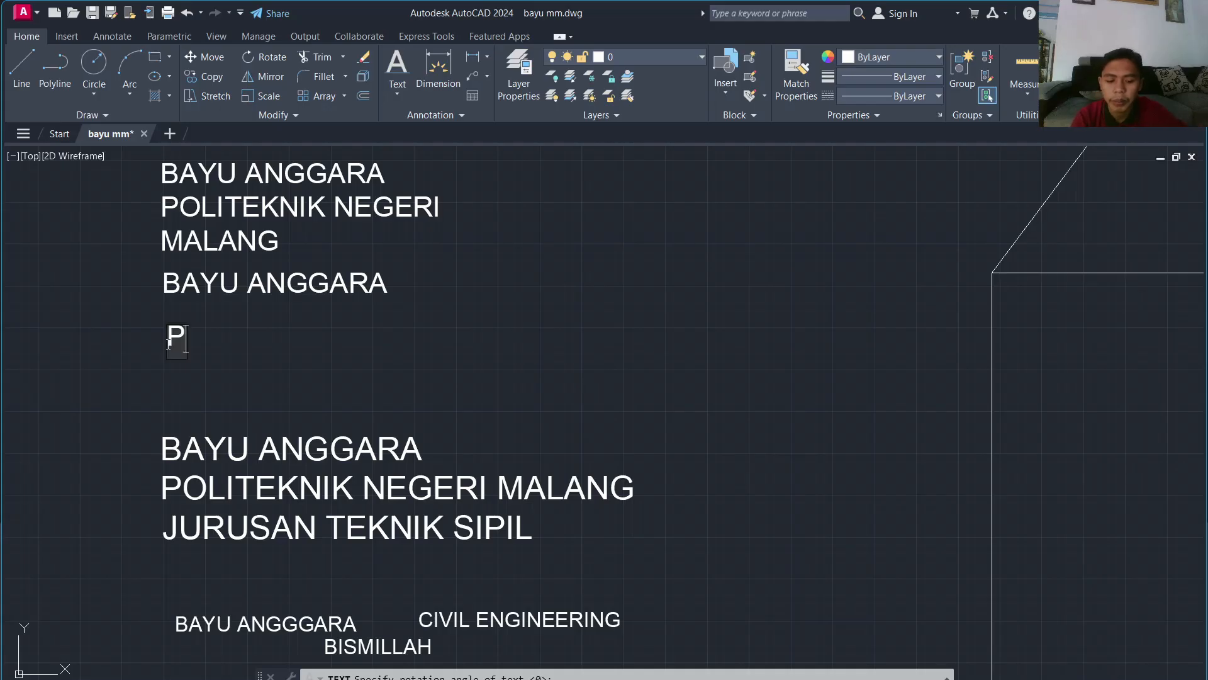
key(BackSpace)
text(MA)
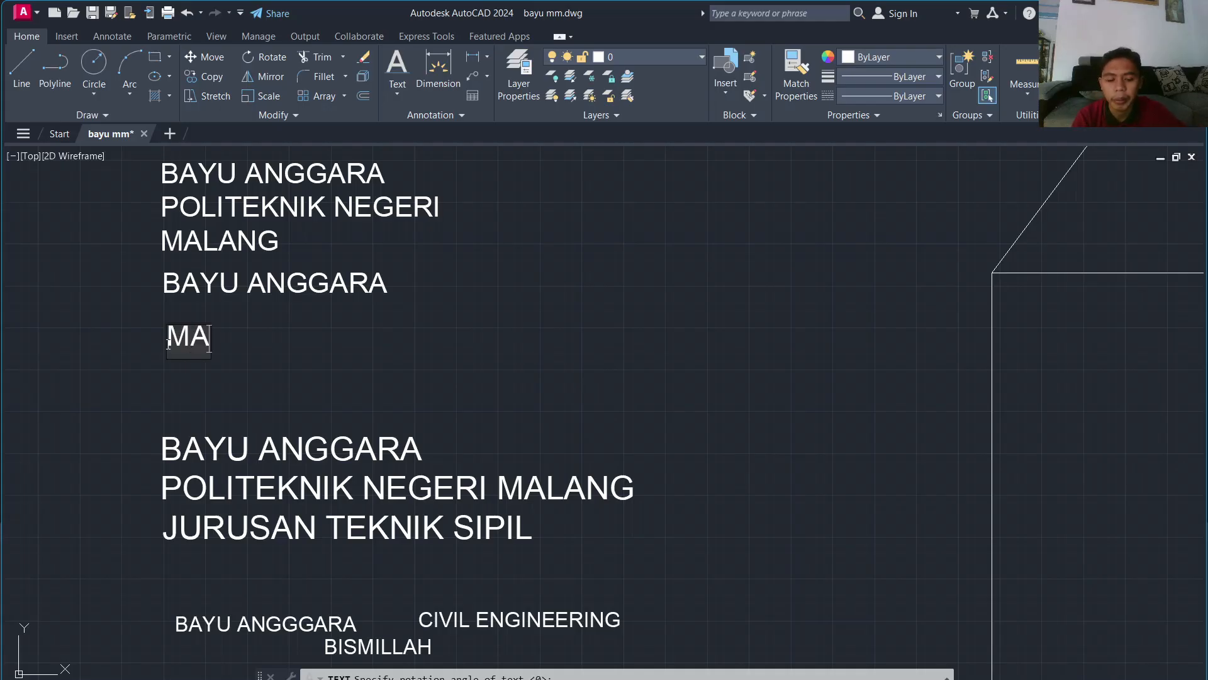
key(BackSpace)
key(BackSpace)
text(LUA)
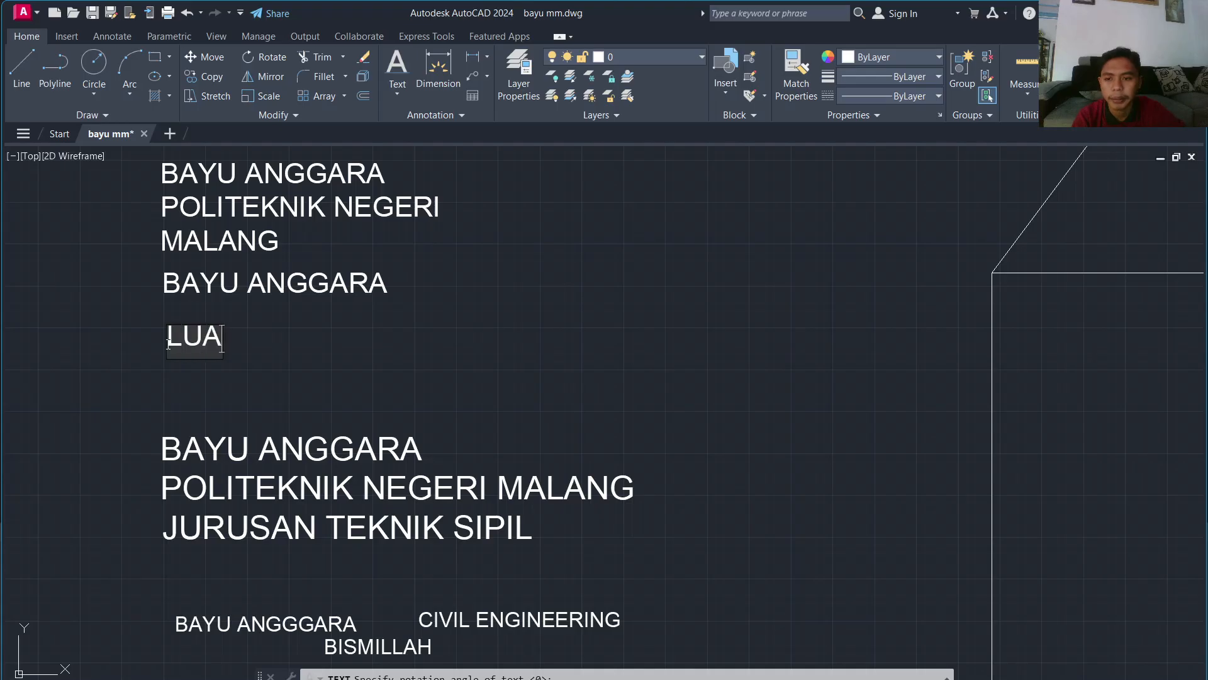
key(BackSpace)
text(MAJANG)
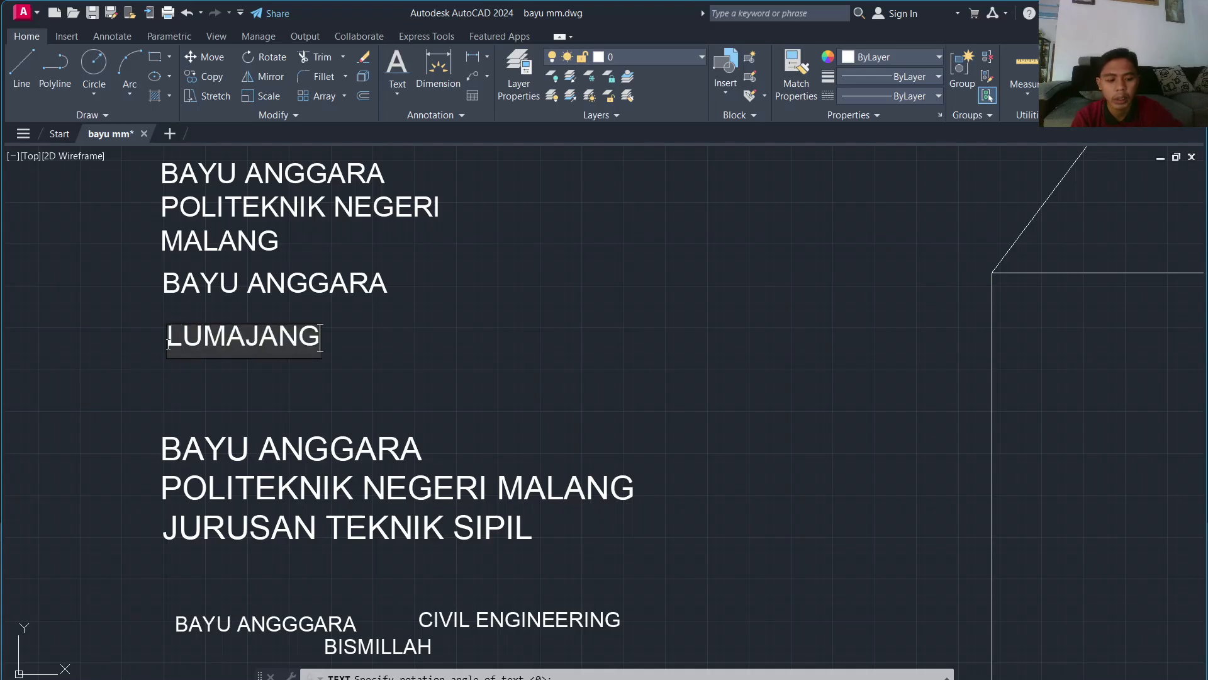
key(Return)
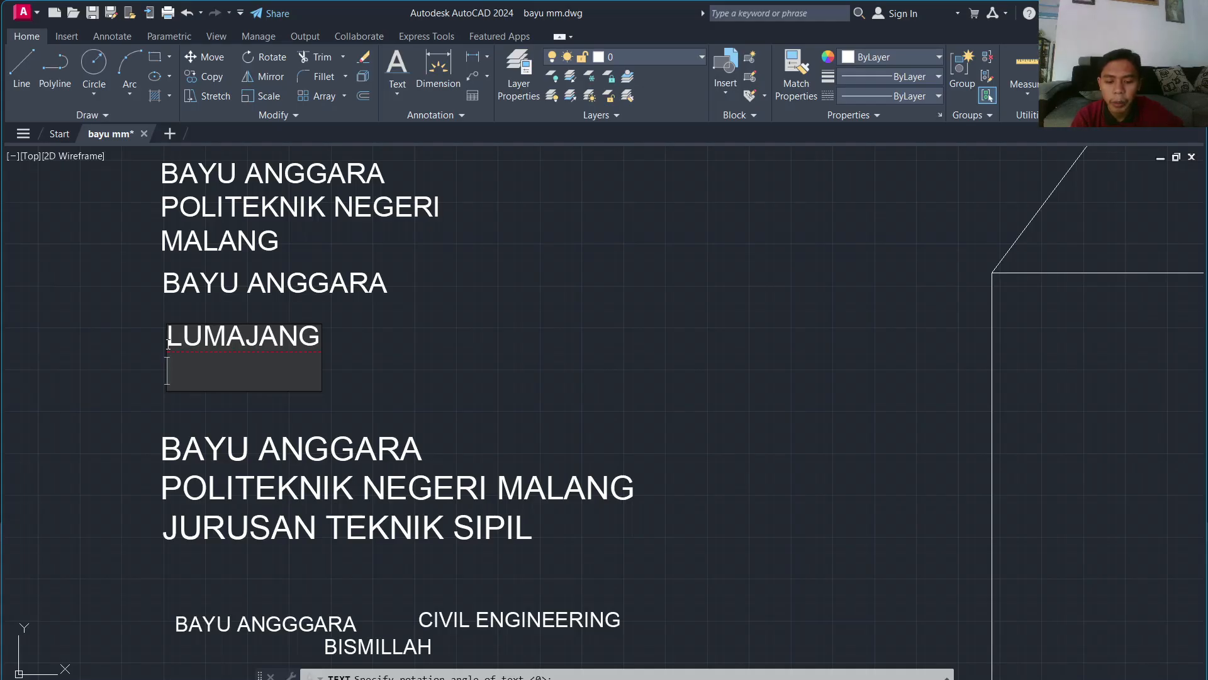
text(OYI )
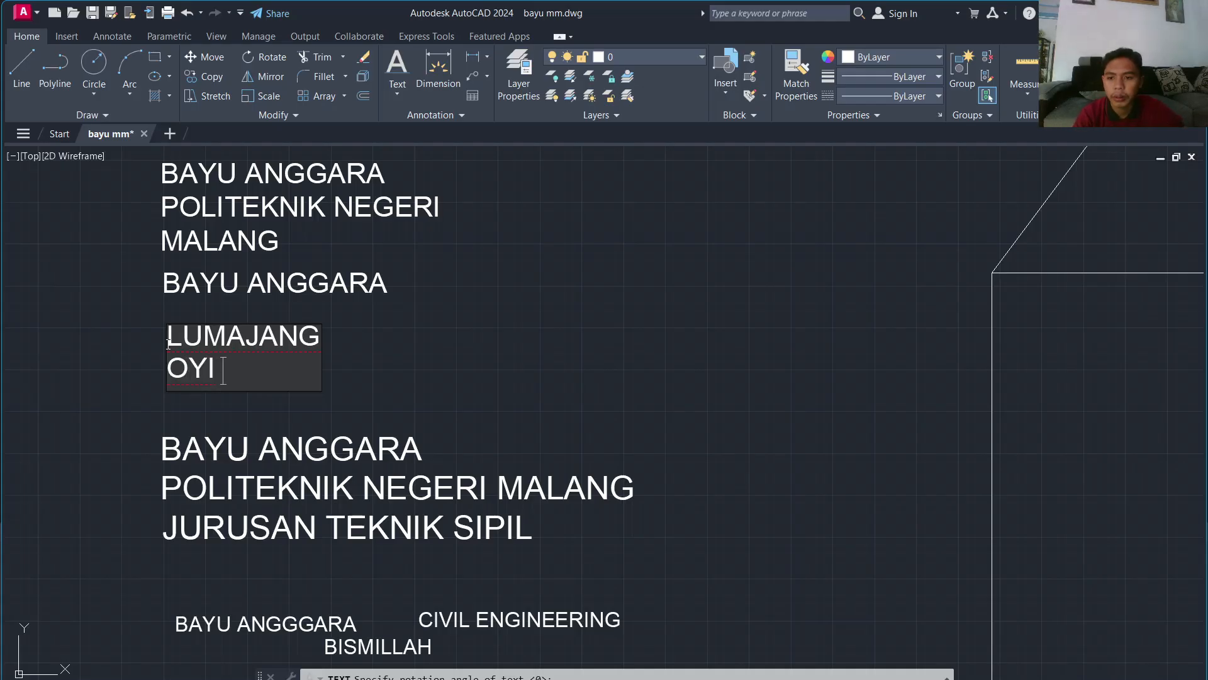
text(SAM)
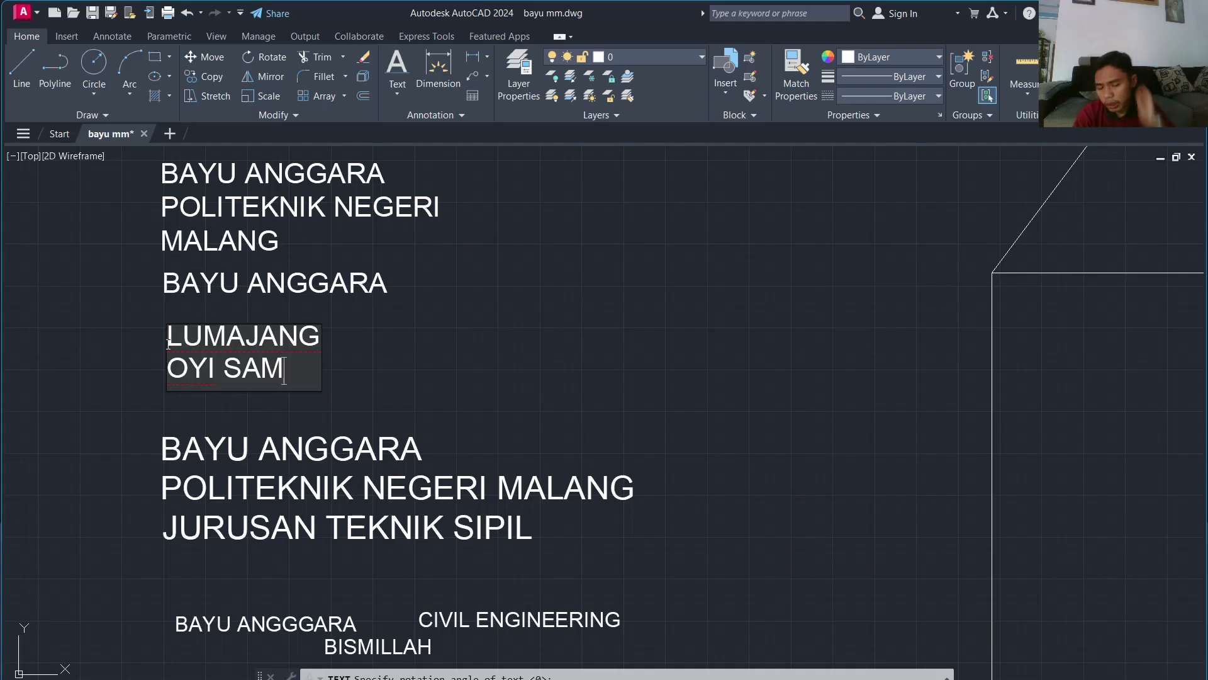
click(476, 338)
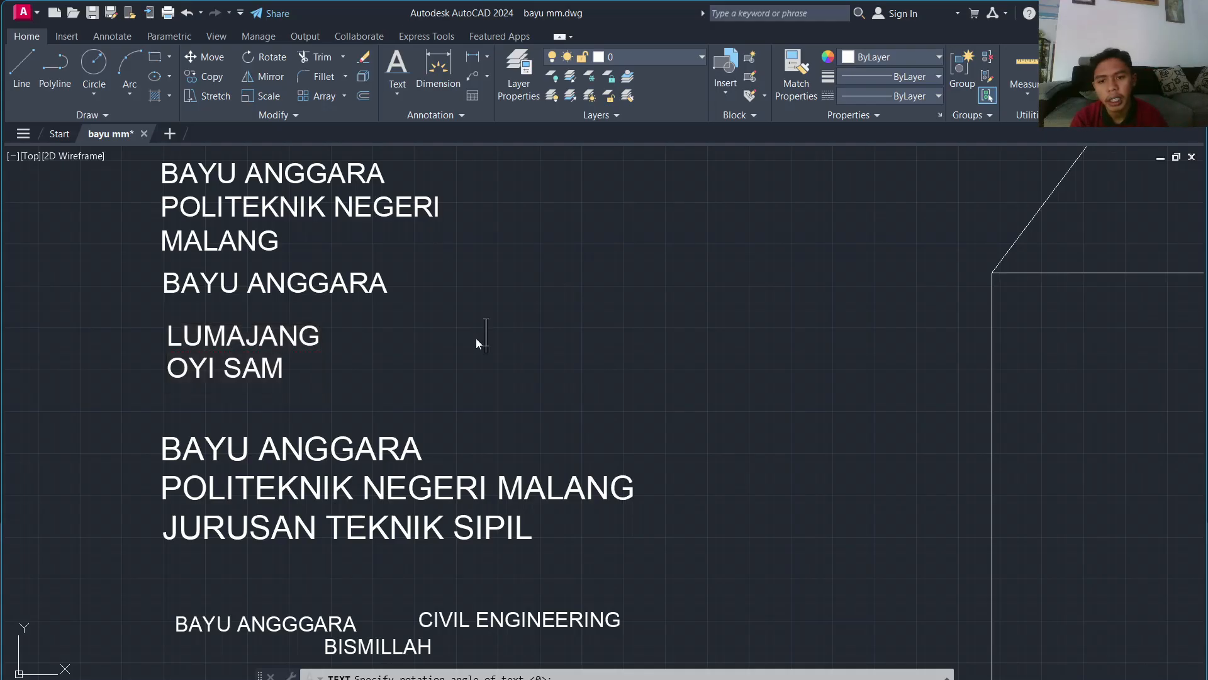
Step: Move the LUMAJANG text to the right of OYI SAM
key(Escape)
click(290, 334)
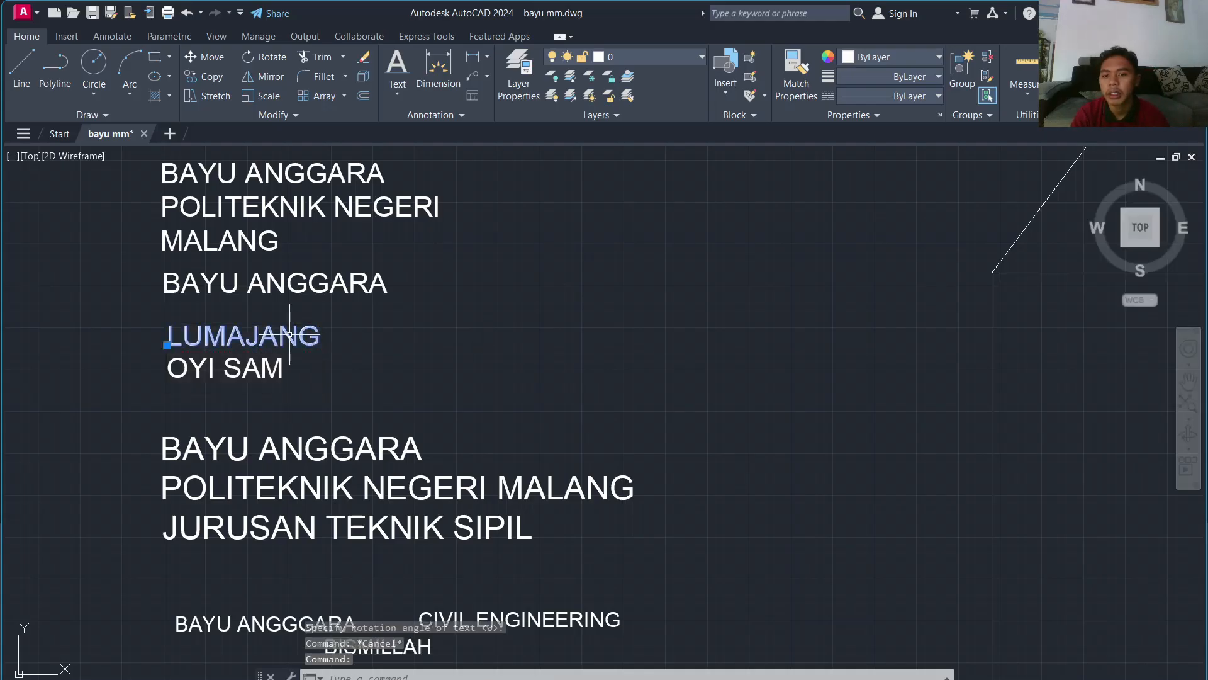
drag(192, 335, 264, 339)
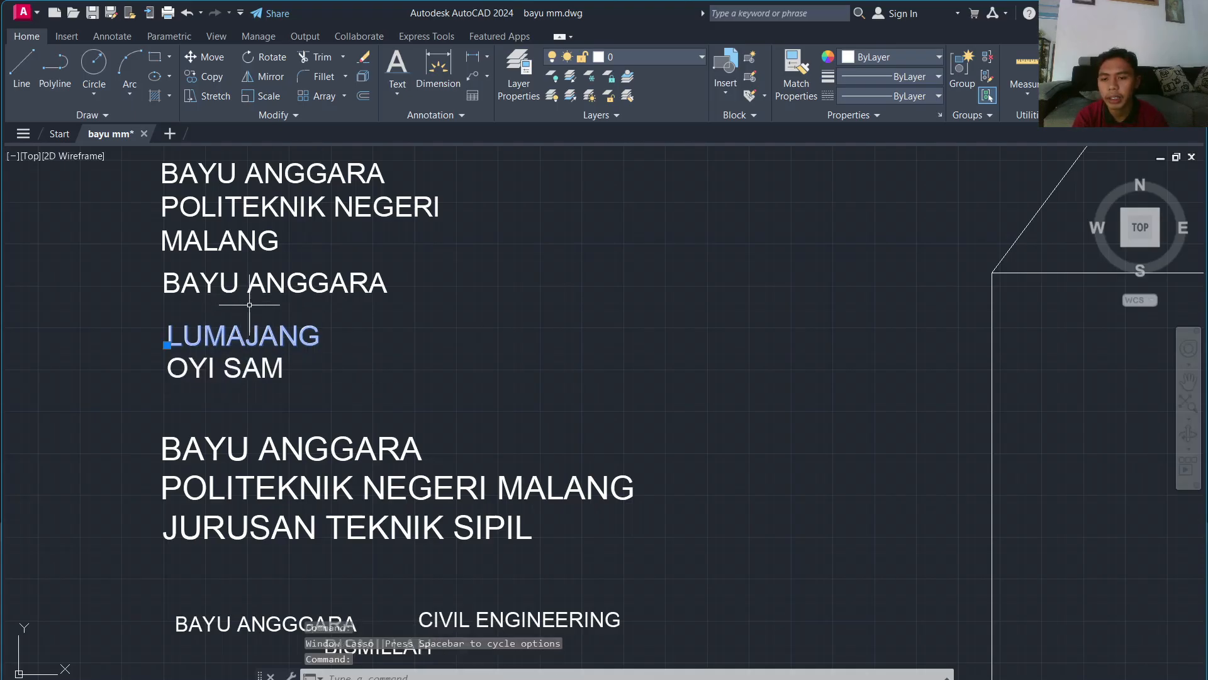
text(M)
key(Return)
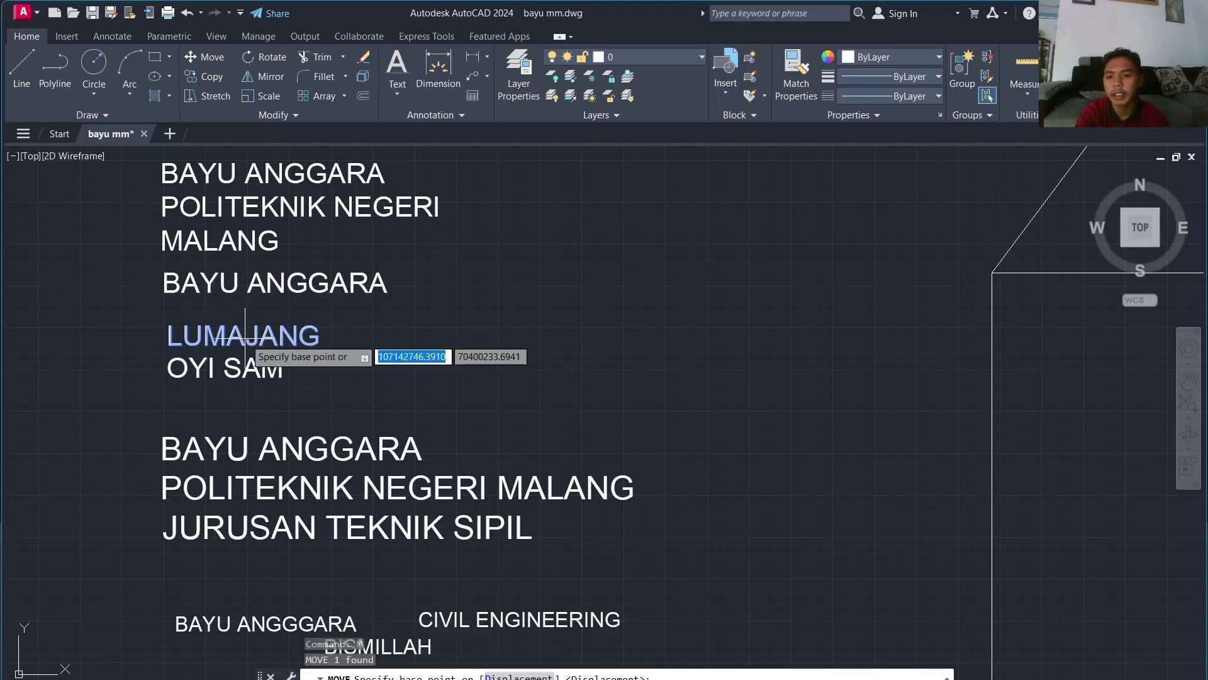
click(244, 324)
click(520, 322)
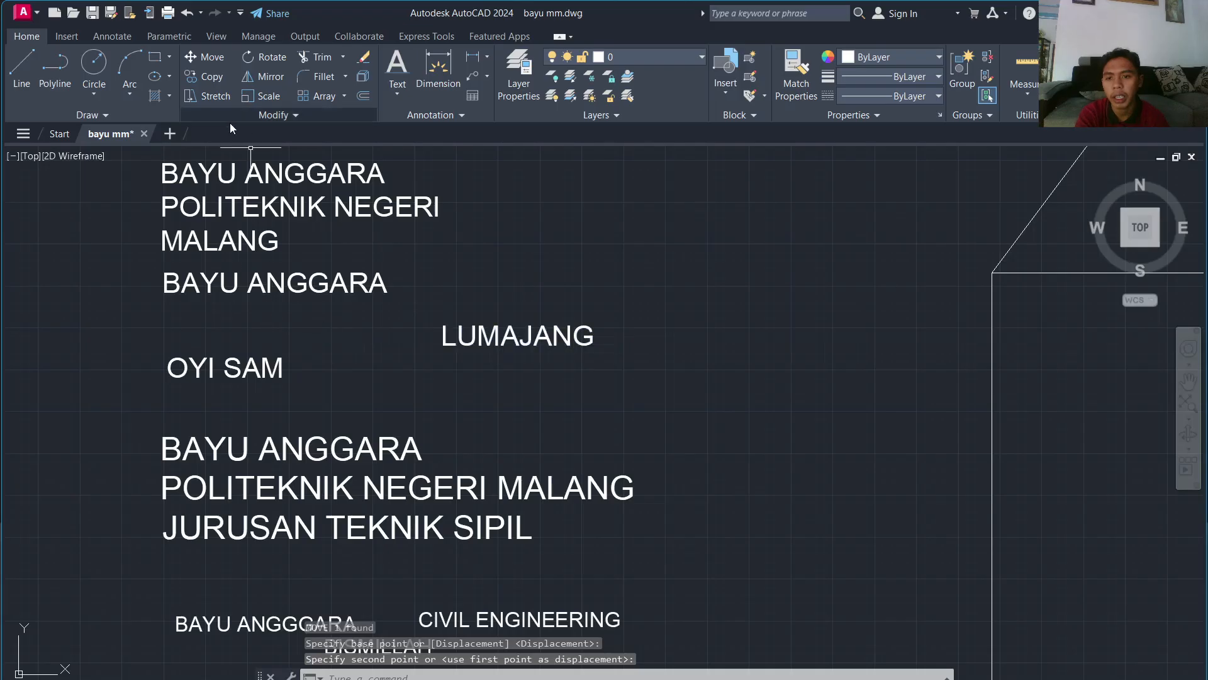
Step: Move the top three-line title block to the right, above LUMAJANG
click(374, 182)
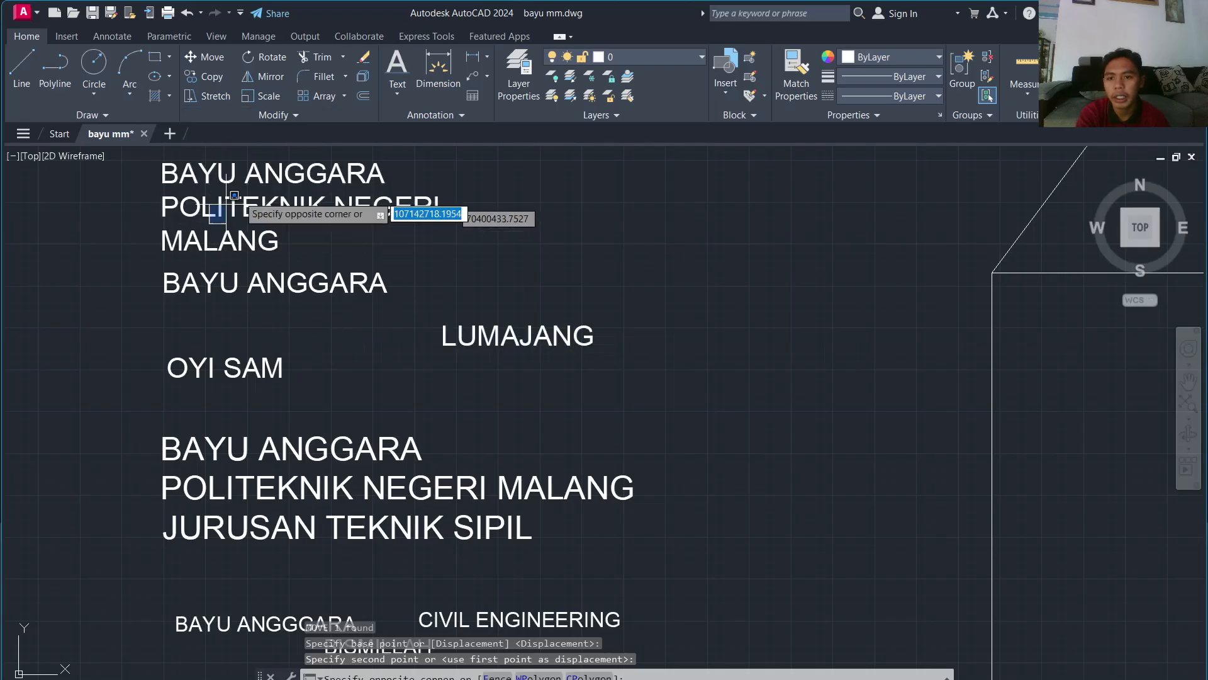
click(297, 200)
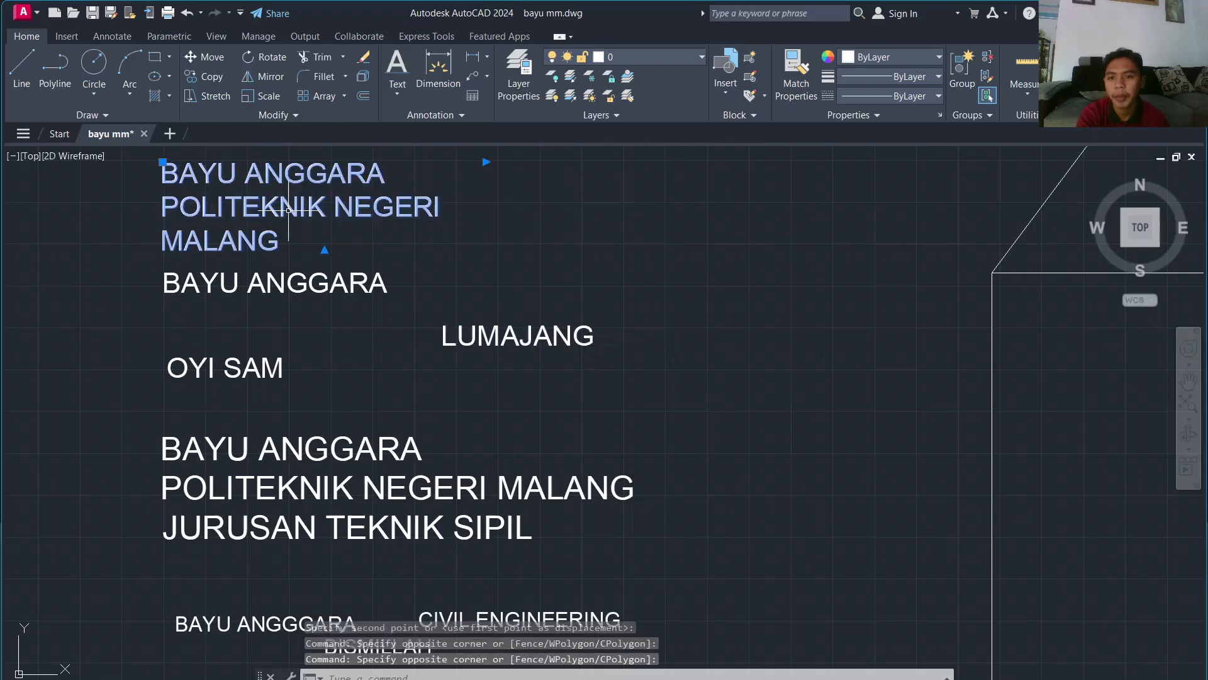
text(m)
key(Return)
click(278, 204)
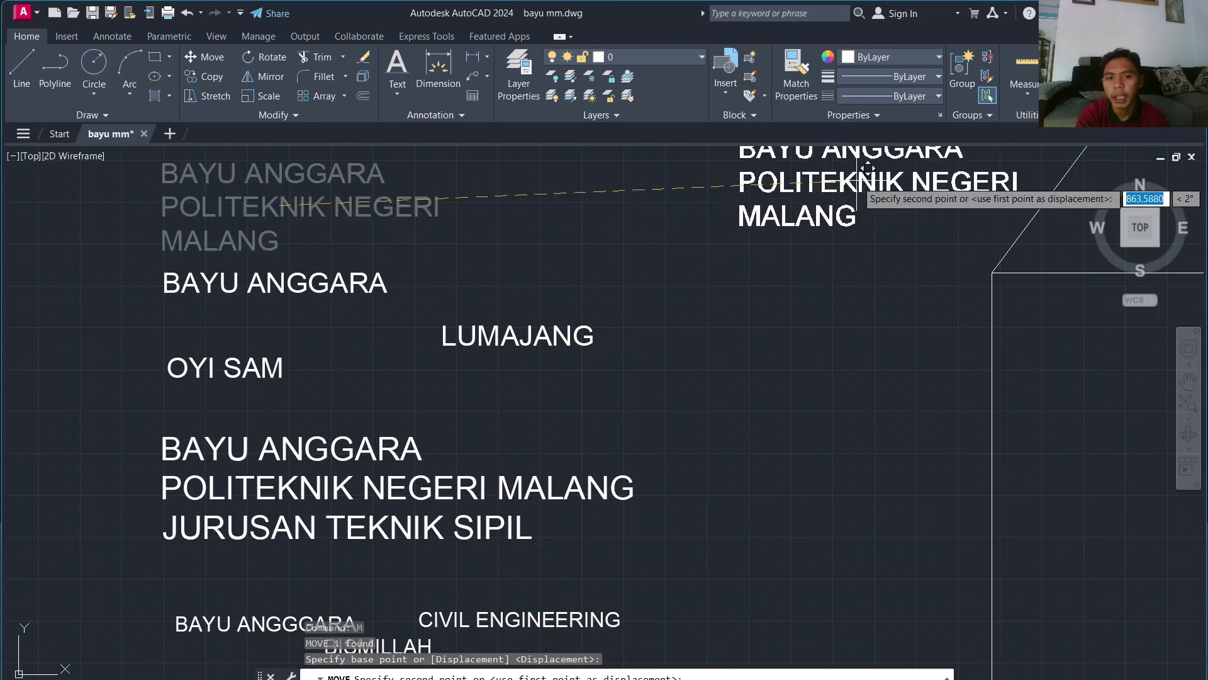
click(578, 204)
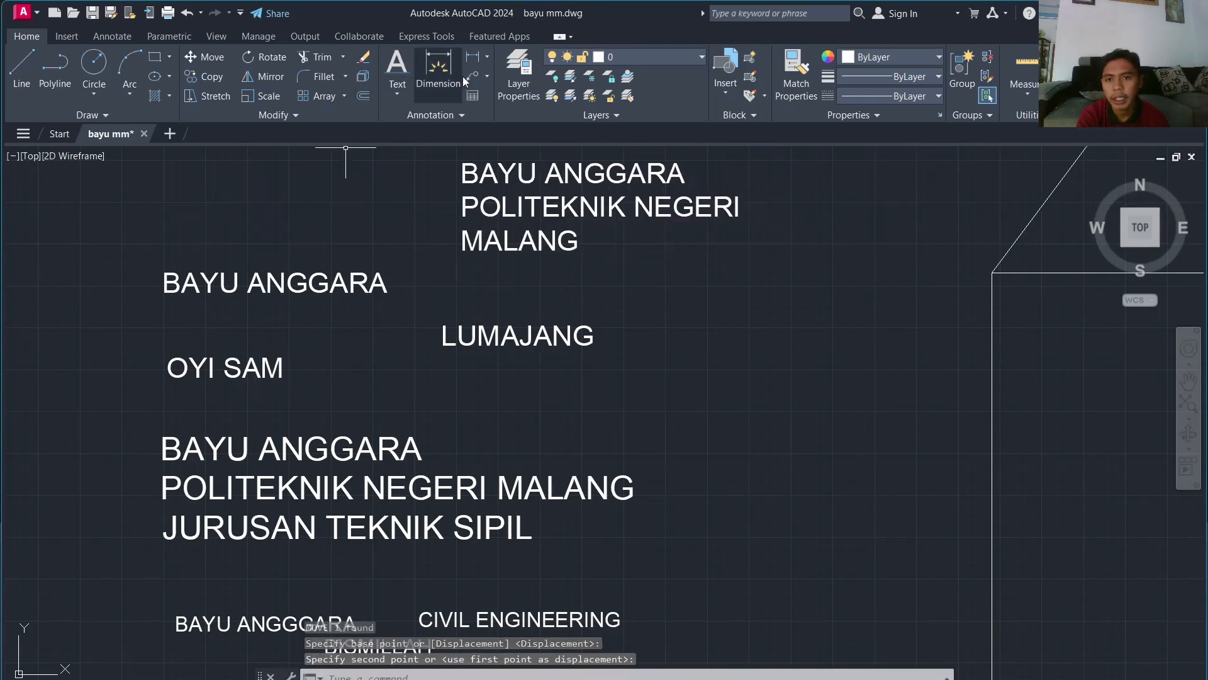
click(399, 94)
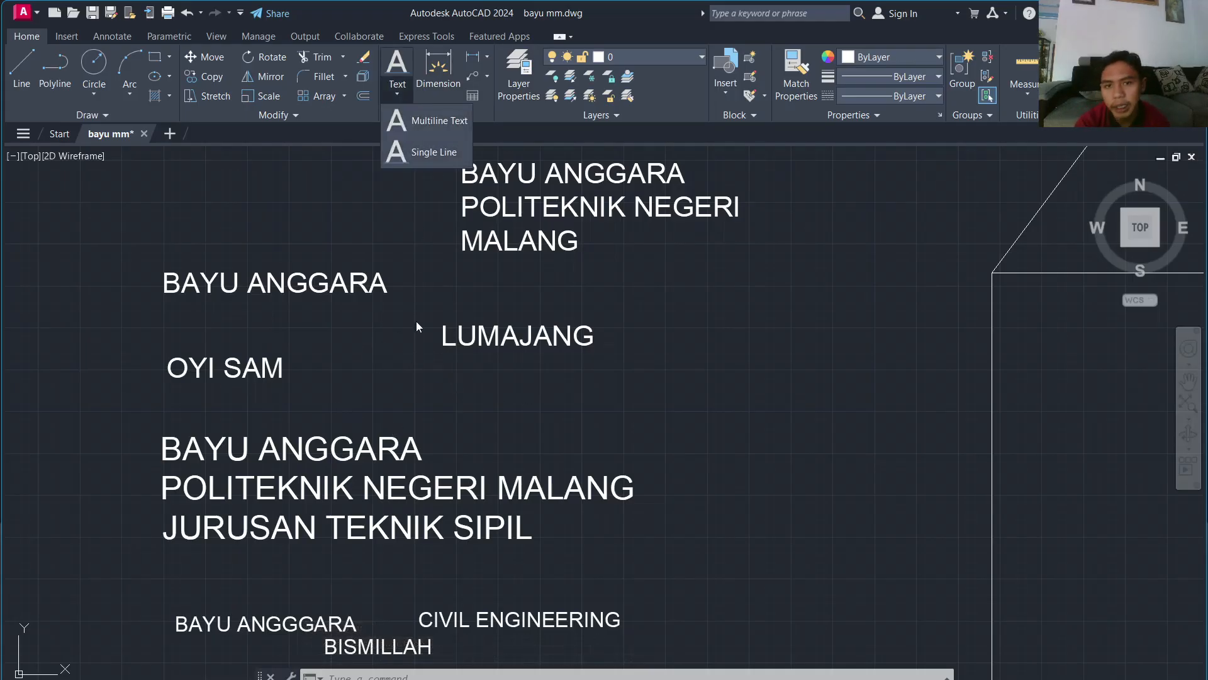
scroll(188, 335, down, 2)
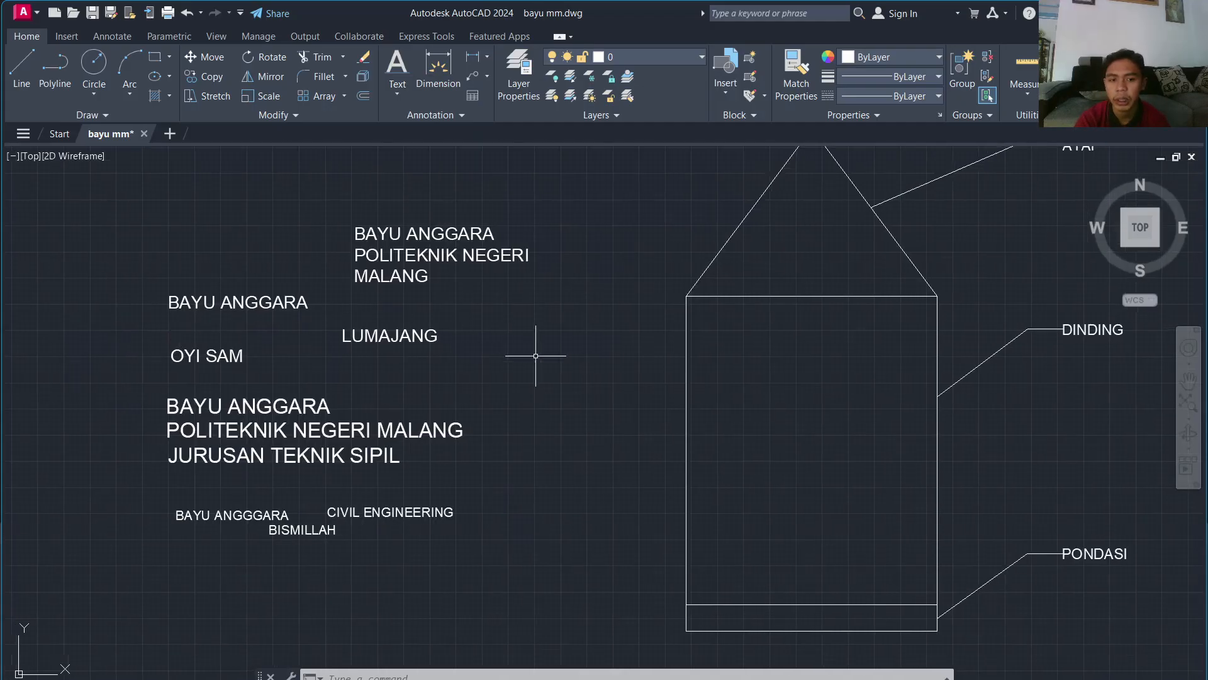
scroll(539, 345, up, 2)
scroll(305, 348, down, 4)
scroll(276, 335, up, 2)
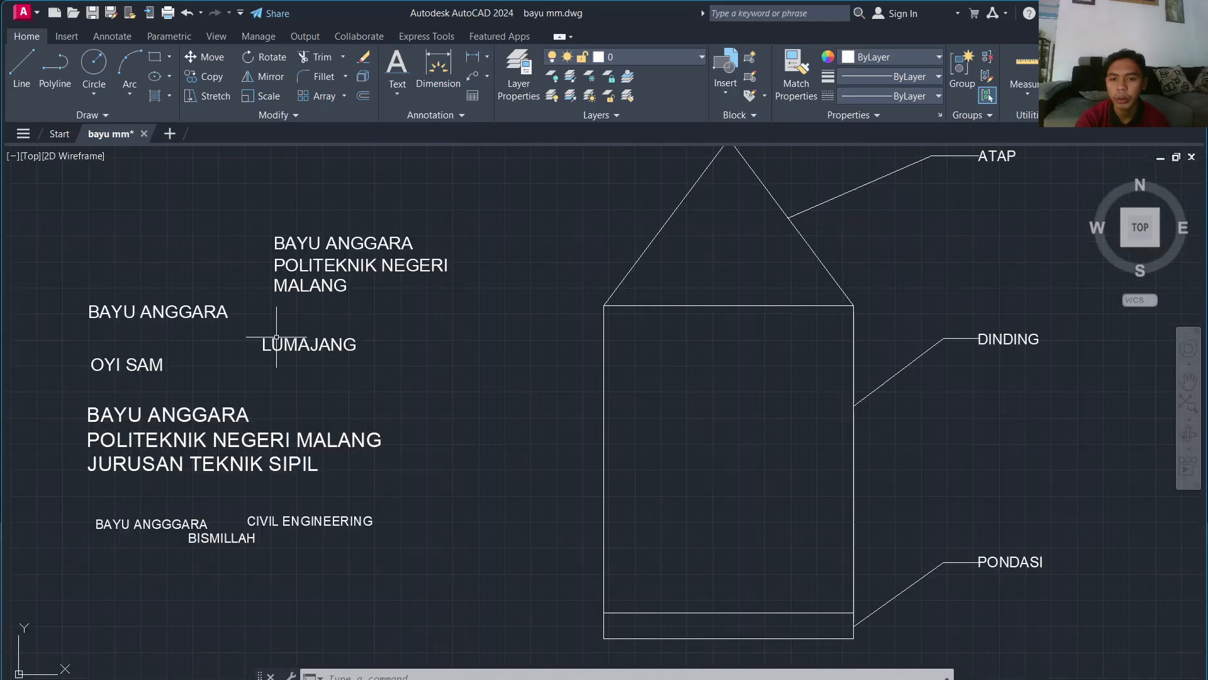
mouse_move(282, 340)
middle_down()
mouse_move(306, 364)
mouse_move(482, 410)
middle_up()
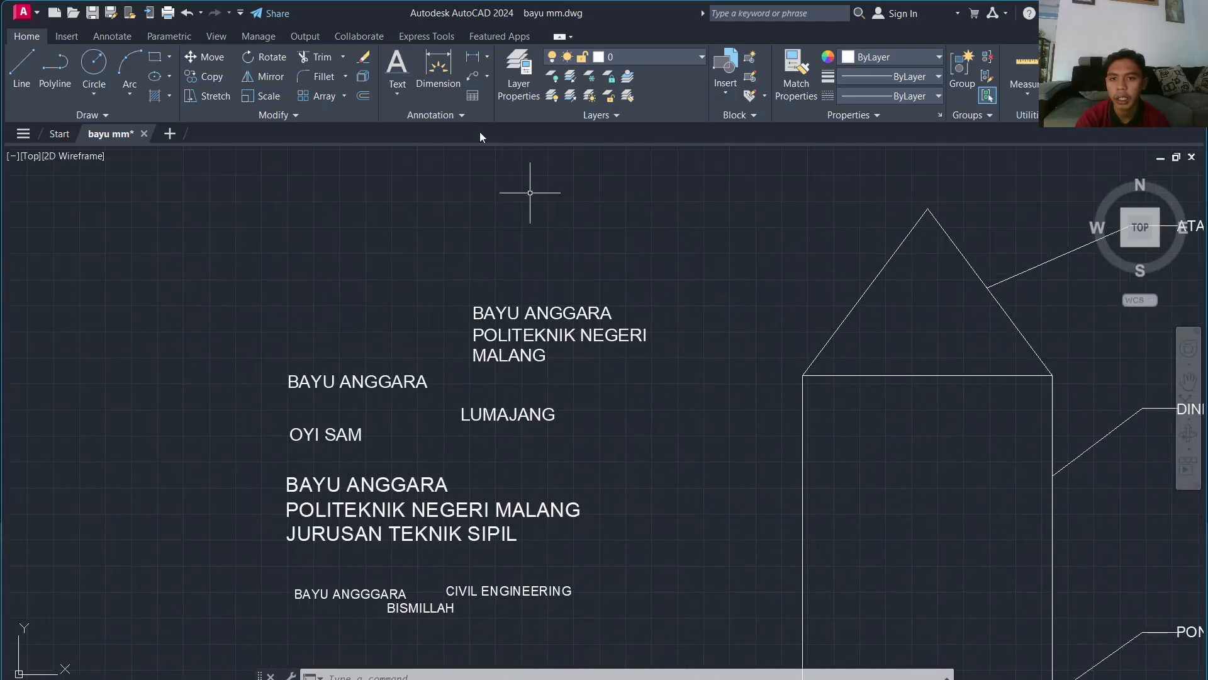
click(390, 95)
scroll(615, 399, down, 5)
scroll(603, 390, up, 3)
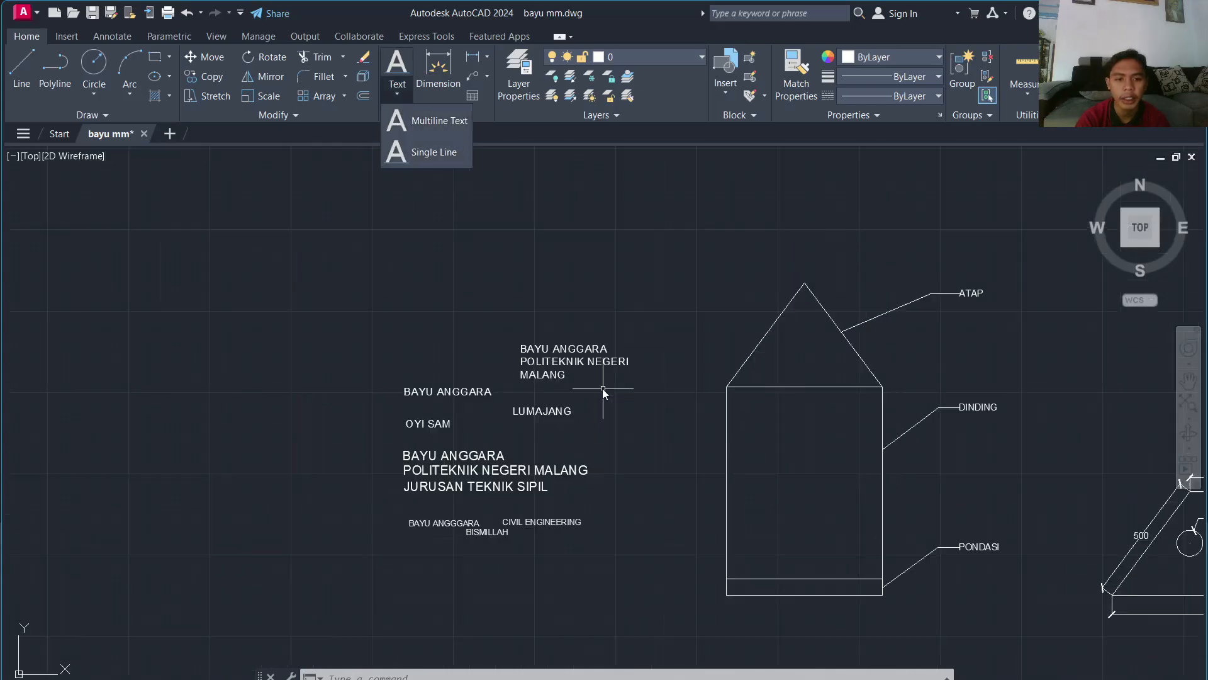
click(556, 295)
mouse_move(819, 290)
middle_down()
mouse_move(710, 291)
mouse_move(472, 345)
middle_up()
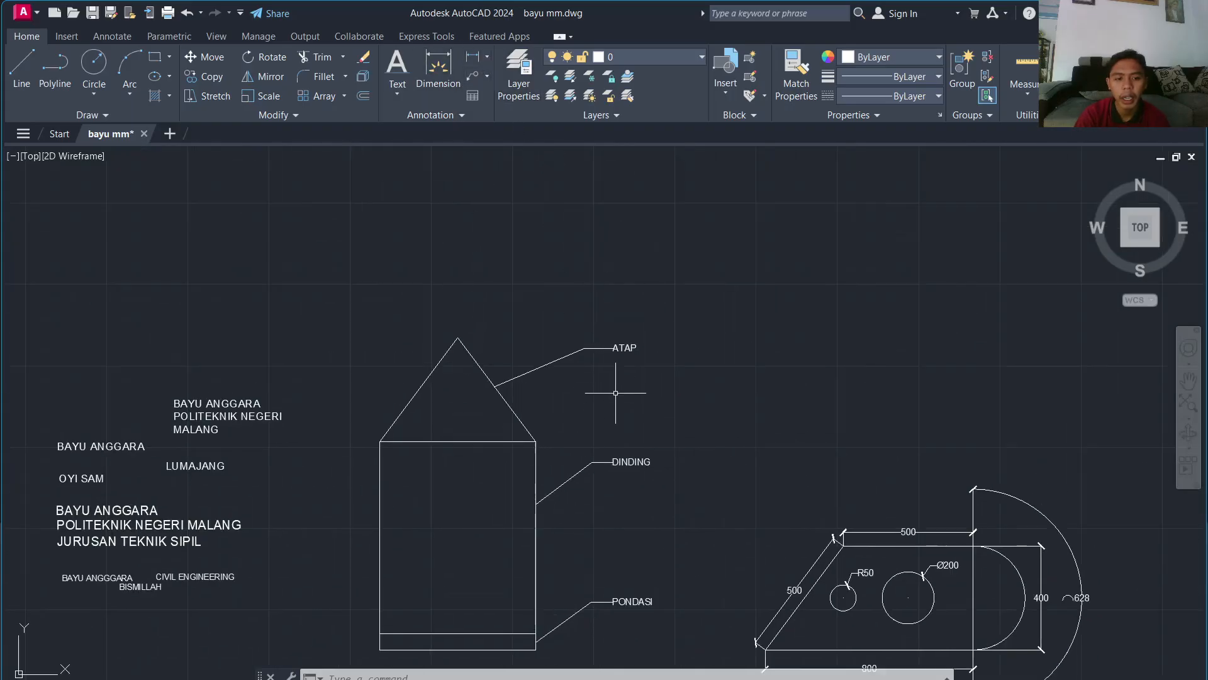
scroll(796, 432, up, 2)
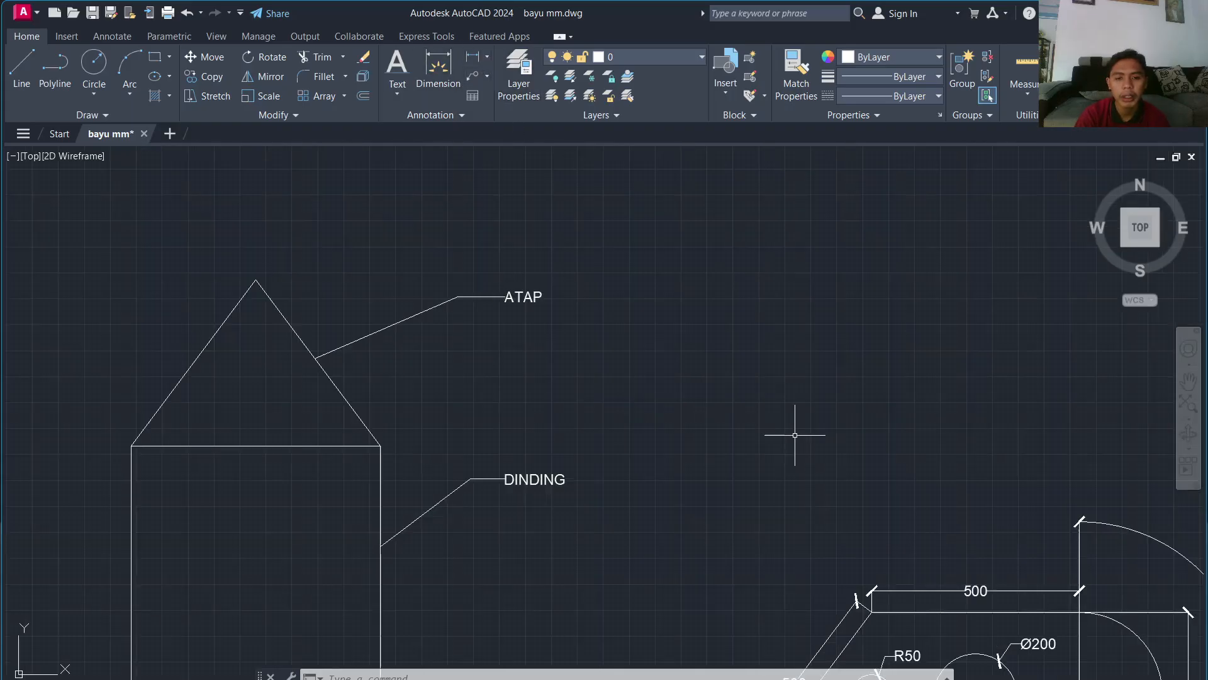
click(487, 57)
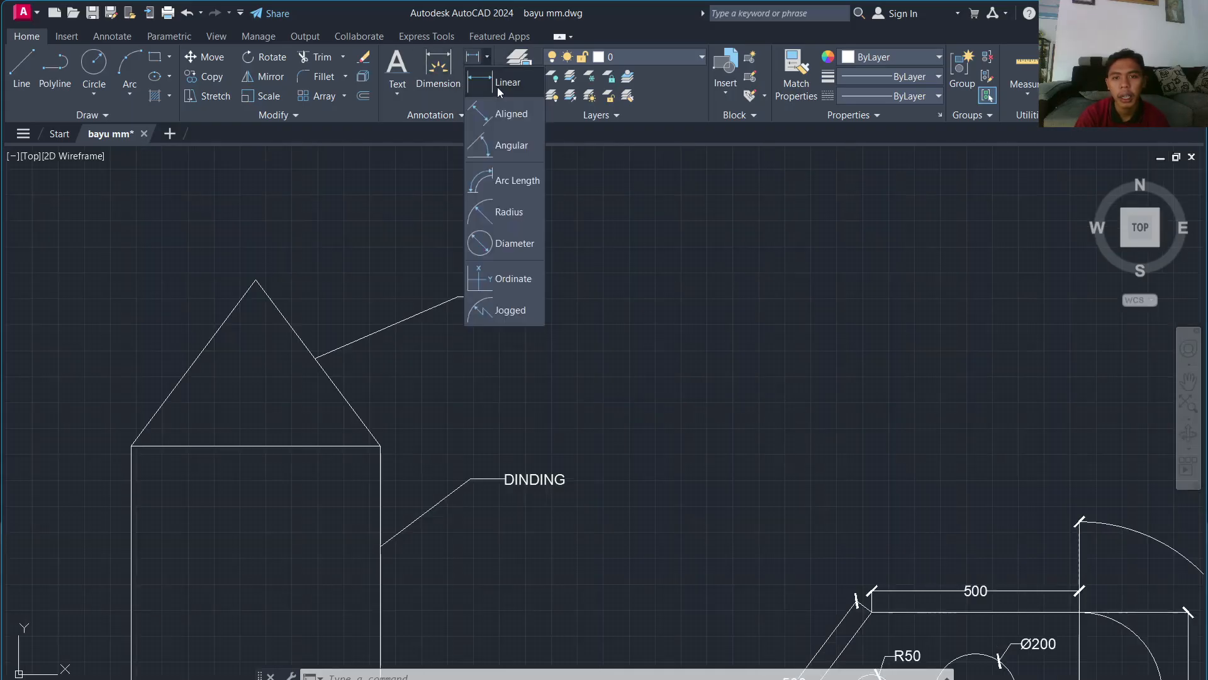
click(678, 304)
scroll(998, 540, down, 6)
middle_drag(983, 540, 651, 459)
scroll(674, 488, up, 2)
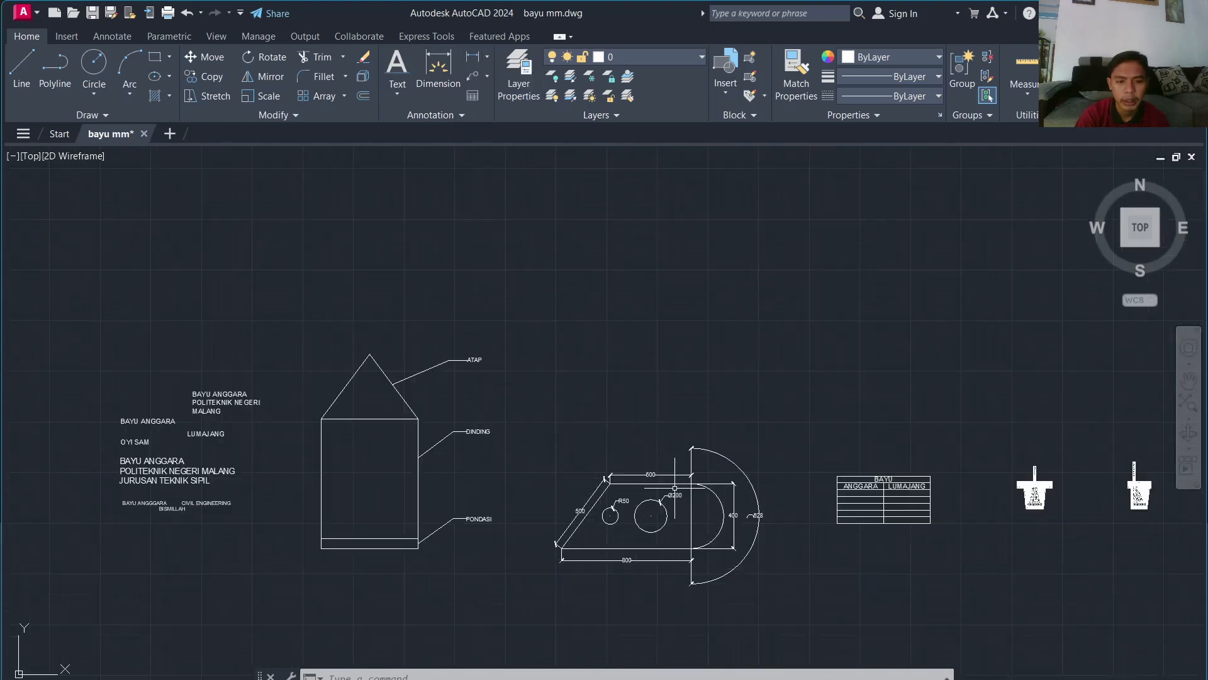
scroll(674, 488, up, 4)
scroll(699, 450, down, 4)
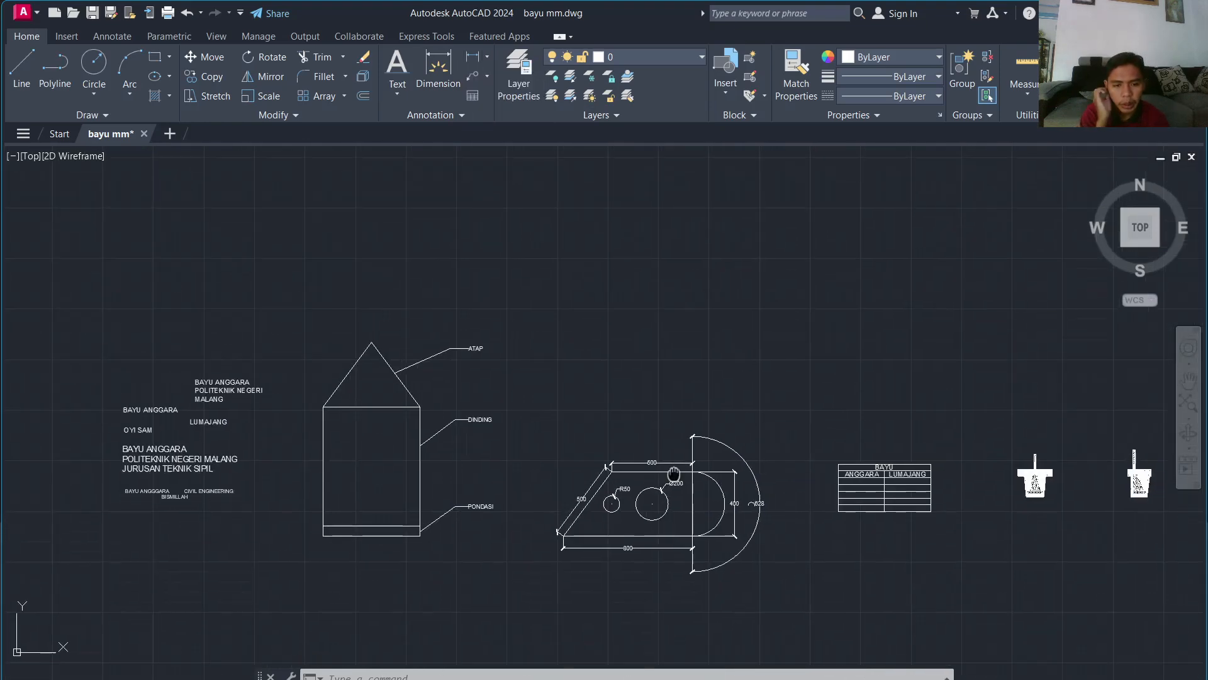
scroll(749, 503, up, 2)
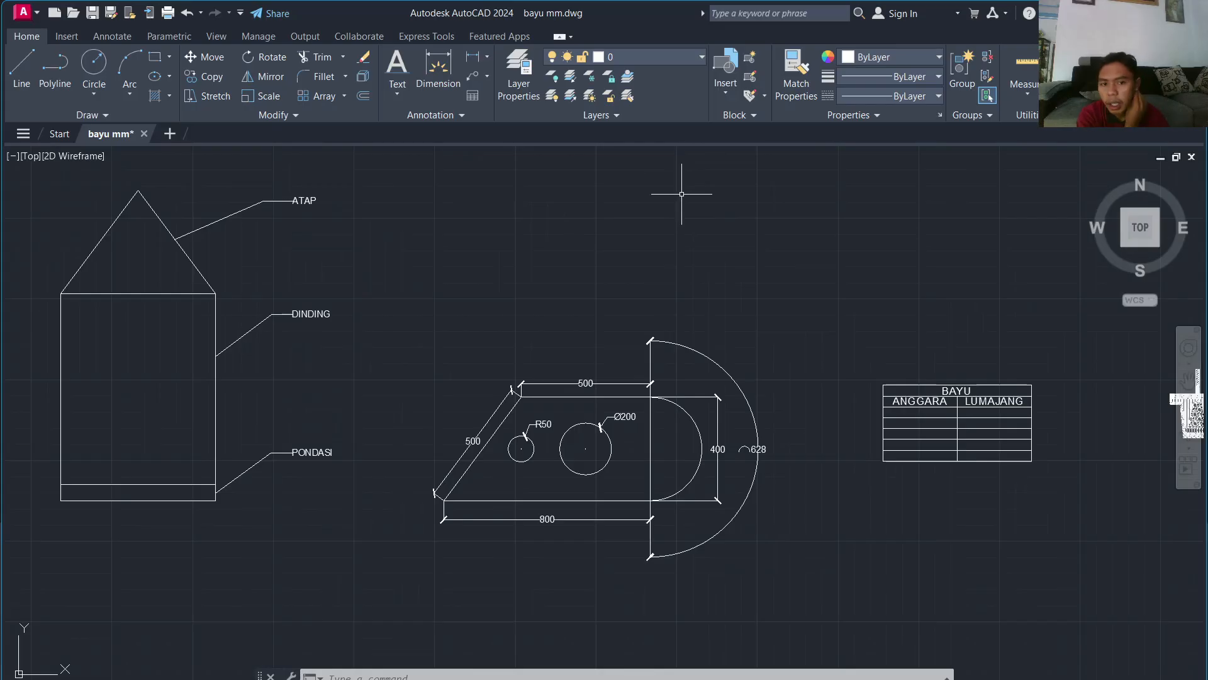
Step: Draw a closed polyline above the plate: 800 right, 400 up, 500 left, then close
text(pl)
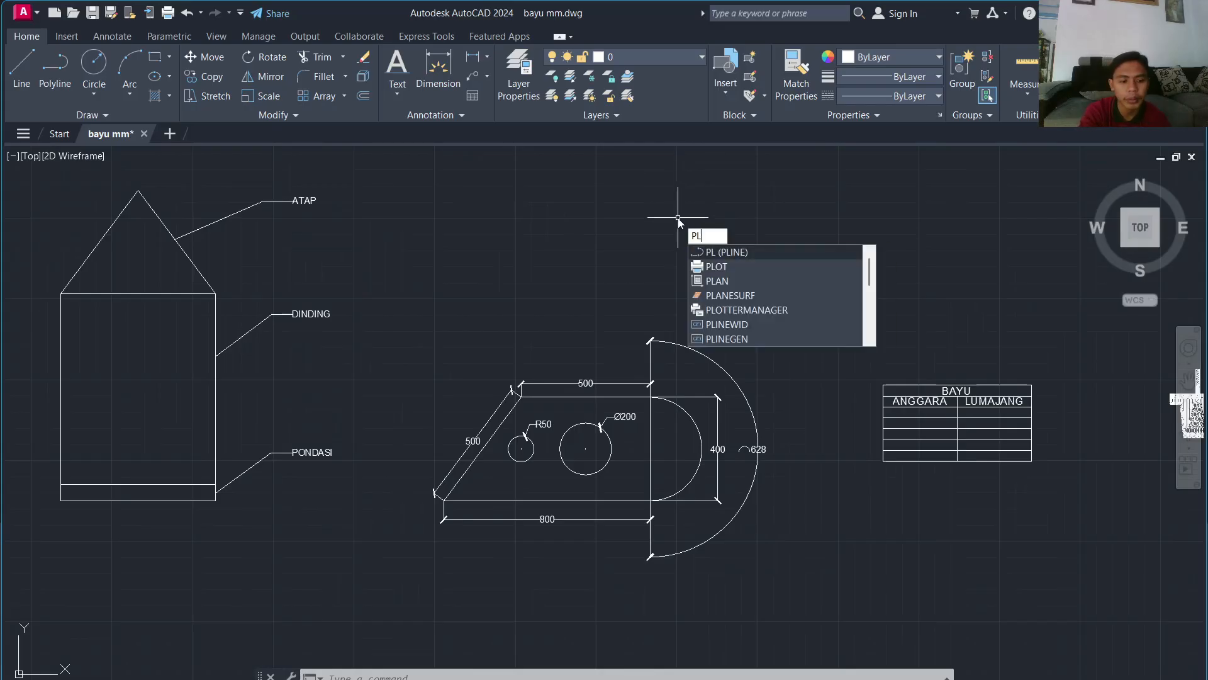
key(Return)
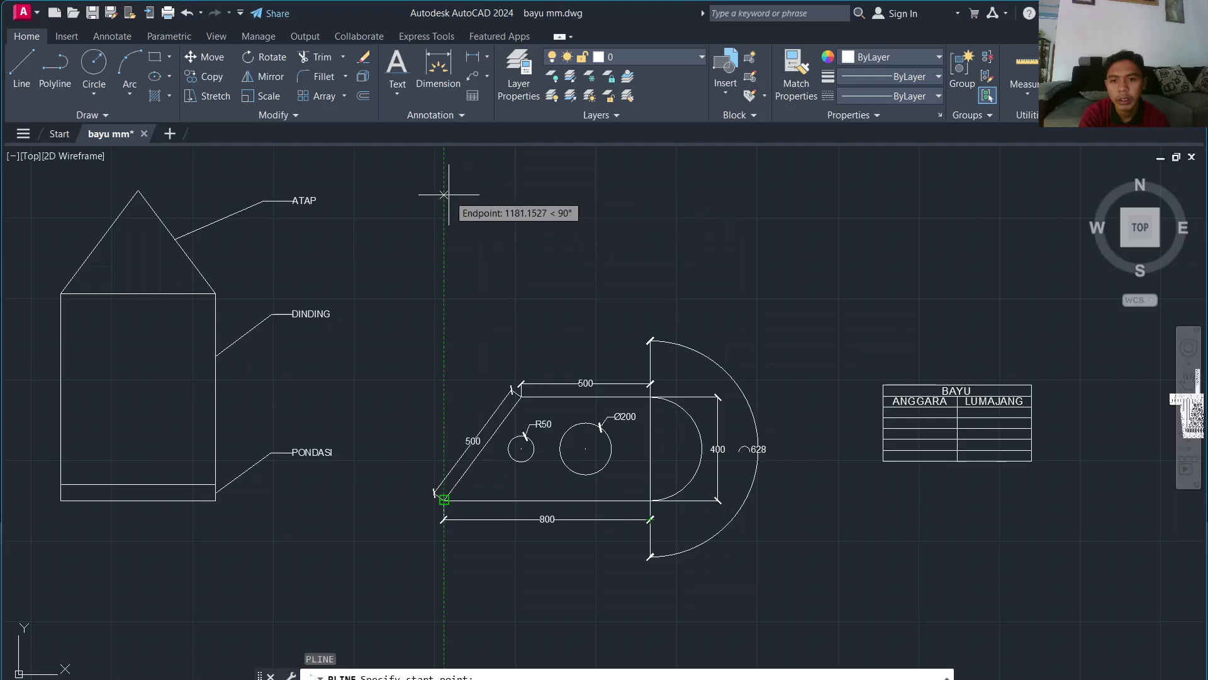
click(444, 216)
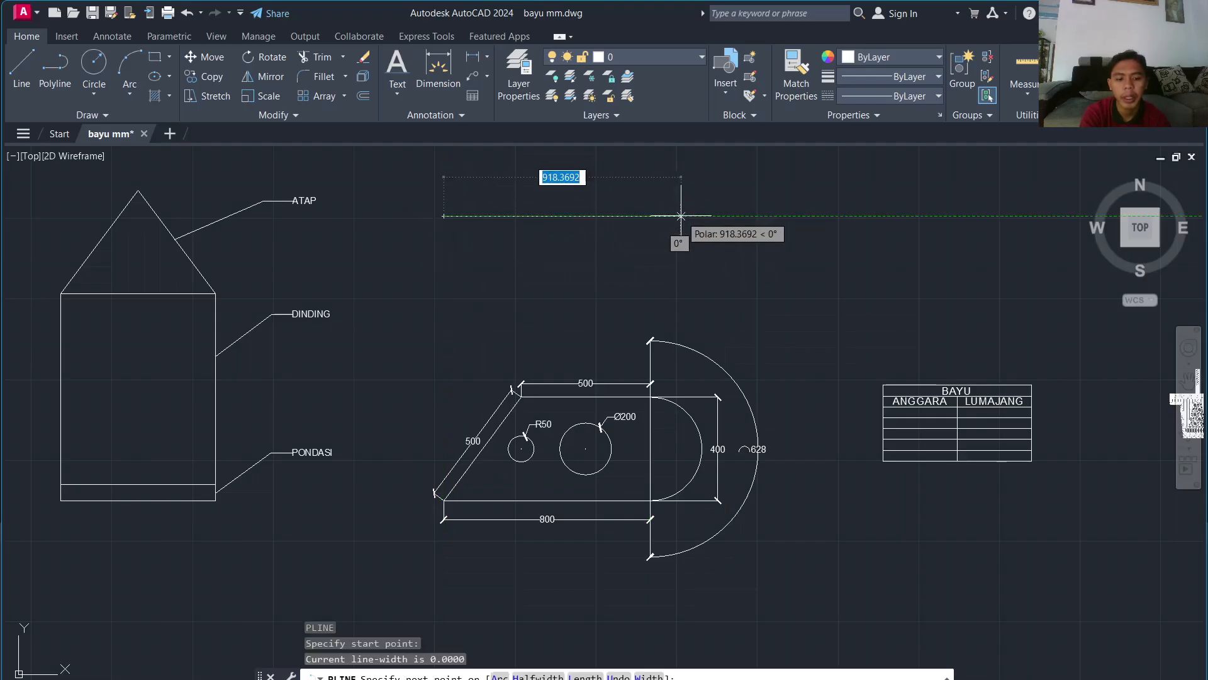
text(800)
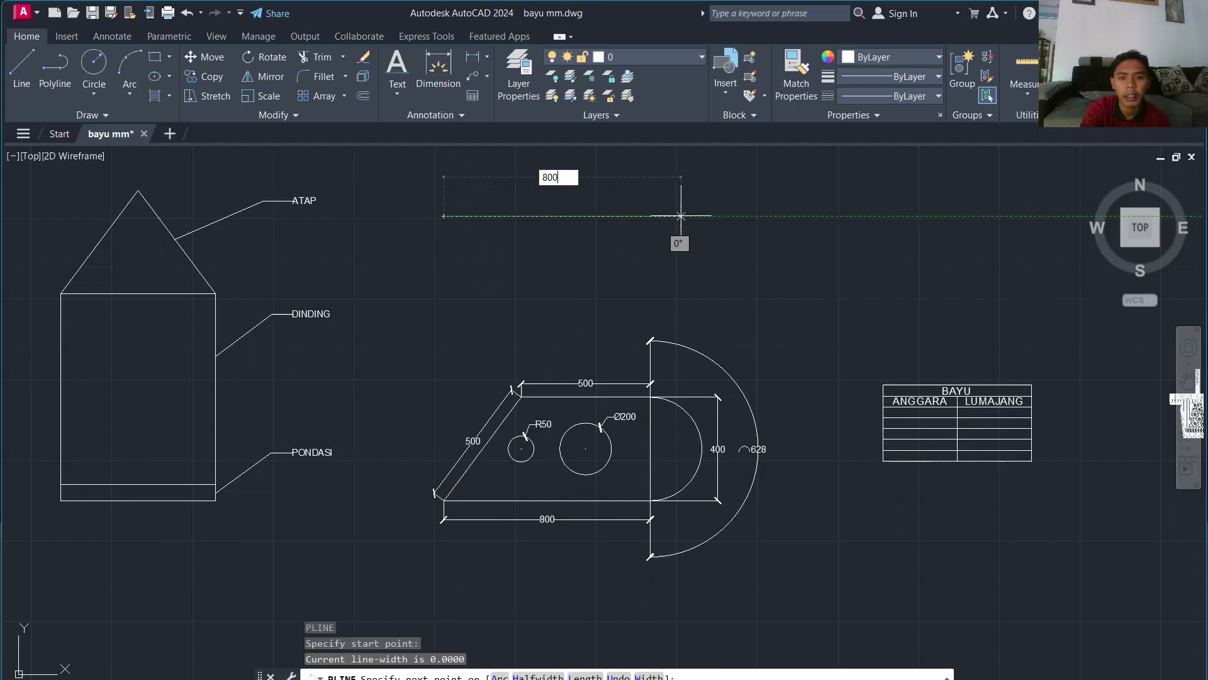
key(Return)
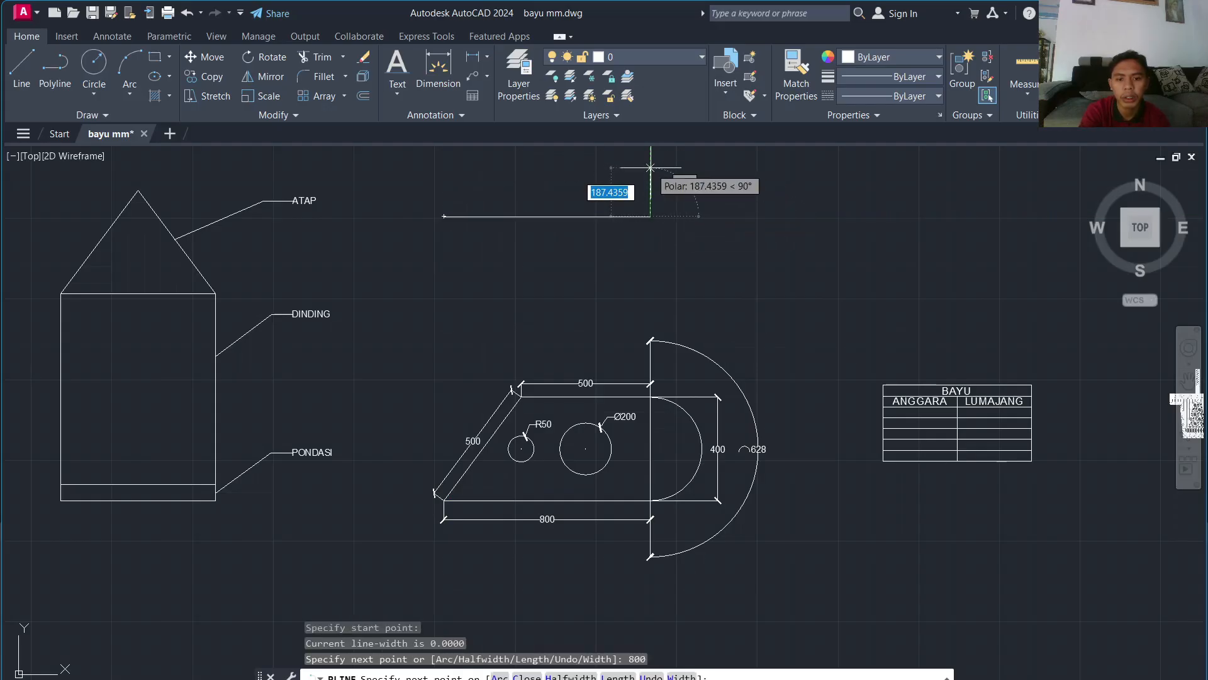
text(4)
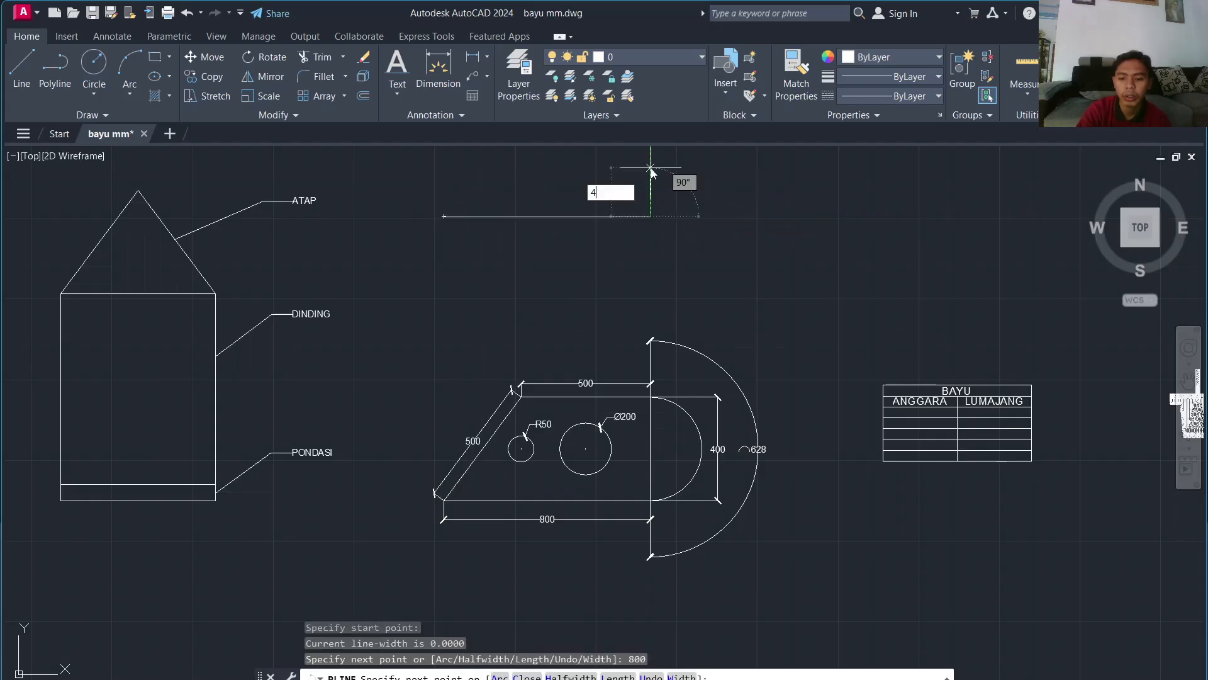
text(00)
key(Return)
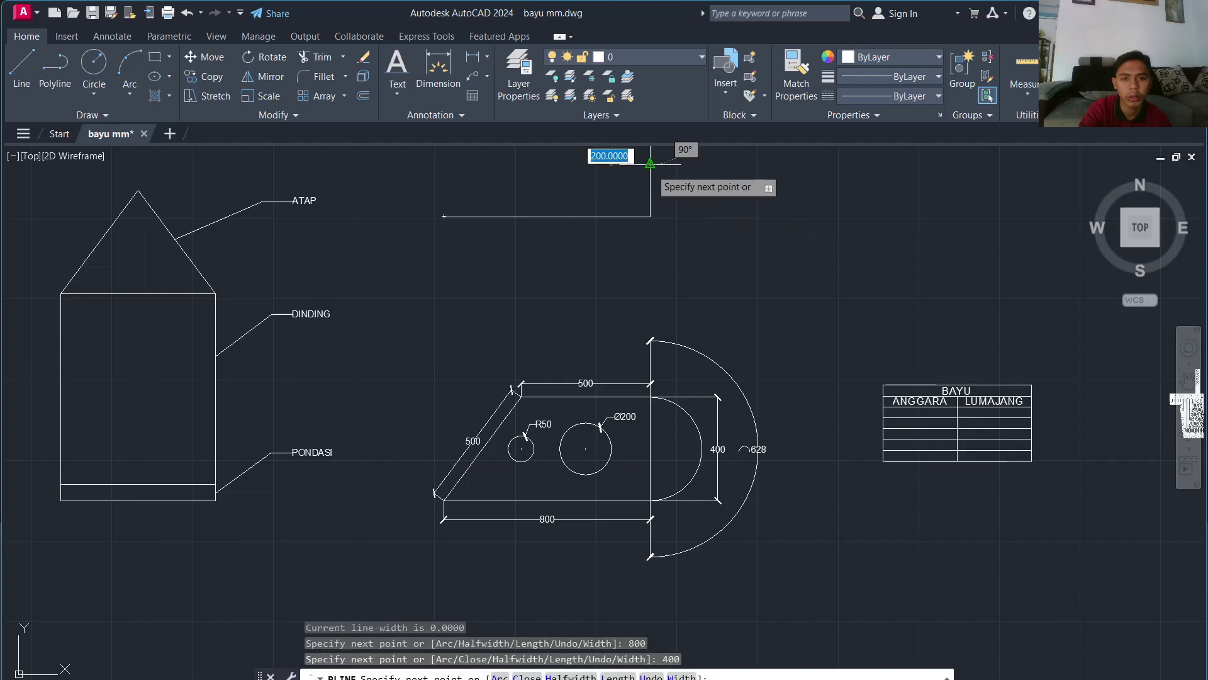
middle_drag(647, 160, 644, 365)
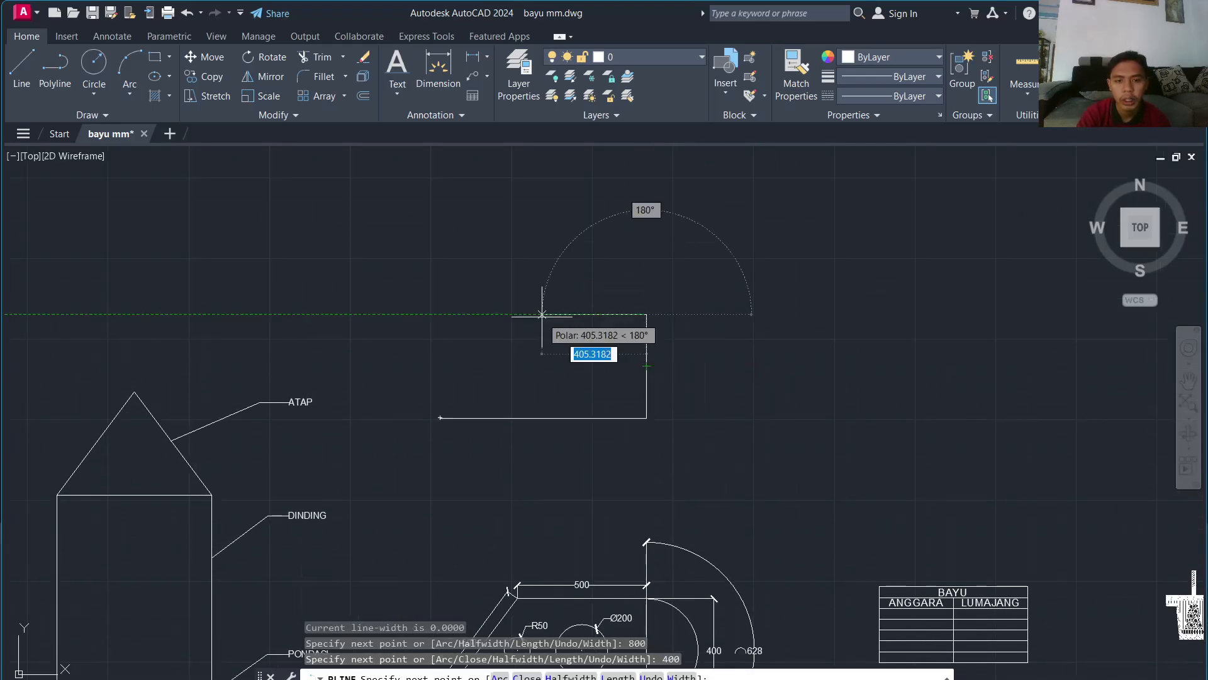
text(50)
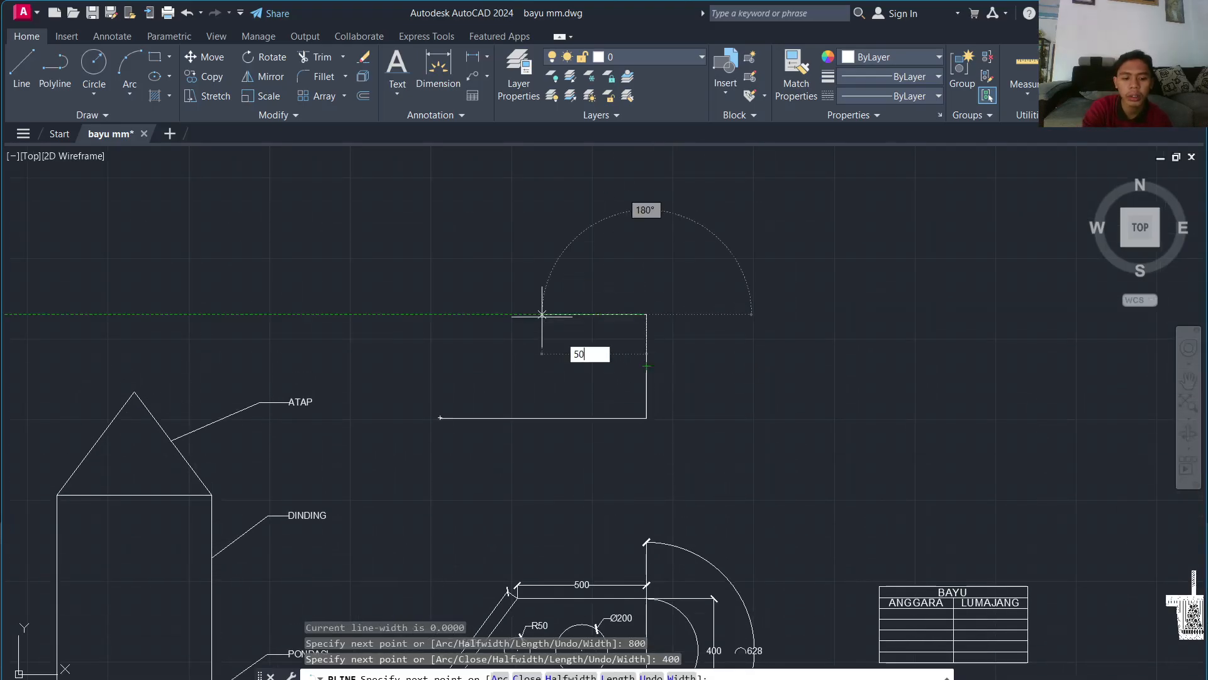
text(0)
key(Return)
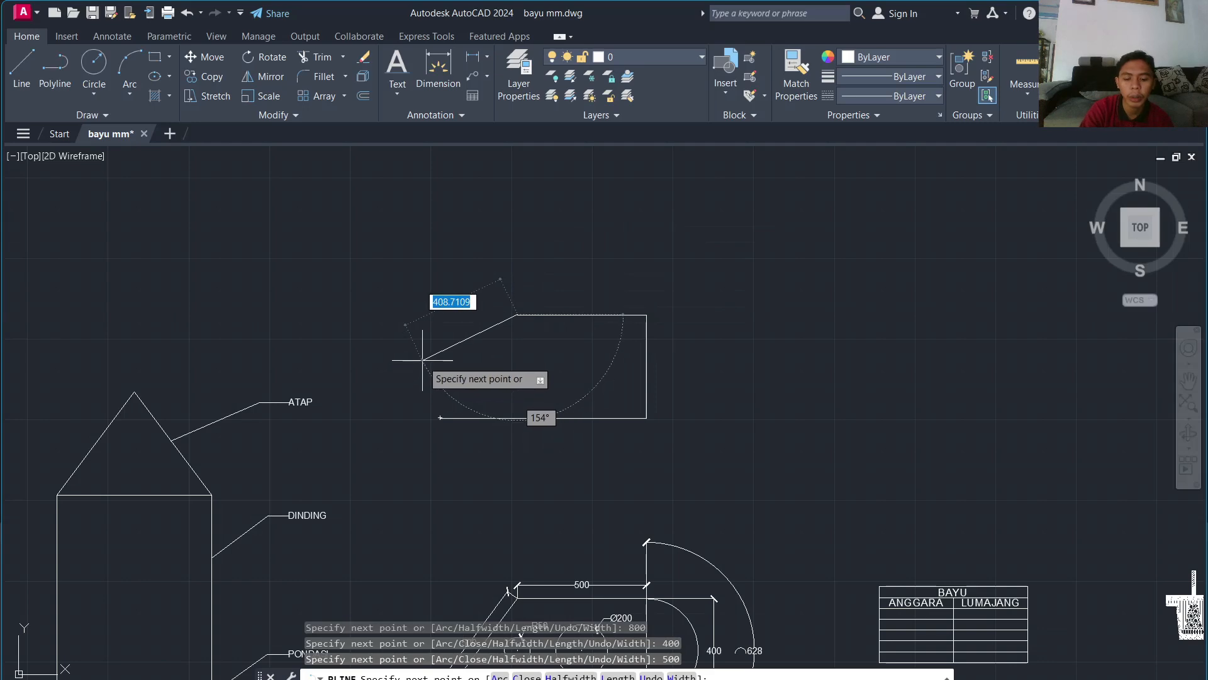
text(C)
key(Return)
scroll(542, 353, down, 3)
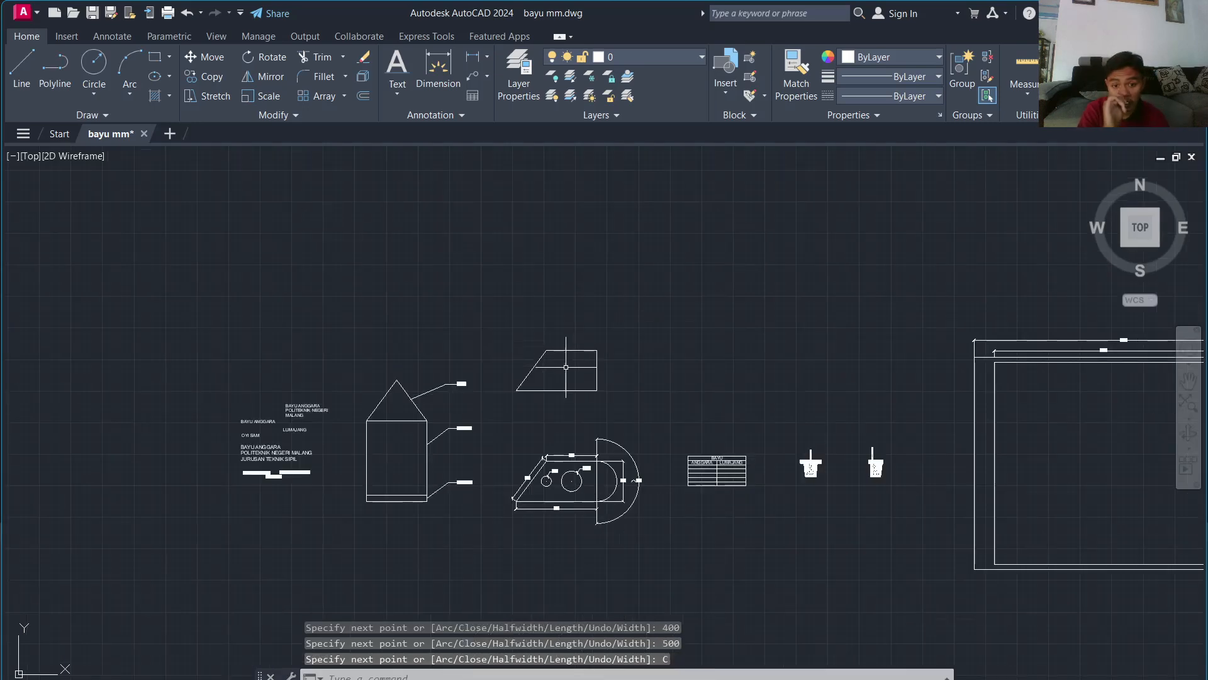
scroll(567, 365, up, 3)
Step: Attempt an arc on the trapezoid's right edge, cancelling both unfinished tries
middle_drag(569, 359, 535, 275)
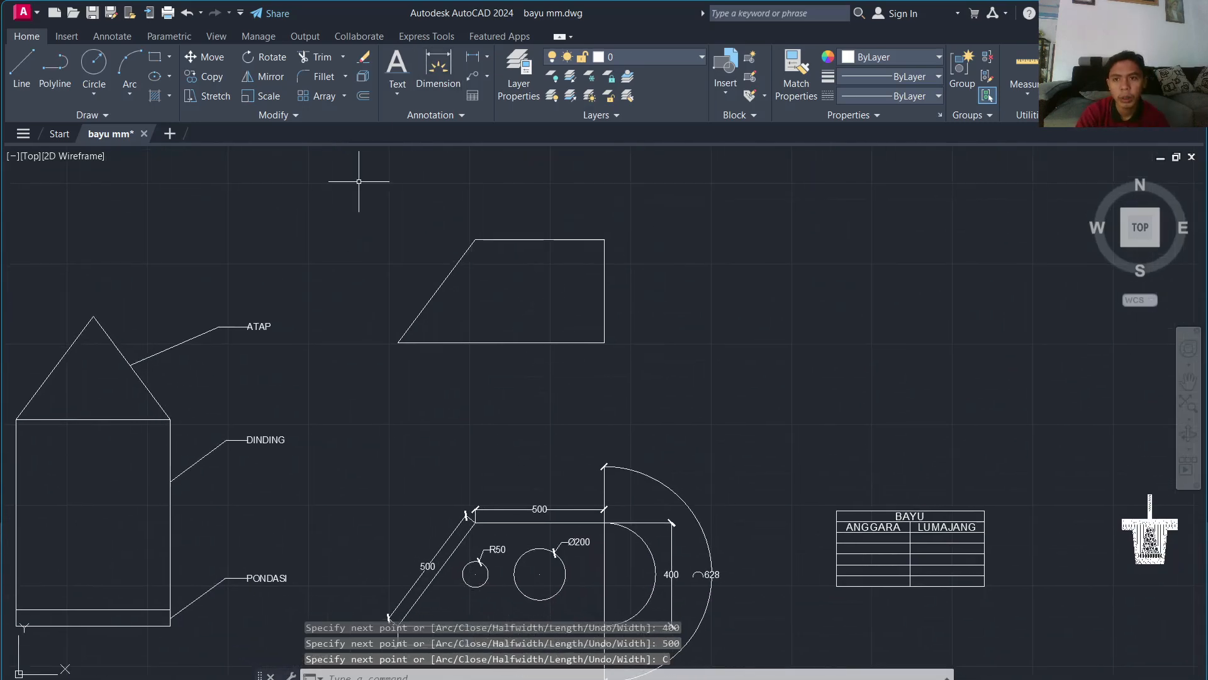
click(130, 96)
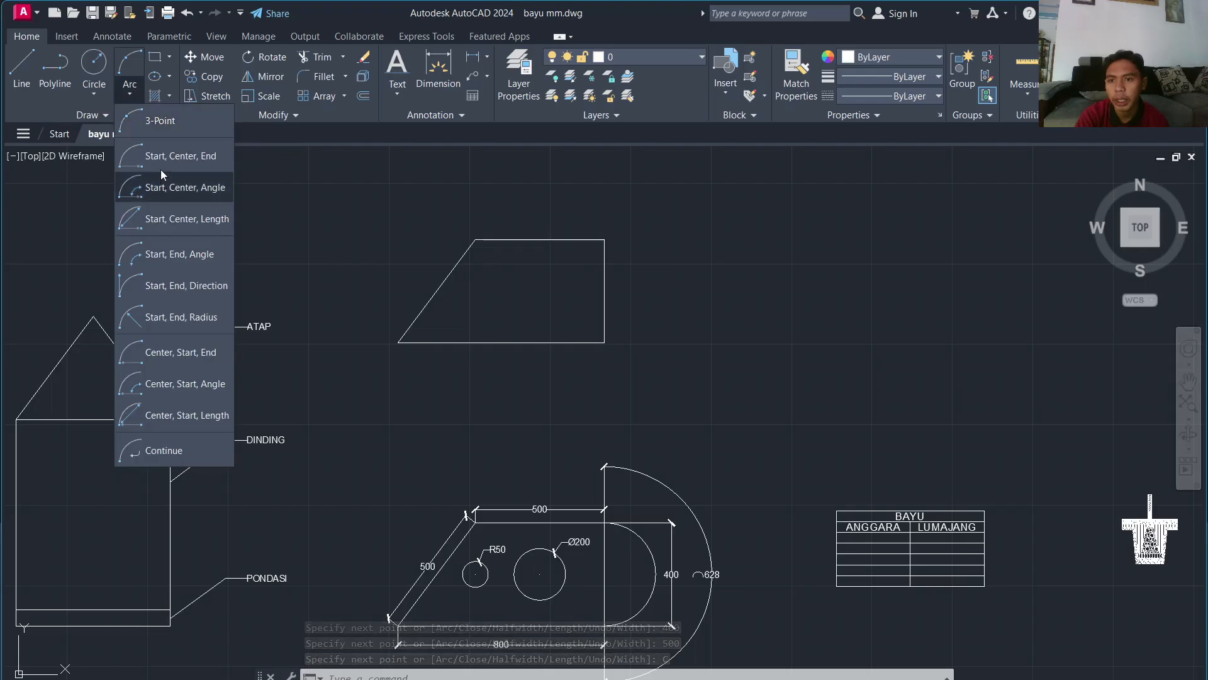
click(160, 167)
click(604, 239)
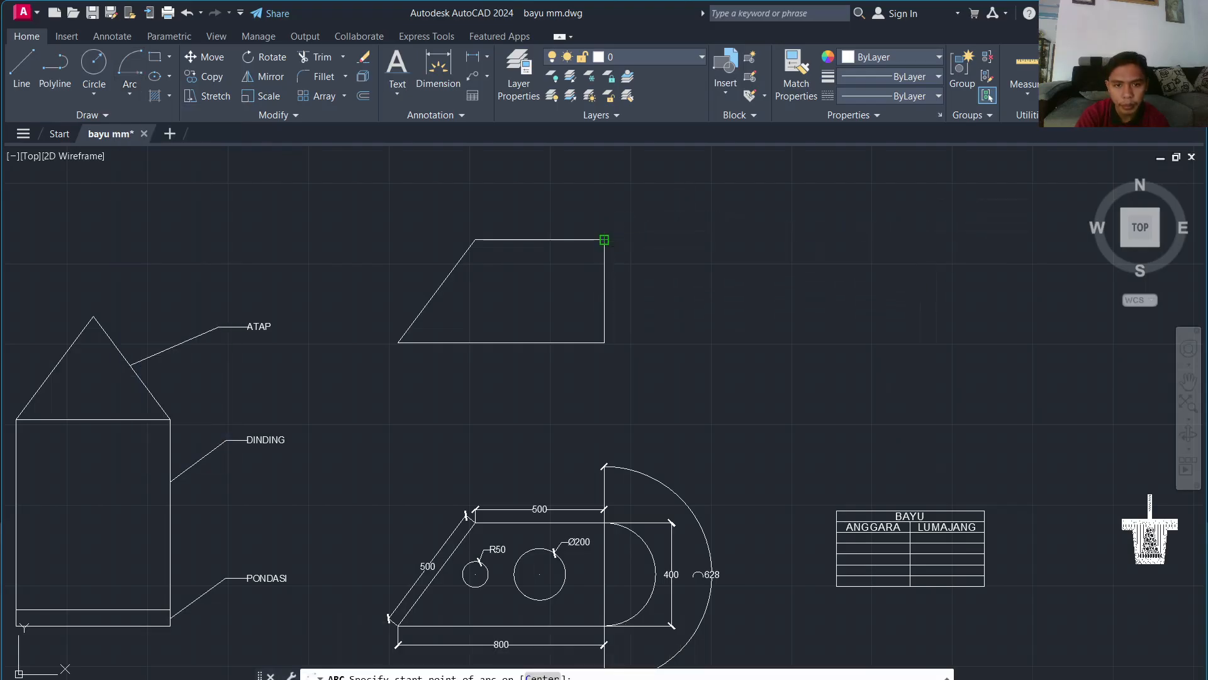
click(605, 290)
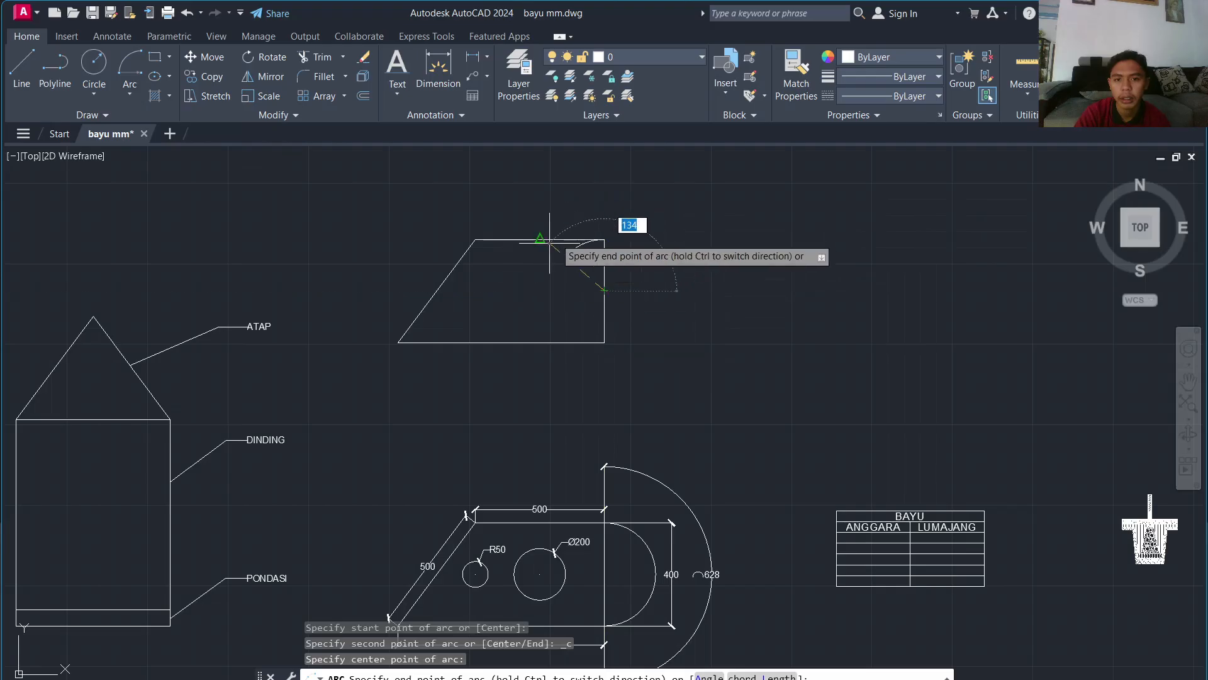
key(Escape)
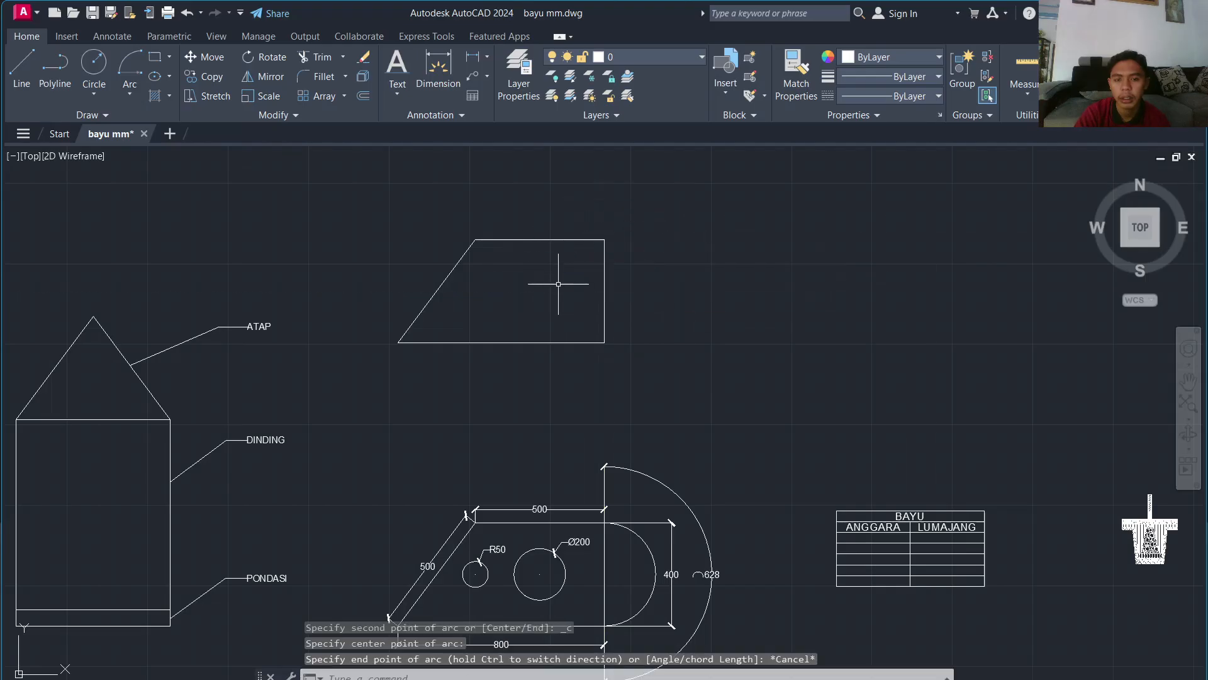
key(Return)
click(604, 342)
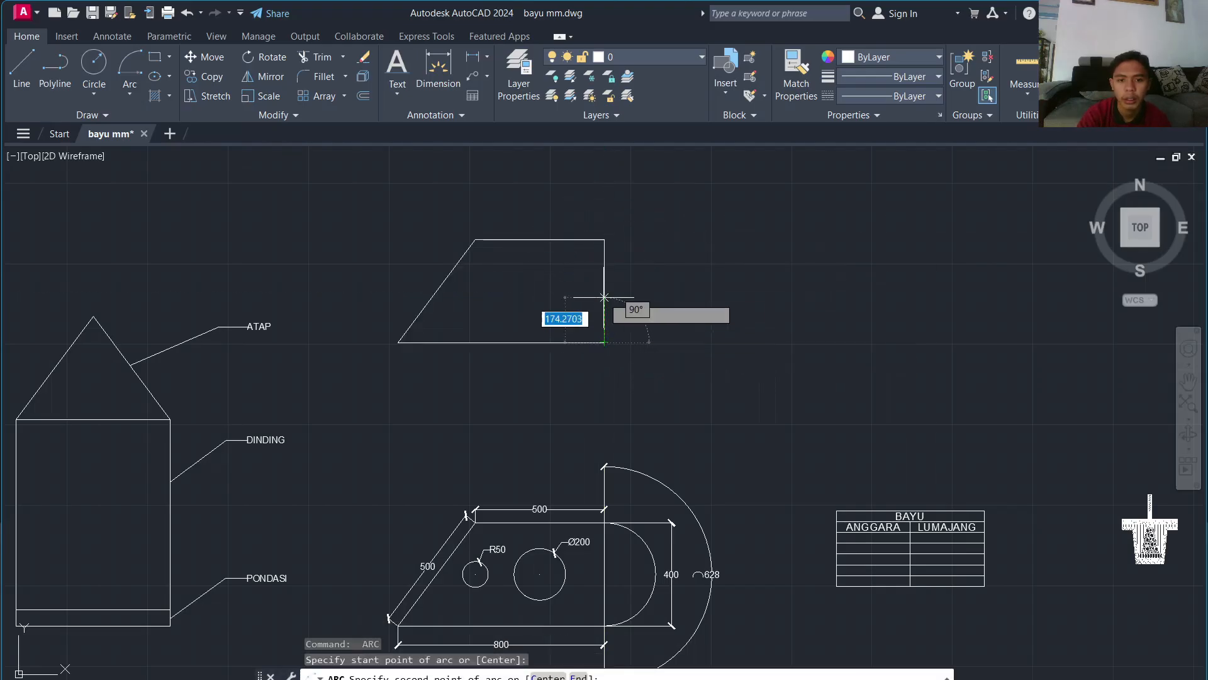
click(604, 291)
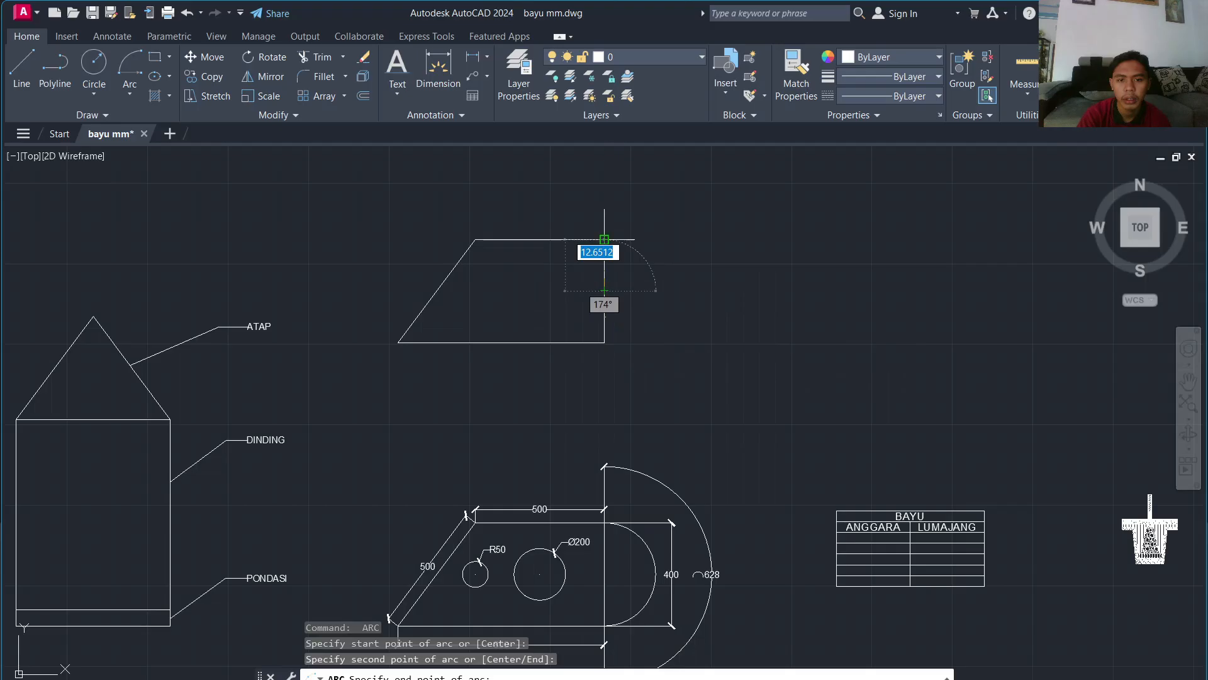
key(Escape)
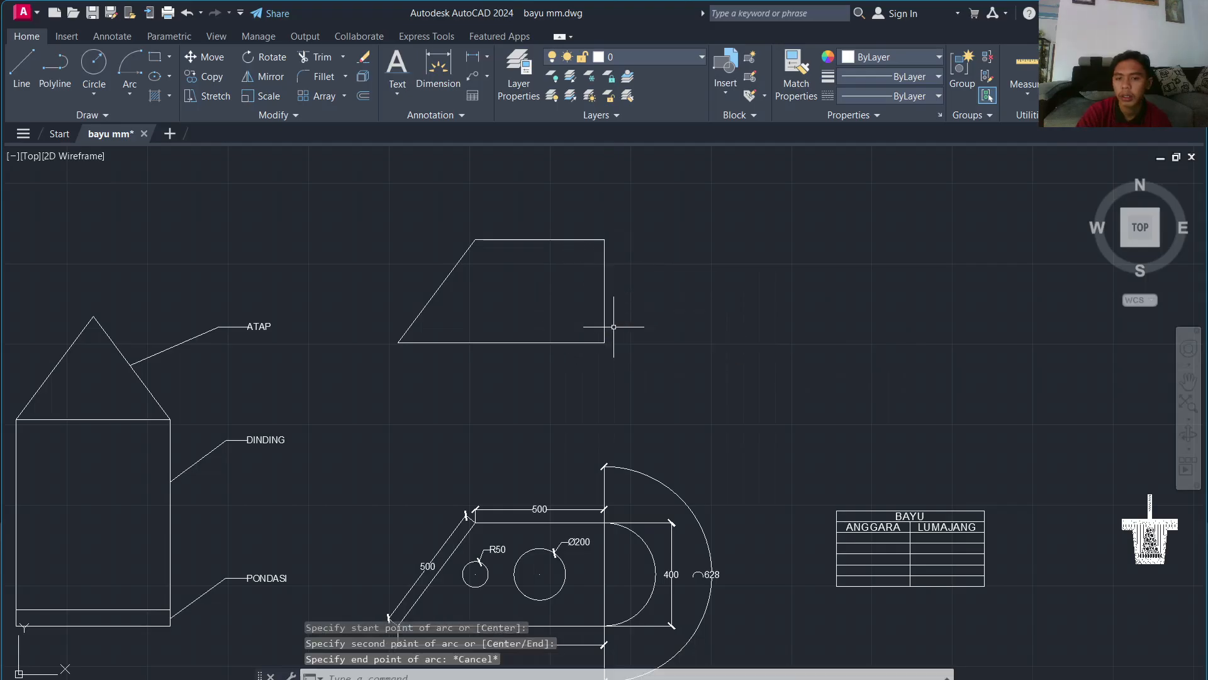
Step: Draw a start-center-end semicircle from the lower-right corner, centred on the edge midpoint, to the top-right corner
click(136, 87)
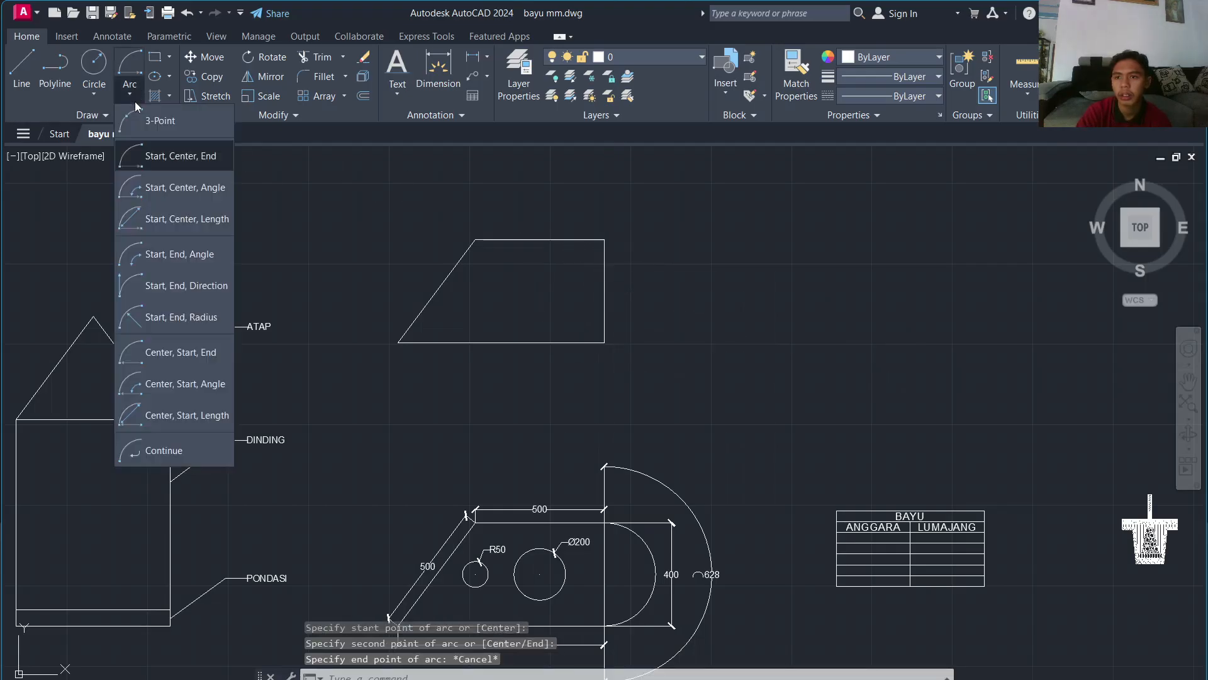
click(135, 157)
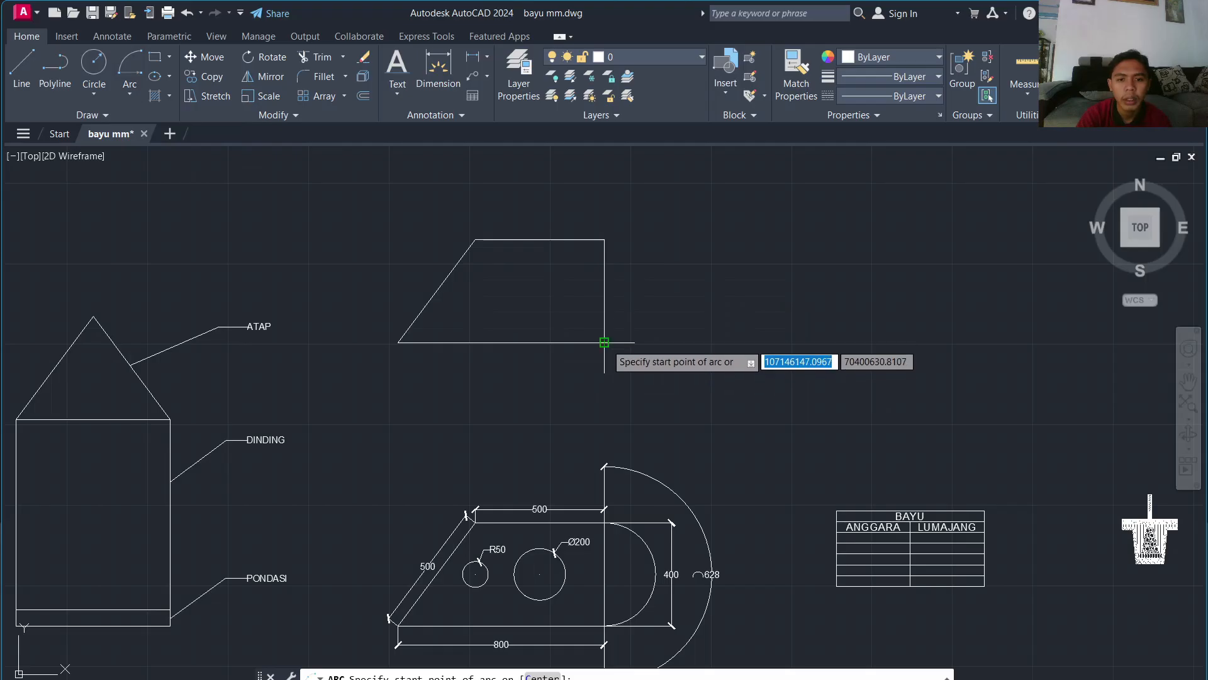
click(605, 343)
click(604, 290)
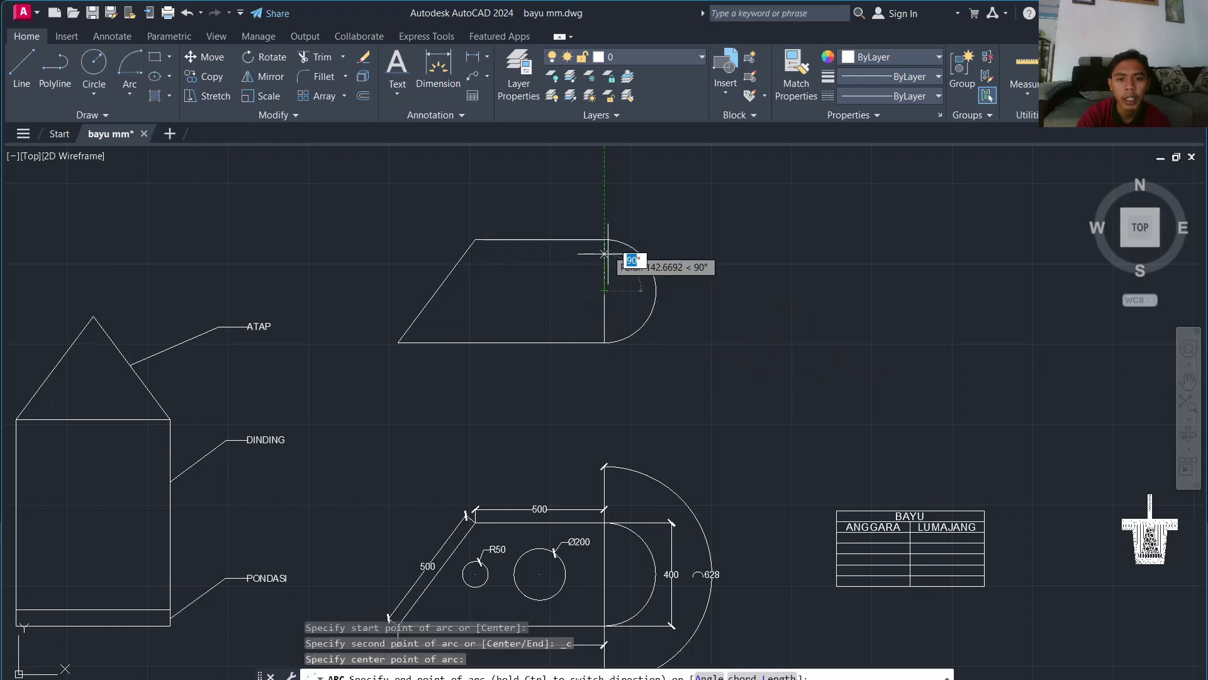
click(604, 240)
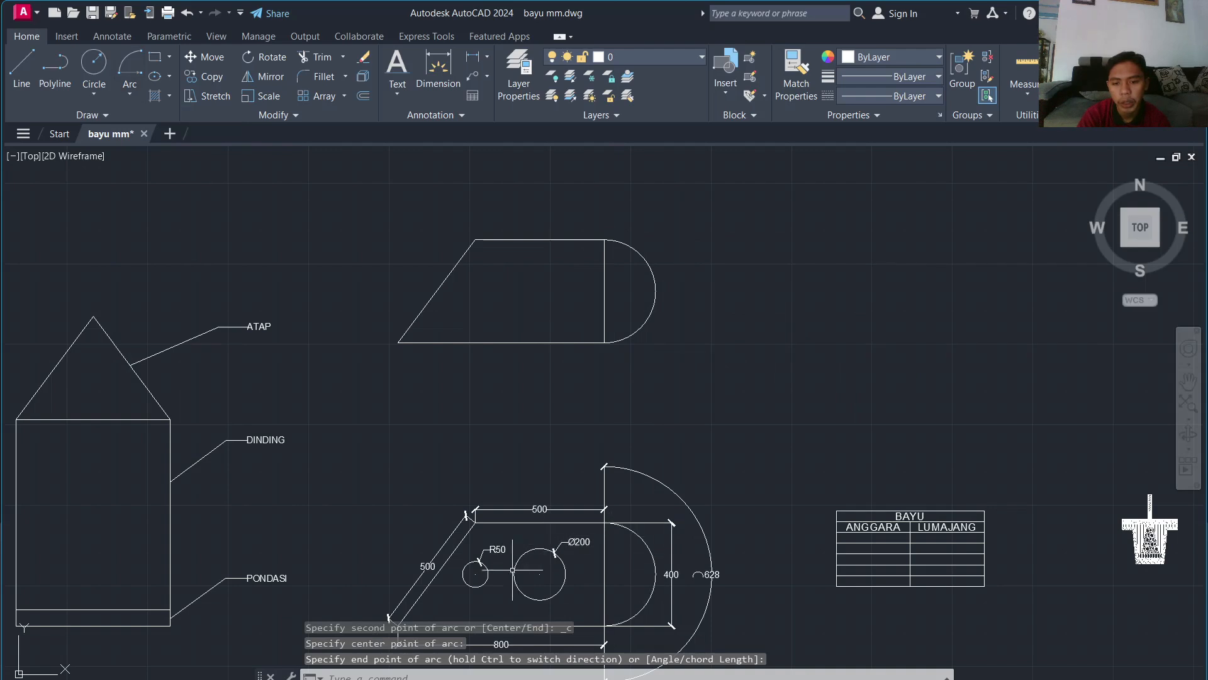
Step: Draw the small radius-50 hole inside the upper plate outline
click(93, 90)
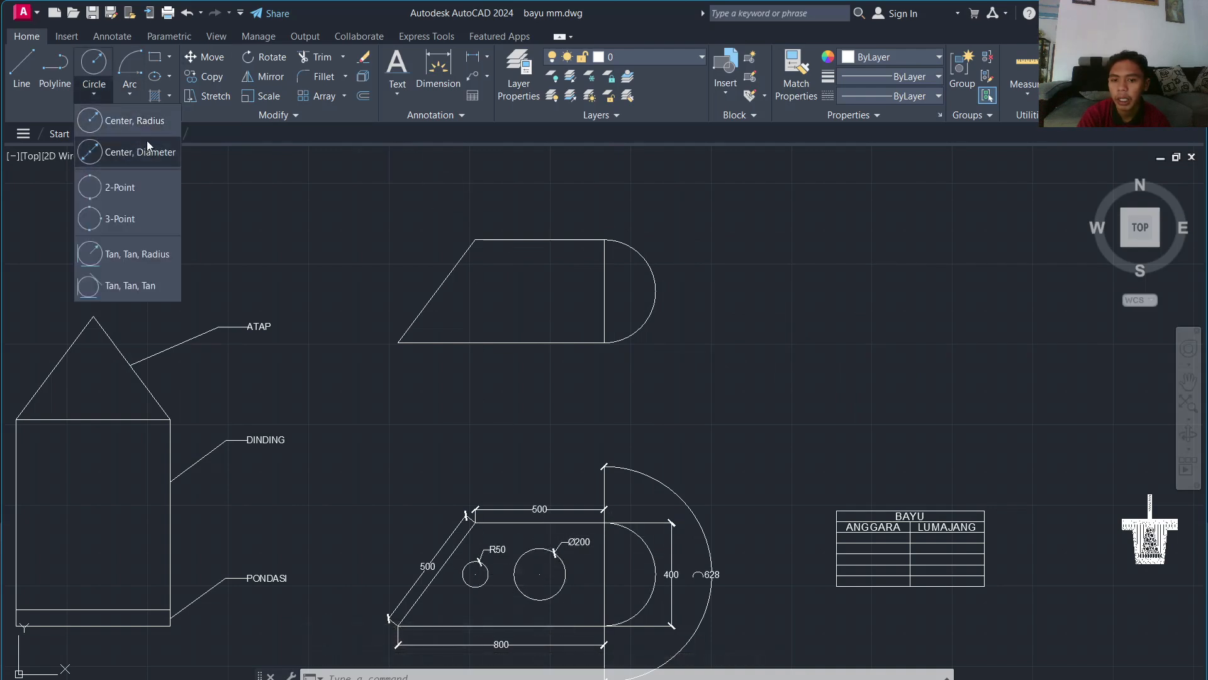
click(142, 121)
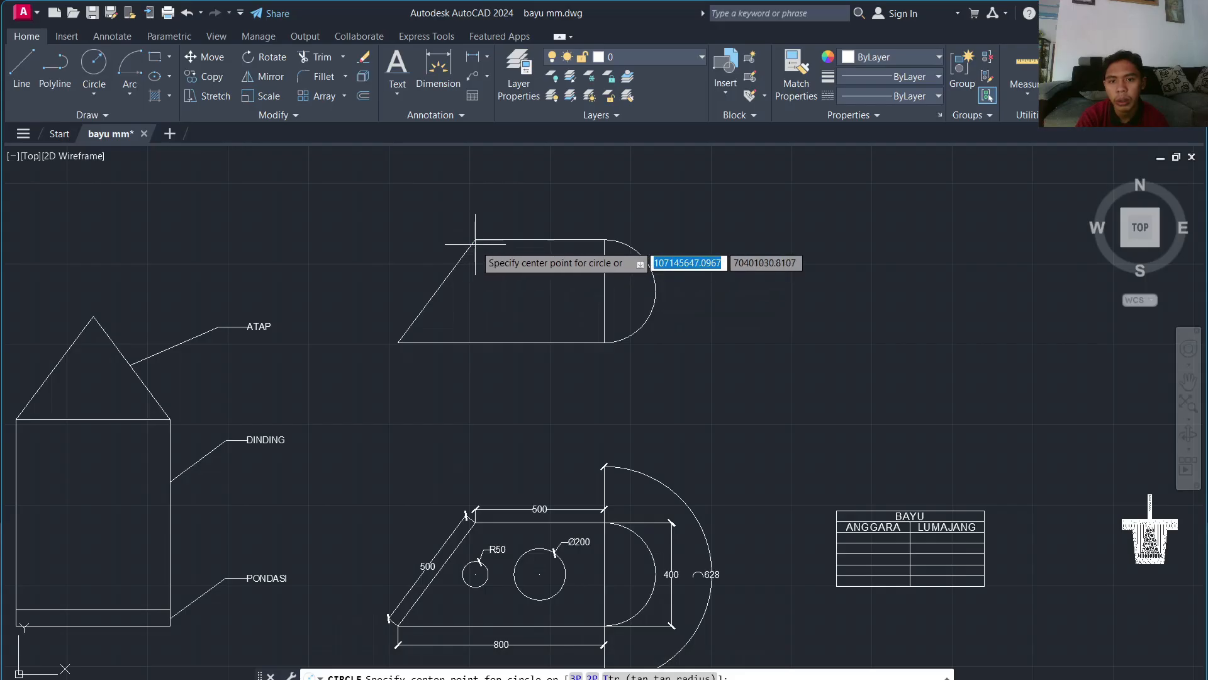
click(476, 290)
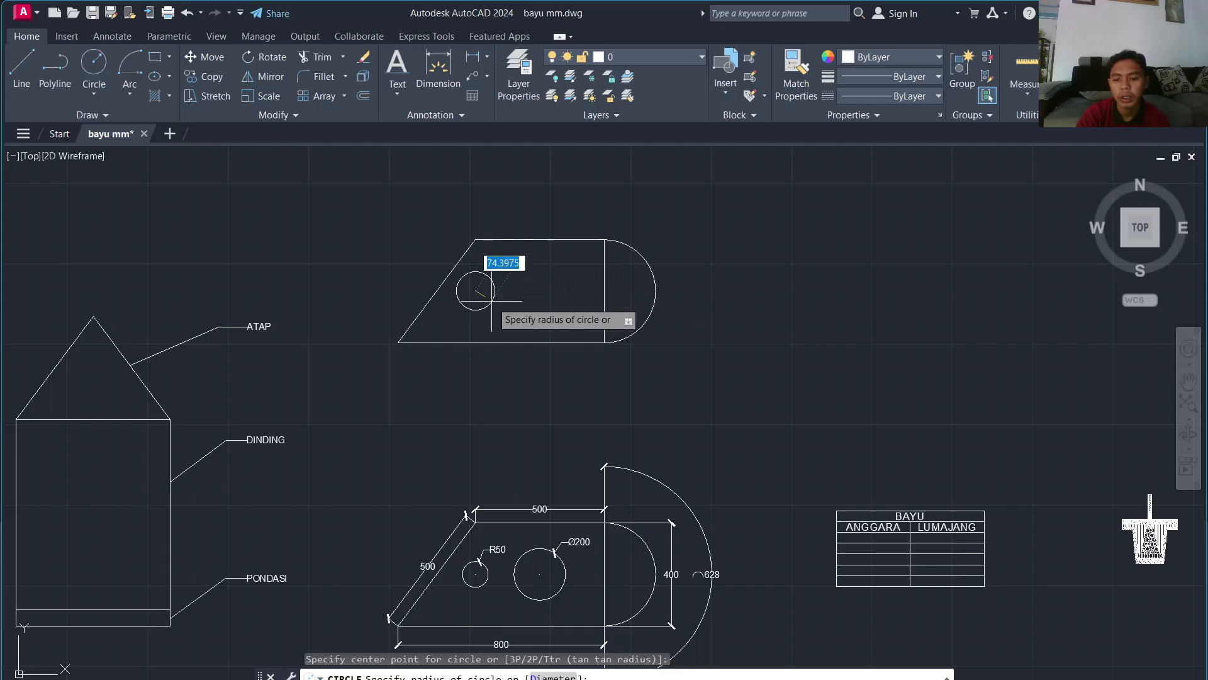
text(50)
key(Return)
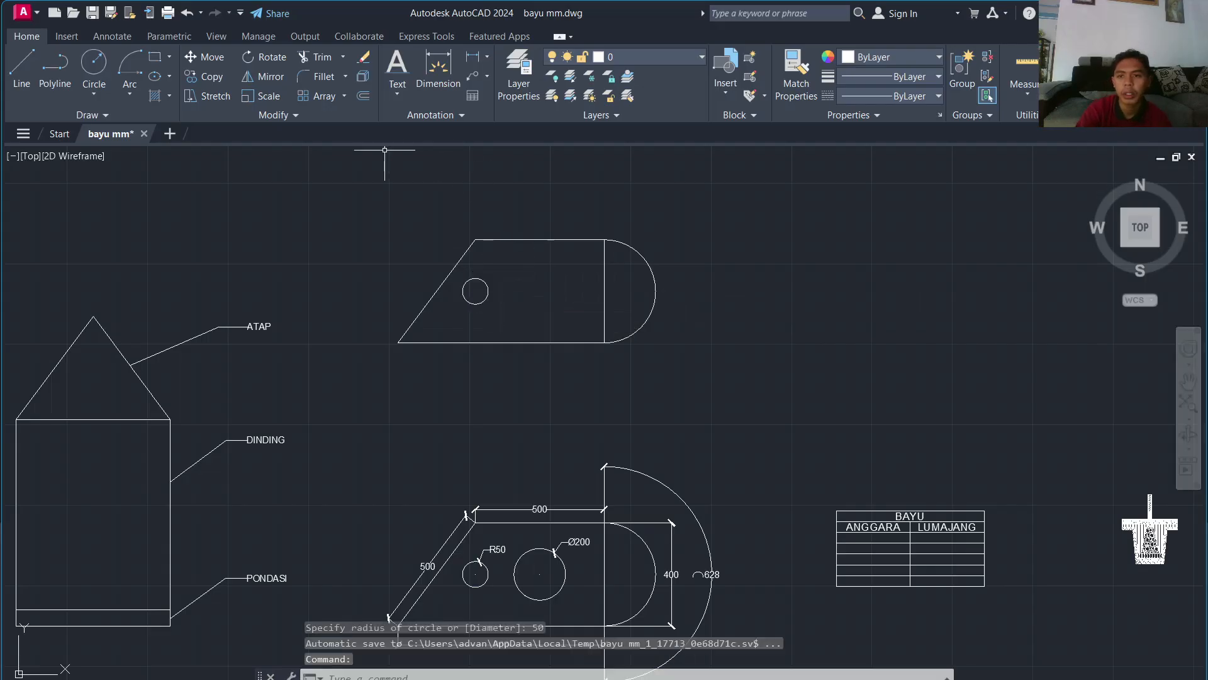
Step: Draw a 200-diameter hole centred at the middle of the plate
click(93, 95)
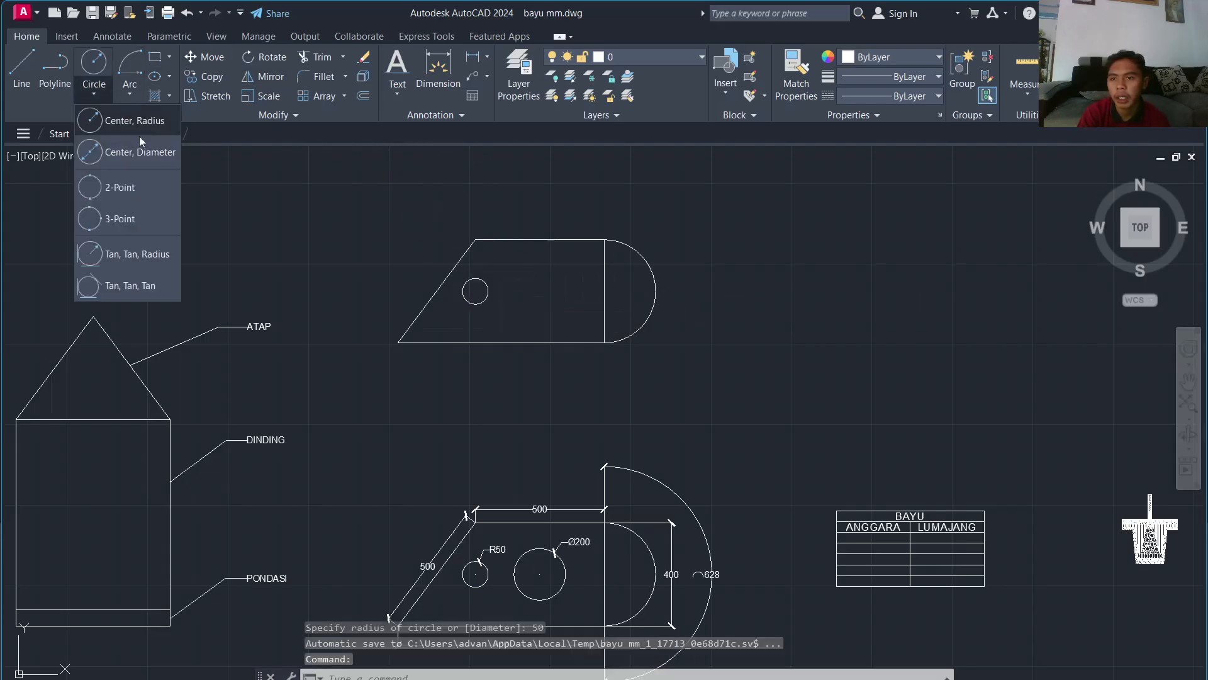
click(138, 135)
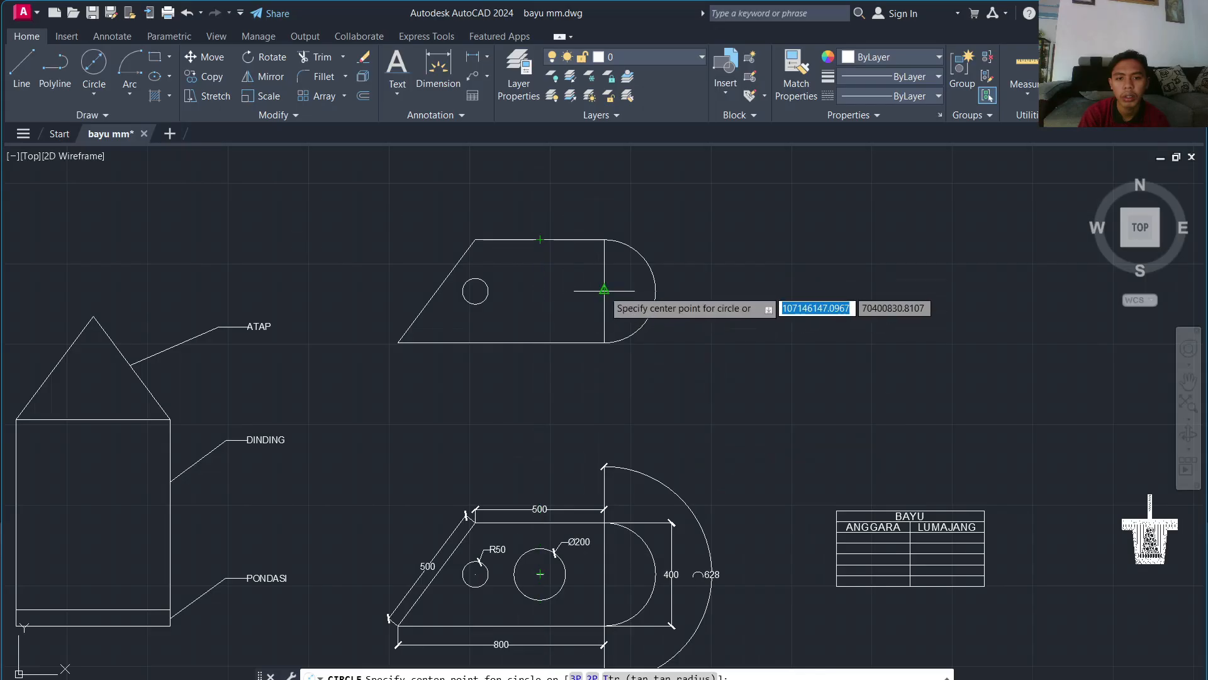
click(540, 291)
text(d)
key(Return)
text(200)
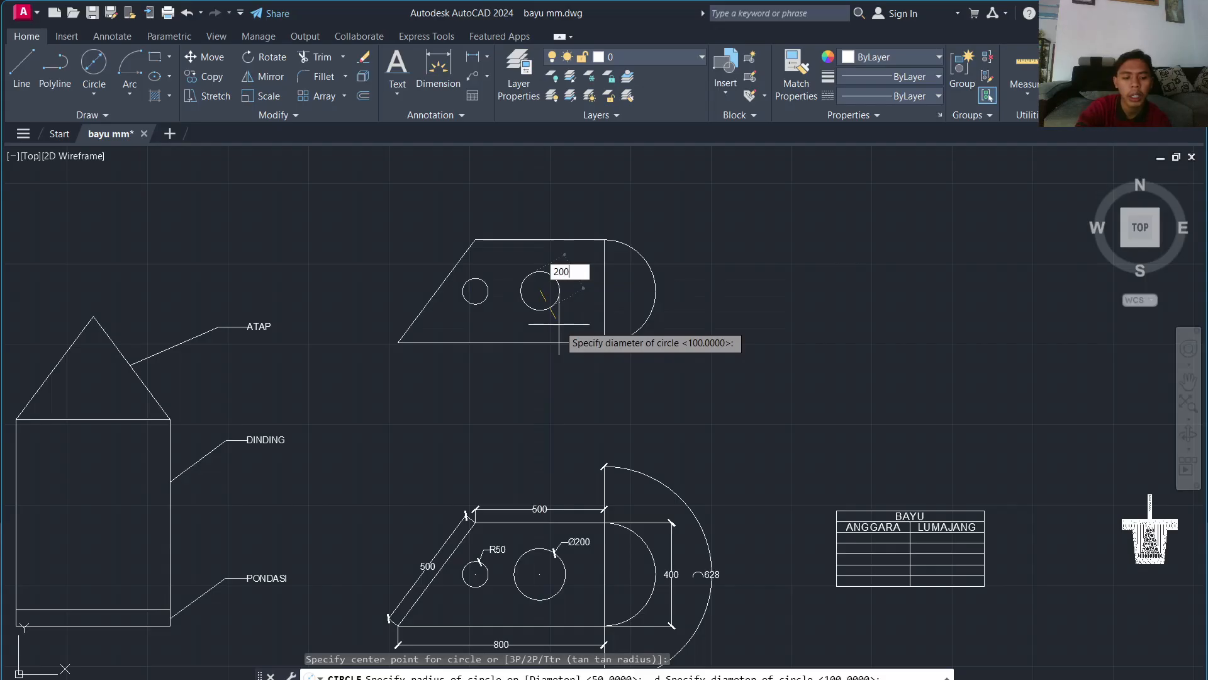
key(Return)
key(Escape)
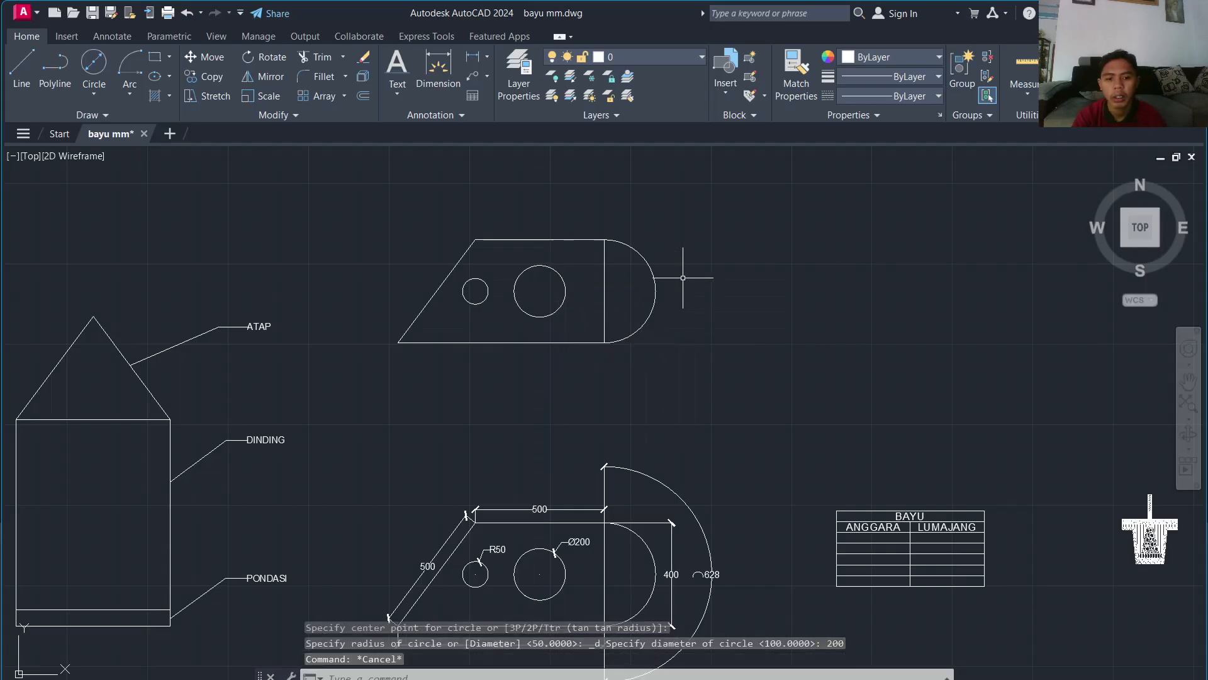
scroll(683, 277, down, 3)
Step: Browse the list of dimension types on the Home tab, then close it
scroll(680, 264, up, 5)
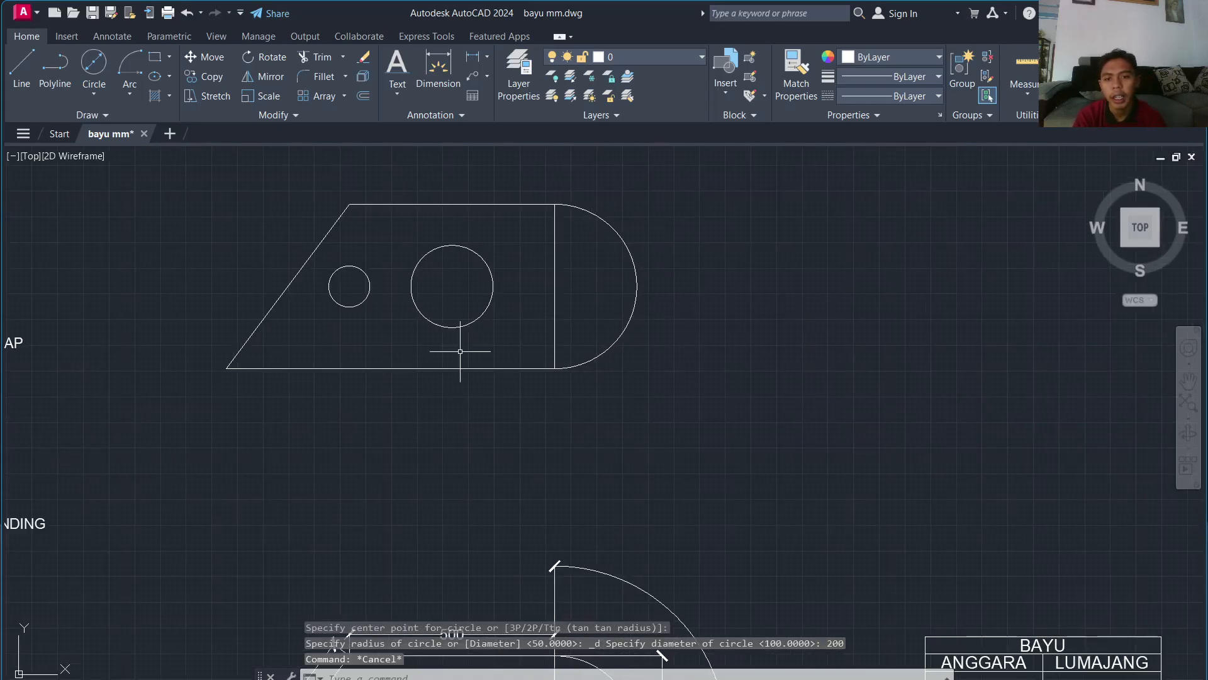
click(487, 58)
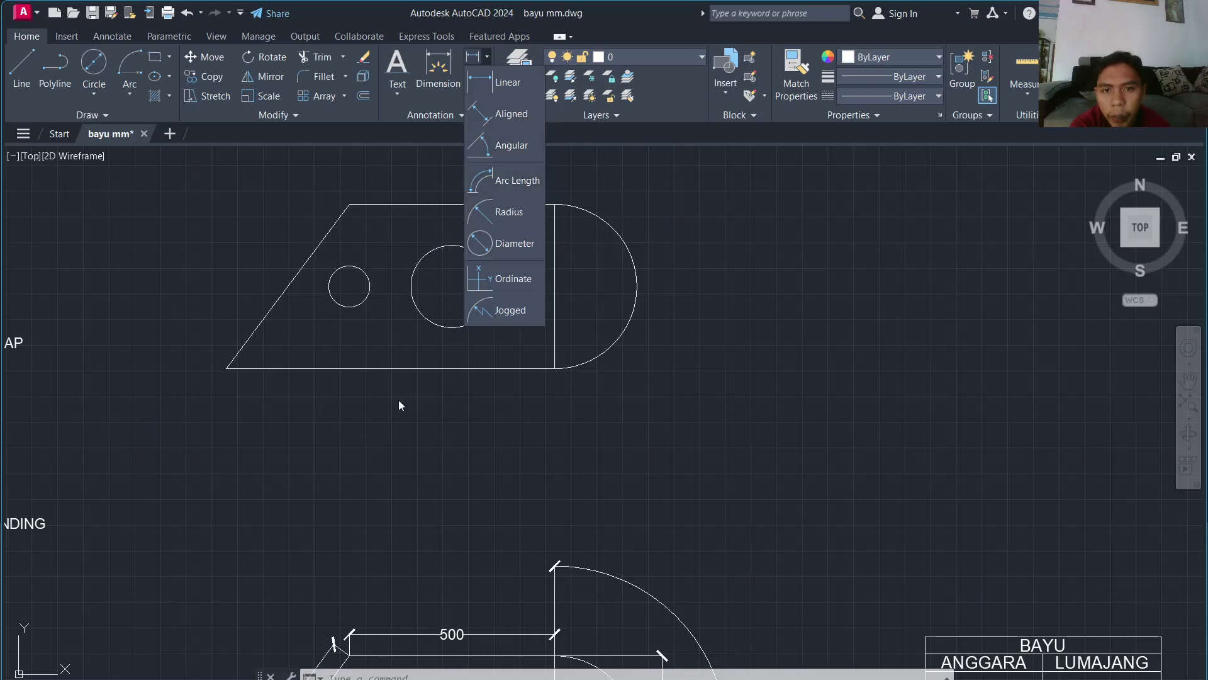
scroll(382, 435, down, 2)
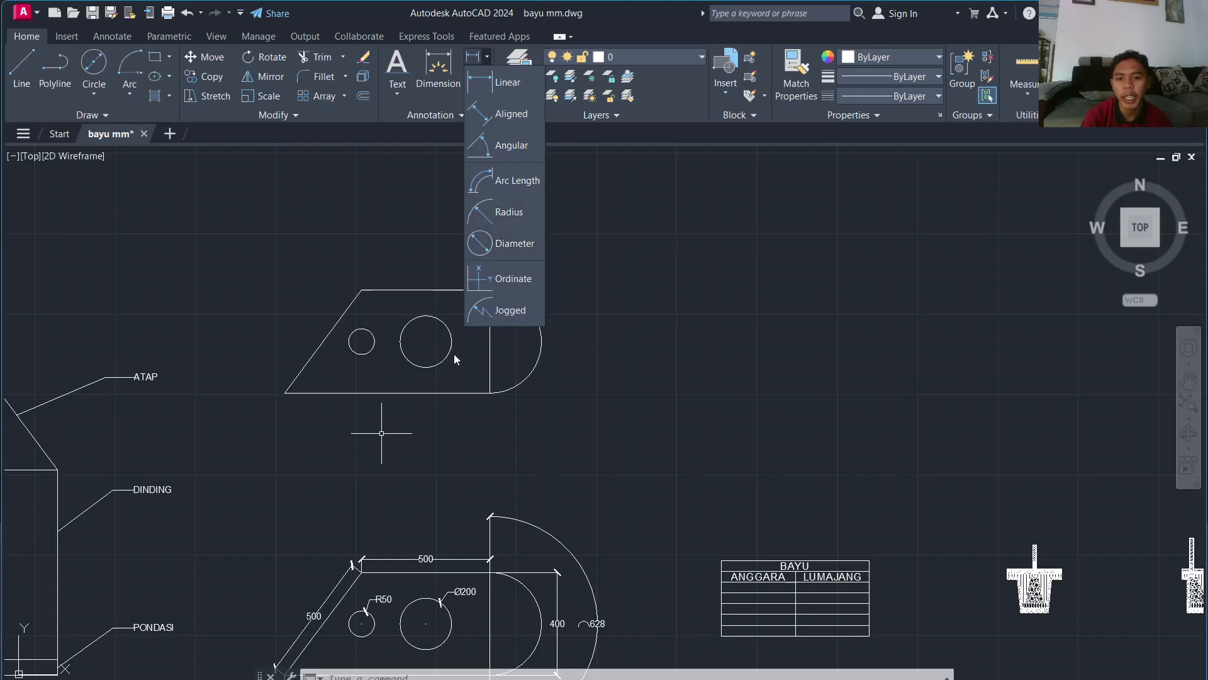
click(643, 332)
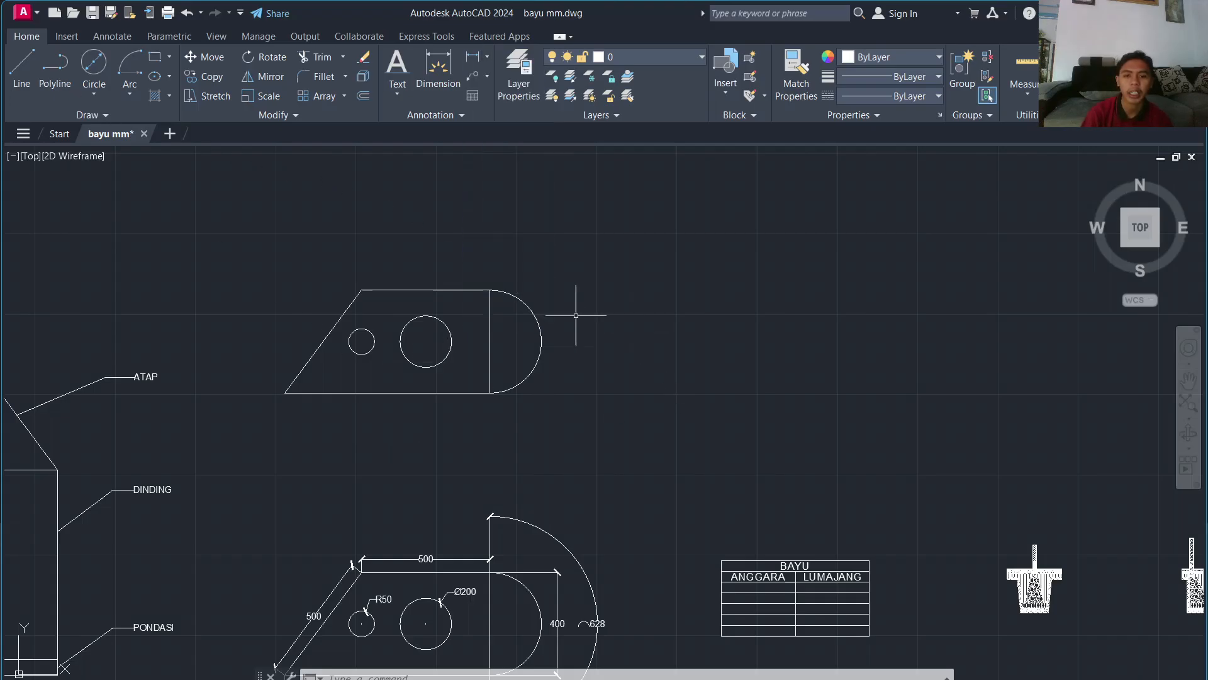
click(488, 57)
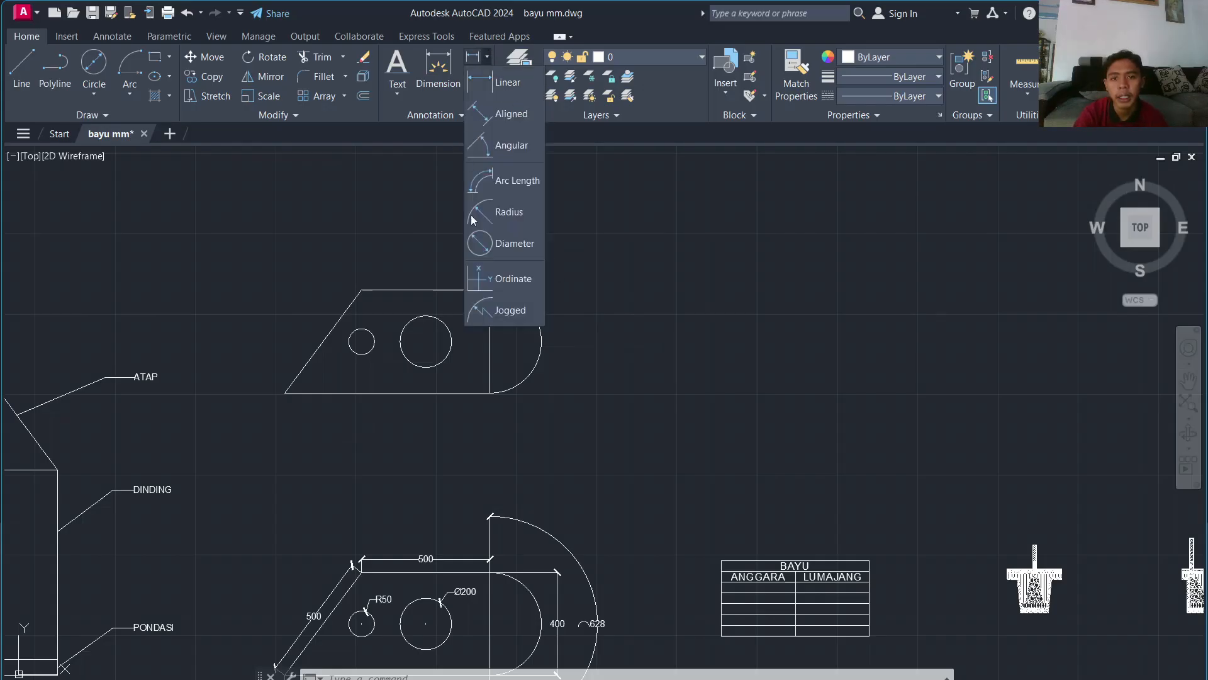
click(618, 230)
scroll(251, 302, down, 4)
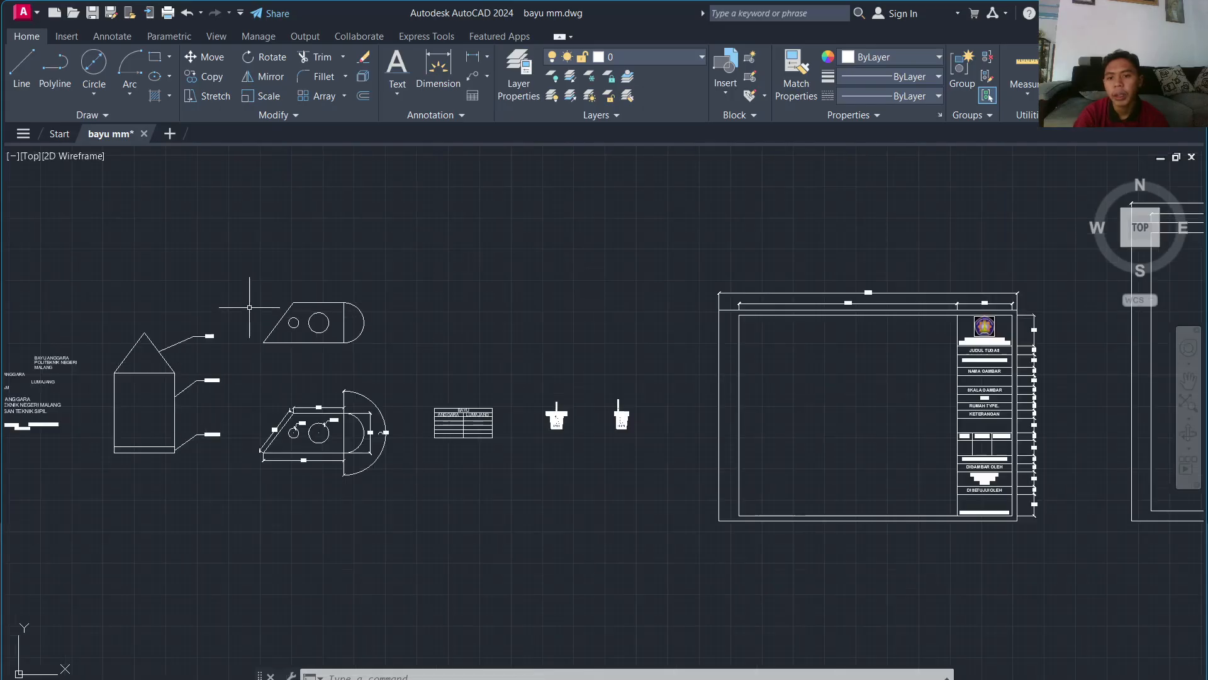
scroll(252, 302, up, 4)
scroll(255, 294, up, 4)
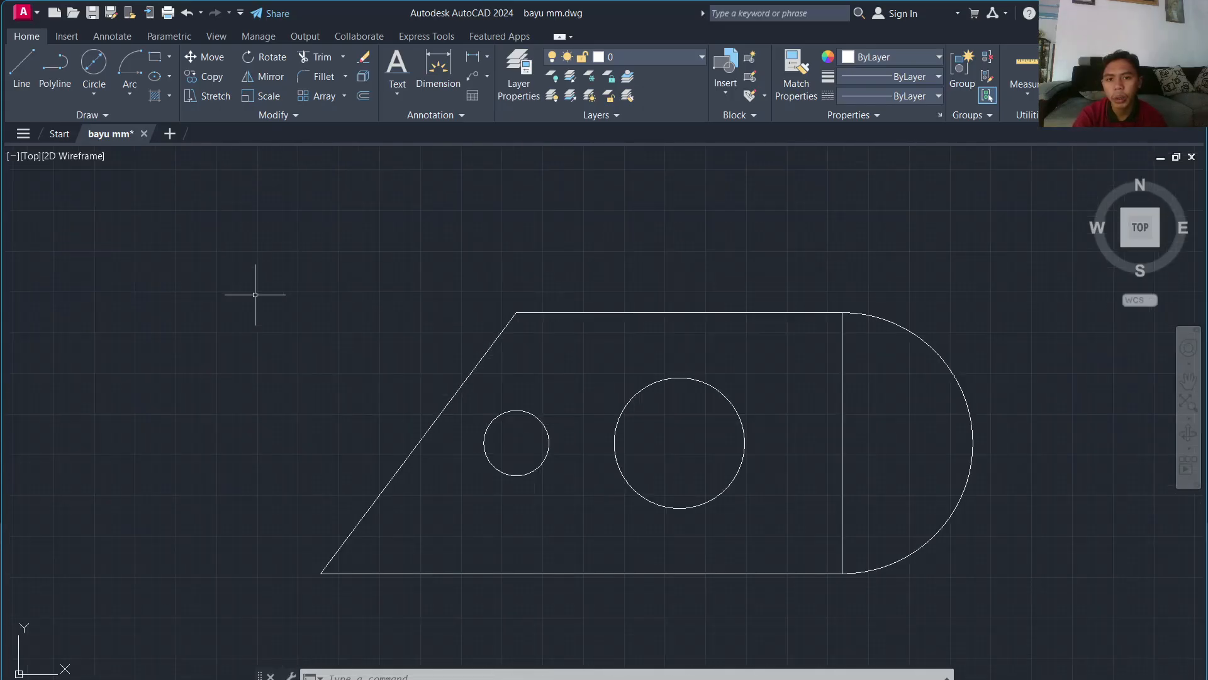
scroll(255, 293, down, 2)
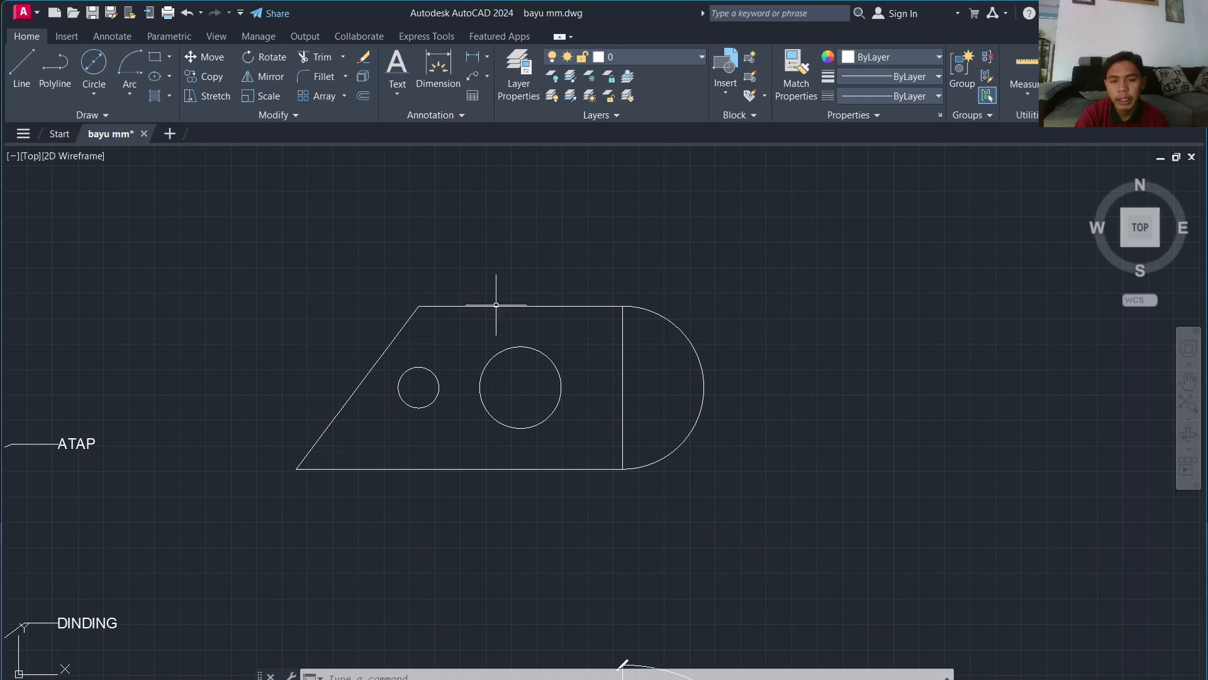
scroll(356, 304, down, 2)
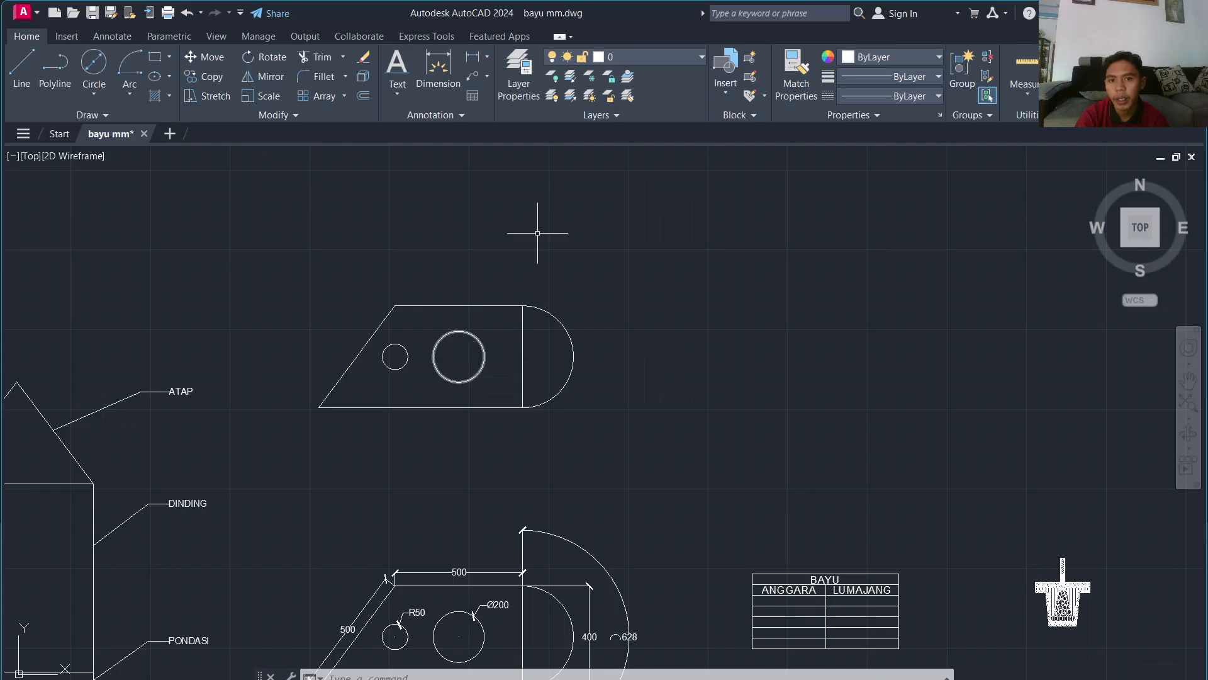
Step: Look over the dimension style list on the Annotate tab
click(113, 37)
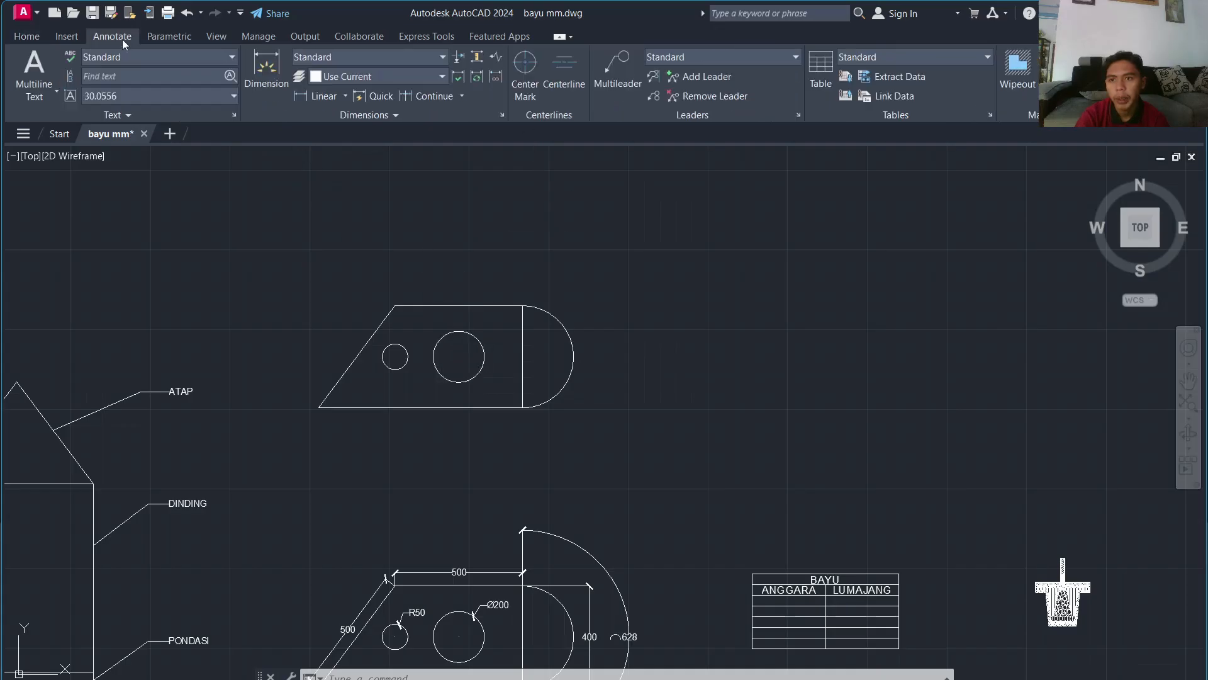
click(443, 57)
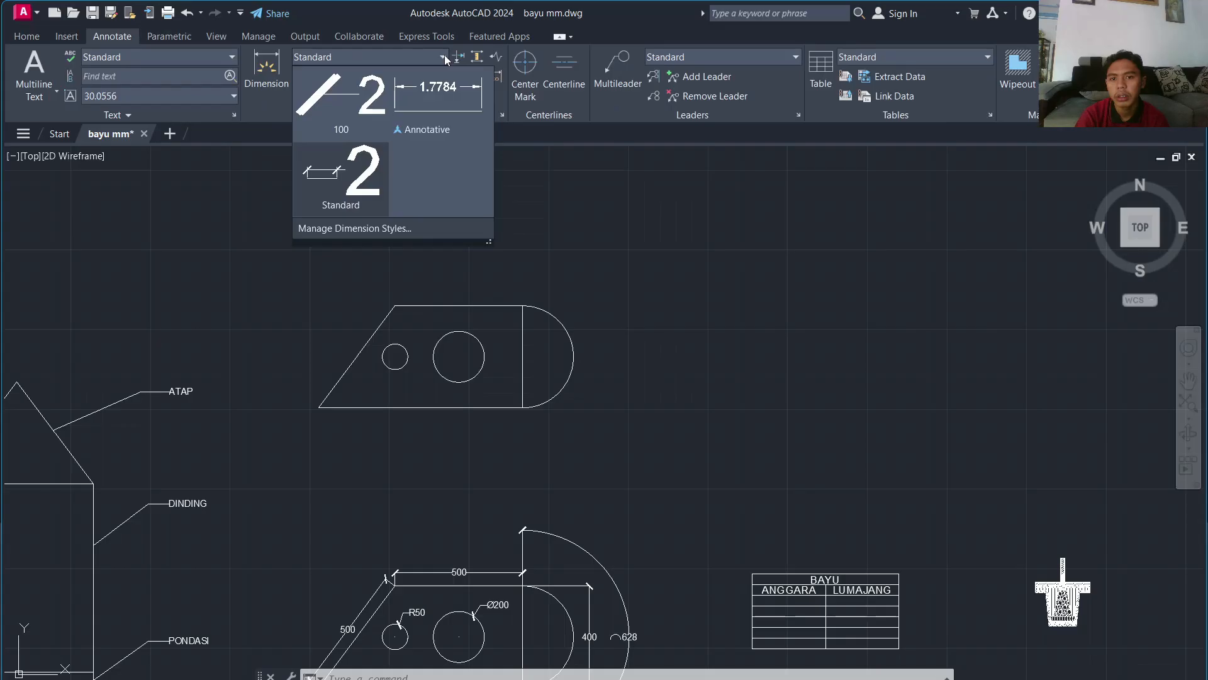
click(444, 55)
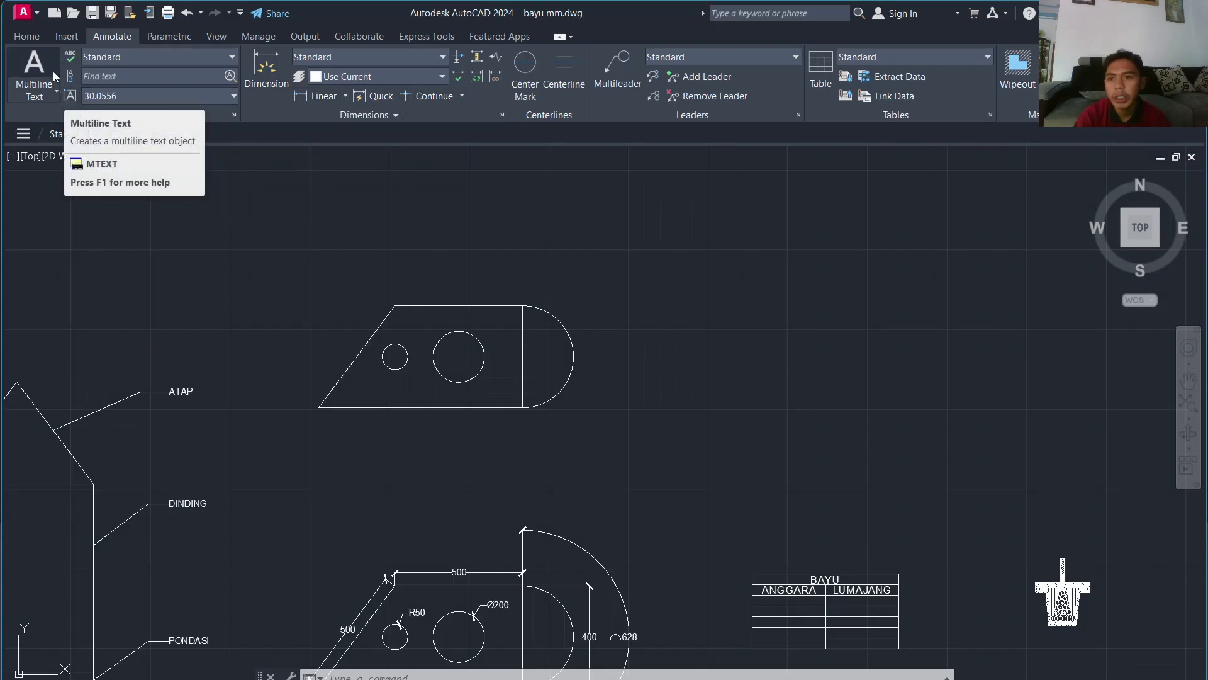
Step: Use D to open Dimension Style Manager and create style BARU from Standard
click(27, 37)
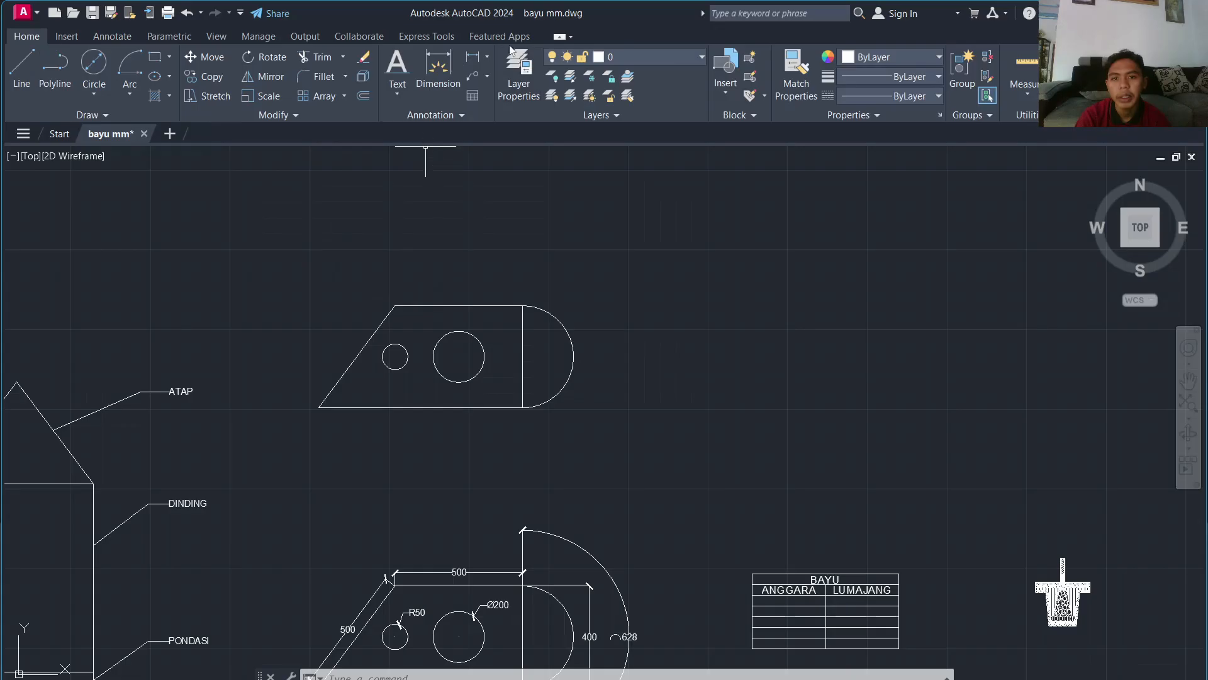
text(D)
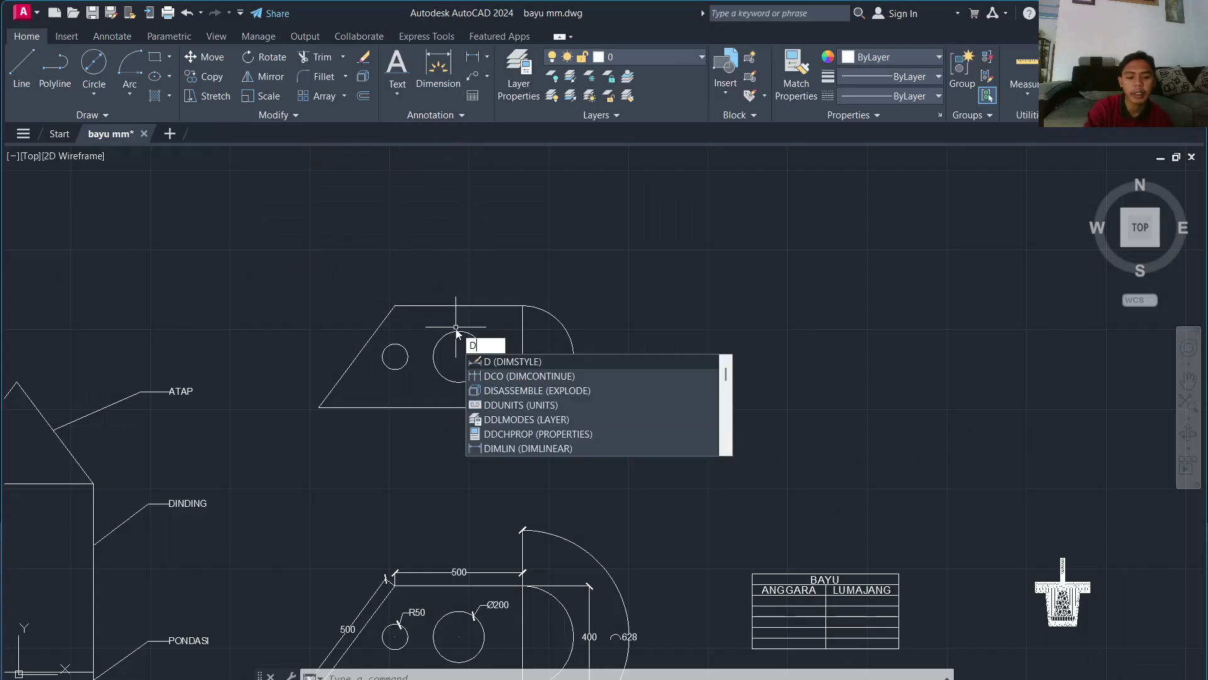
key(Return)
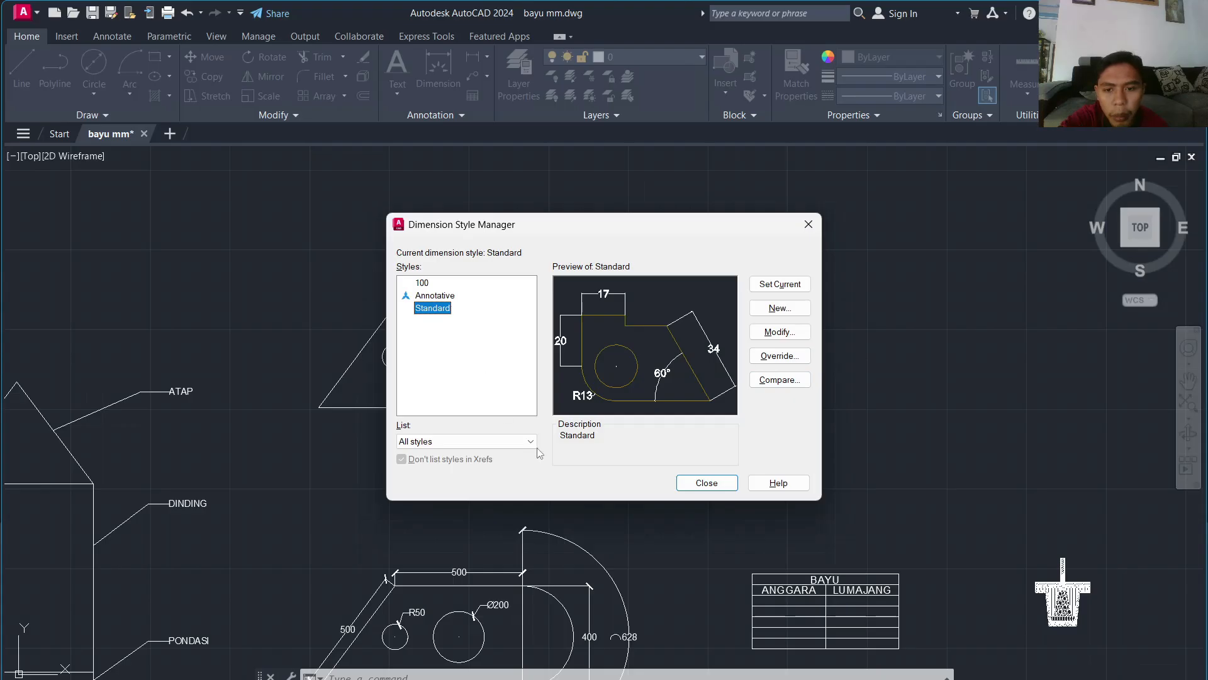
click(768, 313)
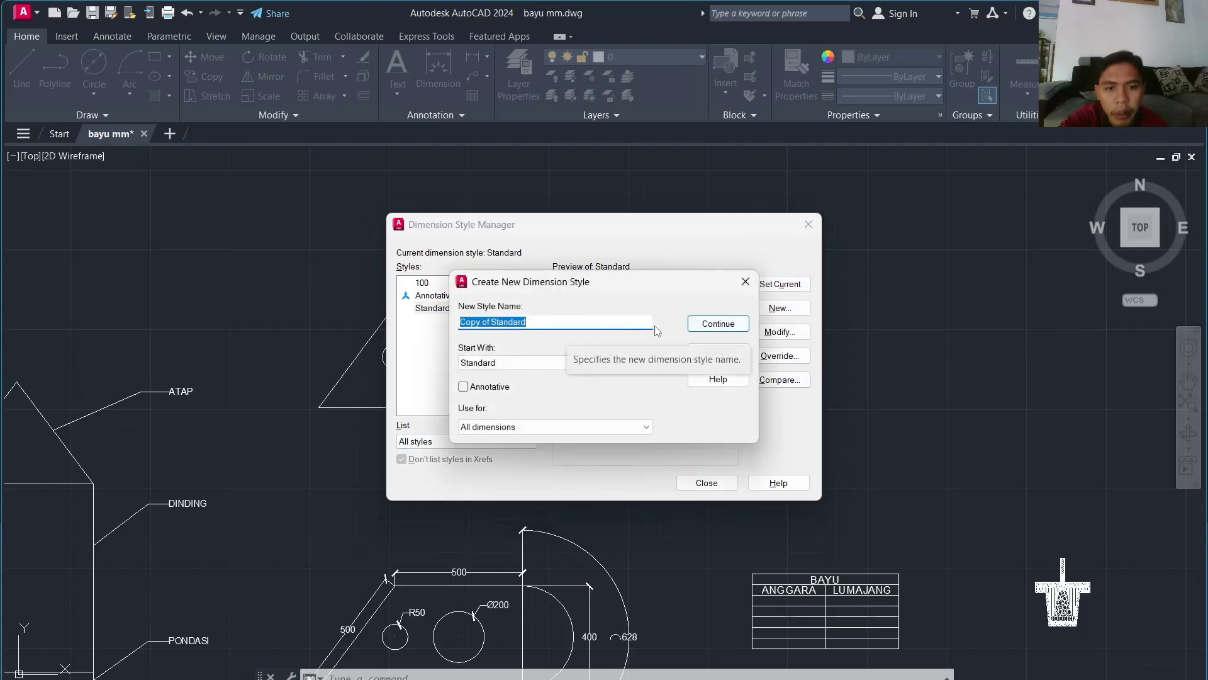
click(490, 321)
key(BackSpace)
key(BackSpace)
key(BackSpace)
key(BackSpace)
key(BackSpace)
key(BackSpace)
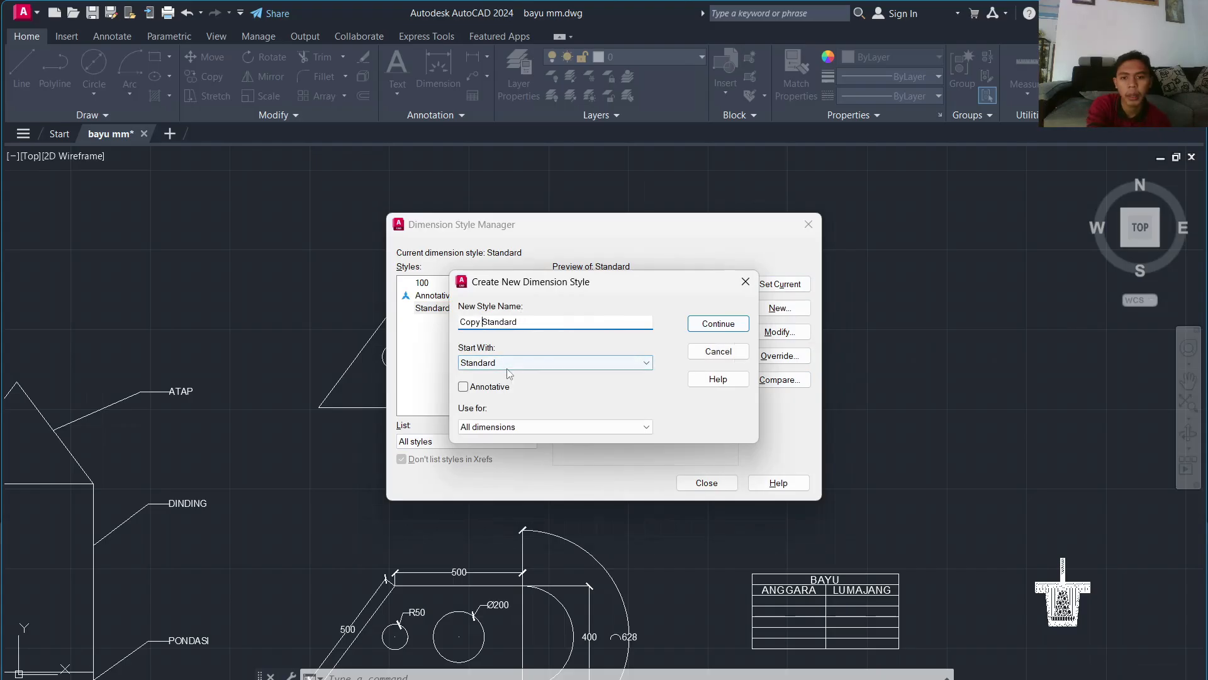
key(BackSpace)
double_click(460, 321)
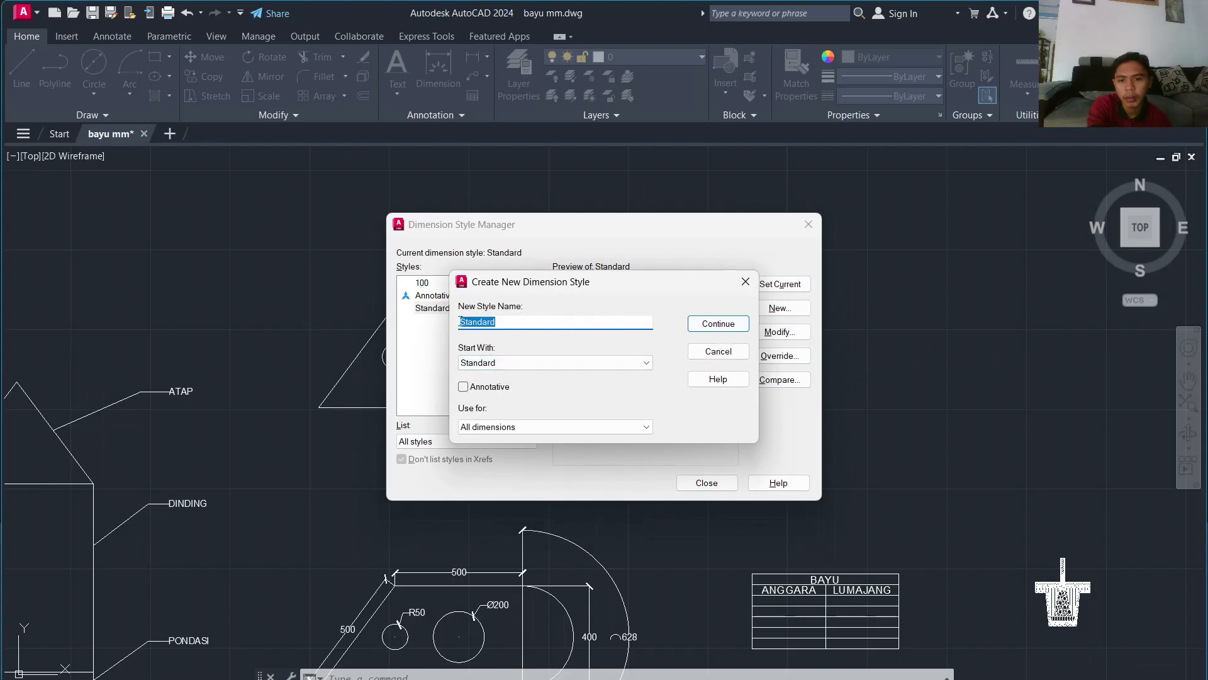
text(BARU)
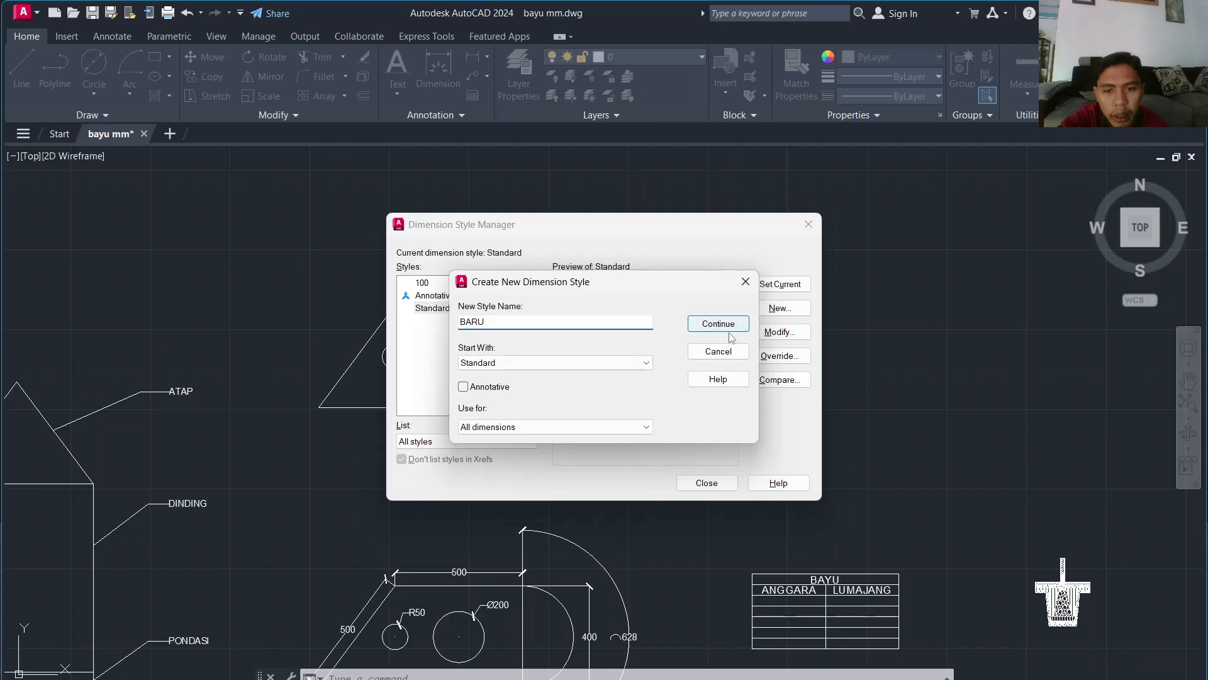
click(725, 325)
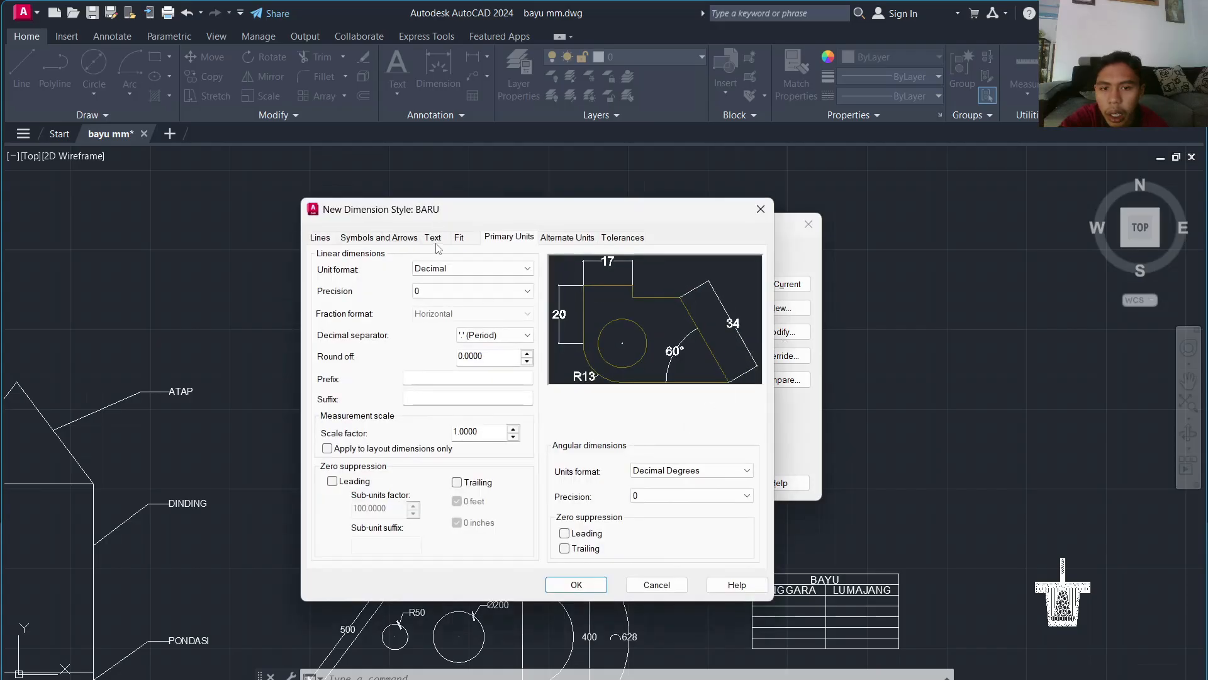
Step: Set BARU's first and second arrowheads to Architectural tick
click(324, 239)
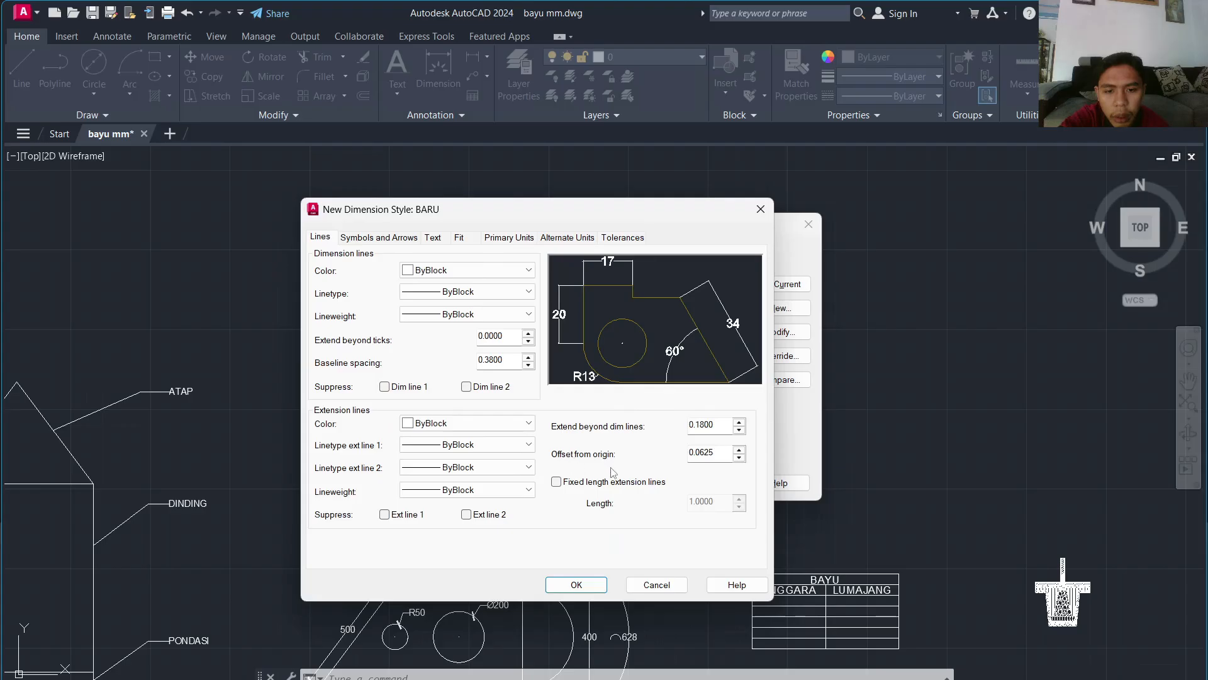
click(366, 239)
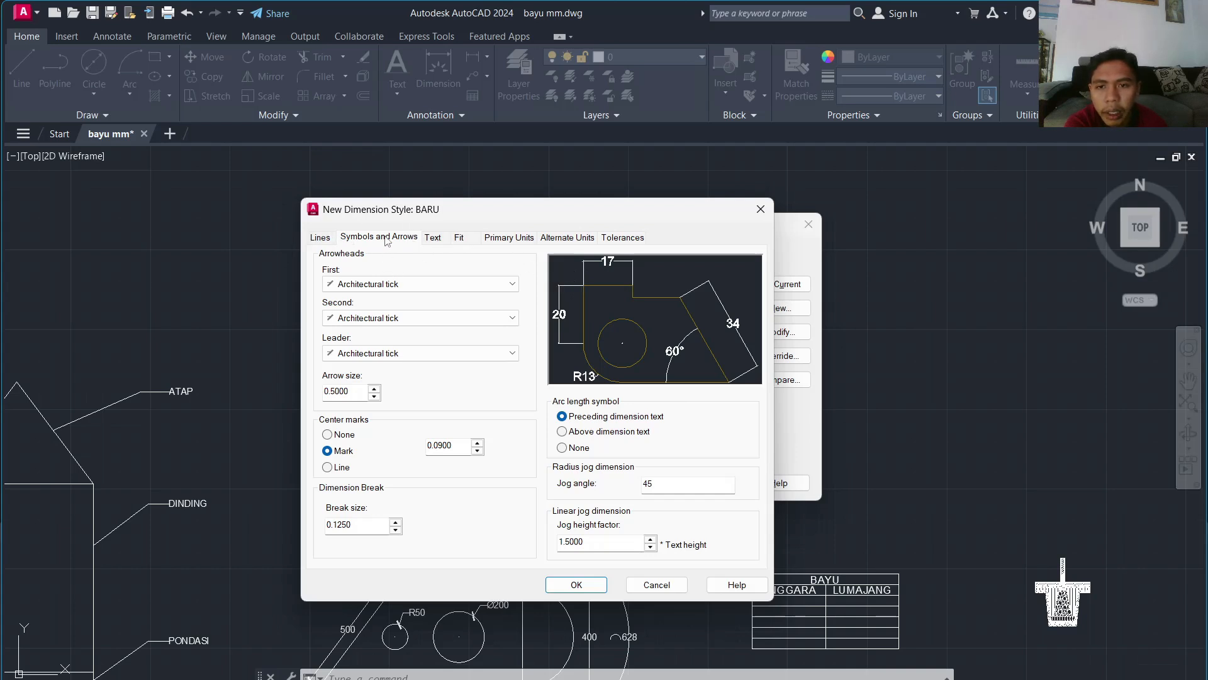
click(419, 283)
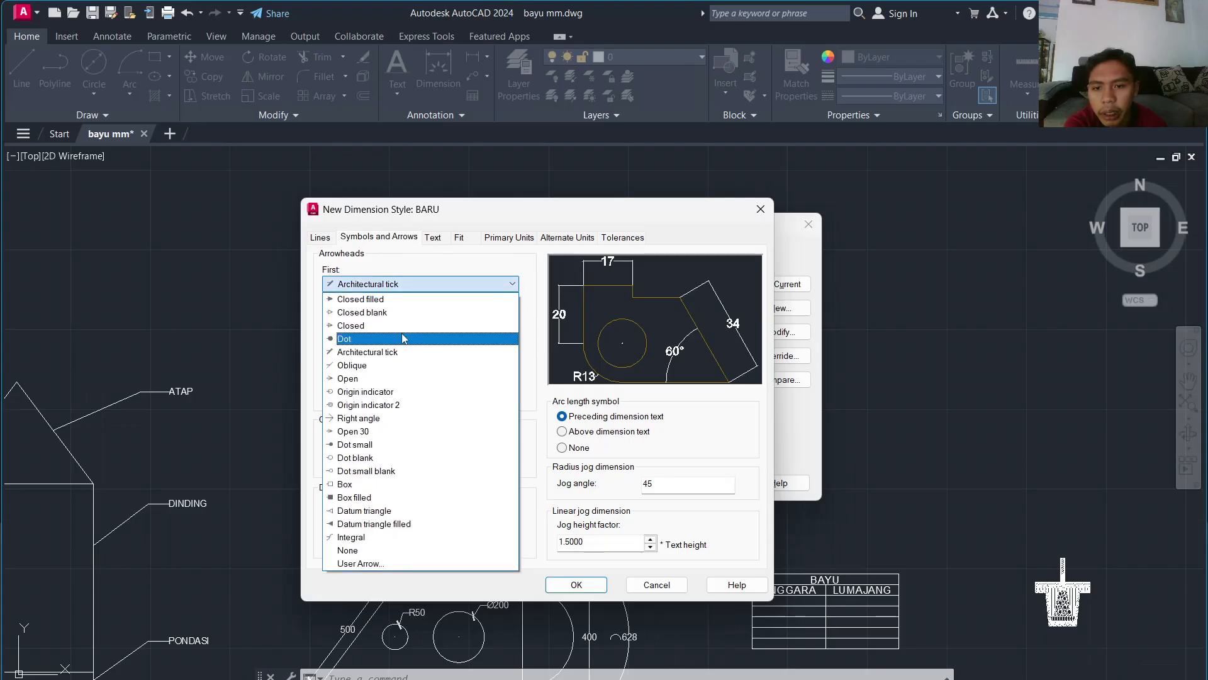
click(403, 338)
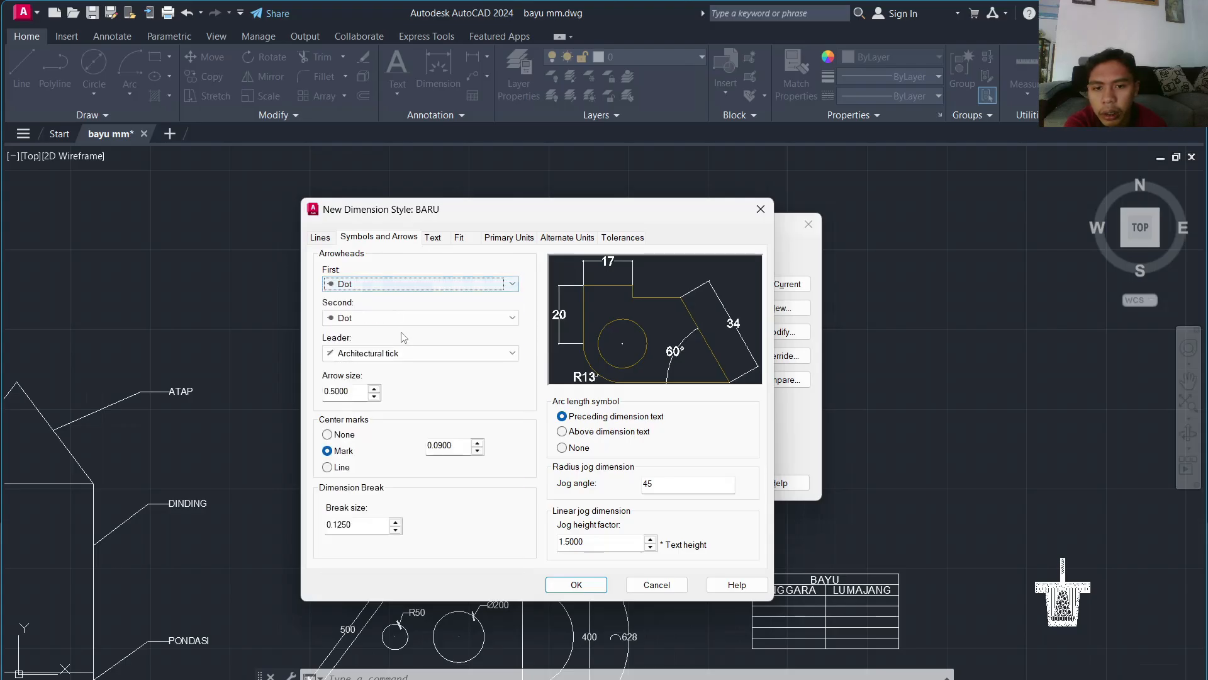
click(400, 285)
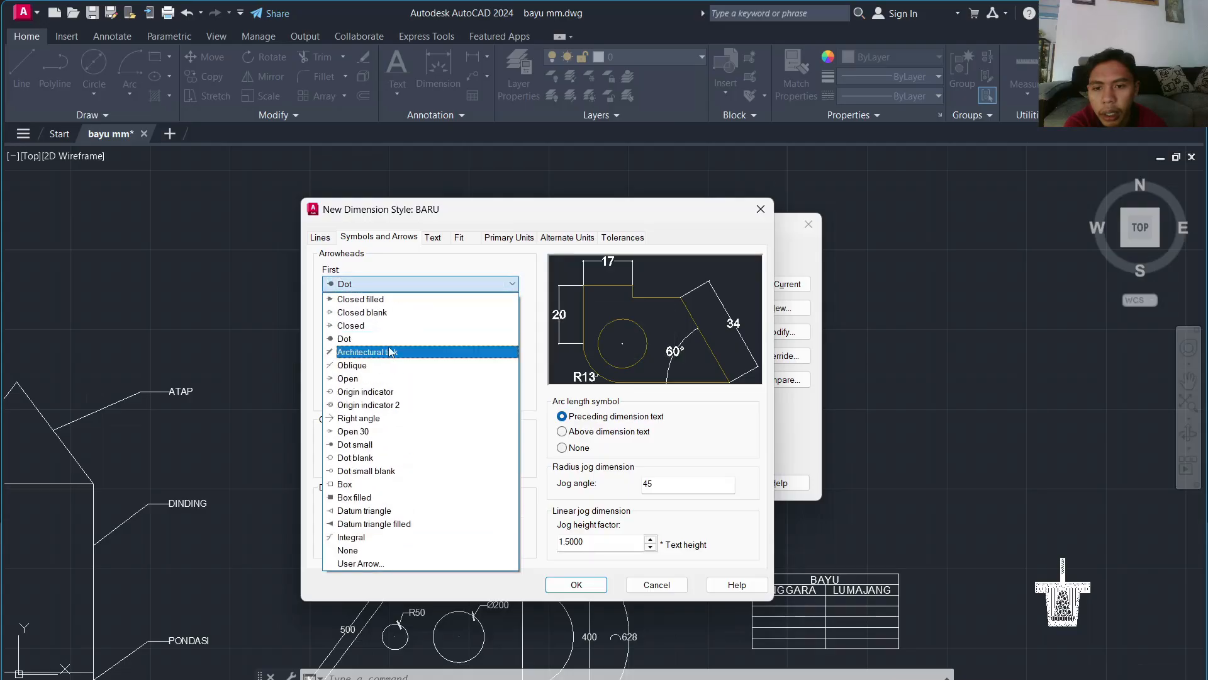
click(390, 352)
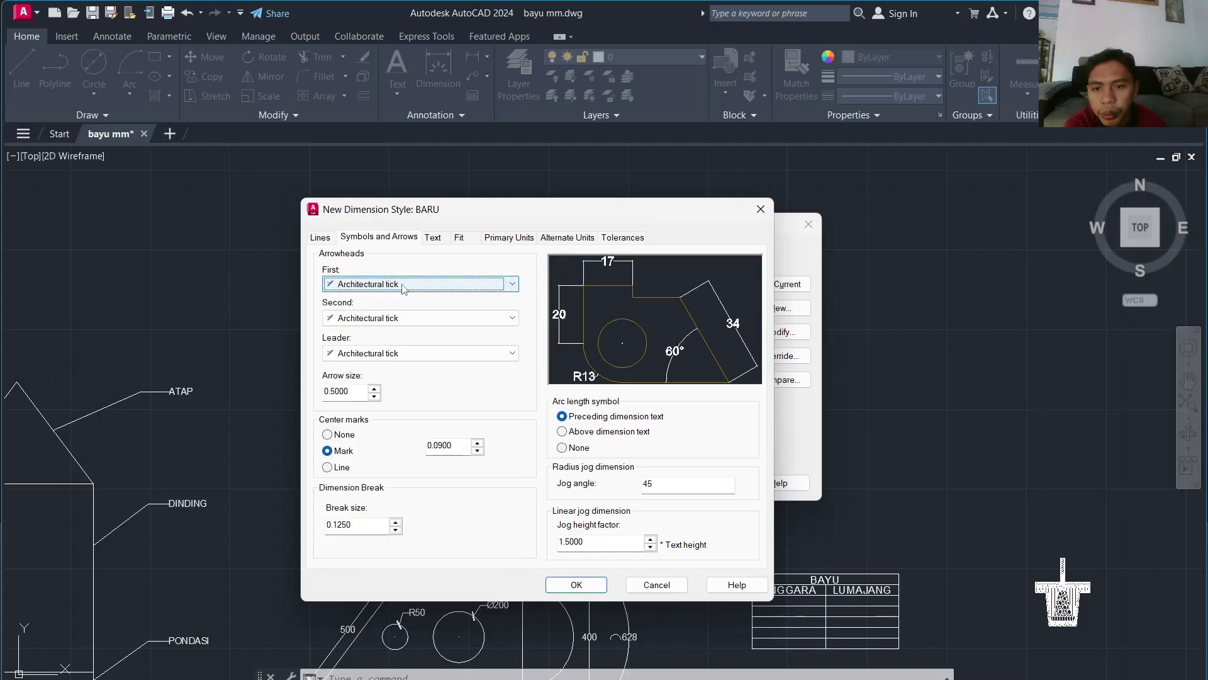
Step: Set the leader arrowhead to Architectural tick and the arrow size to 2
click(401, 353)
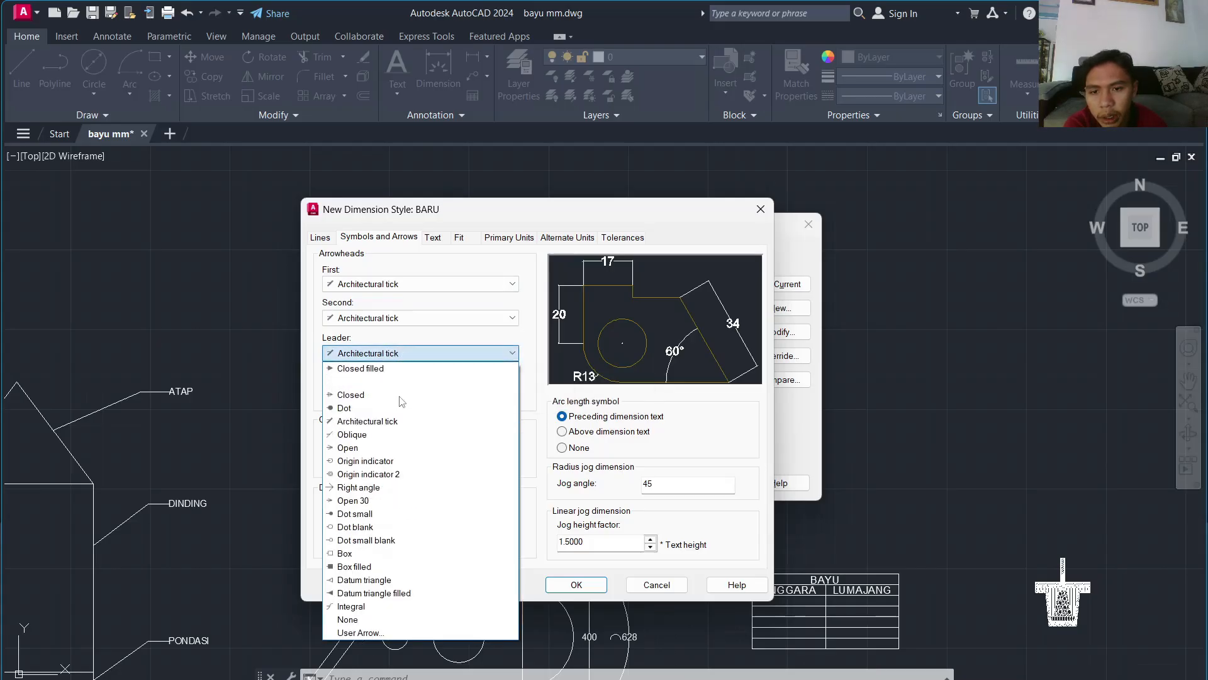
click(384, 407)
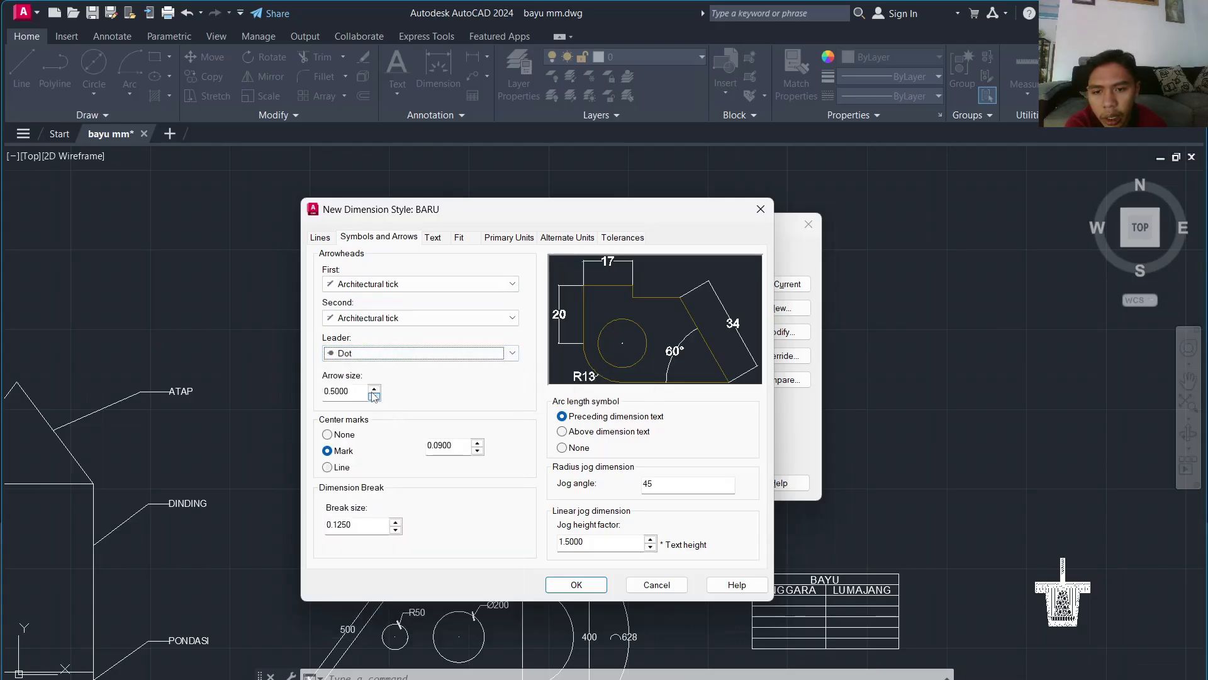
drag(363, 391, 313, 393)
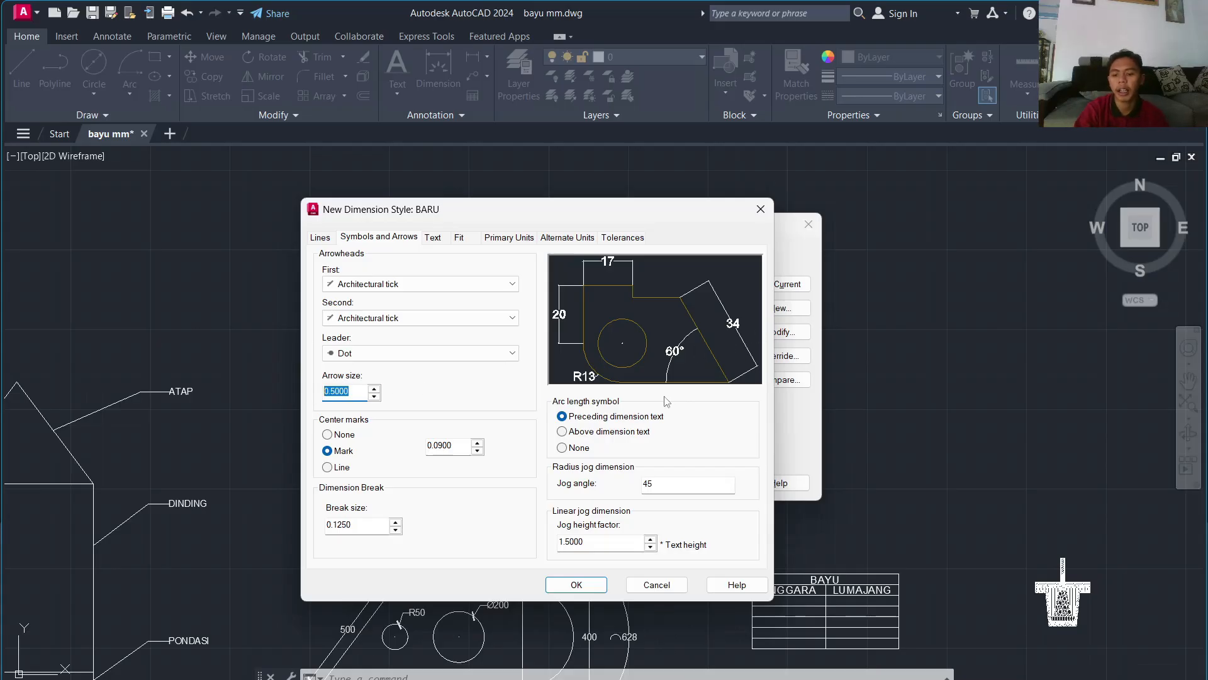
text(2)
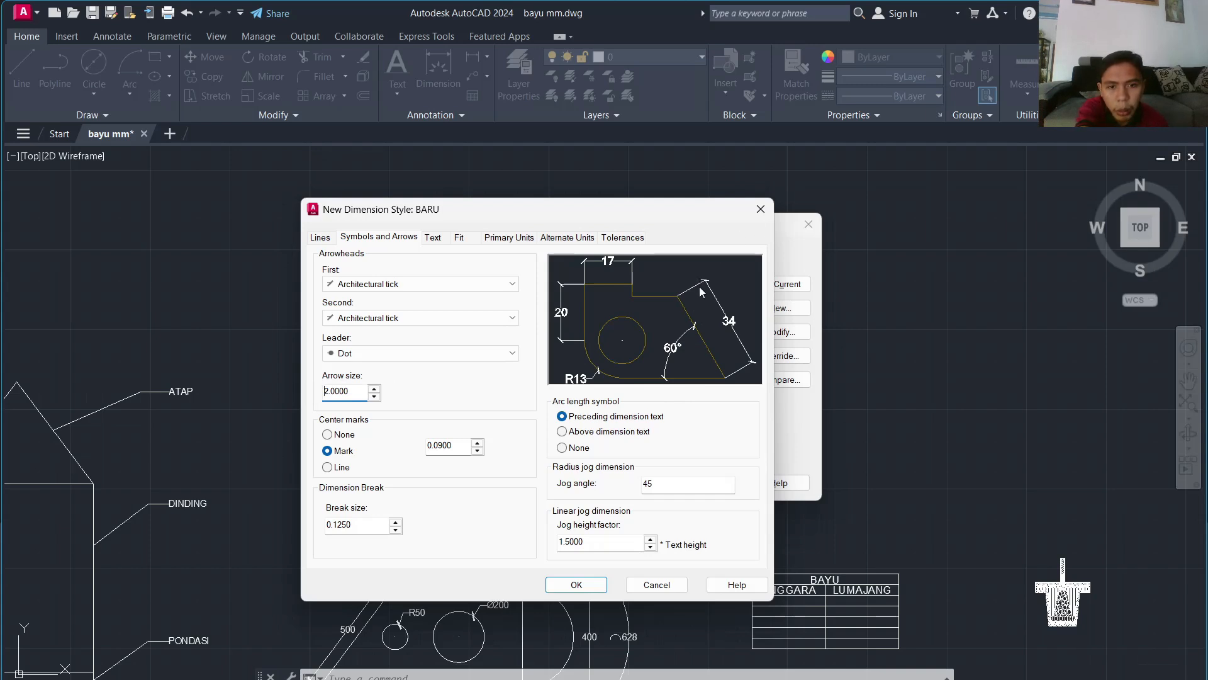
click(393, 350)
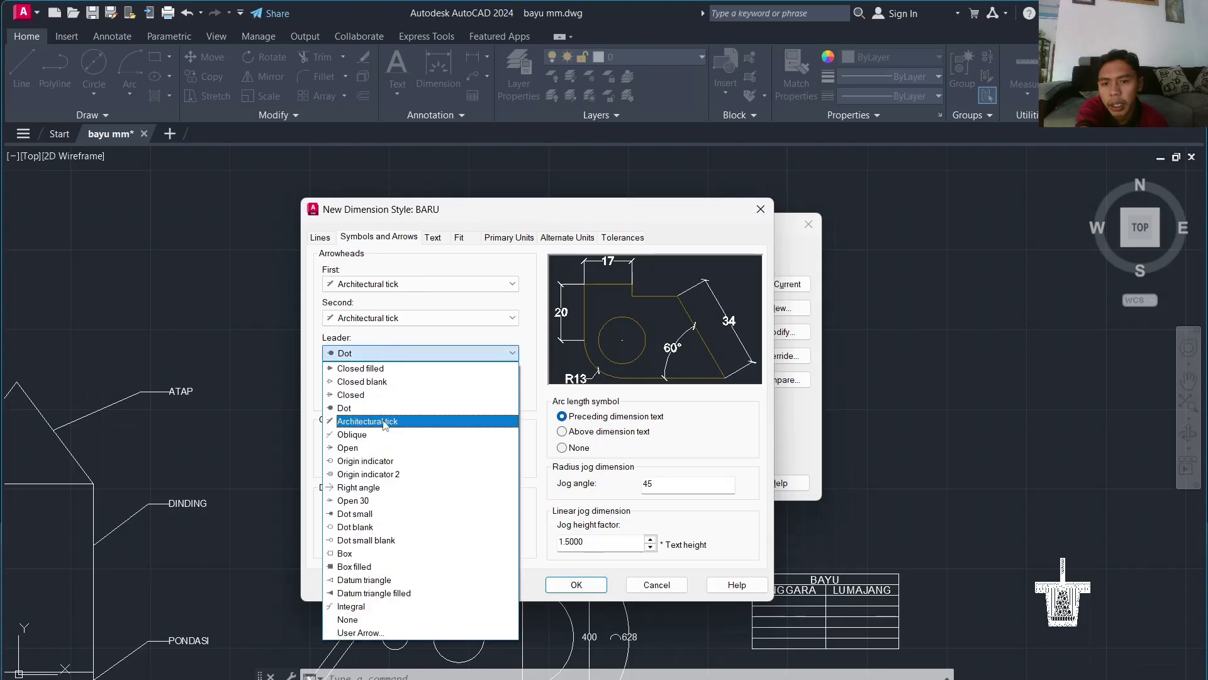
click(385, 421)
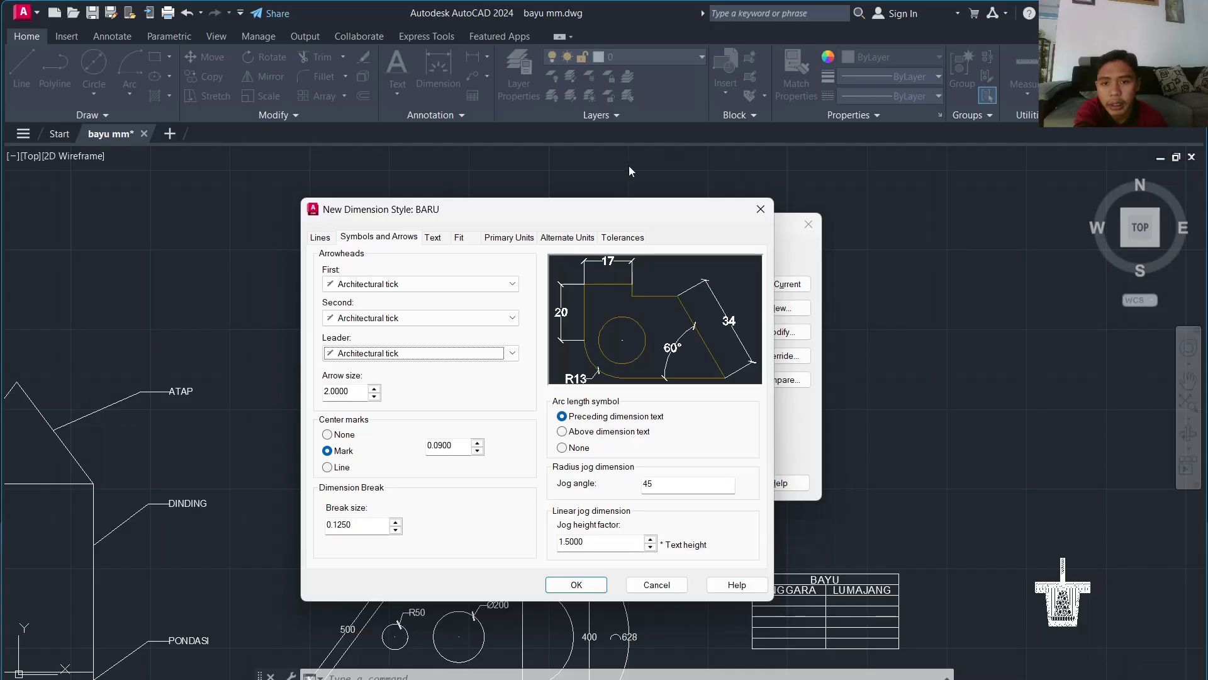
click(433, 238)
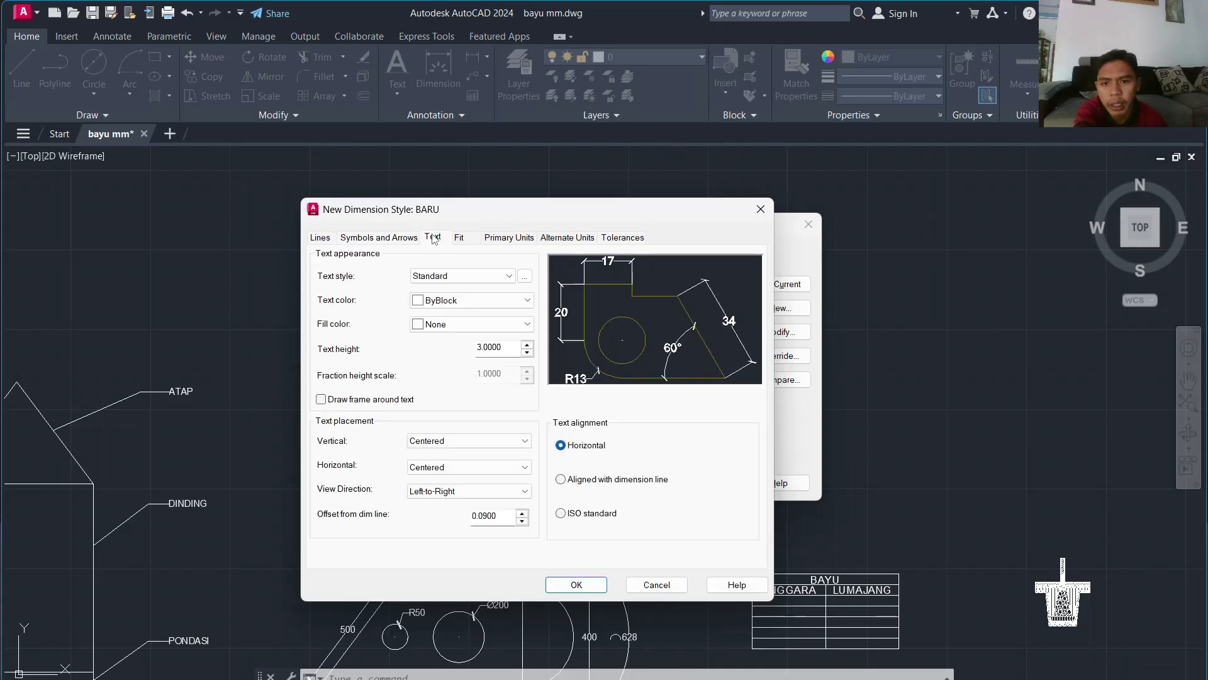
Step: Confirm BARU's text uses the Standard text style with Arial Regular, leaving it unchanged
click(485, 348)
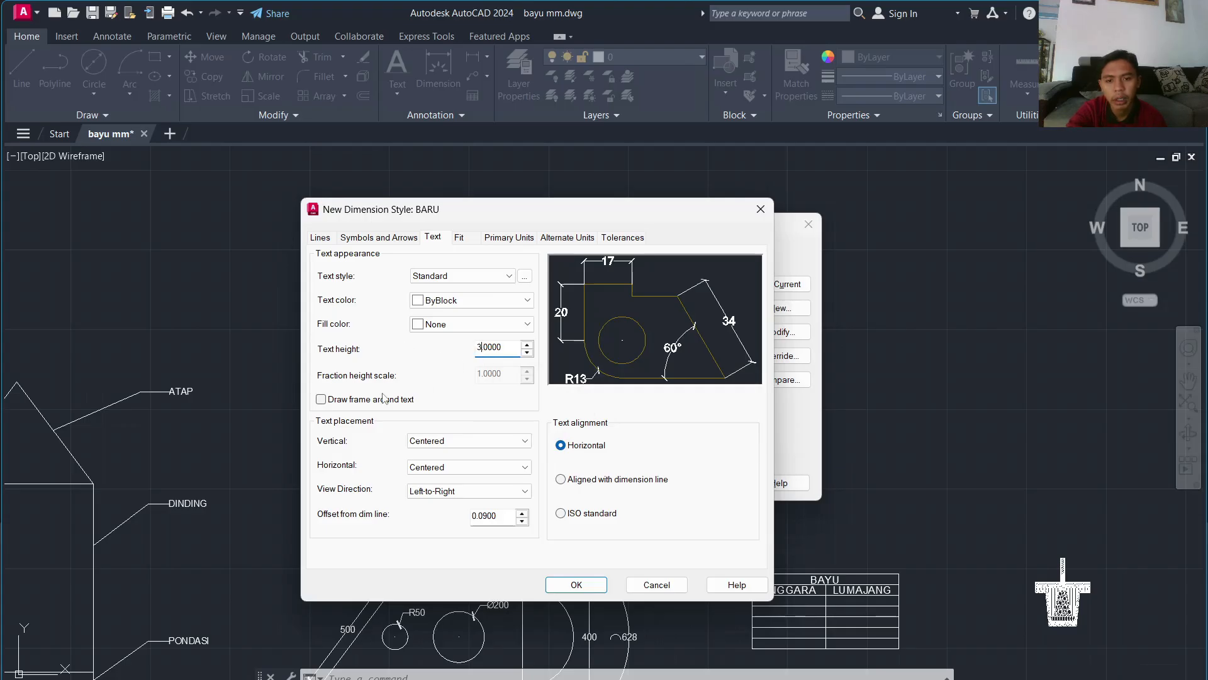
click(502, 275)
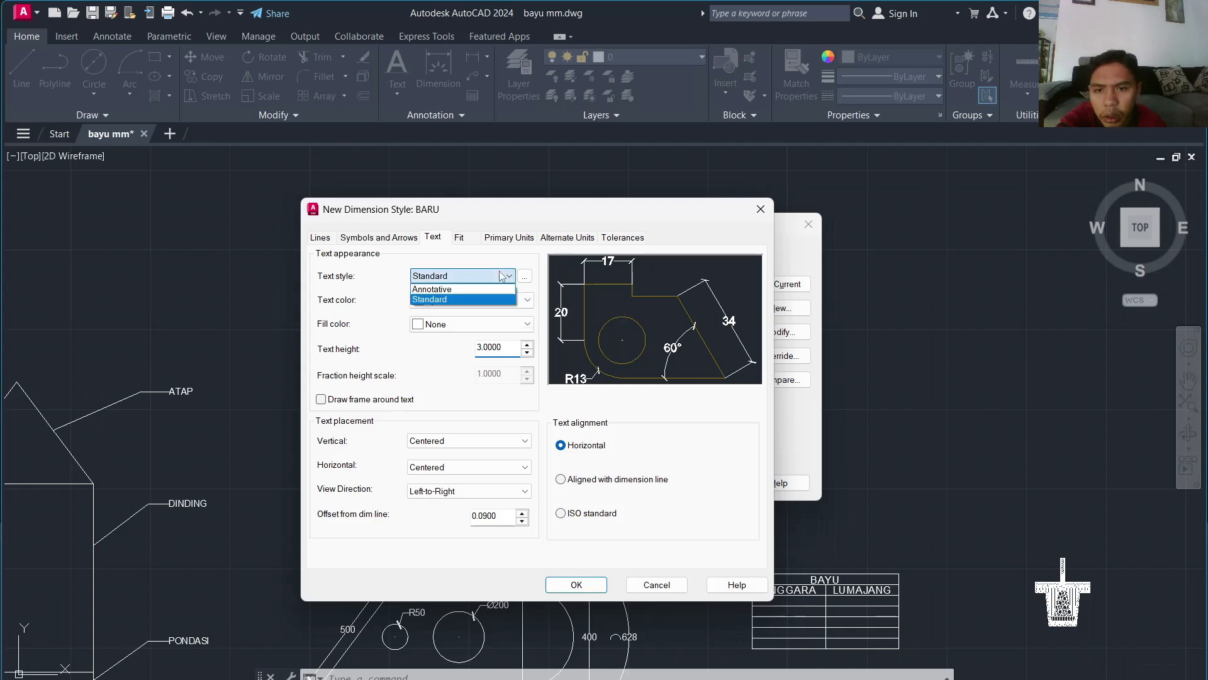
click(494, 299)
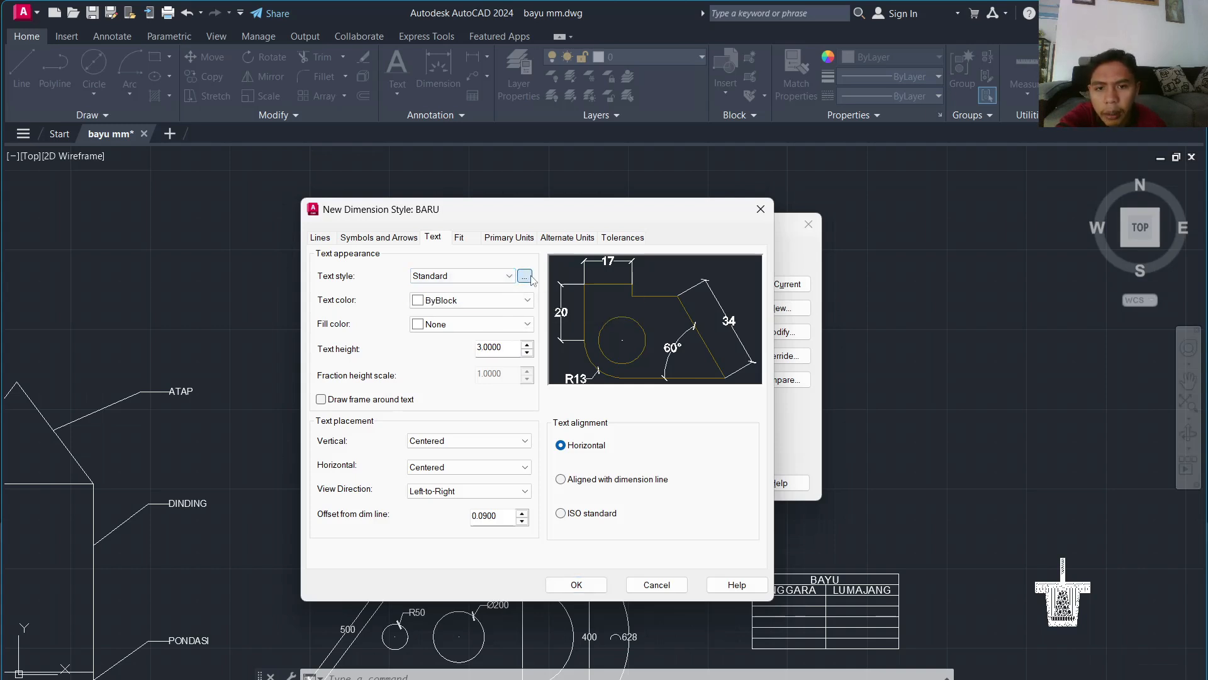
click(528, 277)
click(542, 332)
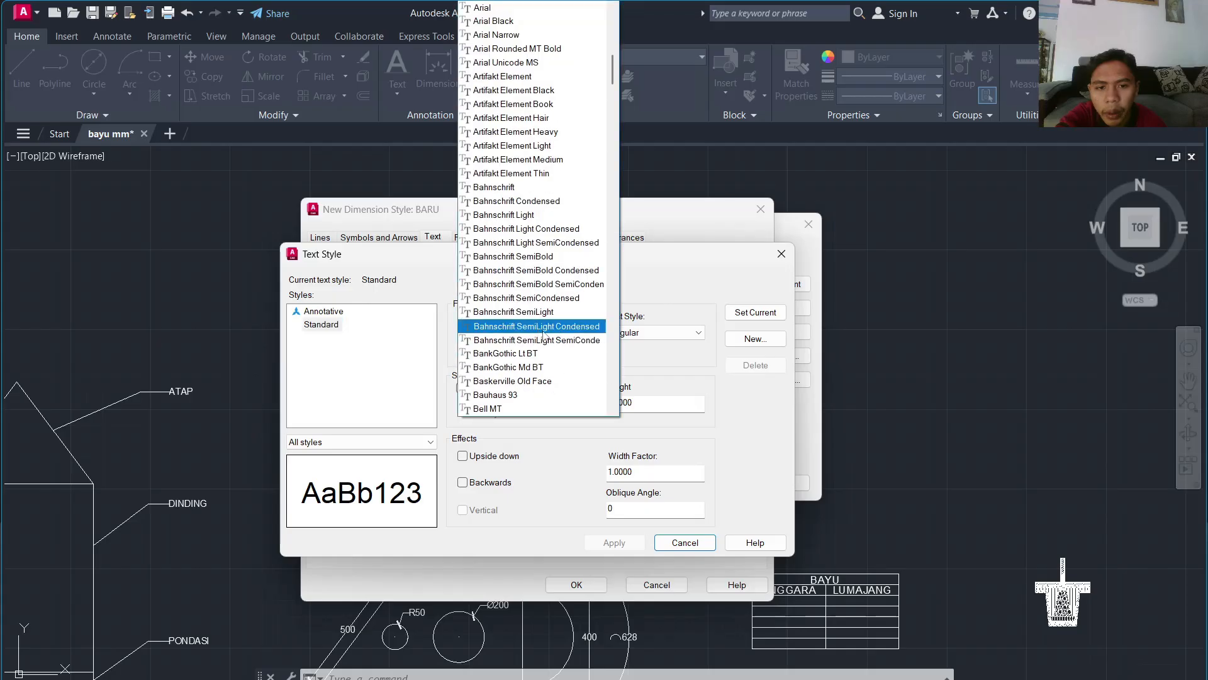
click(412, 382)
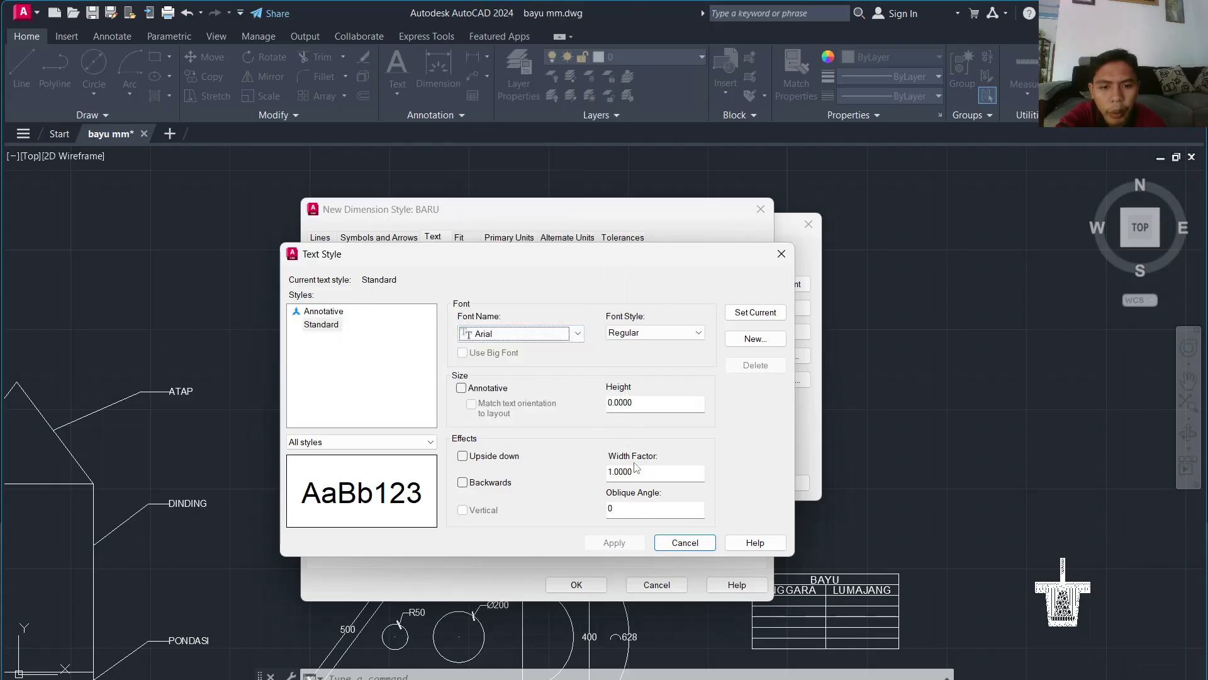
click(699, 332)
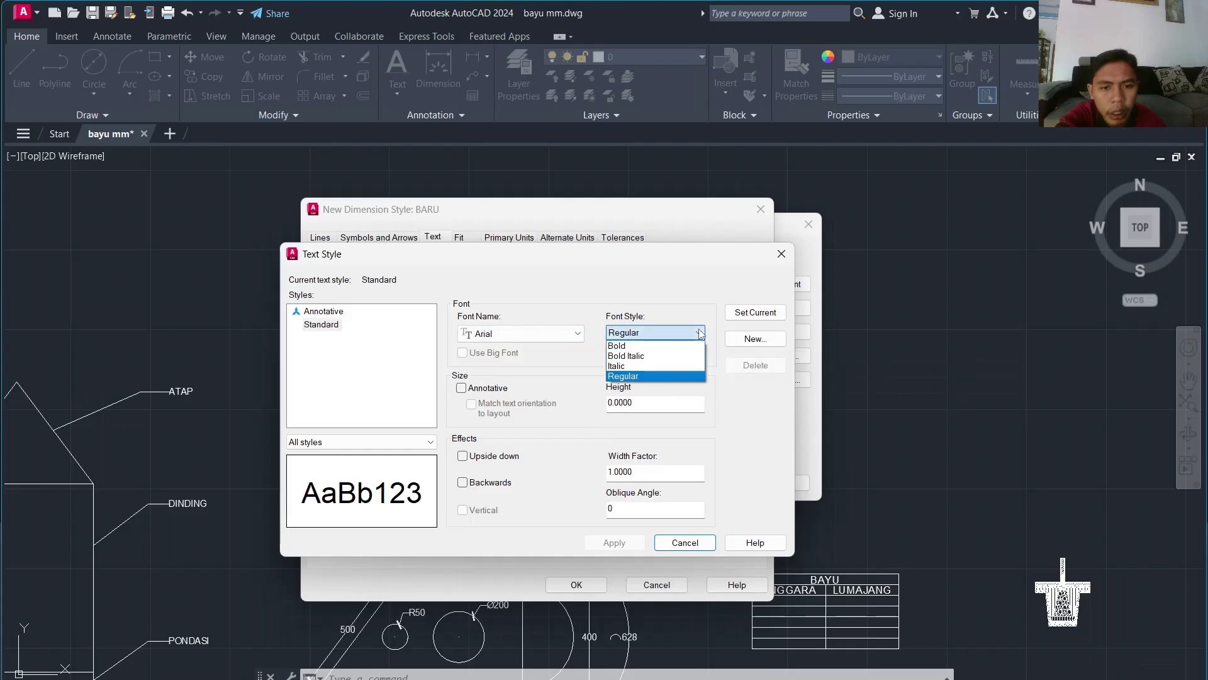
click(701, 333)
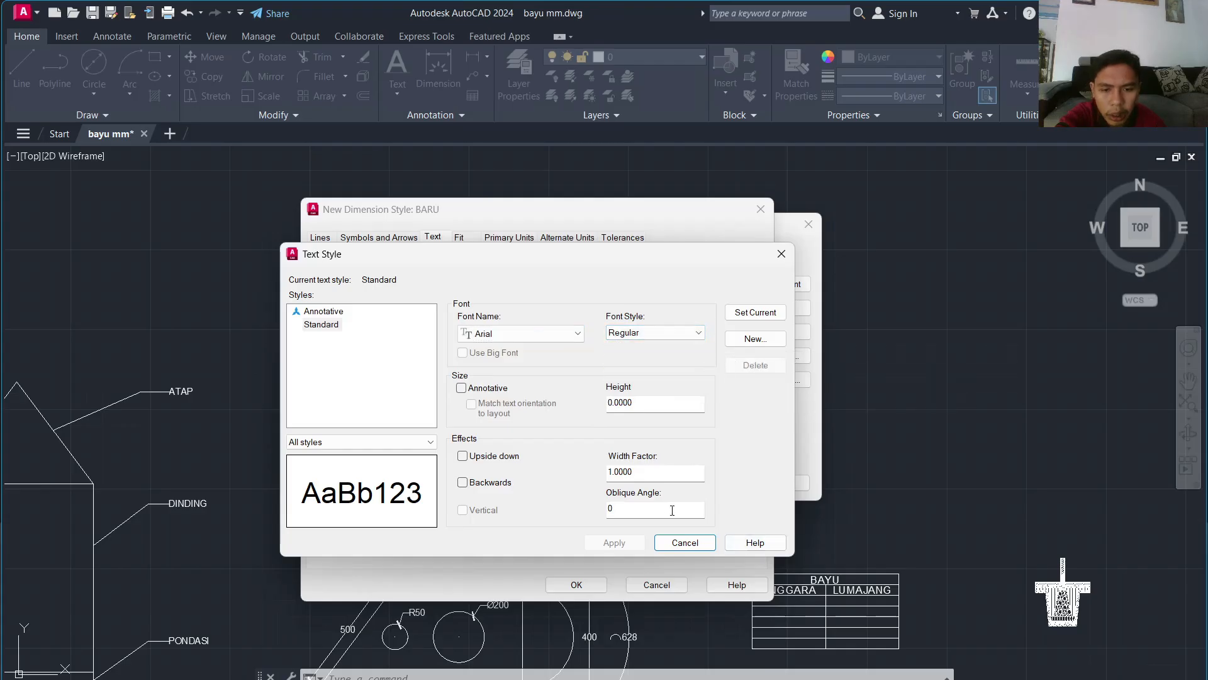
click(686, 545)
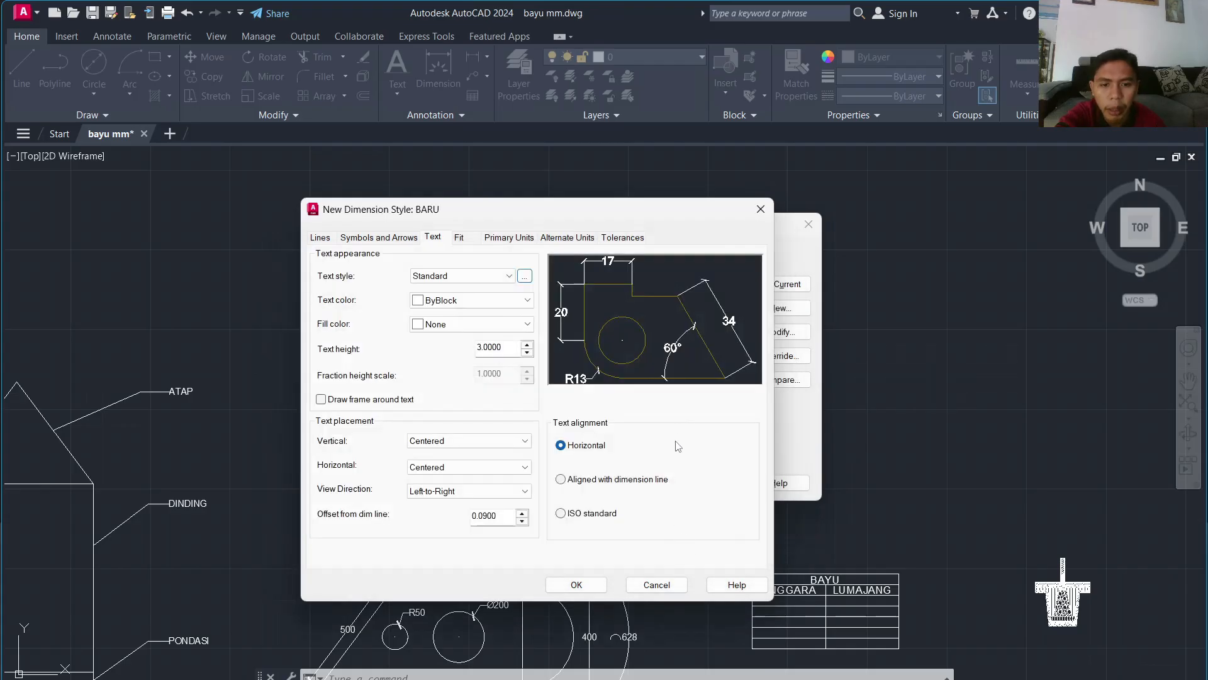
click(476, 243)
click(492, 239)
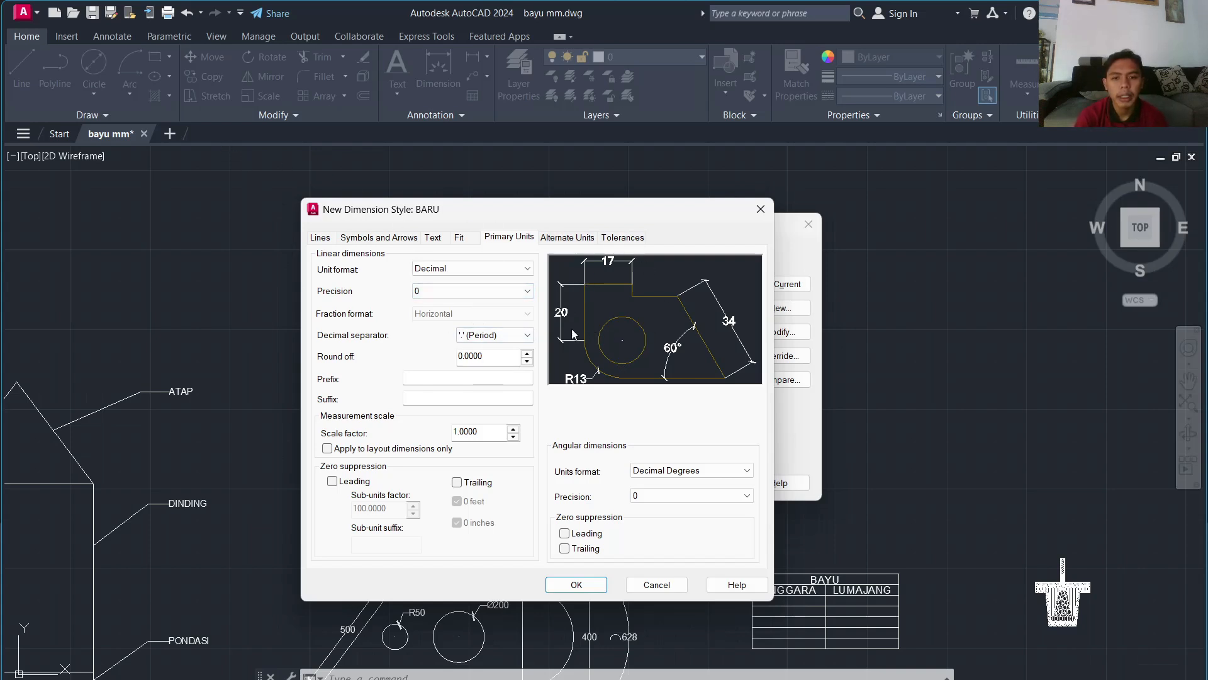
Step: Set BARU's linear precision to 0 for whole numbers and save the style
click(469, 290)
click(456, 355)
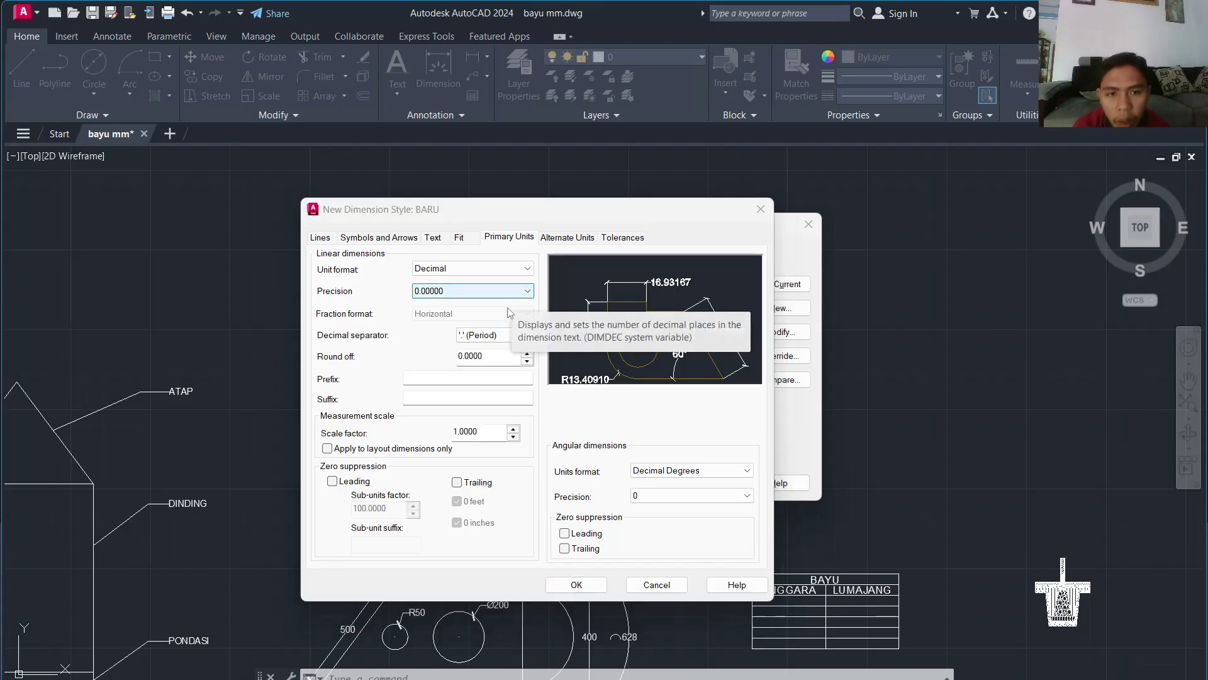
click(485, 292)
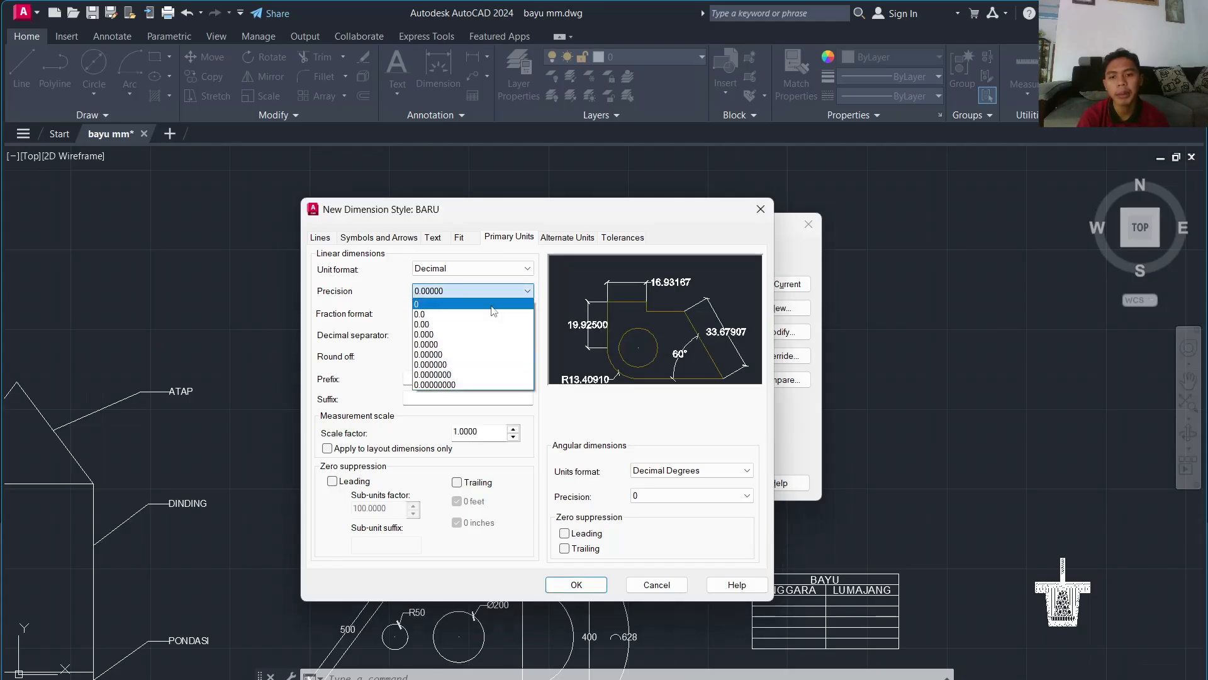
click(493, 305)
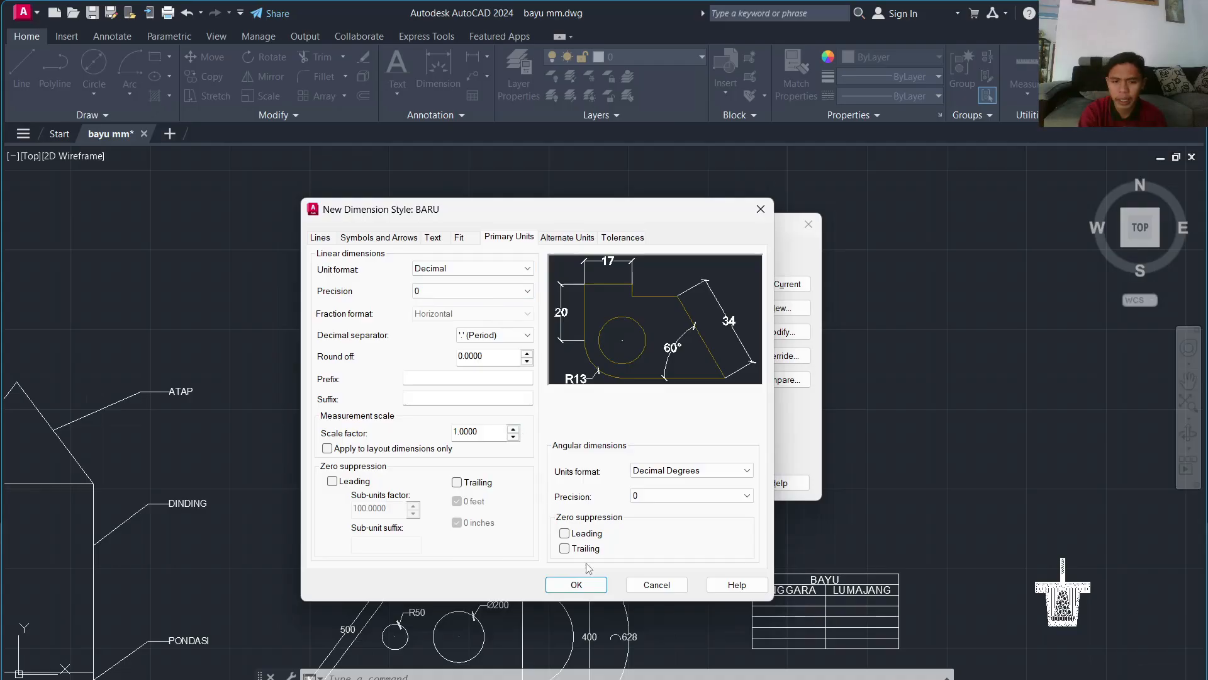
click(584, 584)
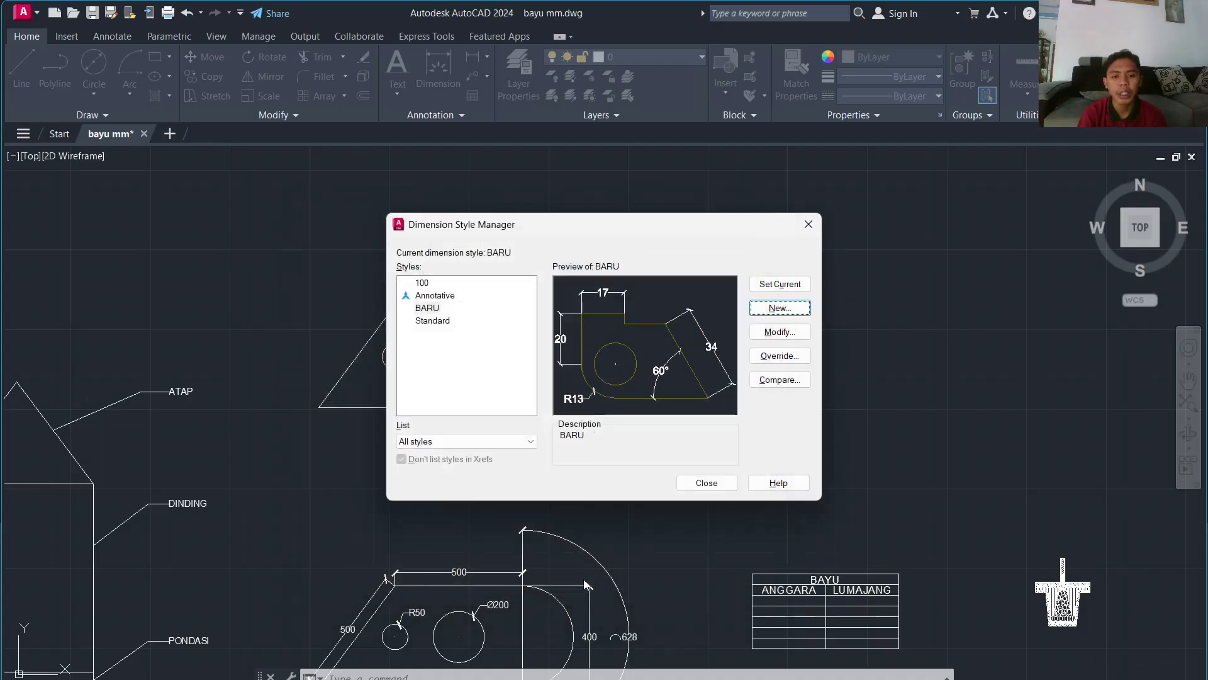
Step: Make BARU the current dimension style and close the manager
click(427, 308)
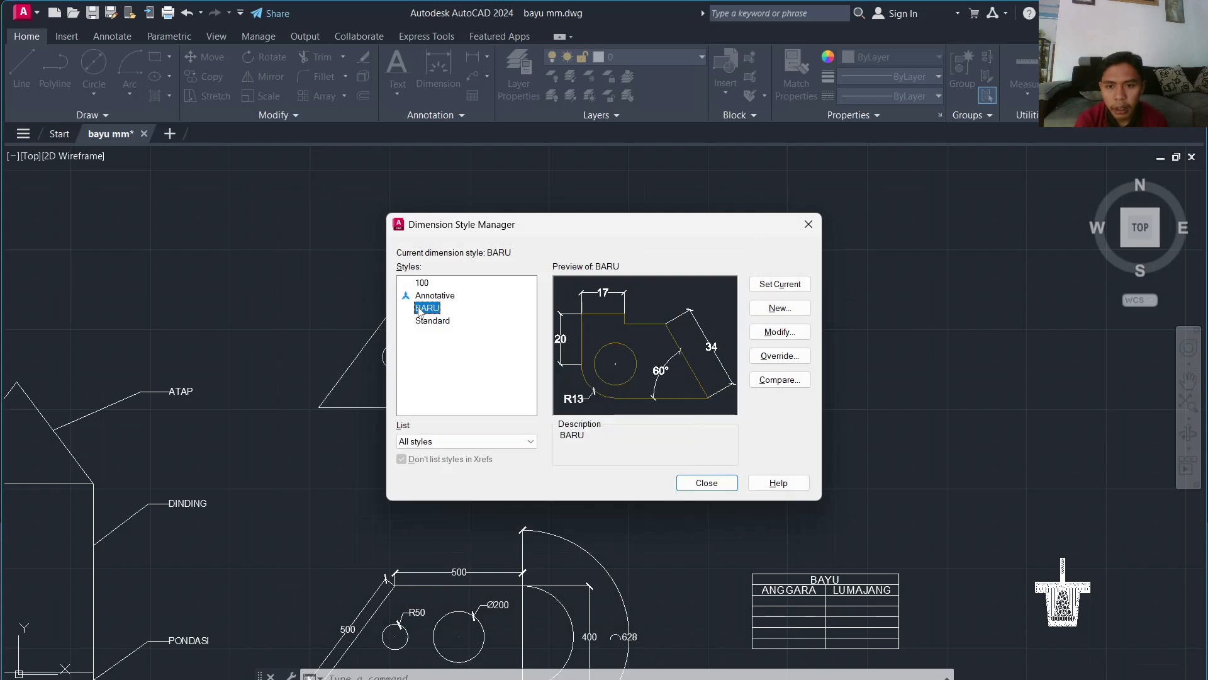
click(763, 285)
click(700, 483)
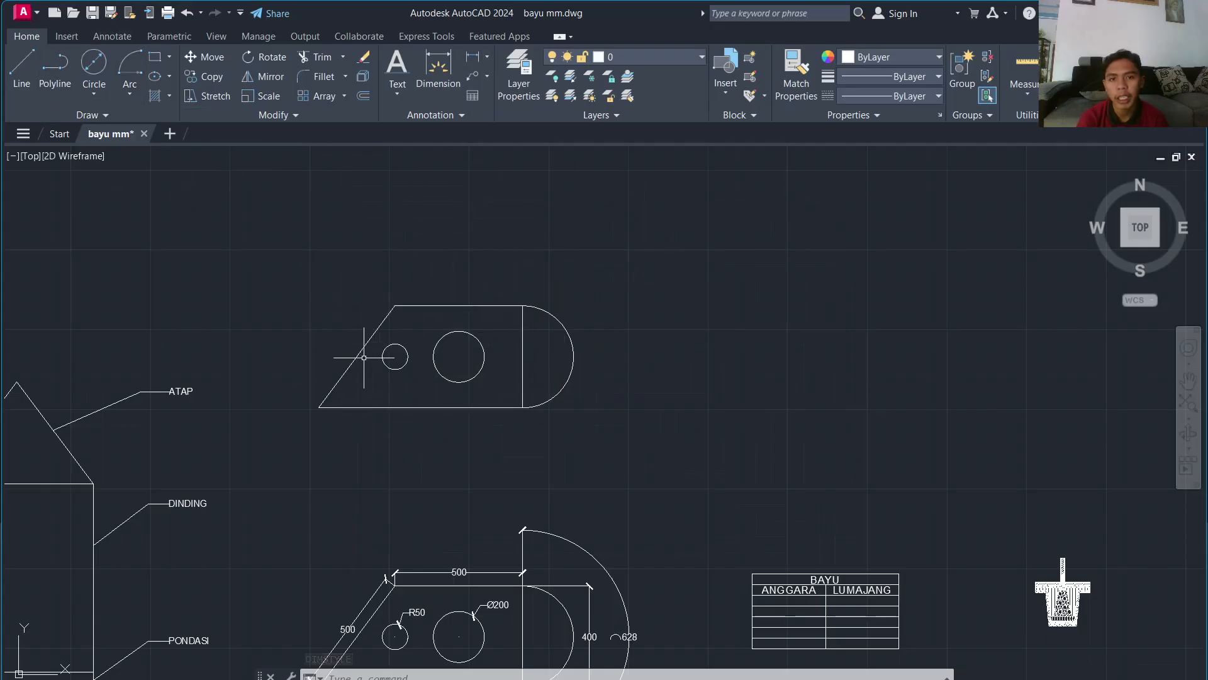
Step: Confirm BARU in the Annotate style gallery, then view the Home tab's dimension types
click(111, 37)
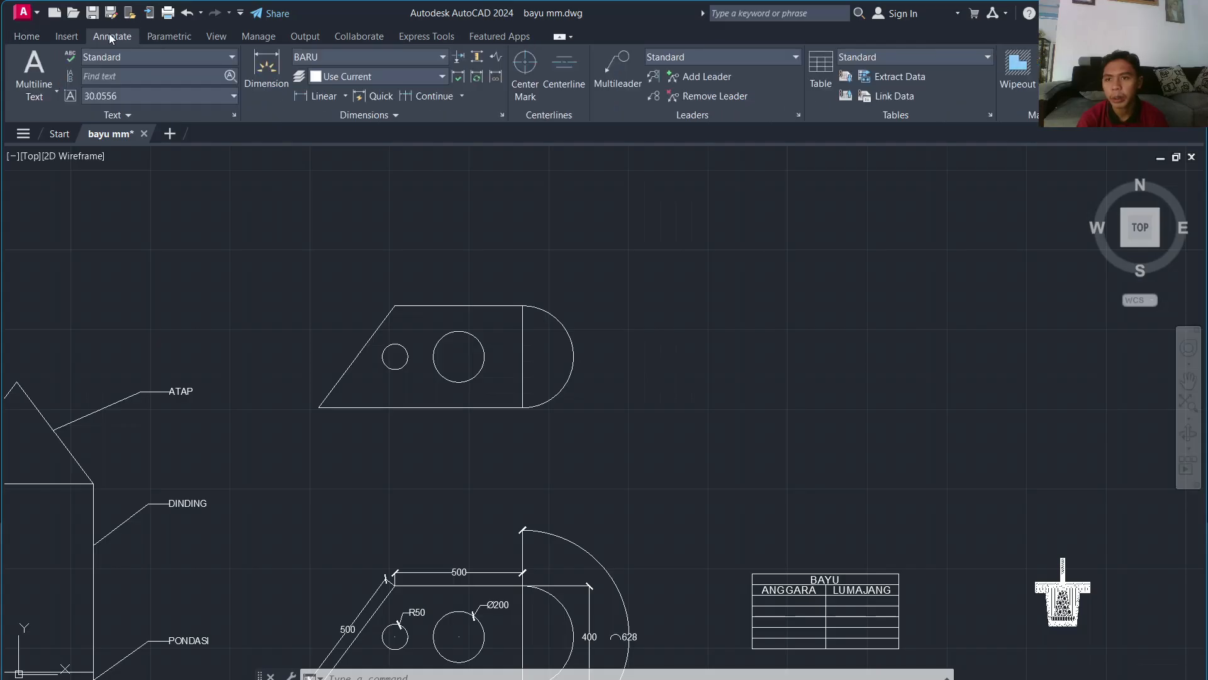
click(363, 56)
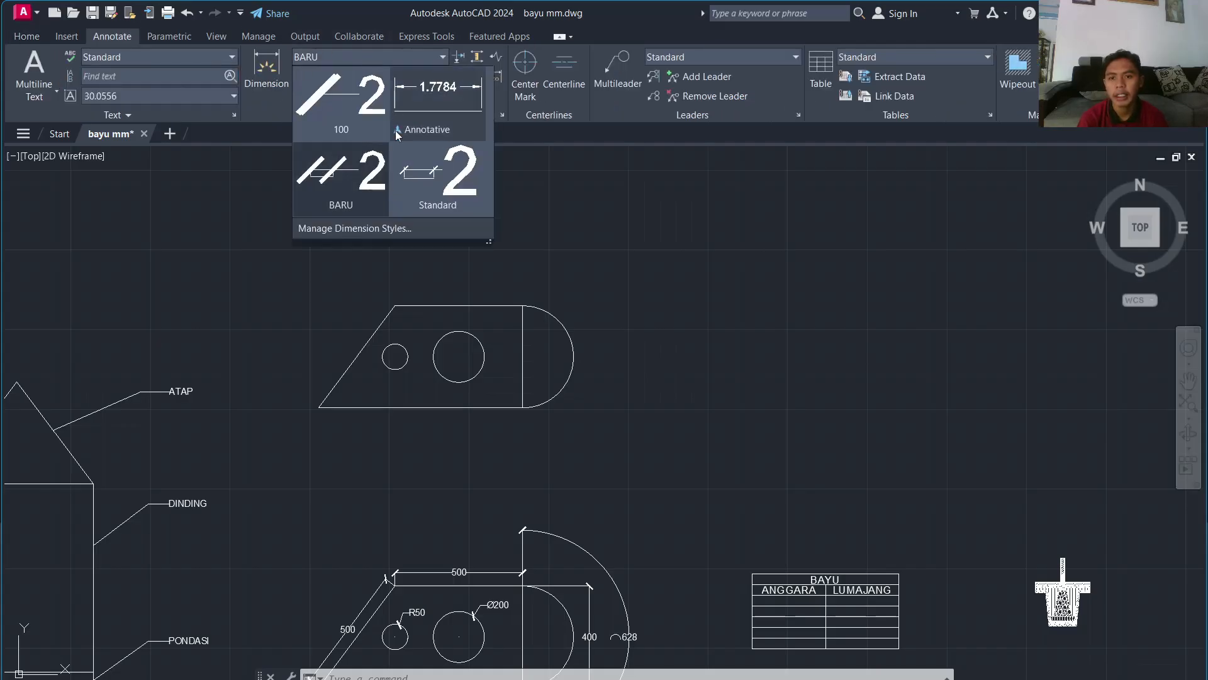
click(334, 178)
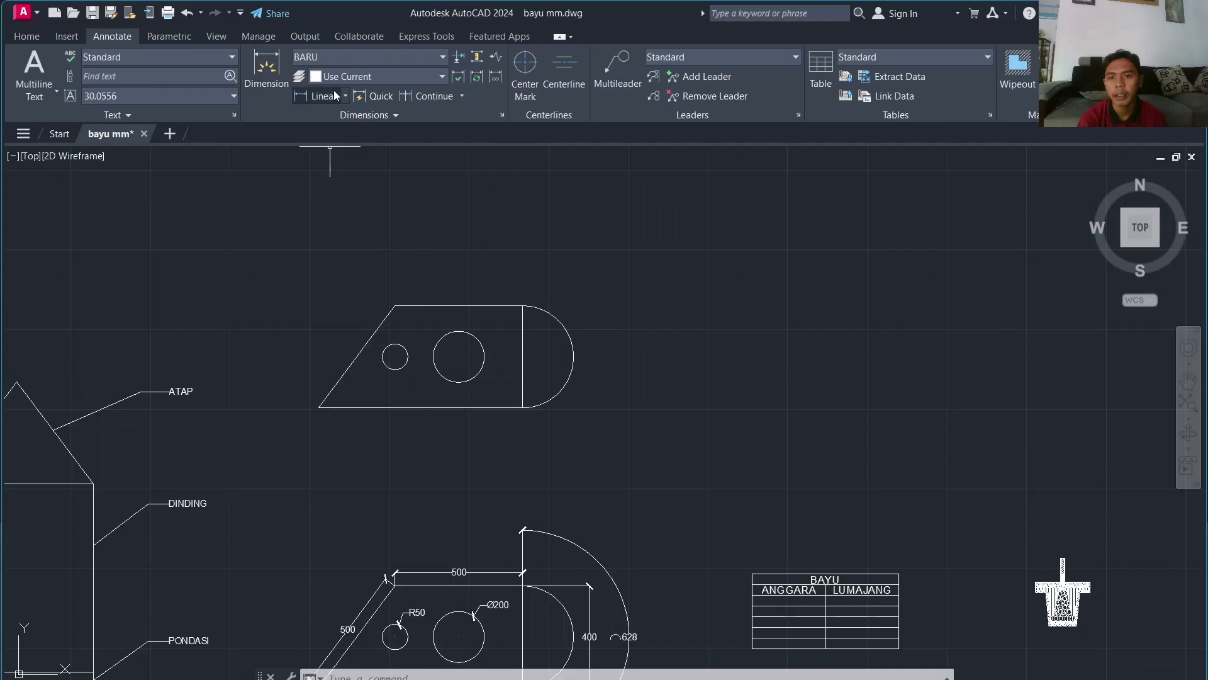
click(28, 37)
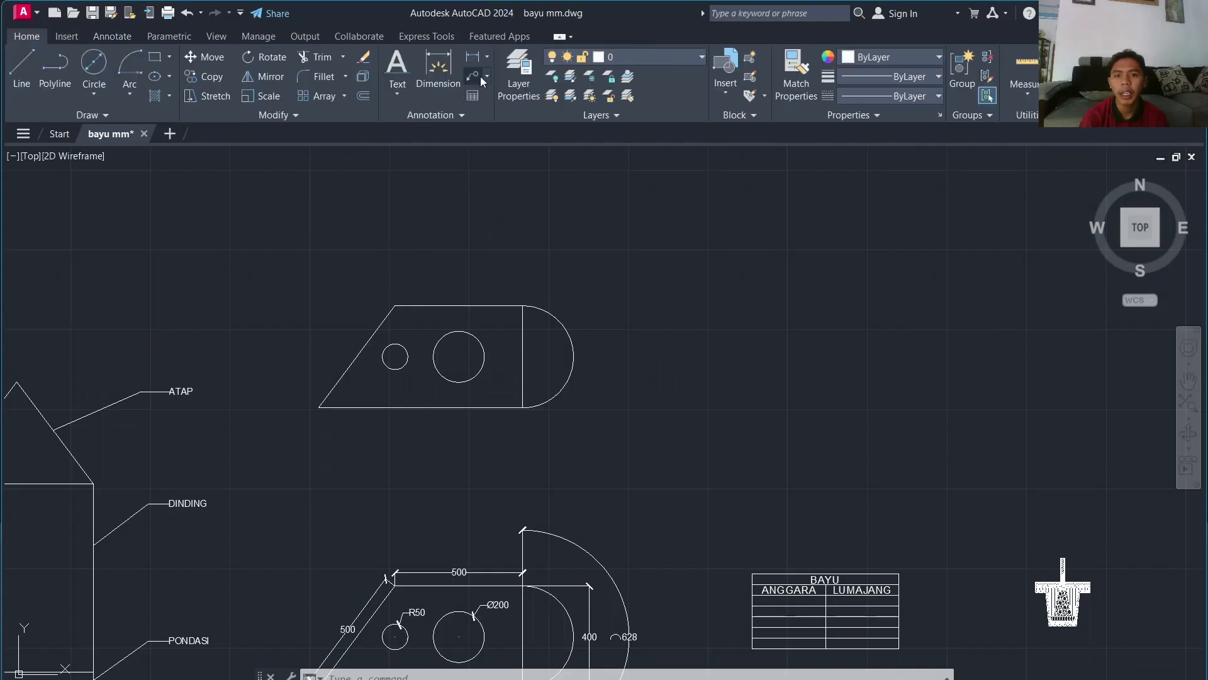
click(489, 58)
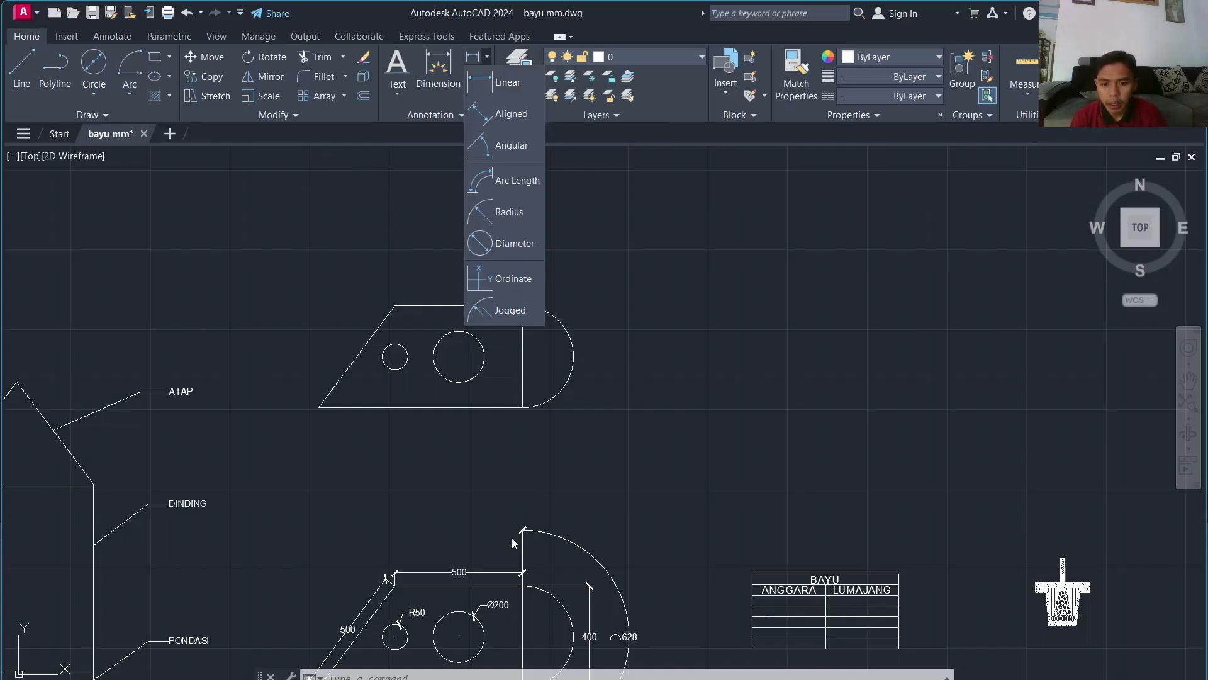
Step: Add an 800 linear dimension along the upper plate's bottom edge, placed just below
click(597, 334)
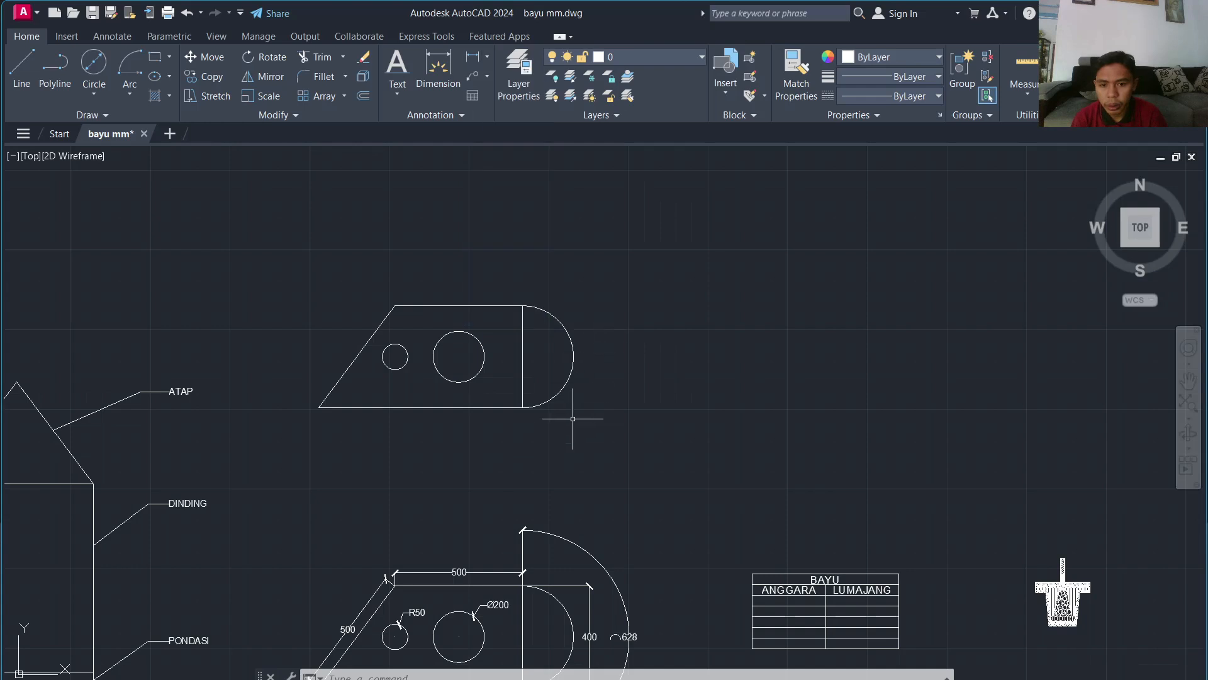
scroll(573, 389, up, 1)
middle_drag(573, 388, 574, 292)
scroll(536, 332, down, 1)
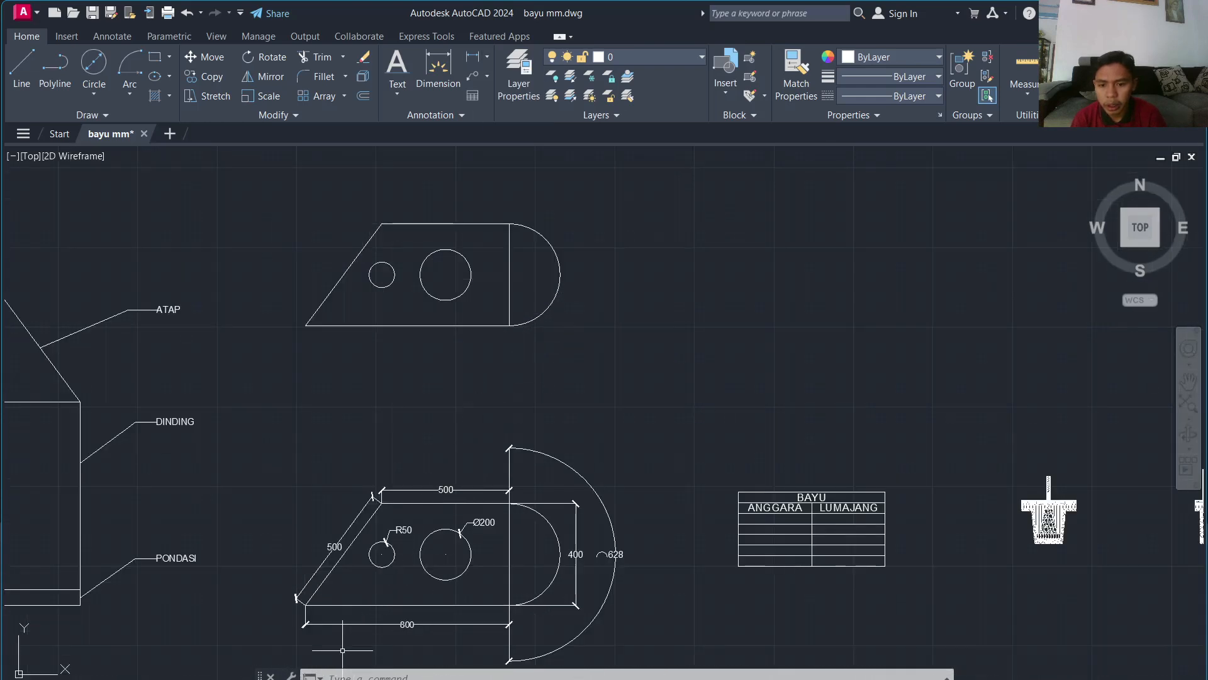
click(488, 57)
click(504, 82)
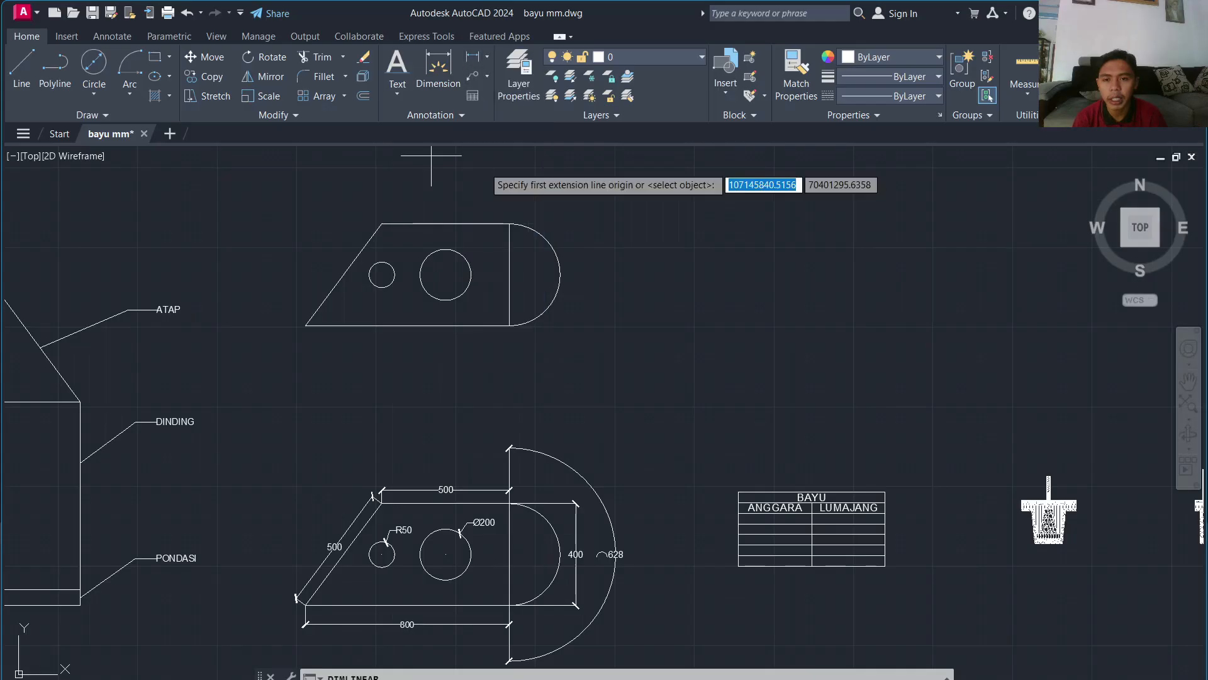
click(306, 325)
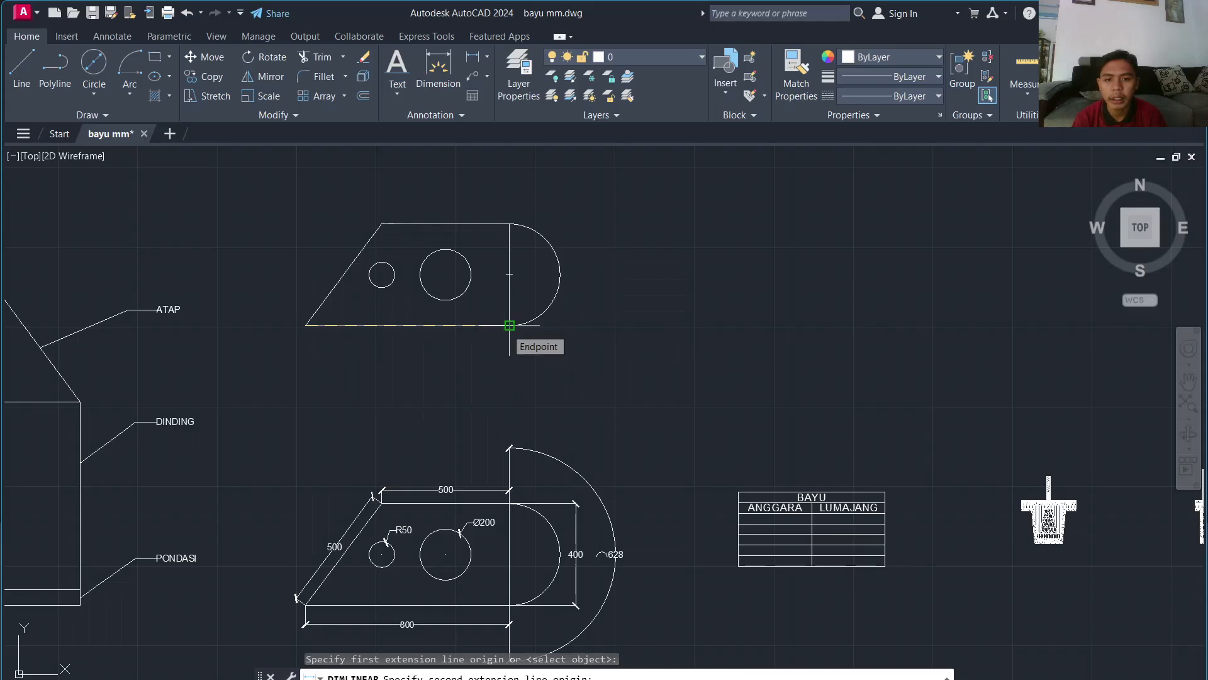
click(510, 326)
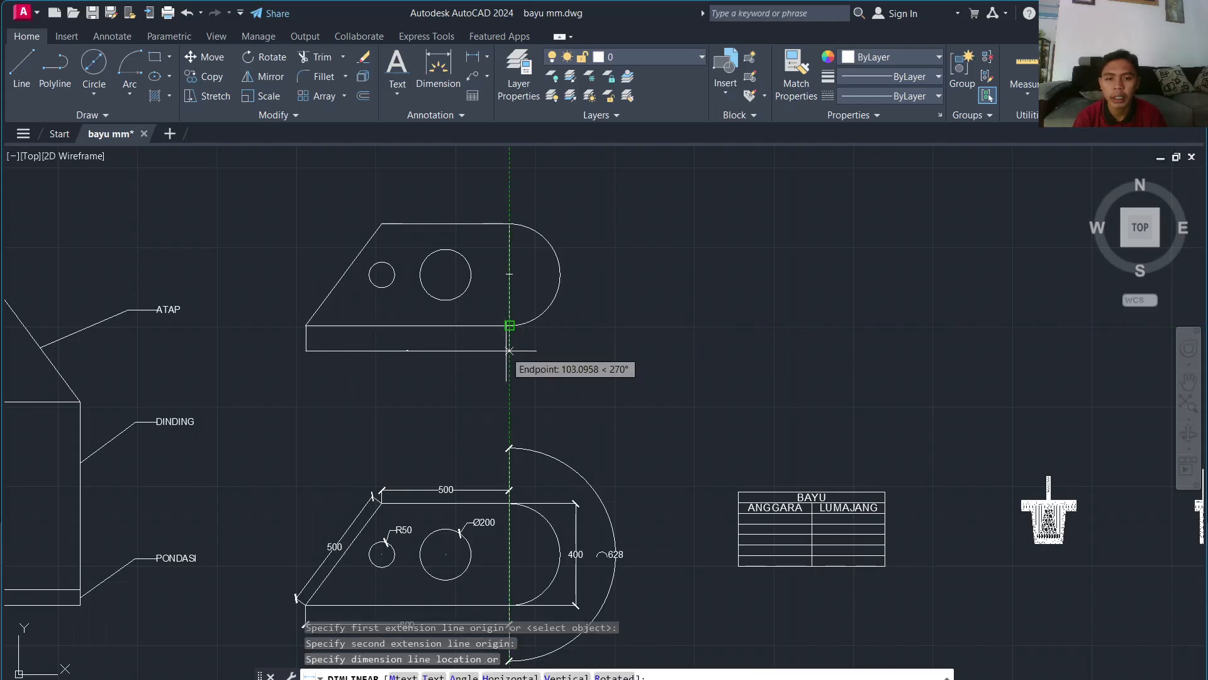
click(510, 344)
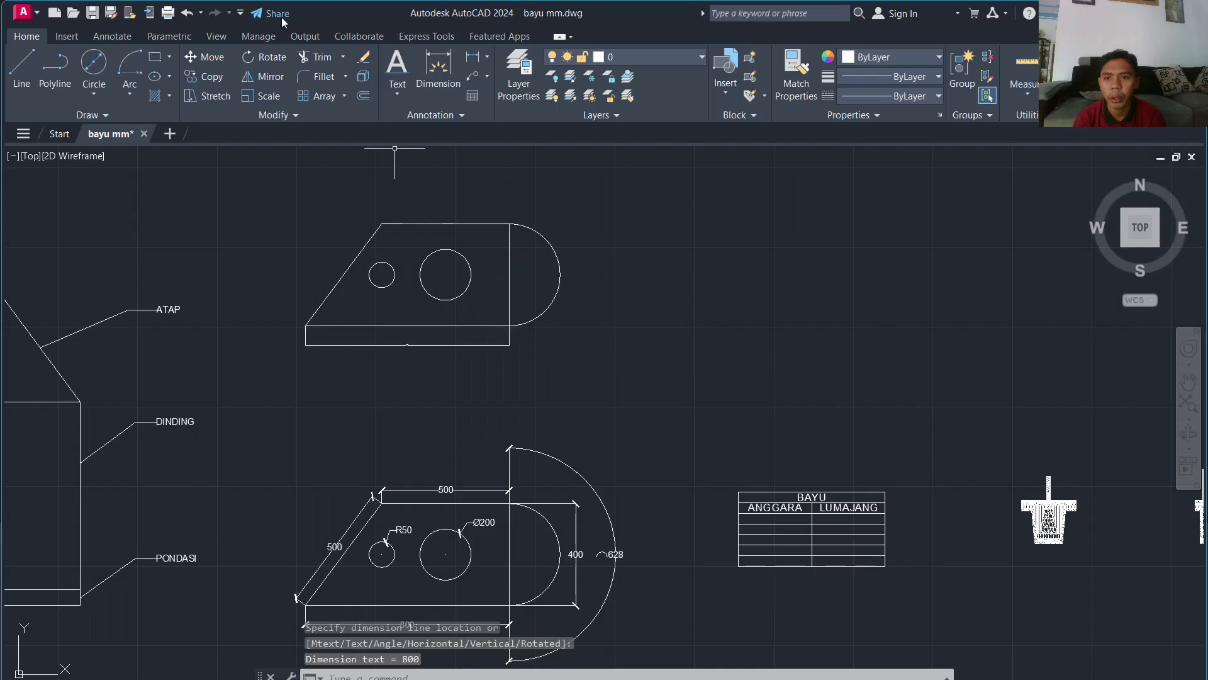
Step: Try dimension style 100 on the 800 dimension, then switch it back to BARU
click(113, 35)
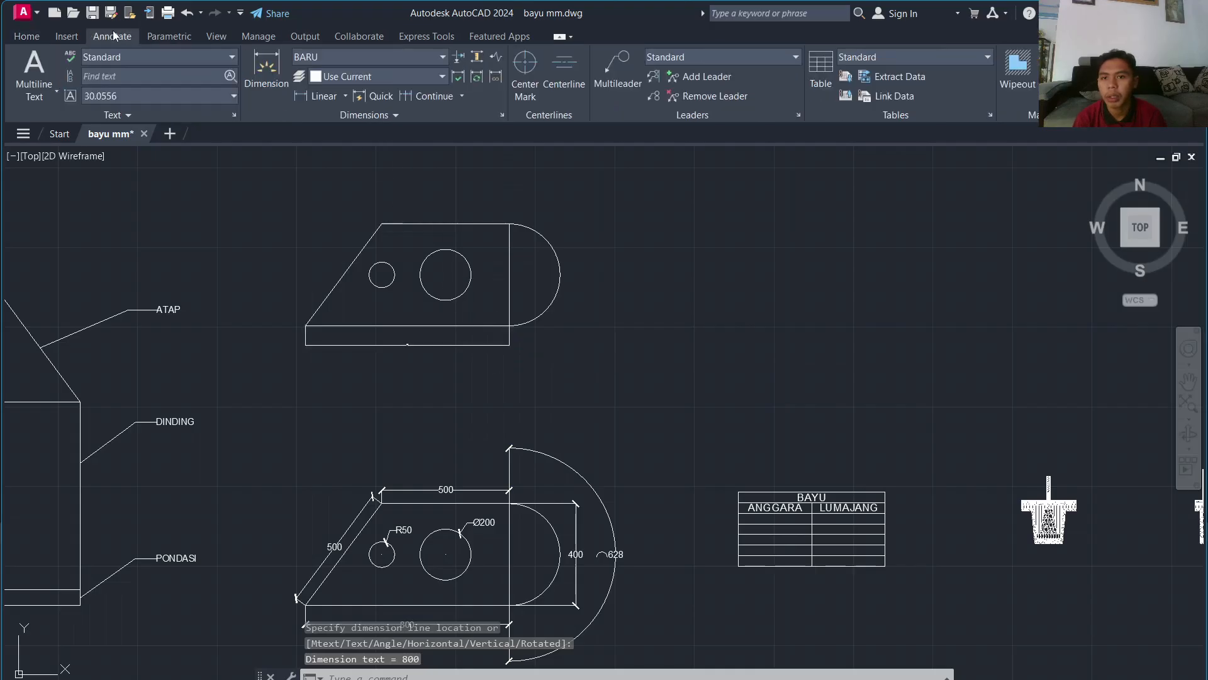
click(333, 54)
click(339, 158)
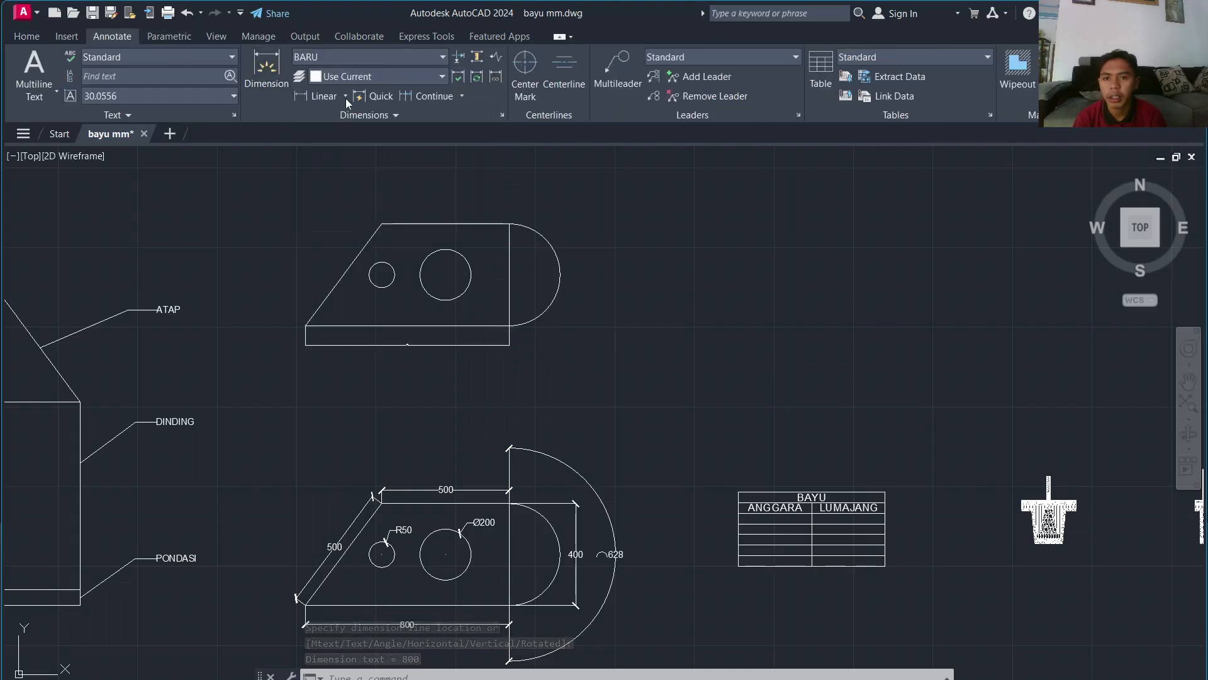
click(352, 53)
click(354, 102)
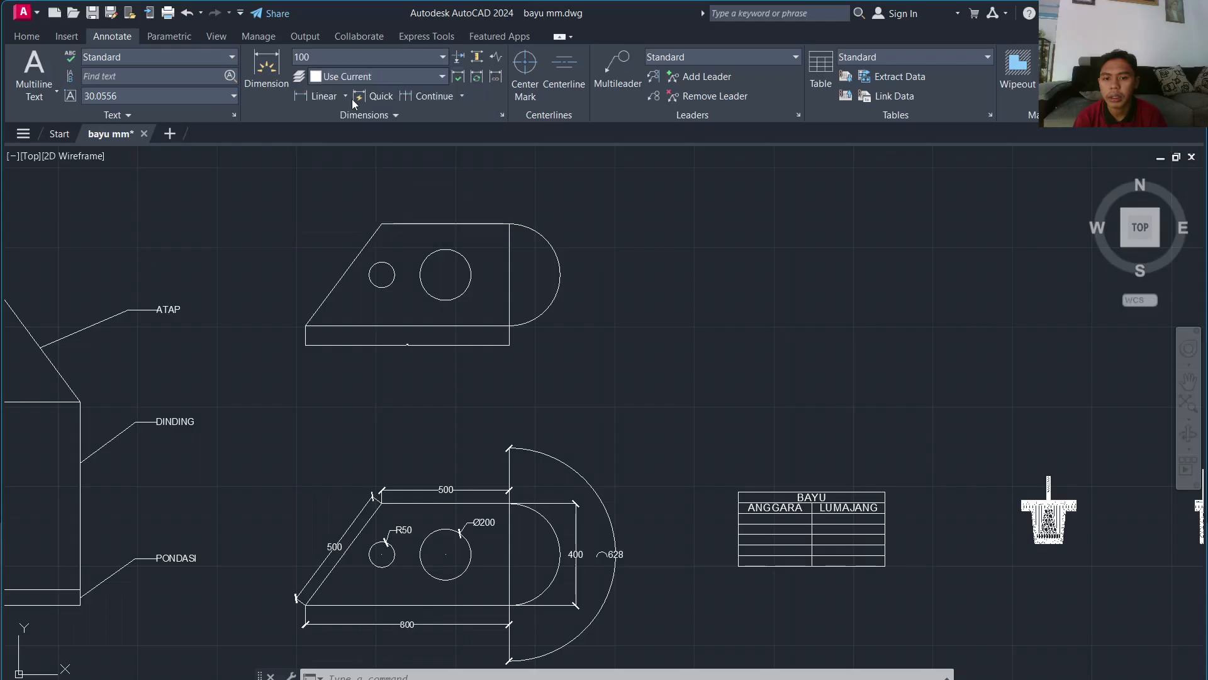
click(421, 344)
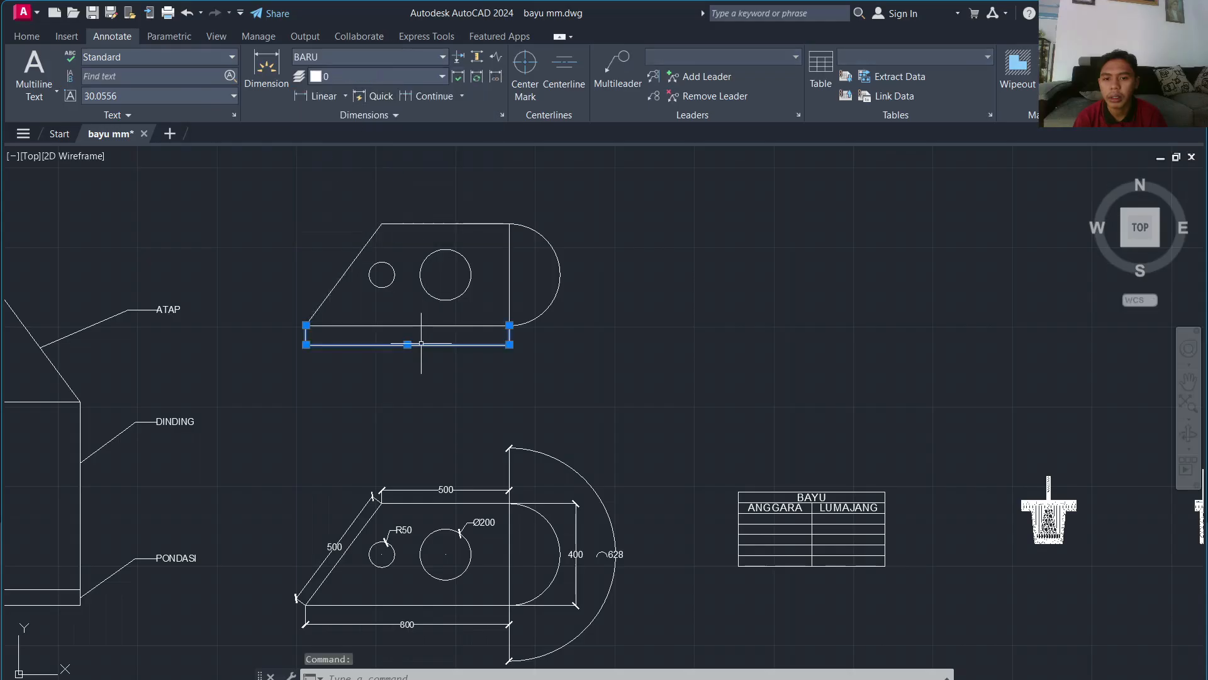
click(346, 63)
click(357, 103)
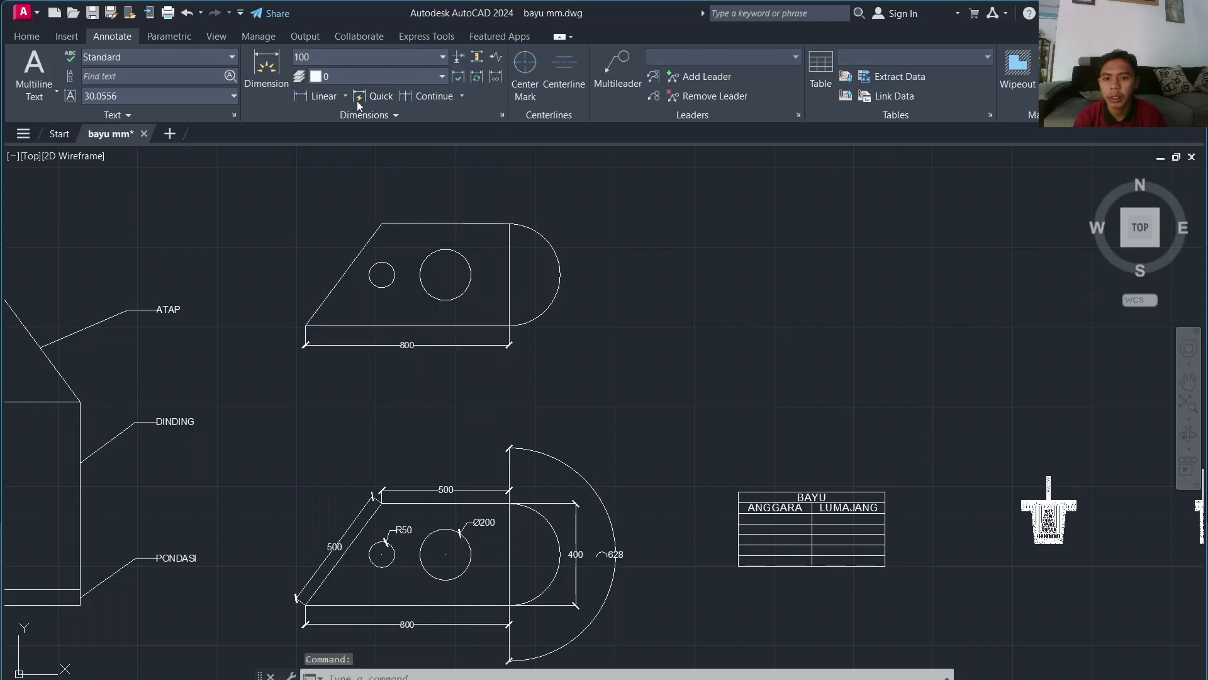
click(354, 62)
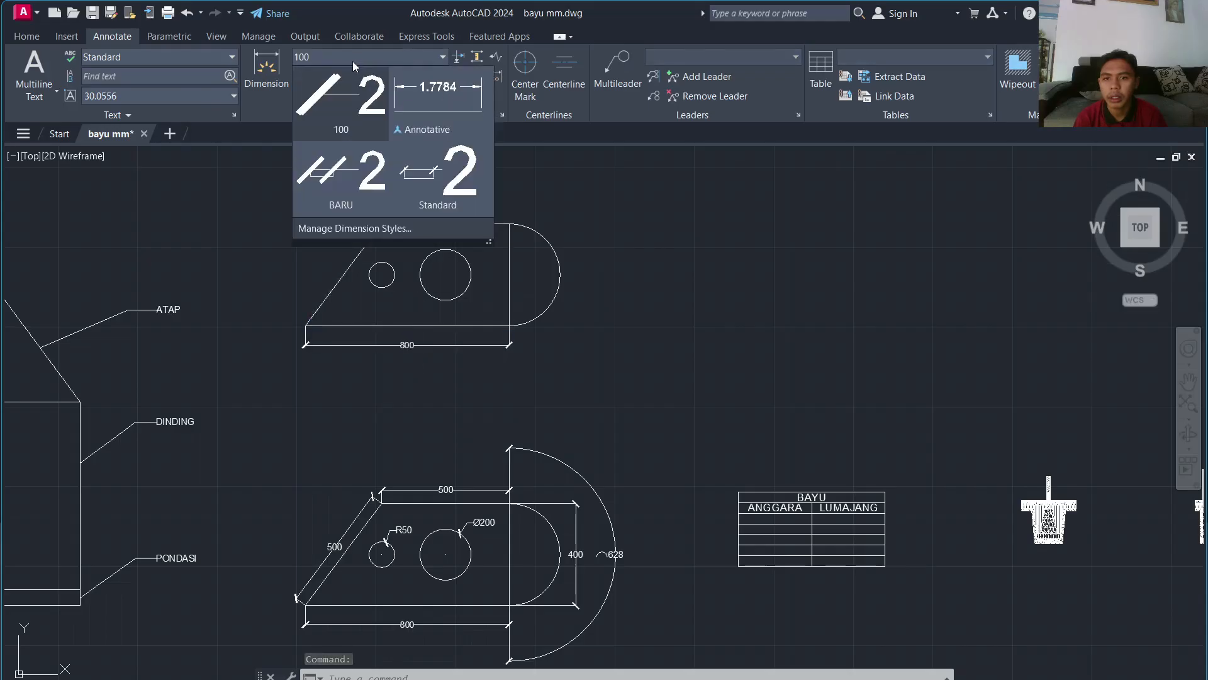
click(373, 111)
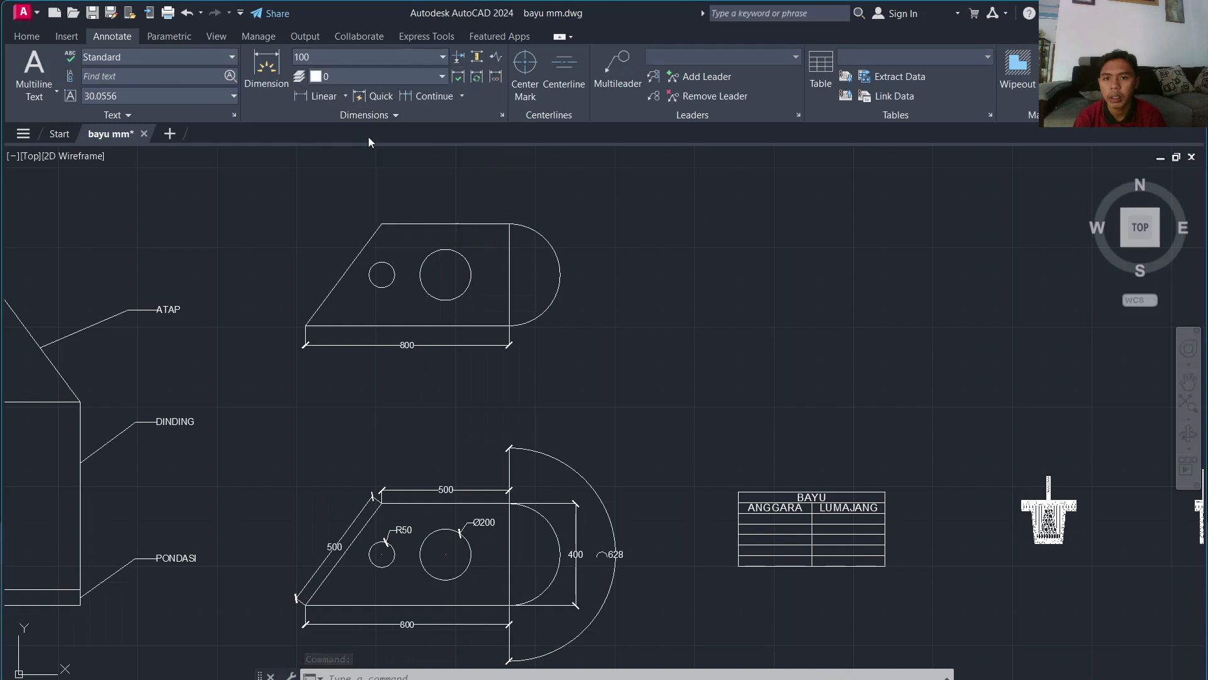
click(364, 60)
click(356, 178)
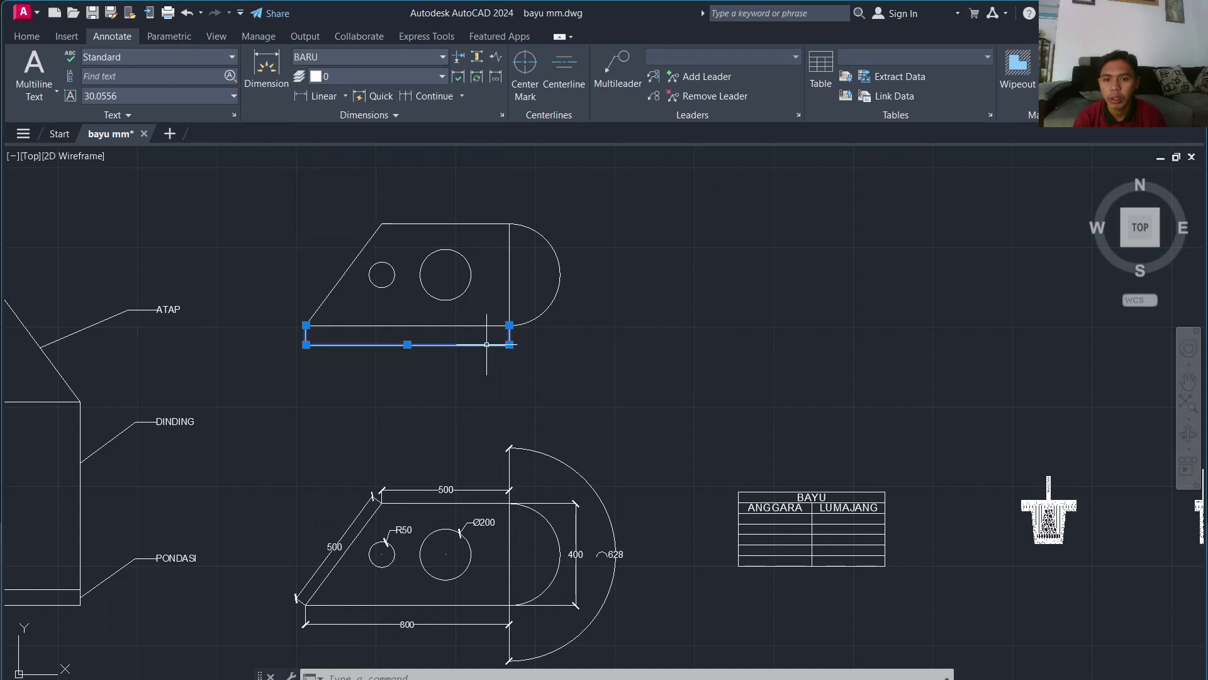
Step: Reselect the 800 dimension to check its style, then clear the selection
scroll(418, 342, up, 8)
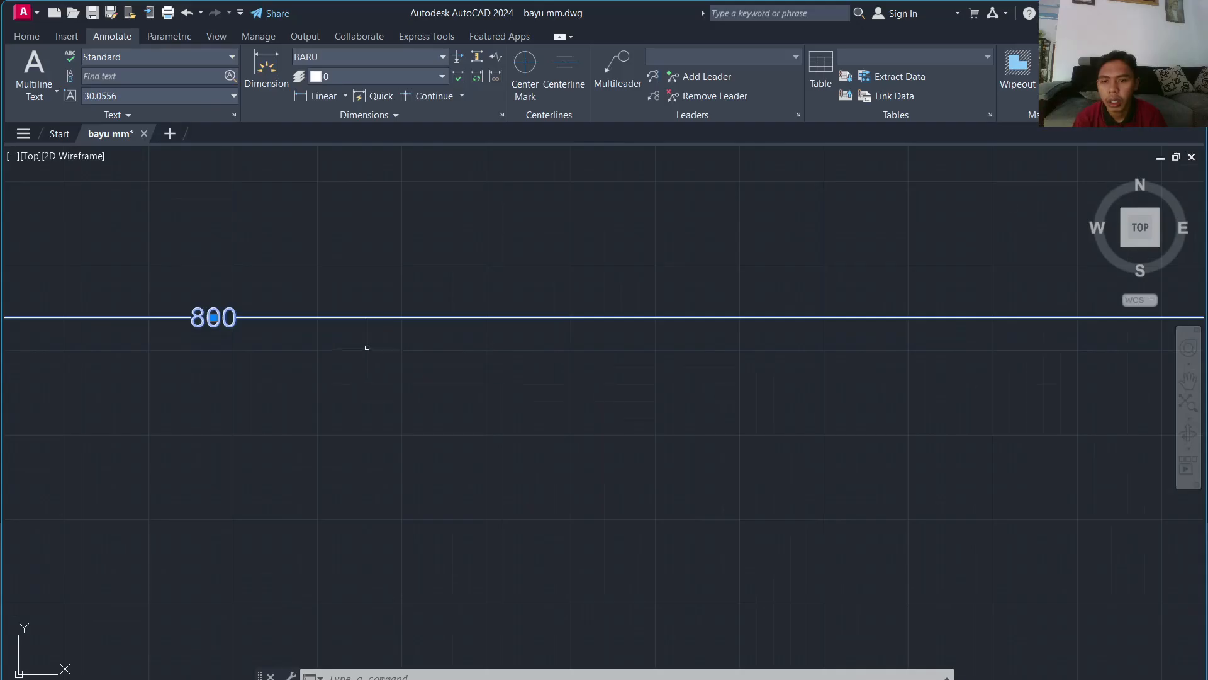
scroll(367, 347, down, 8)
scroll(342, 260, up, 4)
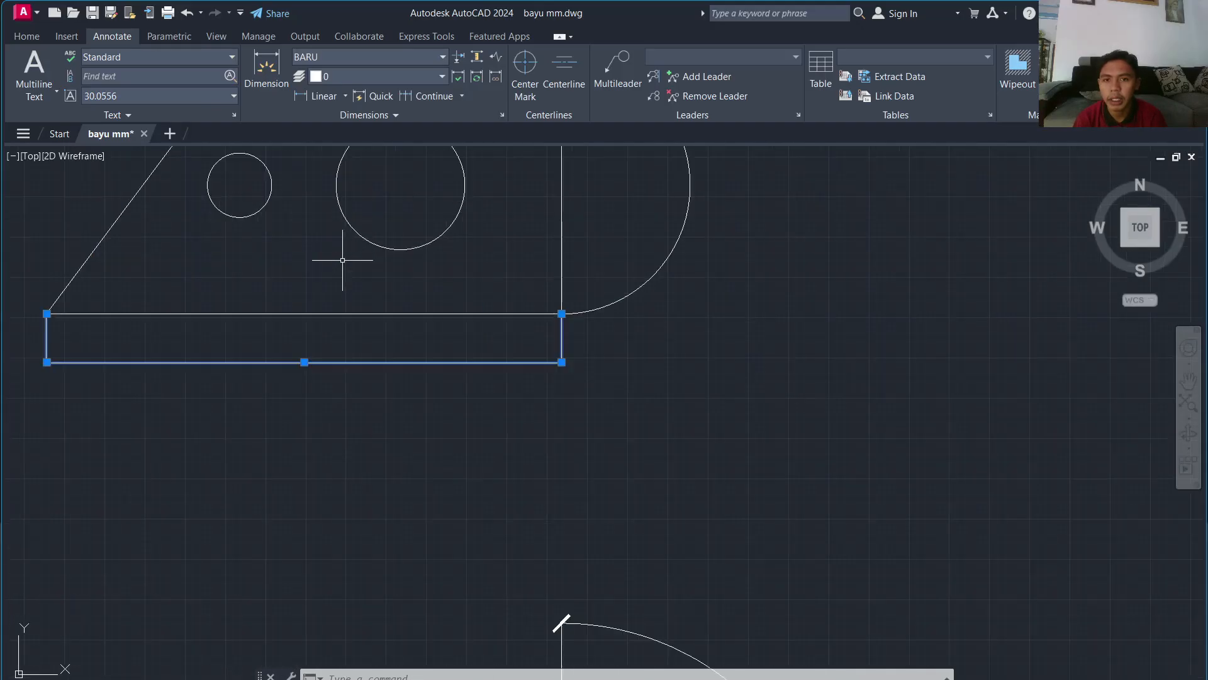
scroll(342, 260, down, 2)
click(391, 350)
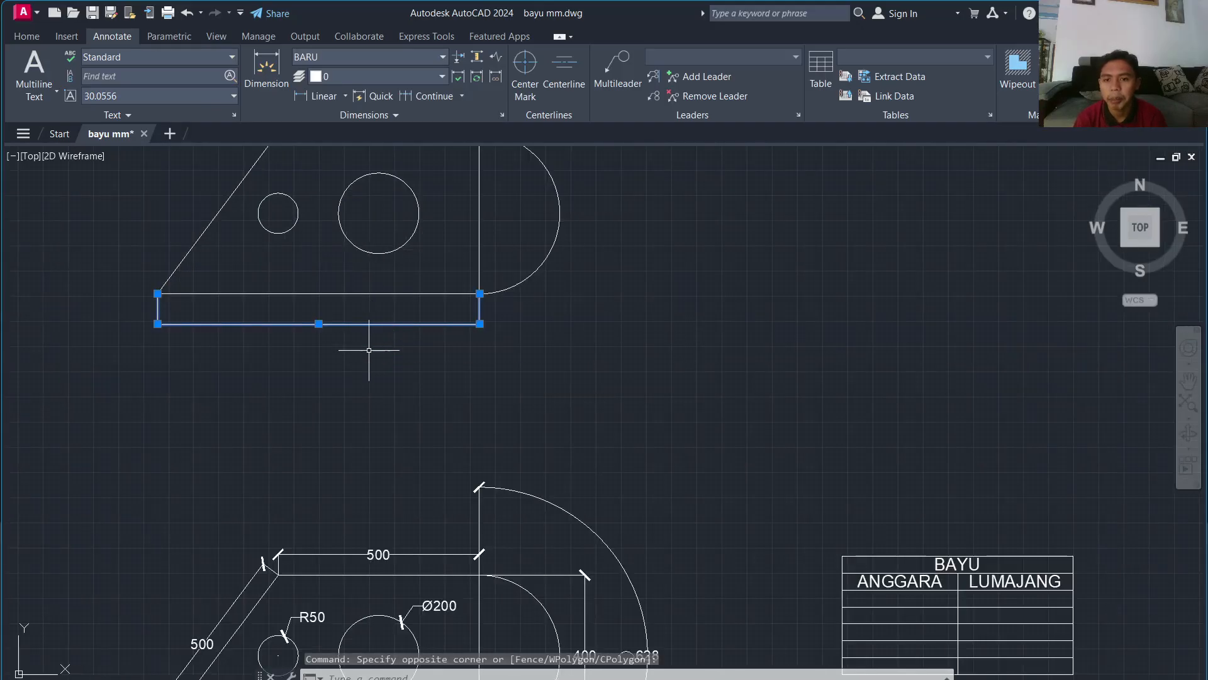
key(Escape)
scroll(376, 318, up, 5)
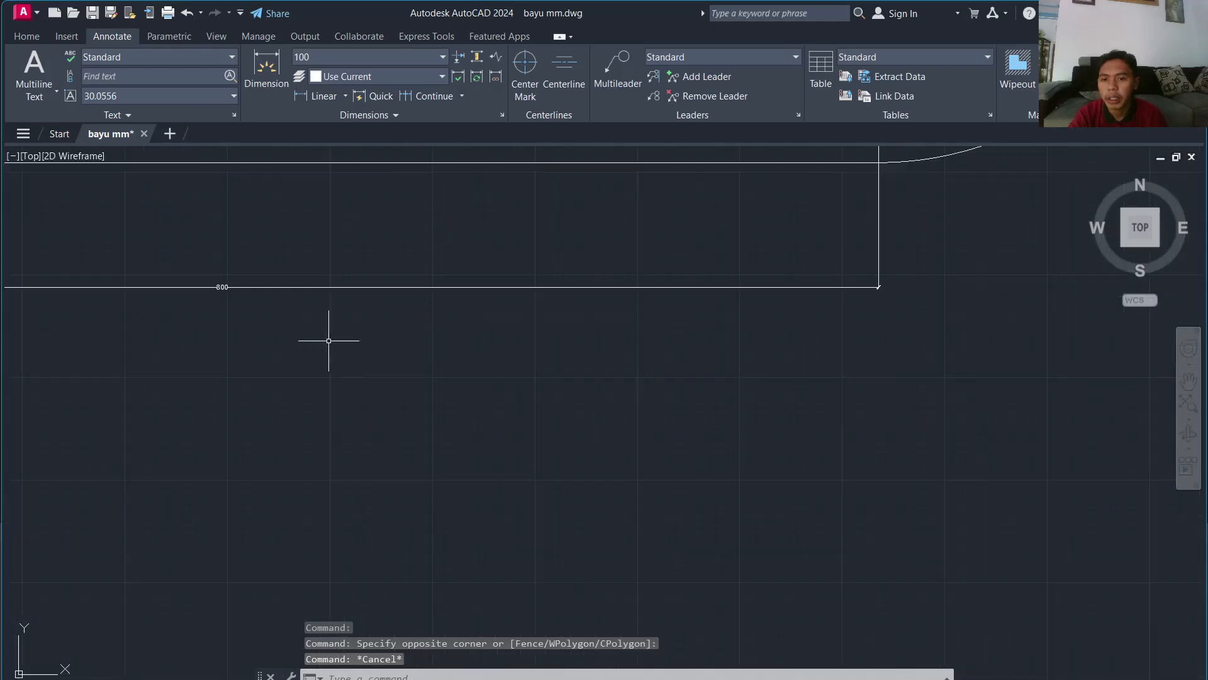
scroll(441, 352, down, 6)
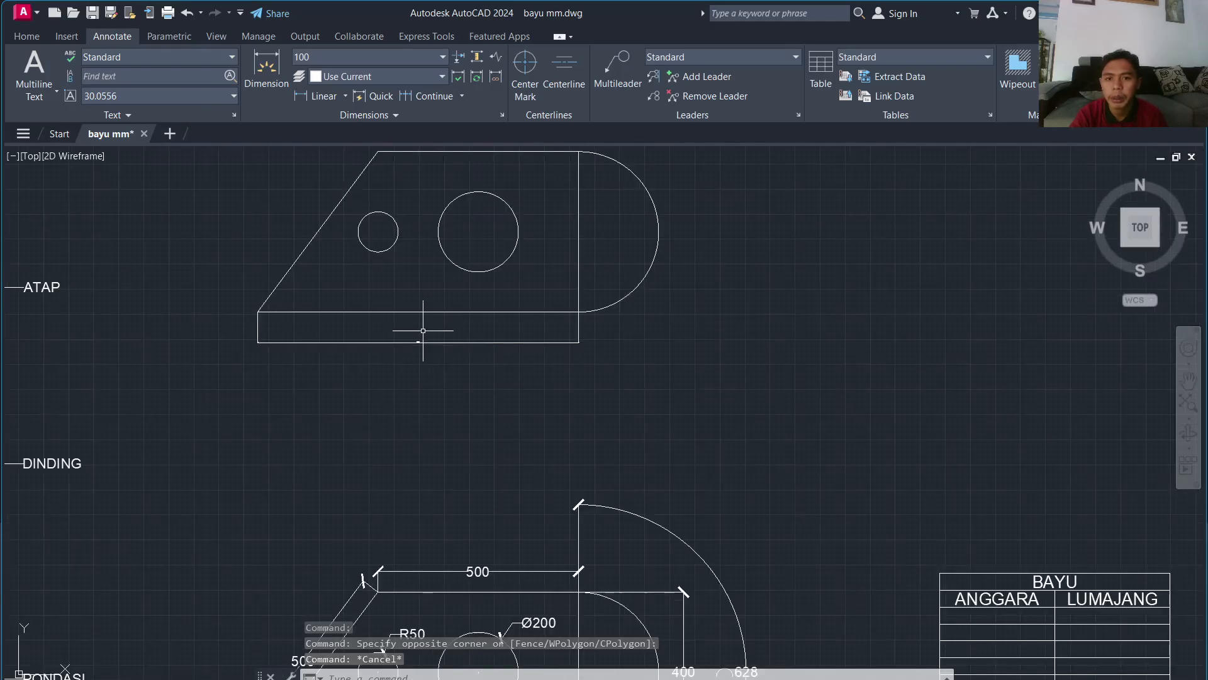
scroll(421, 318, up, 4)
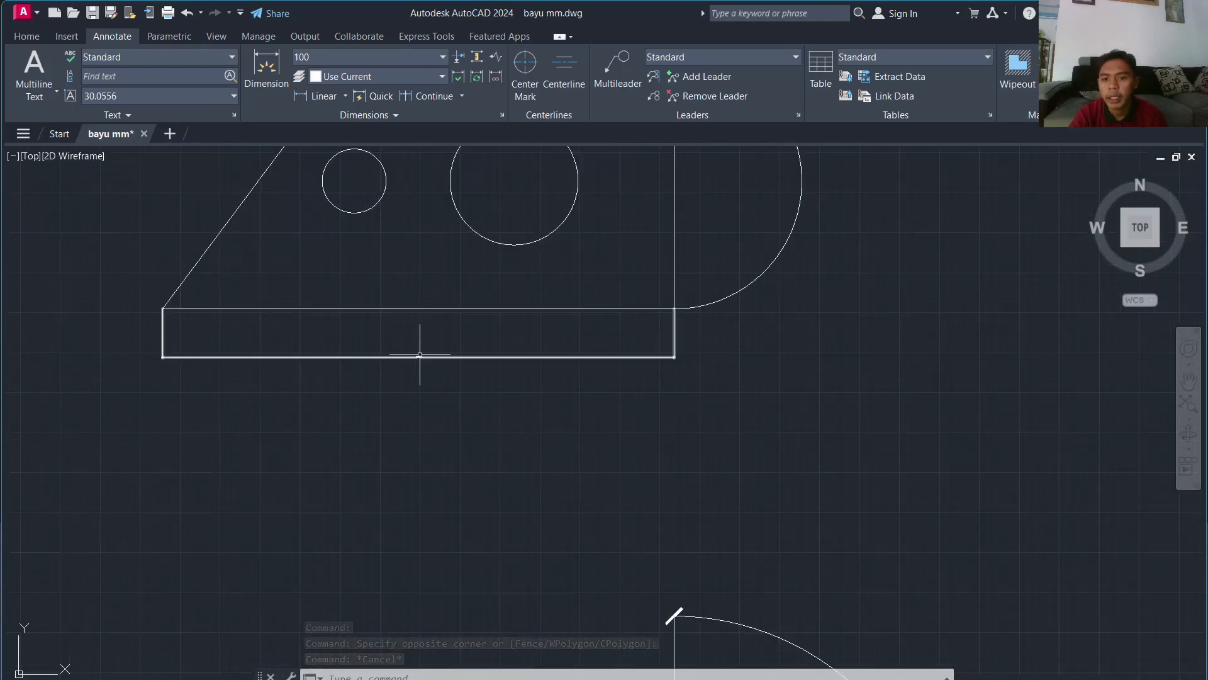
click(418, 357)
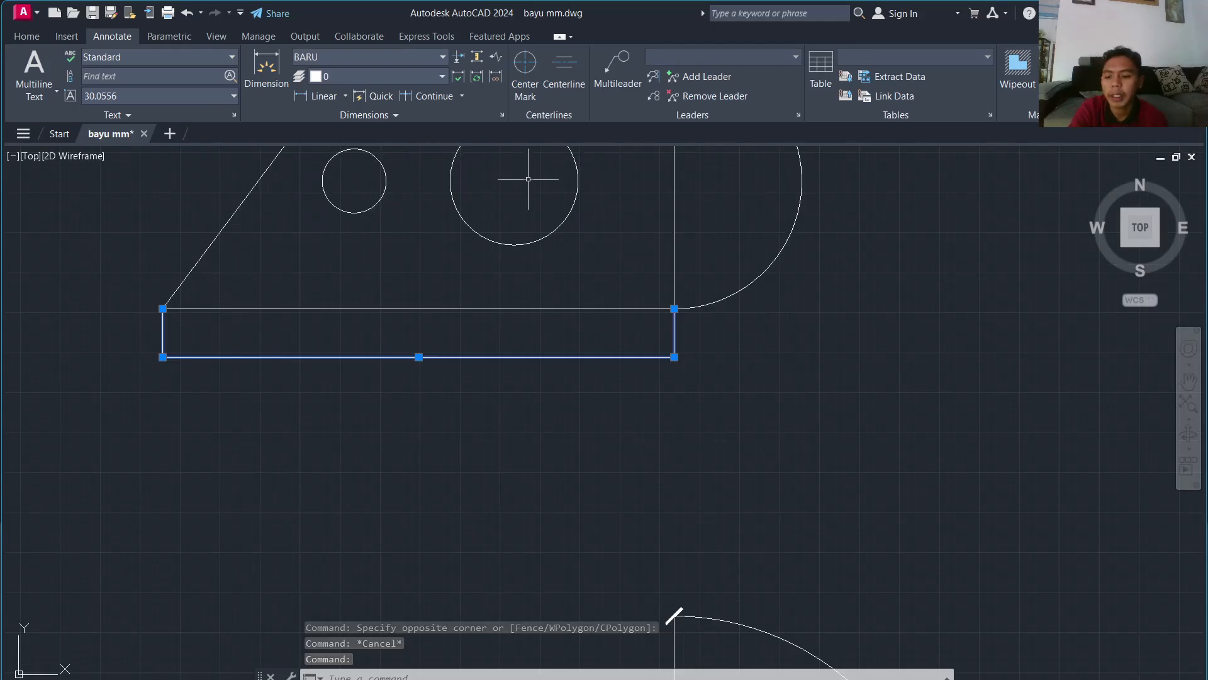
key(Escape)
Step: Edit the BARU style to use arrow size 15 and text height 15
text(D)
key(Return)
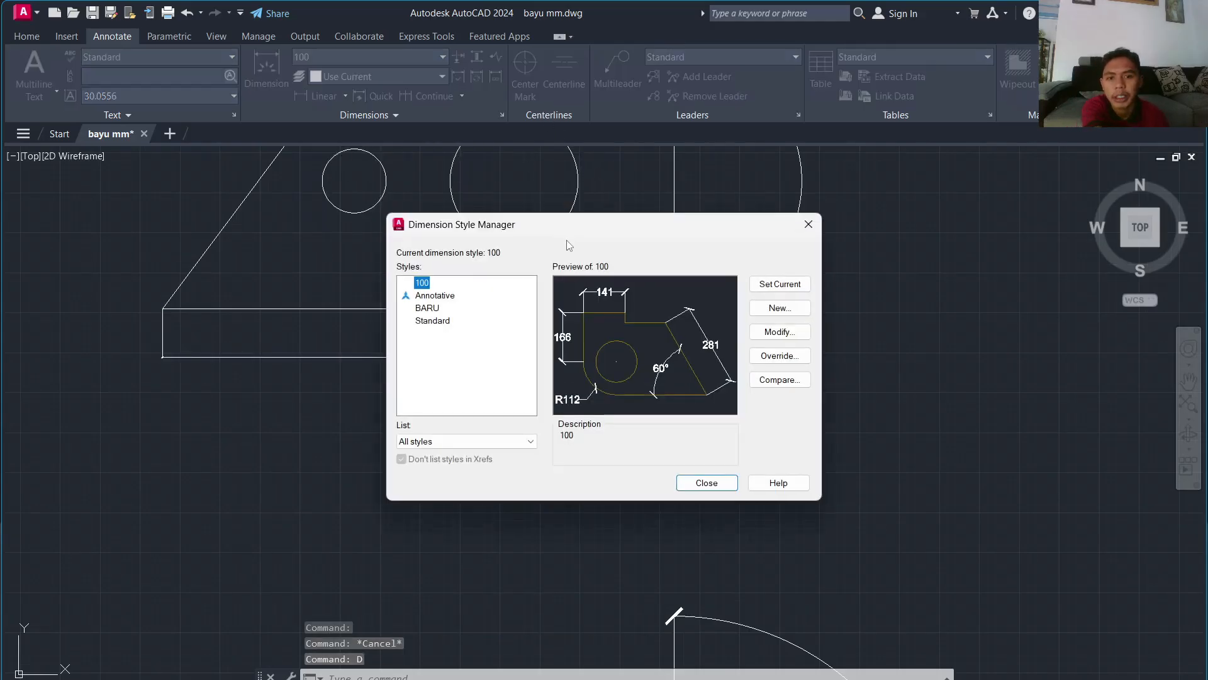
click(435, 295)
click(436, 310)
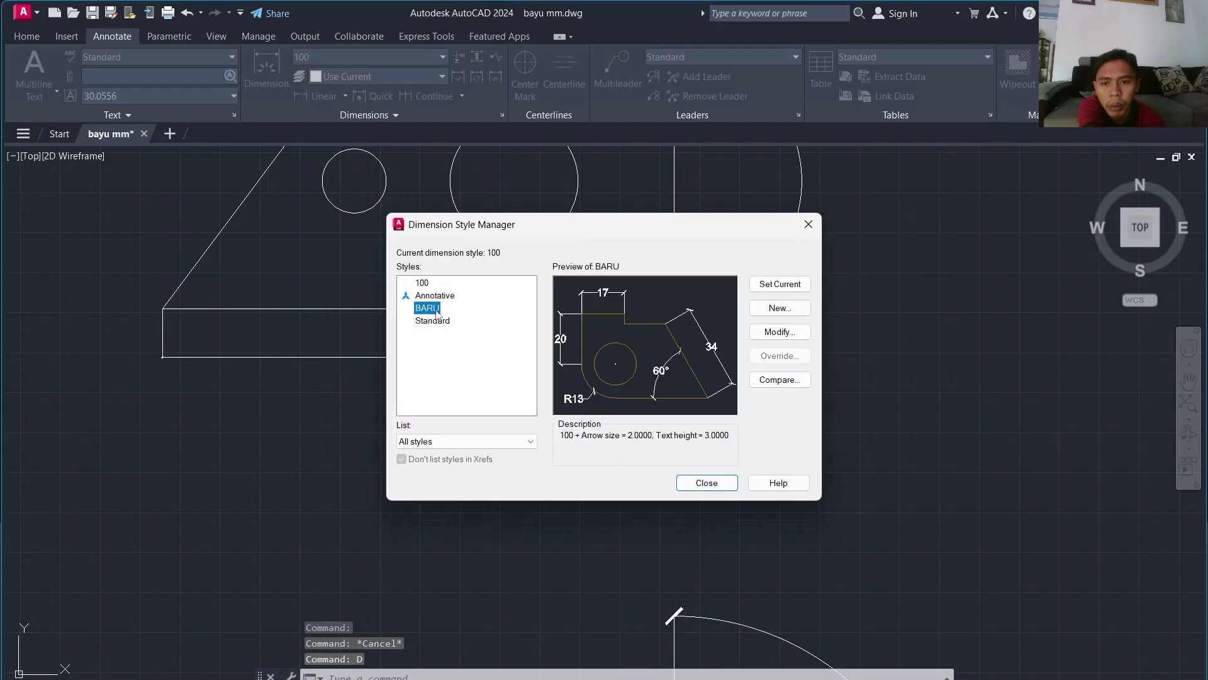
click(780, 331)
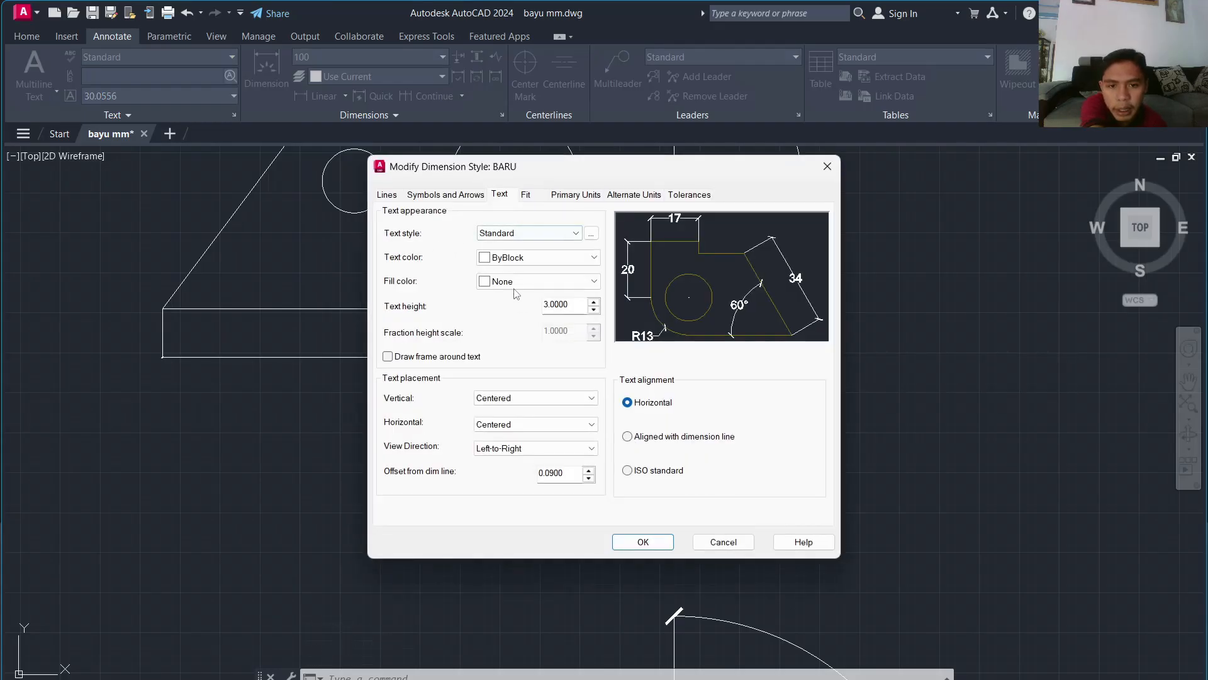
click(460, 195)
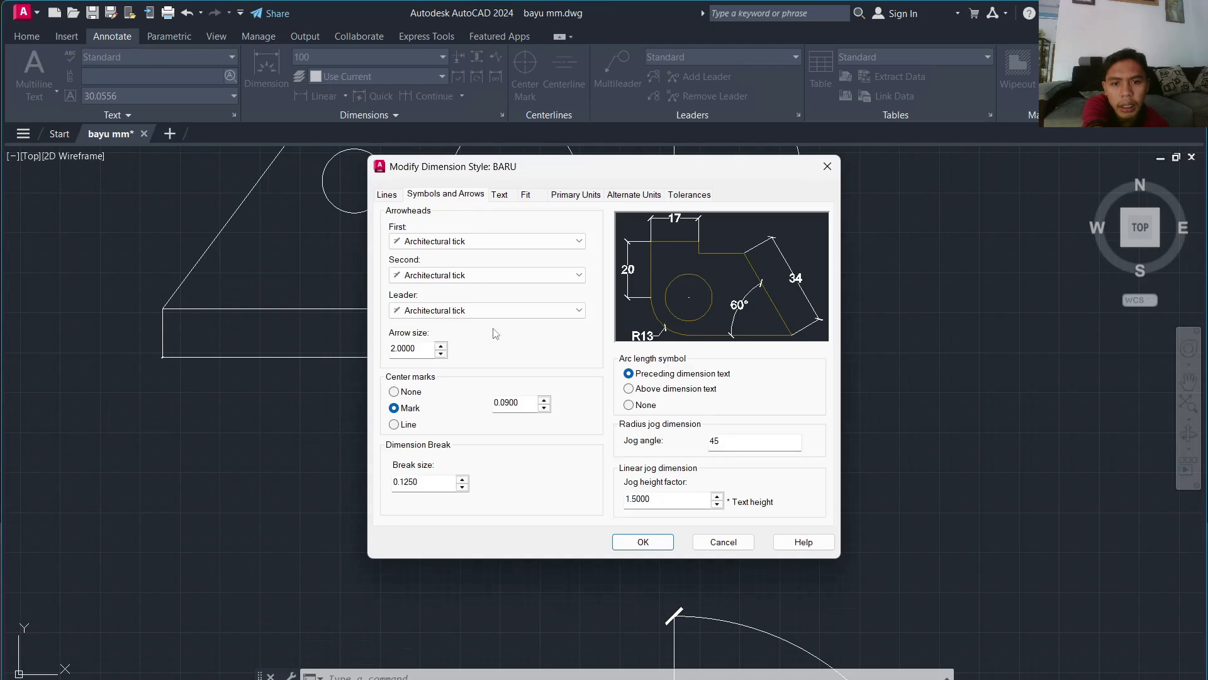
click(398, 348)
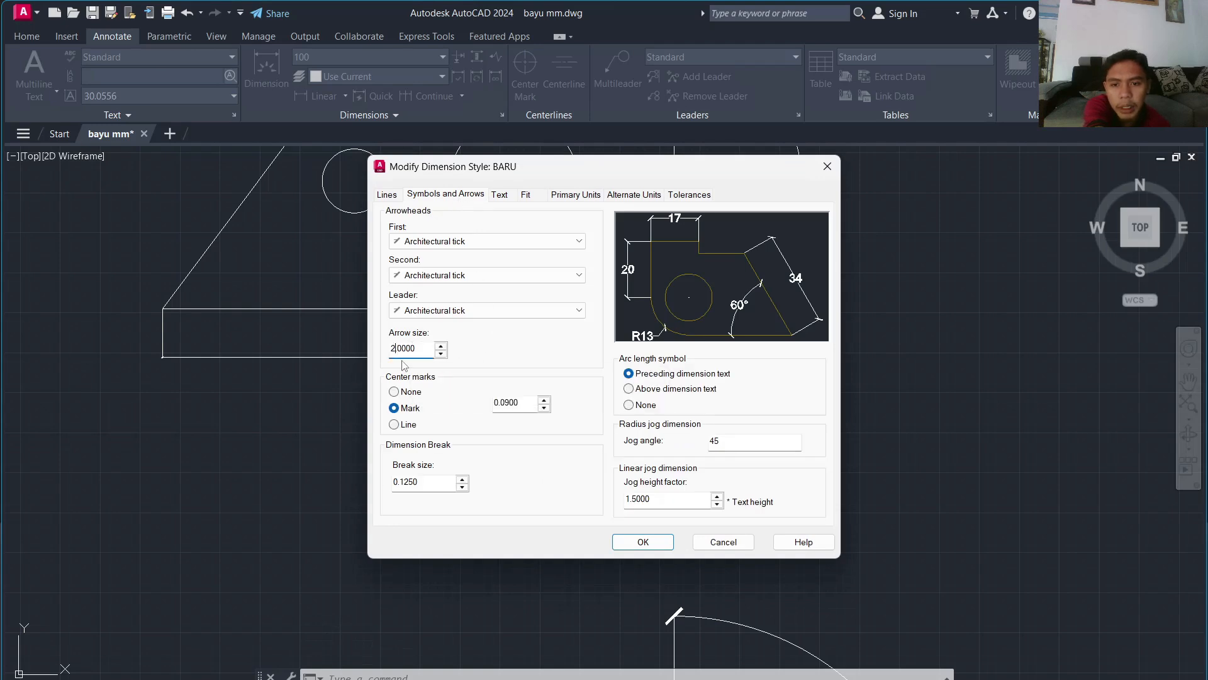
key(BackSpace)
key(BackSpace)
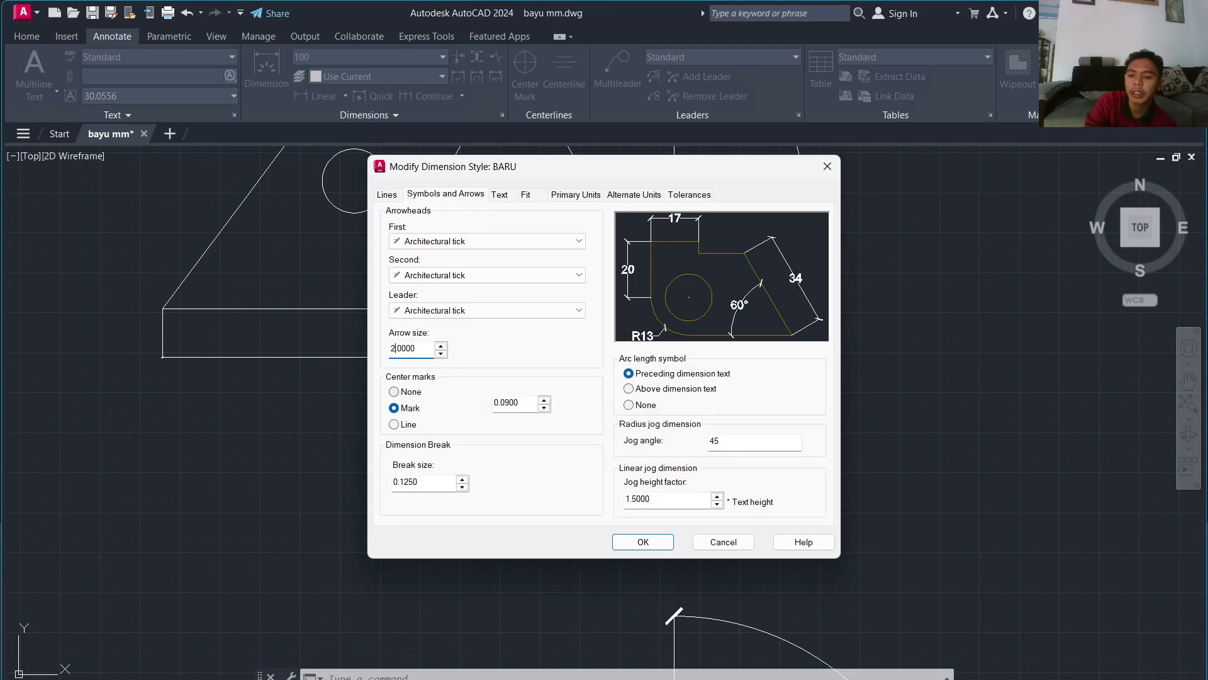
click(500, 195)
click(469, 196)
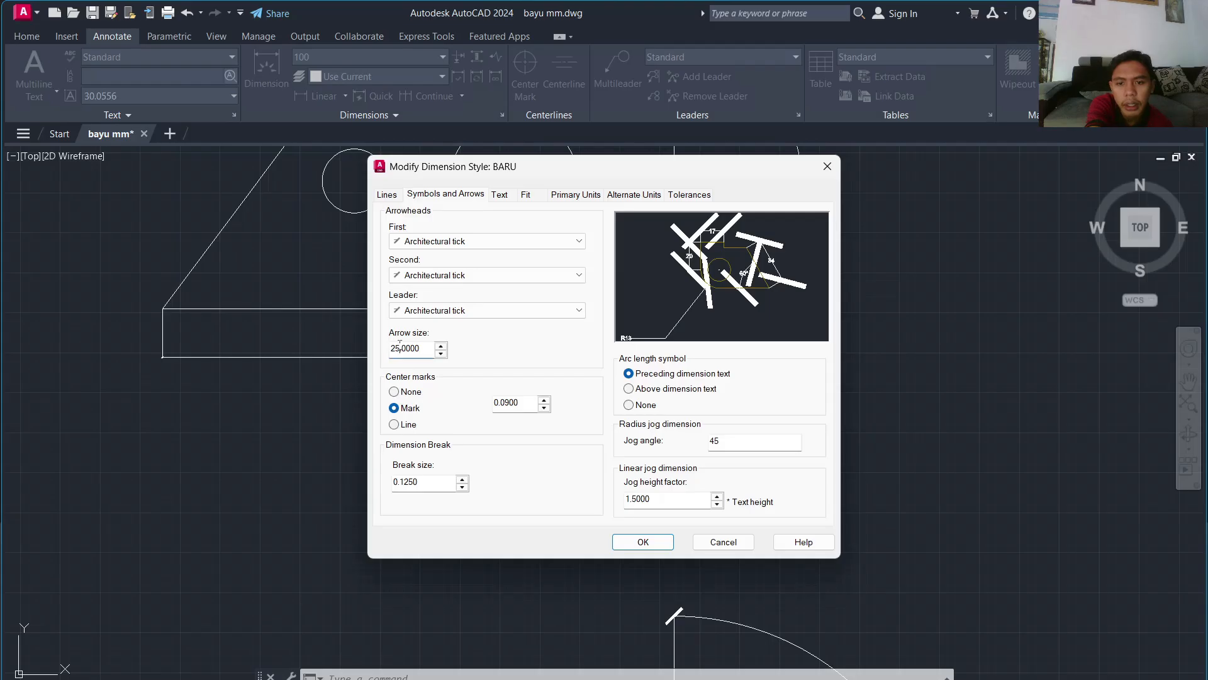
text(1)
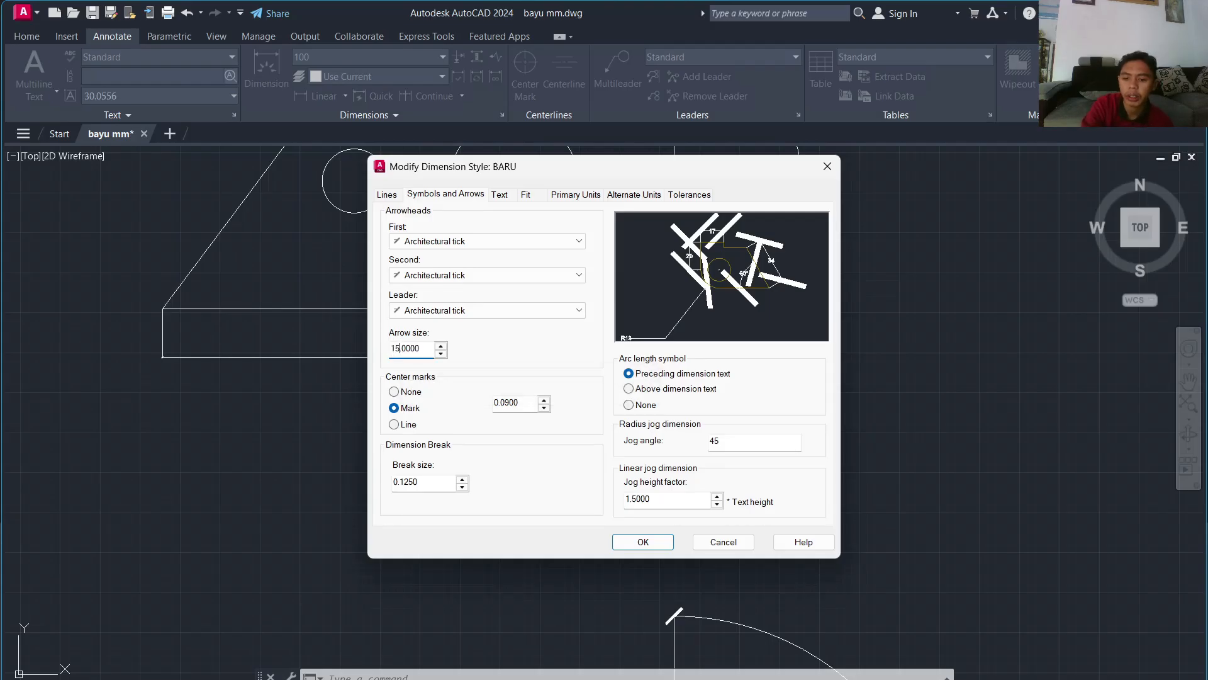
click(501, 195)
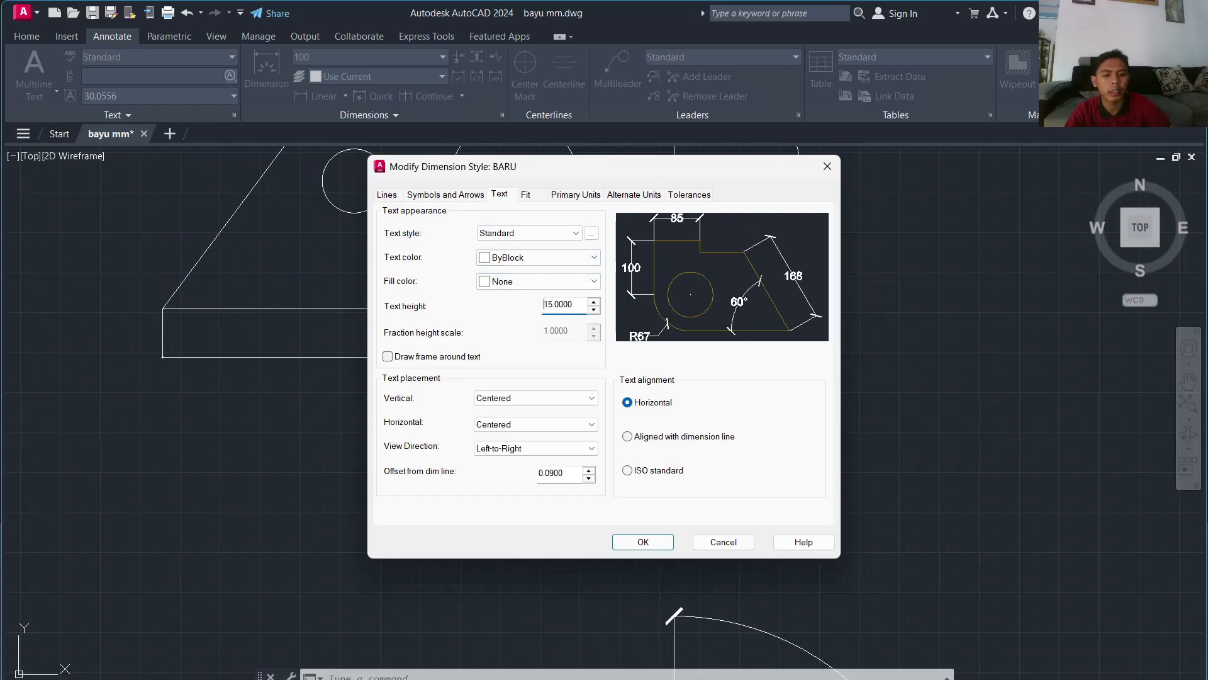
click(653, 540)
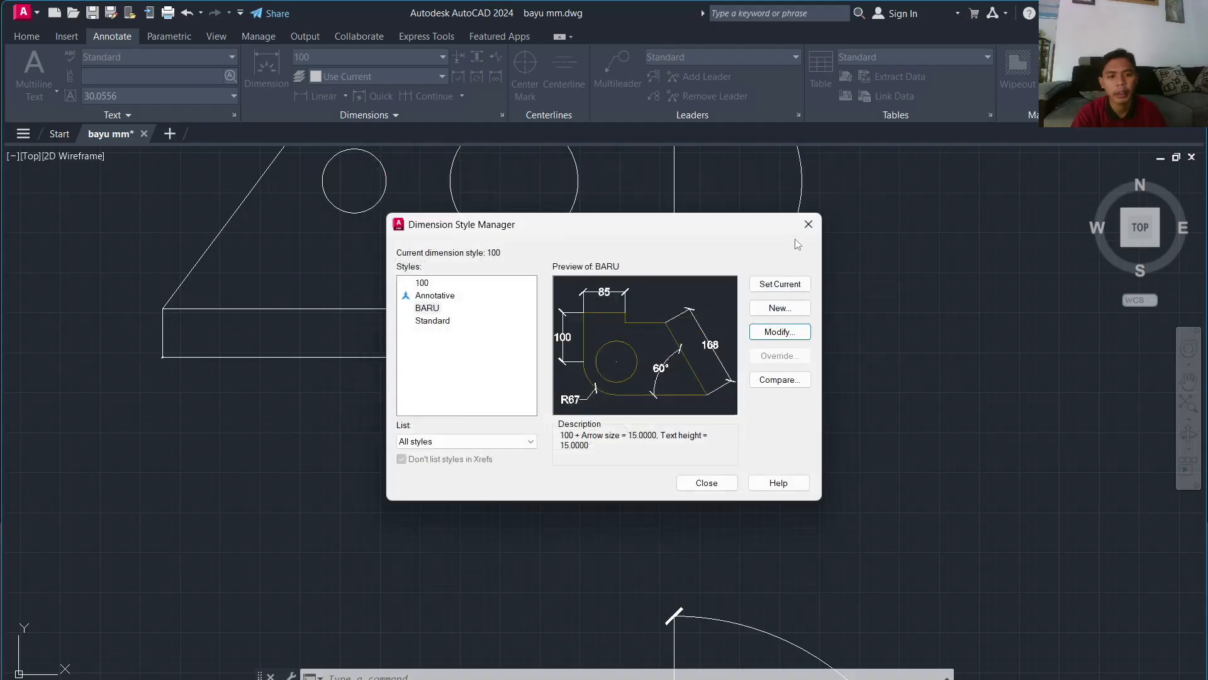
Step: Make BARU the current dimension style and close the manager
click(427, 308)
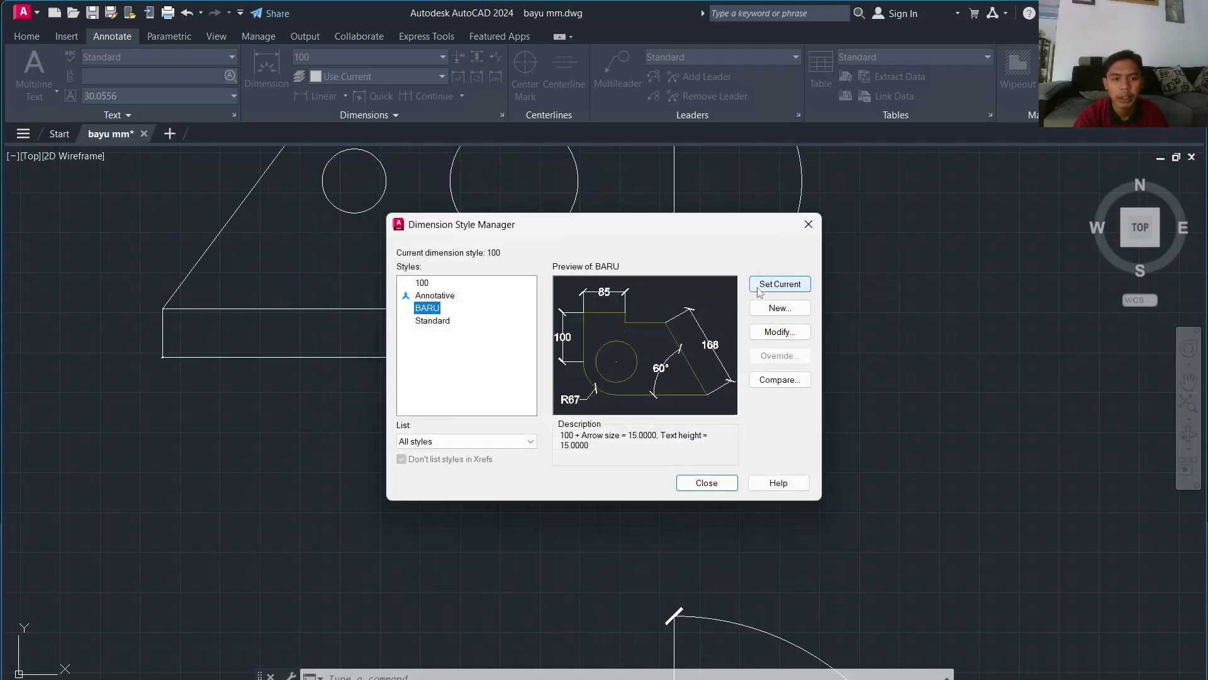
click(780, 285)
click(706, 483)
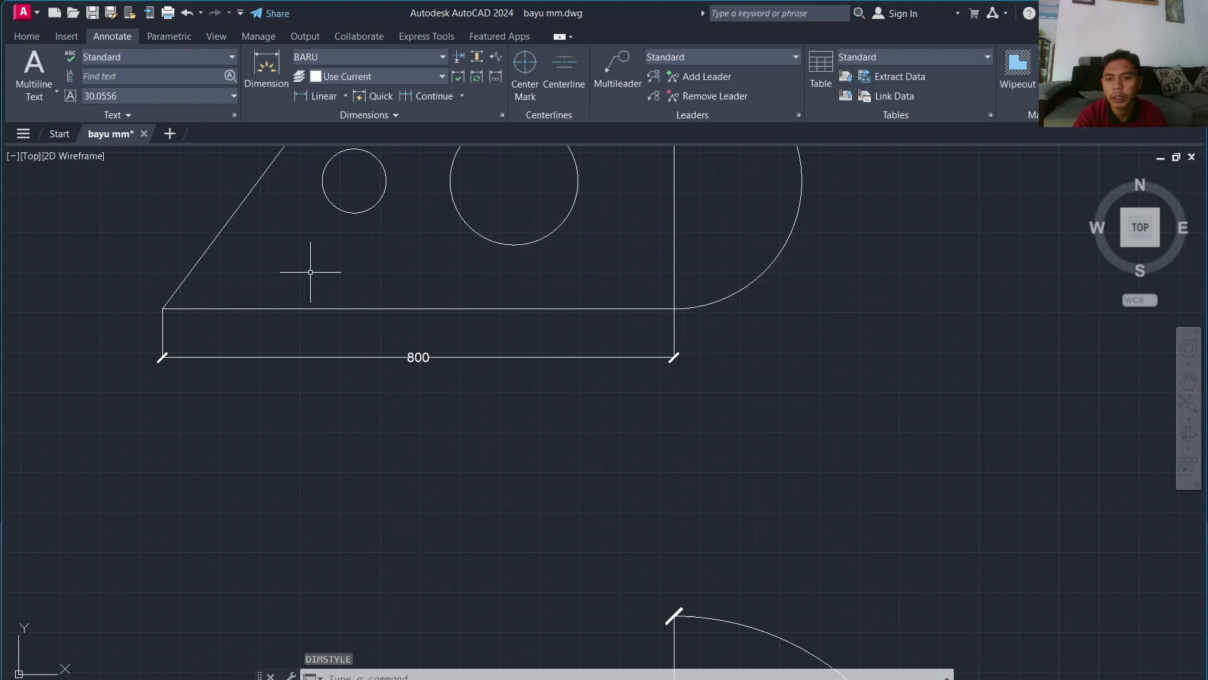
Step: Add a linear 400 dimension on the plate's straight right side, placed beyond the arc
scroll(473, 406, down, 4)
scroll(472, 415, up, 4)
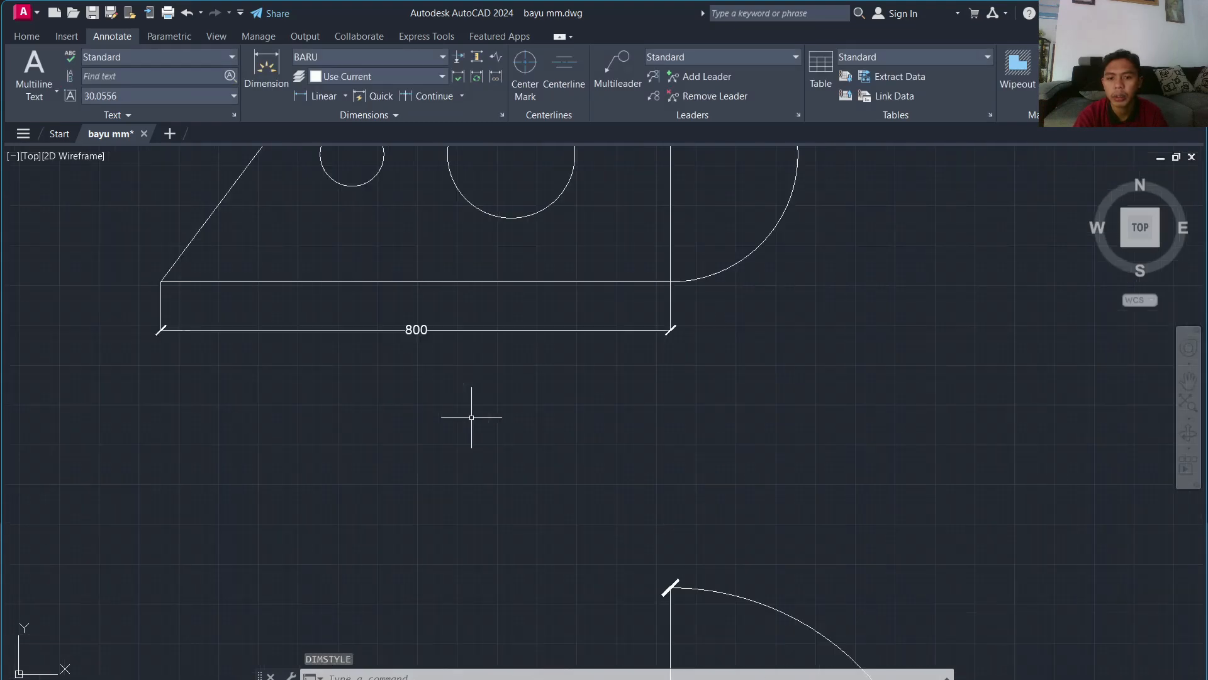
scroll(471, 414, down, 2)
scroll(470, 418, up, 2)
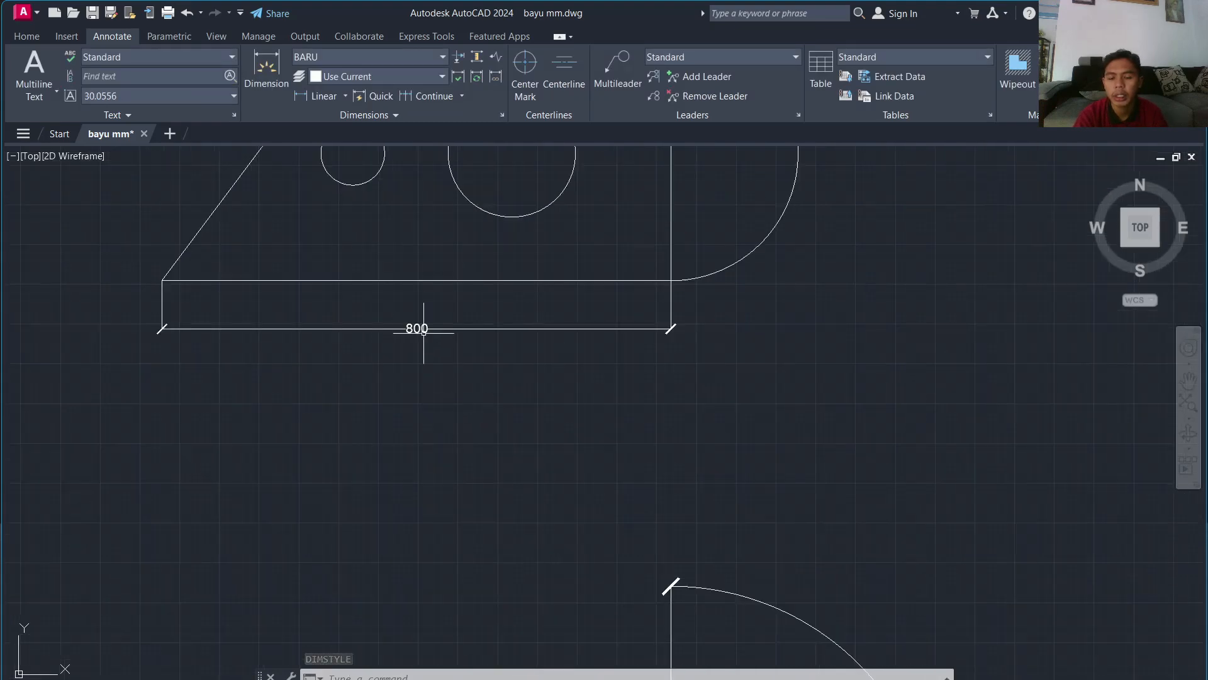
scroll(446, 428, down, 2)
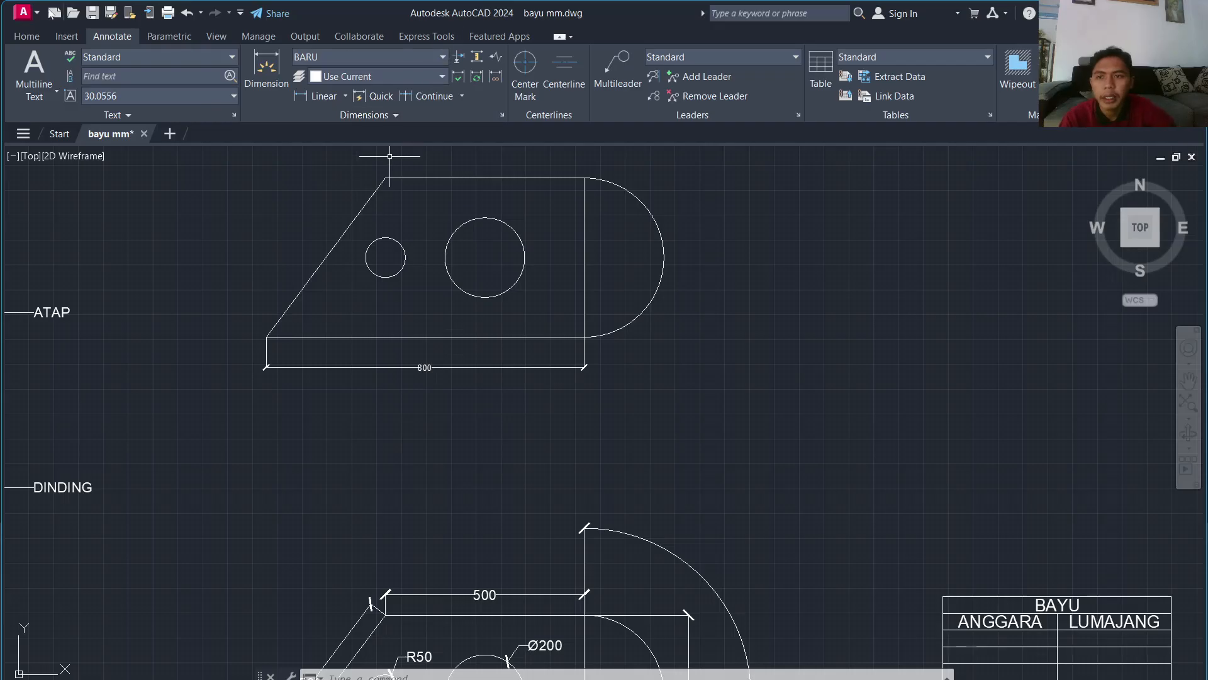
click(31, 40)
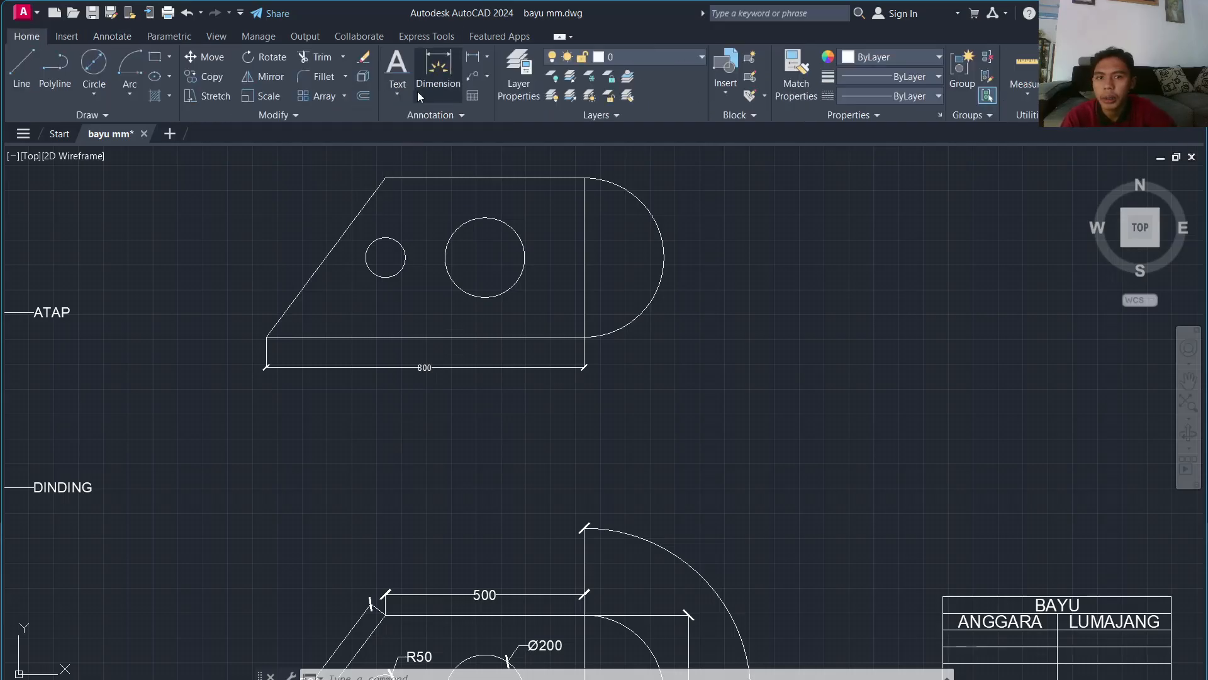
click(488, 58)
click(507, 82)
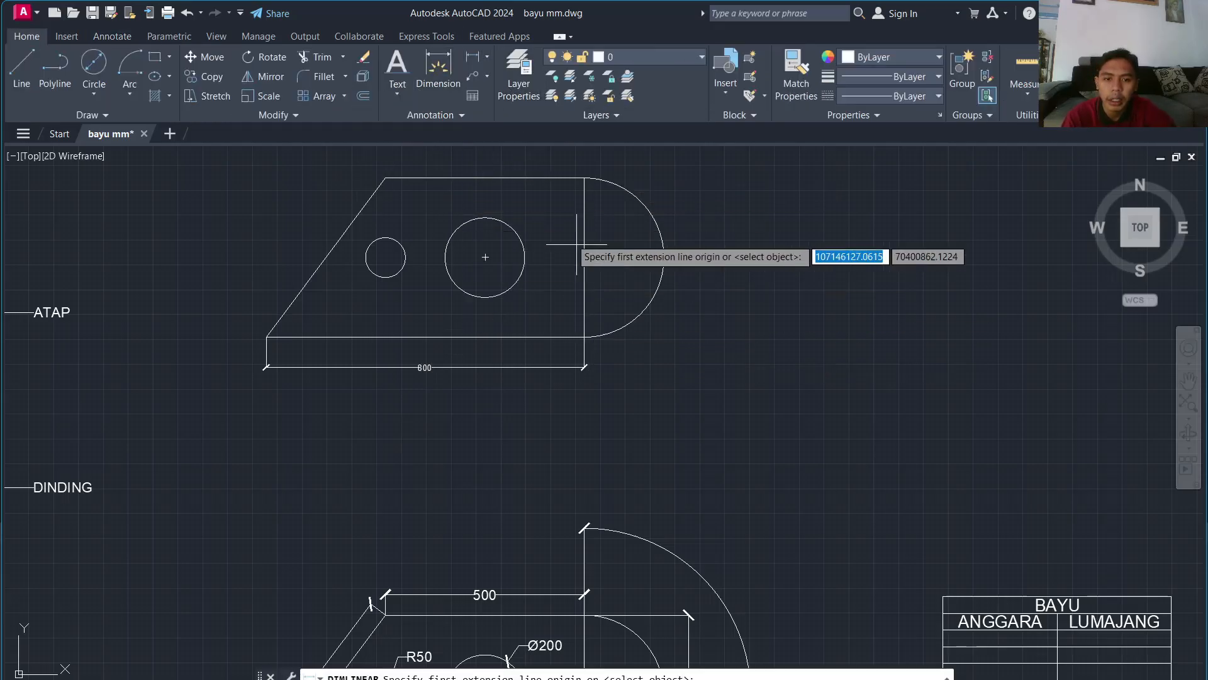
middle_drag(534, 233, 409, 286)
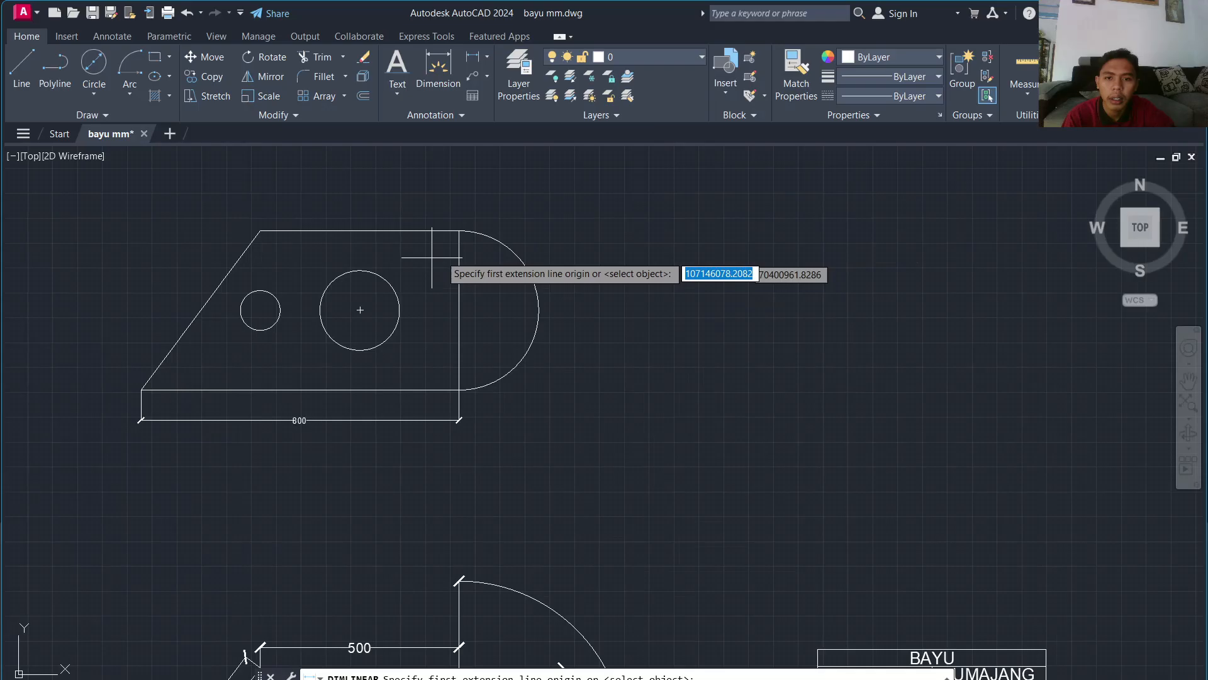
click(458, 387)
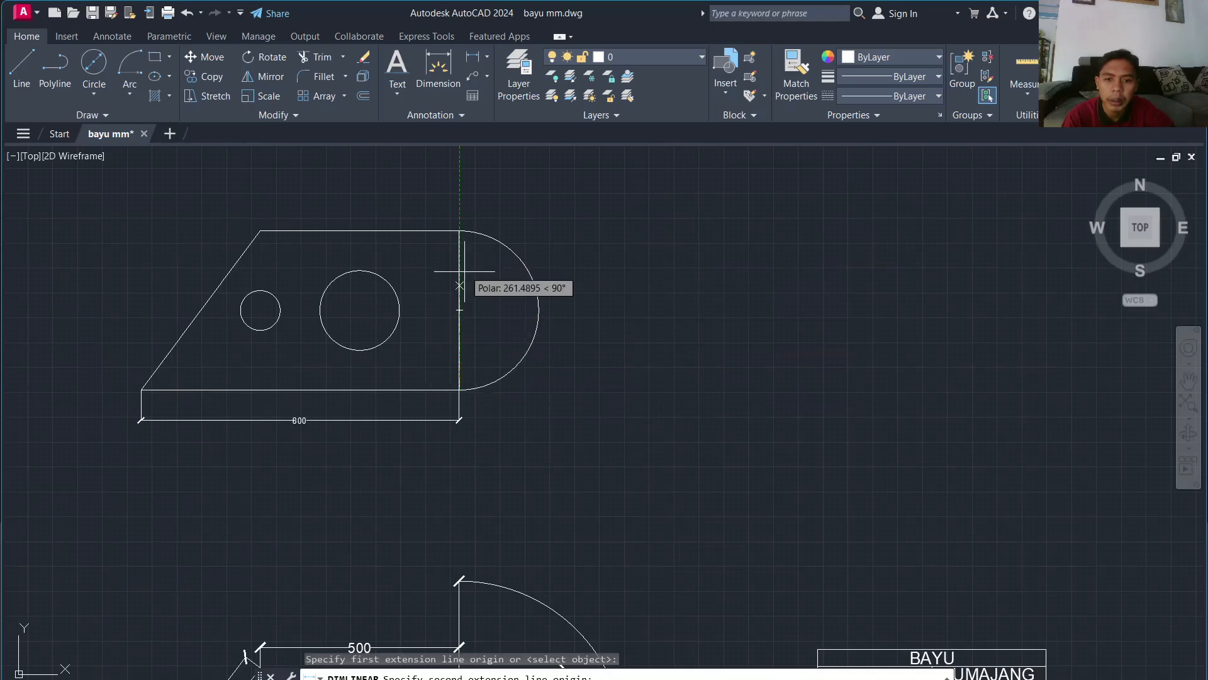
click(460, 310)
click(551, 255)
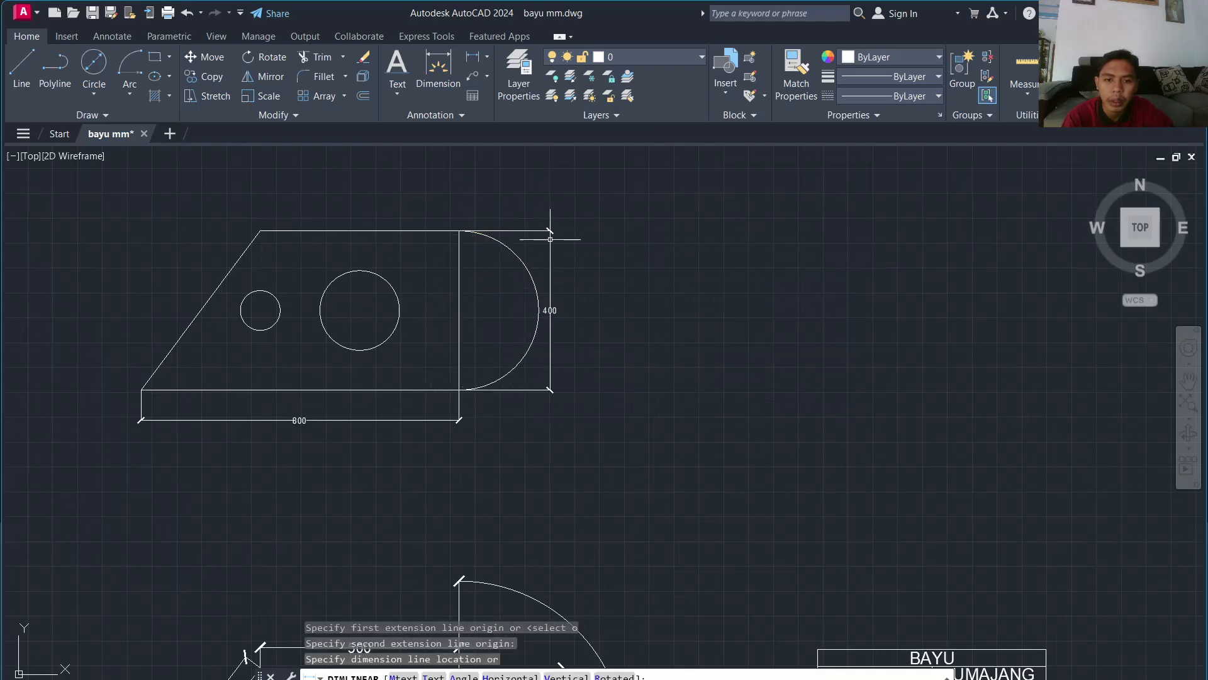
Step: Dimension the top edge as 500 with a linear dimension placed above it
key(Return)
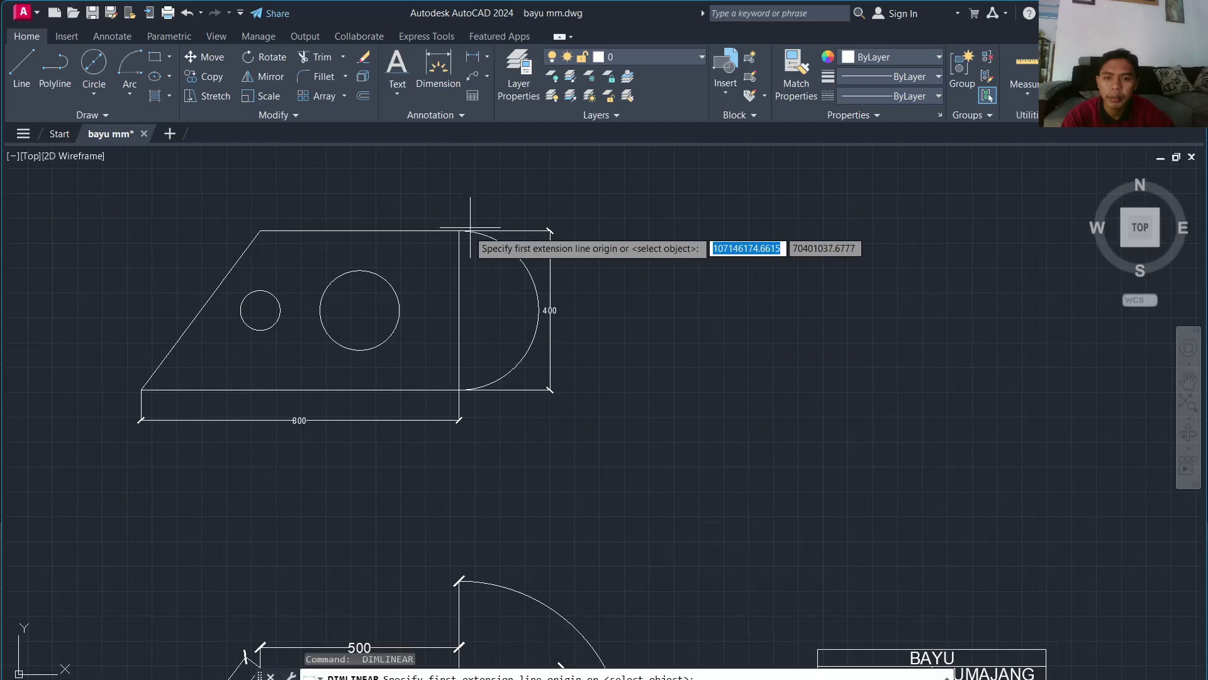
click(460, 232)
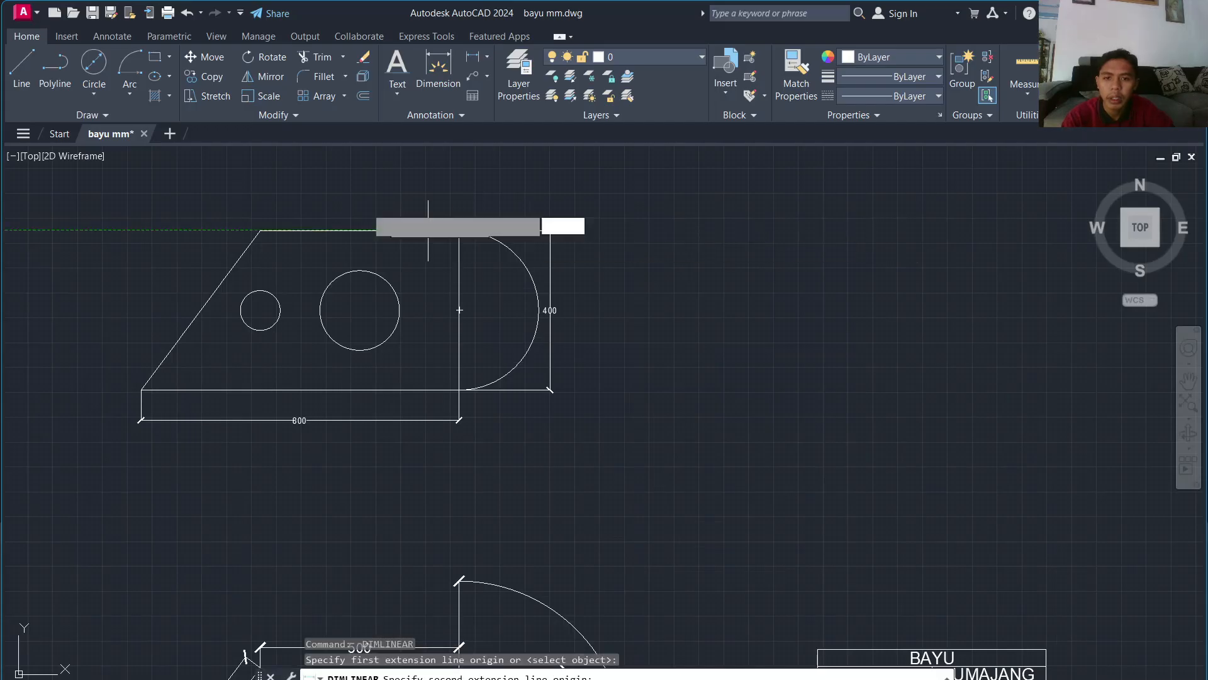
click(260, 230)
click(261, 203)
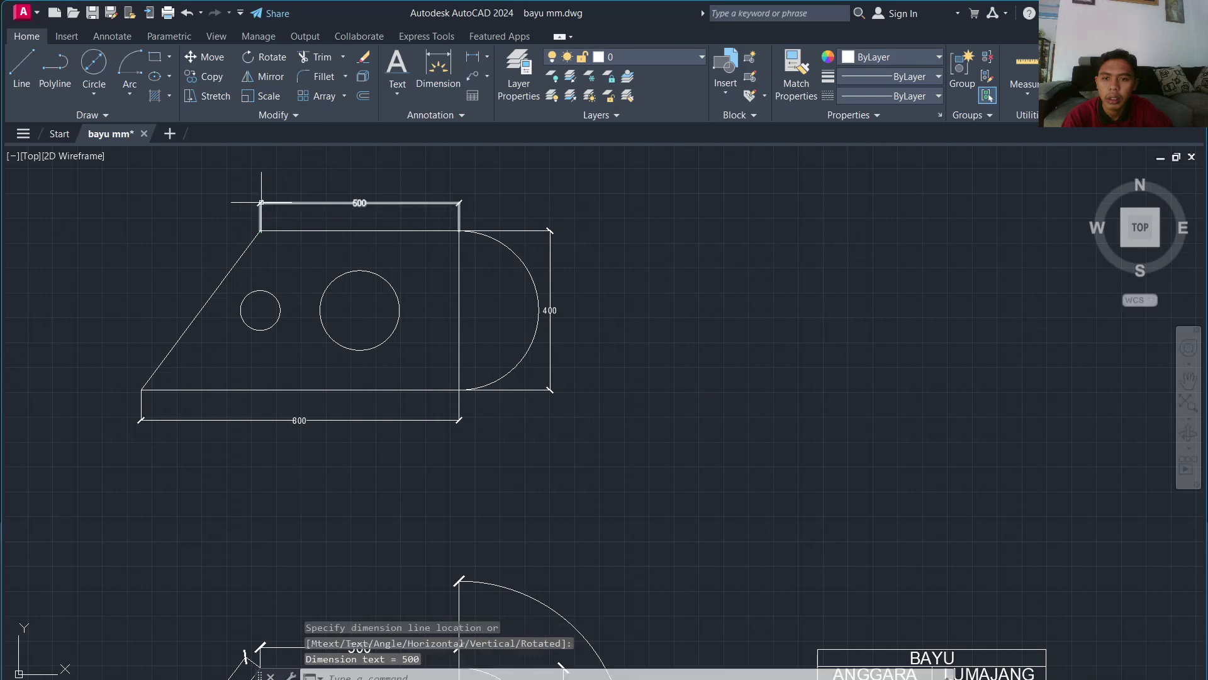
Step: Place an aligned 500 dimension along the slanted left edge, on its left side
key(Return)
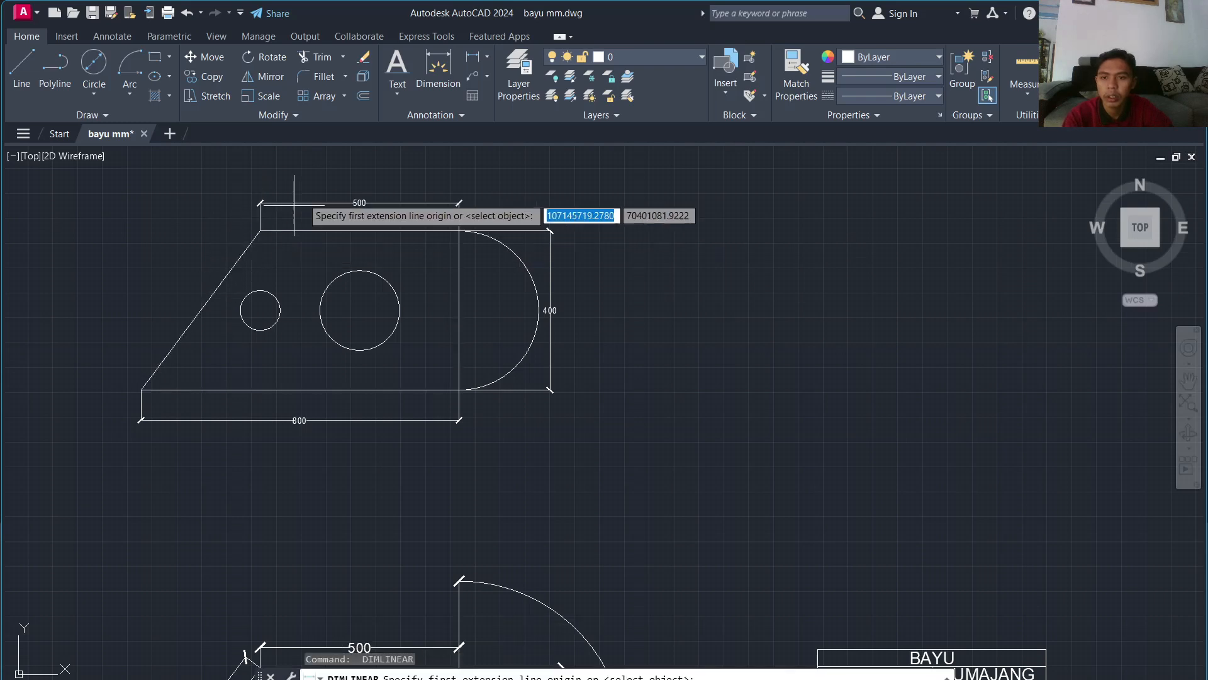
click(486, 58)
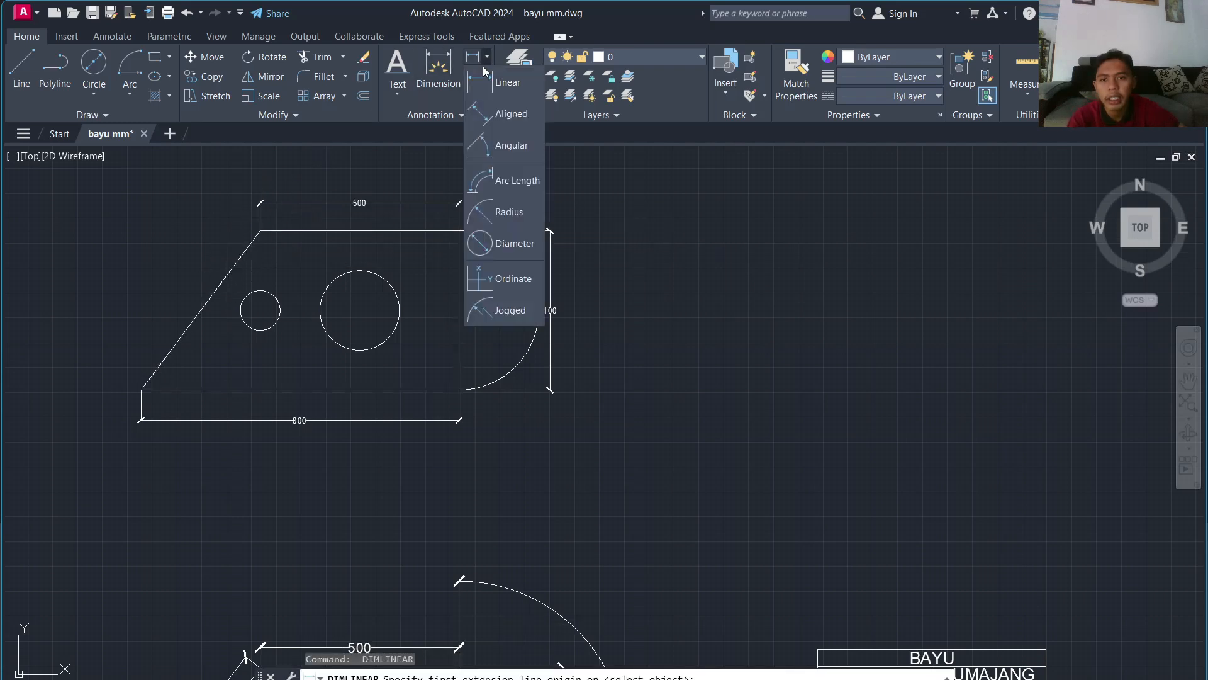
click(497, 118)
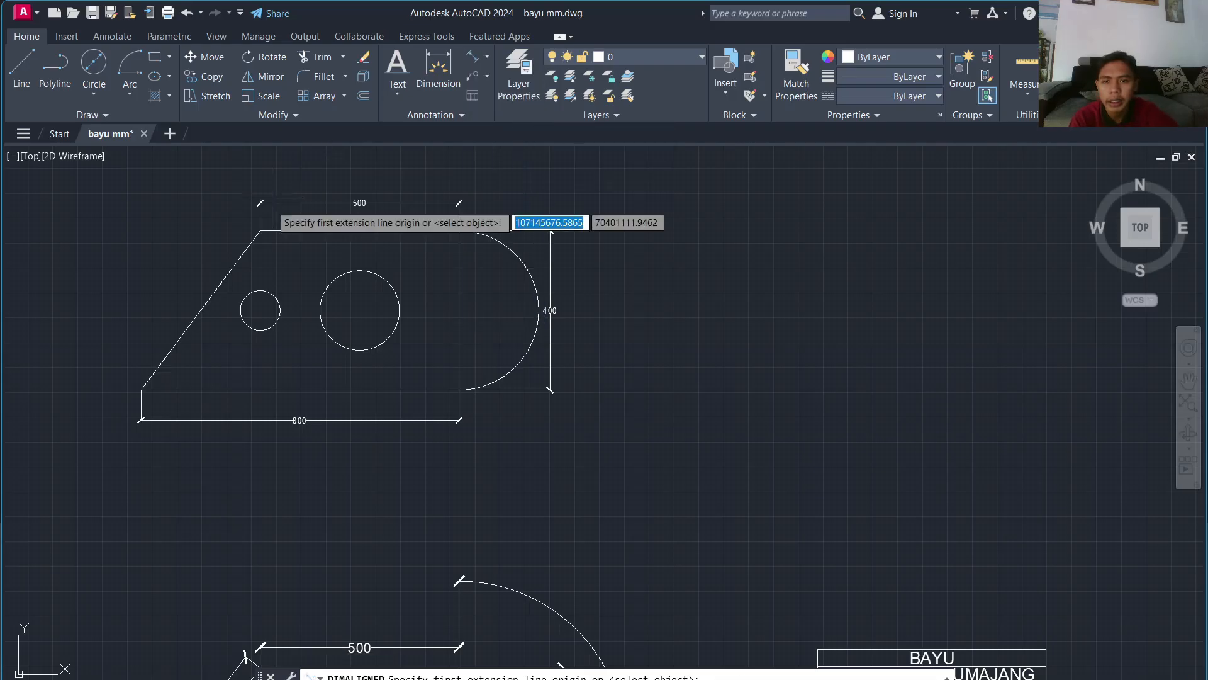
click(260, 231)
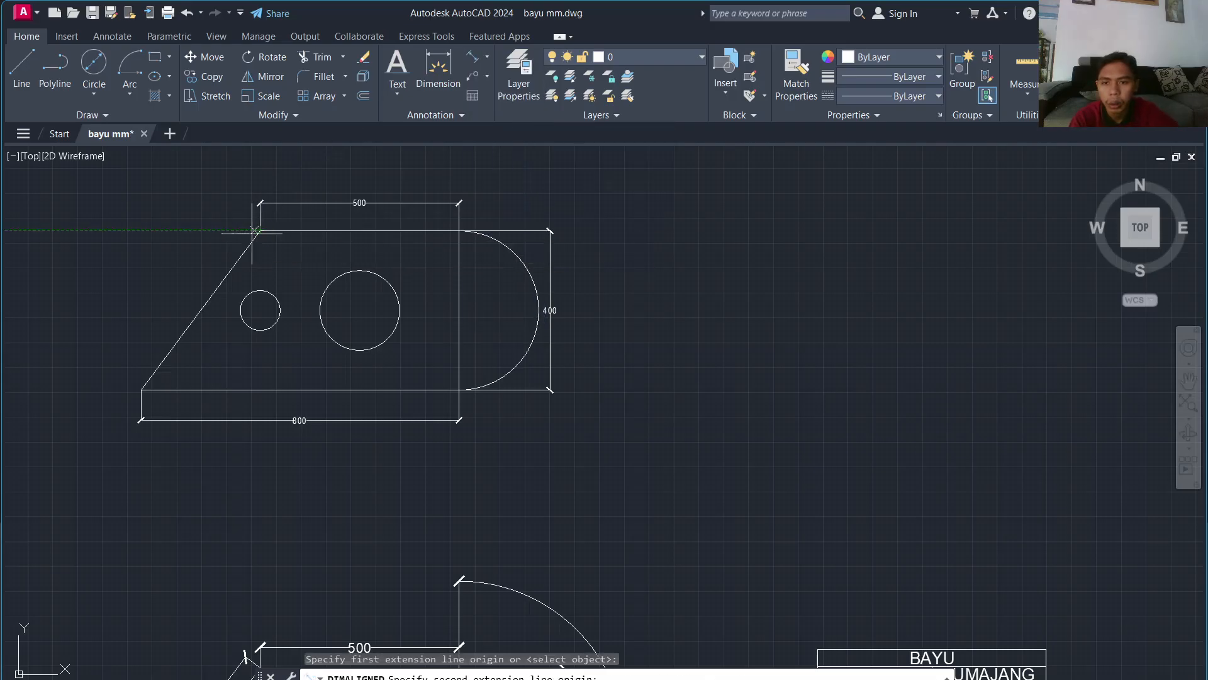
click(140, 389)
click(118, 370)
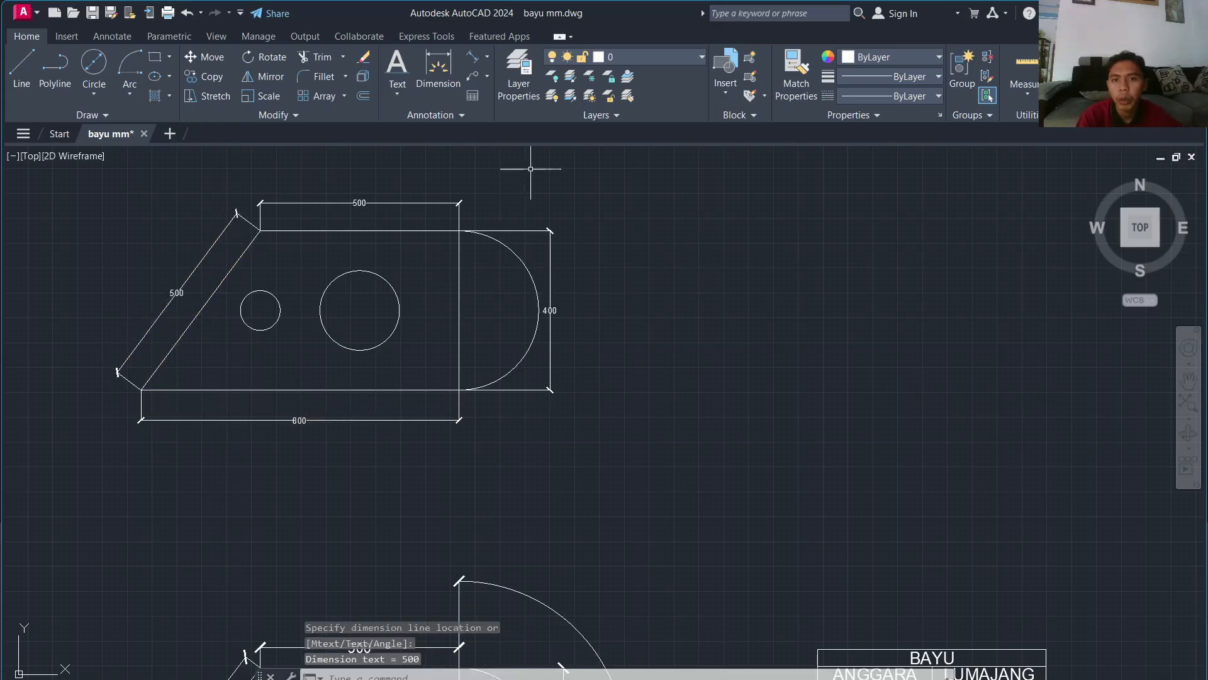
click(487, 57)
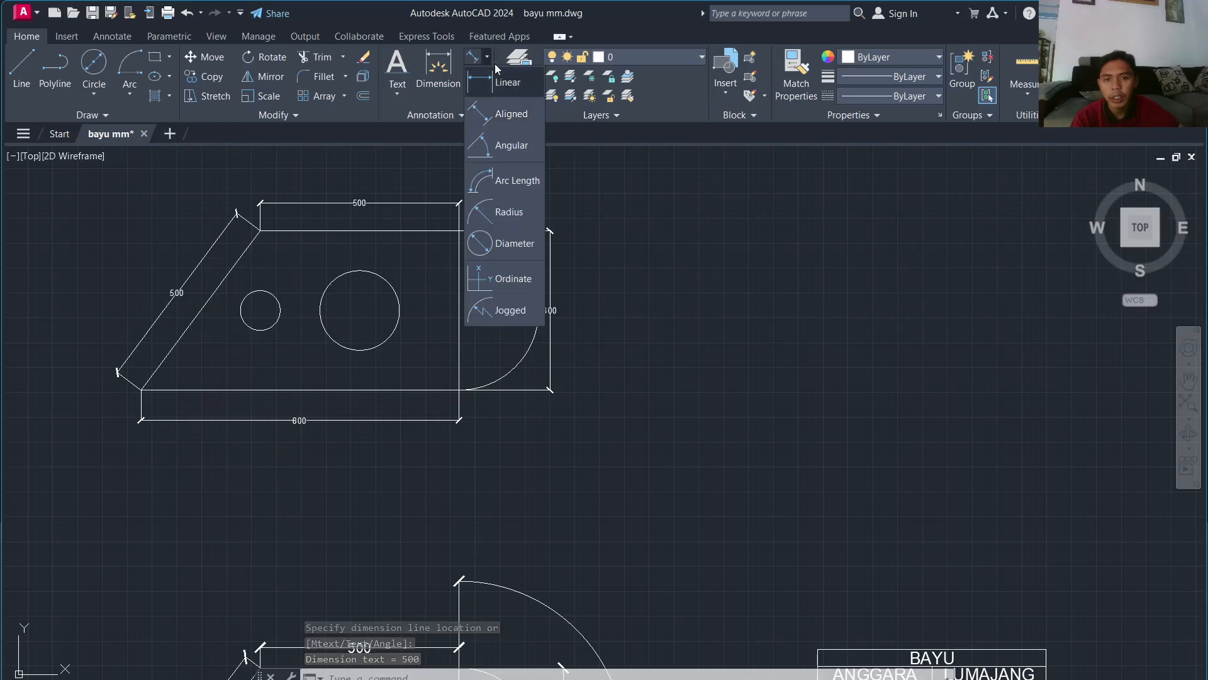
Step: Add a 628 arc-length dimension outside the plate's rounded end arc
click(532, 183)
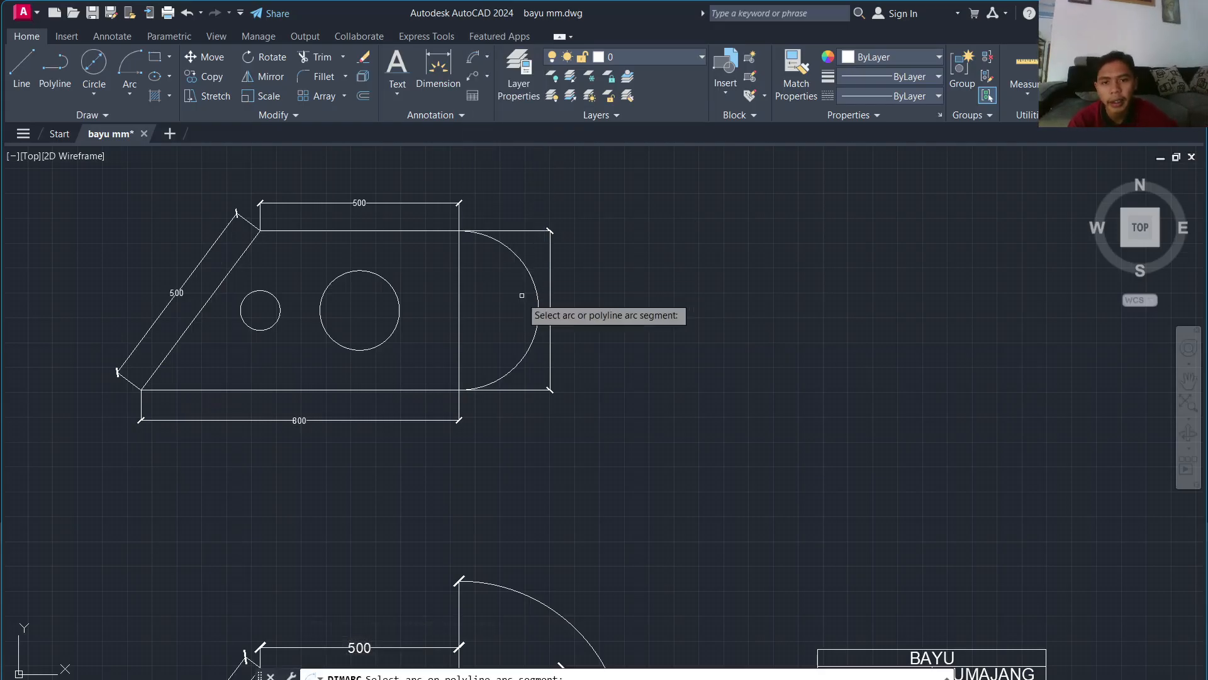
click(522, 372)
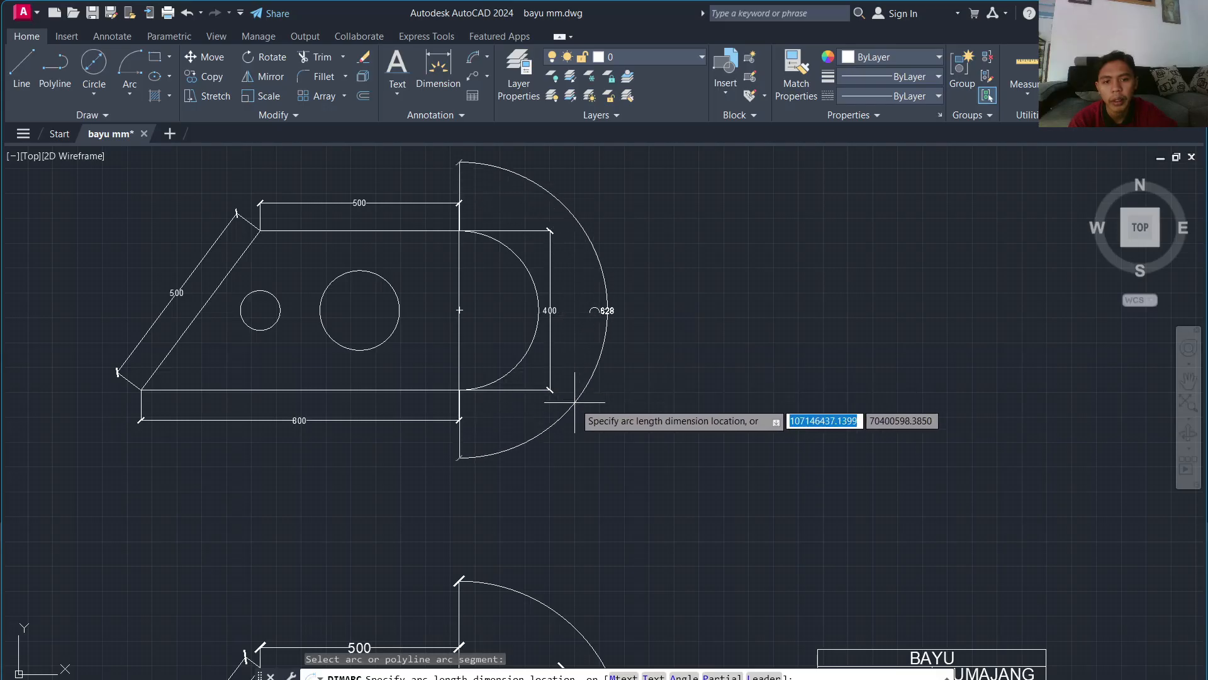
click(575, 401)
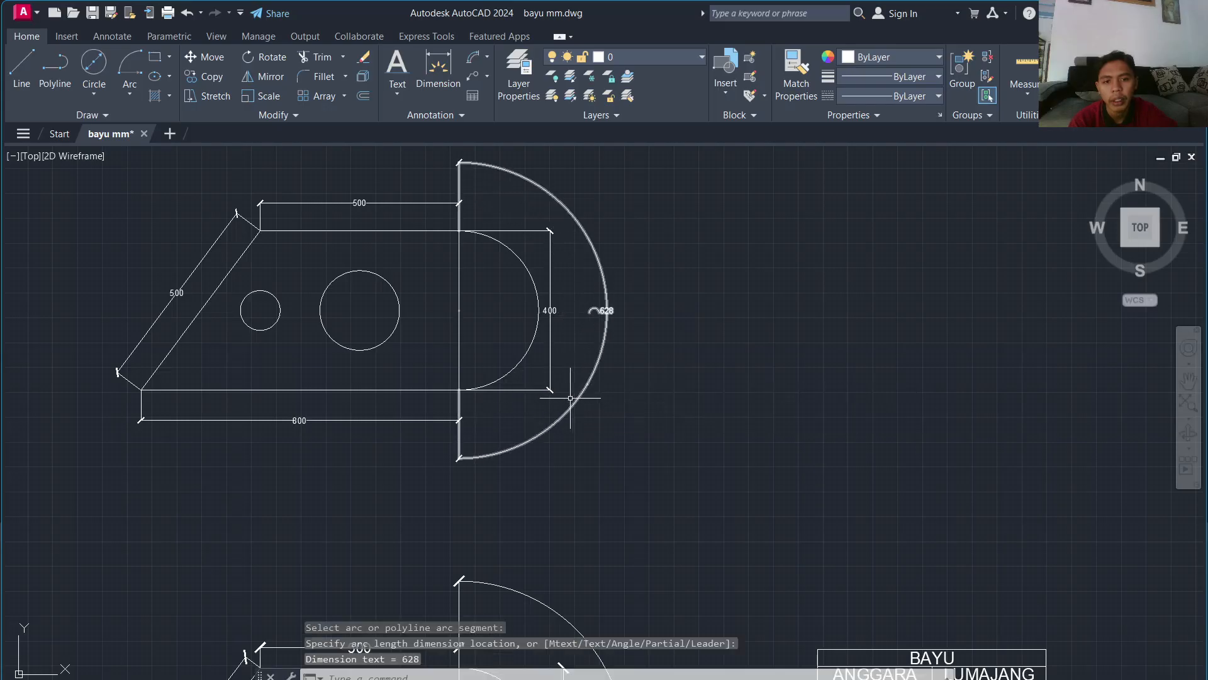
Step: Dimension the small circle as R50, discarding an unwanted R100 on the large hole
click(487, 57)
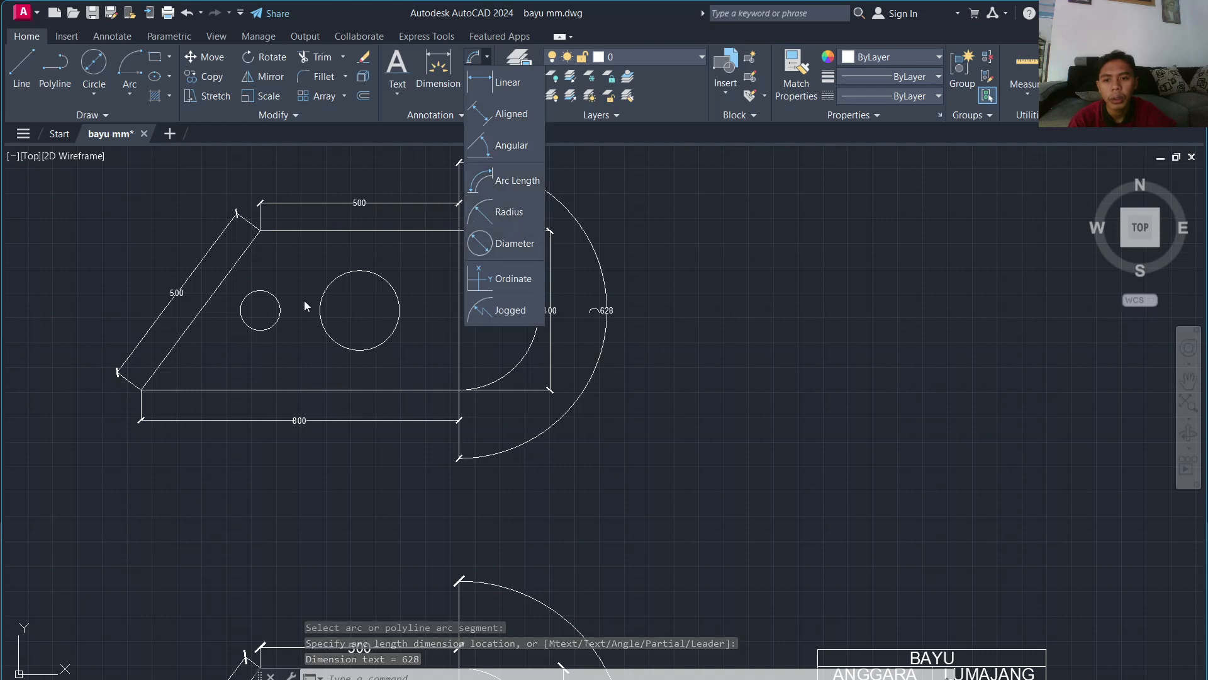
click(510, 211)
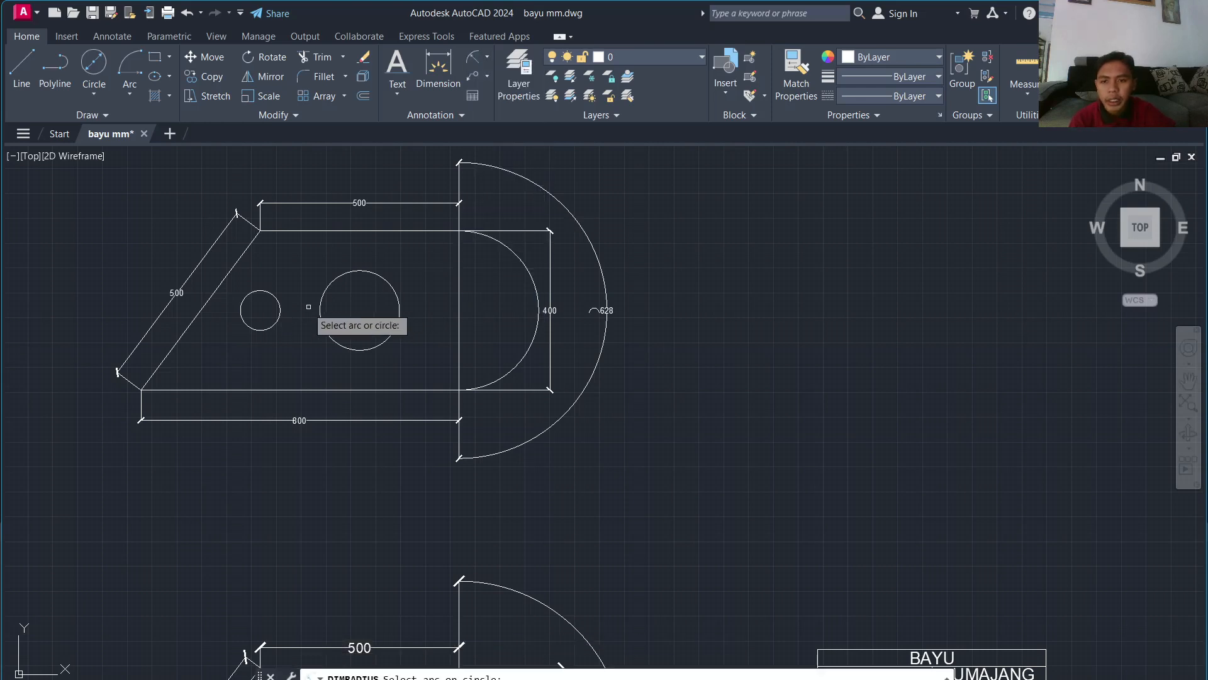
click(365, 271)
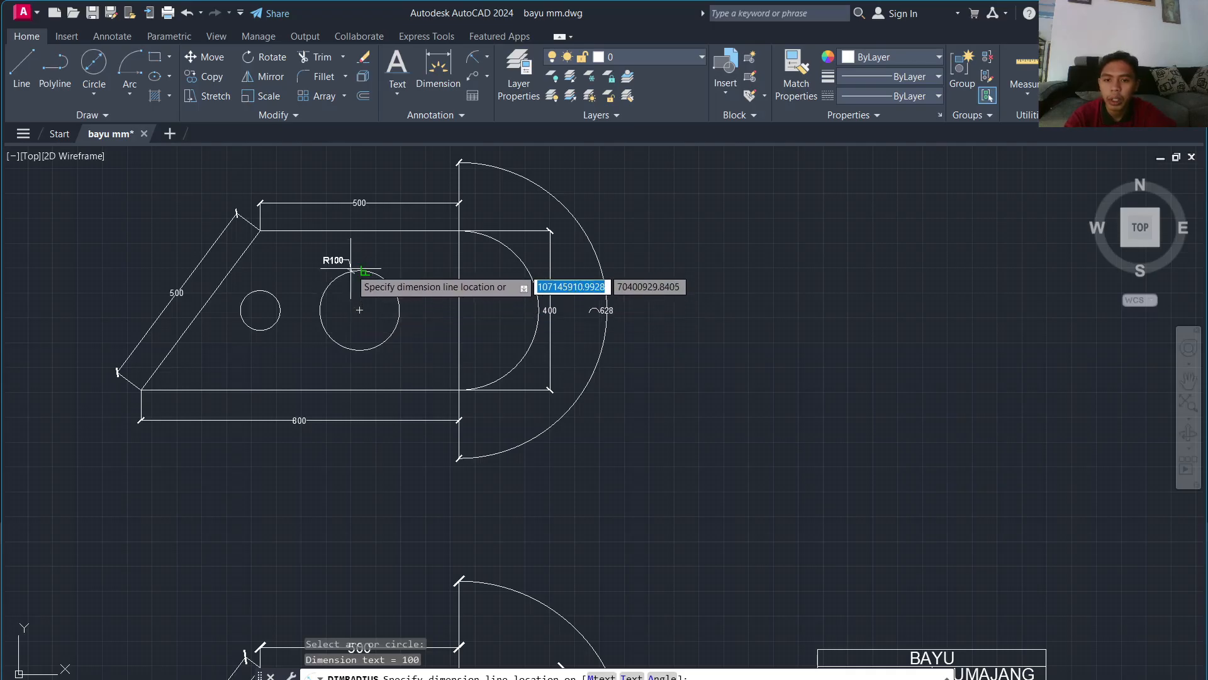
scroll(352, 248, up, 4)
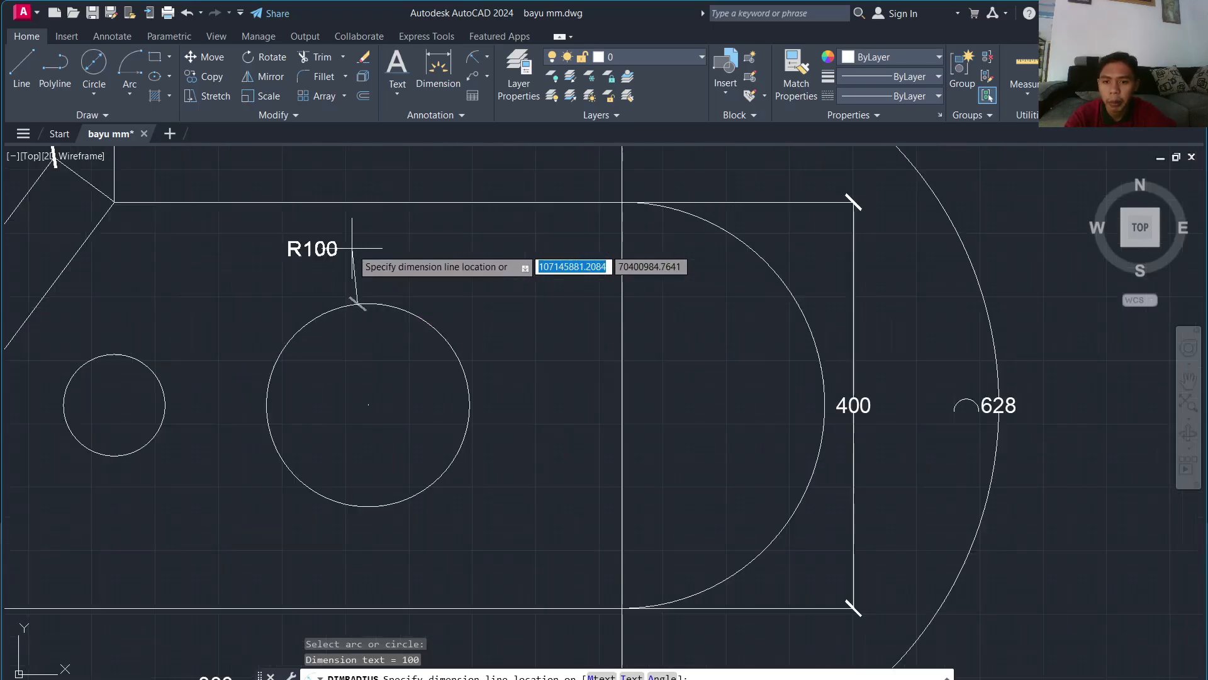
scroll(352, 248, down, 3)
scroll(323, 251, up, 3)
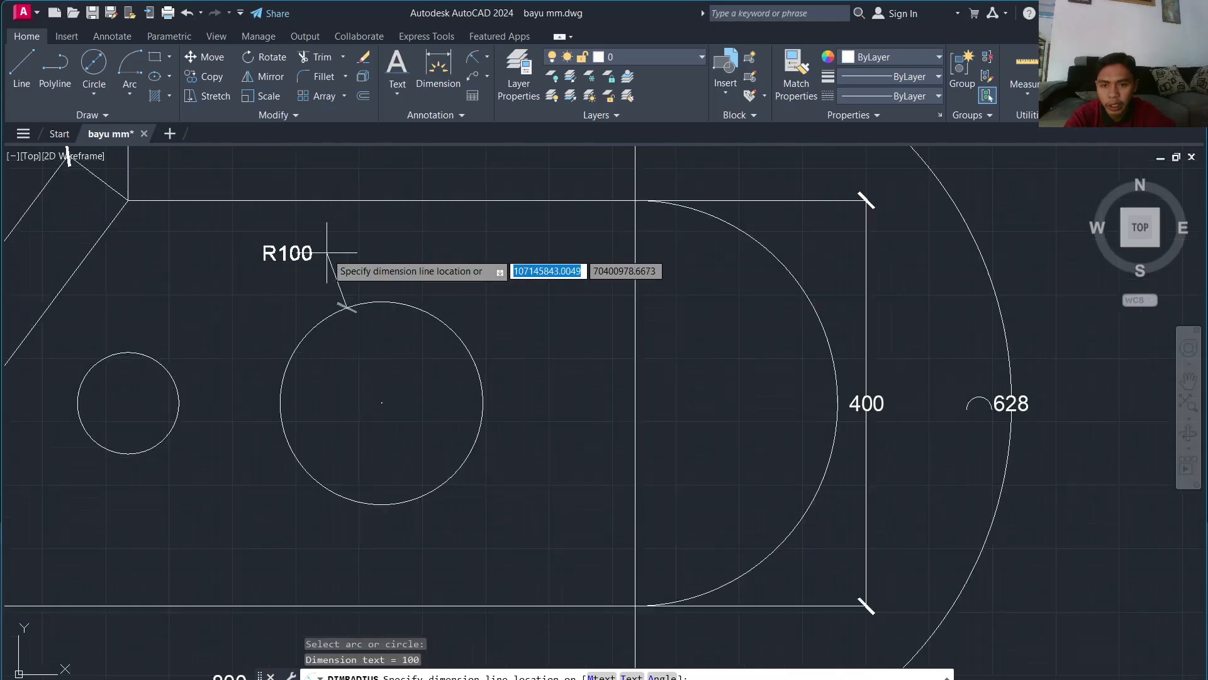
key(Escape)
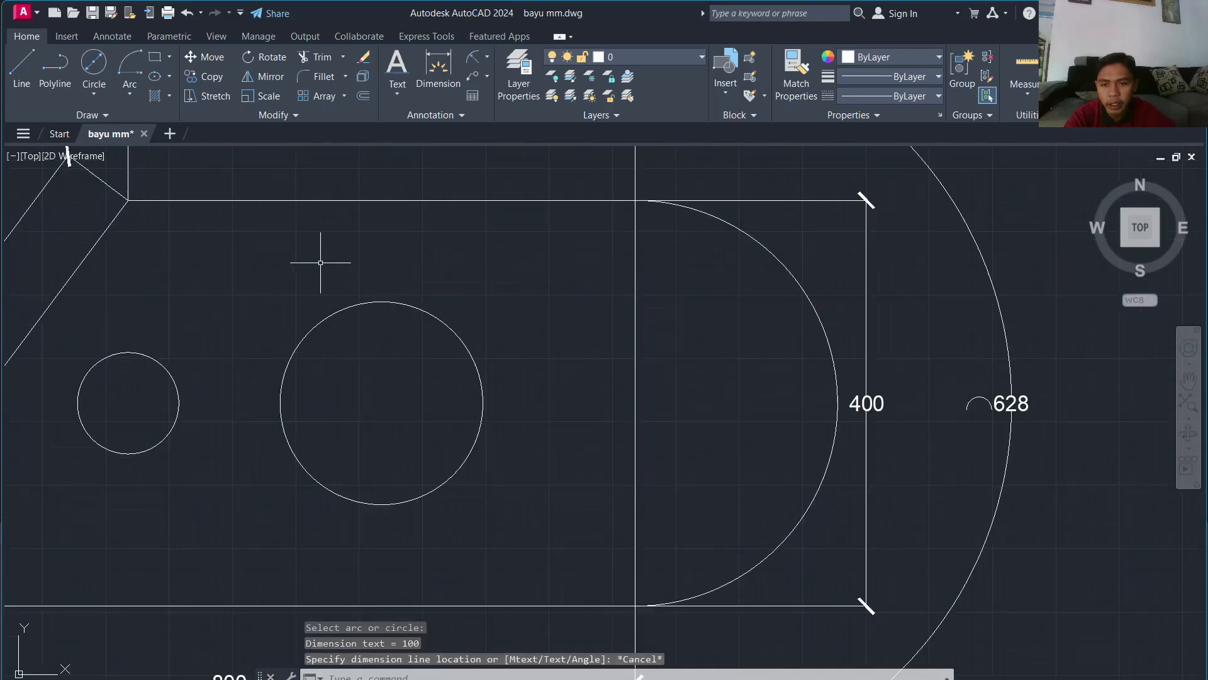
click(472, 59)
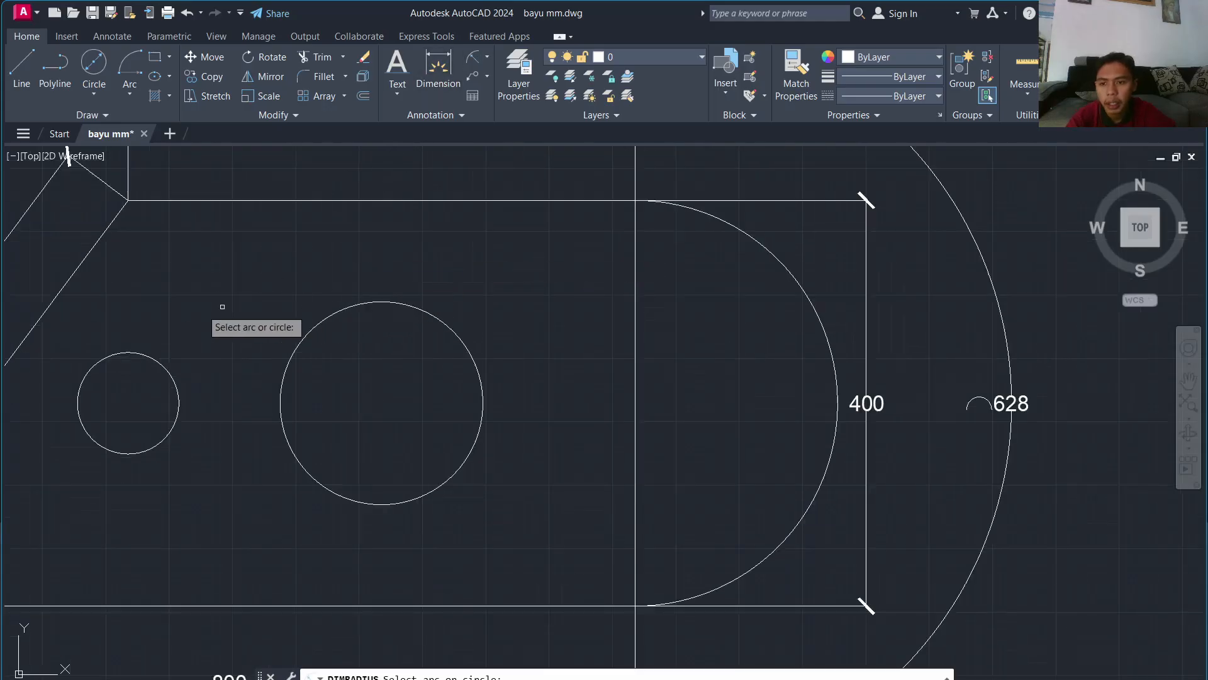
click(135, 352)
click(181, 313)
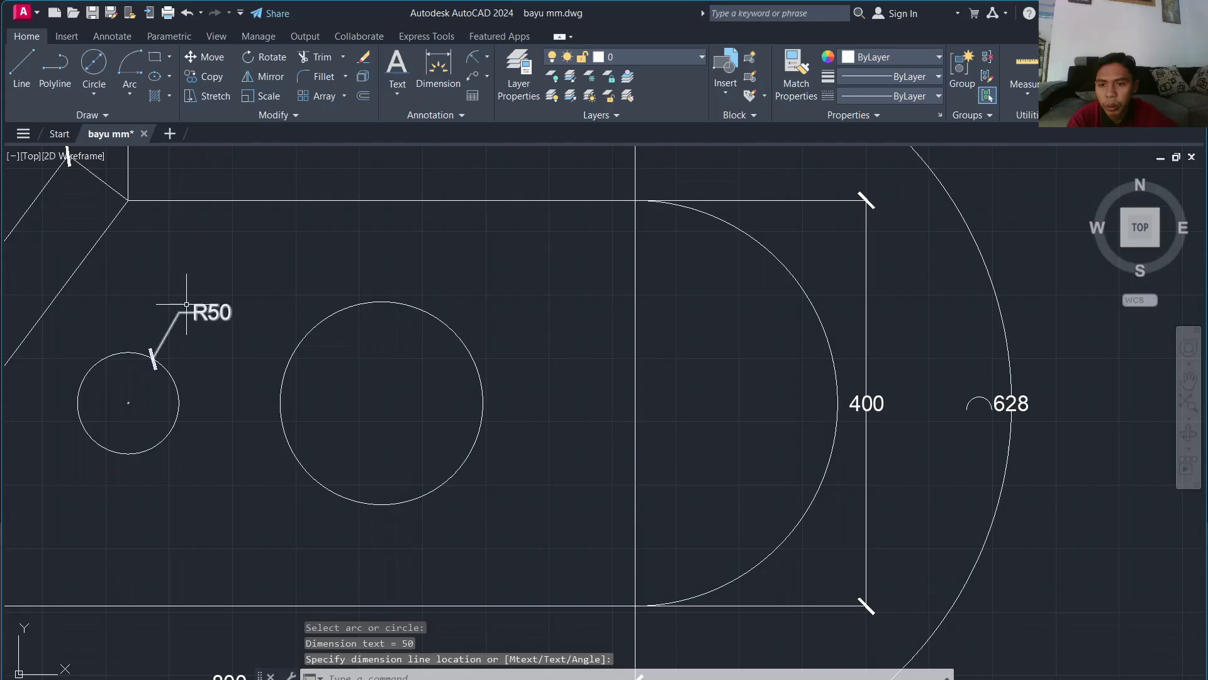
Step: Add a Ø200 diameter dimension to the larger circle
click(489, 62)
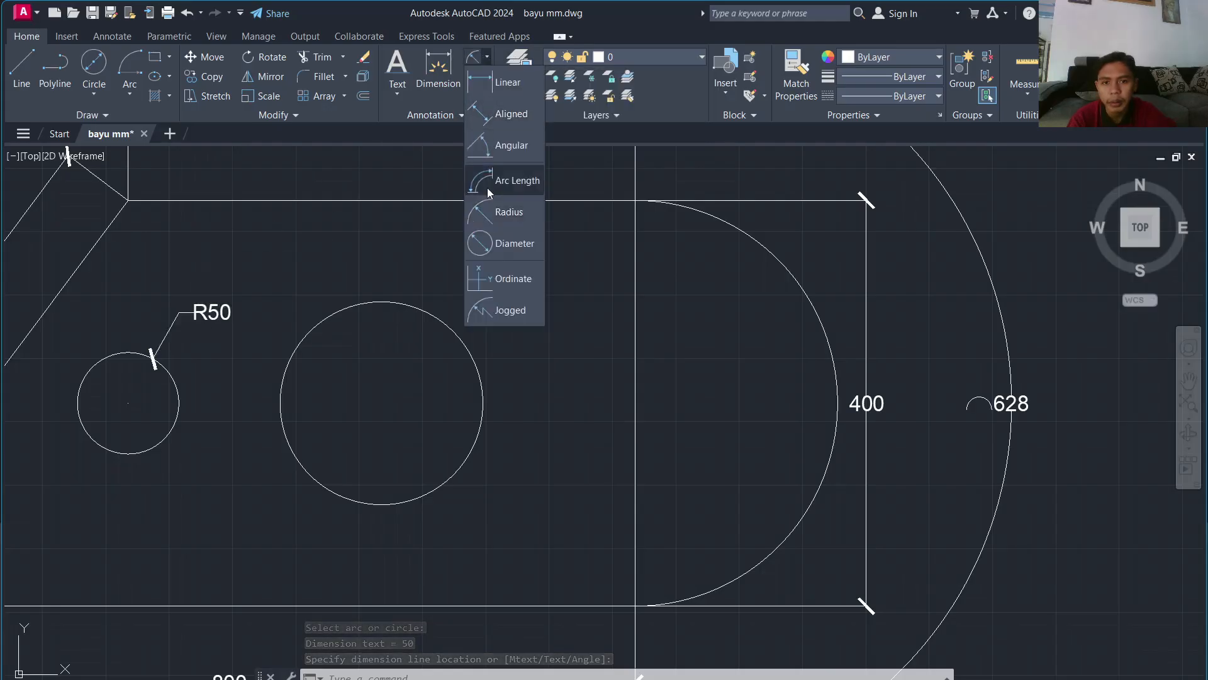
click(486, 244)
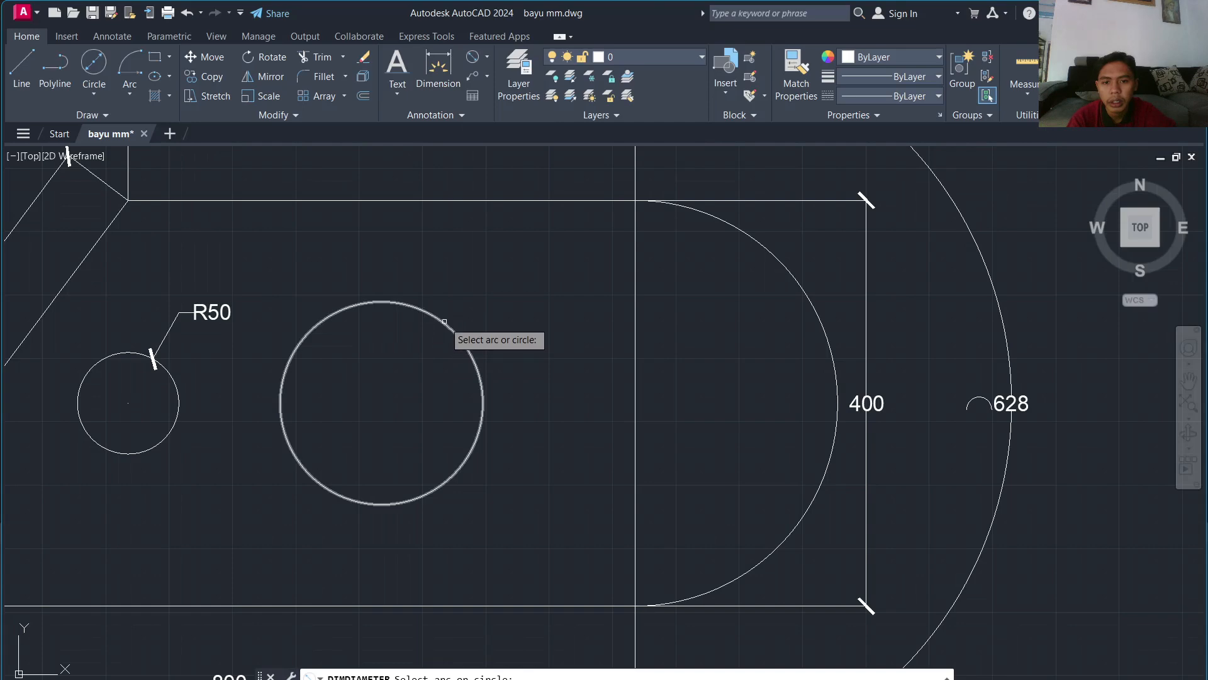
click(443, 322)
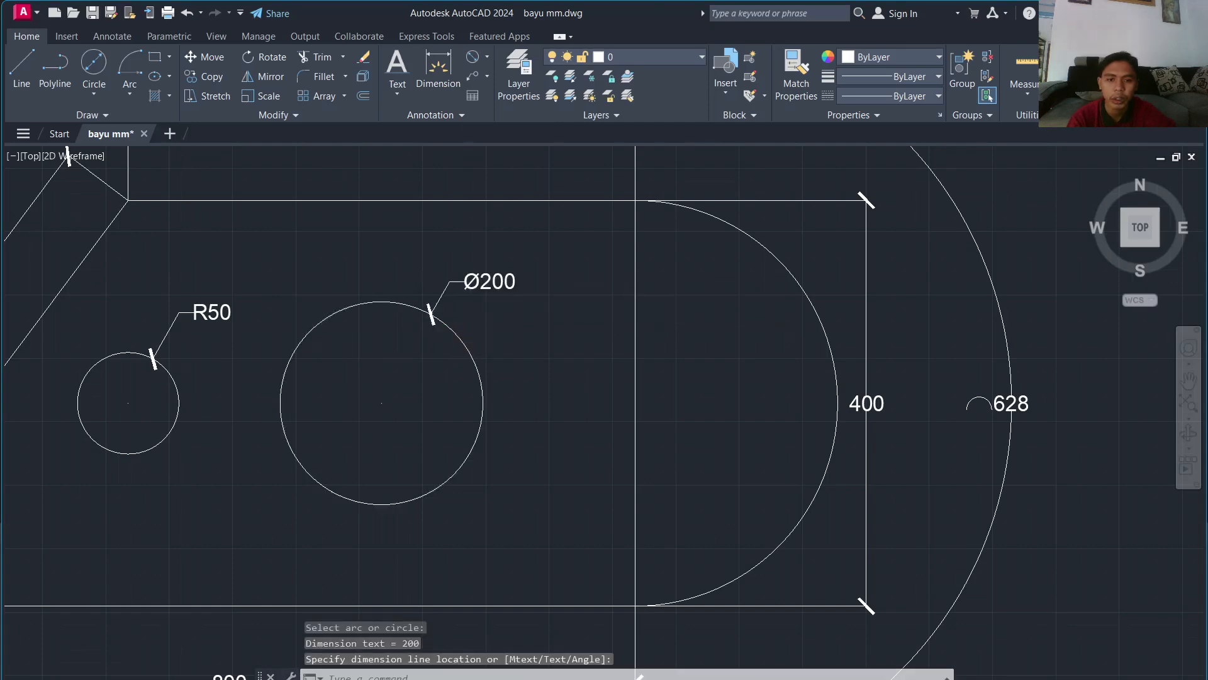
scroll(488, 310, down, 5)
scroll(488, 310, up, 4)
scroll(497, 315, down, 4)
scroll(512, 324, up, 8)
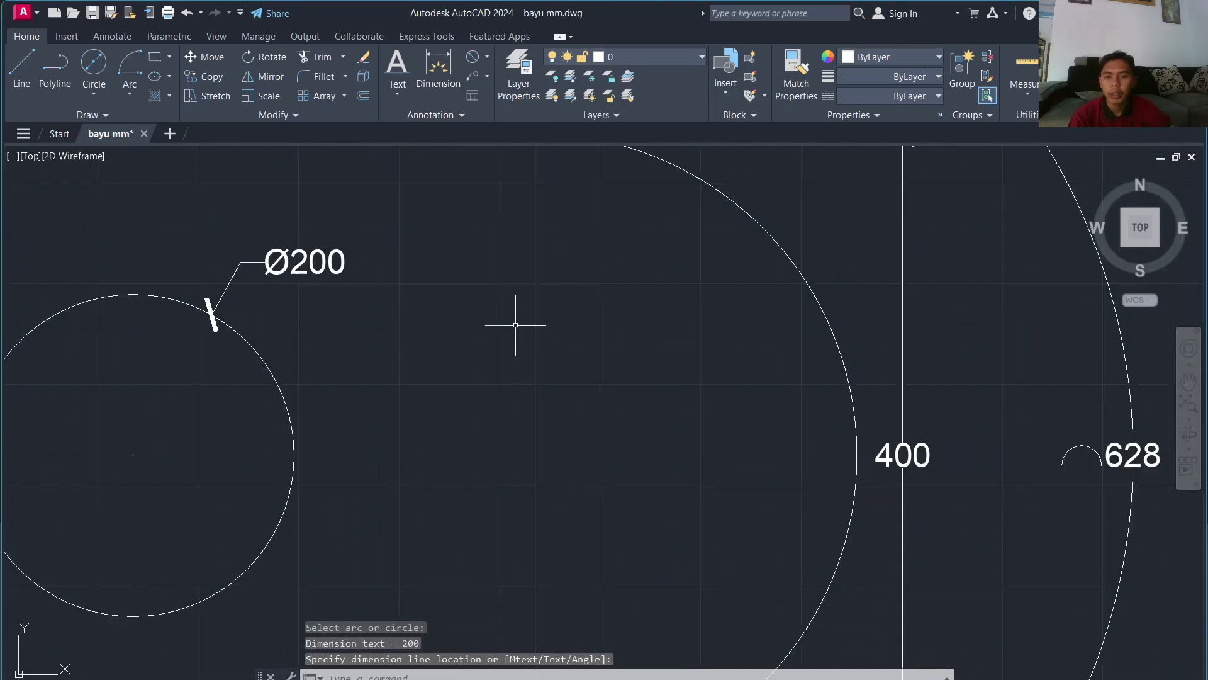
scroll(516, 324, down, 10)
Step: Zoom over to the house sketch and bring up the Multileader options in the Annotation panel
click(487, 57)
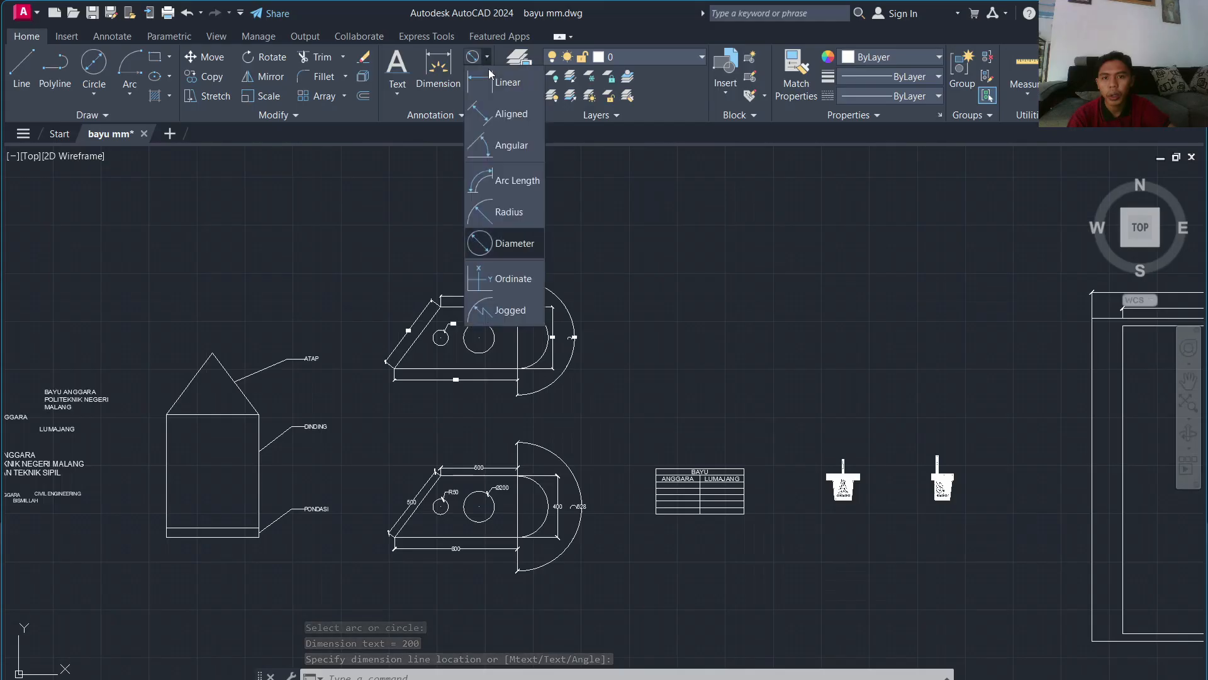
scroll(560, 216, down, 4)
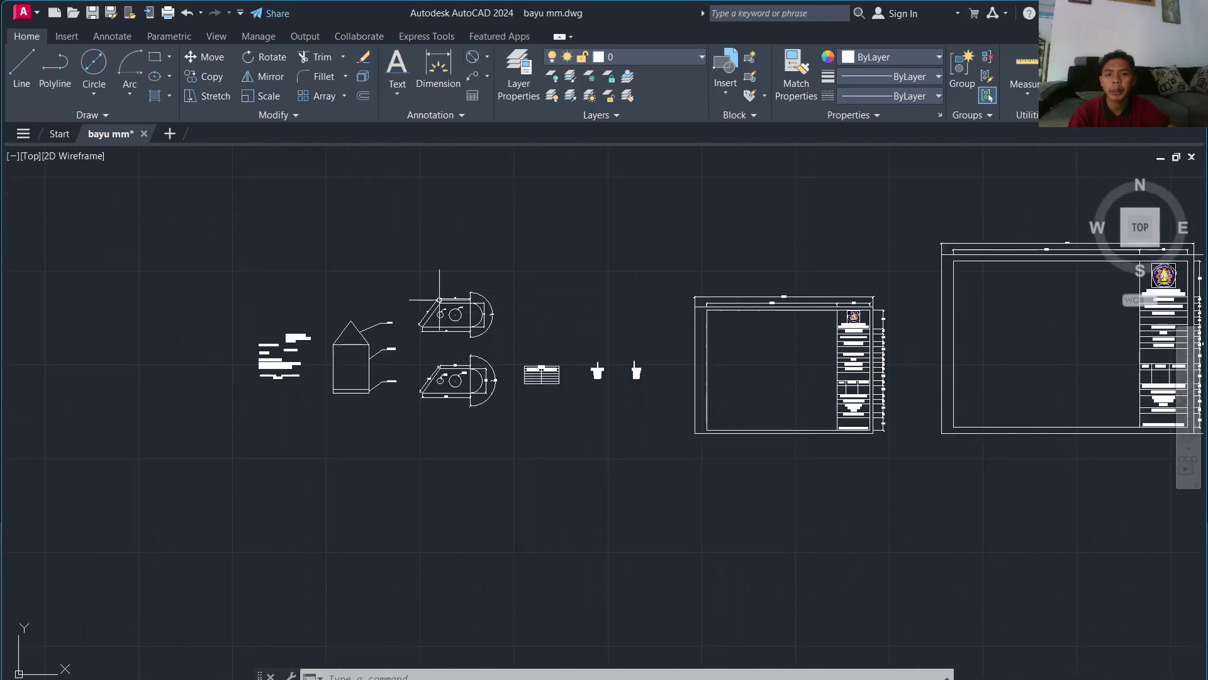
scroll(427, 295, up, 1)
scroll(427, 295, up, 5)
scroll(478, 317, down, 1)
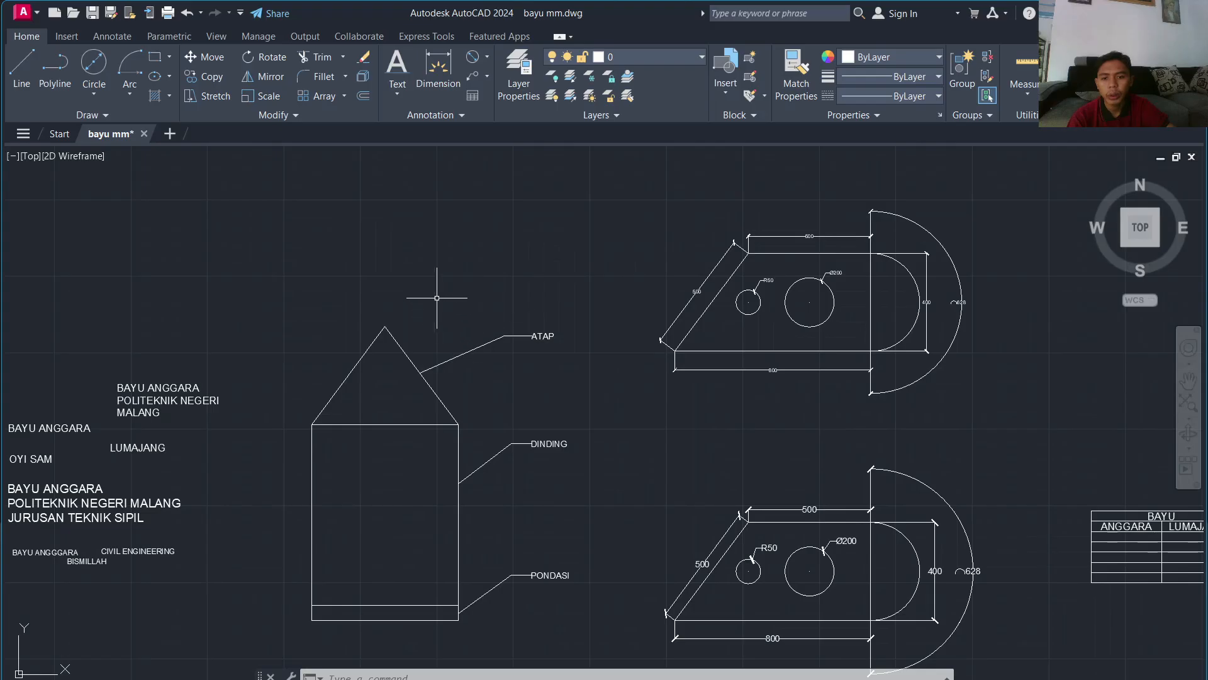
click(485, 76)
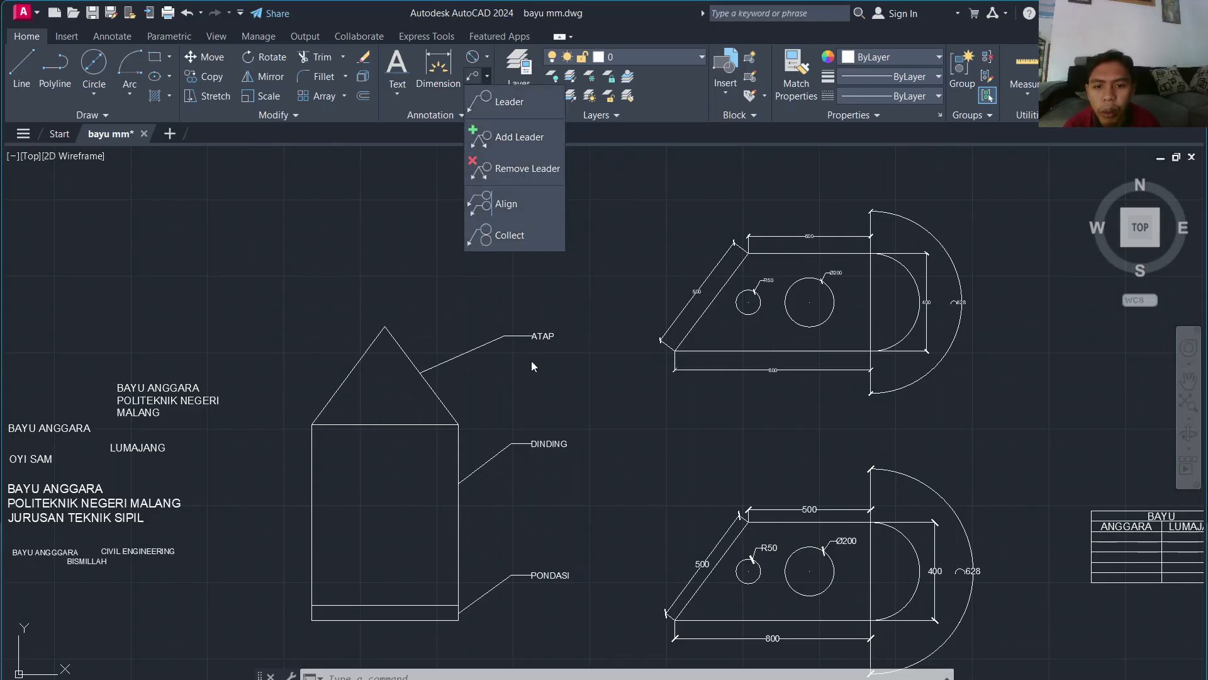
scroll(425, 356, up, 3)
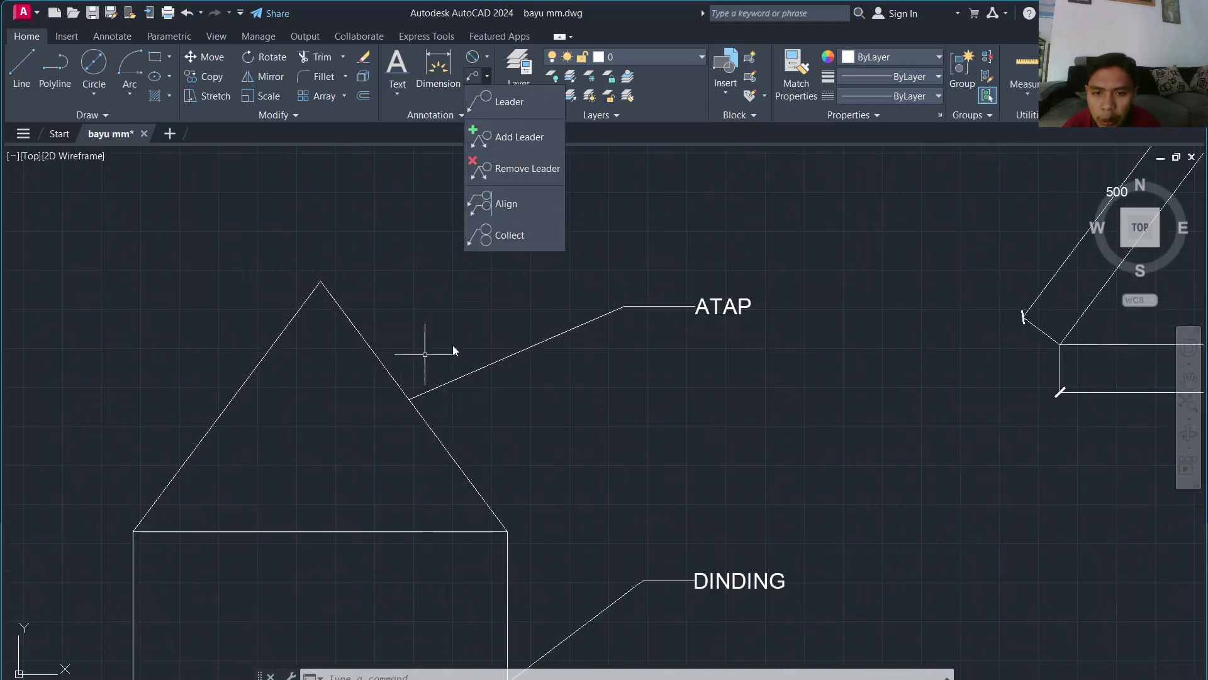
scroll(429, 399, down, 5)
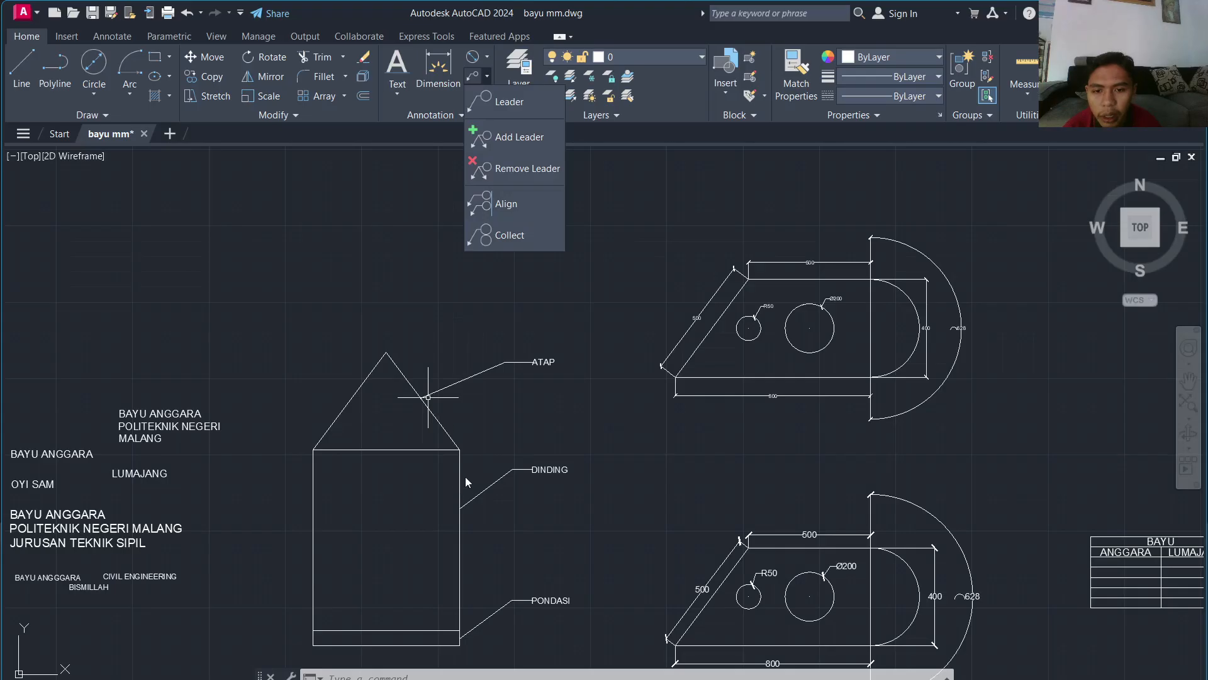
scroll(465, 473, up, 4)
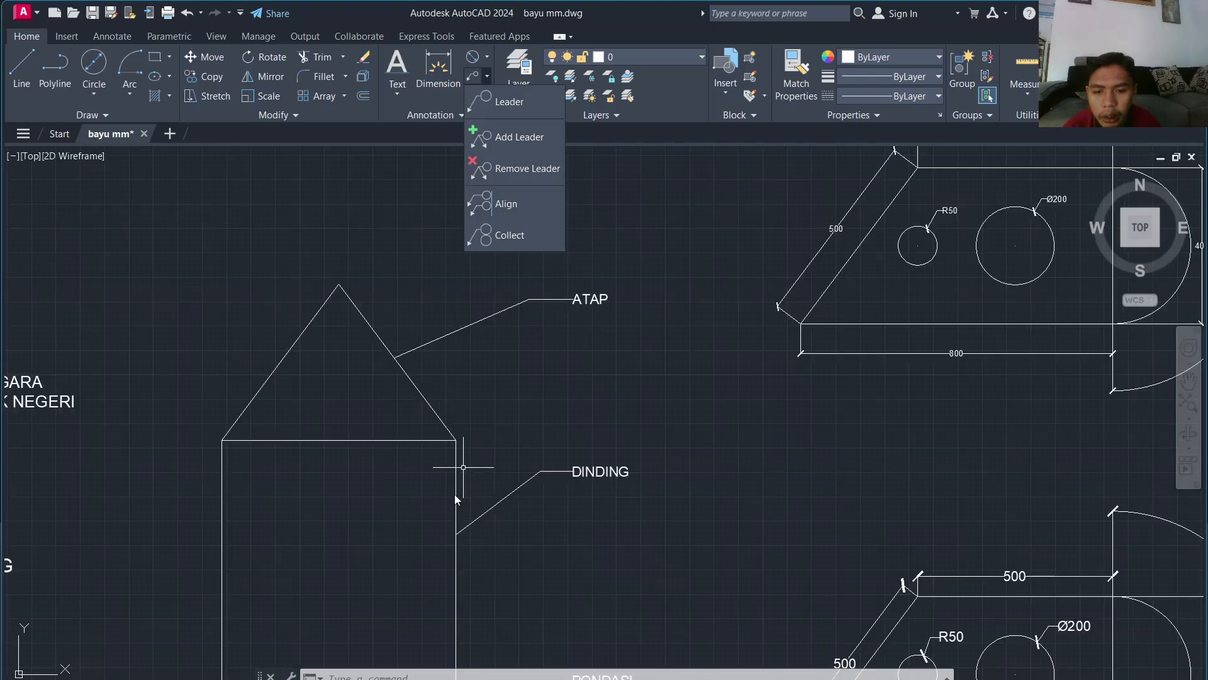
Step: Window-select and delete the DINDING multileader, then recentre the view on the house
click(455, 494)
click(586, 413)
click(581, 444)
click(556, 512)
click(591, 451)
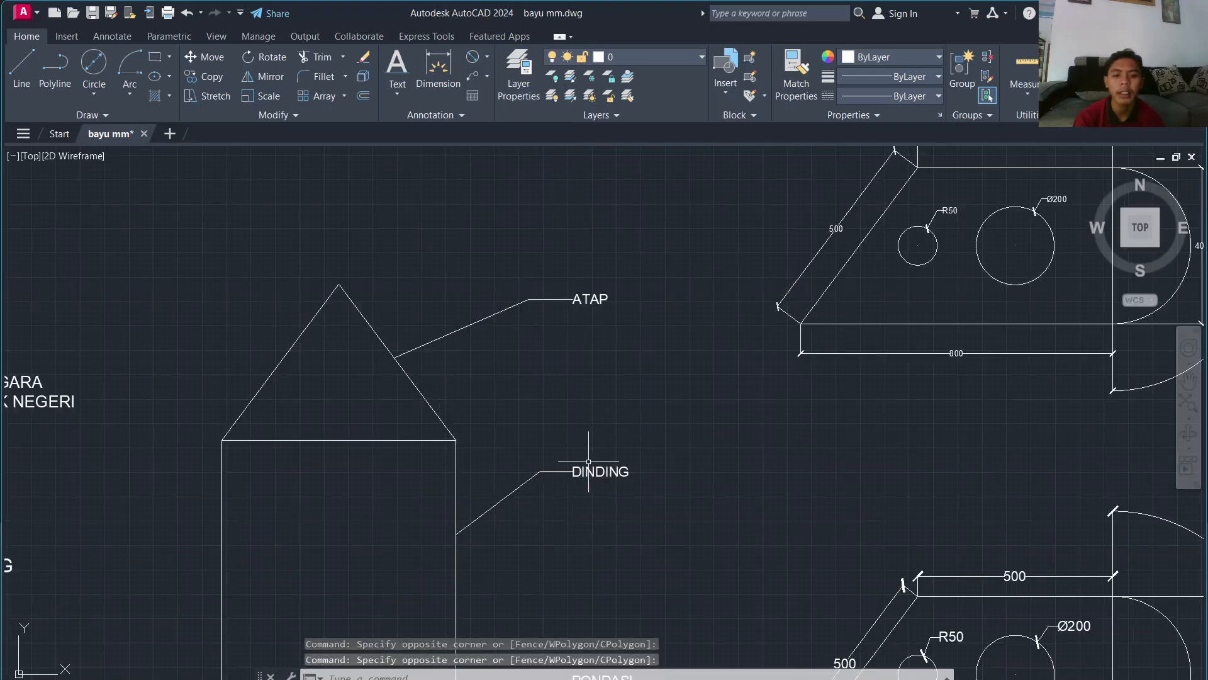
click(634, 432)
click(609, 500)
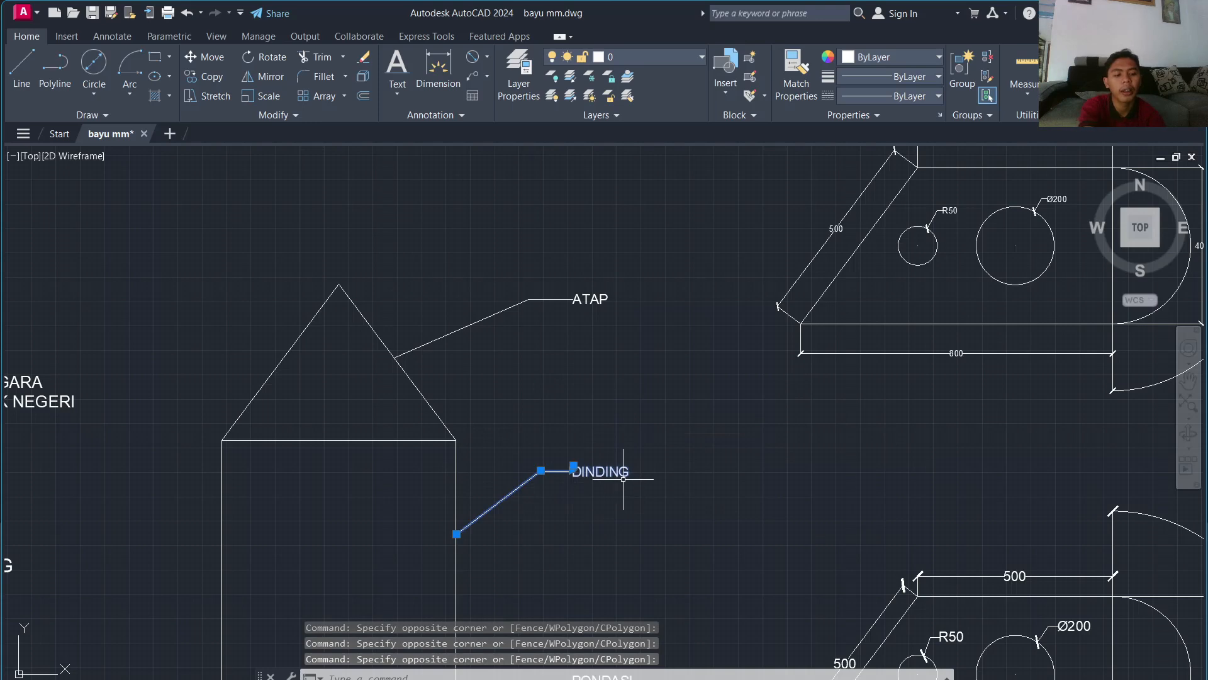
key(Delete)
scroll(601, 371, down, 8)
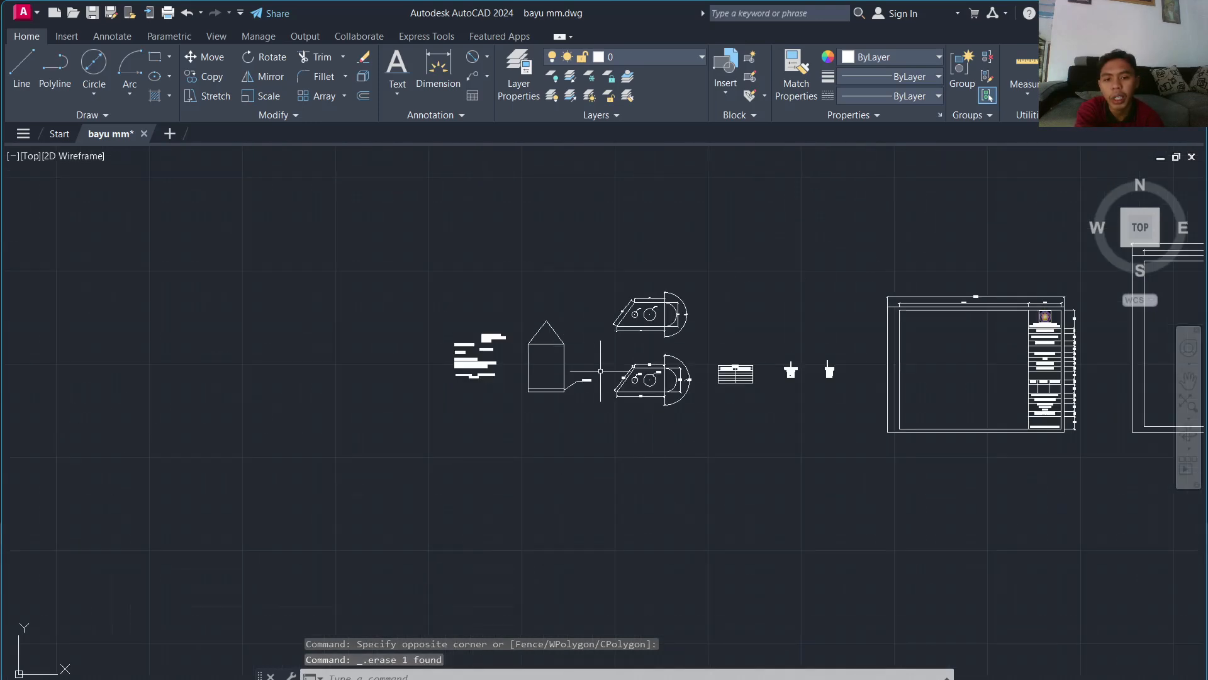
scroll(601, 378, up, 8)
scroll(504, 189, up, 4)
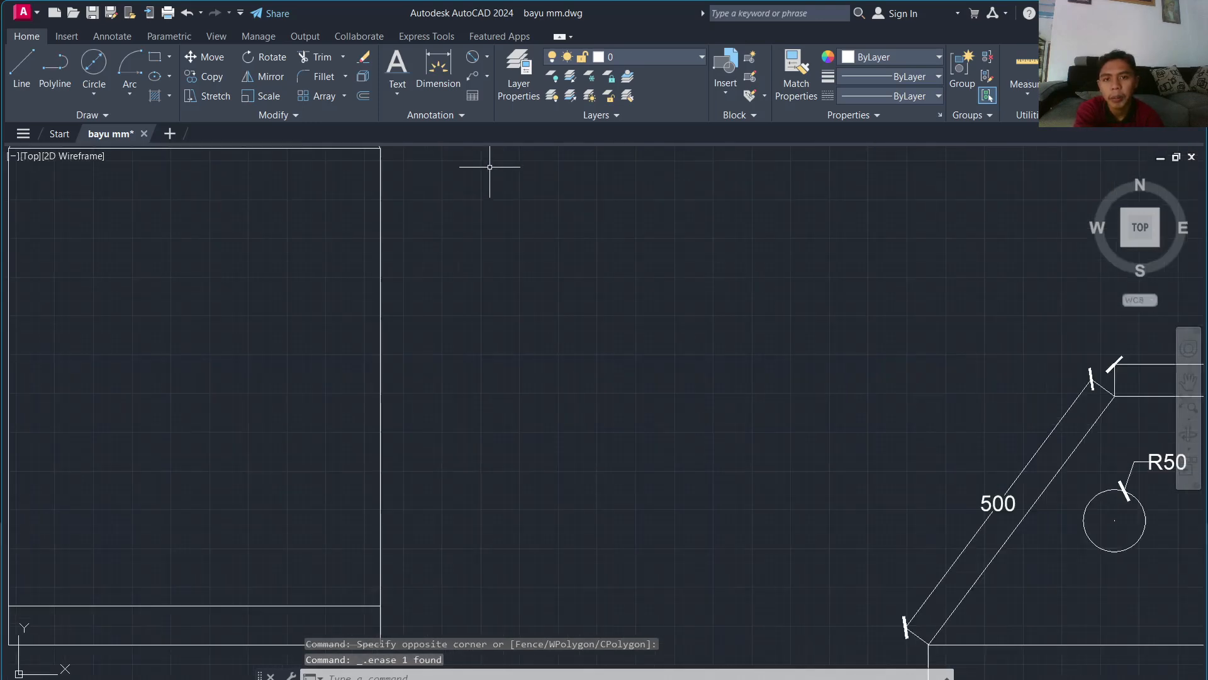
scroll(490, 166, up, 1)
scroll(456, 504, down, 6)
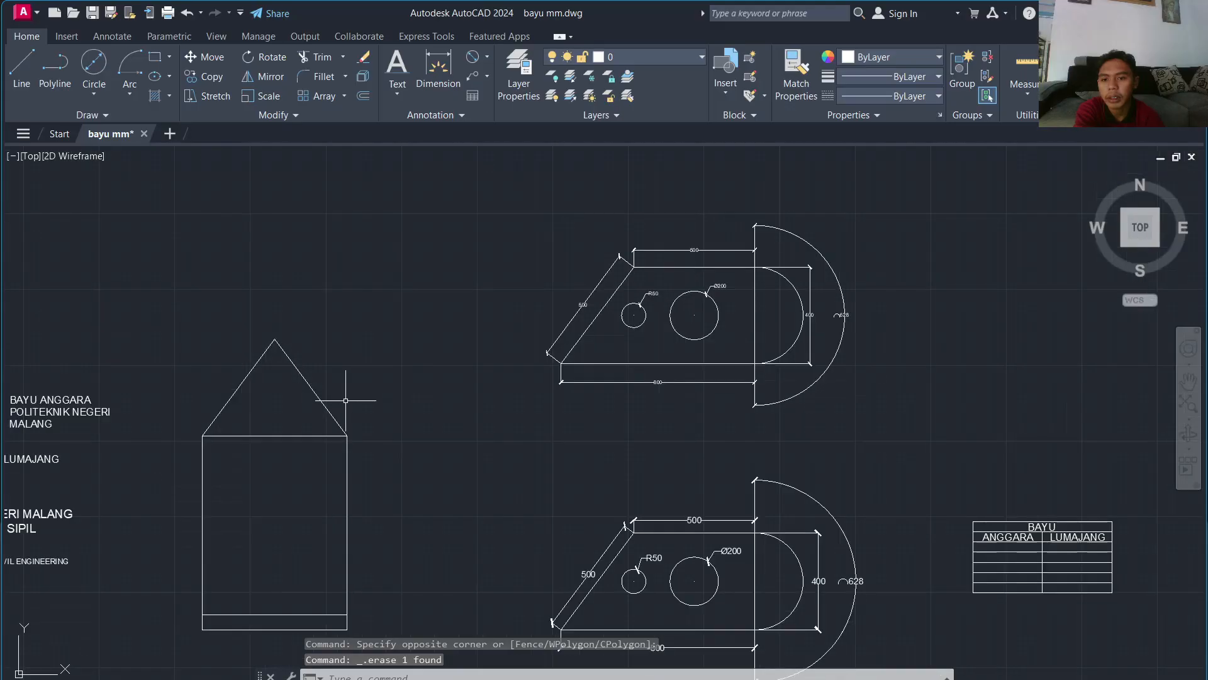
middle_drag(335, 401, 350, 270)
scroll(350, 302, up, 3)
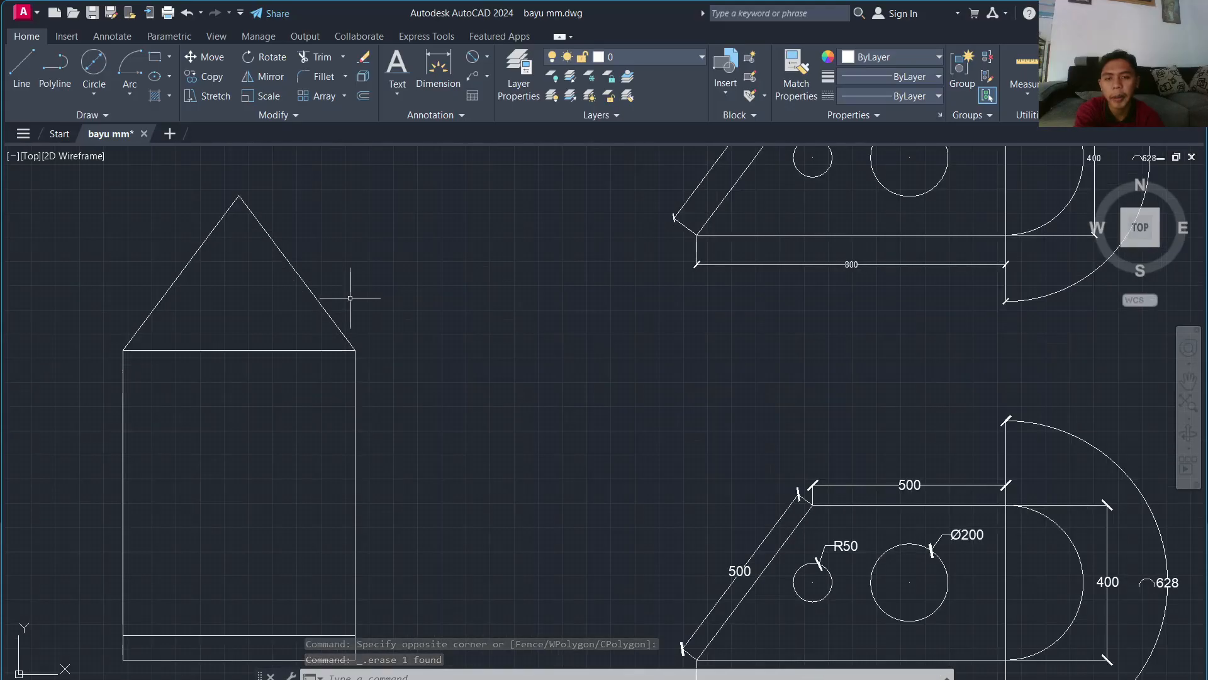
Step: Add a multileader from the roof's right slope, landing up-right and labelled ATAP
click(488, 77)
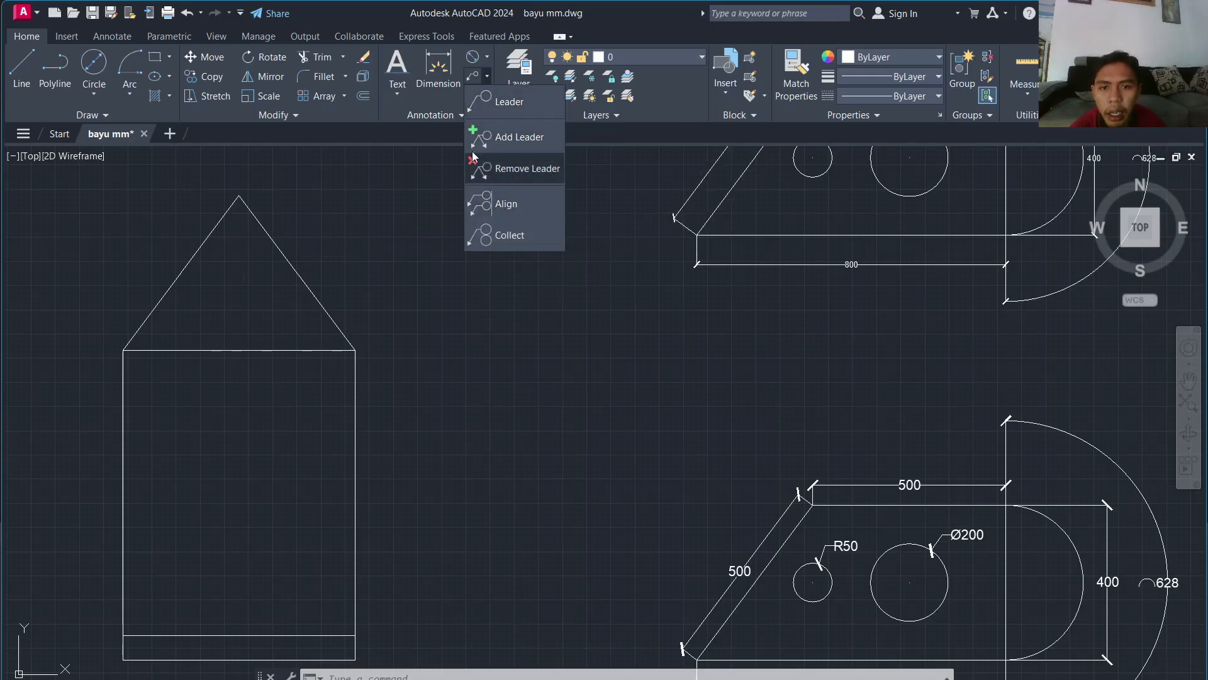
click(493, 100)
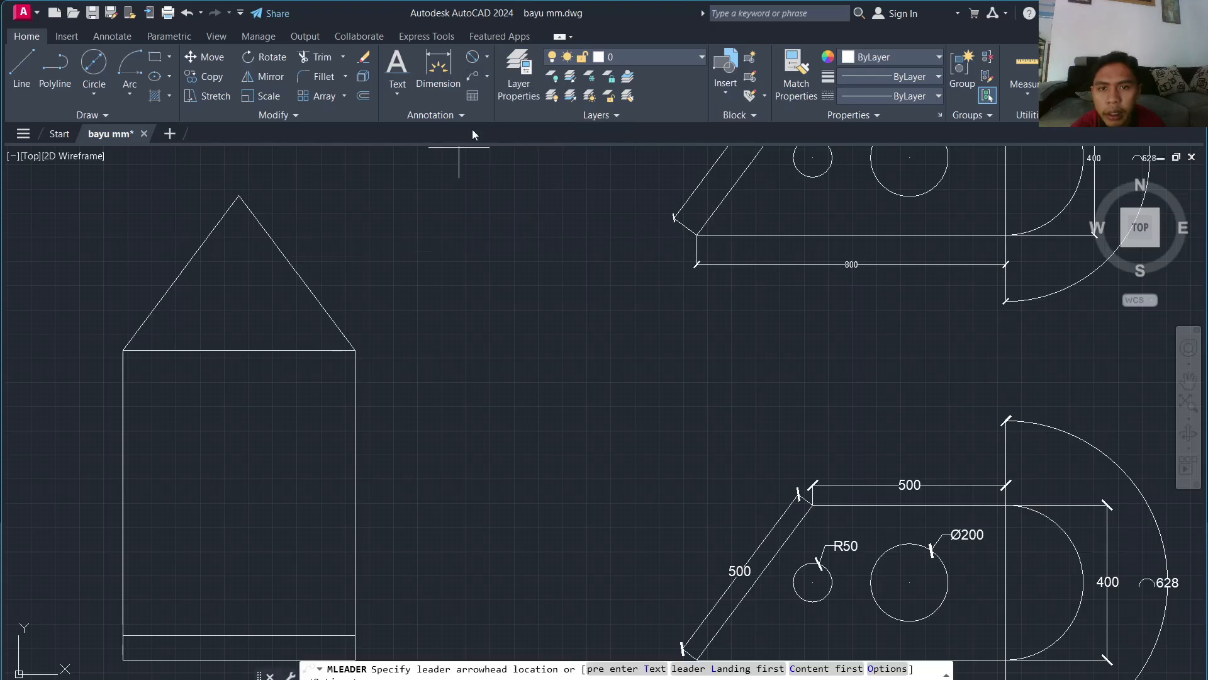
click(297, 272)
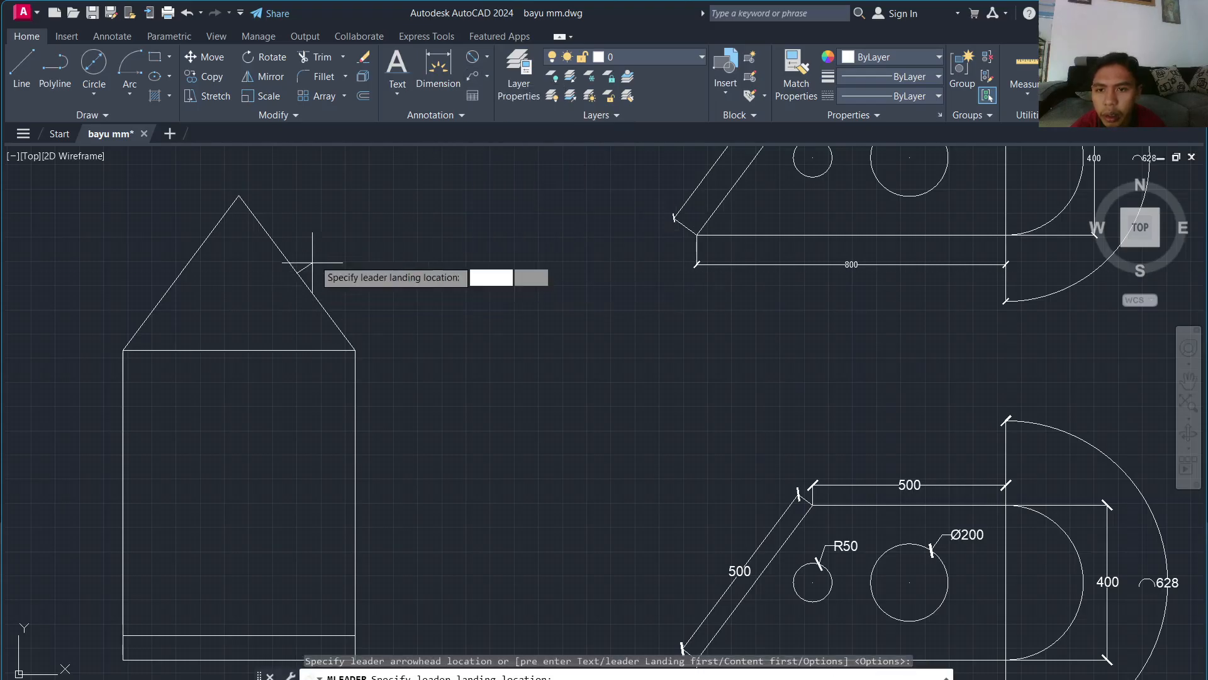
click(369, 214)
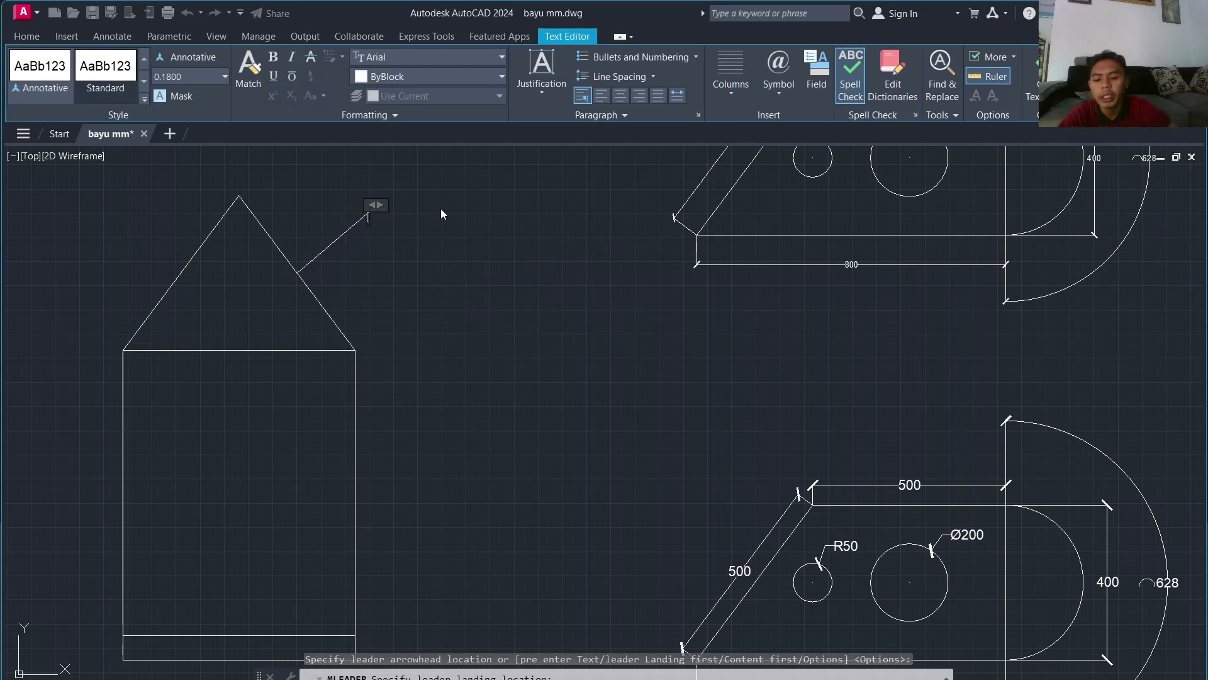
text(ATAP)
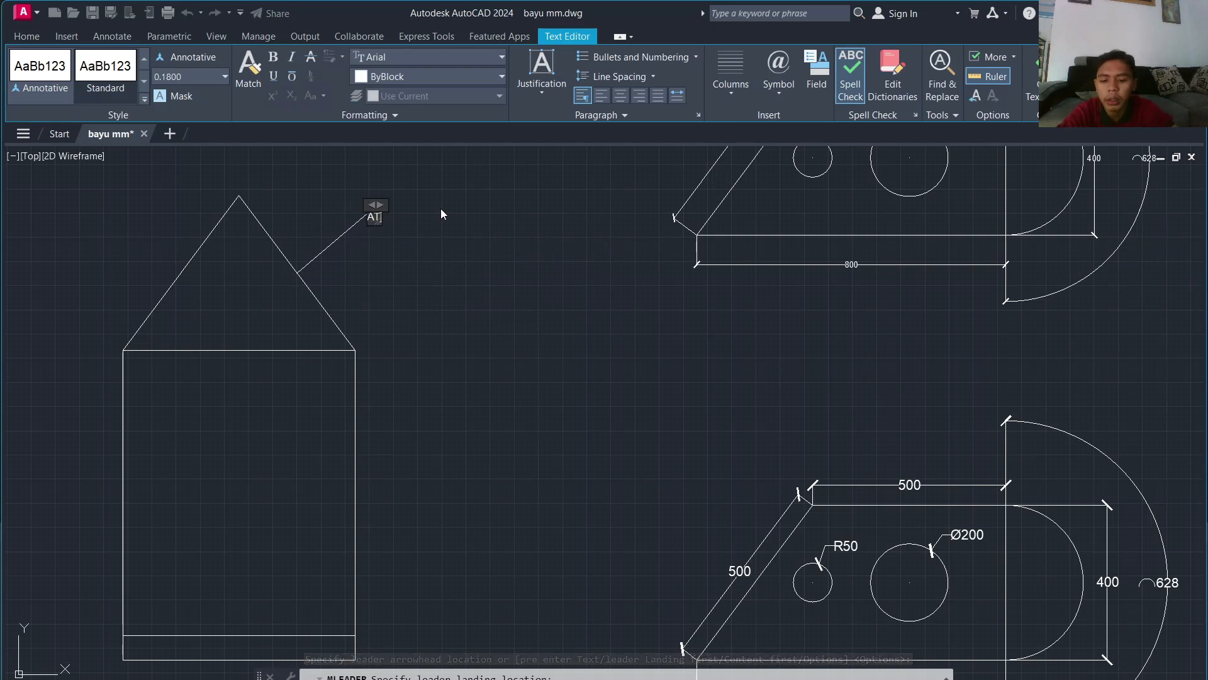
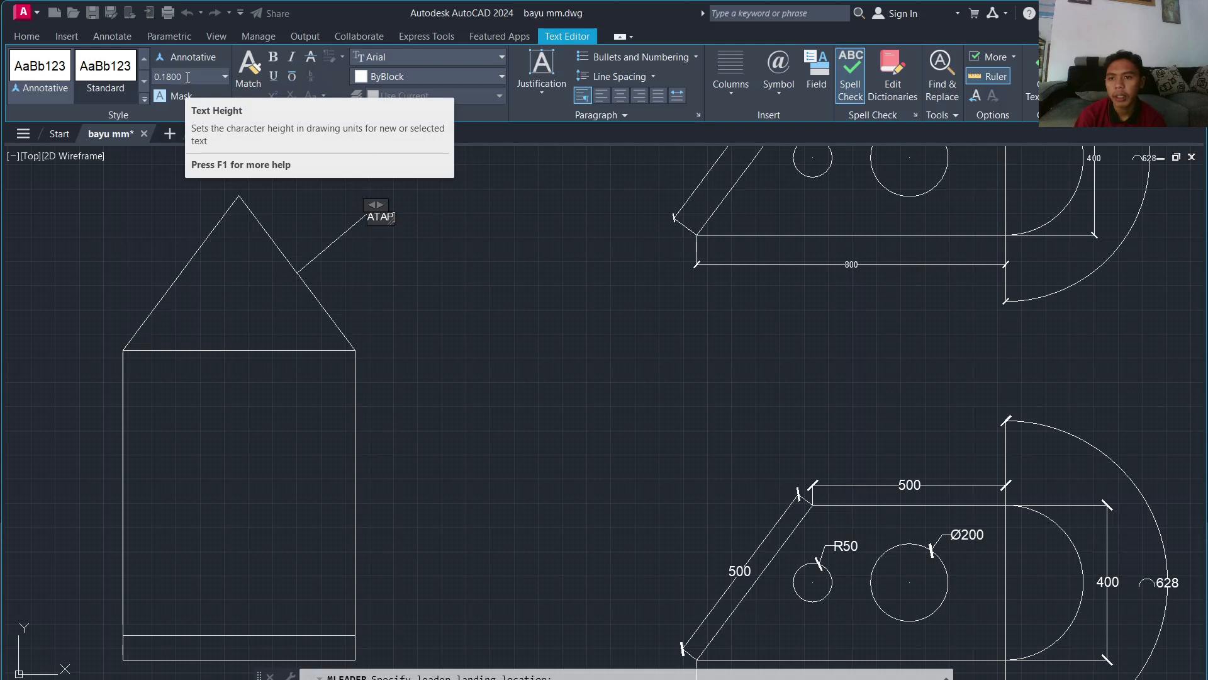
Step: Make the ATAP label text 25 units tall, keep the font, and finish the callout
click(188, 78)
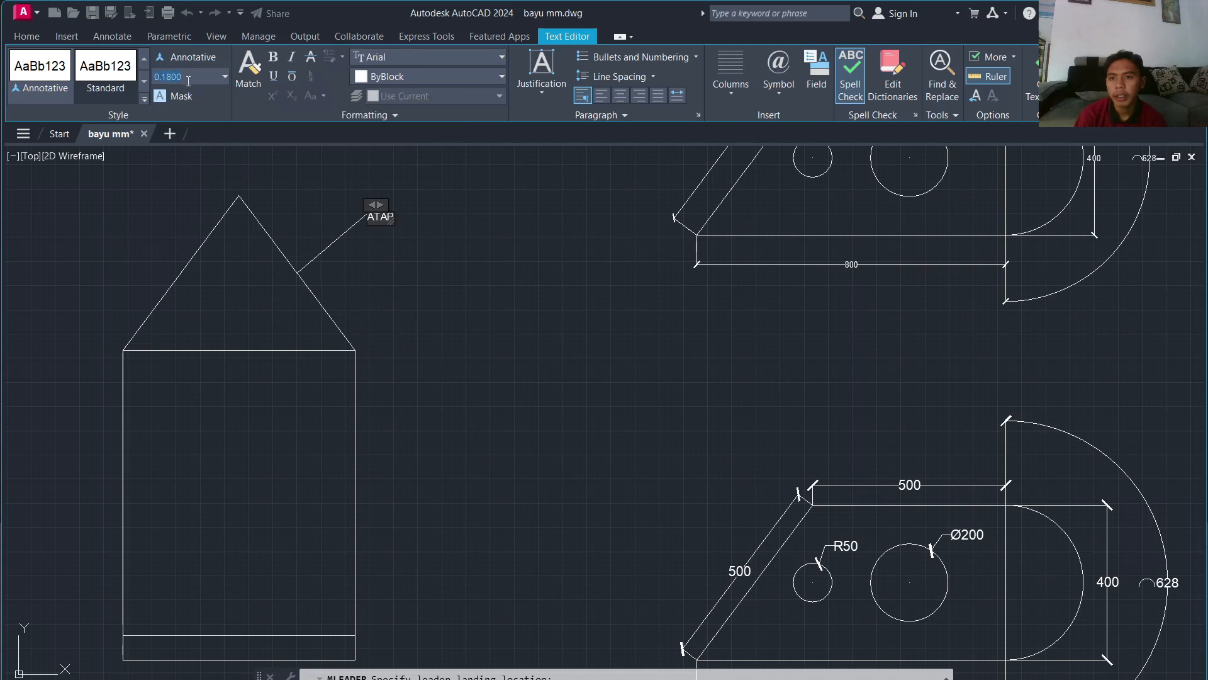
double_click(379, 216)
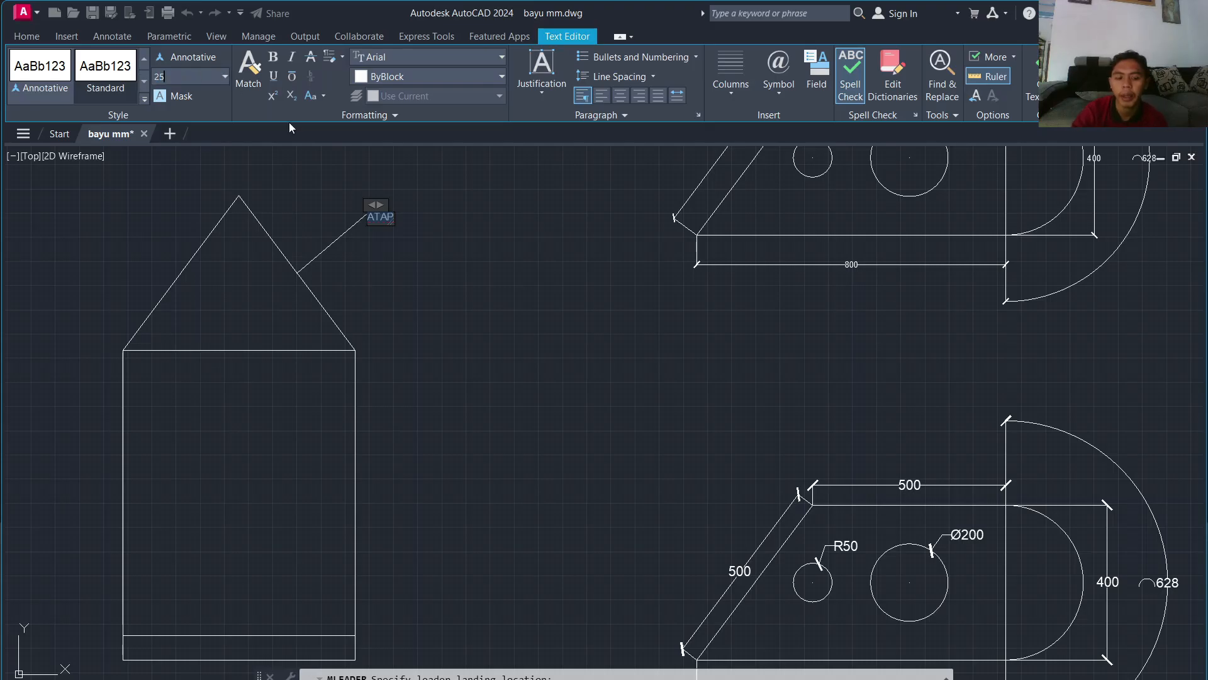
key(Return)
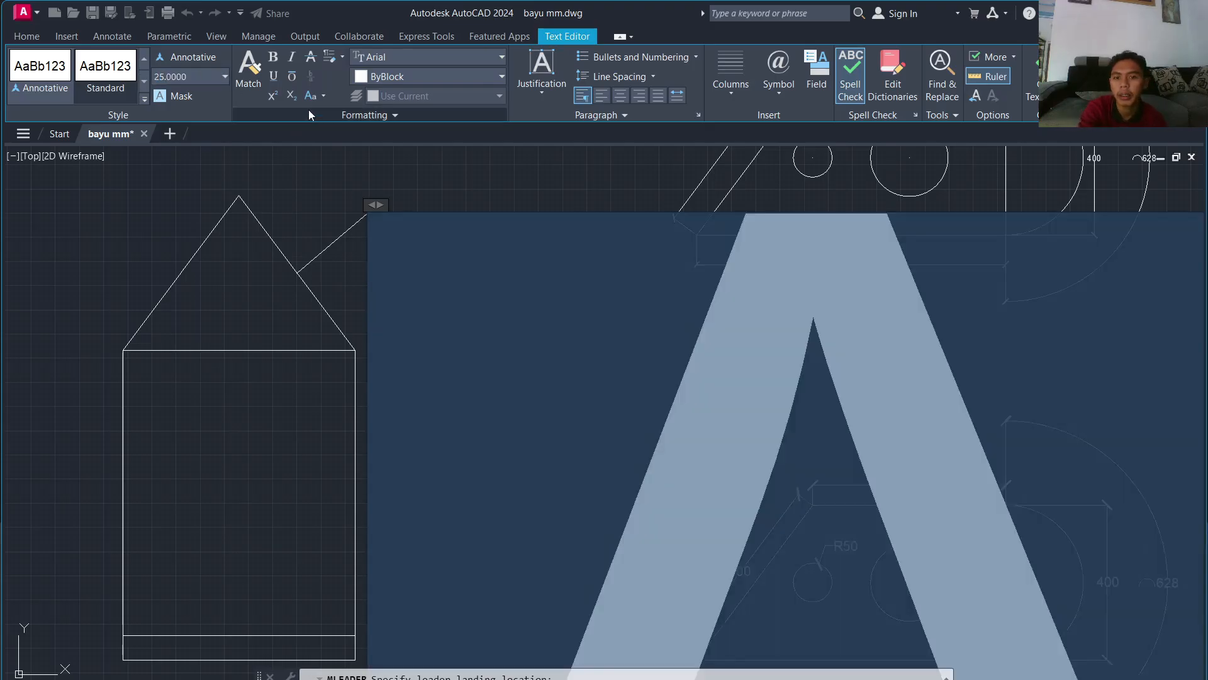
click(413, 63)
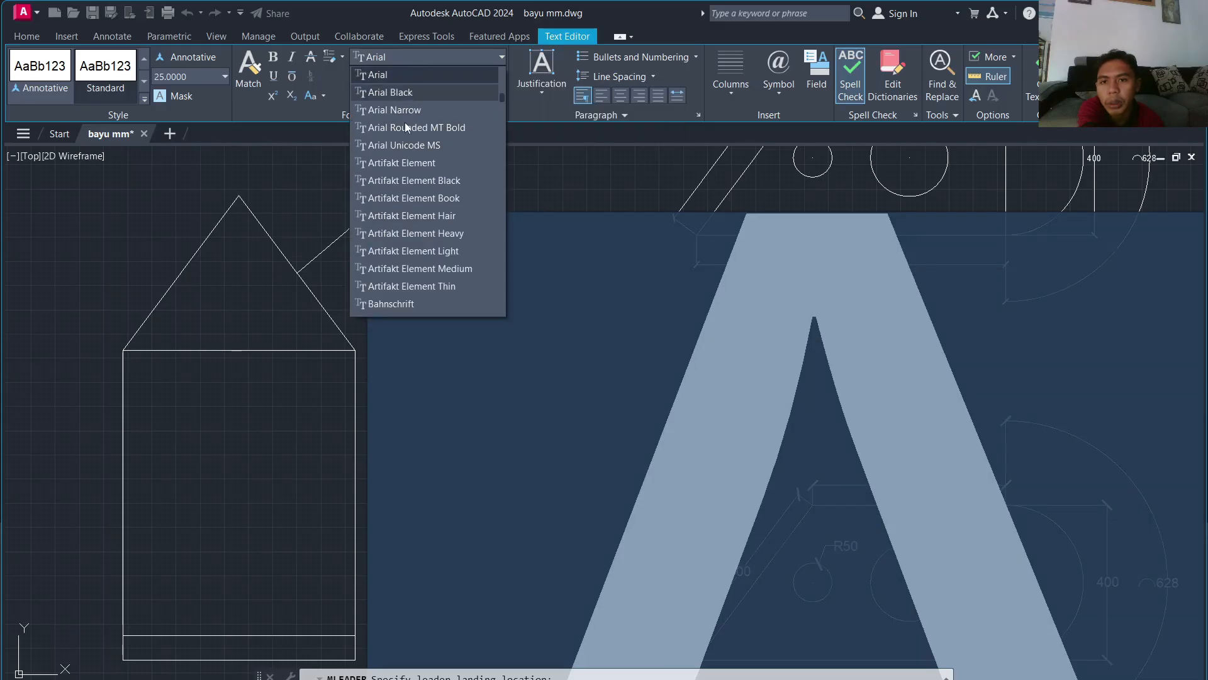
click(309, 162)
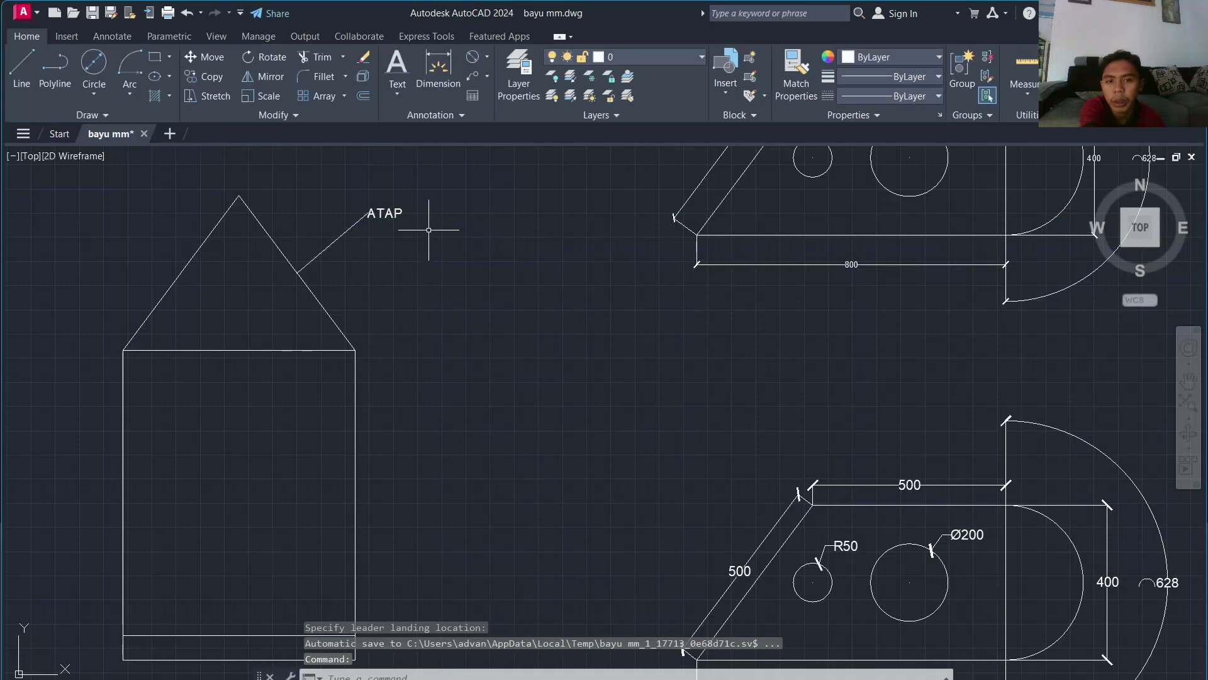
Step: Stretch the ATAP text grip to the right, lengthening its landing, and recentre the roof
scroll(355, 202, up, 6)
scroll(355, 202, up, 8)
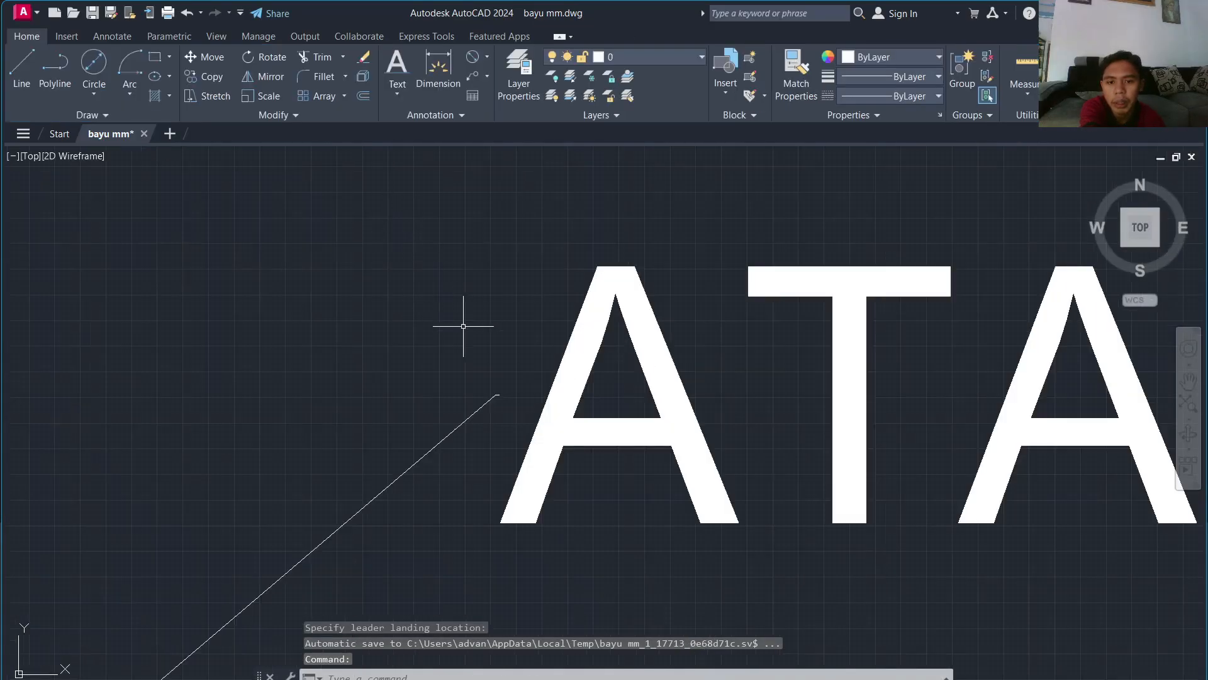
click(500, 395)
scroll(501, 396, up, 5)
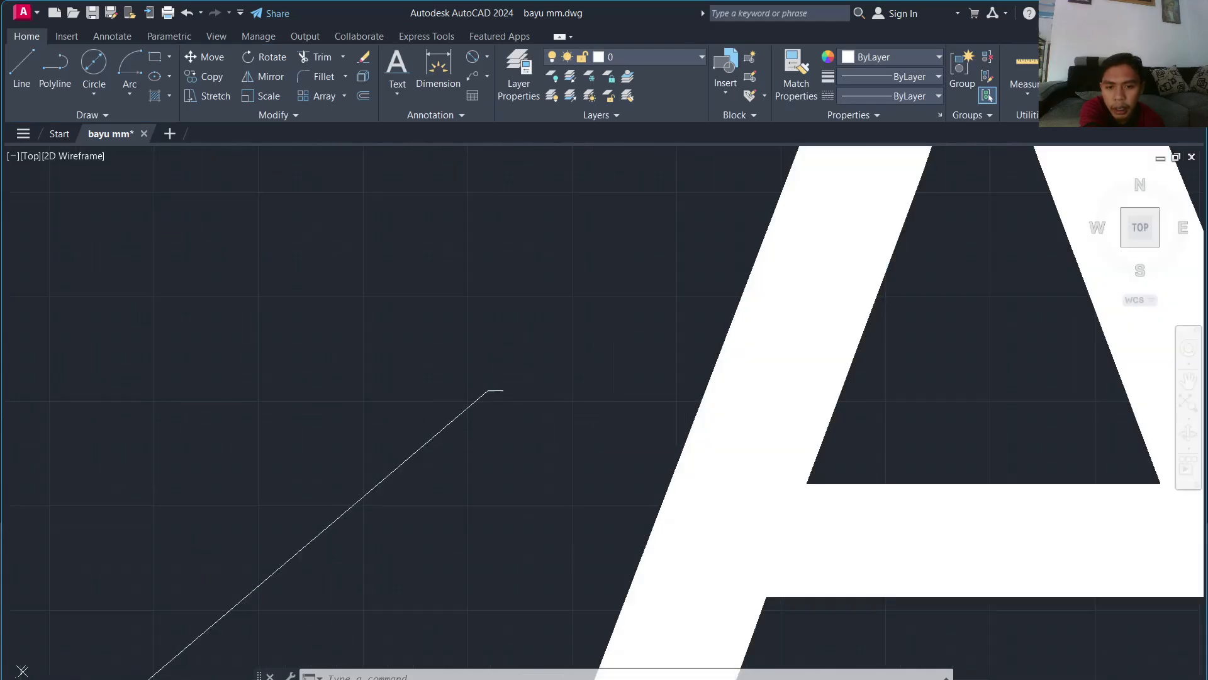
click(497, 393)
click(489, 390)
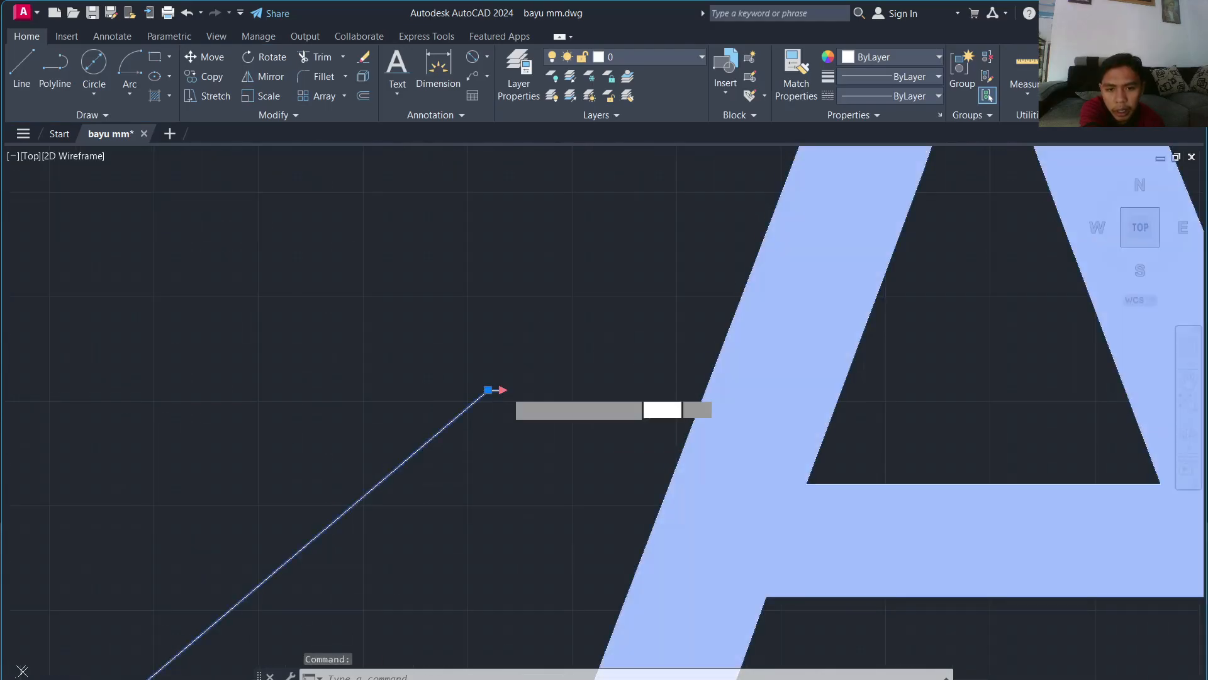
scroll(497, 390, down, 6)
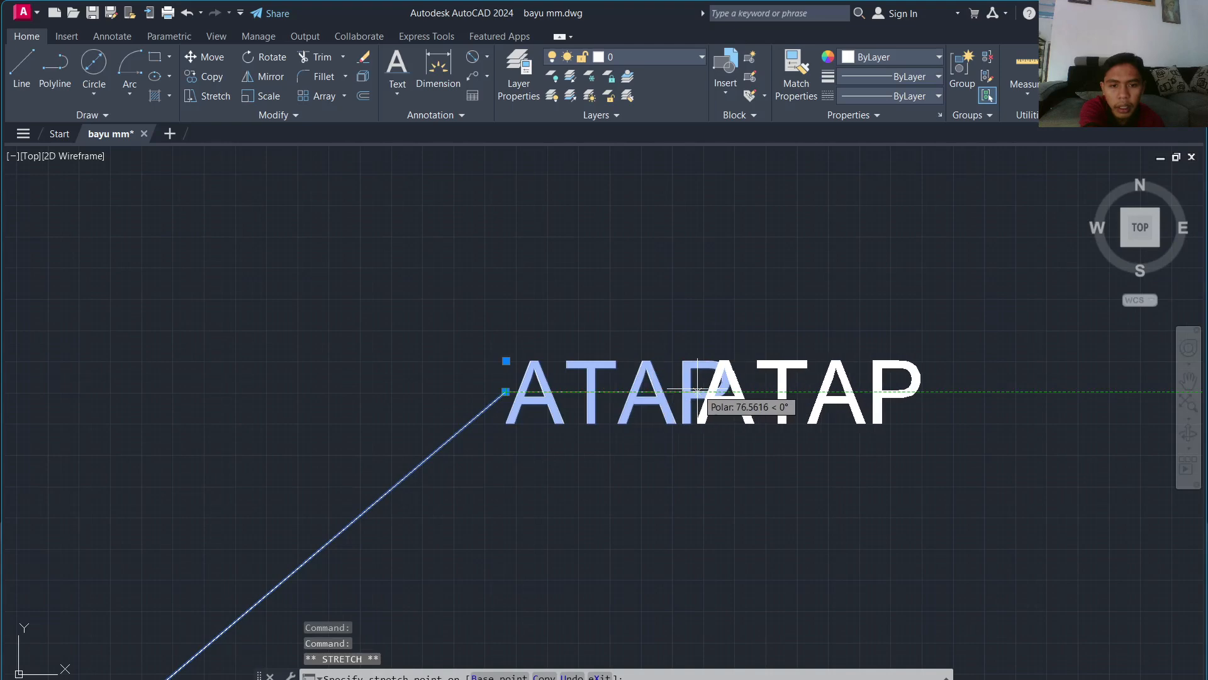
click(695, 393)
scroll(692, 394, down, 6)
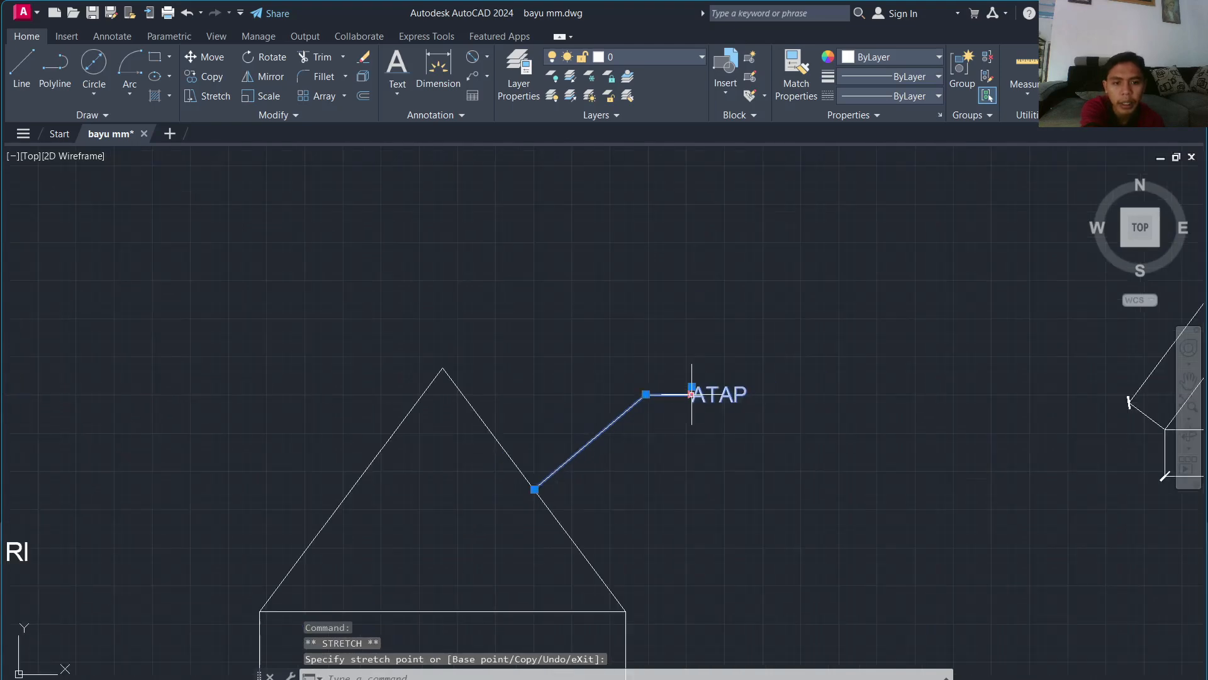
click(653, 364)
click(658, 360)
key(Escape)
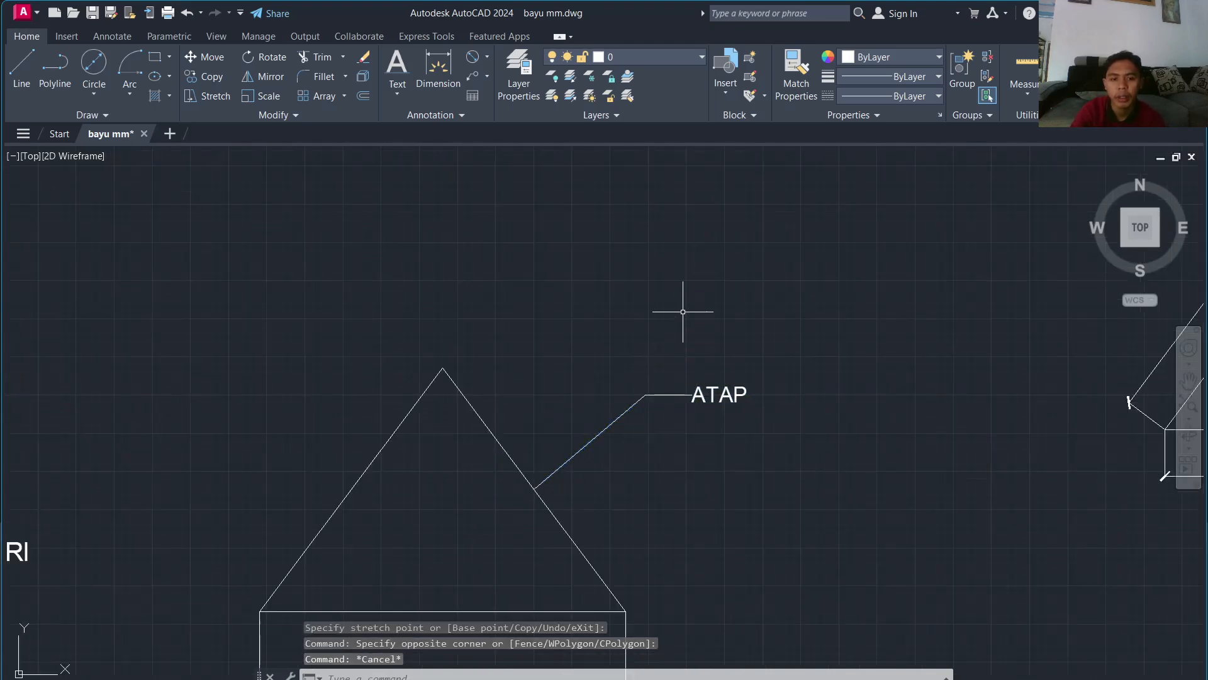
scroll(682, 311, down, 3)
scroll(693, 394, up, 3)
middle_drag(671, 394, 422, 307)
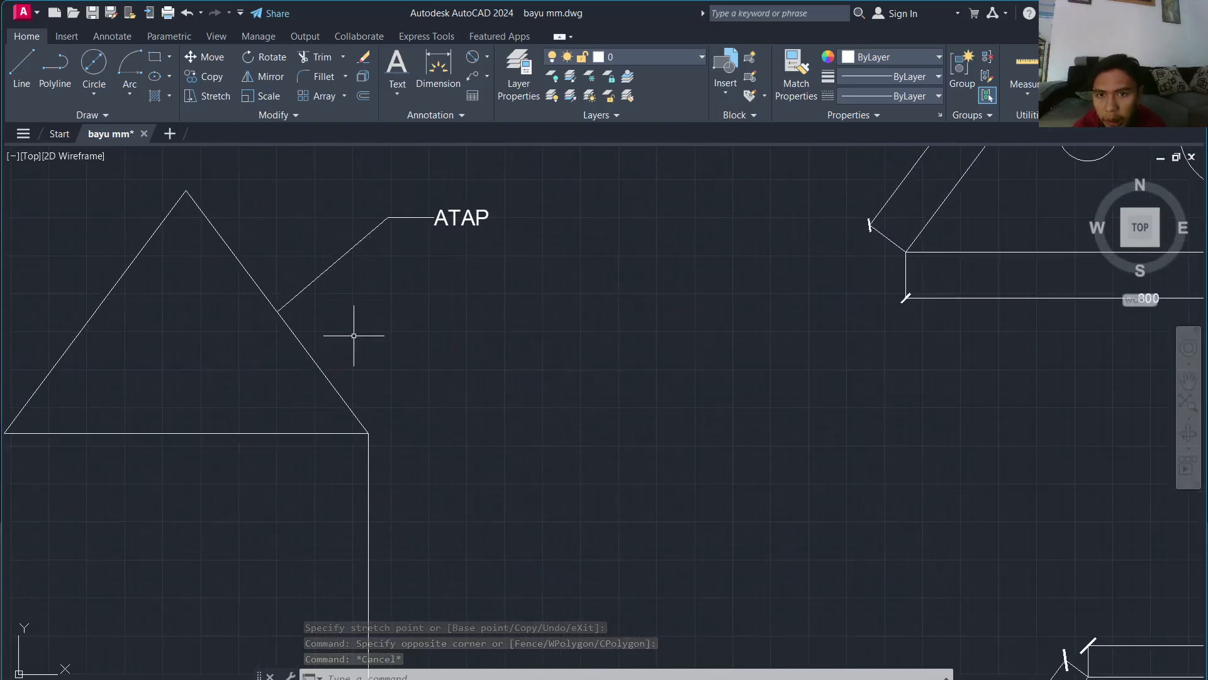
Step: Use Add Leader on the ATAP callout to add two arrowheads fanning down below it
click(487, 76)
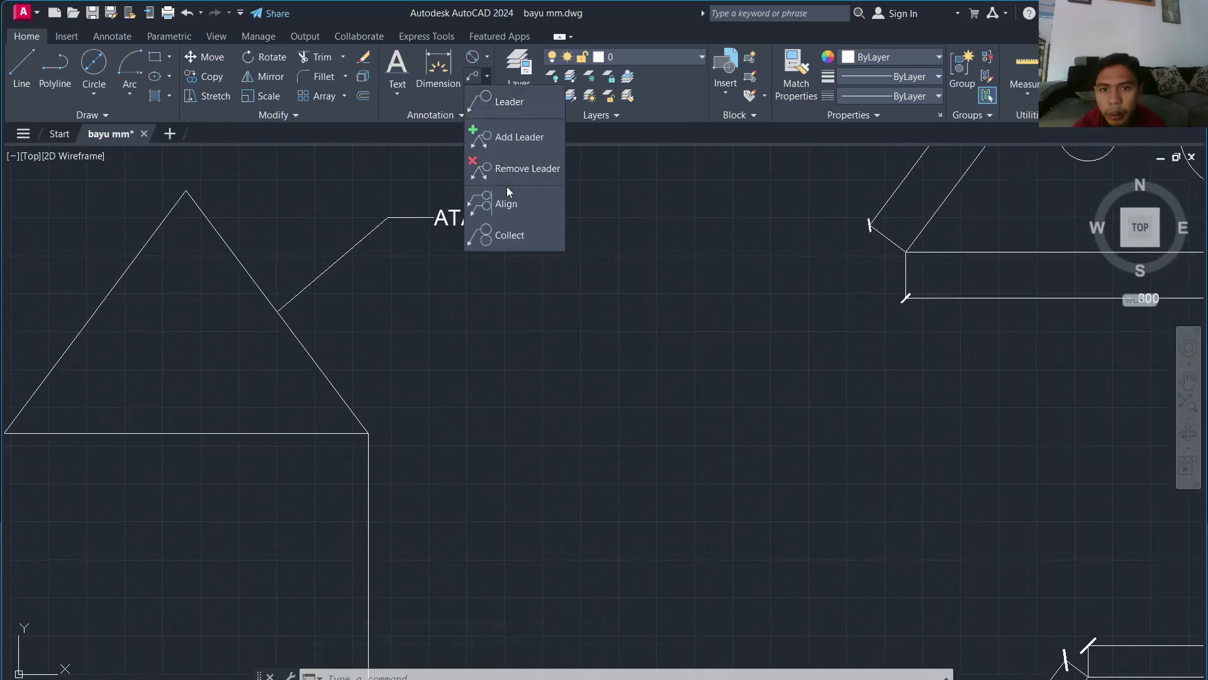
click(509, 148)
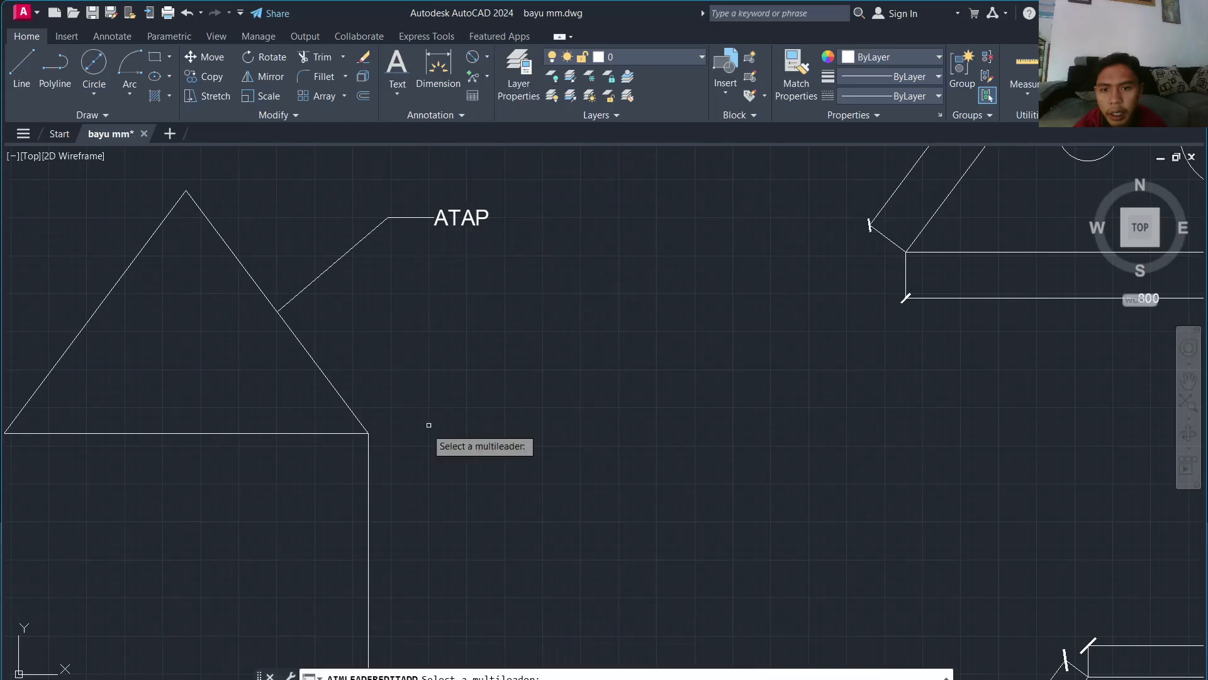
click(348, 254)
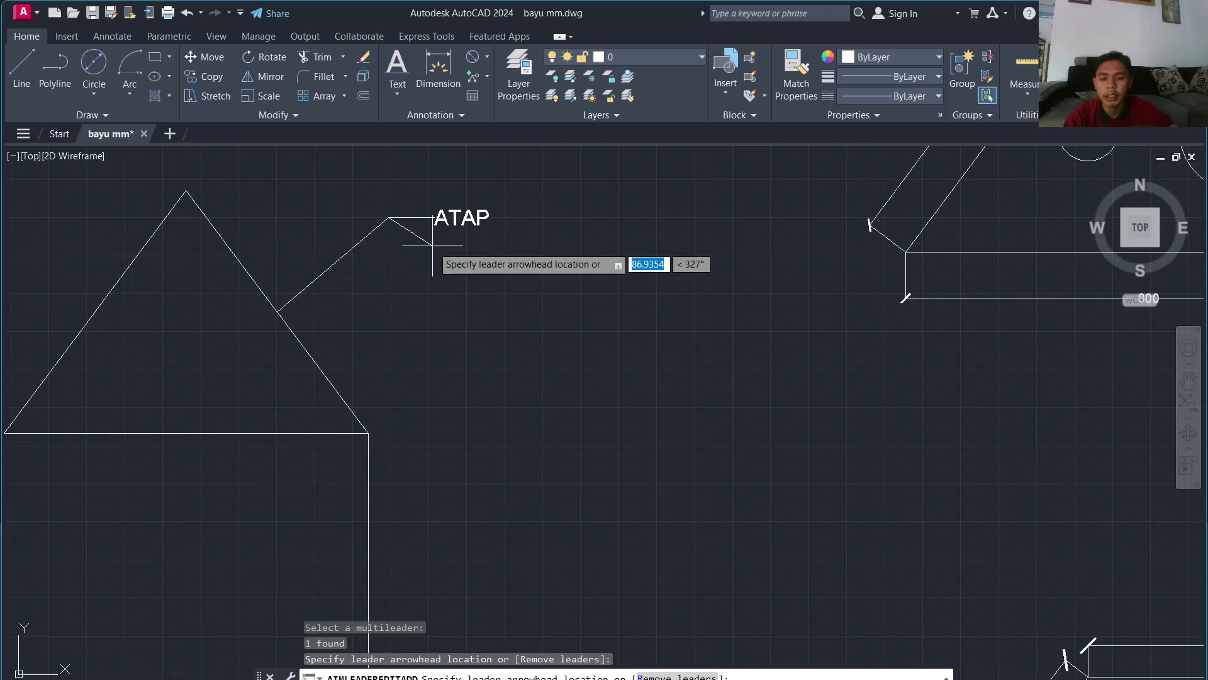
text(B)
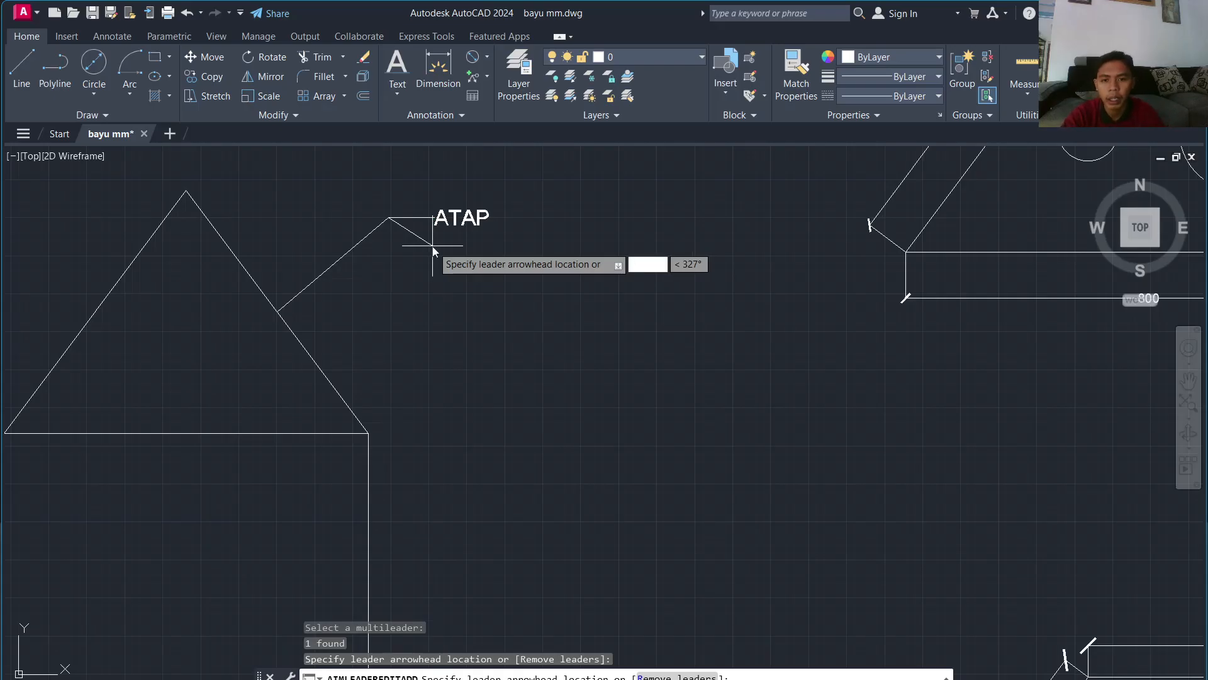
click(433, 247)
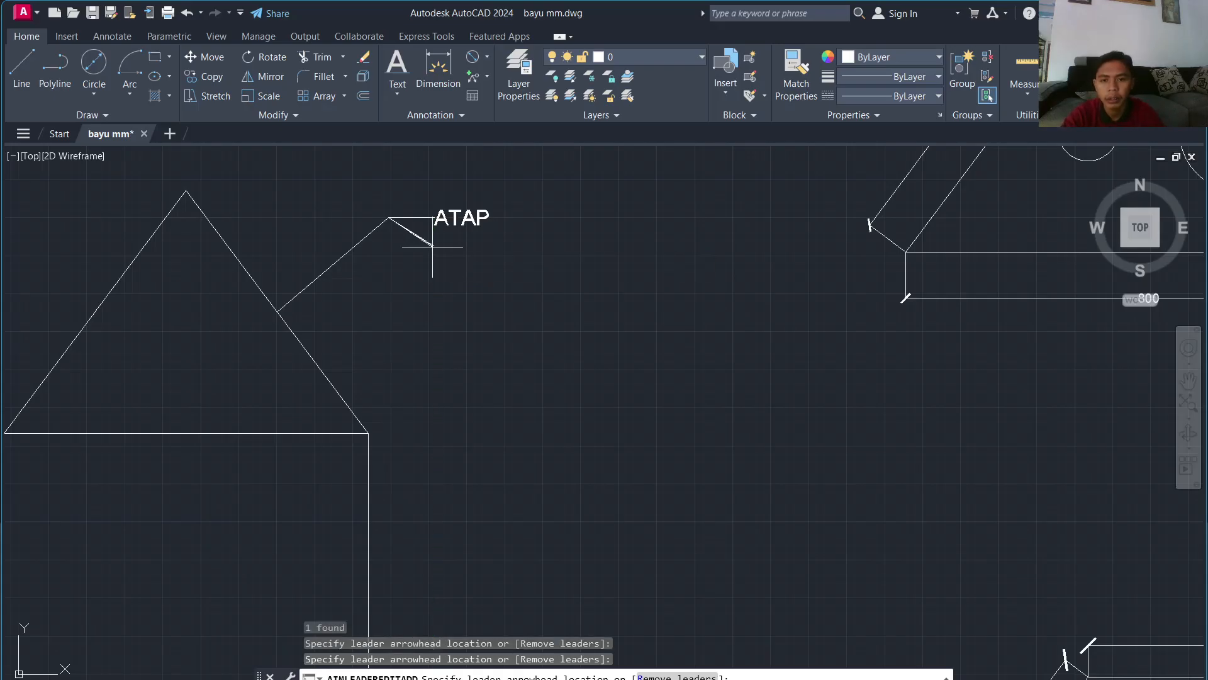
click(436, 290)
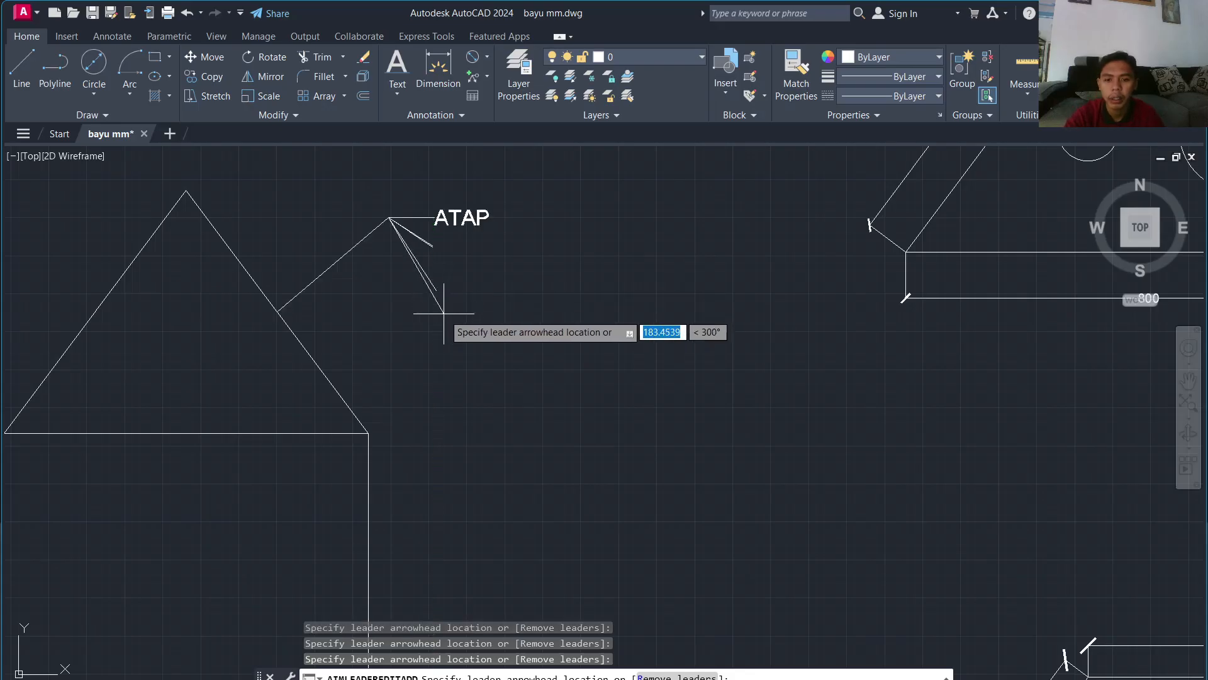
key(Return)
Step: Grip-stretch one overlapping leader arrowhead lower to separate the new leaders
click(439, 236)
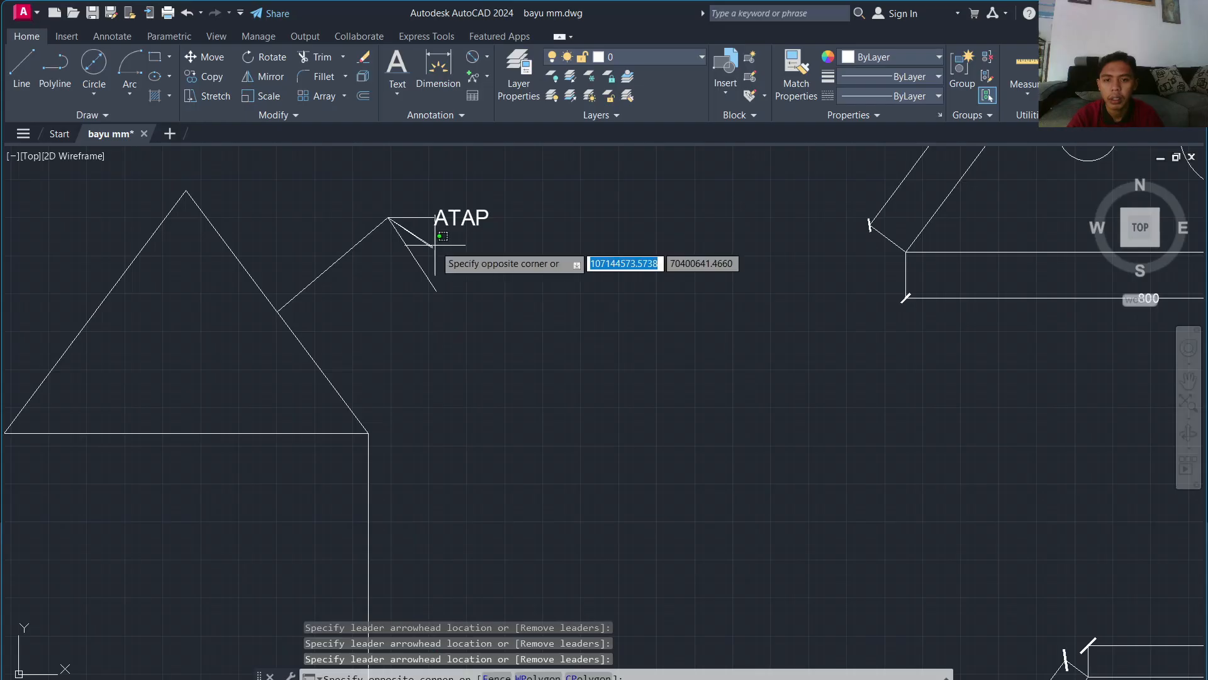
scroll(433, 242, up, 5)
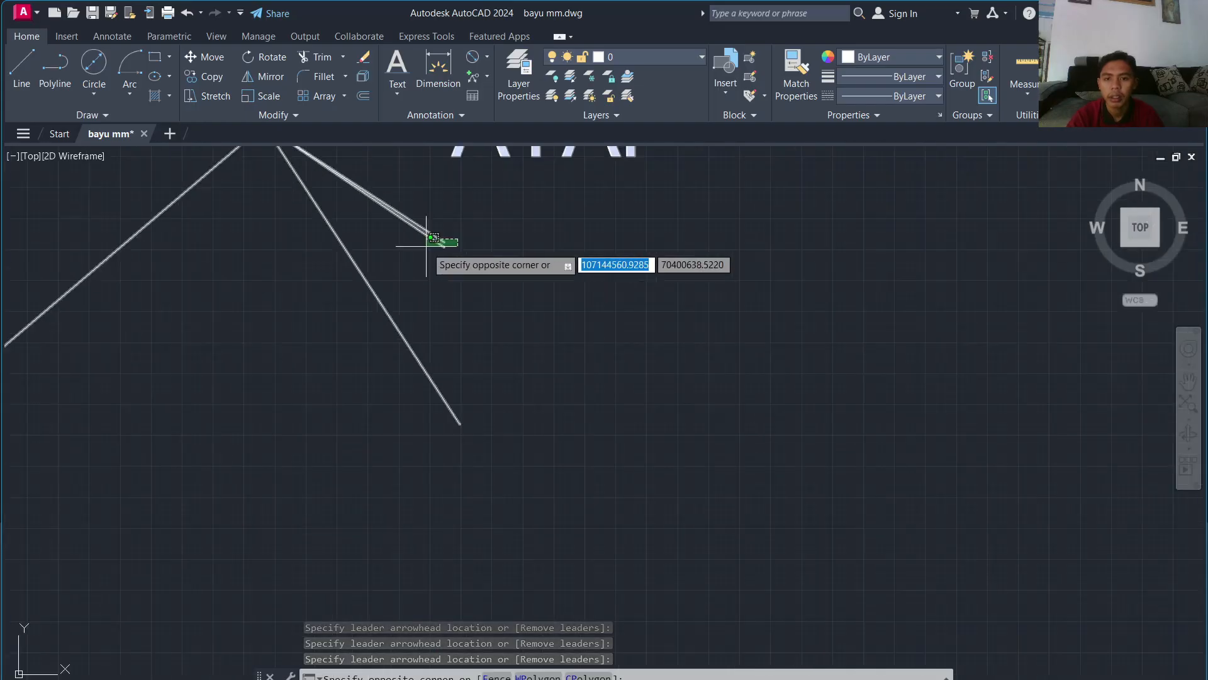
click(433, 237)
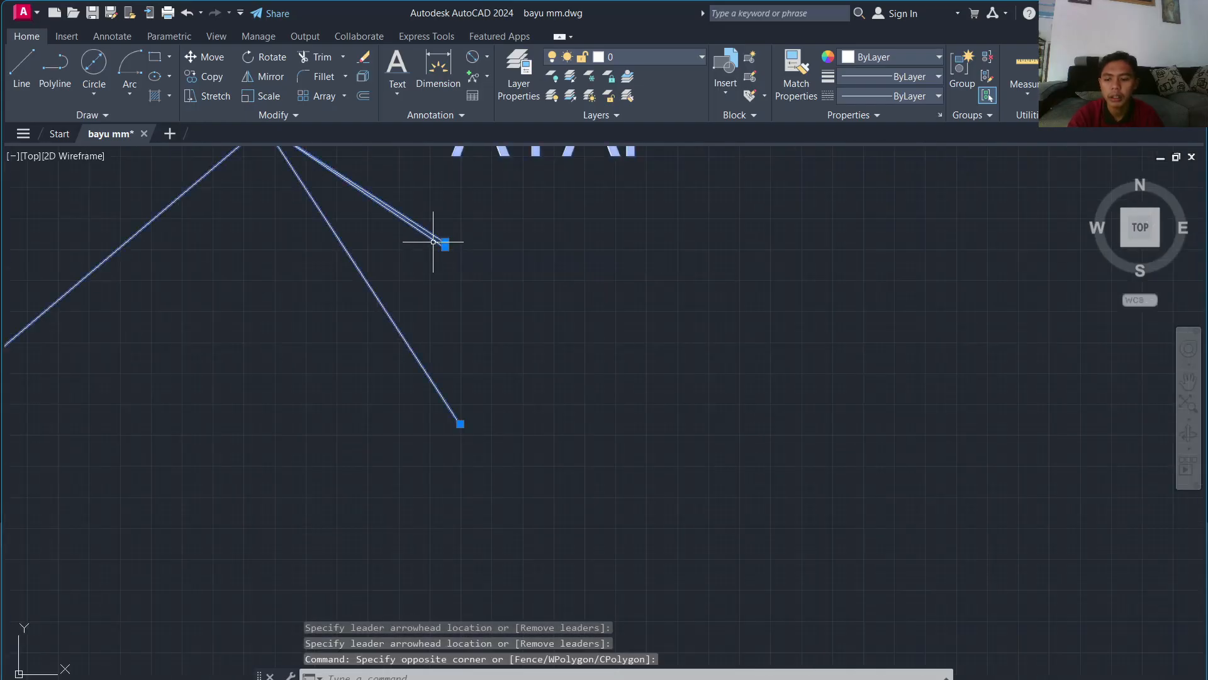
key(Escape)
click(443, 240)
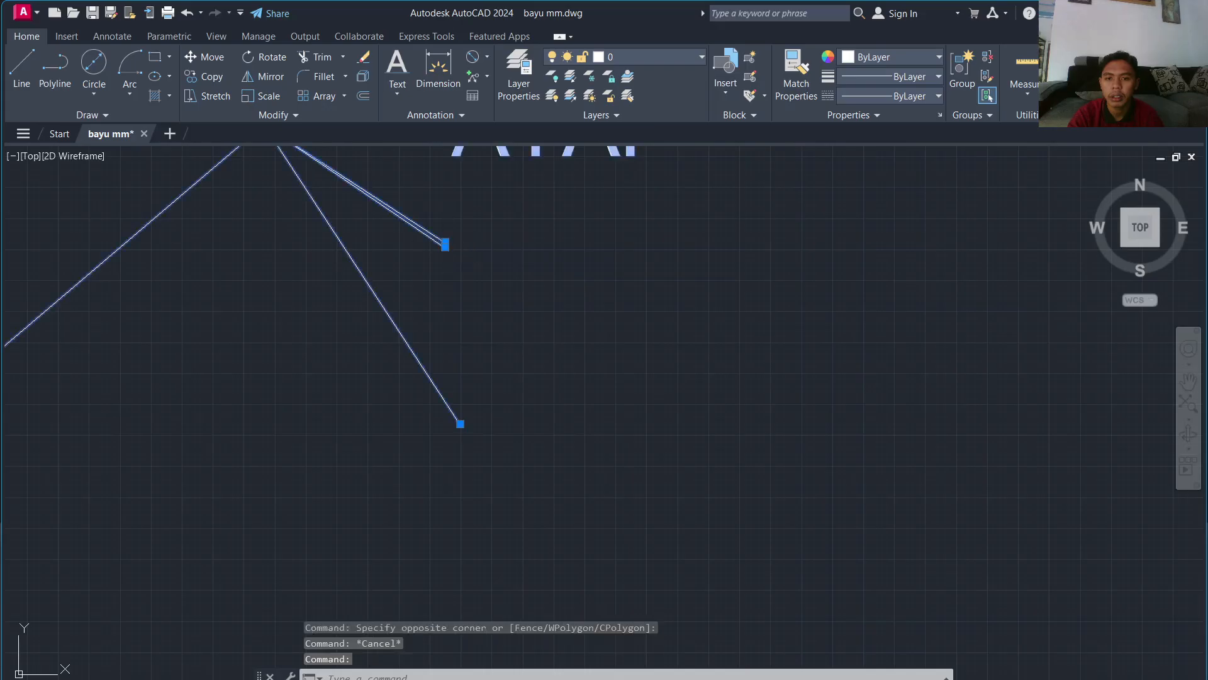
click(445, 243)
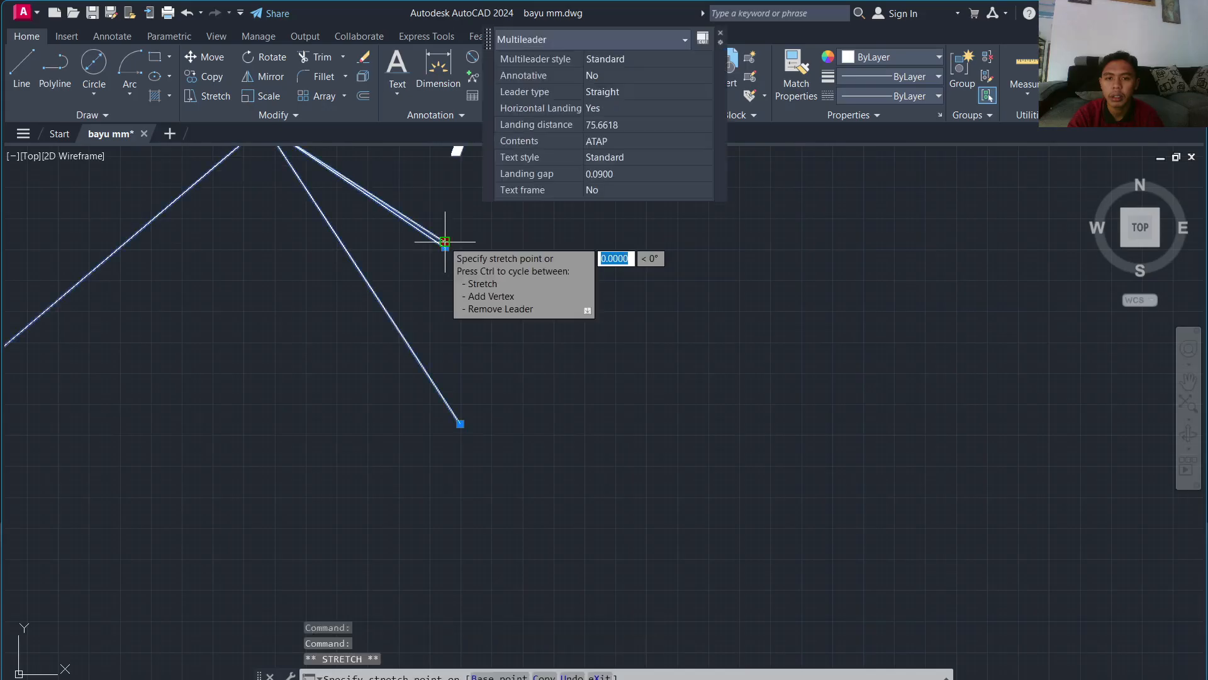
click(428, 315)
key(Escape)
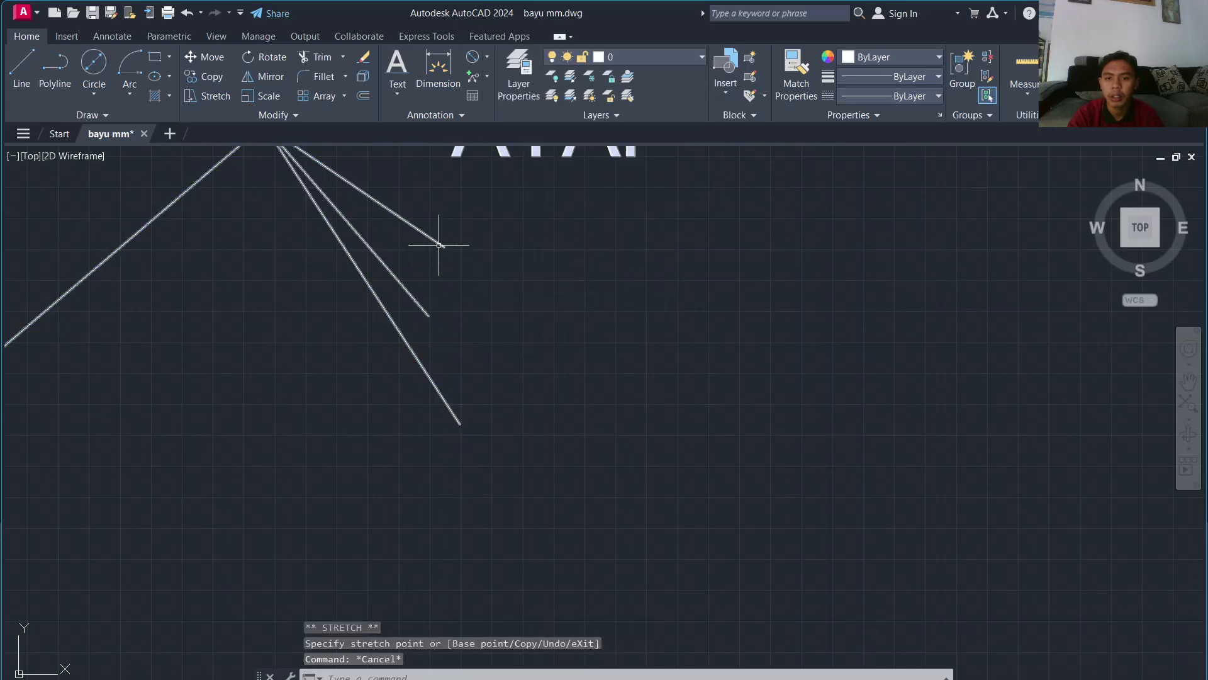
Step: Reselect the ATAP callout to check its fanned leaders, then deselect it
click(437, 243)
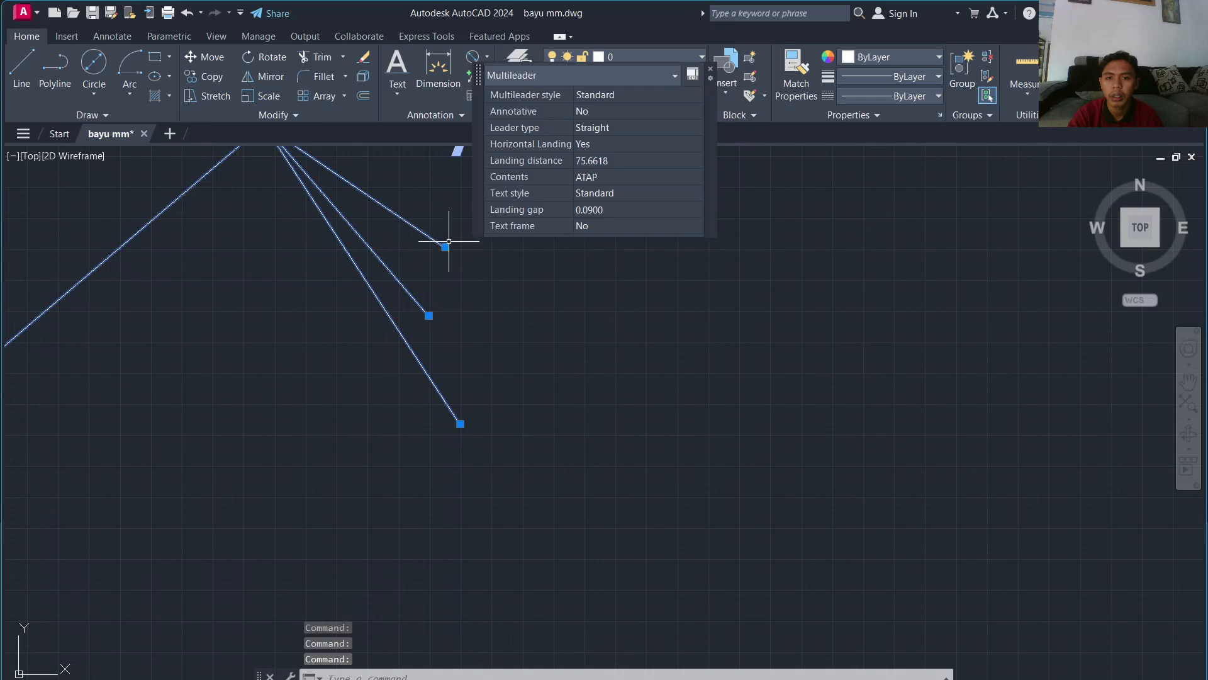
click(315, 277)
scroll(383, 280, down, 4)
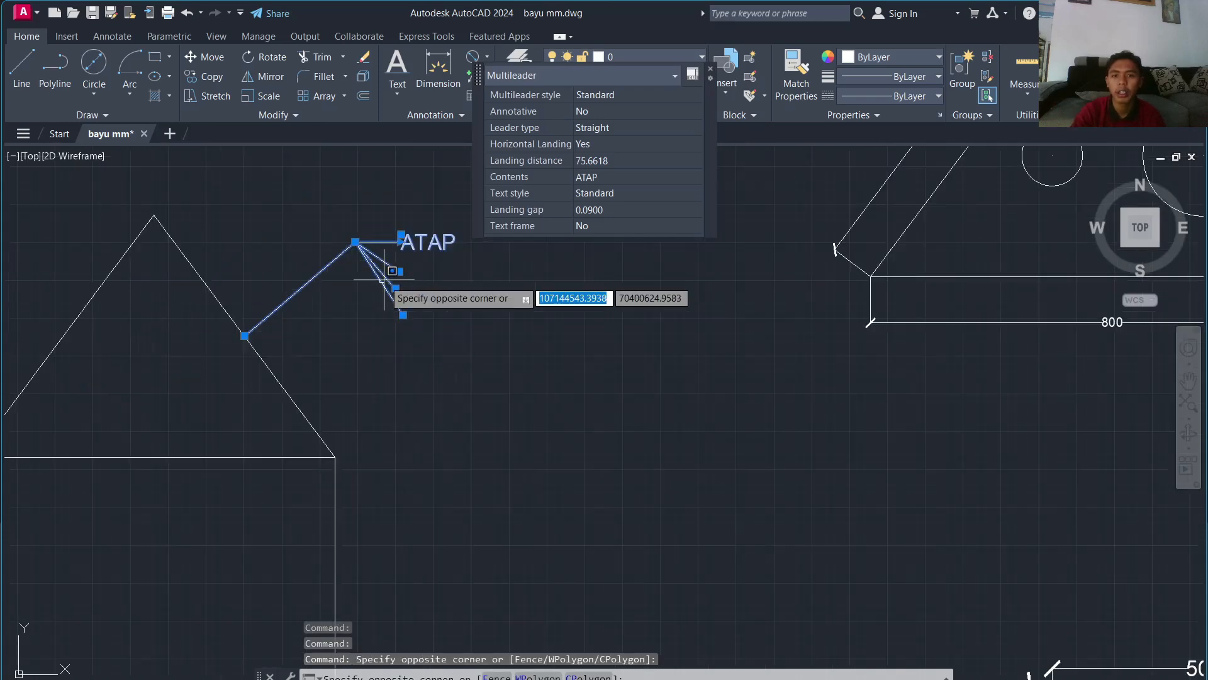
scroll(384, 279, up, 4)
key(Escape)
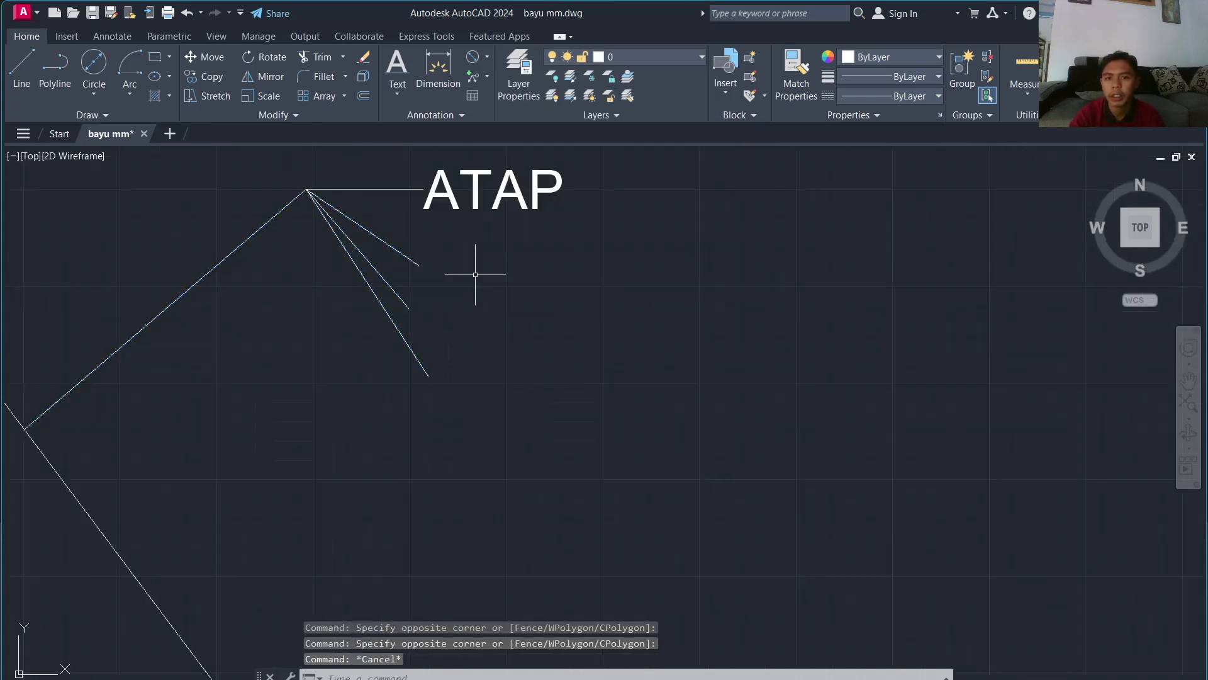
click(485, 77)
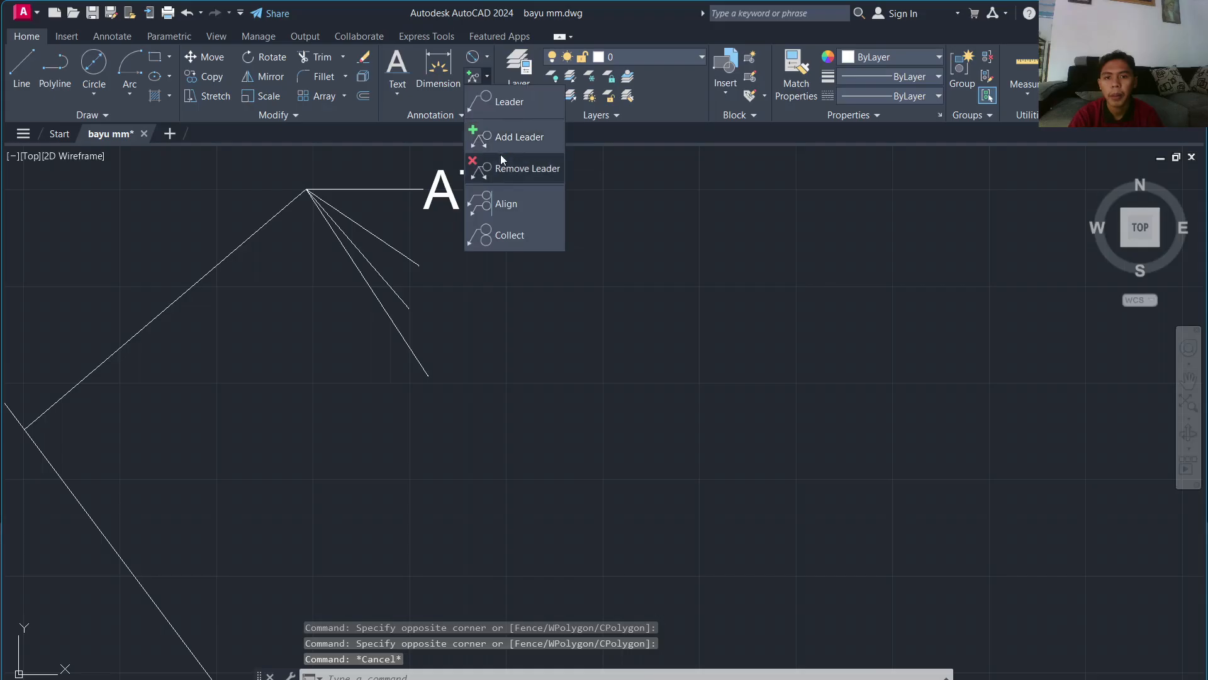
Step: Start Remove Leader on ATAP and pick its upper, middle and lower leader lines
click(500, 157)
click(379, 241)
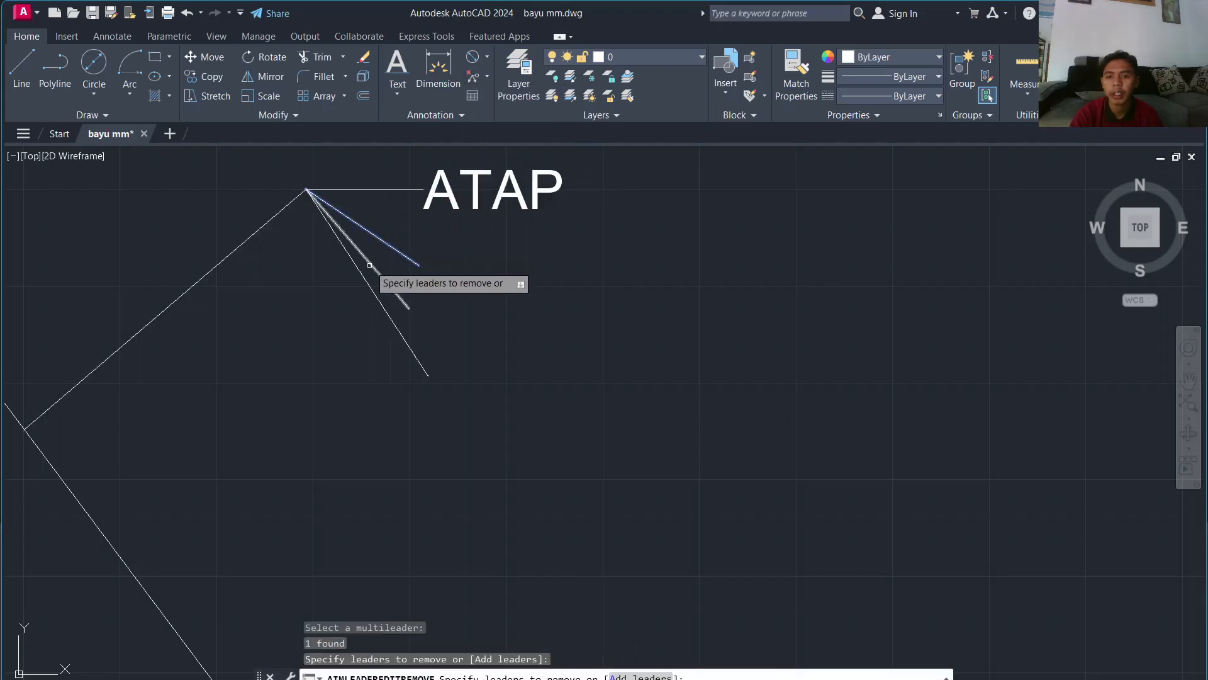
click(371, 270)
click(379, 248)
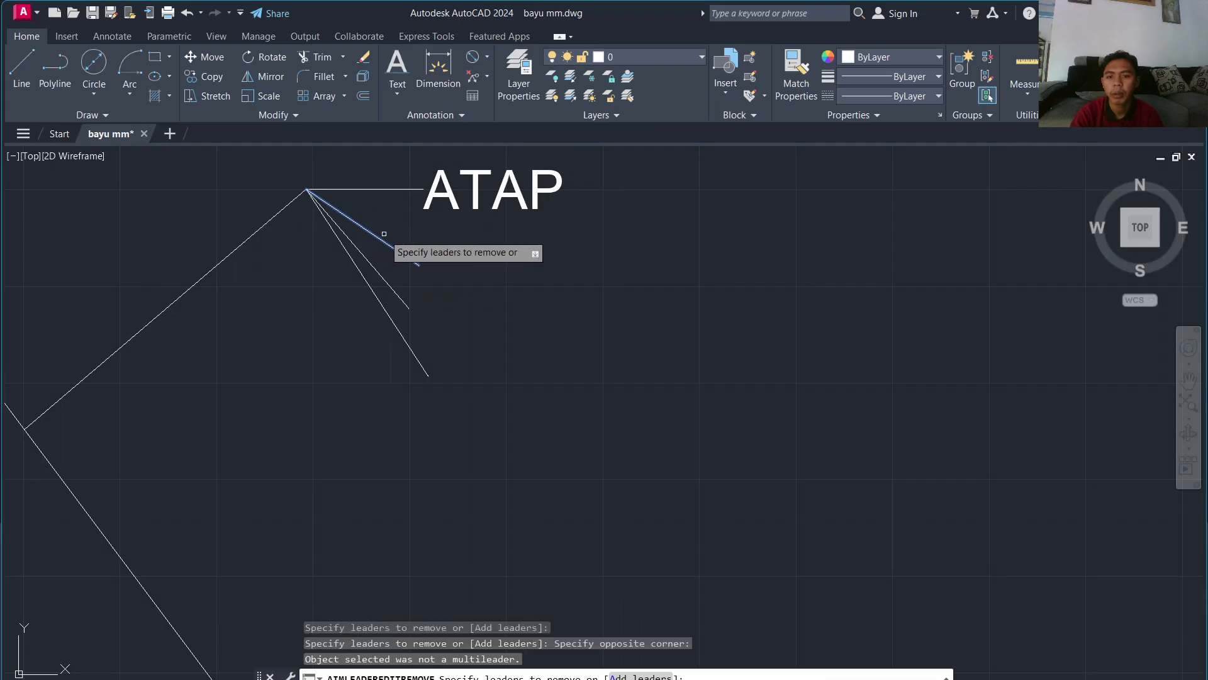
click(353, 303)
click(387, 238)
click(365, 293)
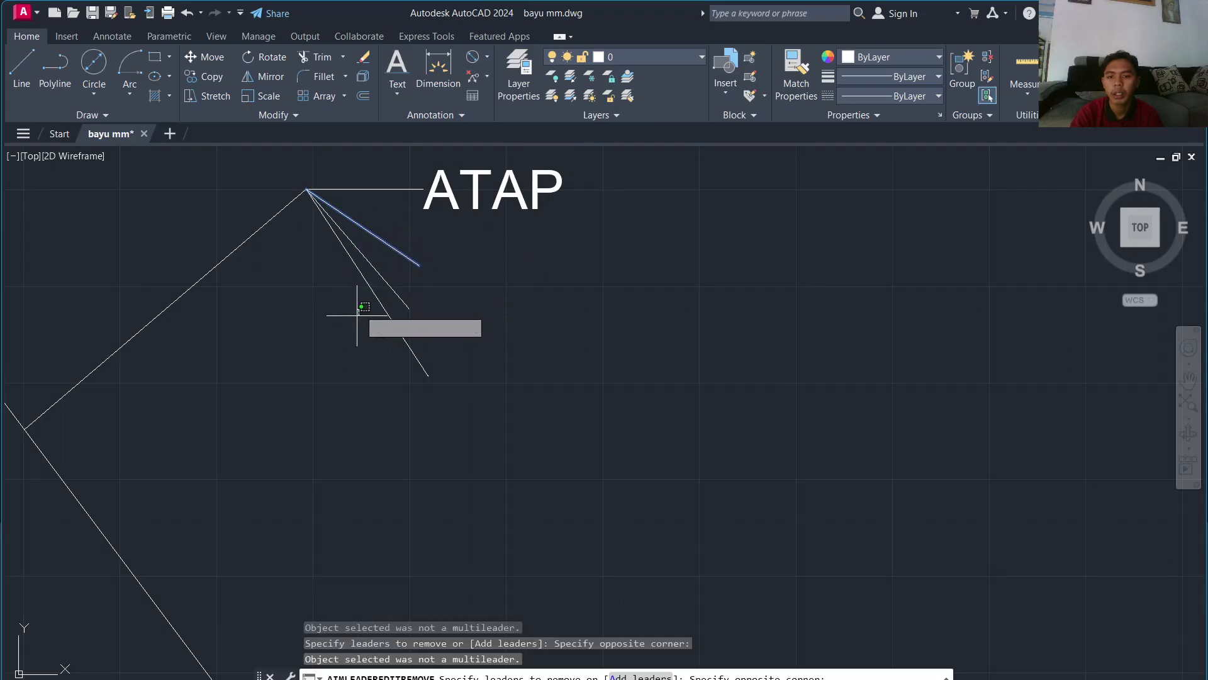
click(387, 273)
click(384, 280)
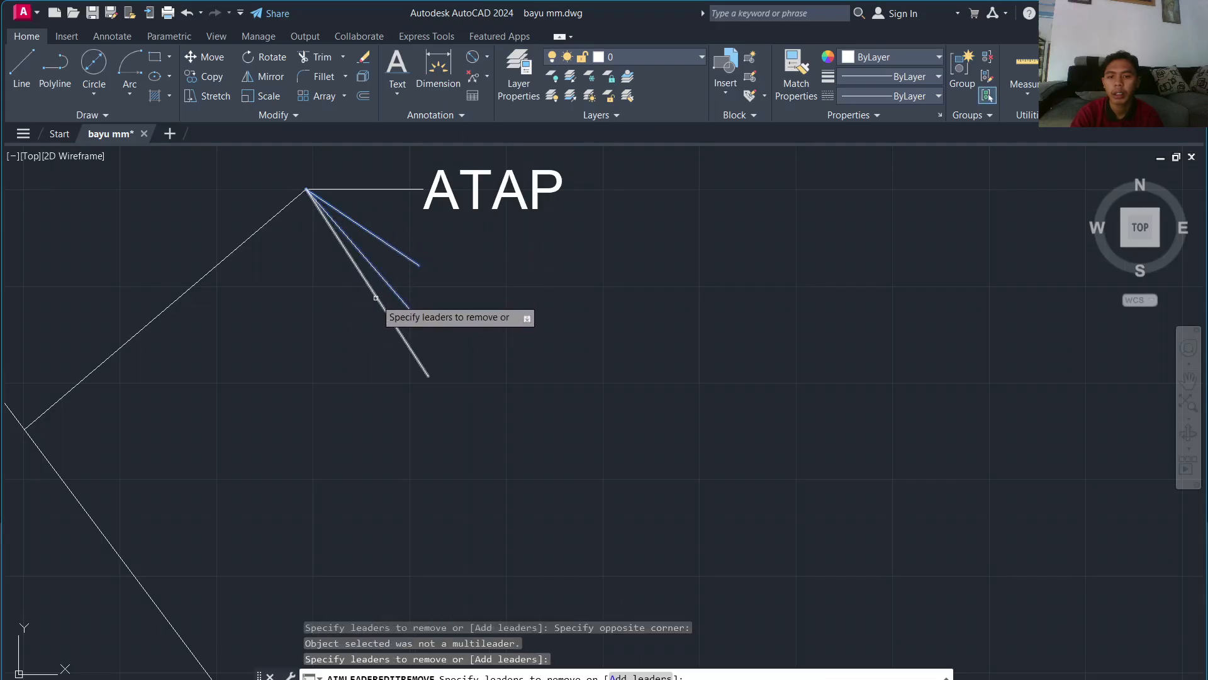
click(377, 299)
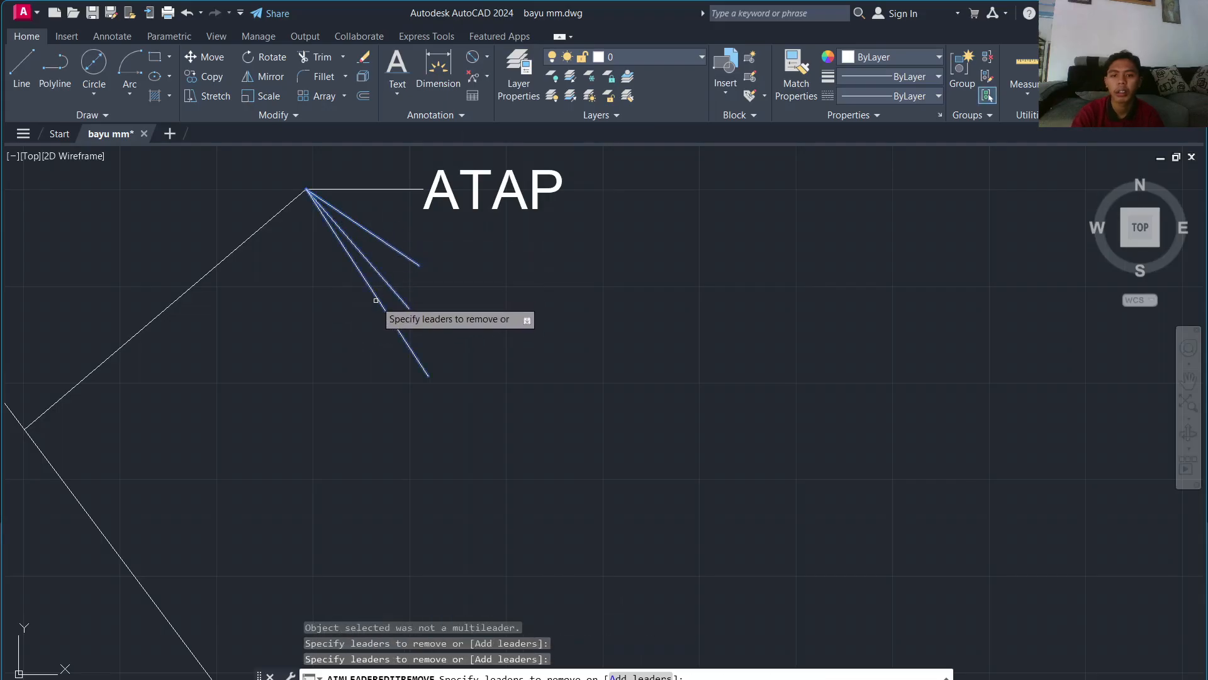
Step: Catch the remaining leaders, including the long left one, and remove them all
click(409, 290)
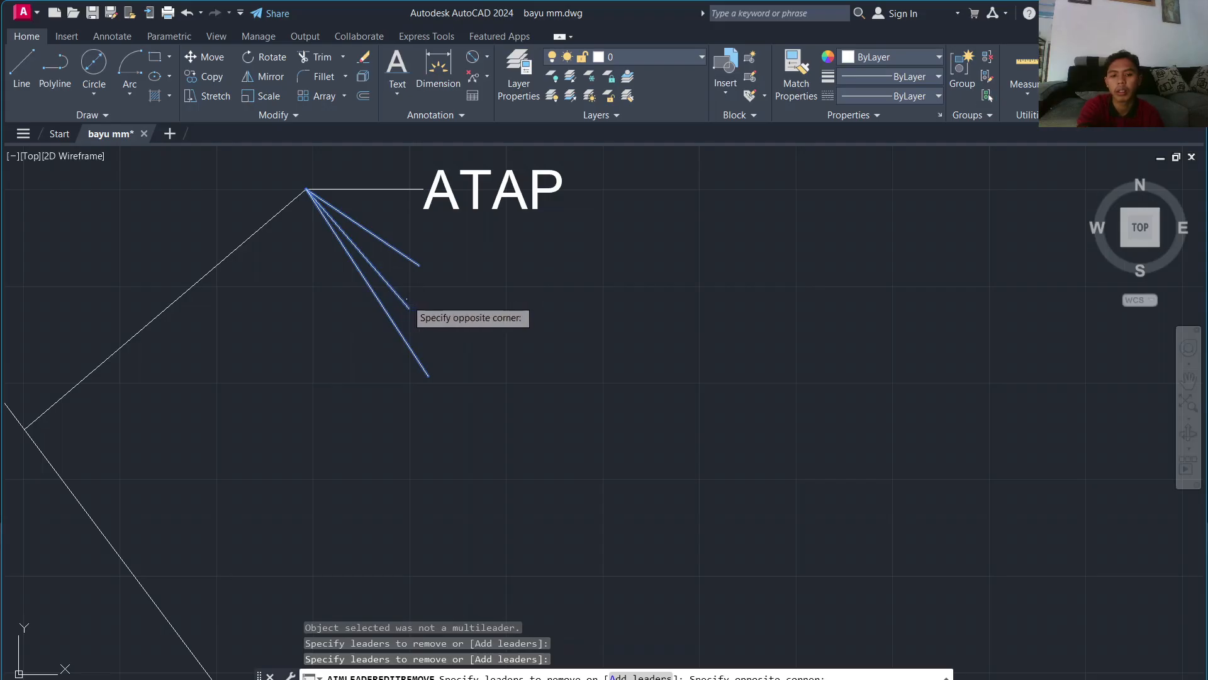
key(Return)
key(Return)
click(412, 268)
click(379, 306)
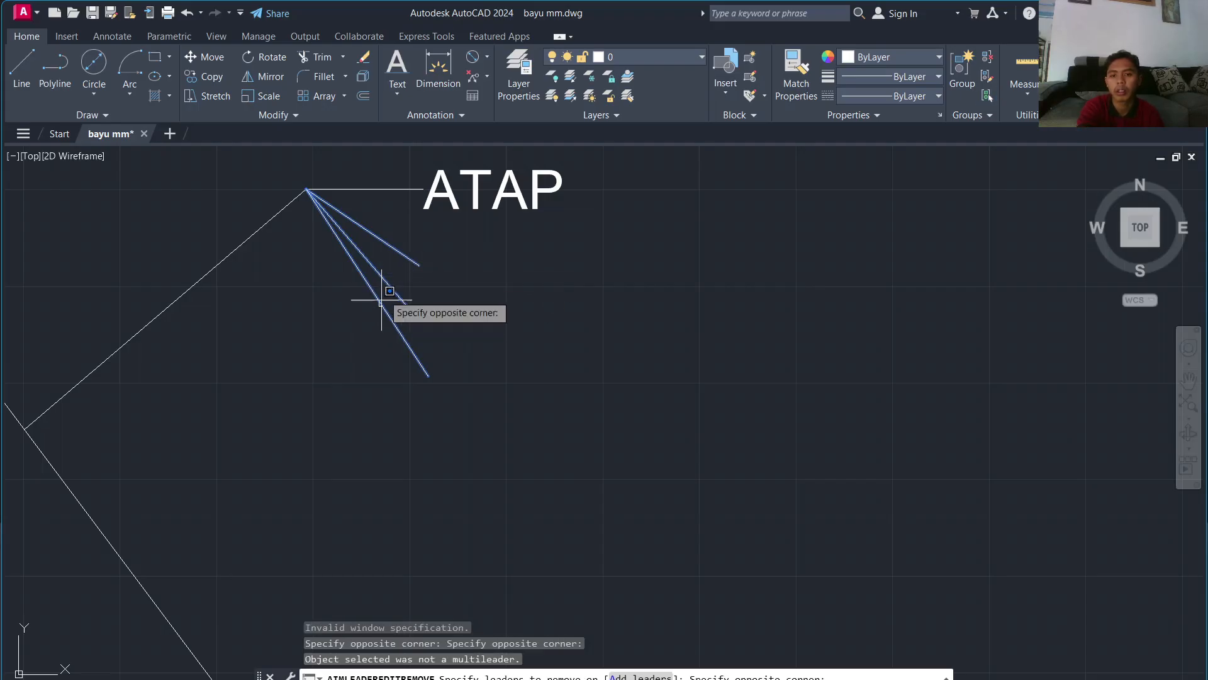
click(215, 274)
key(Return)
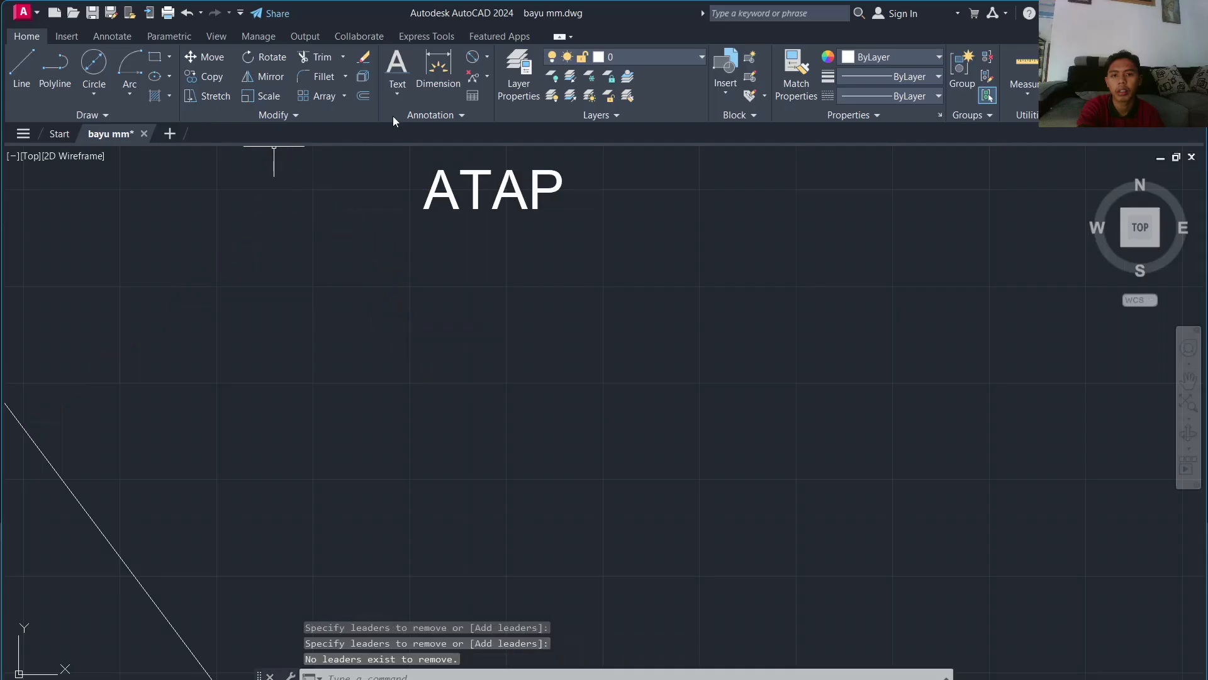
Step: Start a trial multileader from the diagonal roof line with its landing beside ATAP
click(487, 78)
click(488, 103)
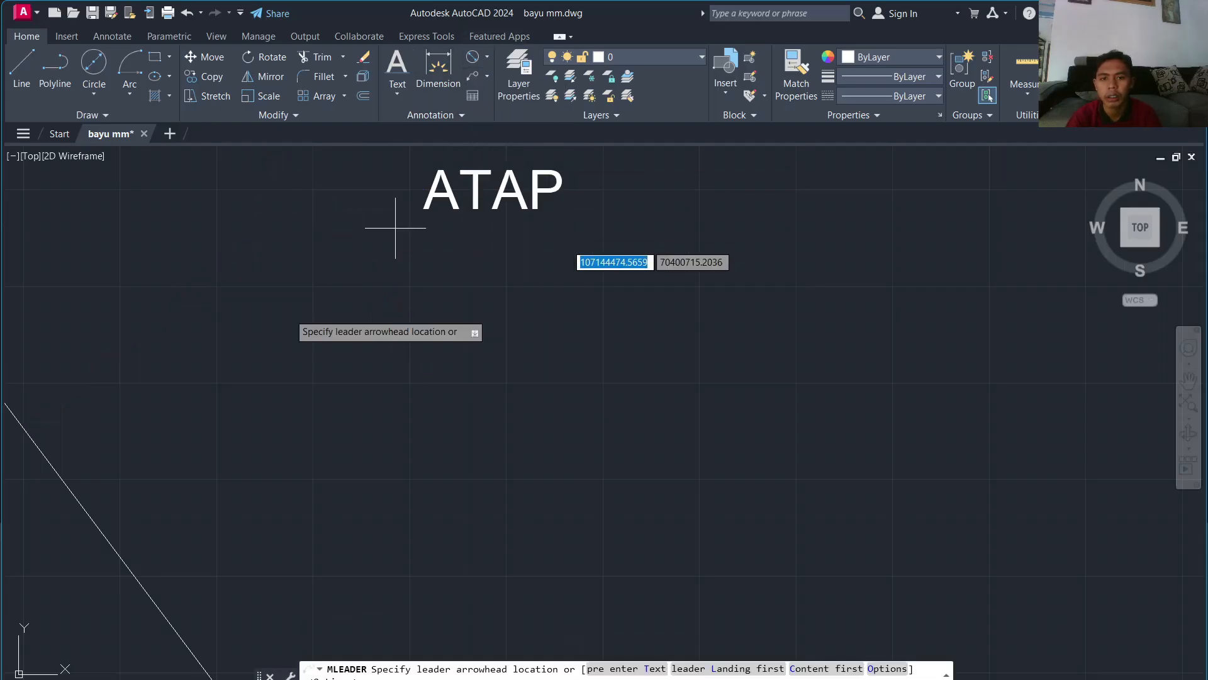
click(23, 427)
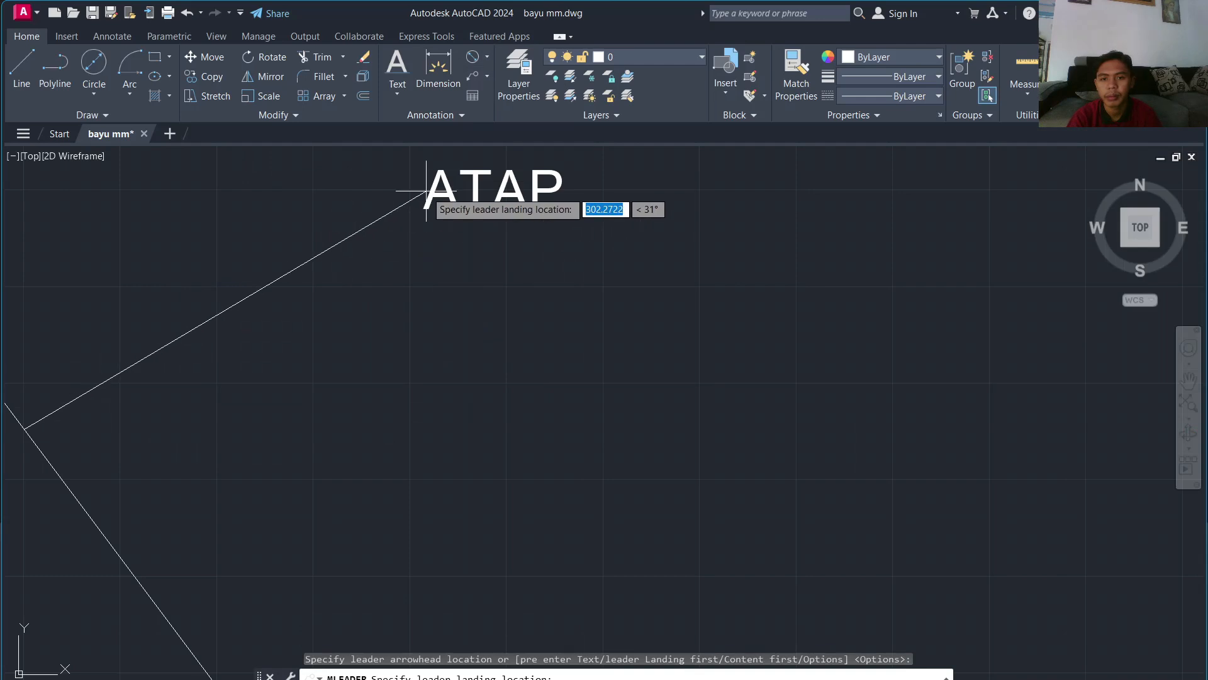
click(325, 205)
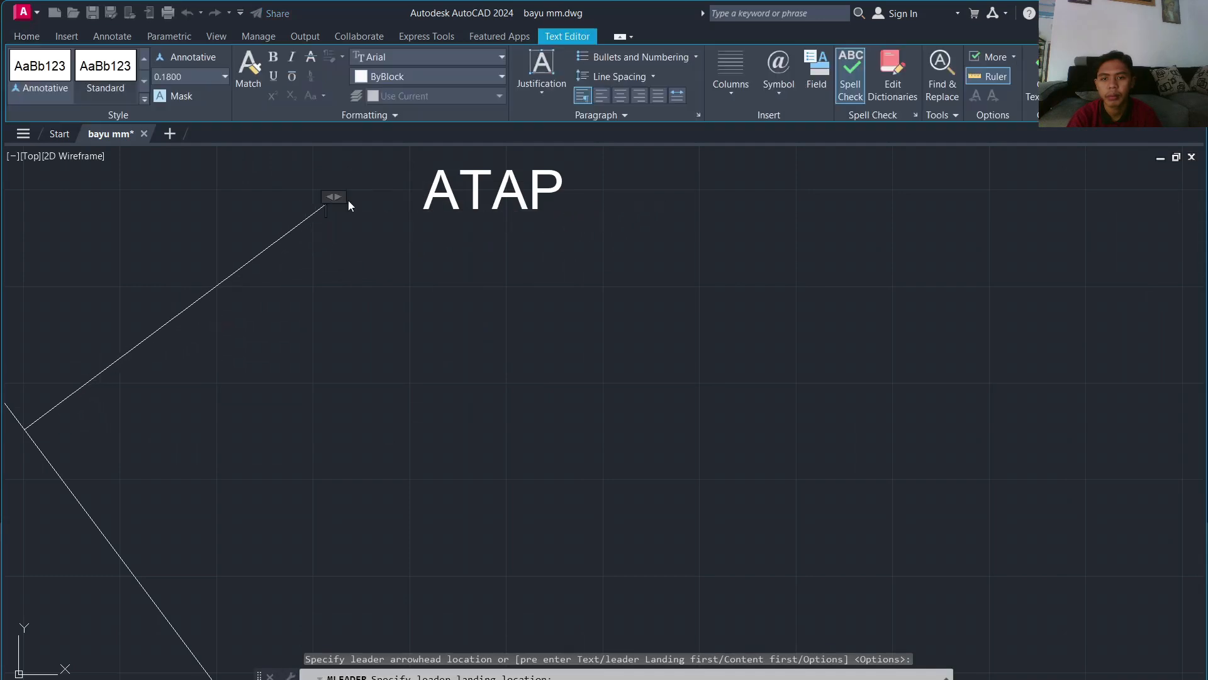
Step: Select and delete the old ATAP text
click(439, 210)
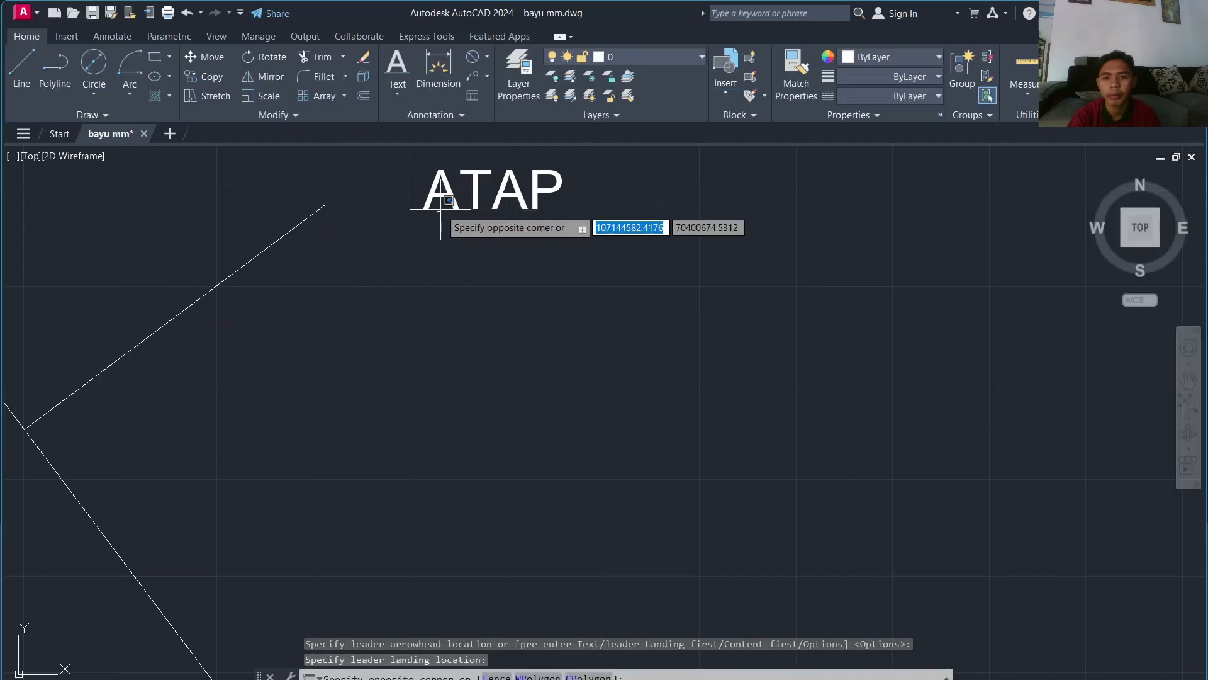
click(536, 166)
click(548, 169)
click(491, 208)
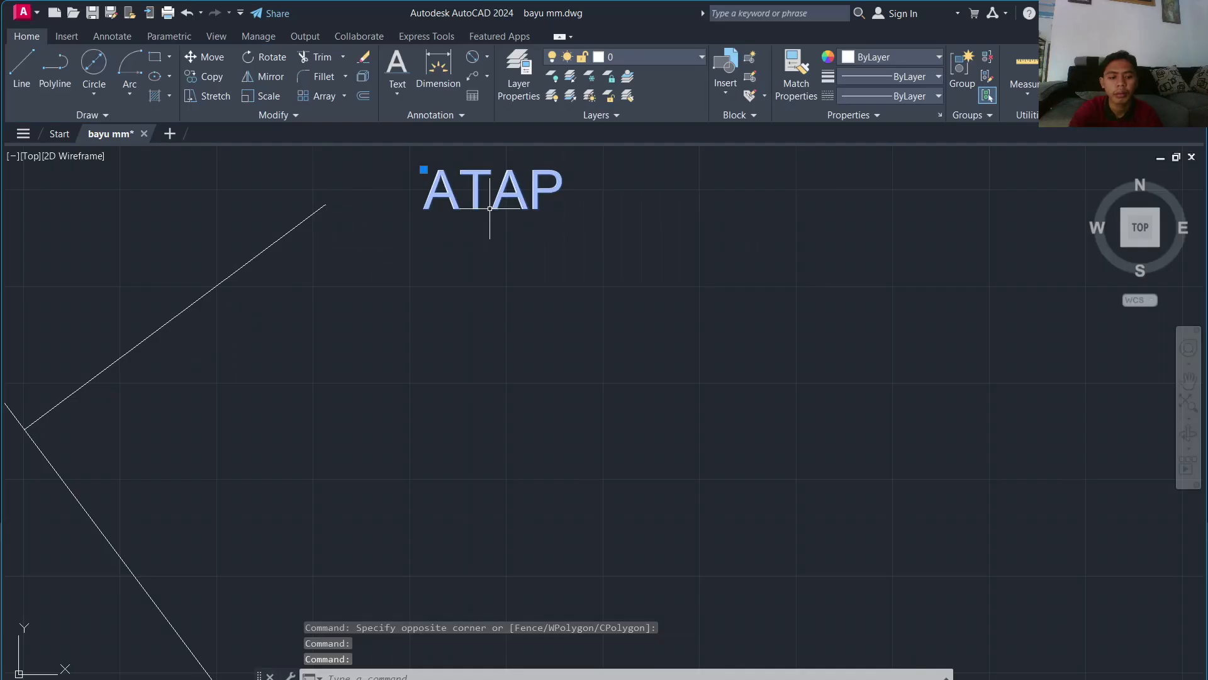
key(Delete)
Step: Move the trial leader's landing, then window-select the multileader for removal
click(320, 209)
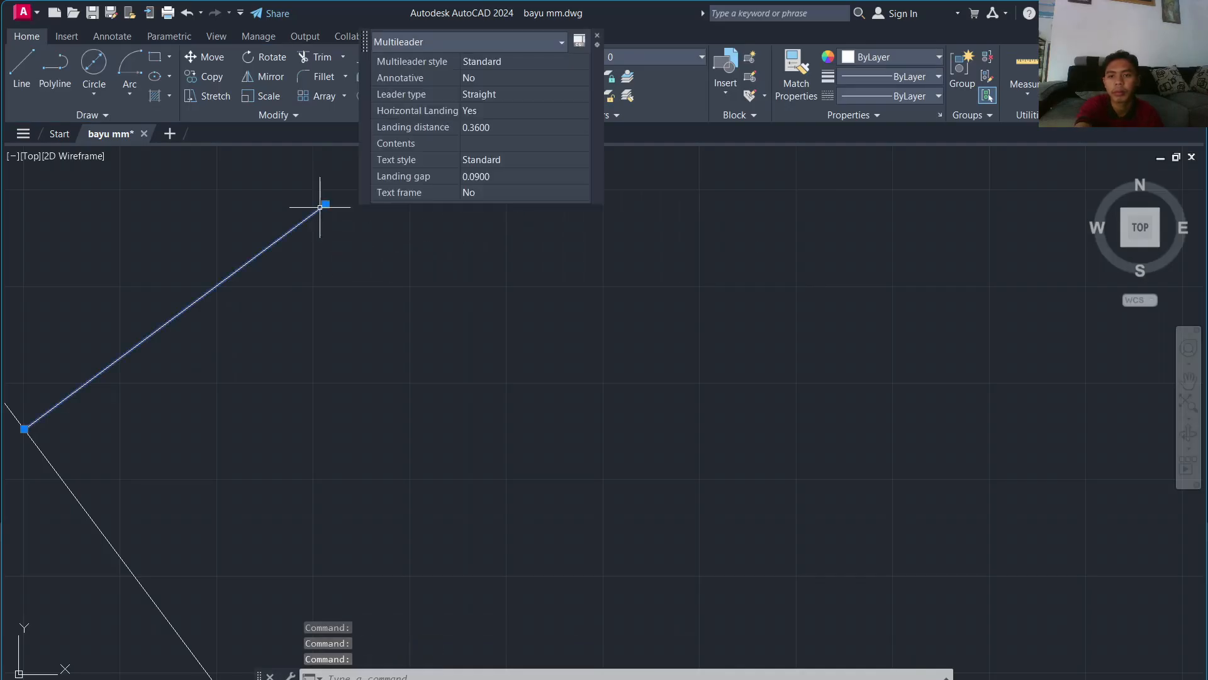
click(325, 204)
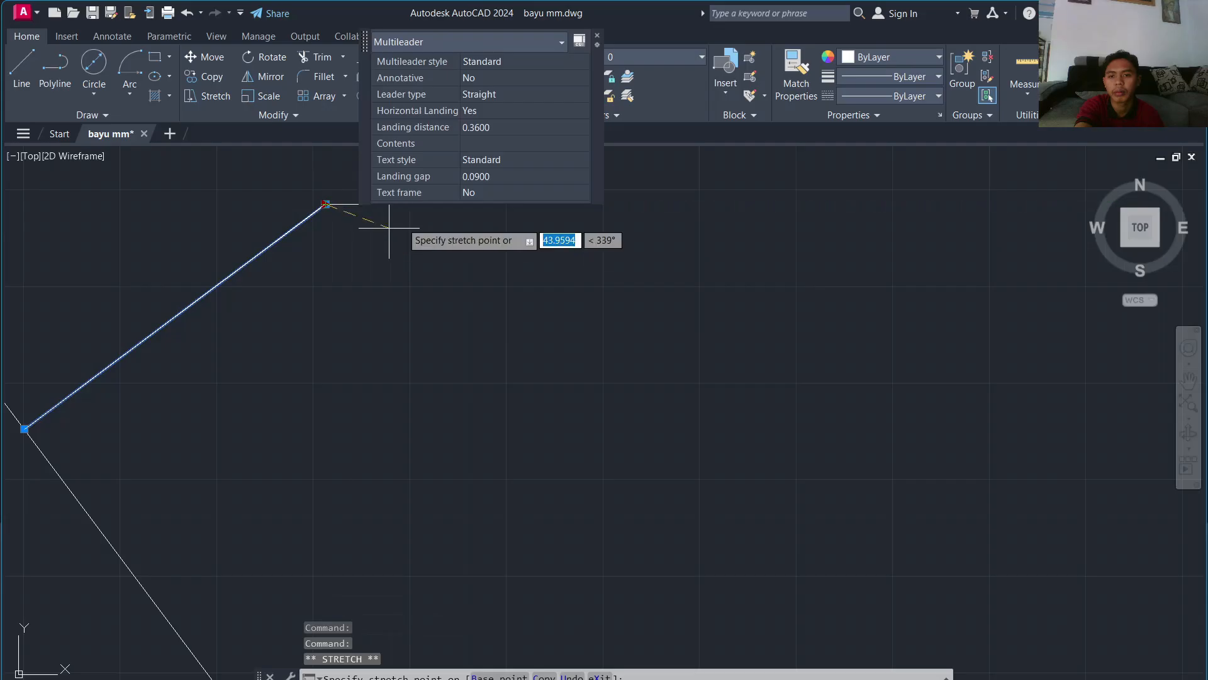
scroll(433, 246, down, 4)
click(433, 246)
click(371, 292)
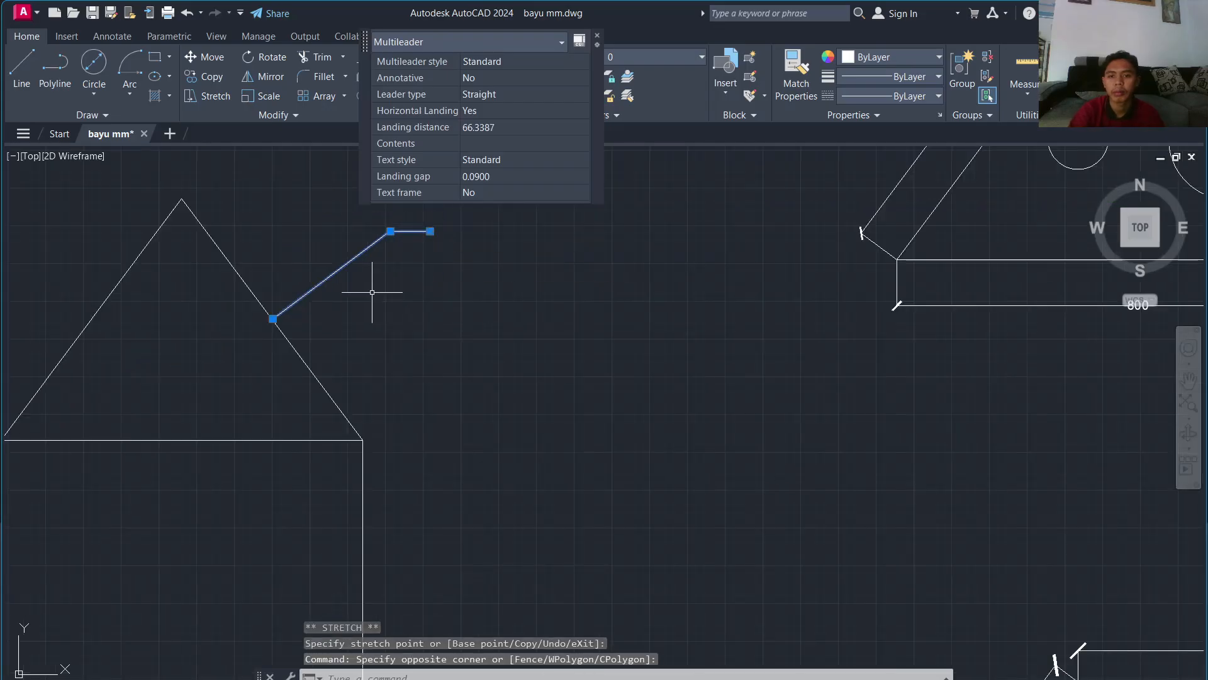
key(Escape)
click(404, 209)
click(390, 253)
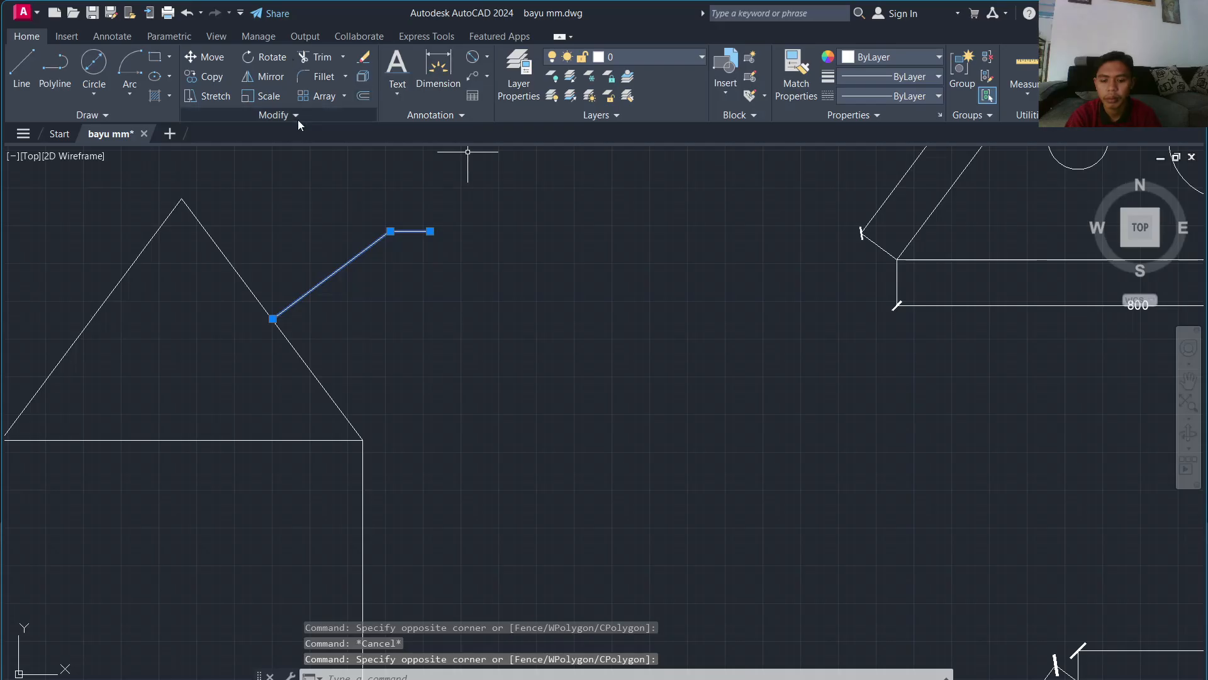
click(319, 183)
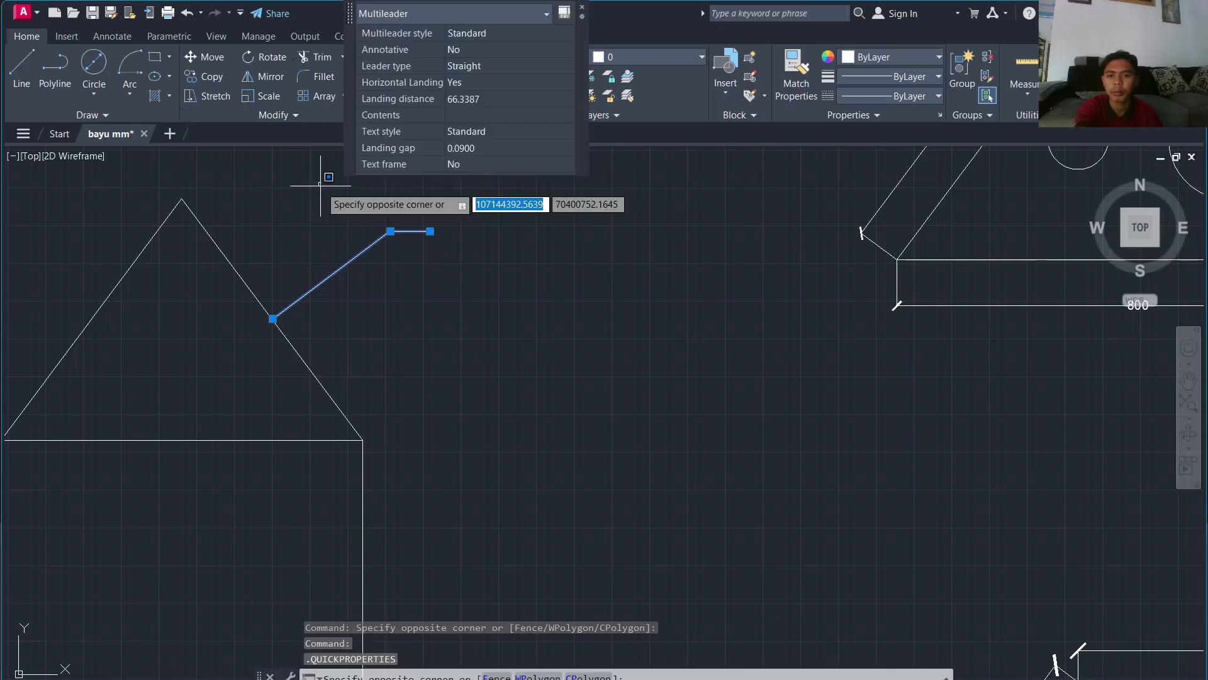
click(376, 258)
Step: Delete the trial leader and add an ATAP multileader on the right roof slope, height 25
key(Delete)
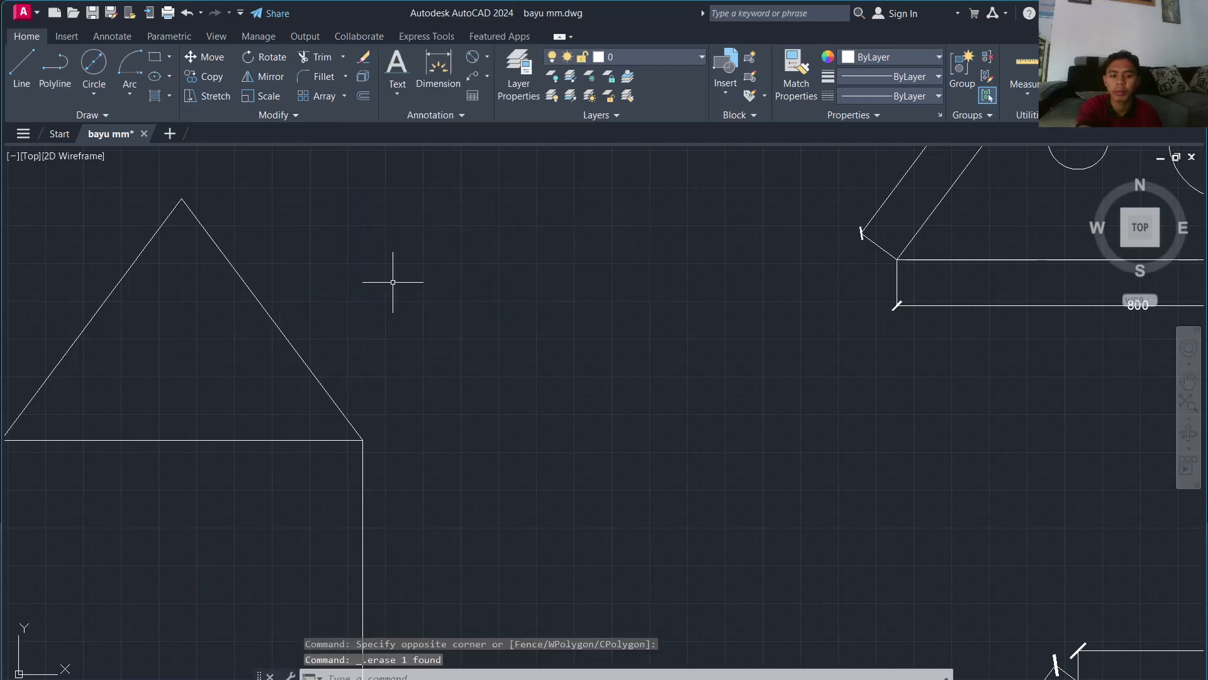
click(475, 80)
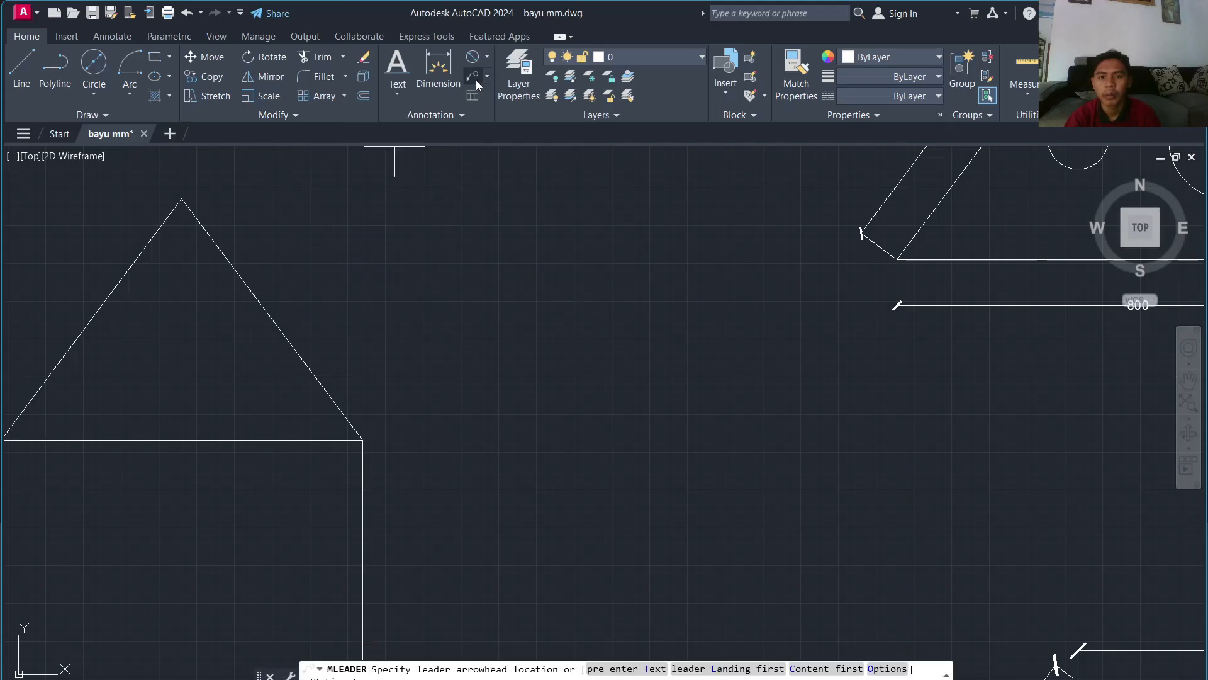
click(273, 318)
click(404, 244)
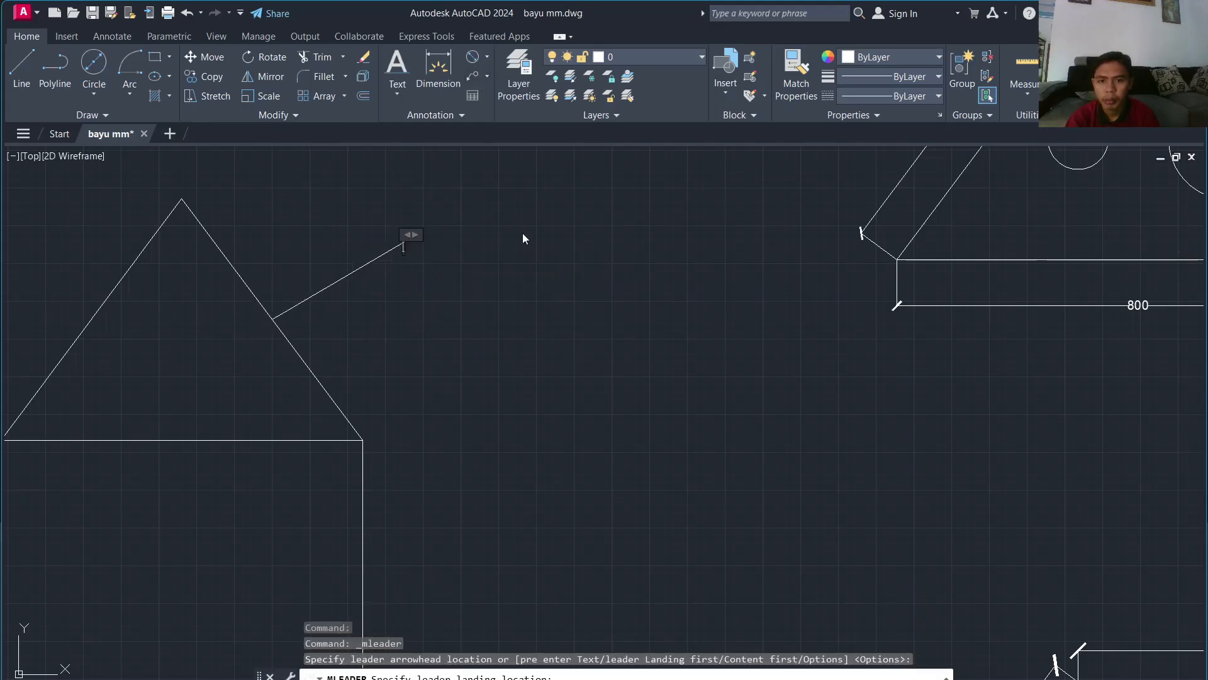
text(ATAP)
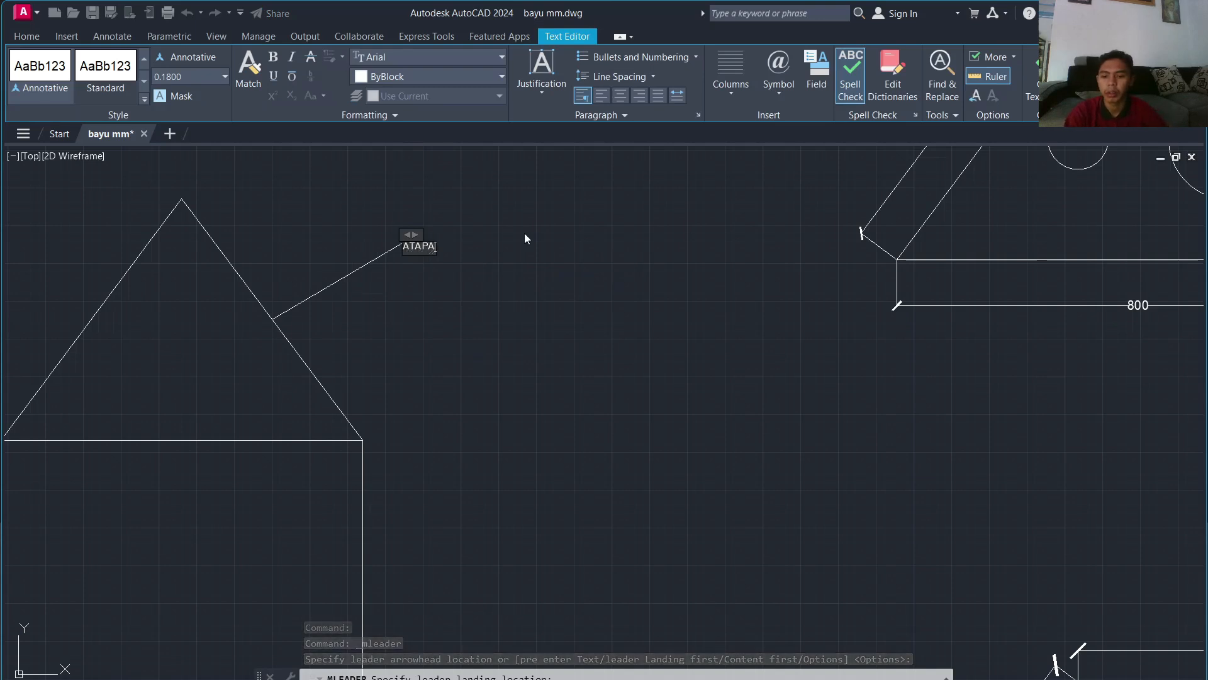
key(ctrl+a)
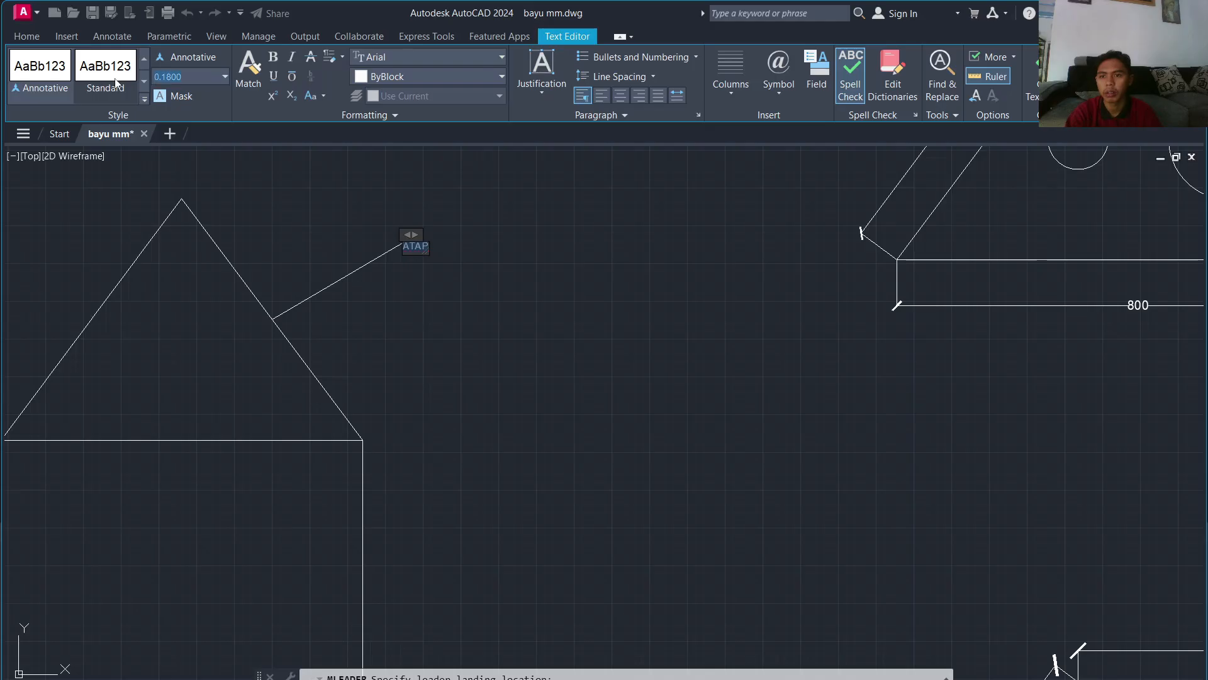
key(Return)
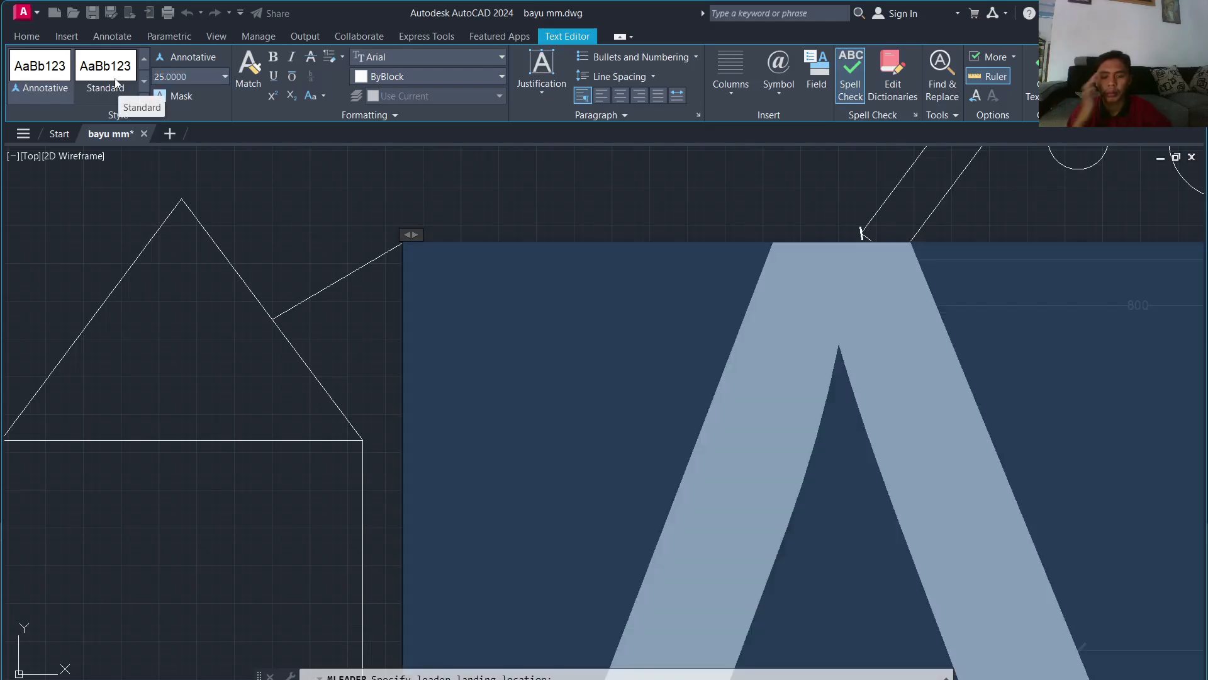
click(317, 270)
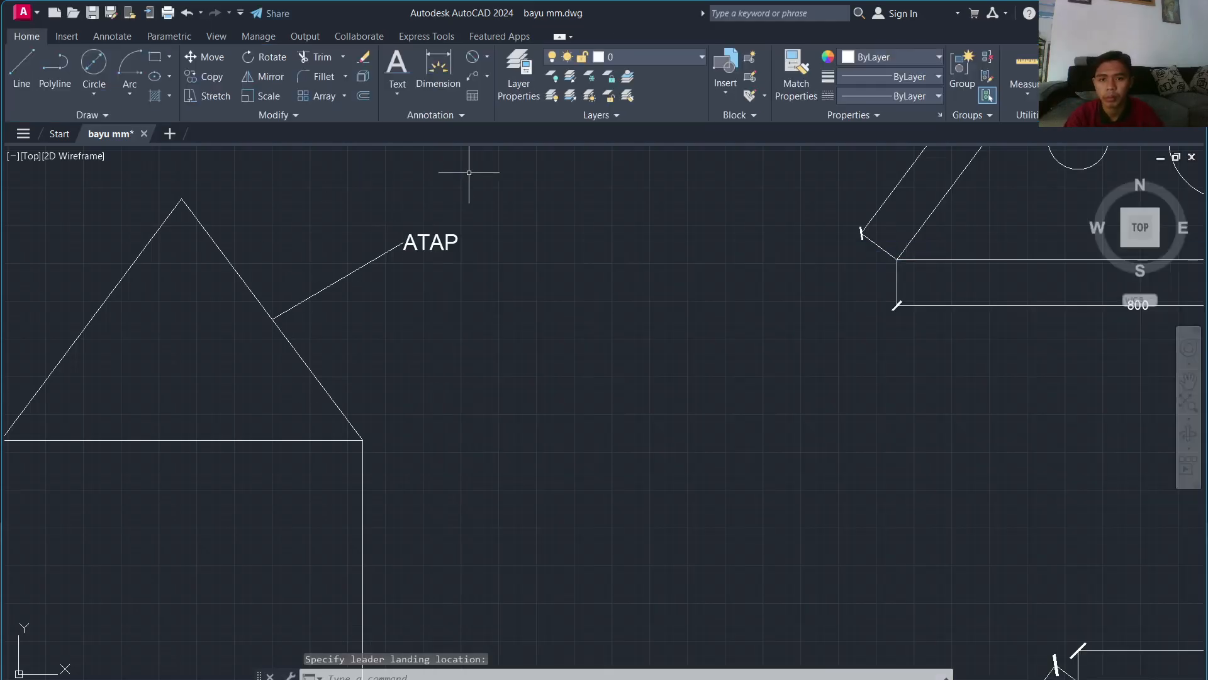
click(487, 77)
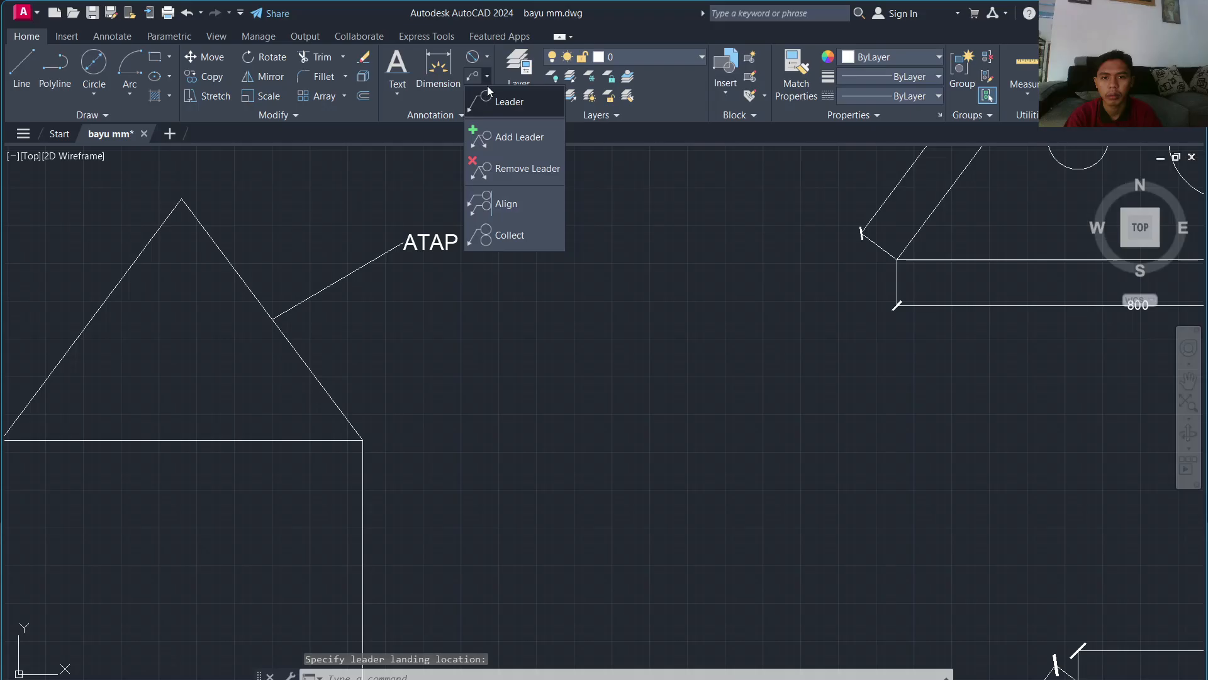
click(503, 138)
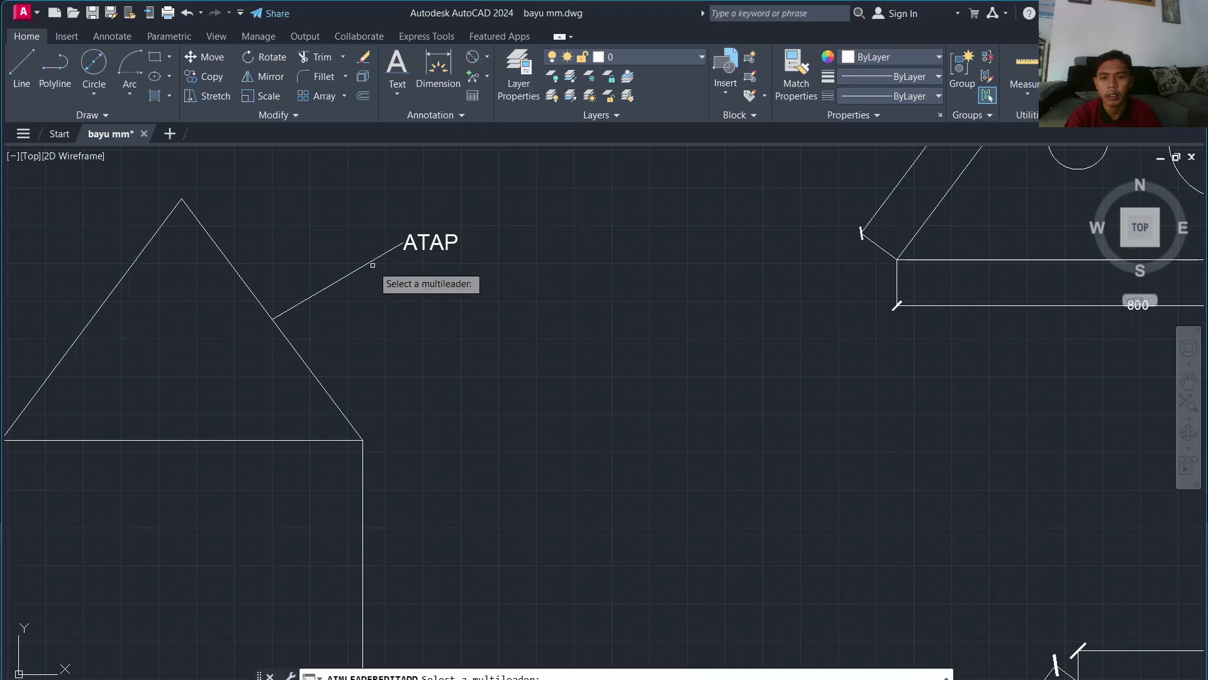
click(376, 262)
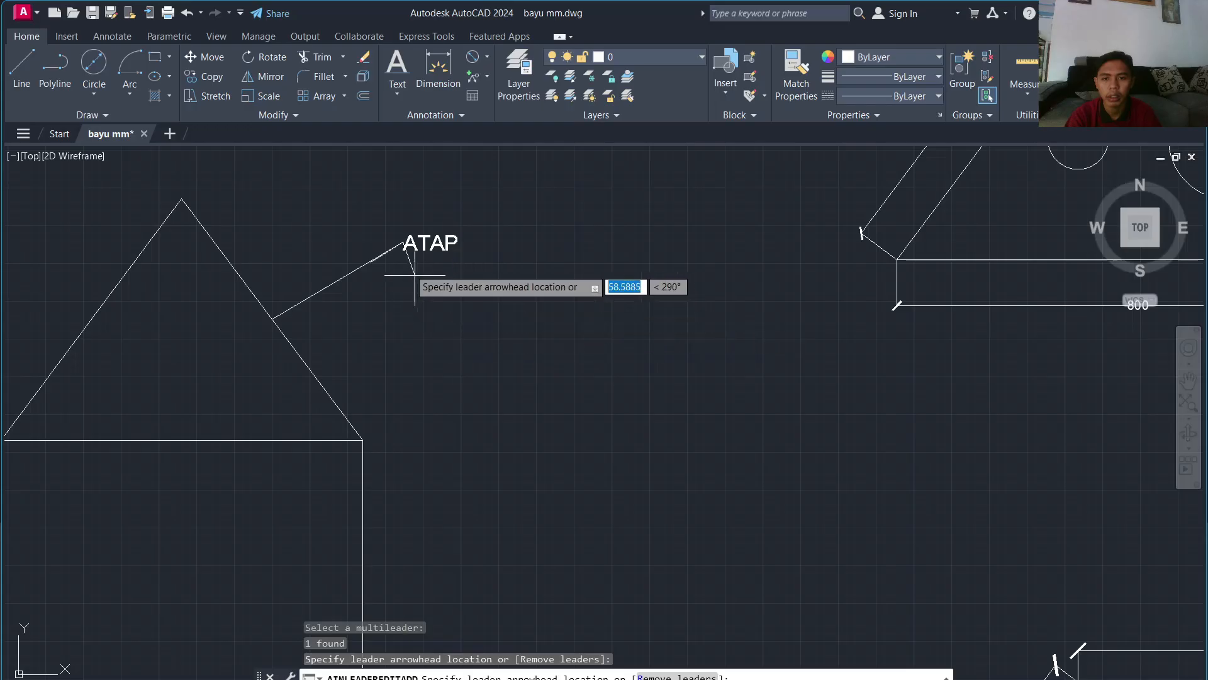
scroll(409, 281, up, 5)
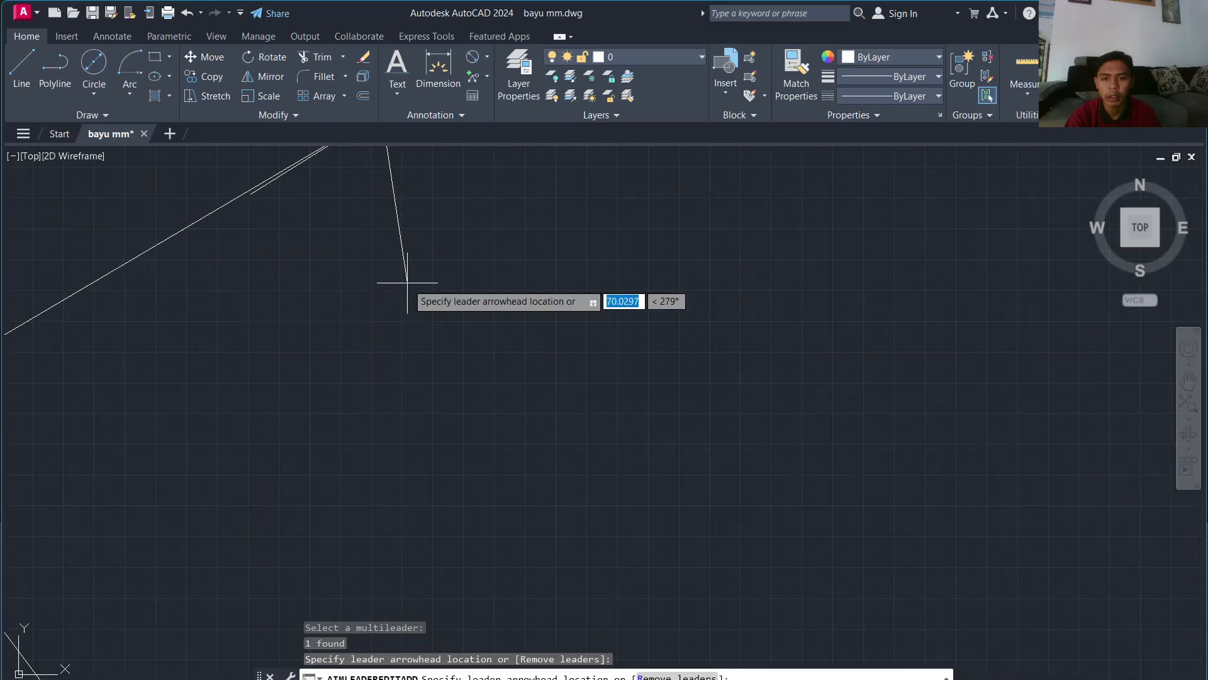
text(2)
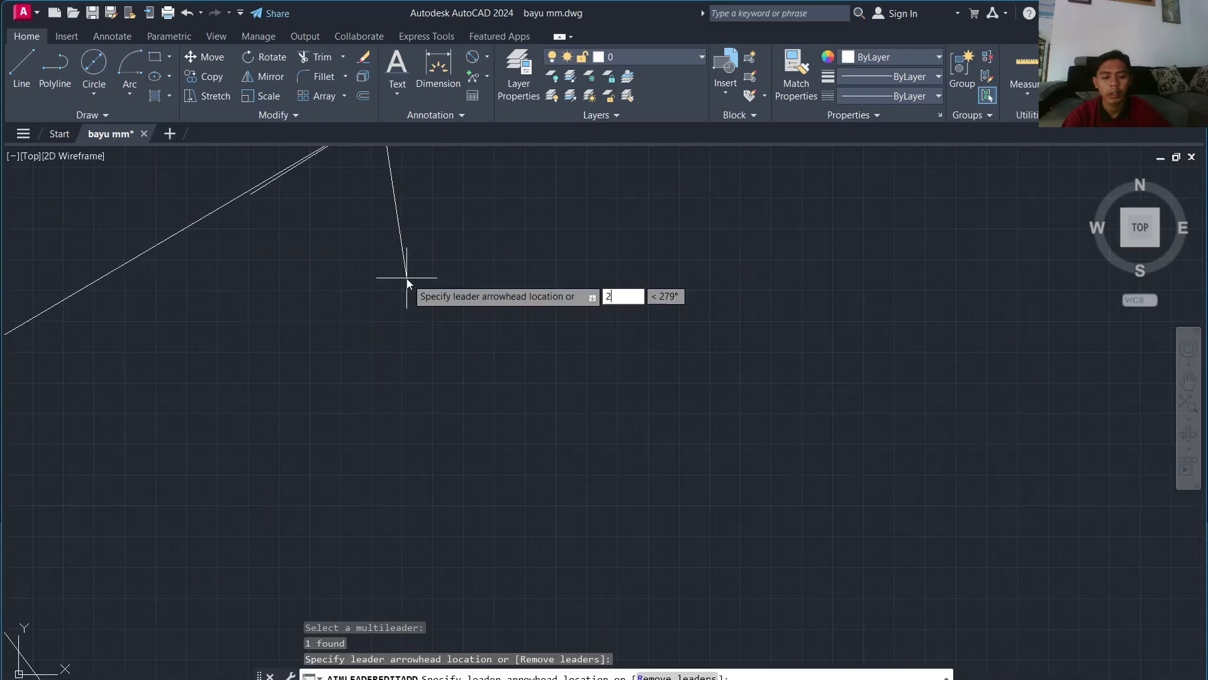
key(Return)
scroll(403, 274, down, 3)
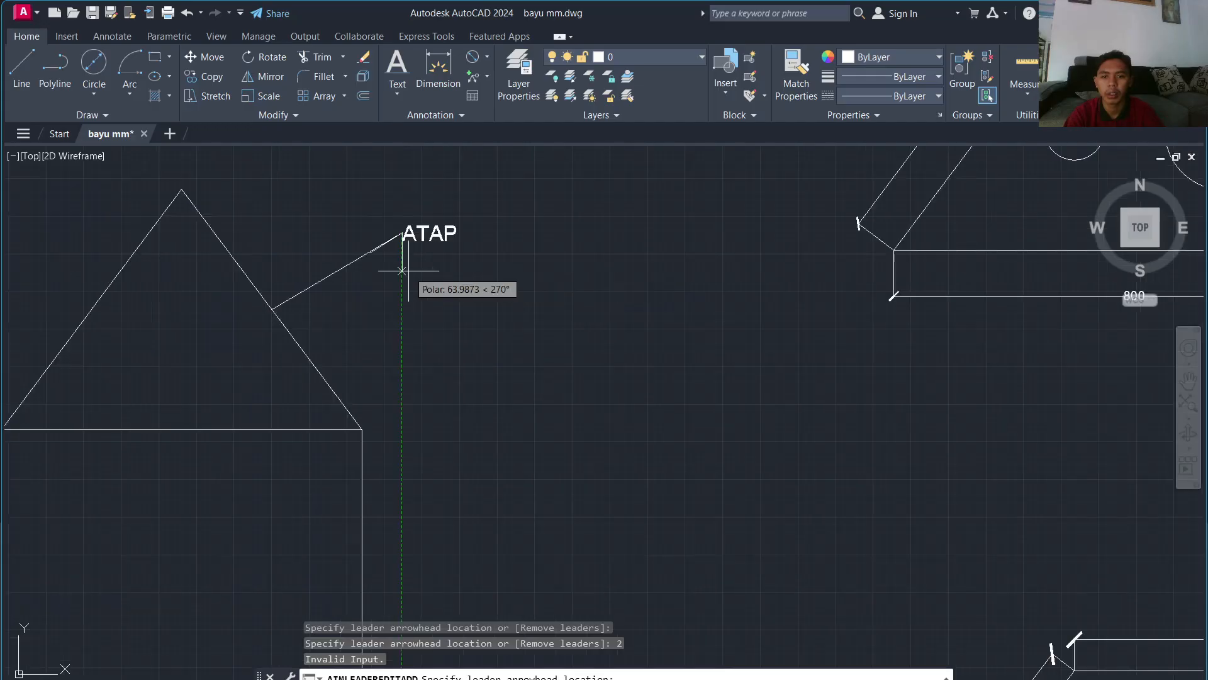
scroll(403, 276, up, 3)
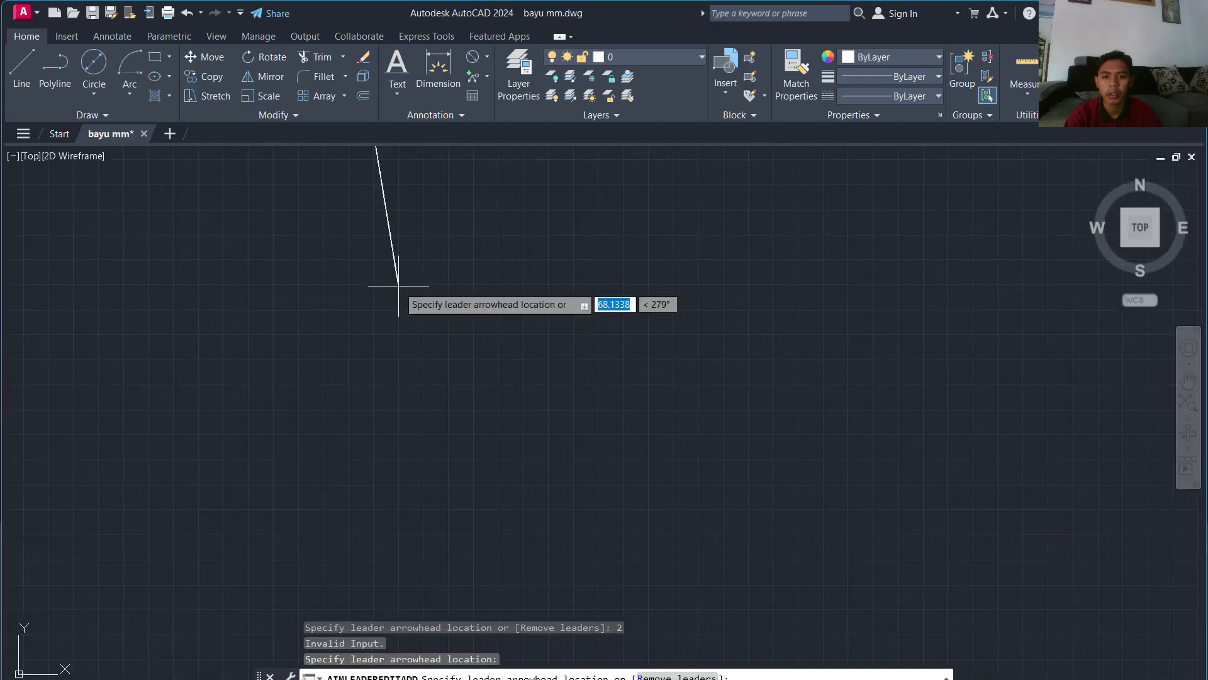
scroll(399, 283, down, 3)
key(Escape)
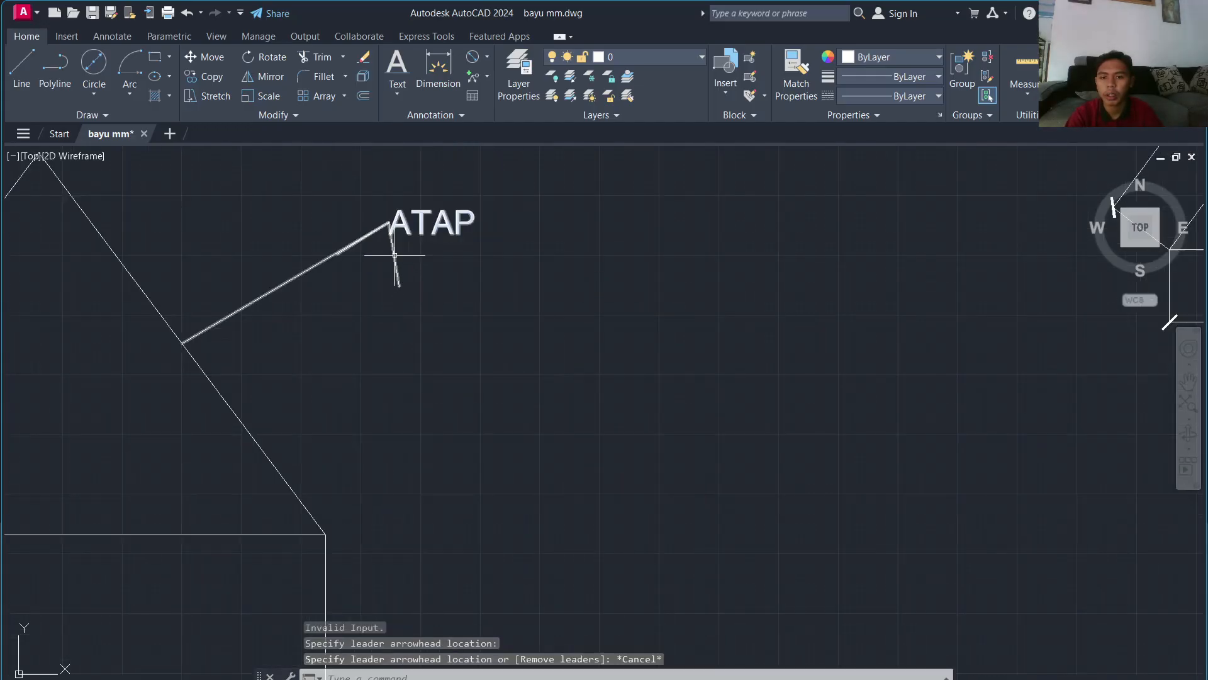
scroll(371, 243, up, 5)
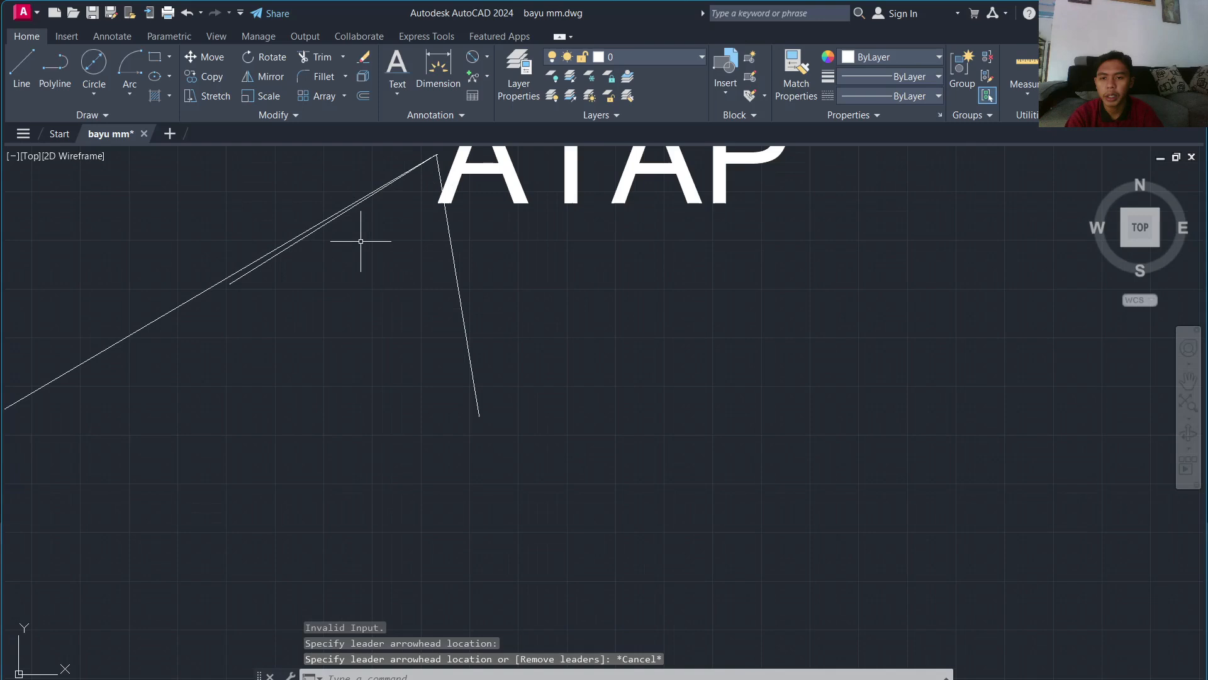
click(284, 249)
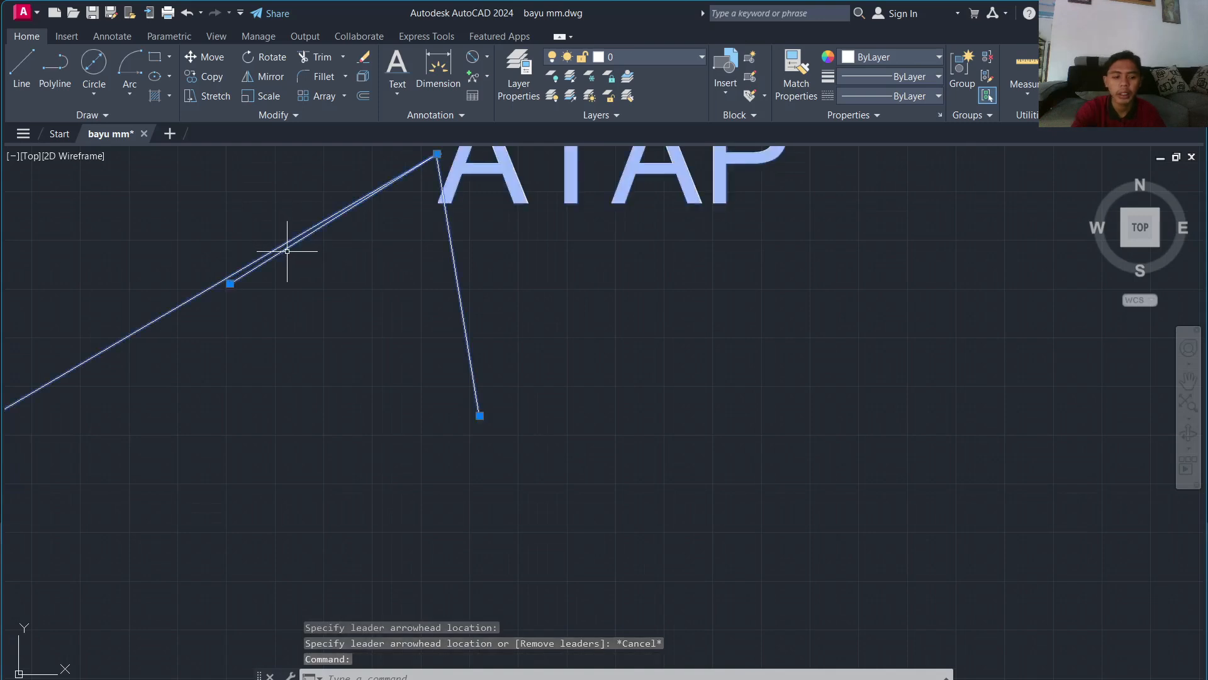
key(Delete)
key(ctrl+z)
scroll(302, 275, up, 5)
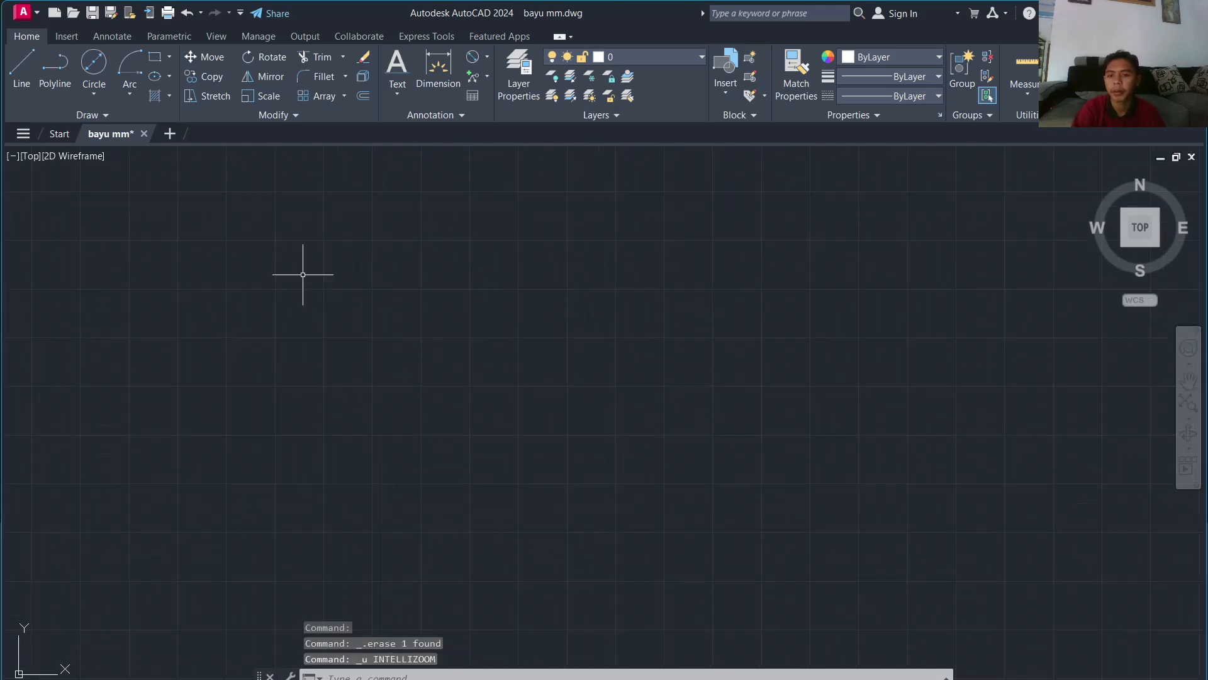
key(ctrl+z)
Step: Add a multileader from the house's right wall, landing to its right, labelled DINDING
scroll(310, 278, down, 6)
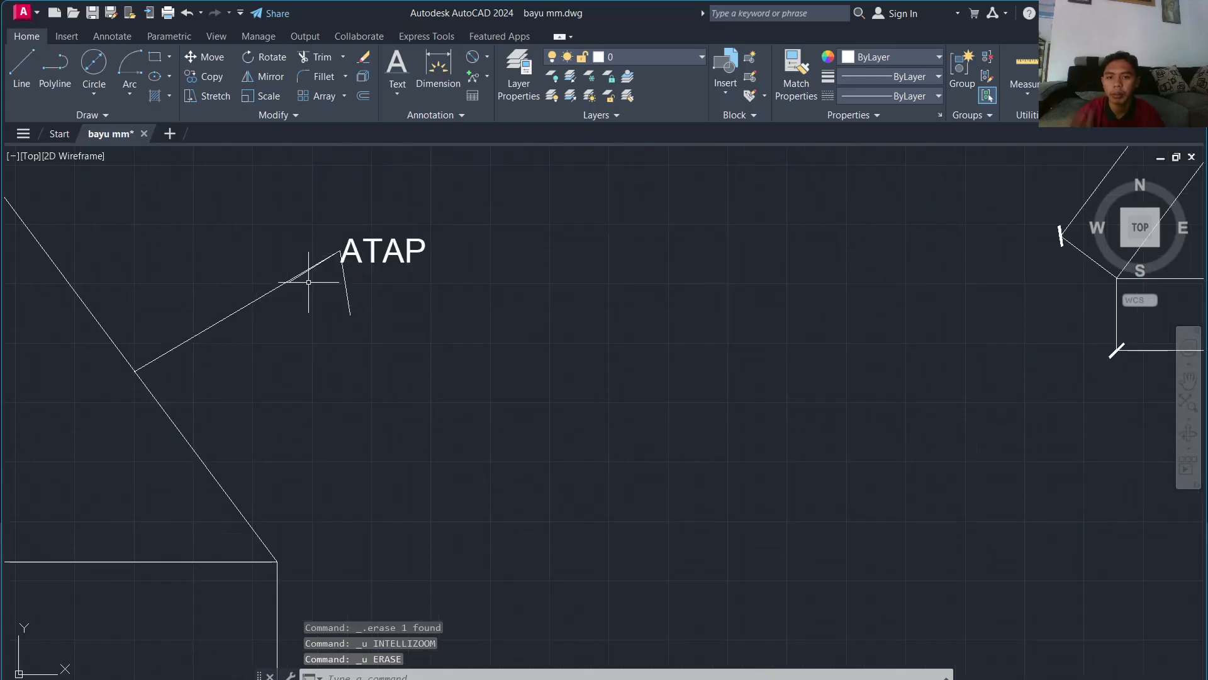
click(486, 76)
click(494, 100)
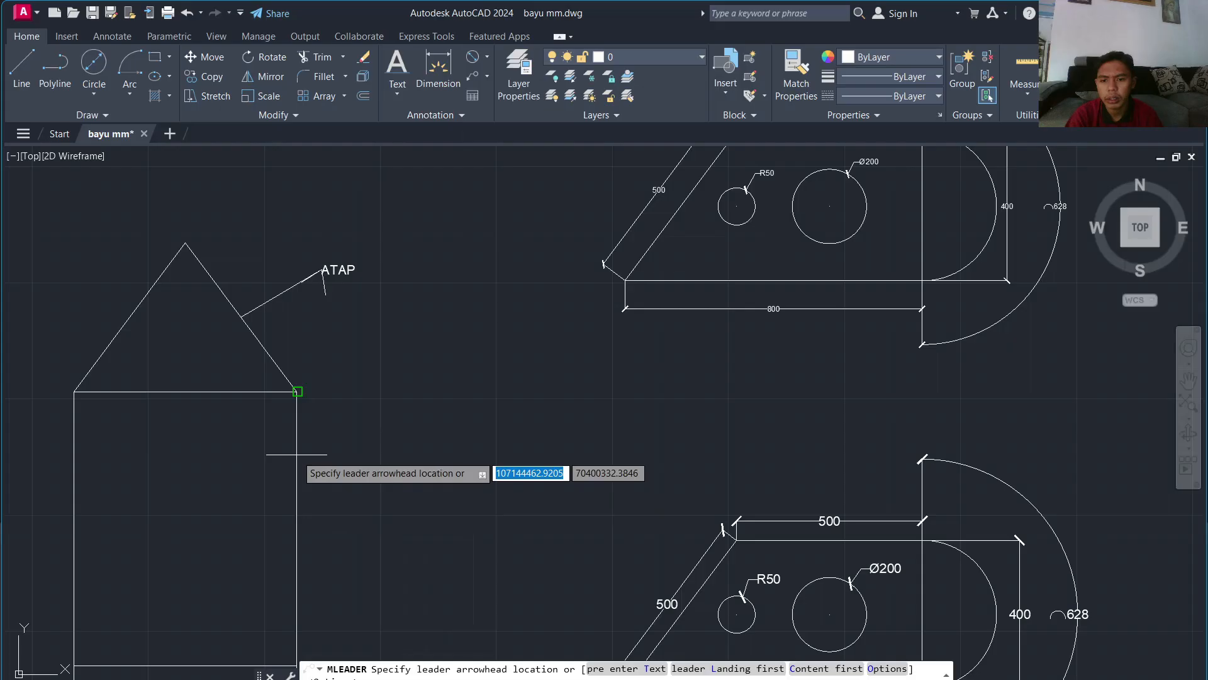
click(296, 391)
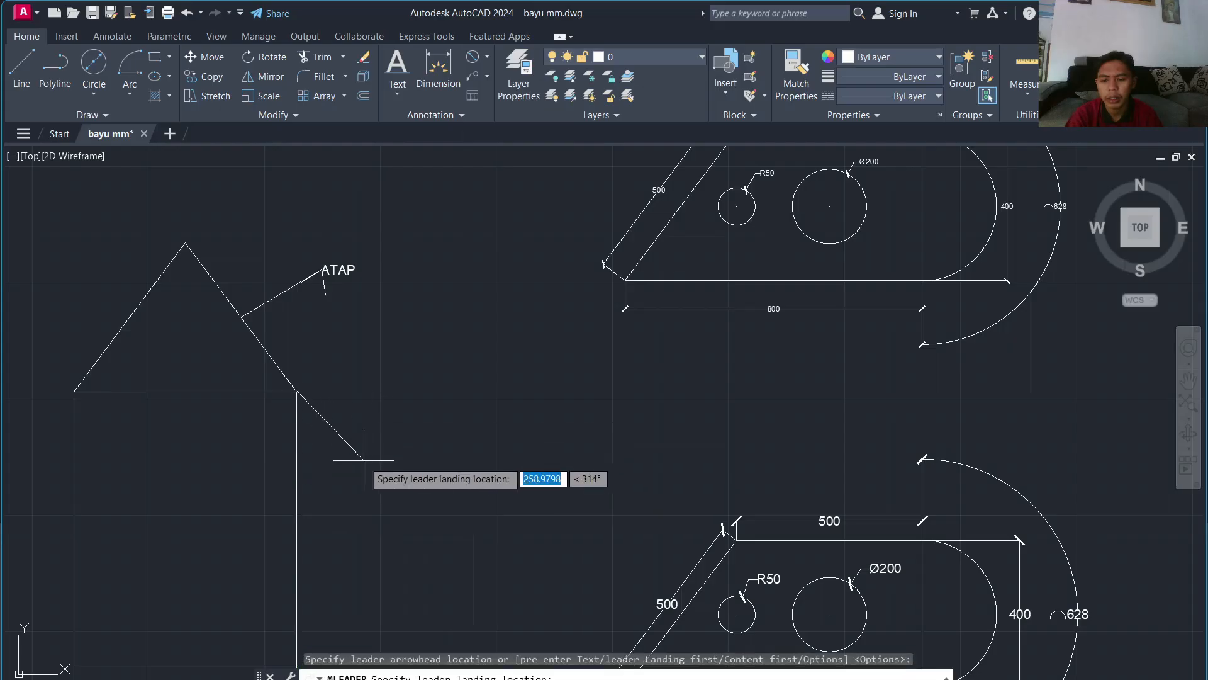
key(Escape)
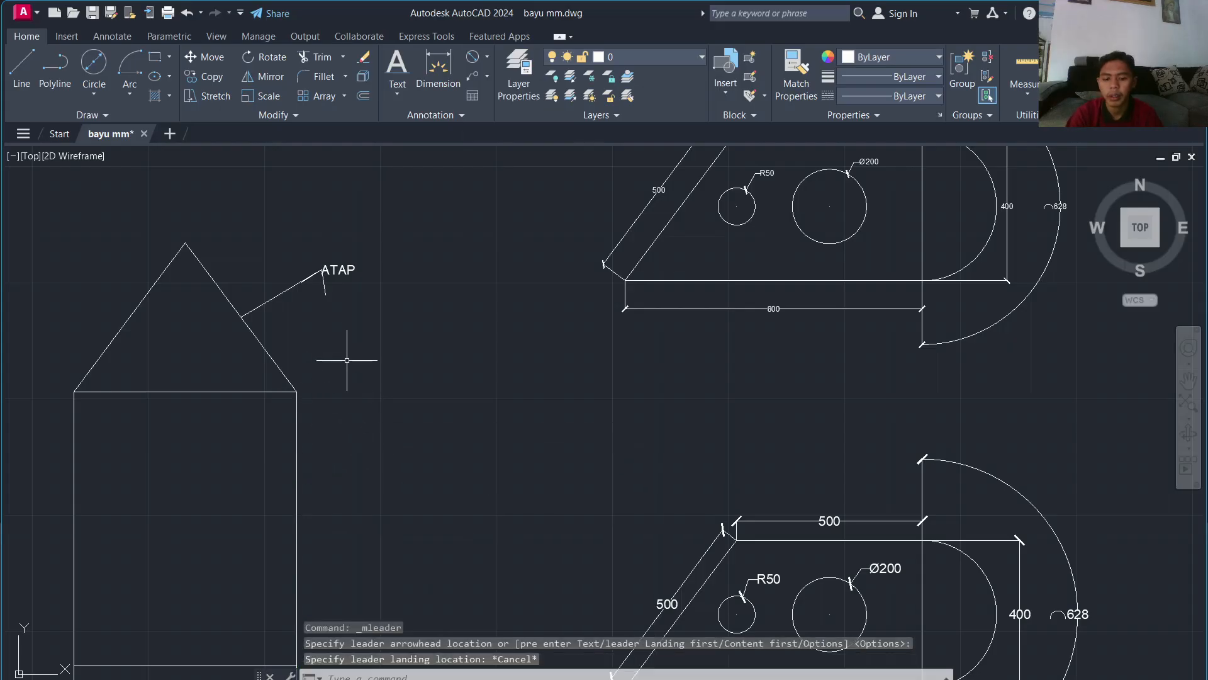
key(Return)
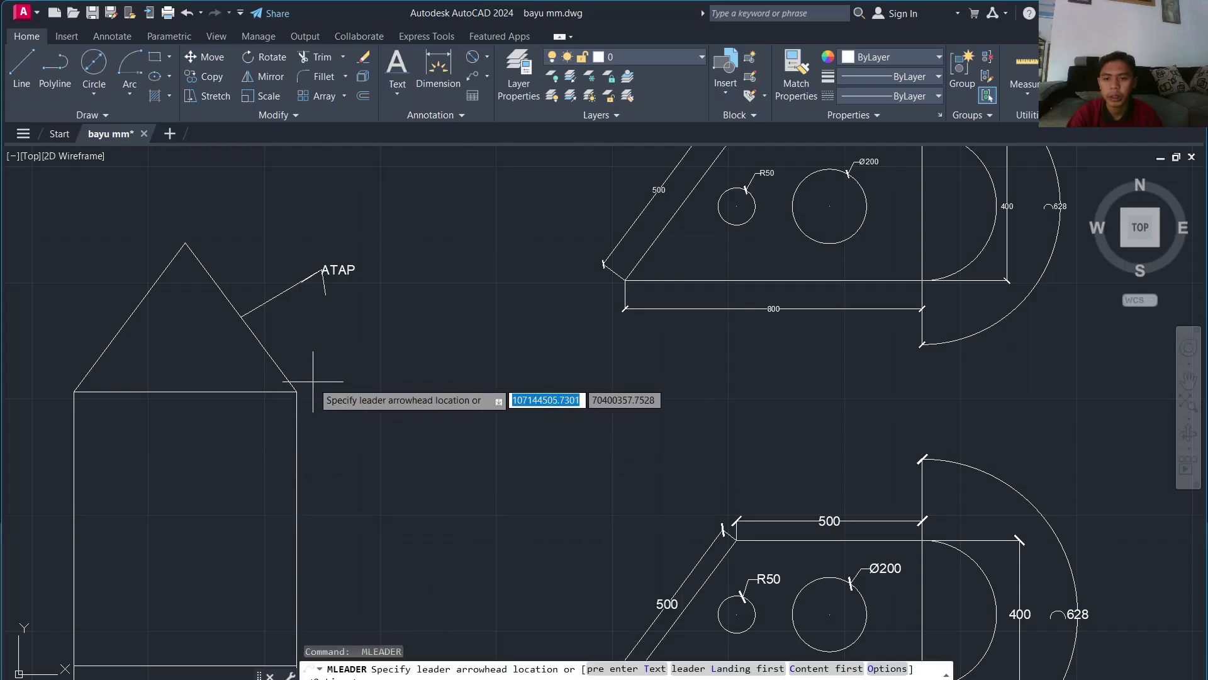
click(297, 473)
click(376, 434)
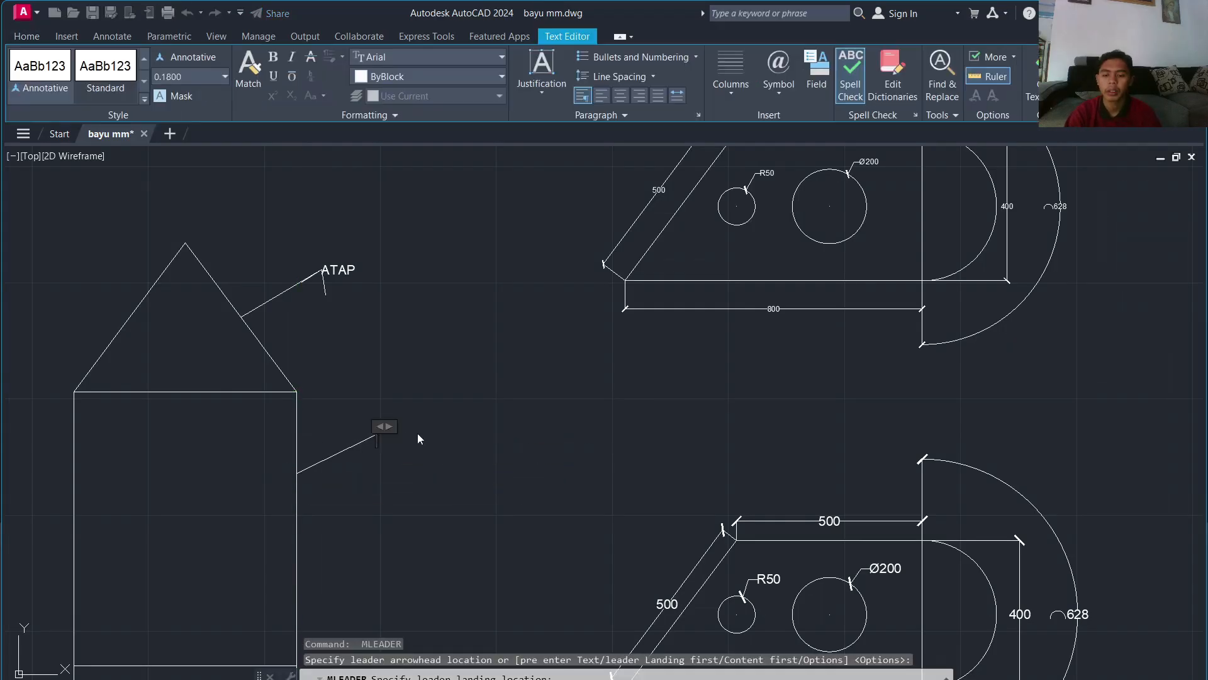
text(DINDING)
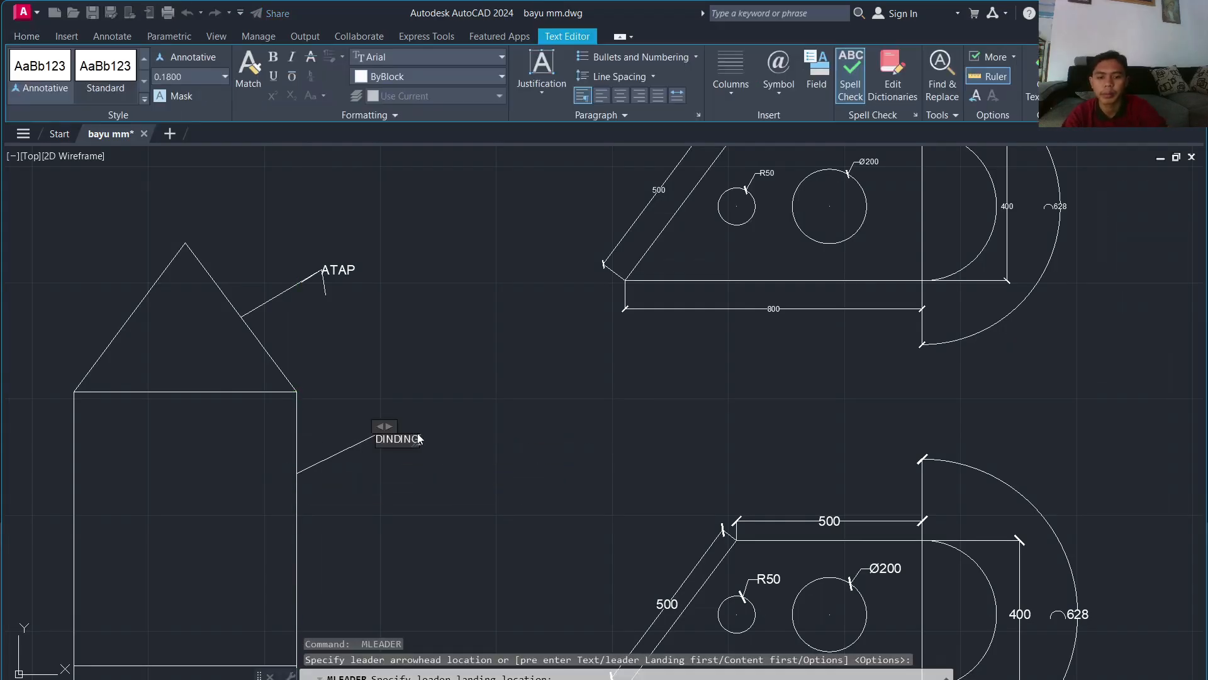
key(Return)
click(496, 494)
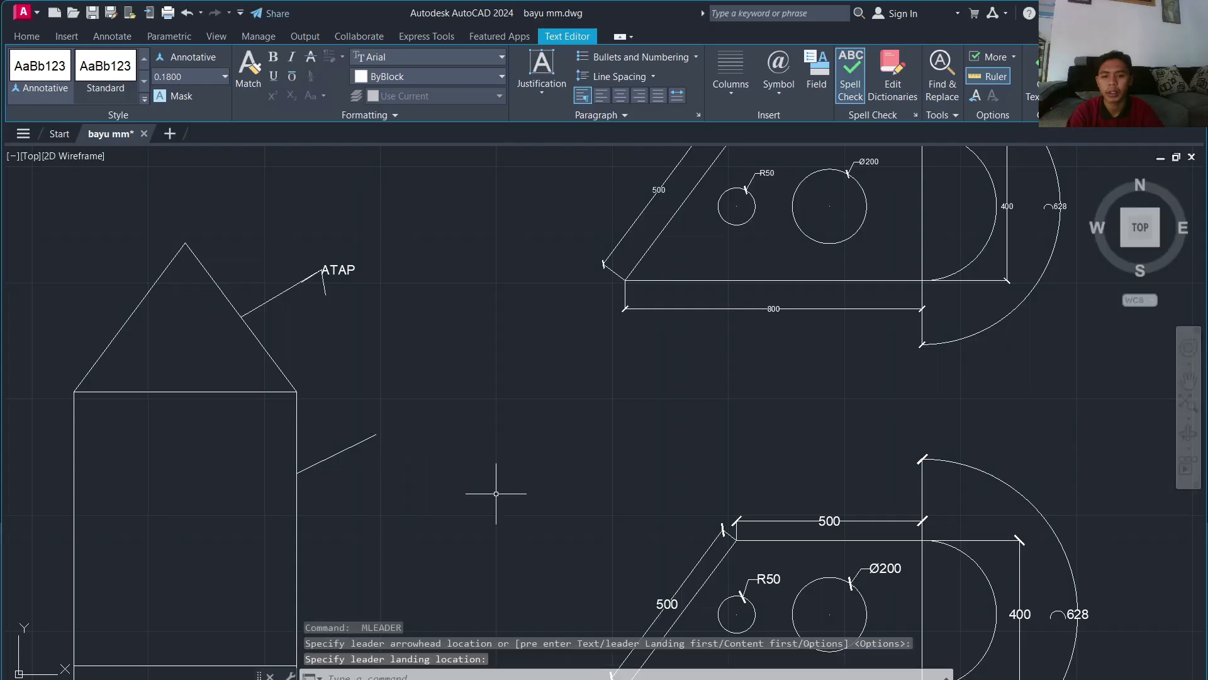
Step: Set the DINDING callout text height to 25
scroll(365, 433, up, 15)
middle_drag(801, 482, 127, 464)
scroll(488, 448, up, 3)
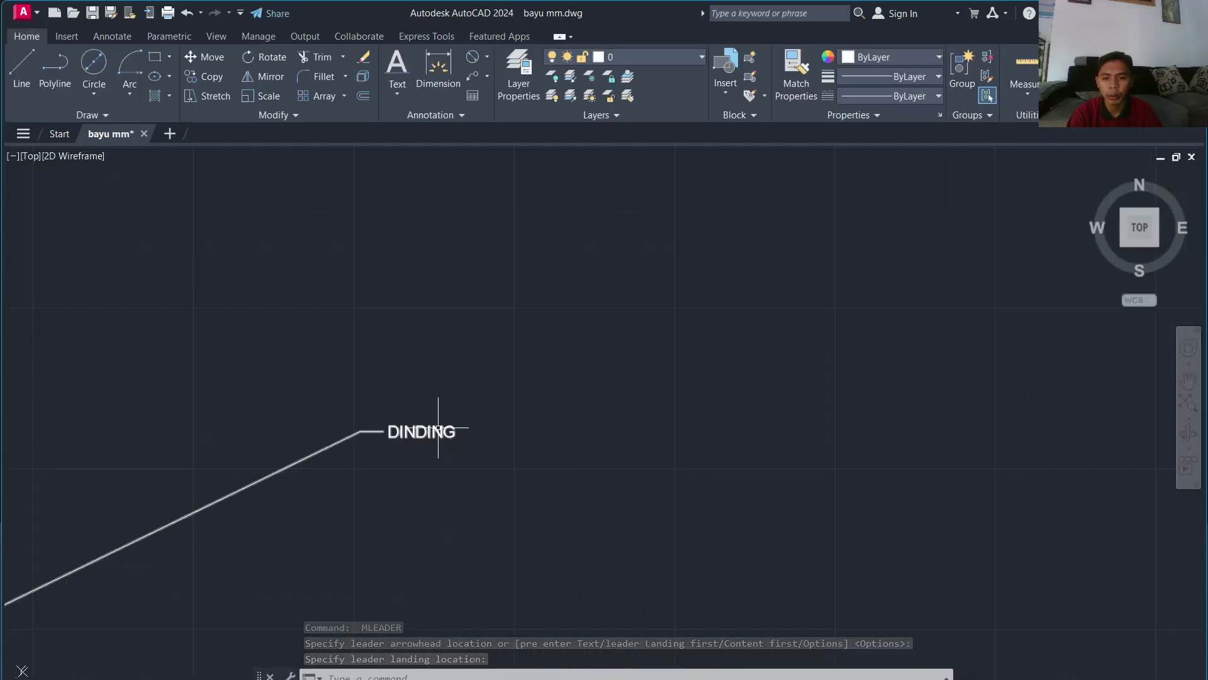
click(438, 427)
click(452, 432)
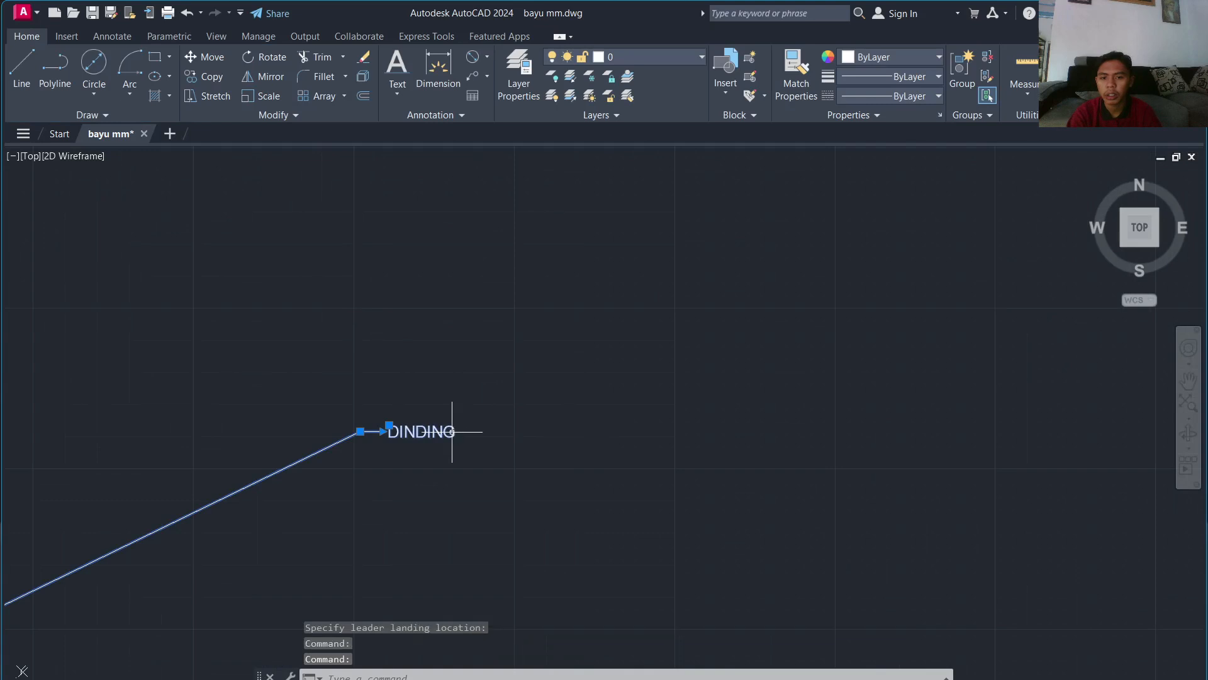
double_click(452, 432)
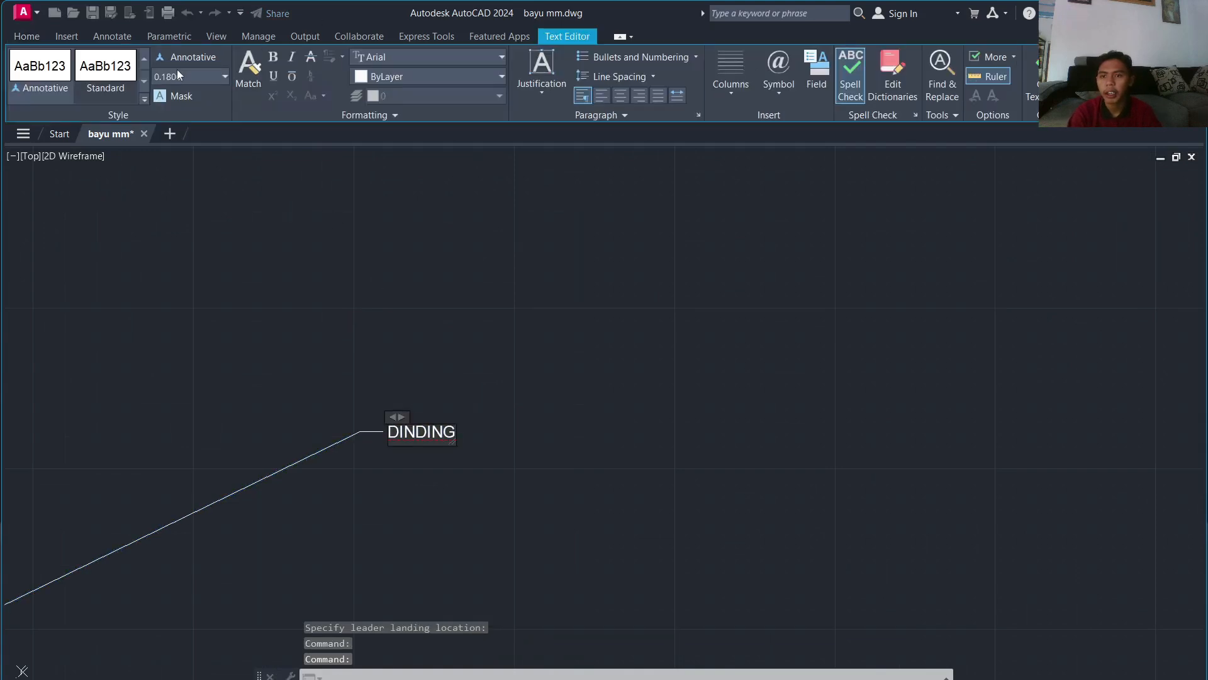
key(ctrl+a)
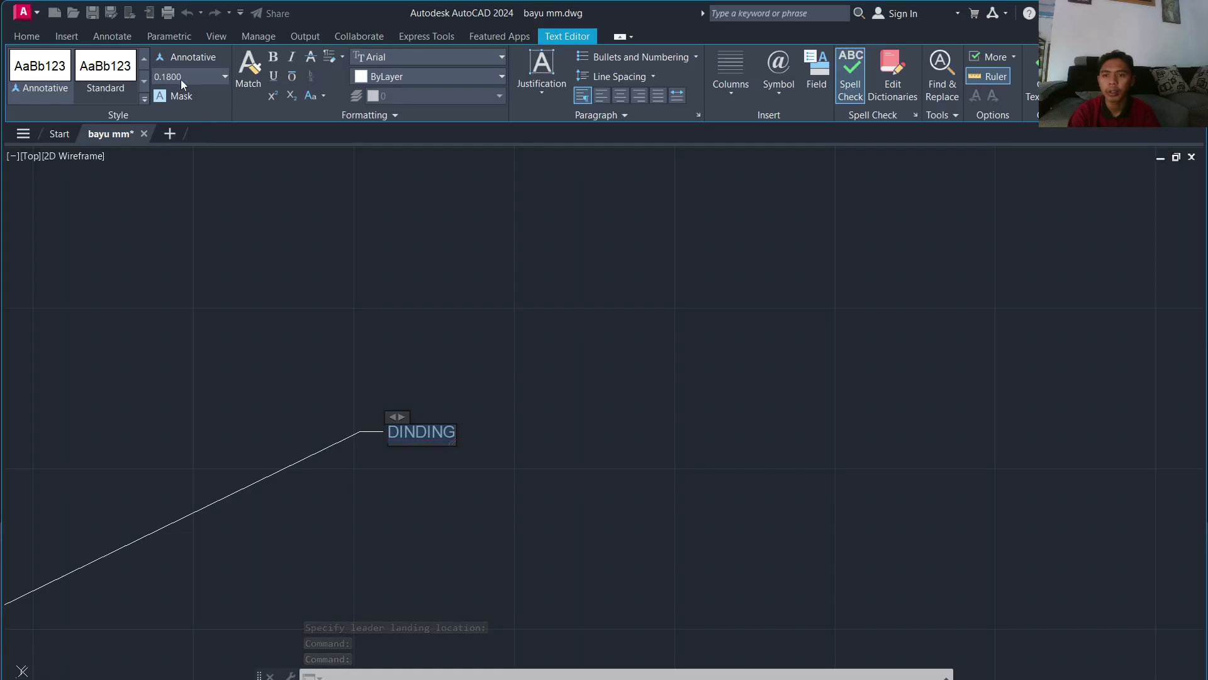
text(25)
key(Return)
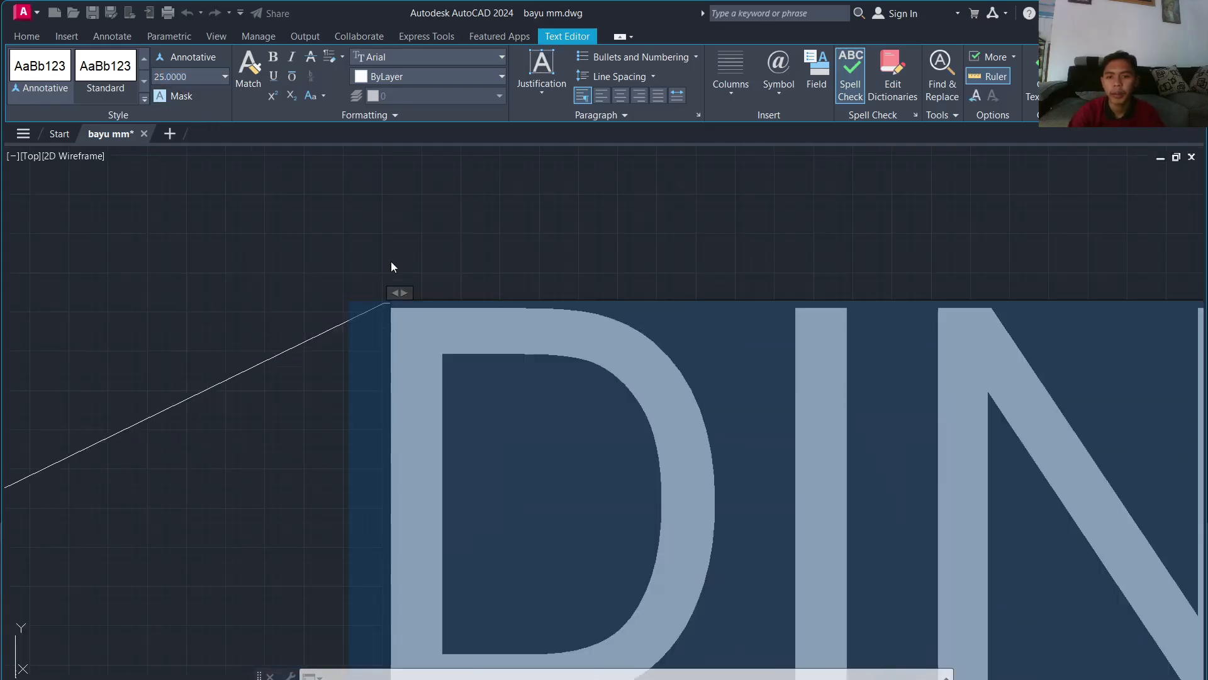
click(391, 262)
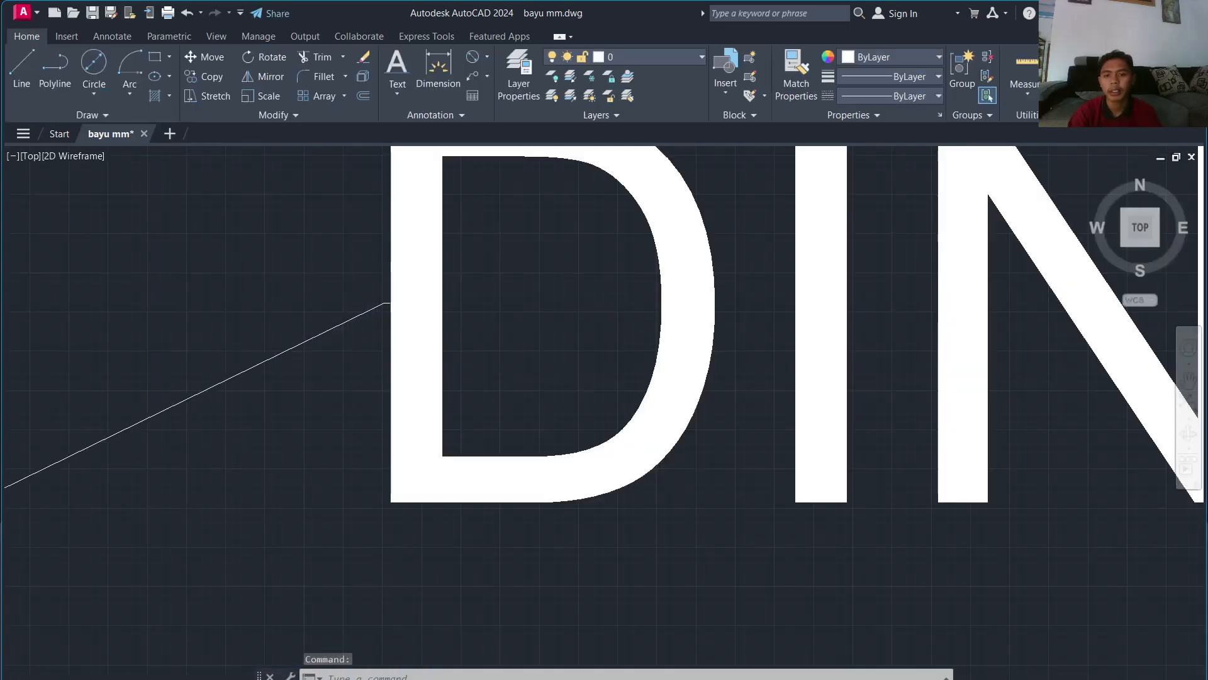
Step: Pan to the BAYU table and foundation details and bring up Insert Table
scroll(390, 264, down, 8)
scroll(391, 252, down, 3)
scroll(397, 248, up, 3)
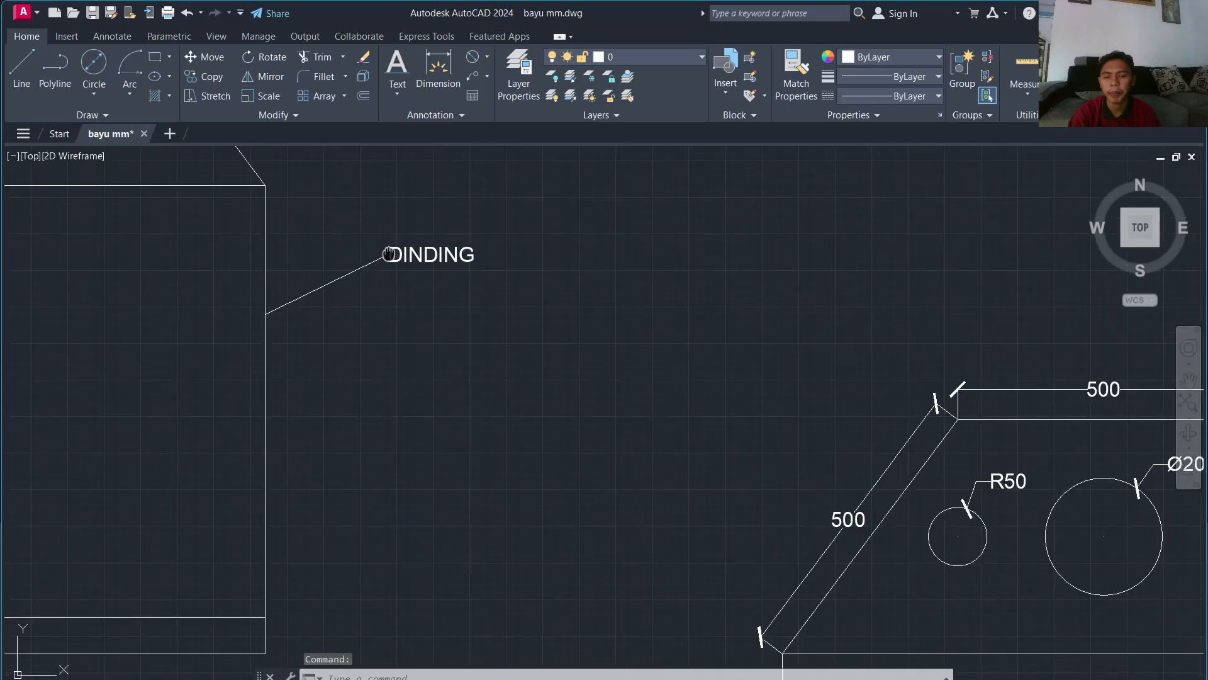
middle_drag(398, 197, 314, 341)
scroll(314, 341, down, 4)
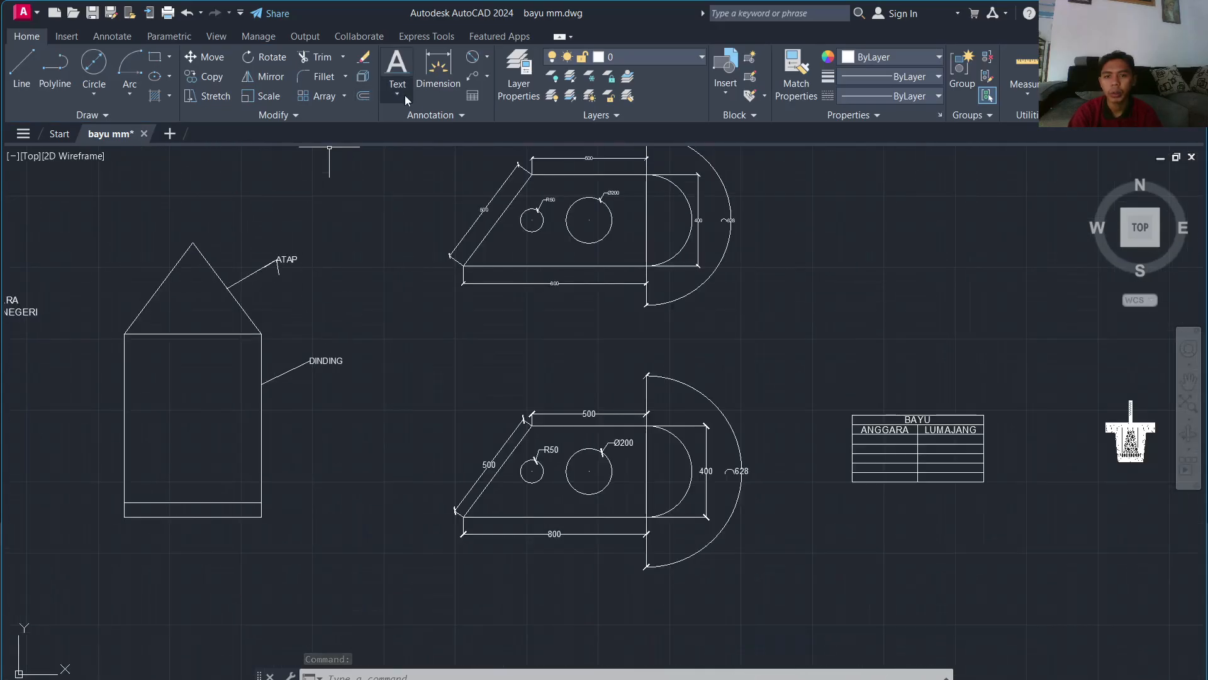
click(486, 78)
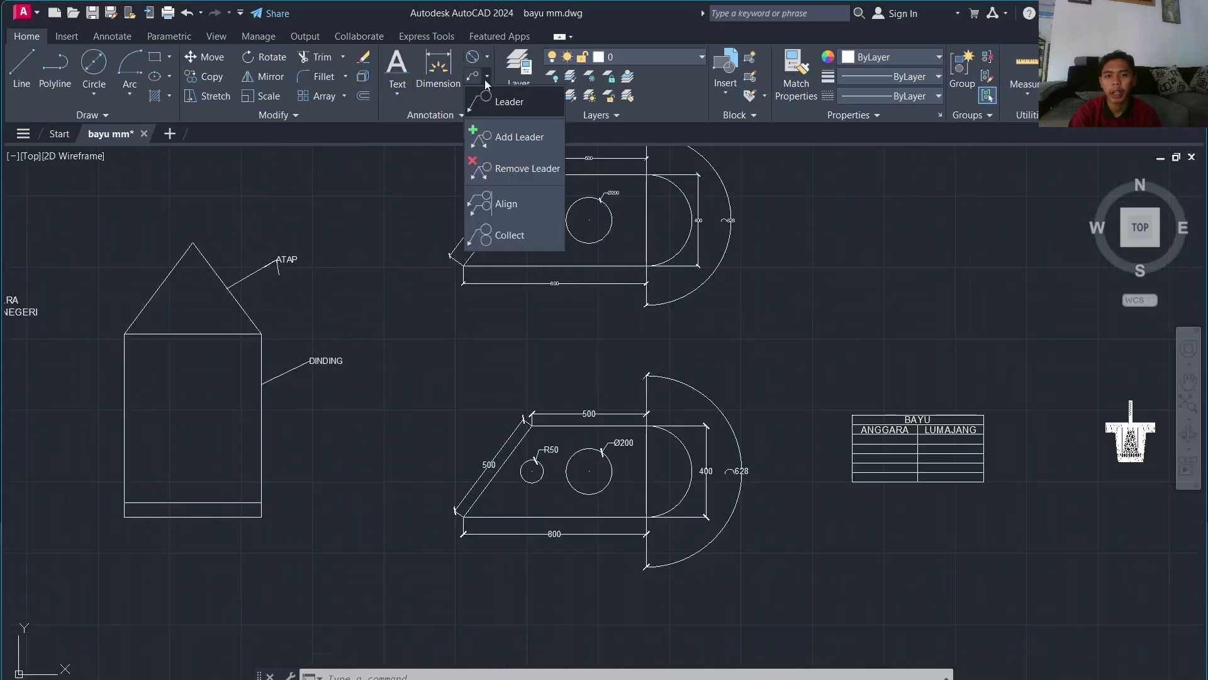
mouse_move(791, 253)
middle_down()
mouse_move(774, 243)
mouse_move(222, 412)
middle_up()
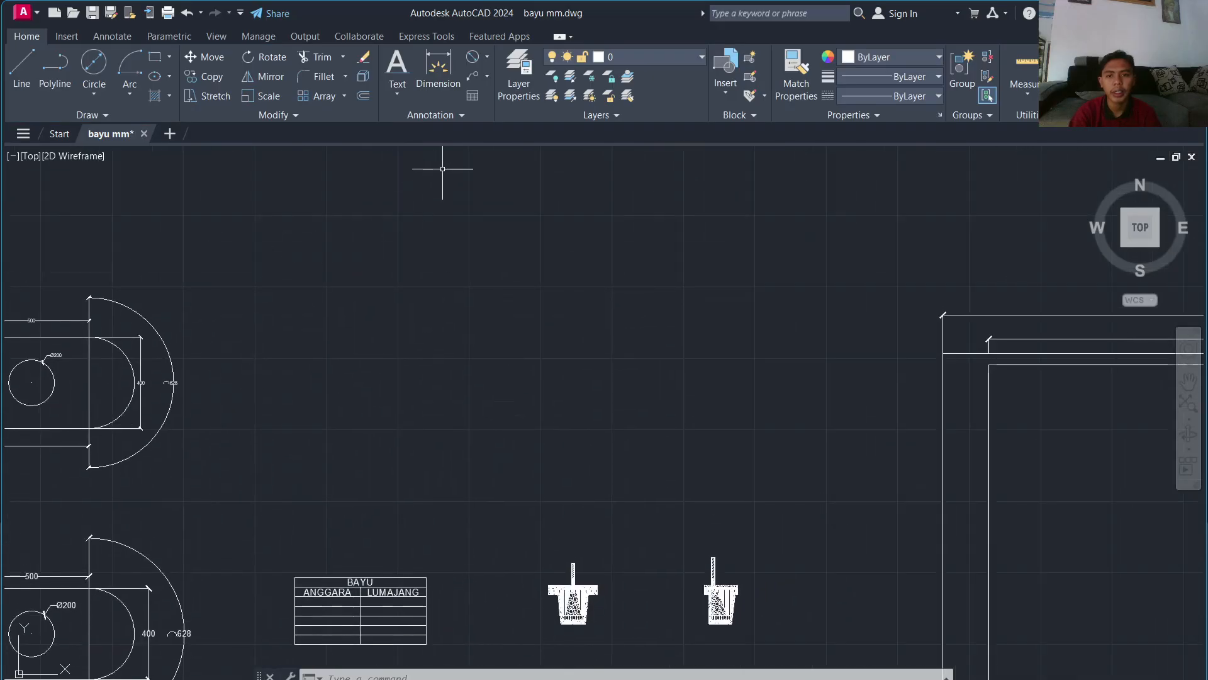
click(473, 95)
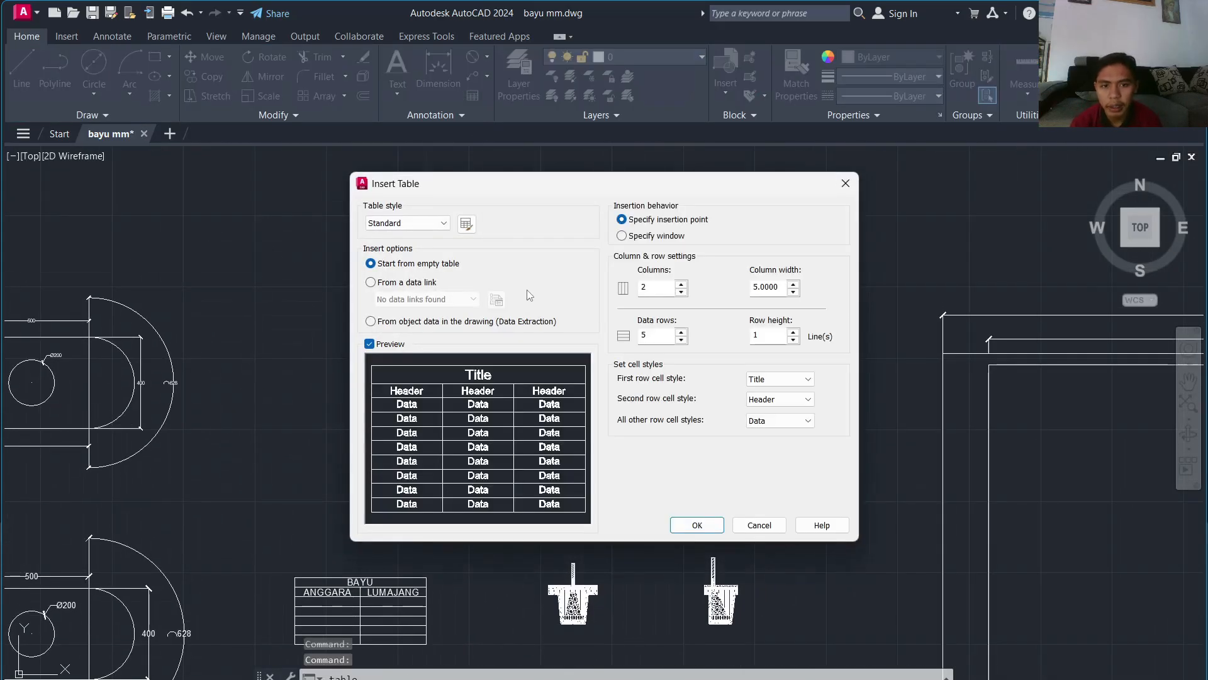
Step: Reopen Insert Table and try first-row styles, leaving the first row as Title
click(845, 183)
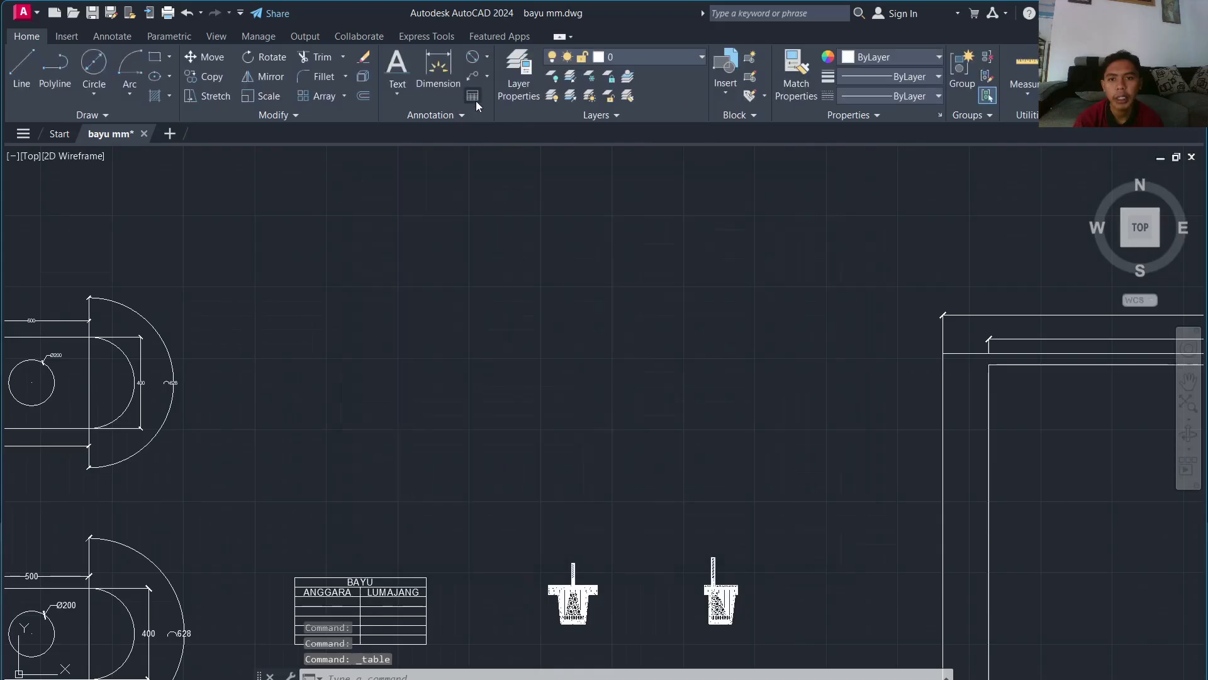
key(Return)
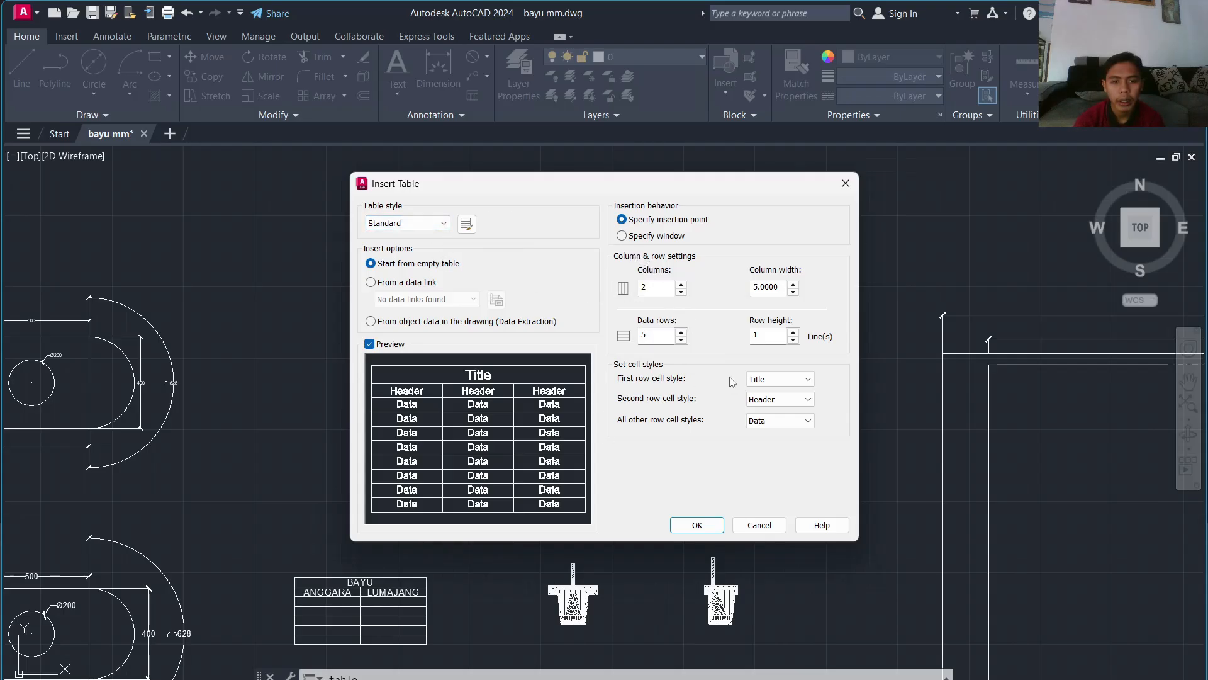
click(779, 379)
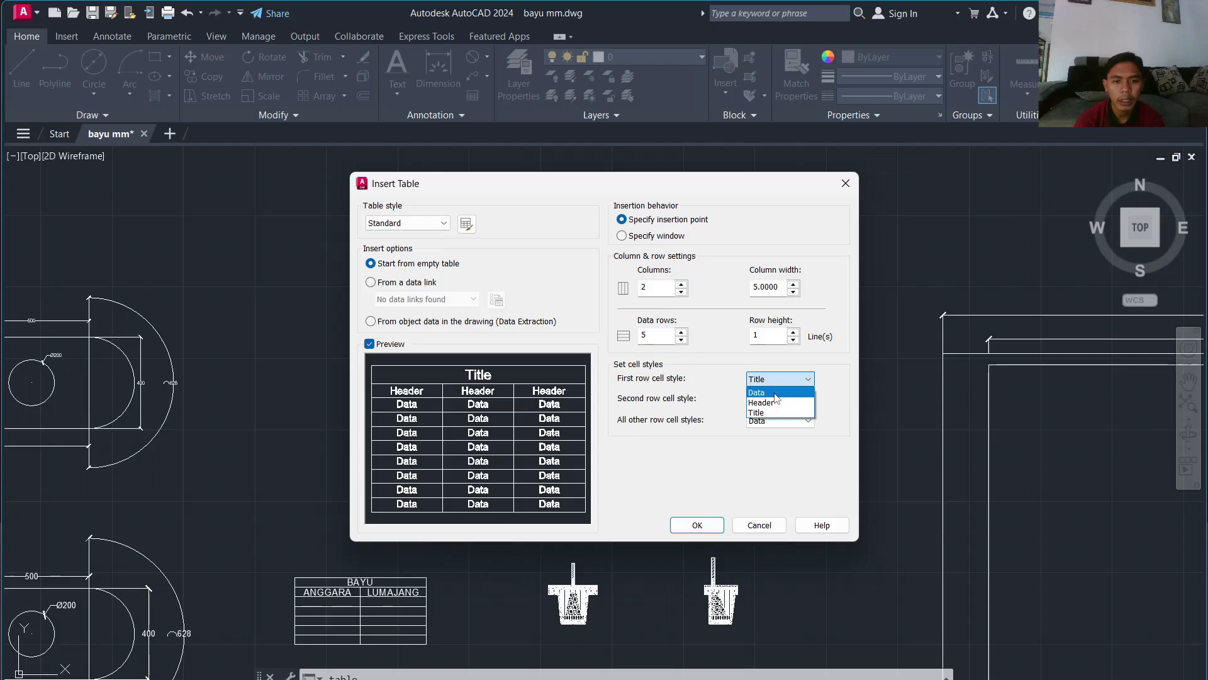
click(774, 403)
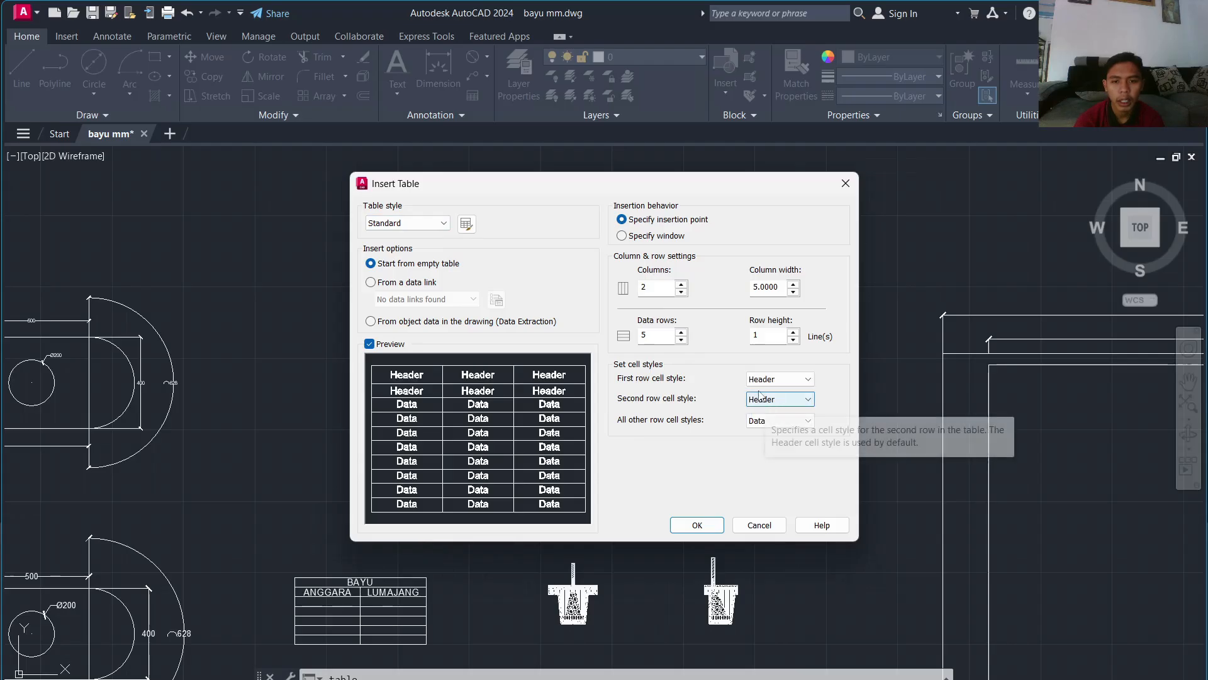
click(771, 379)
click(769, 389)
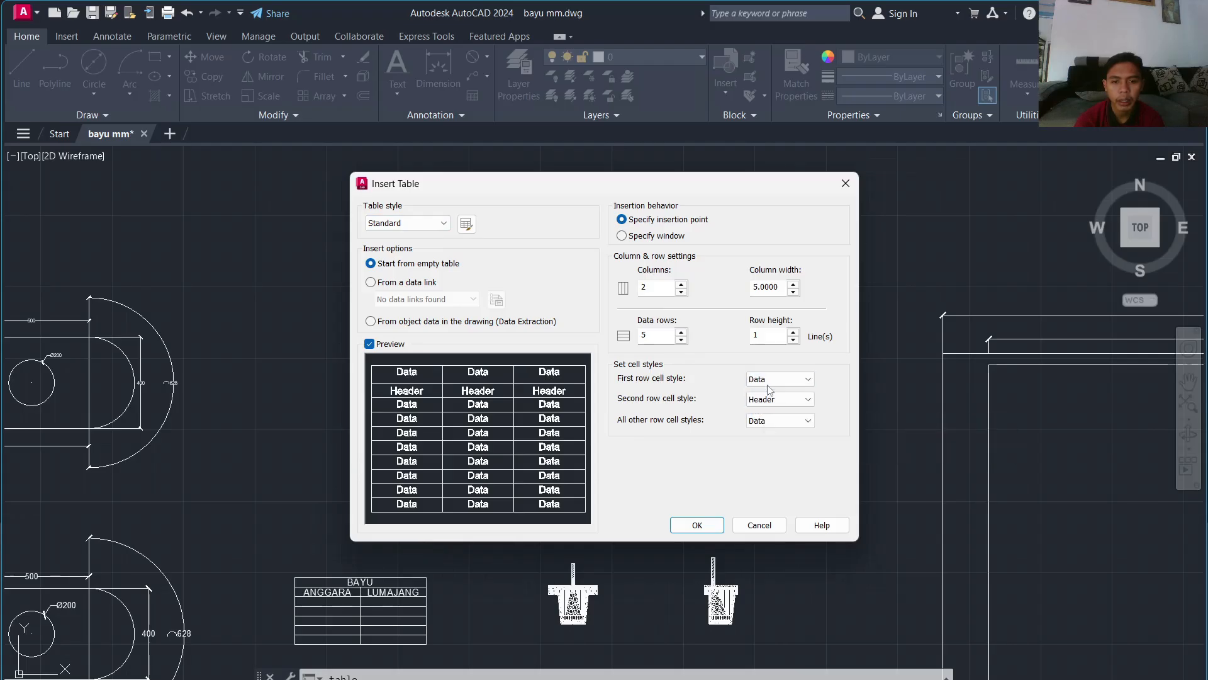
click(771, 380)
click(769, 412)
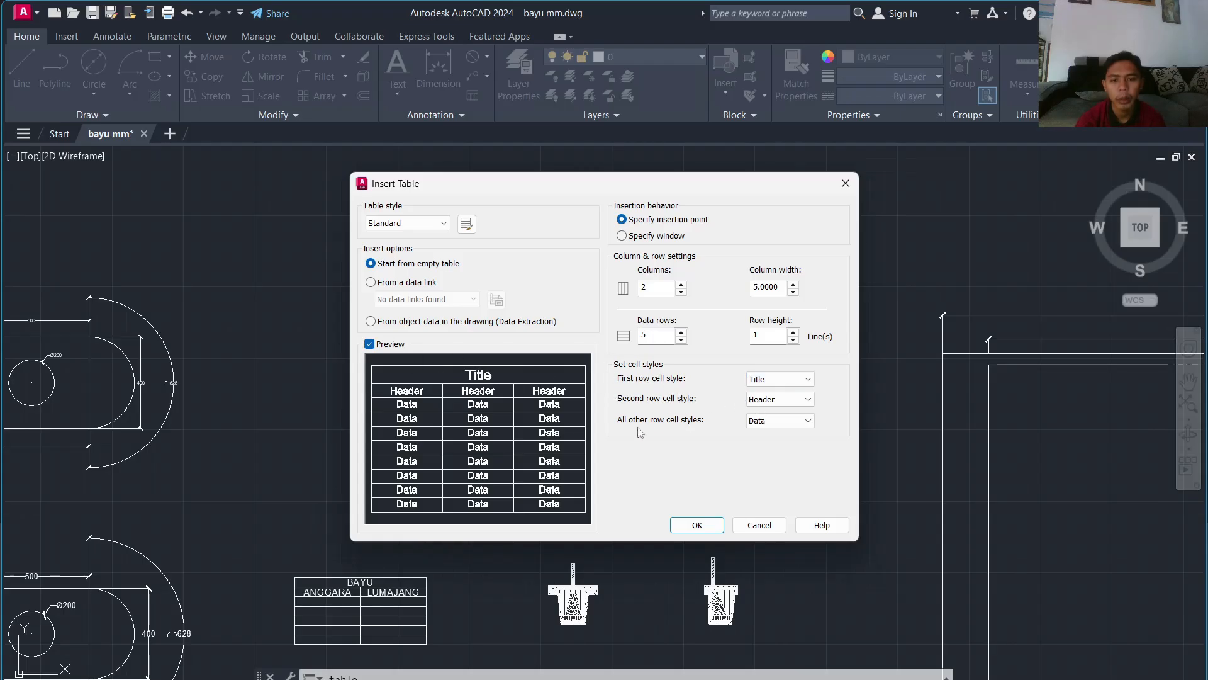
Step: Set the second row to Header style and row height 1, then accept the table settings
click(781, 399)
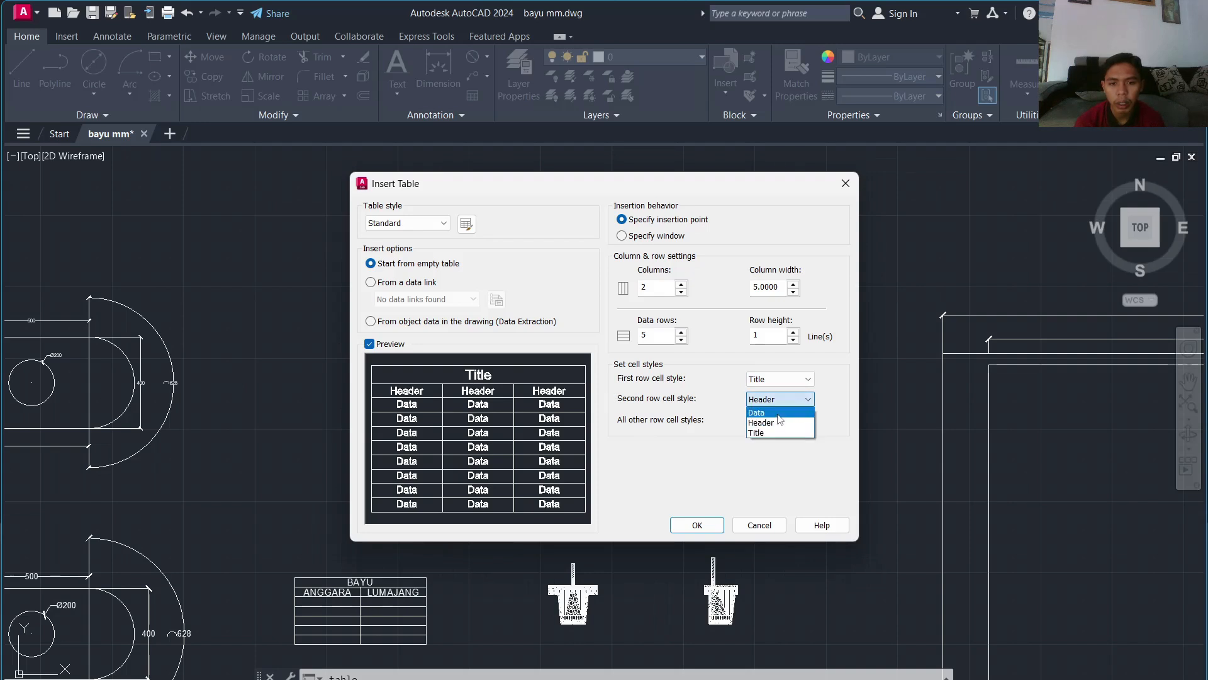
click(779, 412)
click(777, 399)
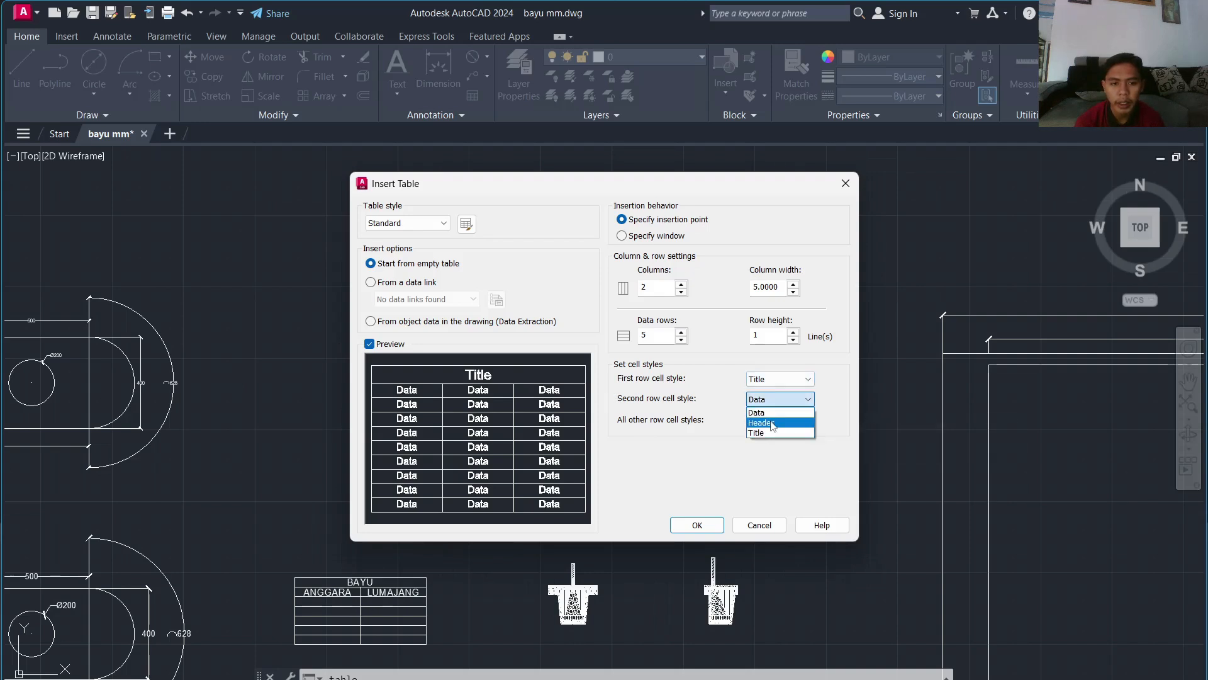
click(772, 423)
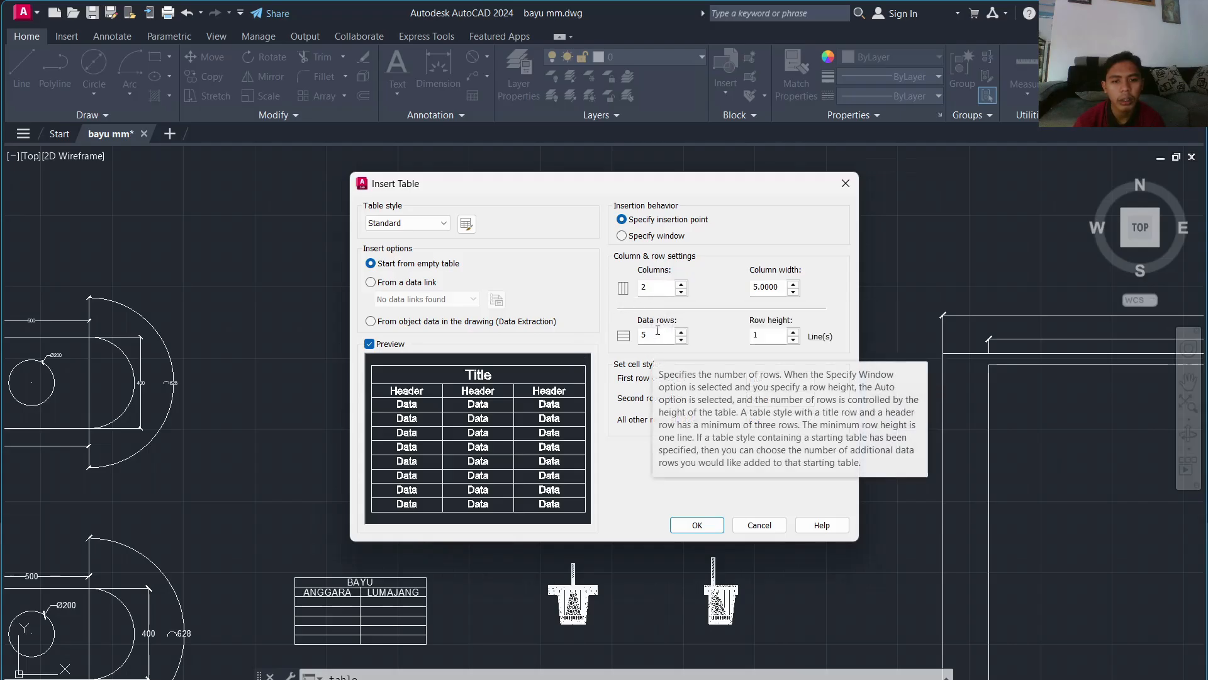
click(760, 337)
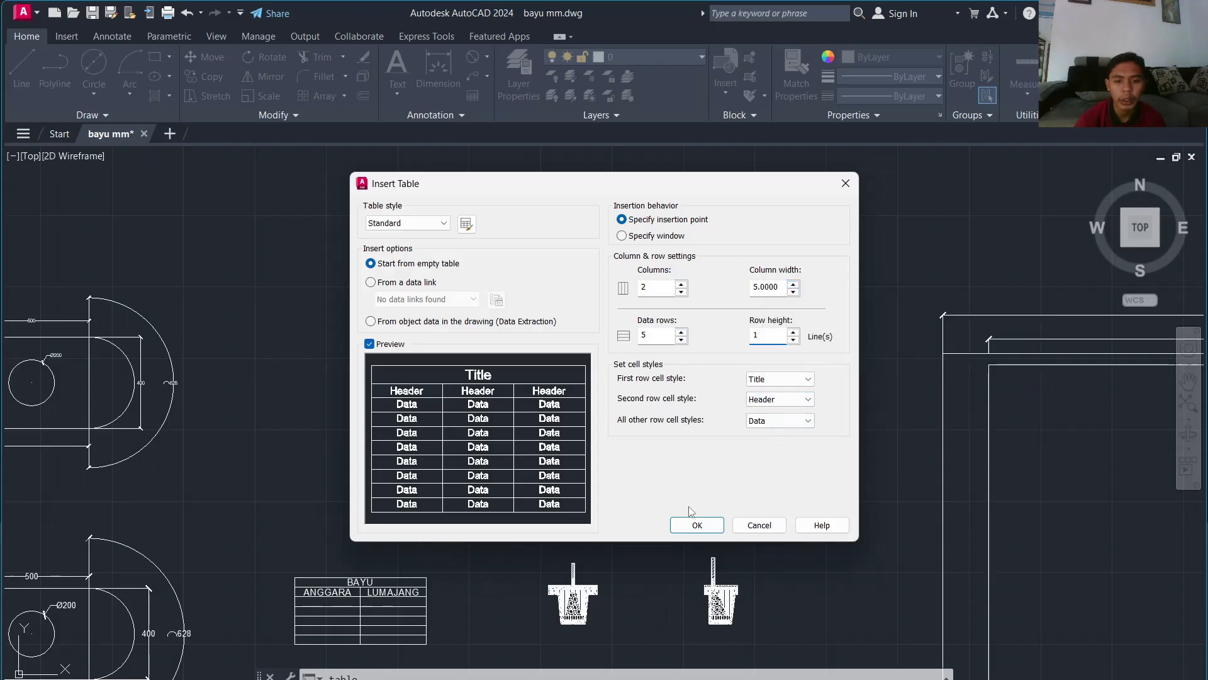
click(698, 525)
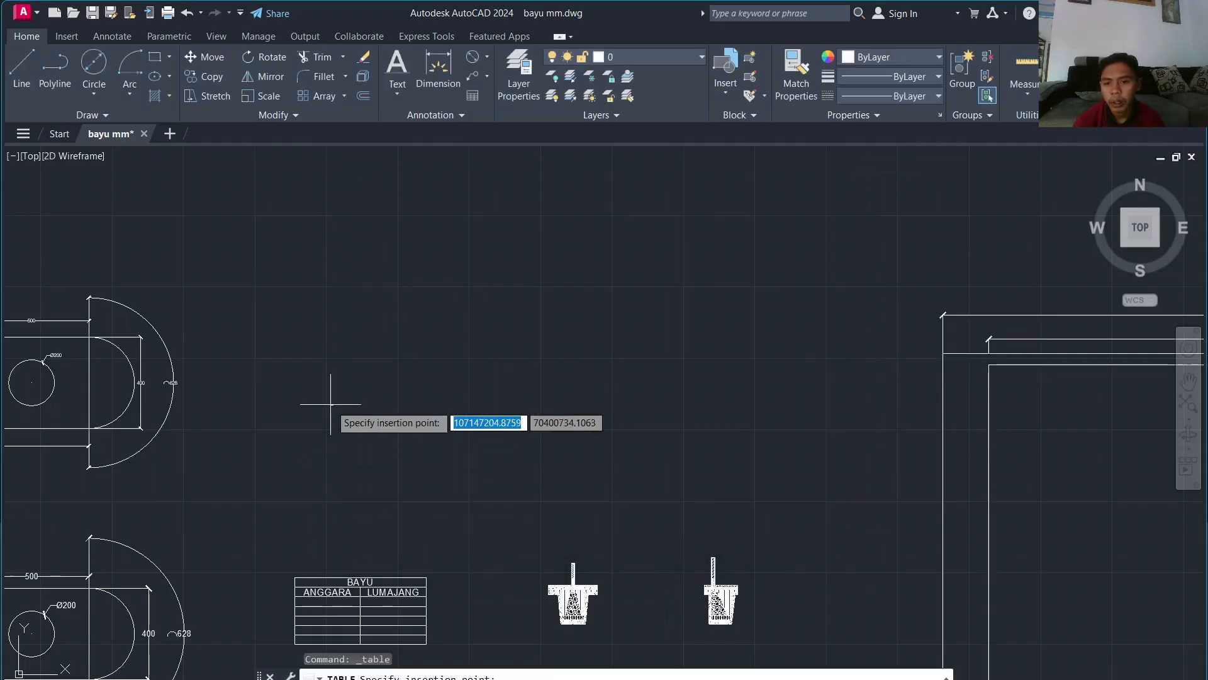
Step: Place the new 2-column table beside the drawings, leaving its cells empty
click(330, 404)
scroll(348, 412, up, 1)
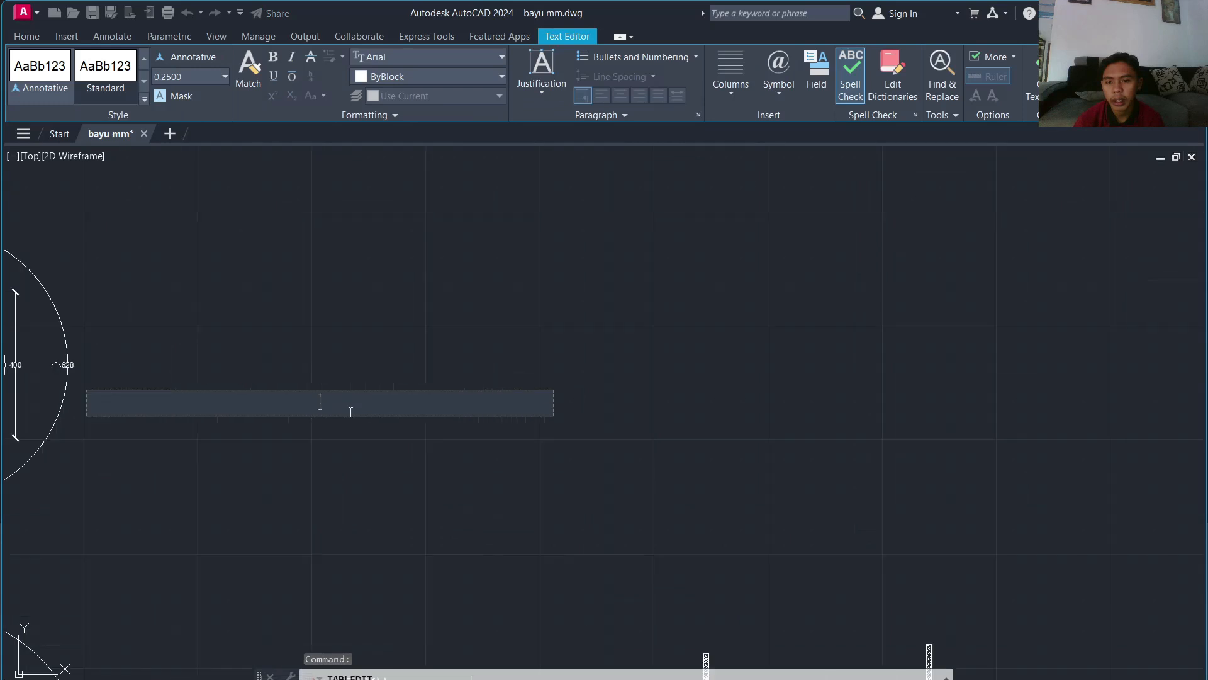
click(353, 430)
scroll(321, 389, up, 2)
scroll(317, 434, up, 1)
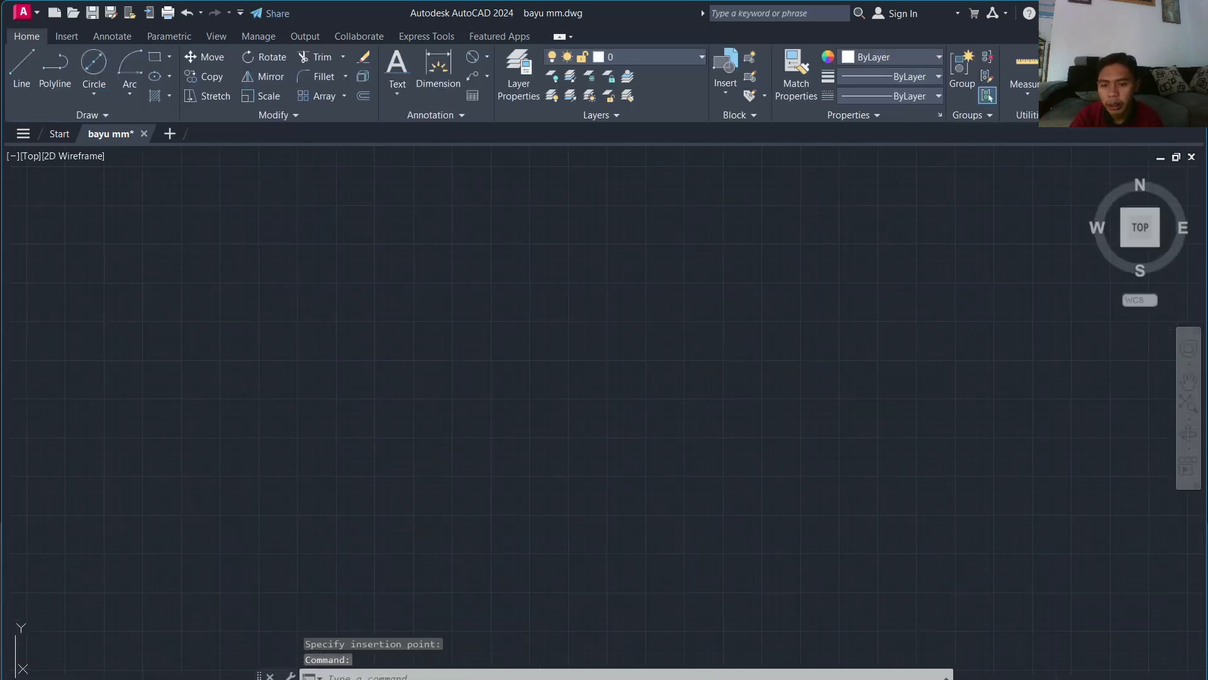
middle_drag(314, 492, 367, 206)
Step: Stretch the table's corner grip to enlarge it uniformly to a much bigger size
click(439, 448)
click(301, 539)
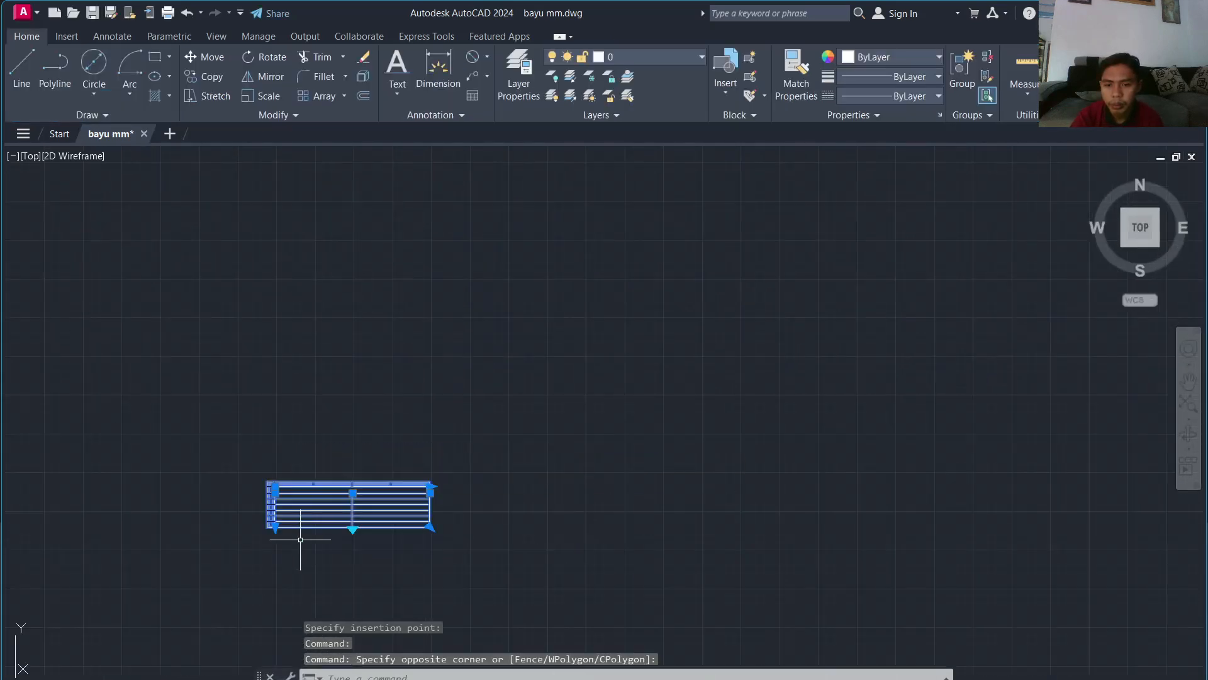
click(430, 527)
scroll(431, 528, down, 12)
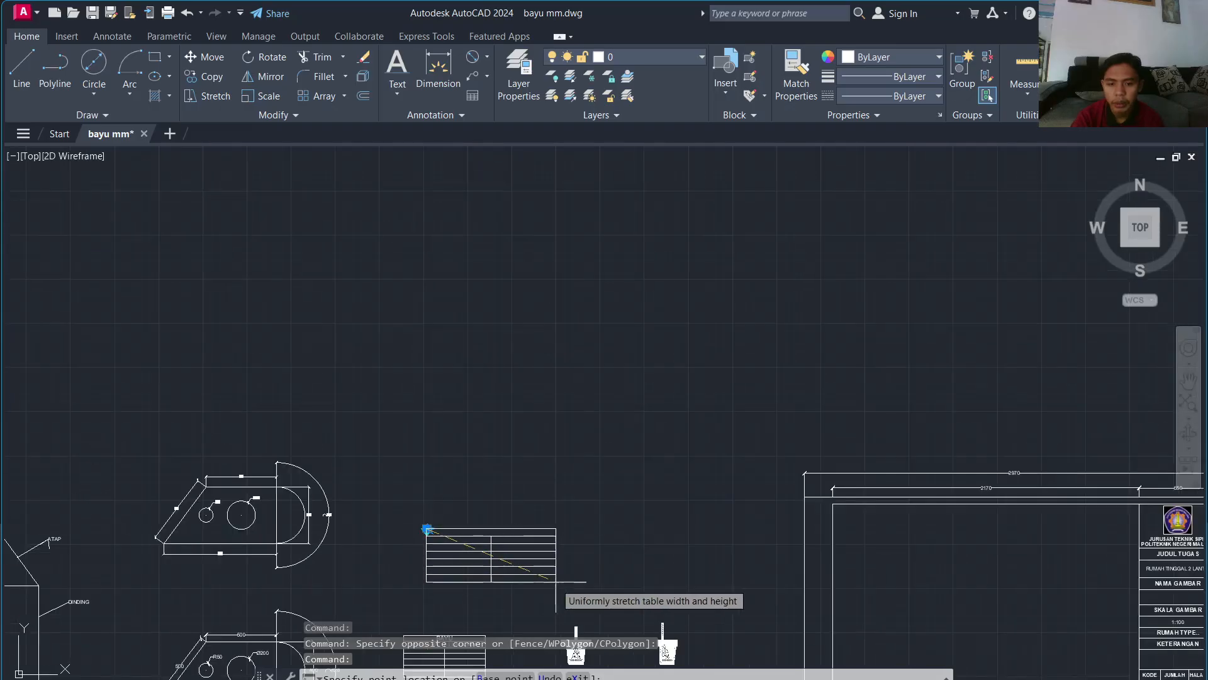
click(556, 575)
scroll(545, 540, up, 6)
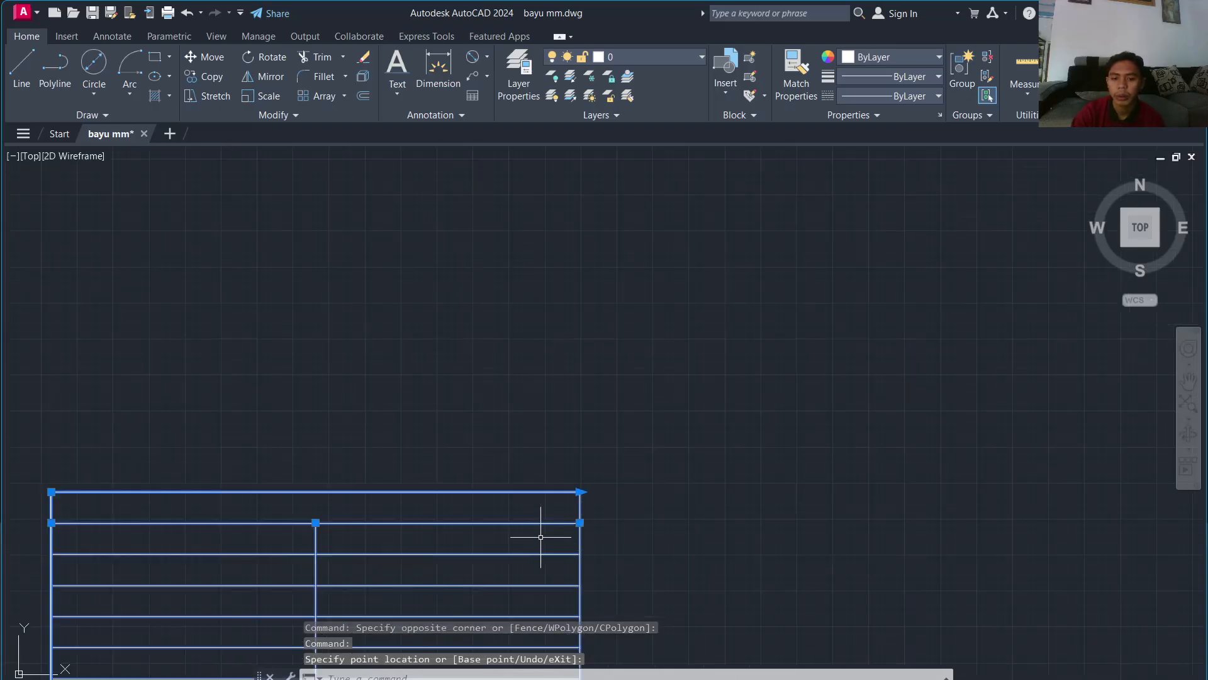
key(Escape)
scroll(576, 519, down, 2)
scroll(510, 454, up, 2)
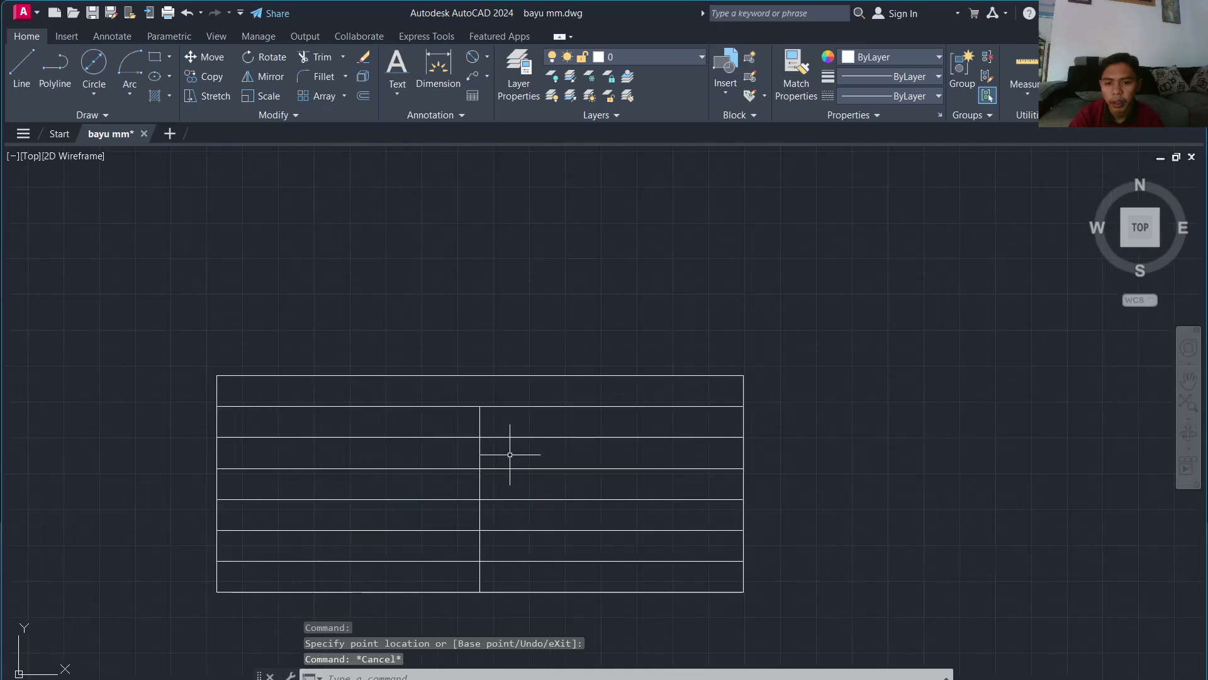
click(494, 393)
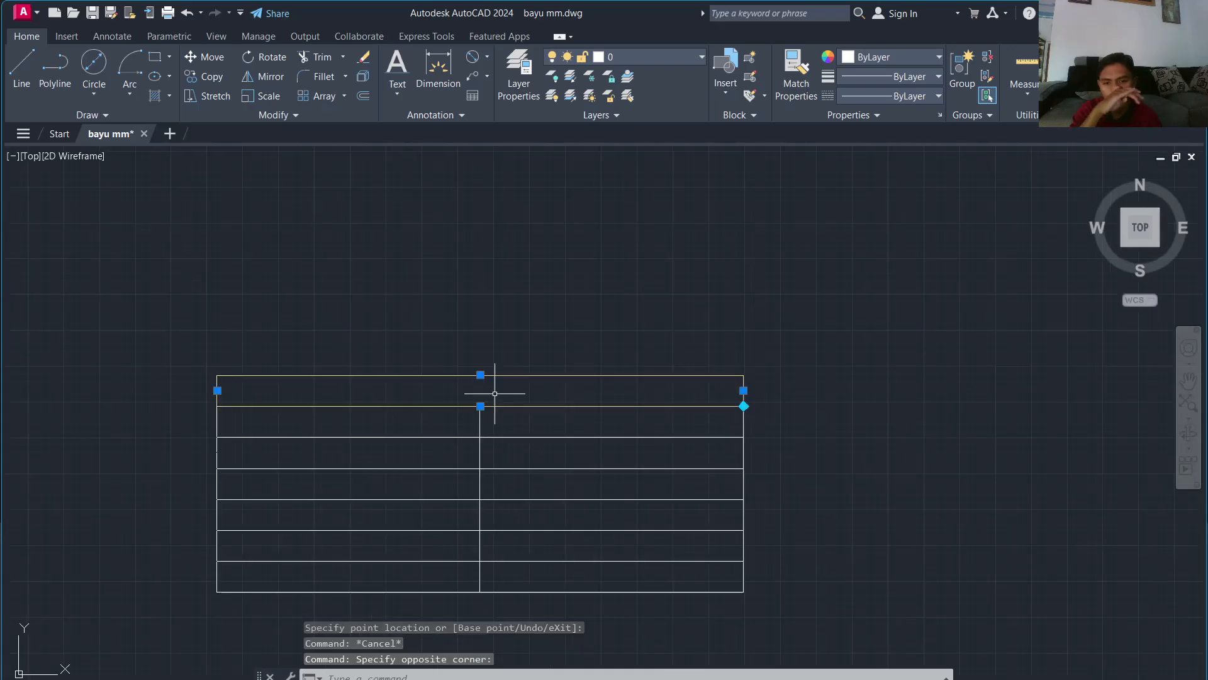
Step: Enter BAYU as the text of the table's title cell
double_click(494, 393)
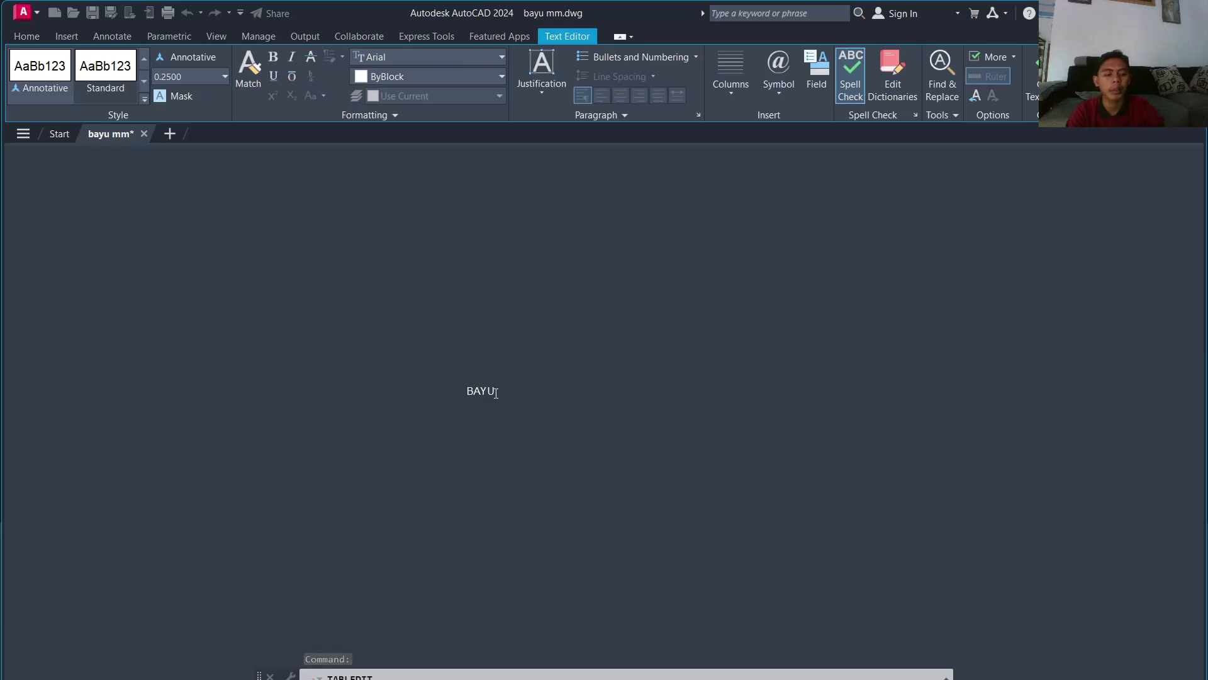
scroll(496, 392, down, 5)
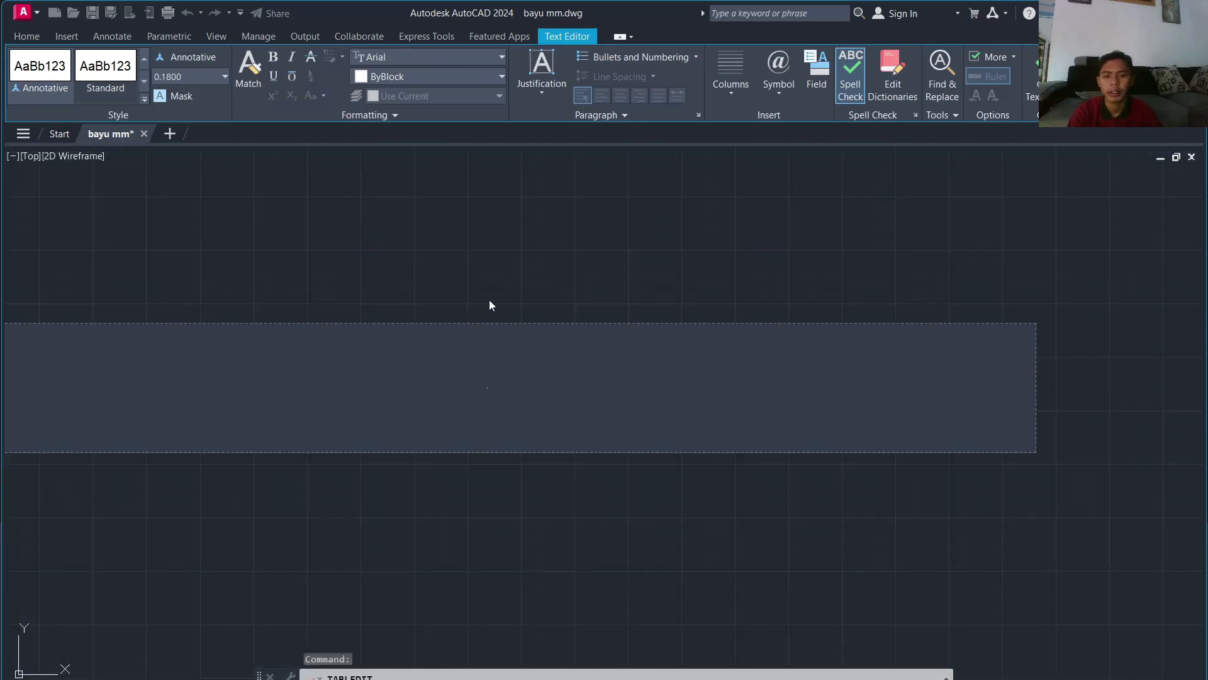
click(490, 302)
scroll(498, 375, up, 10)
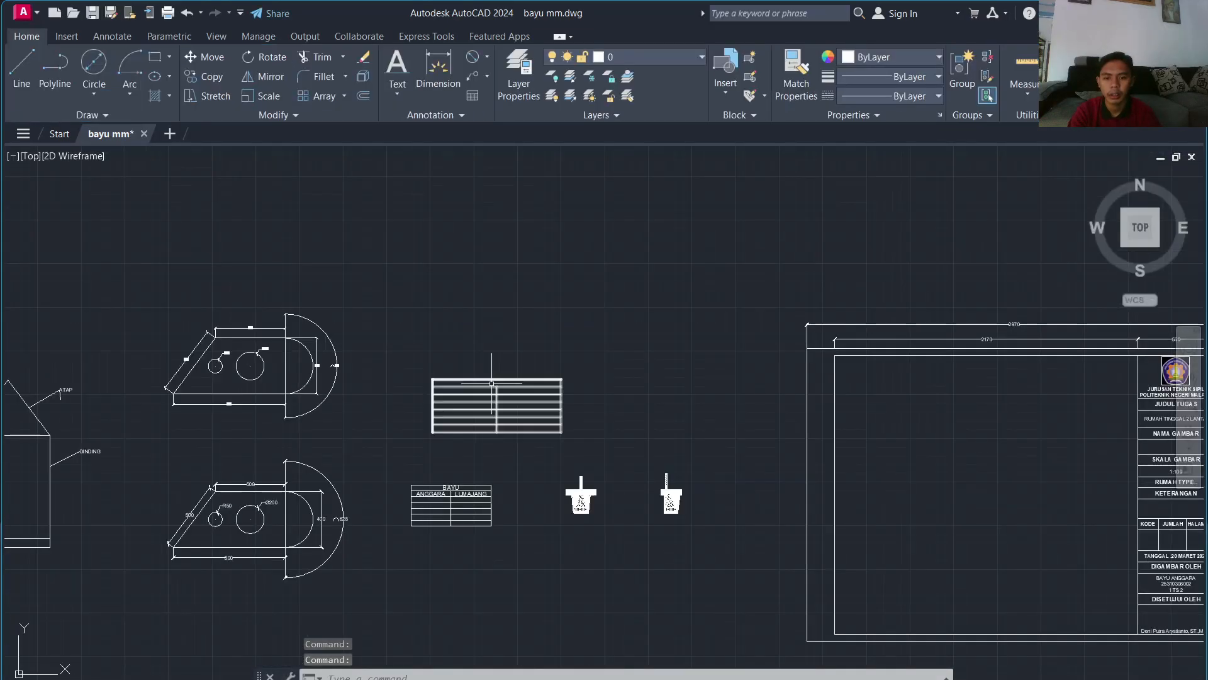
scroll(562, 367, up, 3)
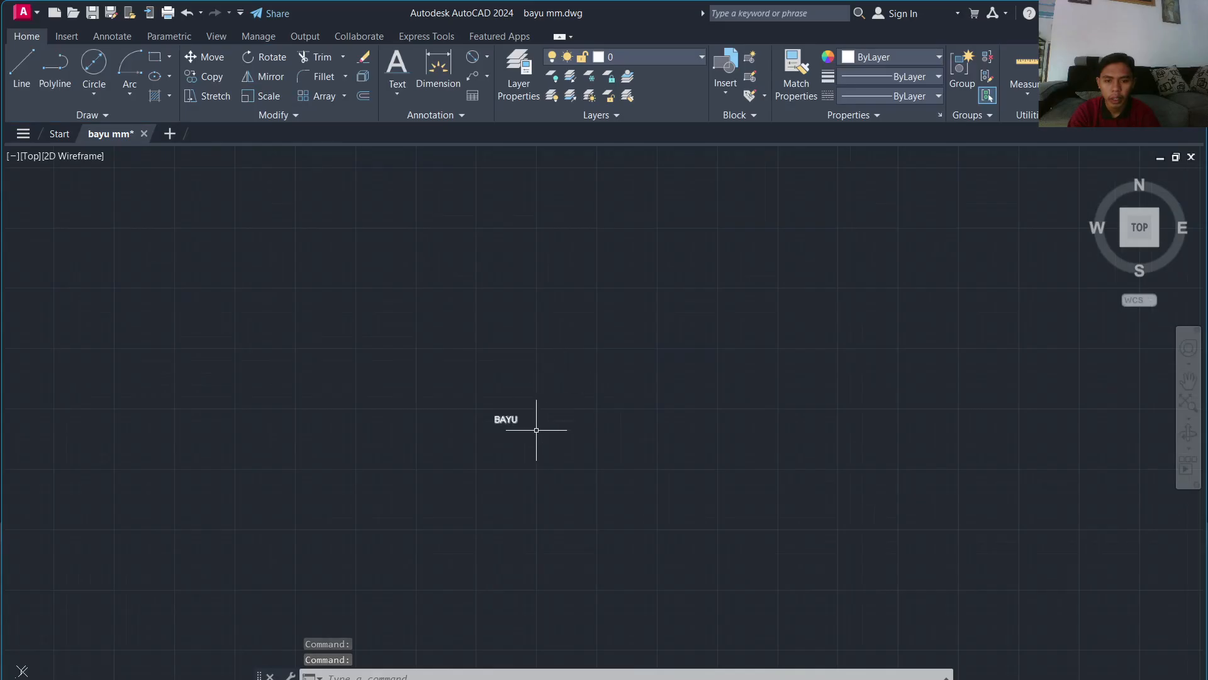
Step: Set the BAYU title's text height to 230
double_click(519, 418)
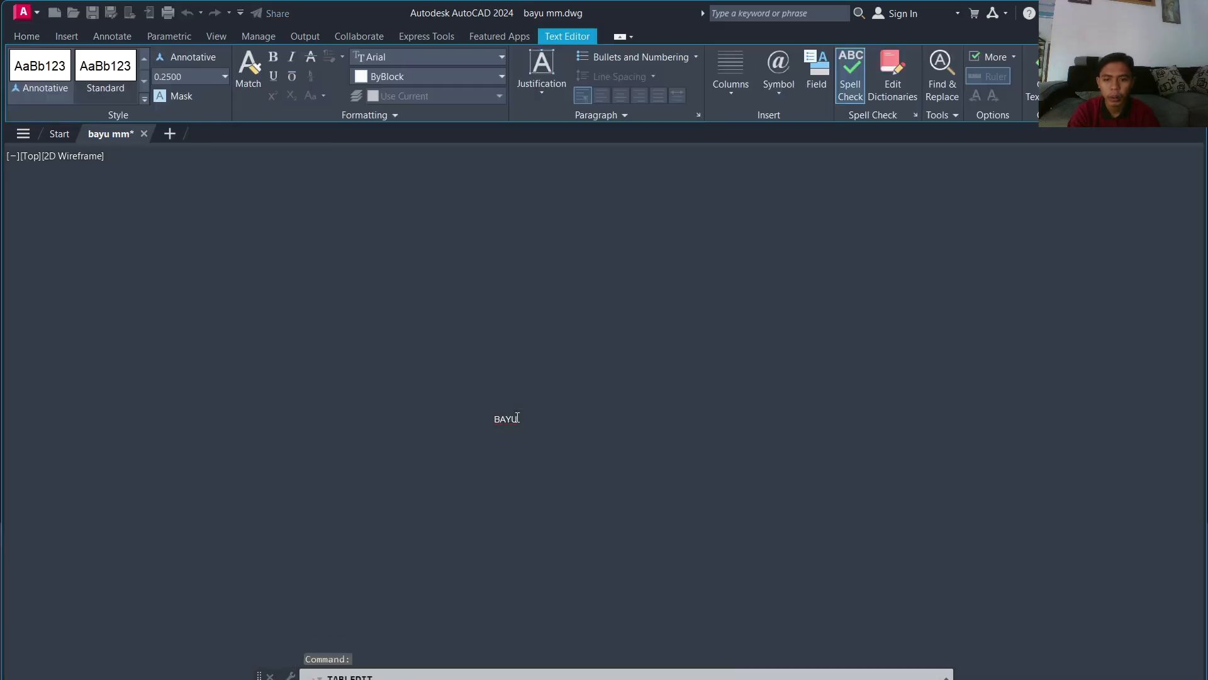
click(172, 81)
text(230)
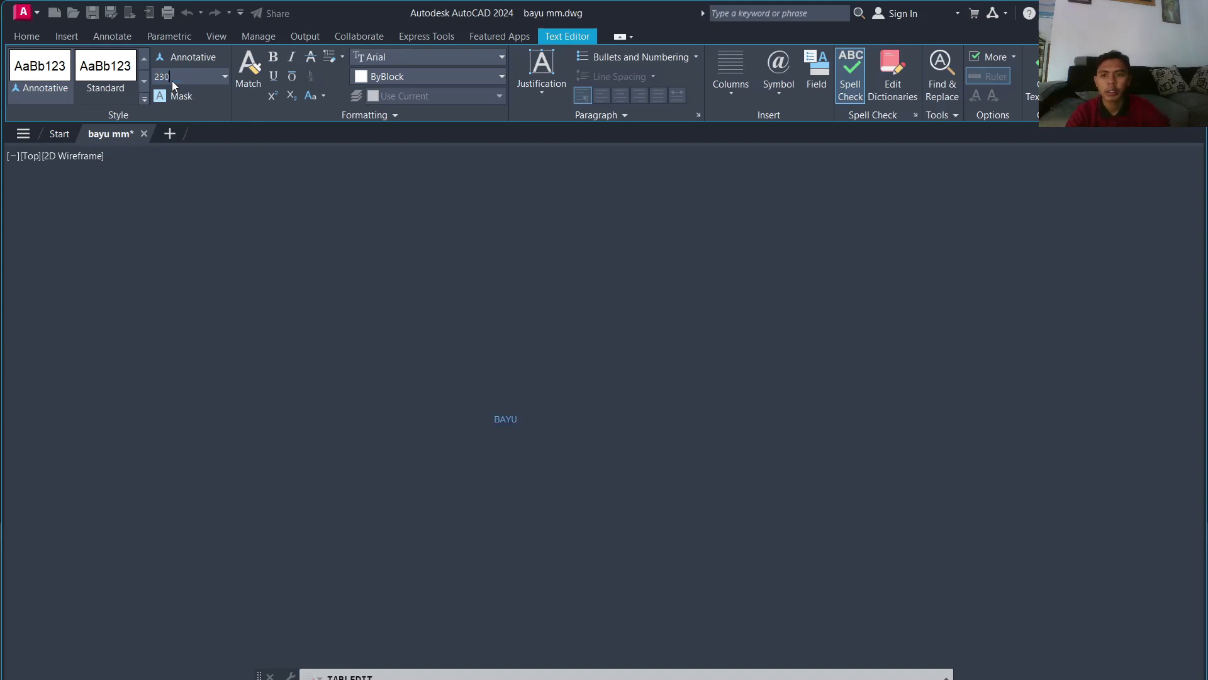
key(Return)
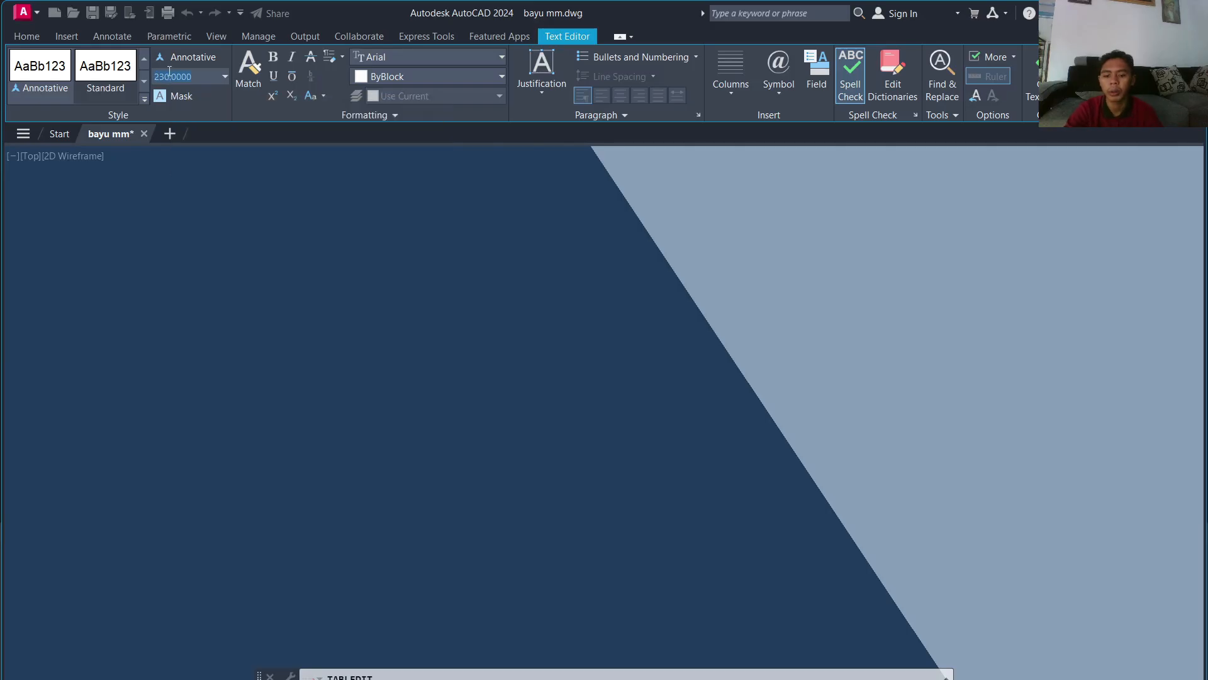
scroll(404, 223, down, 5)
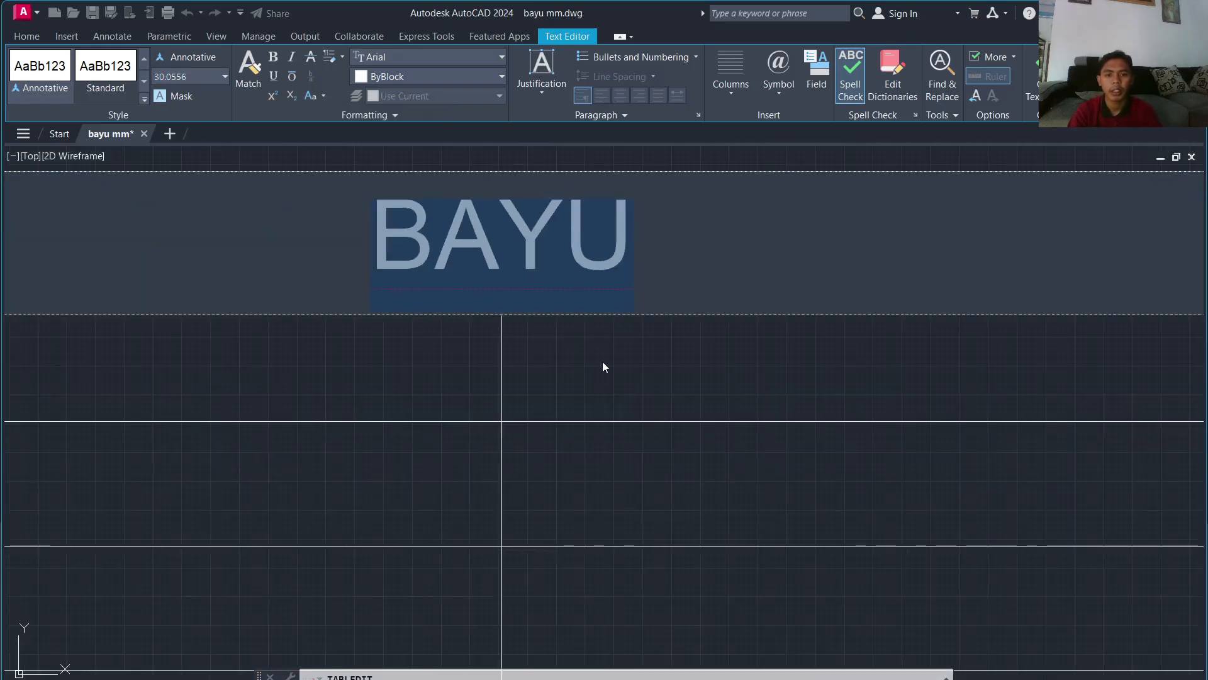
click(603, 367)
scroll(578, 331, down, 4)
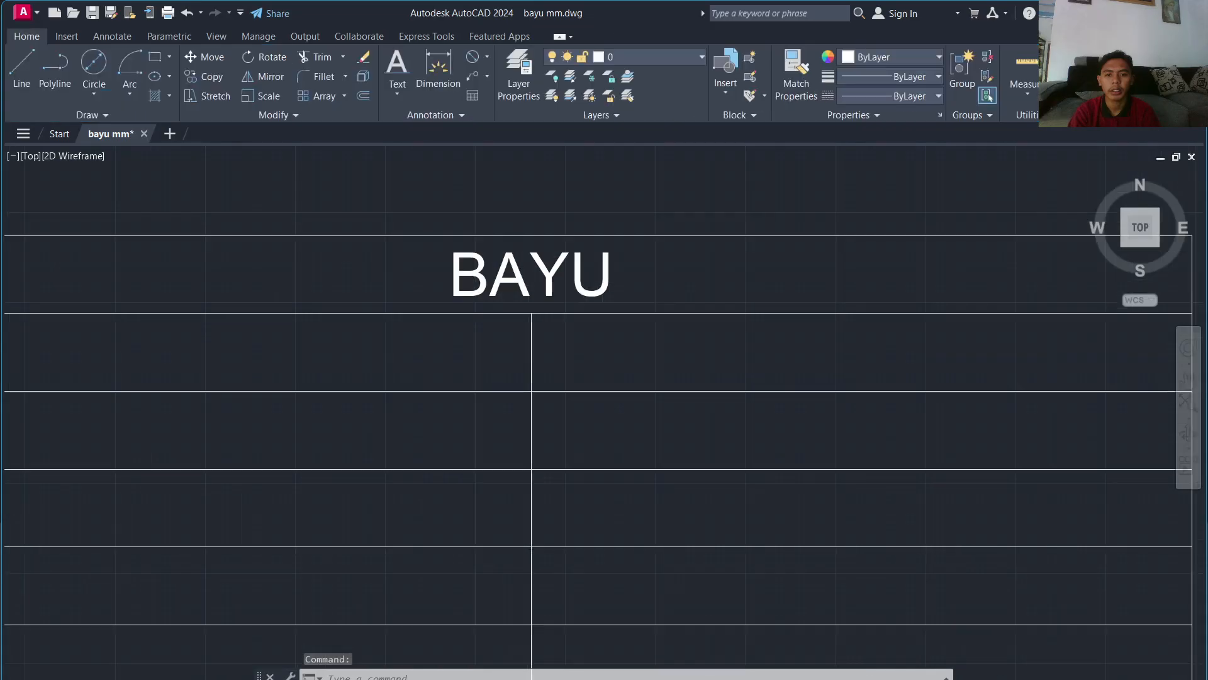
click(567, 318)
Step: Set the text height of the cell text below the title to 25
click(494, 343)
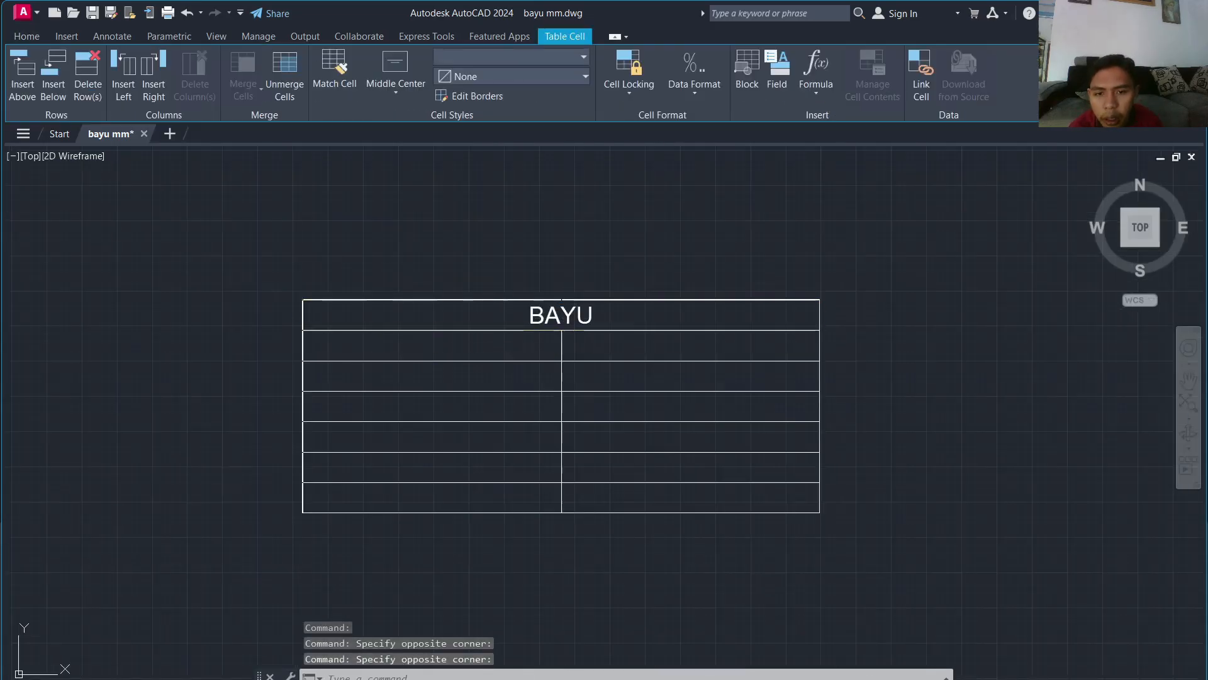
double_click(475, 347)
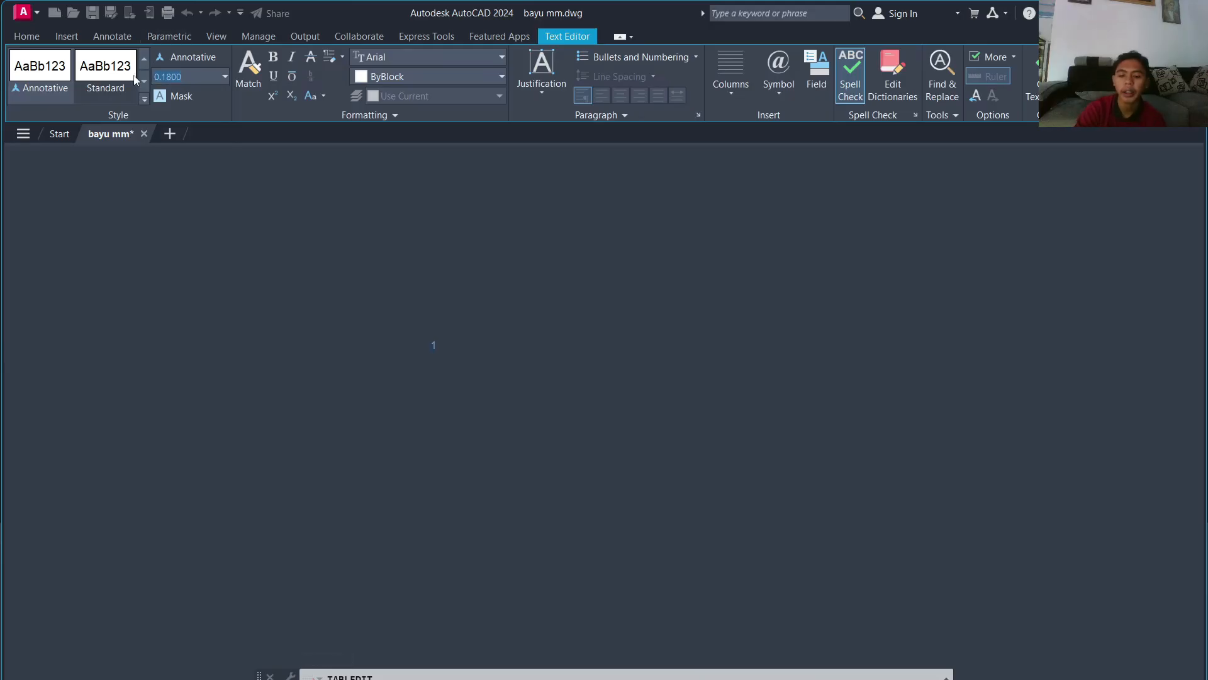
text(25)
key(Return)
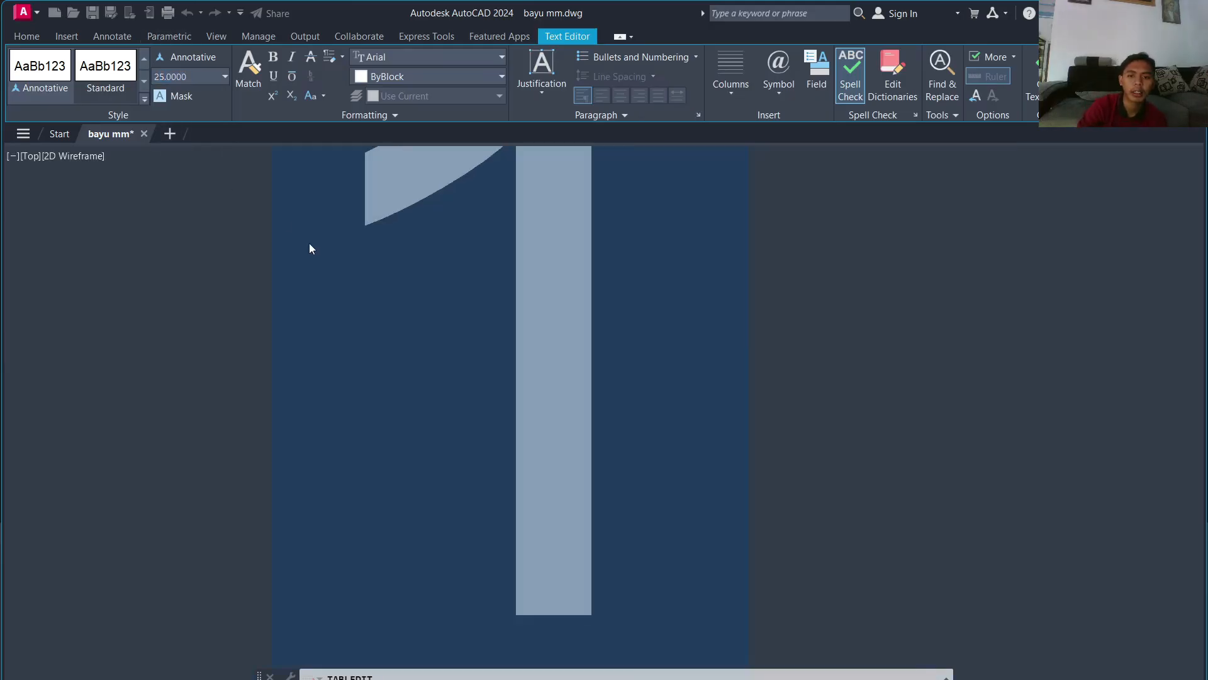
scroll(475, 247, down, 6)
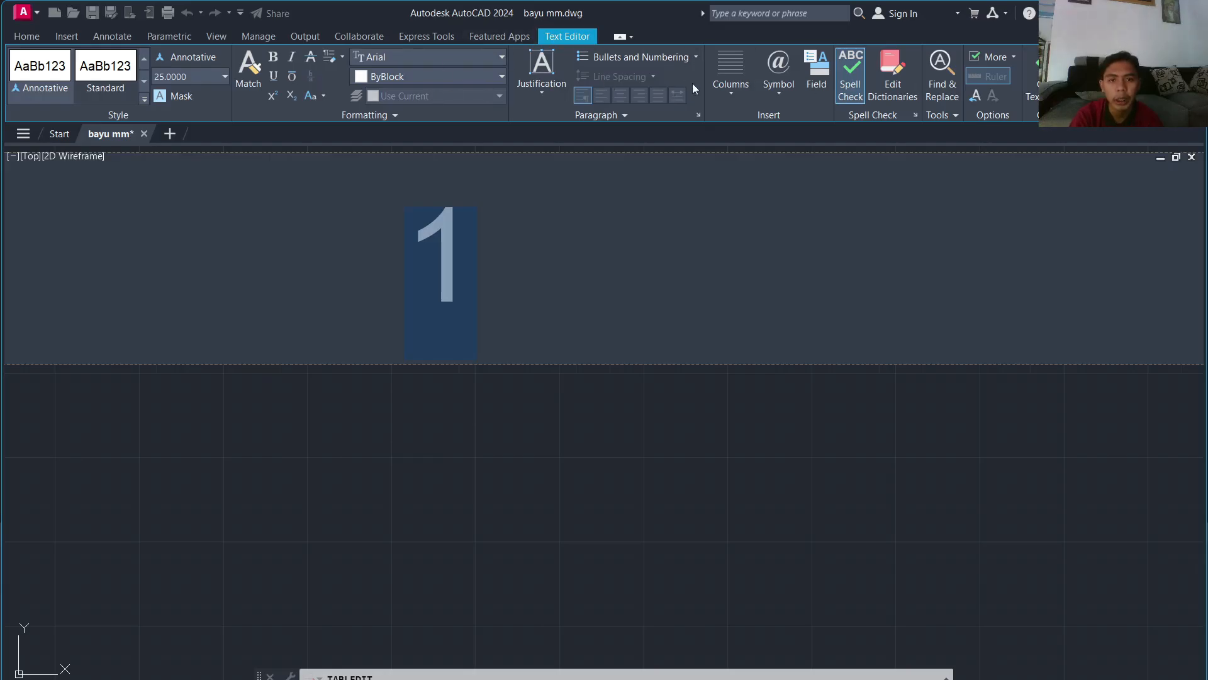
click(1032, 75)
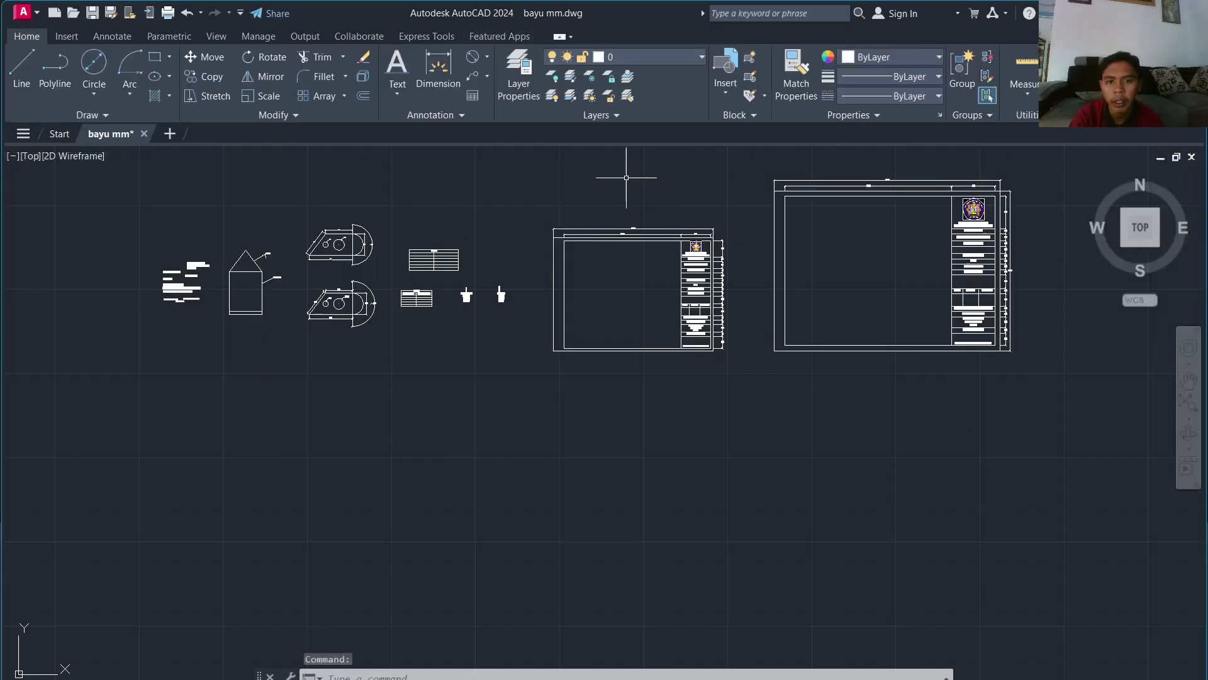
scroll(443, 245, up, 10)
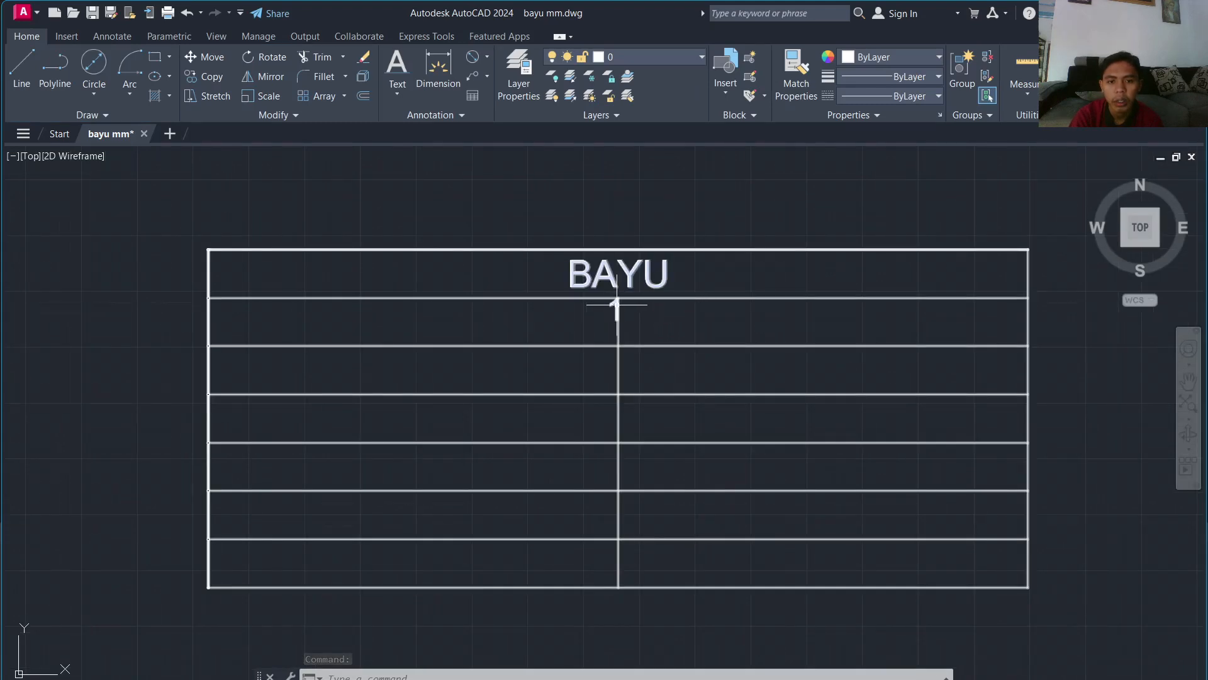
Step: Put the number 1 in the left cell of the second row
click(619, 306)
key(Escape)
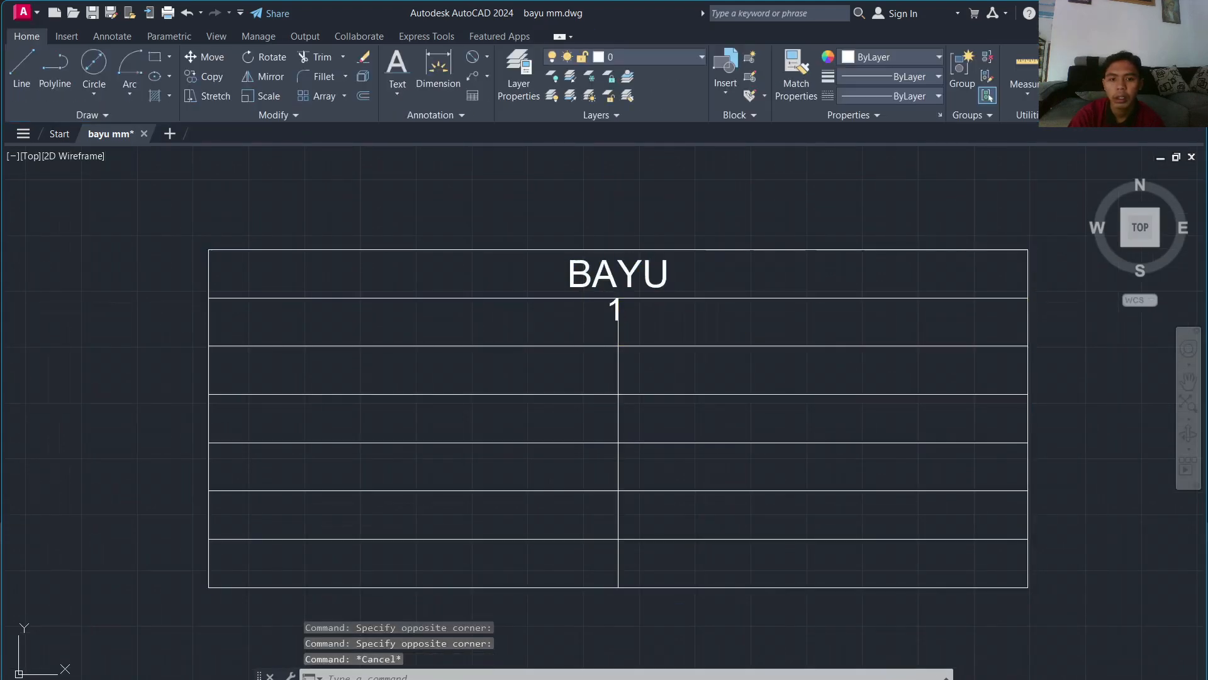
click(584, 313)
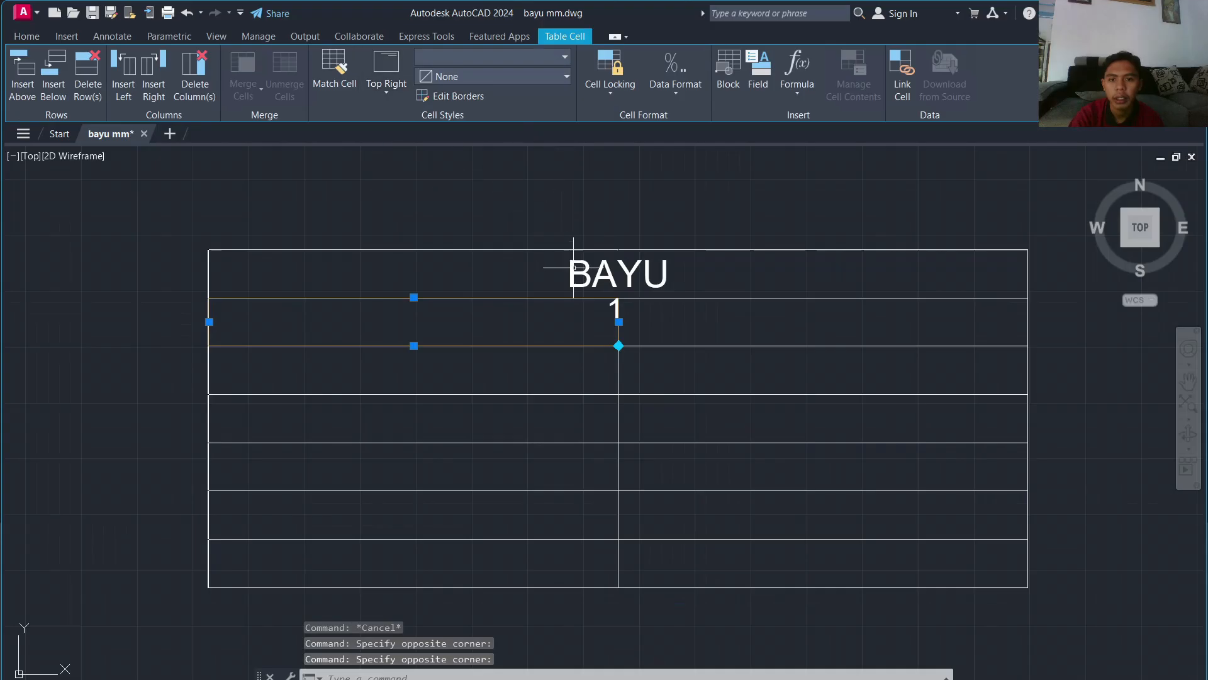
click(615, 300)
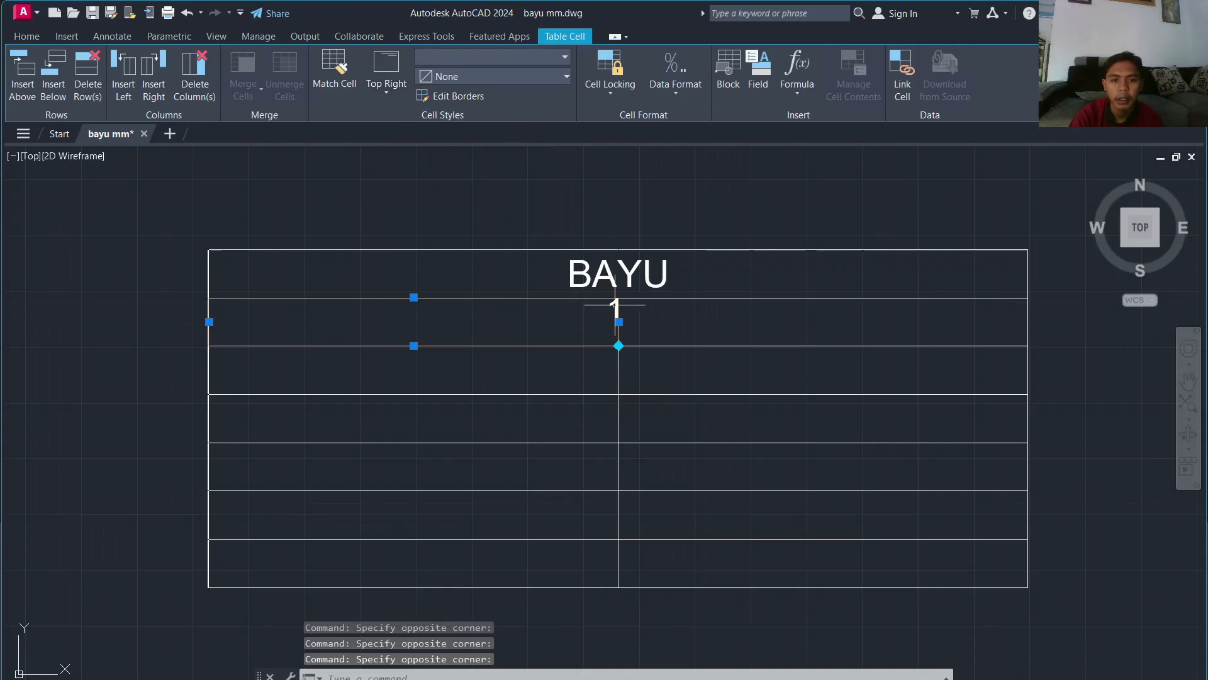
double_click(615, 305)
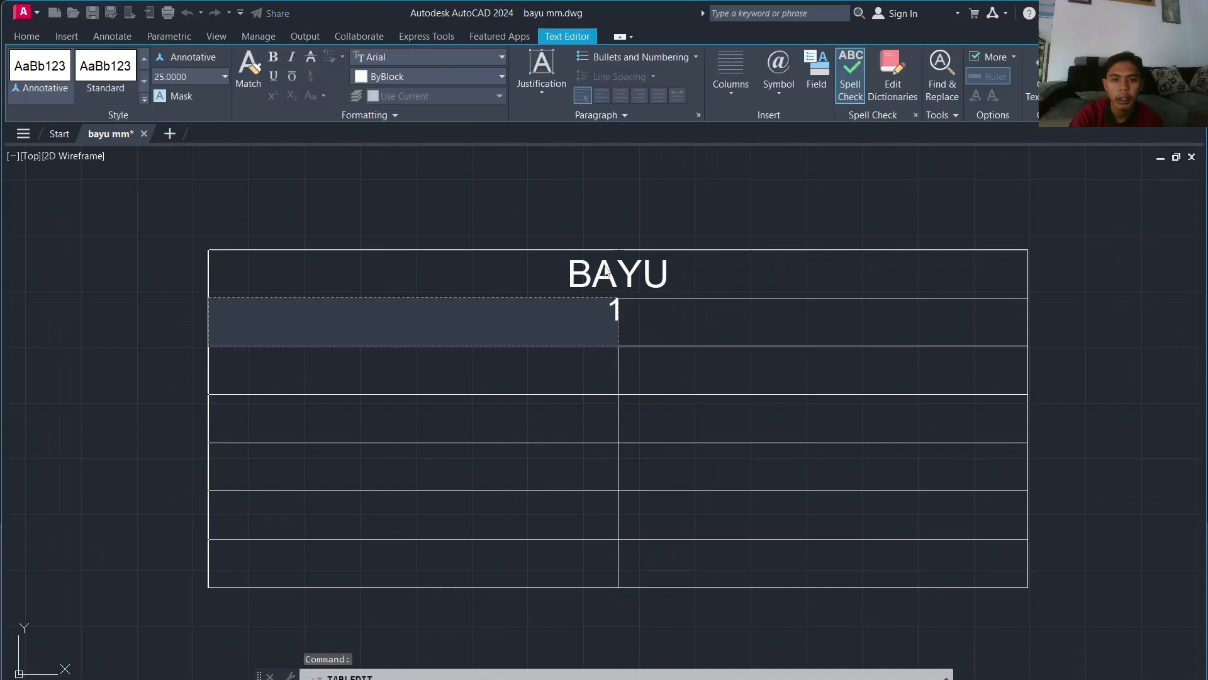
double_click(617, 302)
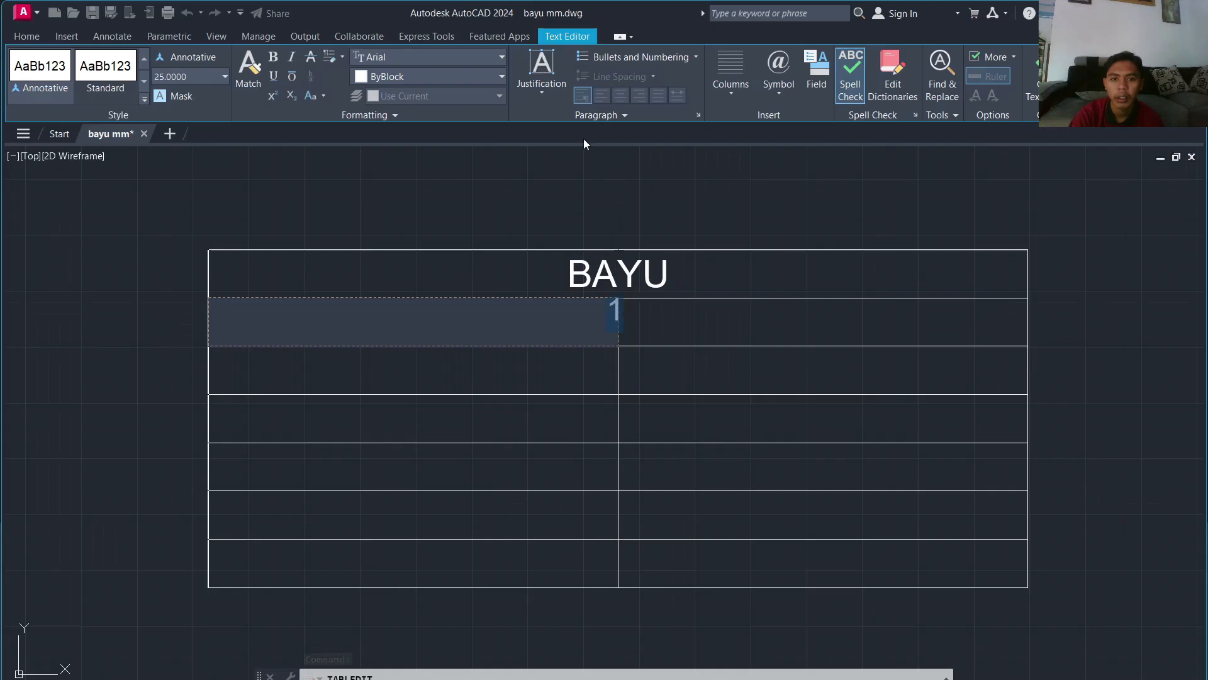
Step: Drag the column divider near the left edge so the first column is narrow
click(622, 301)
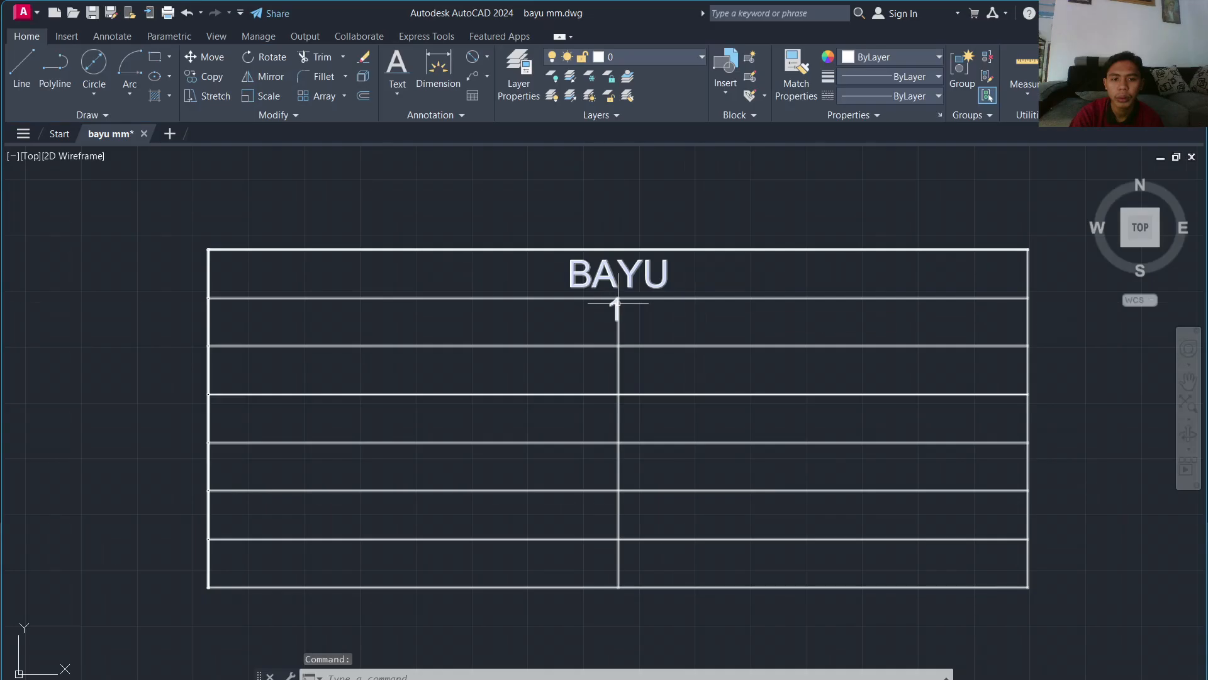
click(616, 303)
click(618, 297)
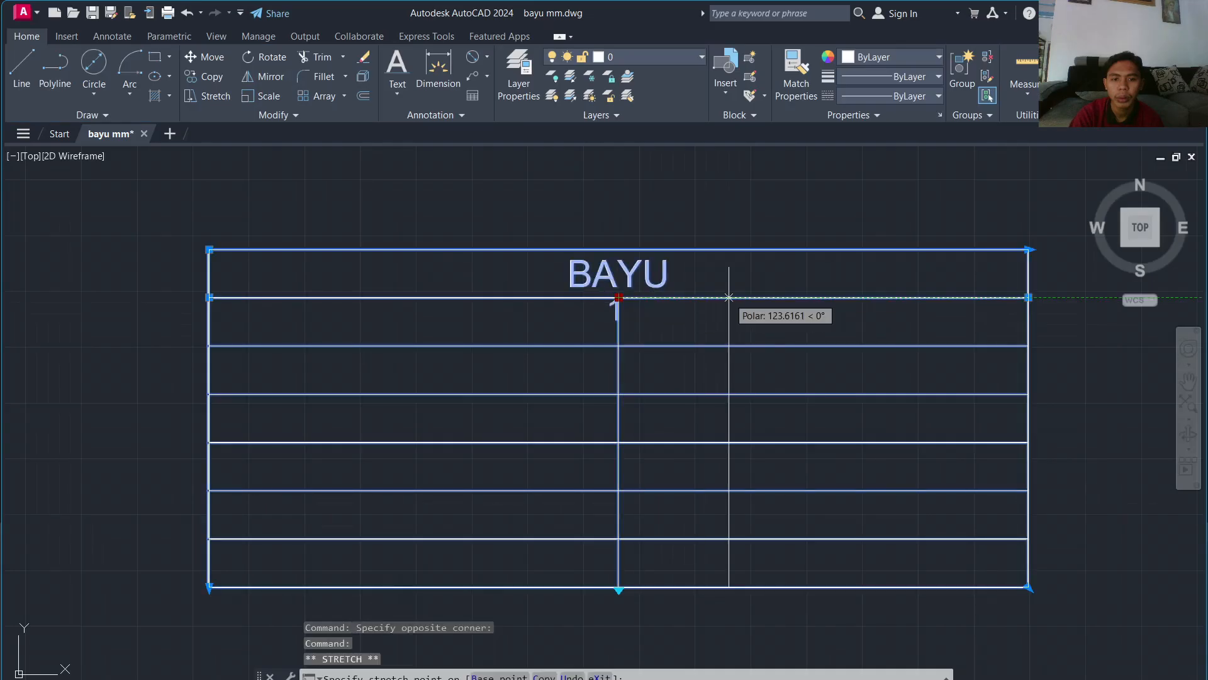
click(729, 297)
click(729, 297)
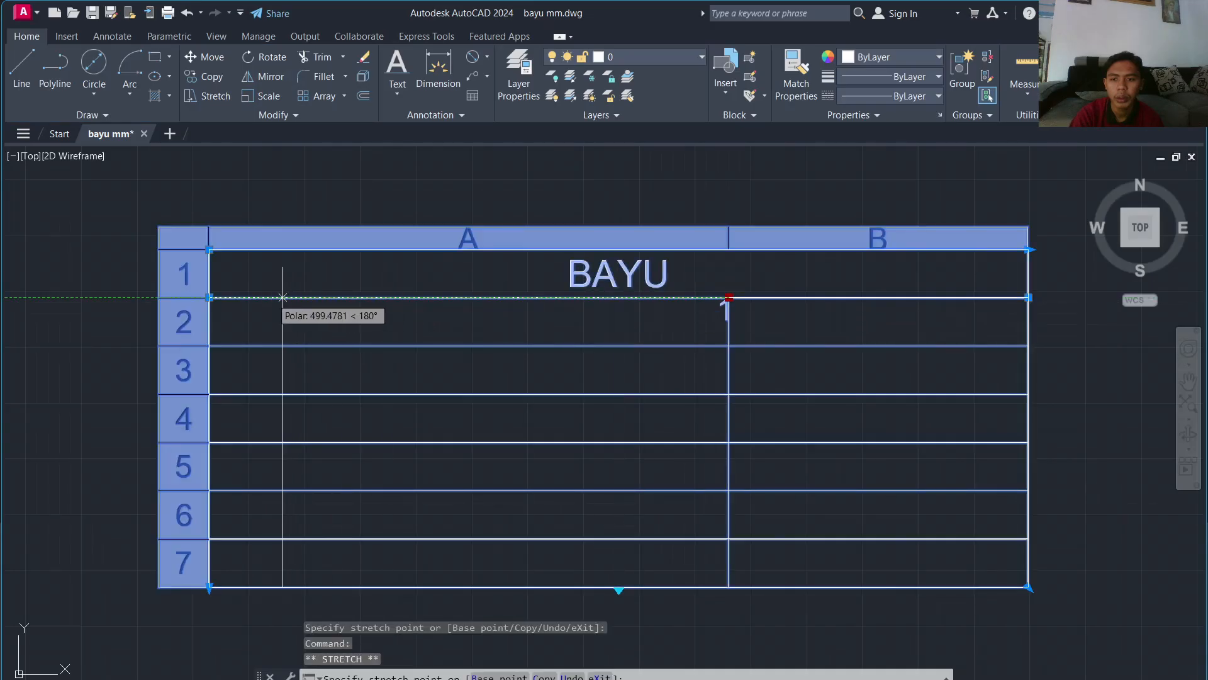
click(269, 297)
key(Escape)
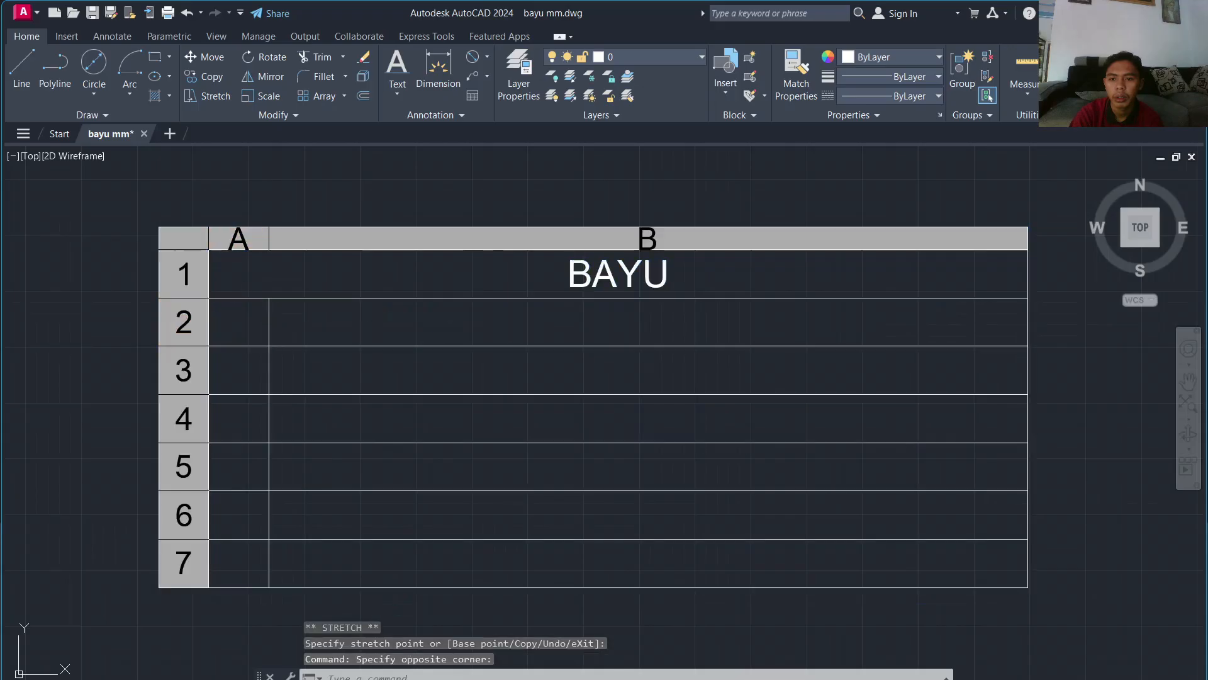
Step: Try replacing the 1 in cell A2 with 'BY', then dismiss the invalid-value warning
double_click(243, 312)
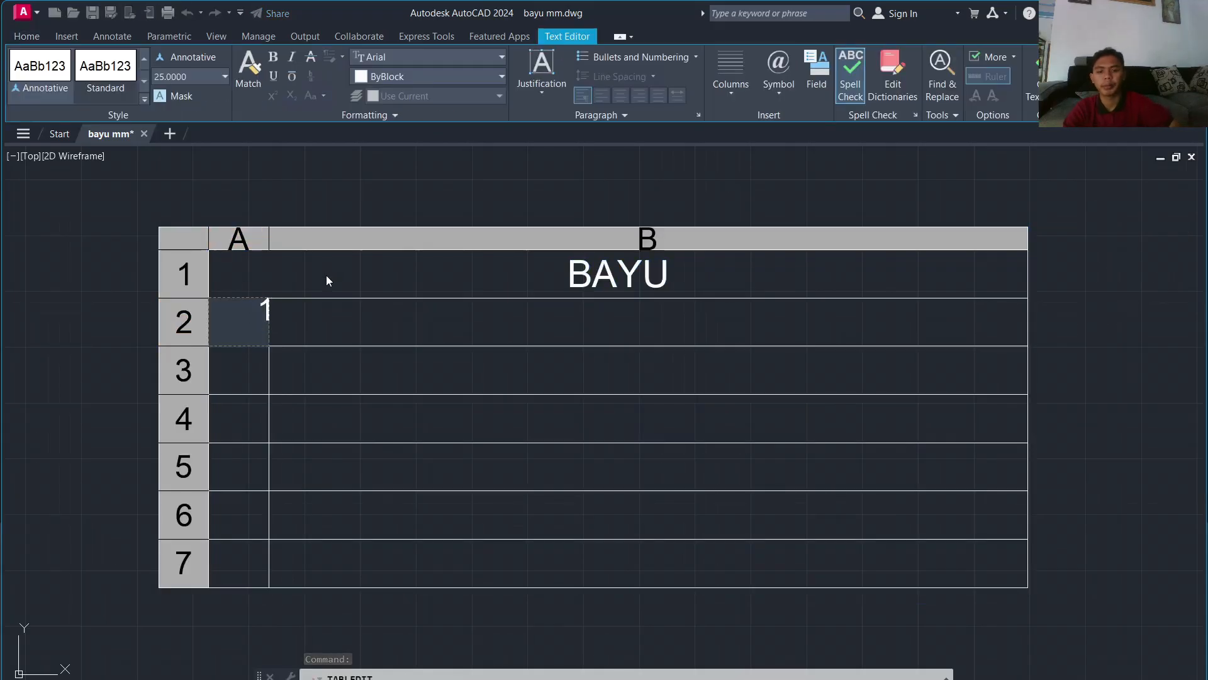
key(Delete)
text(BT)
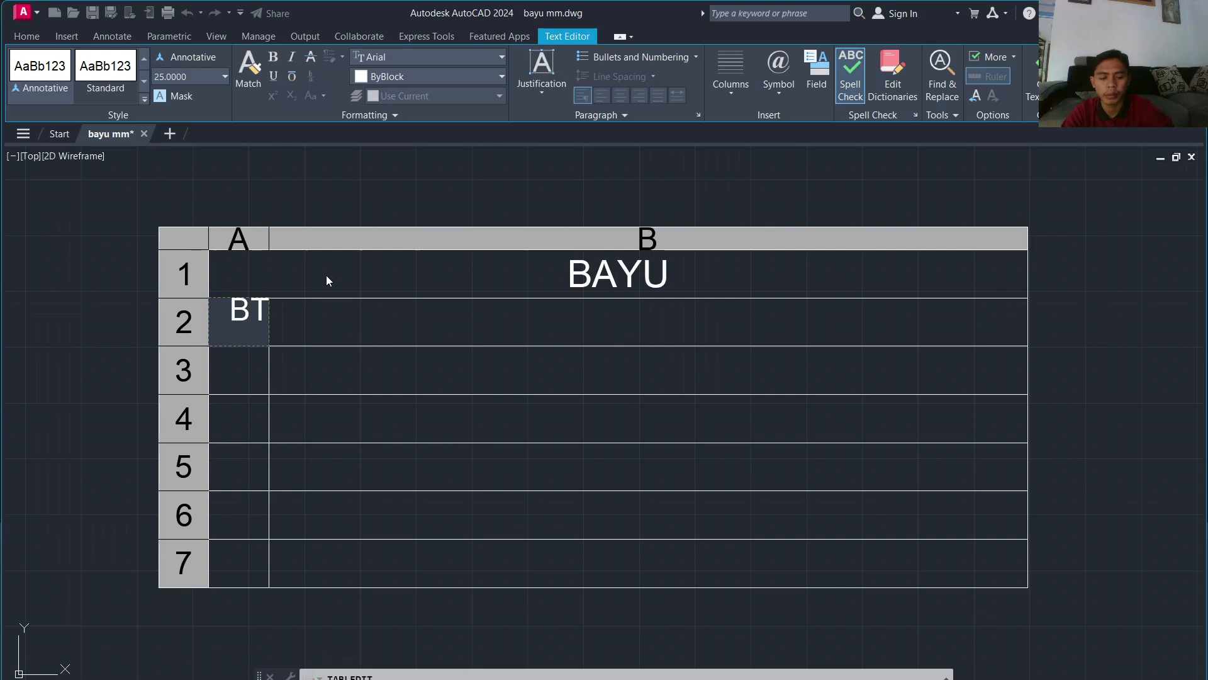
key(BackSpace)
text(Y)
key(Return)
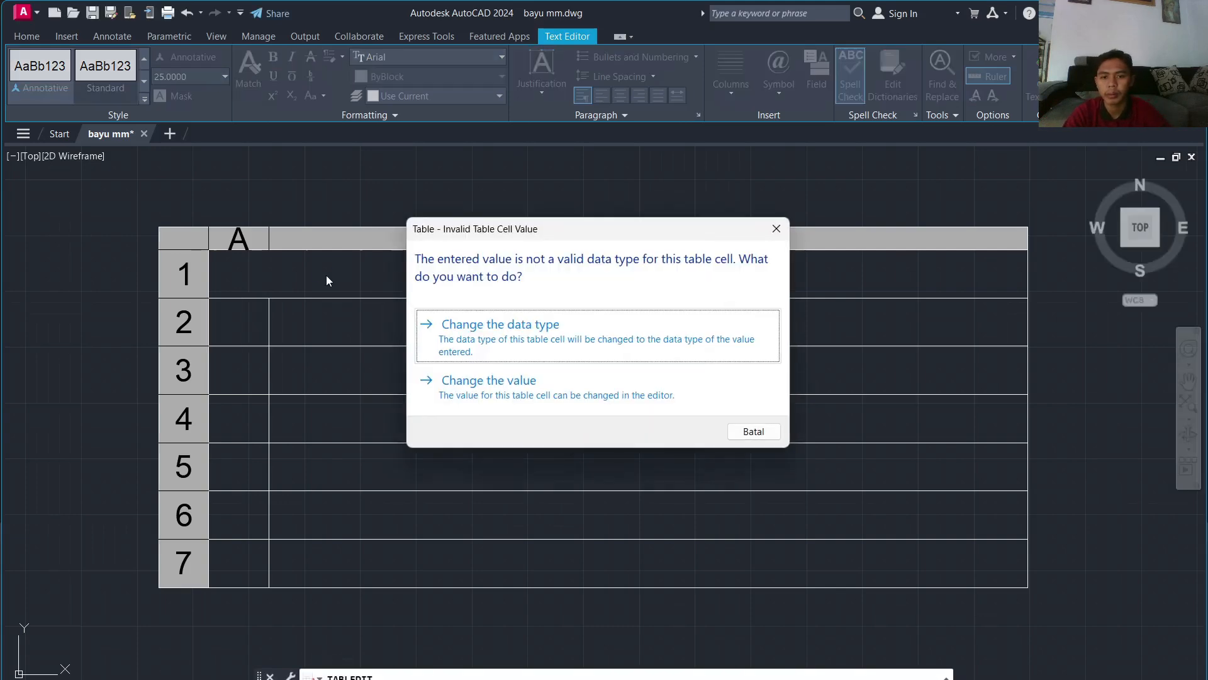
click(777, 234)
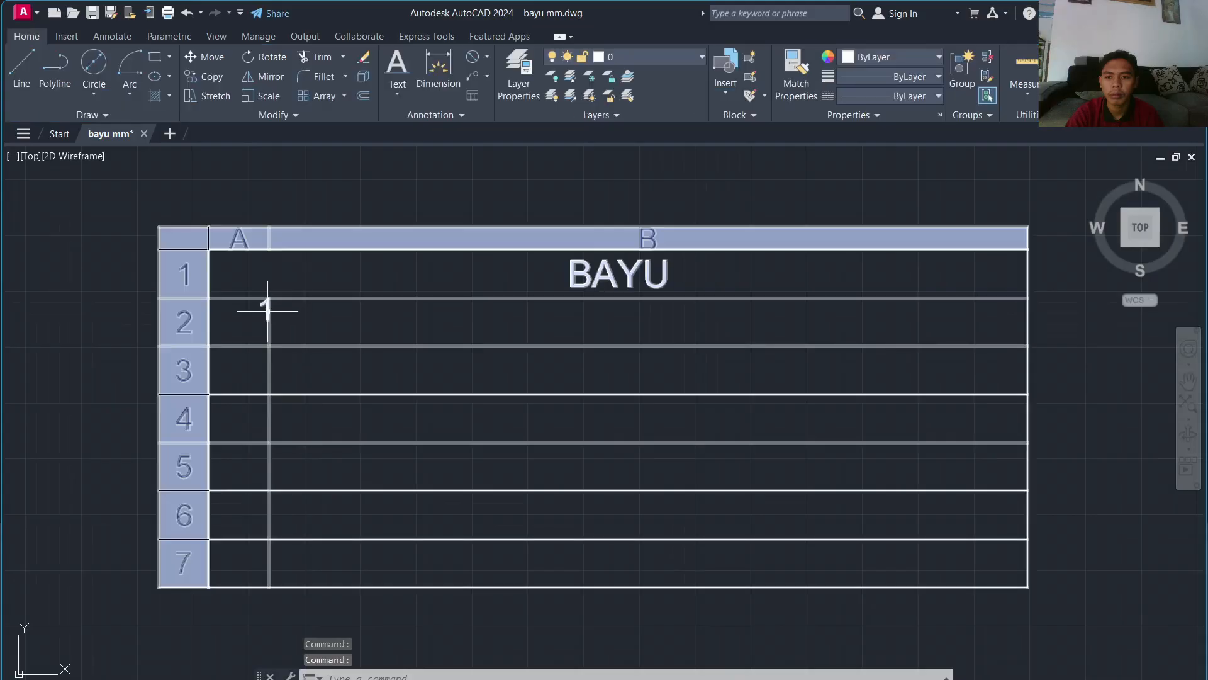
Step: Clear the remaining table selections and close the Properties palette
double_click(267, 310)
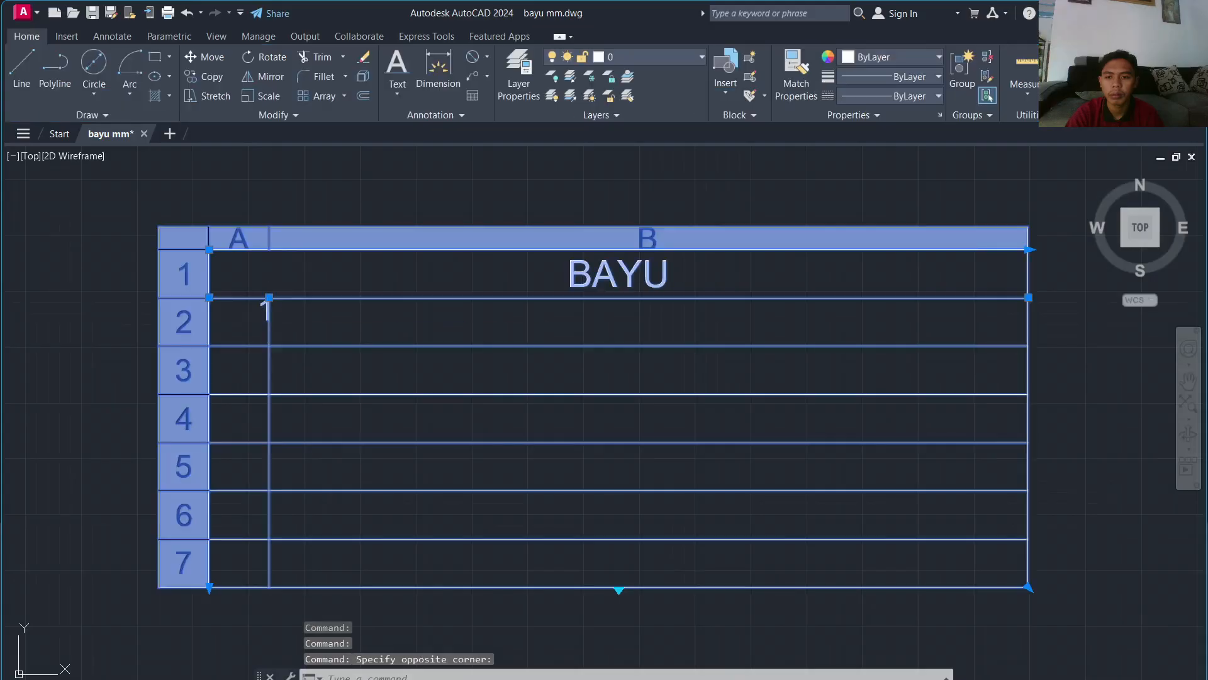
click(264, 307)
click(391, 167)
scroll(381, 218, down, 2)
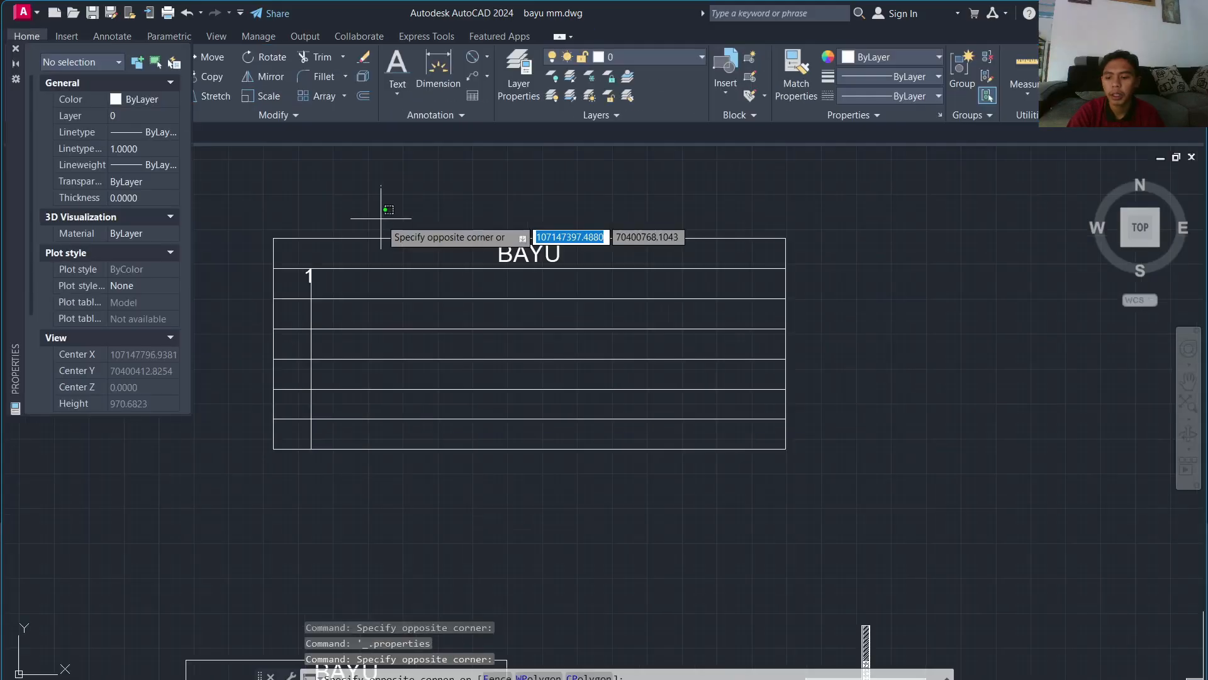
key(Escape)
scroll(380, 218, down, 5)
key(Escape)
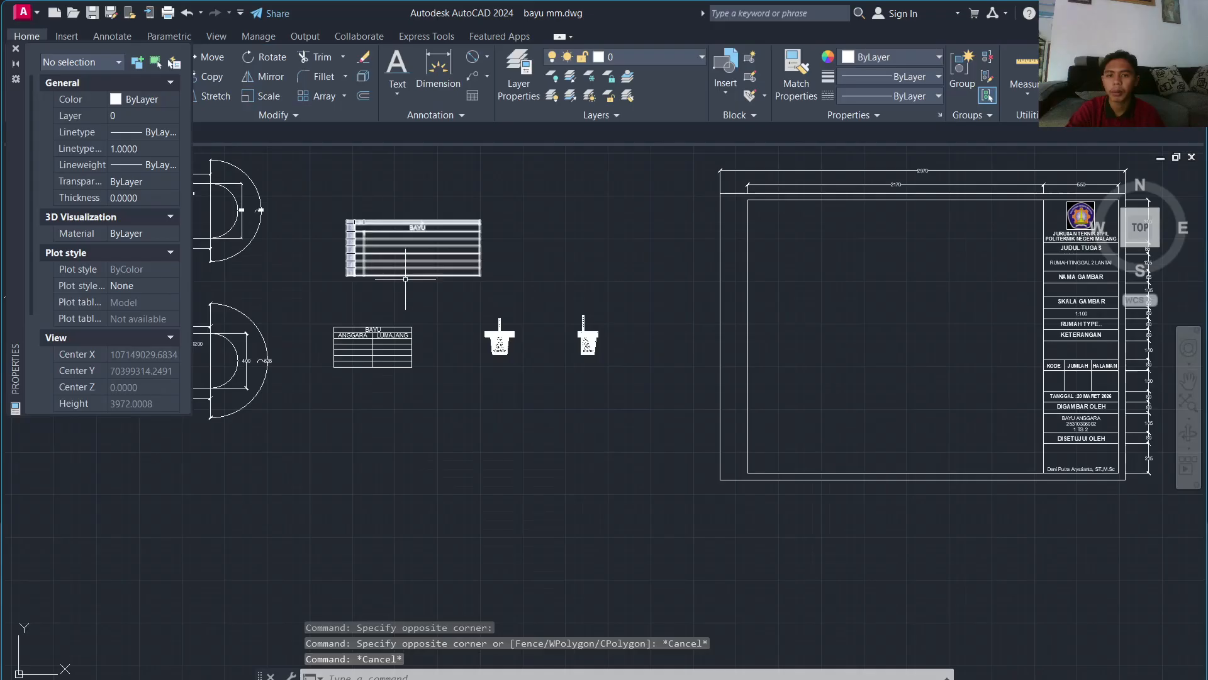
key(Escape)
key(Escape)
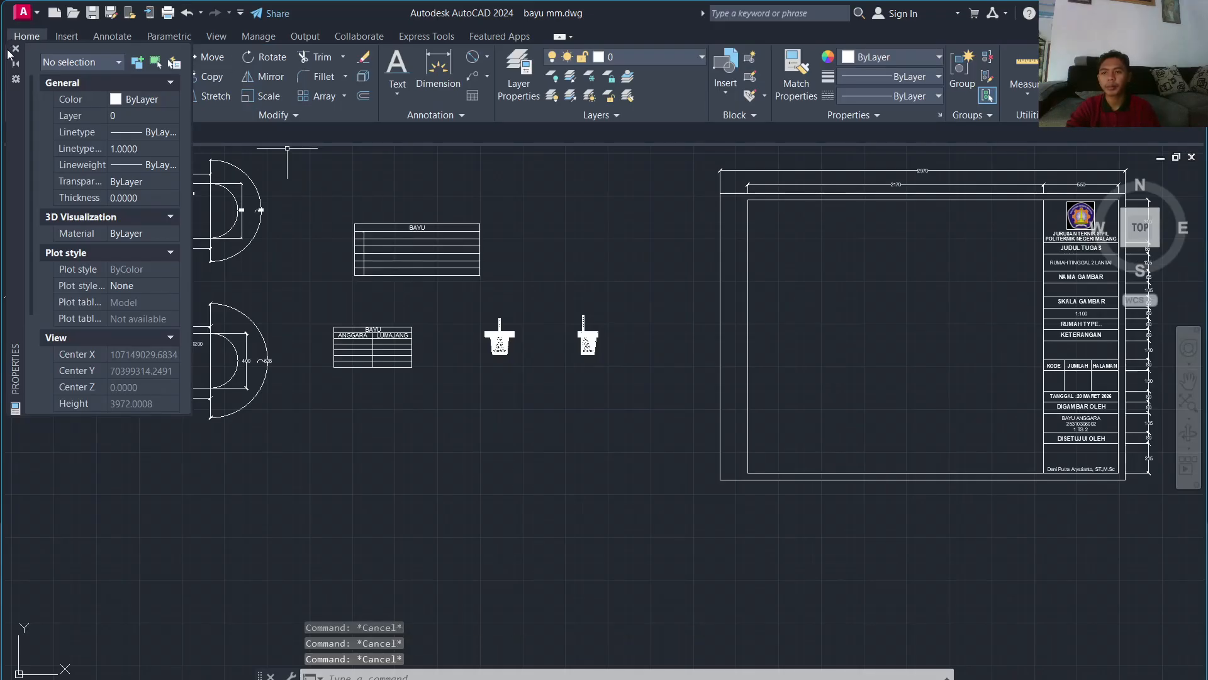
click(14, 51)
Step: Zoom in on the left foundation cross-section
scroll(409, 237, up, 5)
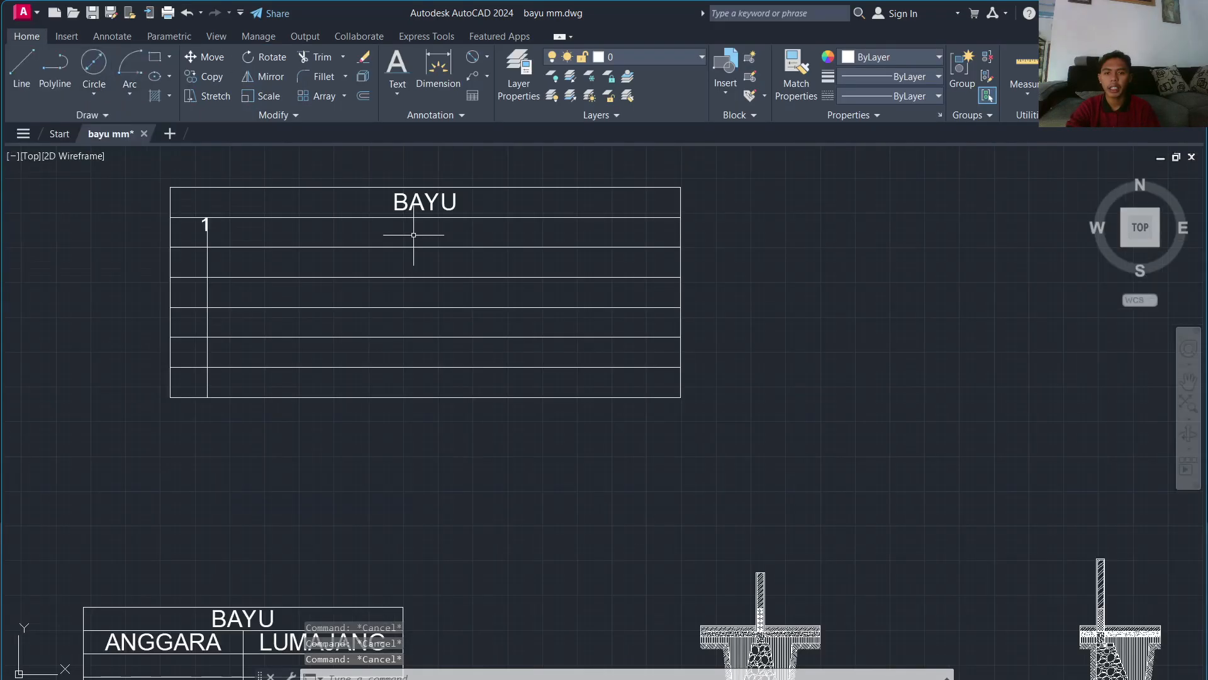
scroll(413, 232, down, 8)
scroll(410, 237, up, 5)
scroll(412, 239, down, 6)
scroll(553, 243, up, 4)
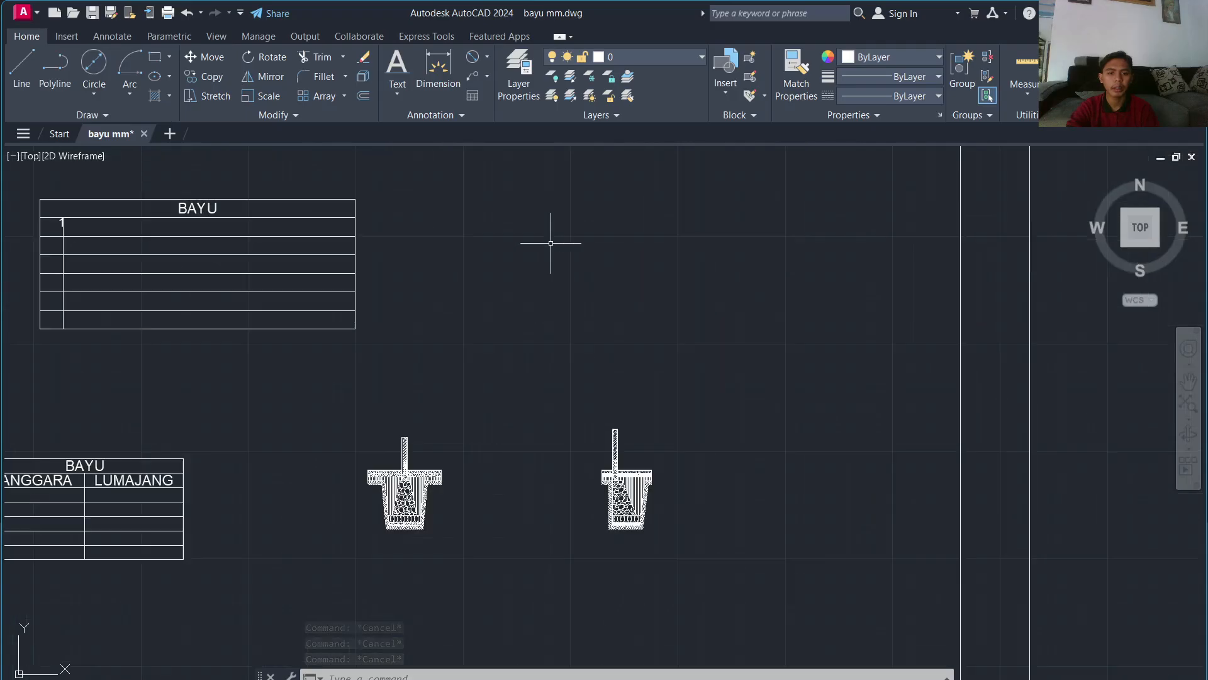
scroll(550, 251, down, 1)
scroll(496, 336, up, 5)
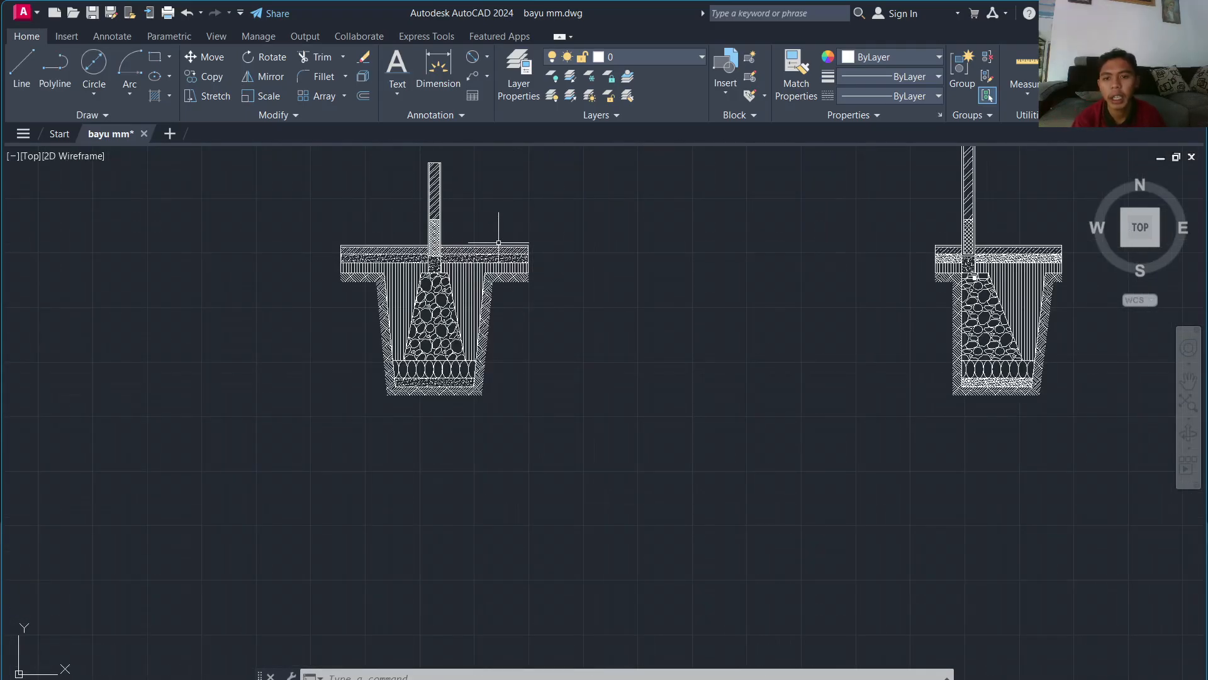
scroll(491, 236, up, 3)
scroll(489, 235, down, 3)
scroll(490, 236, up, 2)
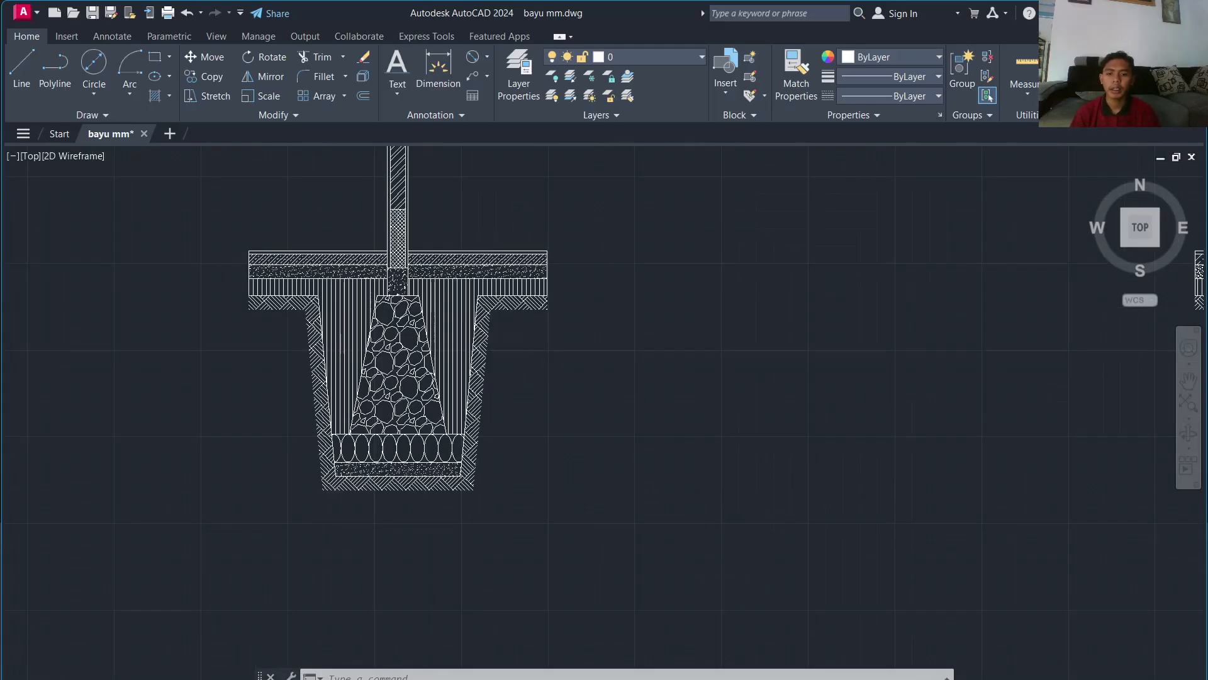
scroll(441, 251, up, 3)
scroll(500, 394, down, 5)
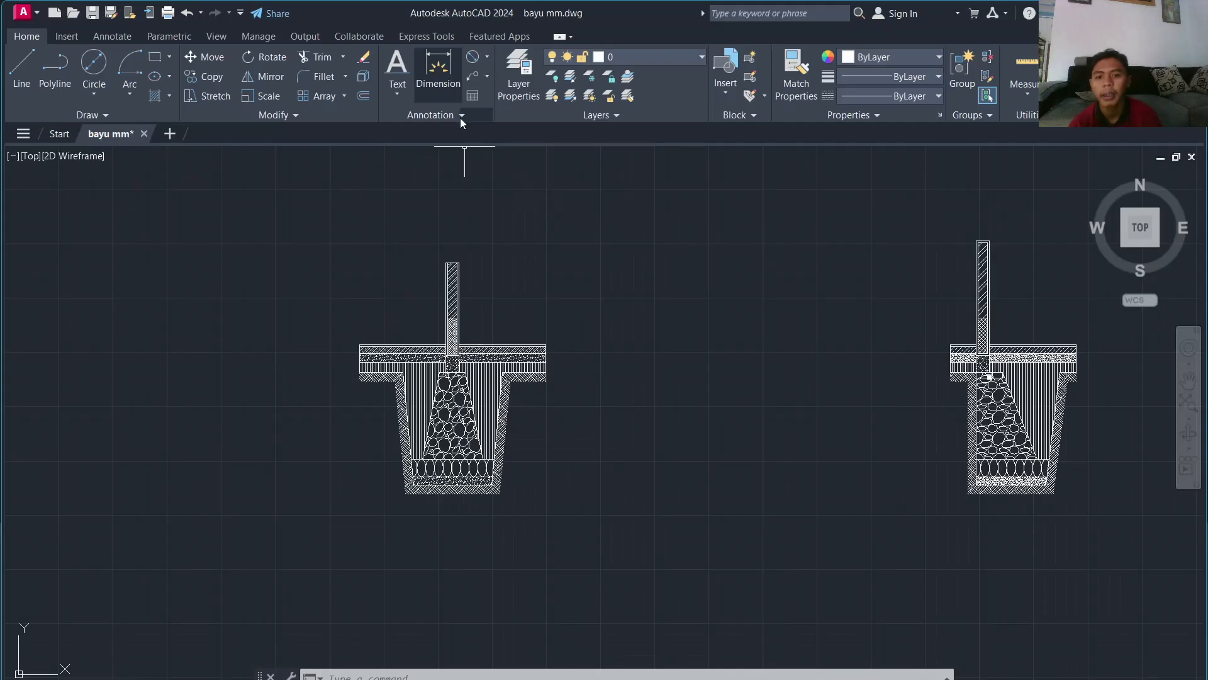
scroll(478, 309, up, 6)
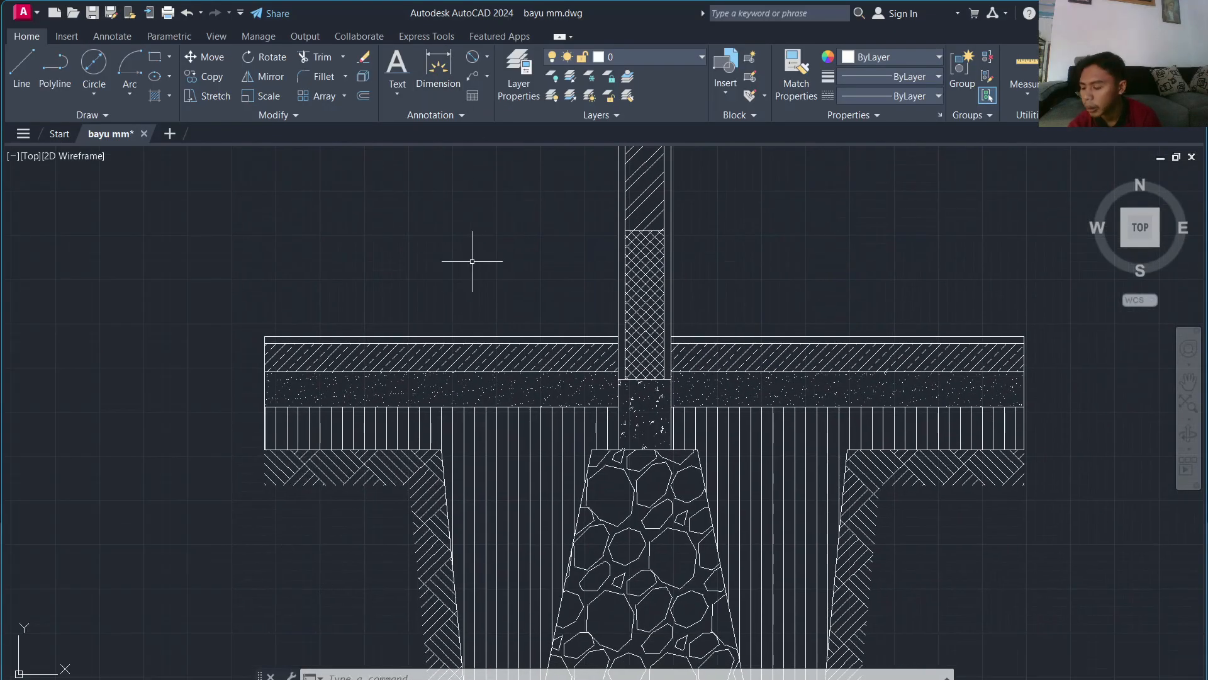
Step: Add a trial linear dimension of 2 beside the slab, then delete it
click(487, 57)
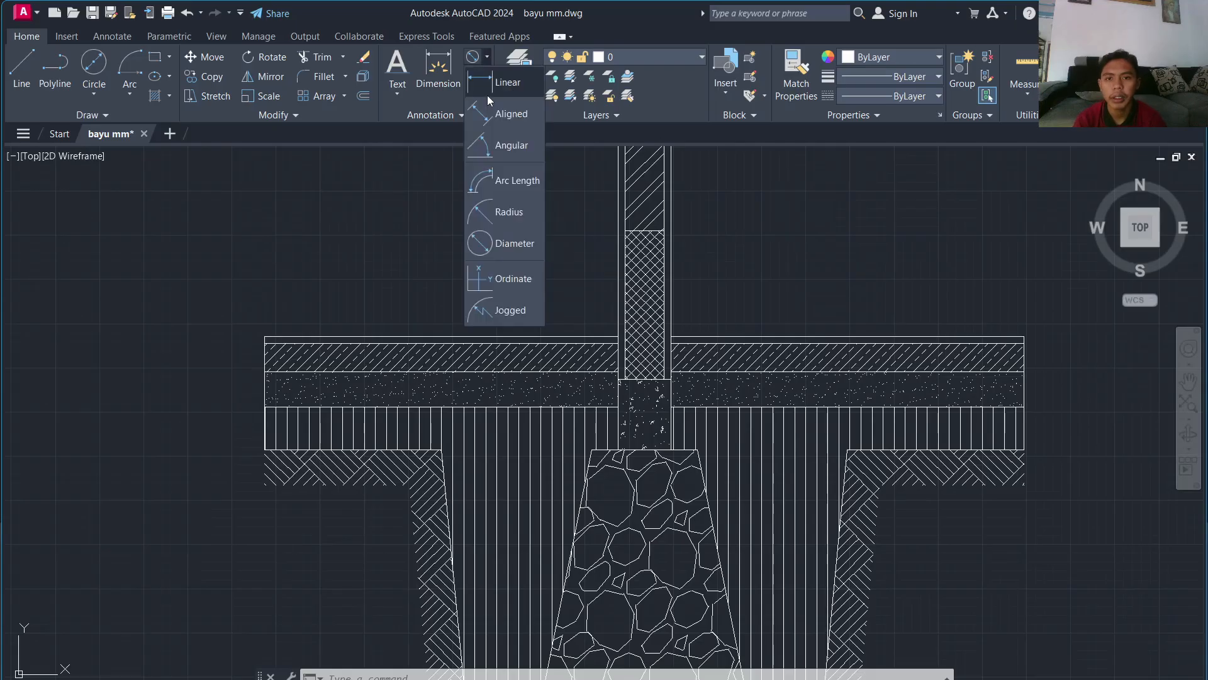
click(504, 123)
scroll(271, 338, up, 6)
click(310, 336)
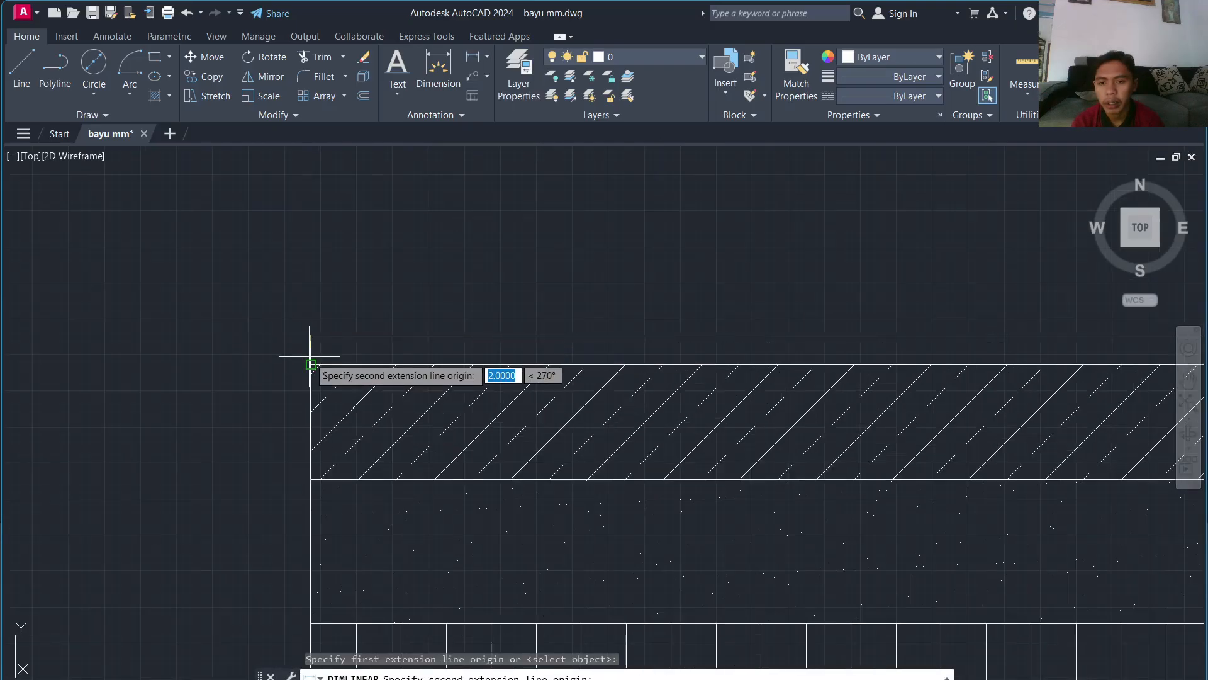
click(310, 364)
click(170, 353)
scroll(171, 346, down, 6)
click(171, 343)
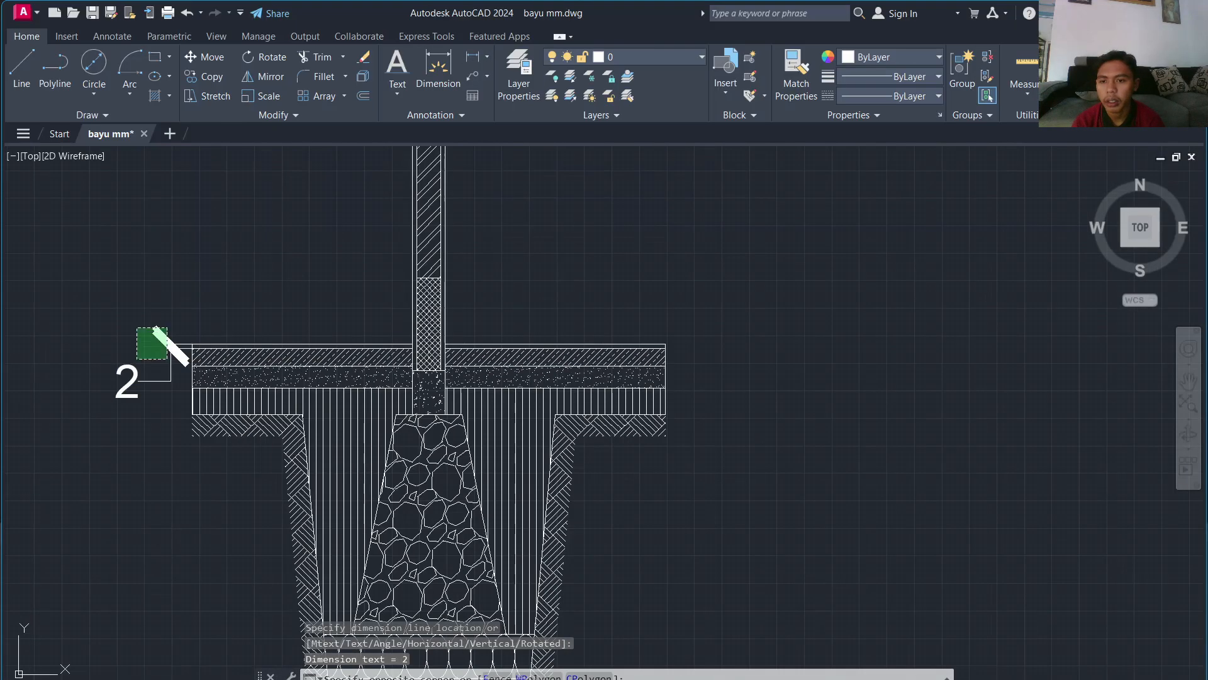
click(138, 350)
key(Delete)
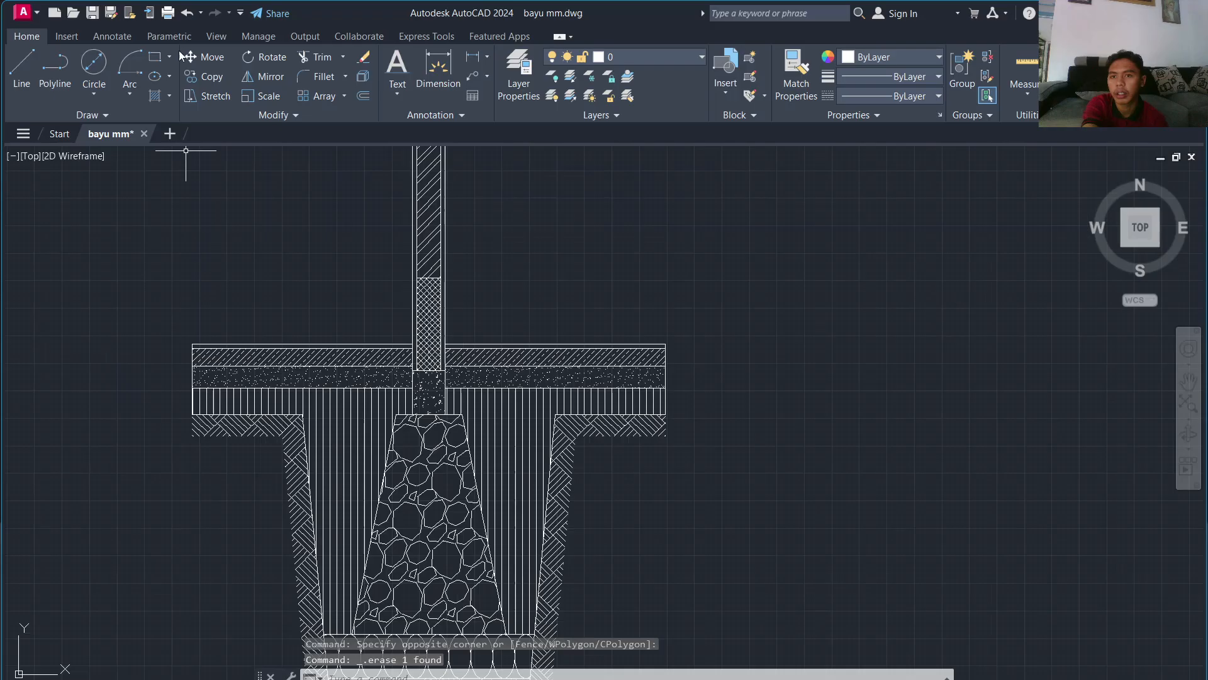
Step: Make Standard the current dimension style
click(129, 36)
click(331, 55)
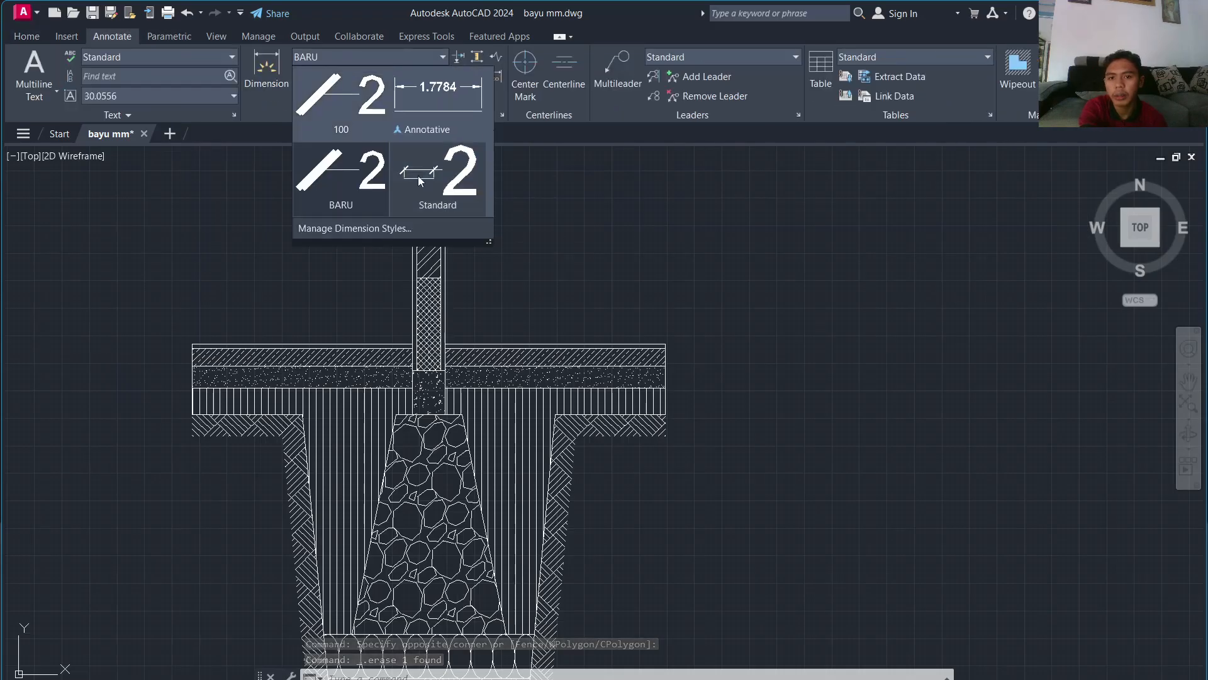
click(408, 198)
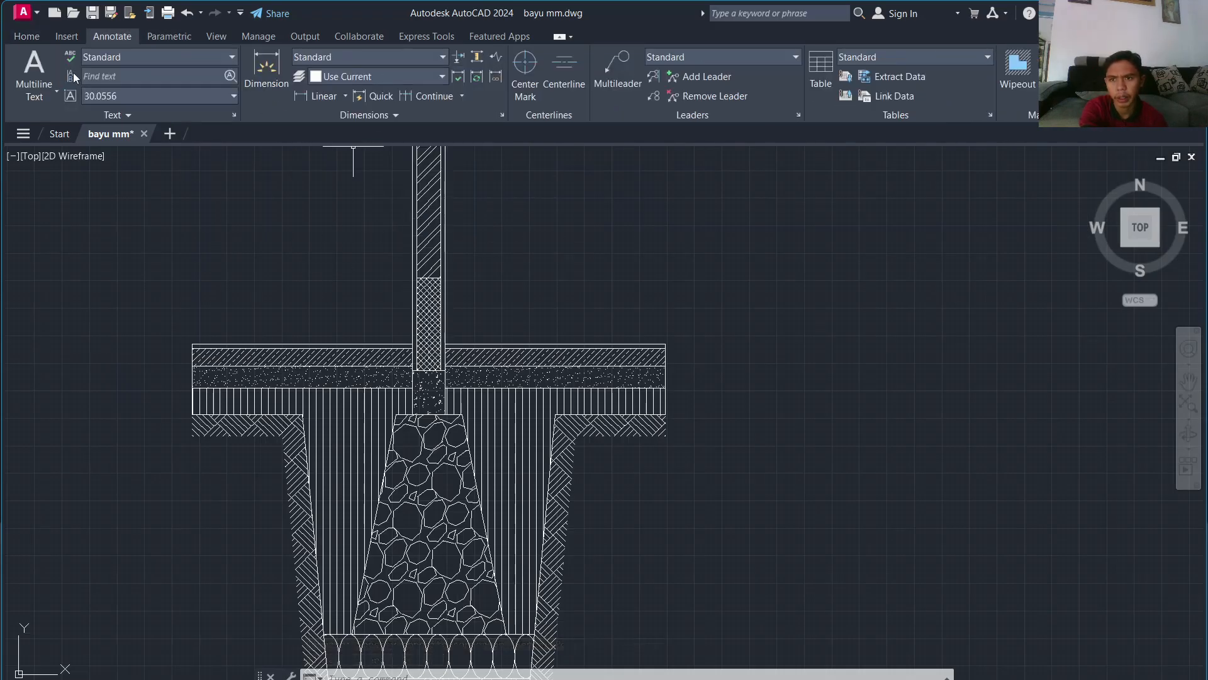
click(26, 36)
Step: Add vertical linear dimensions 2 and 8 down the slab's left side
click(482, 62)
scroll(445, 585, up, 5)
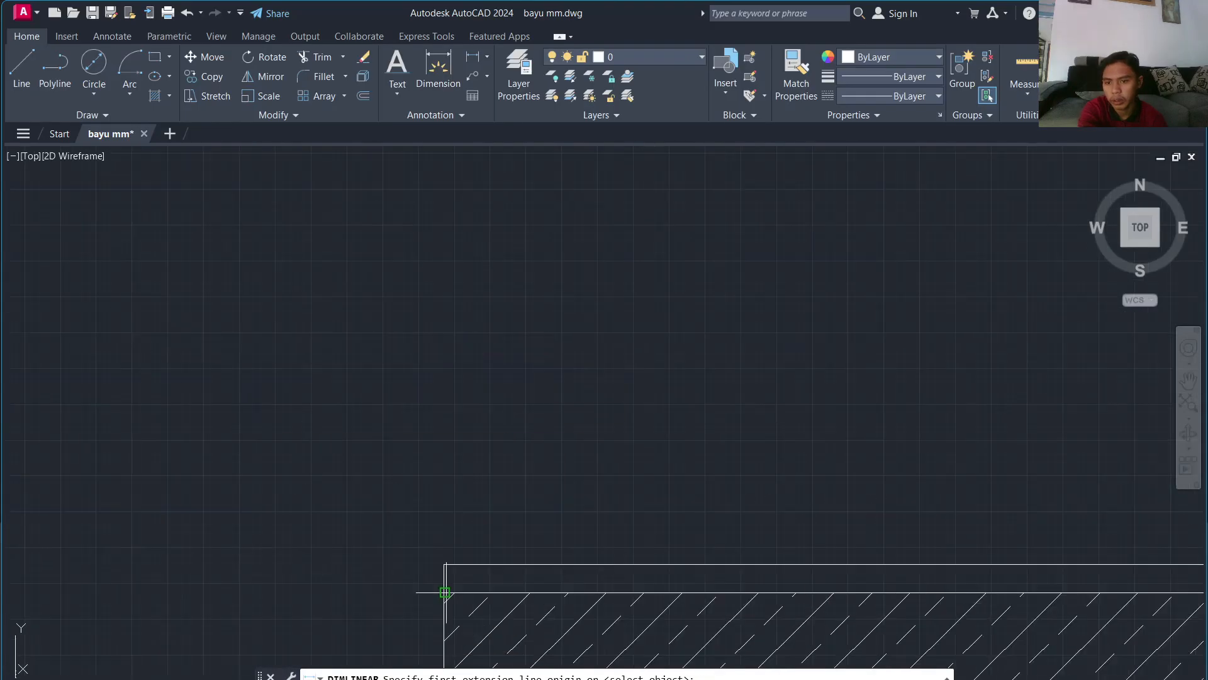
click(445, 563)
click(445, 592)
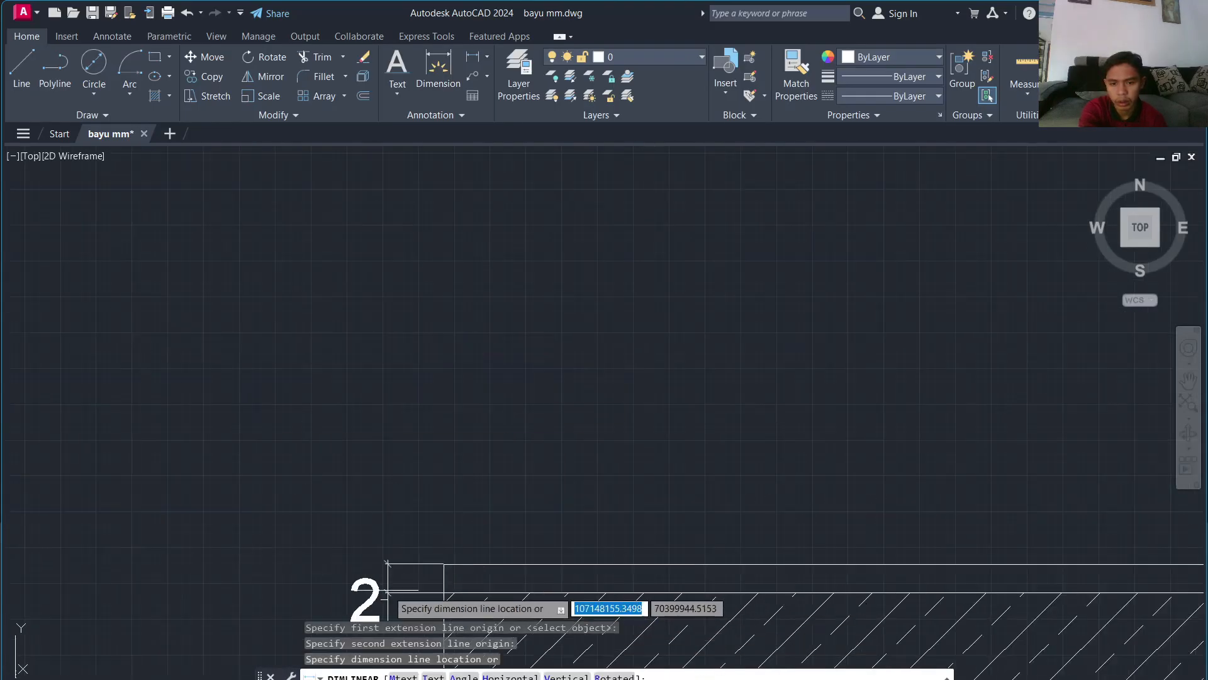
click(325, 580)
scroll(416, 492, up, 1)
middle_drag(416, 491, 415, 150)
key(Return)
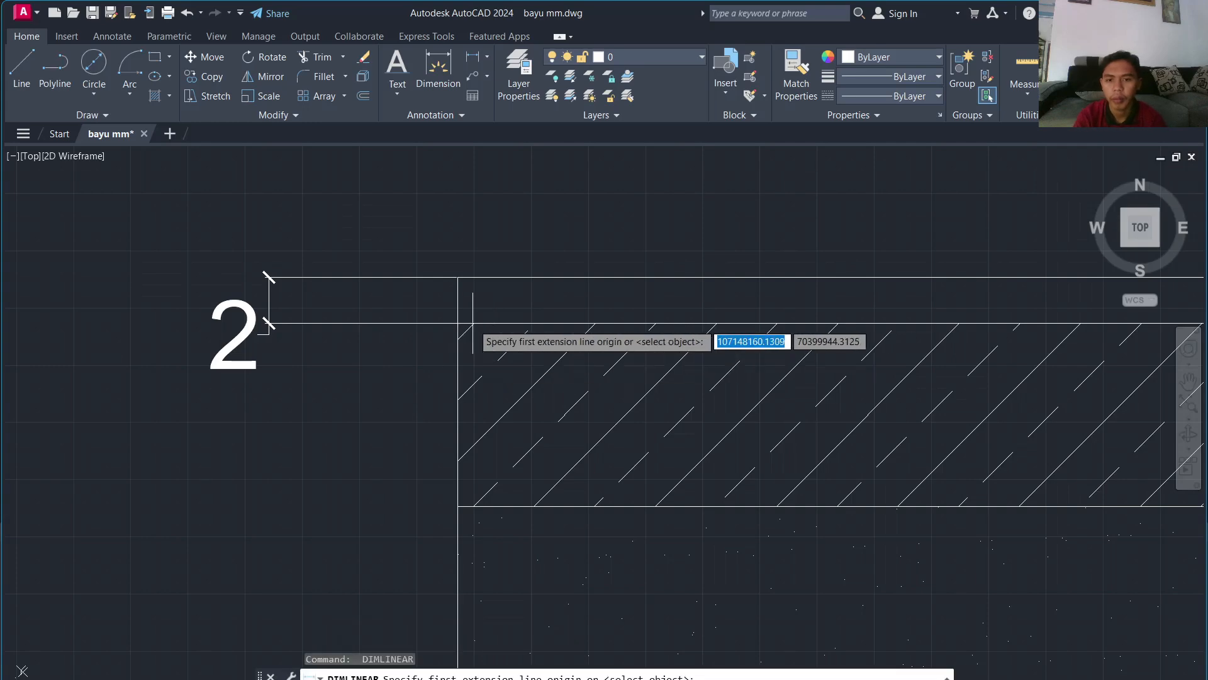
click(458, 323)
click(458, 505)
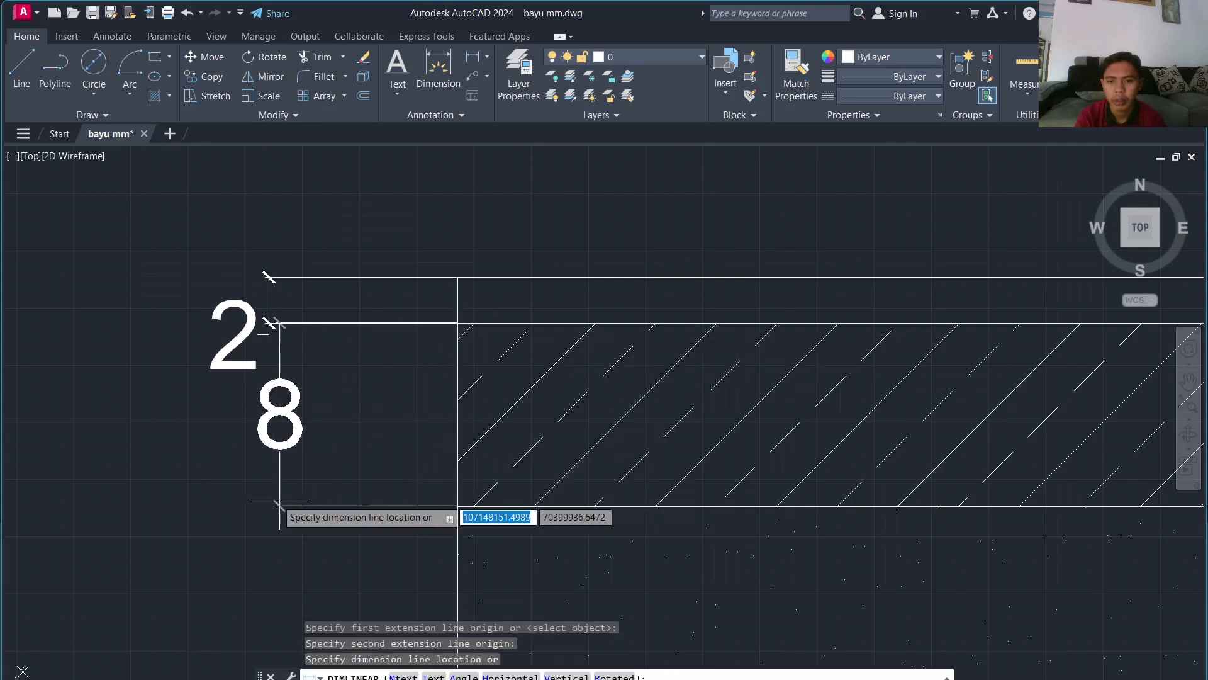
click(270, 504)
middle_drag(321, 485, 334, 180)
scroll(335, 180, up, 1)
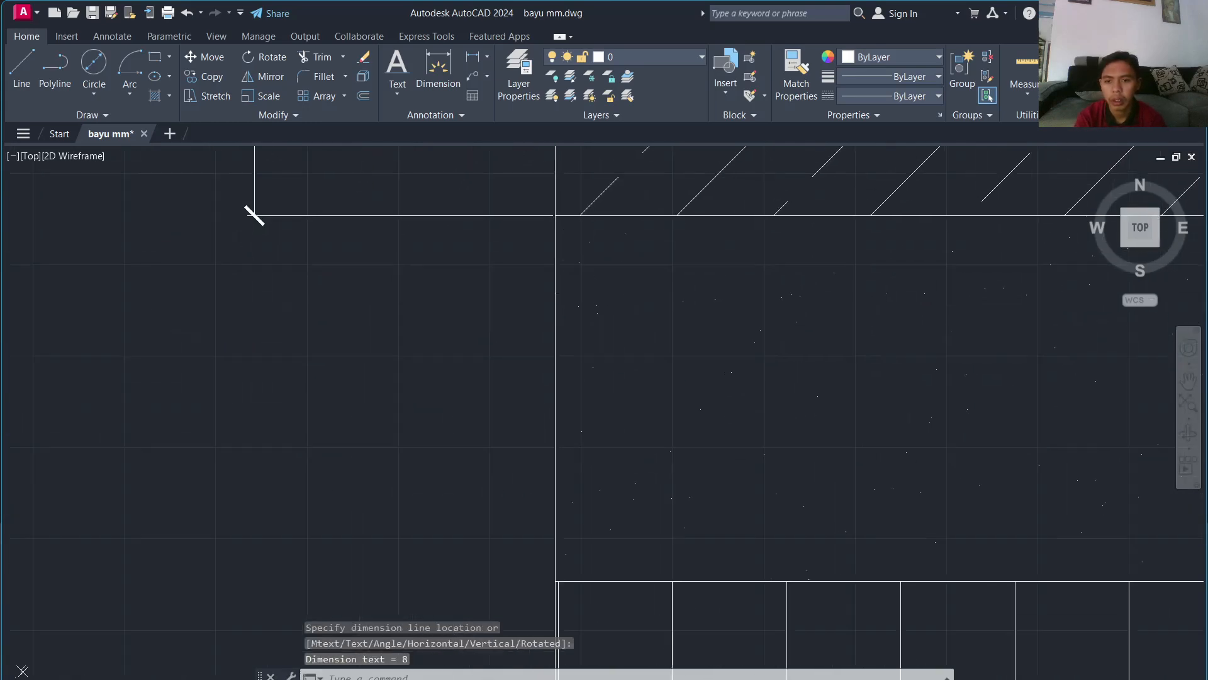
scroll(366, 253, down, 2)
Step: Add stacked 10 and 12 vertical dimensions below the 8
key(Return)
click(439, 237)
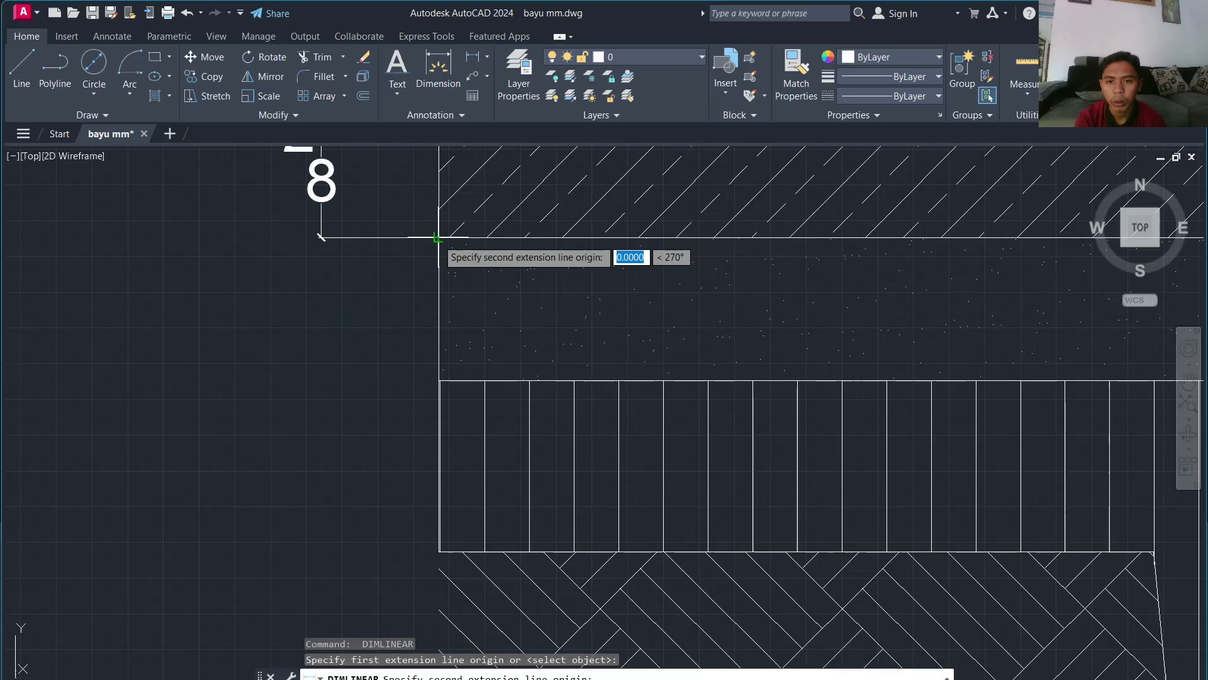
click(439, 380)
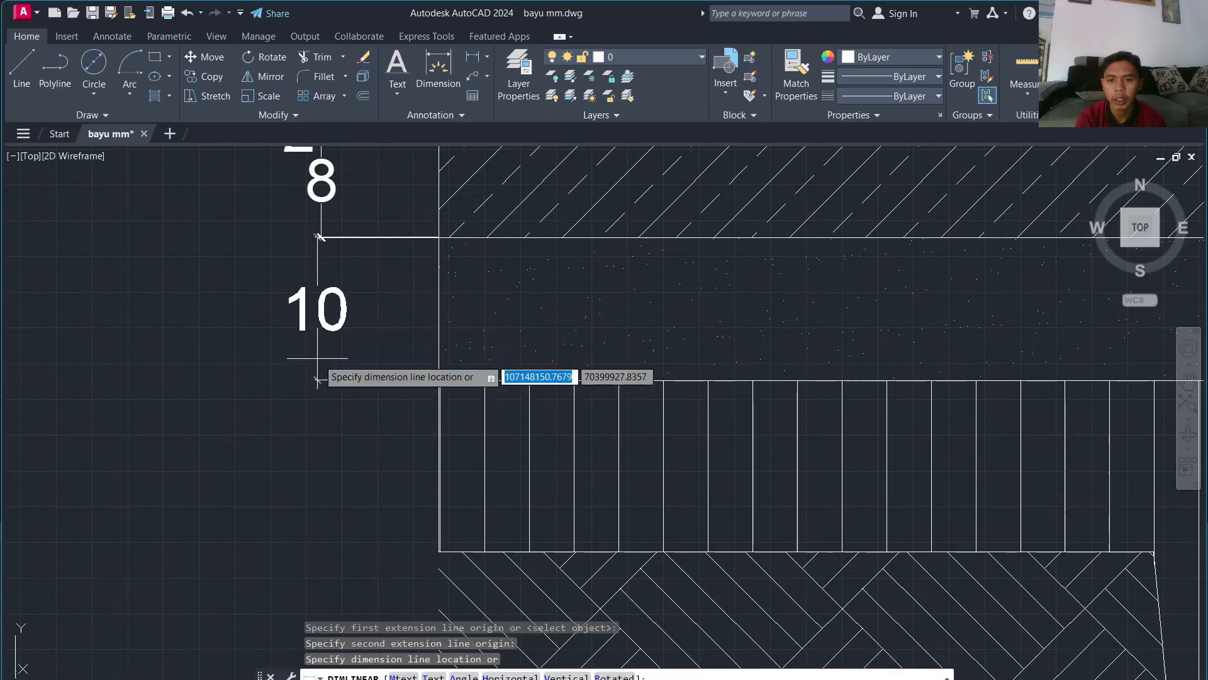
click(321, 381)
key(Return)
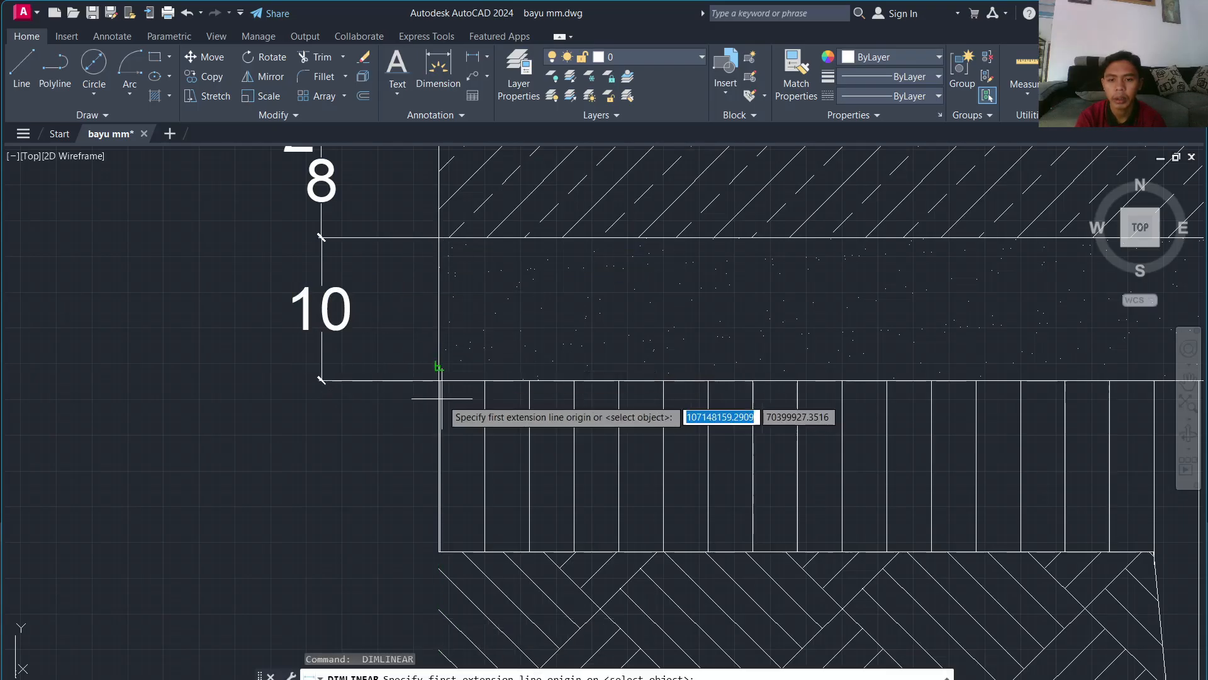
click(439, 380)
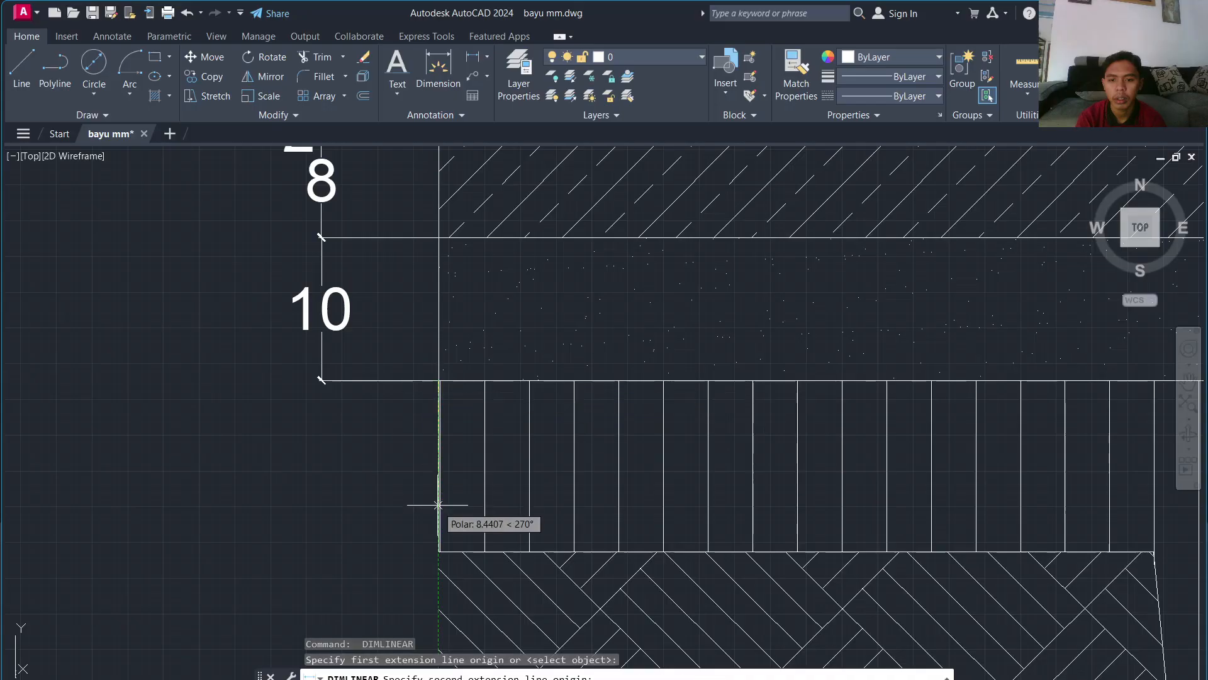
click(438, 552)
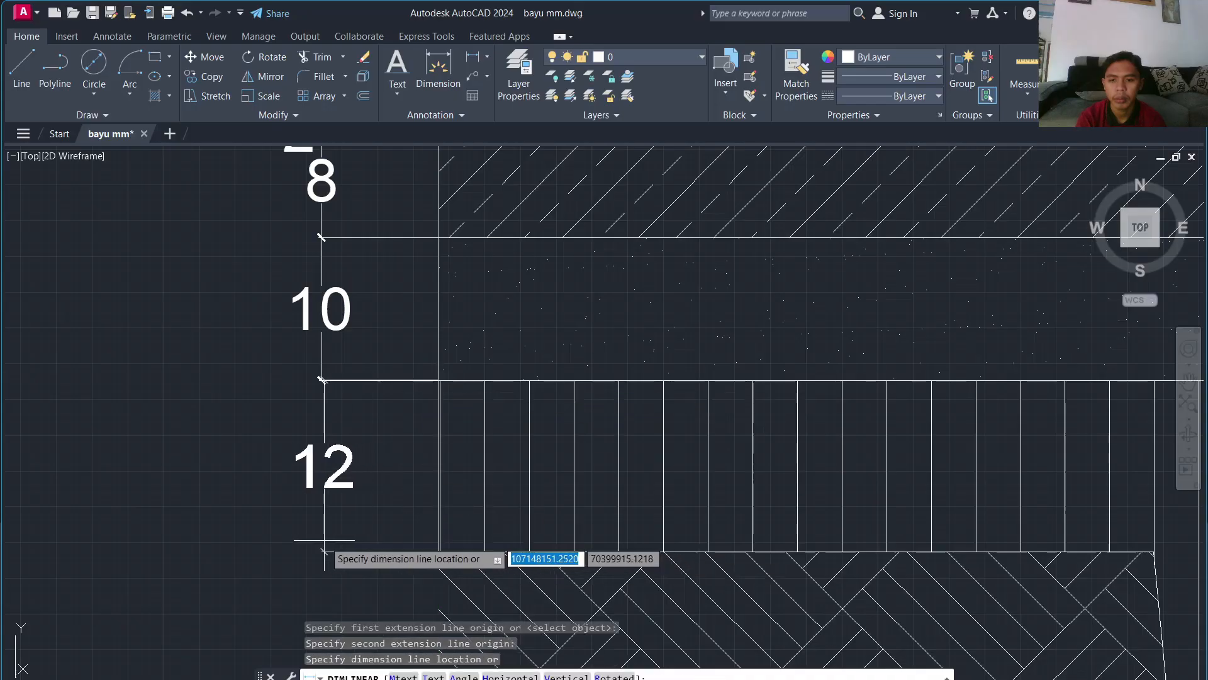
click(321, 466)
scroll(366, 503, down, 4)
middle_drag(409, 390, 429, 200)
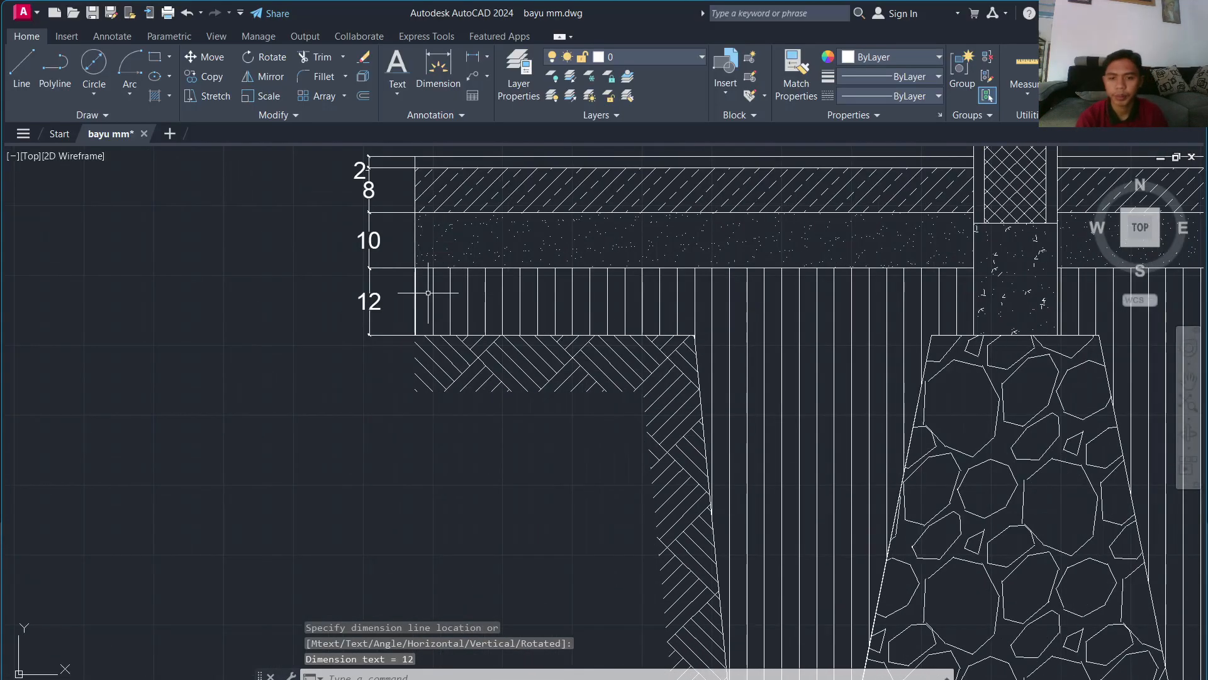
Step: Dimension the trench depth as 100 along the footing's left edge
key(Return)
click(415, 335)
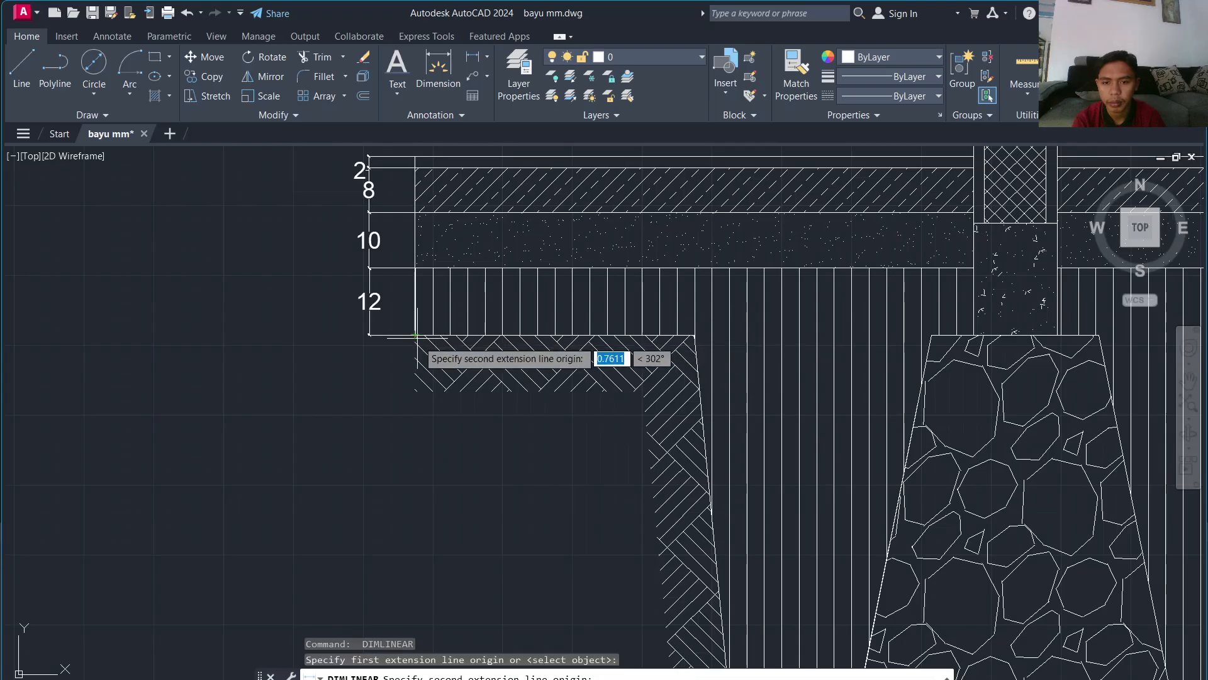
scroll(478, 414, down, 5)
scroll(510, 488, up, 7)
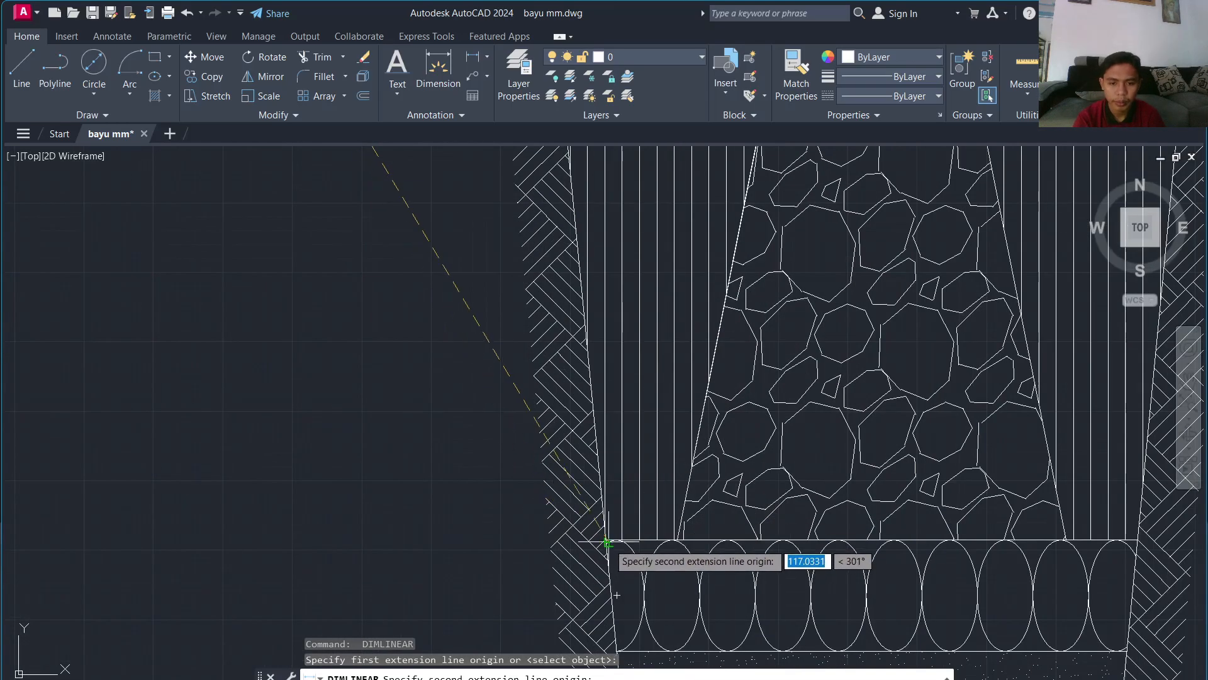
scroll(188, 510, down, 6)
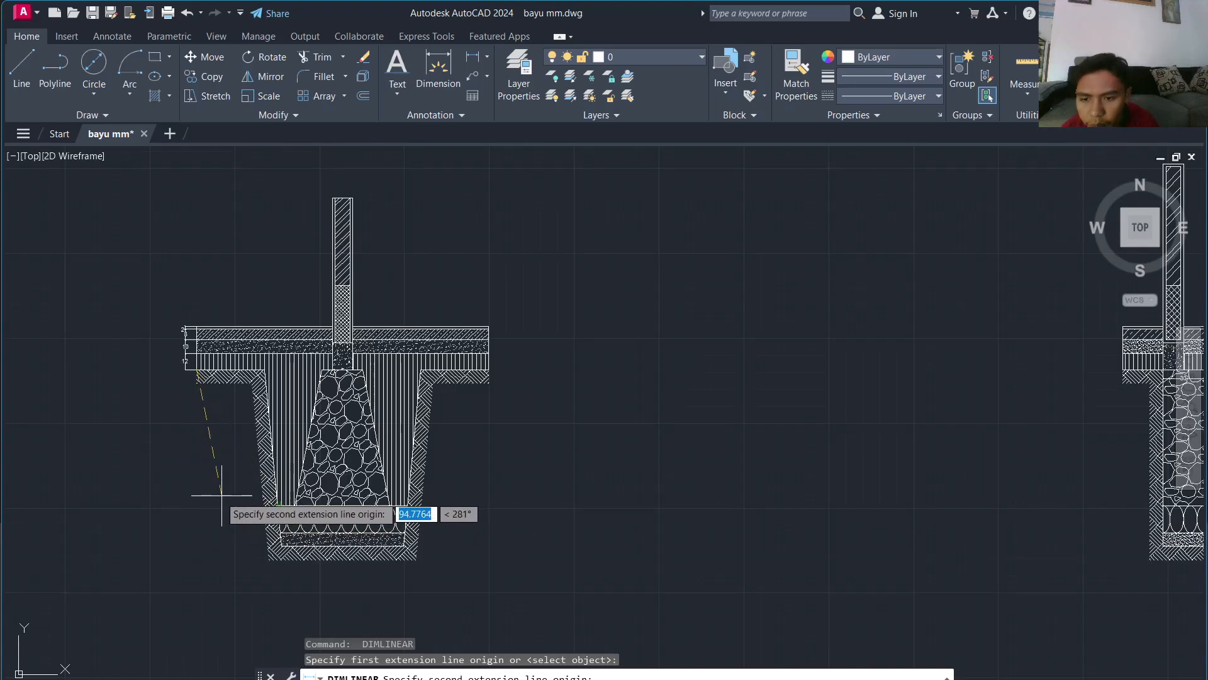
click(197, 504)
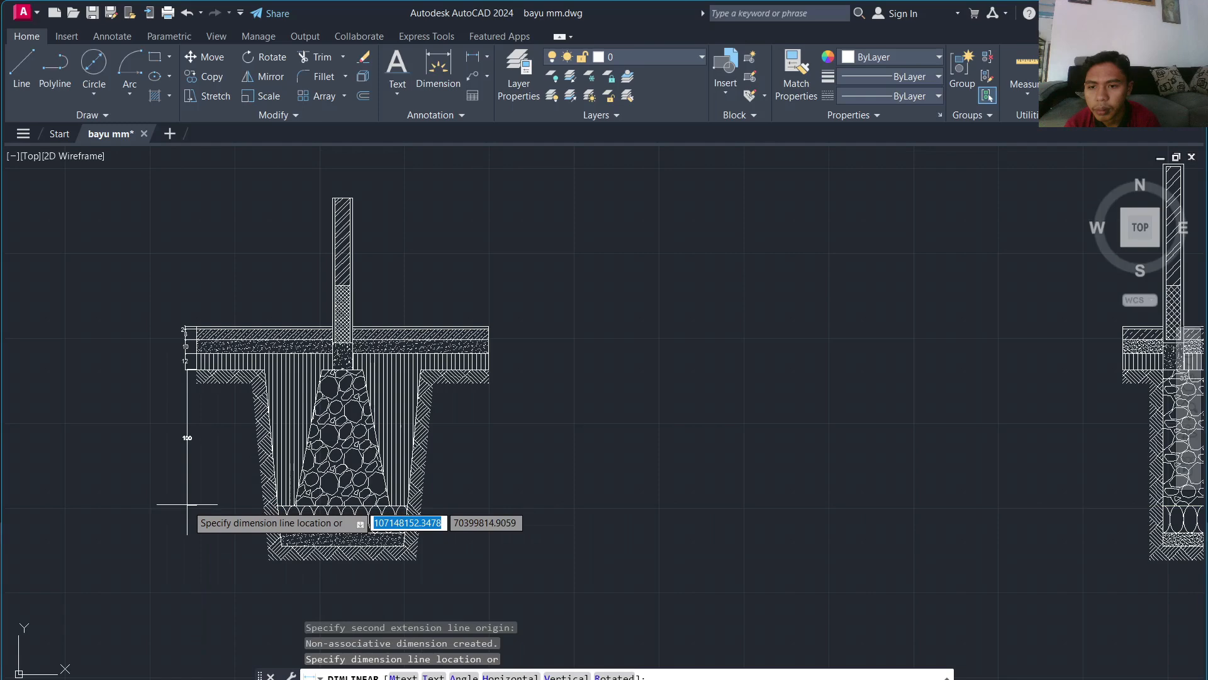
scroll(187, 504, up, 4)
click(183, 506)
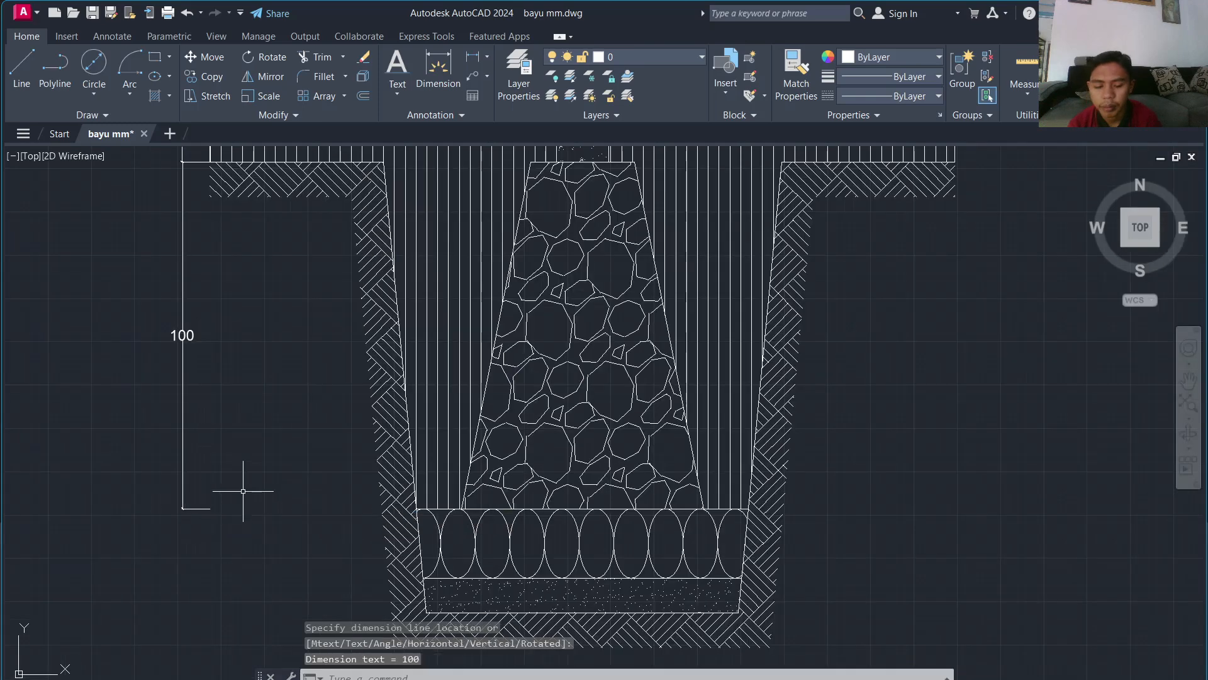
Step: Add vertical 20 and 10 dimensions for the two bottom footing layers below the 100
key(space)
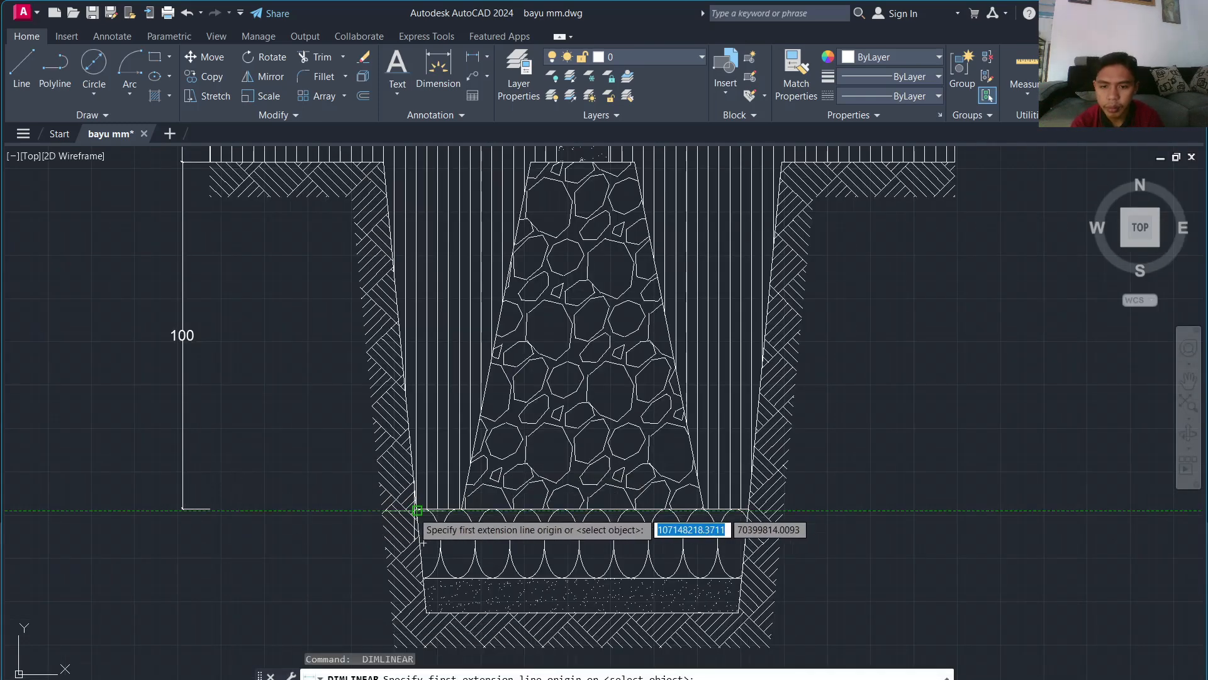
click(210, 508)
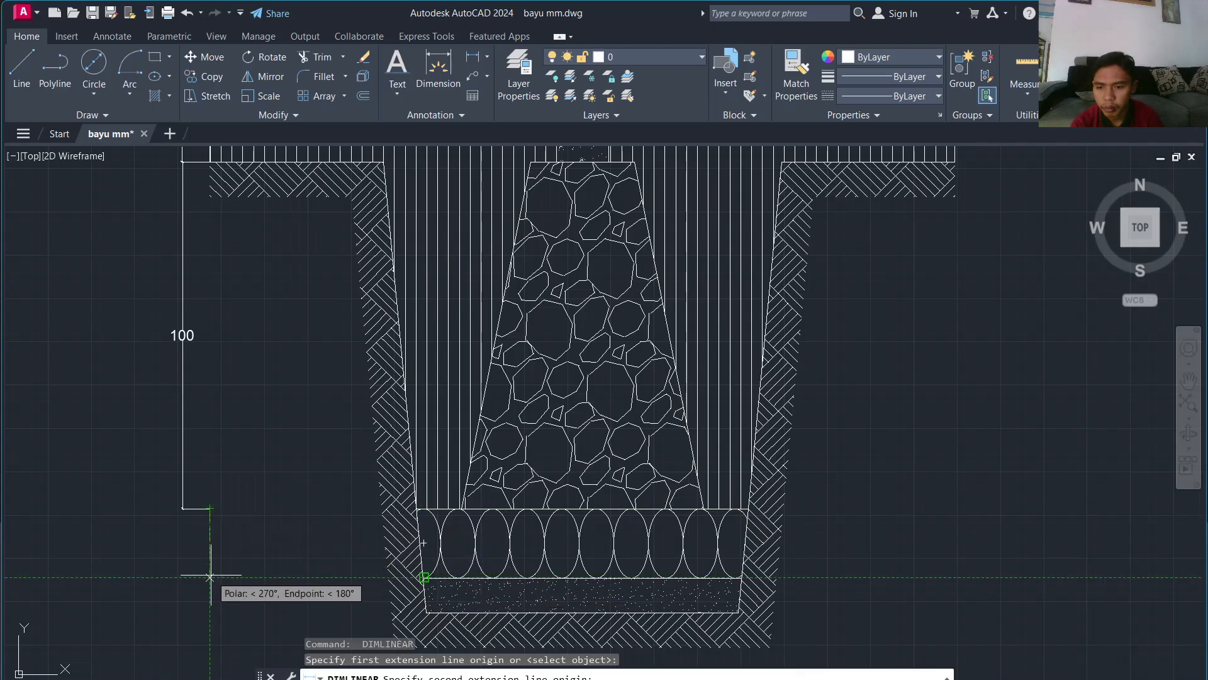
click(210, 576)
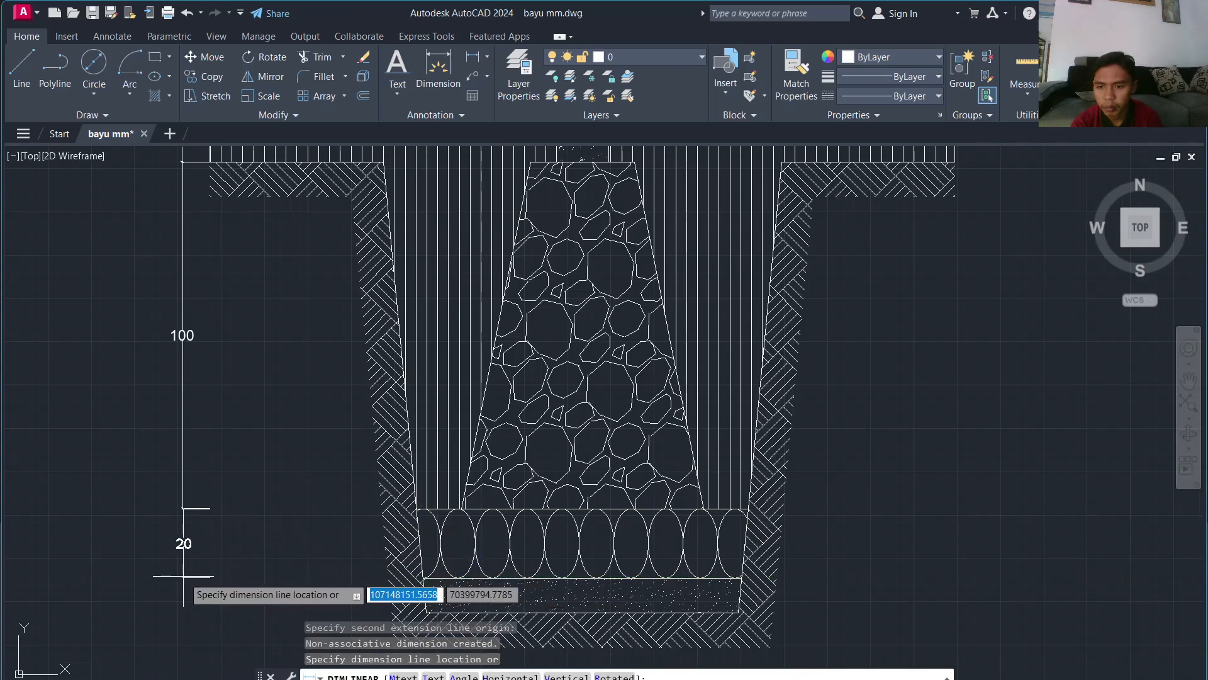
click(183, 576)
key(Return)
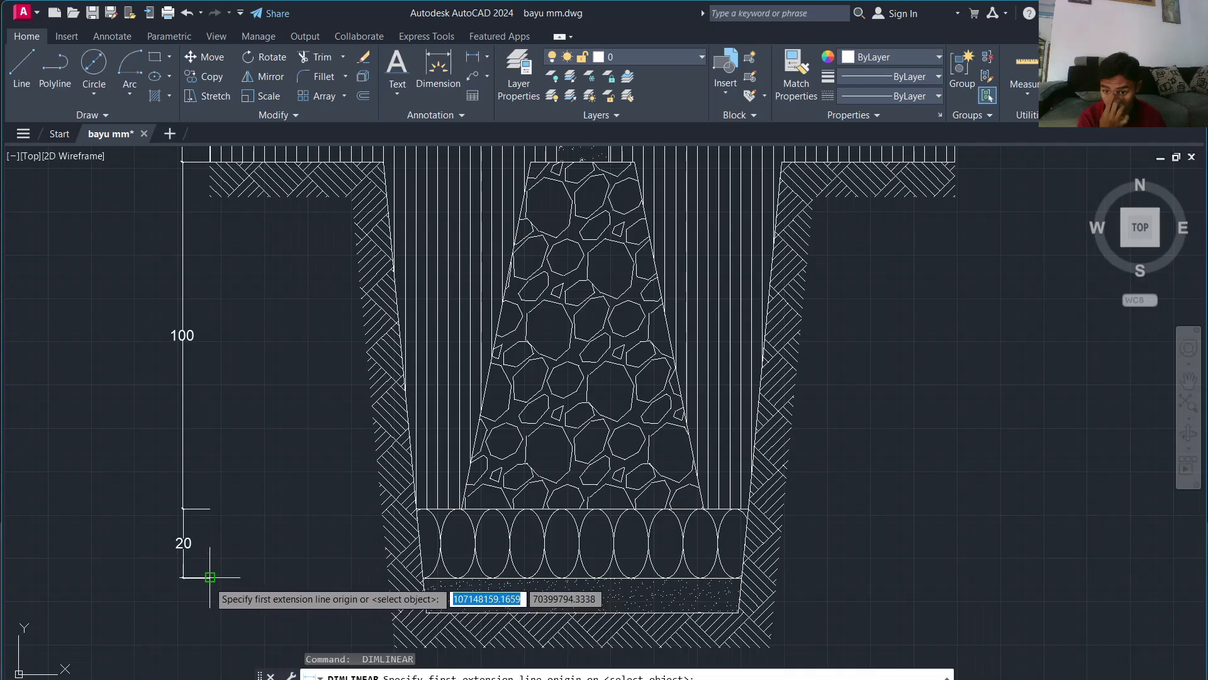
click(422, 578)
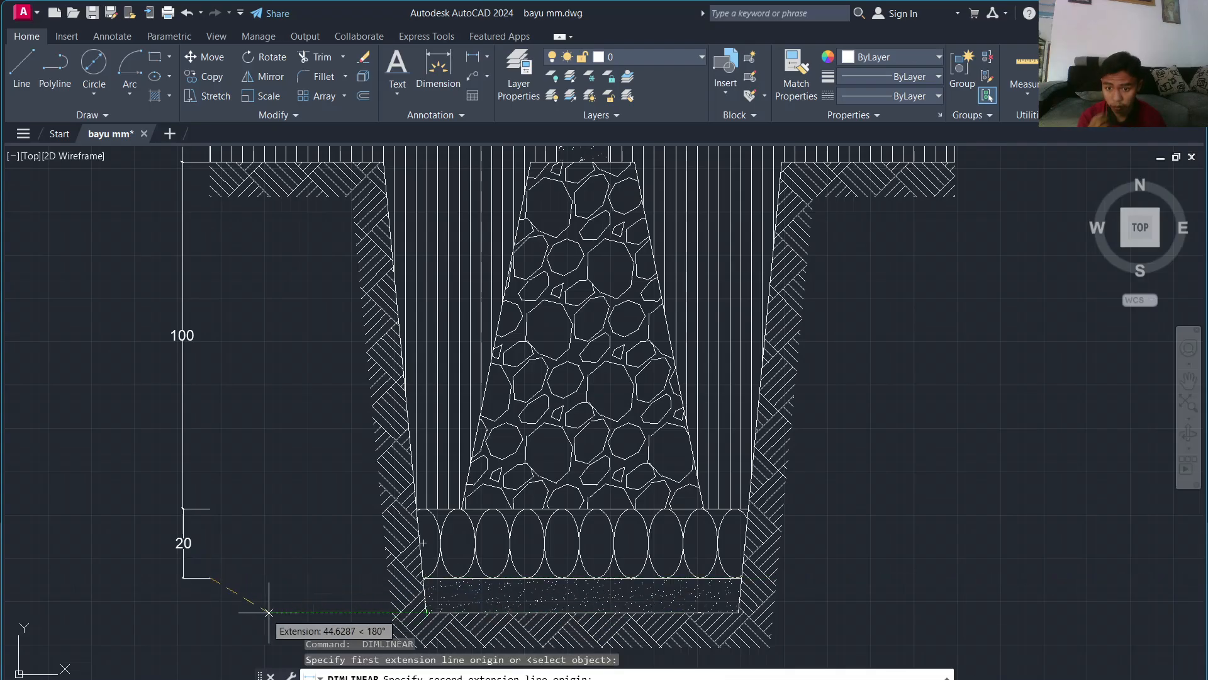
click(269, 612)
click(183, 592)
scroll(290, 539, down, 2)
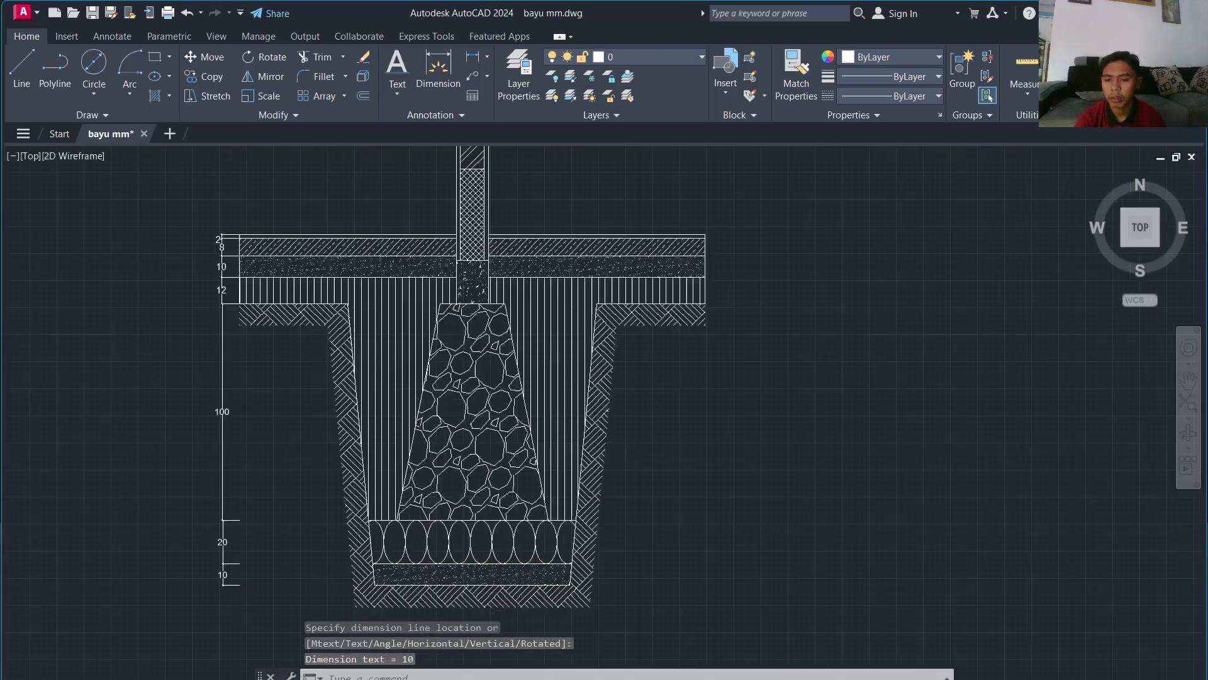
scroll(290, 535, up, 2)
scroll(277, 531, down, 6)
scroll(270, 479, up, 2)
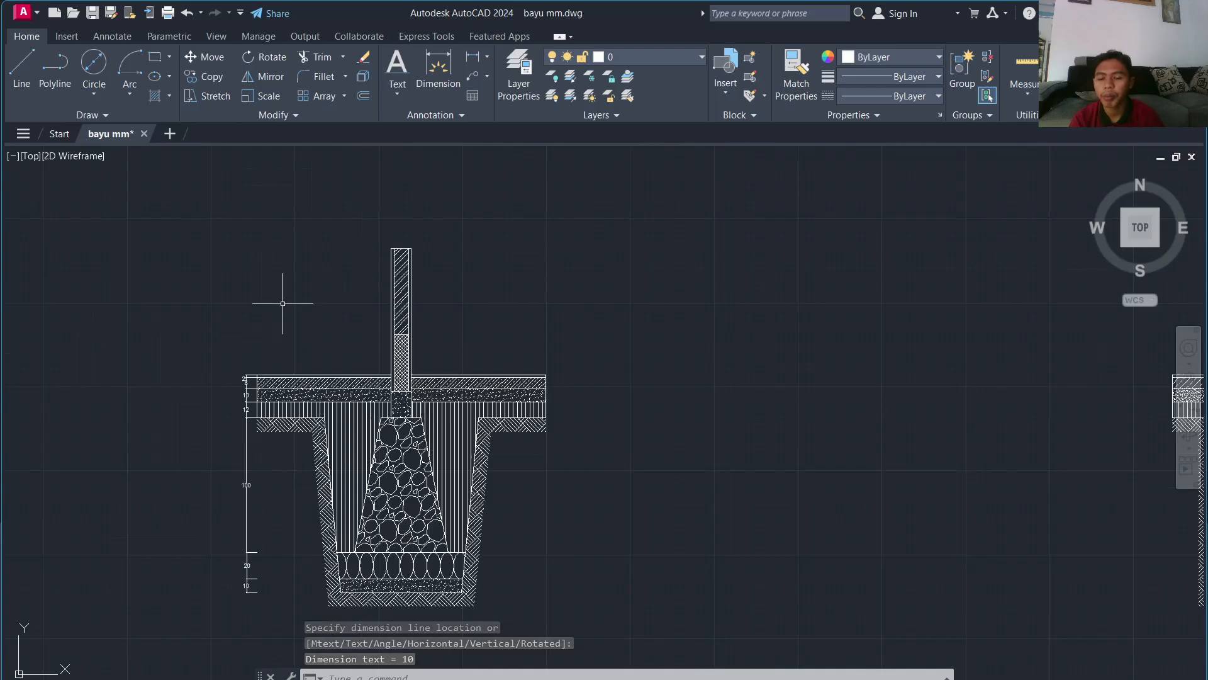
scroll(282, 303, up, 4)
scroll(570, 302, down, 3)
middle_drag(578, 306, 193, 471)
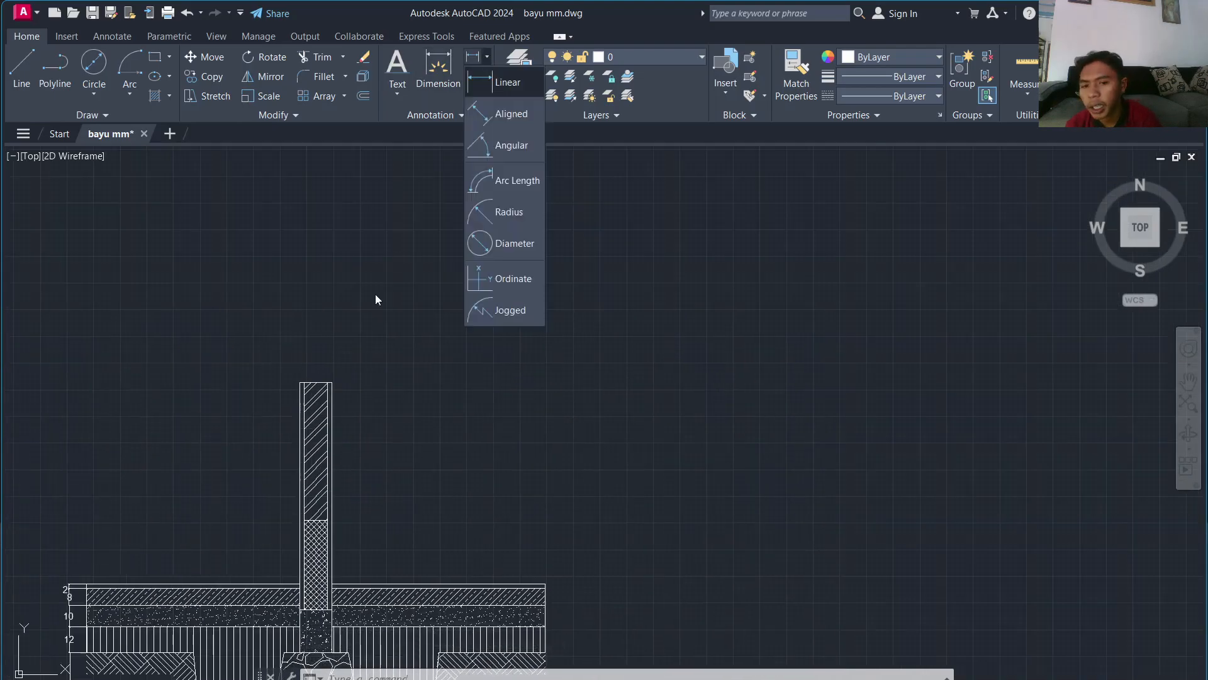
Step: Add a horizontal 15 linear dimension across the wall's top, from its left to right corner
click(498, 84)
scroll(303, 386, up, 2)
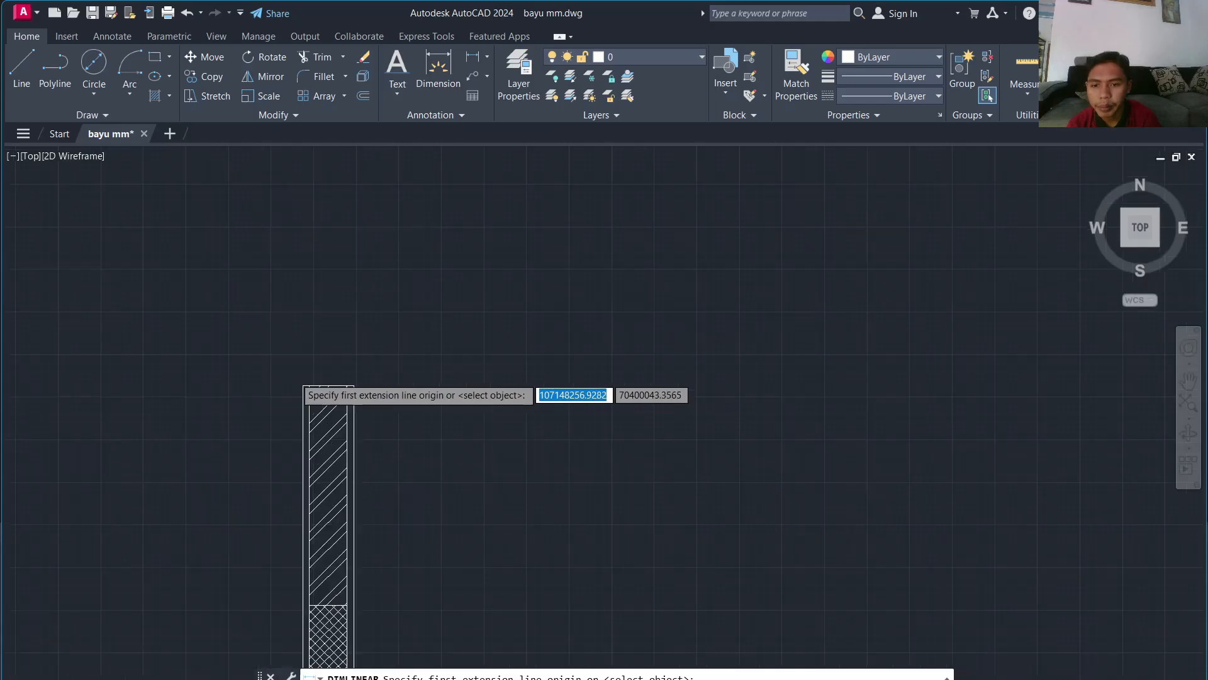
scroll(297, 379, up, 4)
click(314, 398)
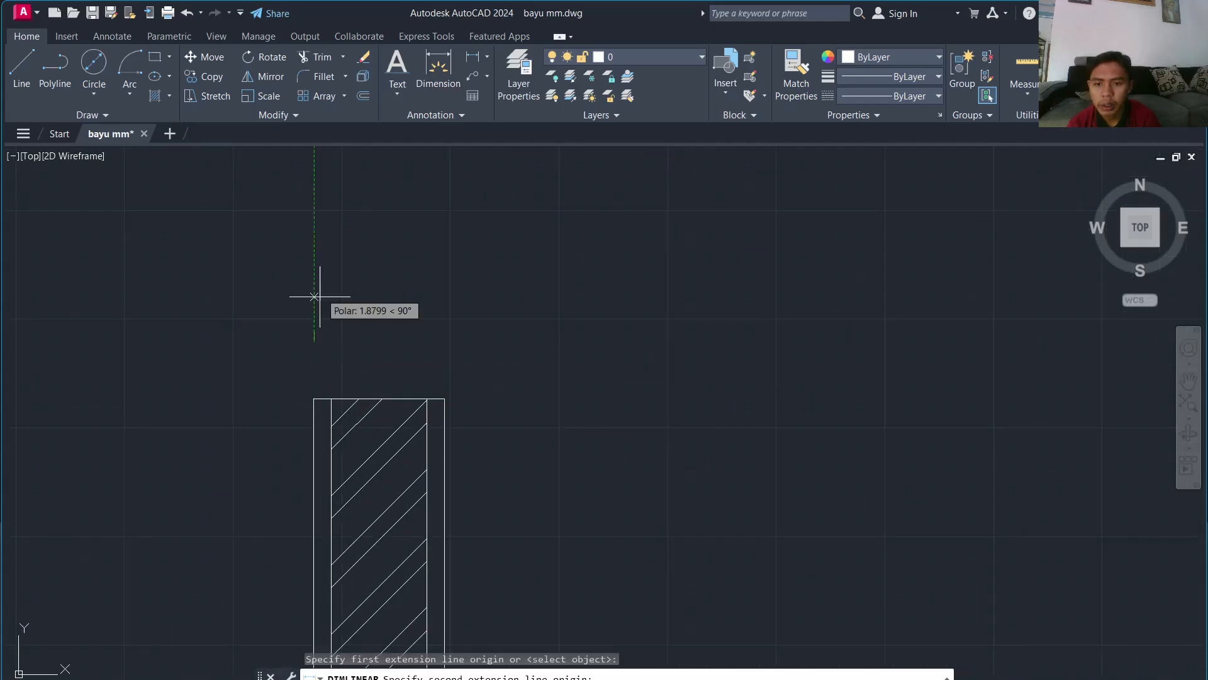
click(443, 399)
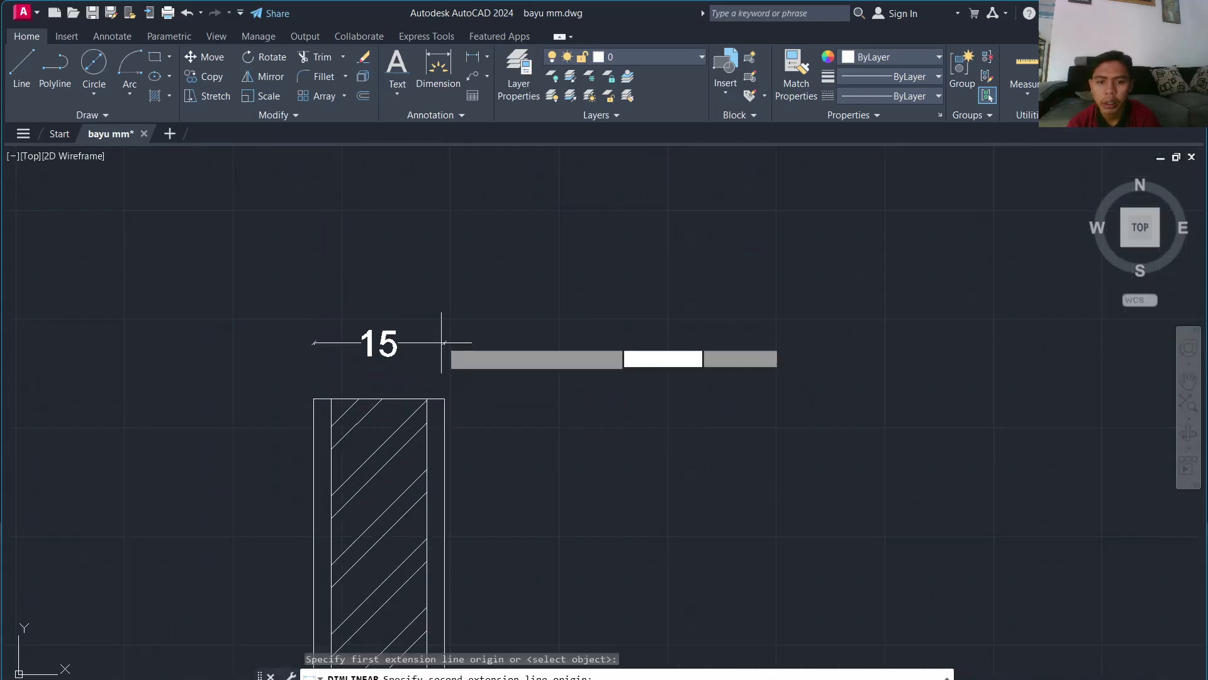
click(442, 343)
scroll(494, 378, down, 3)
key(Return)
scroll(537, 343, down, 3)
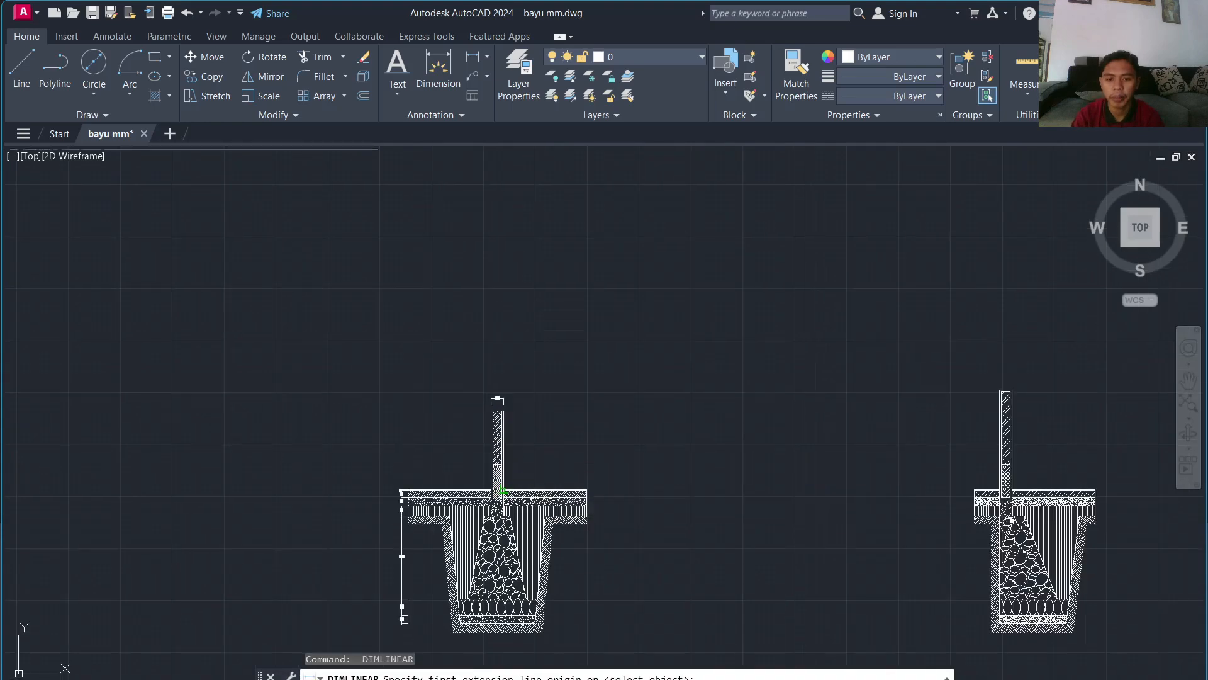
scroll(390, 503, up, 6)
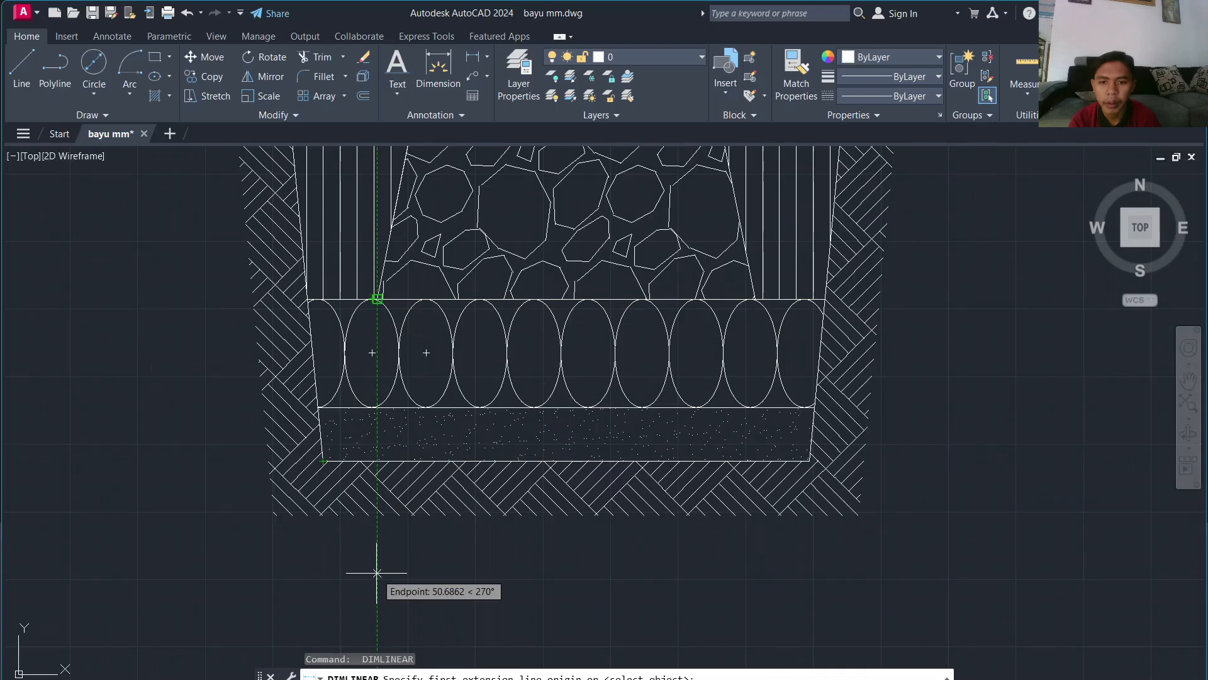
Step: Dimension the footing's 70 bottom width below the footing
click(377, 573)
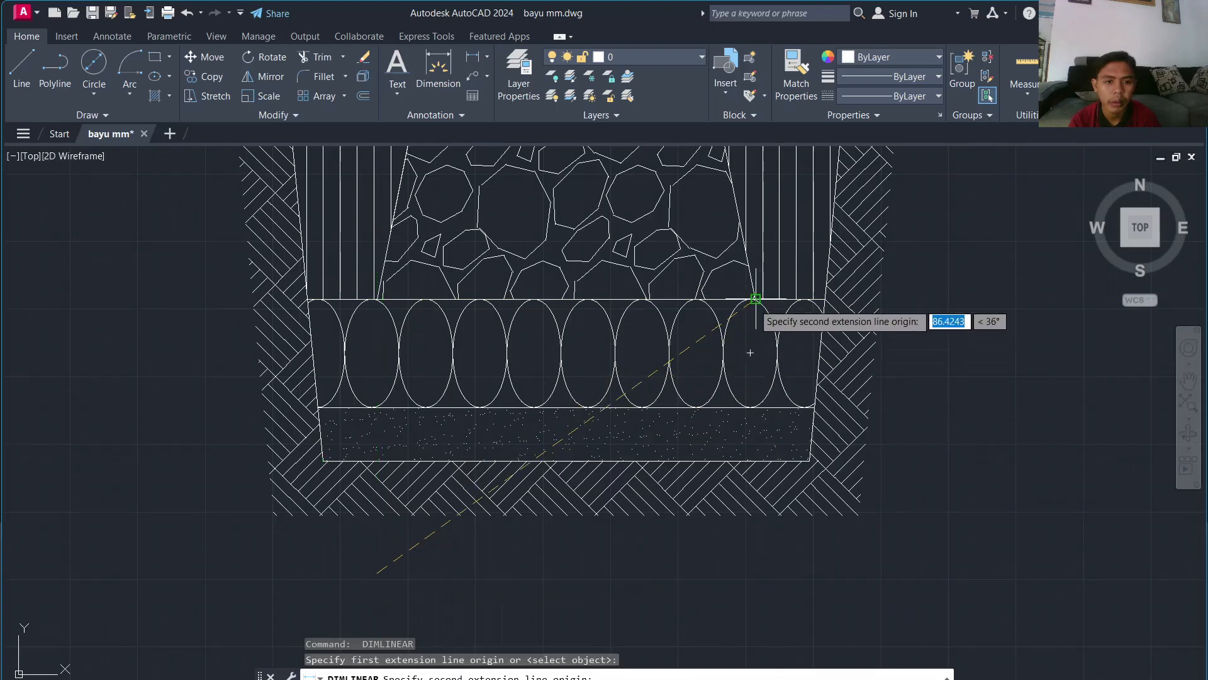
click(755, 572)
click(756, 626)
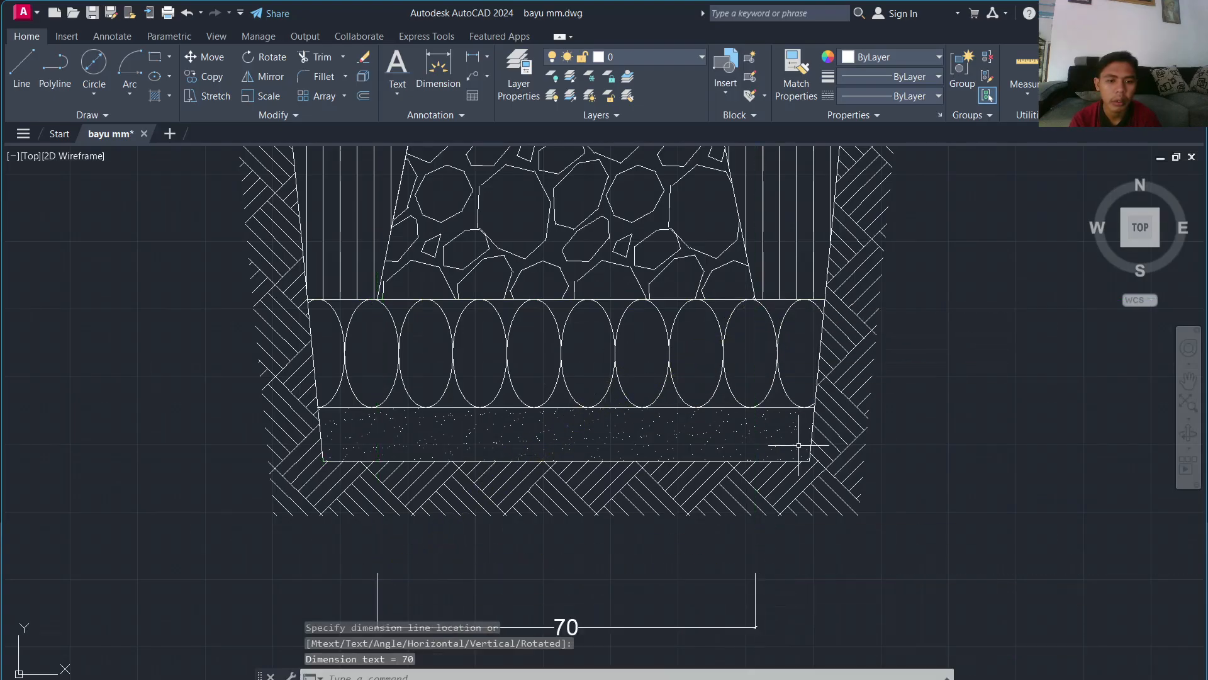
key(Return)
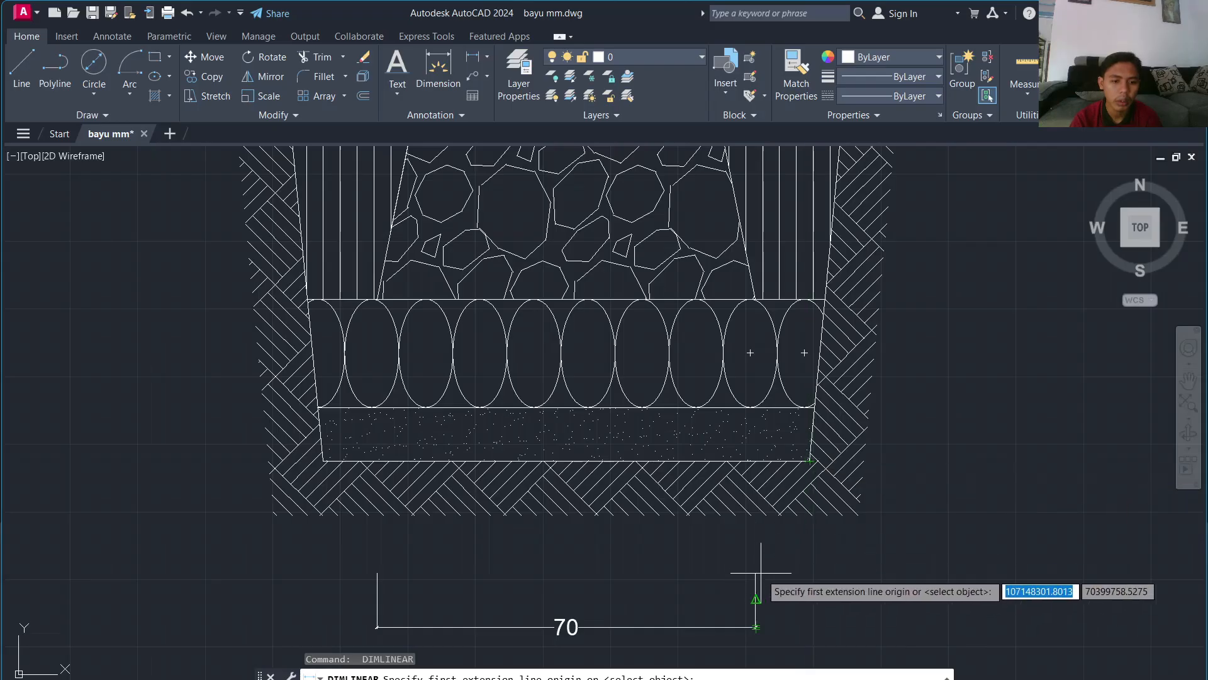
key(Return)
key(Return)
key(Return)
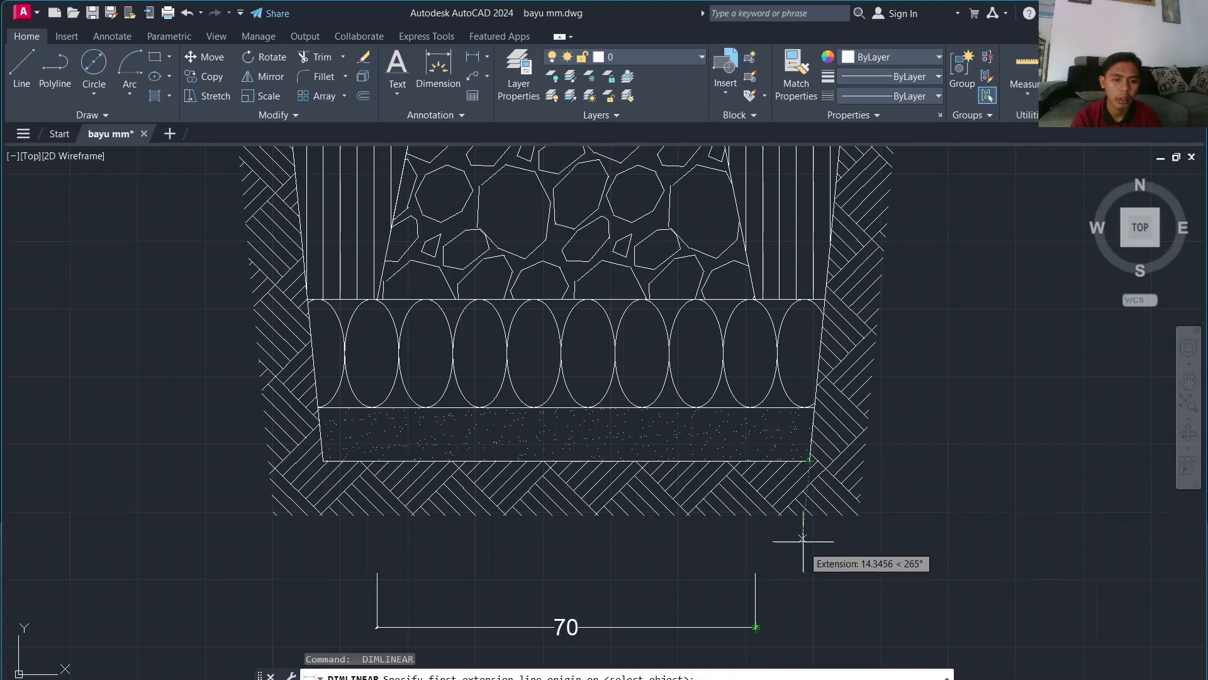
Step: Add the right and left 10 dimensions flanking the 70, level with it
click(809, 573)
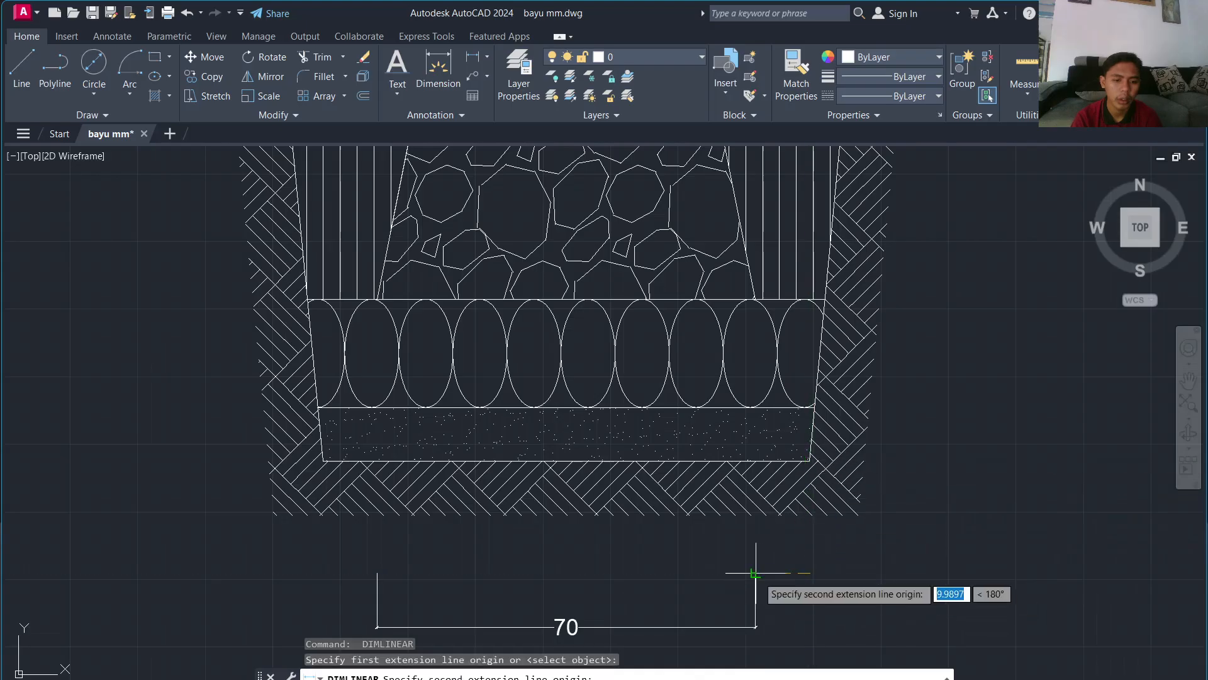
click(756, 573)
click(756, 627)
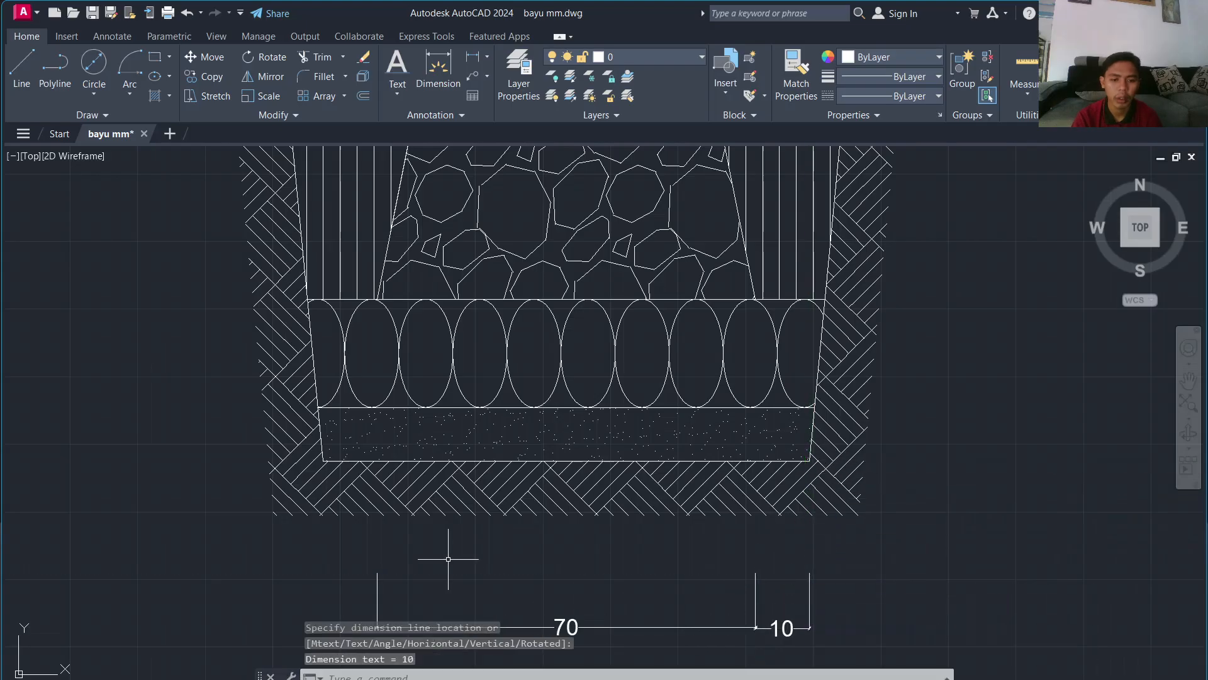
key(Return)
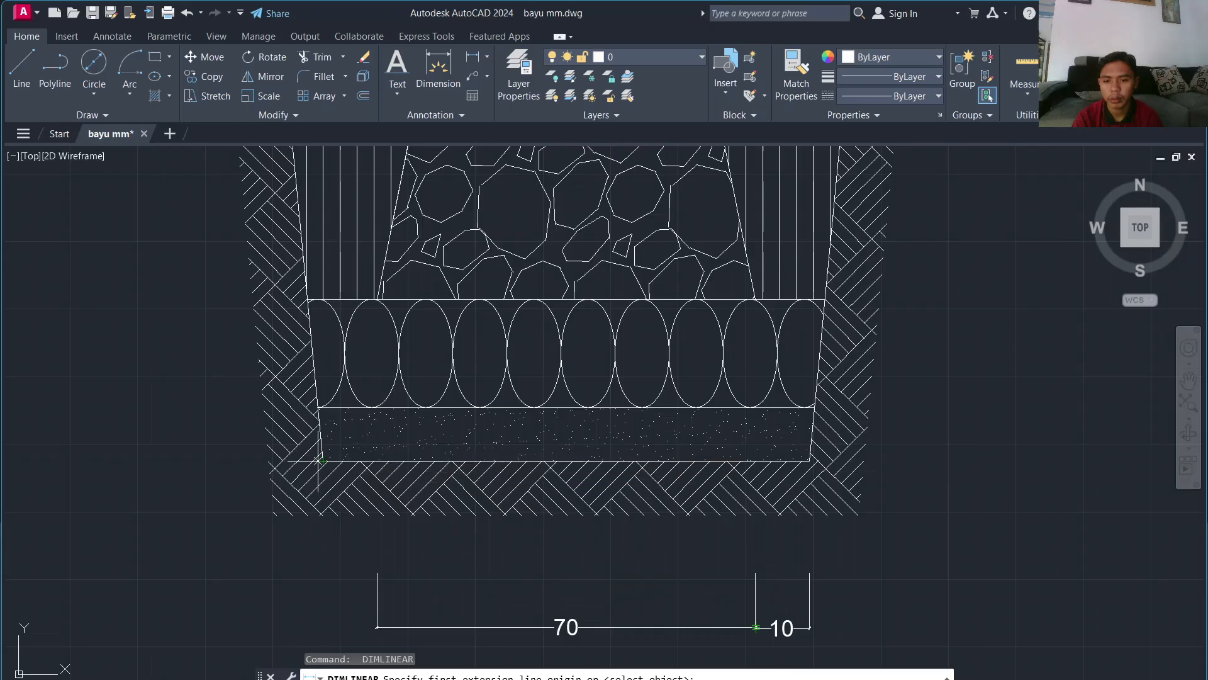
click(323, 572)
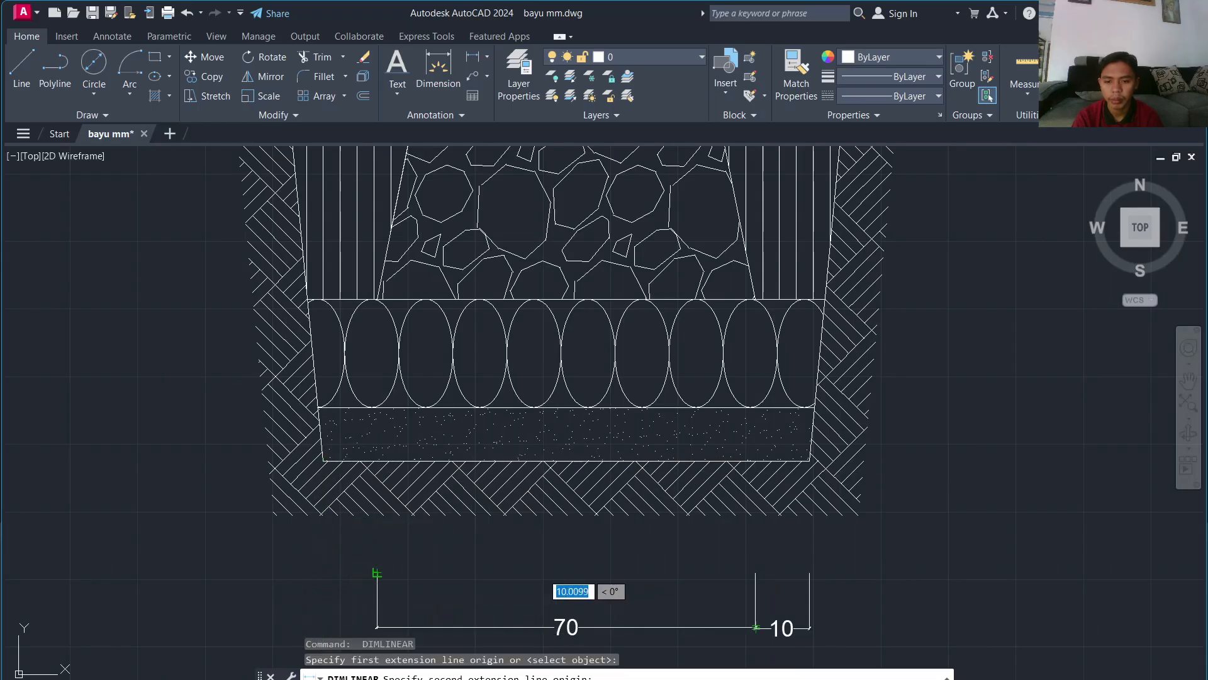
click(377, 572)
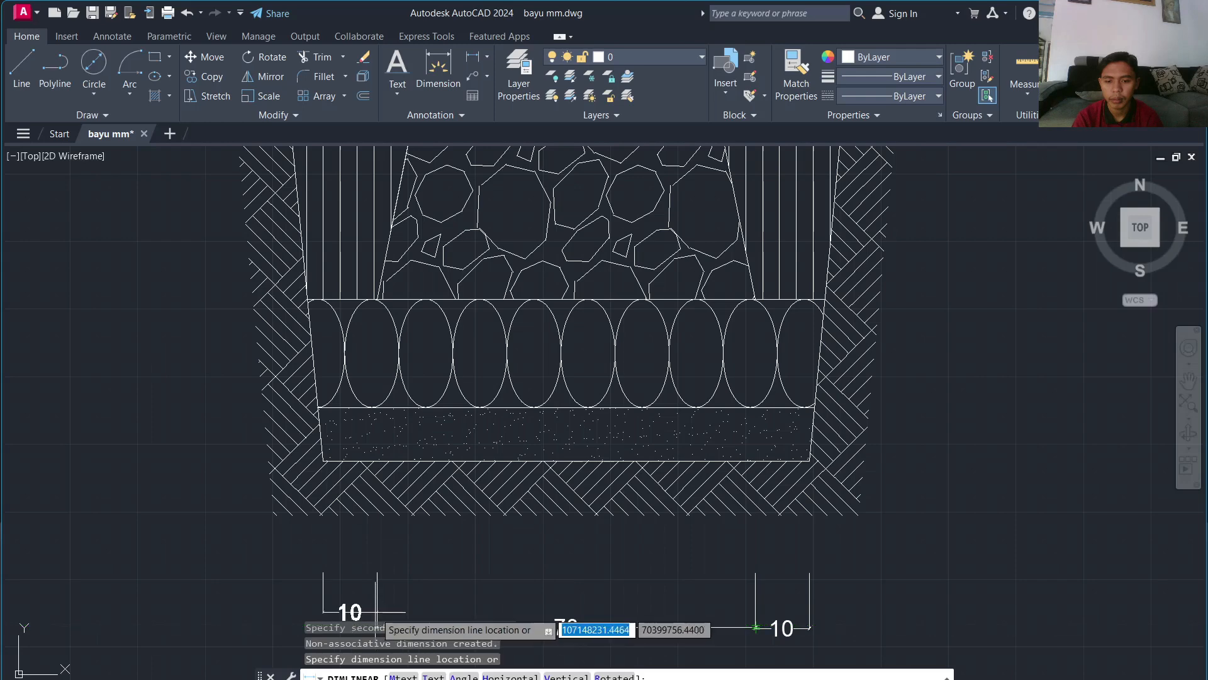
middle_drag(377, 627, 378, 531)
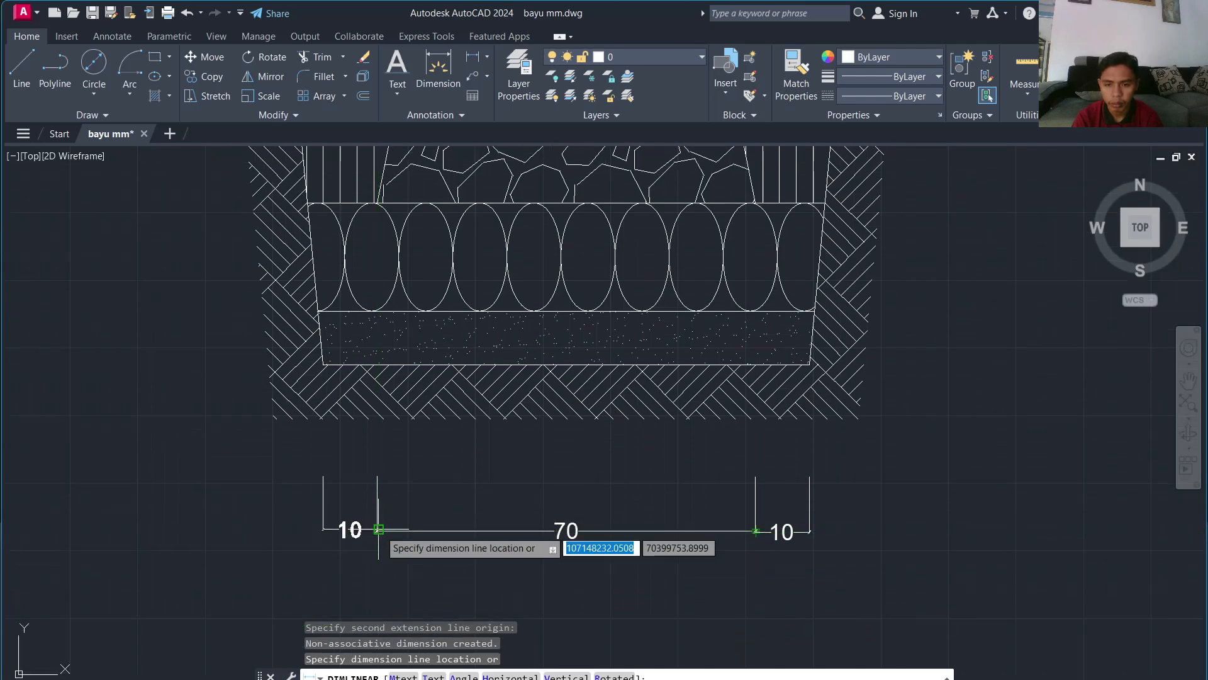
click(379, 530)
scroll(459, 572, down, 2)
scroll(472, 545, up, 2)
scroll(471, 544, down, 1)
scroll(566, 390, down, 2)
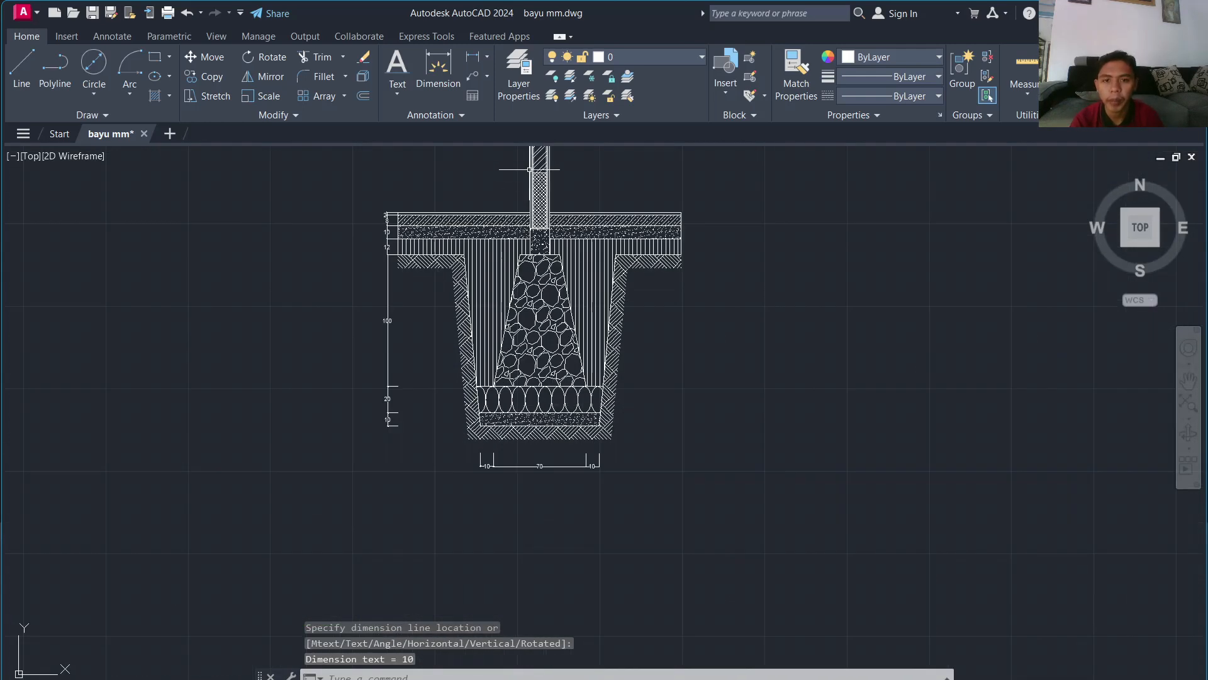
scroll(556, 314, up, 3)
Step: Dimension the stone footing's top width as 30
key(space)
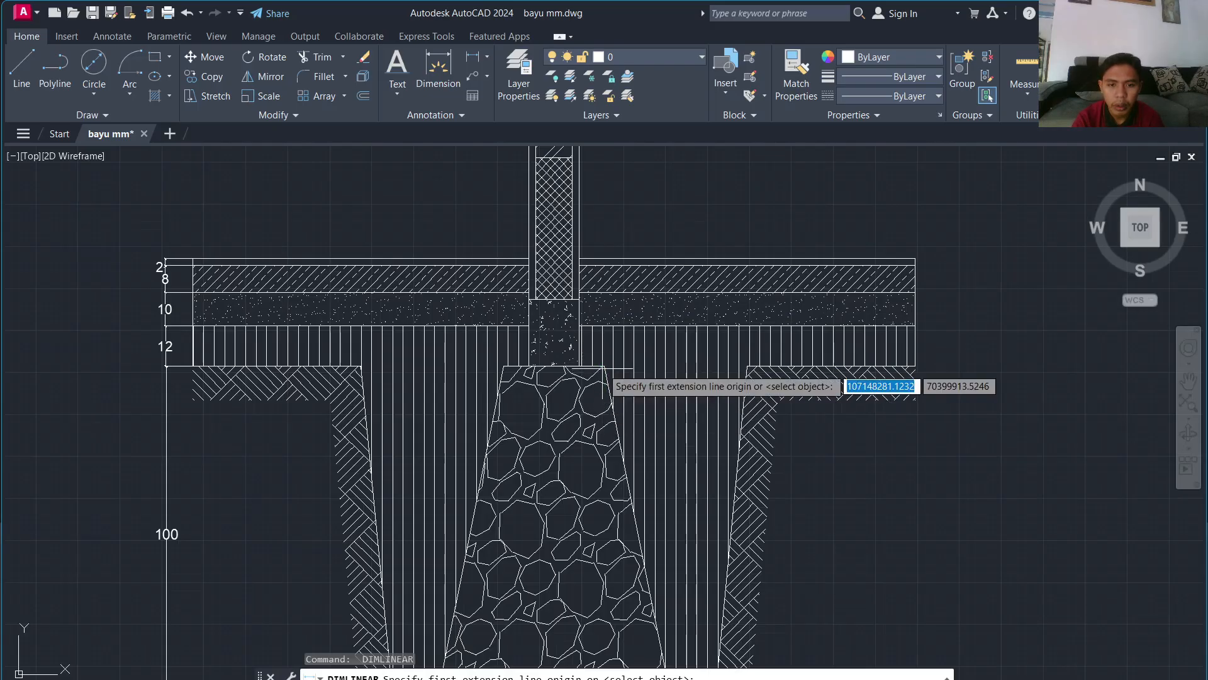
click(604, 366)
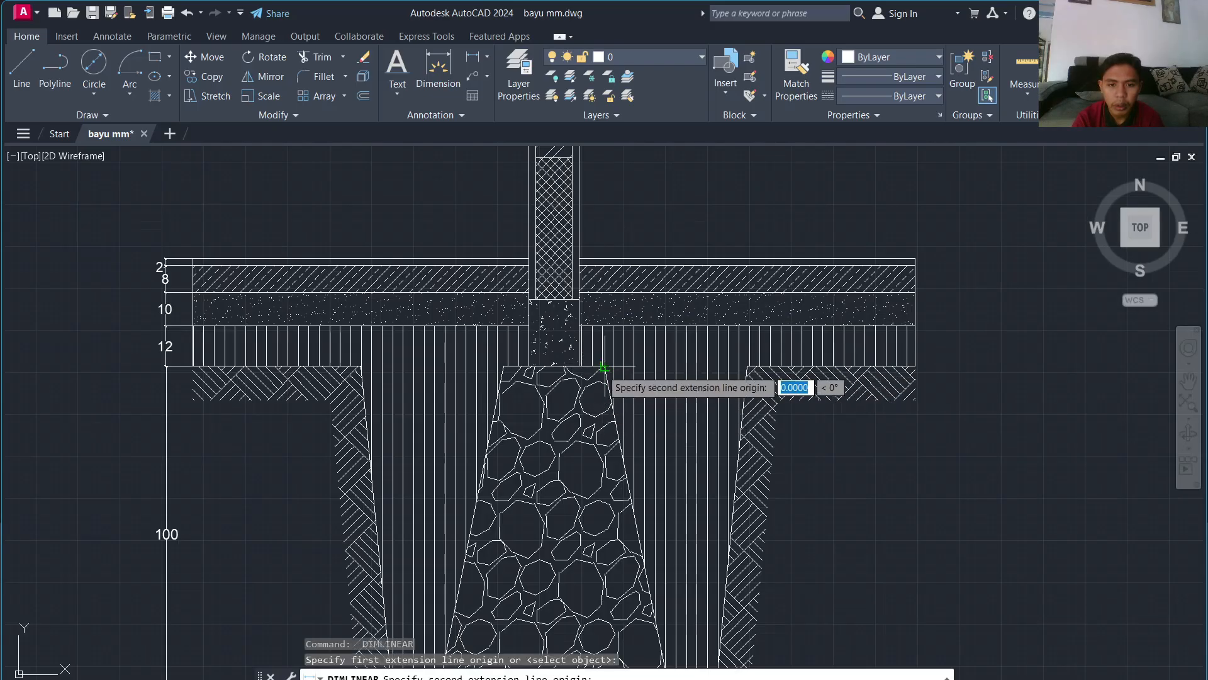
click(503, 366)
click(503, 418)
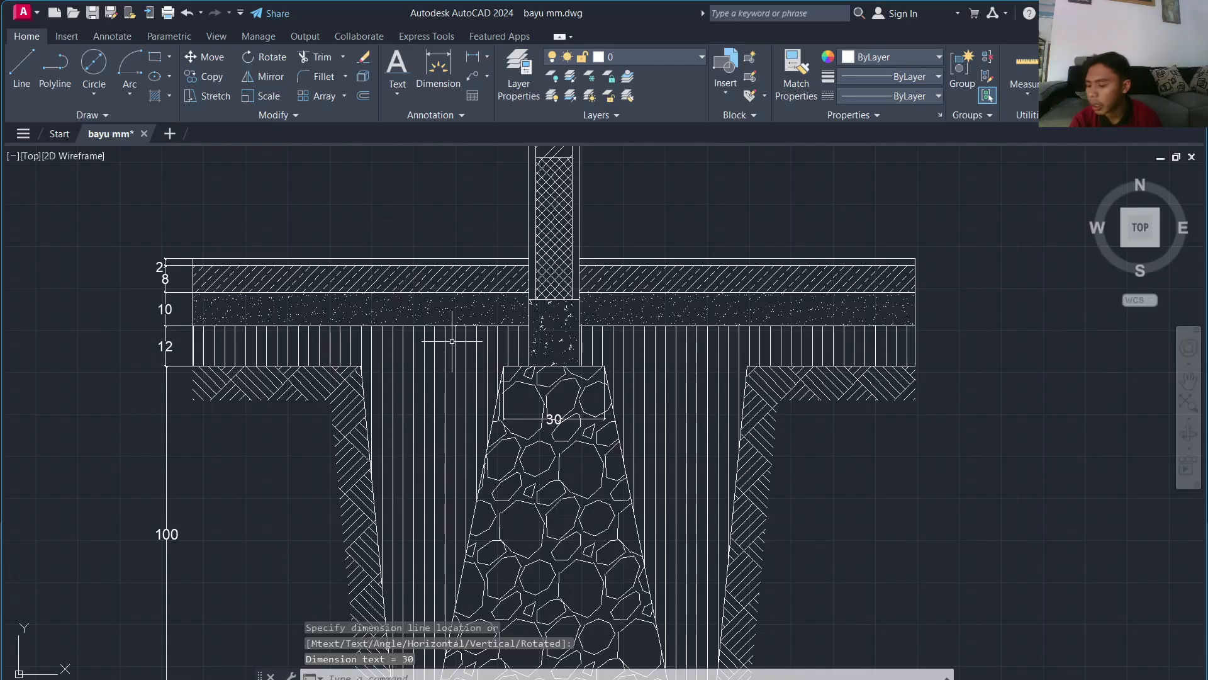
Step: Add a vertical 30 dimension beside the wall, down to the floor top
key(Return)
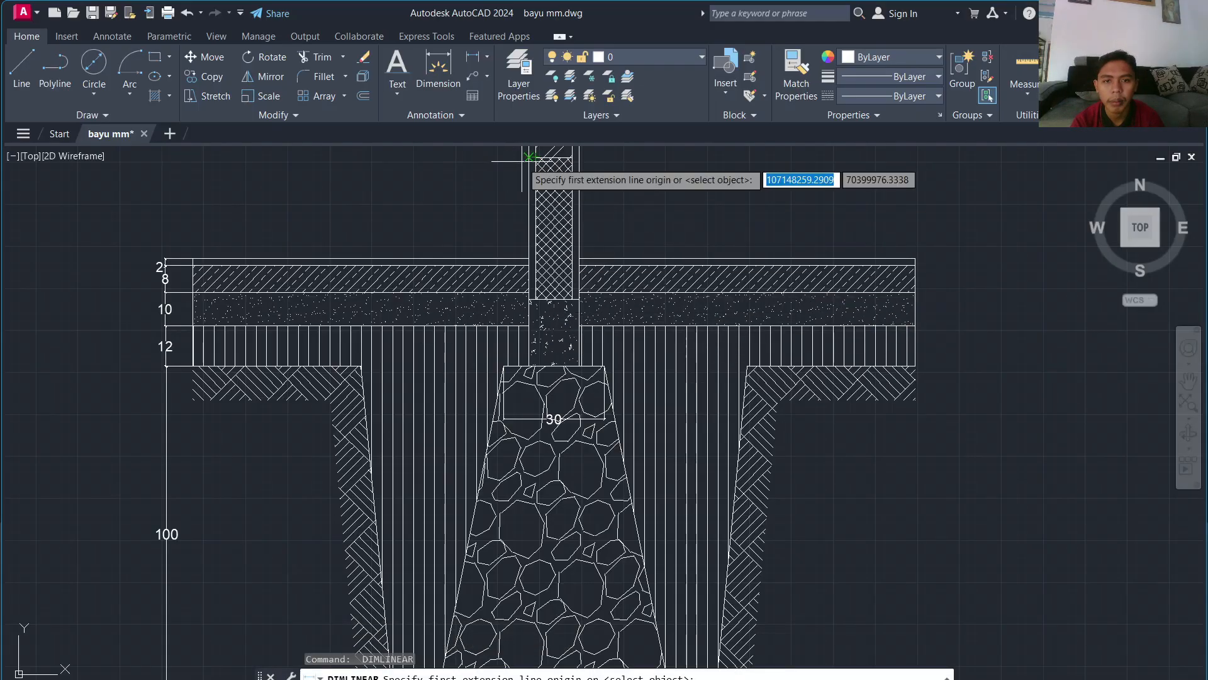
click(530, 156)
click(533, 259)
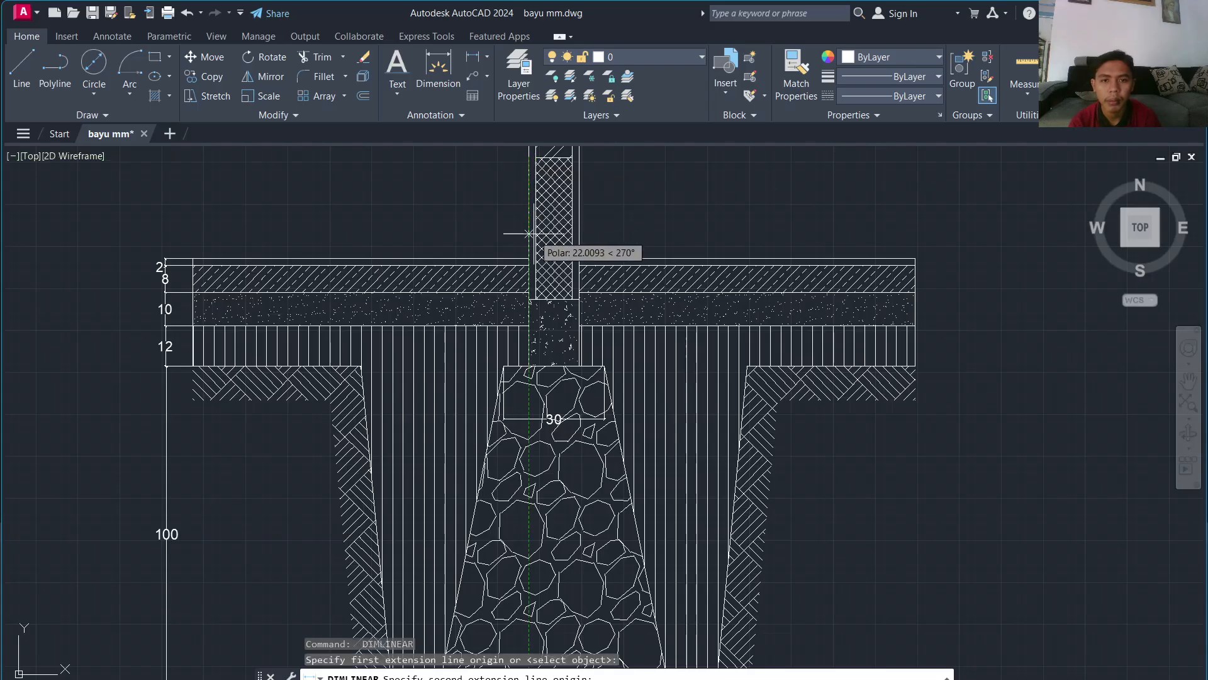
click(528, 267)
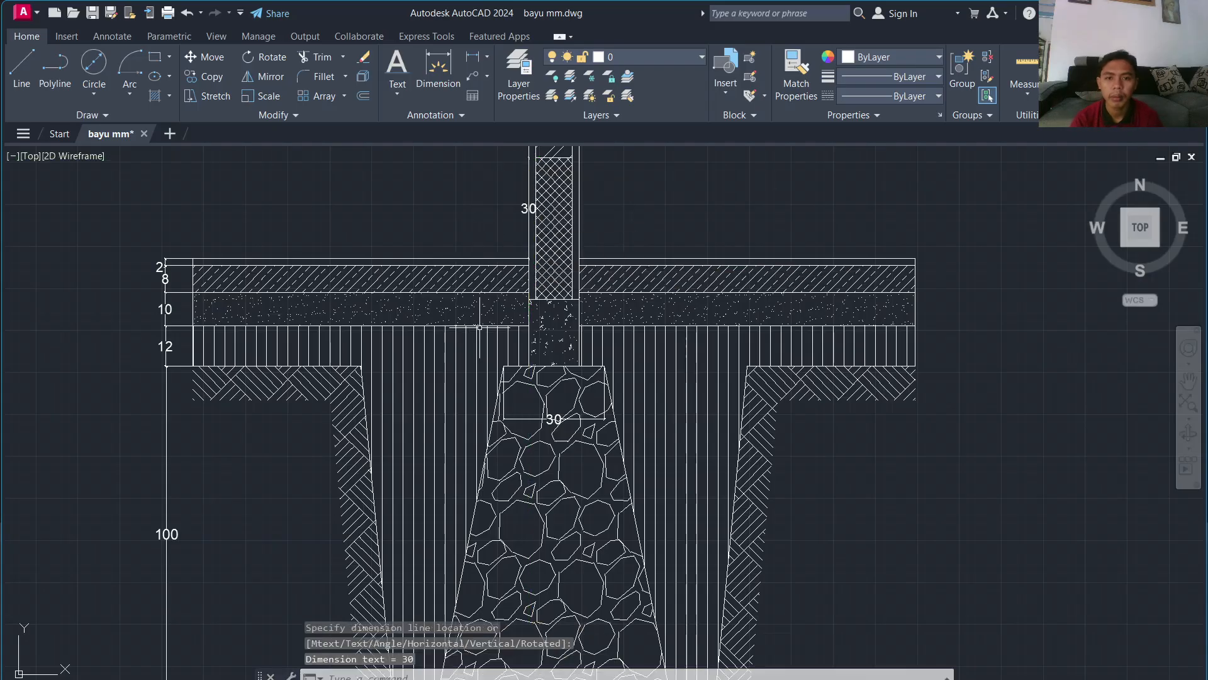
scroll(520, 194, up, 4)
Step: Move the vertical 30 dimension further left of the wall using its text grip
click(536, 249)
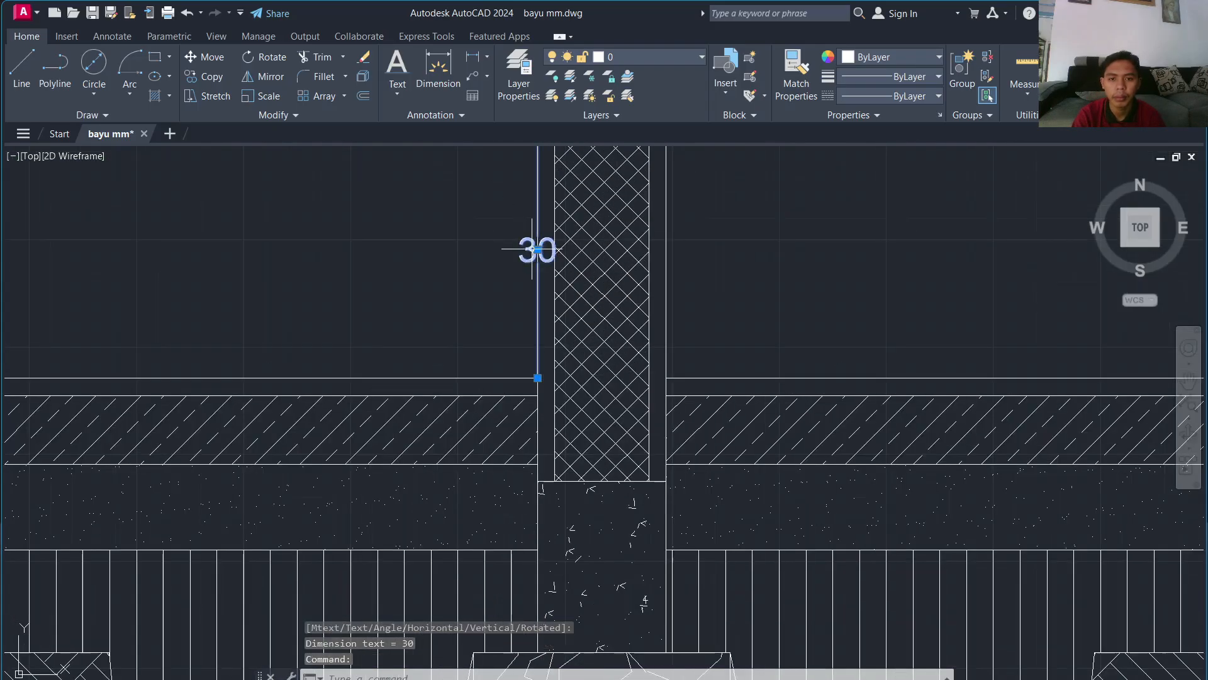
click(537, 250)
click(451, 254)
scroll(451, 255, down, 5)
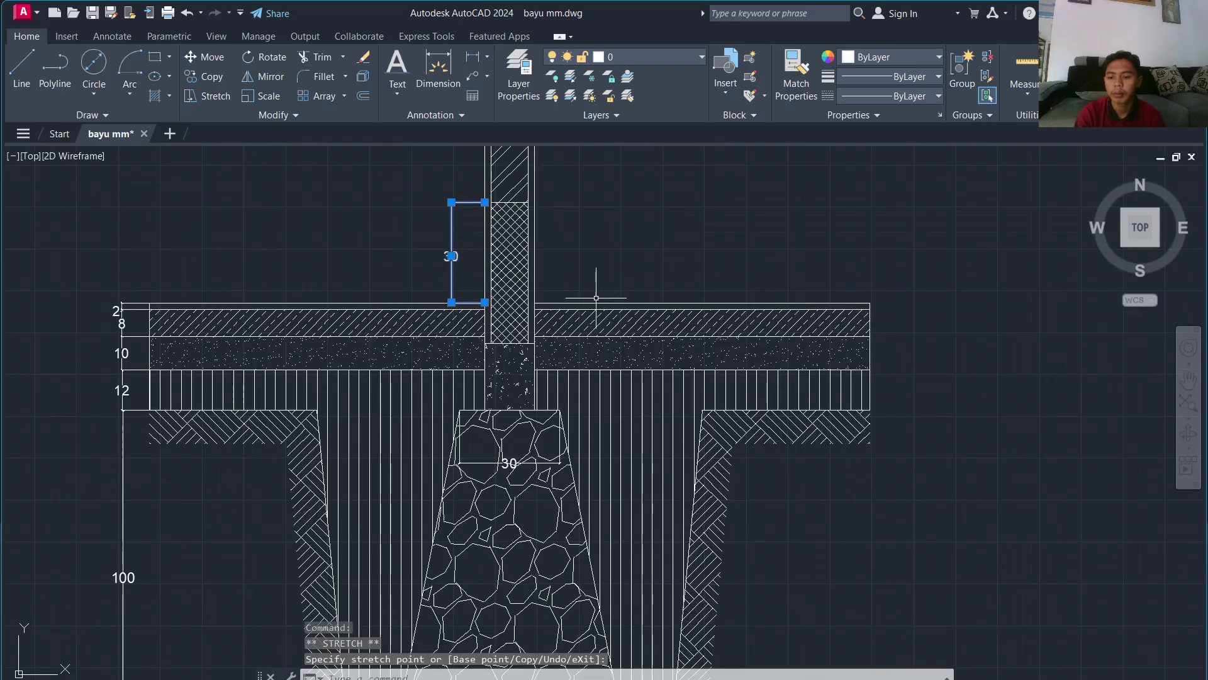
key(Escape)
scroll(569, 302, up, 2)
scroll(558, 275, down, 2)
middle_drag(548, 286, 512, 407)
scroll(512, 407, down, 4)
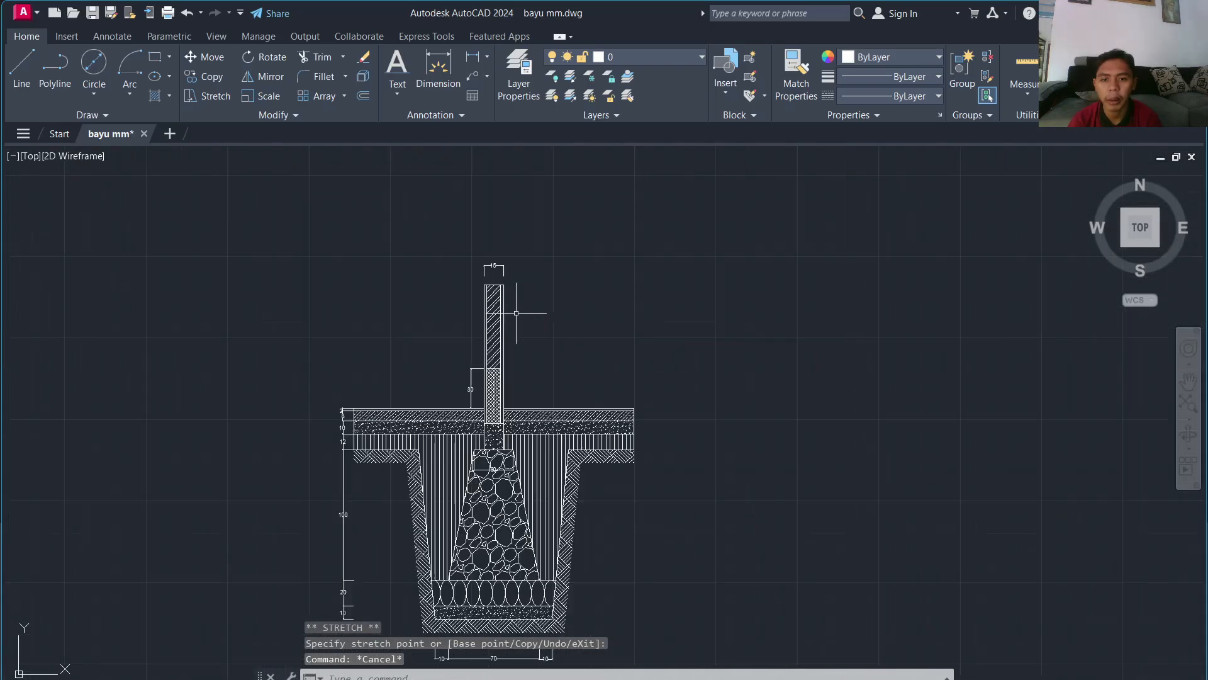
middle_drag(515, 313, 434, 366)
Step: Add a multileader from the brick wall with the text 'PAS BATA'
click(473, 76)
scroll(419, 315, up, 2)
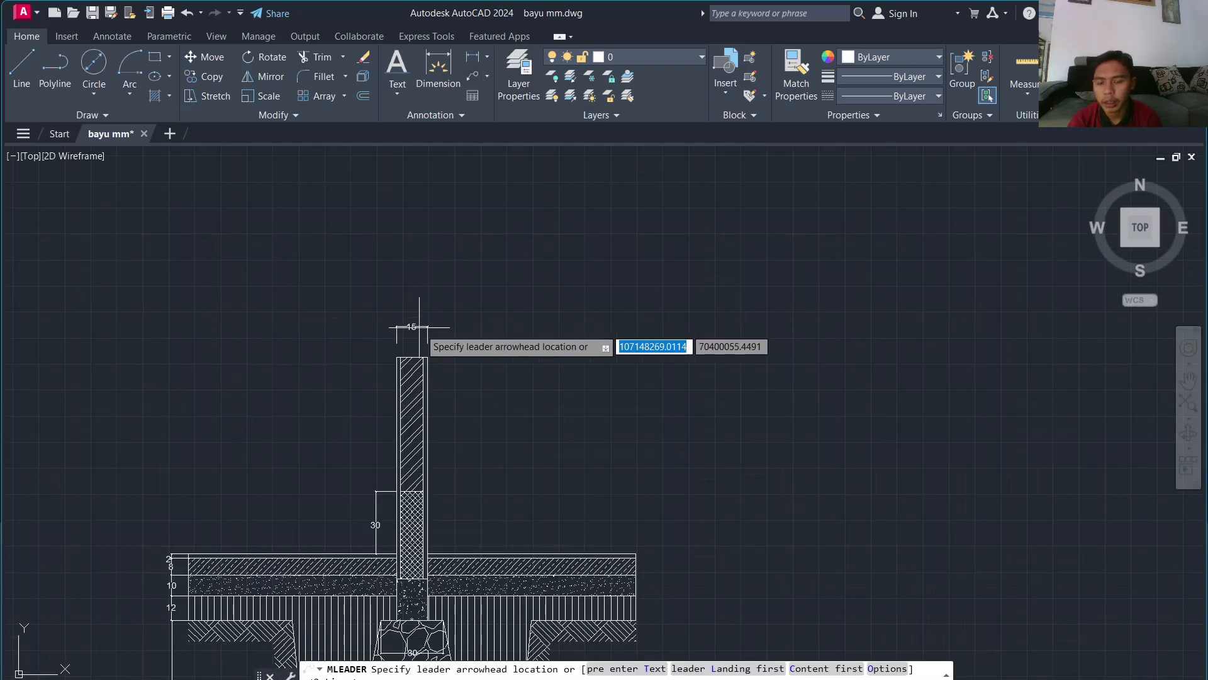
click(410, 428)
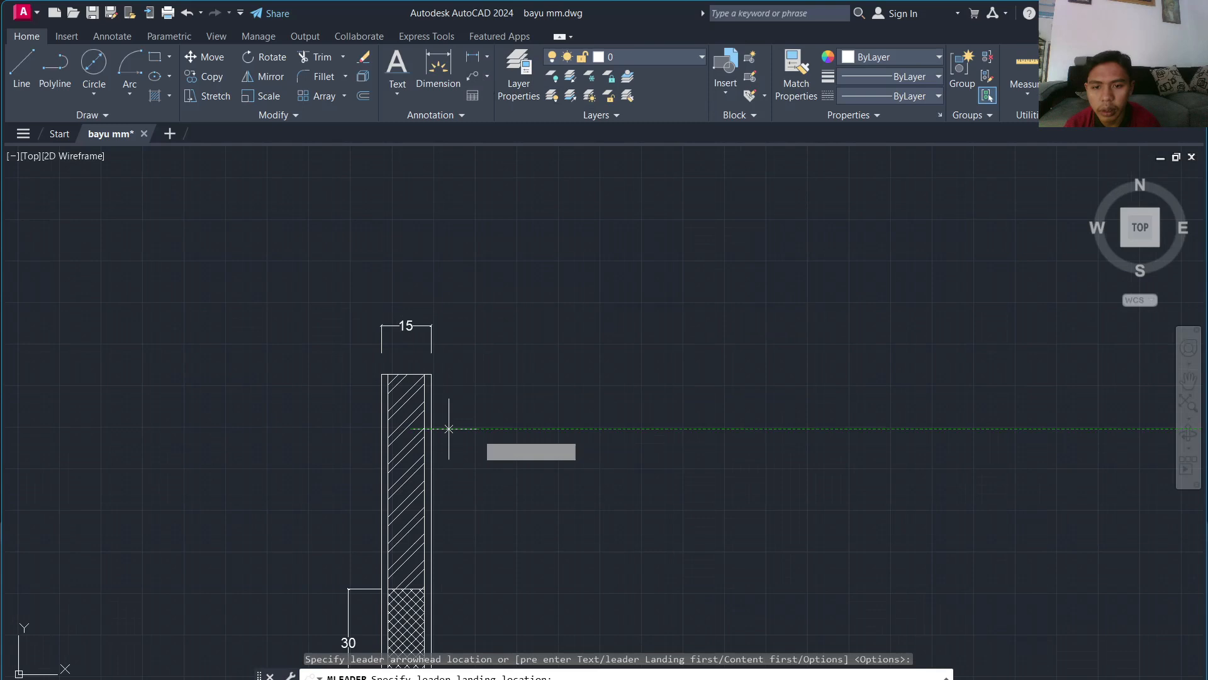
click(497, 429)
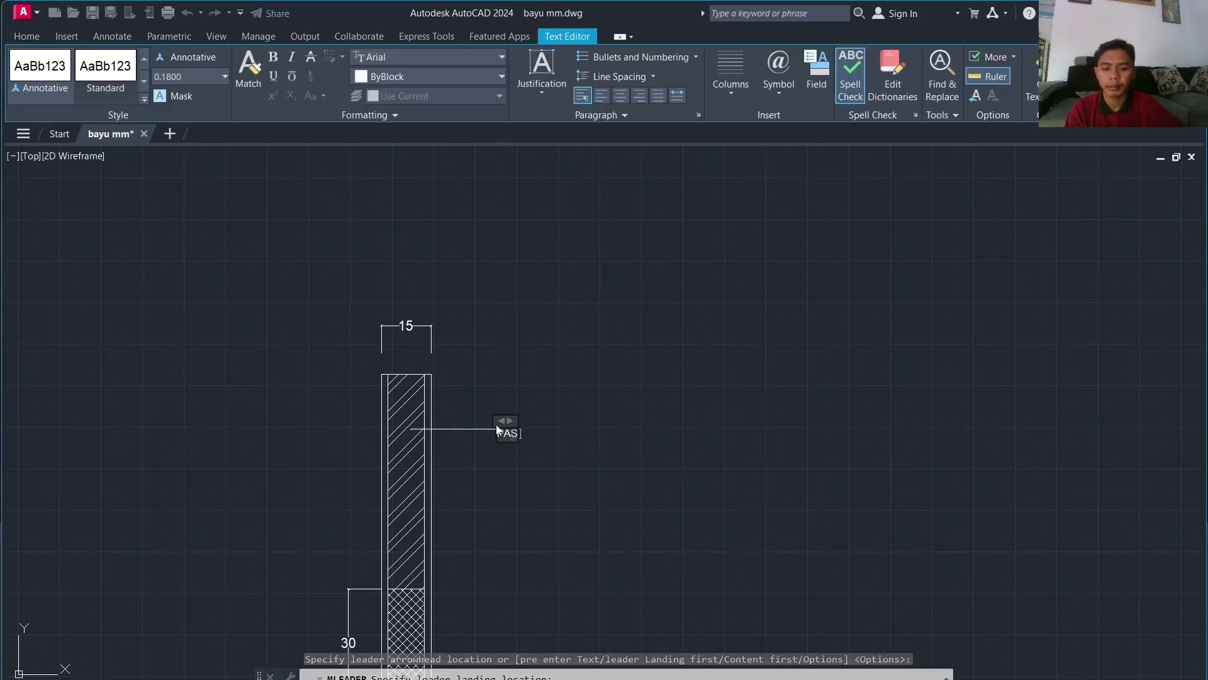
text(PAS BATA)
key(ctrl+a)
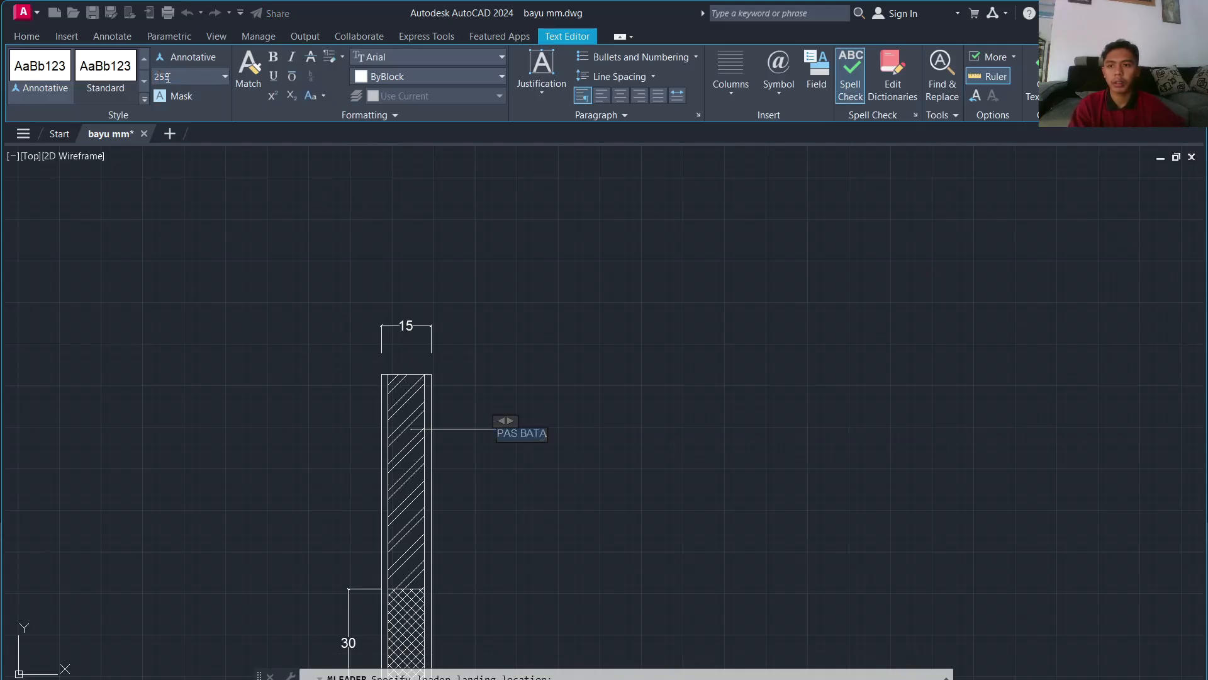
key(Return)
click(372, 268)
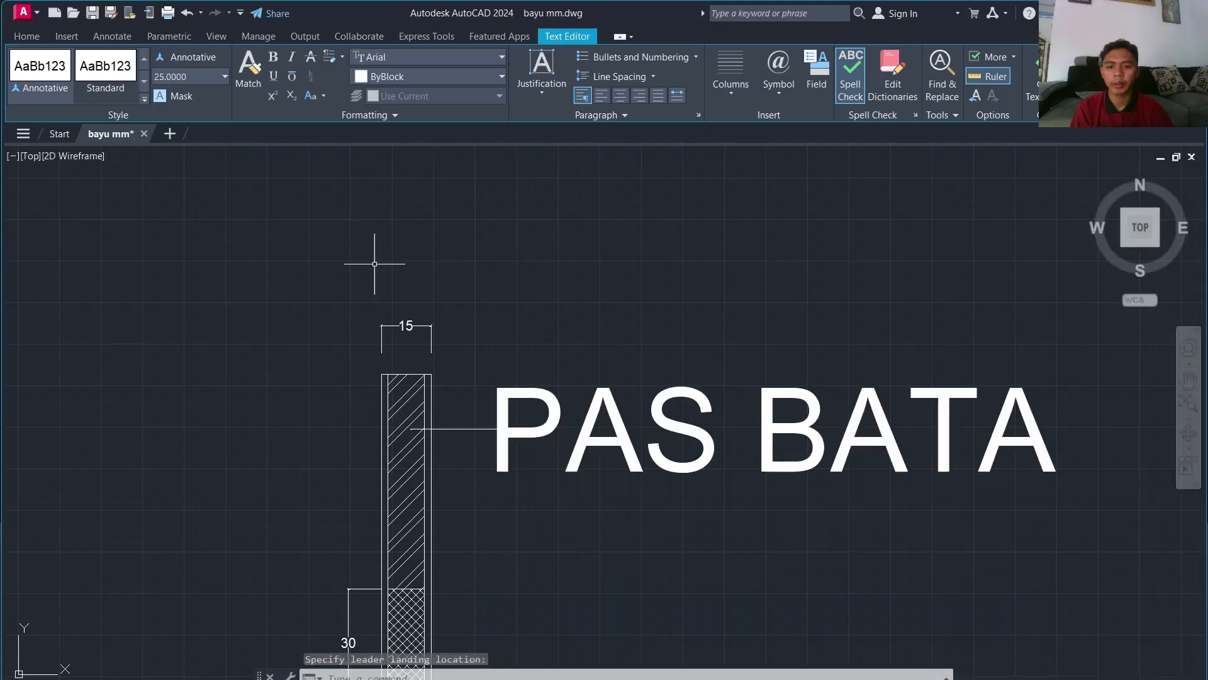
scroll(582, 433, down, 4)
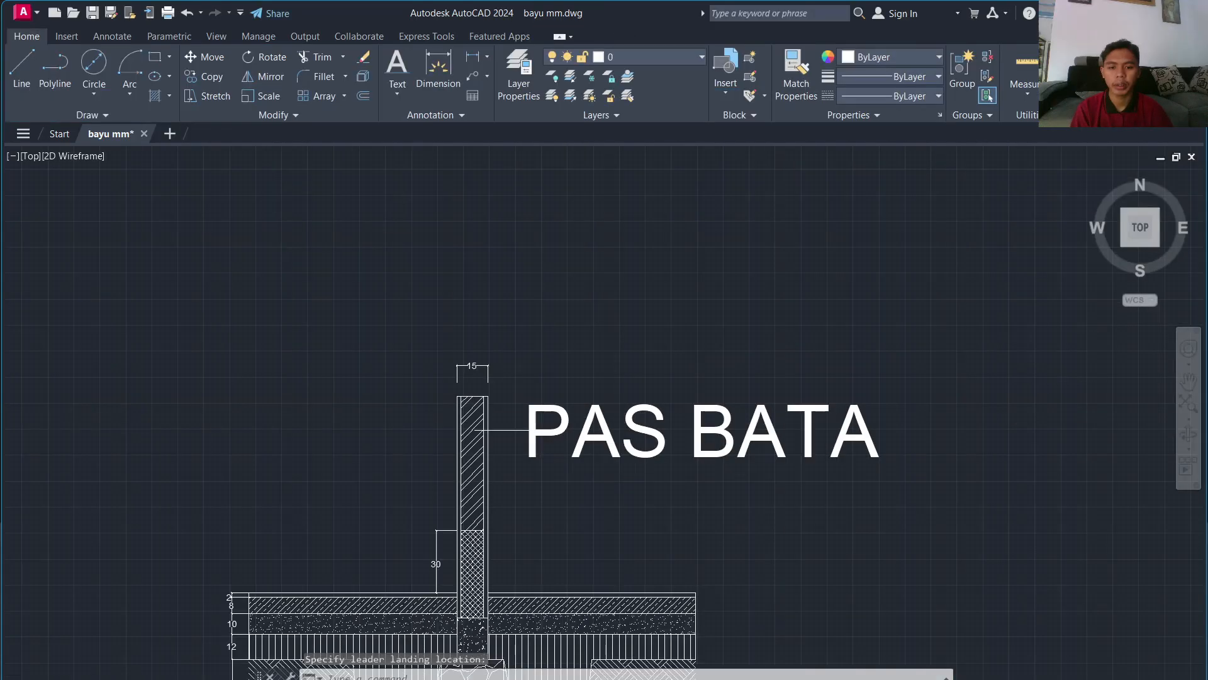
Step: Reduce the PAS BATA label's text height to 6
double_click(617, 441)
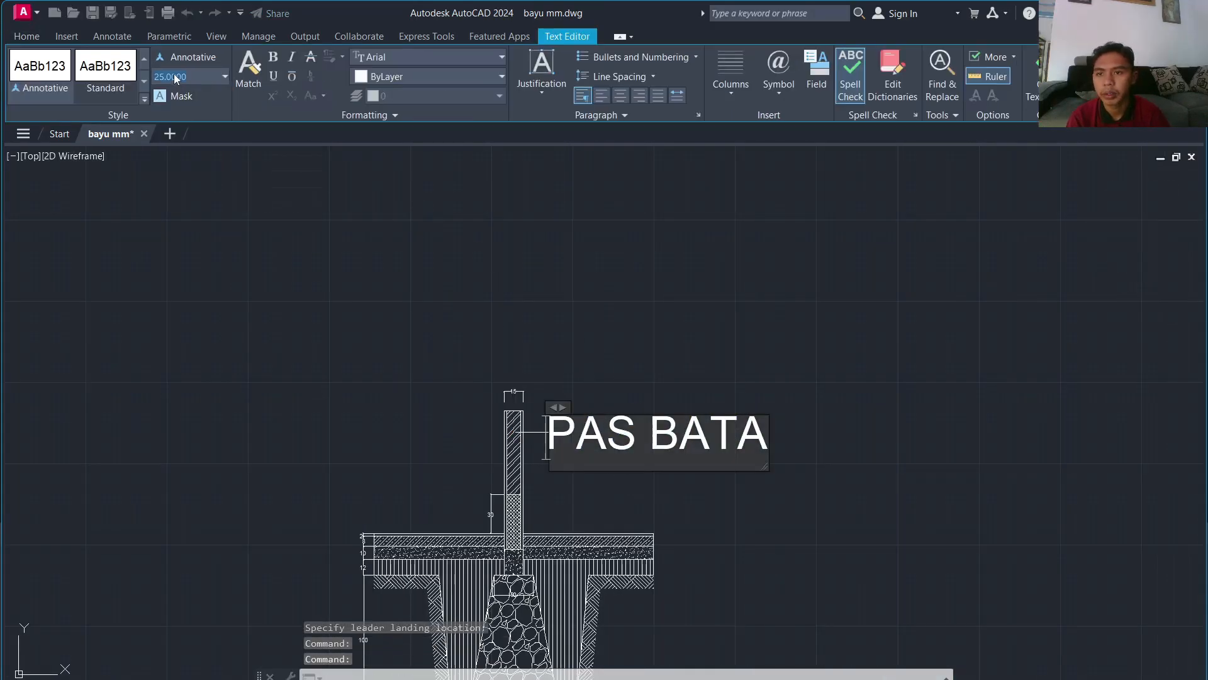
click(174, 77)
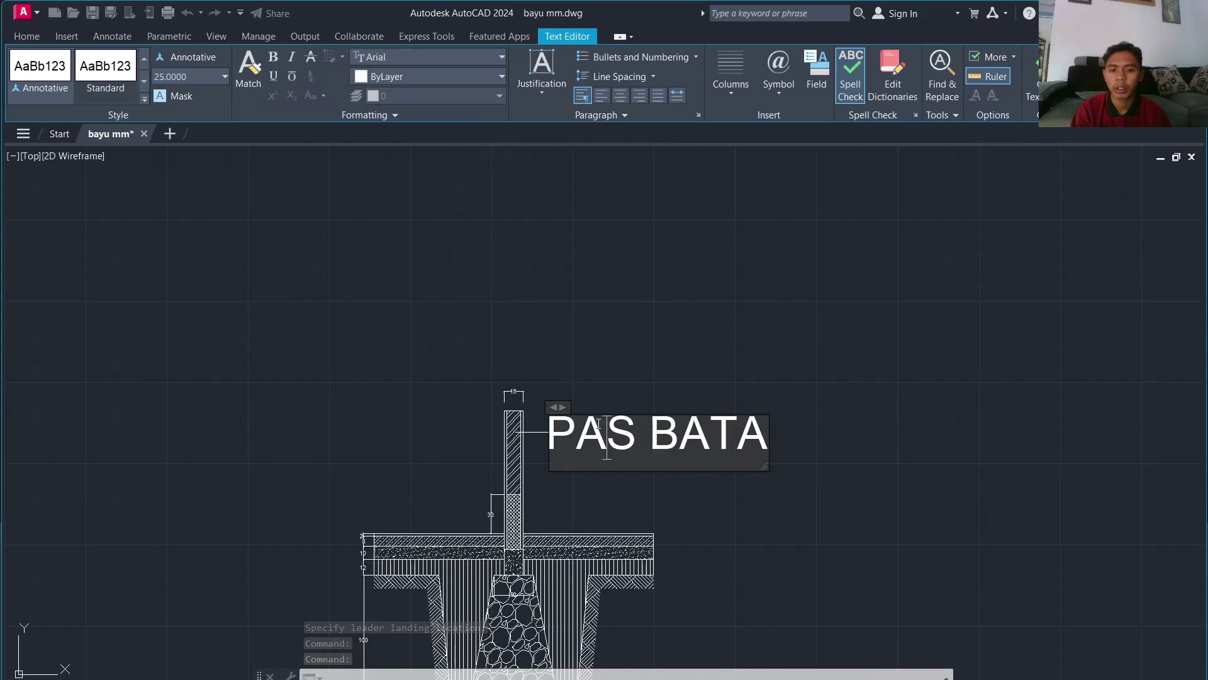
triple_click(598, 423)
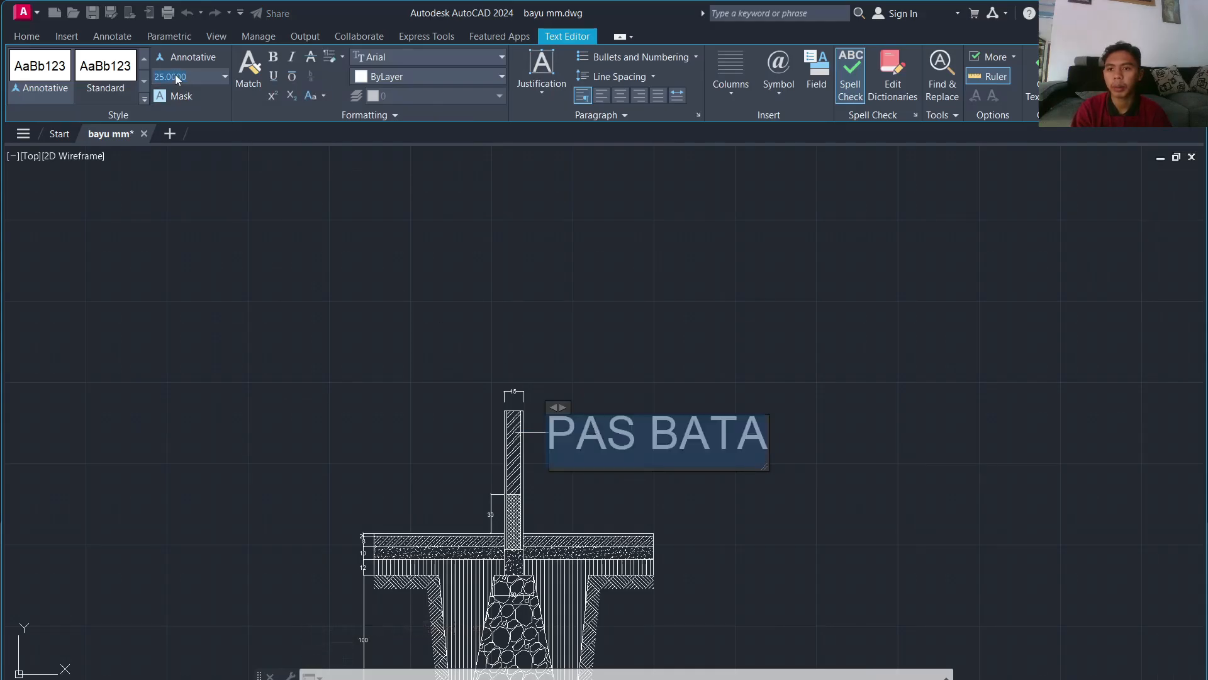
text(15)
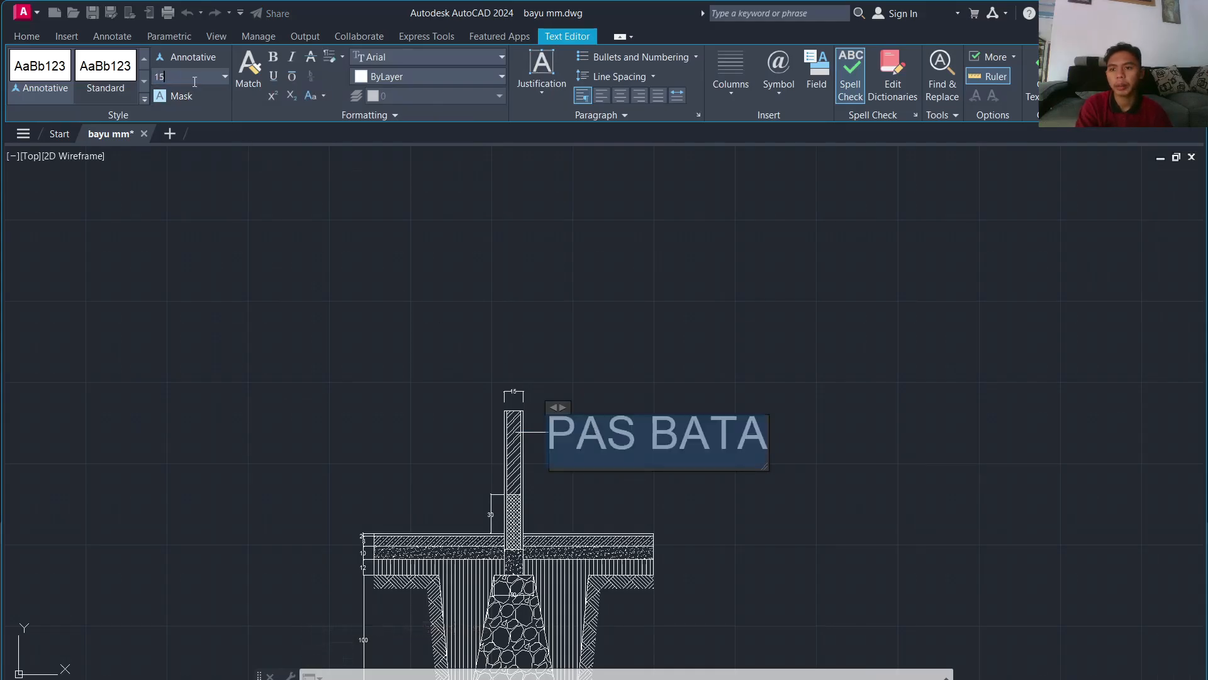
key(Return)
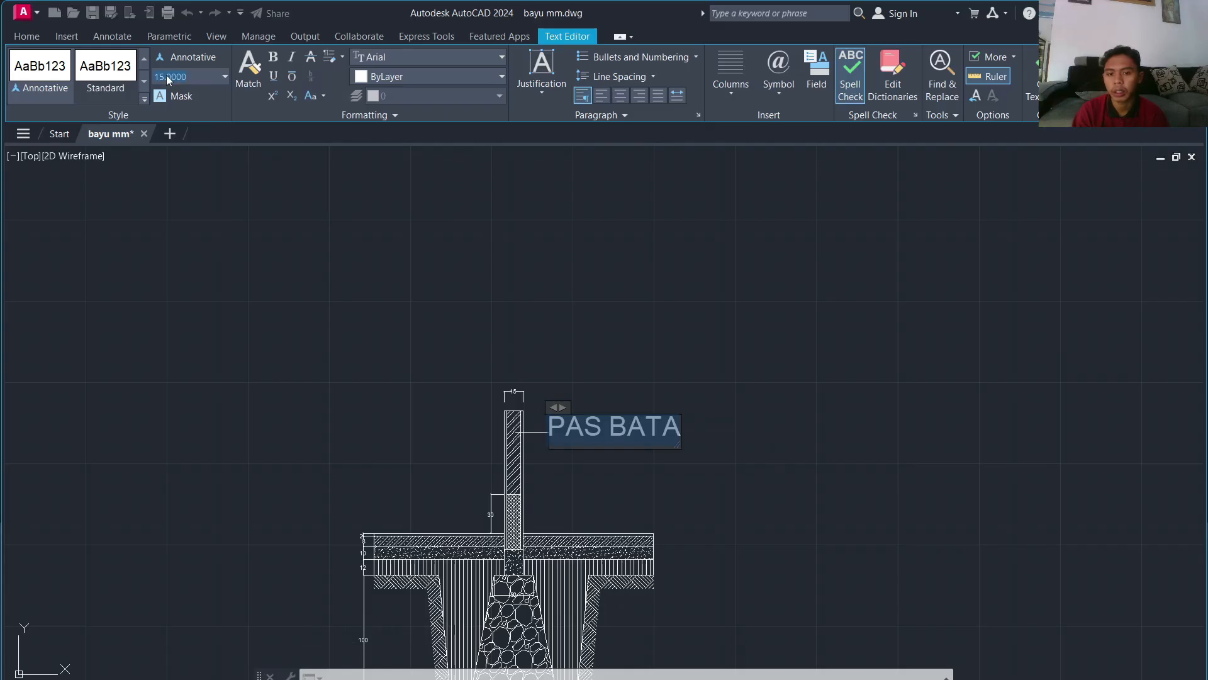
key(Return)
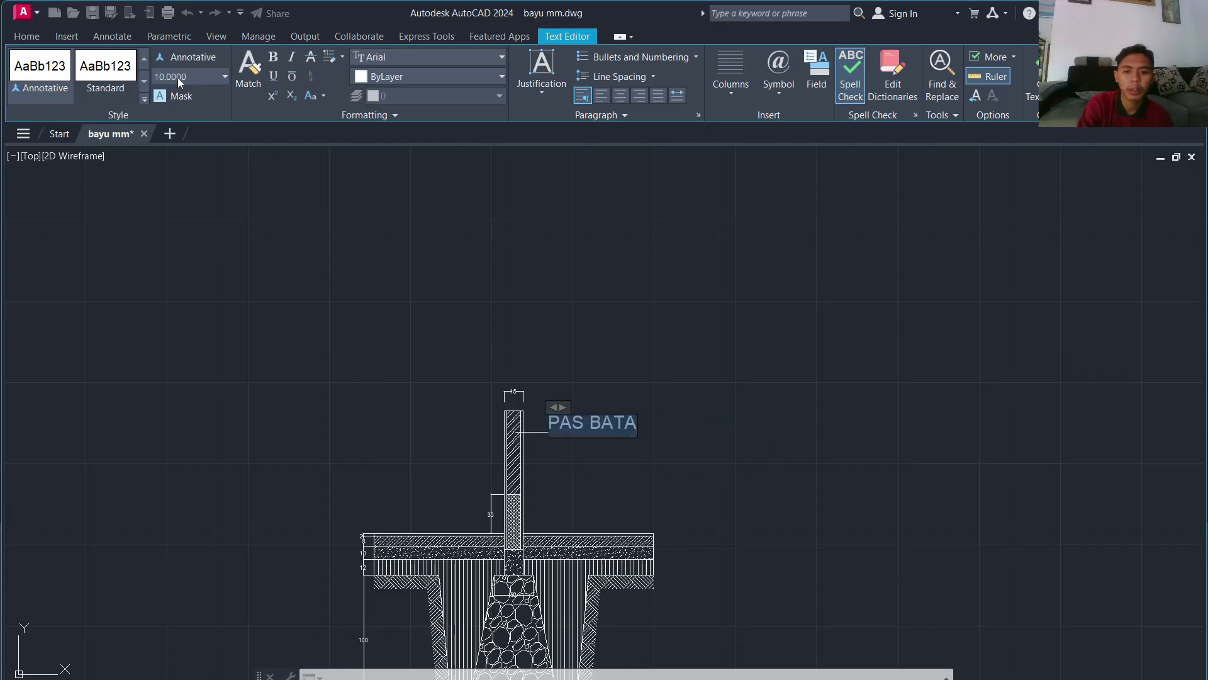
text(8)
key(Return)
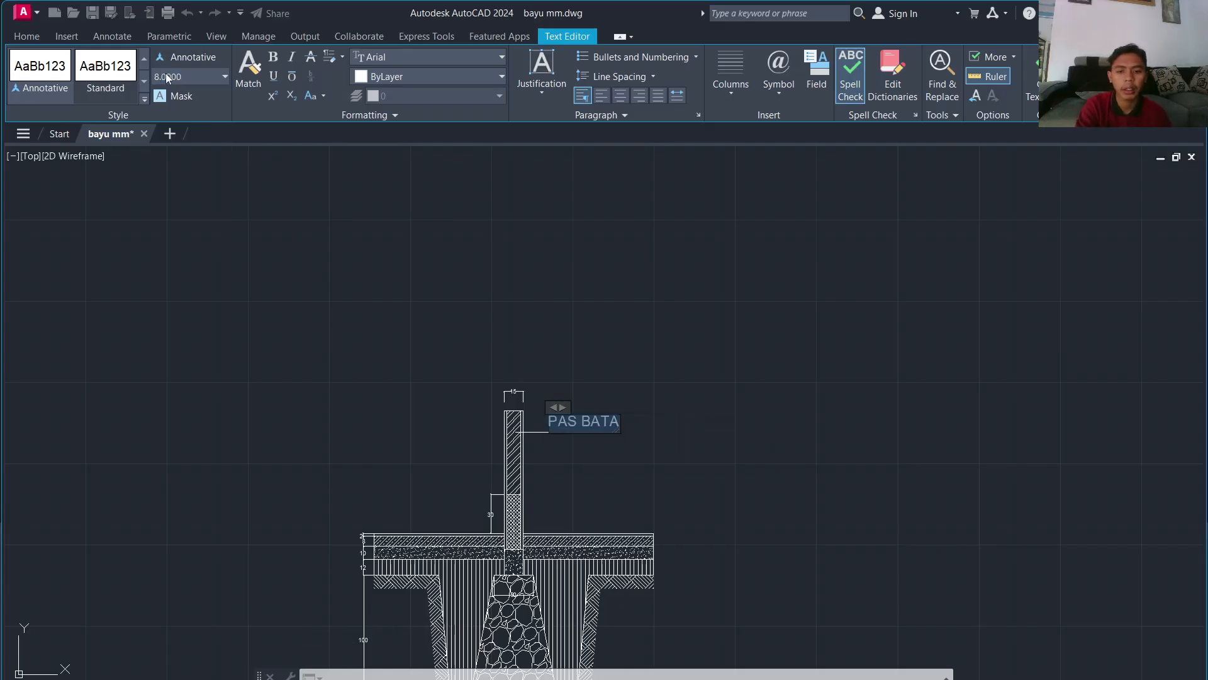
text(6)
key(Return)
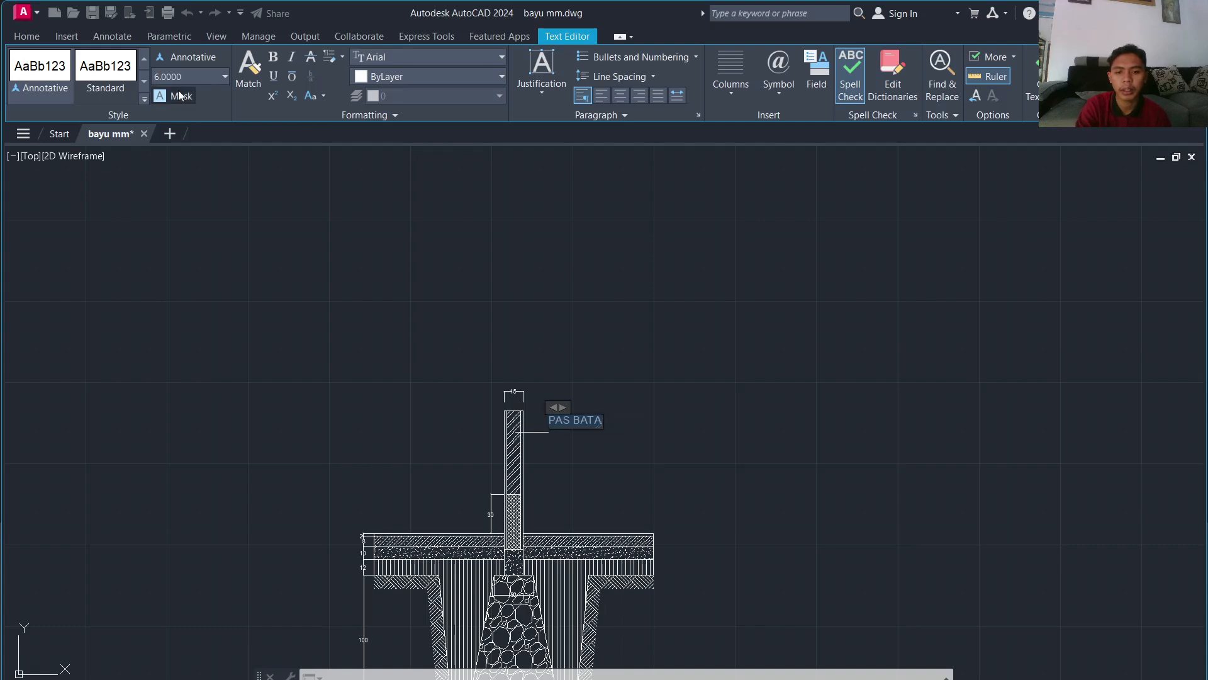
click(621, 307)
scroll(588, 523, down, 1)
Step: Add a 'SLOOF 15X20CM' multileader from the sloof, landing below PAS BATA, at text height 6
scroll(576, 500, up, 1)
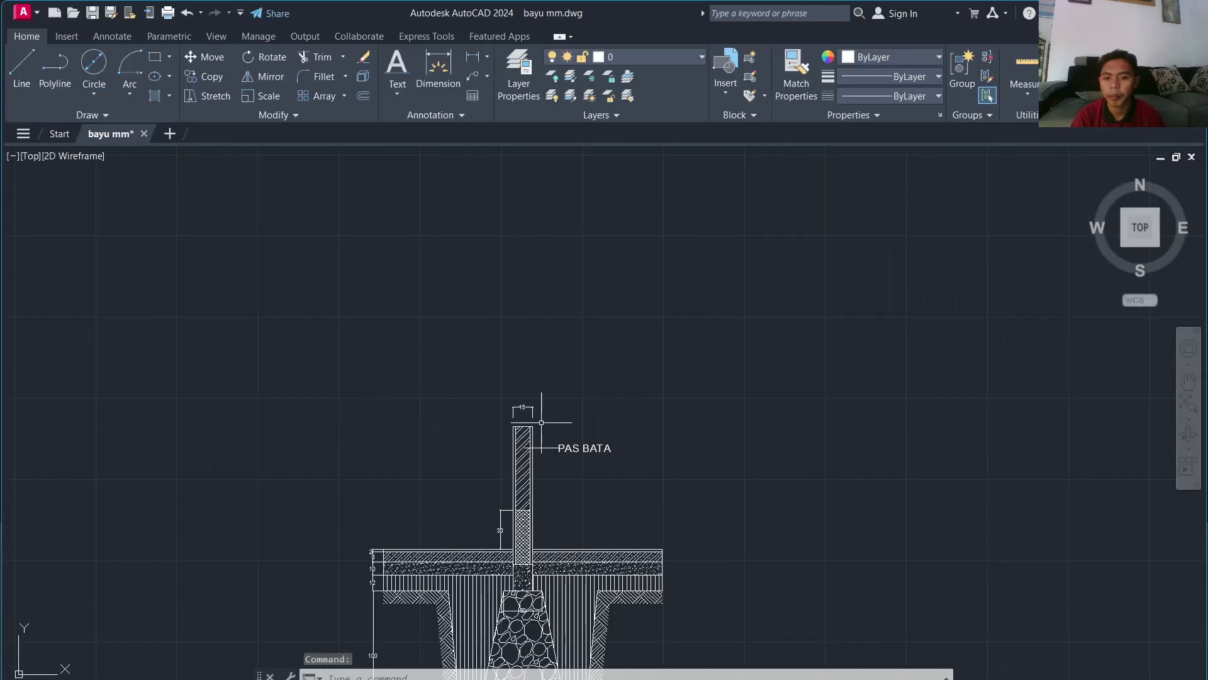
middle_drag(556, 477, 397, 431)
scroll(396, 478, up, 4)
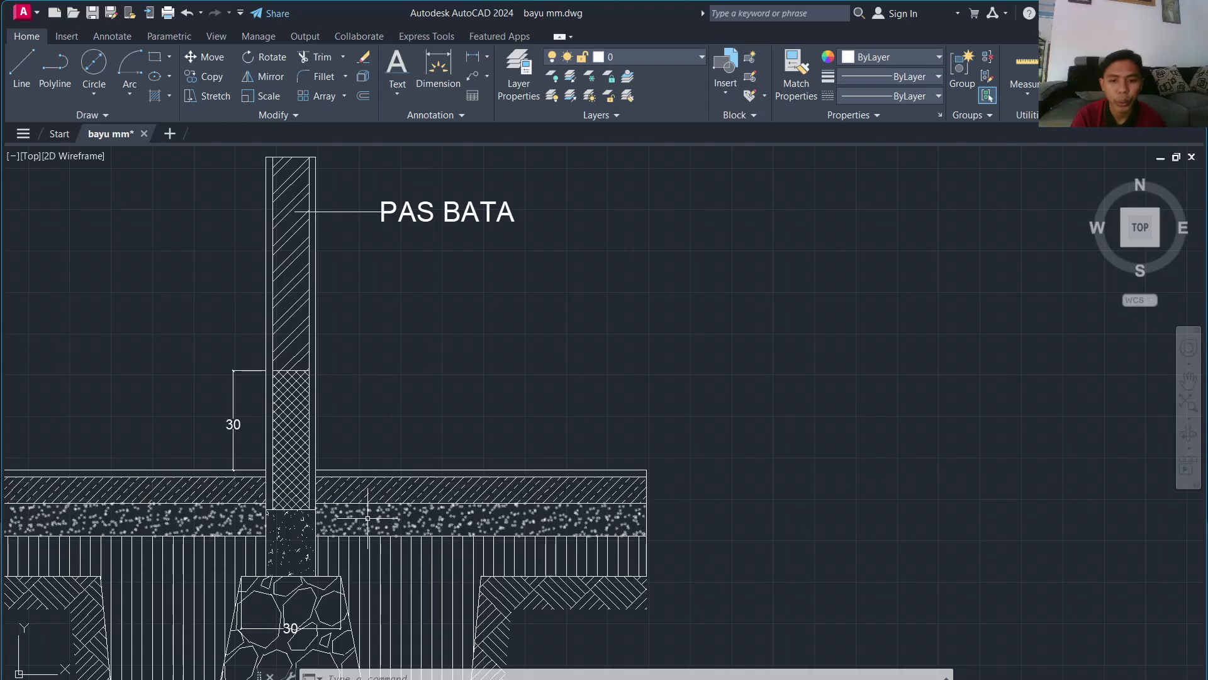
click(473, 76)
click(291, 517)
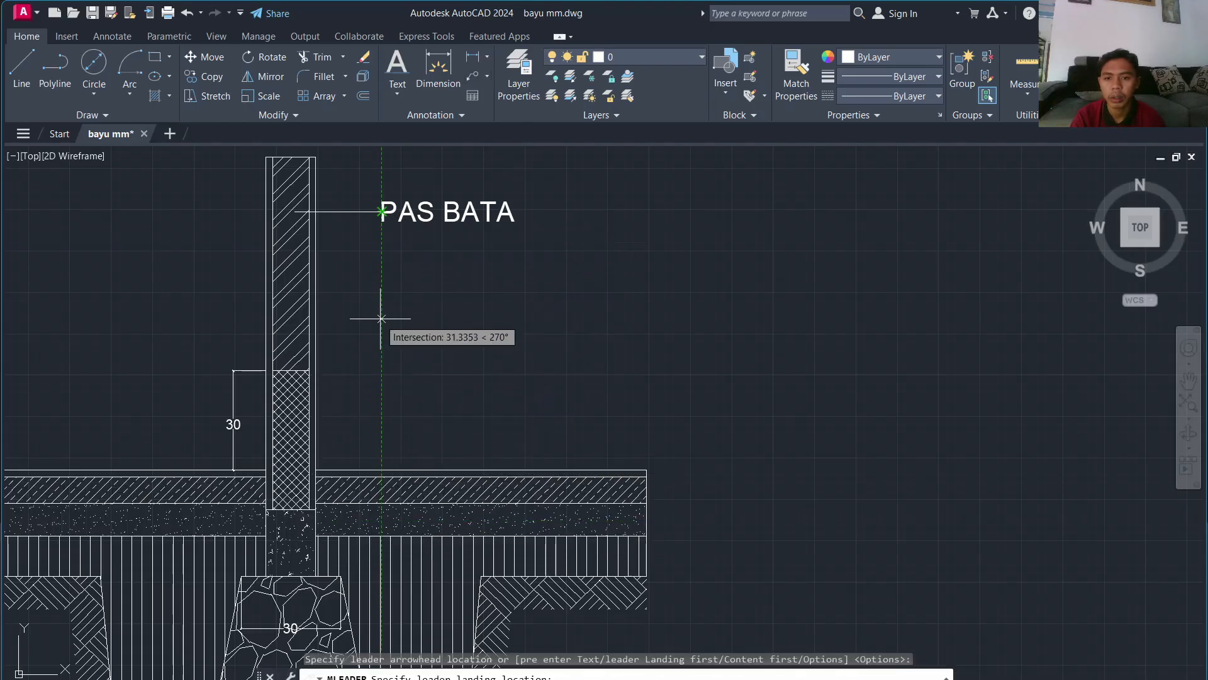
click(382, 284)
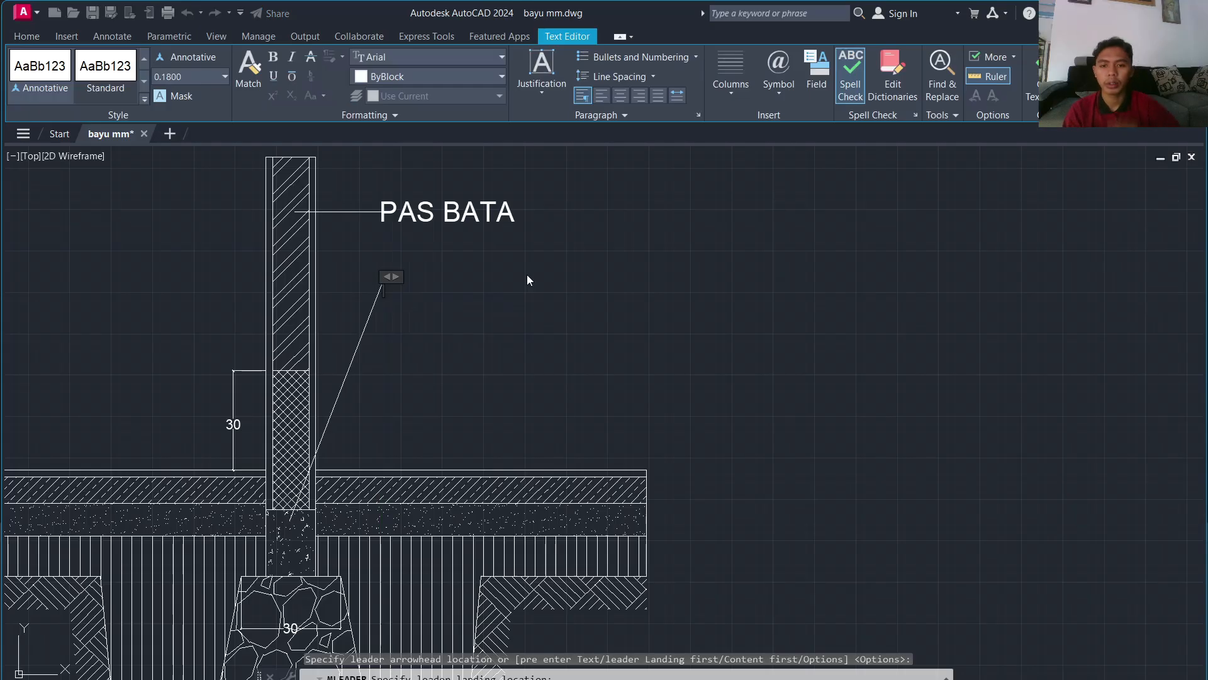
text(SLOOF)
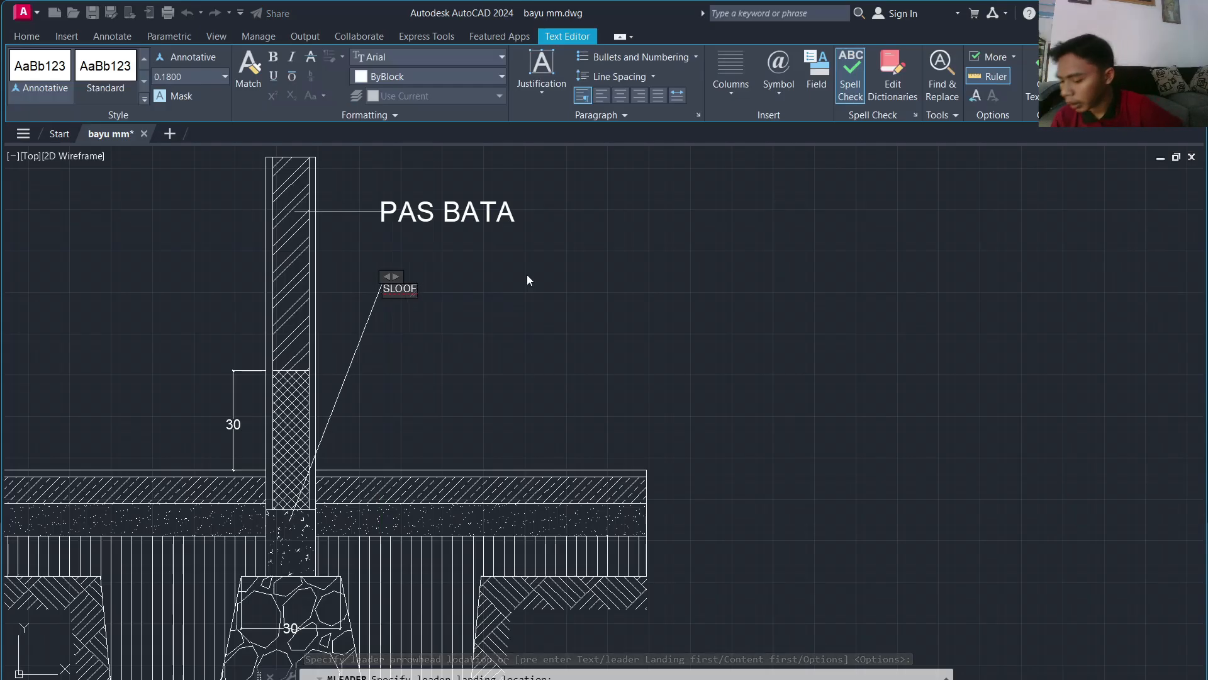
text( 15)
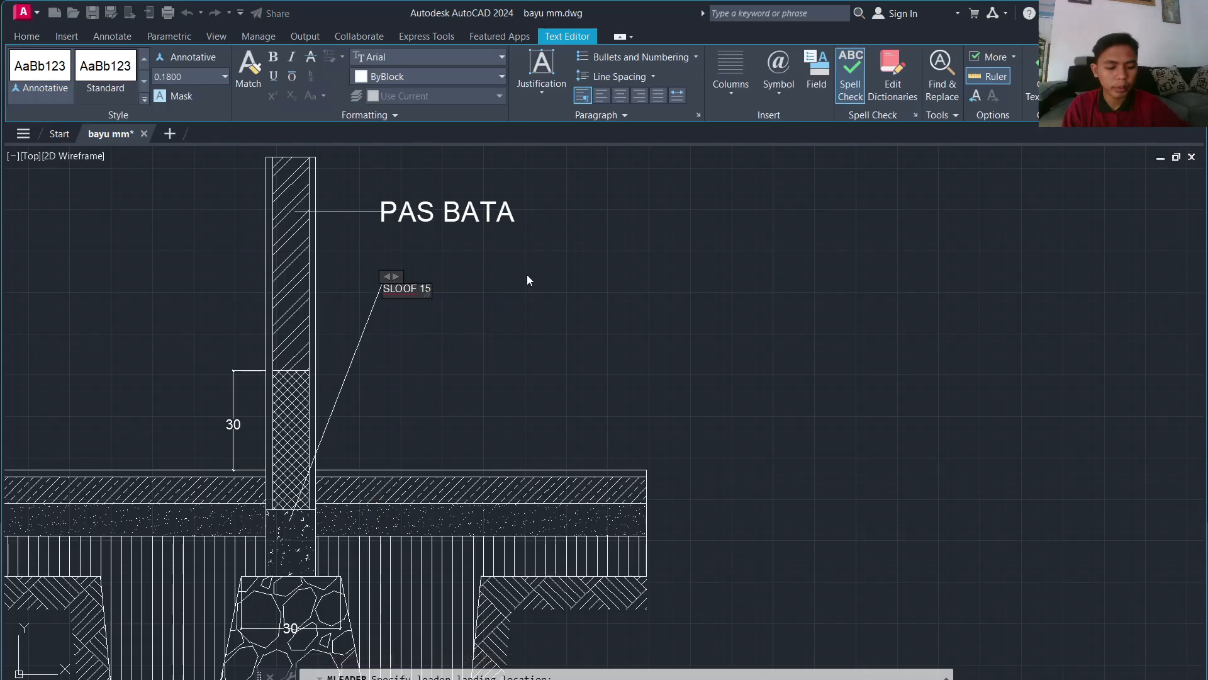
text(X20CM)
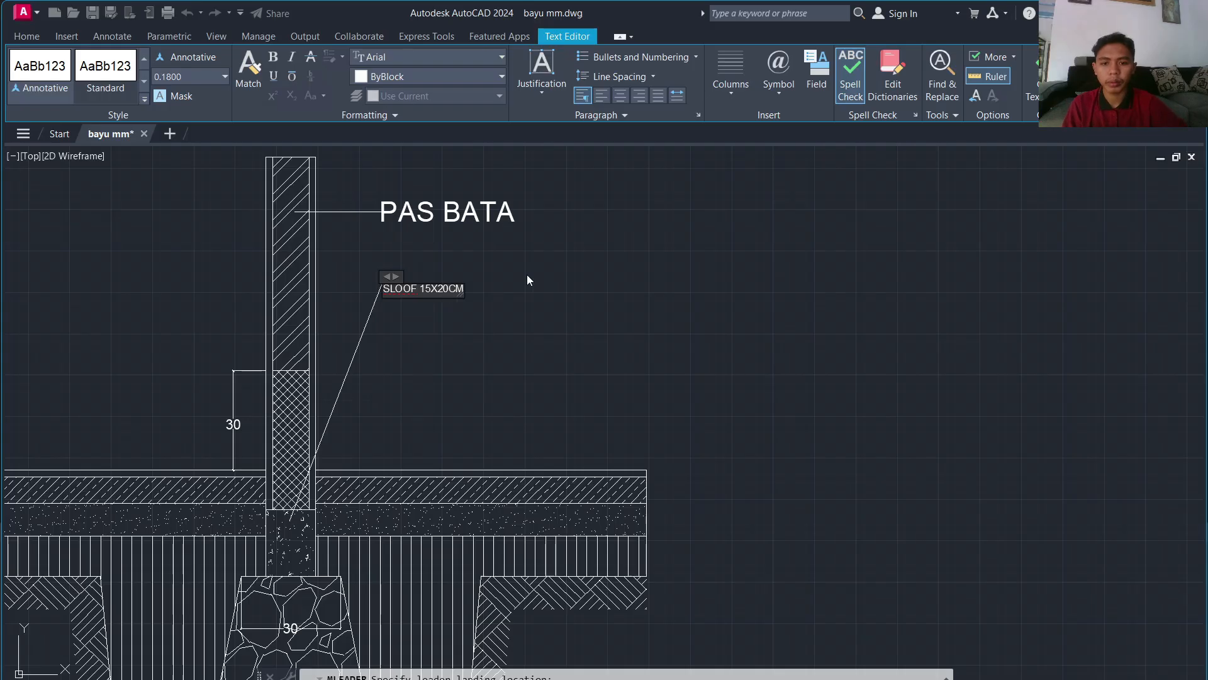
key(ctrl+a)
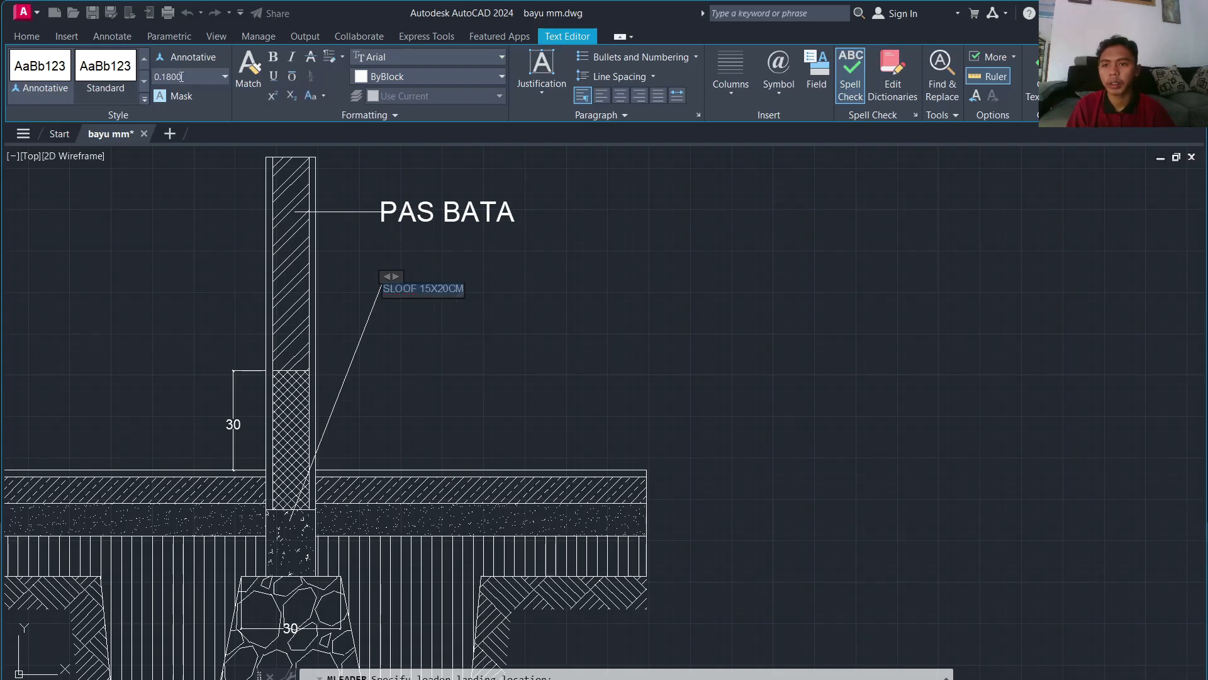
key(Return)
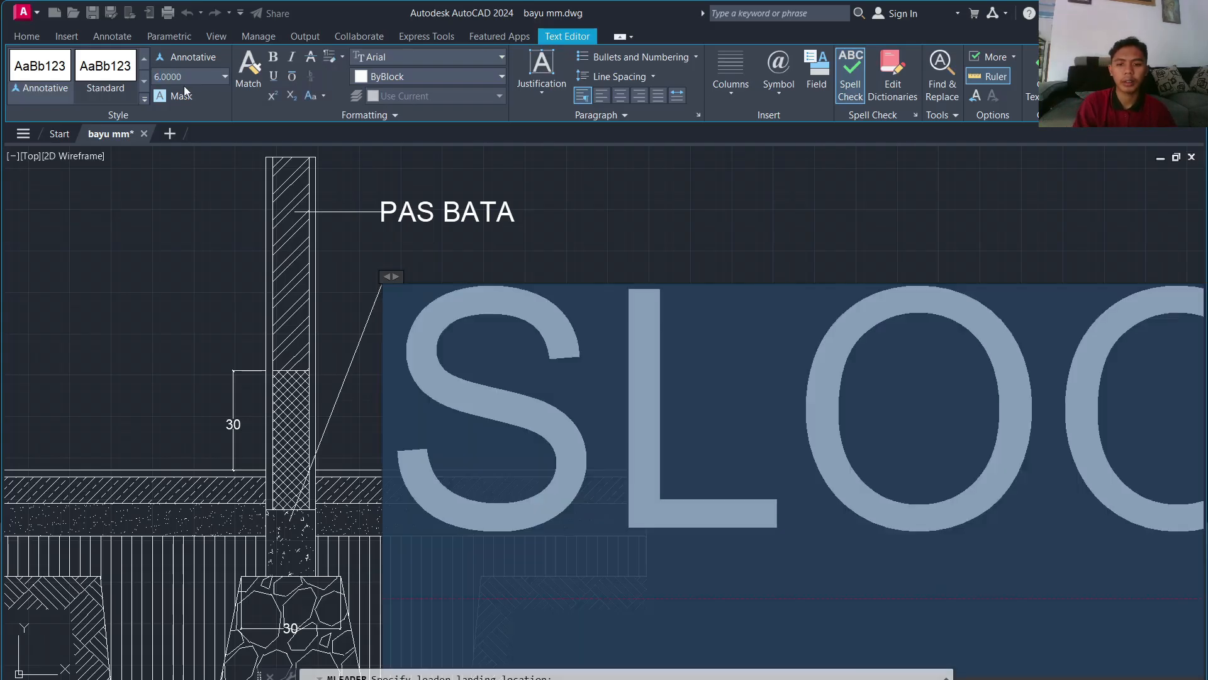
click(347, 224)
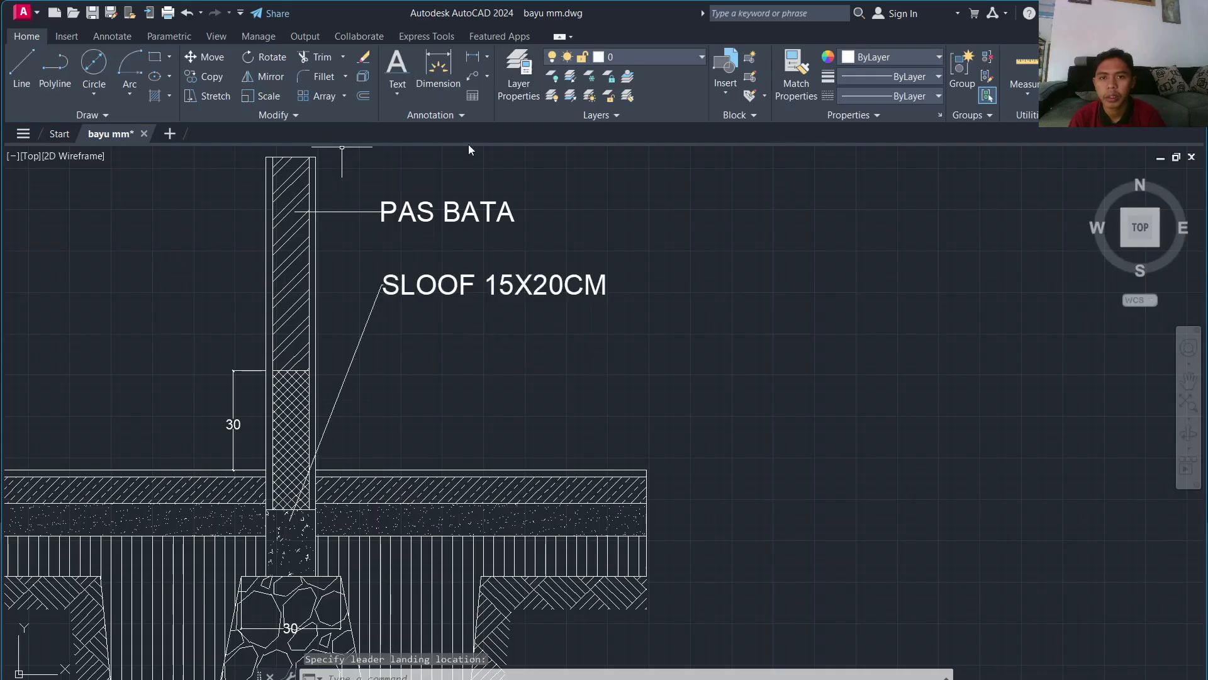
click(469, 74)
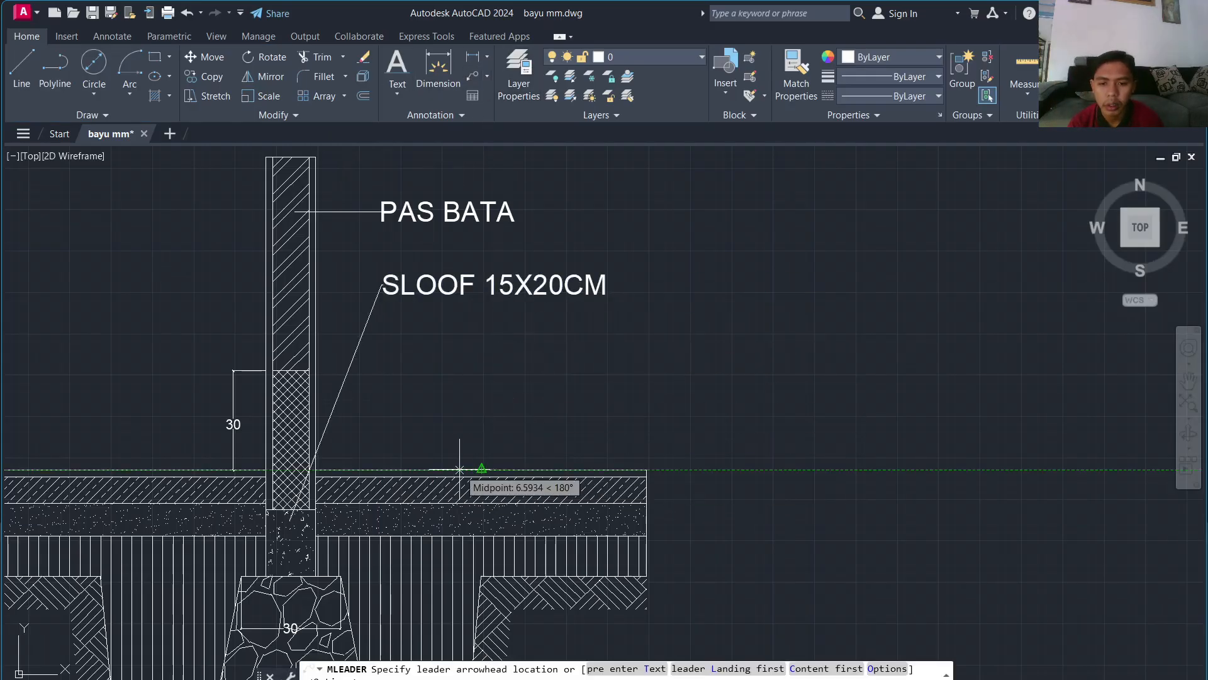
Step: Label the floor's top edge 'PAS KERAMIK MOTIF 40X40CM' at text height 6, below the SLOOF label
click(343, 470)
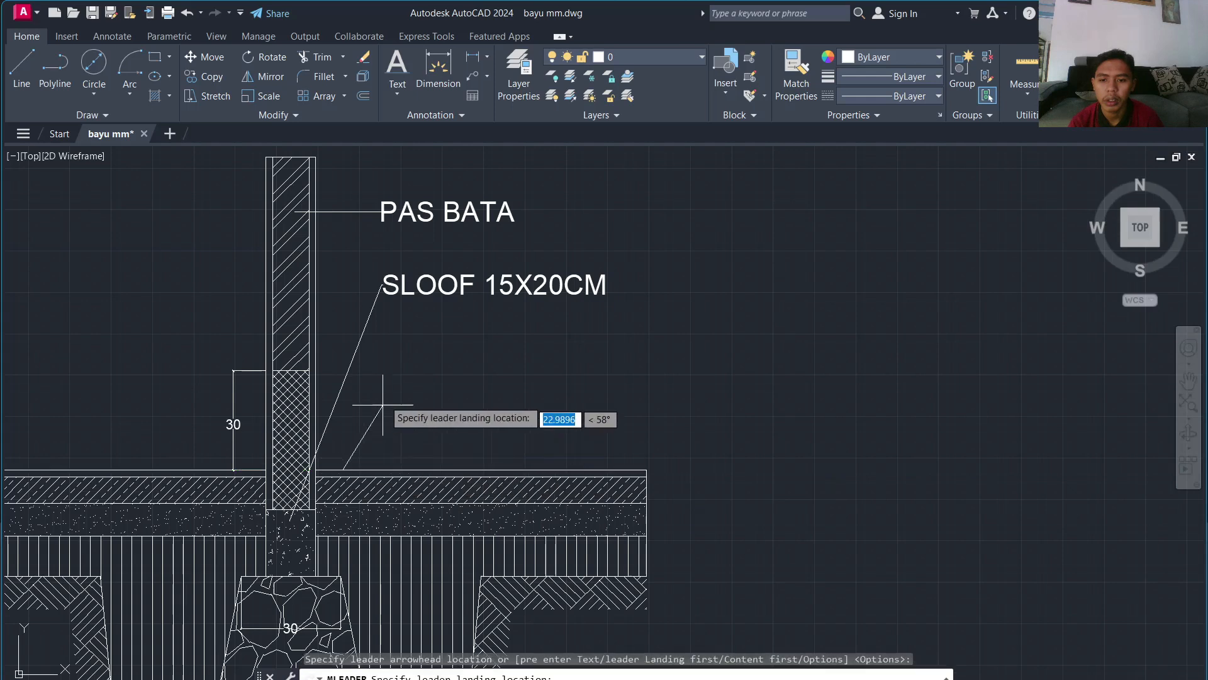
click(382, 325)
text(PAS KER)
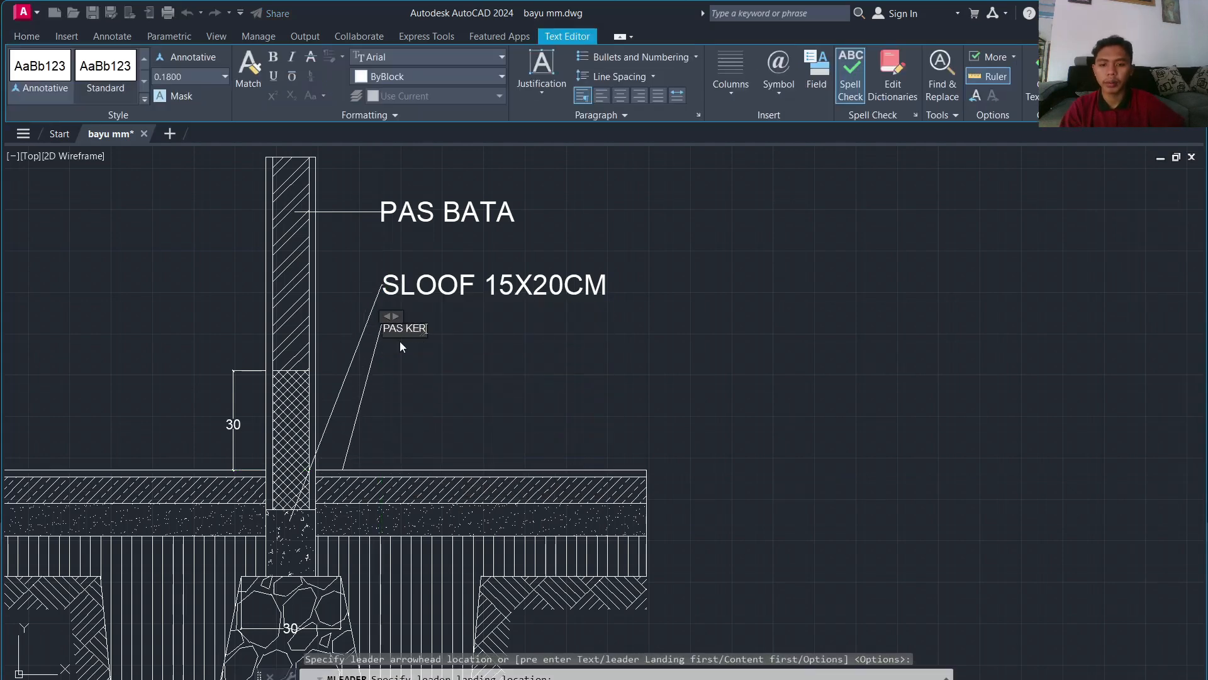
text(AMIK)
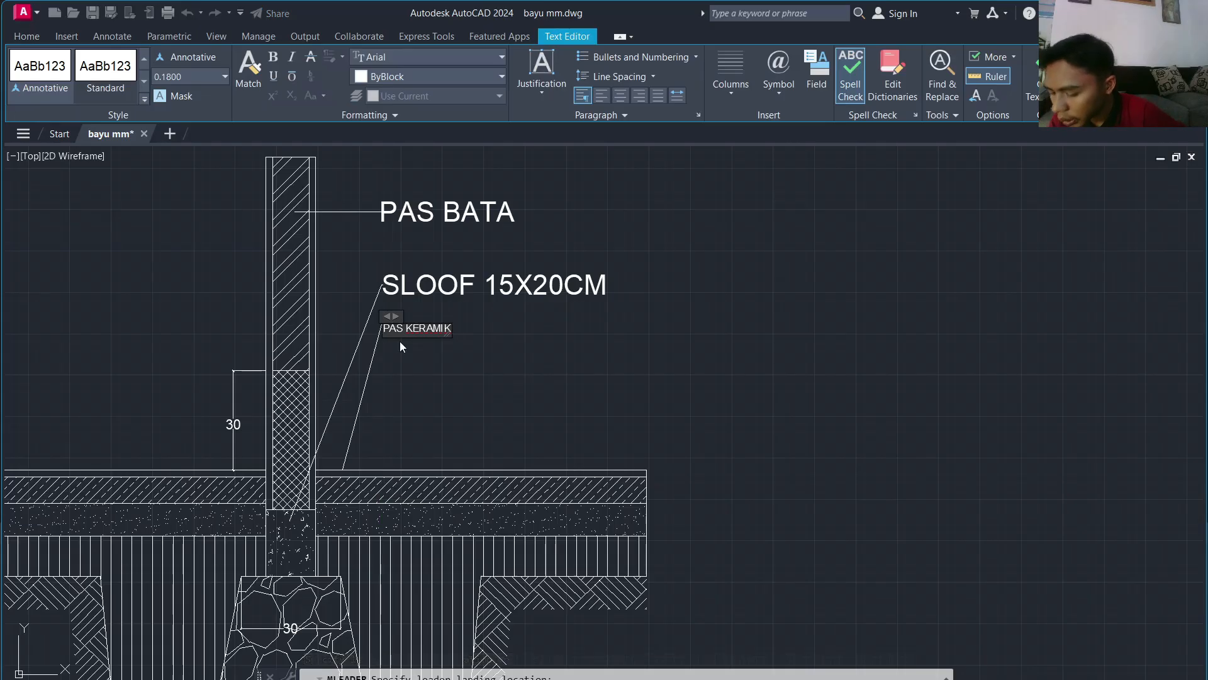
text( MOTIF)
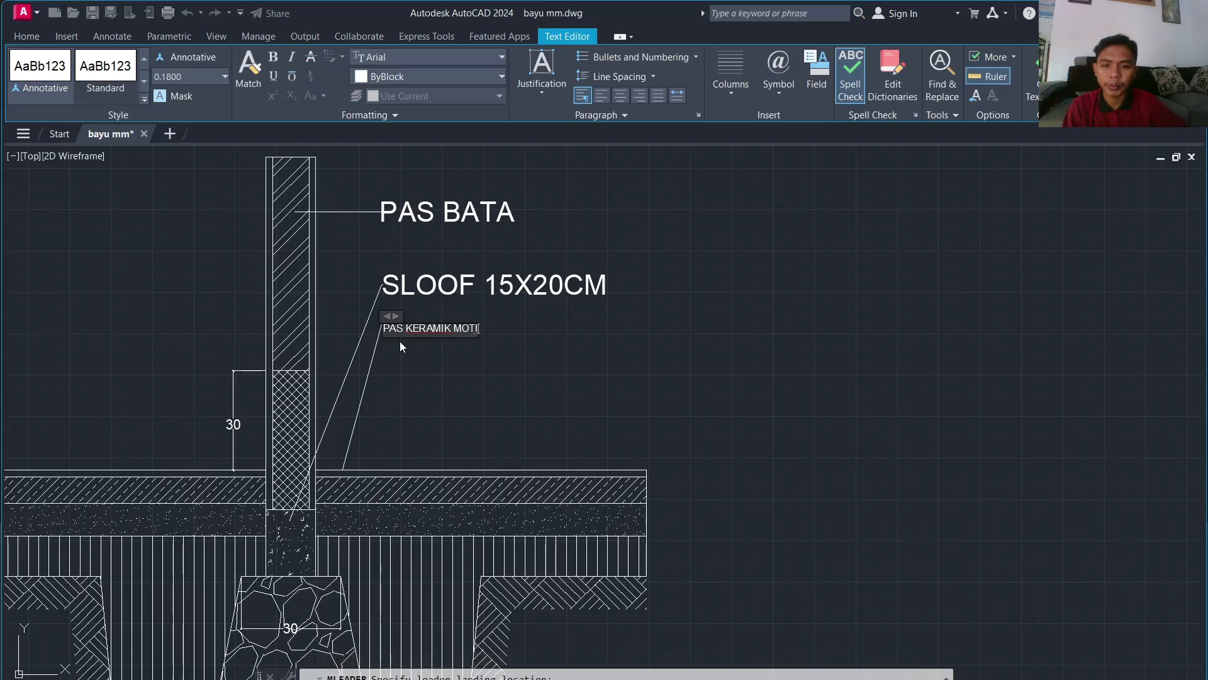
text( 40X)
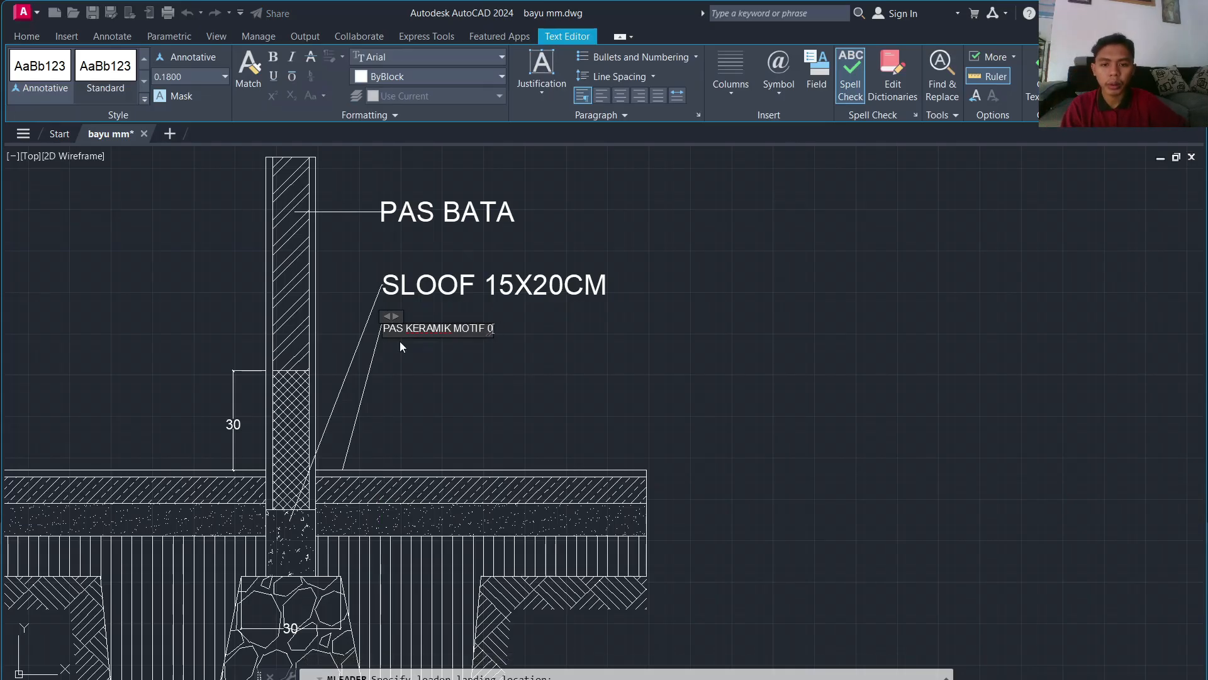
text(40CM)
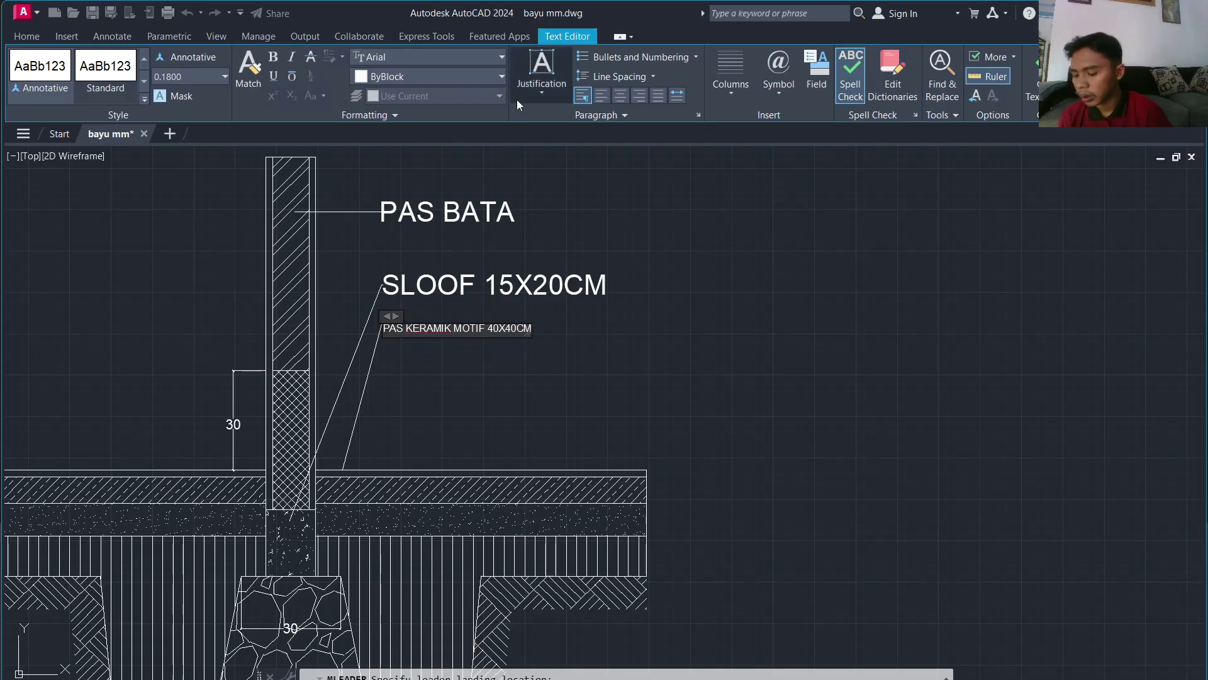
key(ctrl+a)
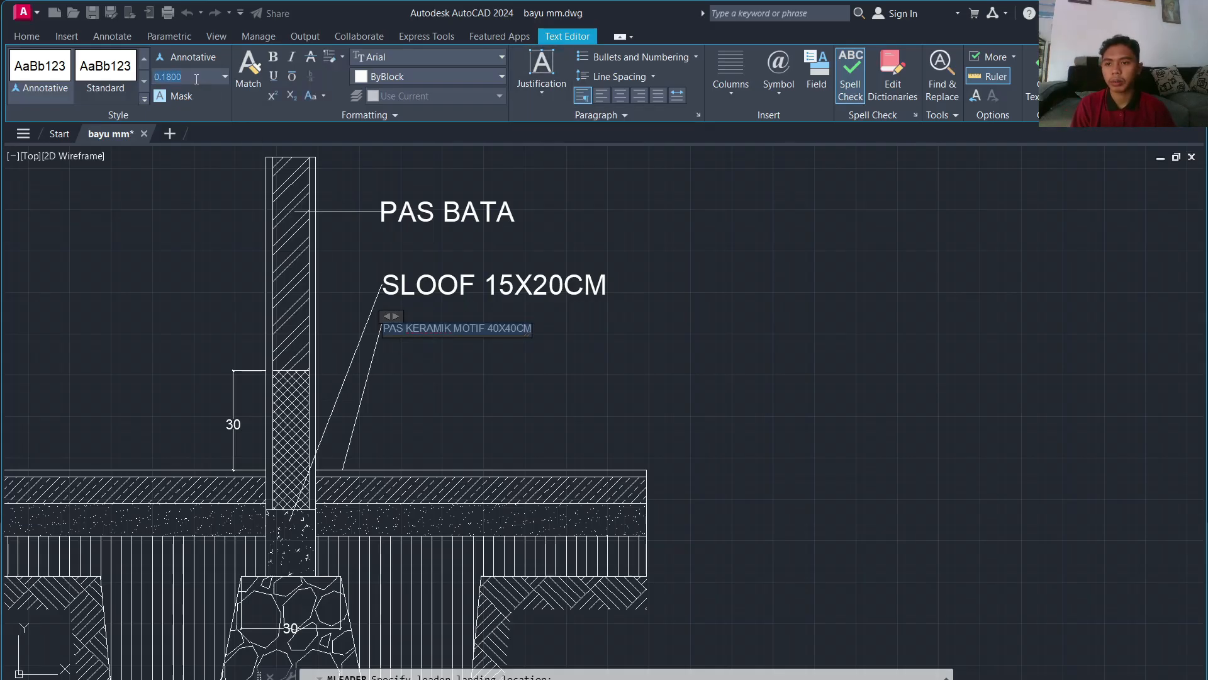
key(Return)
click(463, 176)
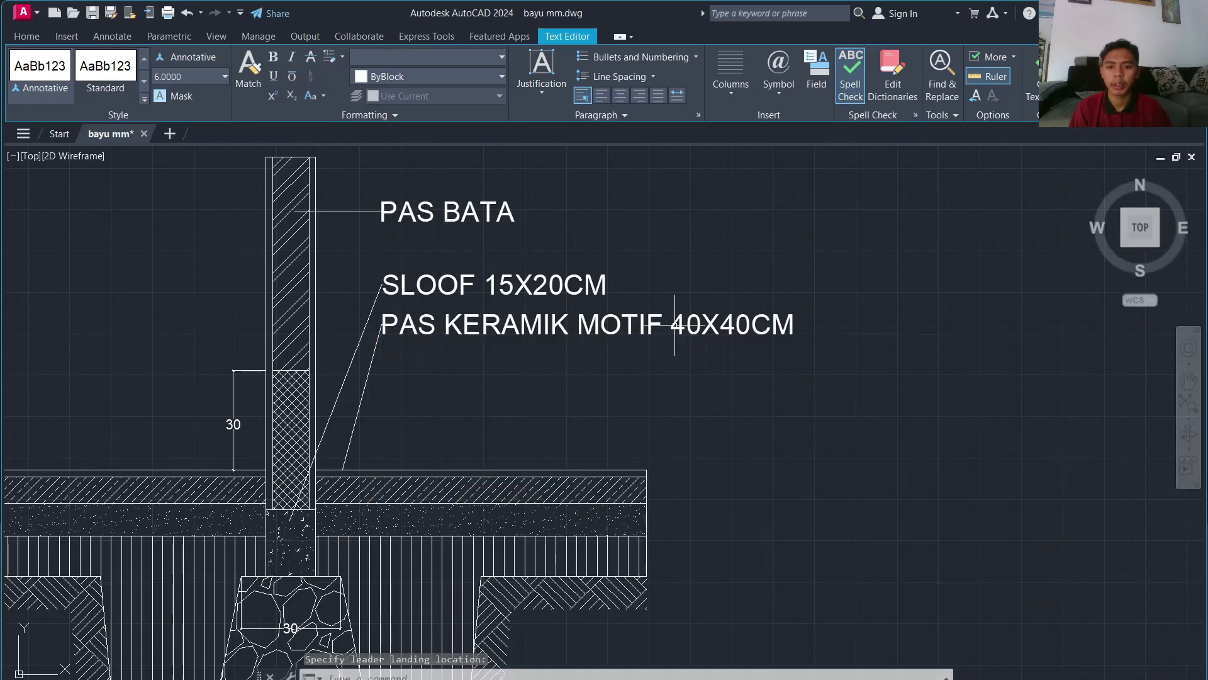
click(473, 76)
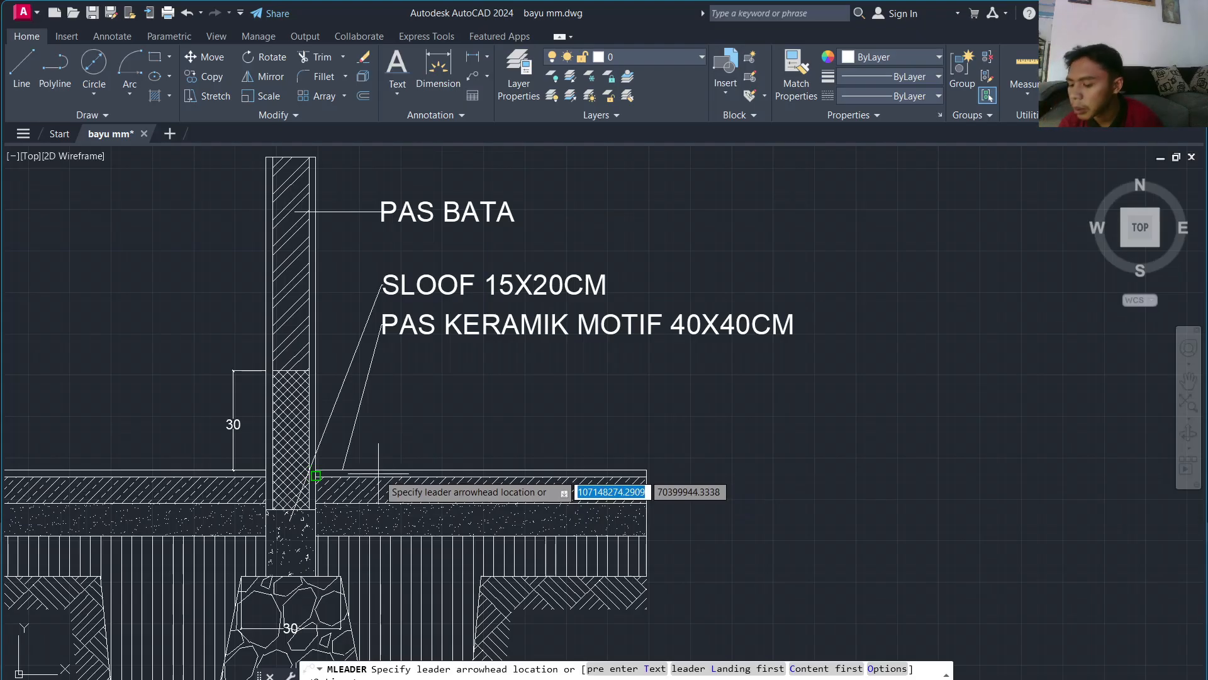
Step: Lead a callout from the floor line to below PAS KERAMIK and type 'SPESI'
scroll(390, 473, up, 4)
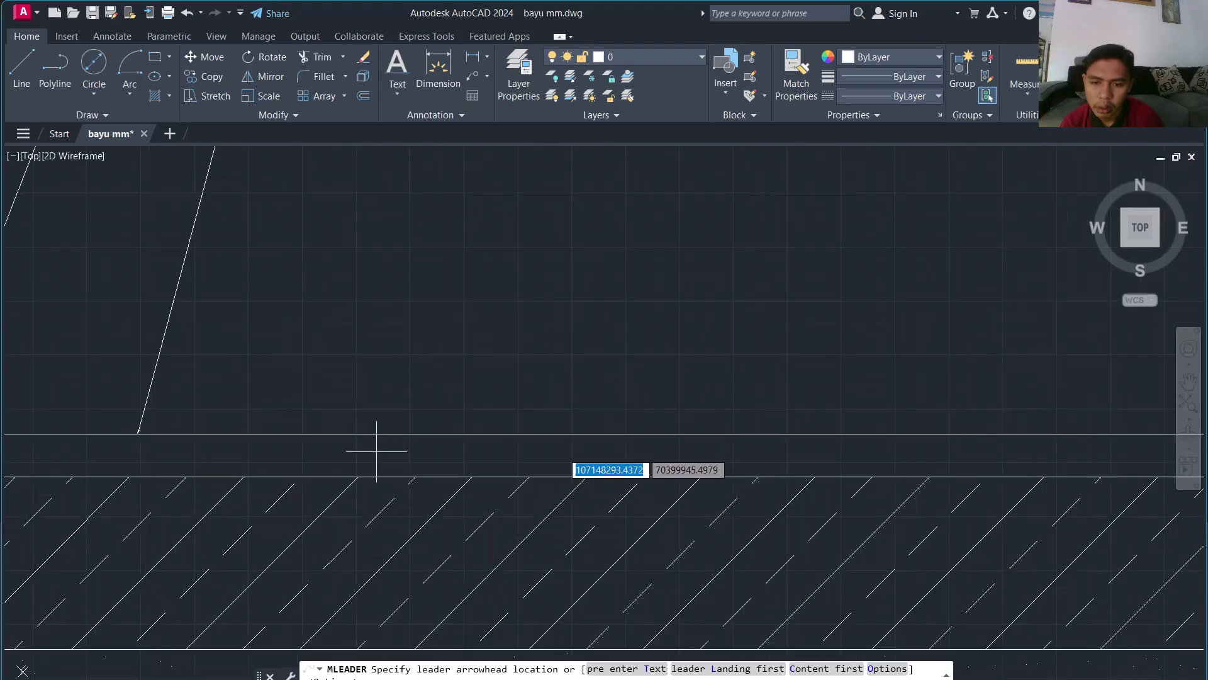
click(379, 470)
scroll(390, 453, down, 4)
click(473, 220)
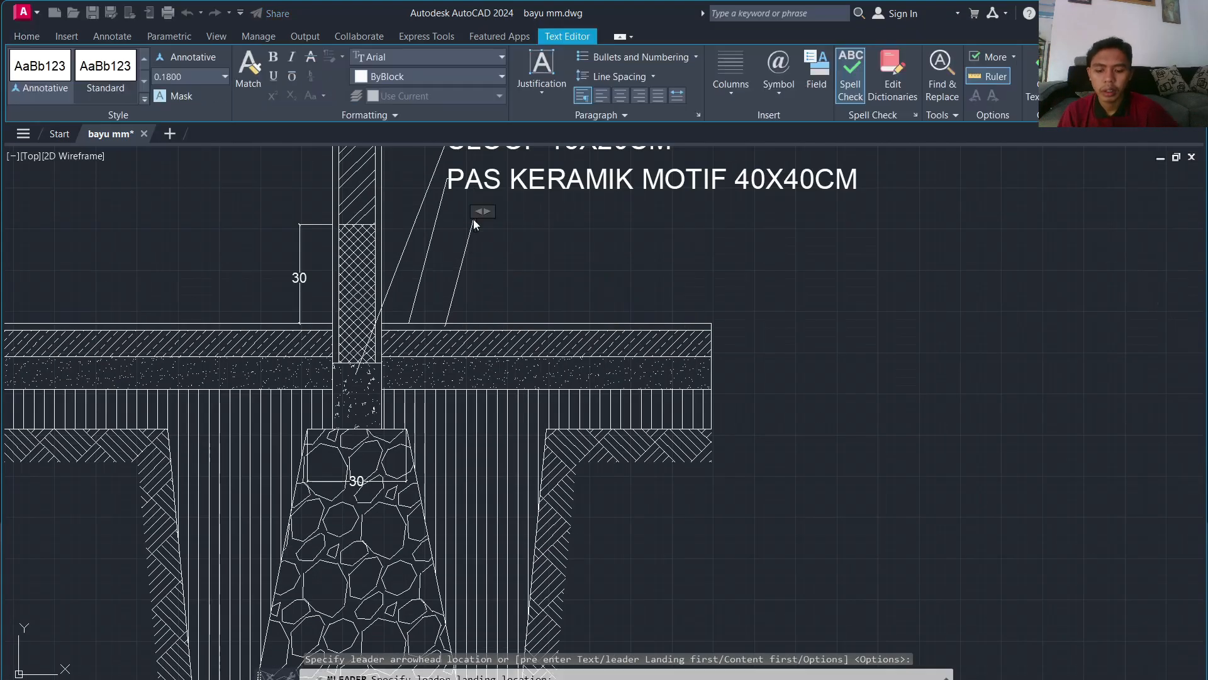
text(SPESE)
key(BackSpace)
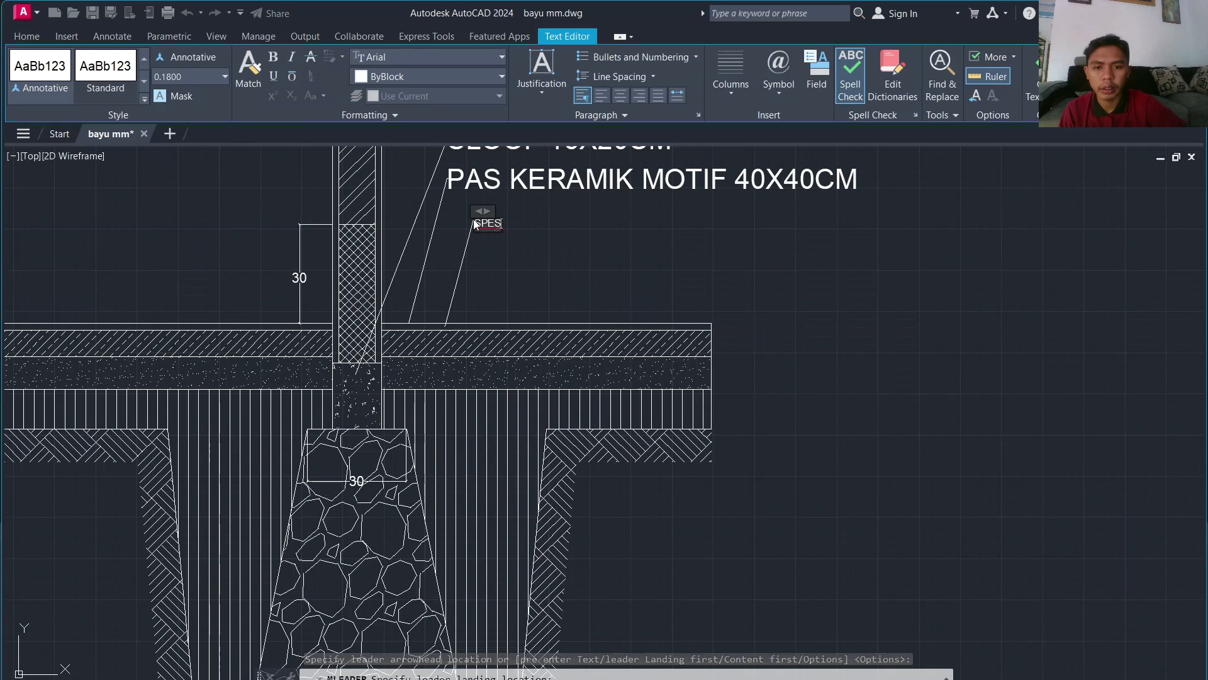
text(I 1PC :3PS)
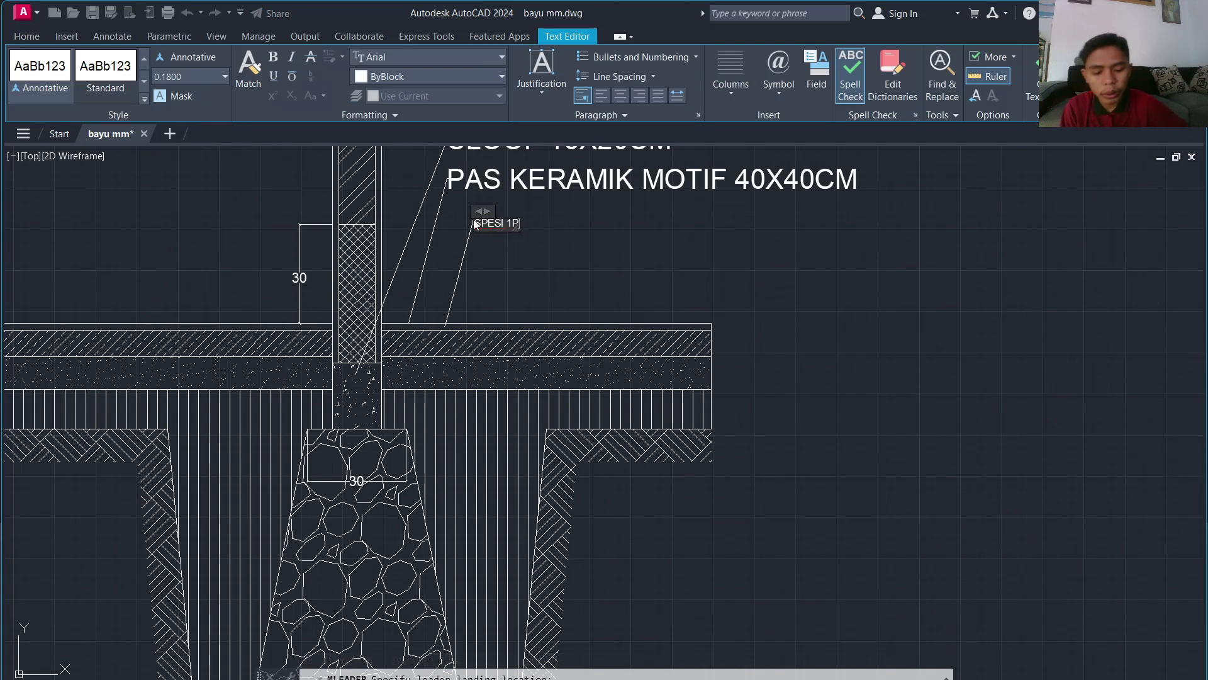
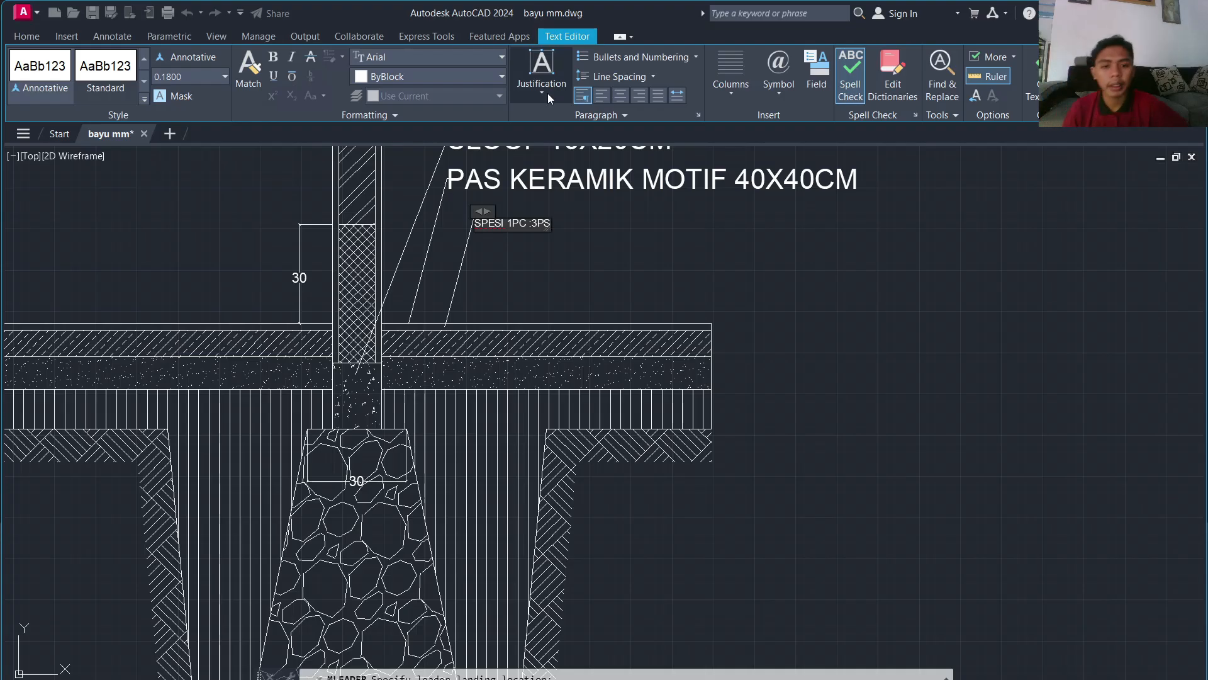
Step: Change the mortar label to 'SPESI 1PC :5PS T=3CM' and set its text height to 6
key(BackSpace)
key(BackSpace)
key(BackSpace)
text(5PS)
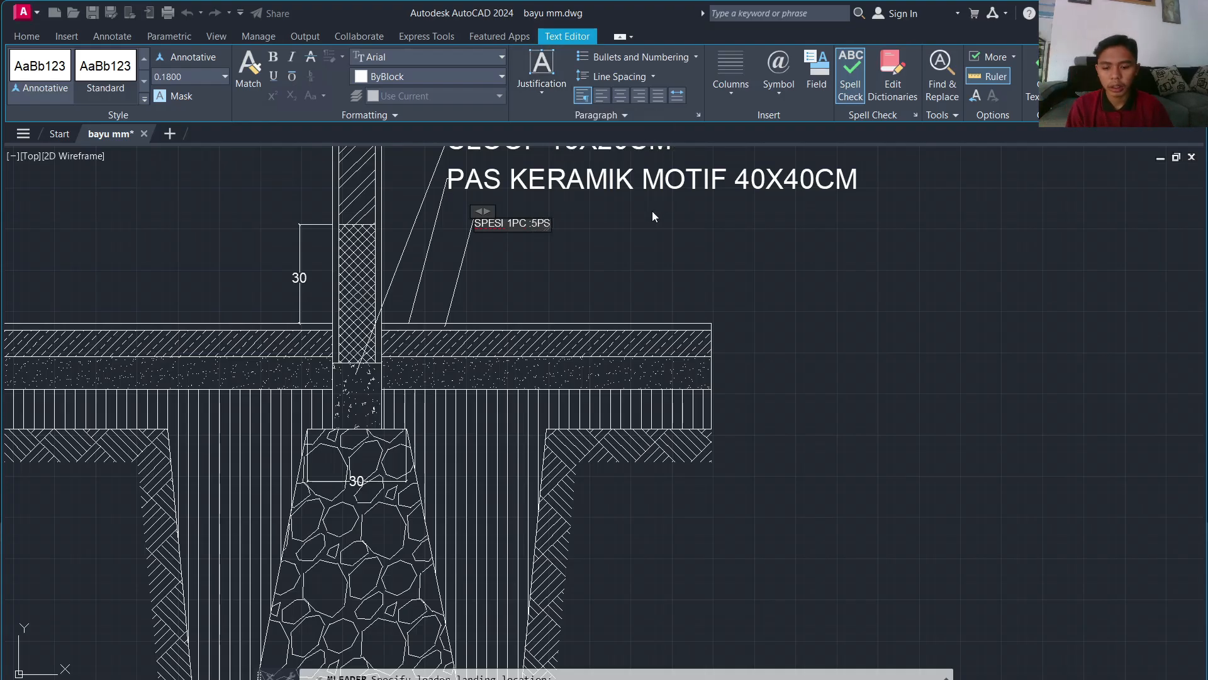
text( T)
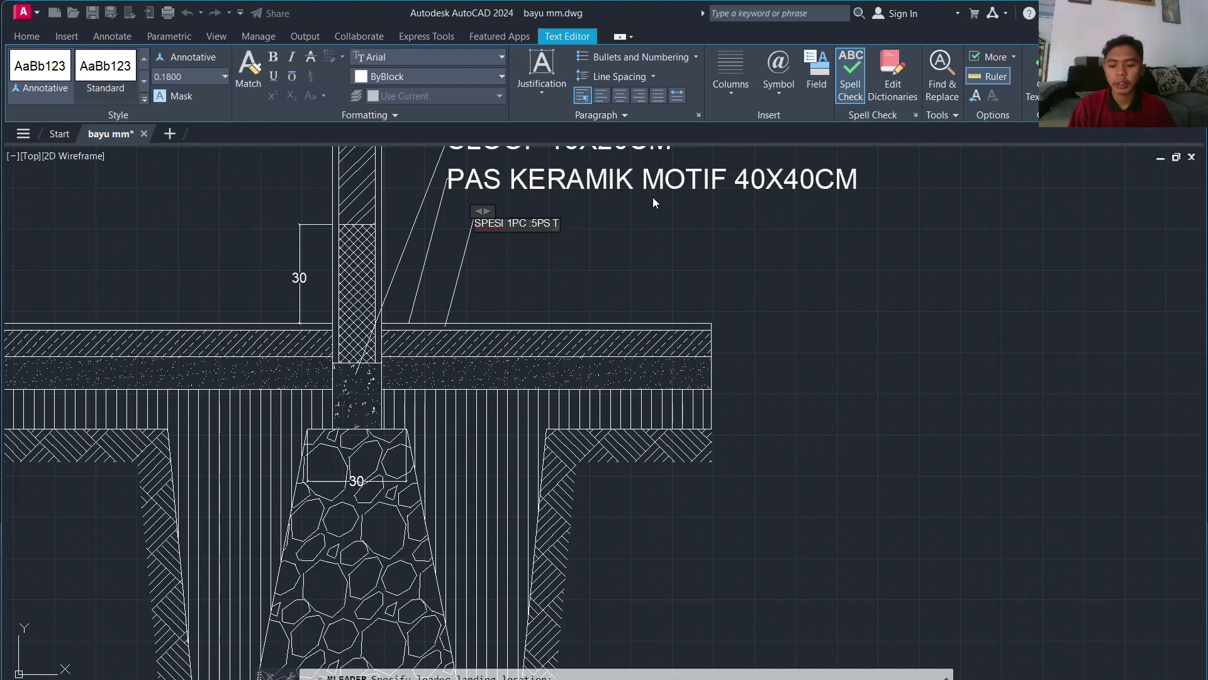
key(BackSpace)
text(=)
key(BackSpace)
text(T=3)
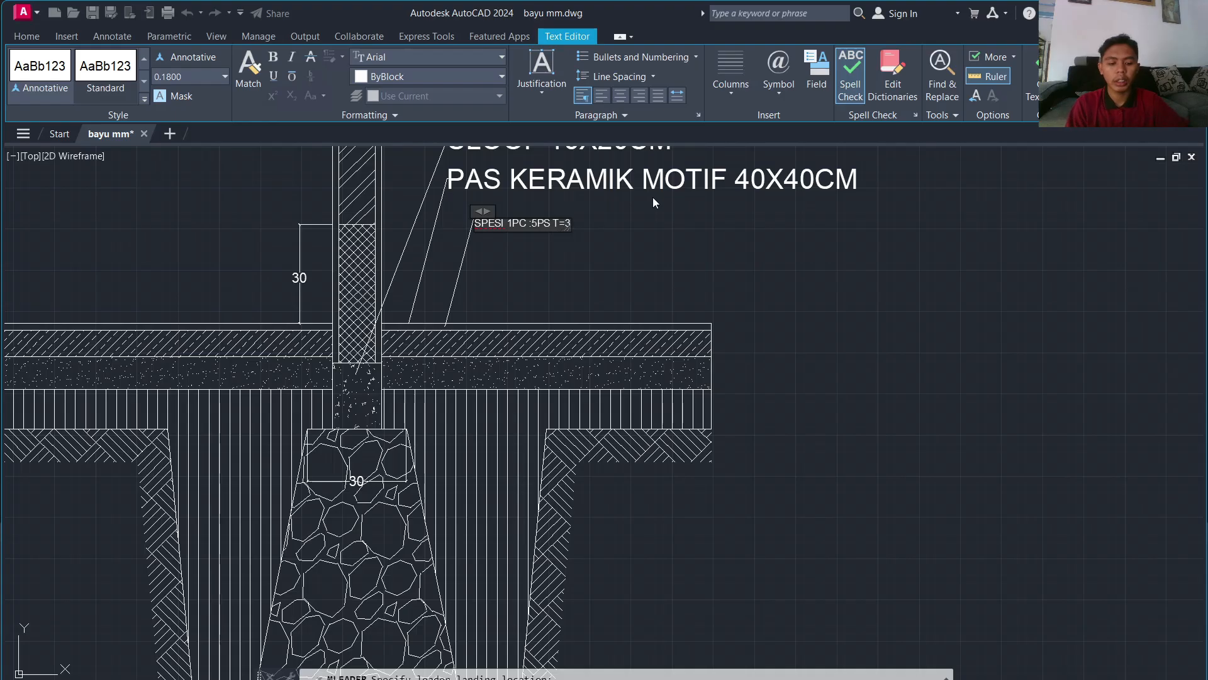
text(CM)
key(ctrl+a)
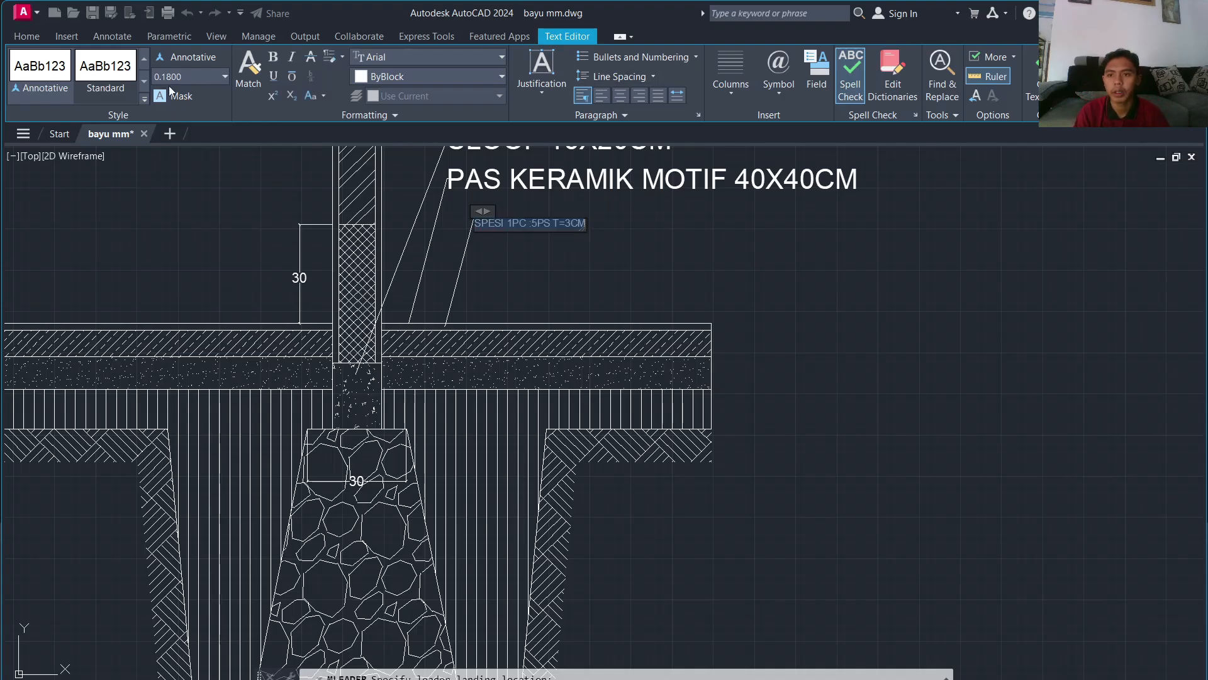
key(Return)
Step: Add a 'RABAT BETON 1PC:3PS:5KR T=5CM' leader from the concrete layer at text height 6
click(182, 205)
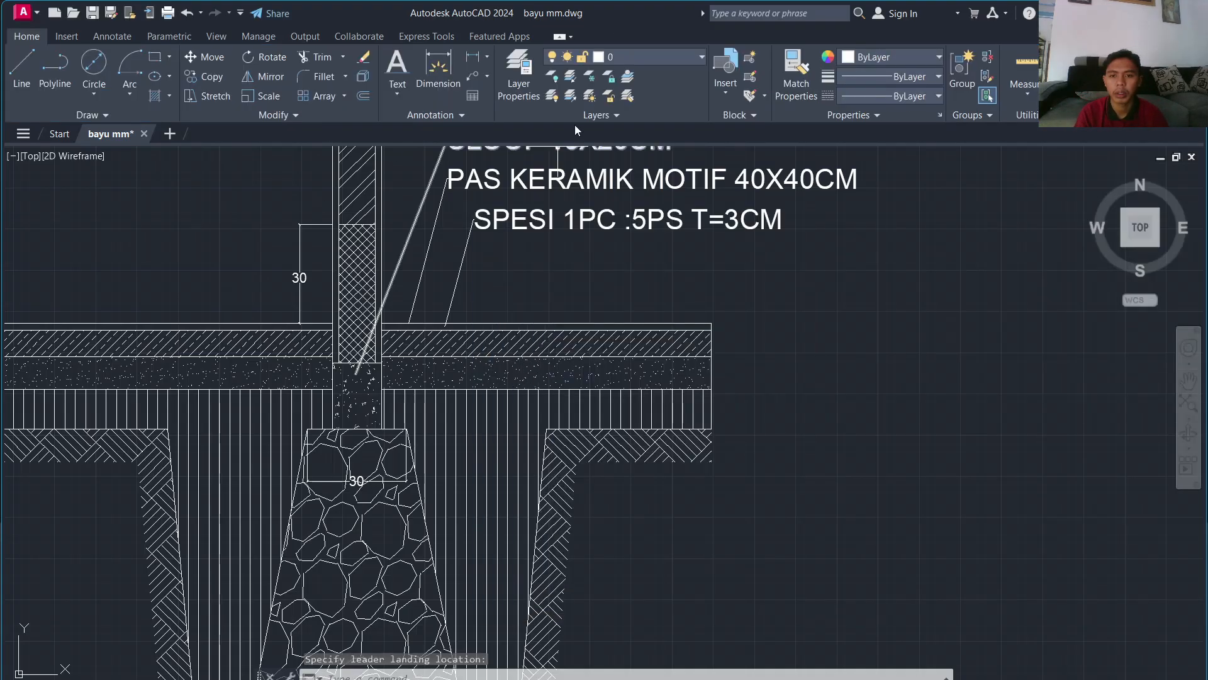
click(472, 77)
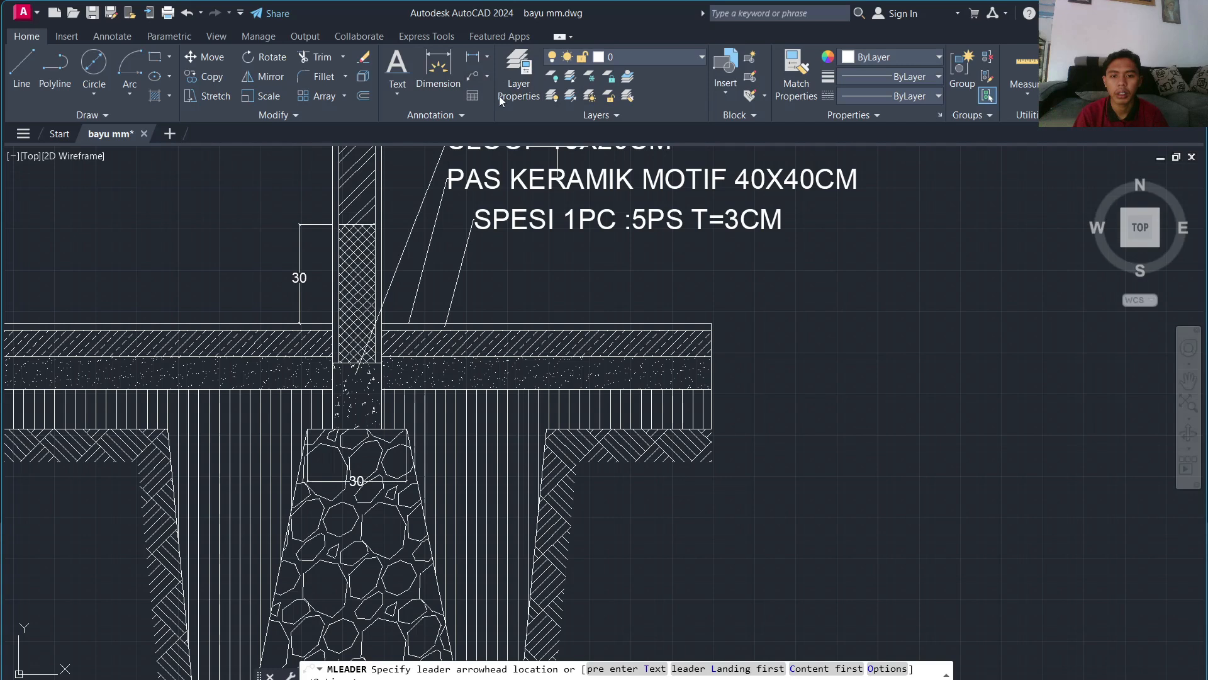
click(493, 343)
click(524, 274)
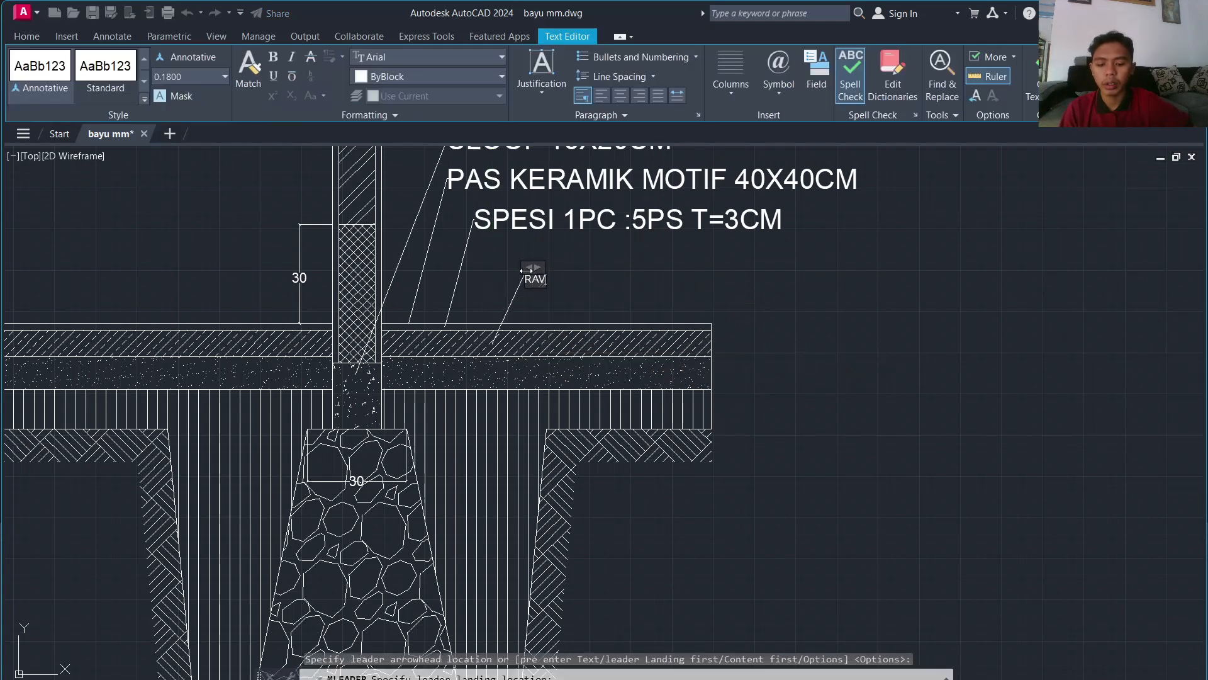
text(RABAT BETON 1PC:3PS:5KR)
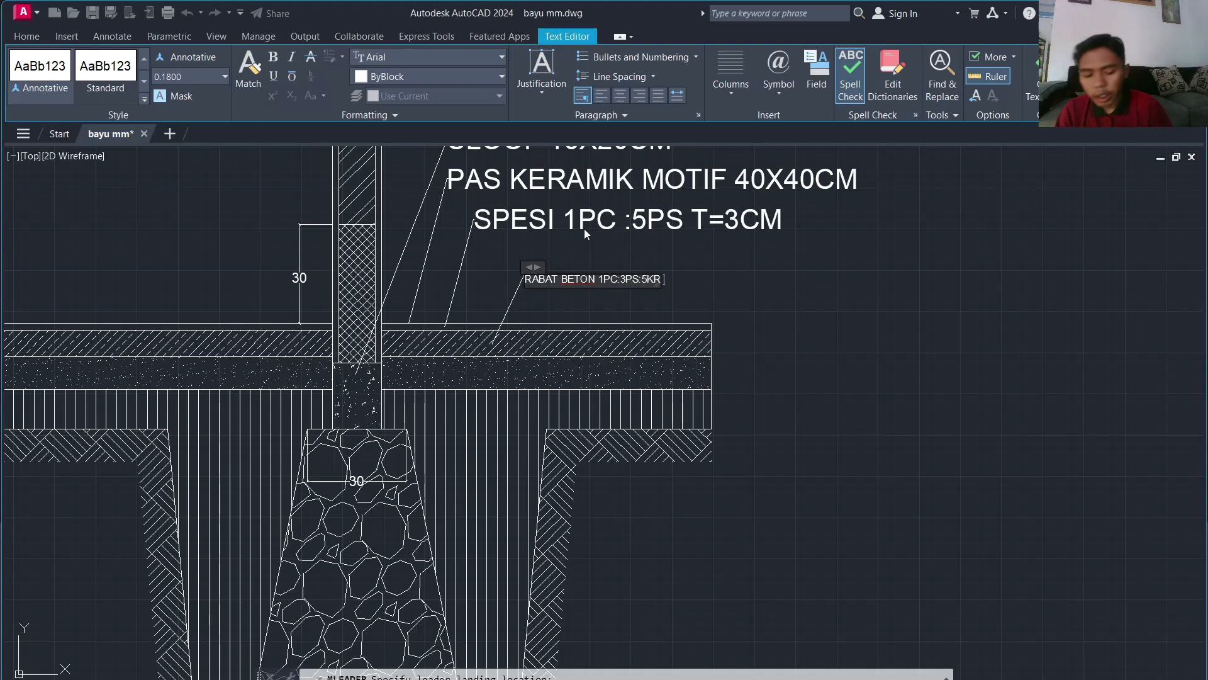
text(T=5)
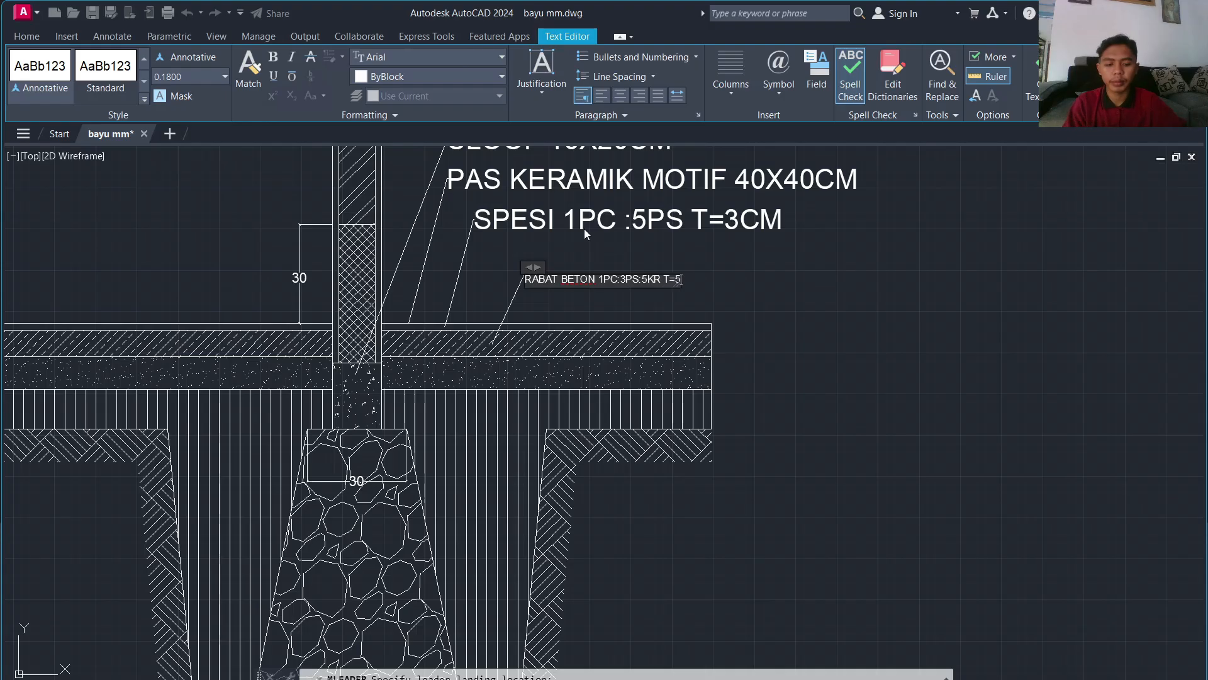
text(0CM)
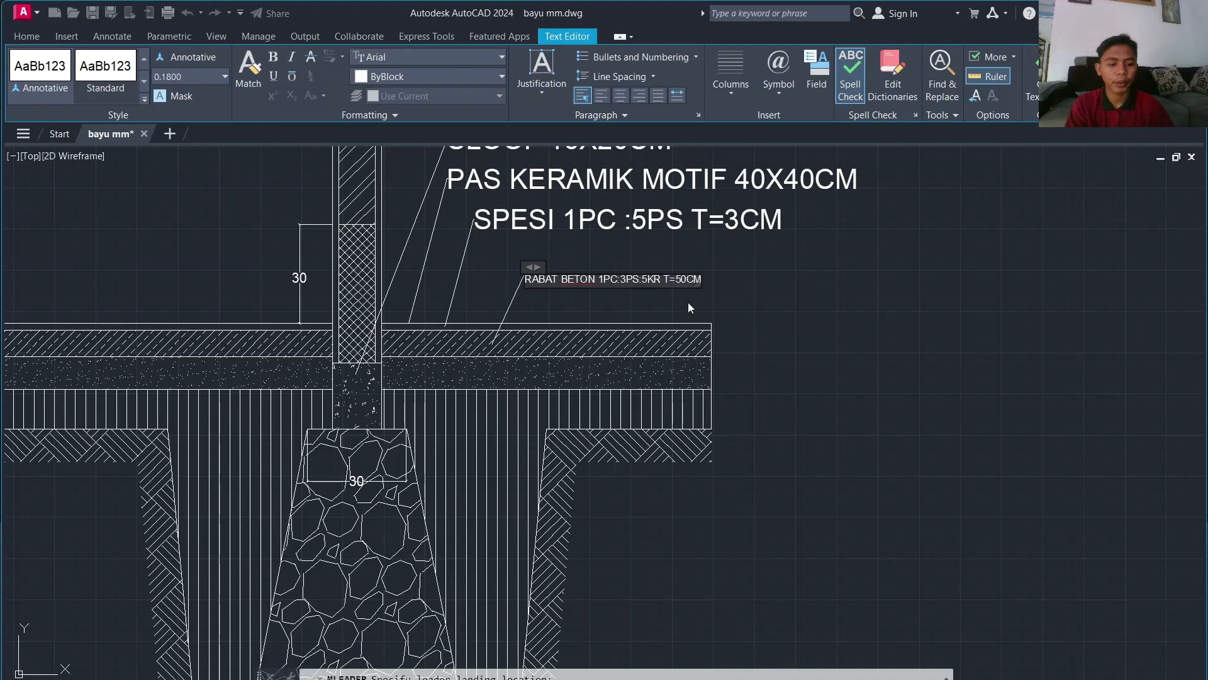
key(ctrl+a)
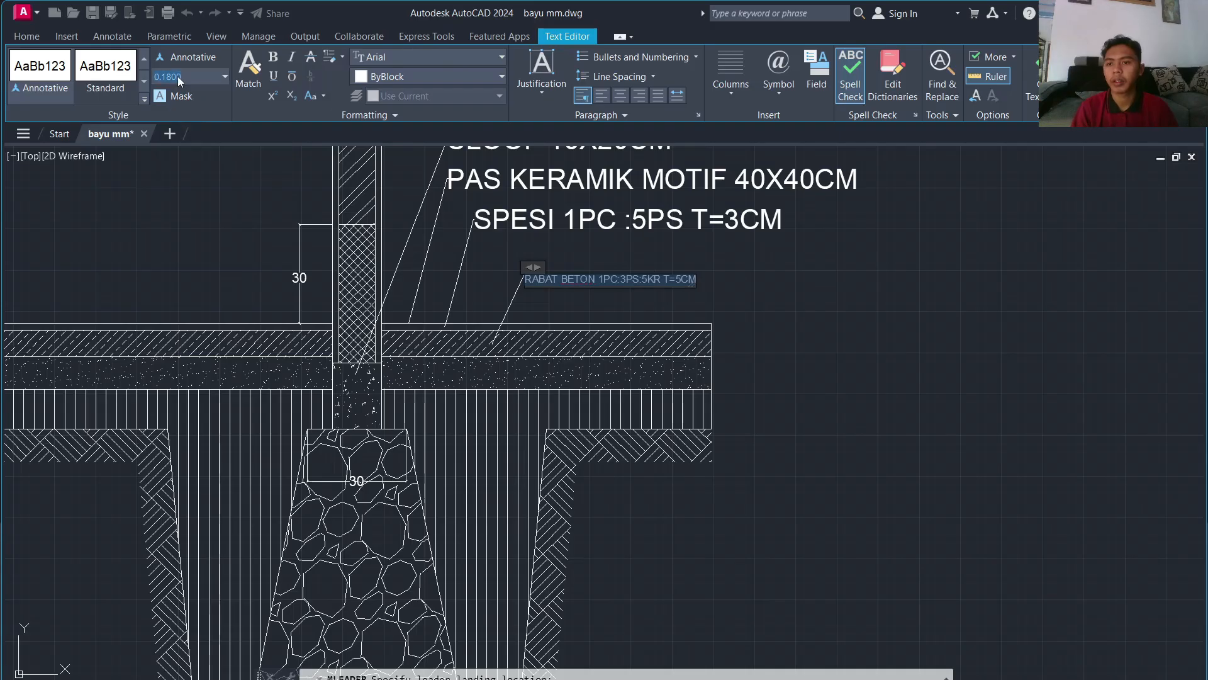
text(6)
key(Return)
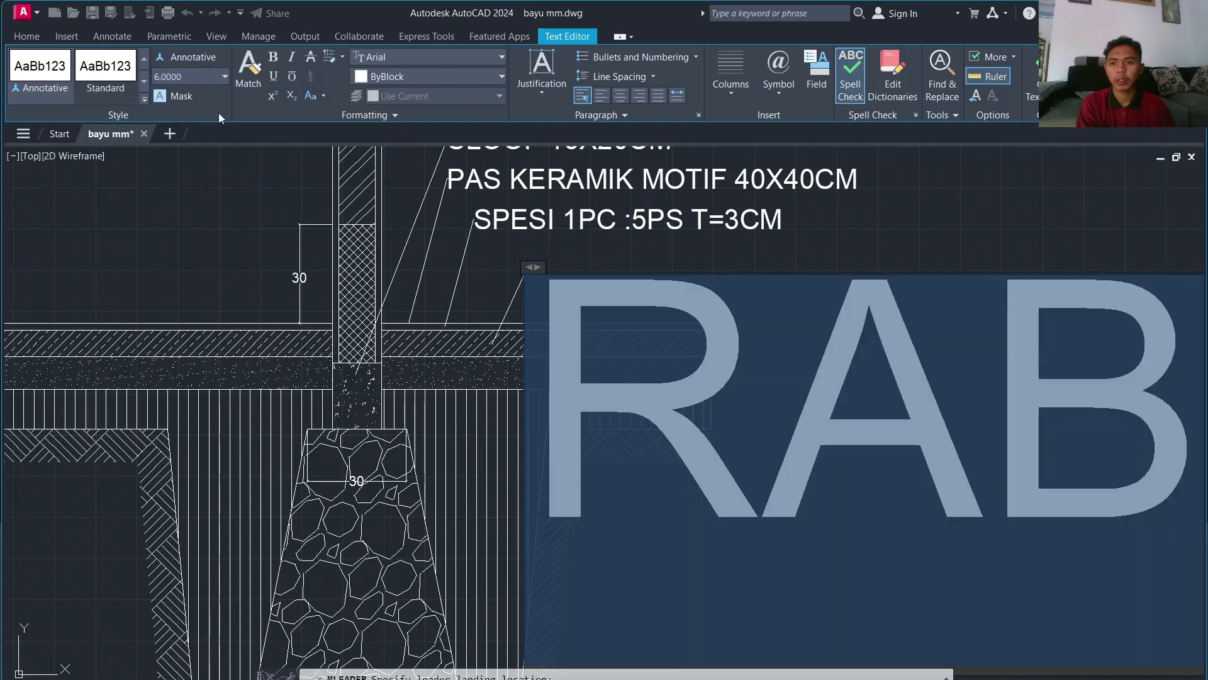
click(771, 343)
scroll(771, 352, down, 2)
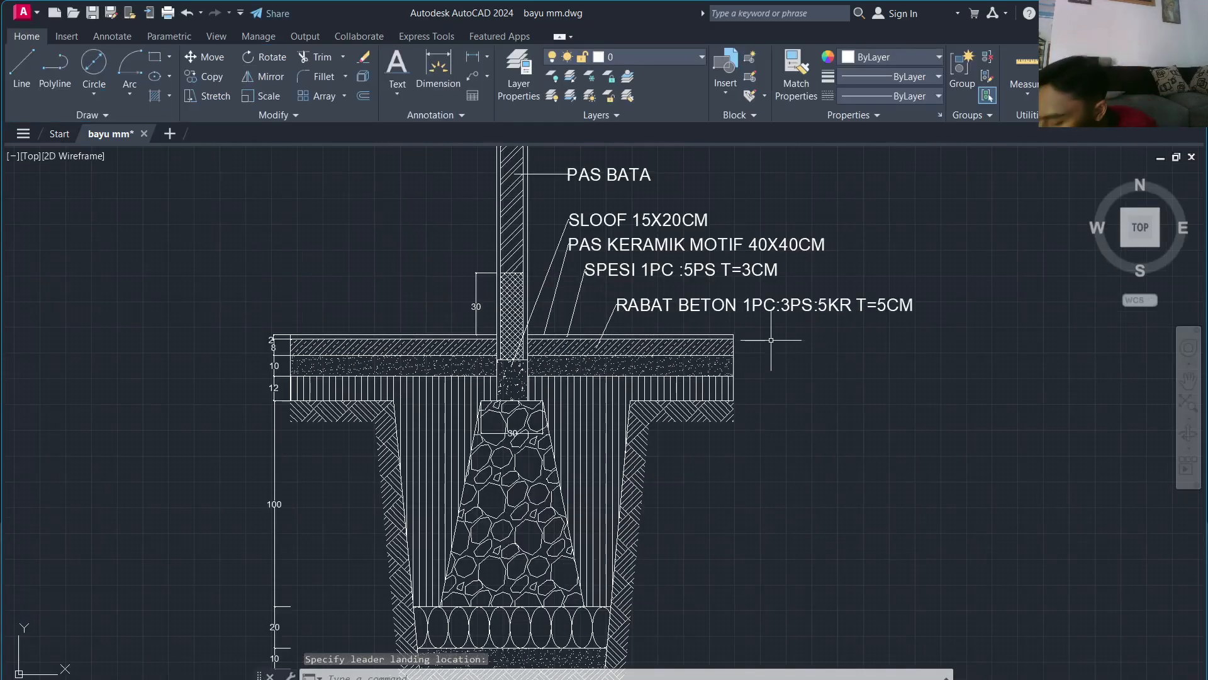
scroll(646, 363, up, 4)
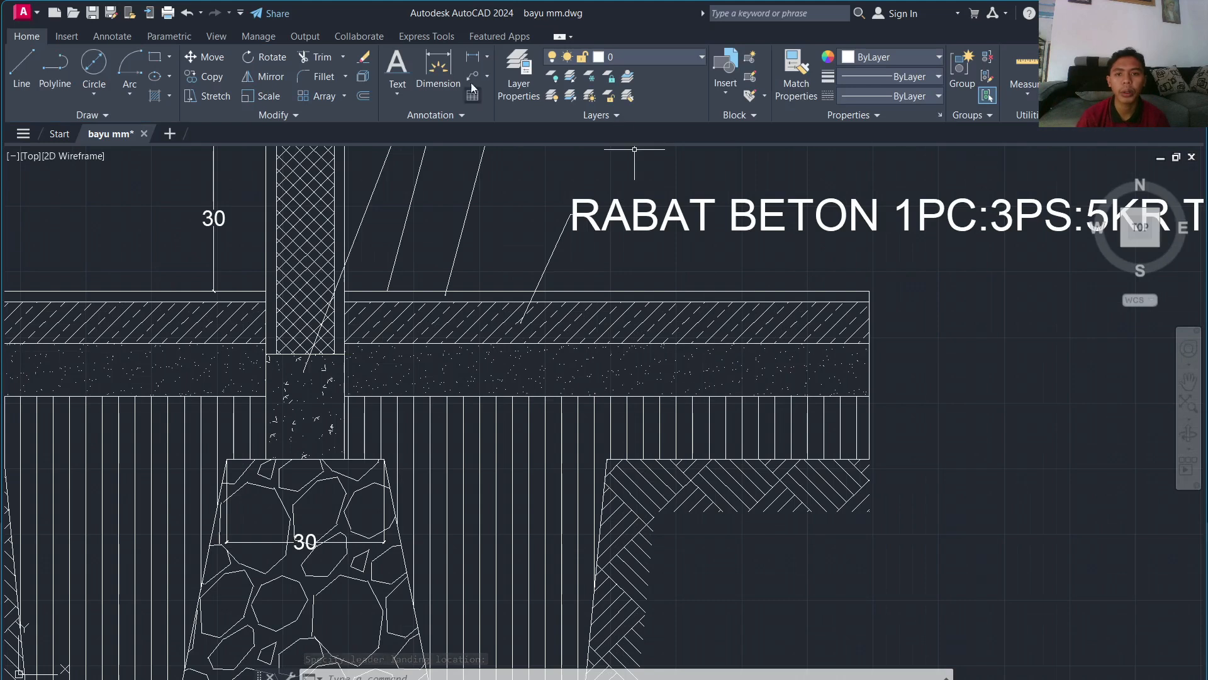
Step: Add a 'PASIR URUG' leader from the sand layer, landing right of the floor layers, at height 6
key(Return)
click(663, 373)
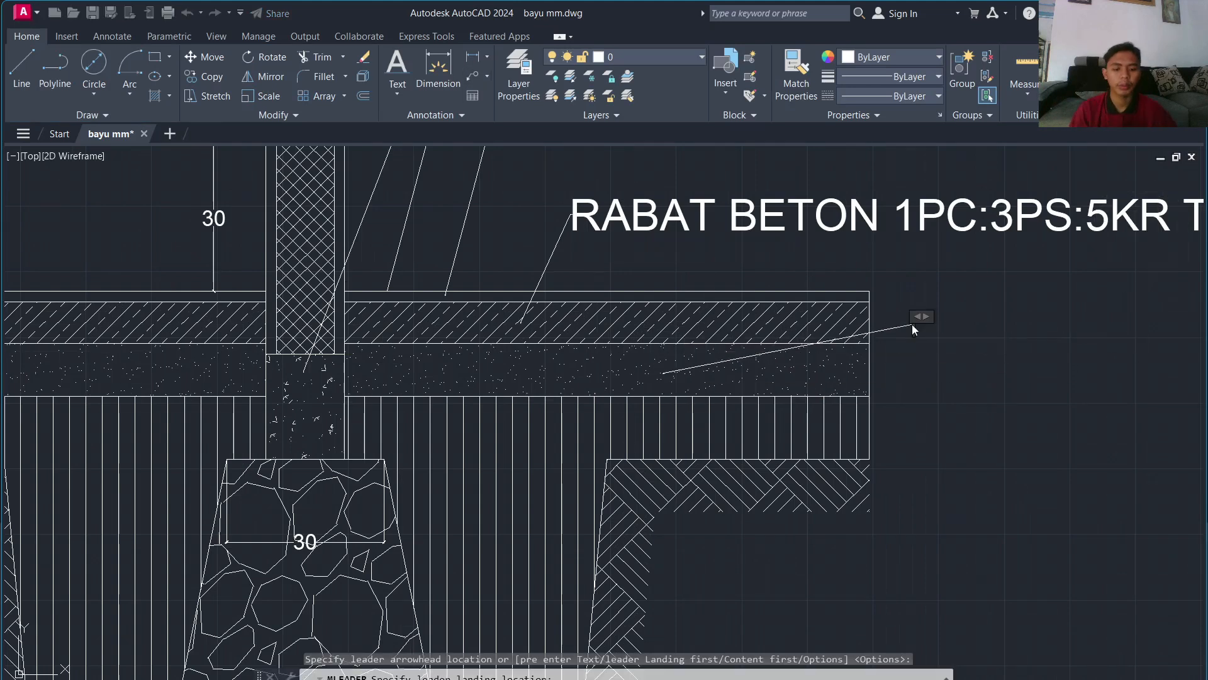
click(912, 323)
text(PASIR URUG)
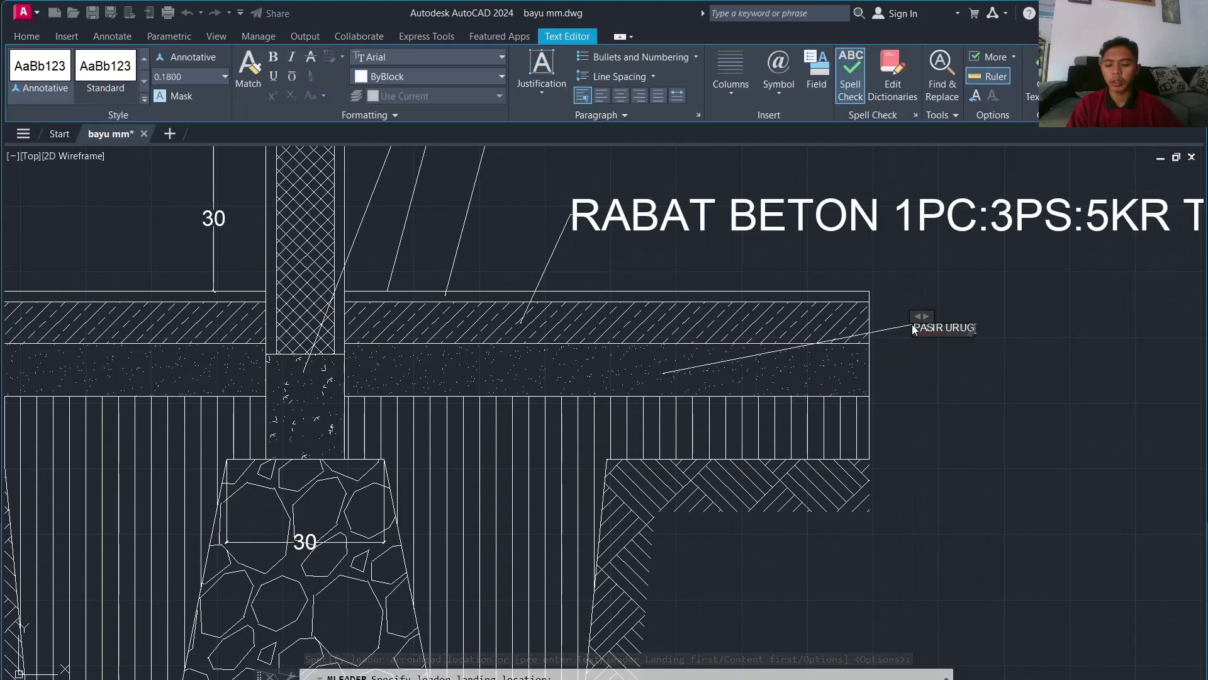
key(ctrl+a)
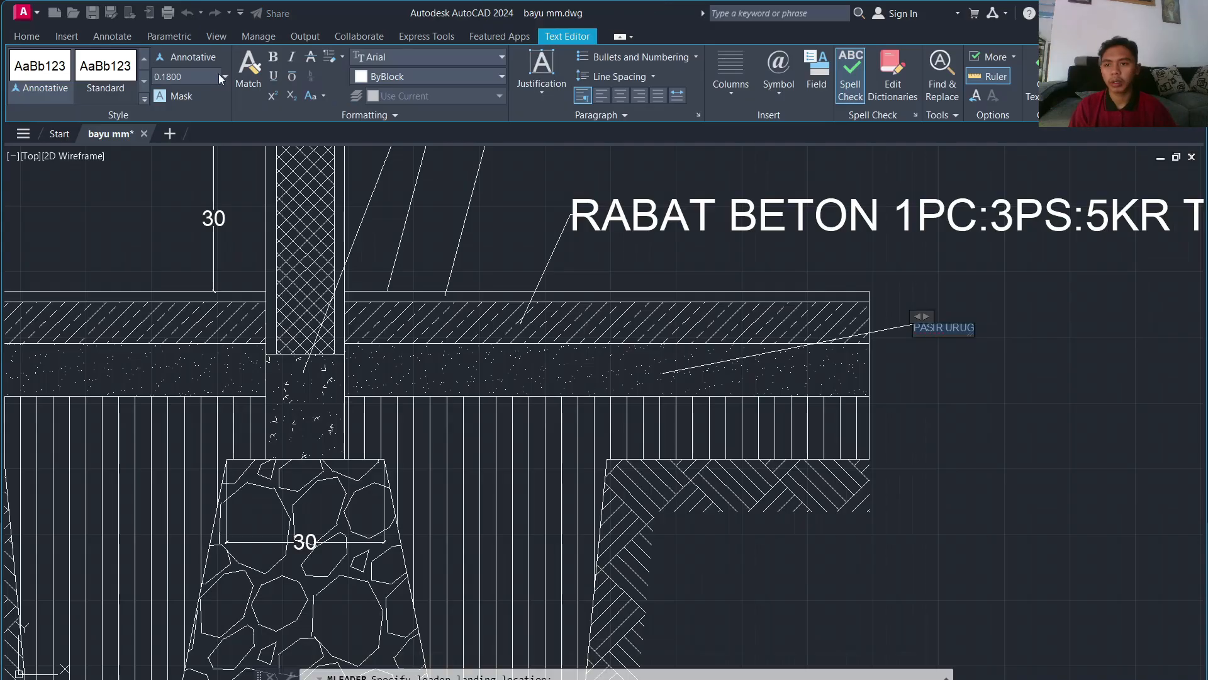
click(529, 312)
scroll(528, 311, down, 1)
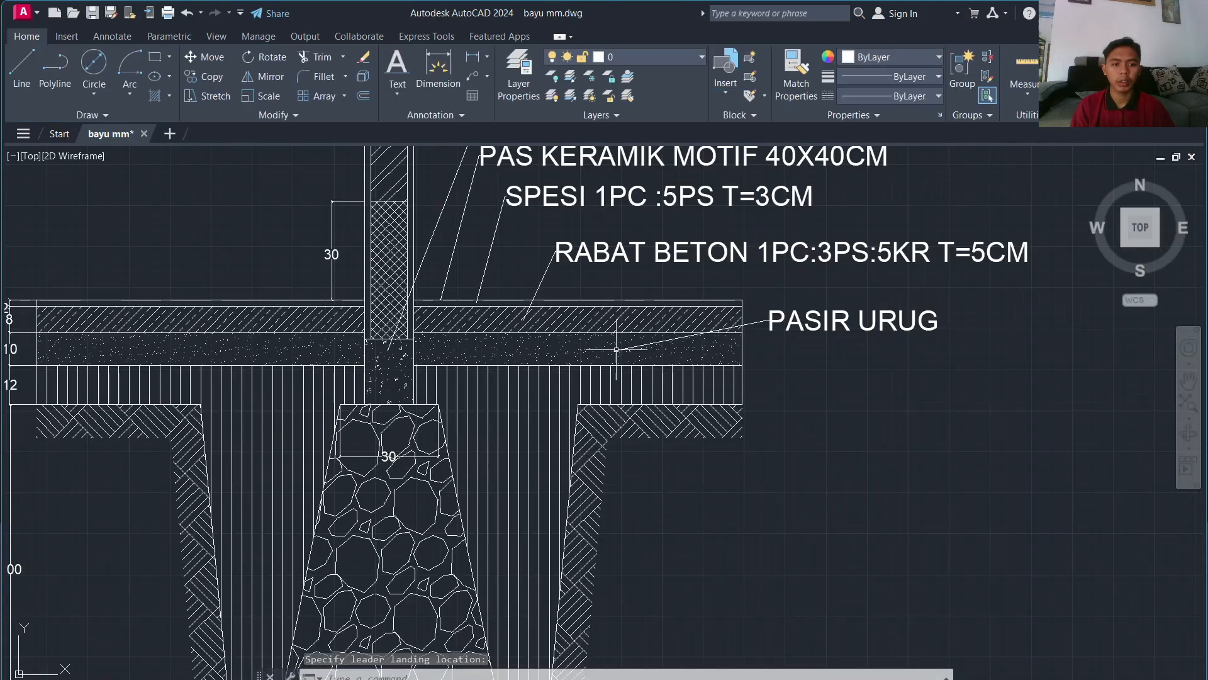
middle_drag(752, 403, 519, 415)
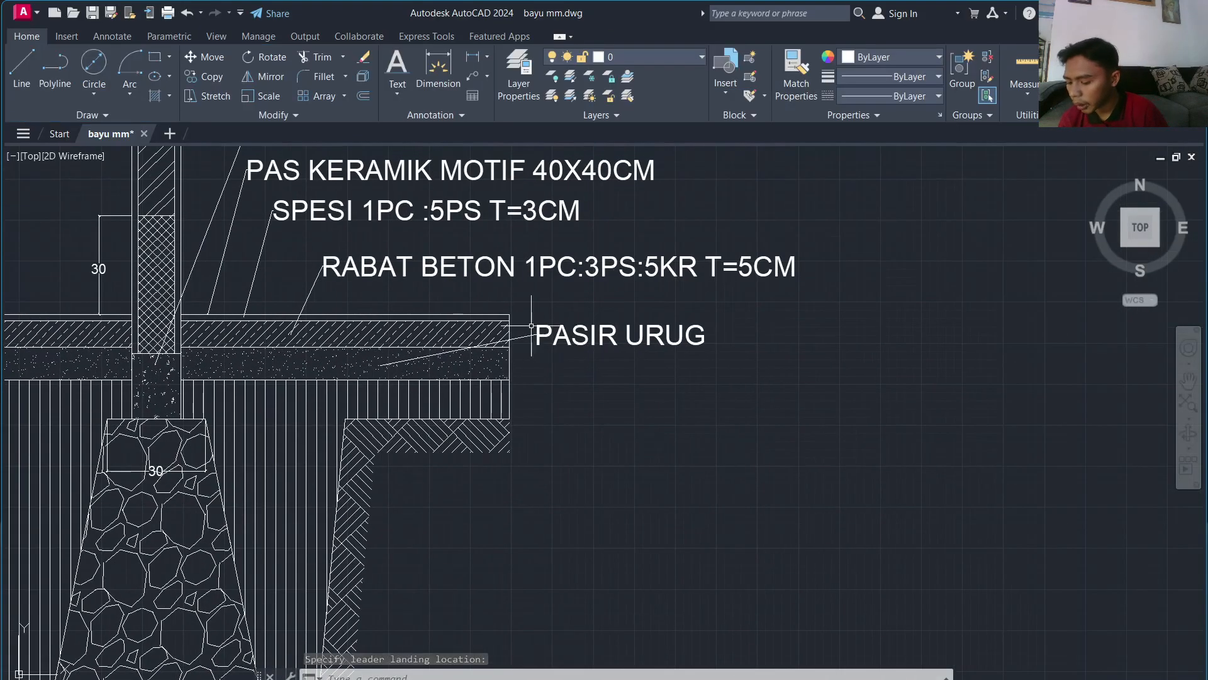
middle_drag(398, 511, 418, 410)
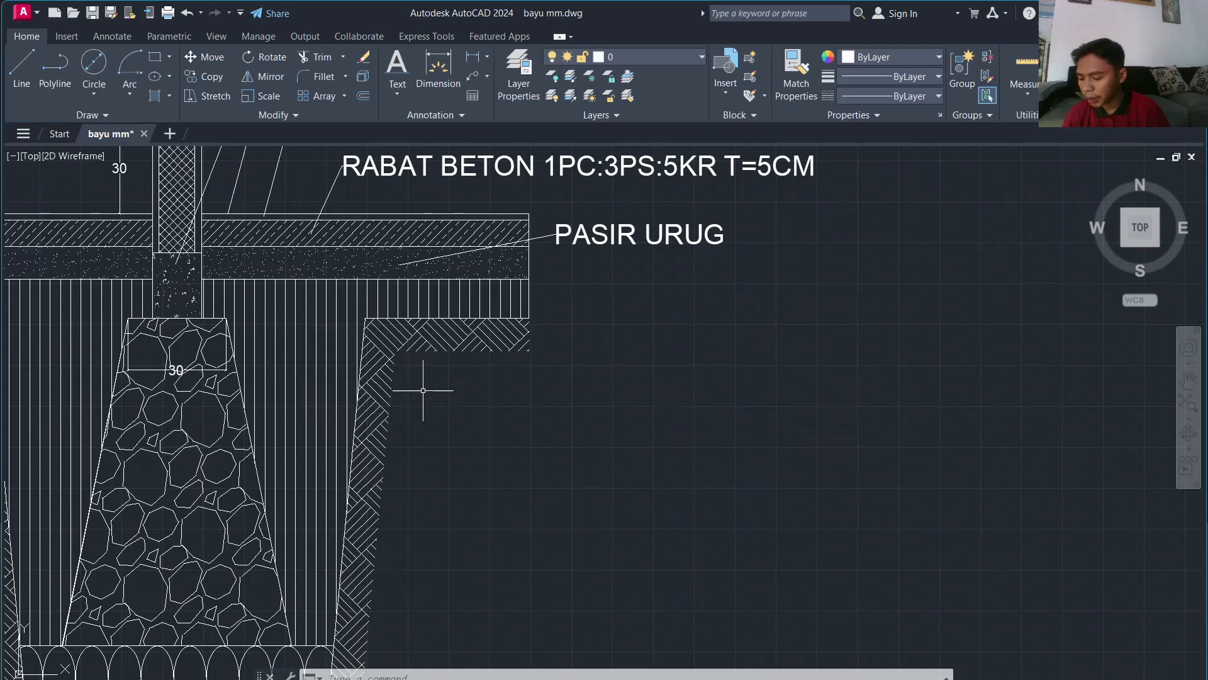
Step: Label the stone footing 'PAS BATA BELAH 1PC:5PS' with a leader at text height 6
click(473, 76)
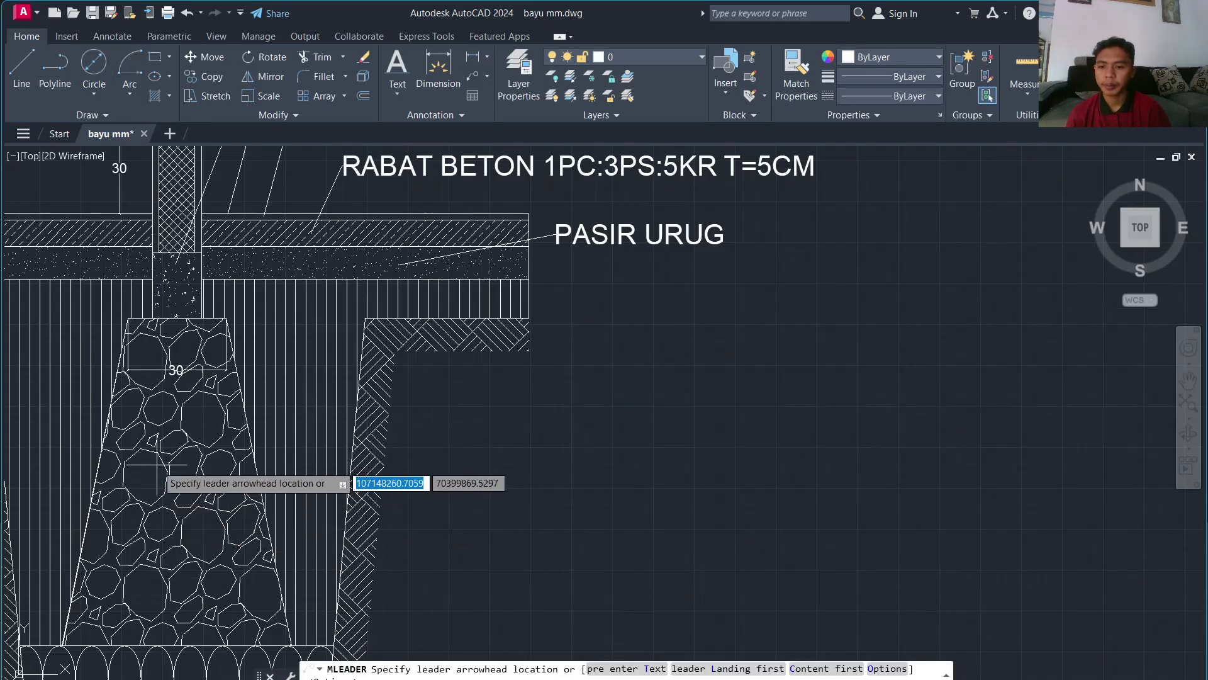
click(159, 464)
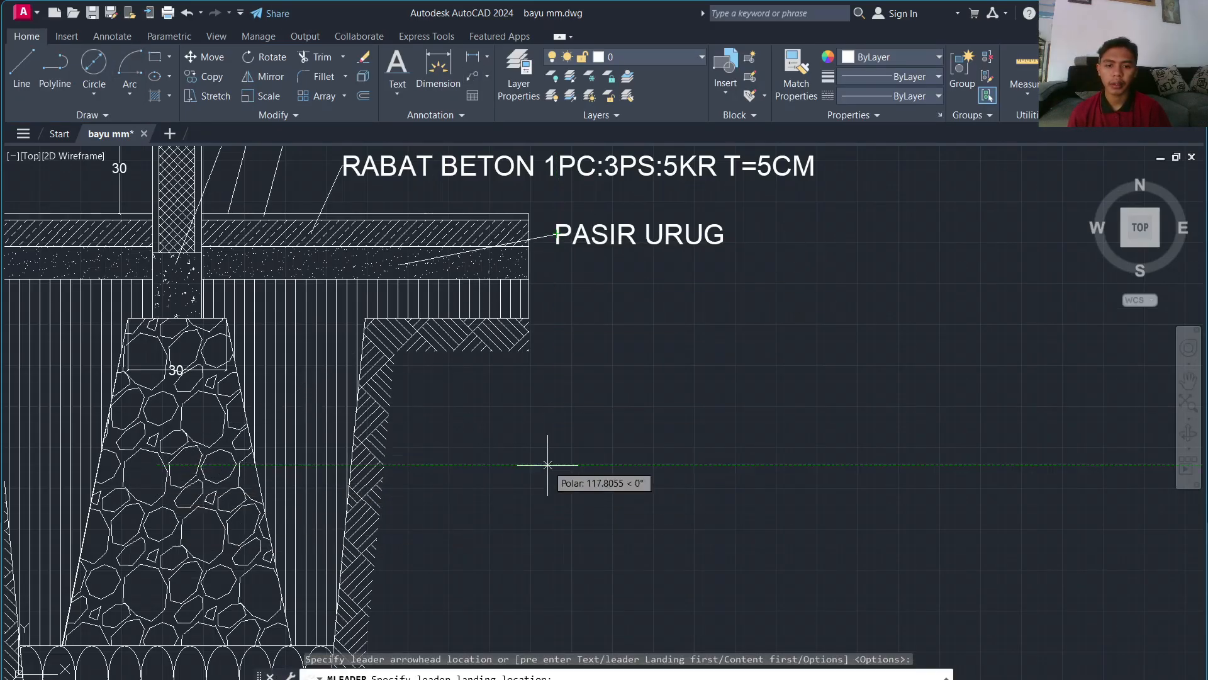
click(556, 464)
text(PA)
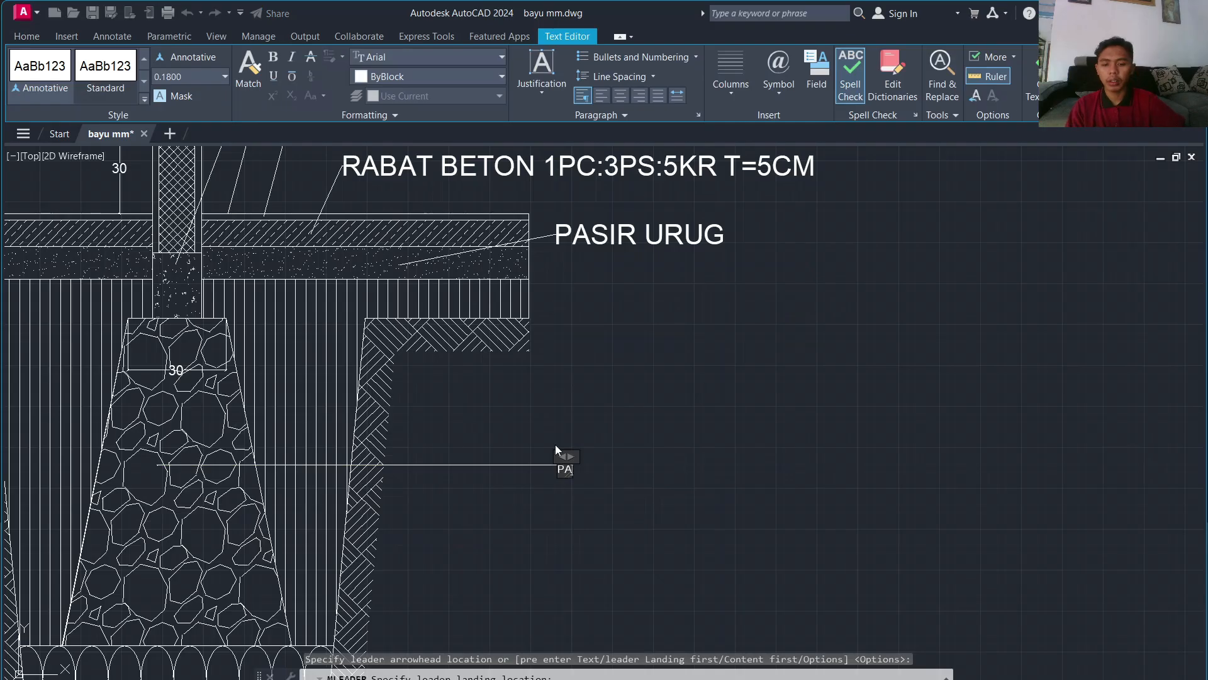
text(S BATA BELAH)
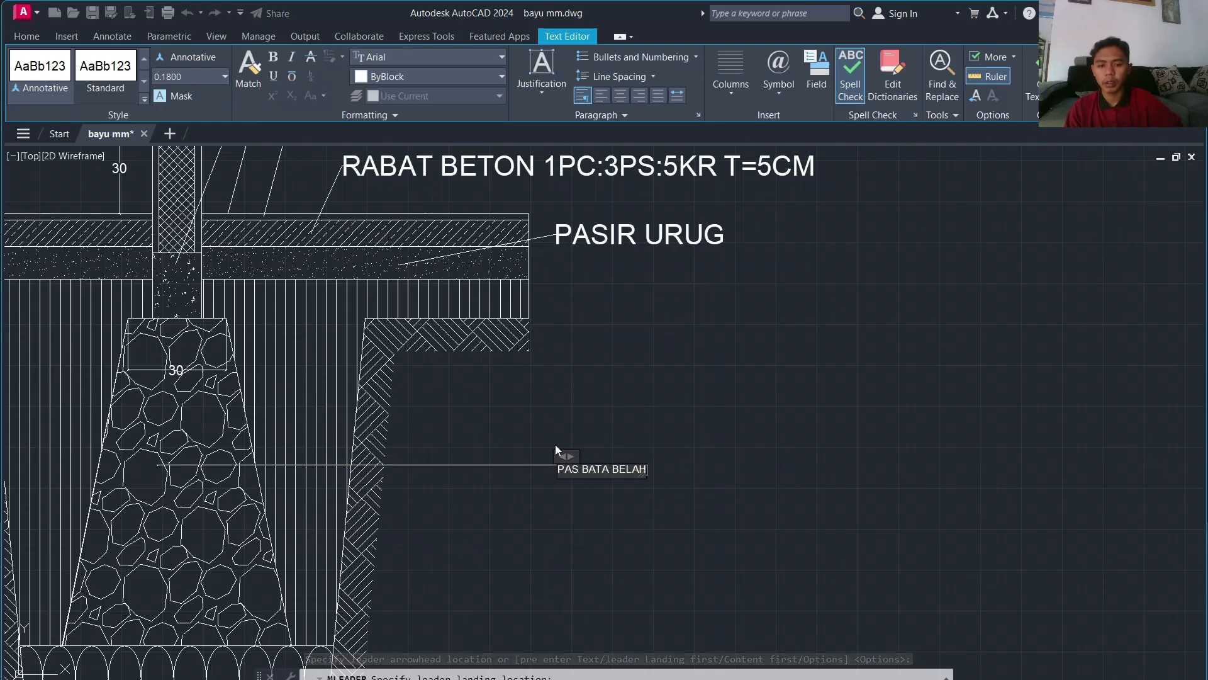
text( 1PC:)
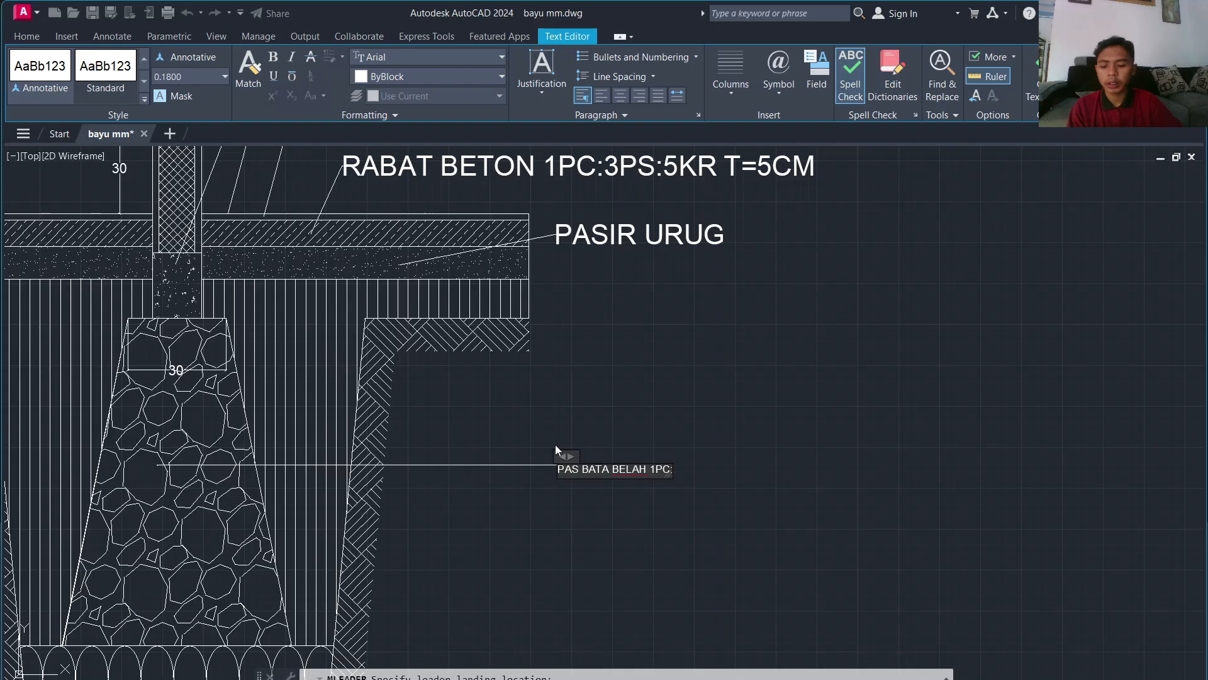
text(5PS)
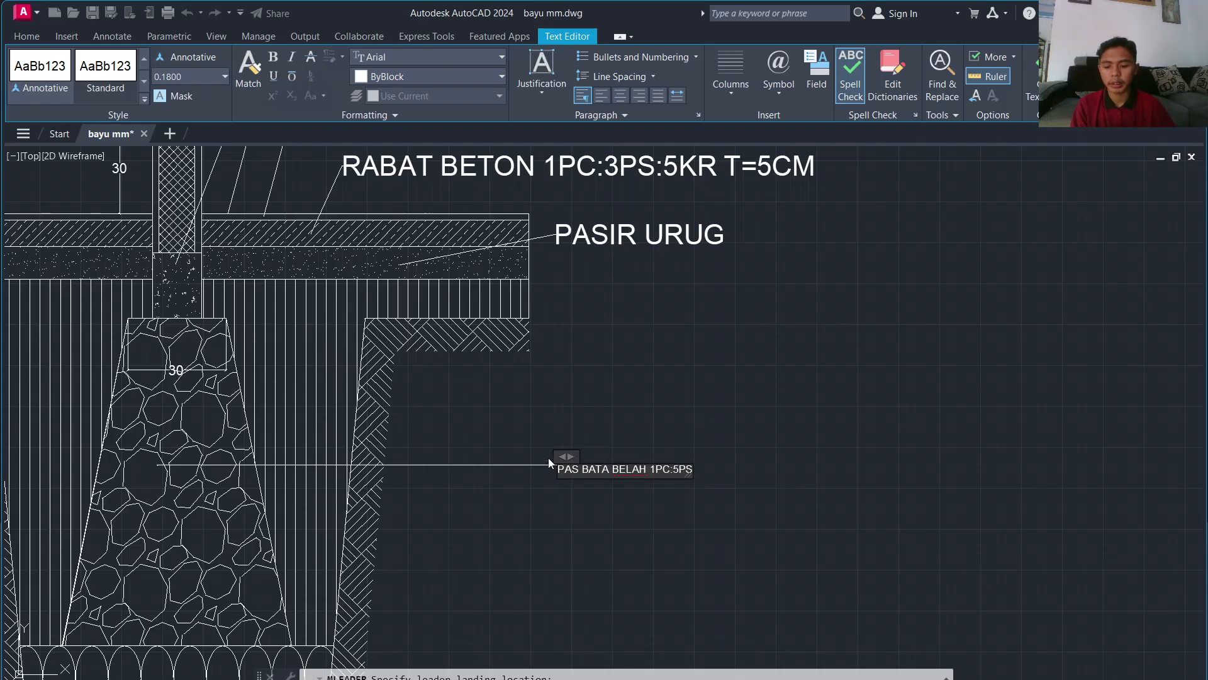
key(ctrl+a)
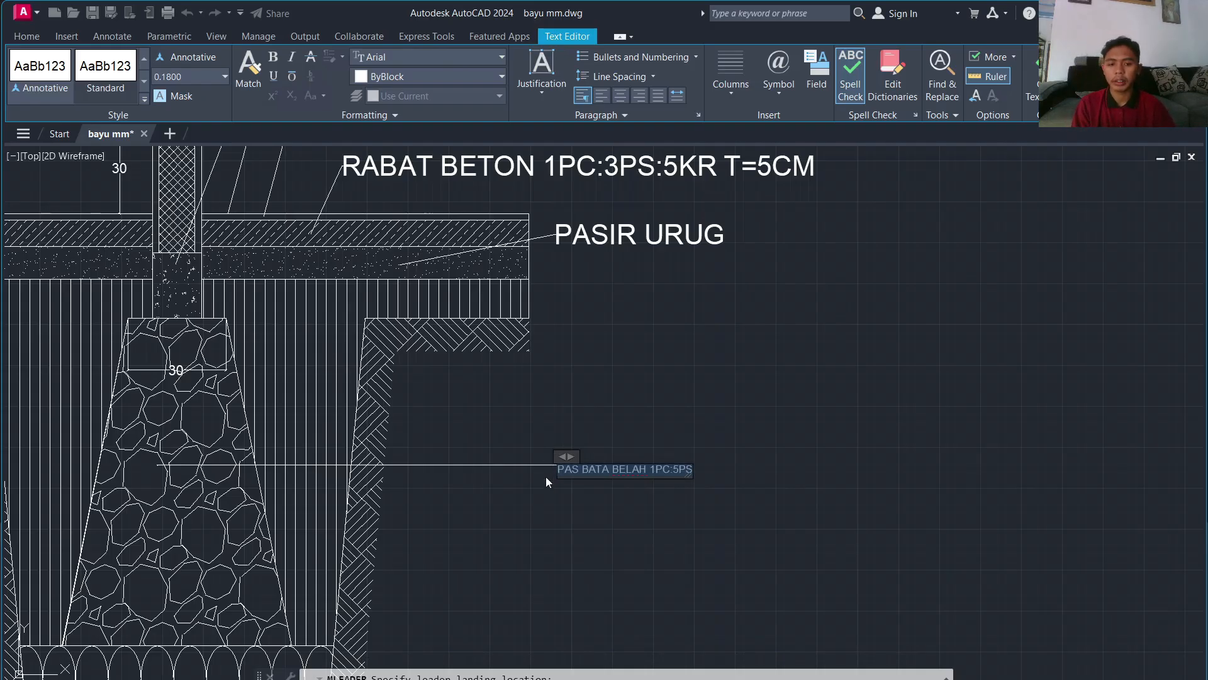
text(6)
key(Return)
click(526, 426)
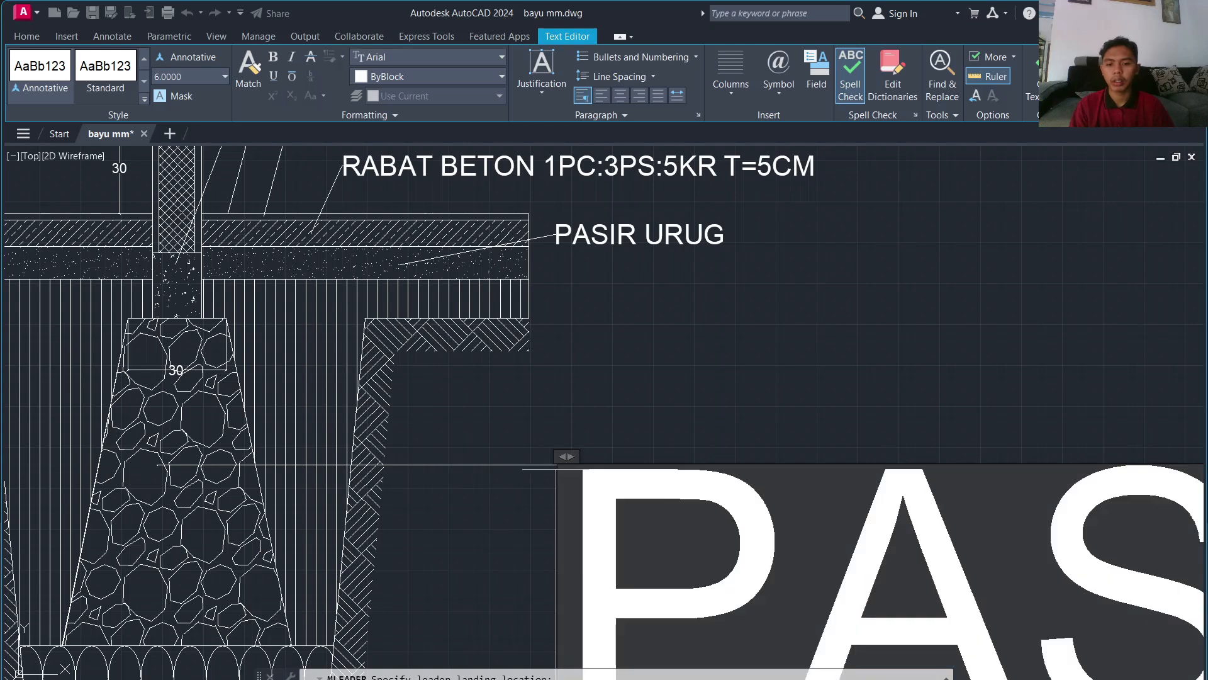
Step: Add a 'TANAH URUG' leader from the hatched backfill at the larger text height
key(space)
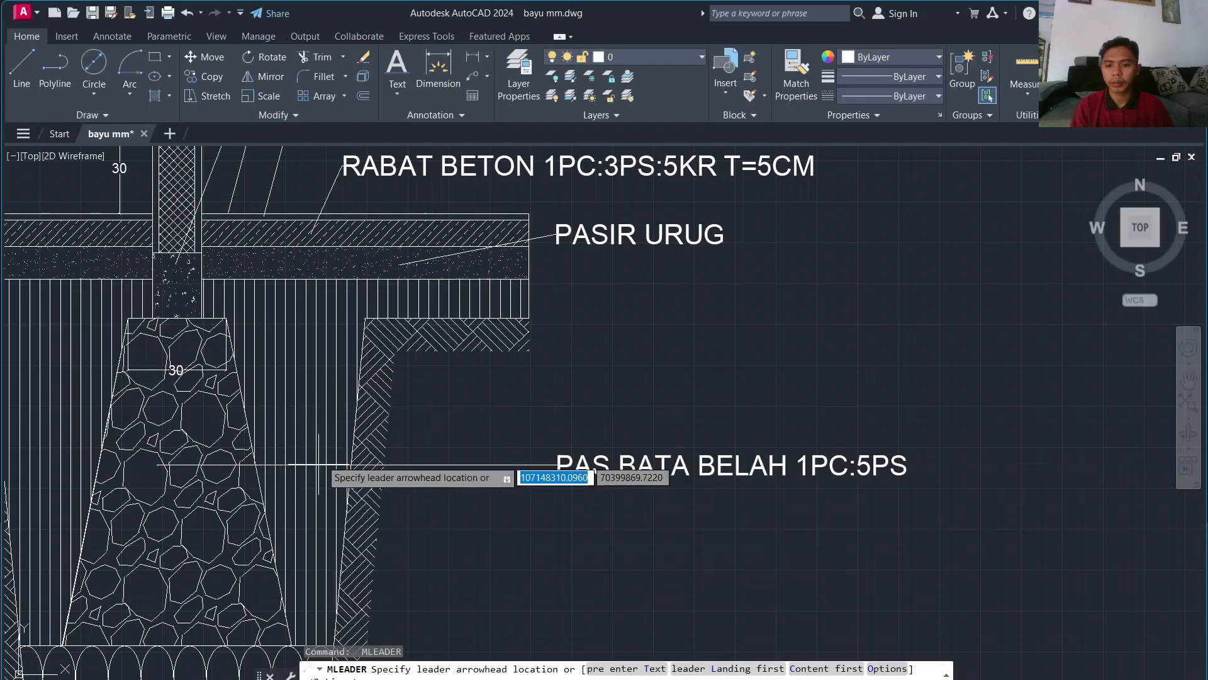
click(323, 429)
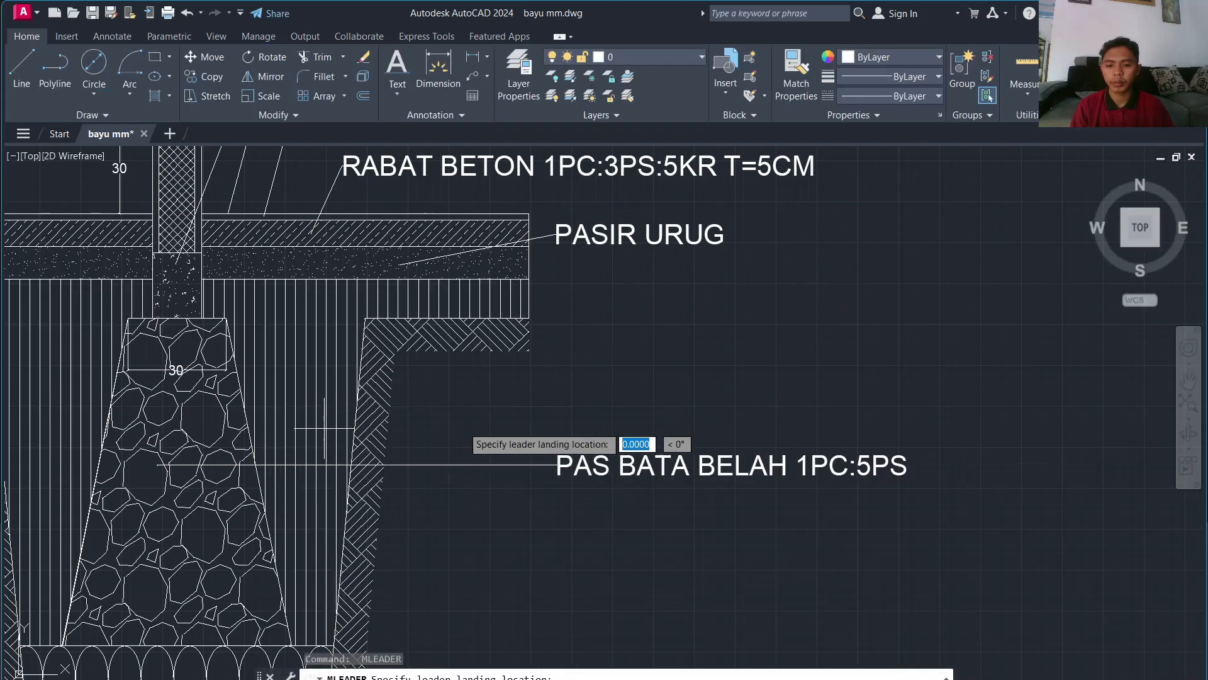
click(560, 428)
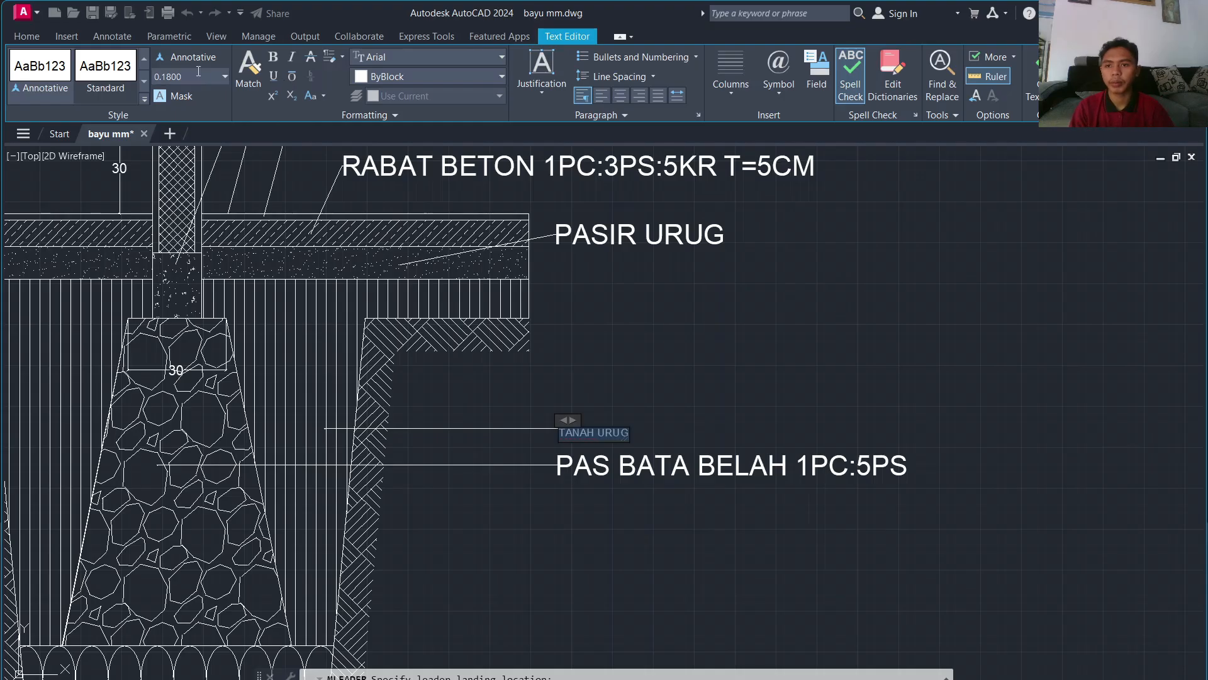
key(Return)
click(483, 332)
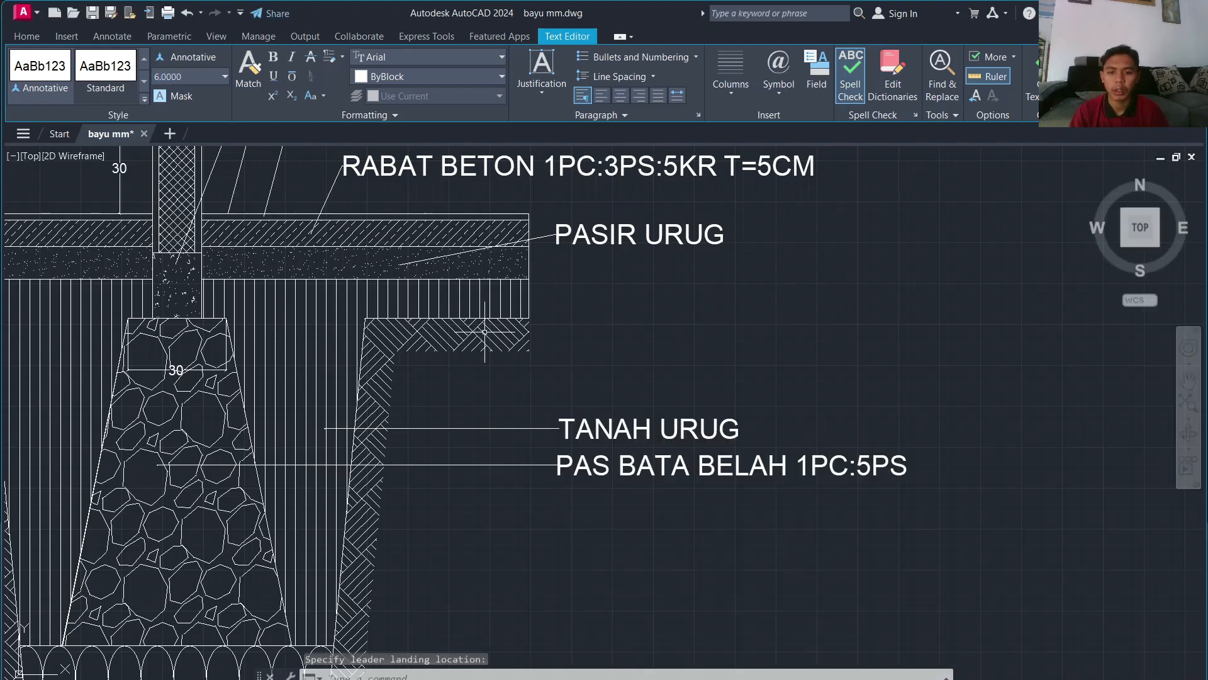
scroll(534, 399, down, 2)
middle_drag(517, 455, 514, 382)
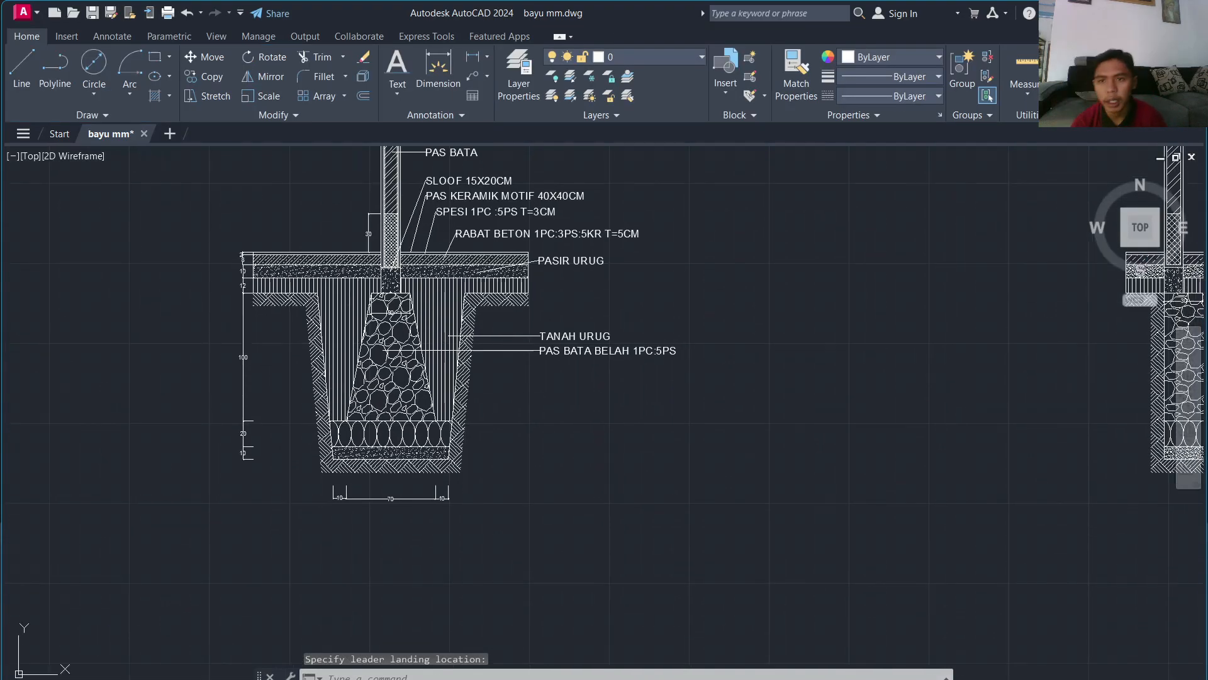
Step: Label the stone row layer 'AANSTAMPING' with a leader at text height 6
key(Return)
scroll(406, 431, up, 6)
click(427, 451)
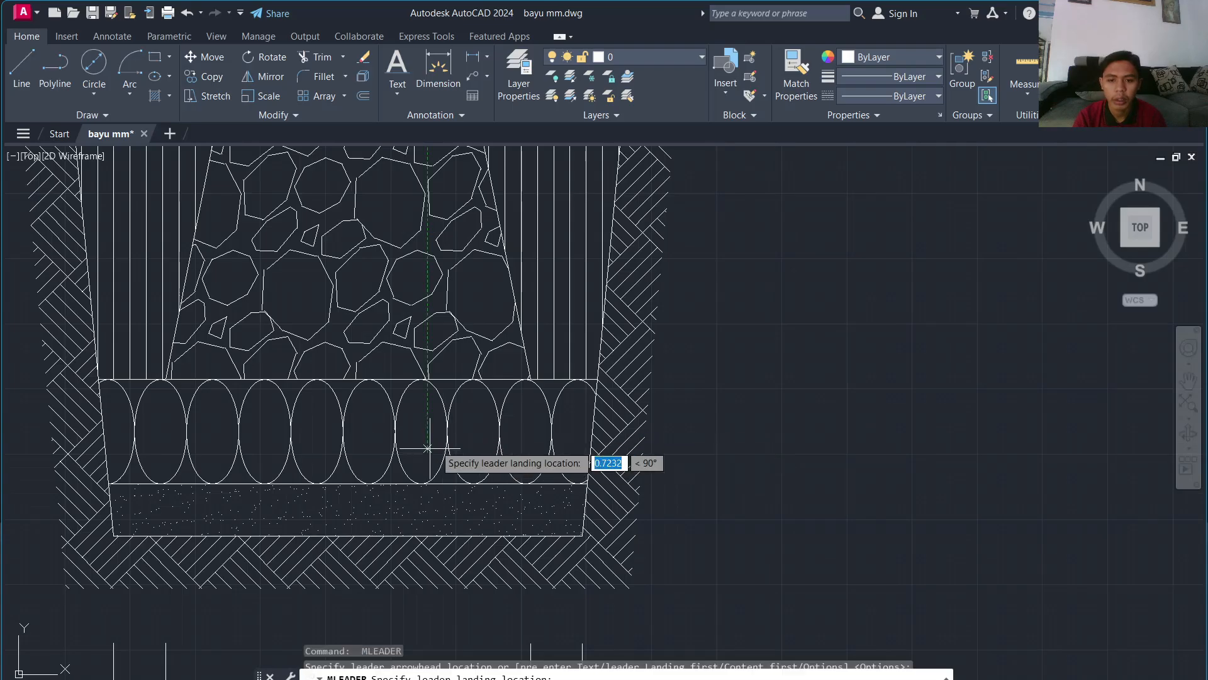
click(779, 451)
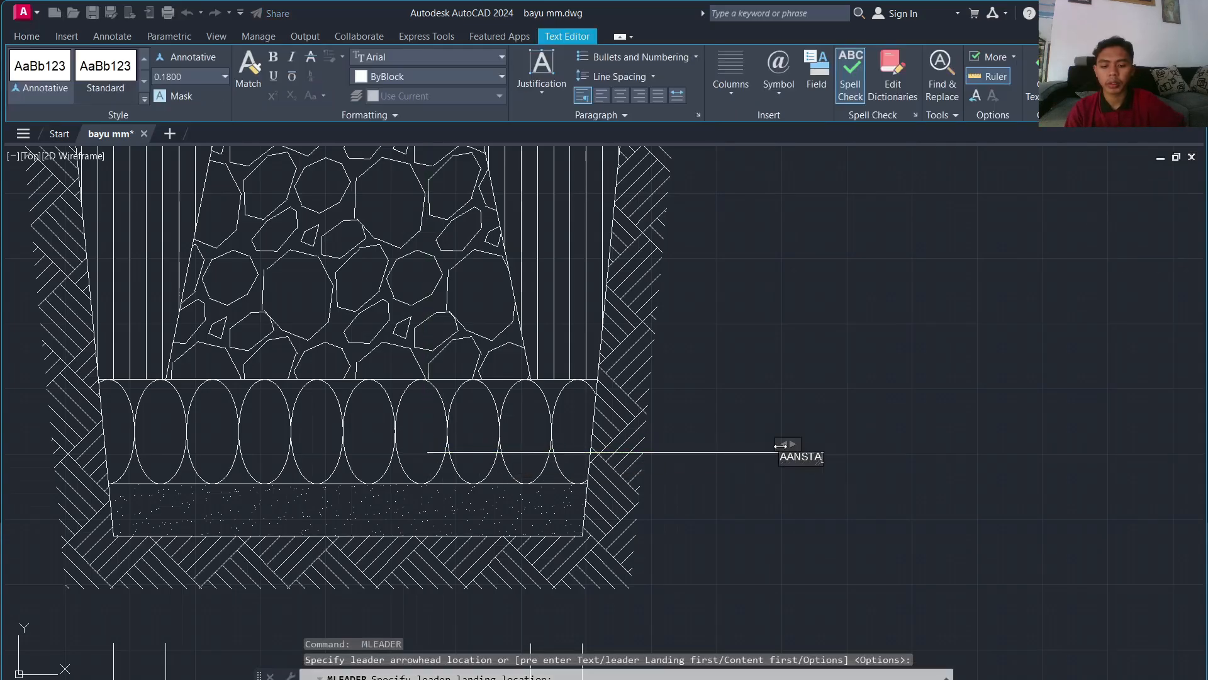
text(AANSTAMPING)
key(ctrl+a)
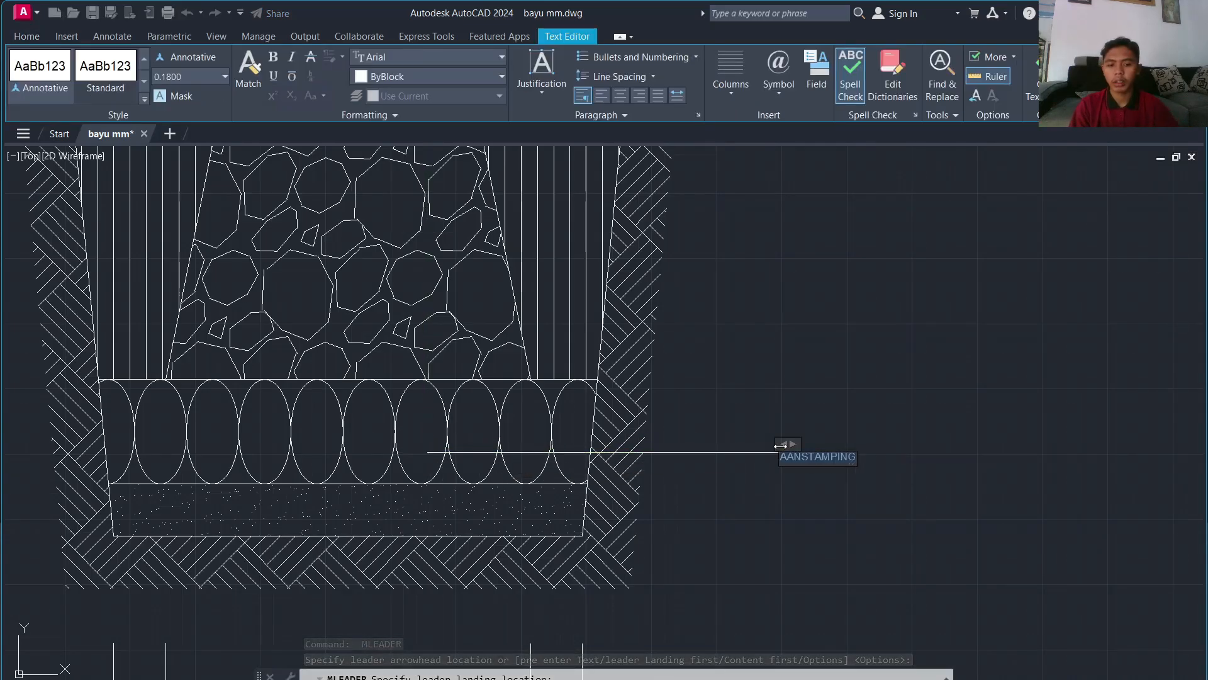
click(179, 79)
text(6)
key(Return)
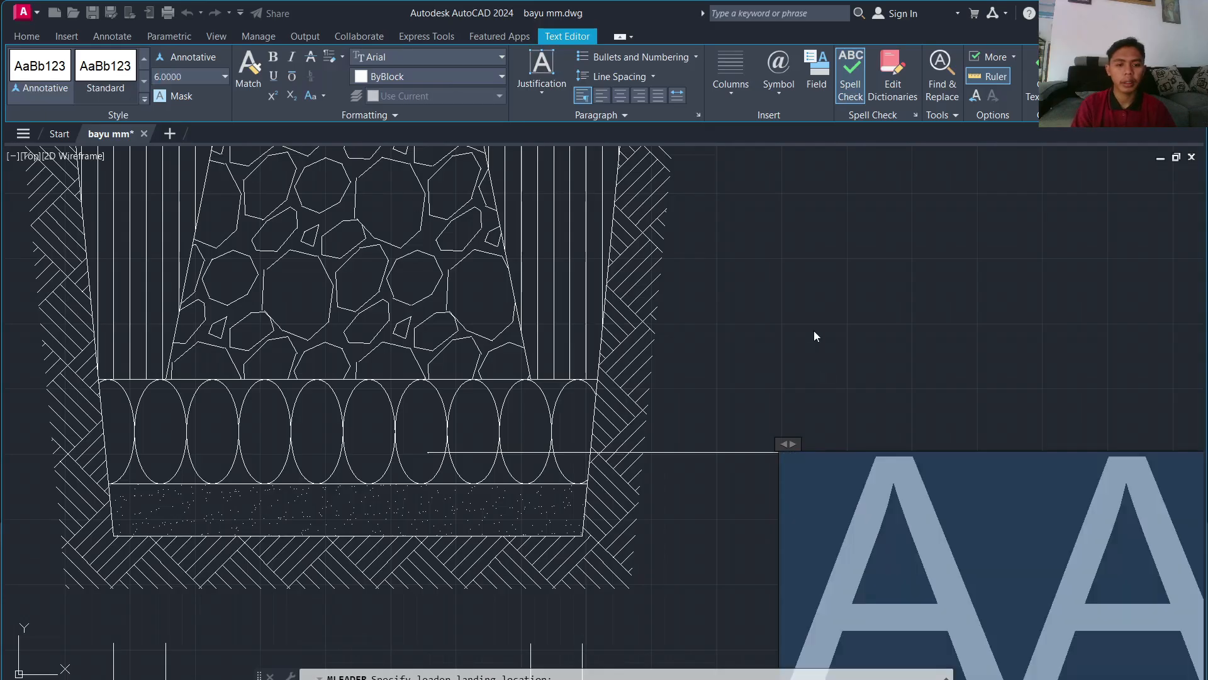
click(644, 532)
Step: Add a 'PASIR URUG T+10CM' leader from the bottom sand layer at height 6
key(Return)
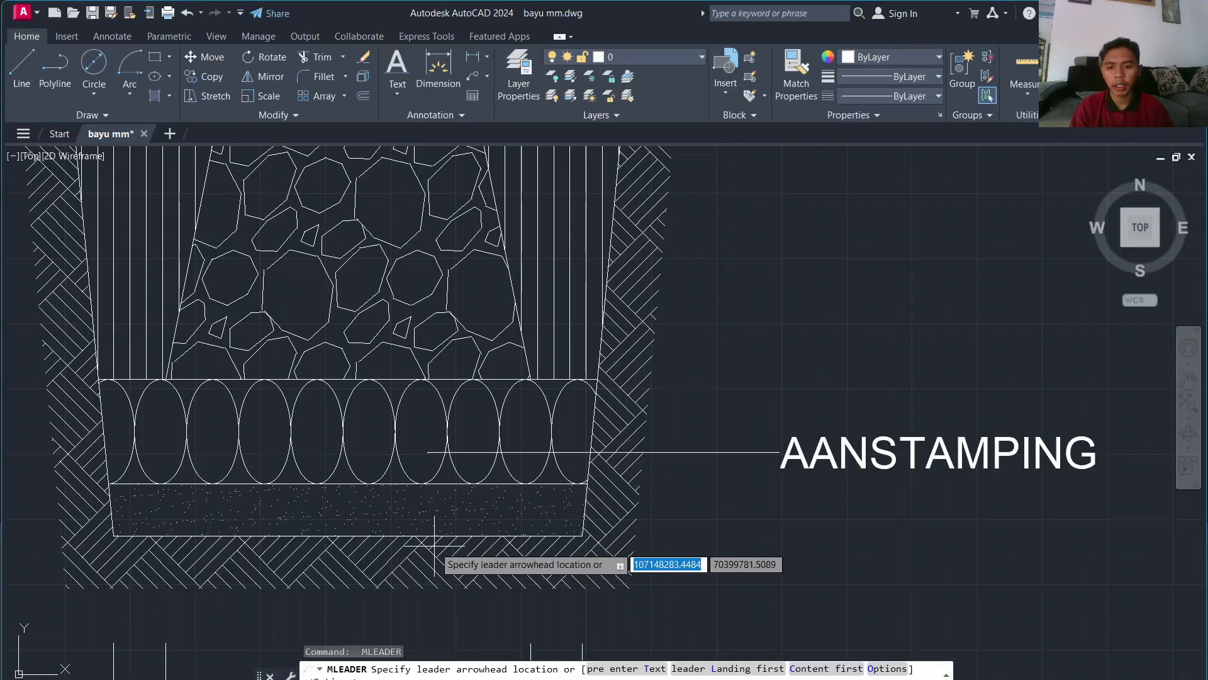
click(430, 512)
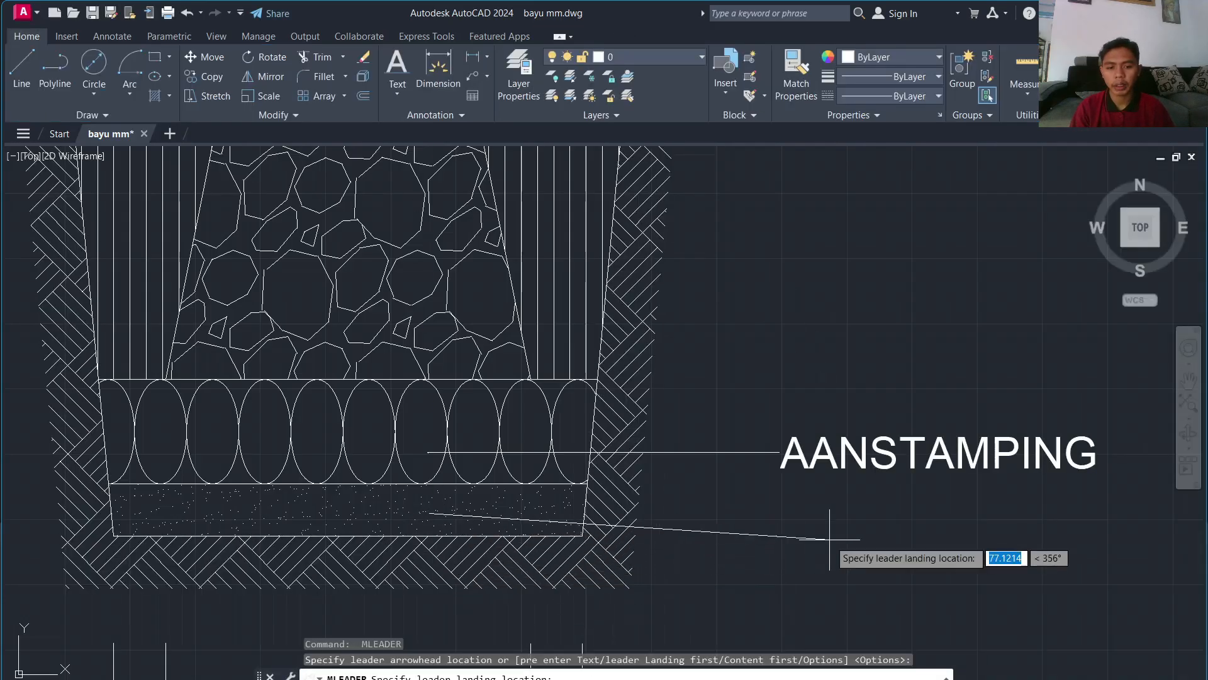
click(781, 513)
text(PASIR URUG )
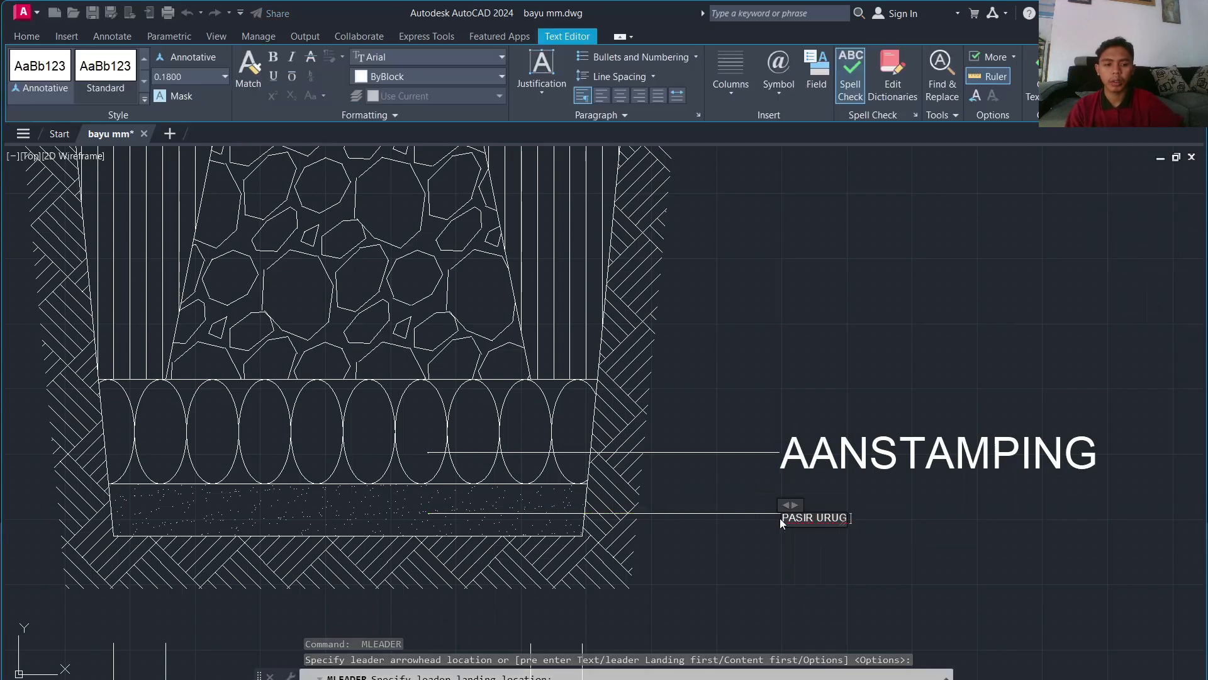
text(T+10CM)
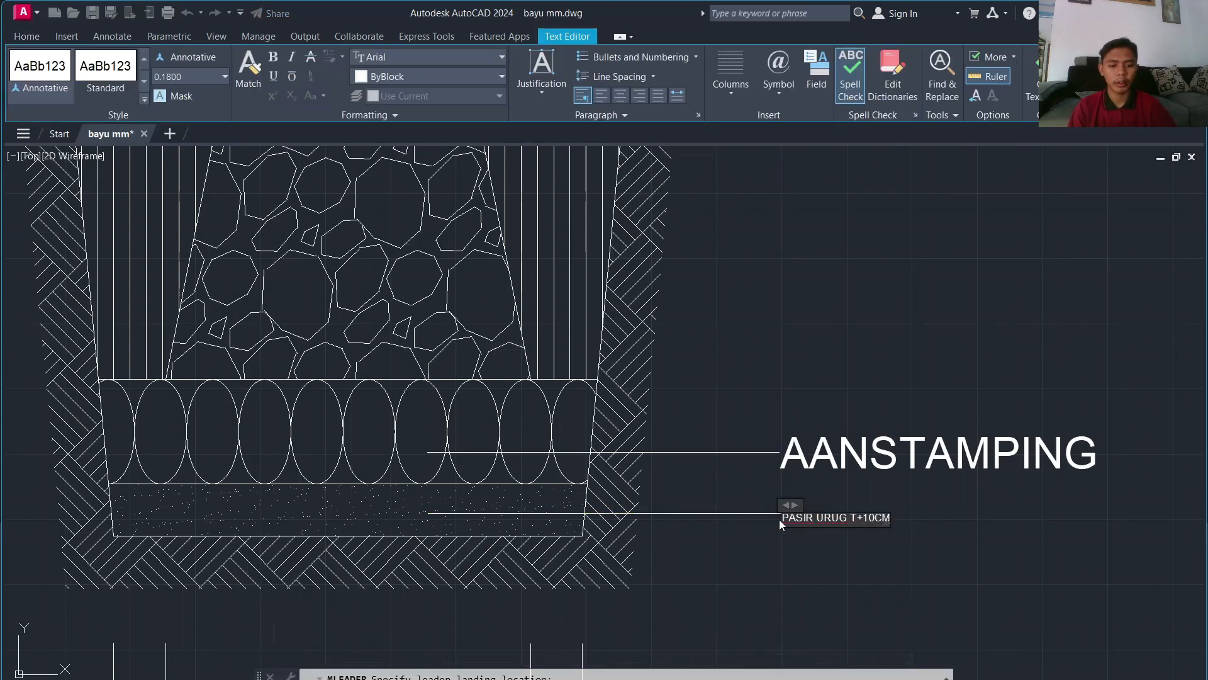
drag(779, 519, 828, 556)
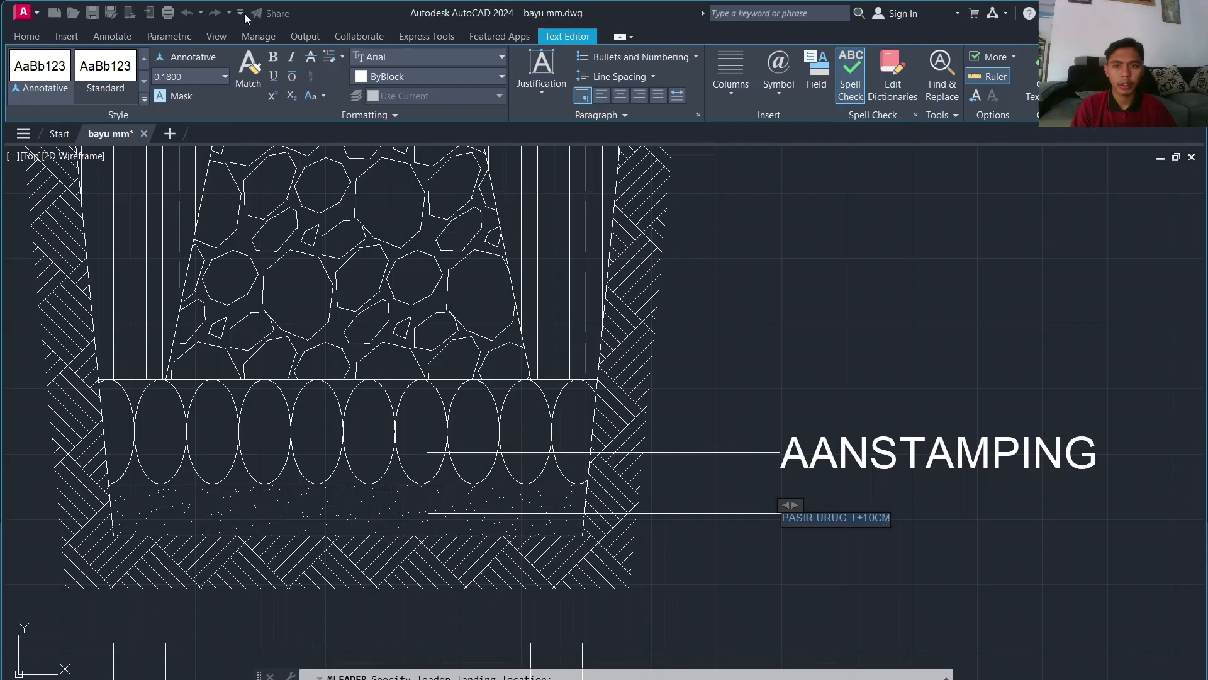
key(Return)
scroll(856, 492, down, 3)
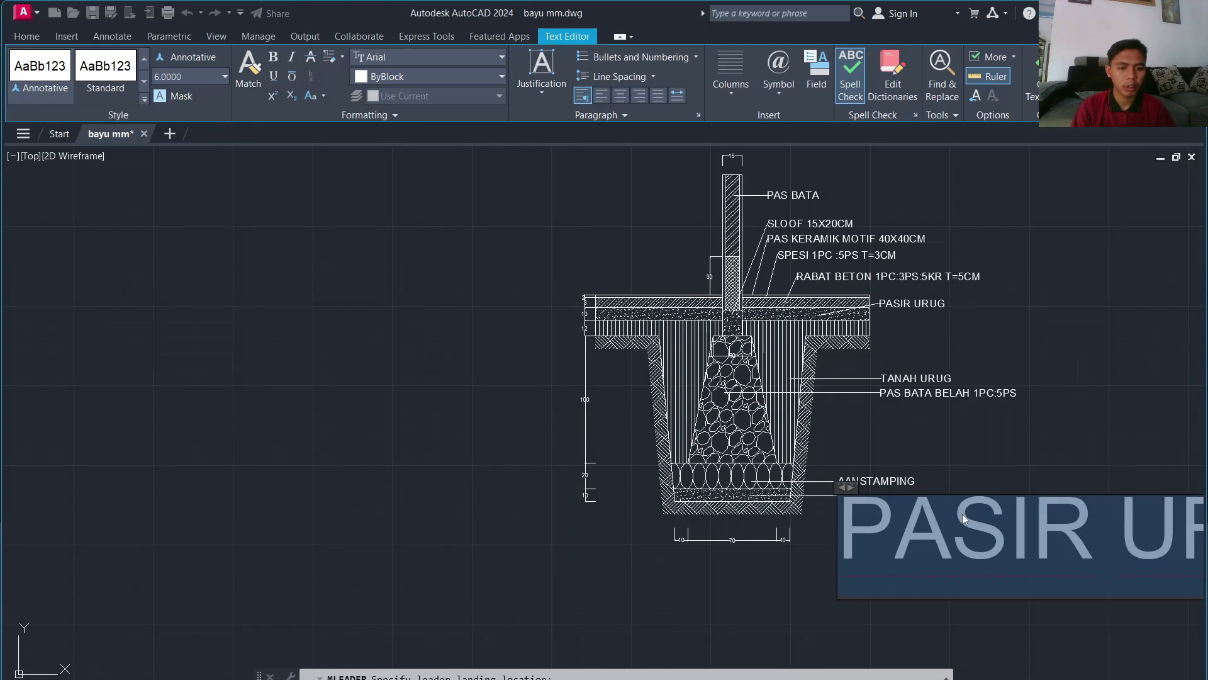
click(969, 480)
scroll(920, 494, up, 1)
Step: Correct the sand label to read 'PASIR URUG T=10CM'
double_click(920, 494)
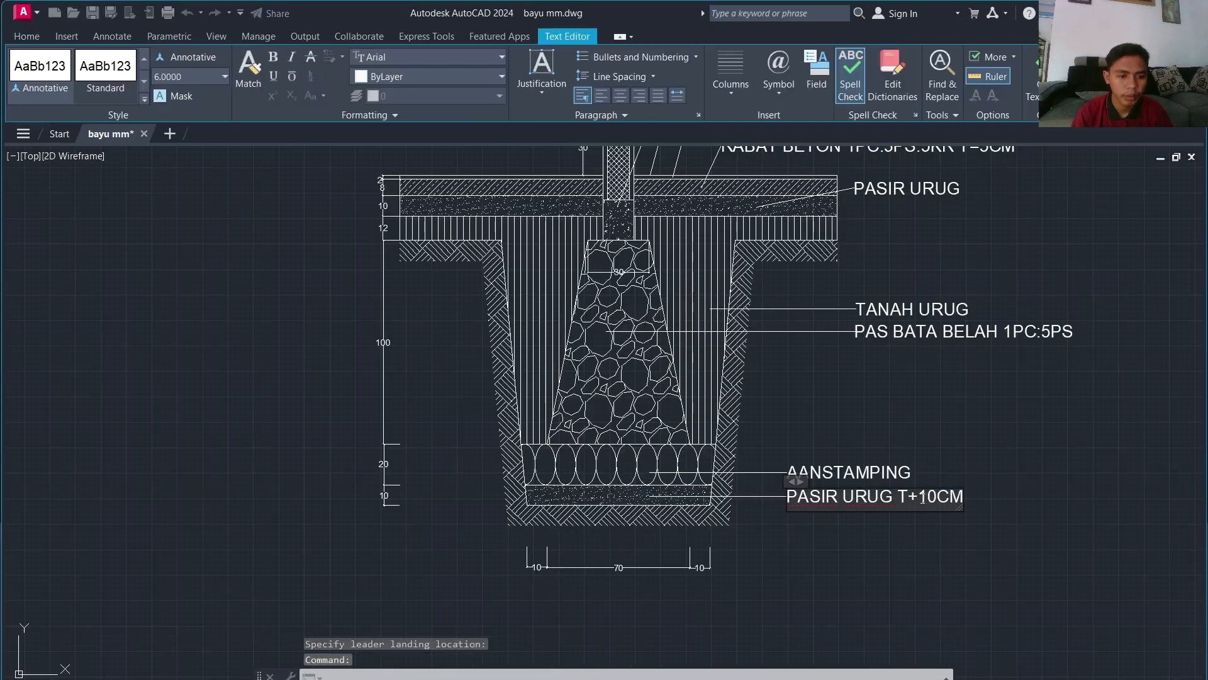
key(BackSpace)
text(=)
click(970, 467)
scroll(949, 461, down, 2)
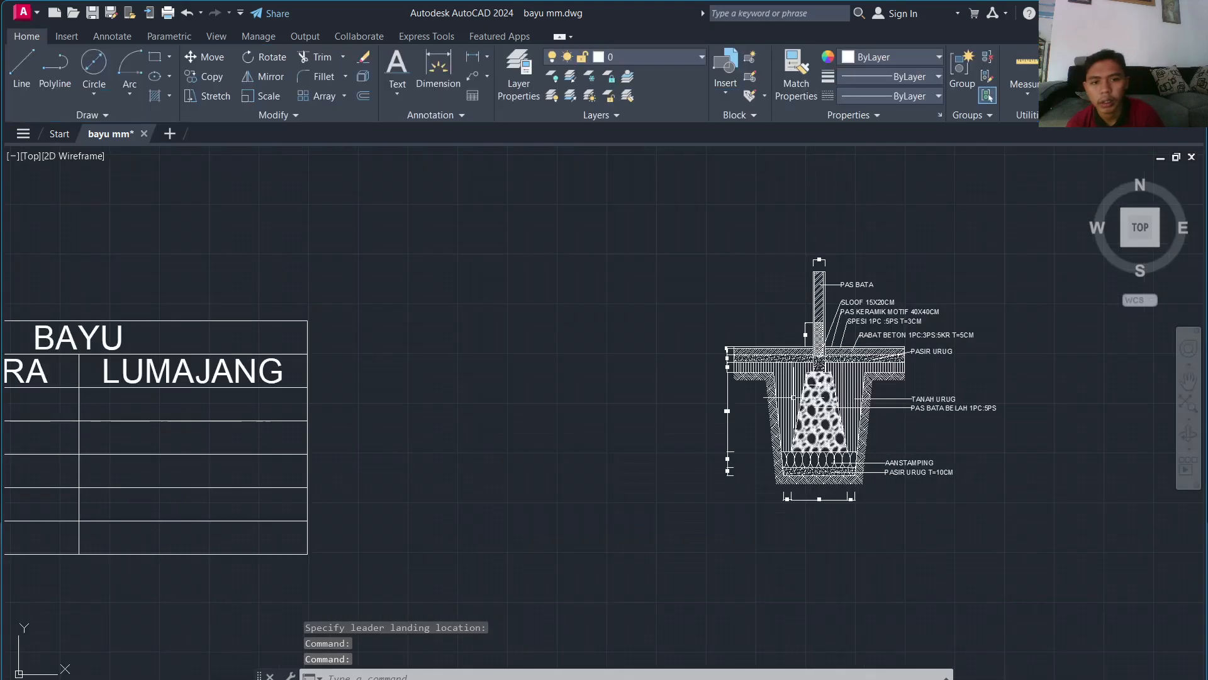
scroll(784, 365, up, 3)
middle_drag(785, 301, 571, 539)
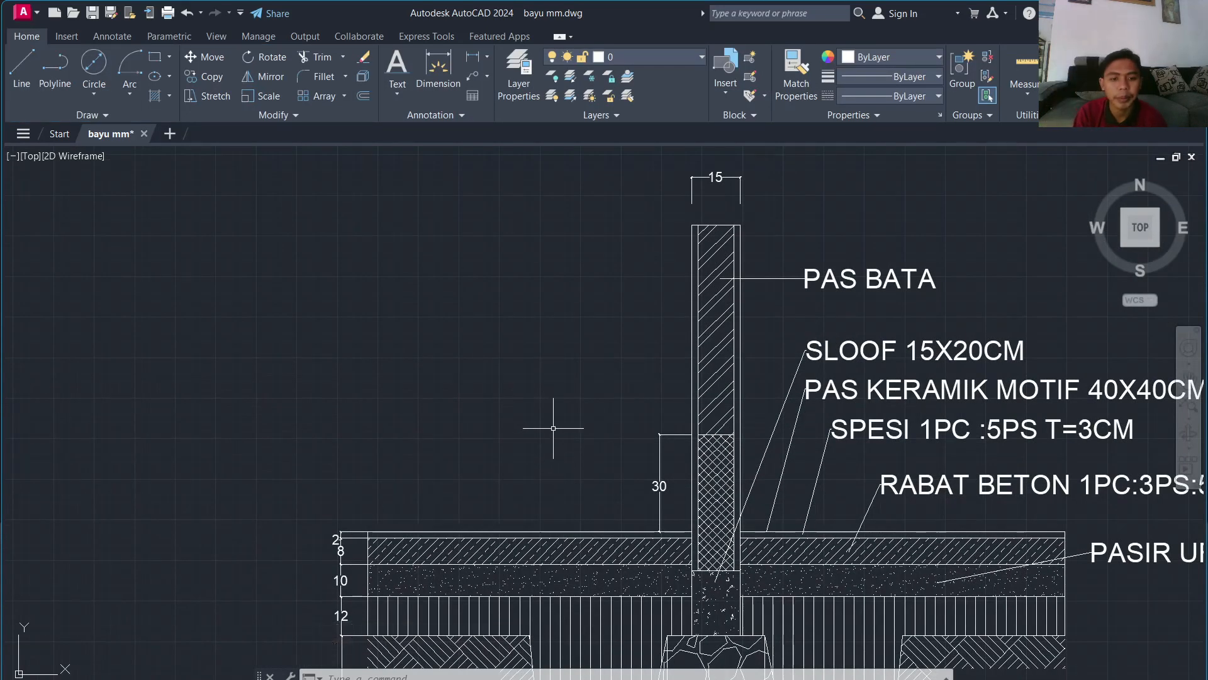
Step: Label the cross-hatched wall base 'PAS TRASRAM 1PC:3PS' with a leader at height 6
key(space)
click(707, 484)
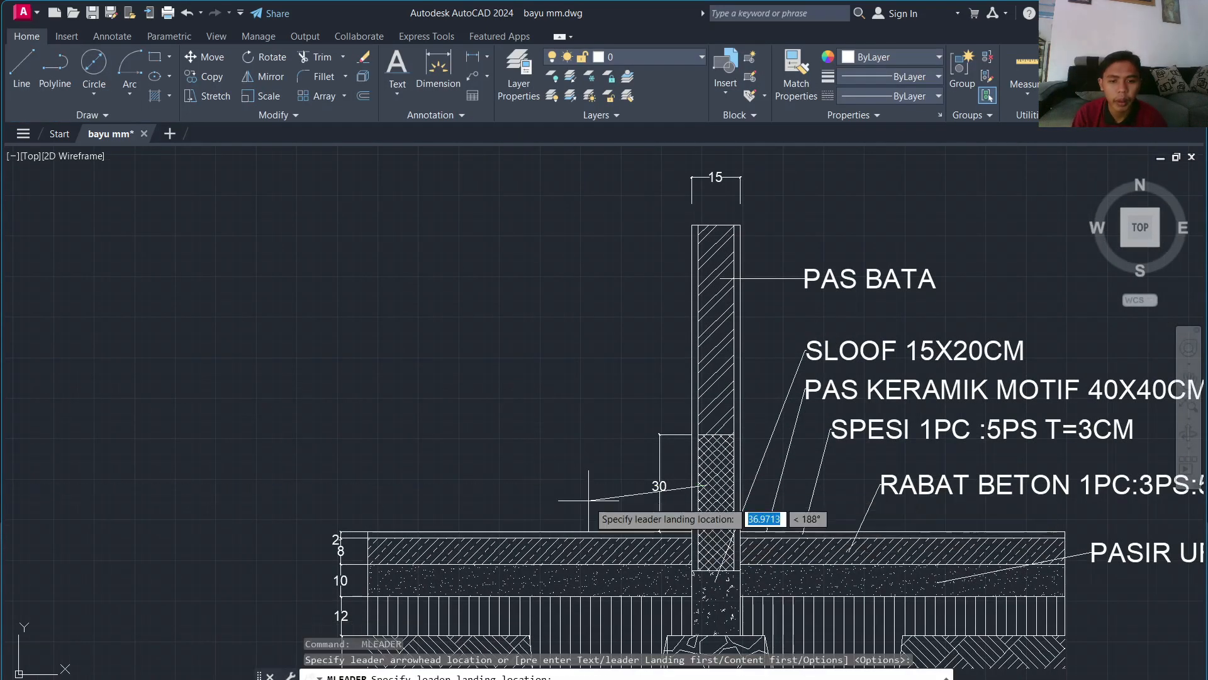
click(594, 459)
text(PAS TRAS)
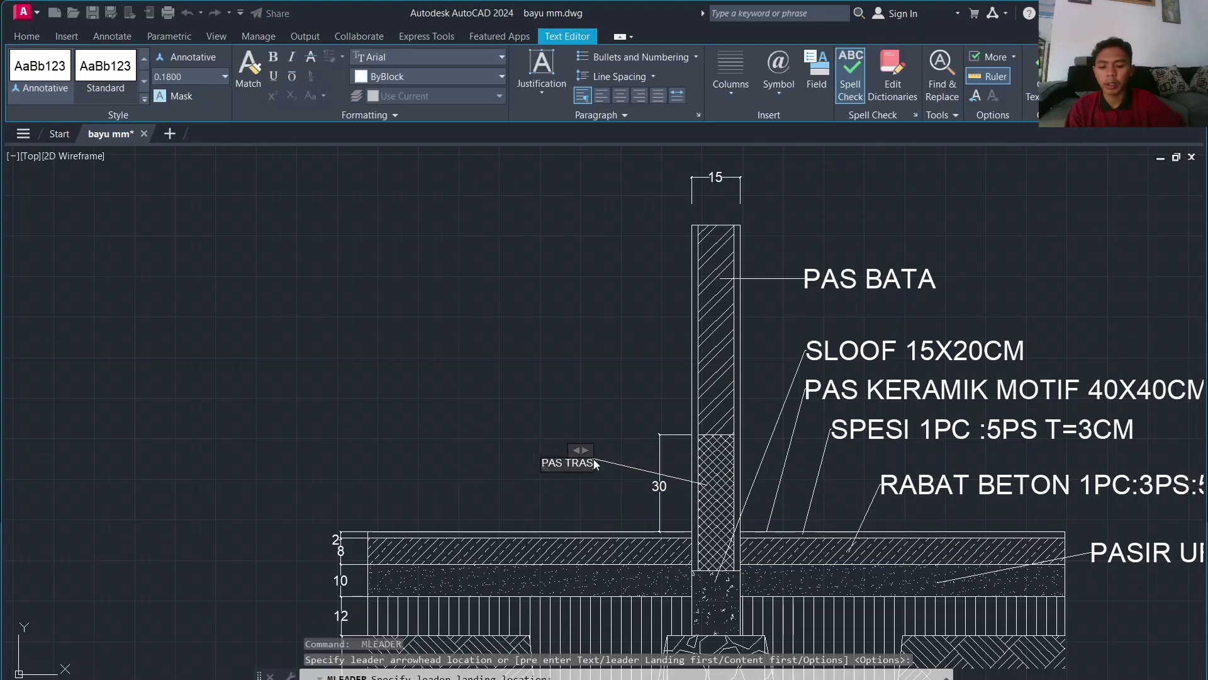
text(RAM 1PC)
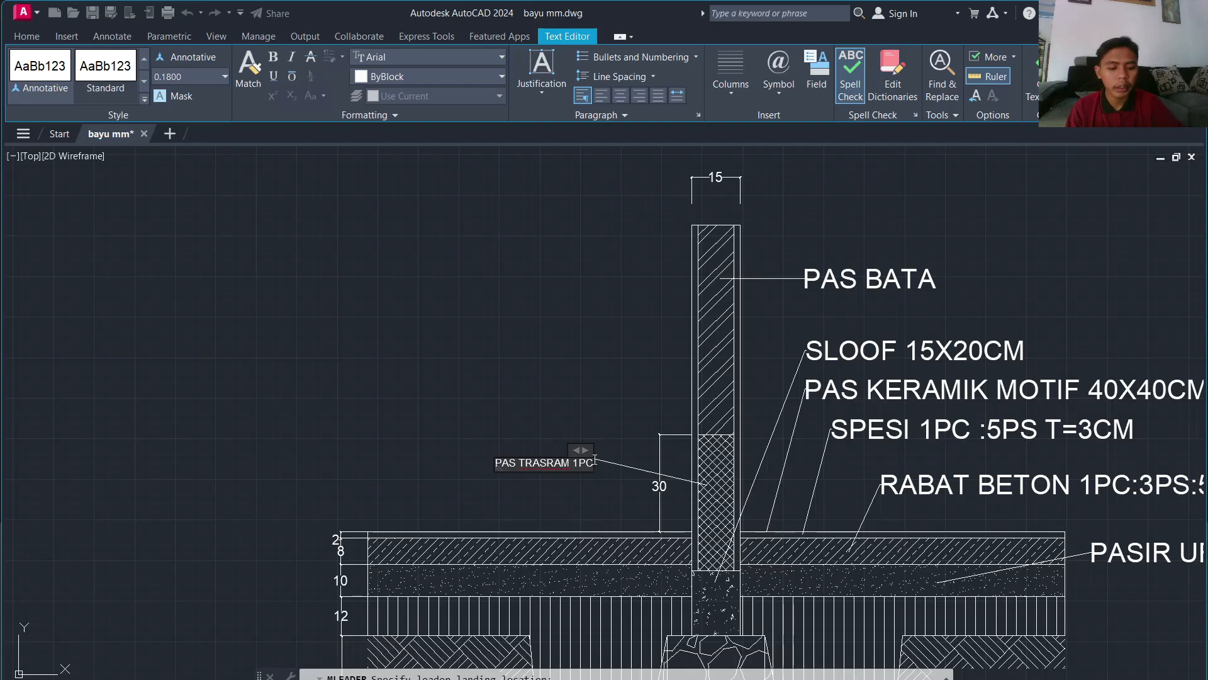
text(:3PS)
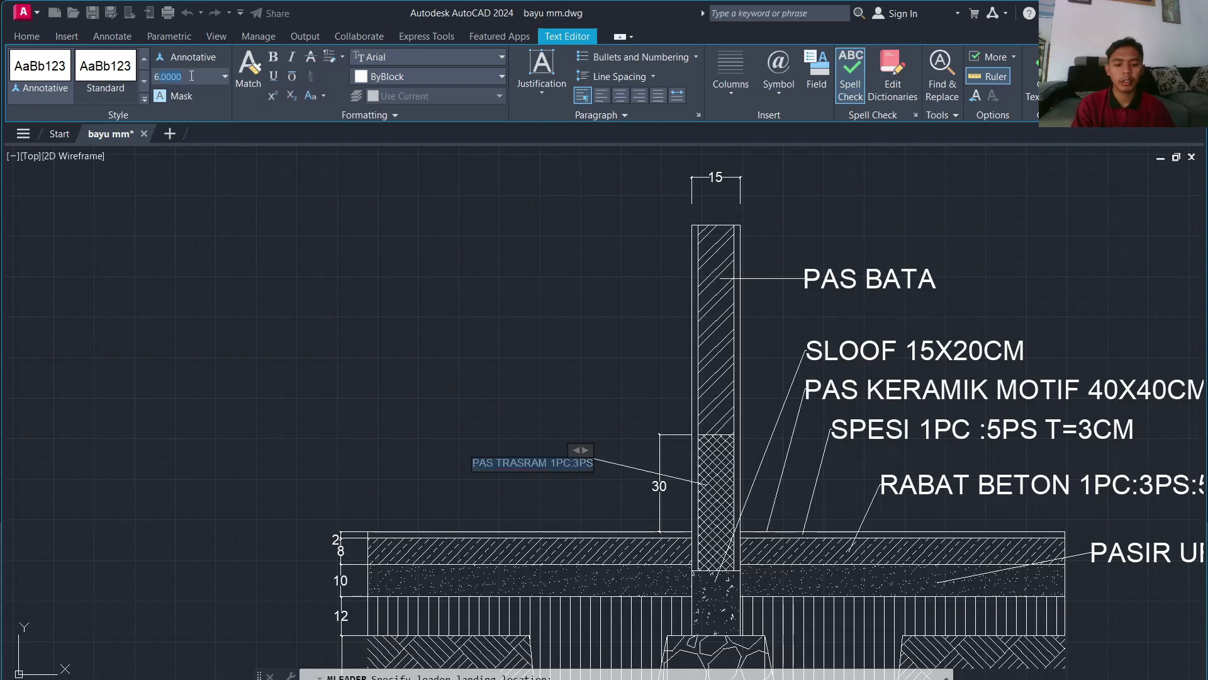
key(Return)
click(254, 218)
scroll(285, 410, down, 3)
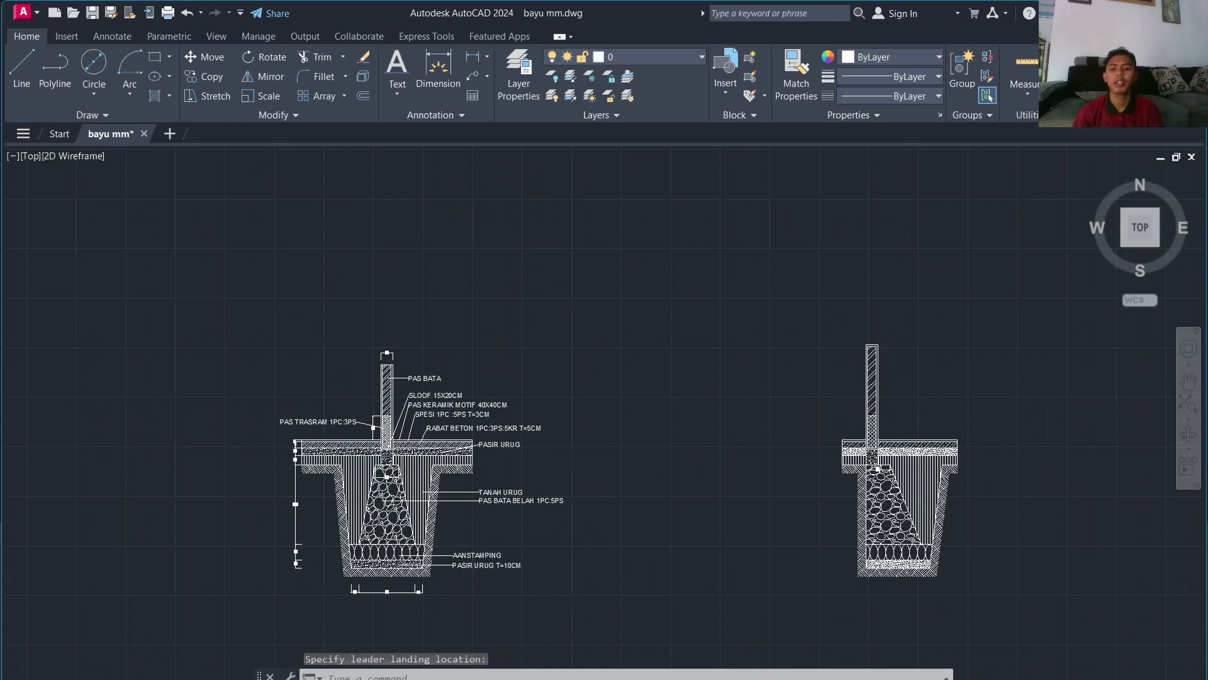
scroll(346, 414, up, 4)
scroll(349, 406, down, 4)
scroll(343, 413, up, 4)
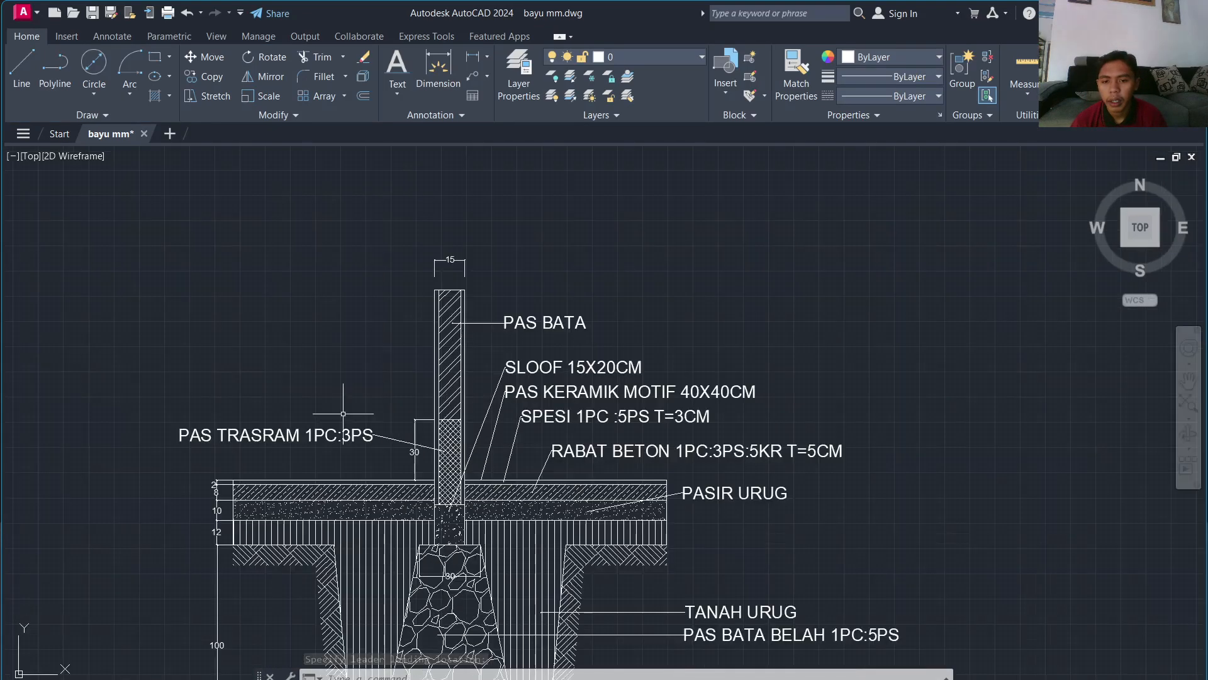
scroll(343, 413, up, 2)
scroll(343, 412, down, 2)
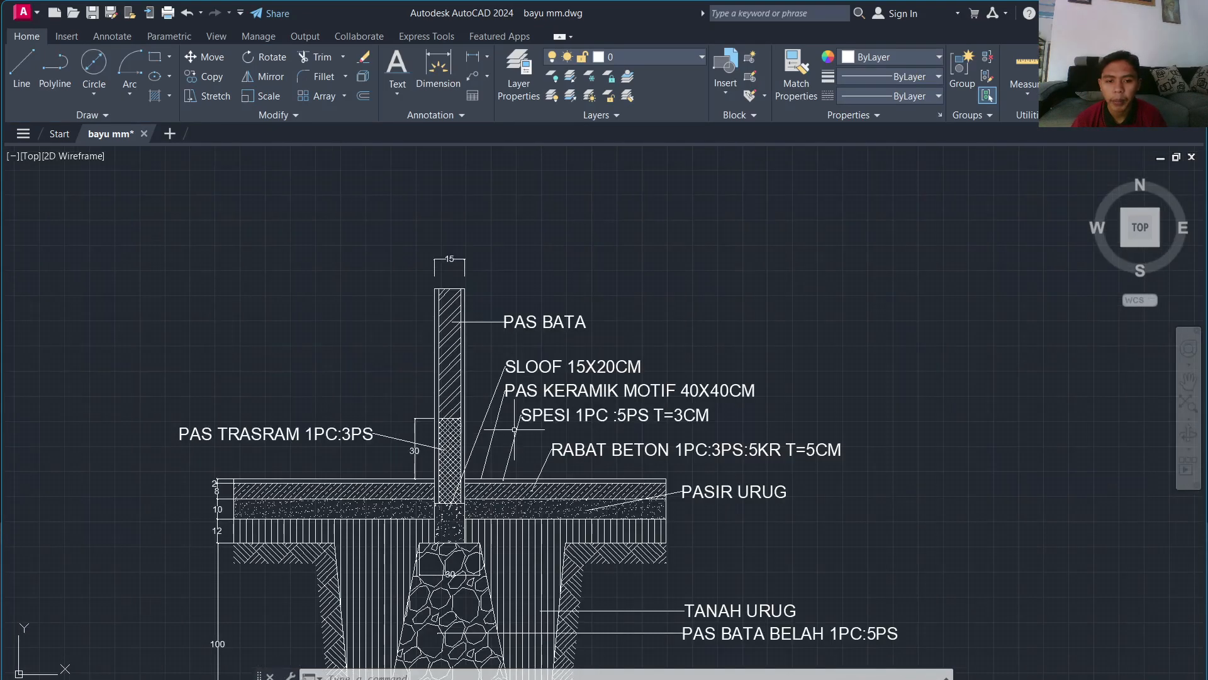
middle_drag(527, 426, 387, 346)
scroll(380, 336, down, 2)
scroll(400, 387, up, 2)
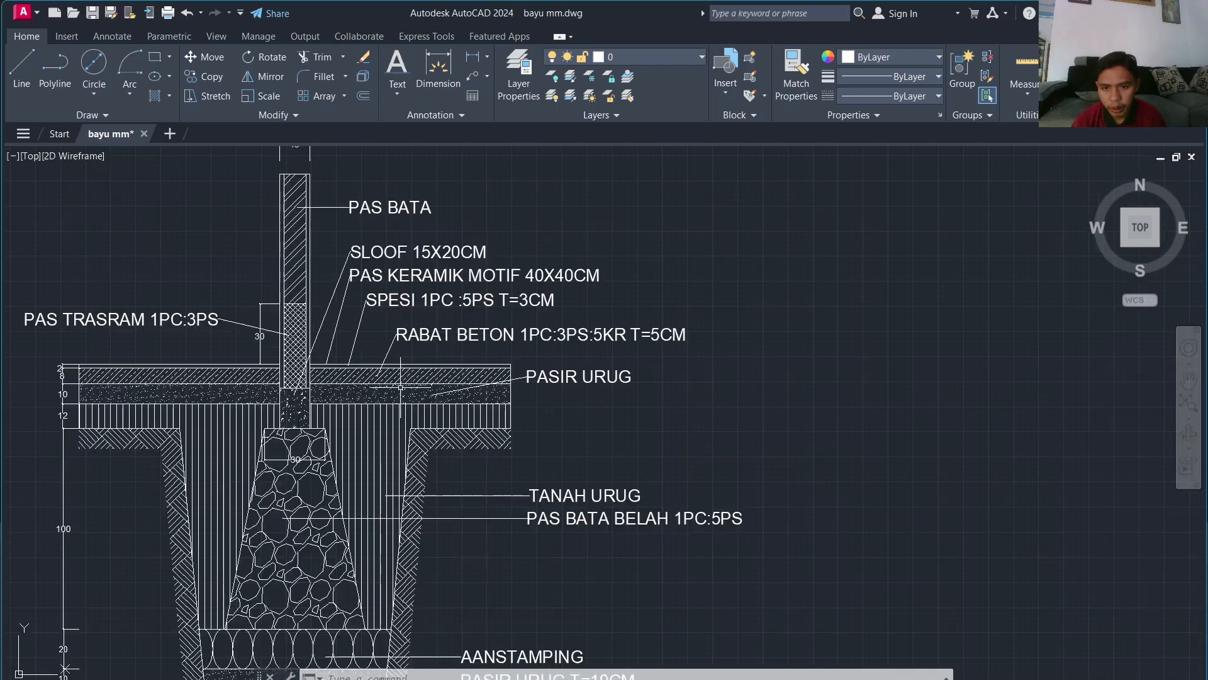
scroll(352, 353, down, 2)
scroll(567, 264, down, 2)
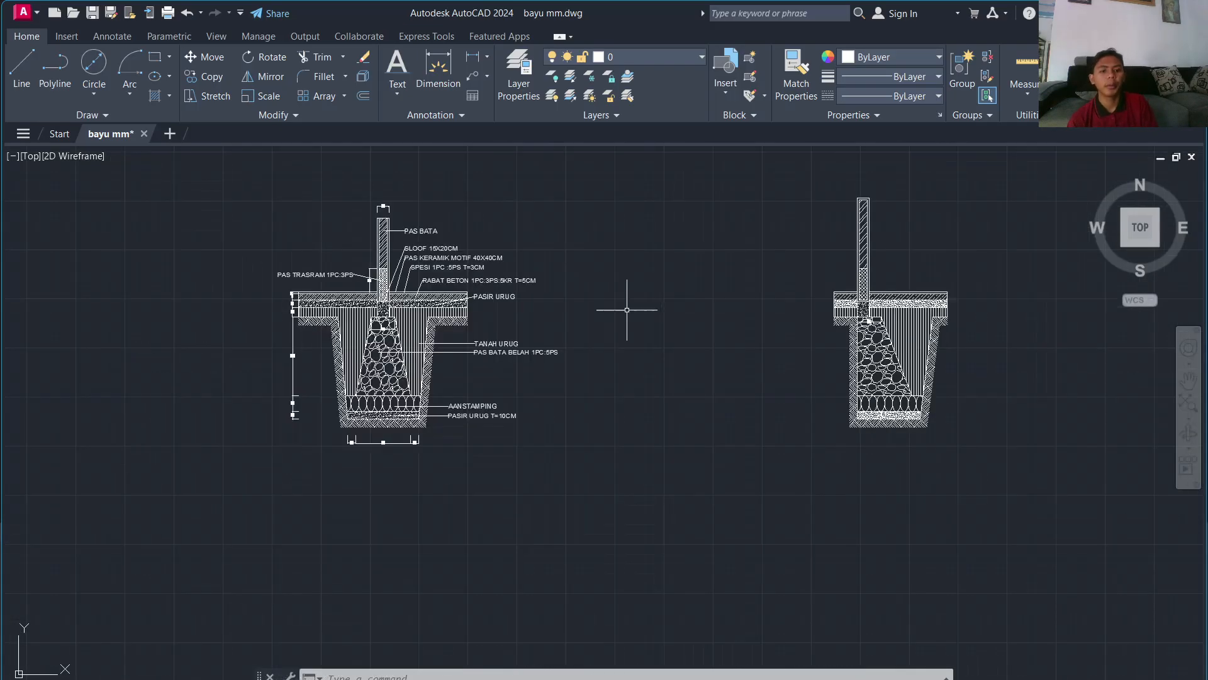
scroll(671, 329, up, 2)
mouse_move(865, 346)
middle_down()
mouse_move(690, 426)
mouse_move(678, 444)
middle_up()
scroll(678, 444, up, 2)
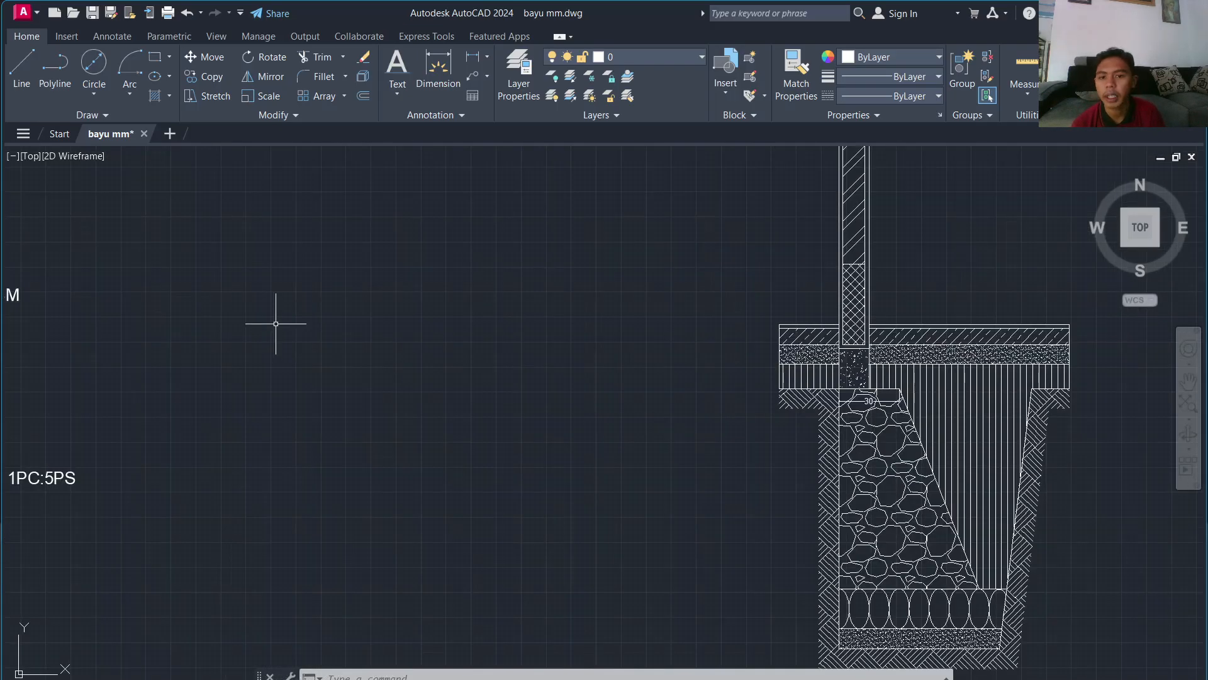
scroll(272, 323, down, 4)
middle_drag(263, 340, 619, 298)
scroll(618, 298, down, 2)
scroll(618, 298, up, 3)
scroll(763, 304, down, 2)
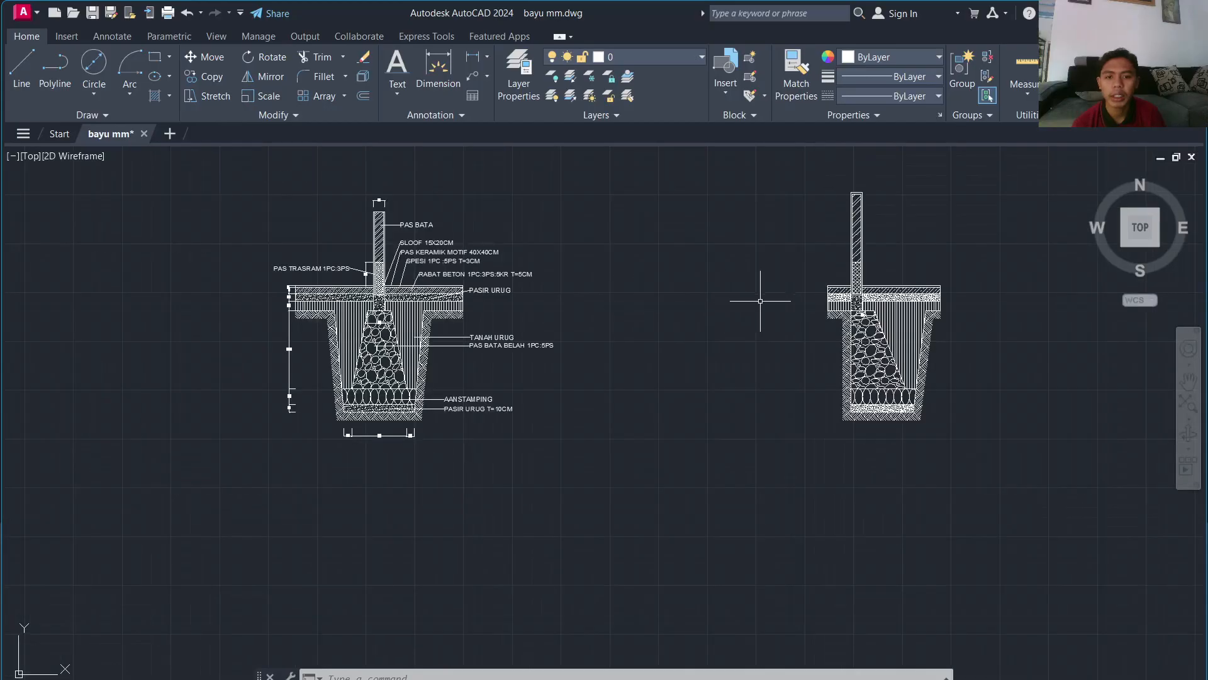
scroll(747, 313, up, 3)
middle_drag(747, 312, 214, 351)
scroll(251, 329, down, 4)
scroll(253, 329, up, 2)
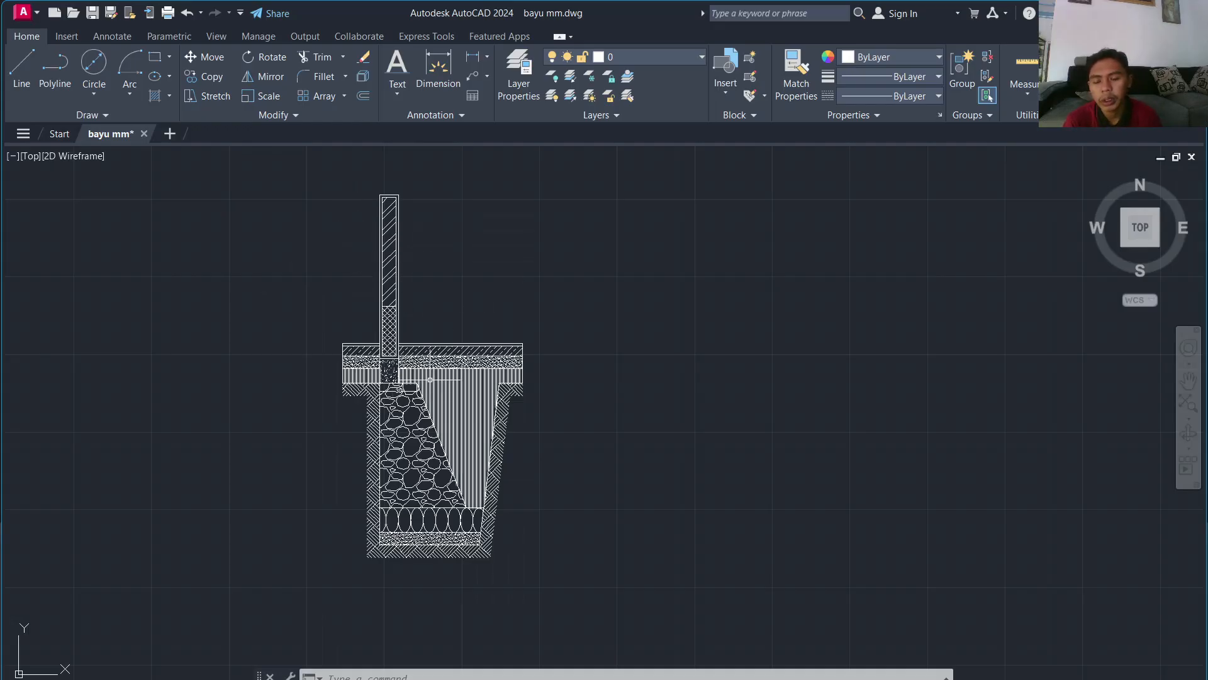
scroll(465, 347, down, 2)
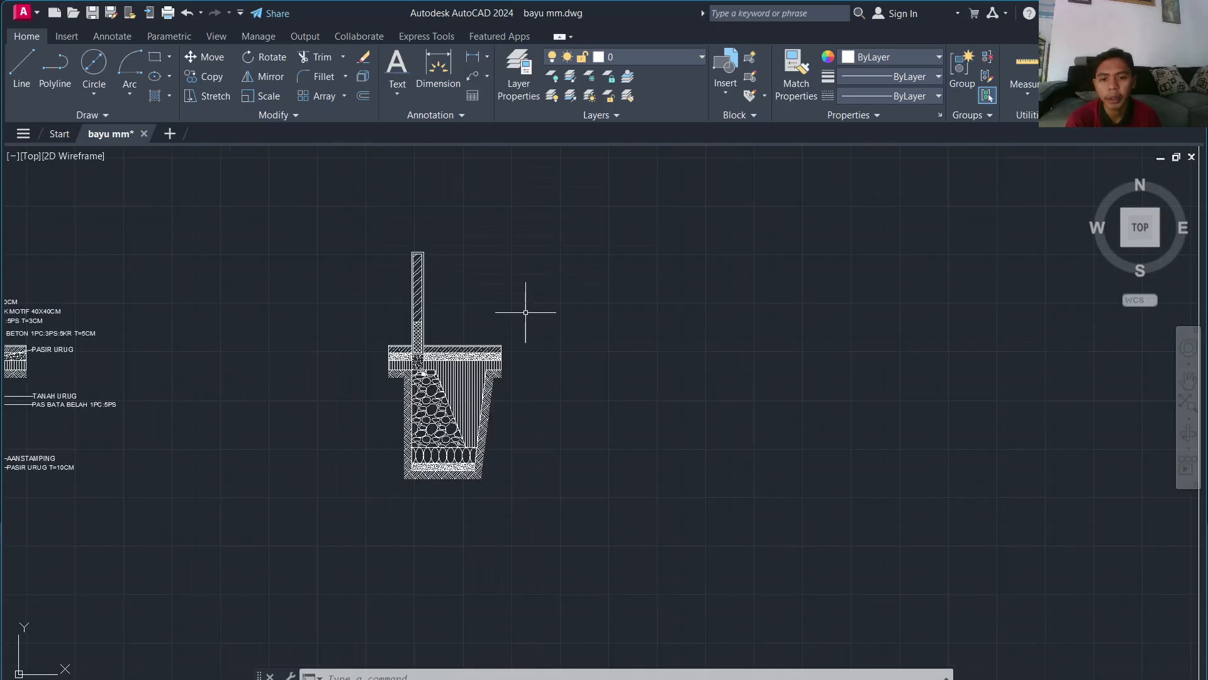
scroll(524, 318, down, 1)
scroll(414, 289, up, 3)
scroll(531, 317, down, 2)
middle_drag(609, 342, 248, 391)
scroll(247, 258, down, 5)
scroll(265, 239, down, 3)
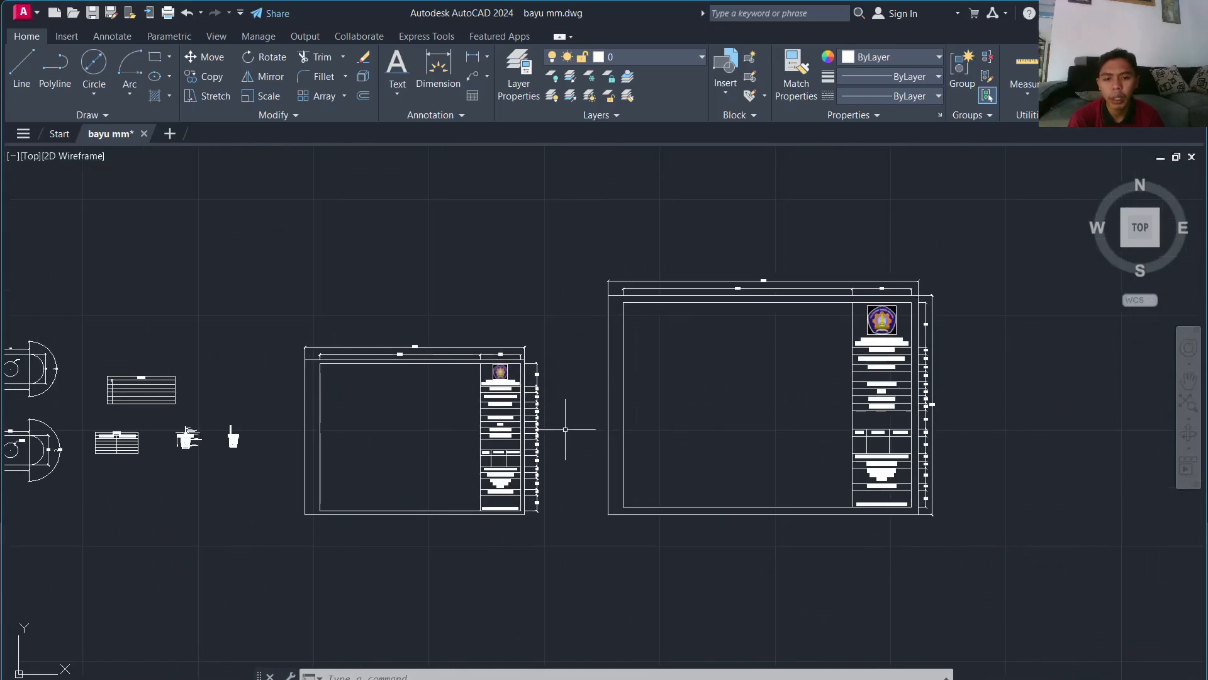
Step: Draw a 2970 by 2100 rectangle above the left sheet with REC
scroll(423, 370, up, 5)
scroll(779, 318, down, 3)
scroll(767, 325, up, 4)
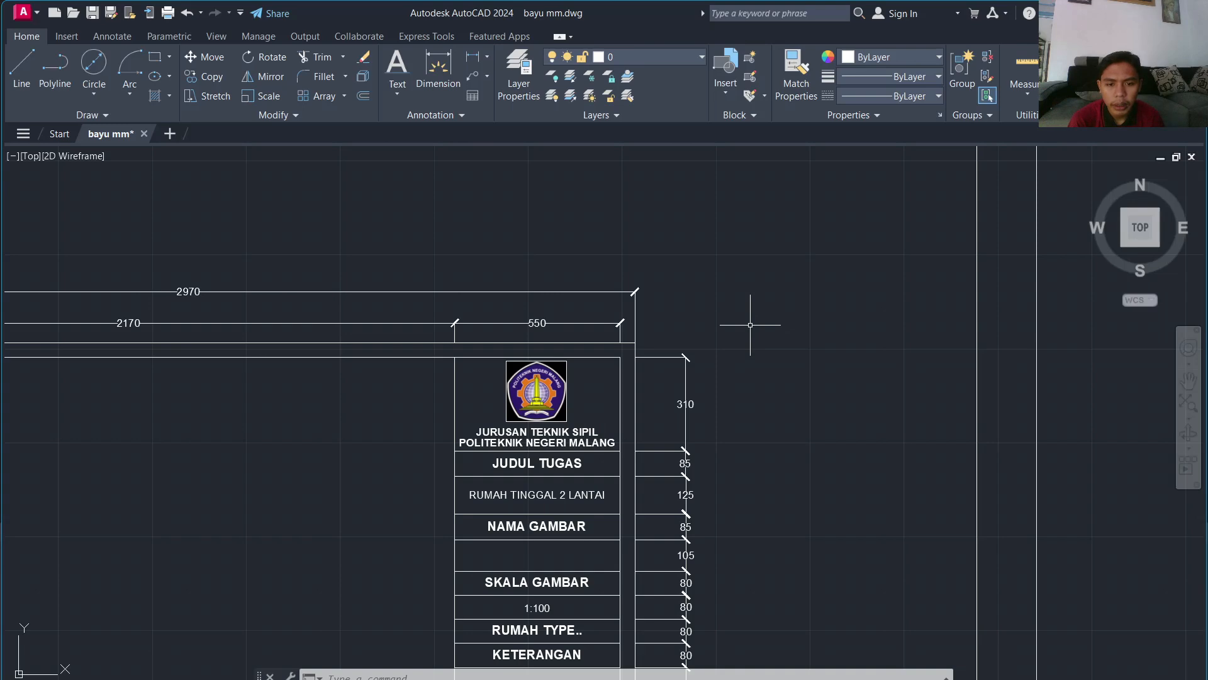
scroll(750, 325, down, 2)
scroll(749, 327, down, 2)
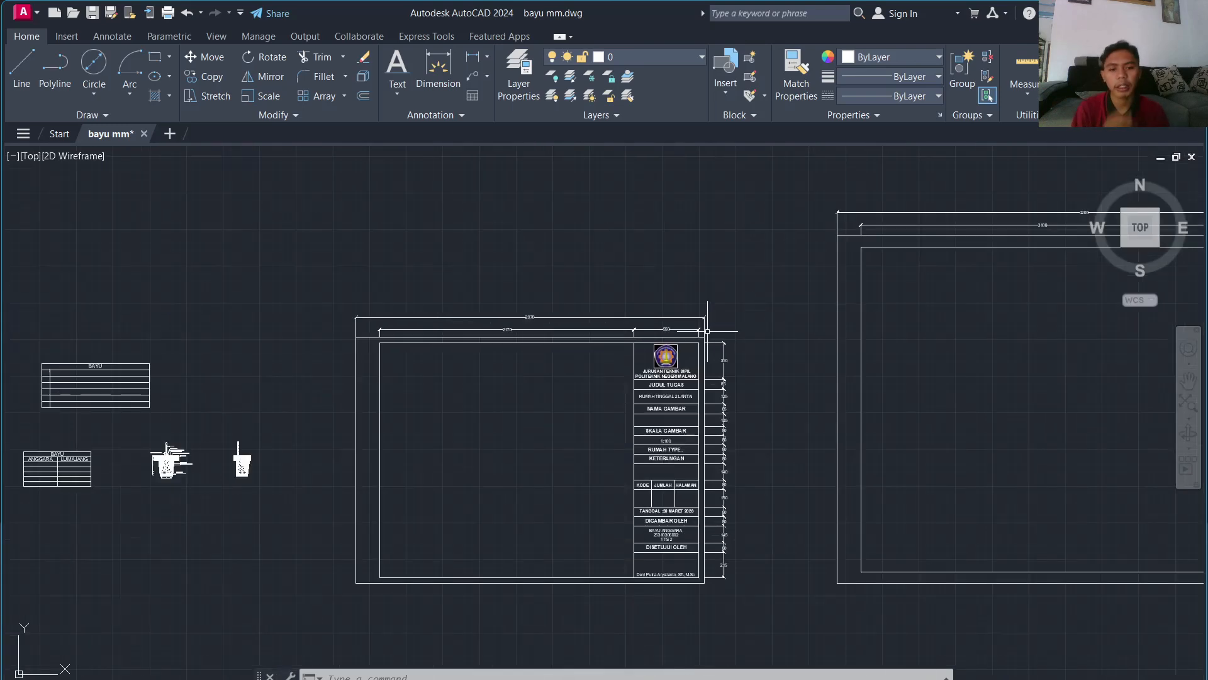
key(BackSpace)
key(BackSpace)
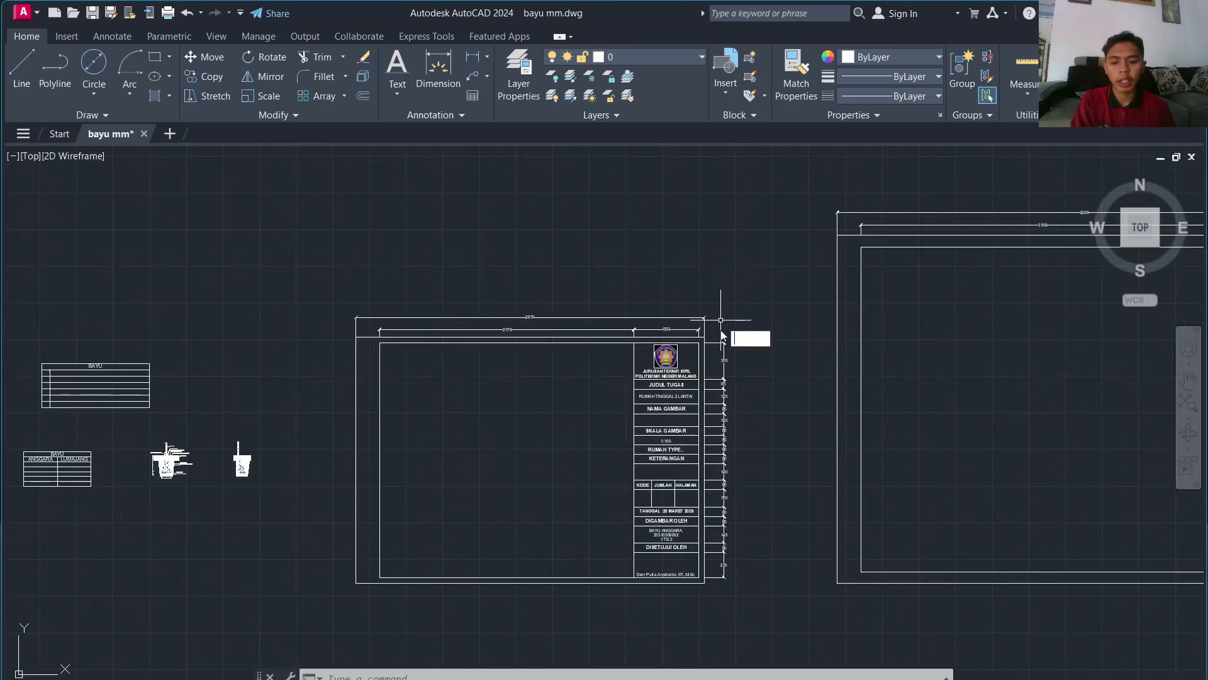
text(REC)
key(Return)
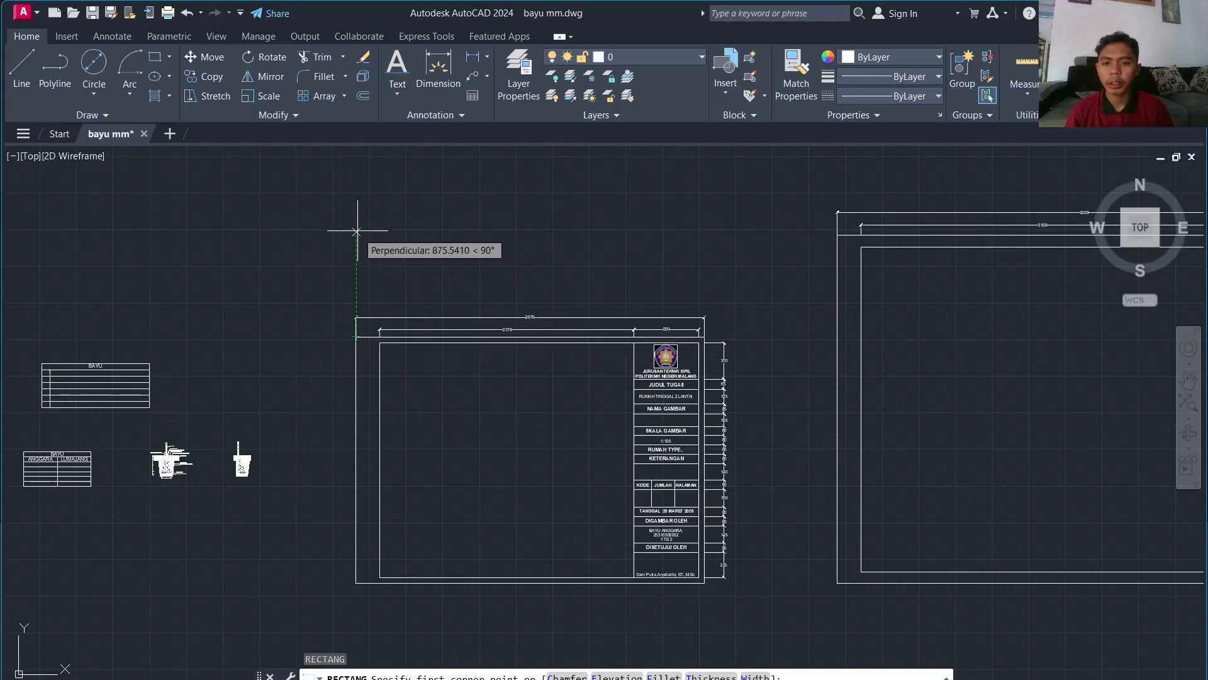
click(357, 223)
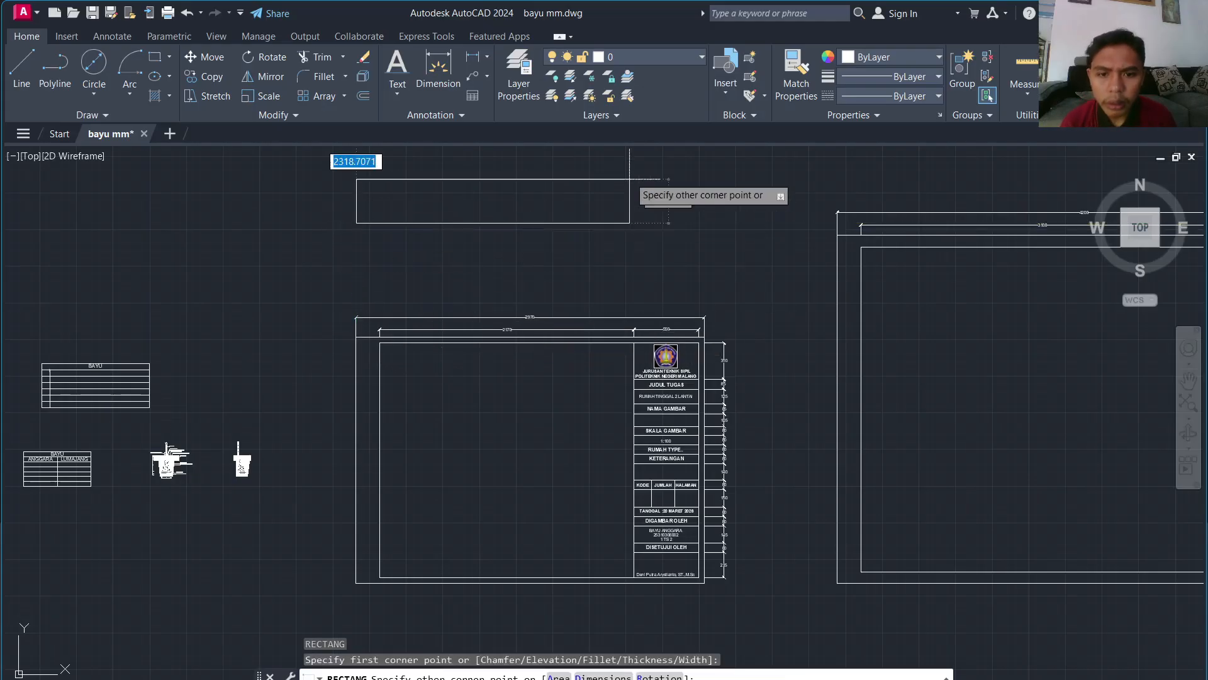
scroll(632, 176, up, 3)
scroll(632, 177, down, 3)
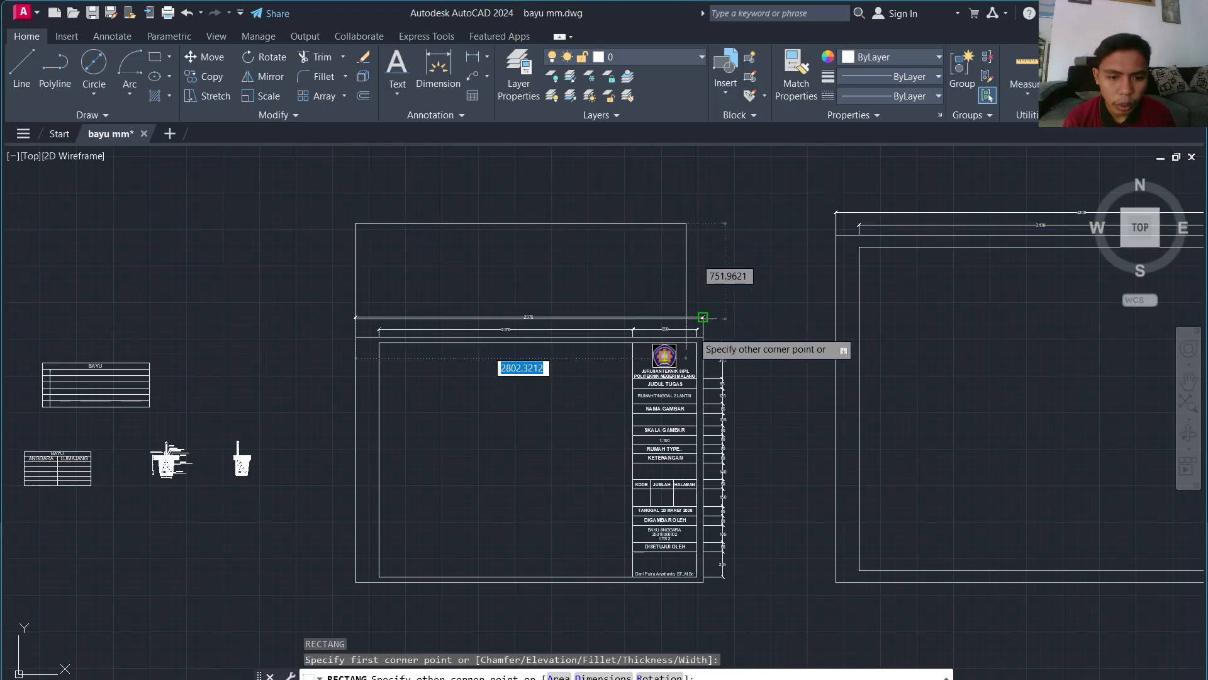
scroll(710, 295, up, 2)
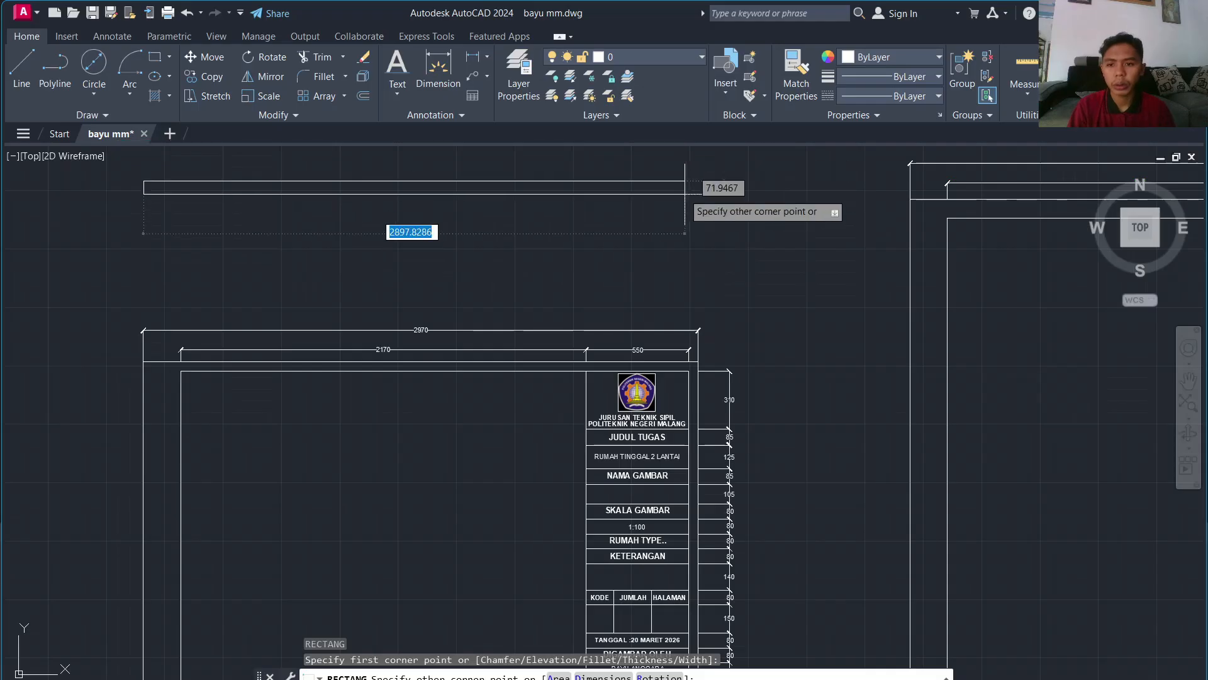
mouse_move(689, 142)
middle_down()
mouse_move(639, 362)
mouse_move(643, 353)
middle_up()
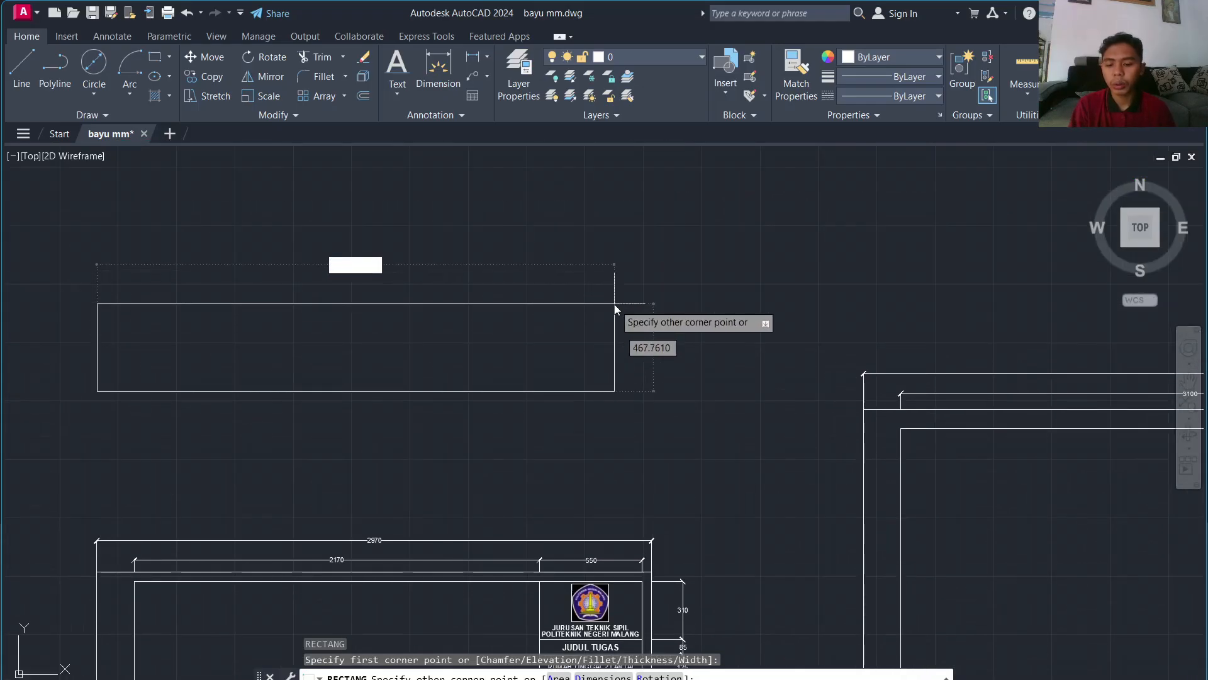
key(Tab)
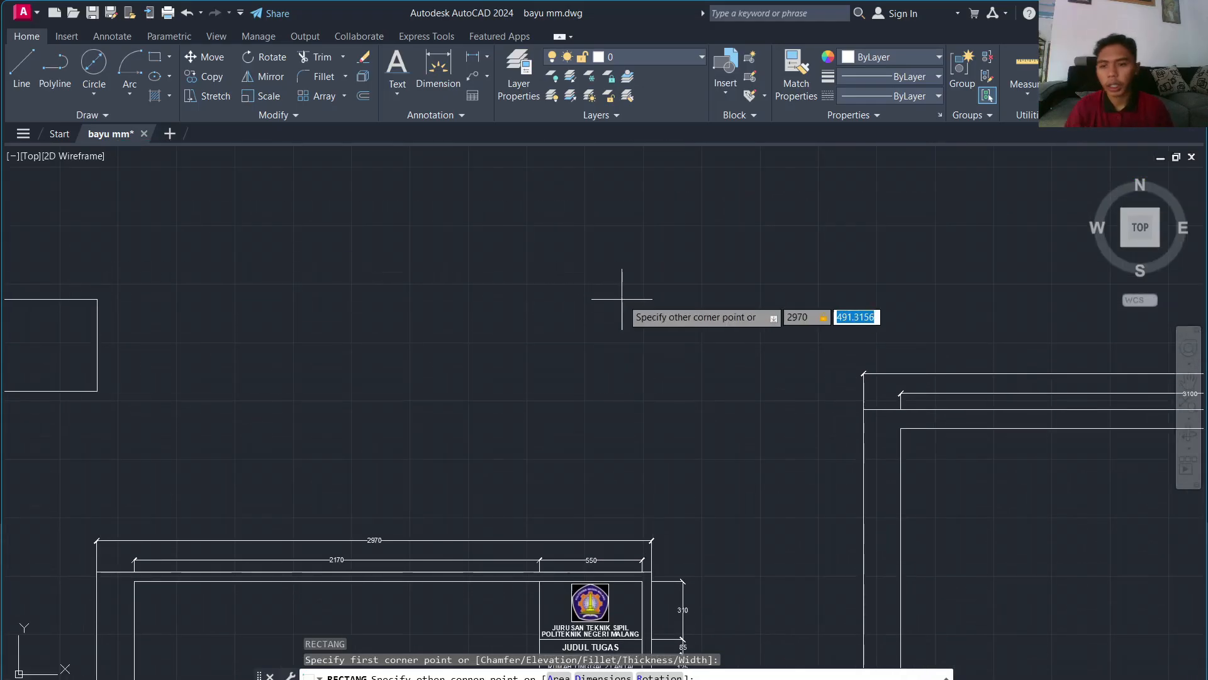
text(21)
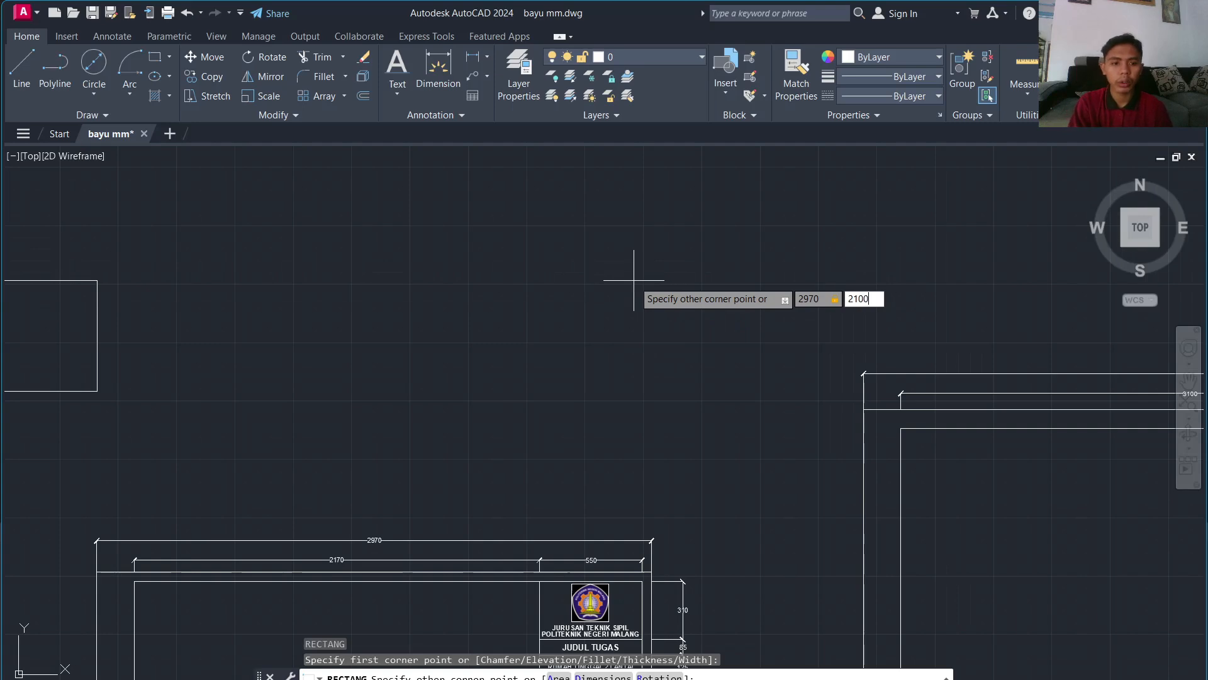
text(00)
key(Return)
scroll(642, 283, down, 4)
scroll(651, 302, up, 4)
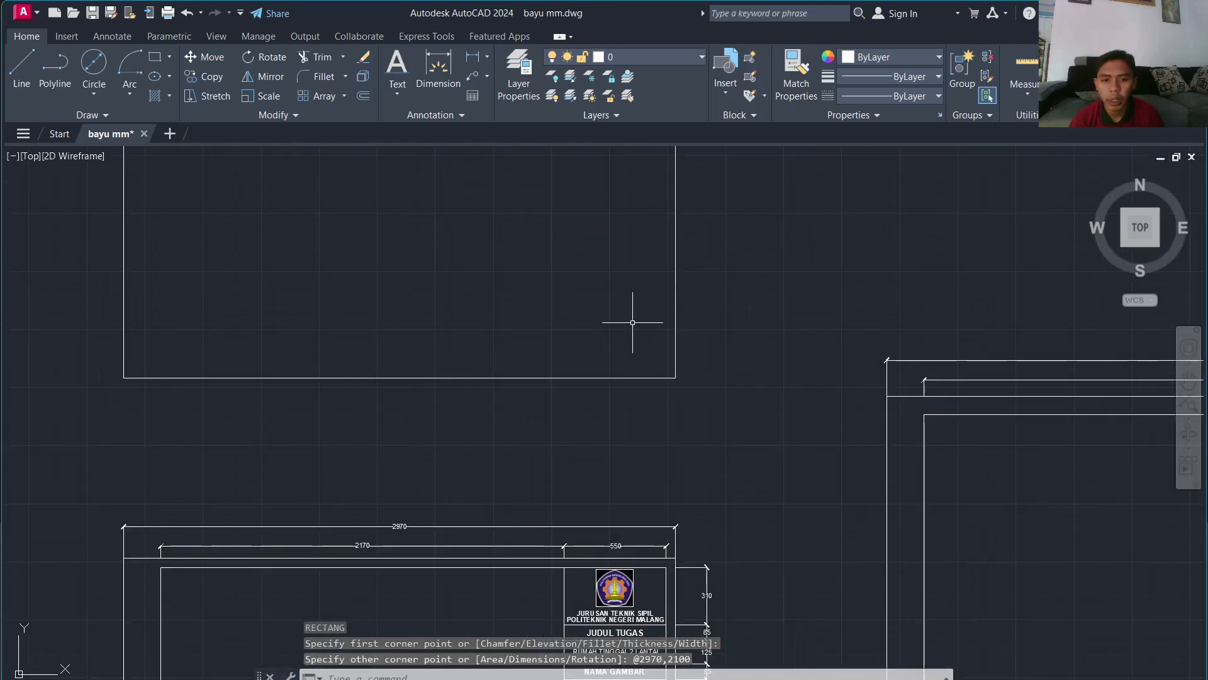
scroll(632, 322, down, 2)
middle_drag(632, 324, 675, 546)
text(o)
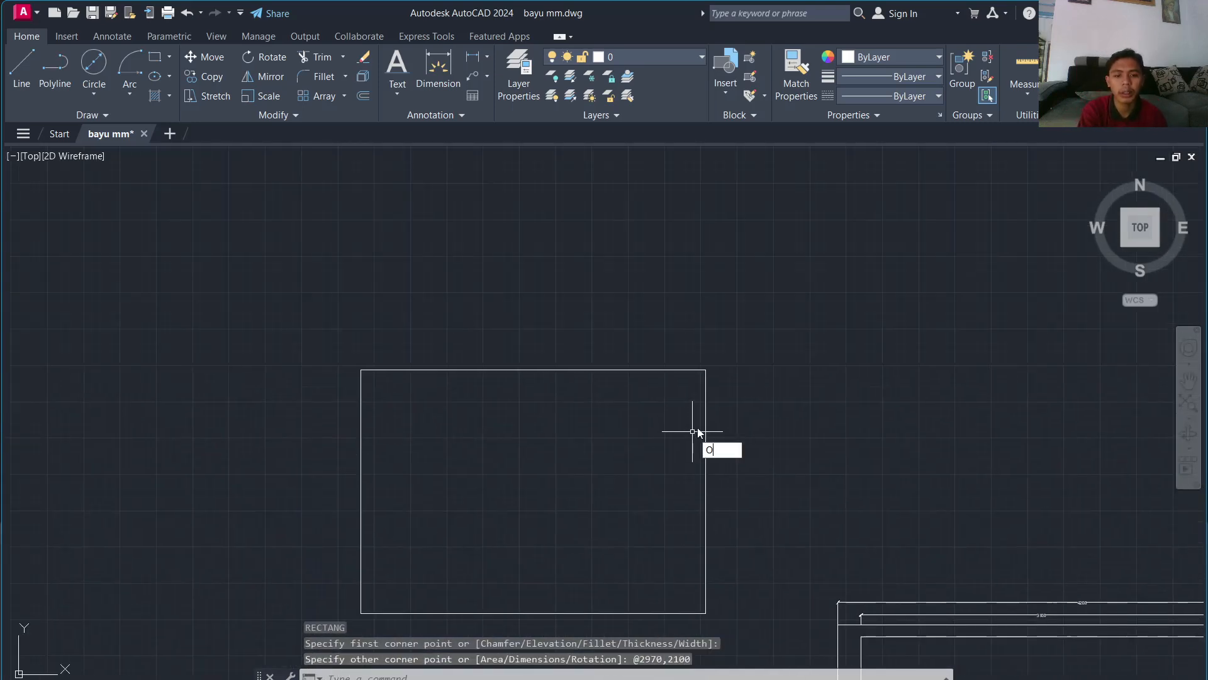
key(Return)
Step: Offset the new rectangle 50 units inward to form the inner border
key(Return)
click(705, 437)
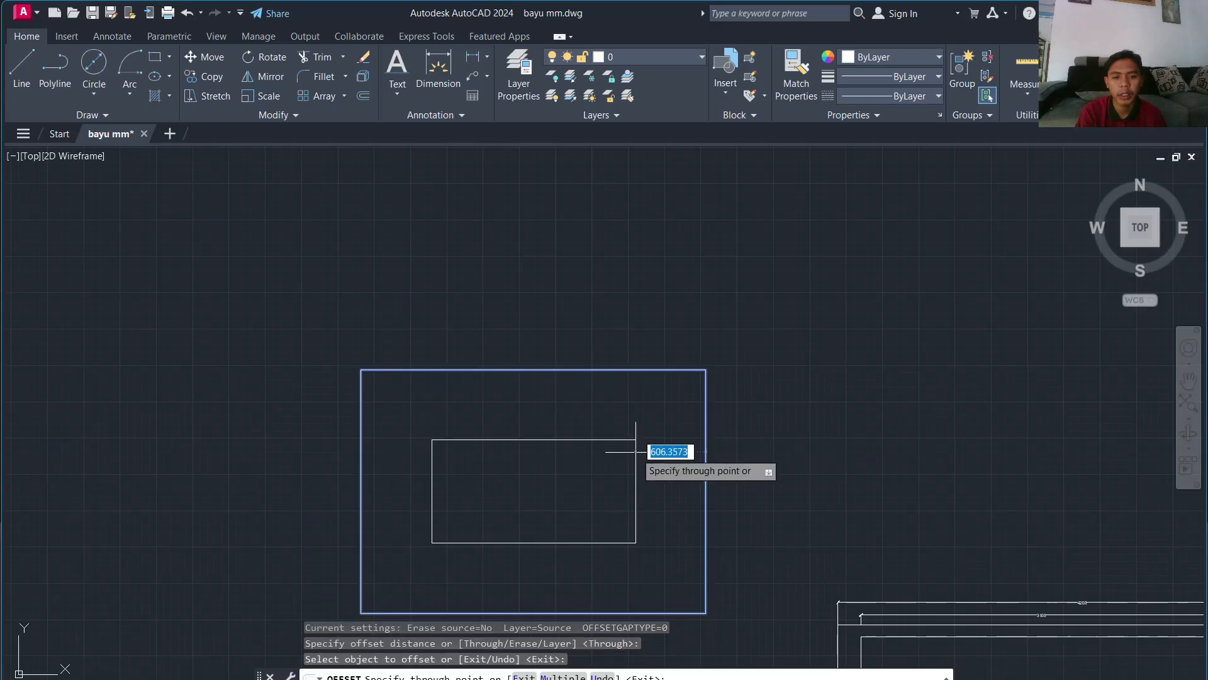
scroll(663, 442, up, 2)
text(50)
key(Return)
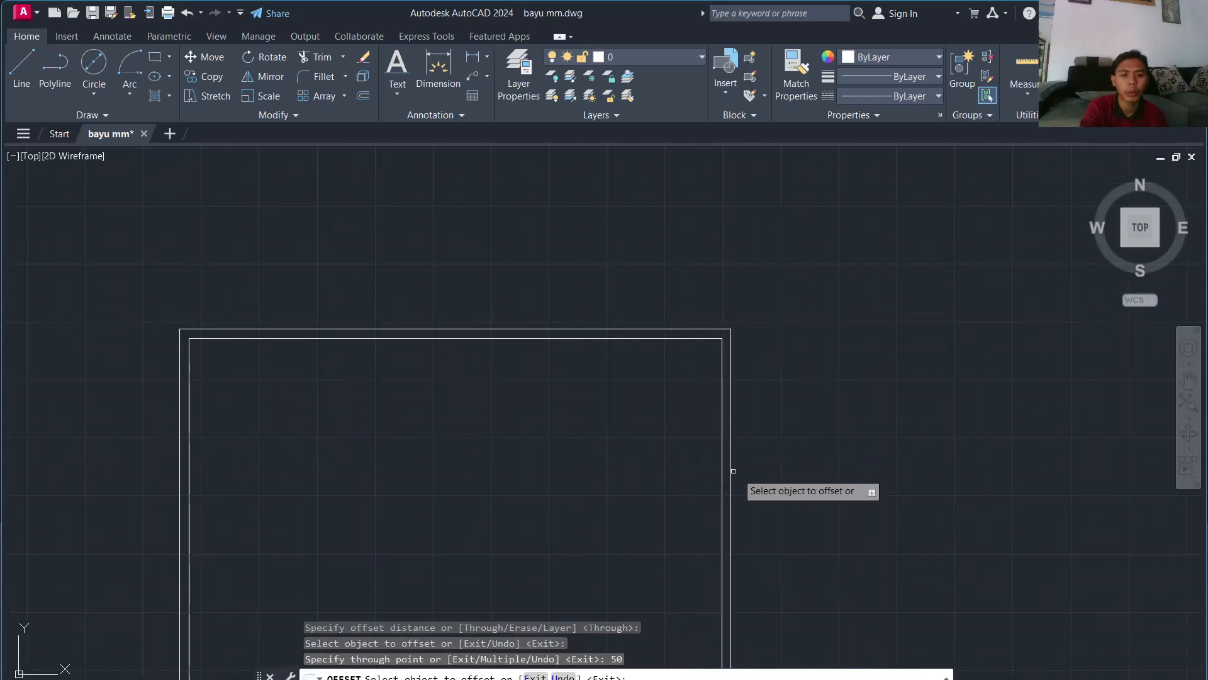
scroll(726, 507, down, 3)
scroll(718, 506, up, 3)
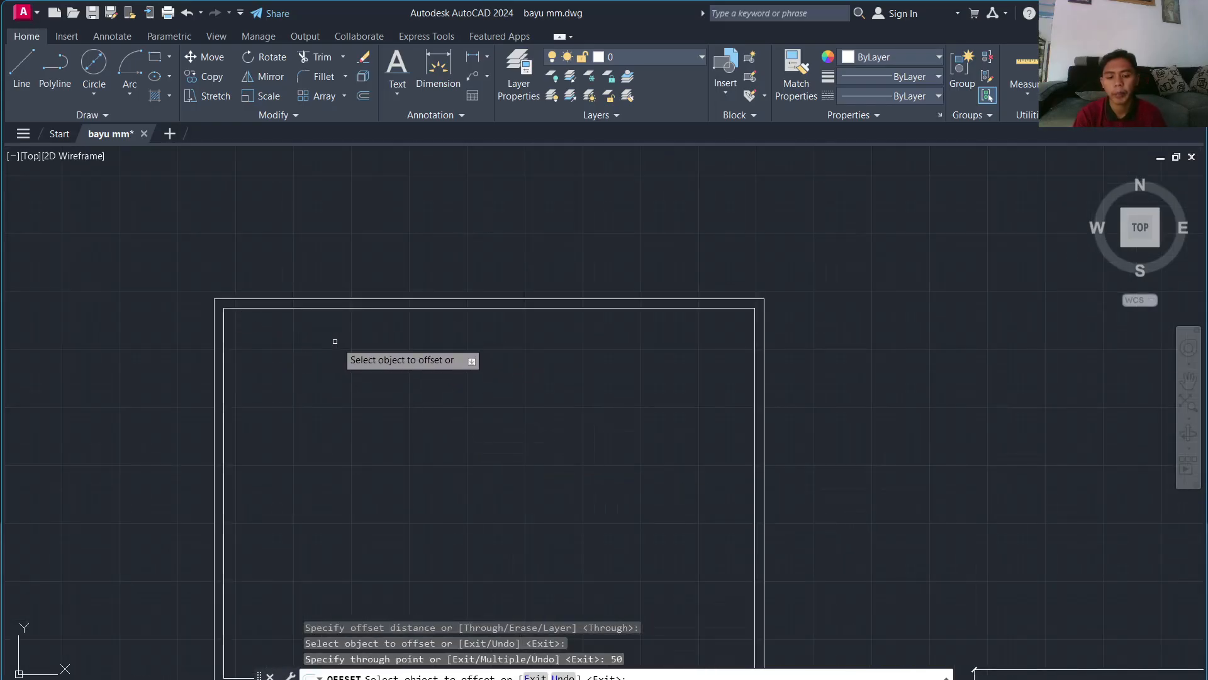
key(Escape)
Step: Draw a vertical line 200 in from the top-left corner down to the bottom edge
text(l)
key(Return)
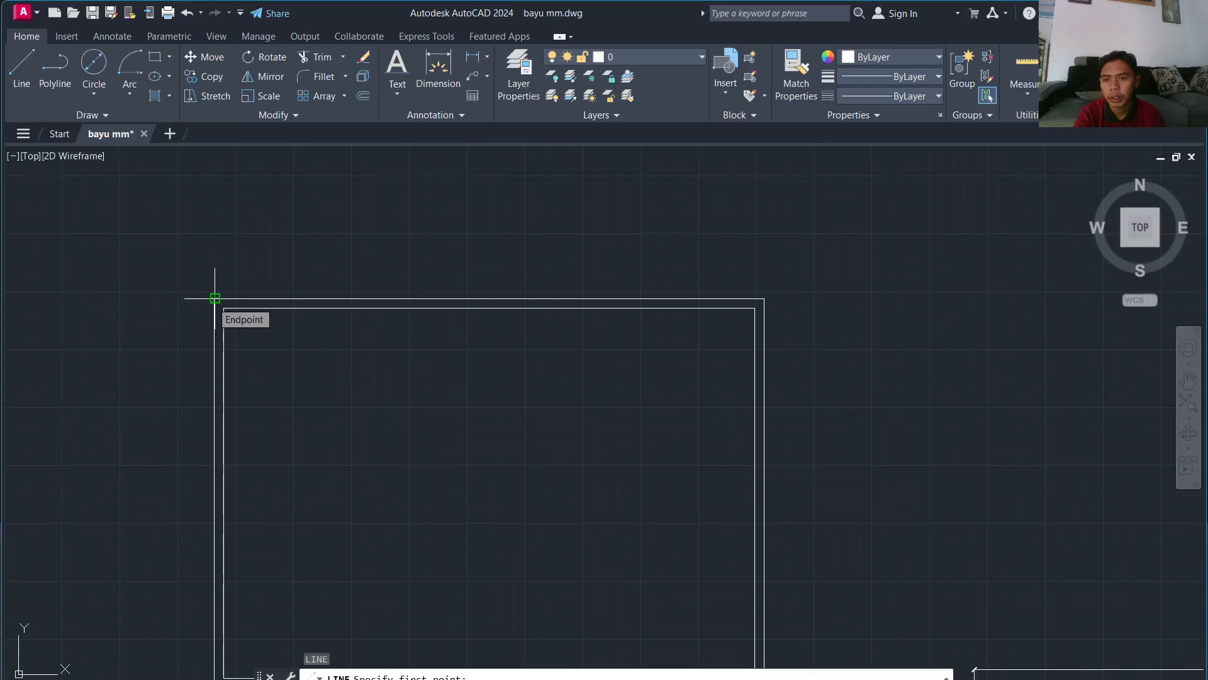
text(200)
key(Return)
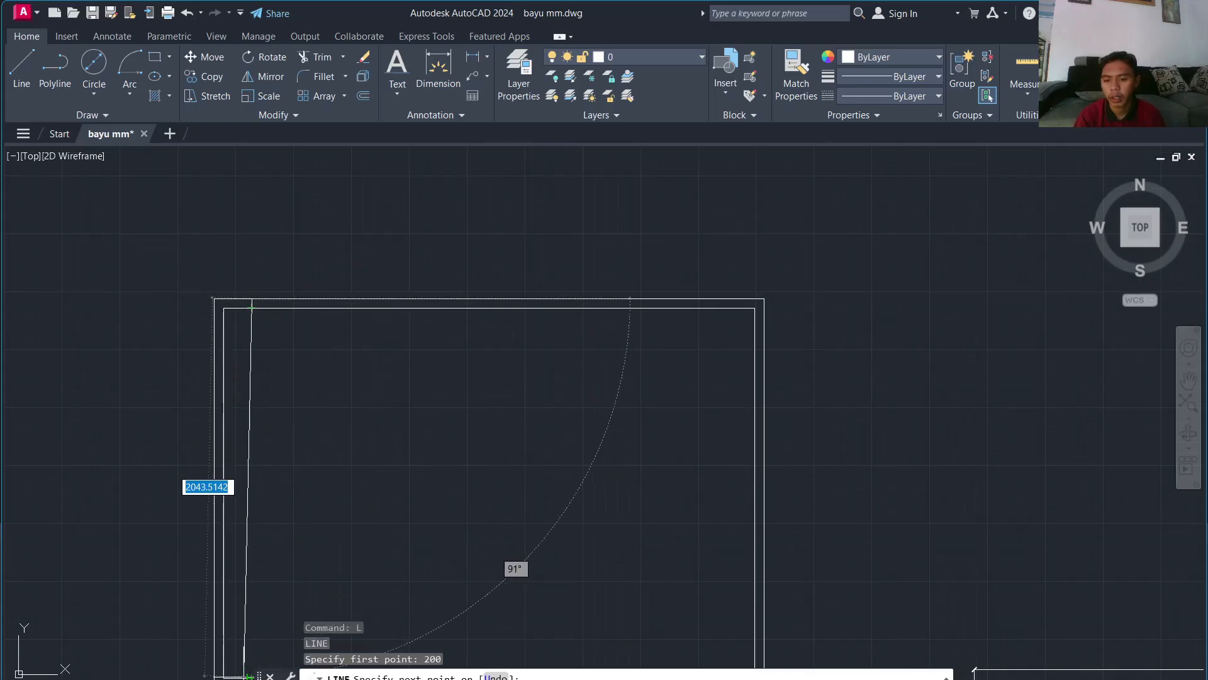
scroll(249, 656, up, 3)
middle_drag(243, 659, 278, 439)
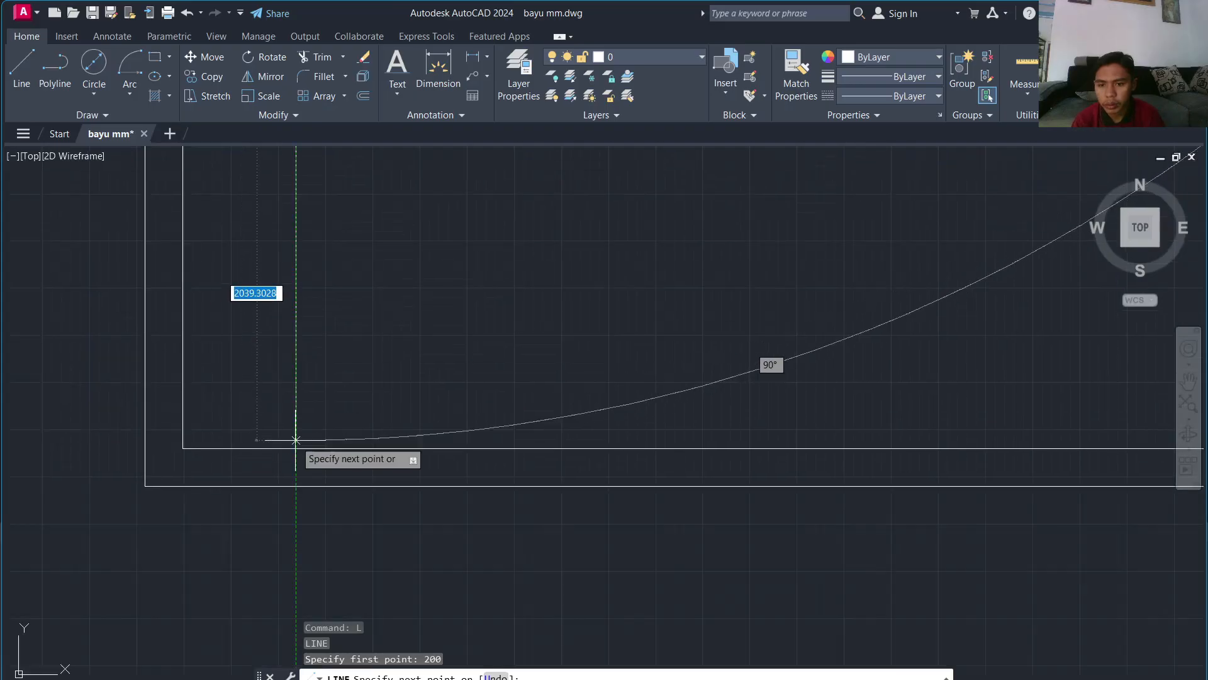
scroll(293, 442, down, 3)
key(Escape)
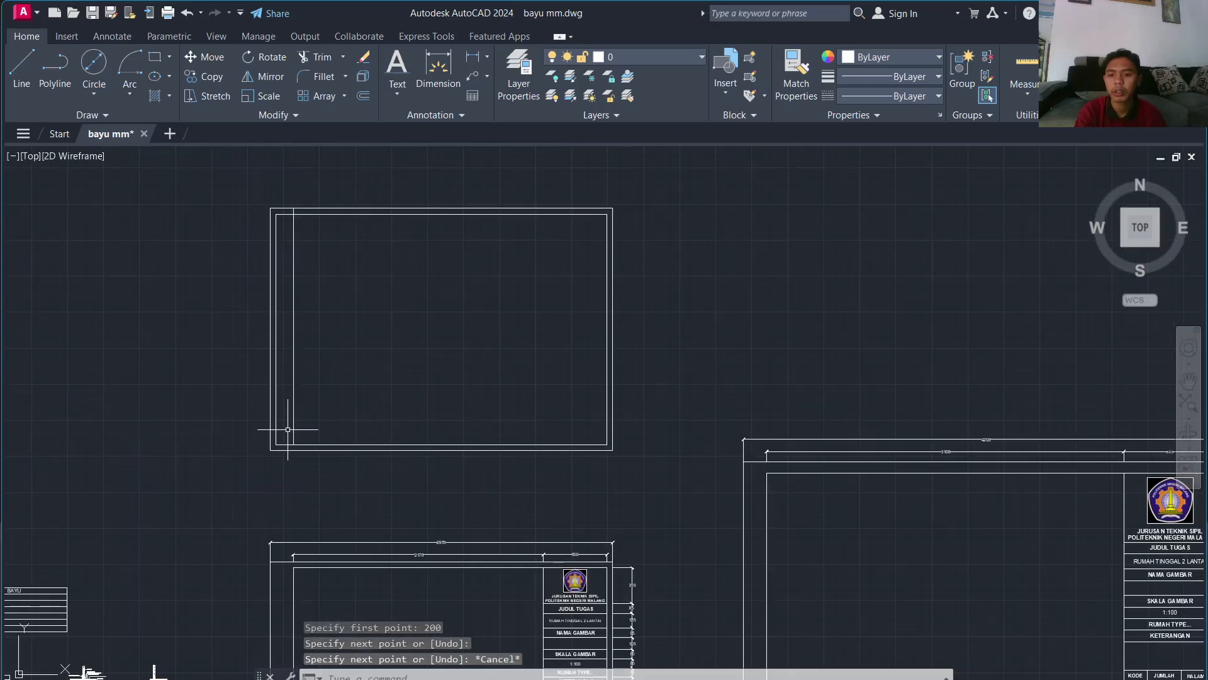
scroll(291, 303, up, 3)
scroll(291, 303, down, 3)
Step: Trim the old inner left edge and corner overhangs, leaving a 200-unit left margin
text(tr)
key(Return)
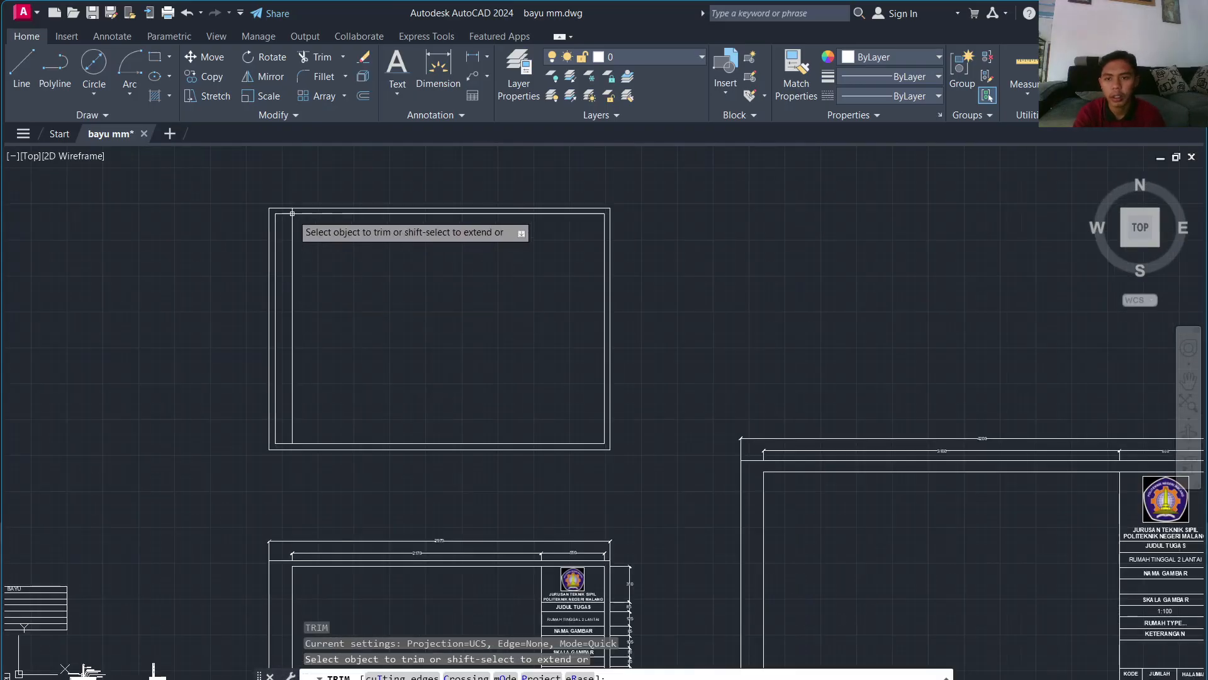
click(273, 235)
click(282, 213)
scroll(288, 208, up, 5)
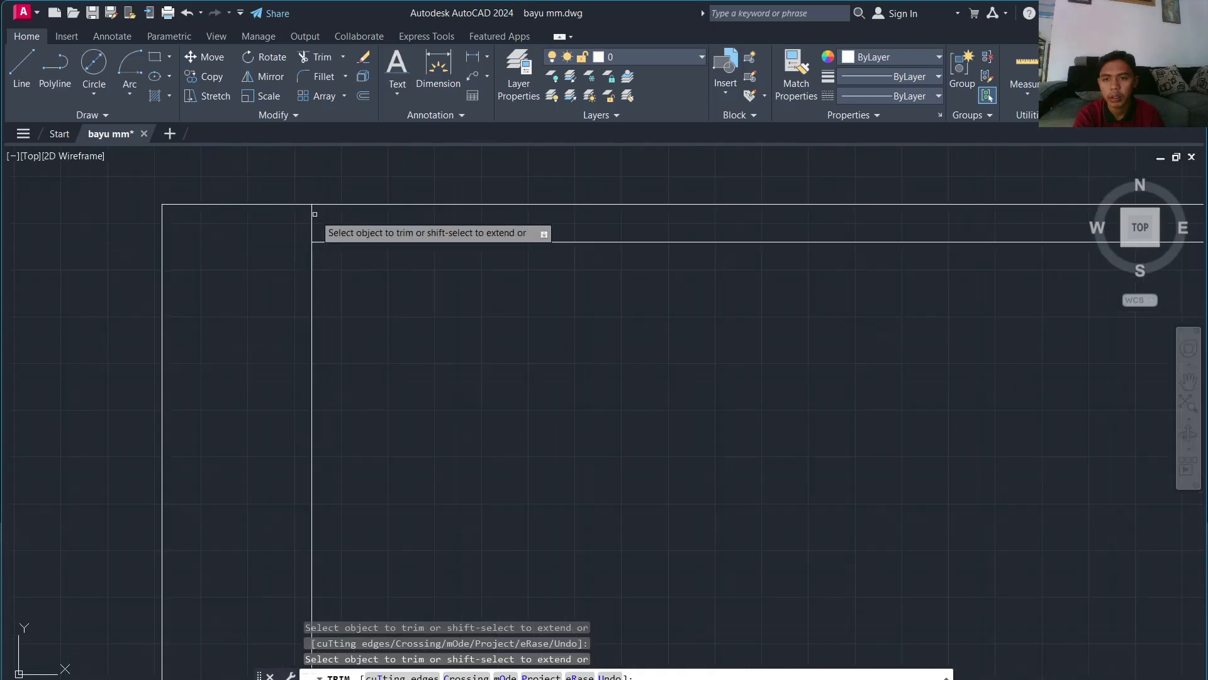
drag(313, 213, 297, 228)
scroll(259, 381, down, 5)
middle_drag(253, 490, 265, 344)
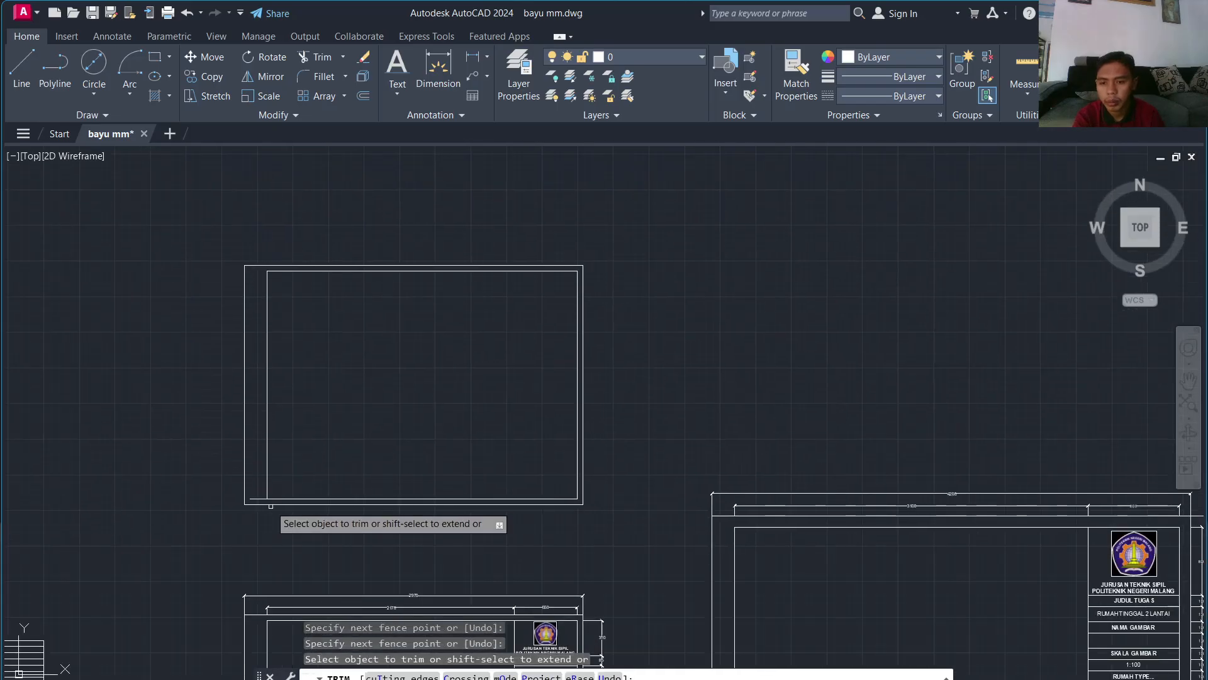
scroll(268, 494, up, 5)
drag(240, 523, 202, 561)
scroll(200, 545, down, 3)
key(Escape)
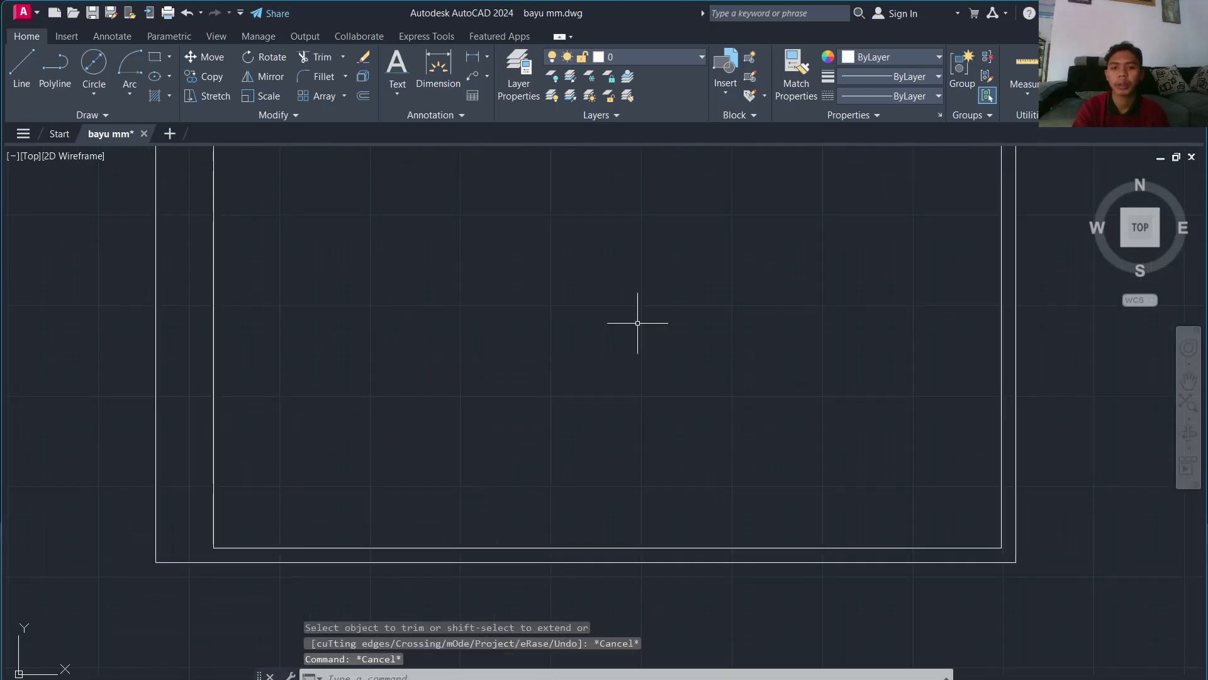
scroll(742, 290, down, 3)
Step: Start a line 550 in from the frame's top-right corner, then abandon it
text(kl)
key(Return)
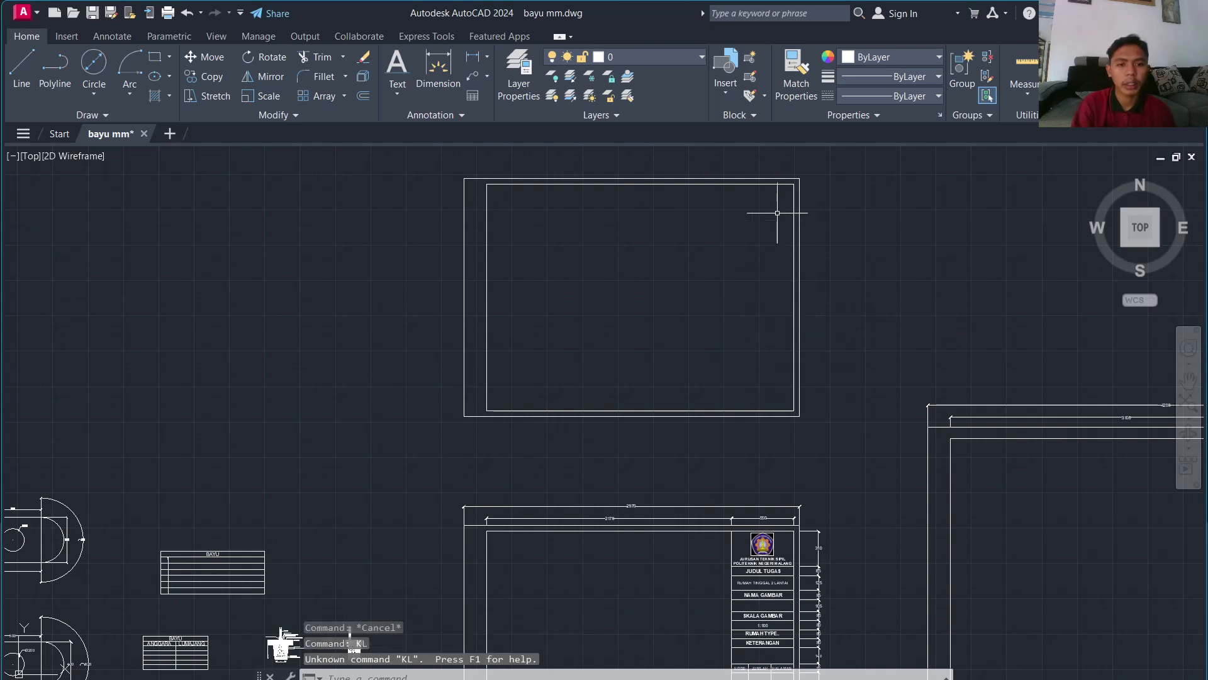
scroll(802, 188, up, 5)
middle_drag(806, 180, 749, 398)
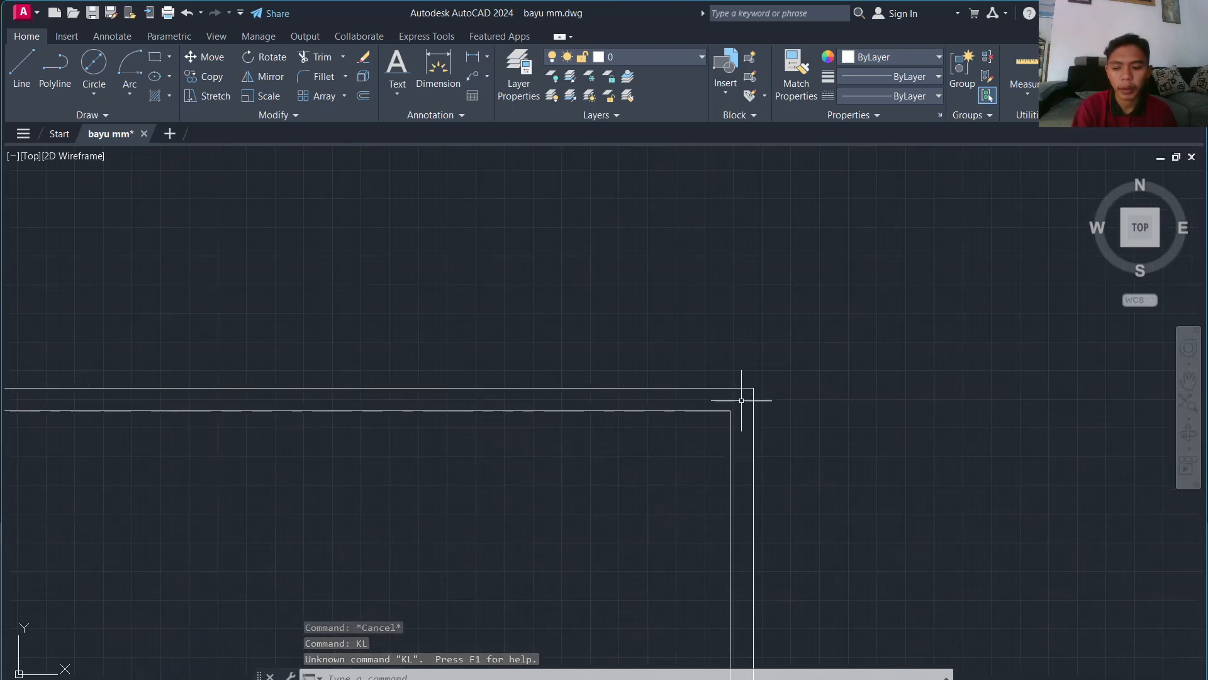
key(Escape)
key(Escape)
text(l)
key(Return)
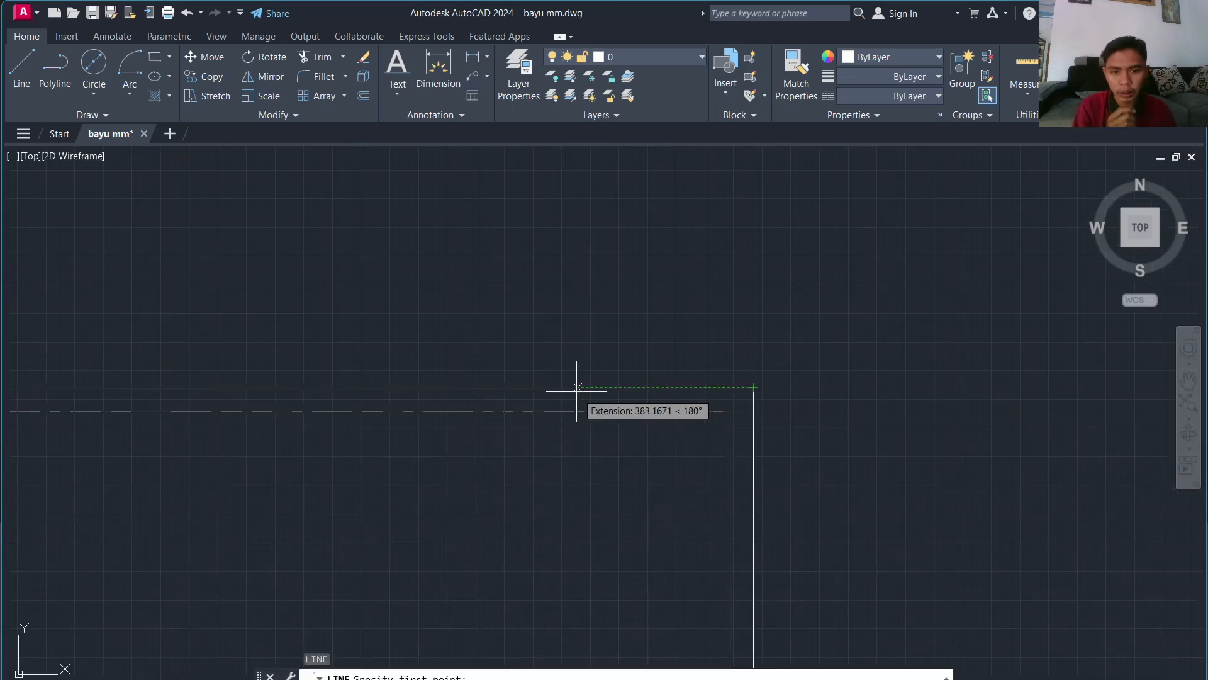
scroll(575, 378, down, 3)
scroll(573, 518, up, 5)
scroll(574, 517, down, 6)
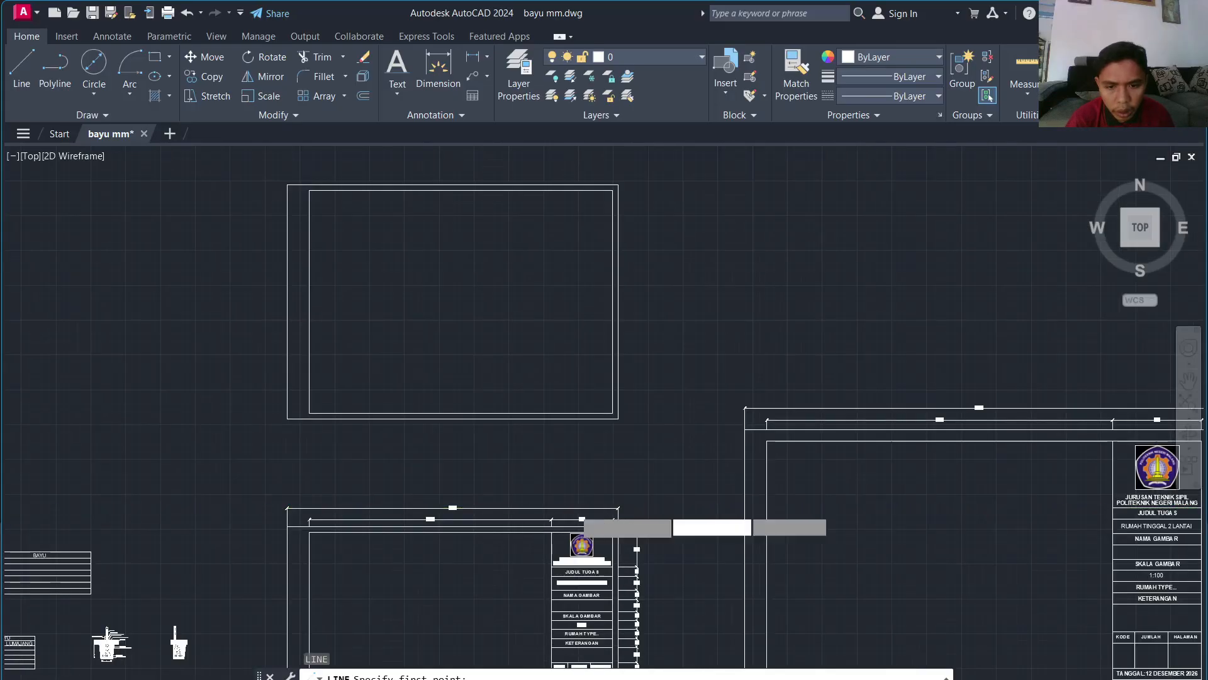
scroll(563, 258, up, 8)
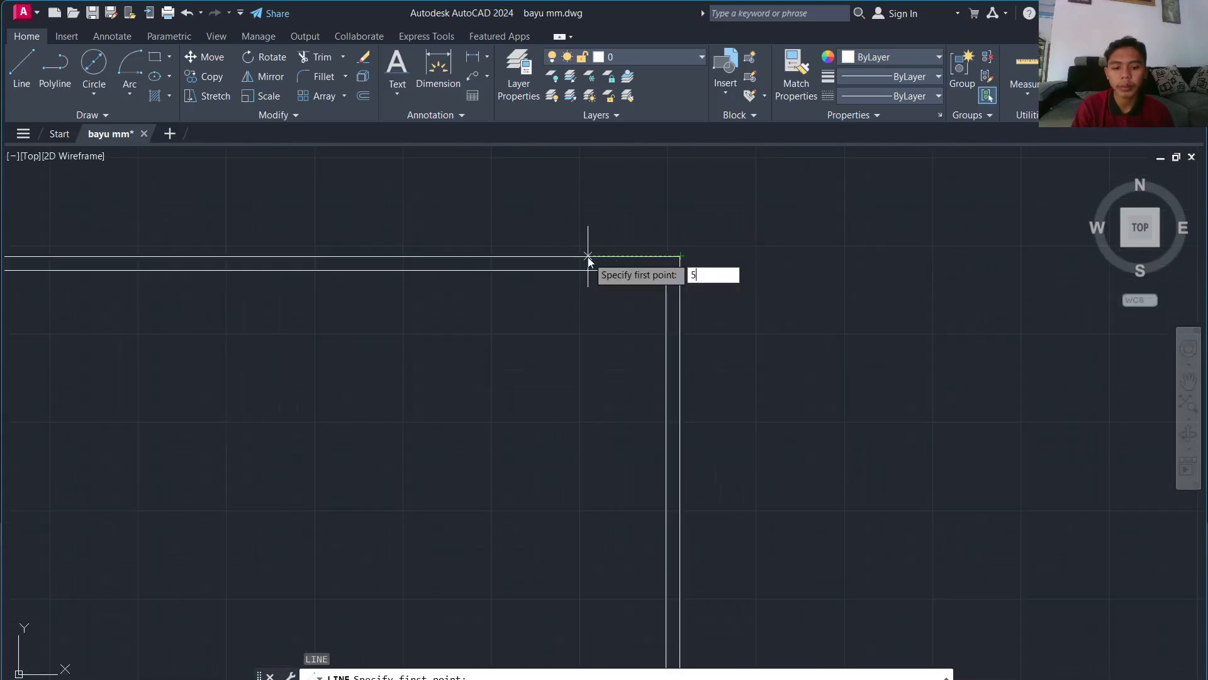
text(550)
key(Return)
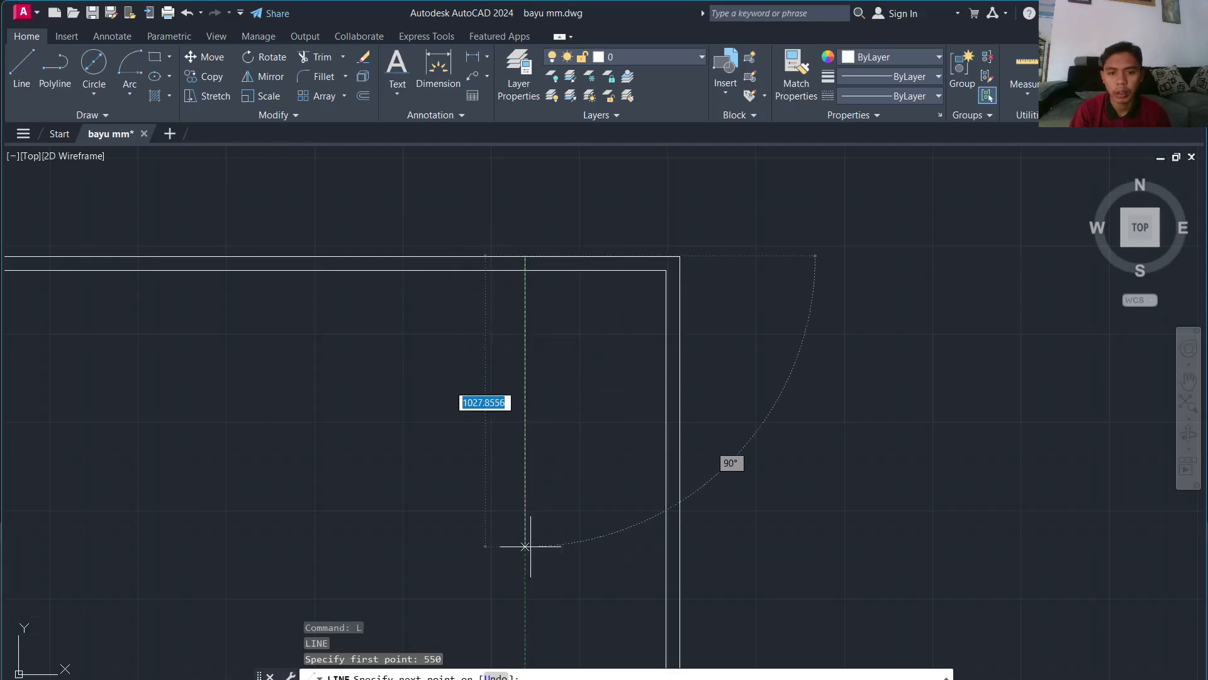
mouse_move(520, 555)
middle_down()
mouse_move(520, 396)
mouse_move(552, 212)
middle_up()
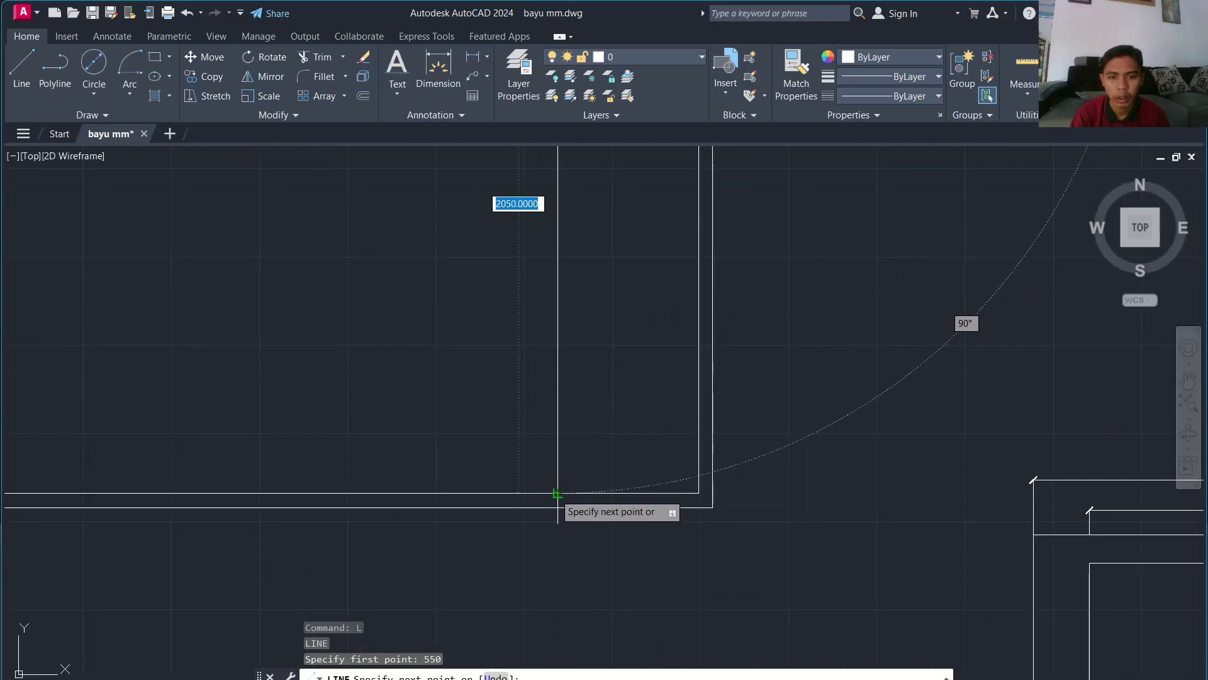
scroll(558, 492, down, 5)
key(Escape)
Step: Delete the misplaced vertical divider line
scroll(569, 554, up, 3)
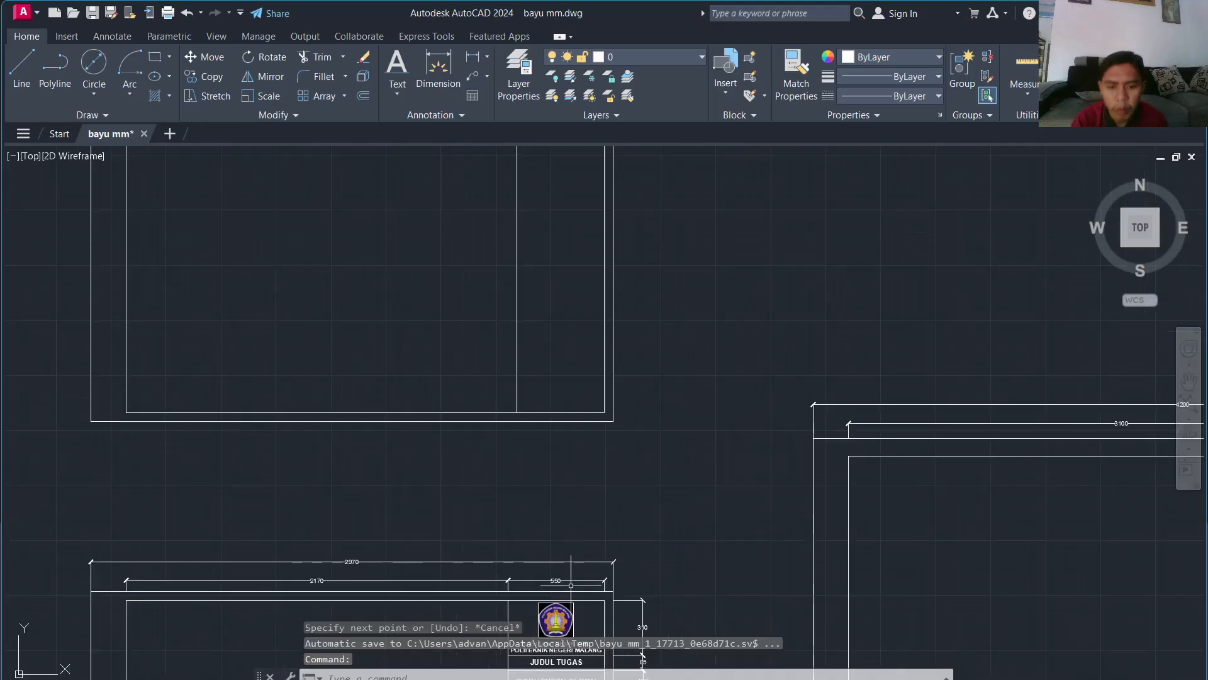
scroll(572, 580, up, 4)
scroll(569, 566, down, 8)
scroll(557, 418, up, 4)
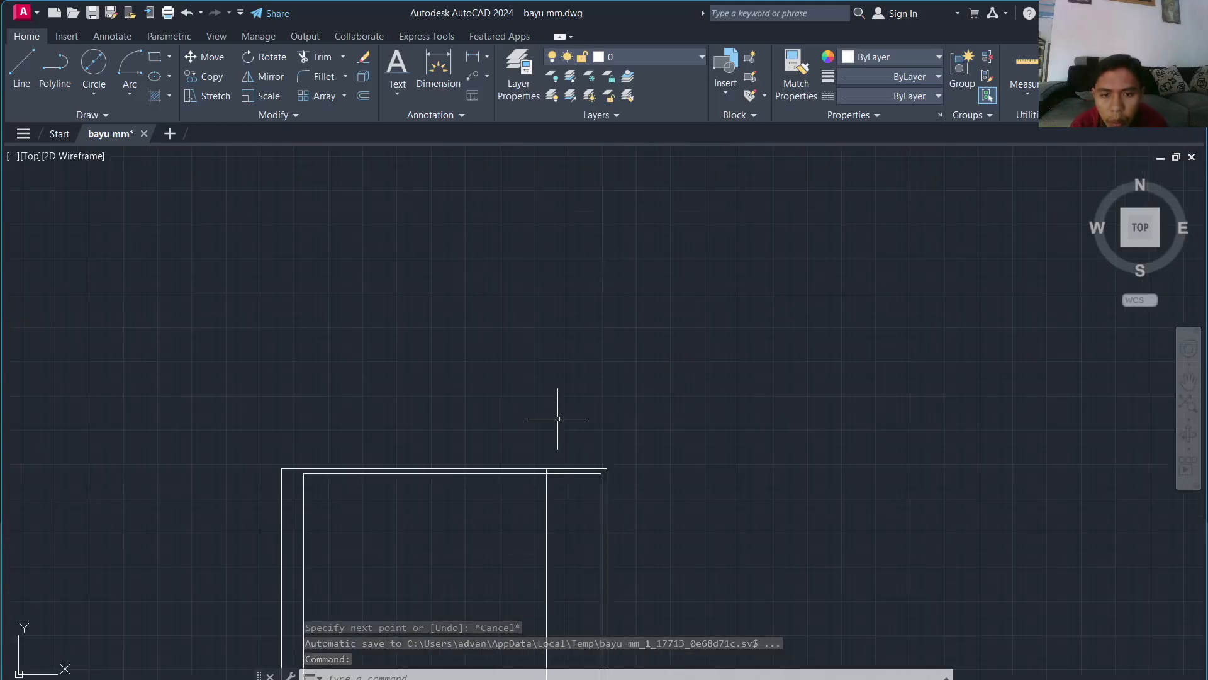
scroll(560, 427, down, 4)
key(Escape)
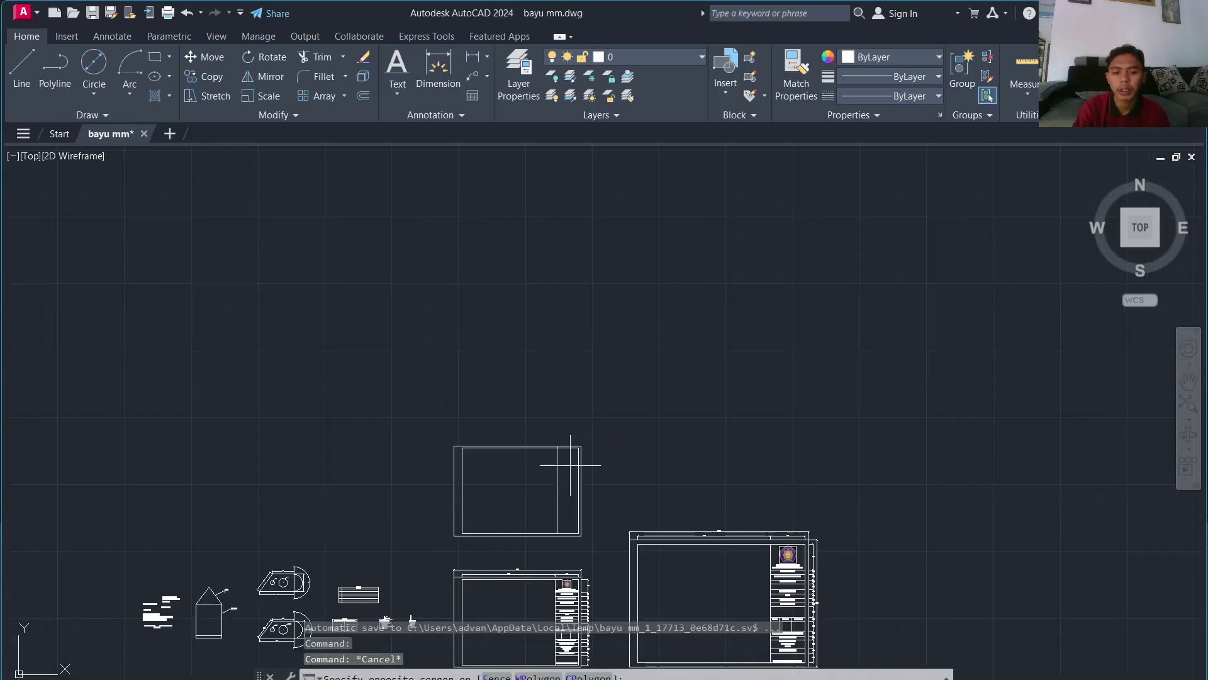
click(548, 478)
key(Delete)
Step: Draw a vertical line from 550 inside the top-right corner down to the bottom edge
scroll(552, 488, up, 7)
text(l)
key(Return)
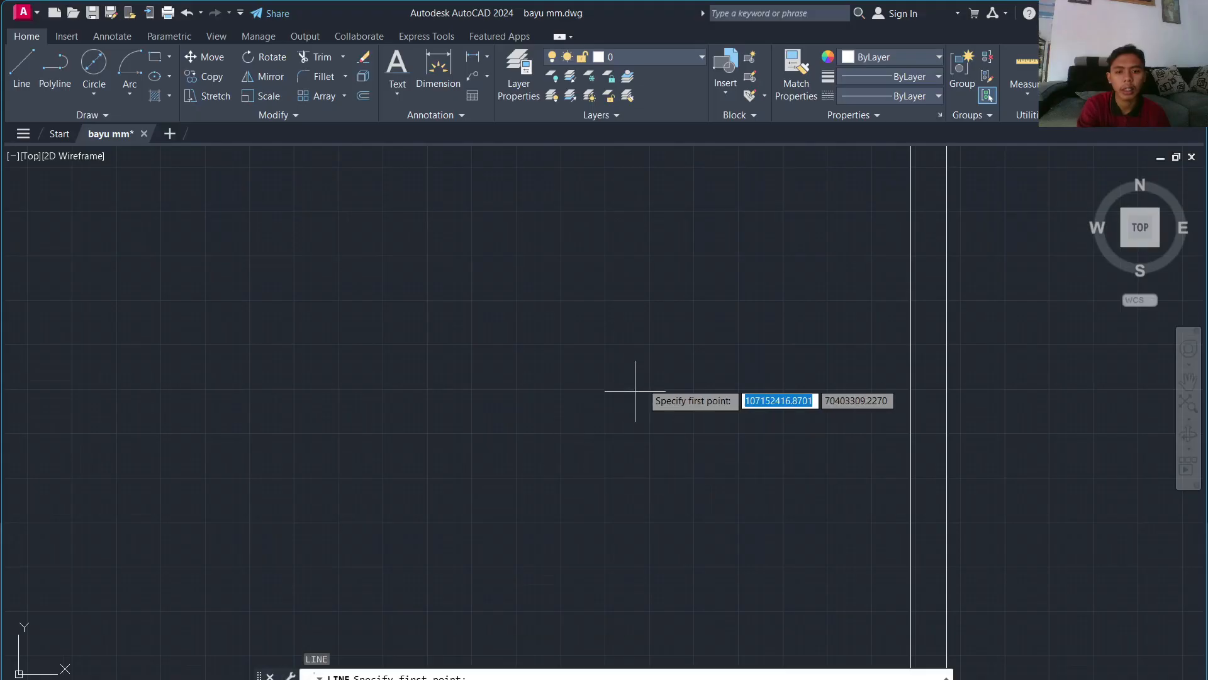
scroll(635, 391, down, 4)
scroll(705, 277, up, 4)
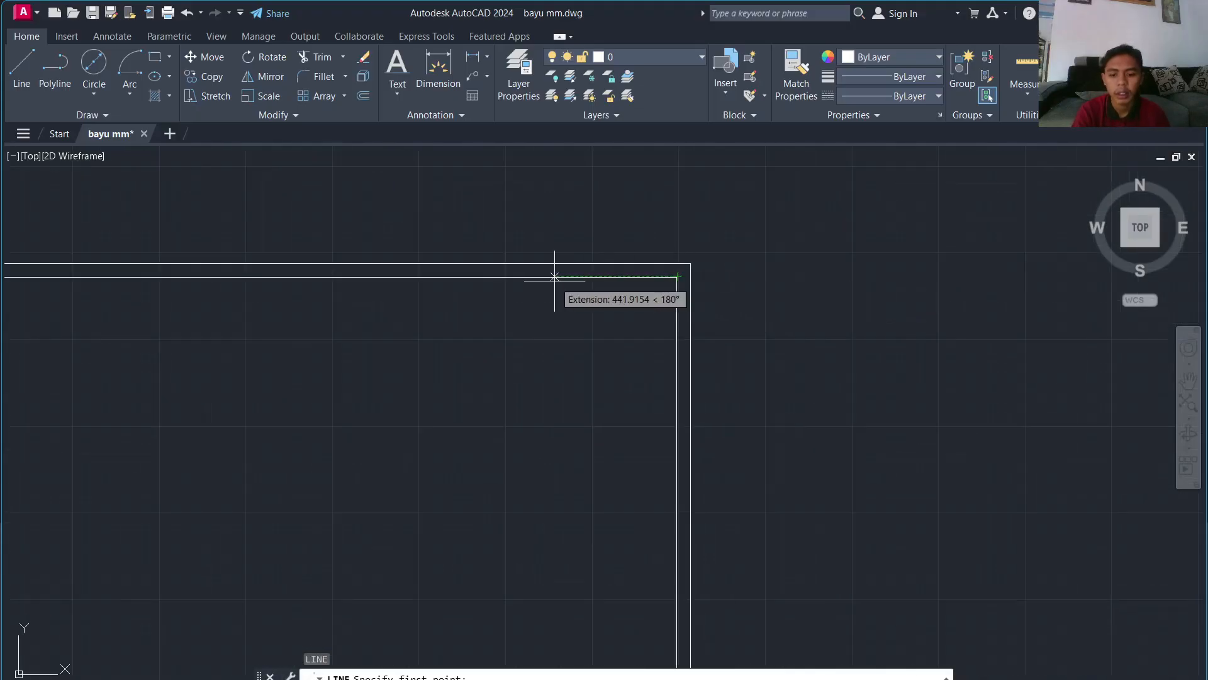
text(550)
key(Return)
scroll(520, 566, down, 5)
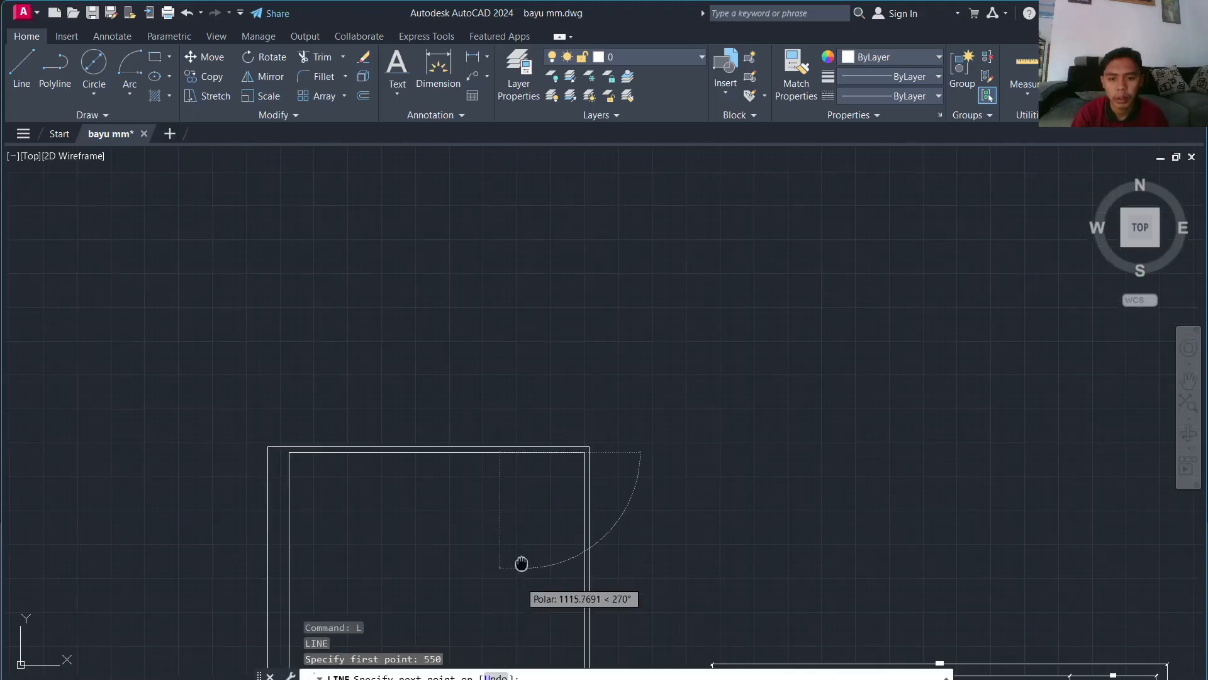
click(580, 346)
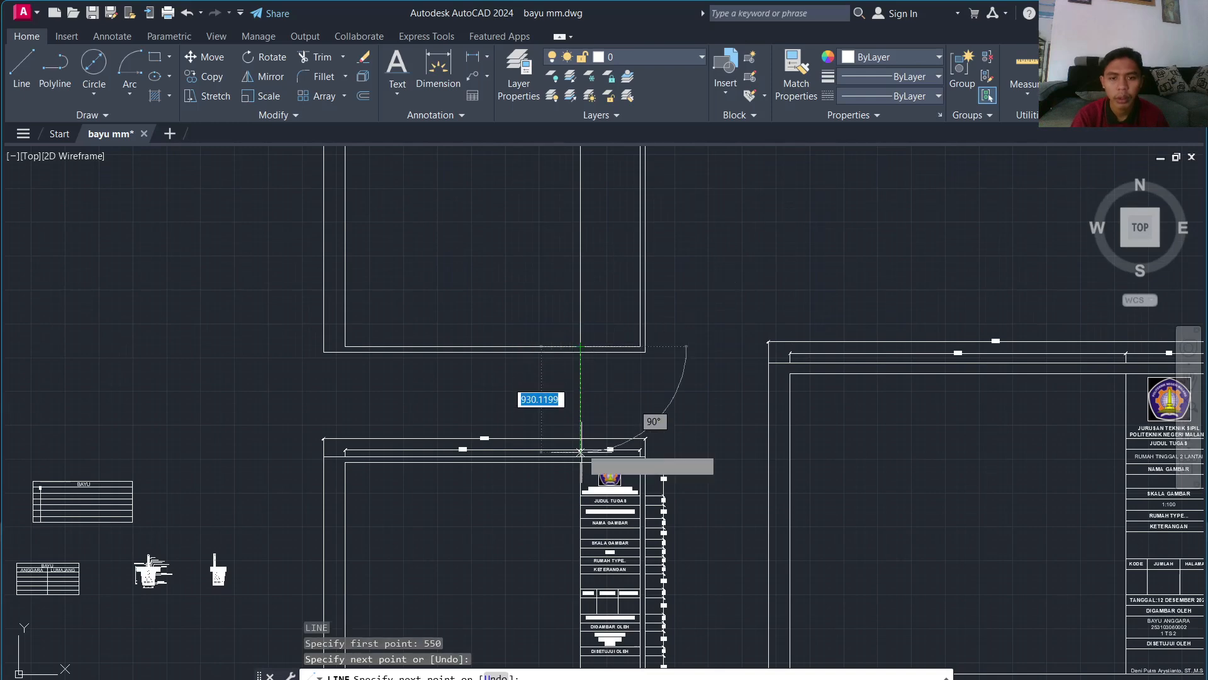
key(Return)
scroll(607, 327, up, 3)
Step: Compare with the reference title block, then begin another line in the upper frame
middle_drag(607, 328, 530, 630)
scroll(530, 629, down, 2)
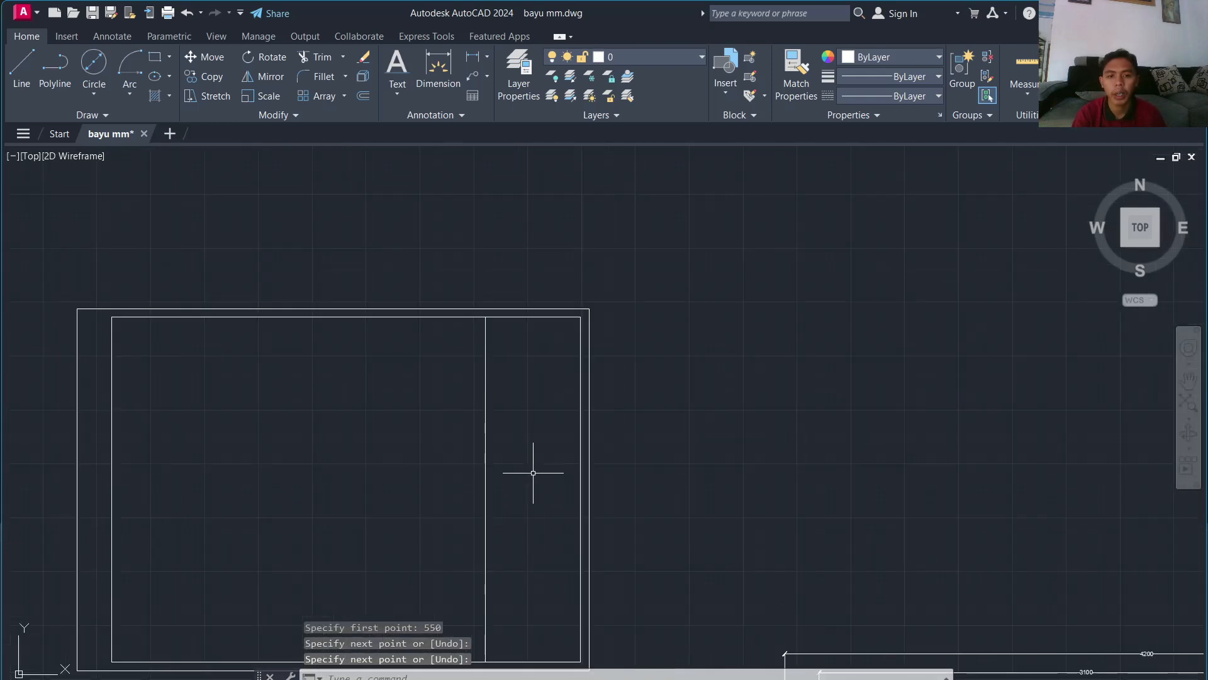
middle_drag(525, 445, 499, 268)
middle_drag(536, 458, 544, 357)
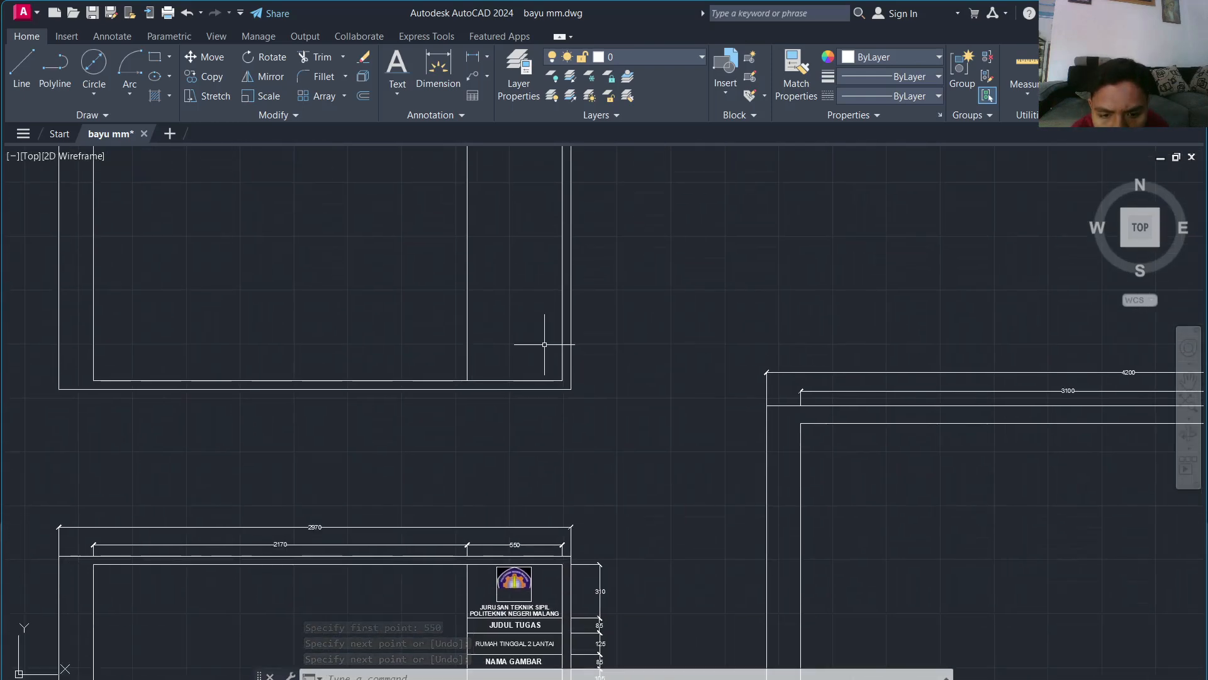
middle_drag(540, 219, 473, 477)
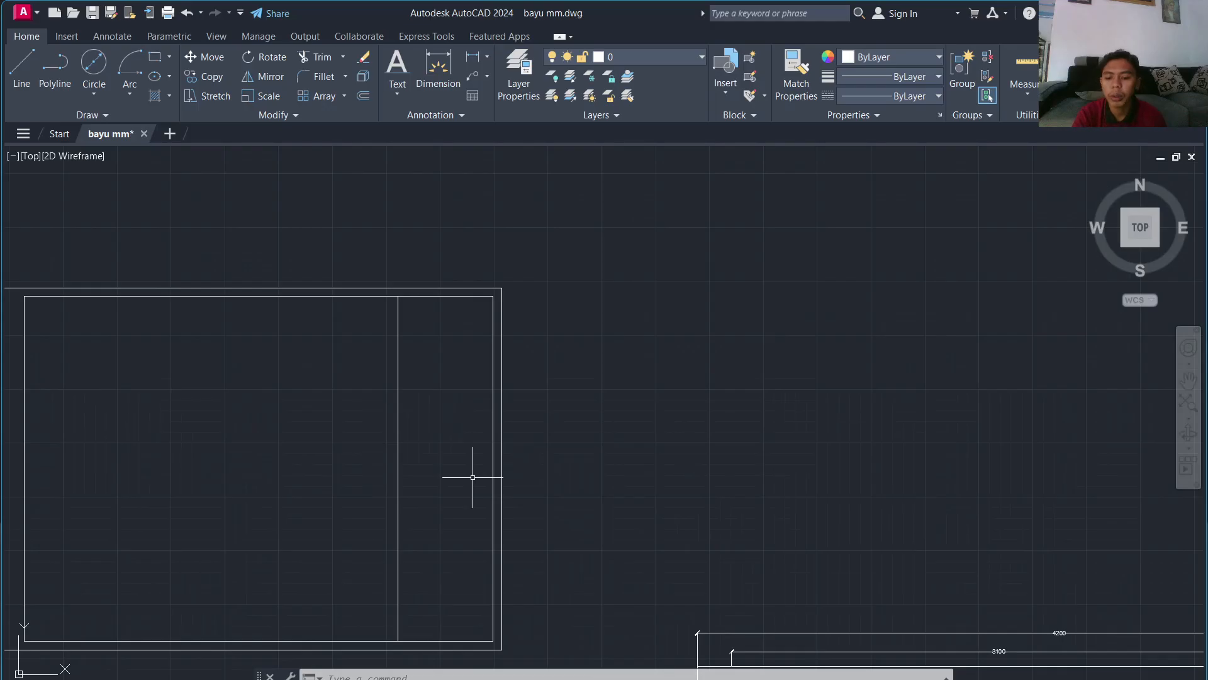
text(l)
key(Return)
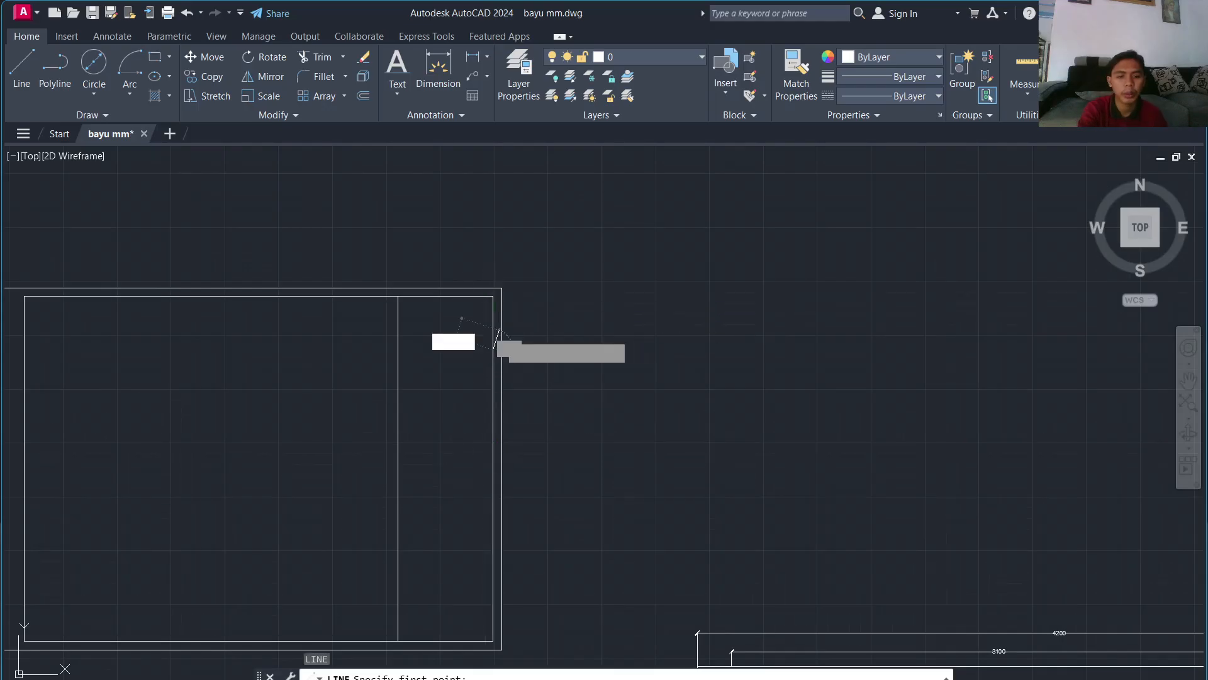
Step: Draw a horizontal line 310 below the title-block column's top corner
text(310)
key(Return)
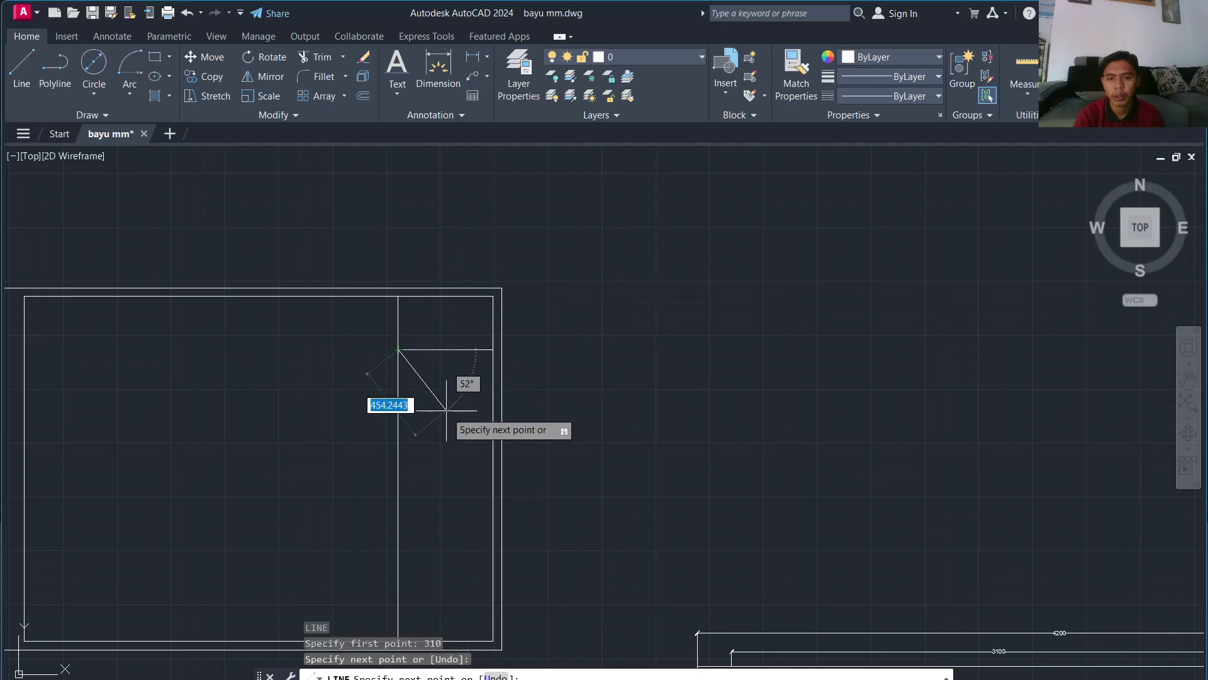
key(Return)
click(444, 330)
click(397, 378)
key(Escape)
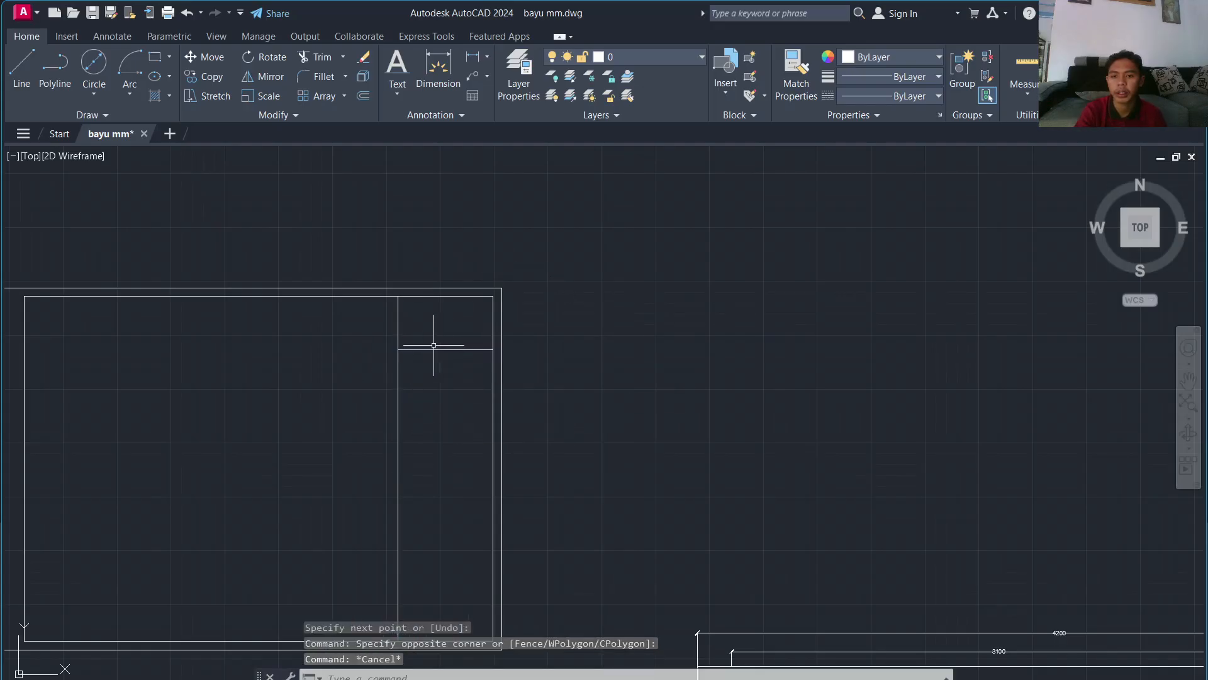
Step: Offset the horizontal line downward by 85, then the copy by 125
key(Return)
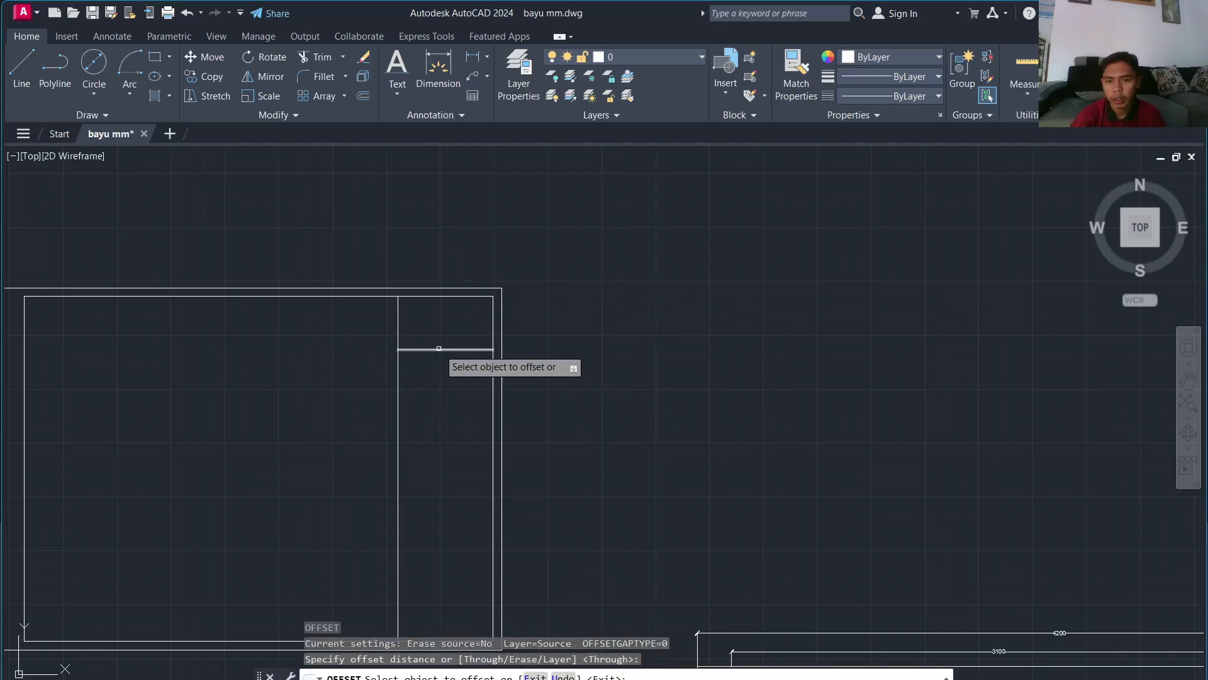
click(439, 348)
scroll(444, 403, down, 3)
scroll(484, 597, up, 5)
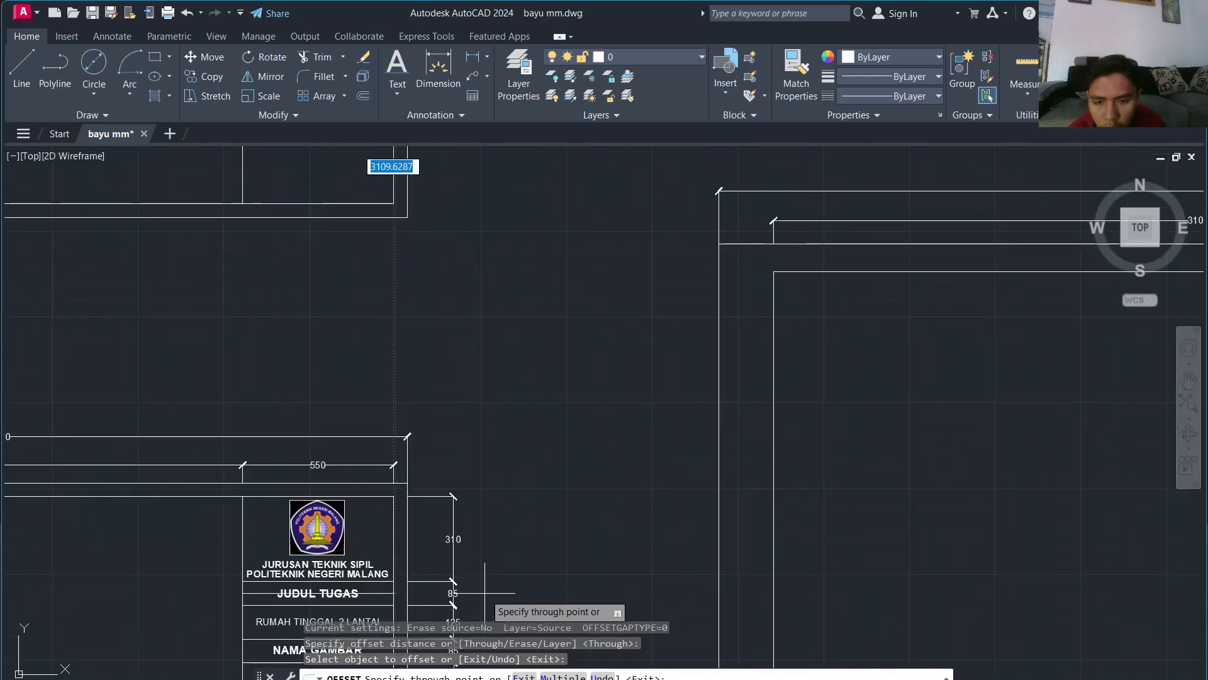
scroll(428, 340, down, 3)
scroll(364, 417, up, 3)
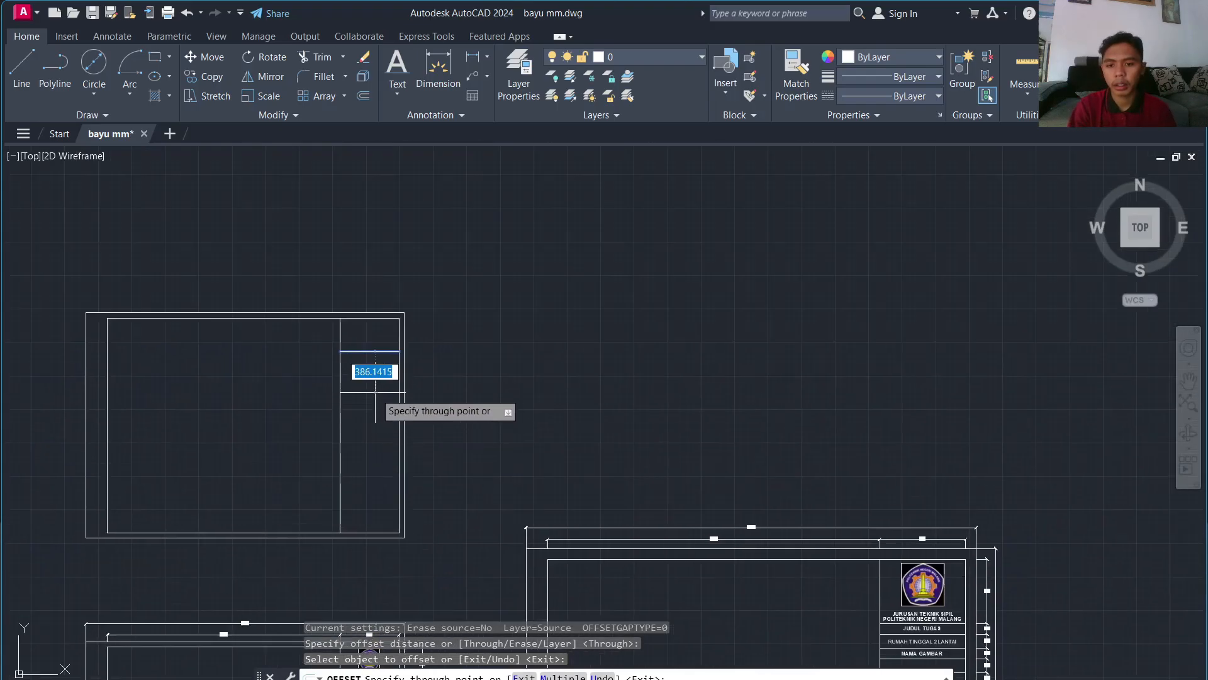
key(Return)
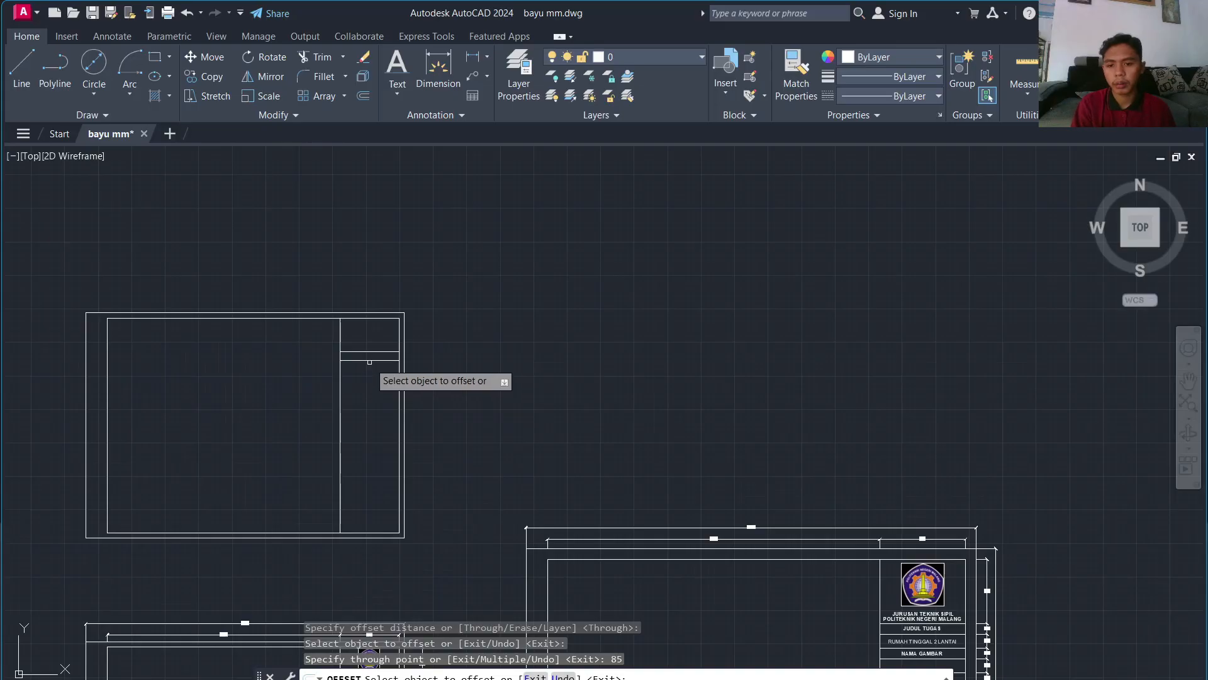
click(369, 361)
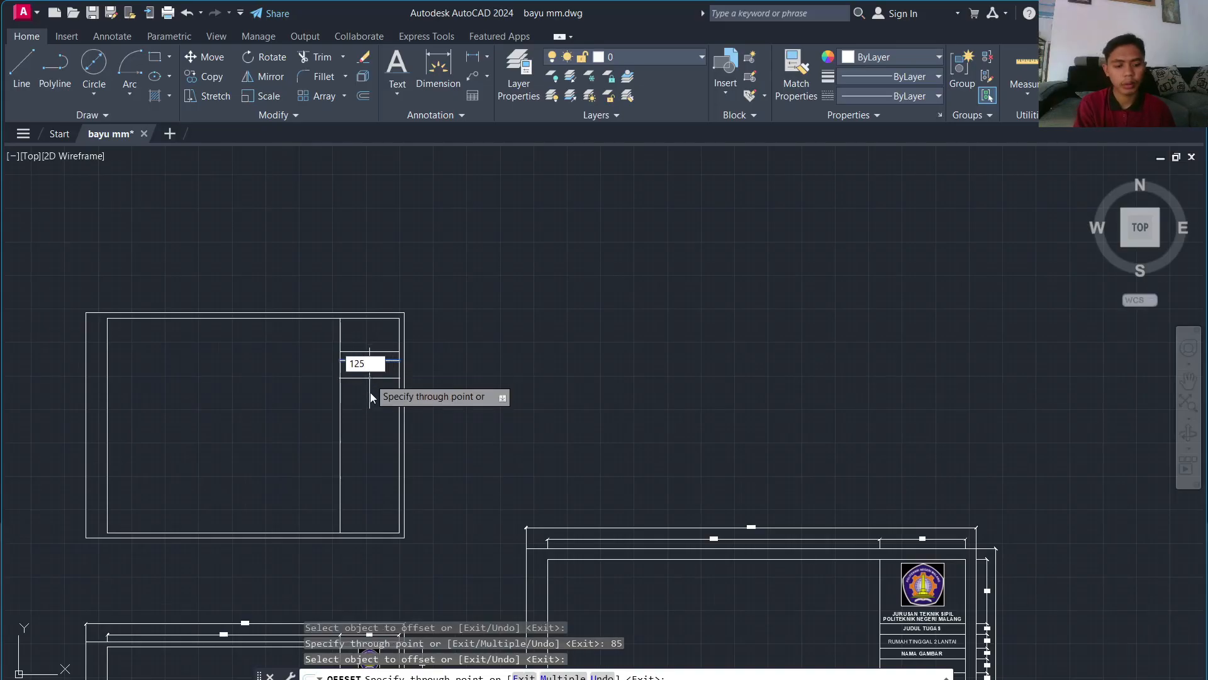
key(Return)
Step: Add two more row lines offset 85 and 105 below, matching the reference block
scroll(389, 493, down, 1)
middle_drag(388, 493, 381, 332)
scroll(376, 448, up, 3)
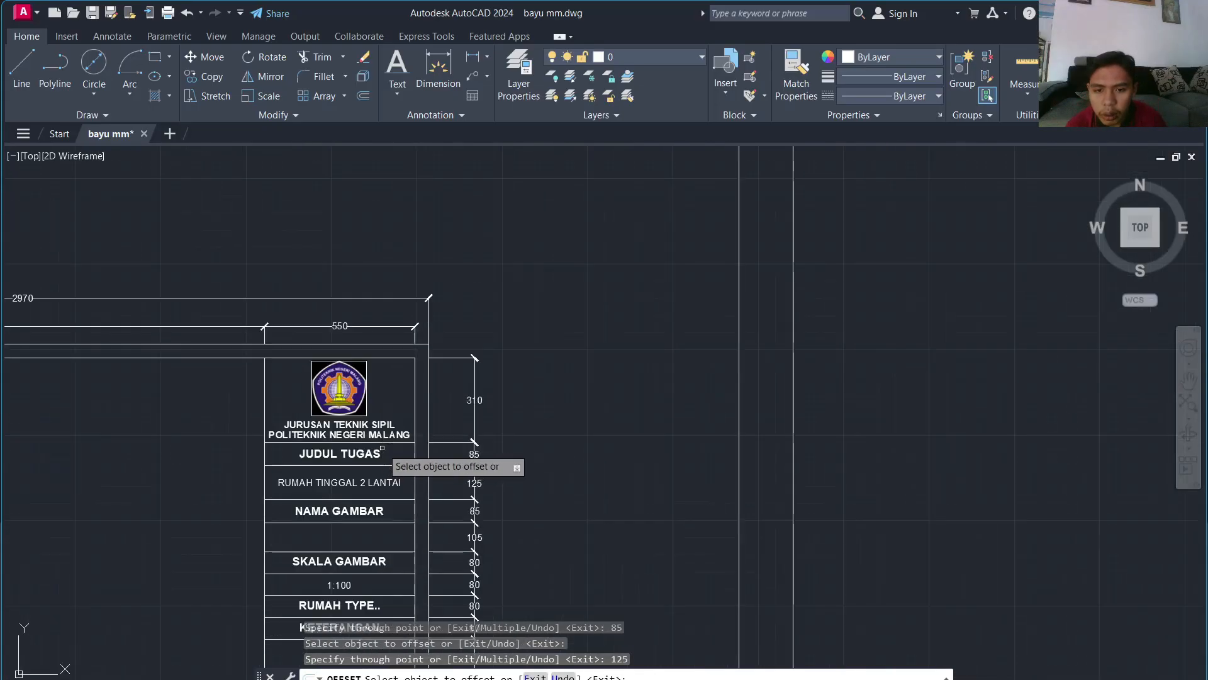
scroll(377, 448, down, 5)
scroll(394, 252, up, 4)
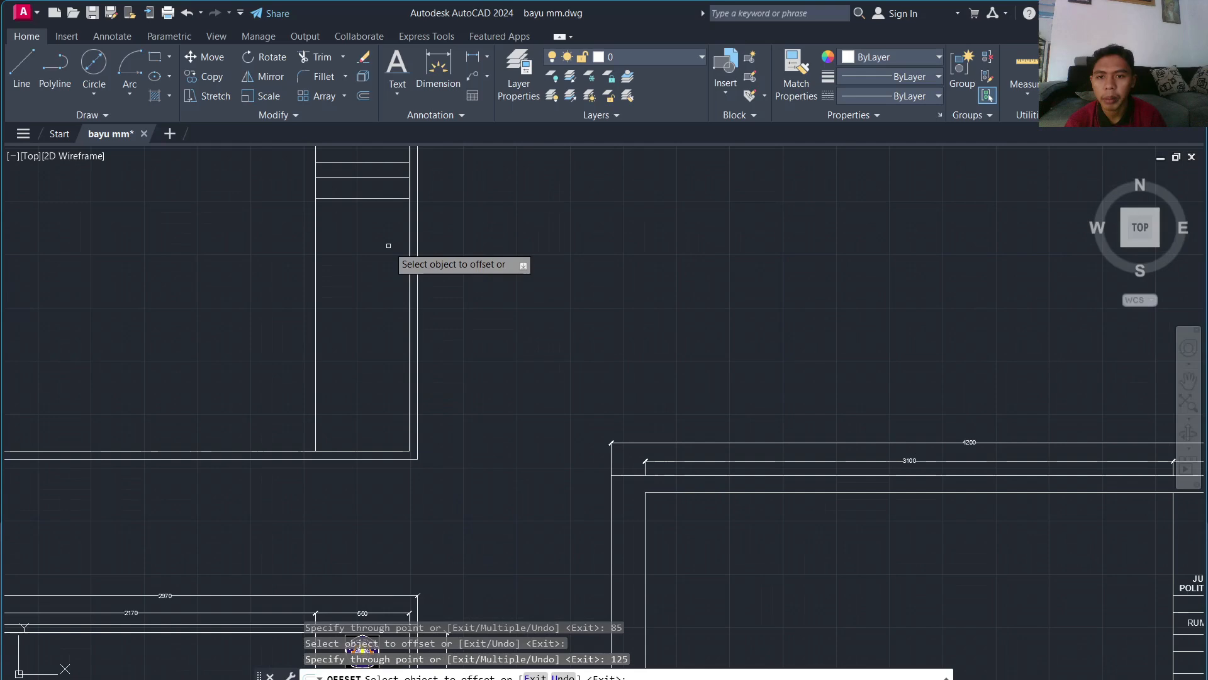
click(369, 197)
key(Return)
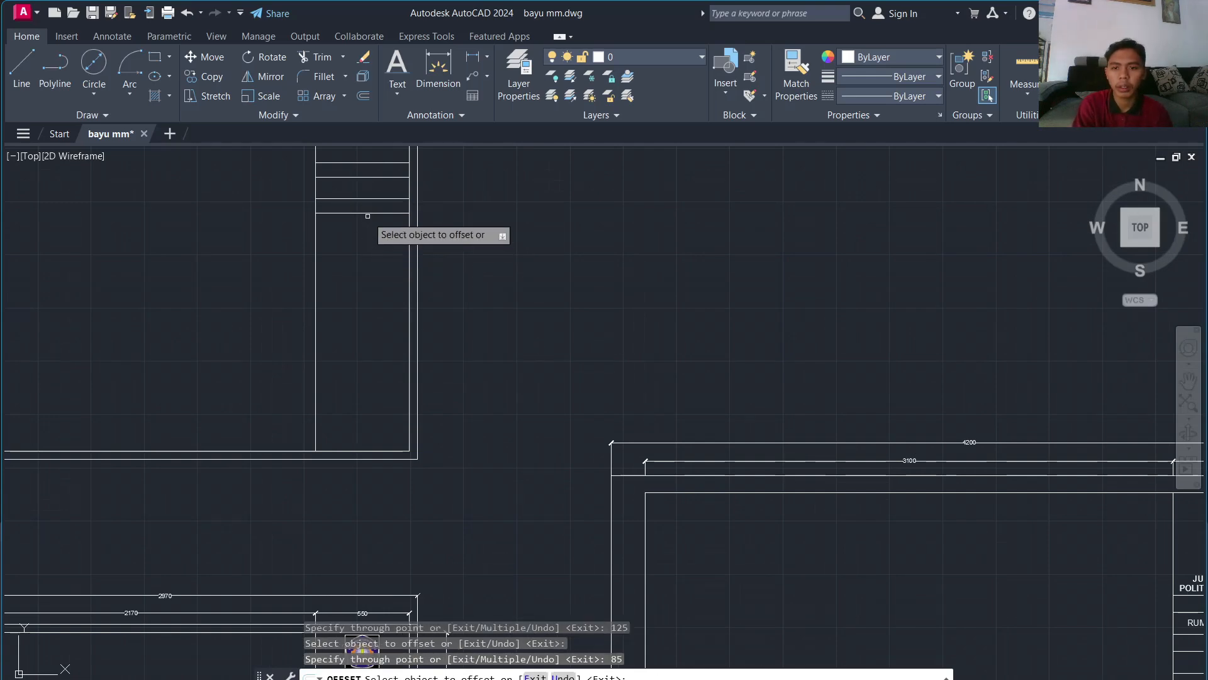
click(358, 214)
key(Return)
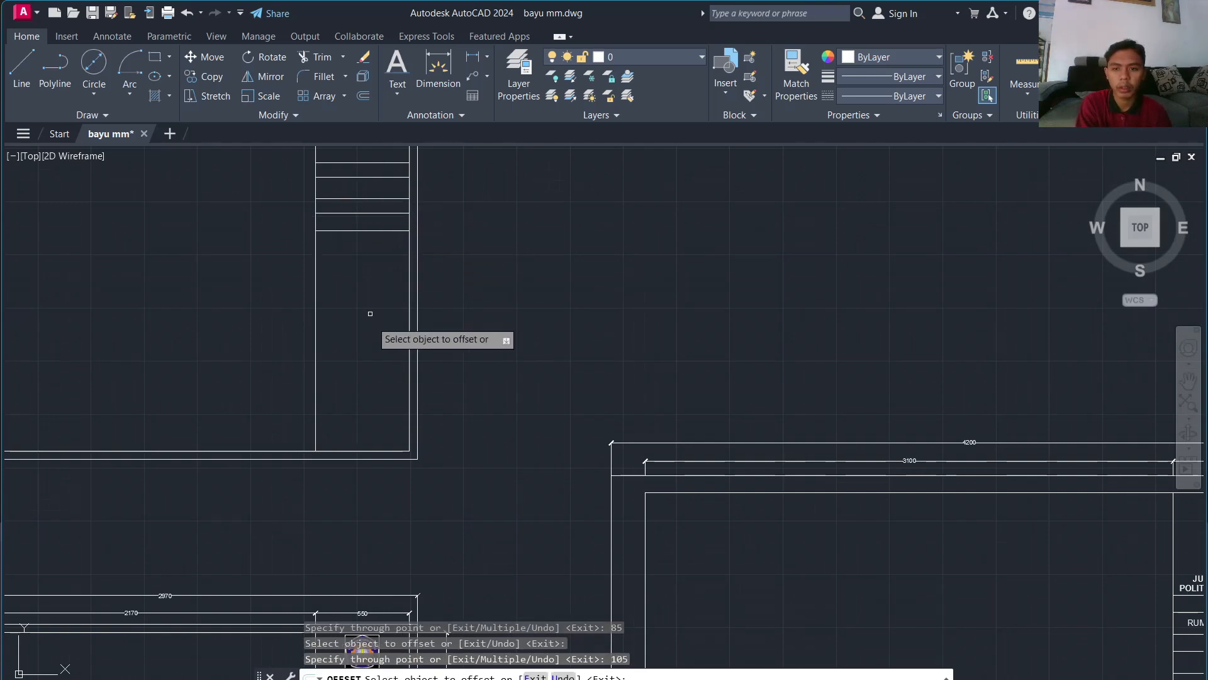
Step: Add three row lines, each offset 80 below the previous one
scroll(380, 381, down, 8)
scroll(416, 508, up, 4)
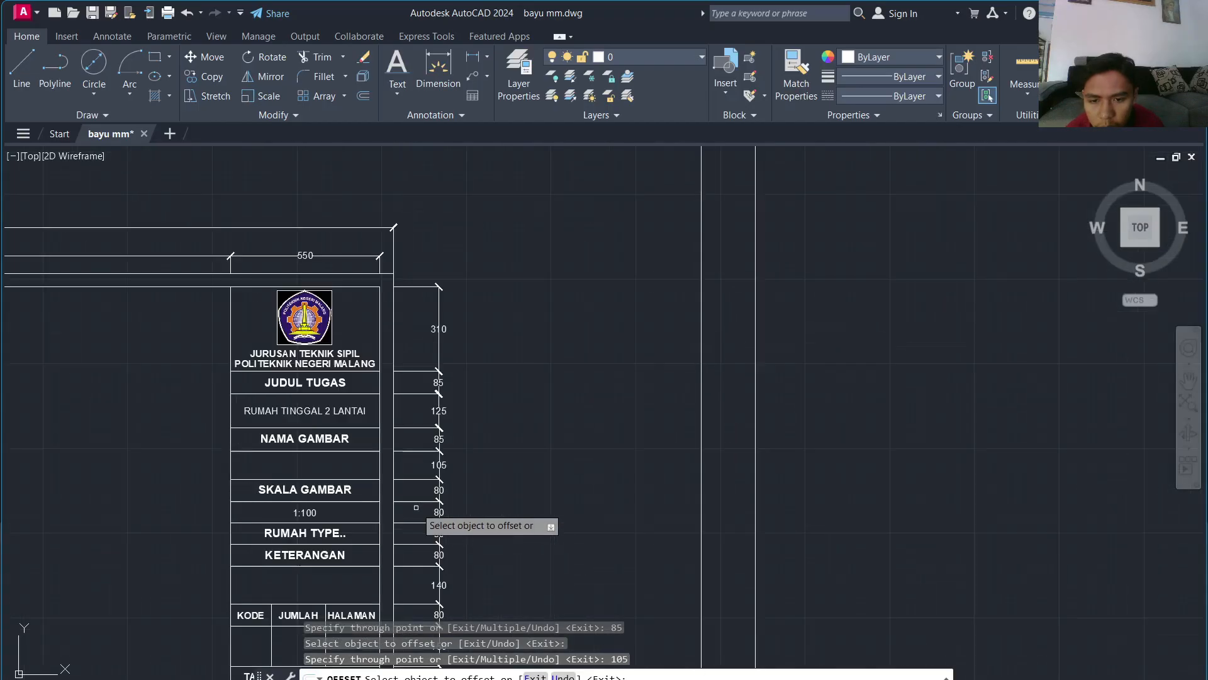
scroll(418, 507, down, 4)
scroll(400, 434, up, 4)
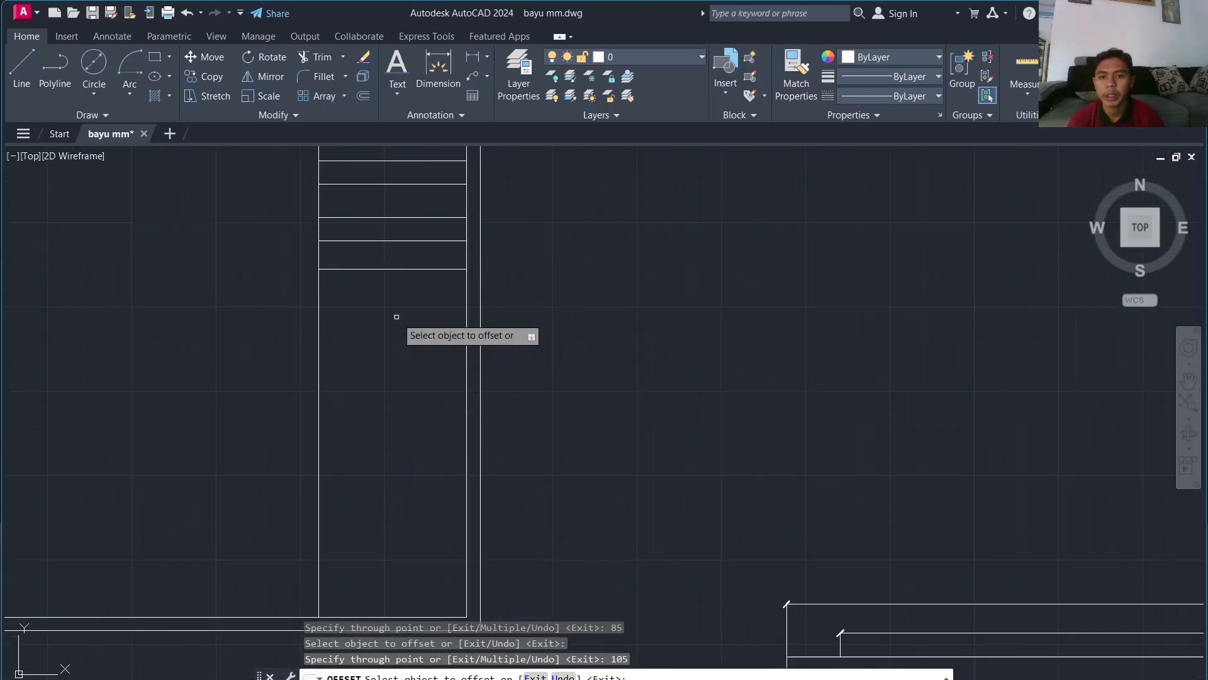
click(405, 269)
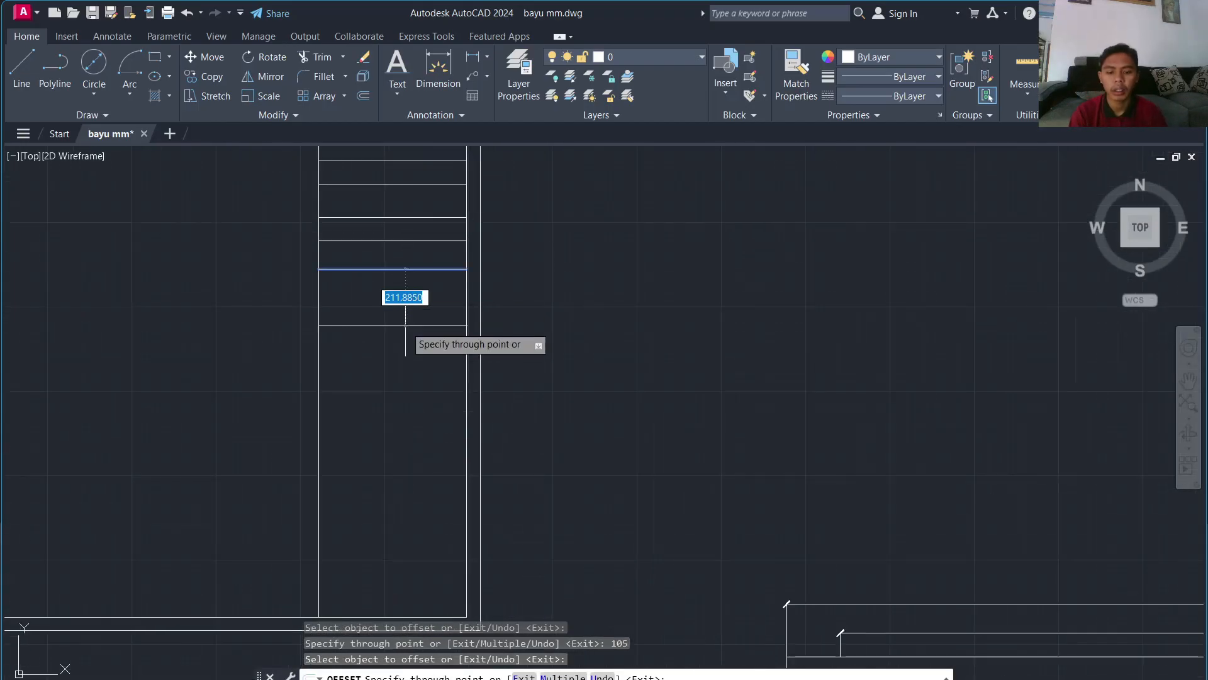
text(80)
key(Return)
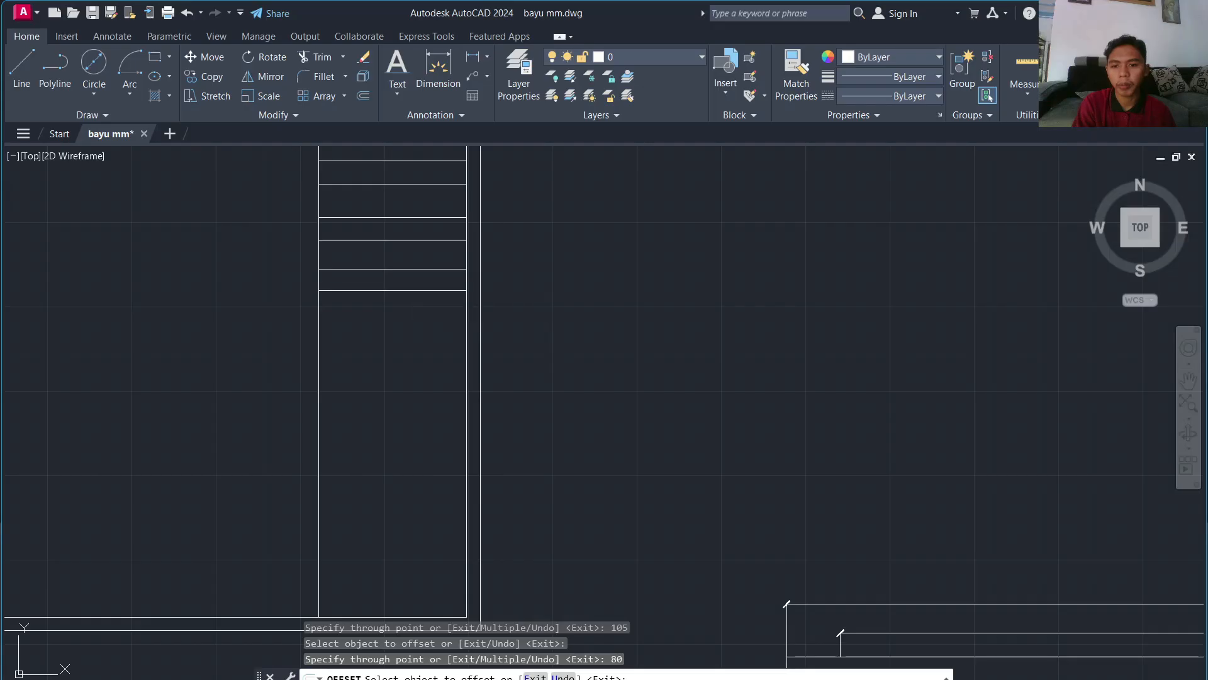
click(404, 291)
text(80)
key(Return)
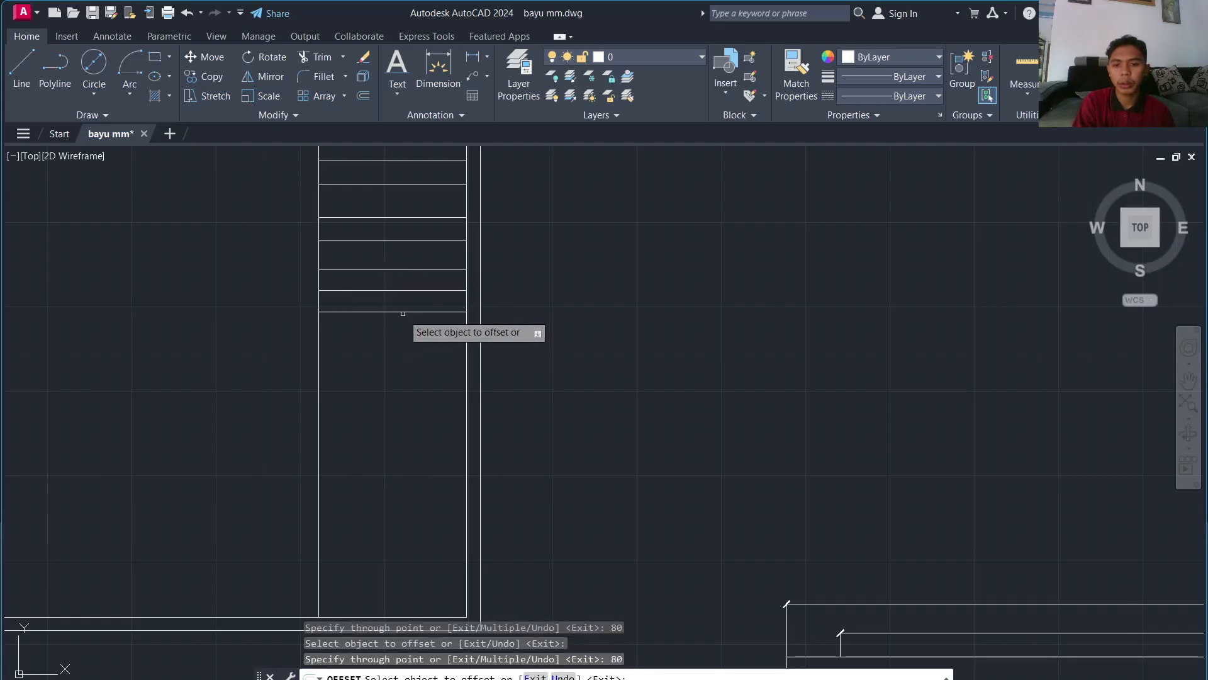
click(403, 312)
text(80)
key(Return)
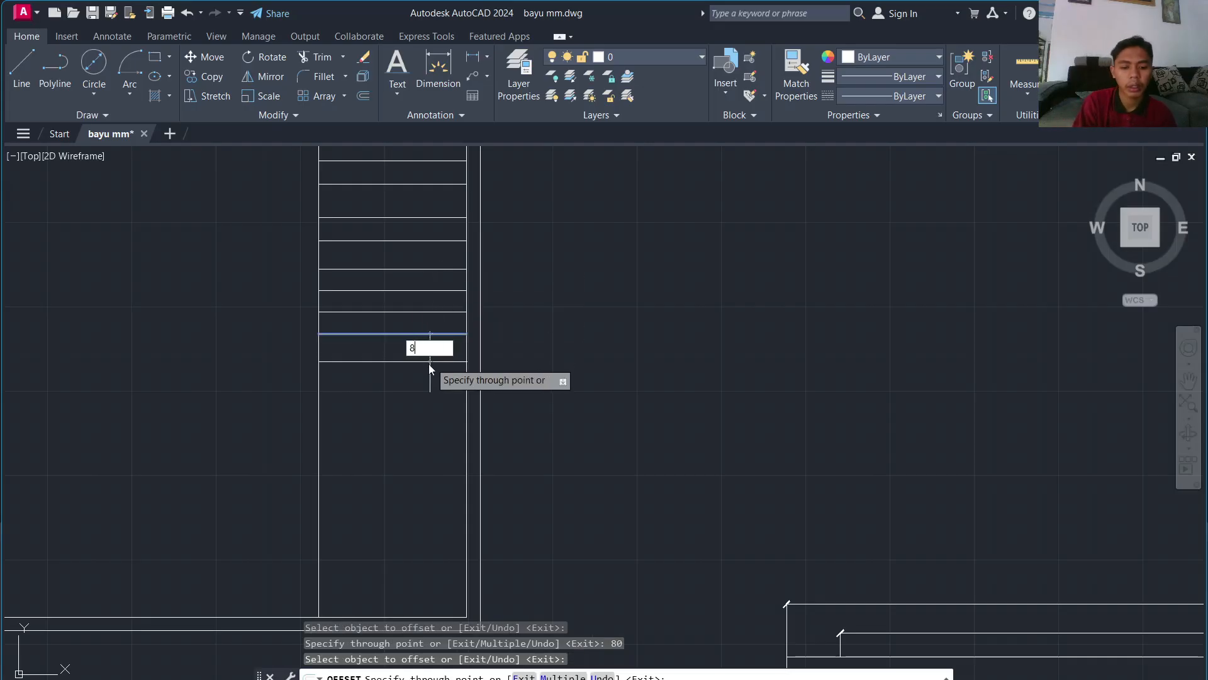
Step: Offset new row lines 140 and then 80 below the lowest row
scroll(431, 382, down, 4)
middle_drag(431, 382, 431, 249)
scroll(403, 551, up, 5)
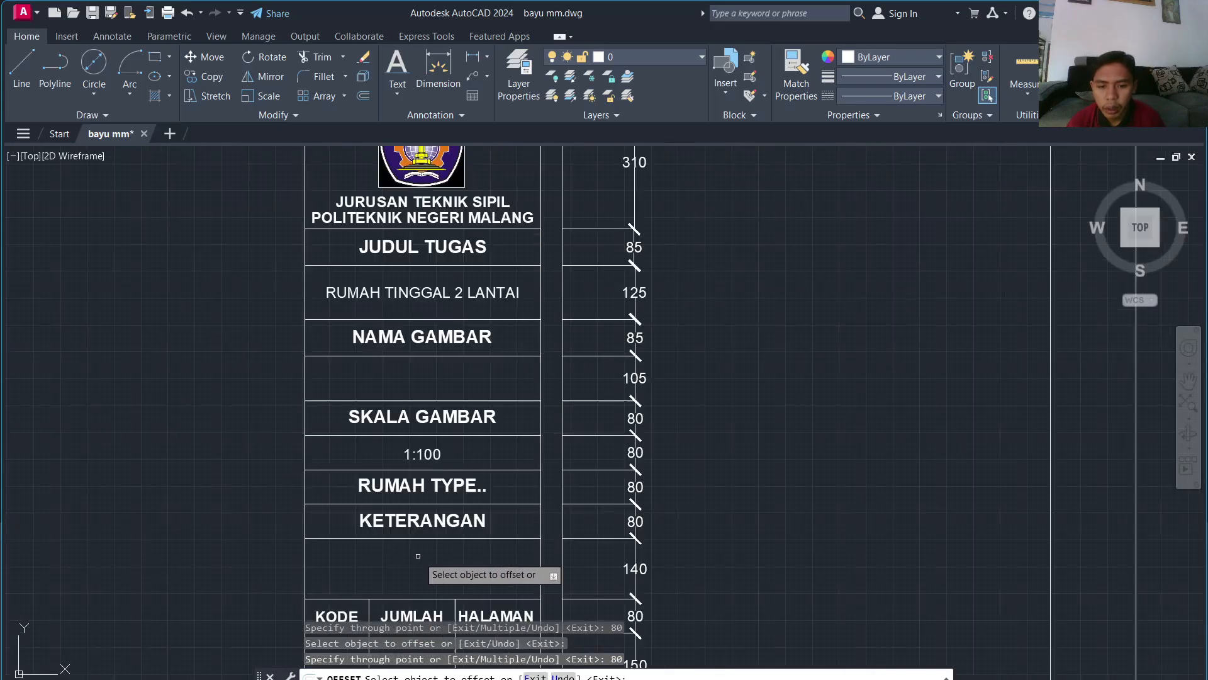
scroll(472, 499, down, 7)
scroll(465, 367, up, 6)
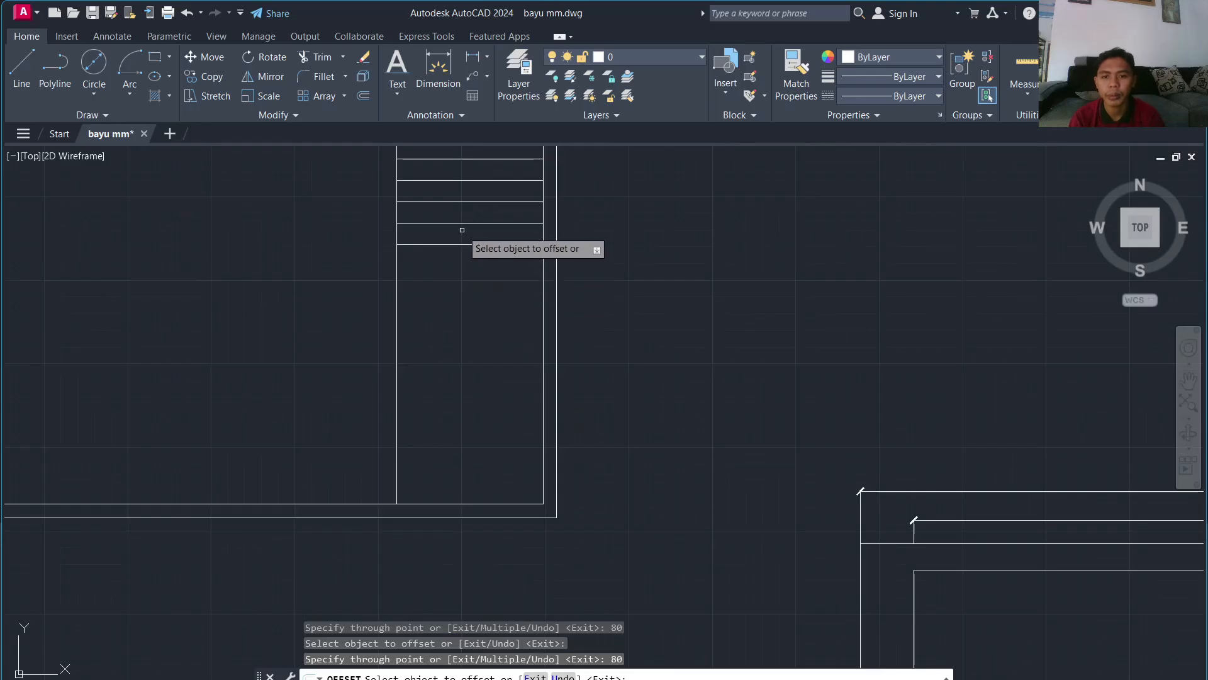
click(455, 244)
text(14)
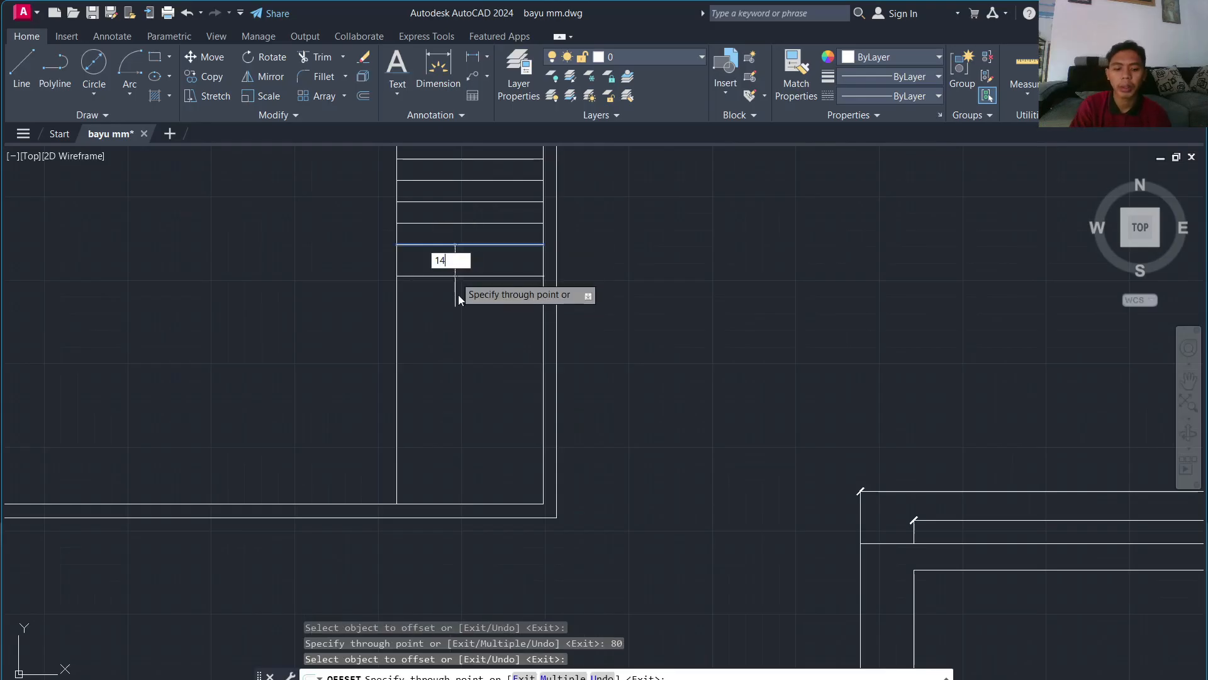
text(0)
key(Return)
click(455, 282)
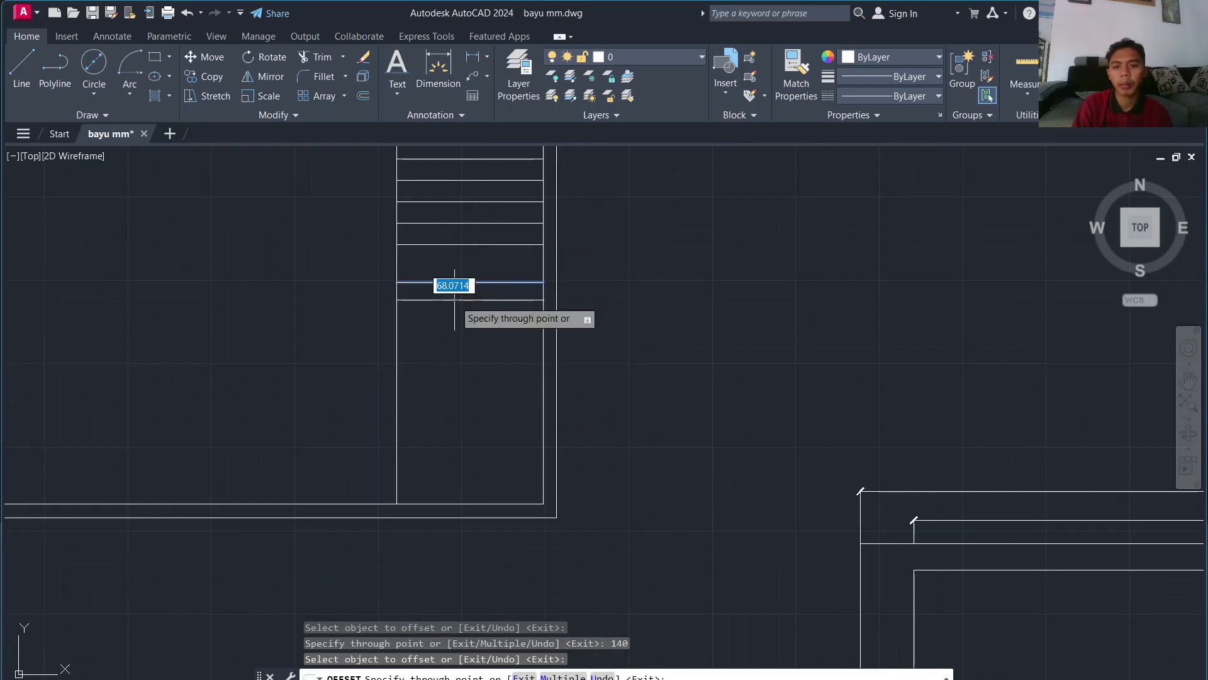
key(Return)
Step: Add rows offset 150, 80 and 80 further down the column
scroll(455, 309, down, 5)
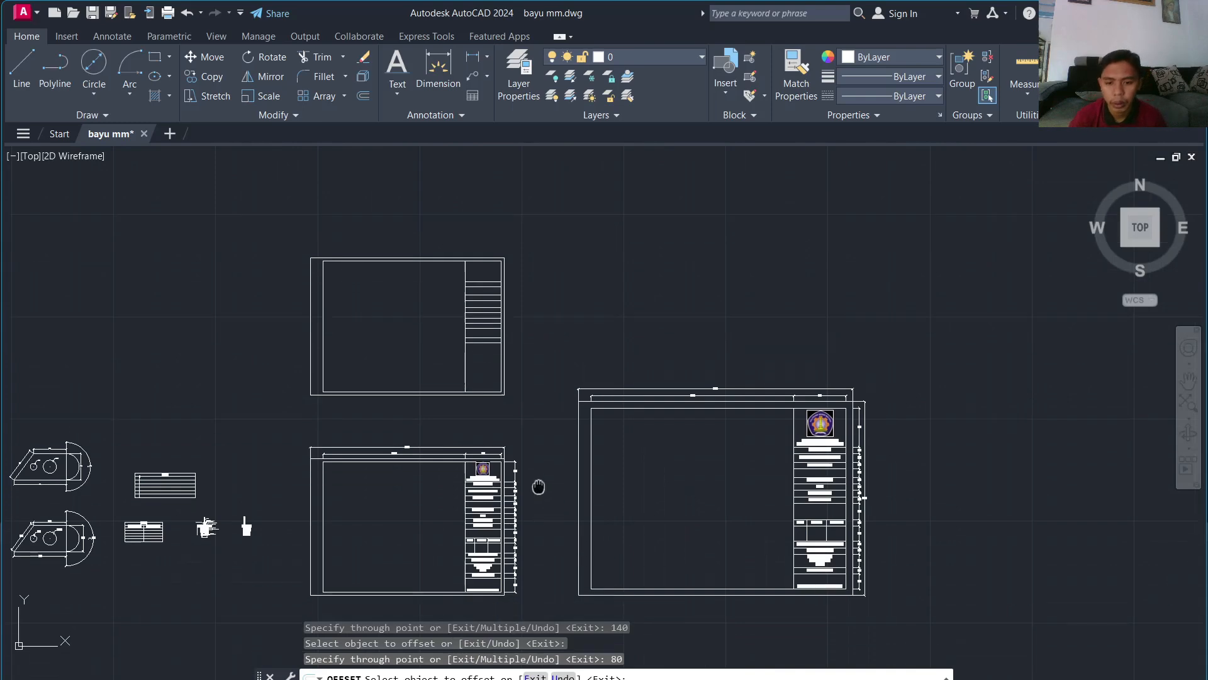
scroll(540, 489, up, 5)
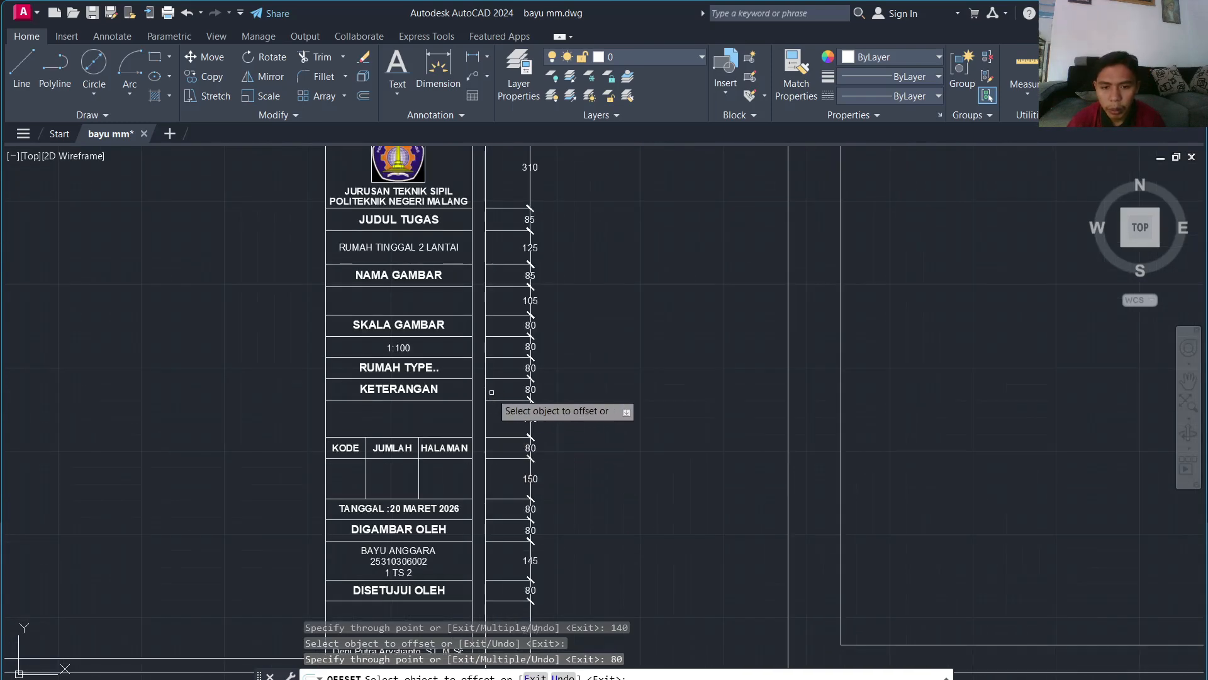
scroll(503, 390, down, 6)
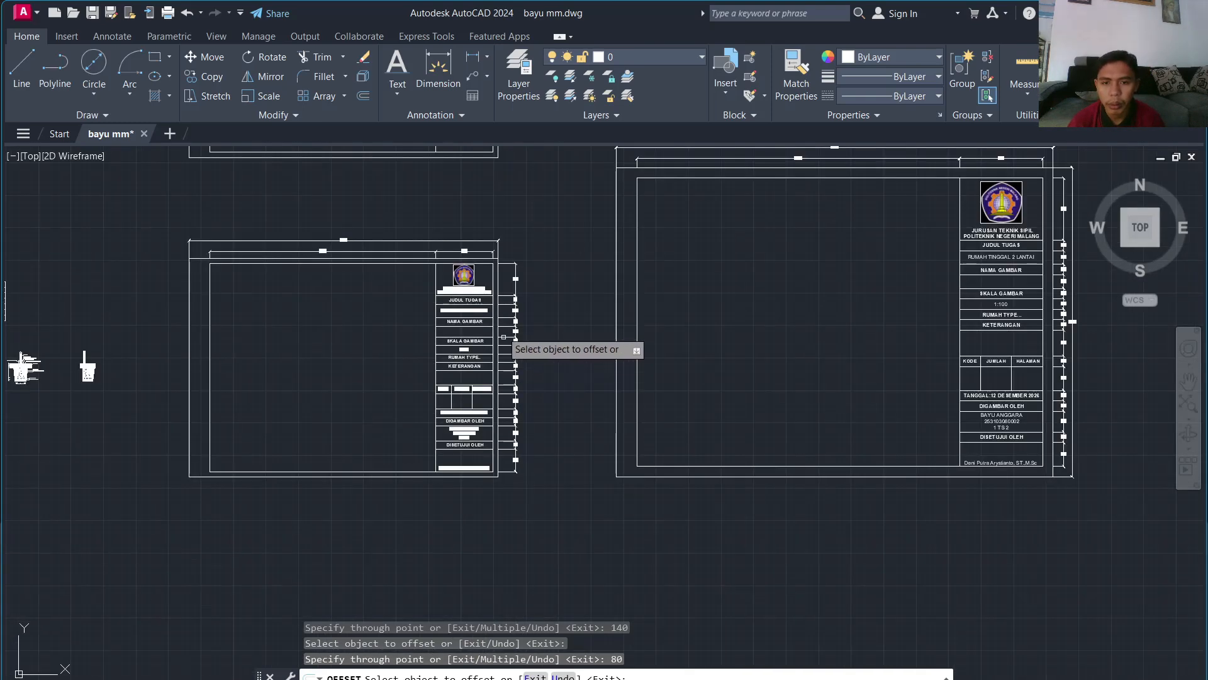
mouse_move(504, 318)
middle_down()
mouse_move(454, 476)
mouse_move(456, 576)
middle_up()
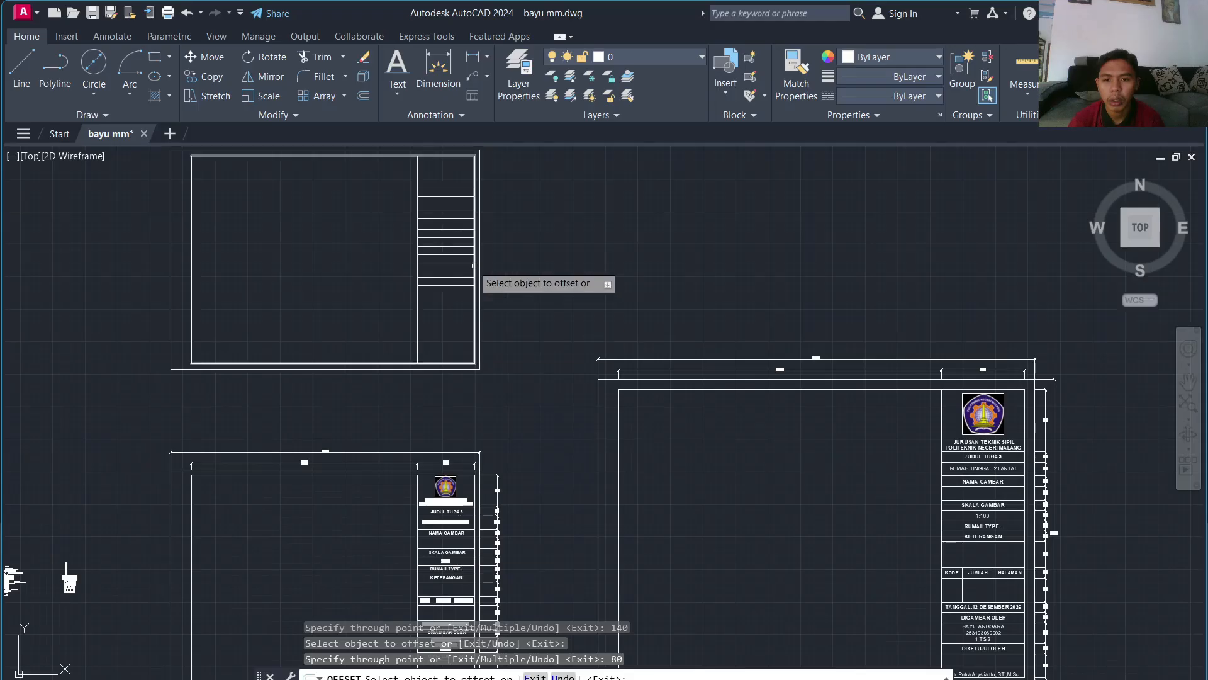
scroll(426, 318, up, 4)
click(425, 317)
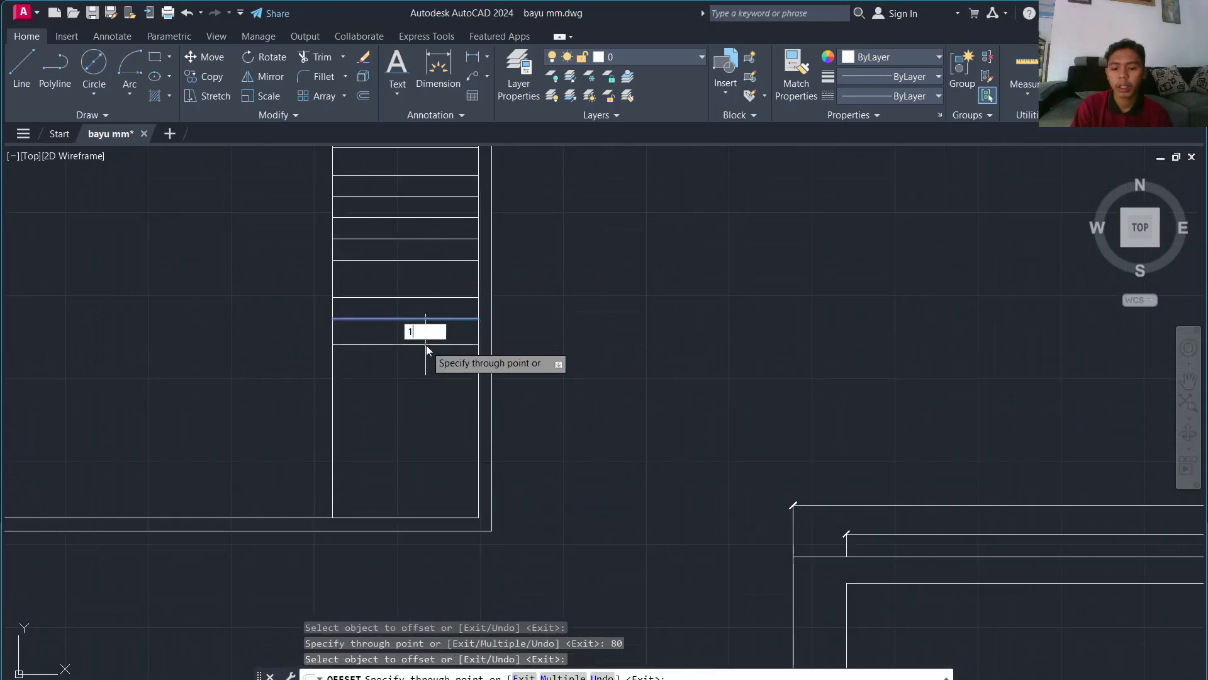
text(150)
key(Return)
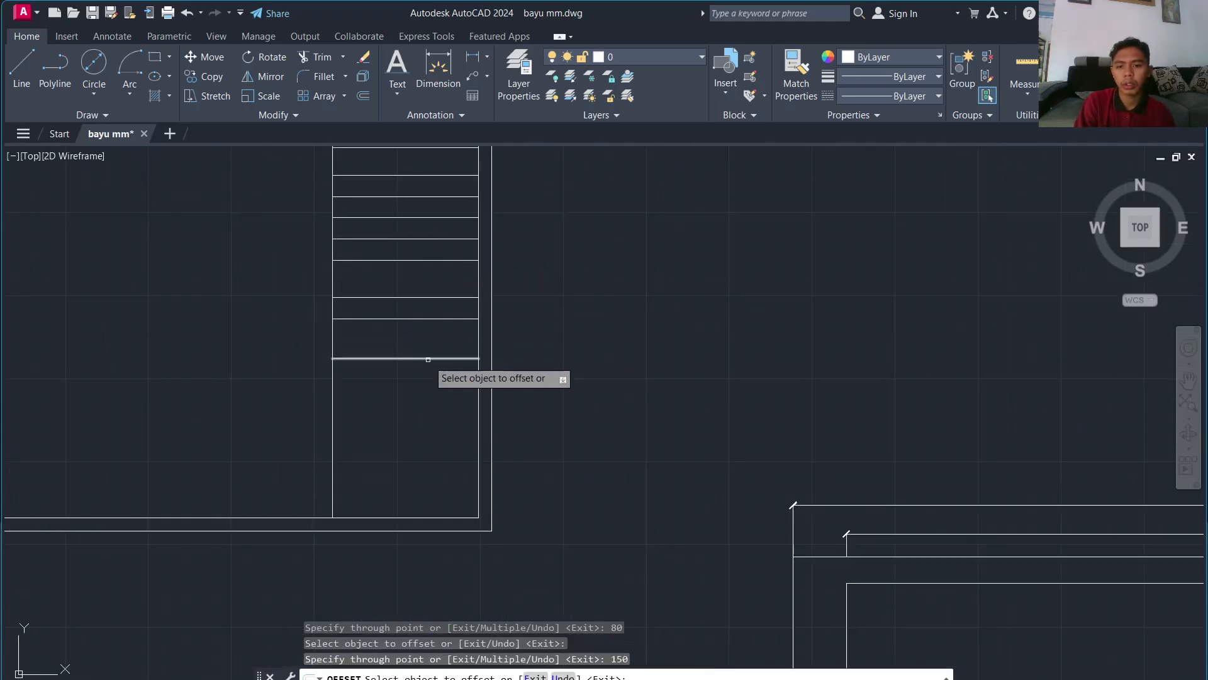
click(428, 360)
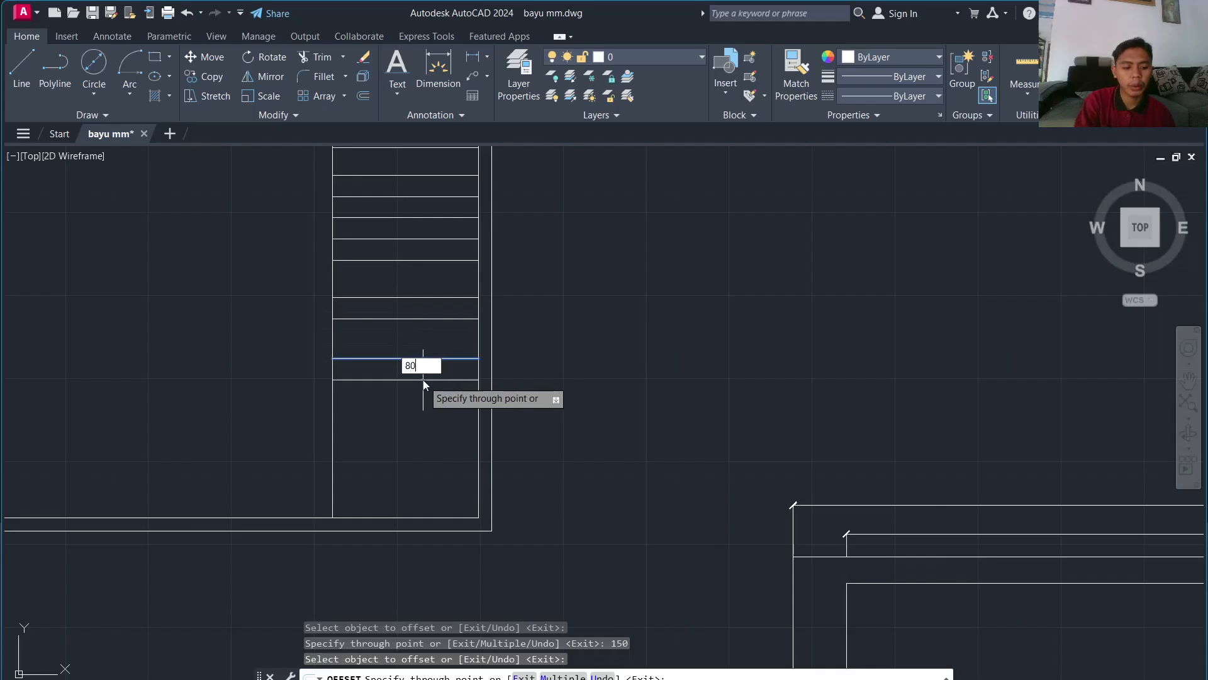
key(Return)
click(423, 379)
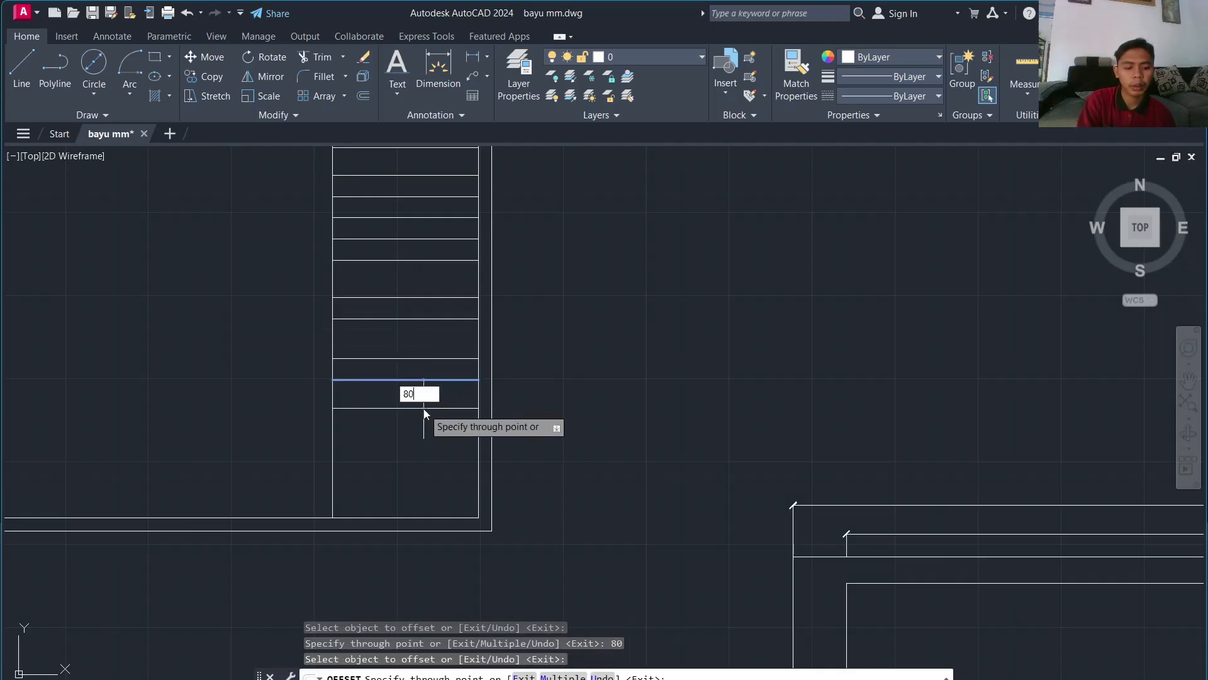
text(80)
key(Return)
Step: Add the last rows at 145 and 80 offsets, then end OFFSET
scroll(432, 494, down, 8)
click(497, 391)
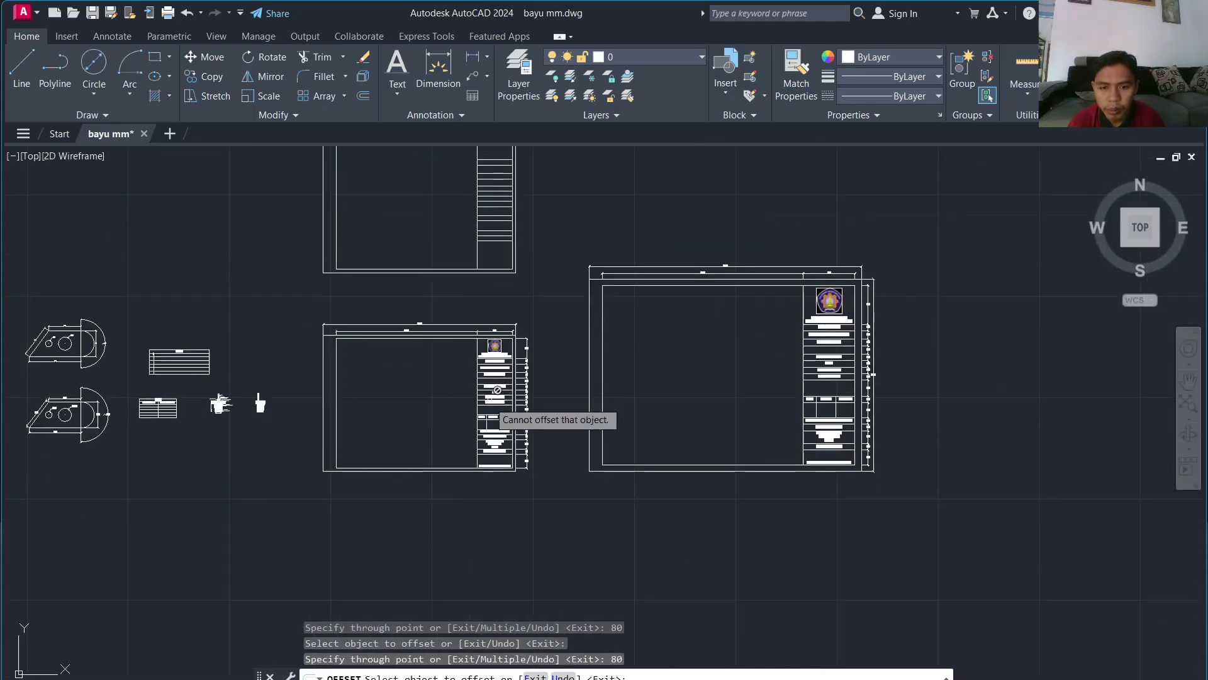
scroll(497, 390, up, 6)
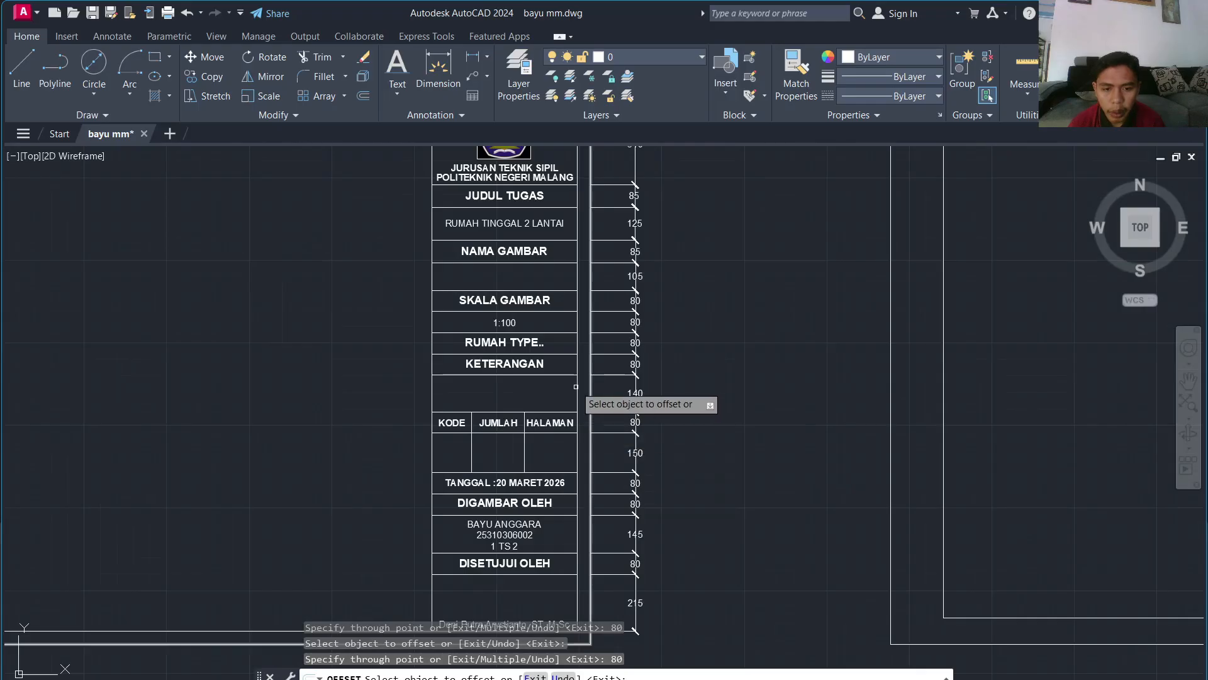
scroll(576, 386, down, 5)
scroll(566, 201, up, 8)
click(531, 218)
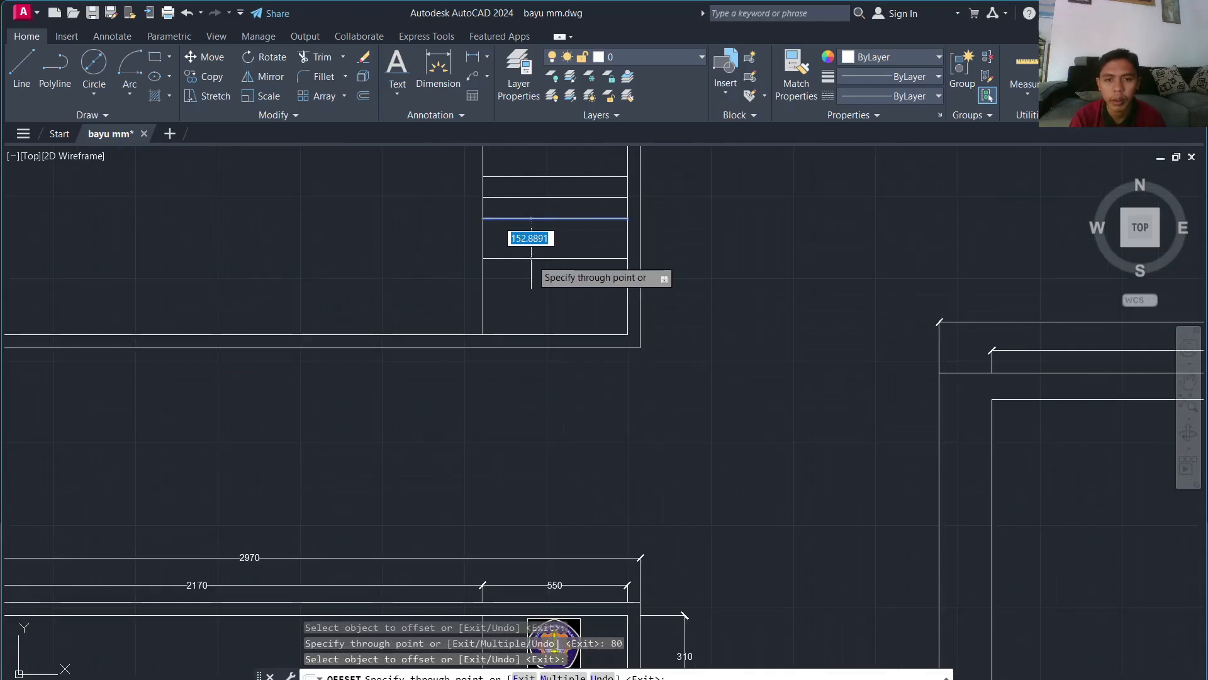
text(145)
key(Return)
click(535, 256)
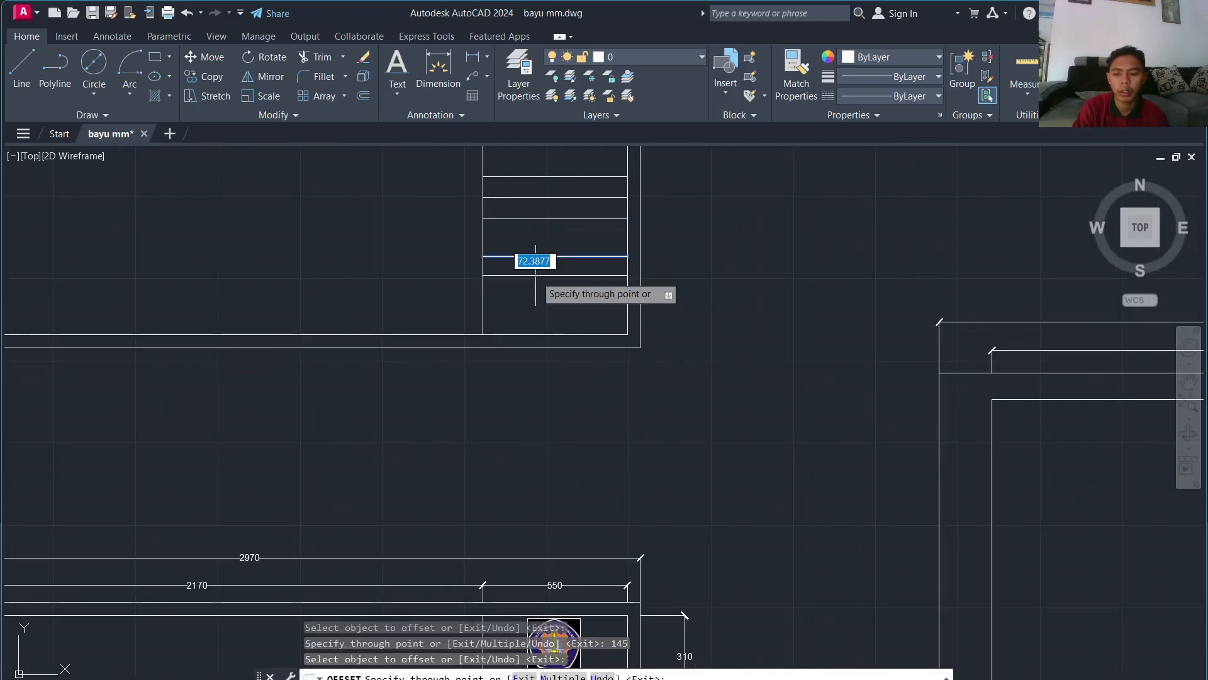
text(80)
key(Return)
scroll(570, 312, down, 5)
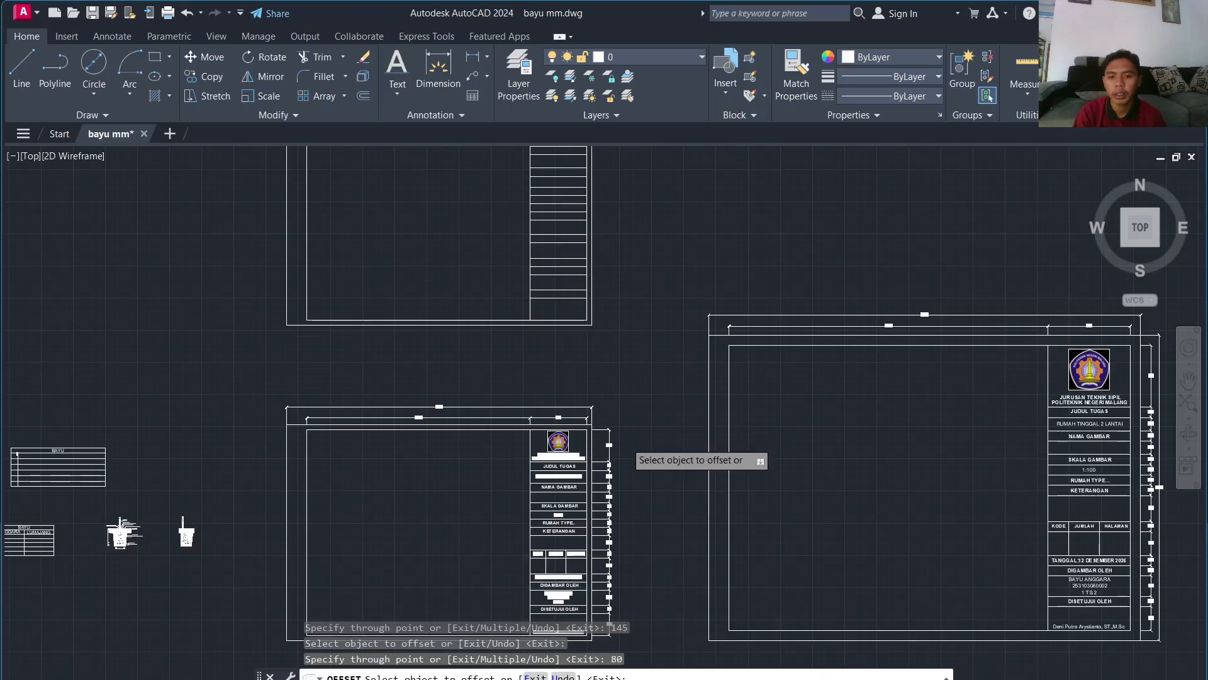
scroll(629, 462, up, 6)
key(Escape)
scroll(555, 232, down, 5)
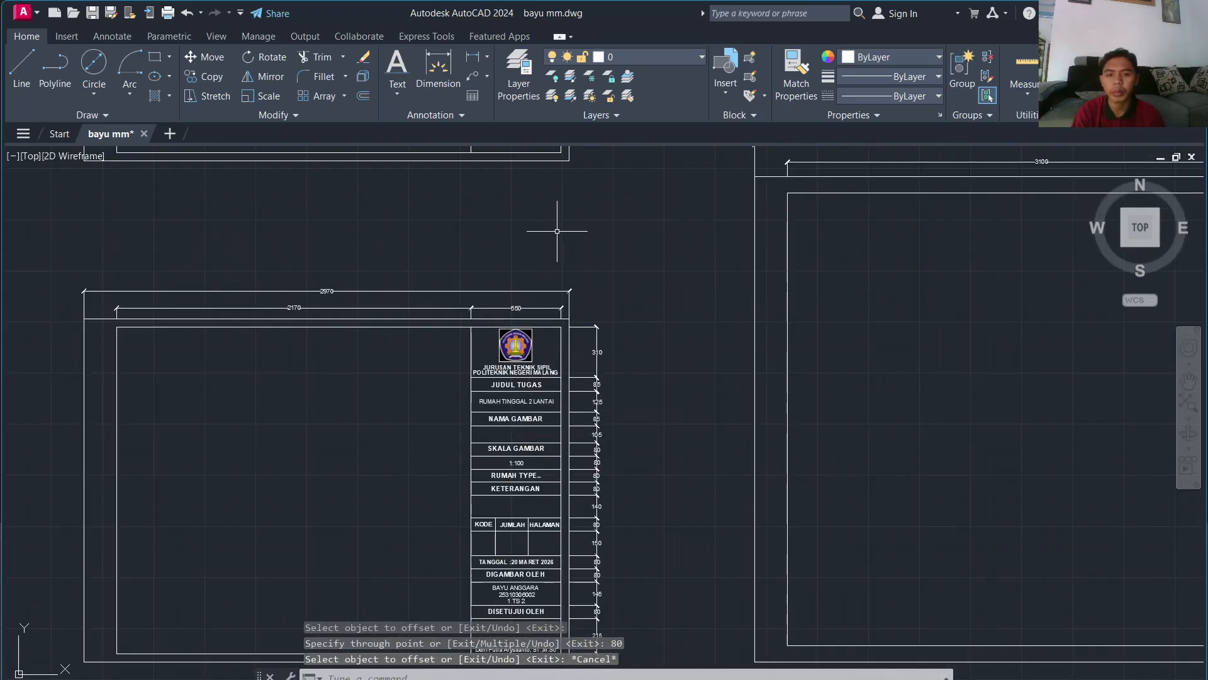
scroll(617, 334, up, 6)
Step: Create a bold, centred multiline text 'JUDUL TUGAS' spanning the upper row
click(397, 92)
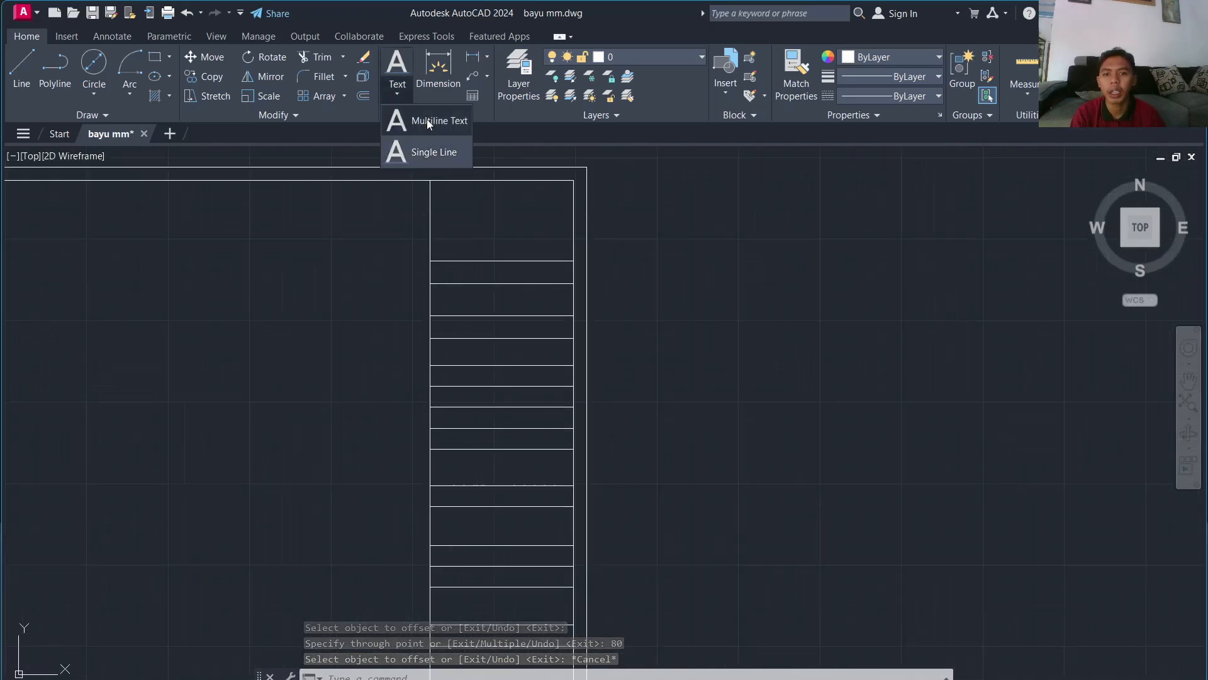
click(427, 119)
scroll(459, 267, up, 5)
click(460, 316)
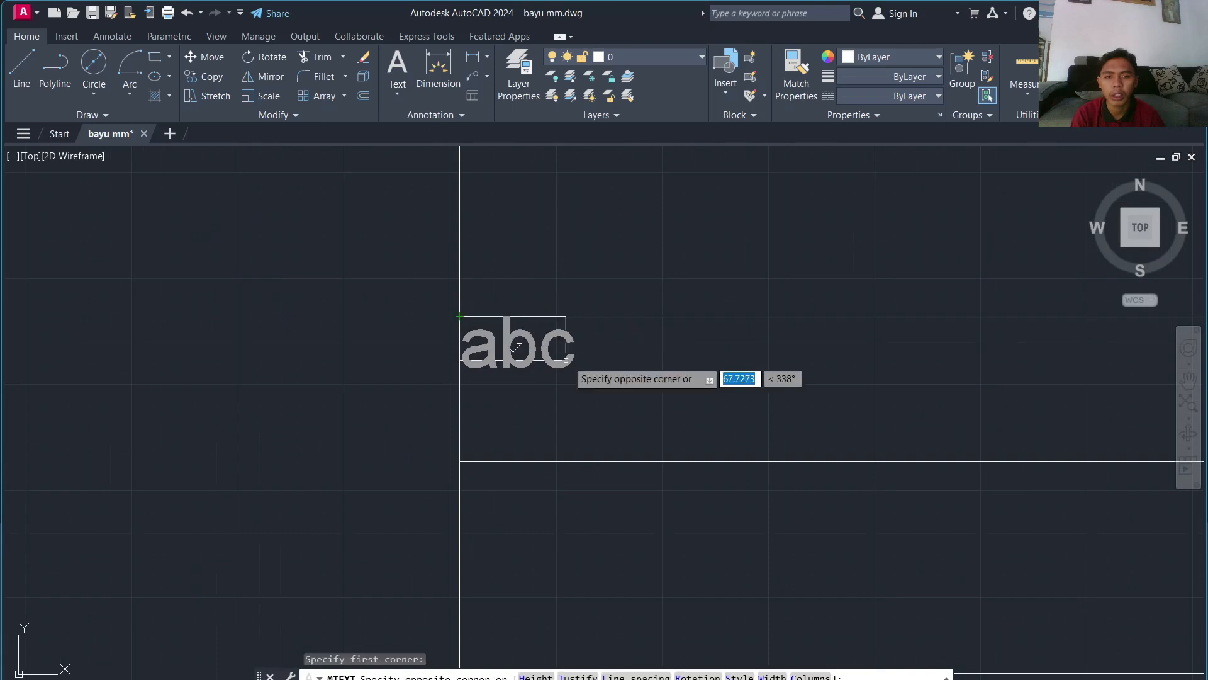
scroll(593, 378, down, 5)
click(674, 394)
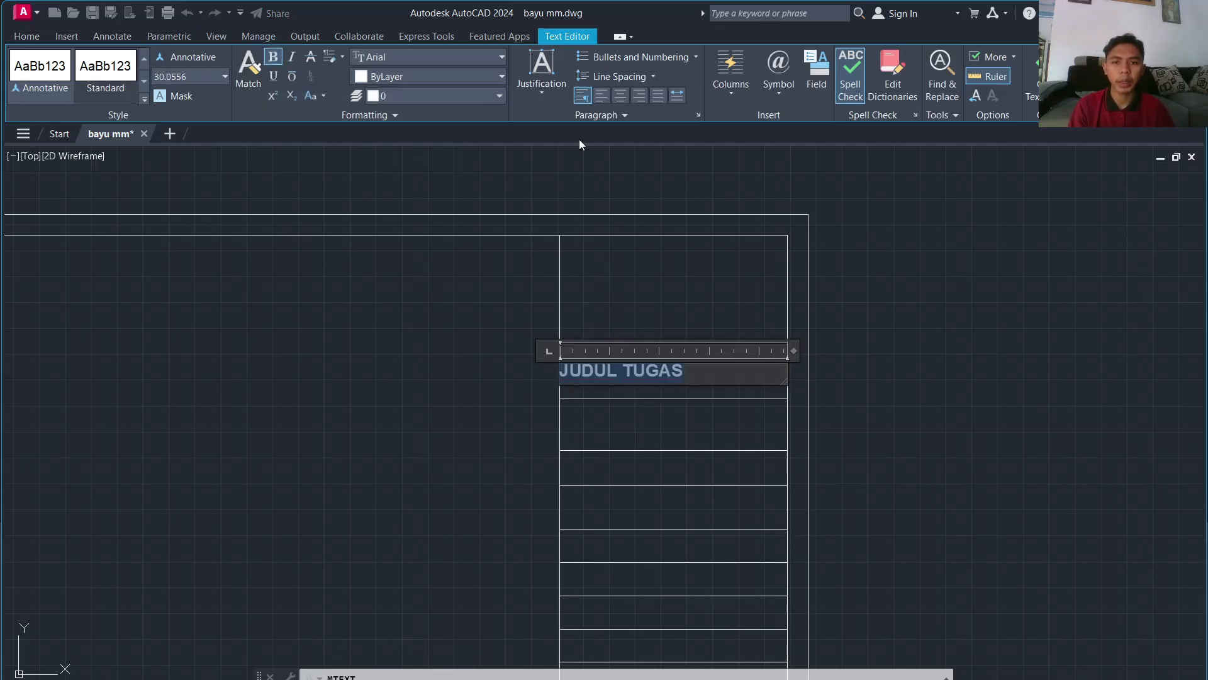
click(699, 399)
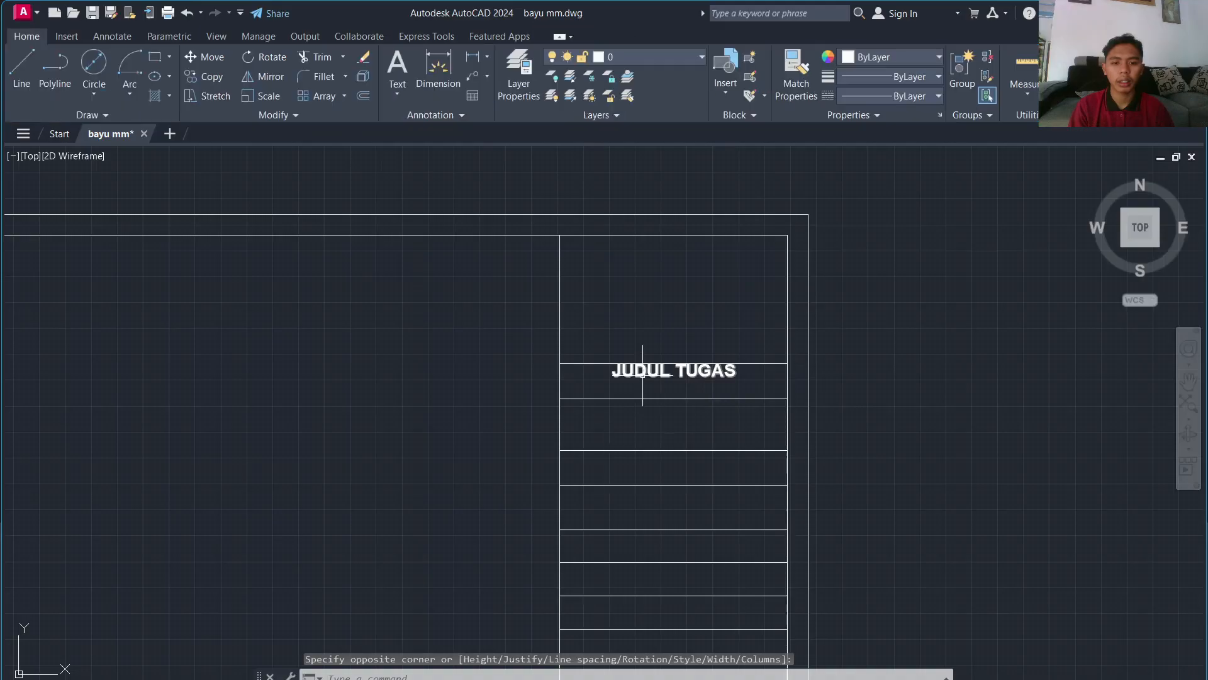
Step: Select the JUDUL TUGAS text, try repositioning it, then cancel and reselect it
click(568, 362)
click(560, 363)
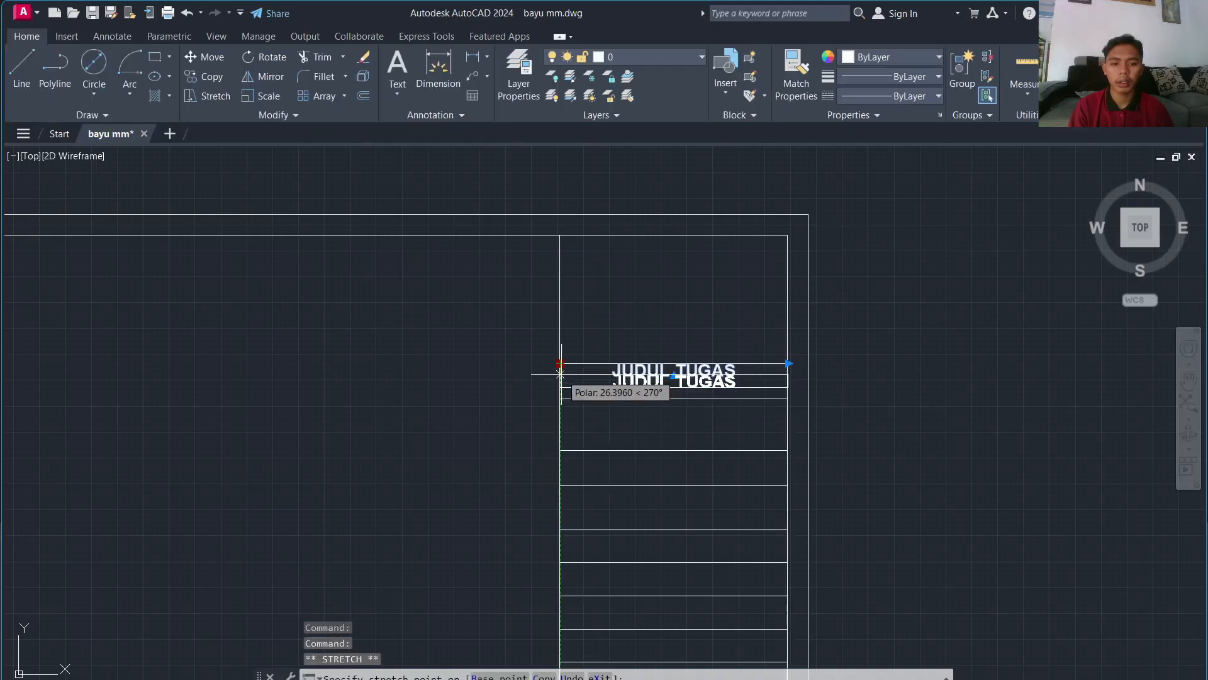
scroll(823, 406, up, 7)
key(Escape)
scroll(816, 404, down, 6)
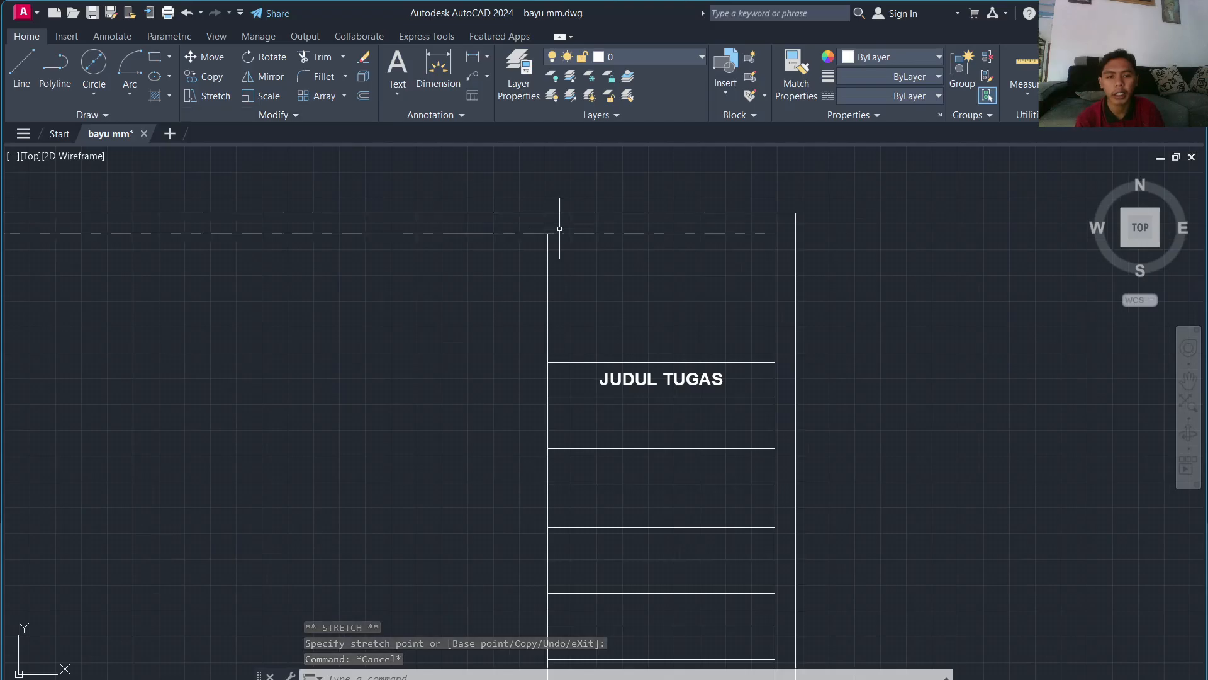
click(648, 363)
Step: Copy the JUDUL TUGAS label from its base point into the next four title-block rows
key(Return)
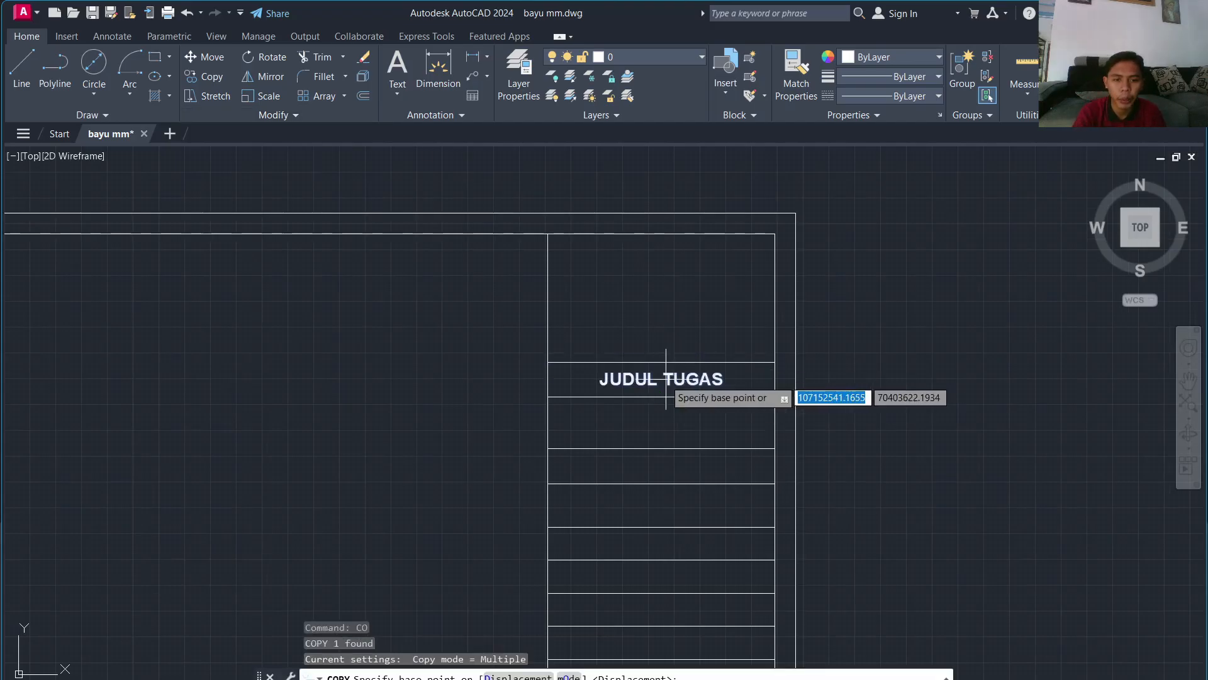
click(661, 378)
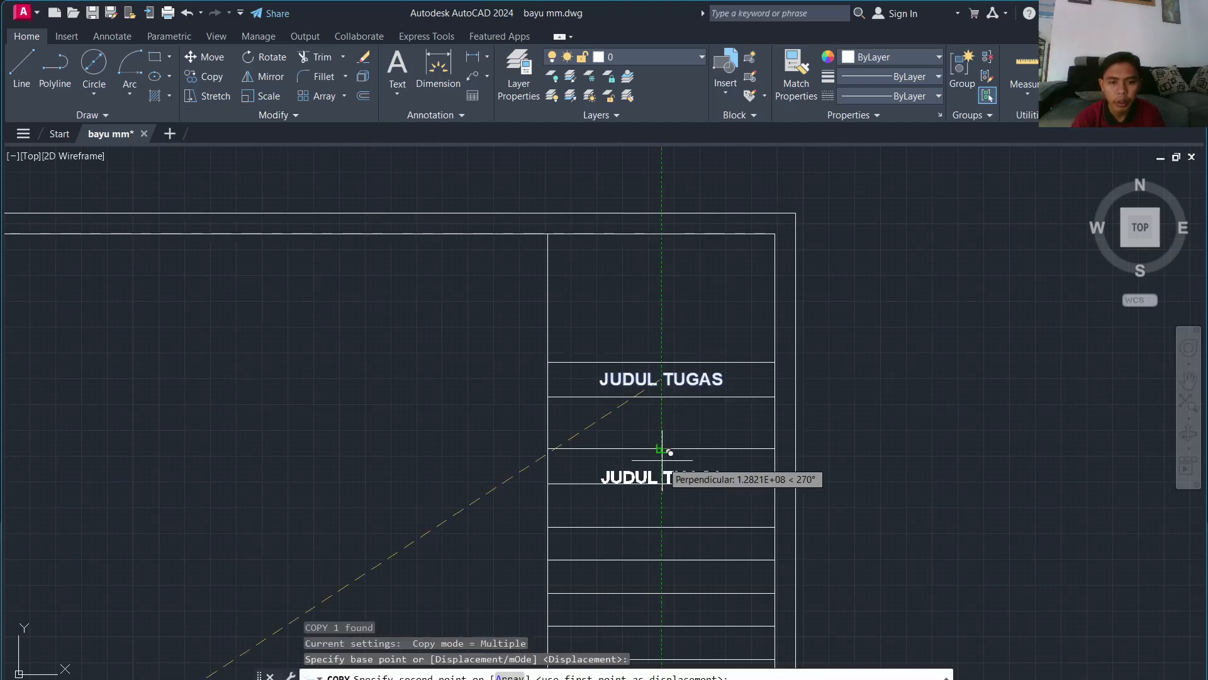
click(661, 464)
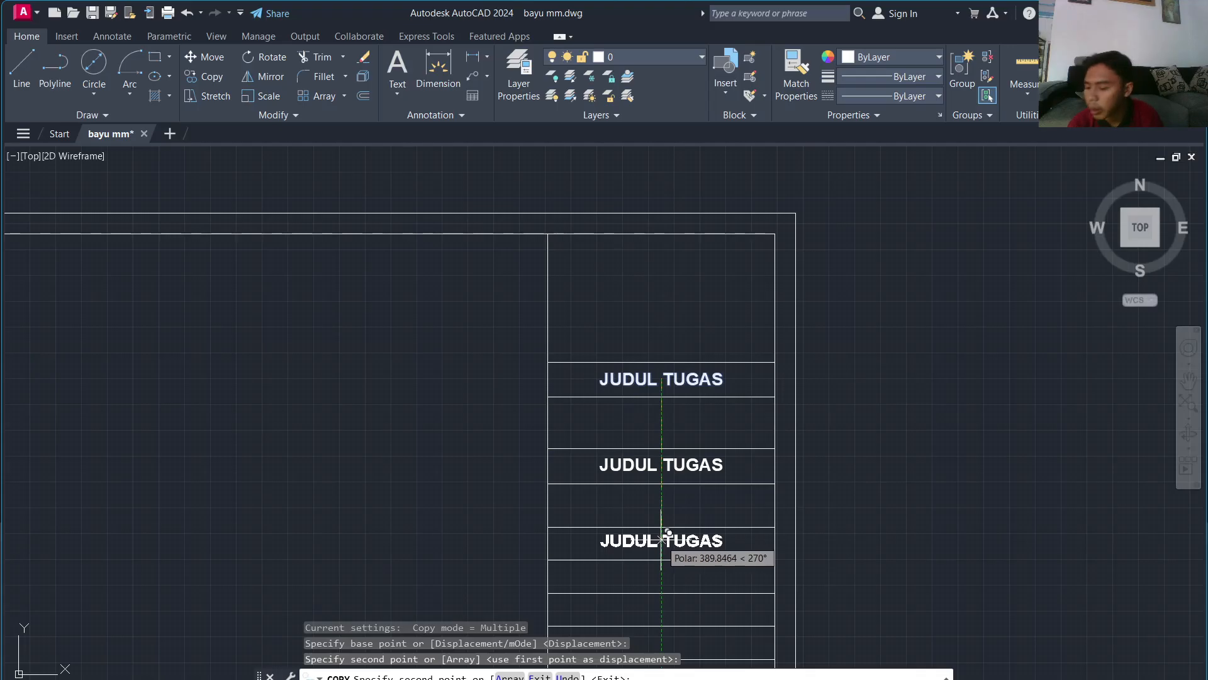
click(661, 540)
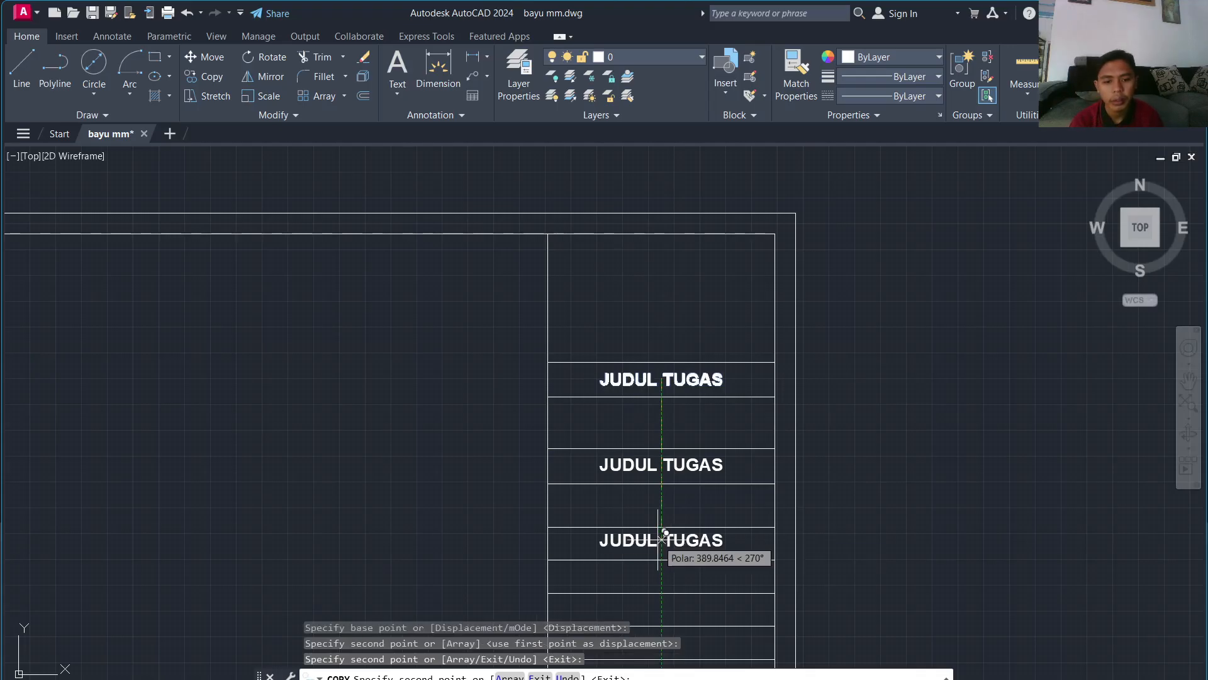
click(660, 610)
middle_drag(657, 598, 675, 414)
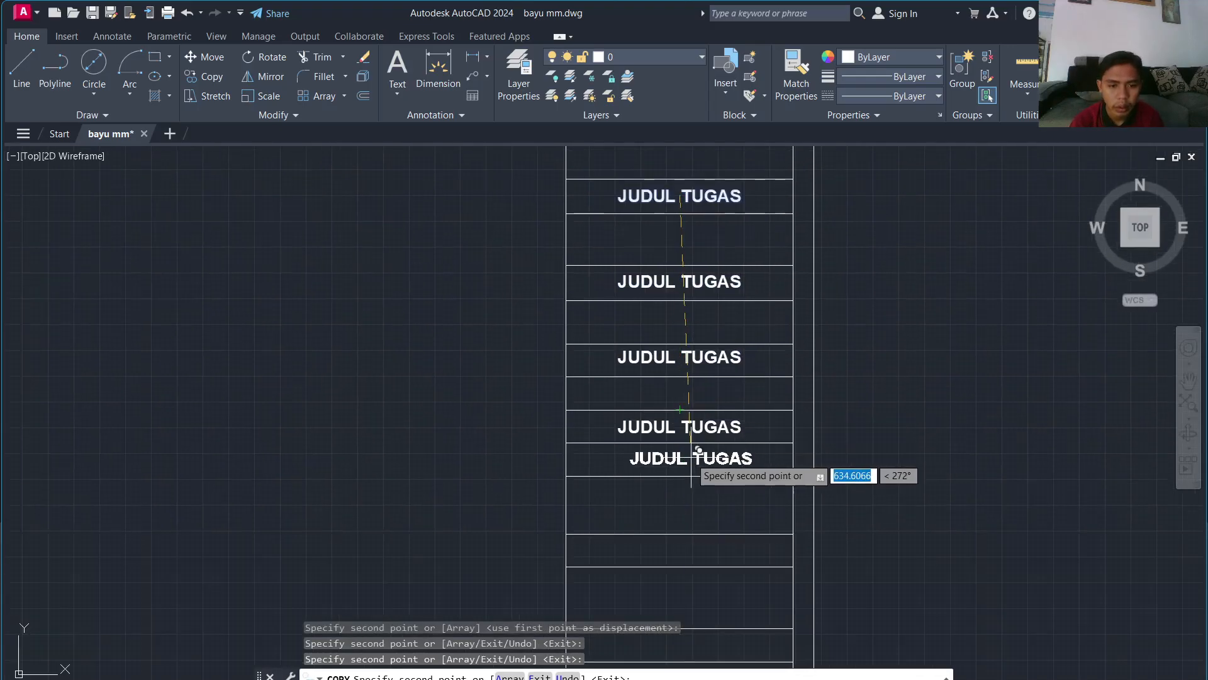
click(676, 455)
Step: Place further JUDUL TUGAS copies in the lower and middle rows, then select the middle copy
middle_drag(672, 526, 689, 385)
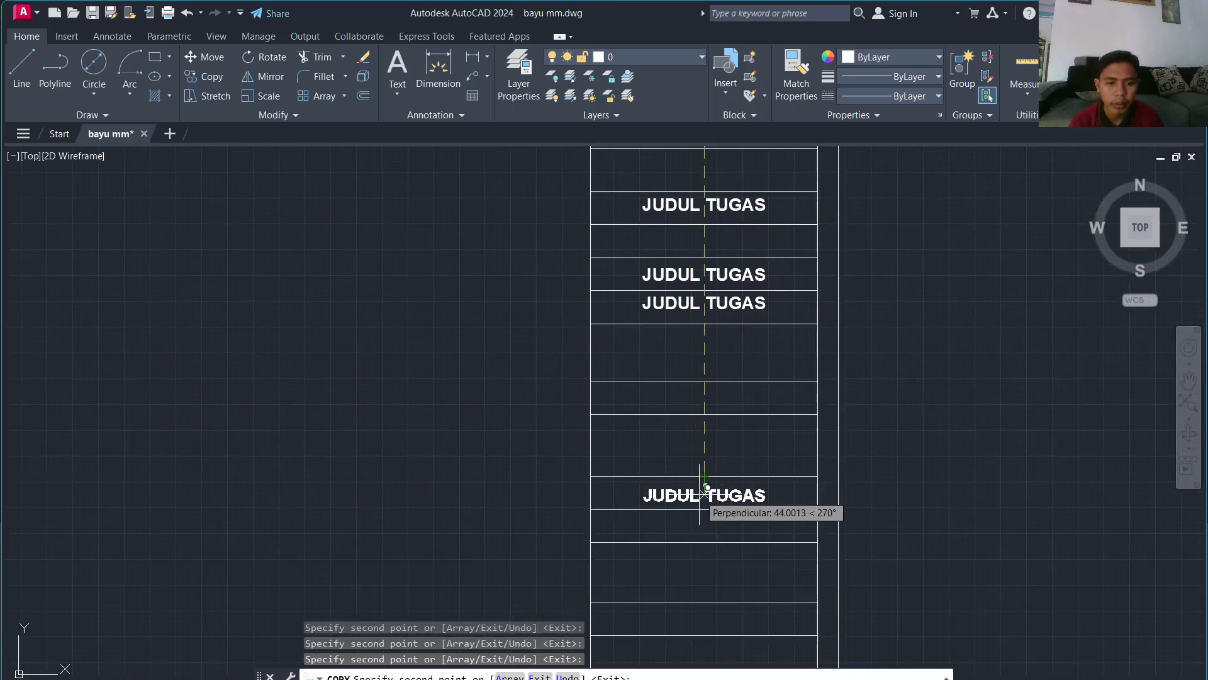
click(705, 485)
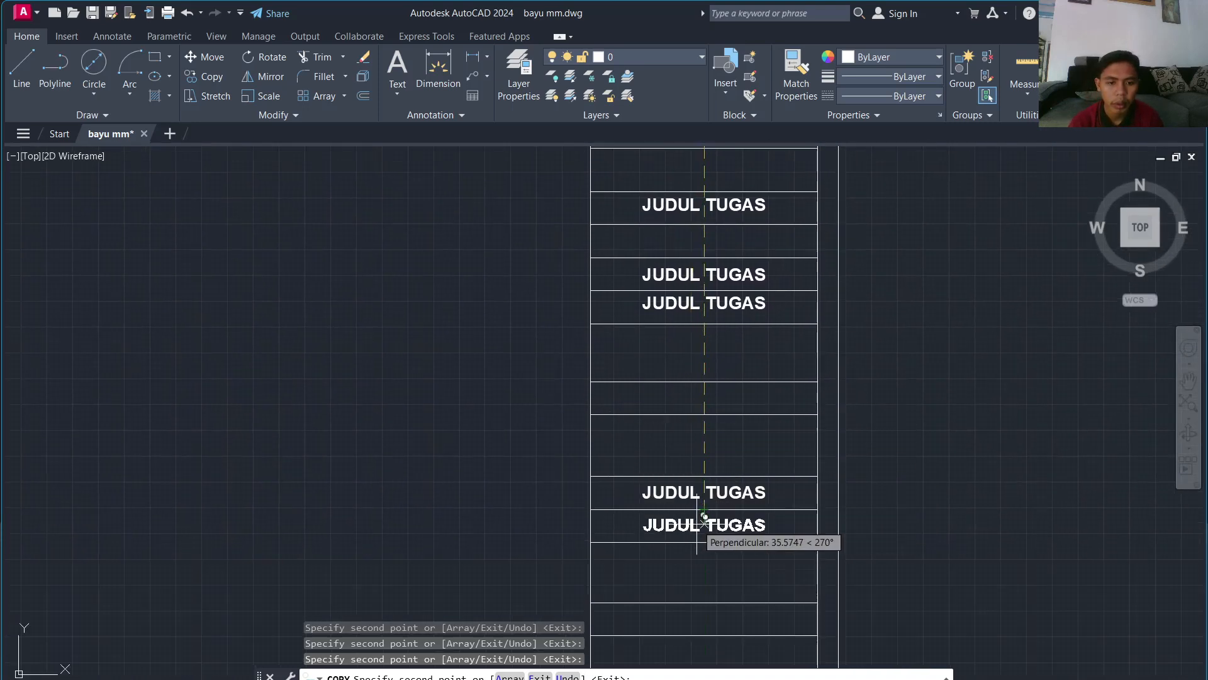
click(696, 615)
scroll(692, 567, down, 5)
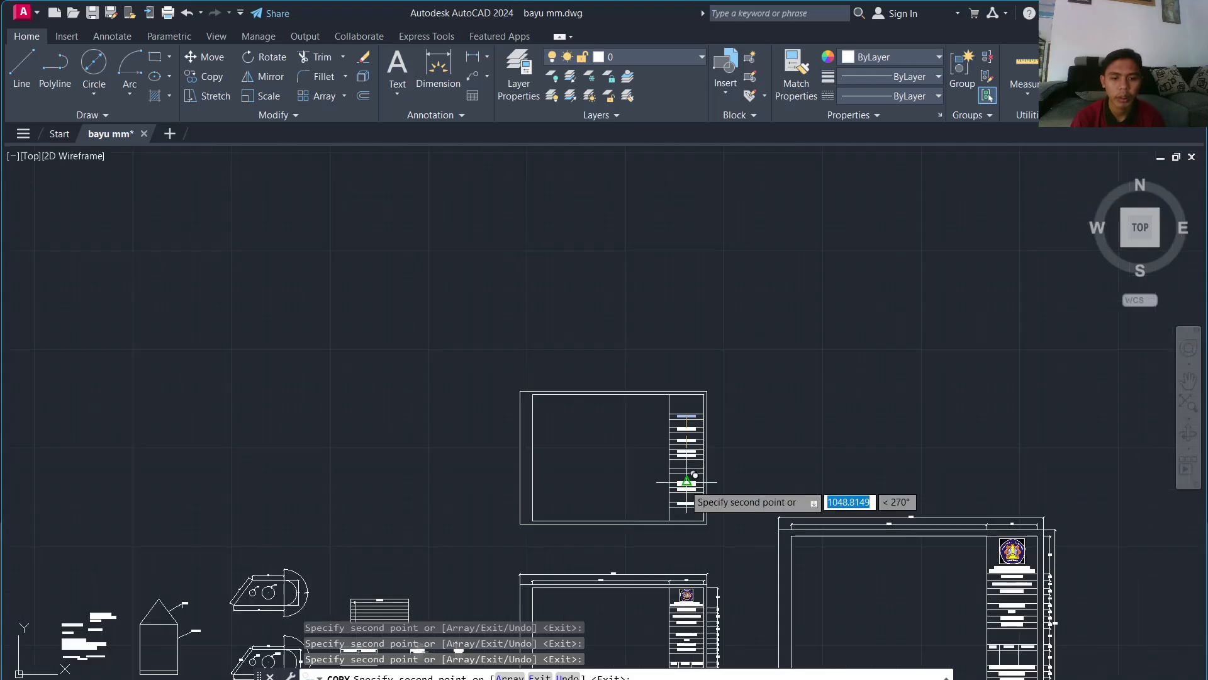
scroll(688, 494, up, 5)
scroll(697, 353, up, 4)
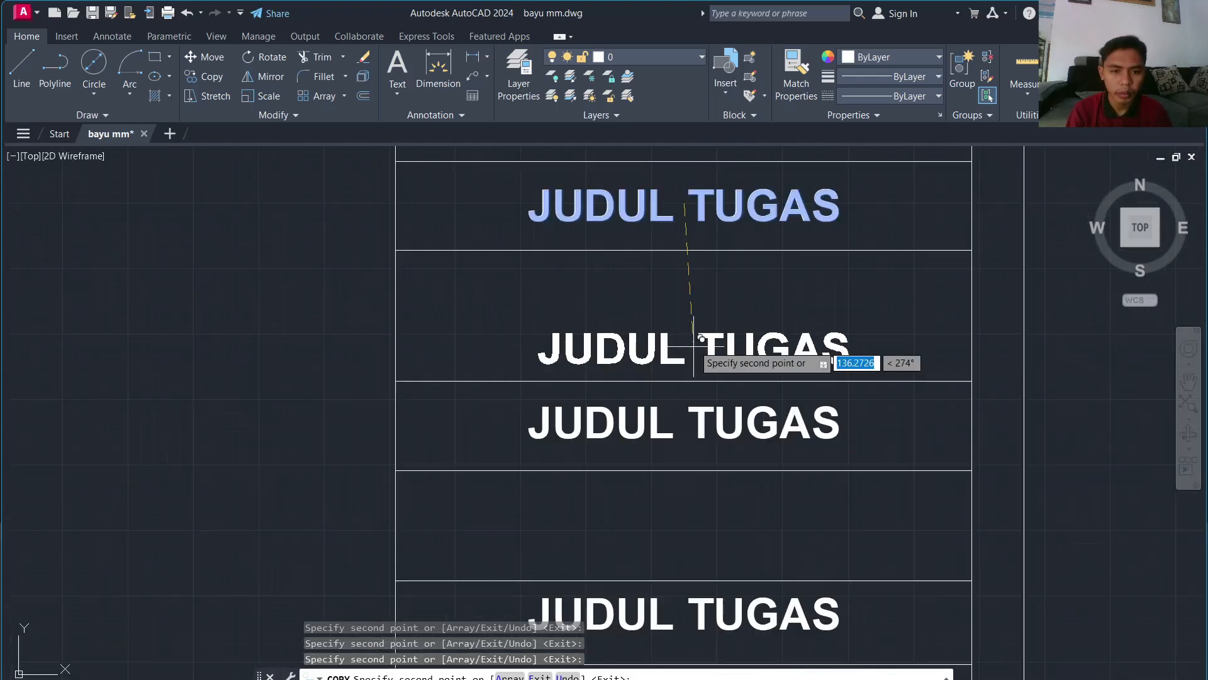
click(692, 312)
click(693, 314)
key(Escape)
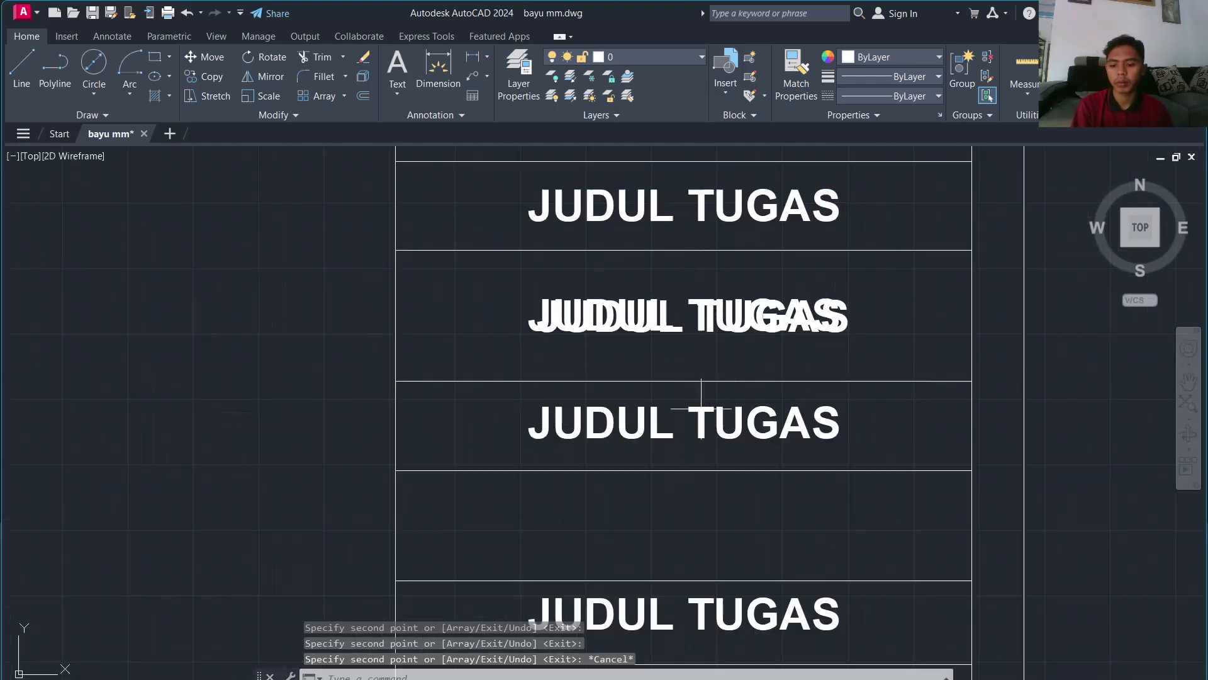
click(749, 329)
Step: Reword the middle-row label to 'RUMAH TINGGAL' and switch it from bold to regular weight
double_click(750, 329)
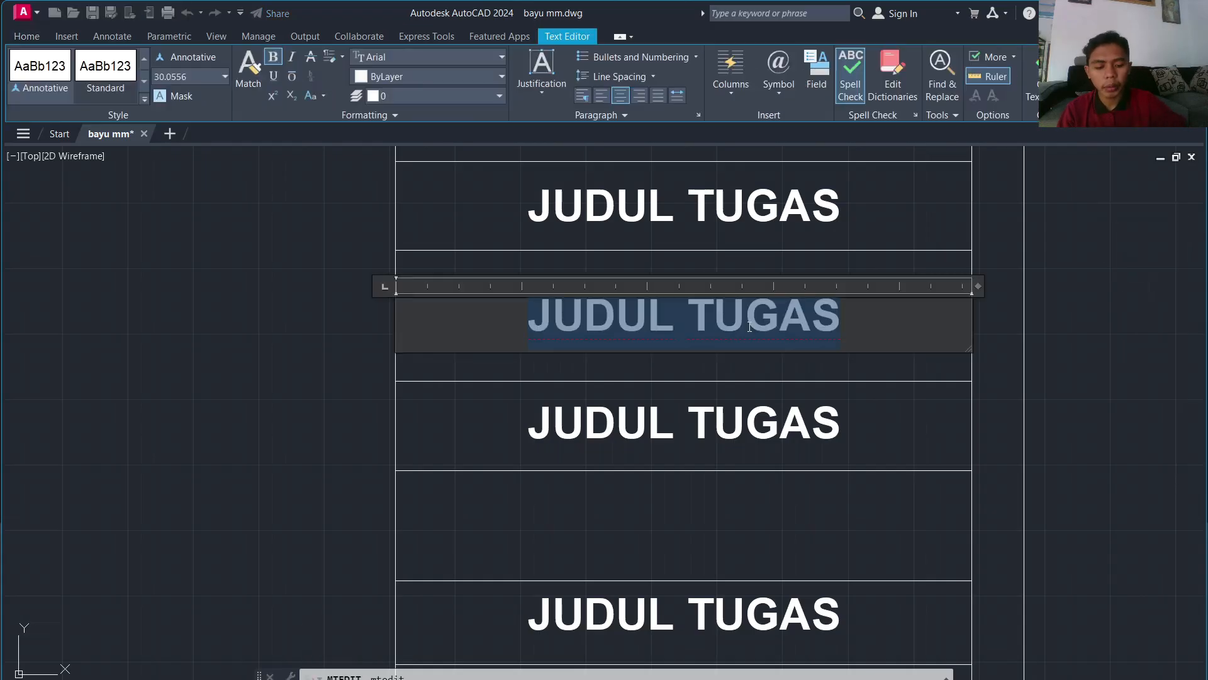
text(RUMAH TINGGAL)
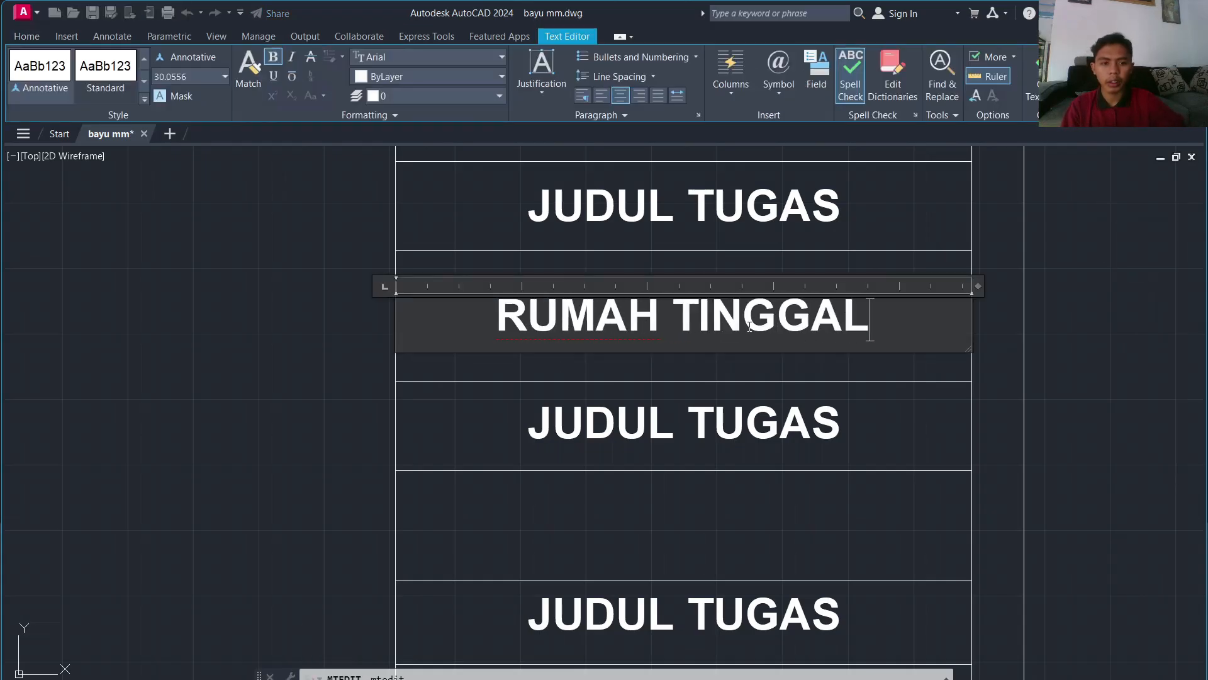
key(ctrl+a)
click(275, 57)
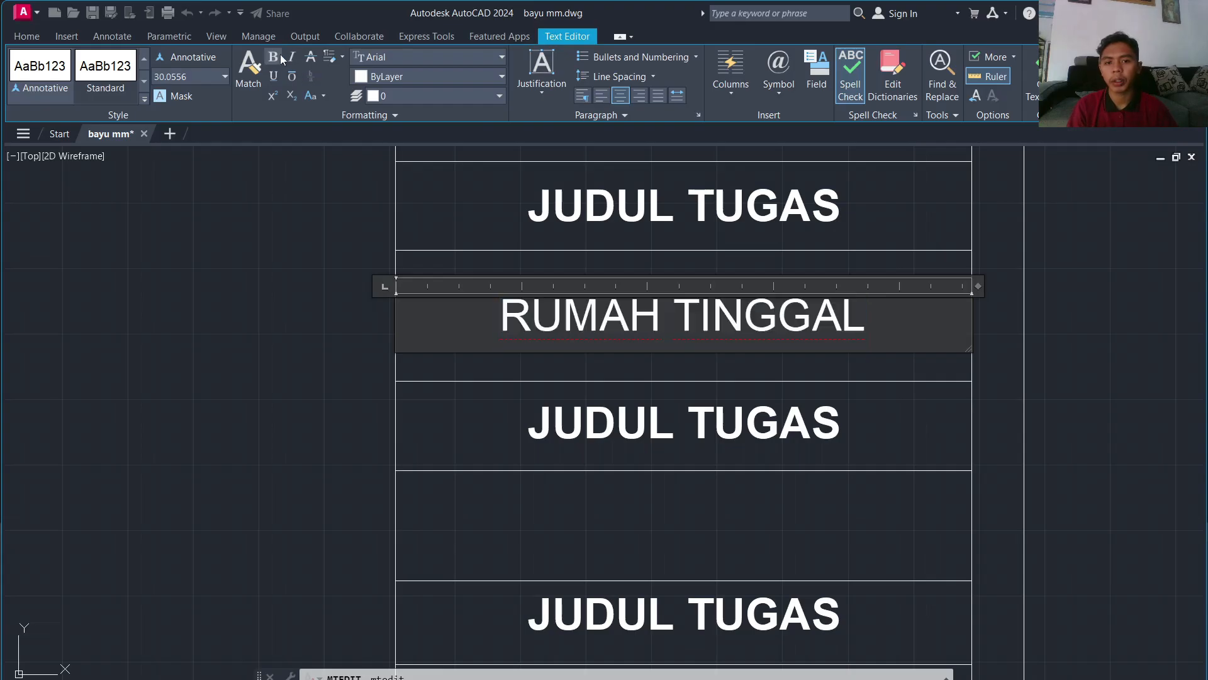
click(1045, 76)
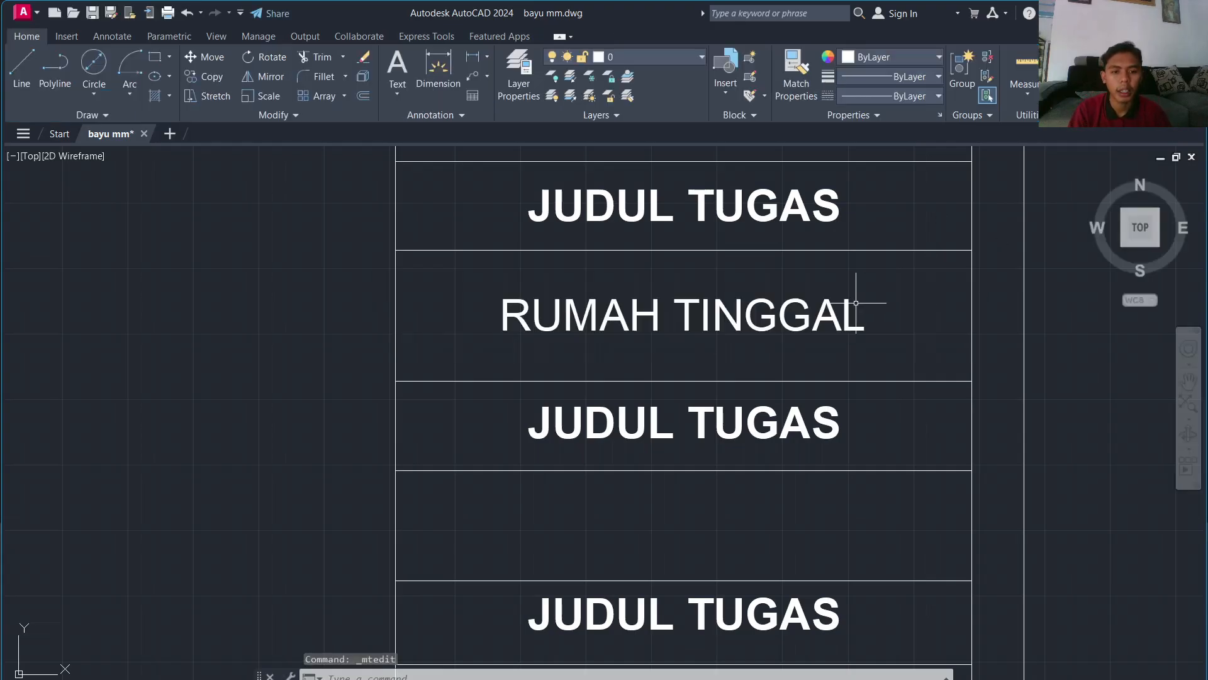
double_click(776, 324)
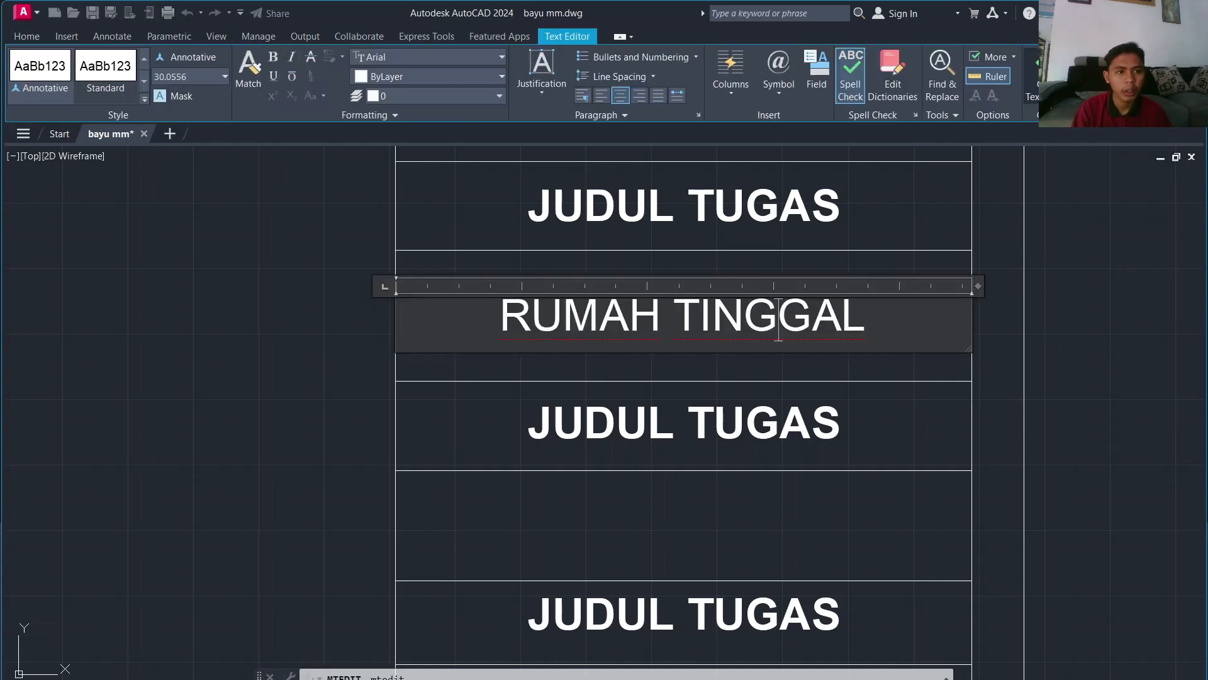
key(Escape)
Step: Copy the RUMAH TINGGAL label into a lower title-block row with COPY
text(co)
key(Return)
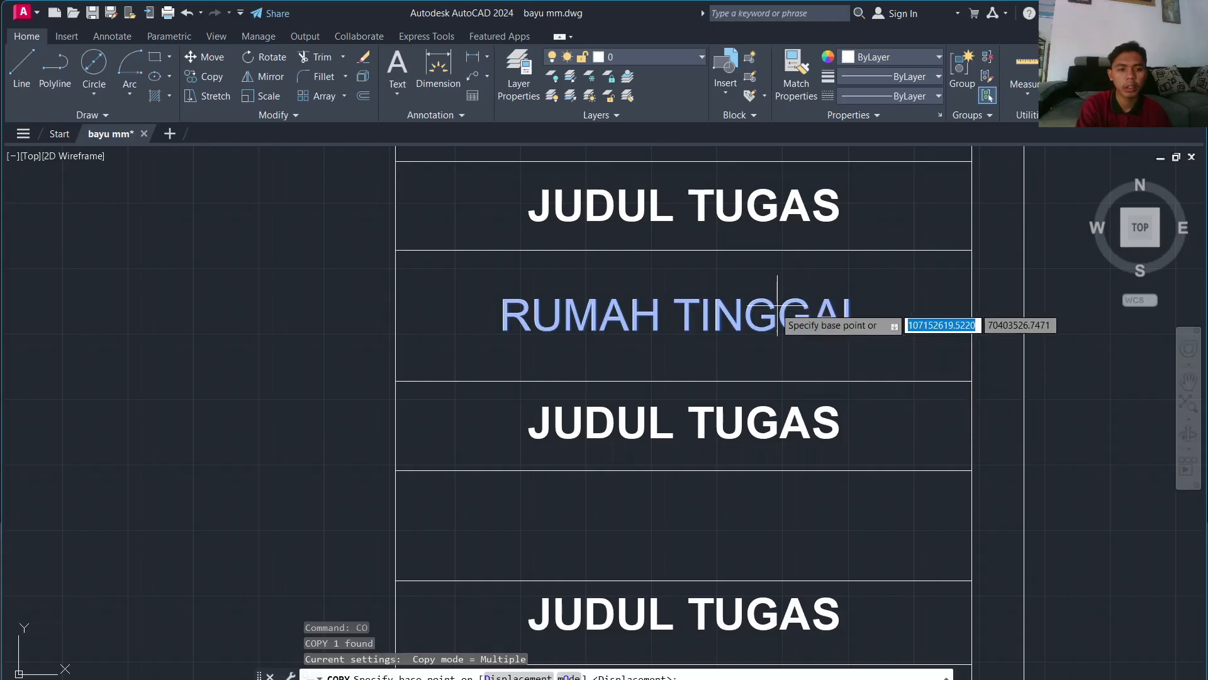
click(673, 302)
scroll(695, 554, down, 2)
scroll(687, 529, down, 5)
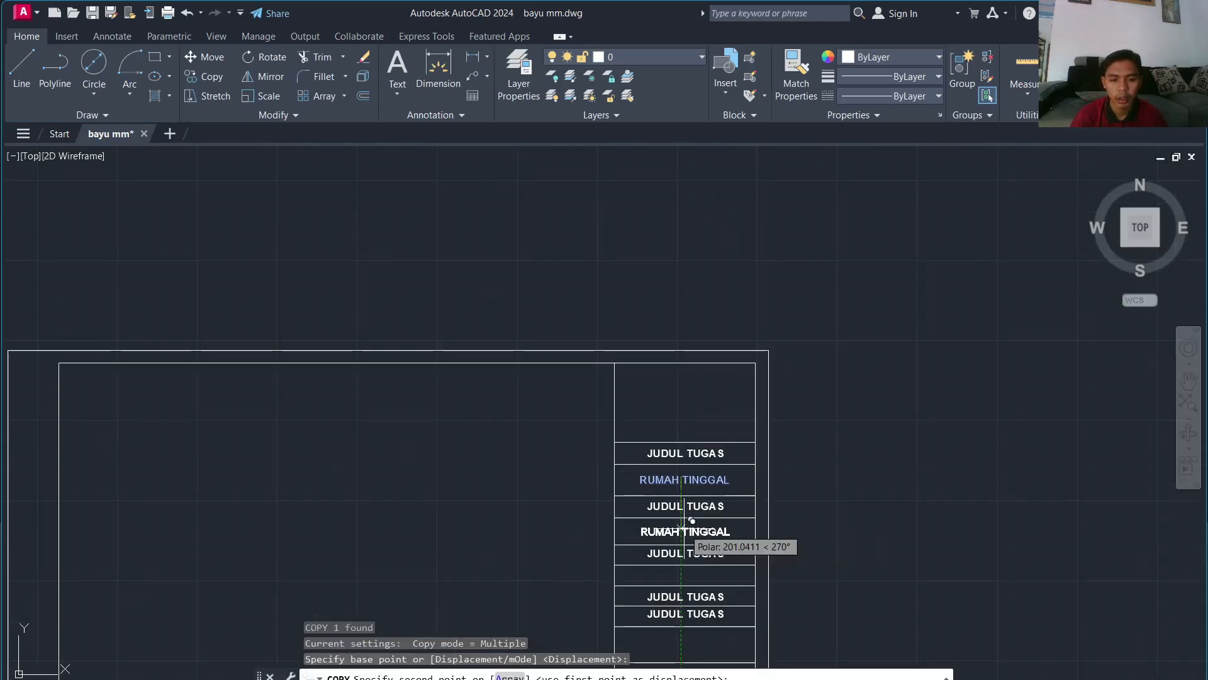
middle_drag(686, 584, 687, 413)
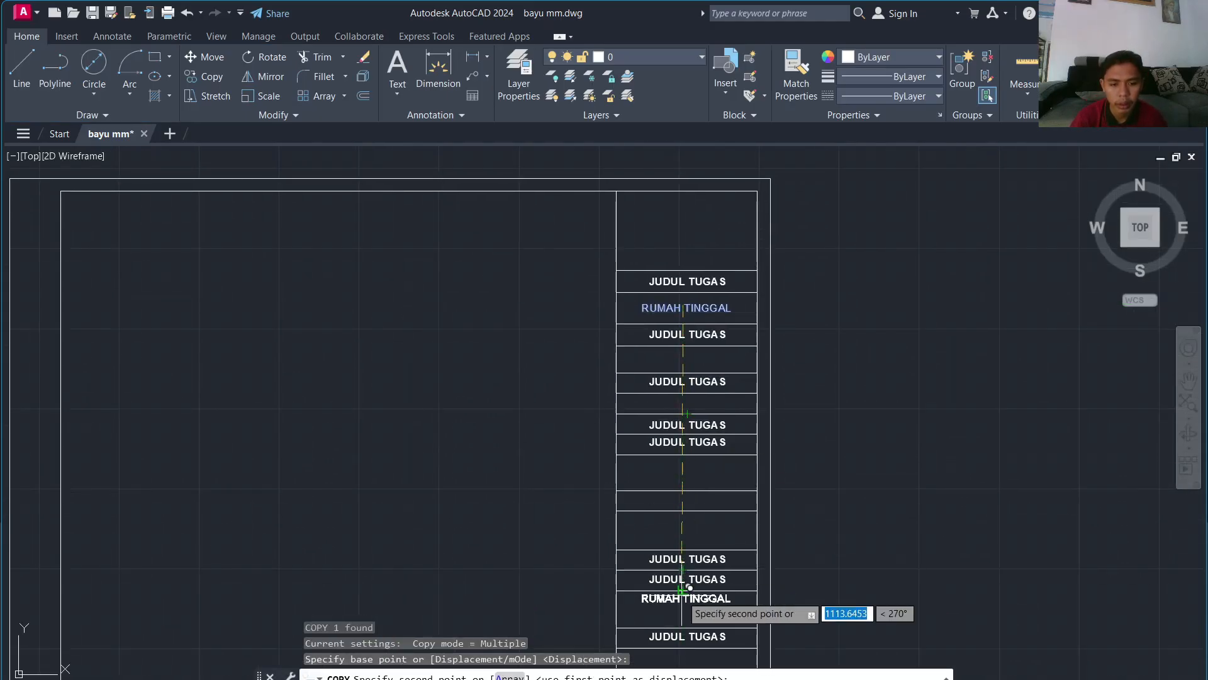
scroll(689, 587, up, 5)
click(694, 595)
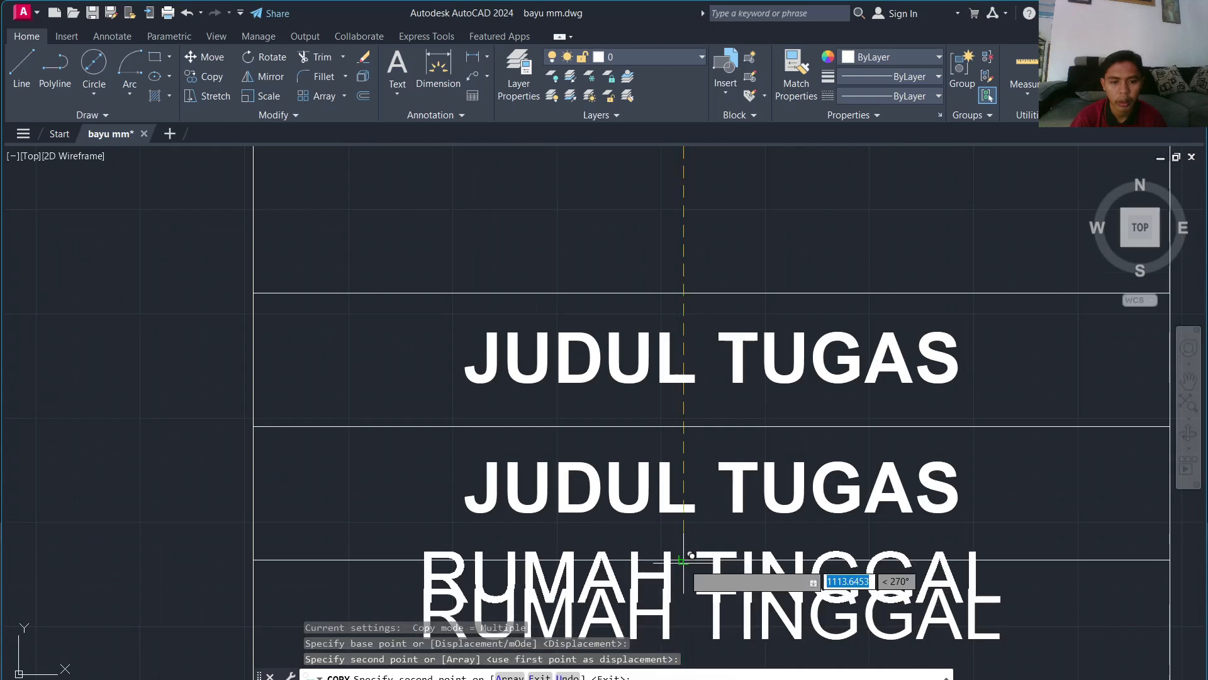
scroll(695, 579, down, 8)
key(Escape)
scroll(695, 431, up, 8)
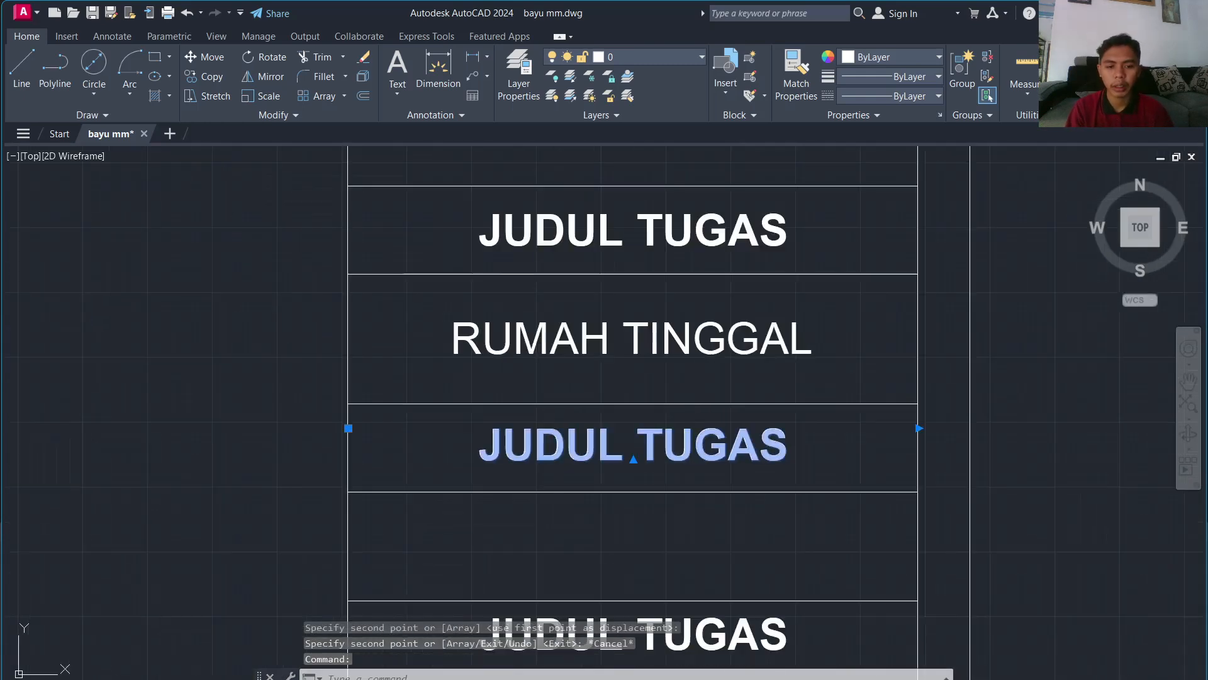
Step: Relabel the next two JUDUL TUGAS copies as 'NAMA GAMBAR' and 'SKALA GAMBAR'
double_click(696, 430)
key(ctrl+a)
text(NAMA GAMBAR)
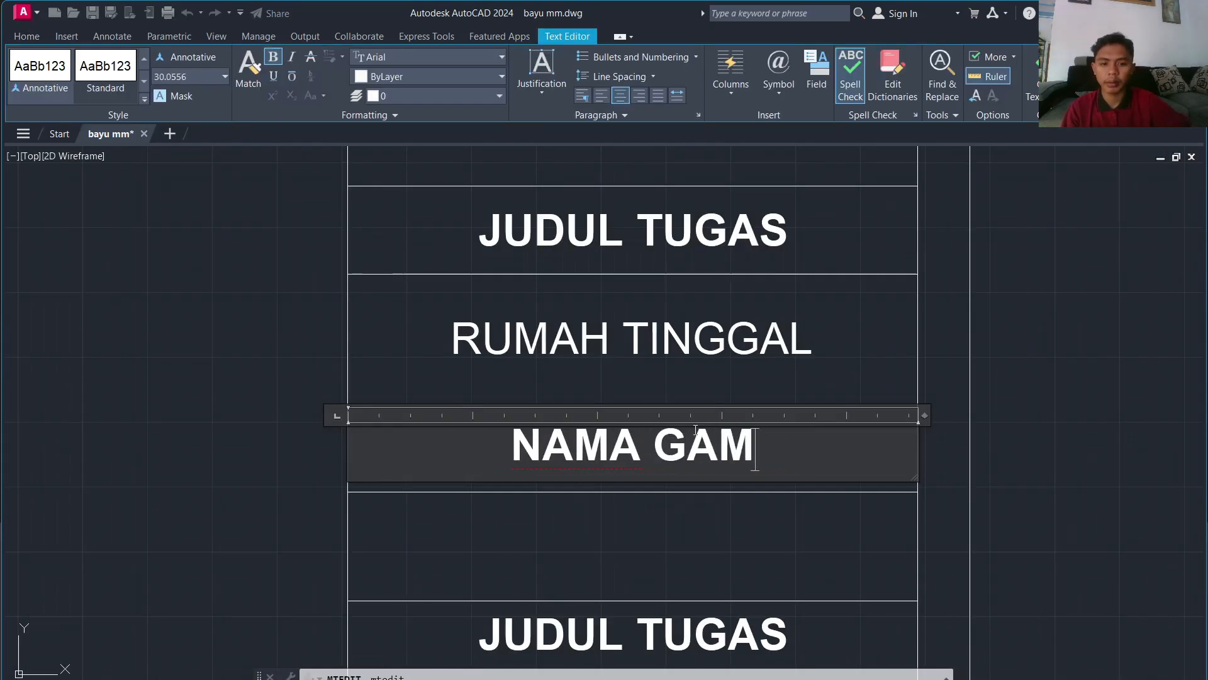
click(991, 461)
scroll(991, 469, down, 2)
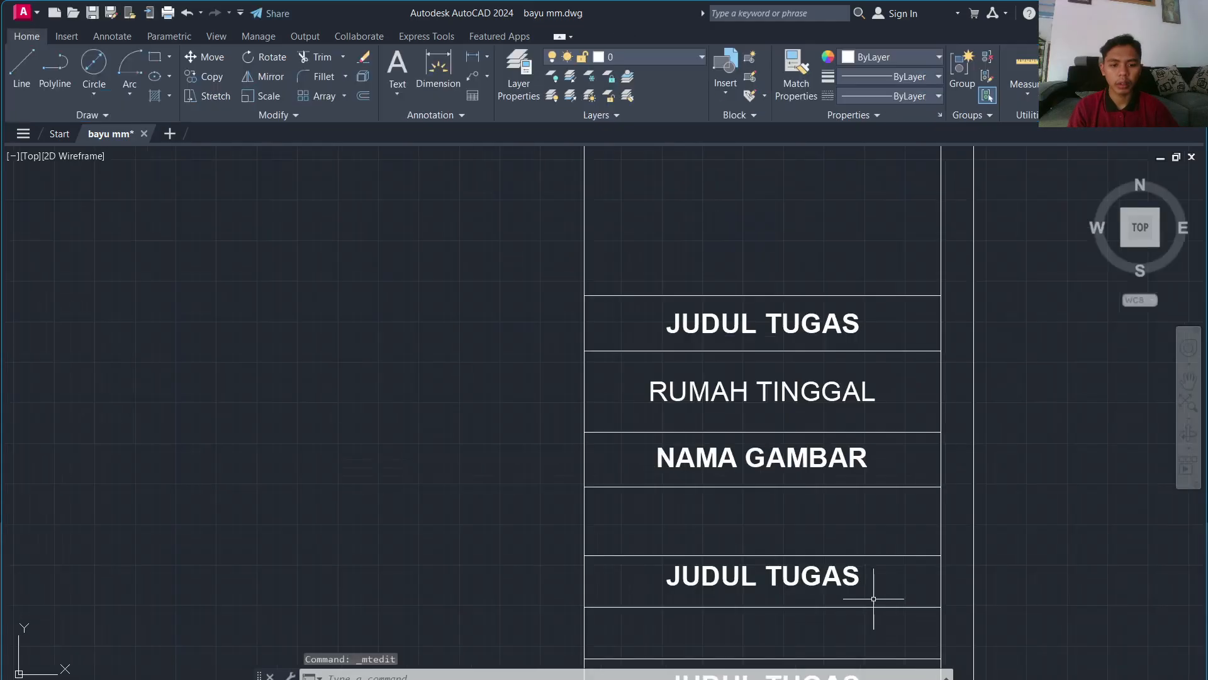
middle_drag(871, 607, 844, 426)
double_click(834, 427)
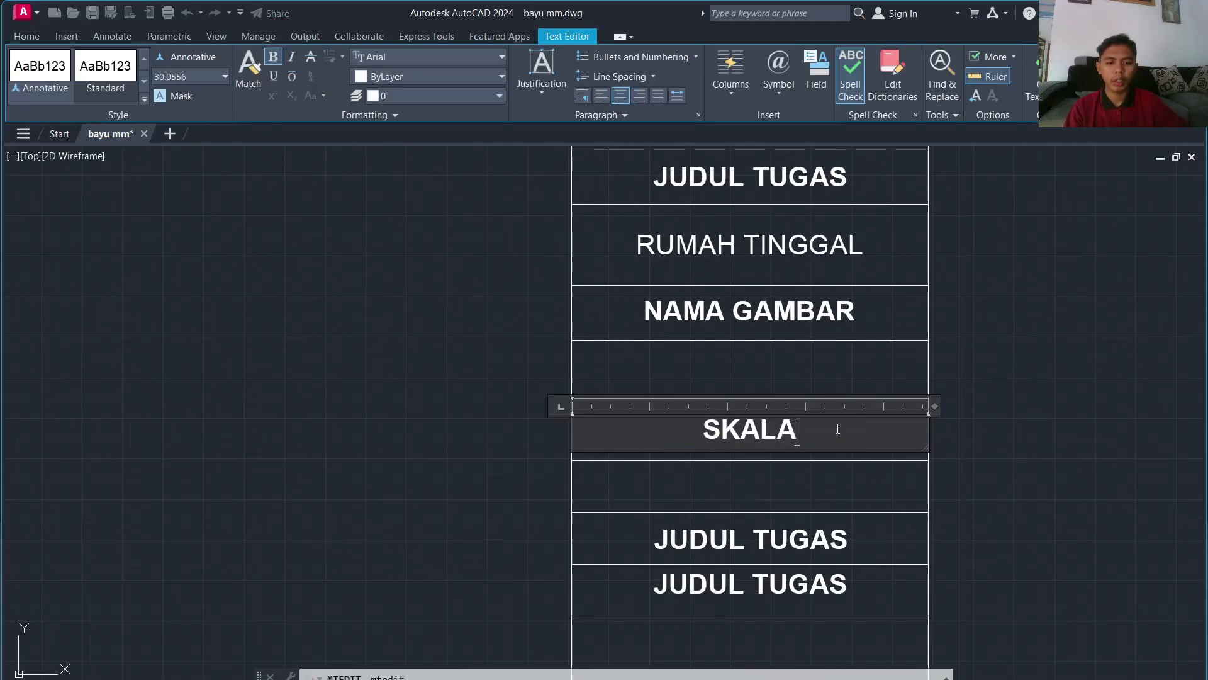
click(716, 459)
Step: Relabel the following two copies as 'RUMAH TYPE...' and 'KETERANGAN'
double_click(716, 539)
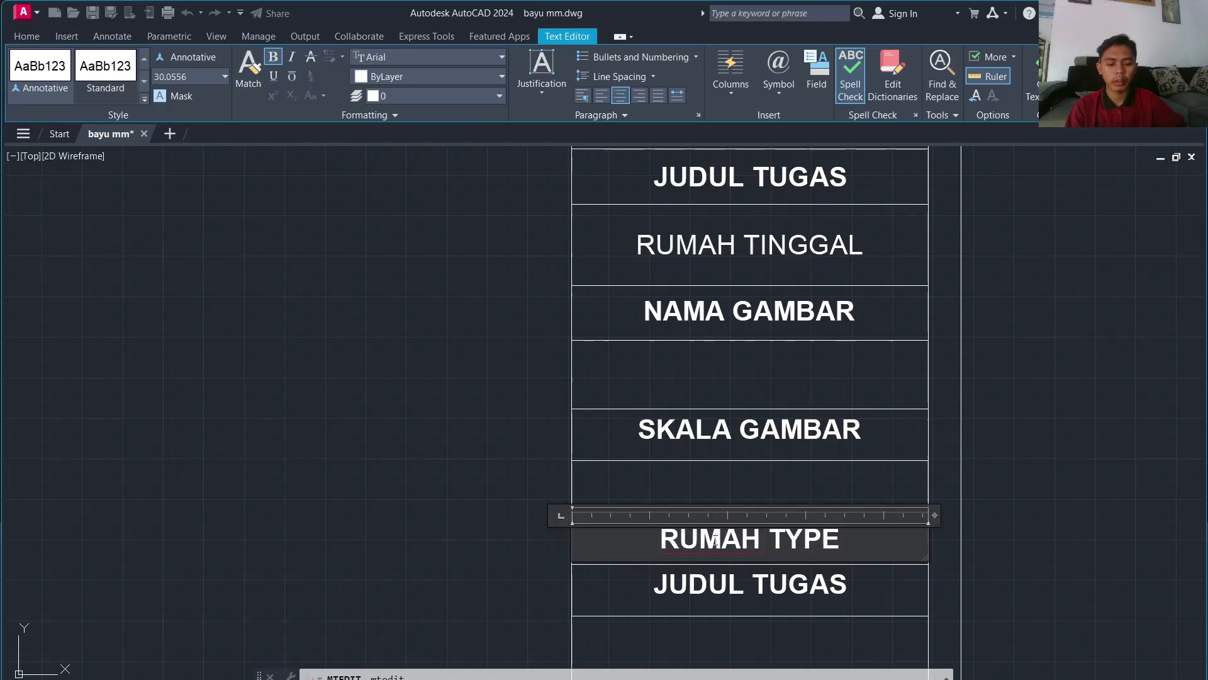
click(672, 589)
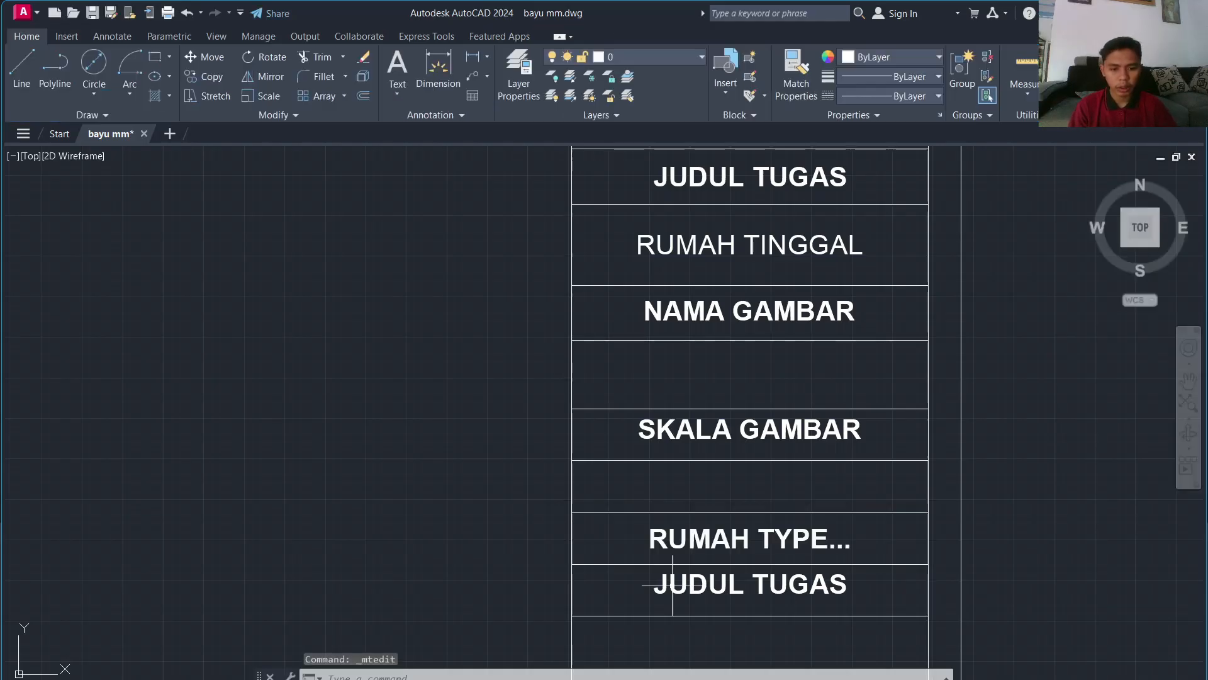
double_click(671, 587)
key(BackSpace)
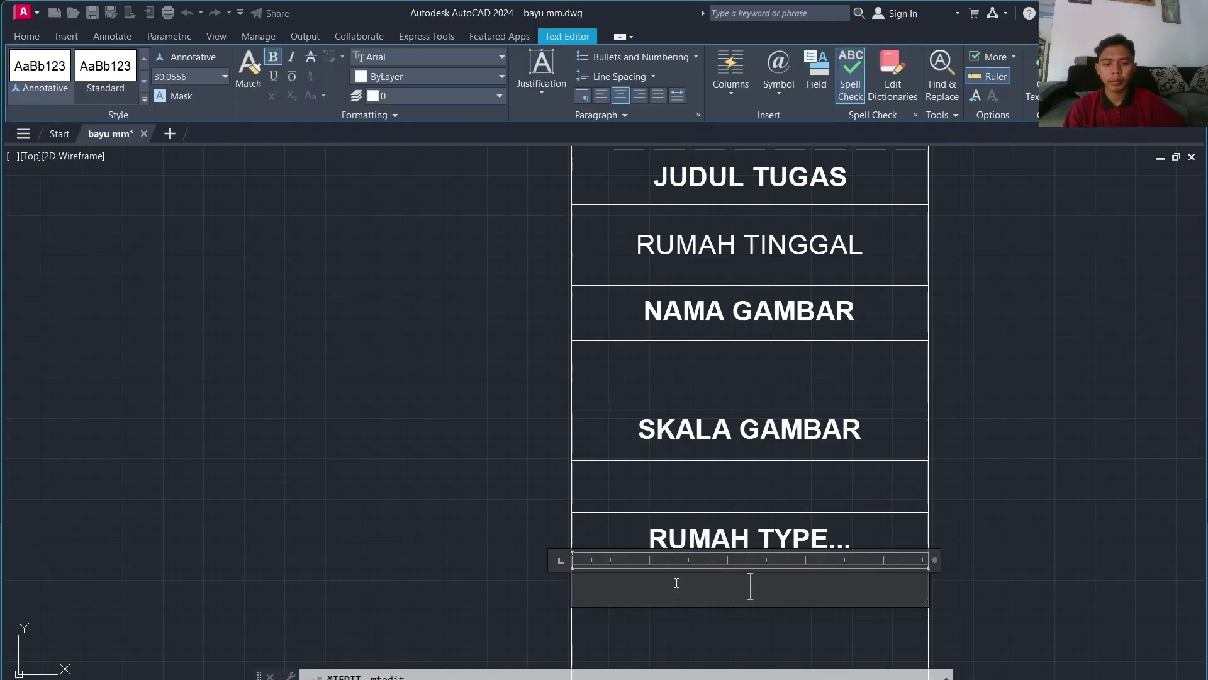
text(KETERANGAN)
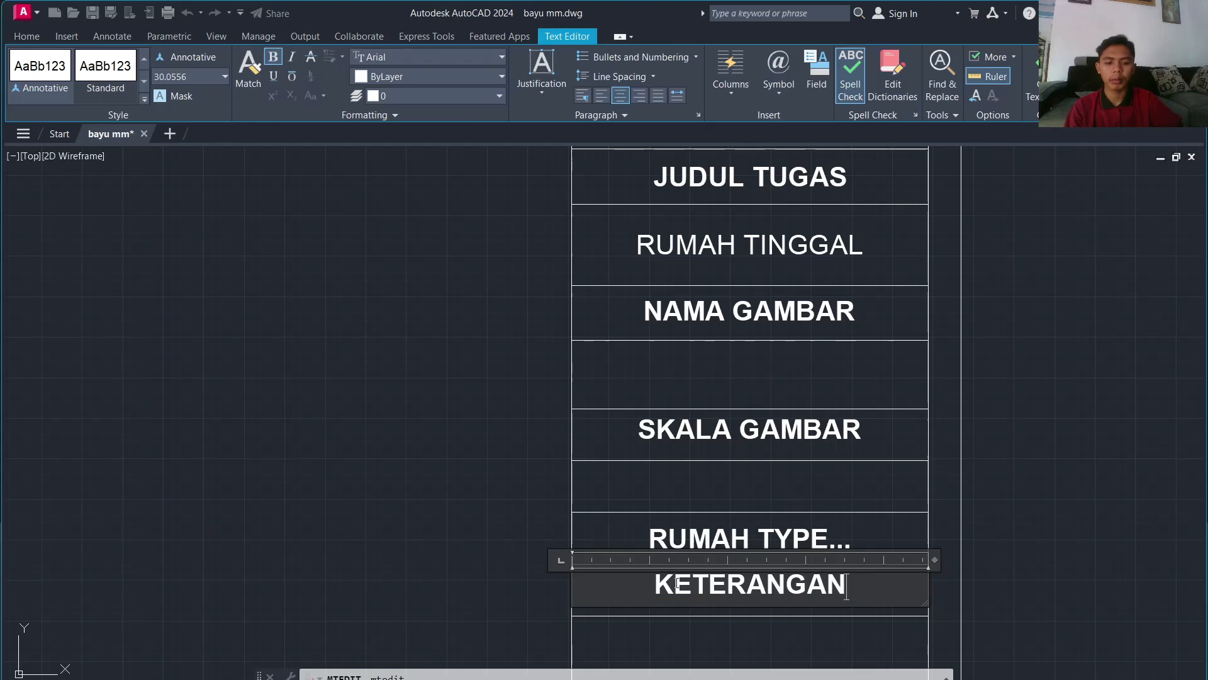
click(1033, 566)
Step: Change a lower label to 'TANGGAL:07 DESEMBER 2026' and reduce its text height to 20 to fit one line
middle_drag(1032, 581, 980, 146)
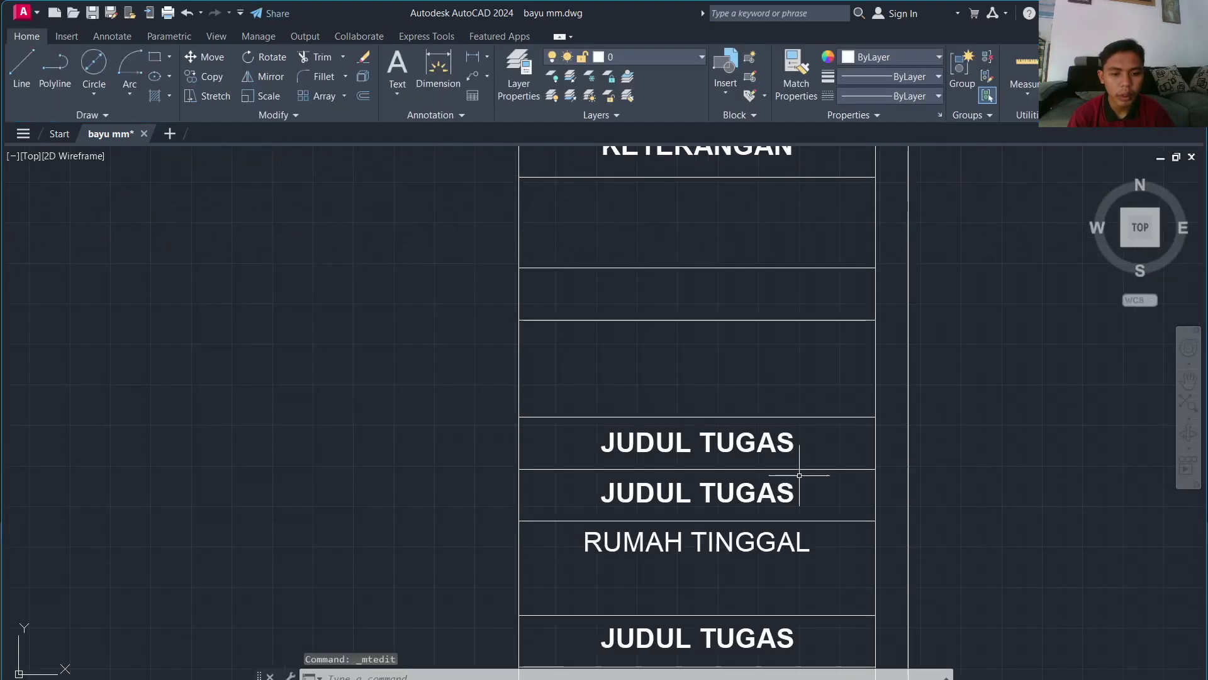
double_click(696, 448)
text(T)
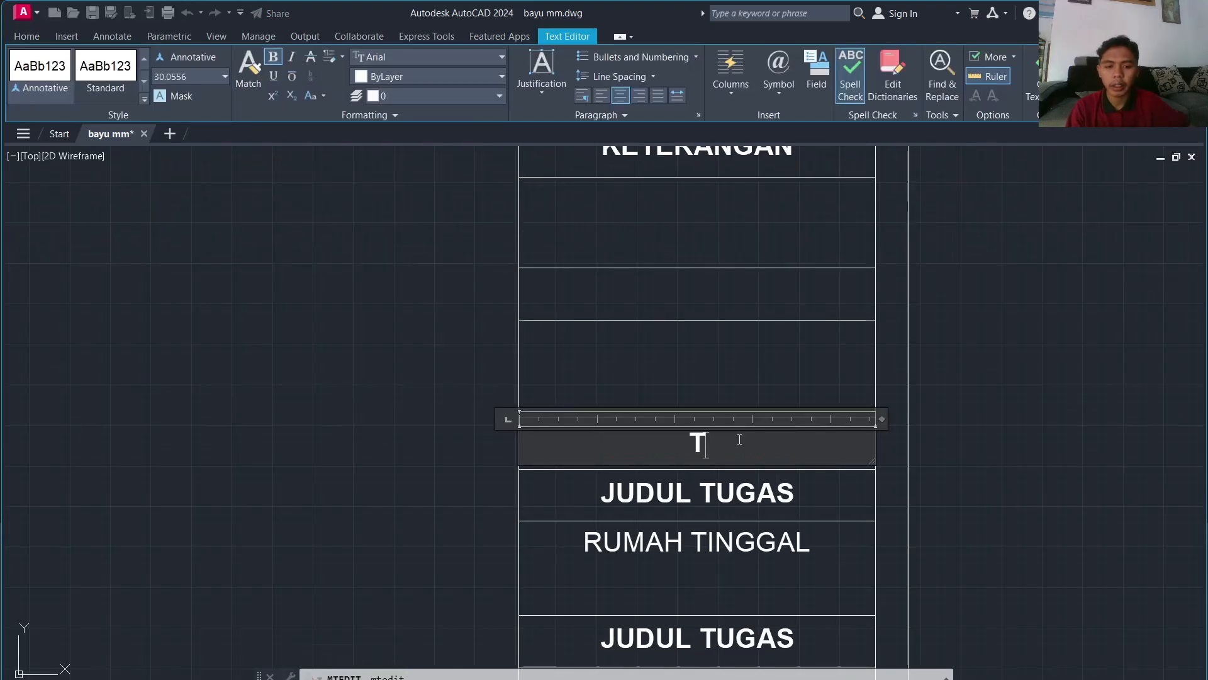
text(ANGGAL:)
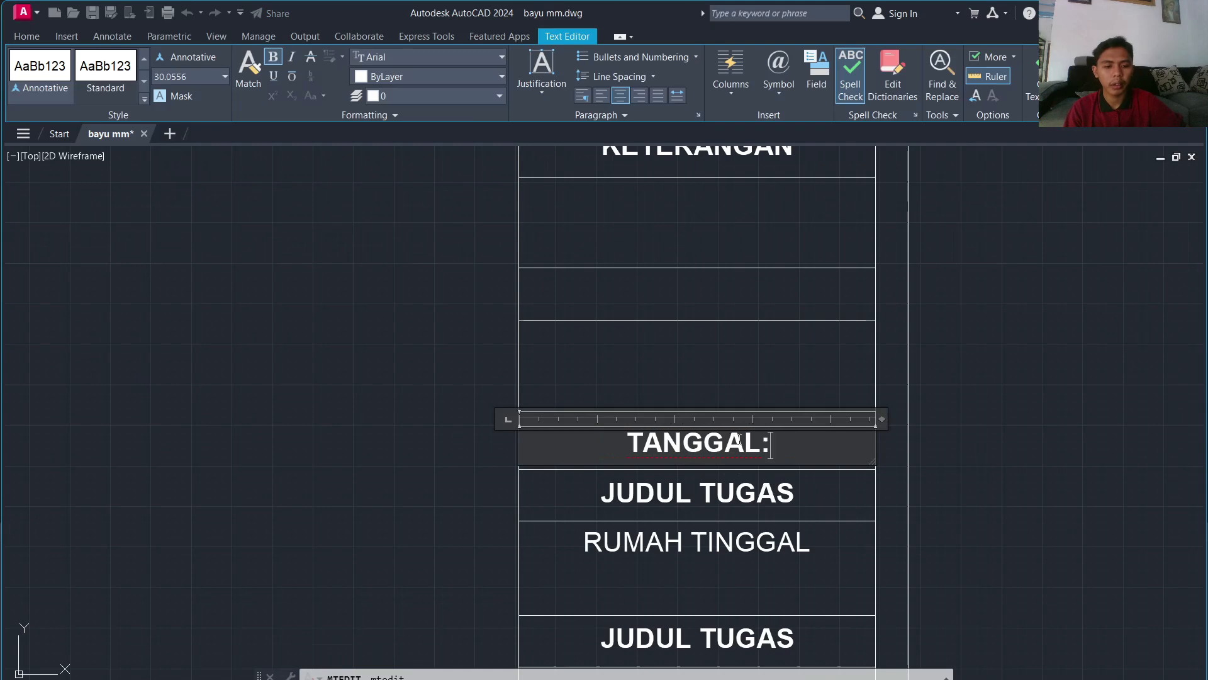
text(07 )
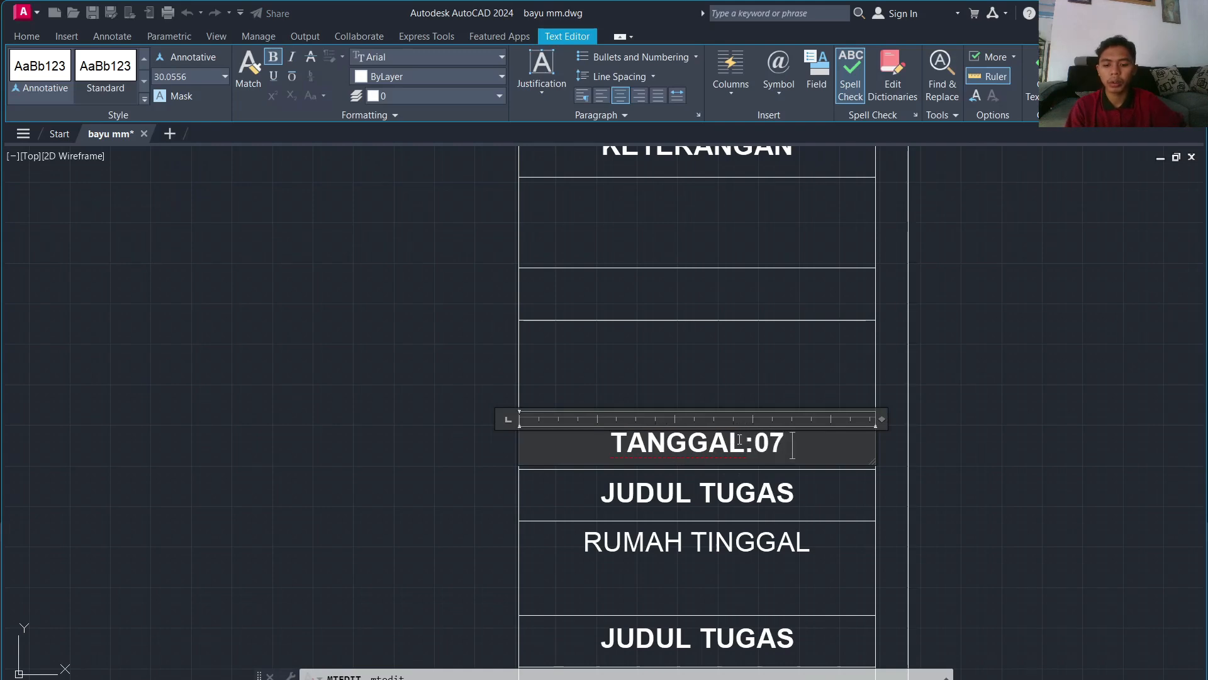
text(DESEMBER)
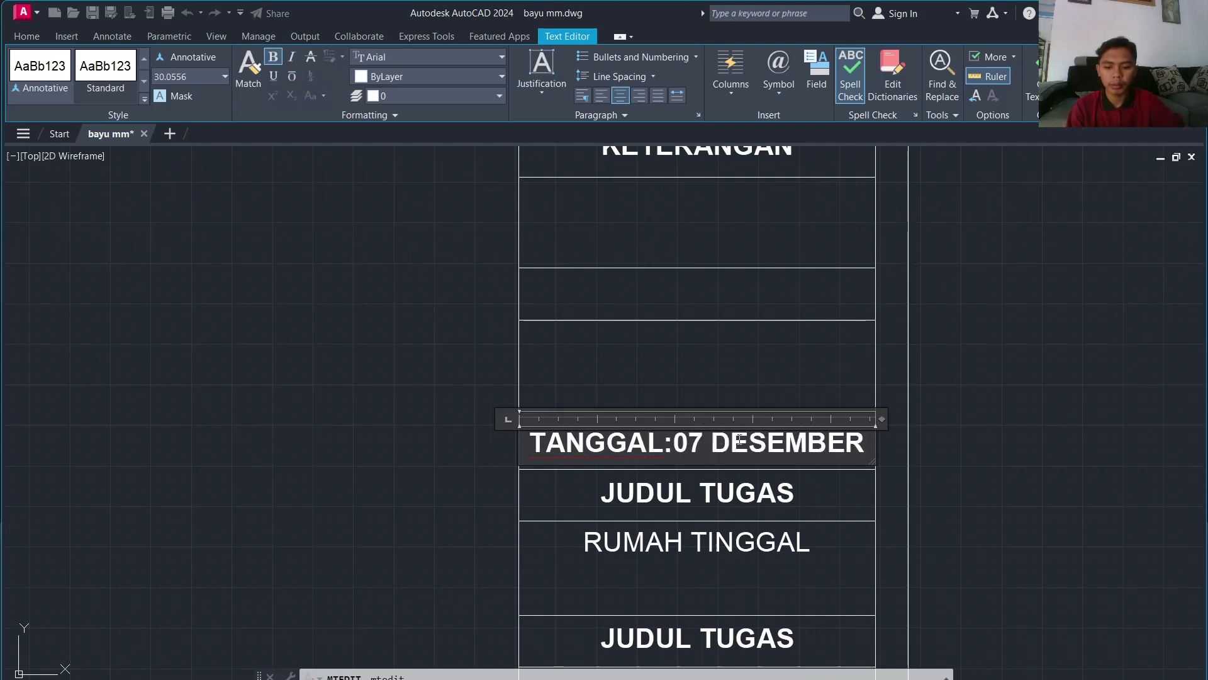
text(2023)
key(BackSpace)
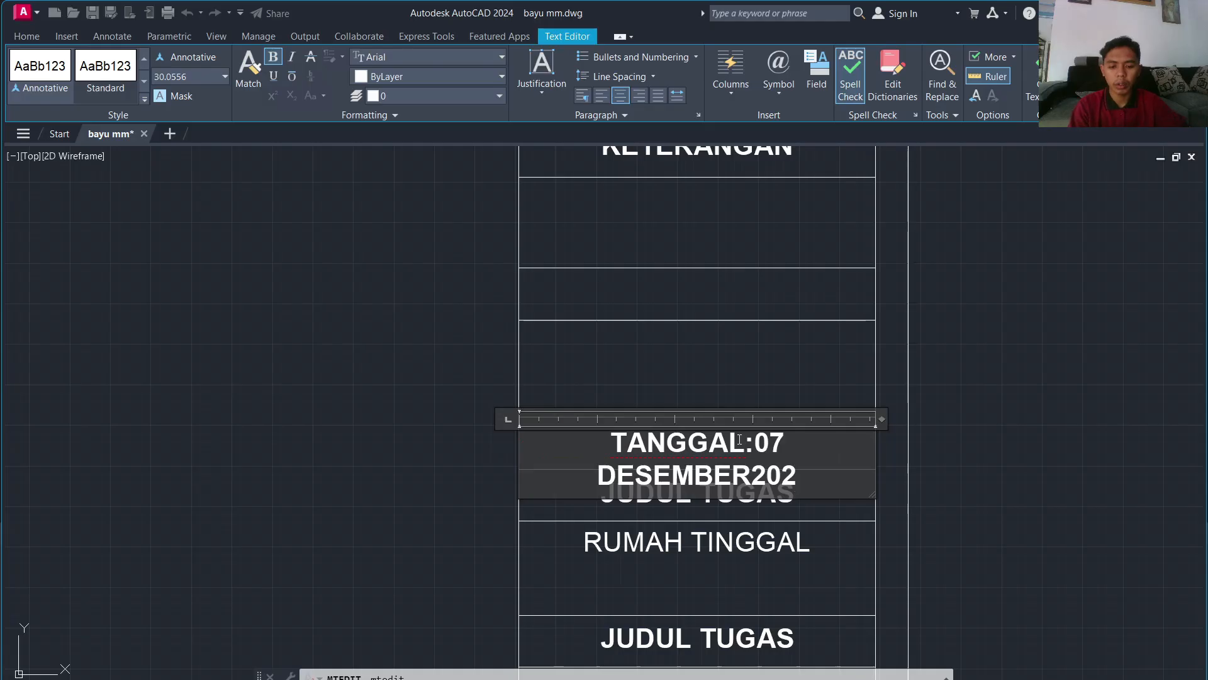
text(6)
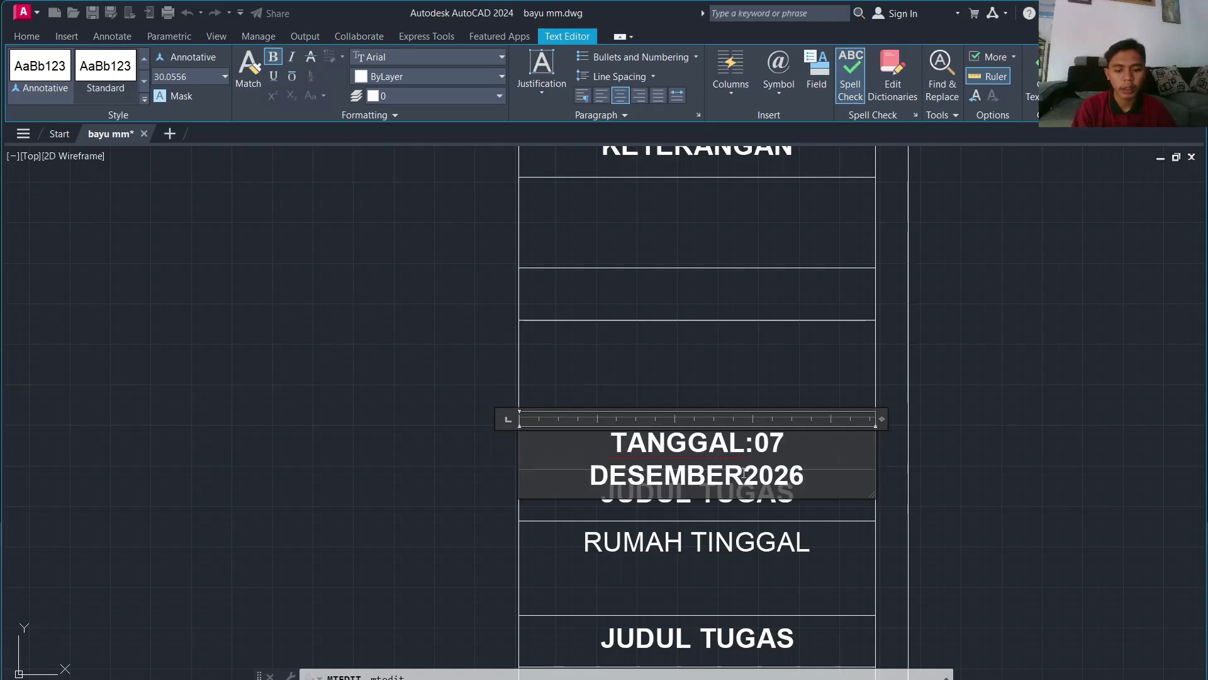
click(744, 473)
key(ctrl+a)
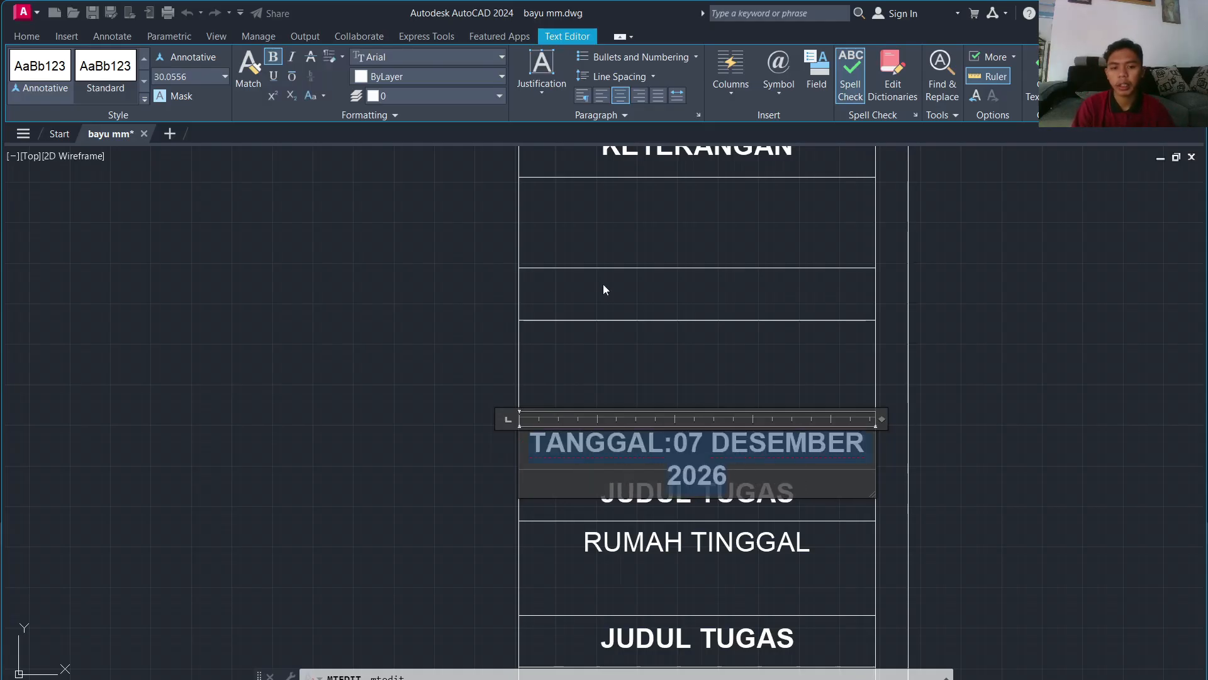
click(166, 81)
text(20)
key(Return)
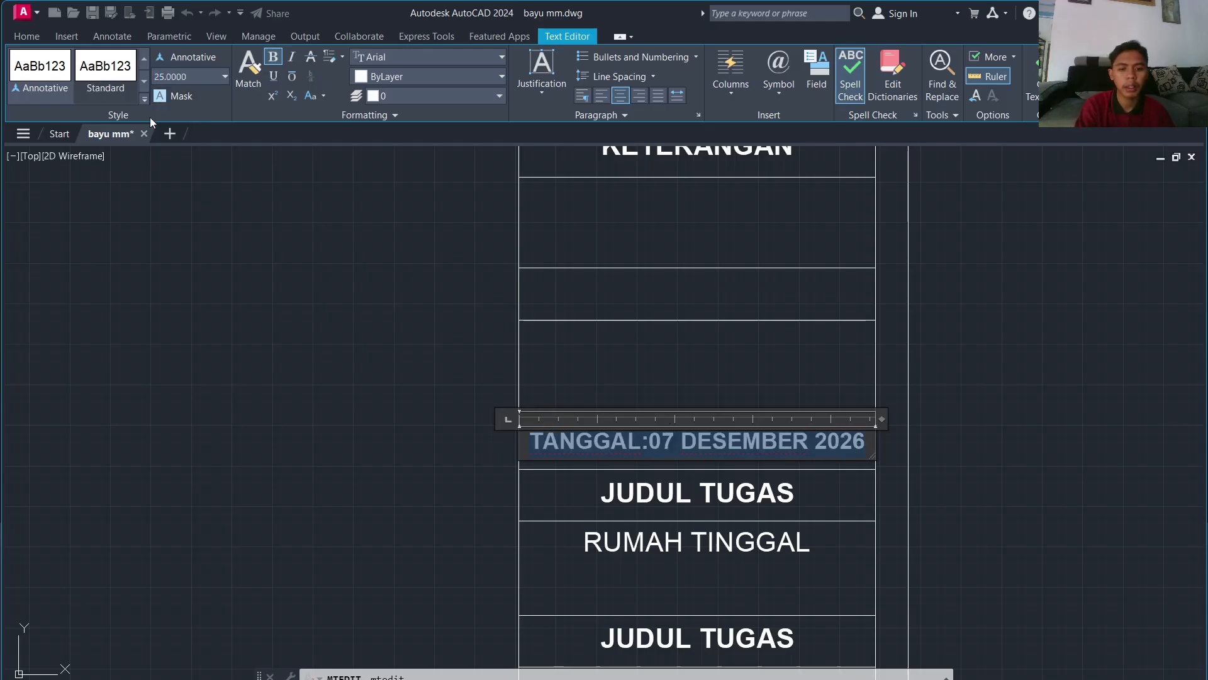
click(770, 551)
click(717, 494)
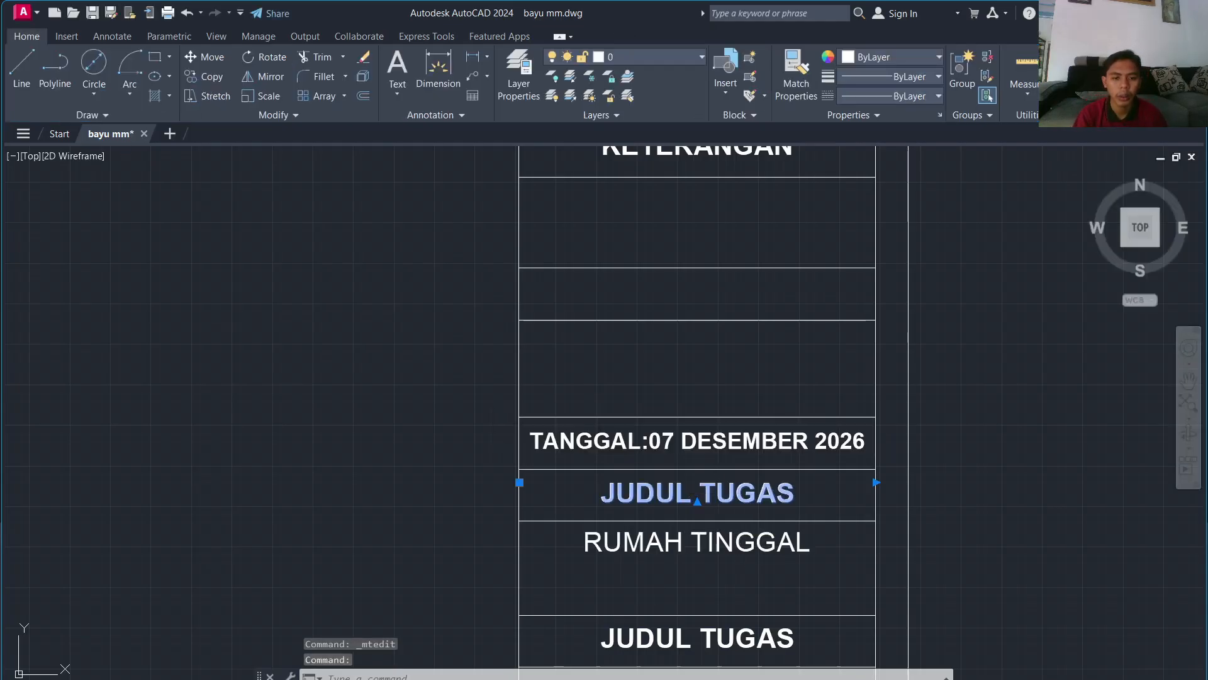
Step: Relabel a JUDUL TUGAS cell as 'DIGAMBAR OLEH'
double_click(718, 494)
text(AD)
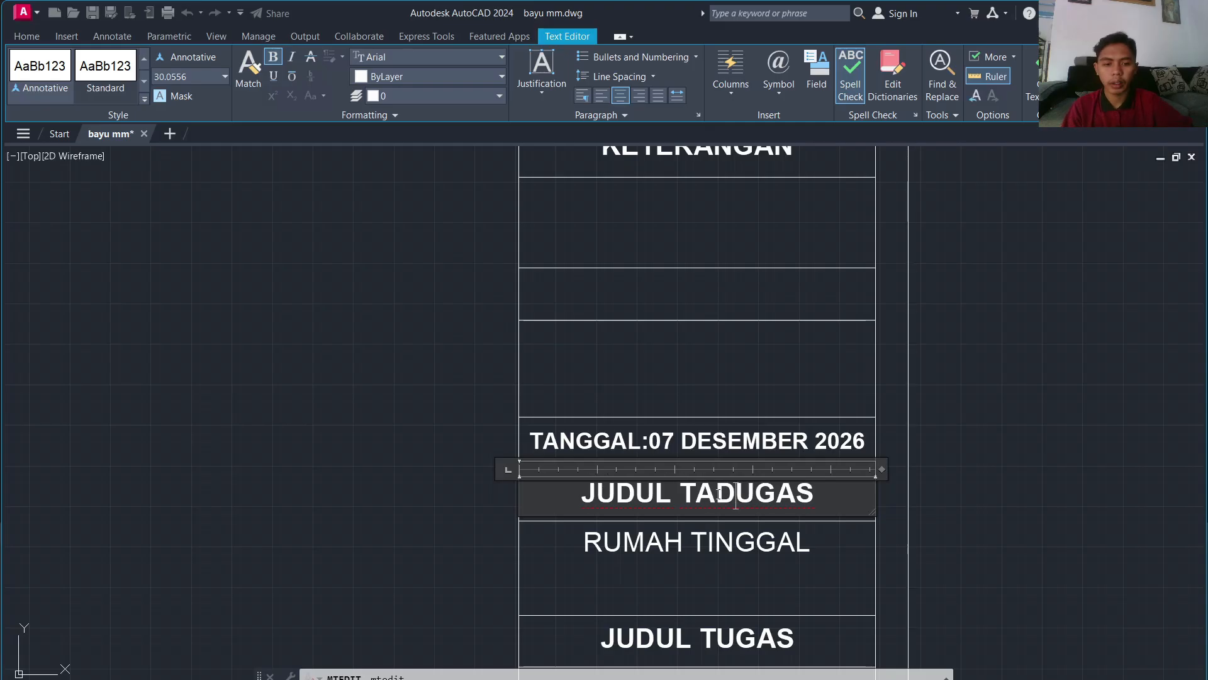
key(ctrl+a)
text(DIGAMBAR OLEH)
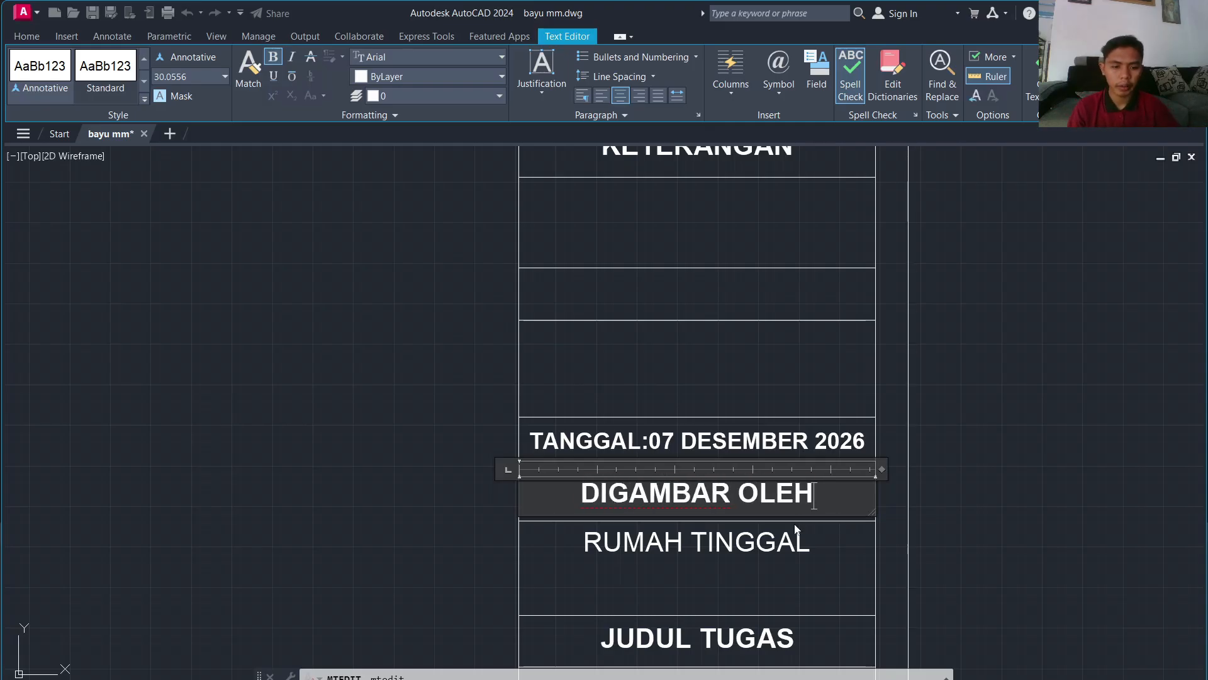
middle_drag(895, 506, 896, 374)
click(730, 500)
Step: Relabel the lower JUDUL TUGAS cell as 'DISETUJUI OLEH'
click(729, 497)
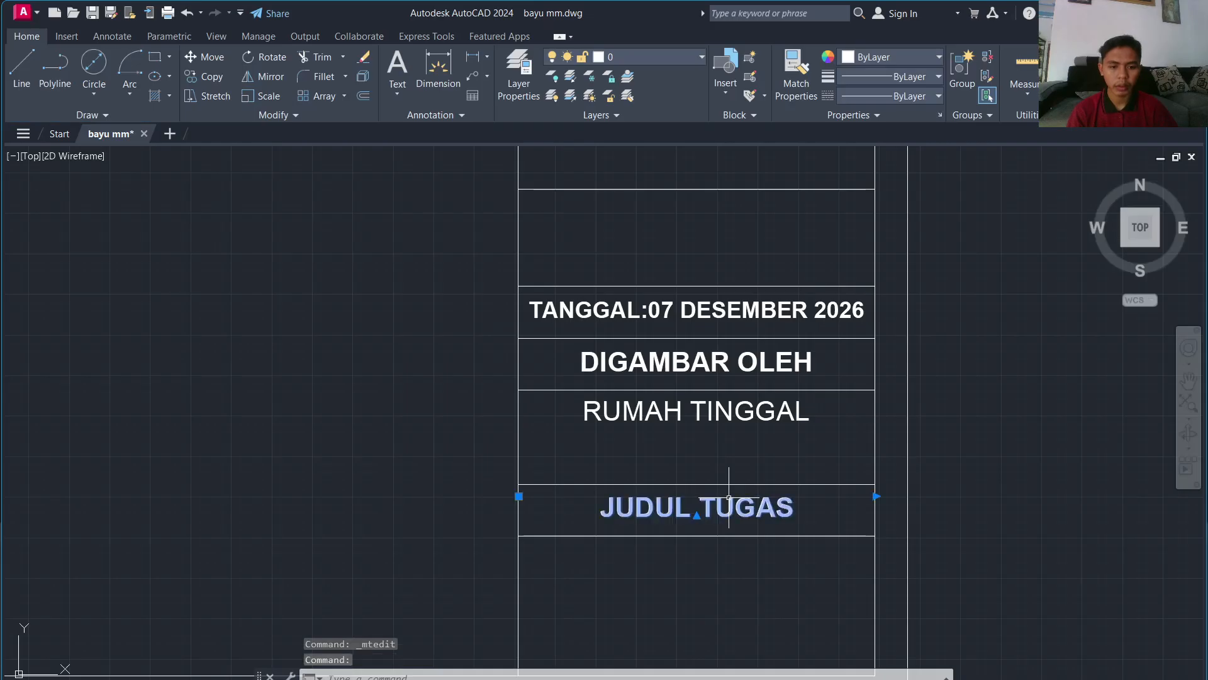
text(ADISET)
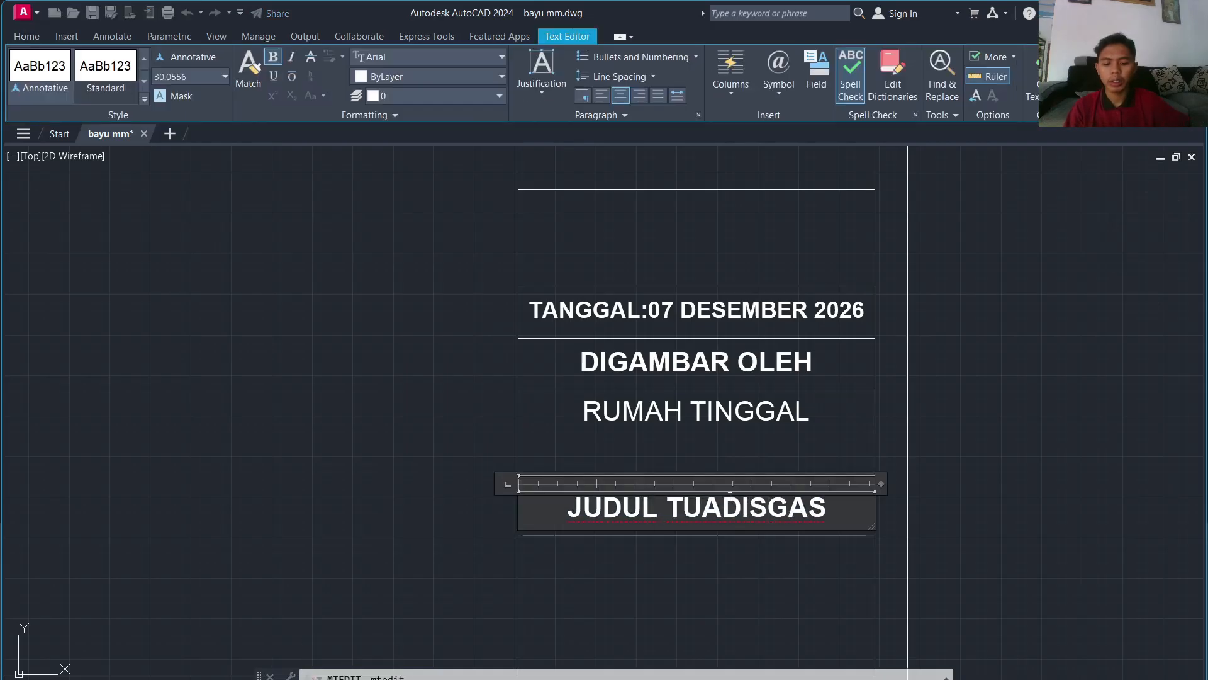
key(ctrl+a)
text(D)
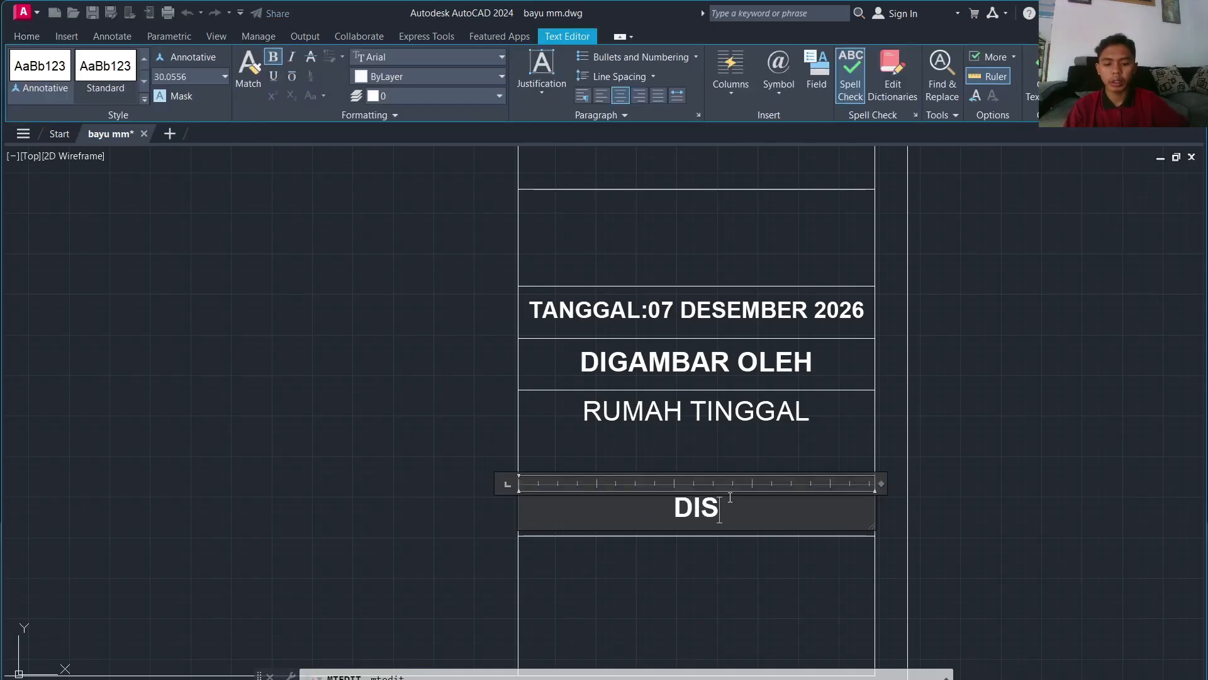
text(ISETUJUI OLEH)
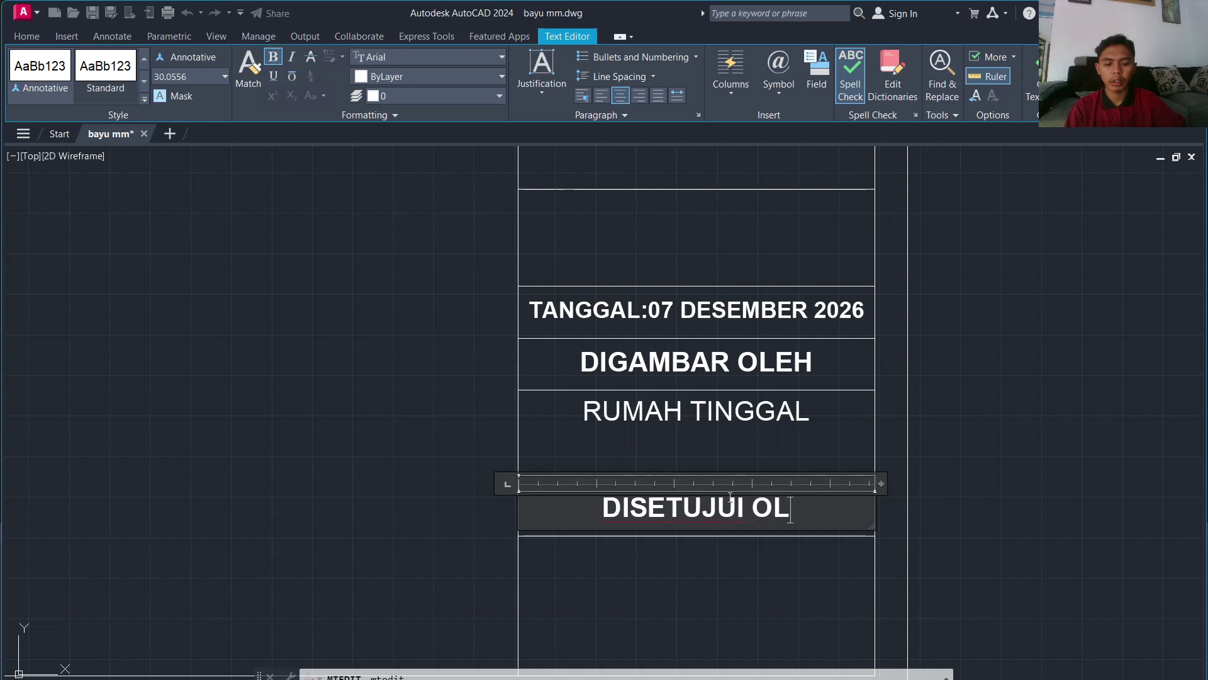
click(844, 443)
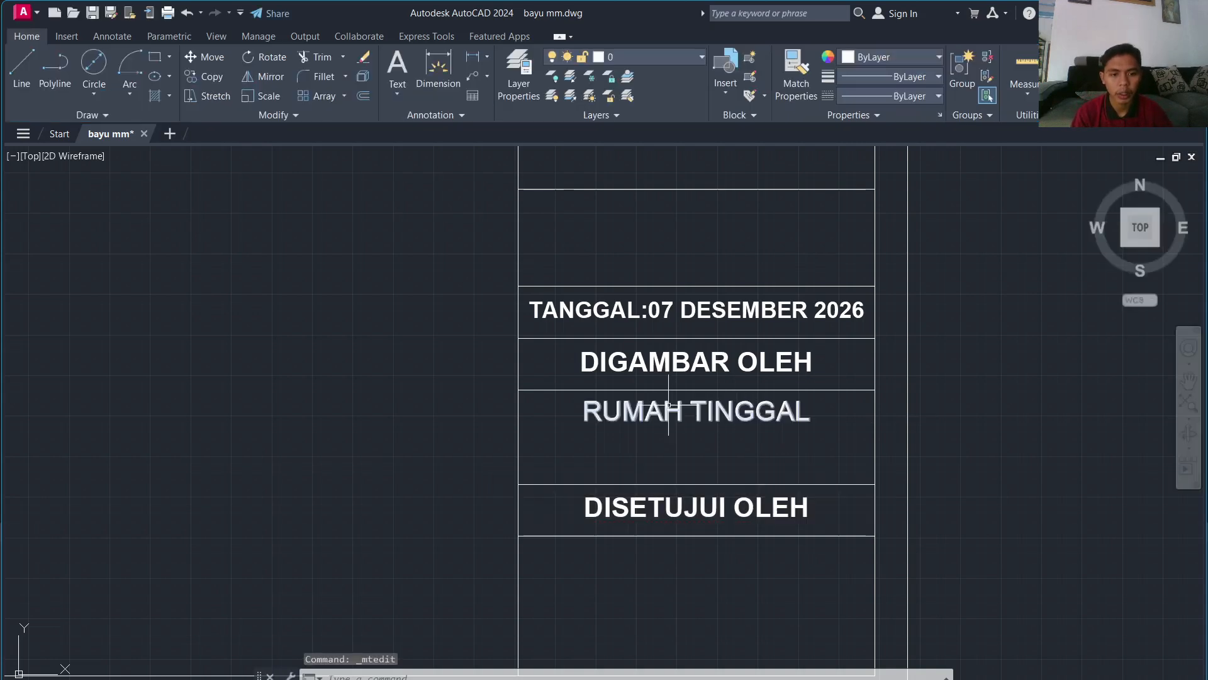
Step: Replace RUMAH TINGGAL with the drafter's name and ID number on separate lines
double_click(664, 415)
text(A)
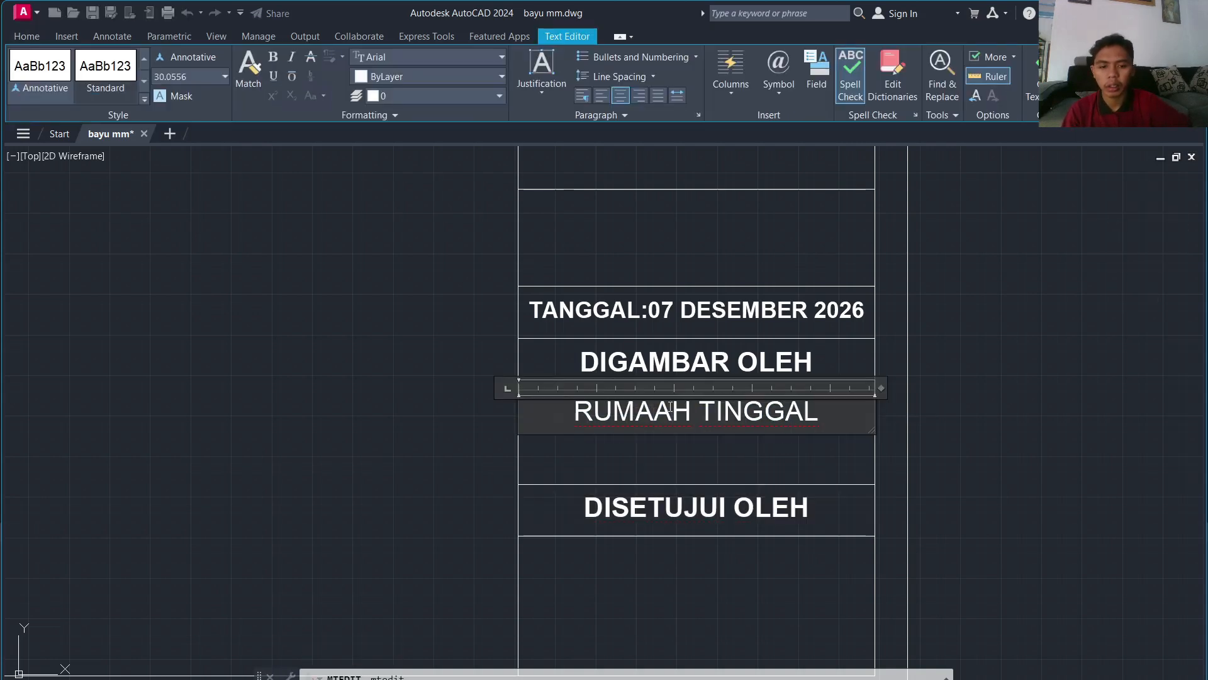
key(ctrl+a)
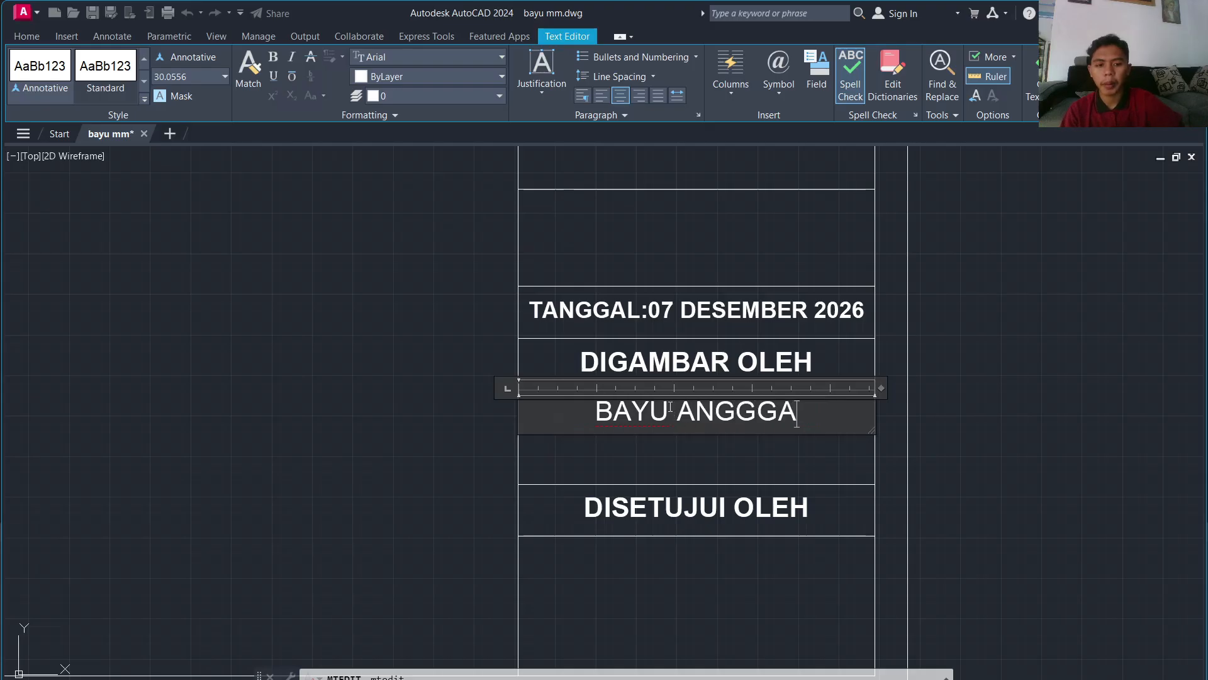
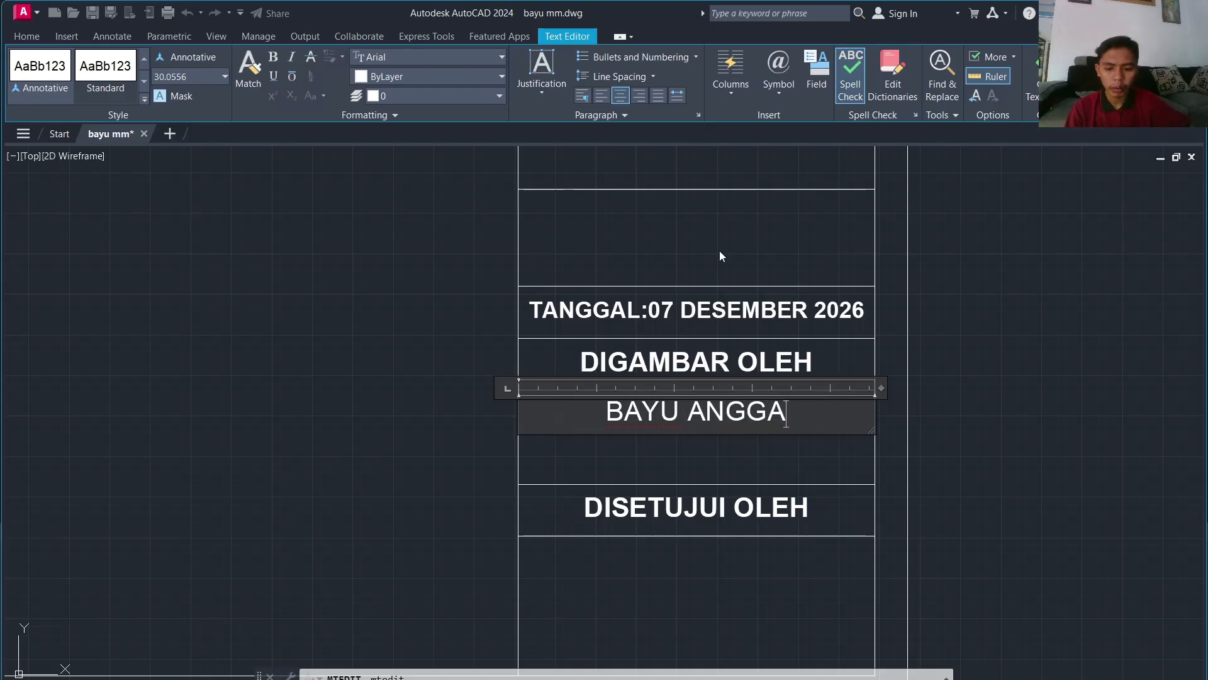
text(RA)
key(Return)
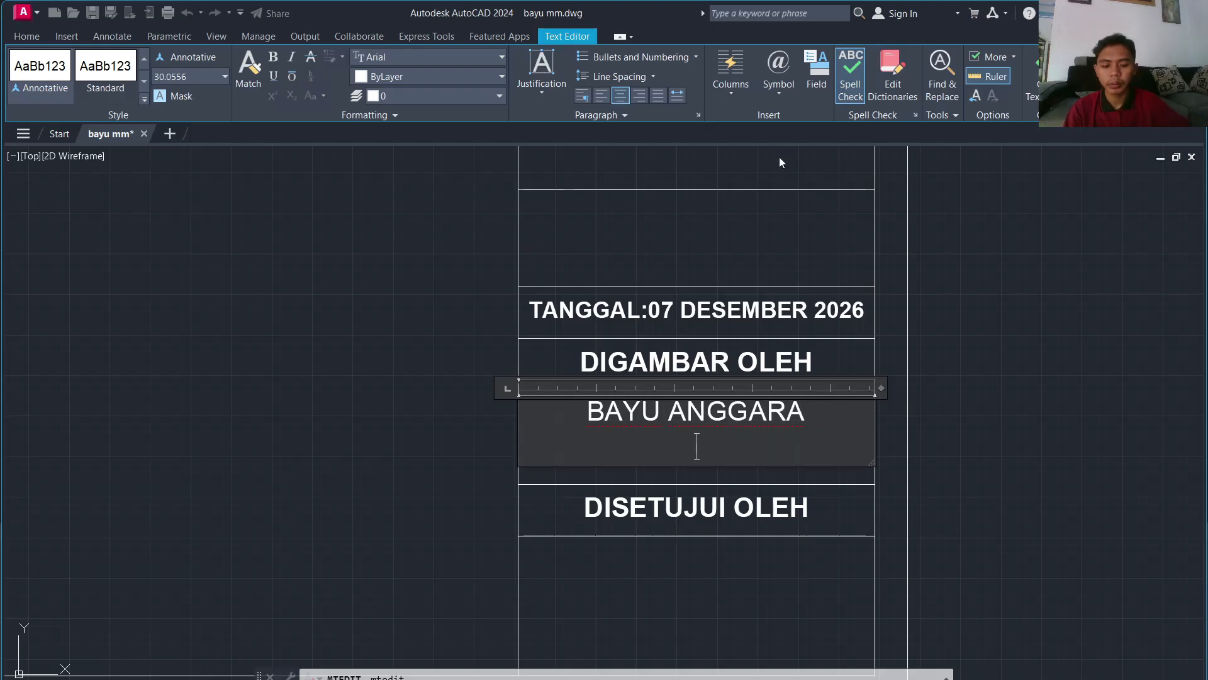
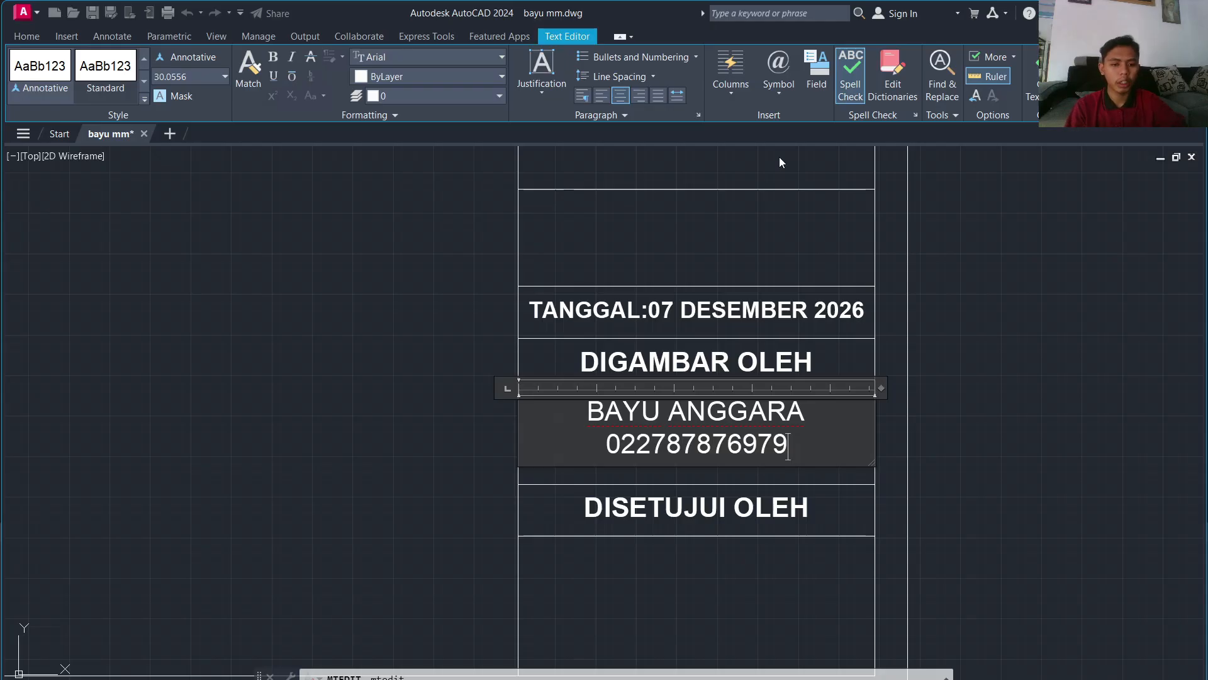
key(Return)
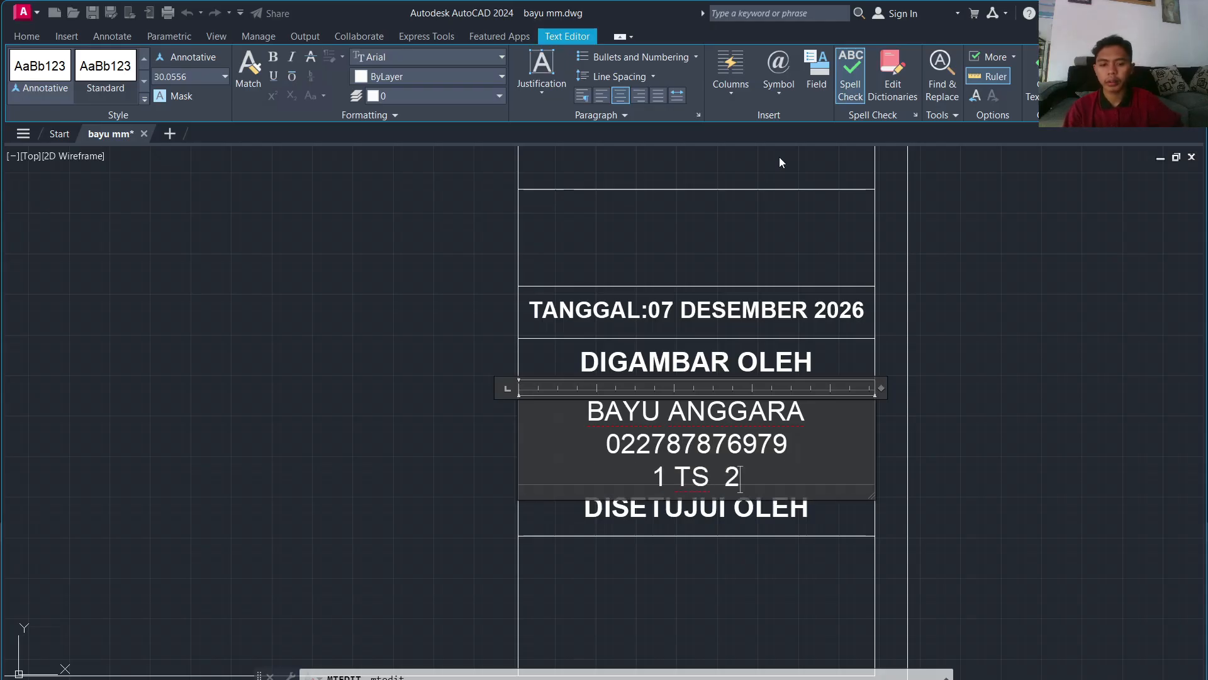
click(779, 157)
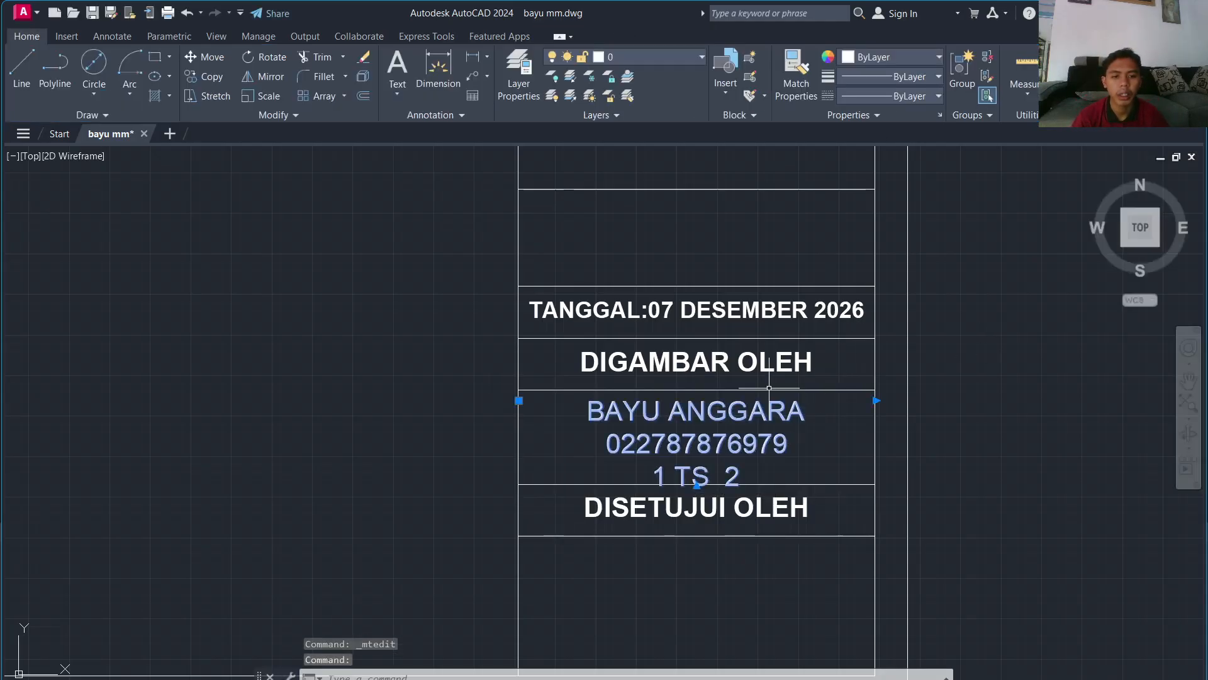
Step: Keep single line spacing and set the drafter entry's text height to 25
double_click(668, 447)
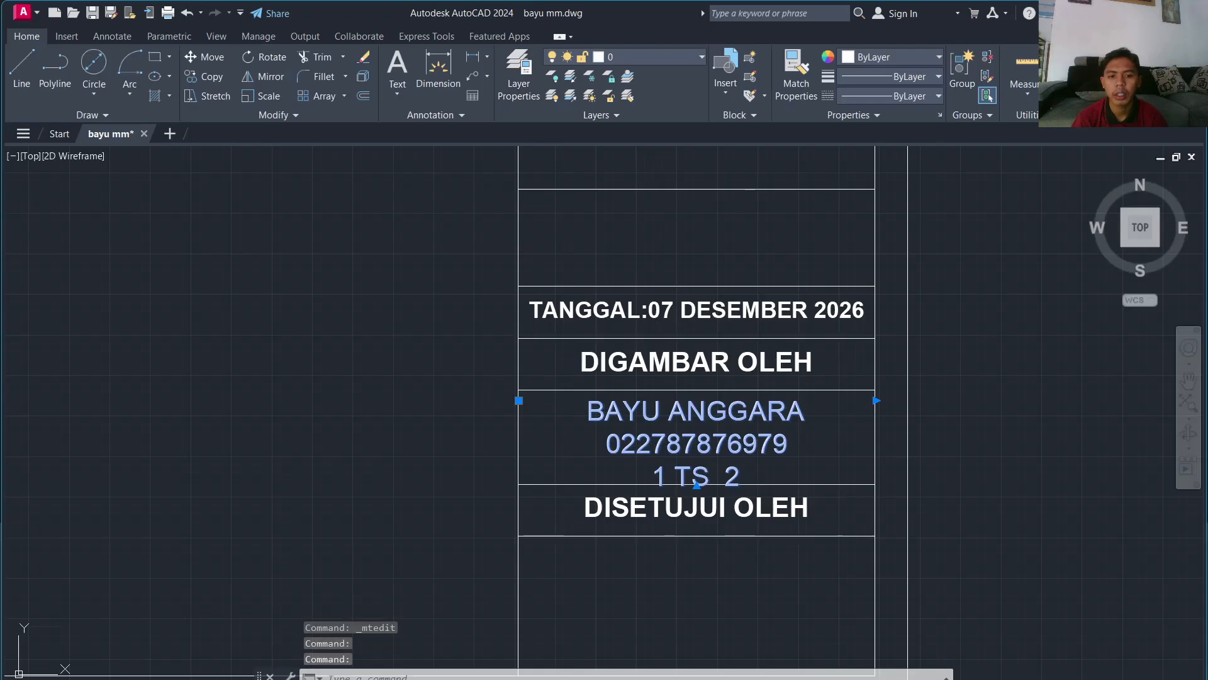
click(592, 77)
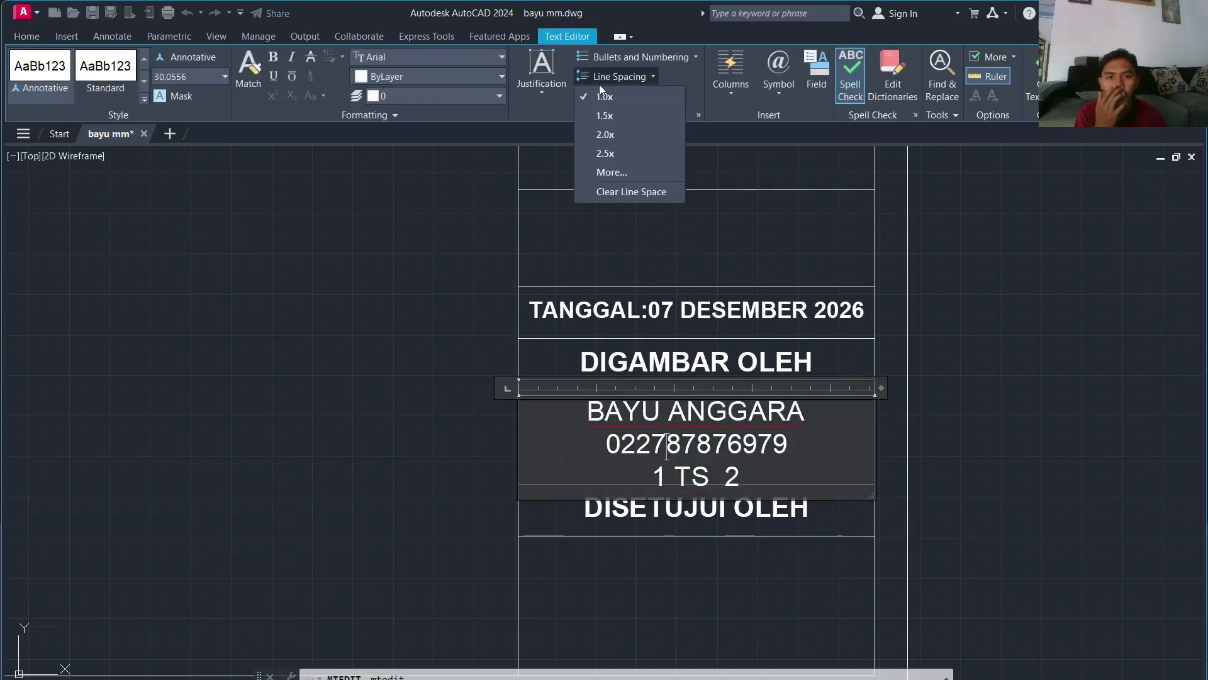
click(603, 97)
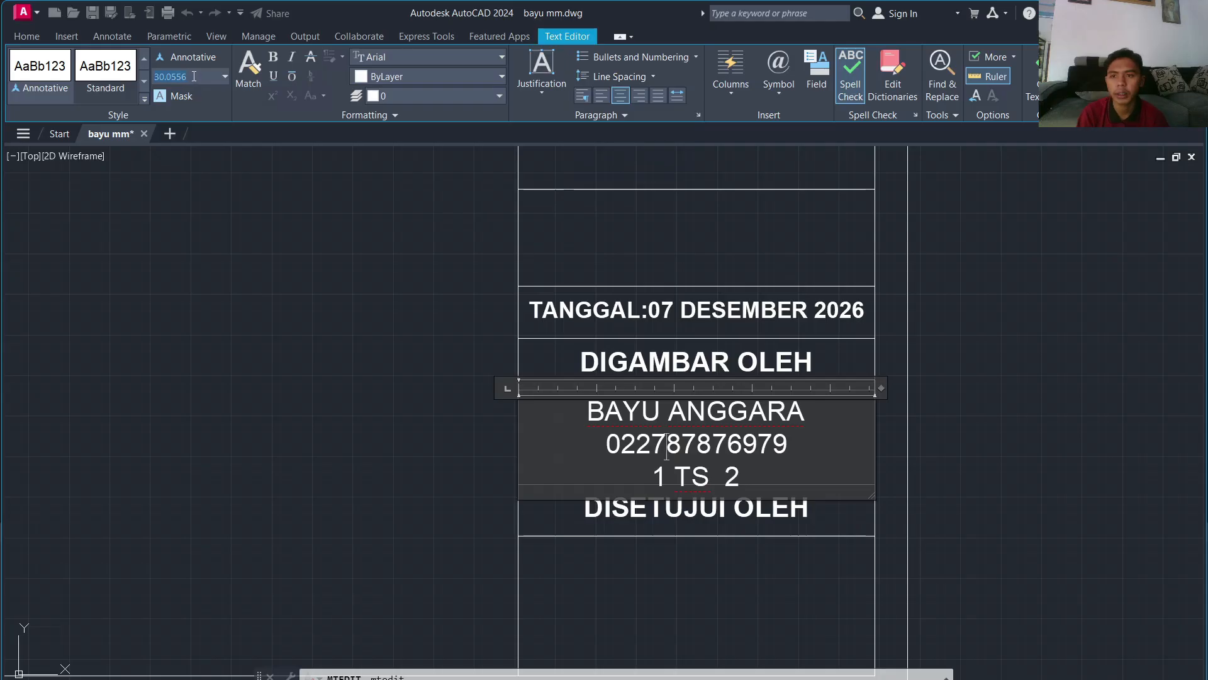
click(965, 432)
double_click(692, 455)
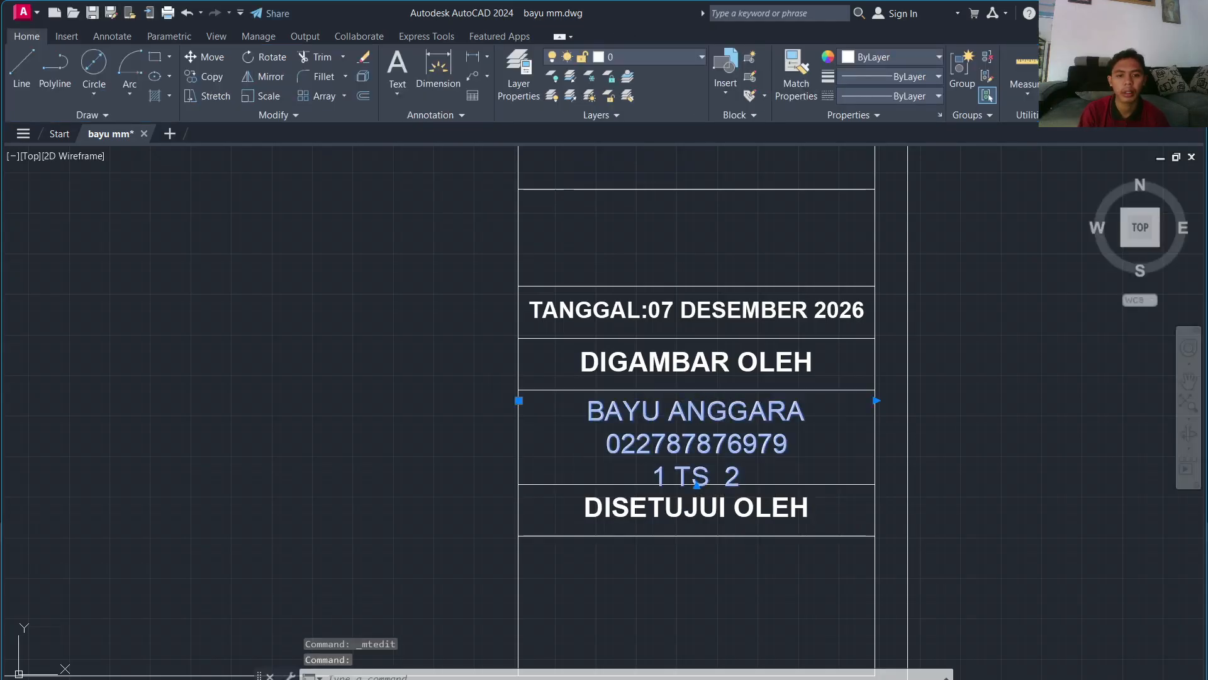
key(ctrl+a)
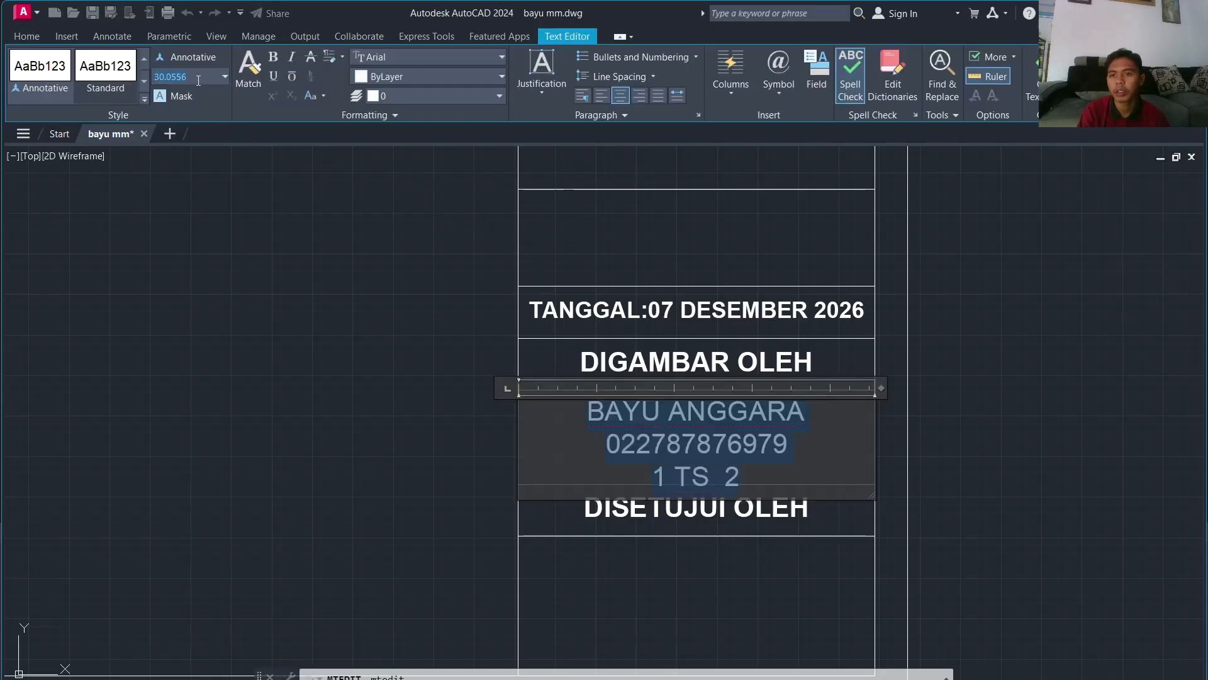
text(25)
key(Return)
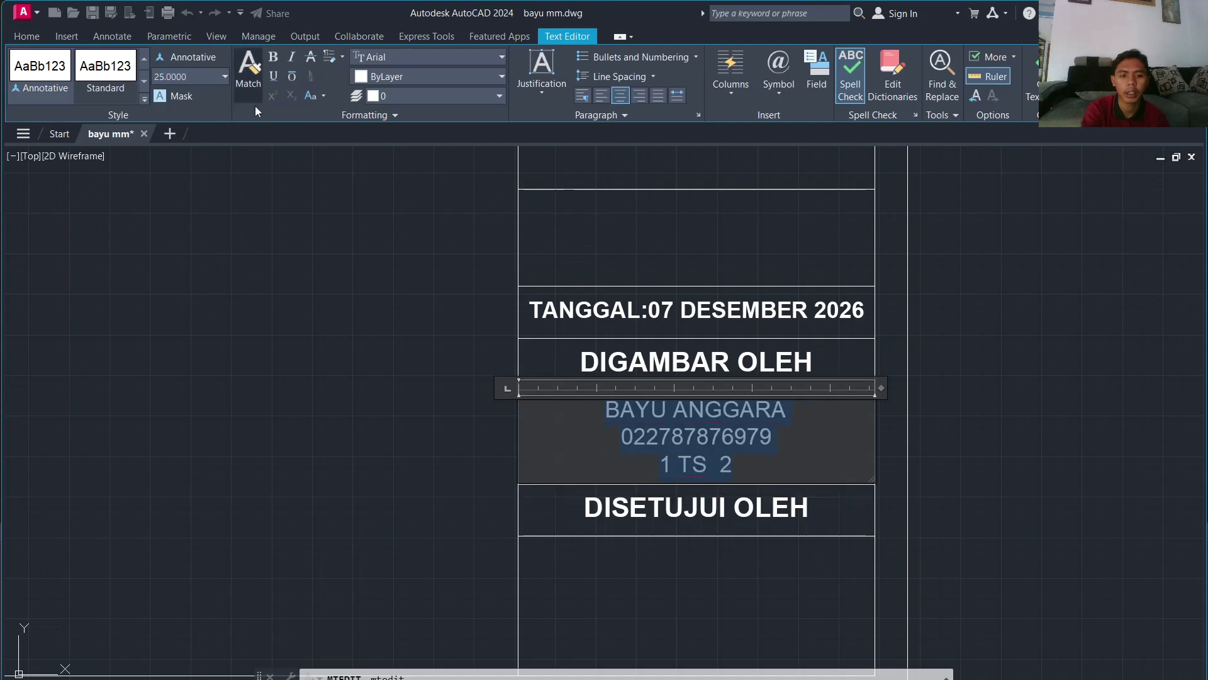
click(403, 252)
click(668, 448)
scroll(674, 418, up, 5)
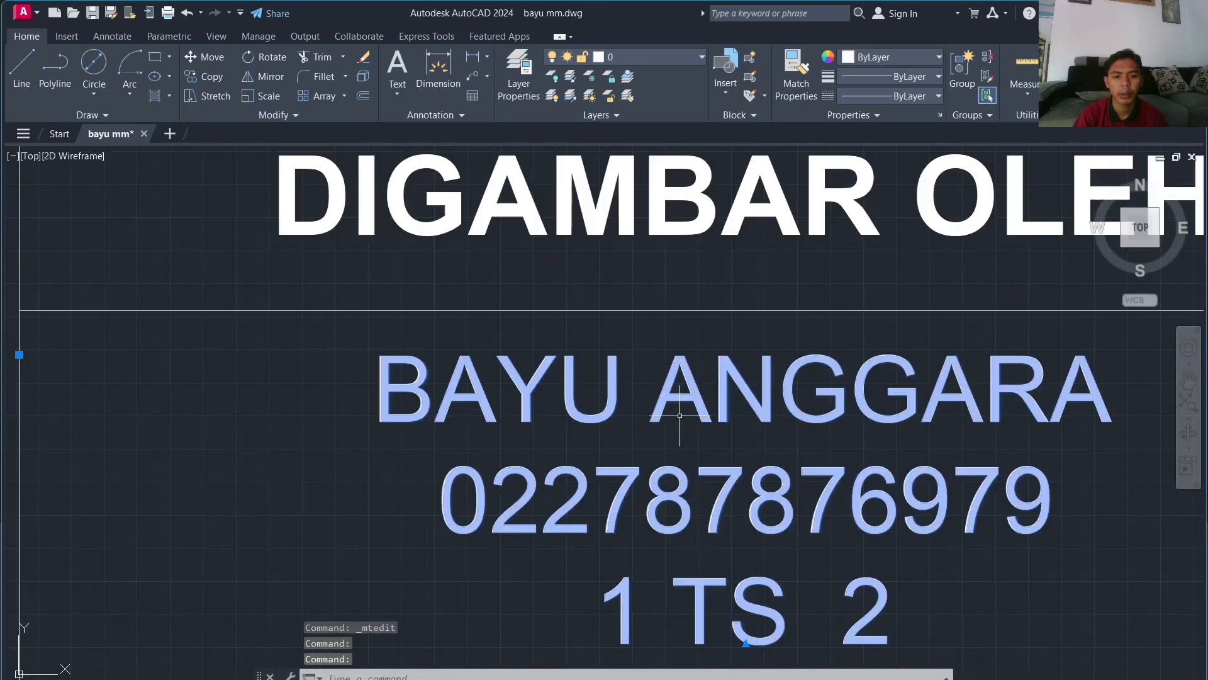
scroll(679, 406, down, 7)
scroll(688, 263, up, 4)
Step: Draw the first vertical divider starting 150 units along the top edge, down to the row above TANGGAL
key(Escape)
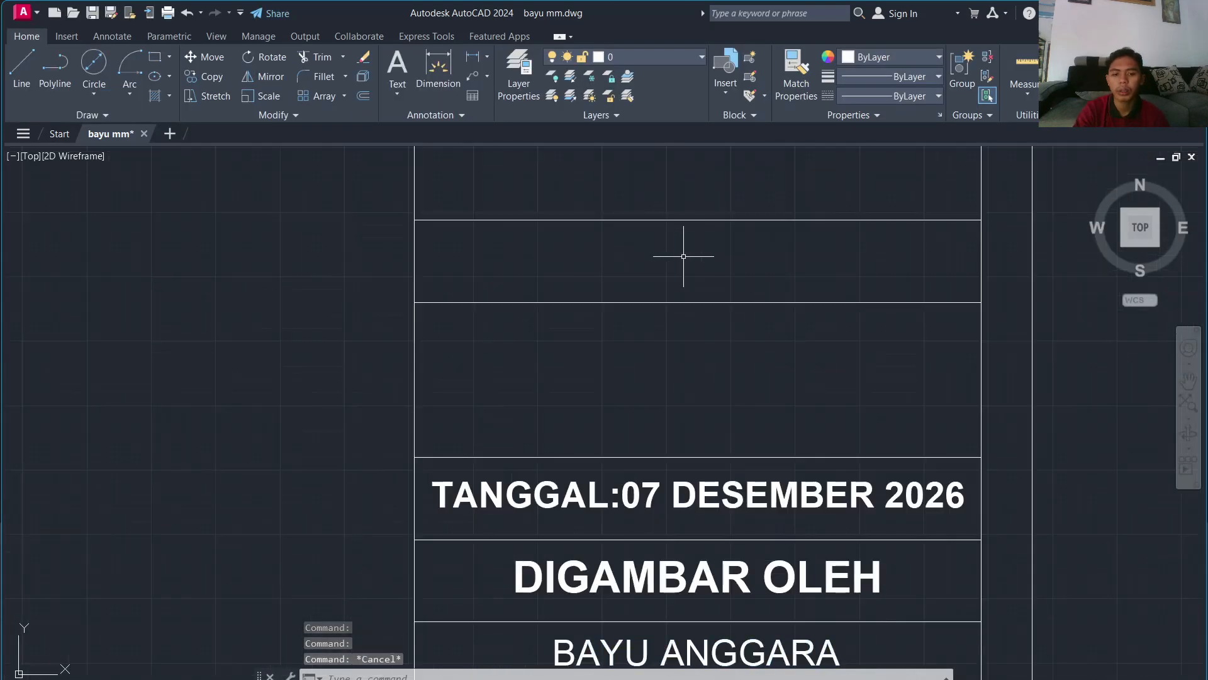
text(l)
key(Return)
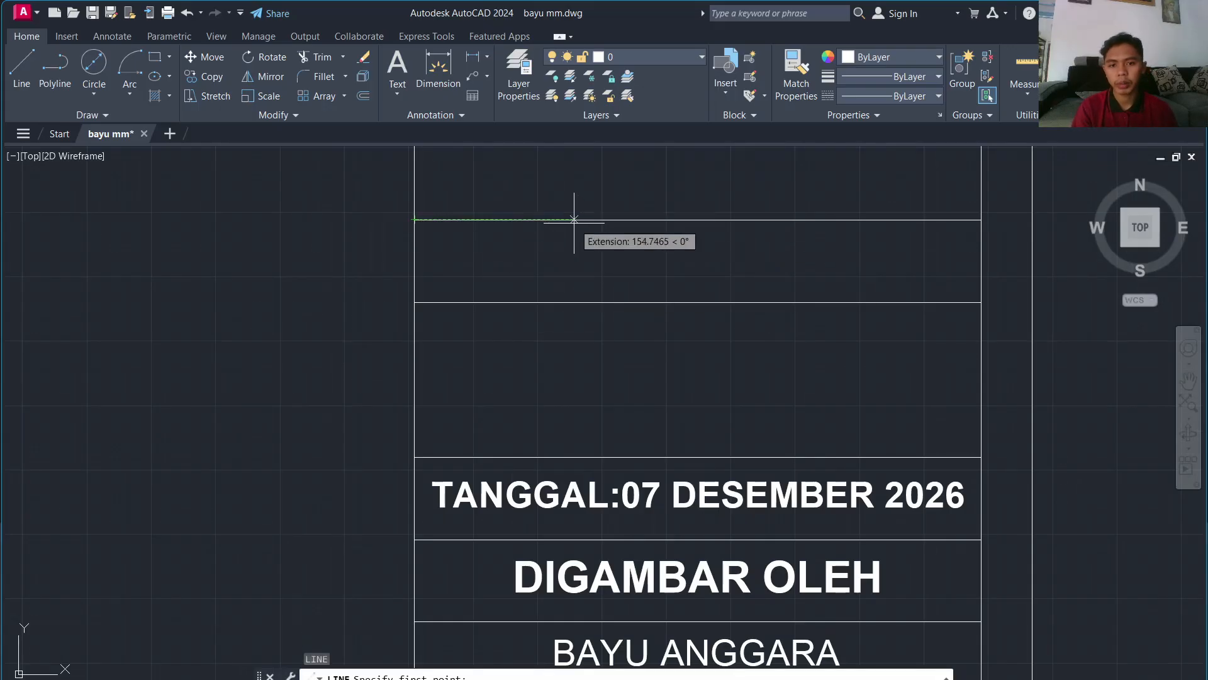
text(100)
key(Return)
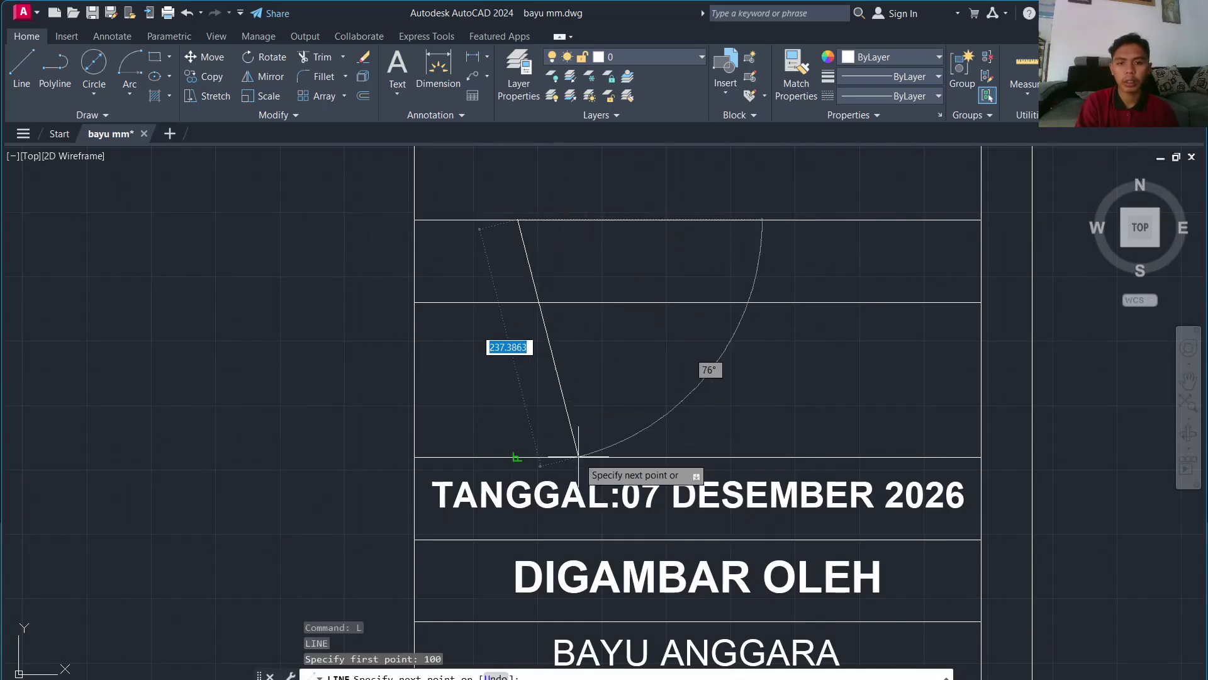
key(Escape)
key(Return)
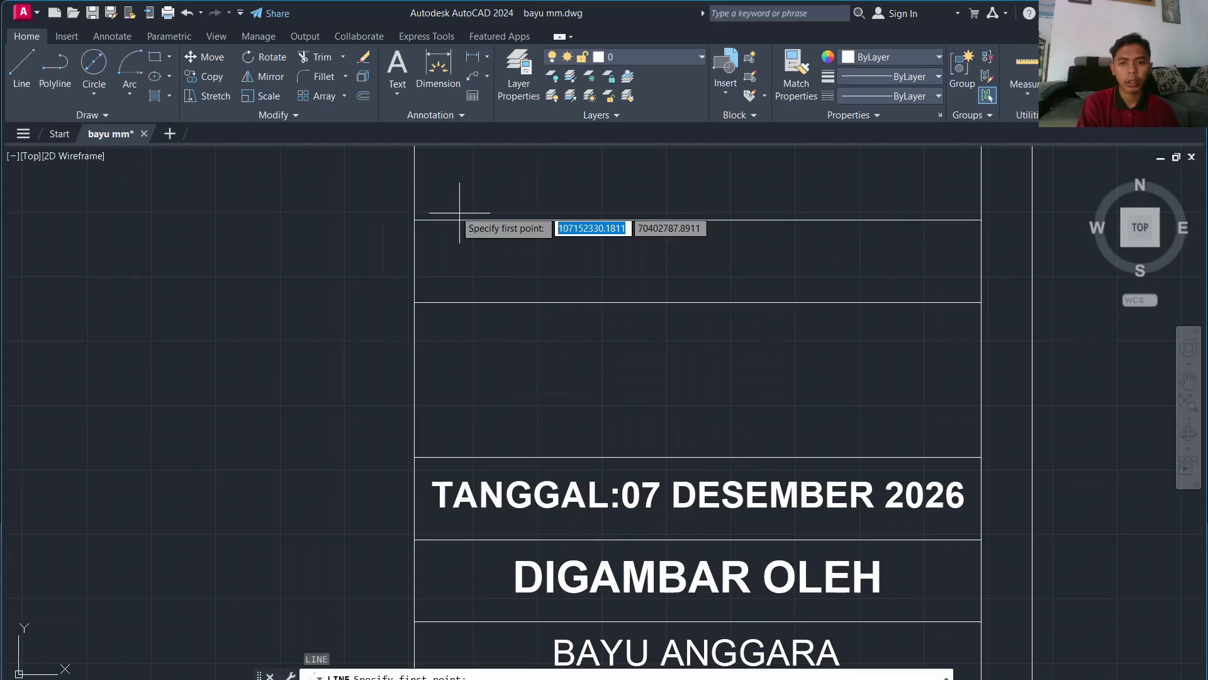
text(1)
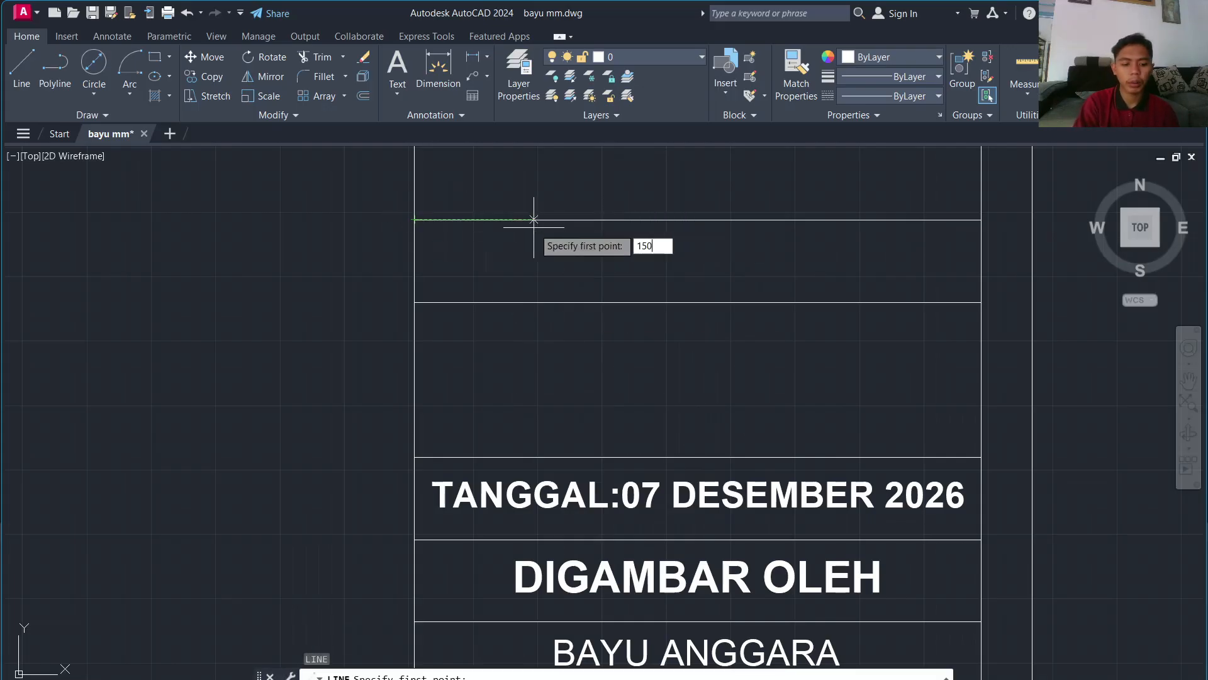
text(50)
key(Return)
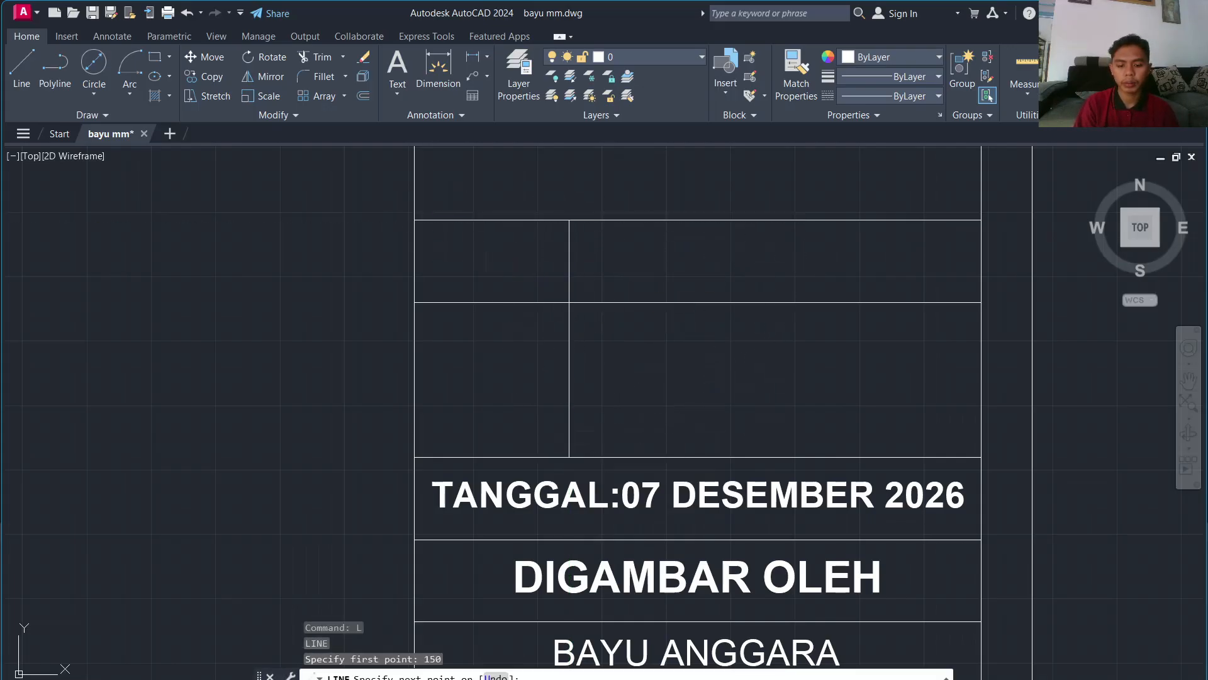
click(569, 457)
key(Return)
key(Return)
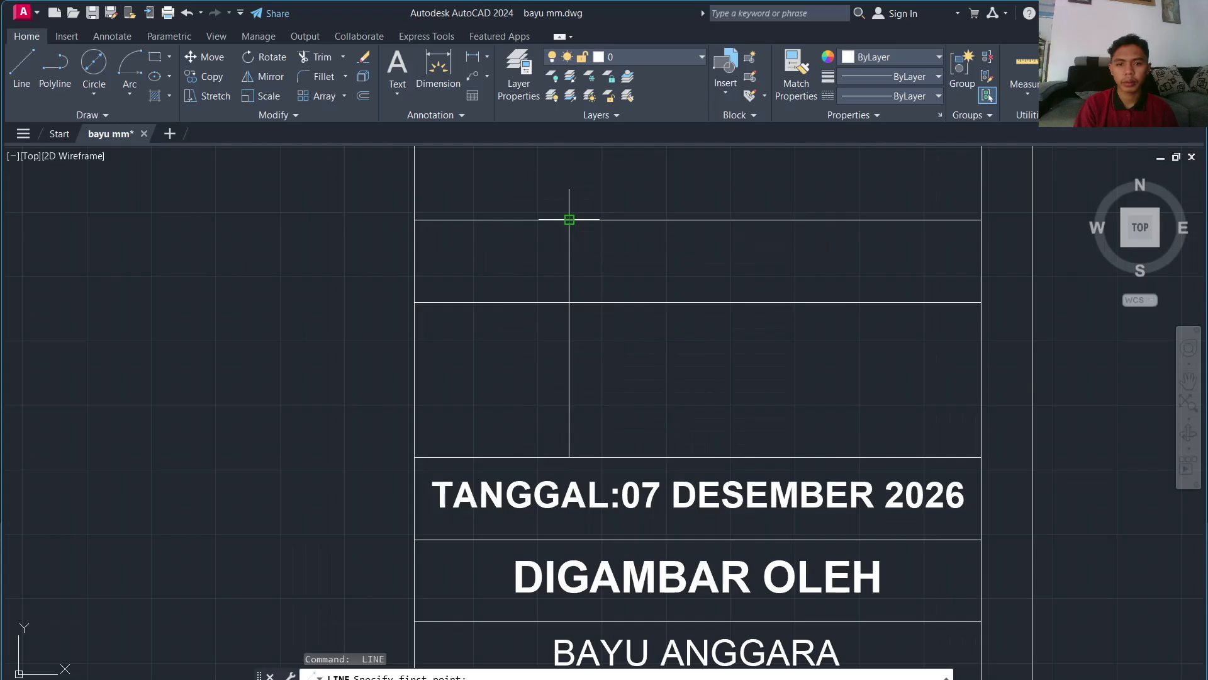
Step: Draw the second vertical divider 200 units further right, down to the same row line
click(569, 220)
text(2)
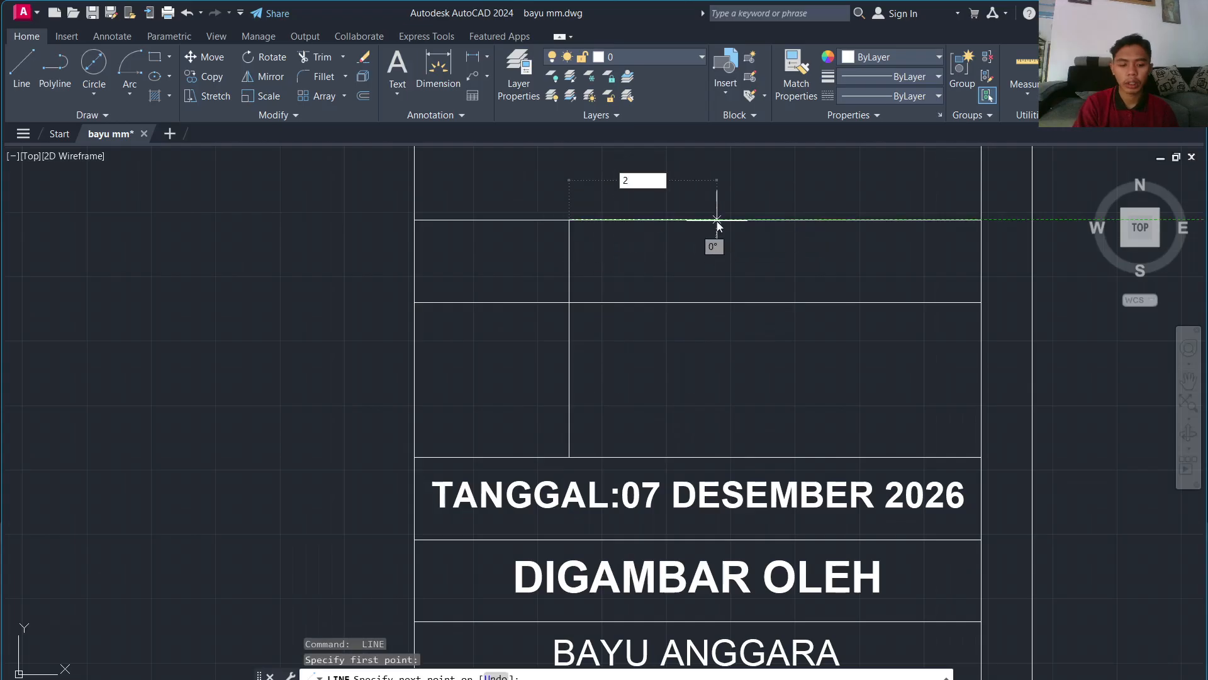
text(00)
key(Return)
click(775, 457)
key(Escape)
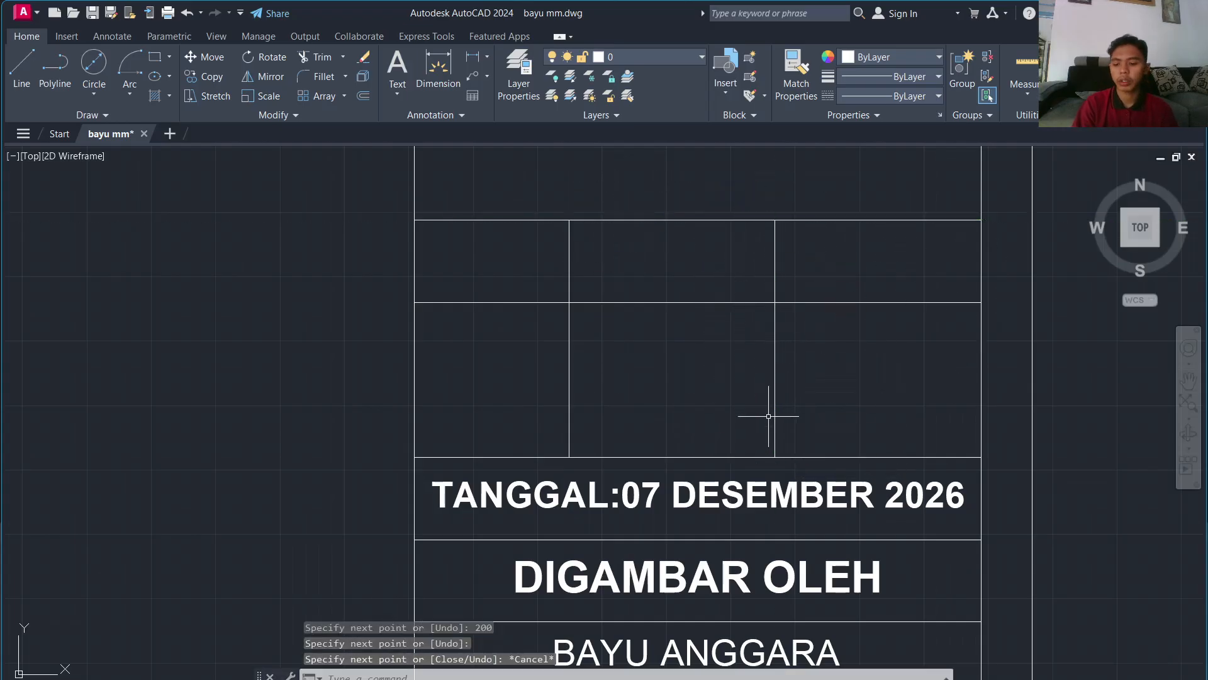
Step: Create a bold, centred multiline 'KODE' label in the left cell
click(396, 96)
click(406, 133)
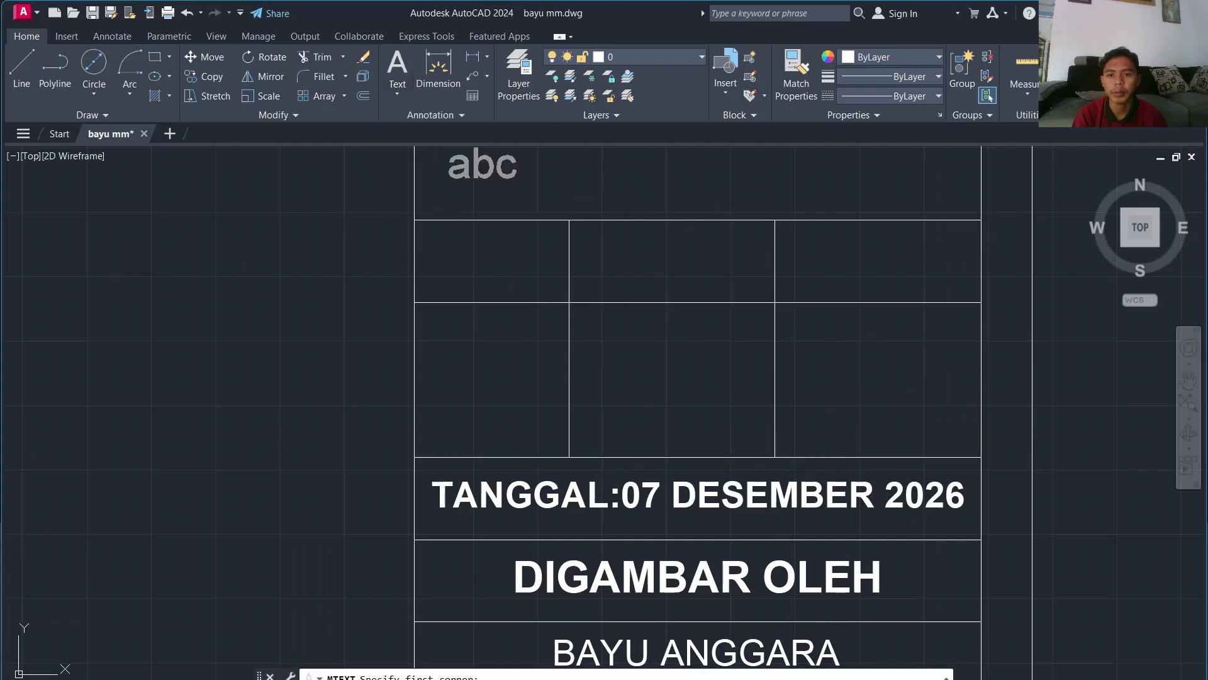
click(415, 220)
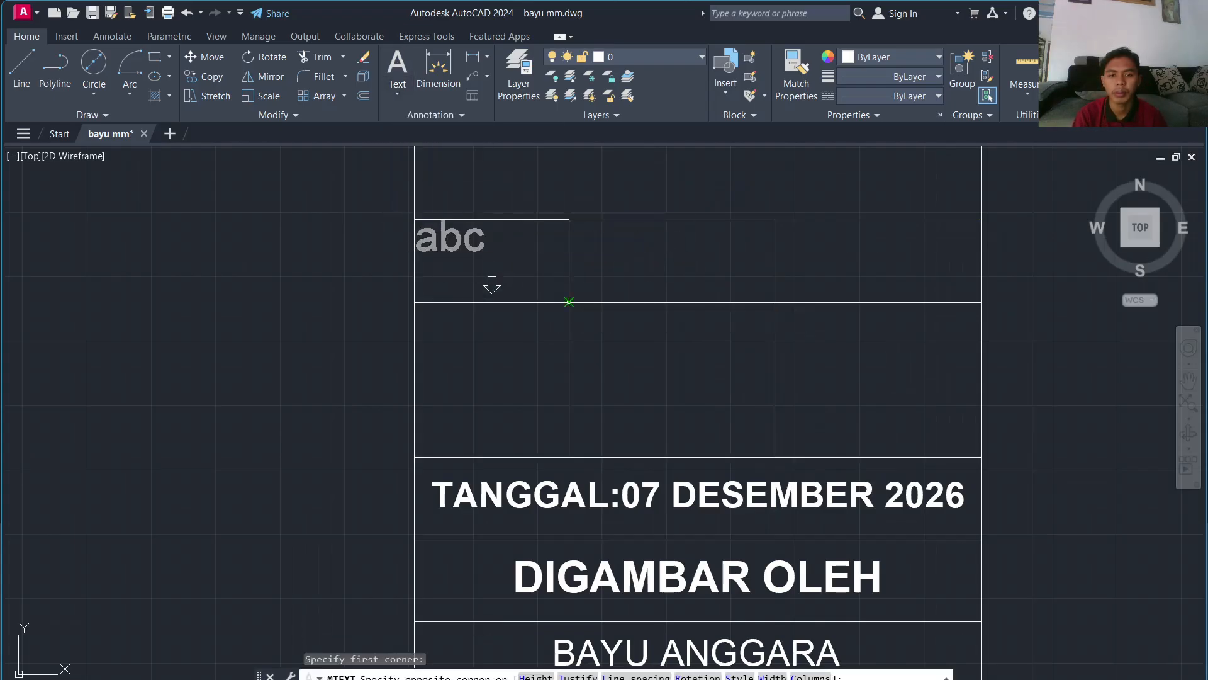
click(569, 302)
text(KODEA)
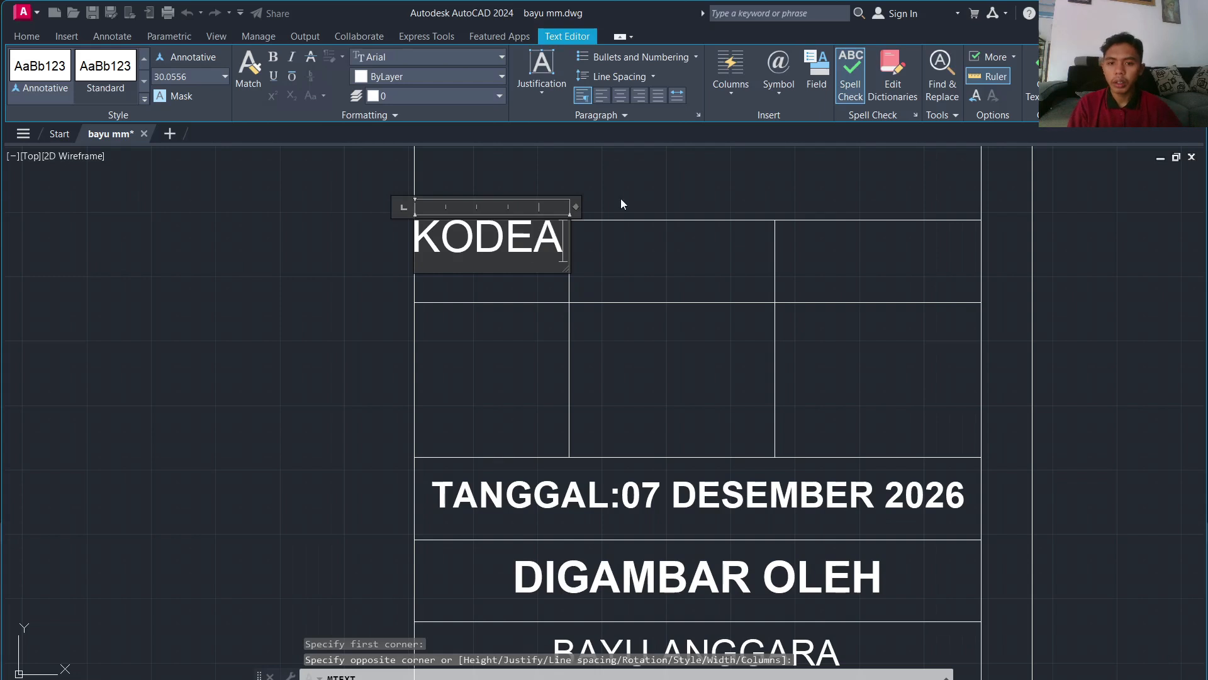
key(BackSpace)
key(ctrl+a)
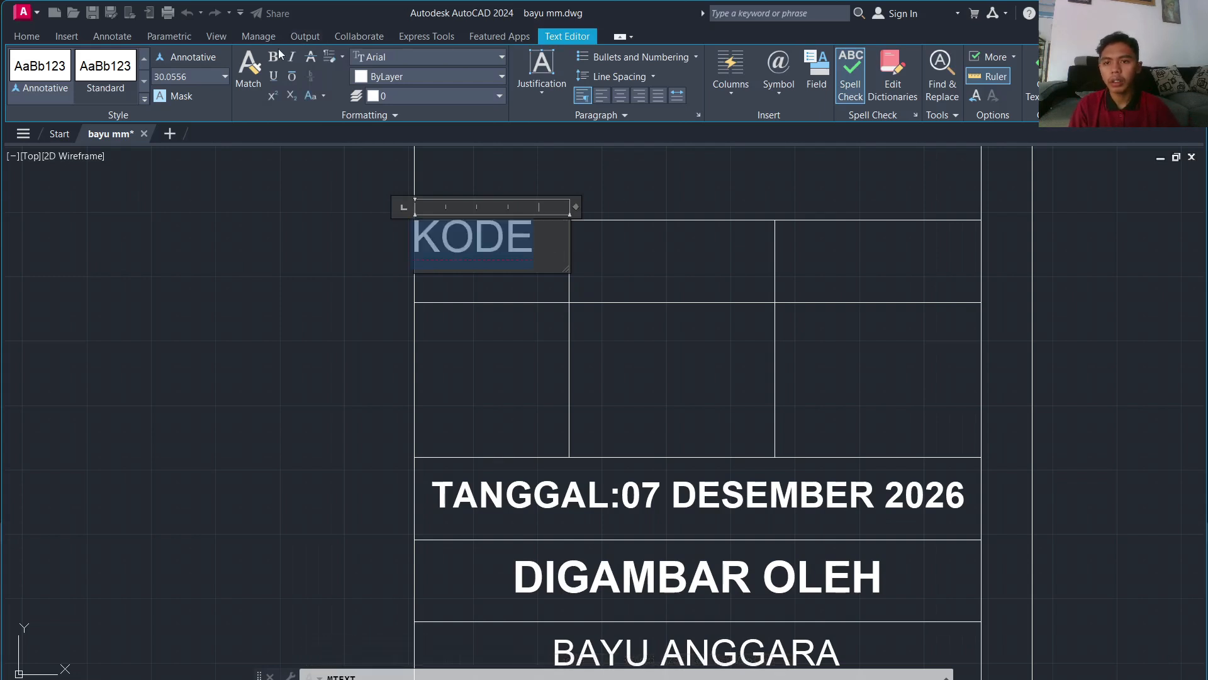
click(273, 57)
click(616, 92)
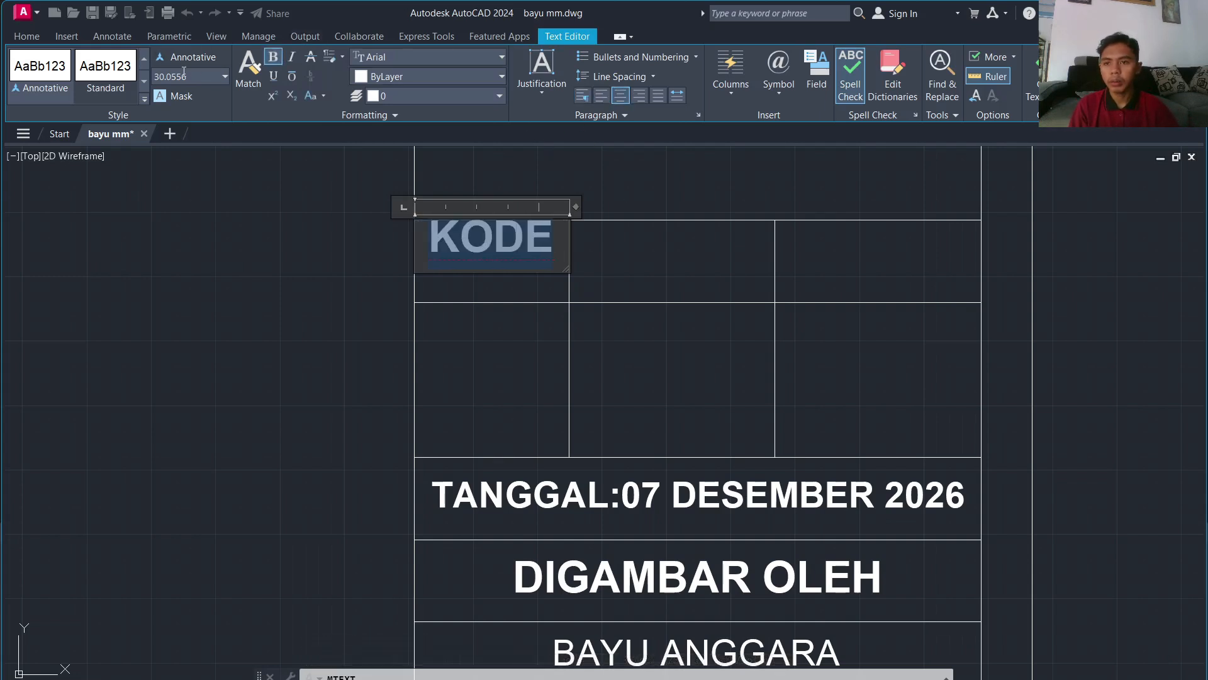
click(323, 200)
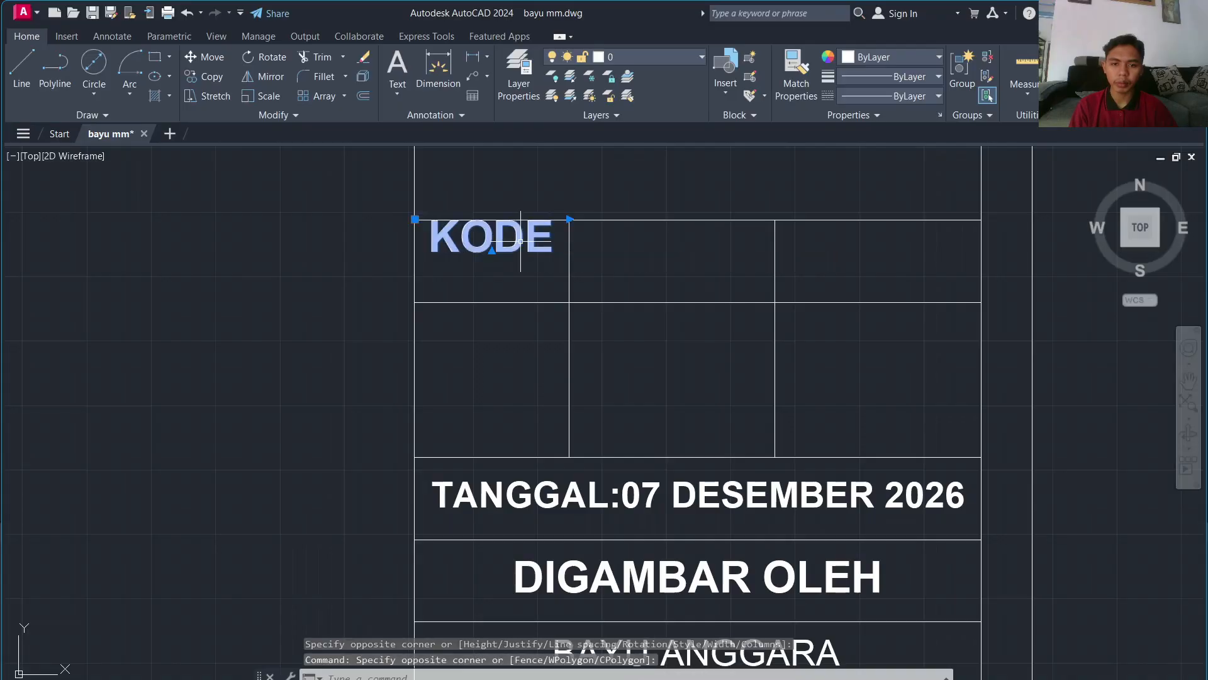
Step: Move the KODE label down to the middle of its cell
double_click(498, 250)
key(Escape)
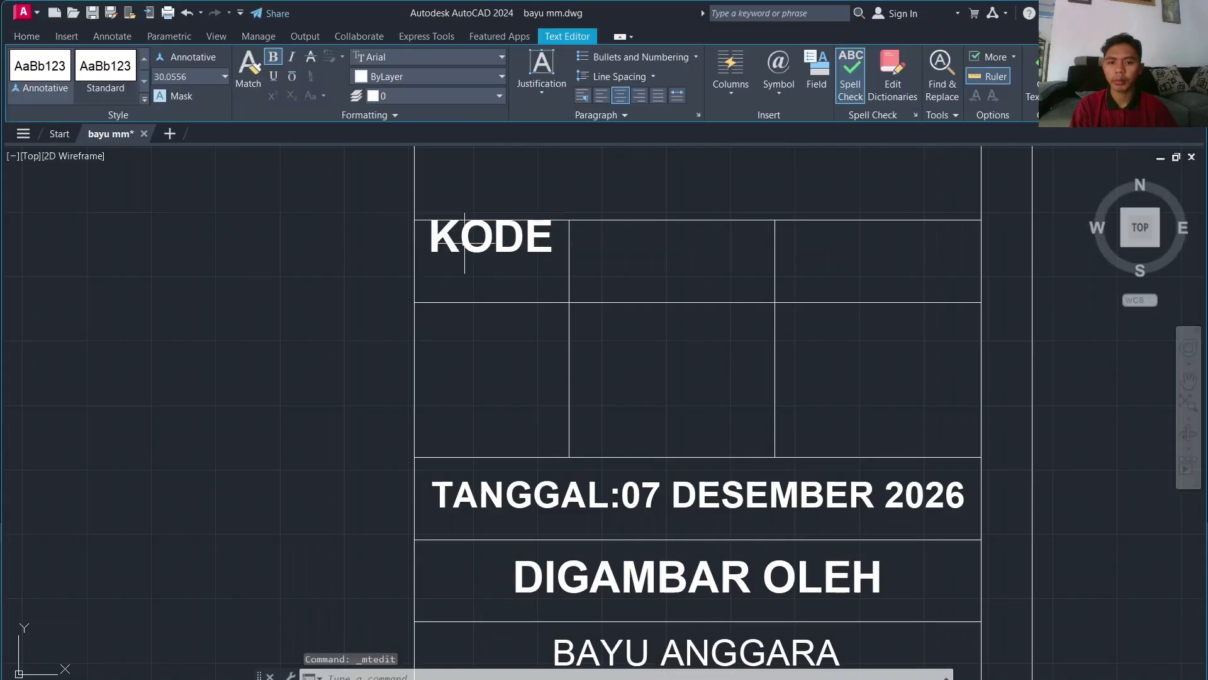
double_click(447, 243)
key(Escape)
click(437, 231)
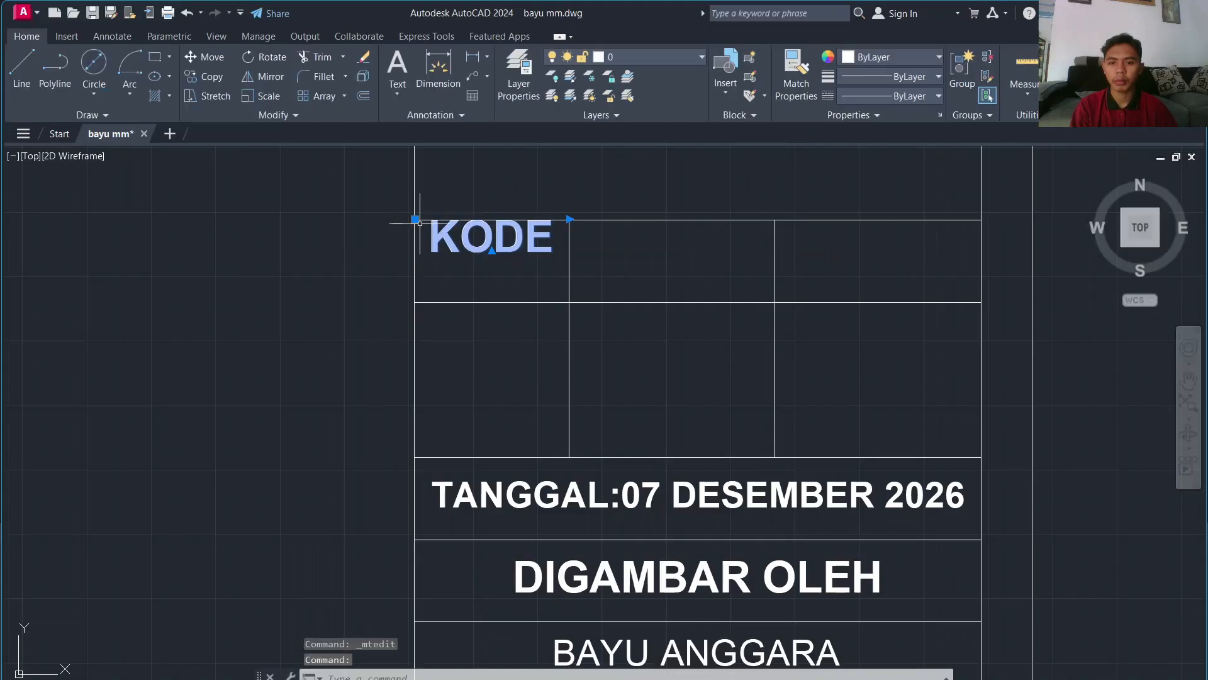
click(415, 221)
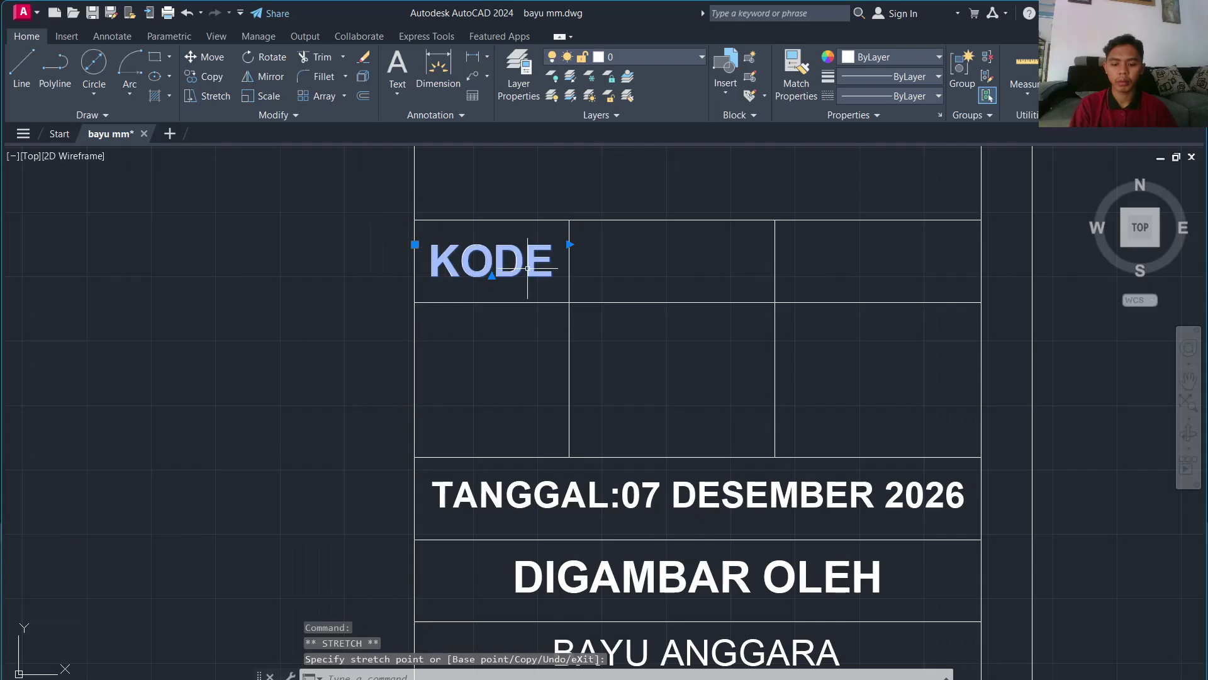
Step: Copy KODE into the middle and right cells of the row
text(co)
key(Return)
click(496, 257)
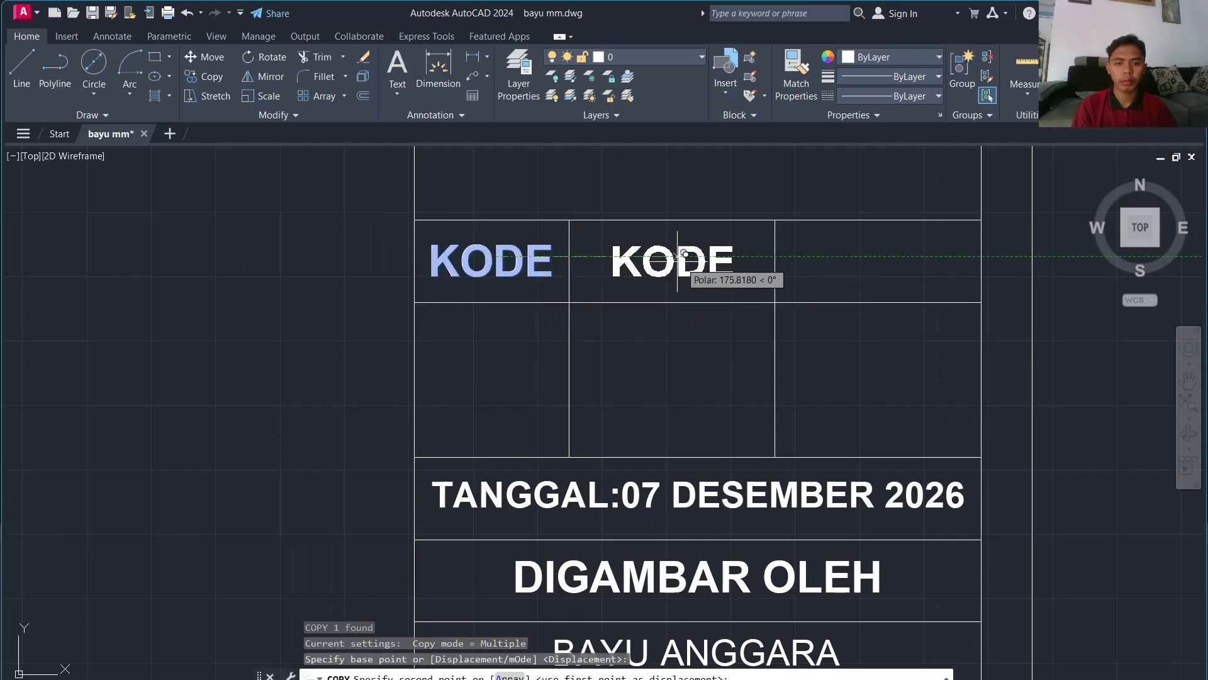
click(683, 256)
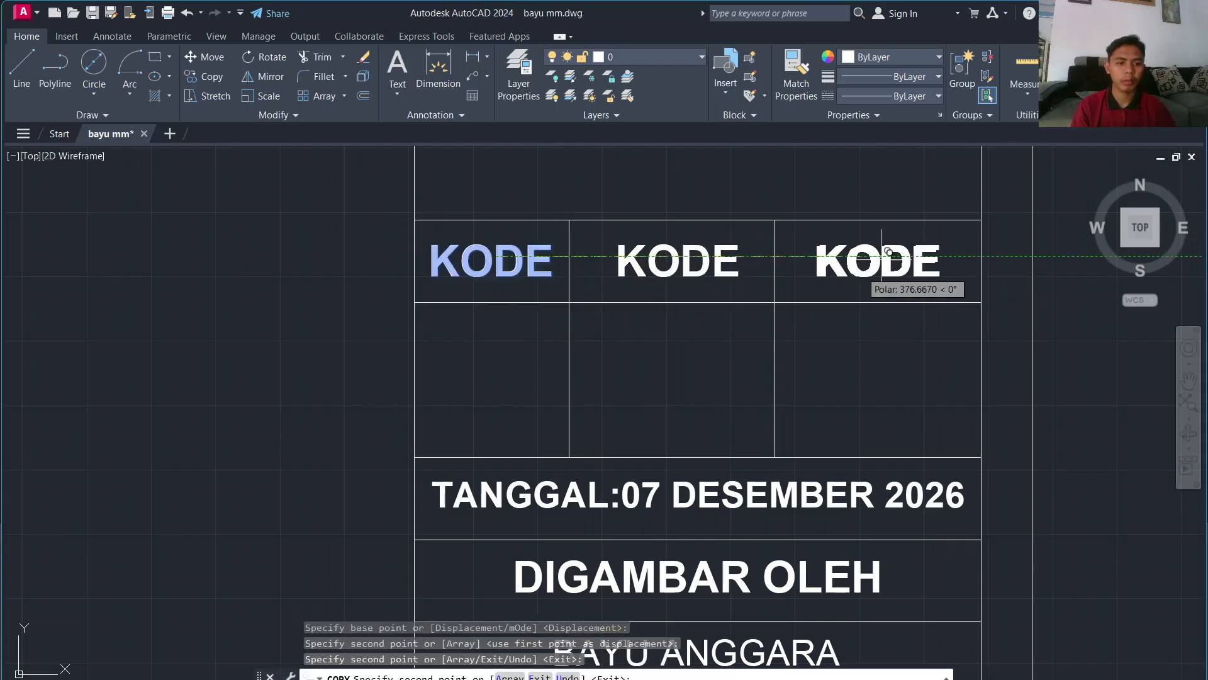
click(887, 256)
key(Escape)
click(695, 270)
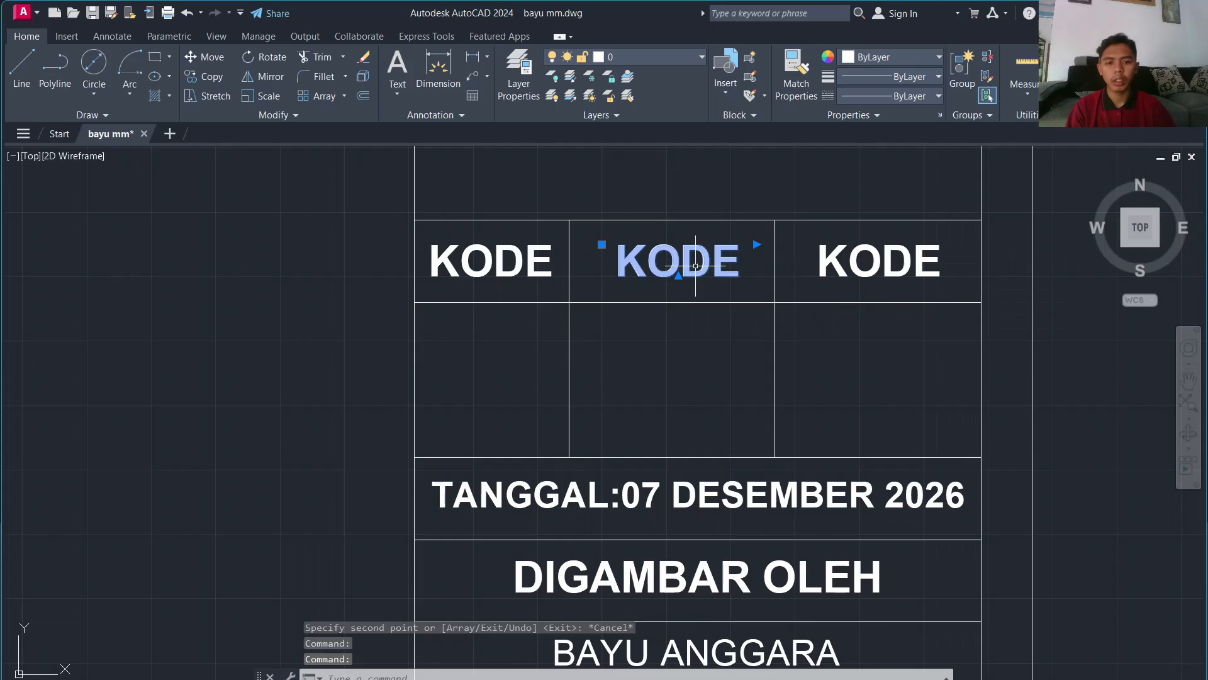
click(698, 261)
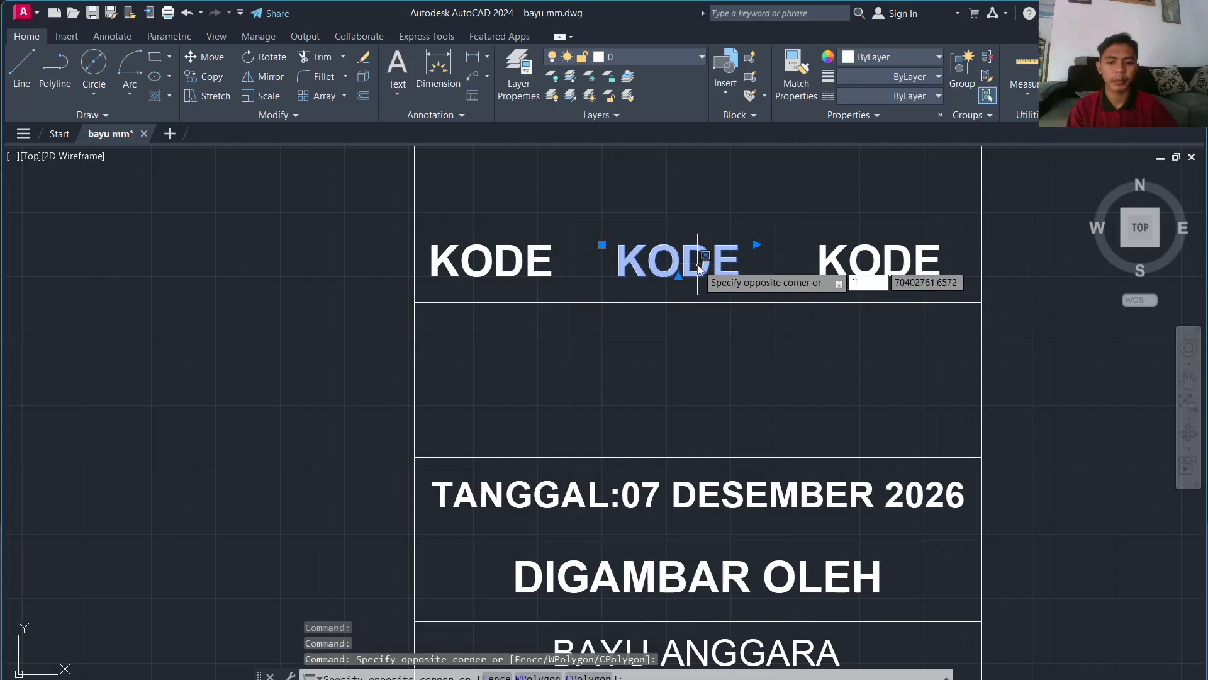
Step: Retype the middle cell's copied KODE label as JUMLAH
key(Escape)
double_click(697, 264)
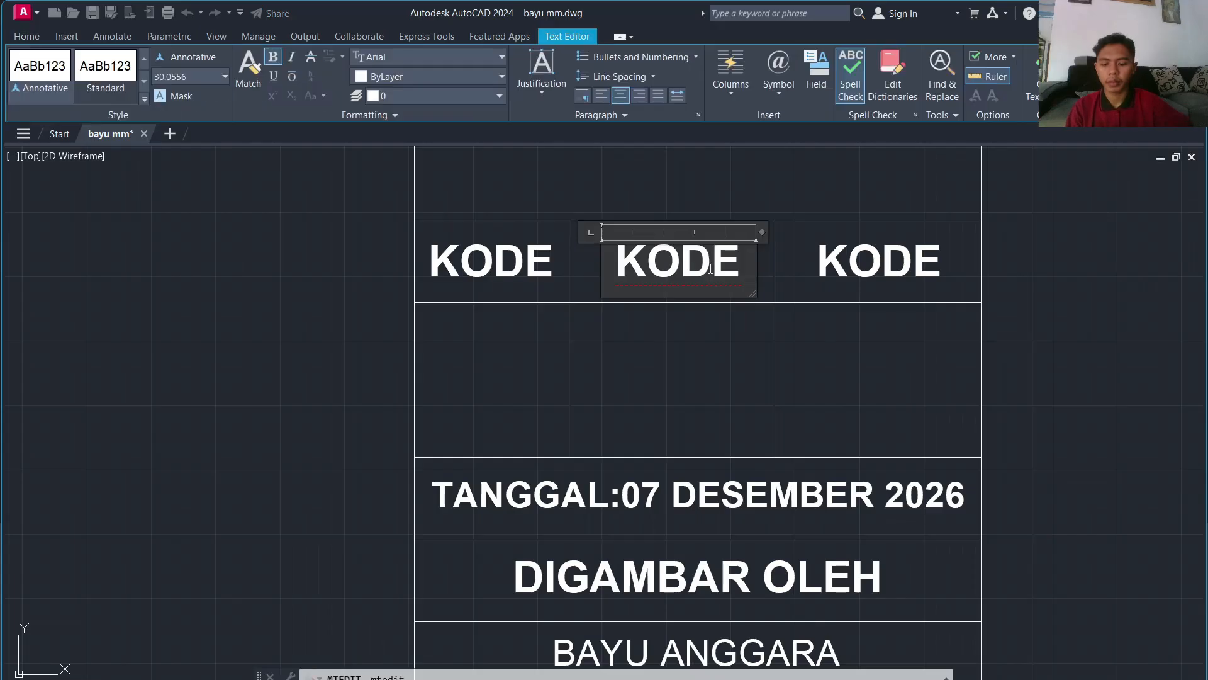
text(AJU)
double_click(711, 269)
text(JUMMAL)
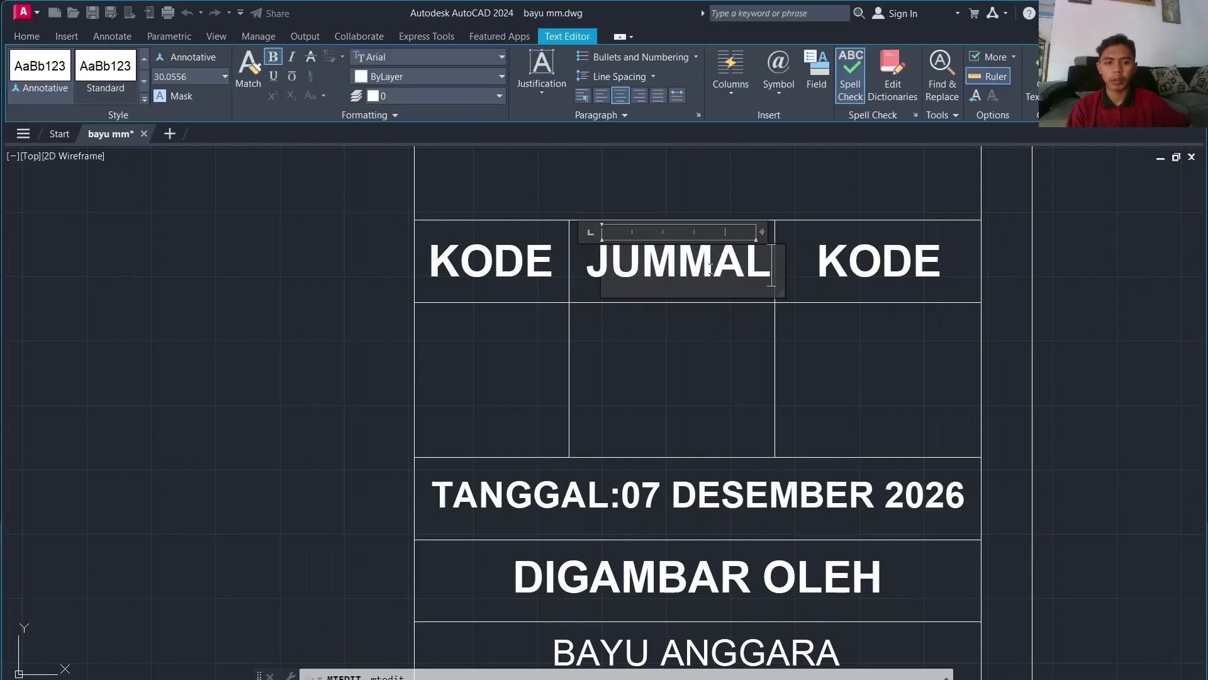
key(BackSpace)
key(BackSpace)
key(BackSpace)
text(LAH)
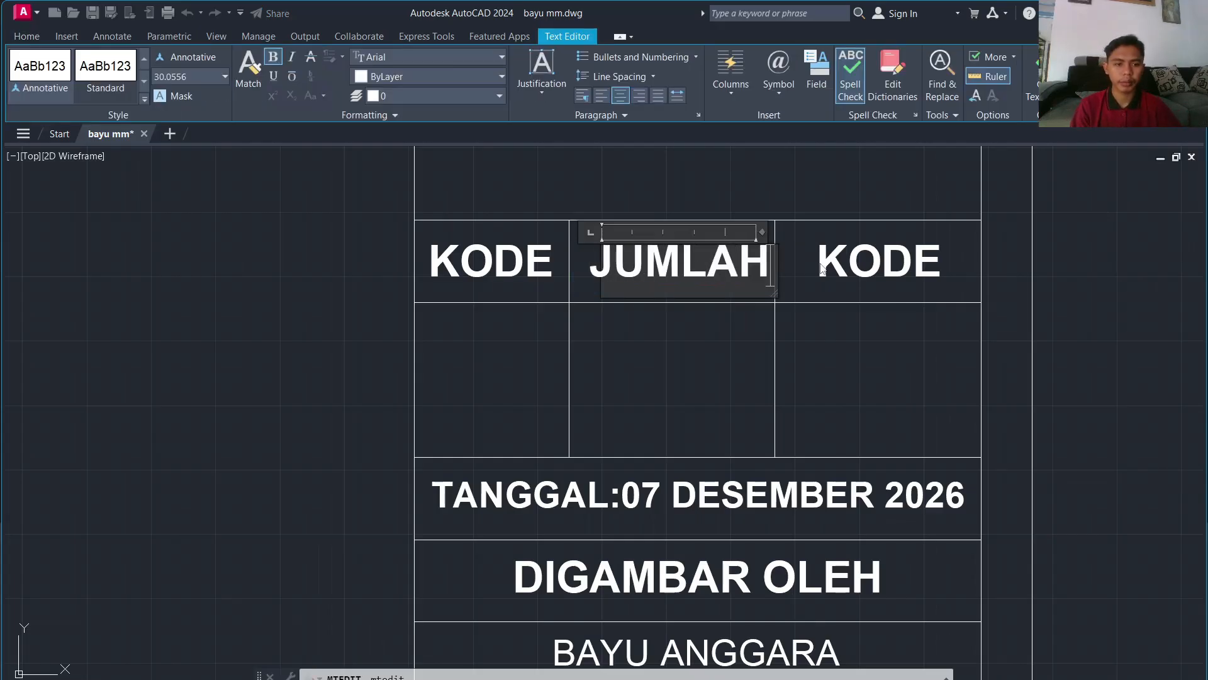
click(821, 270)
Step: Retype the right cell's copied KODE label as HALAMAN
double_click(842, 271)
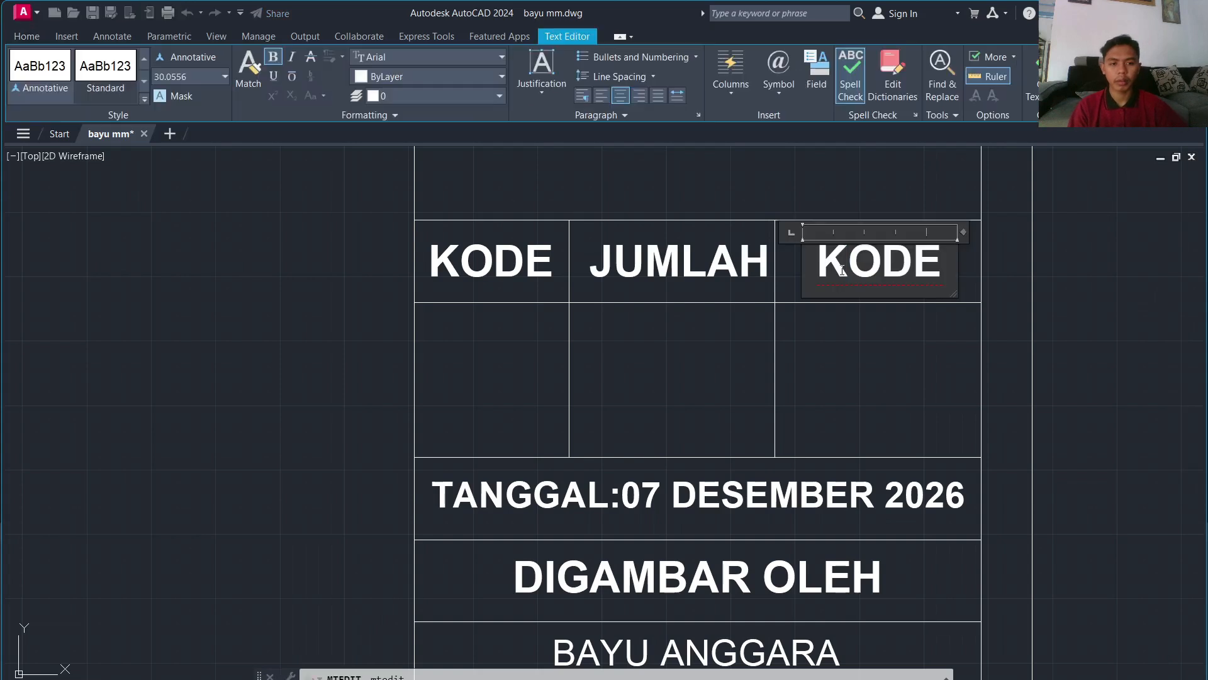
text(A)
double_click(843, 271)
text(HA)
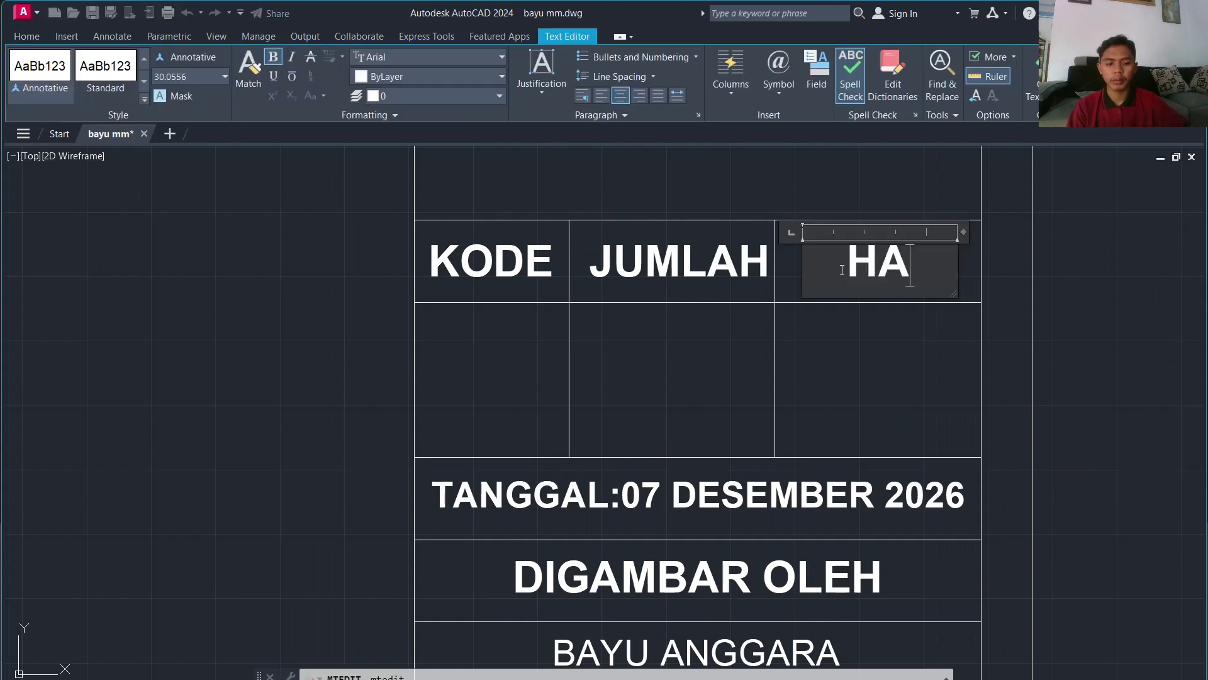
text(LAMAN)
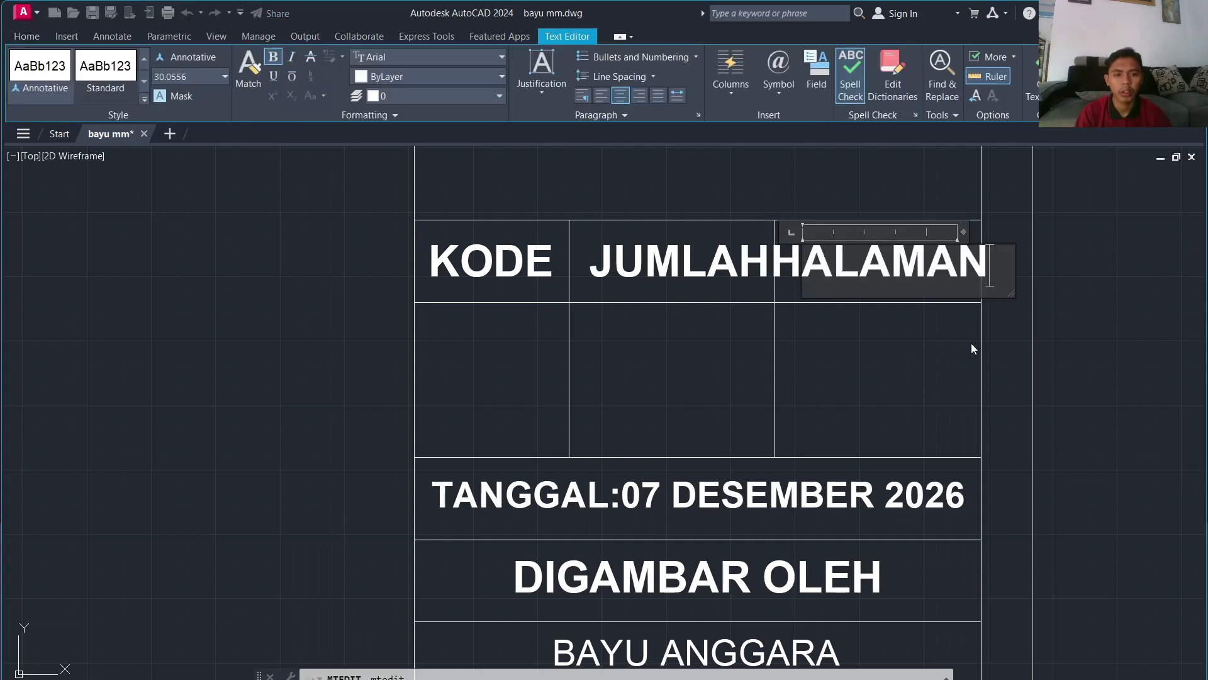
click(972, 349)
Step: Reduce the HALAMAN text height to 28 so it fits its cell
click(861, 263)
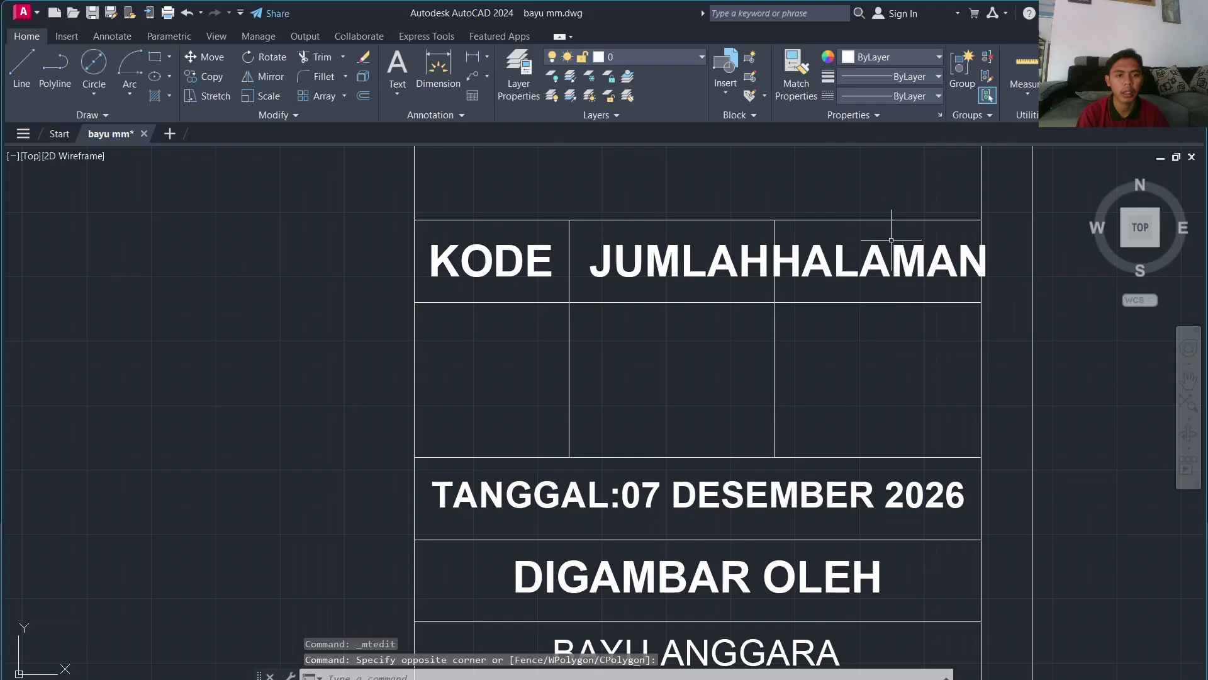
click(735, 188)
double_click(783, 266)
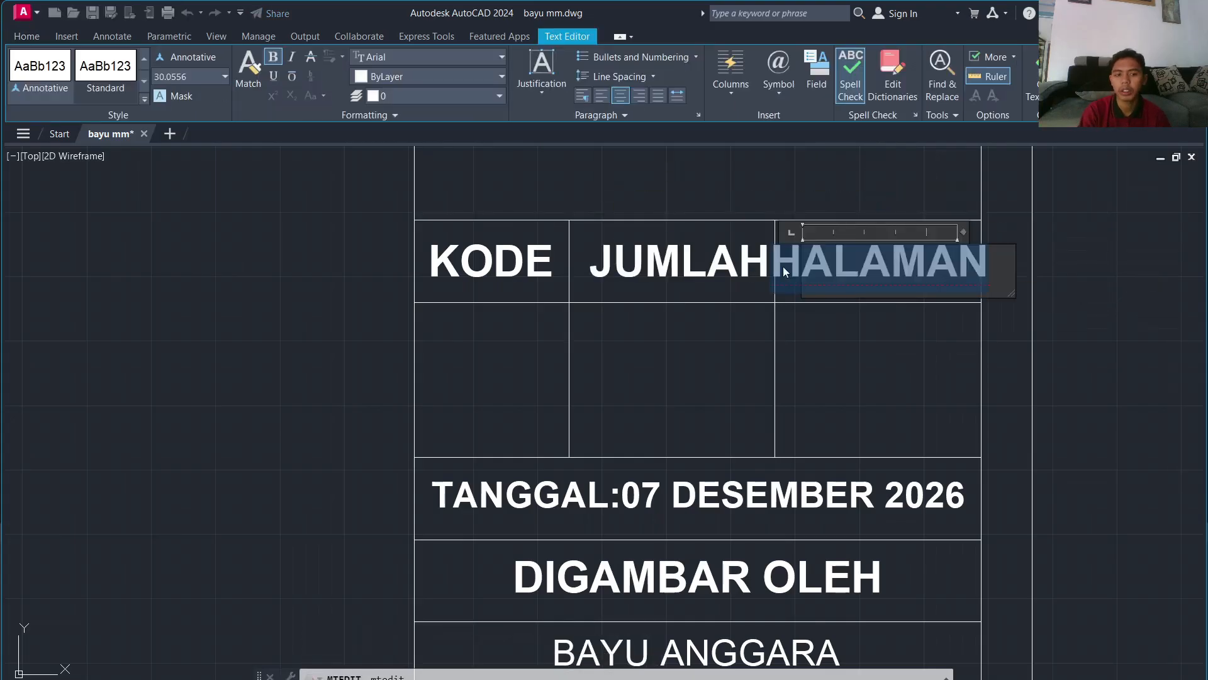
text(28)
key(Return)
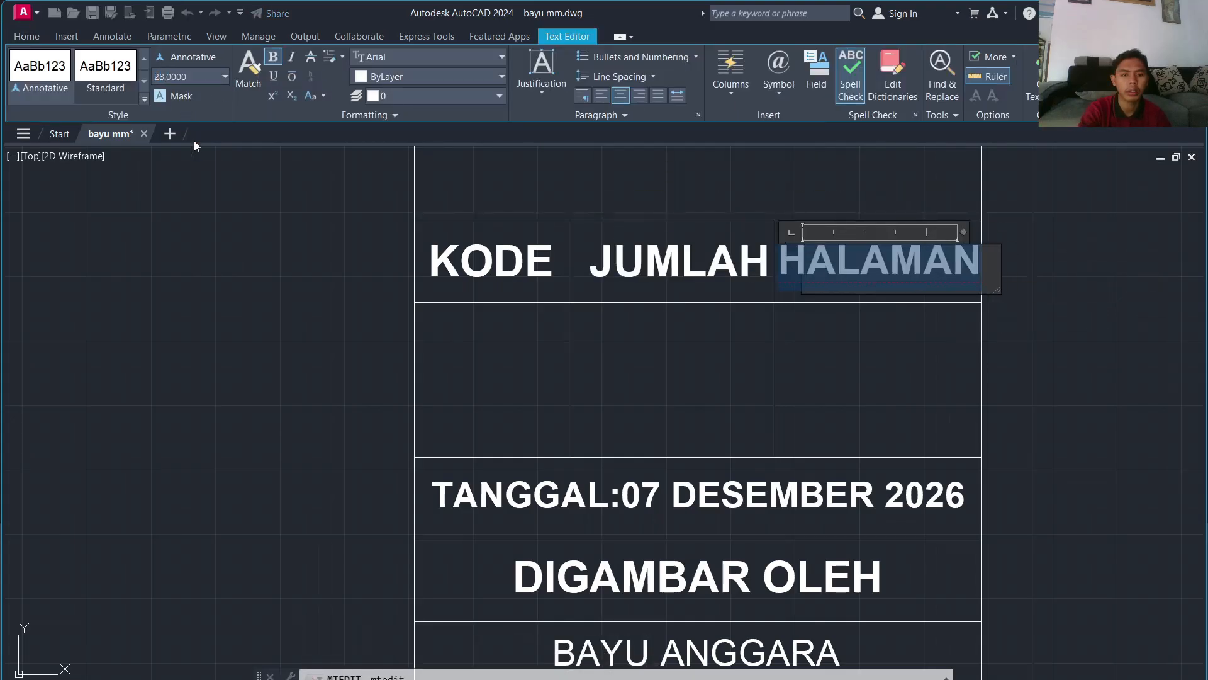
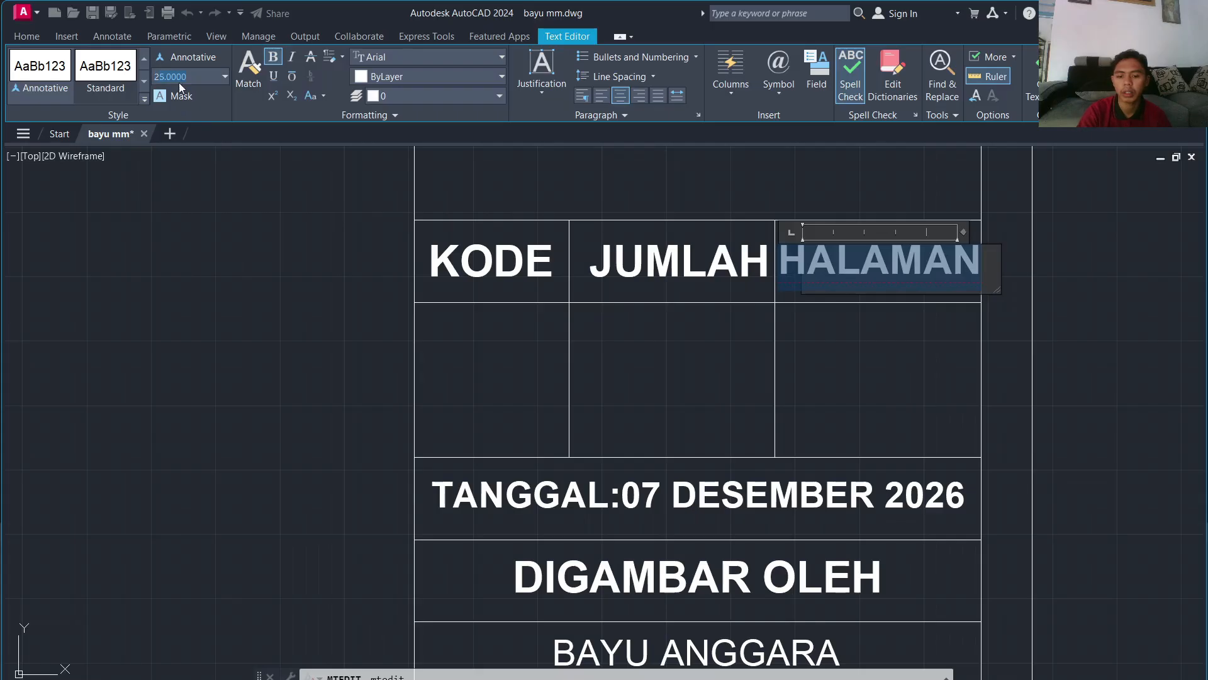
Step: Set the HALAMAN label's text height to 26
text(26)
key(Return)
click(627, 249)
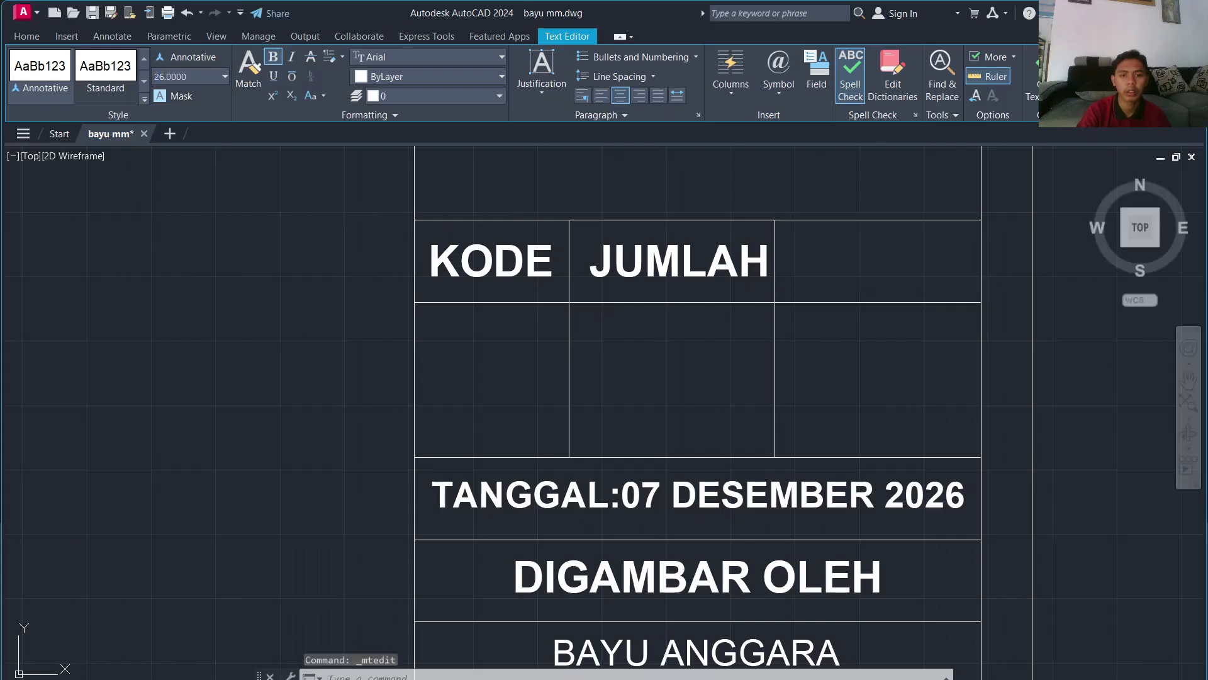
Step: Move the JUMLAH label slightly left with MOVE so it fits its cell
click(612, 250)
click(678, 275)
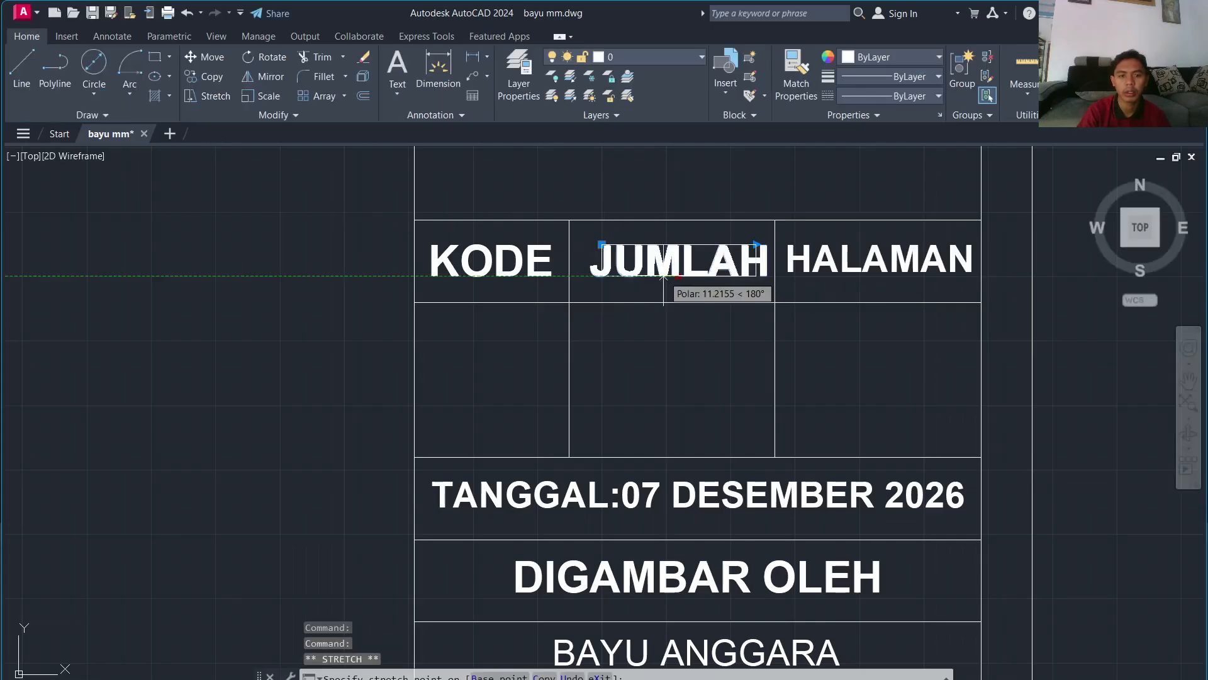
click(673, 274)
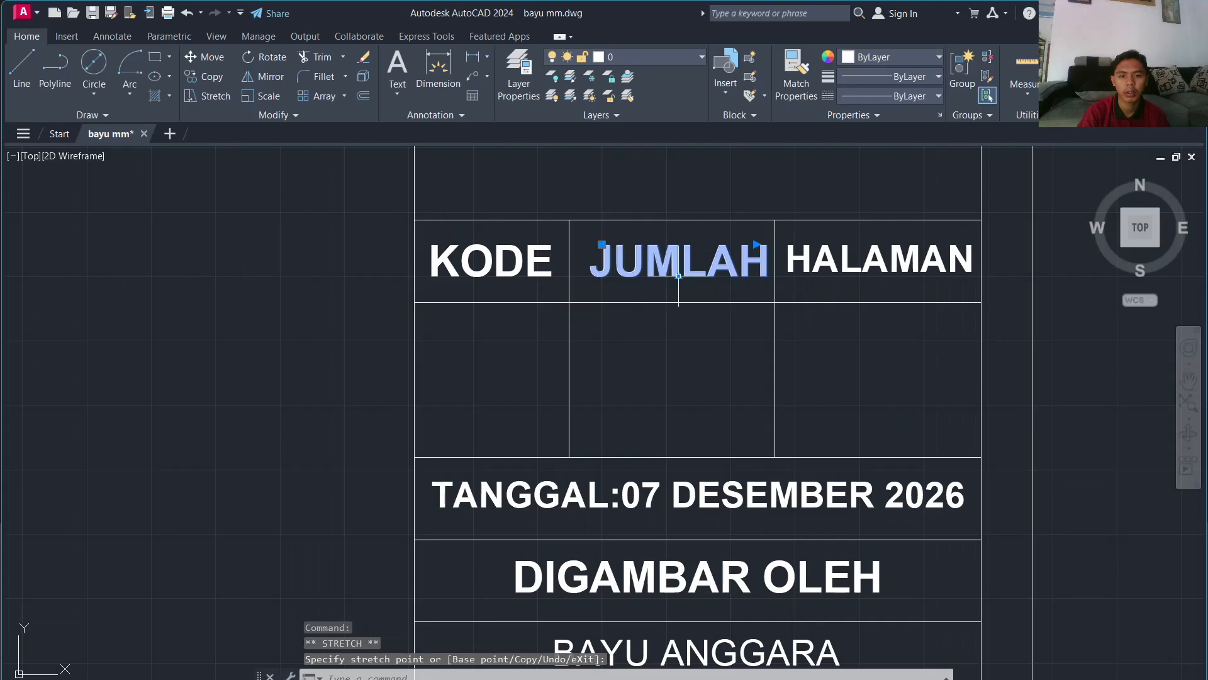
text(m)
key(Return)
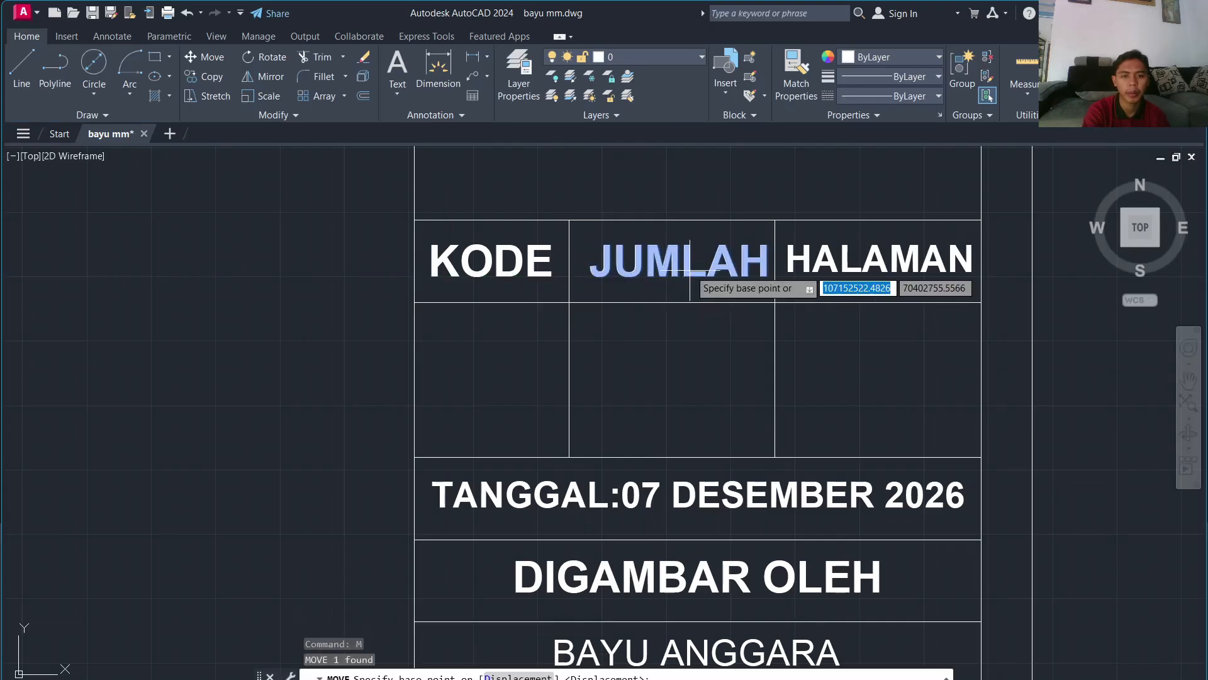
click(687, 267)
click(677, 267)
click(690, 268)
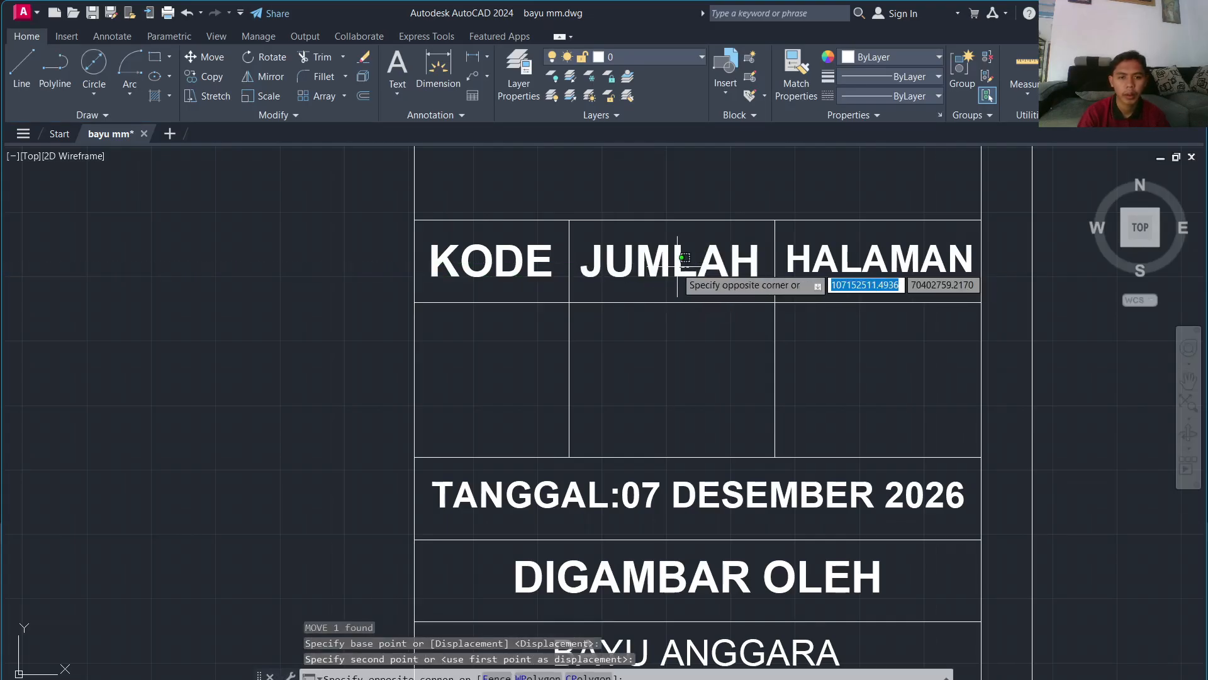
click(669, 263)
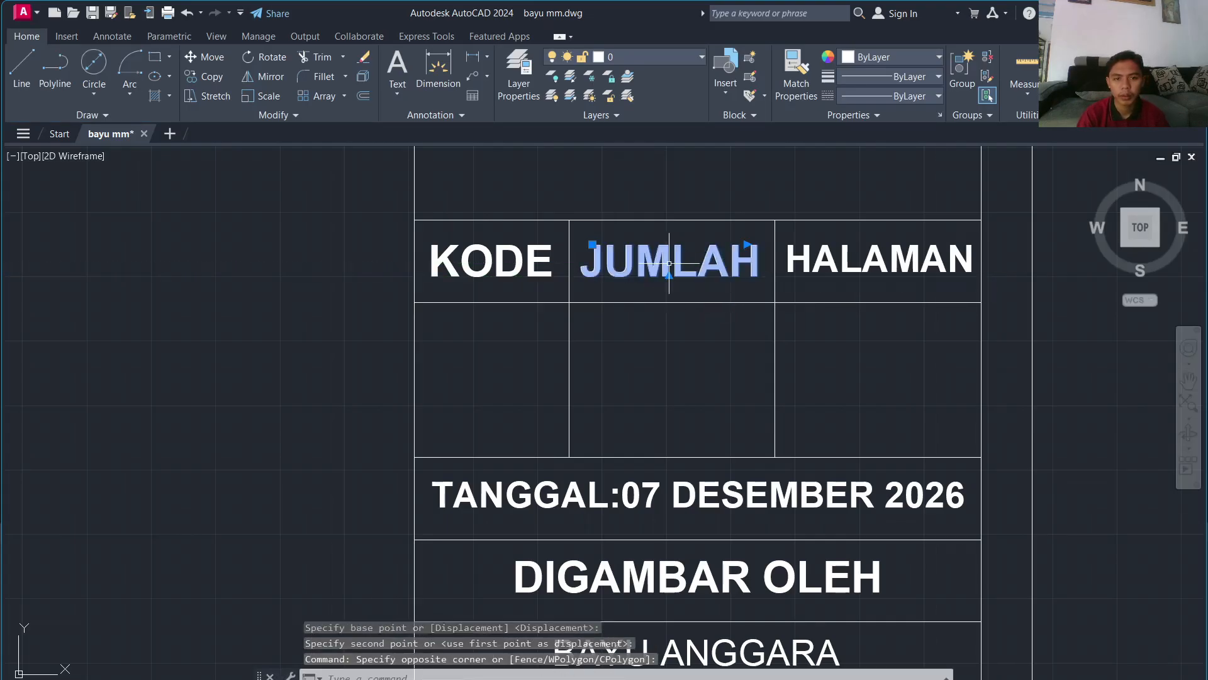
click(1045, 354)
scroll(1048, 362, up, 2)
key(Escape)
key(Escape)
Step: Copy the JUDUL TUGAS label twice upward above the title block
scroll(1052, 377, down, 10)
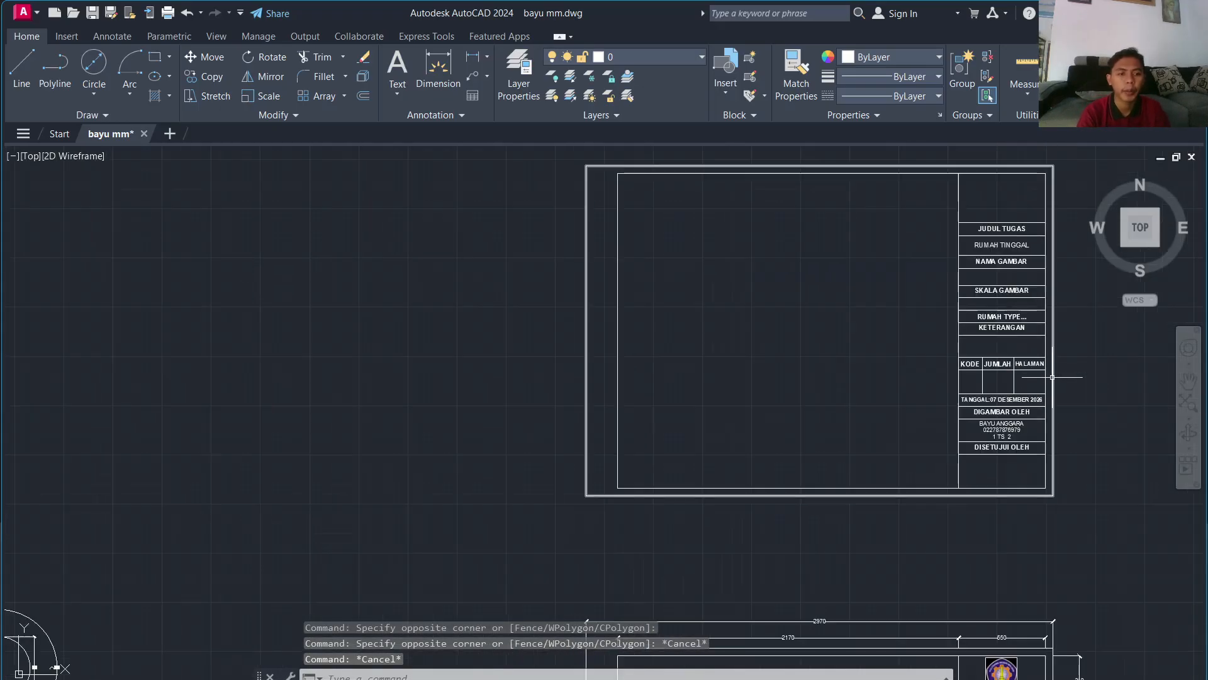
middle_drag(1052, 377, 743, 409)
scroll(734, 317, up, 4)
scroll(734, 317, down, 4)
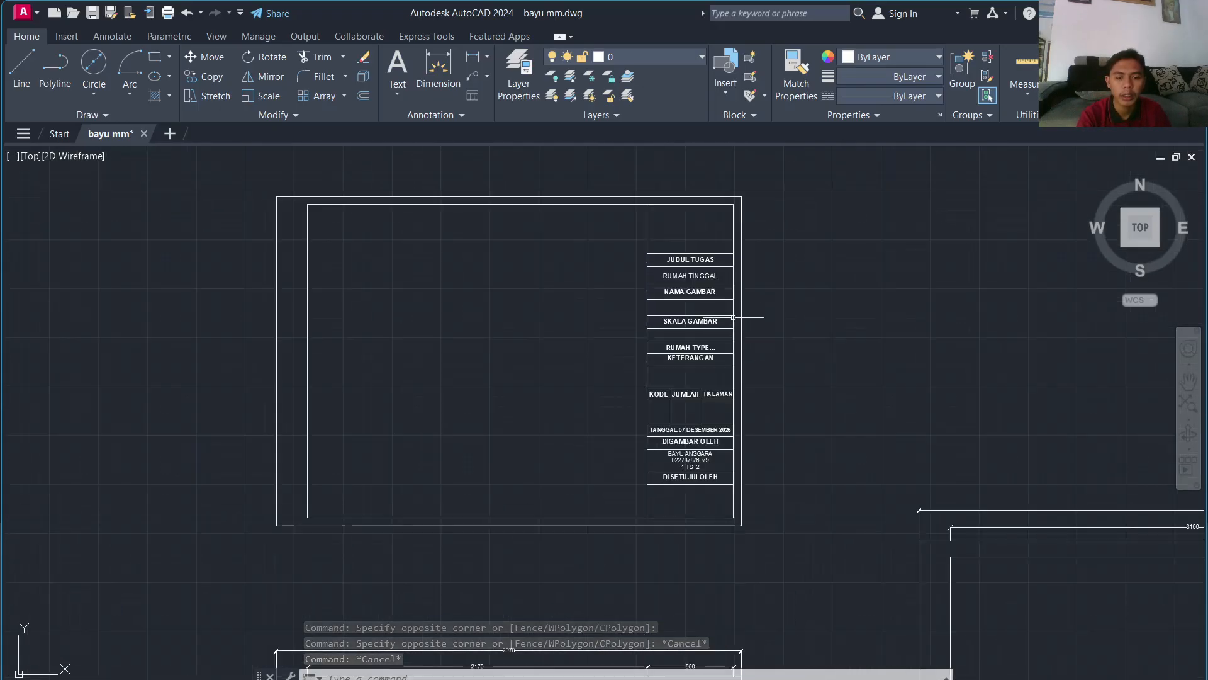
scroll(734, 317, up, 8)
click(544, 466)
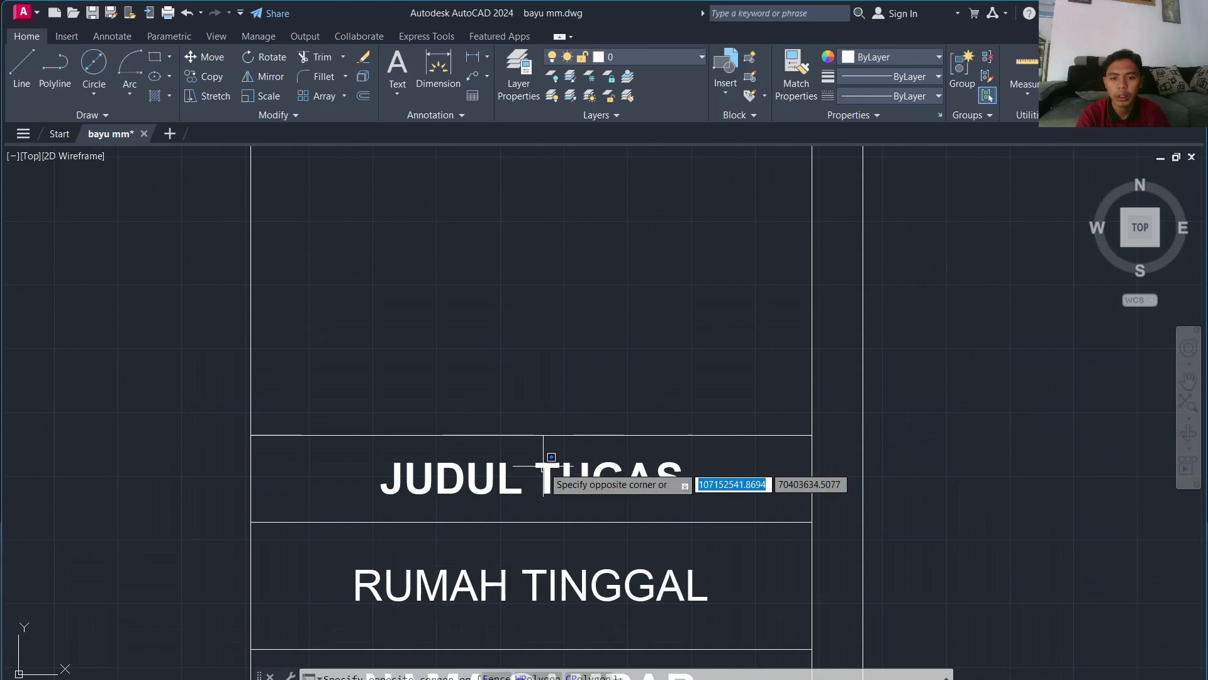
click(528, 468)
text(co)
key(Return)
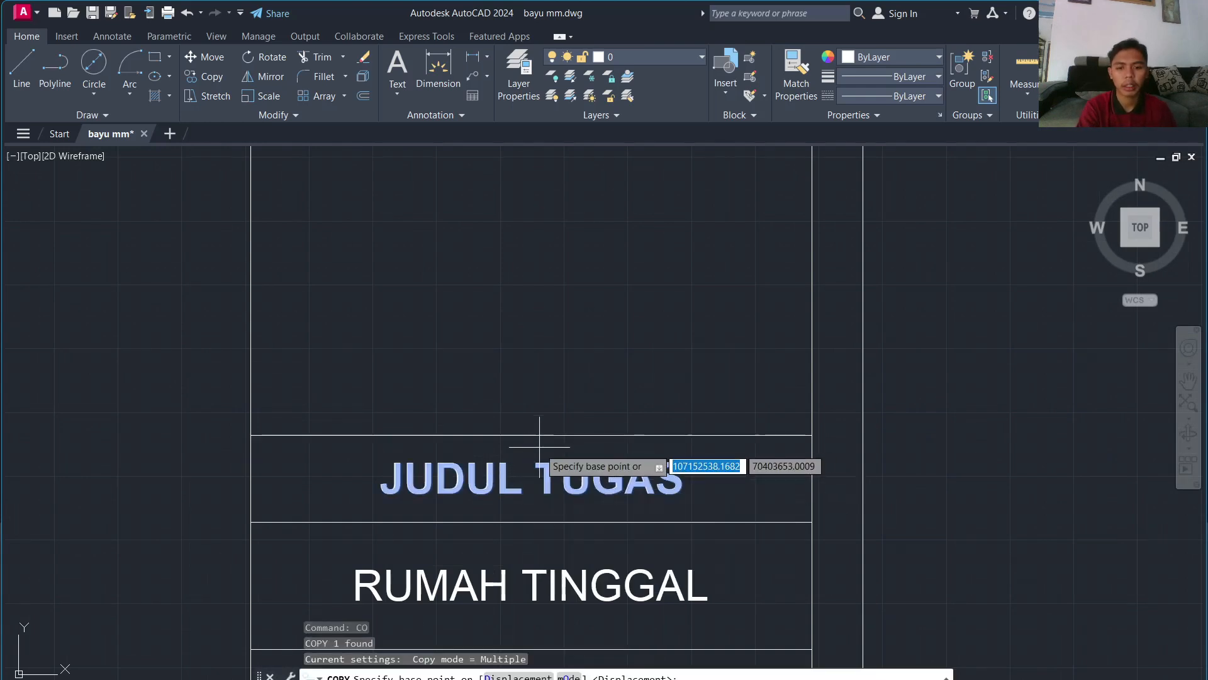
click(551, 473)
click(552, 405)
click(552, 367)
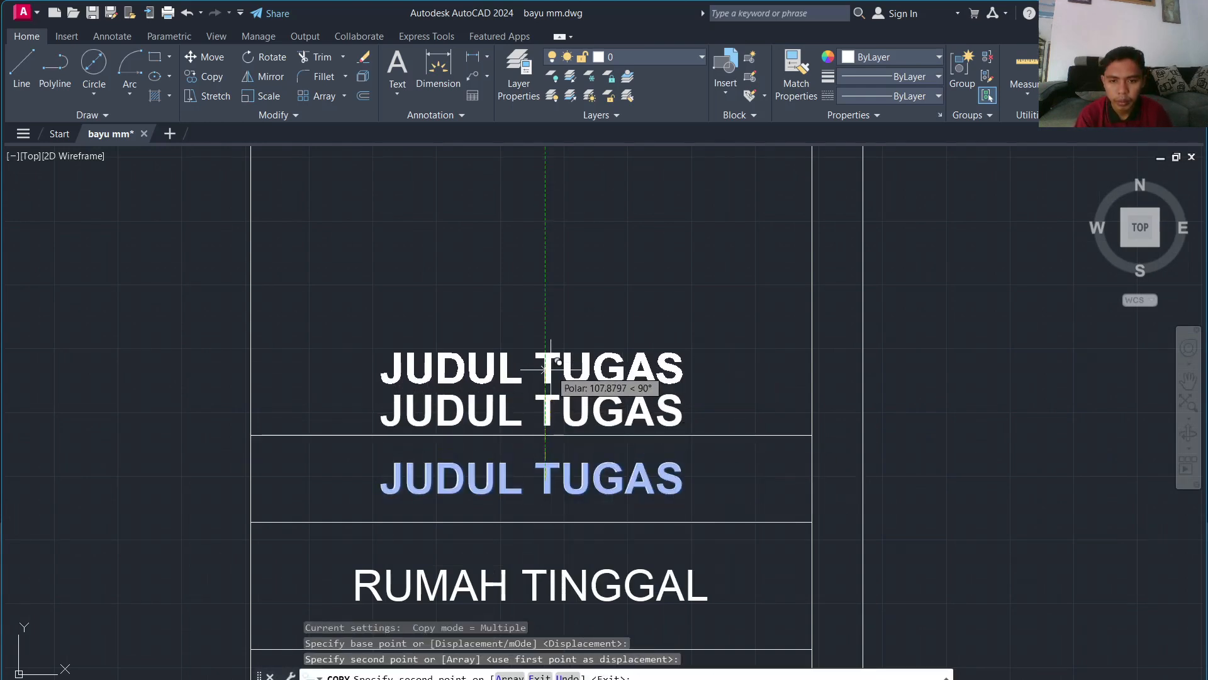
key(Escape)
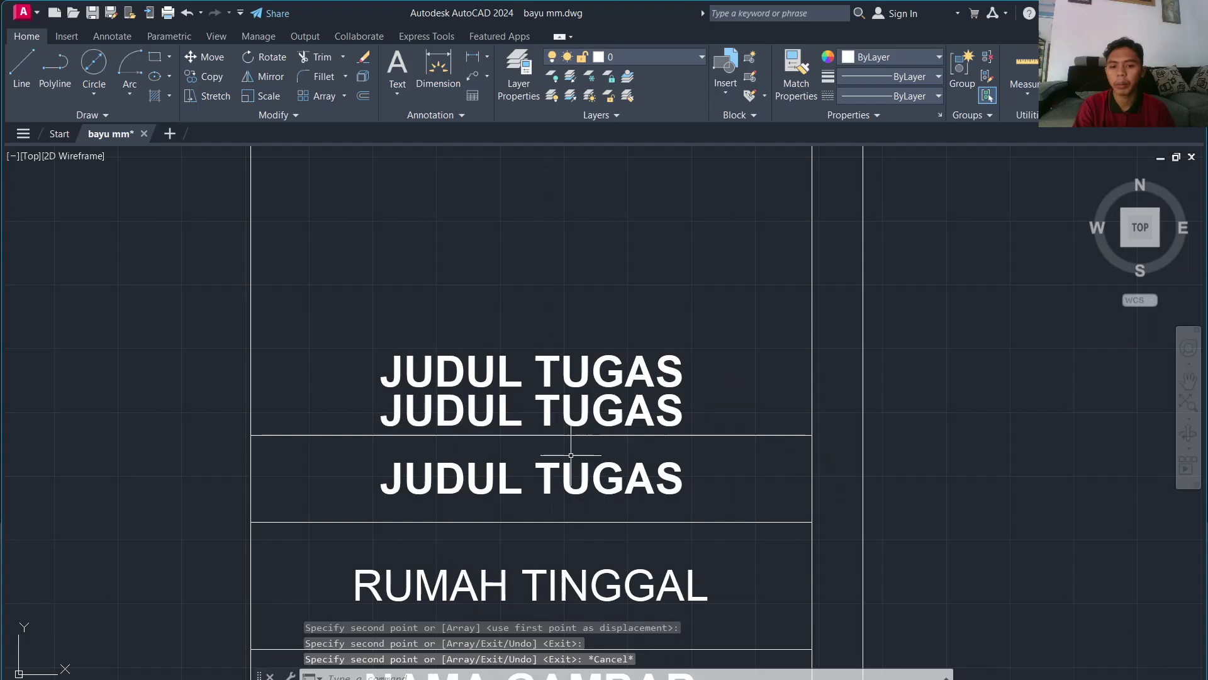
Step: Retype the lower copy as POLITEKNIK NEGERI MALANG with text height 26
click(566, 408)
click(540, 410)
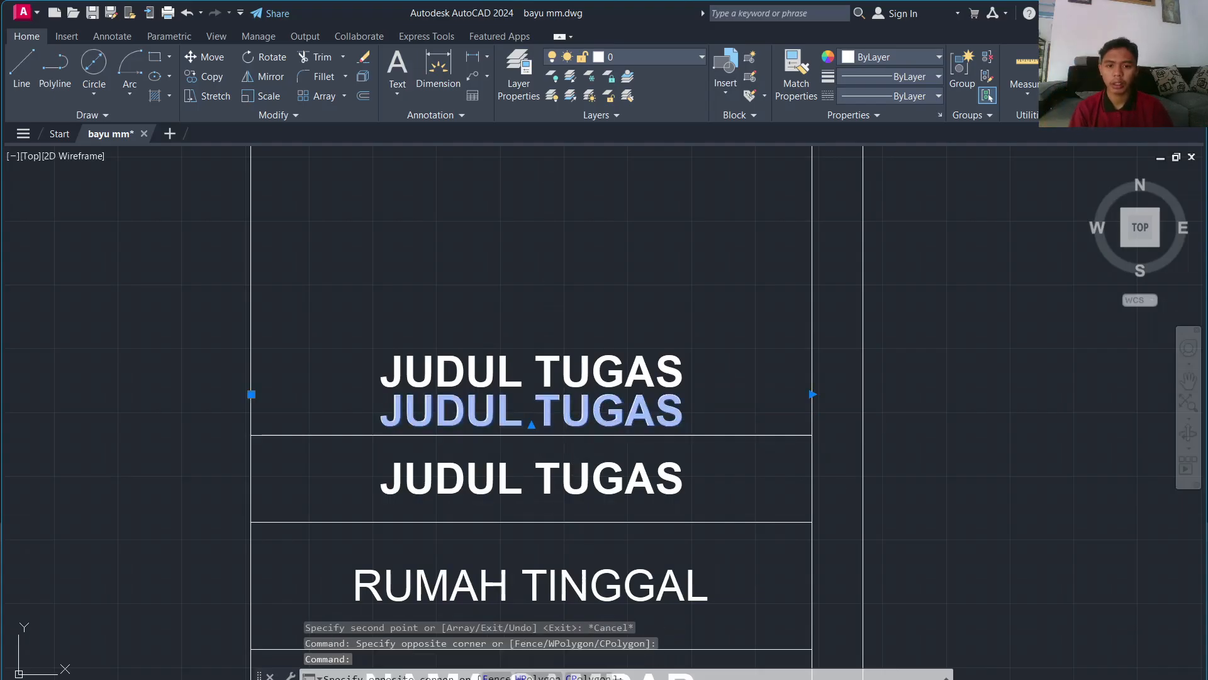
double_click(567, 411)
text(A)
key(ctrl+a)
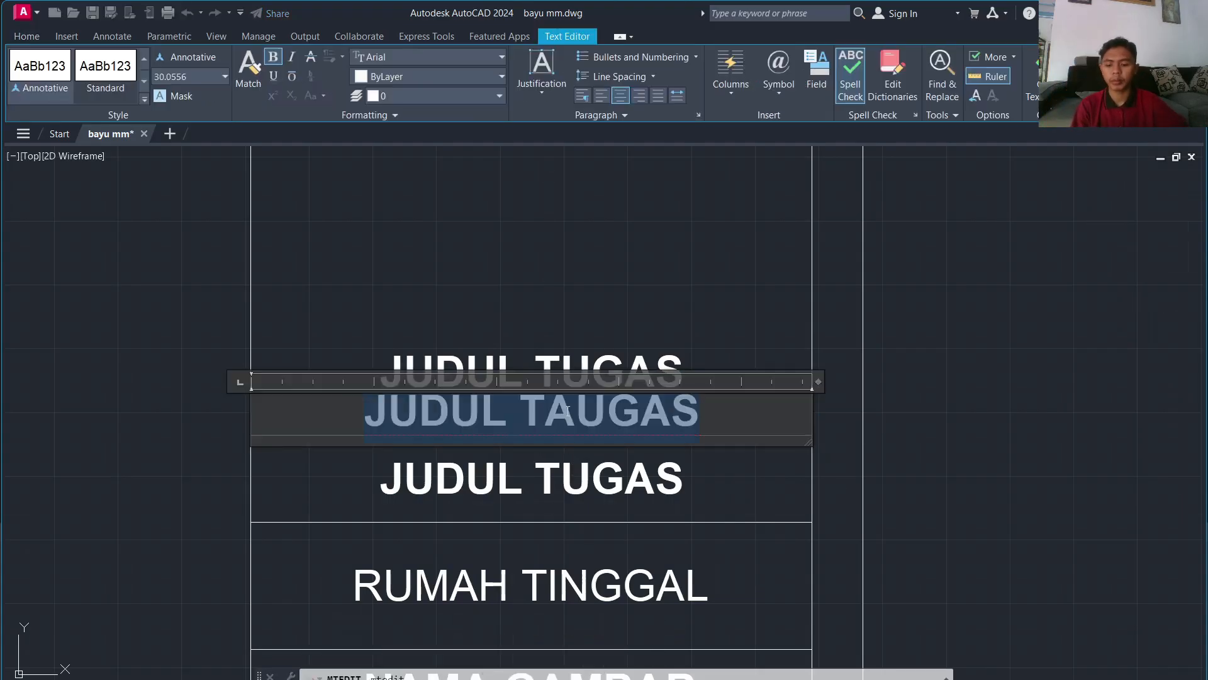
text(POLITE)
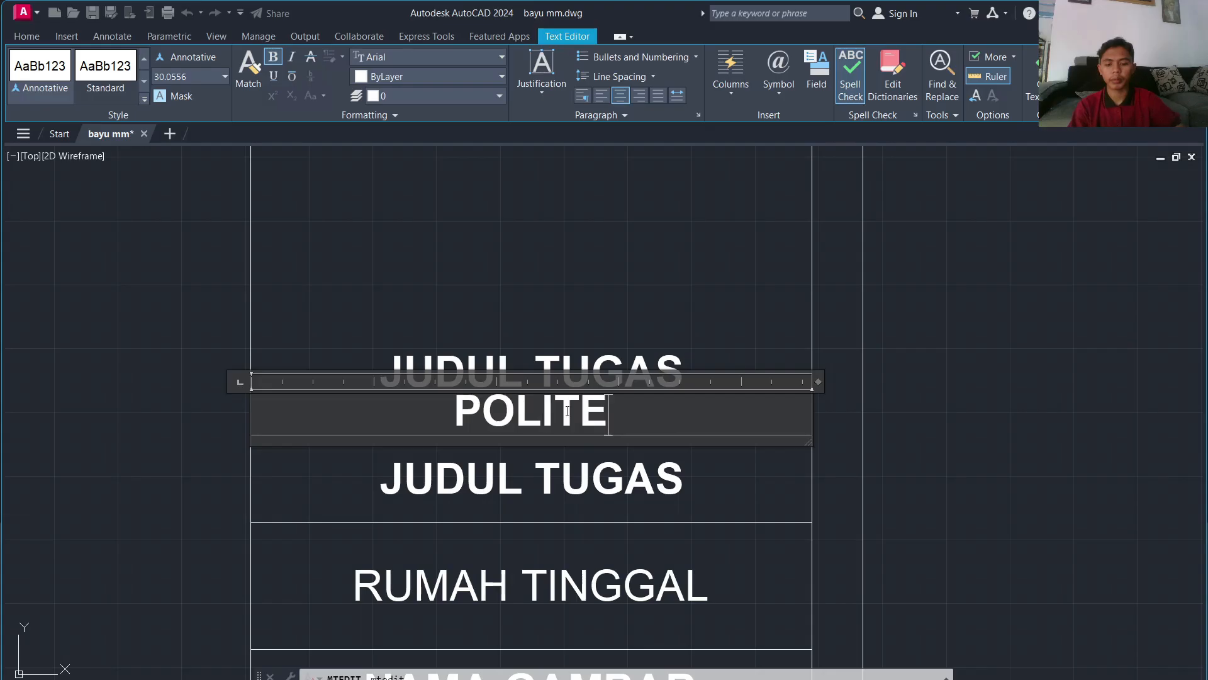
text(KNIK NEGER)
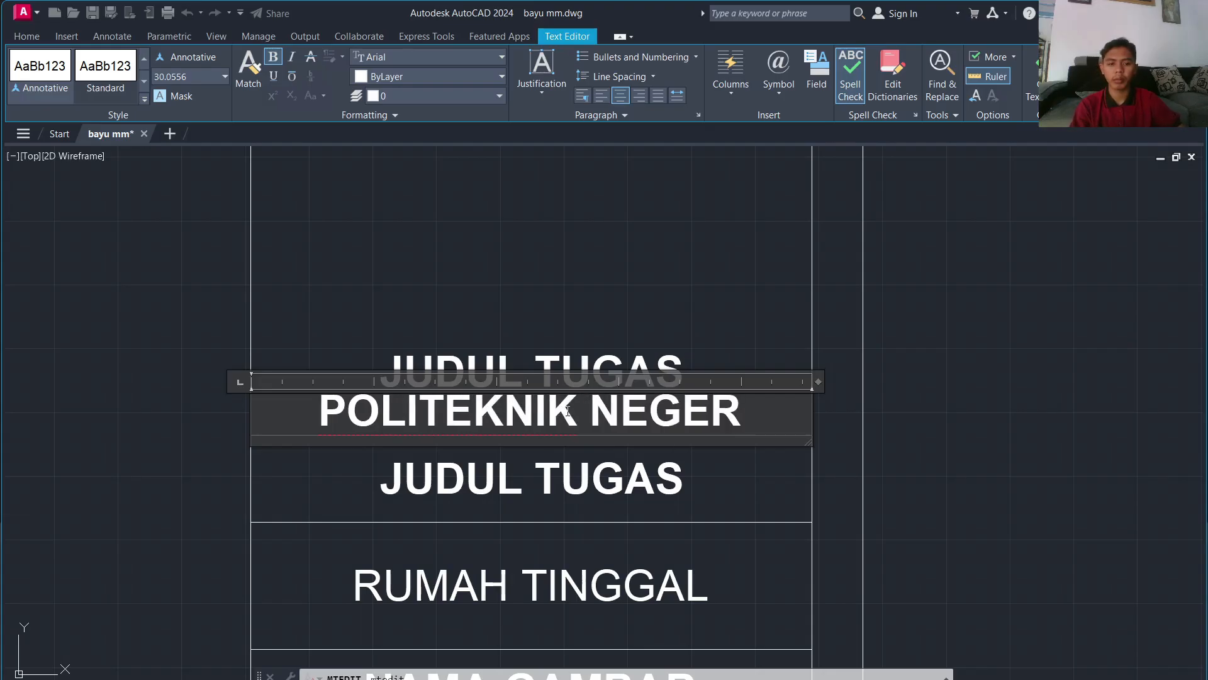
text(I MALAN)
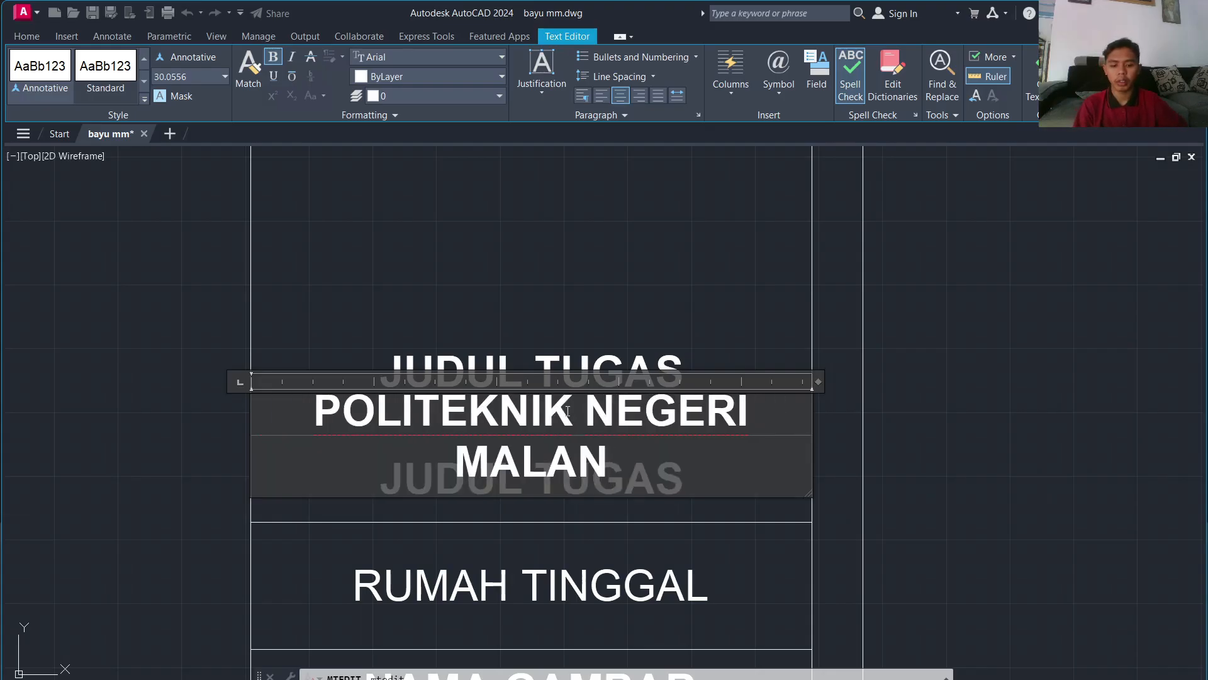
text(G)
key(ctrl+a)
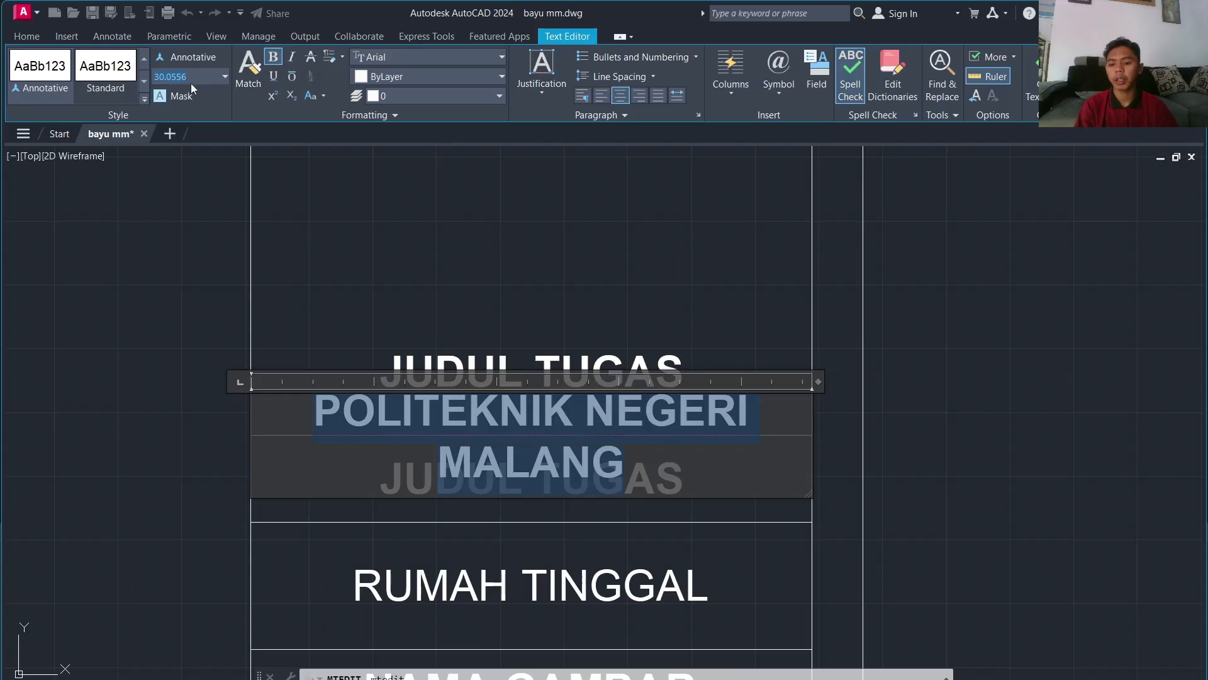
key(Return)
click(763, 302)
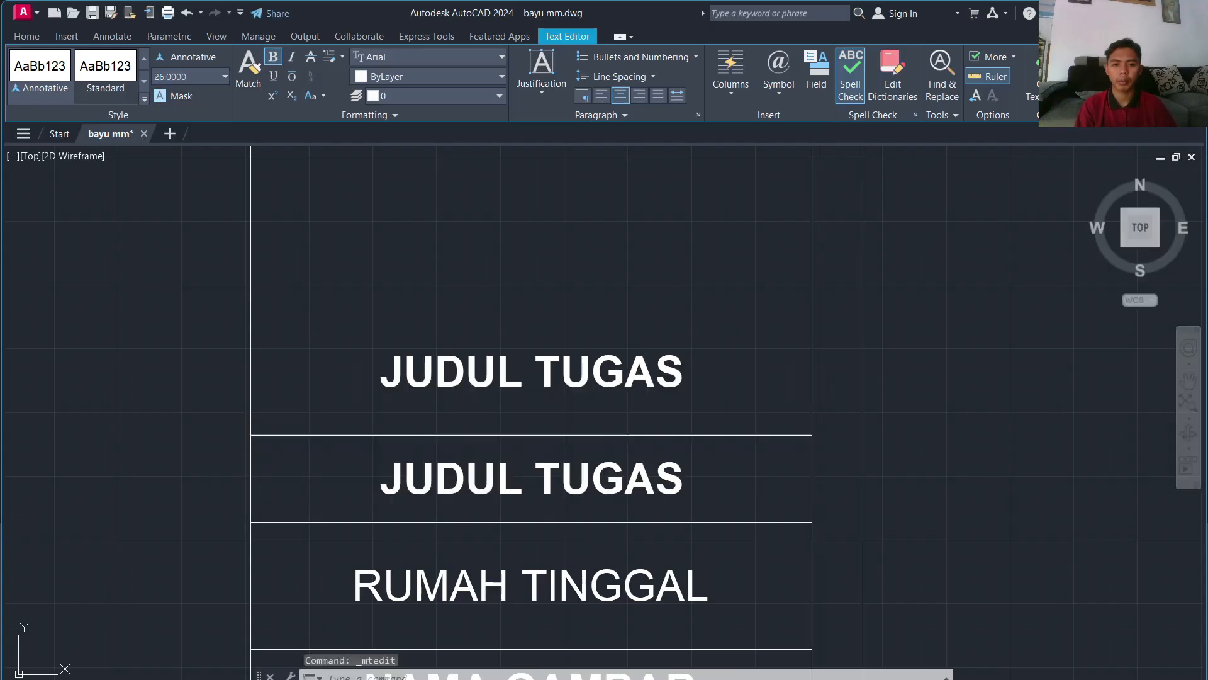
Step: Retype the upper copy as JURUSAN TEKNIK SIPIL
click(625, 358)
click(611, 370)
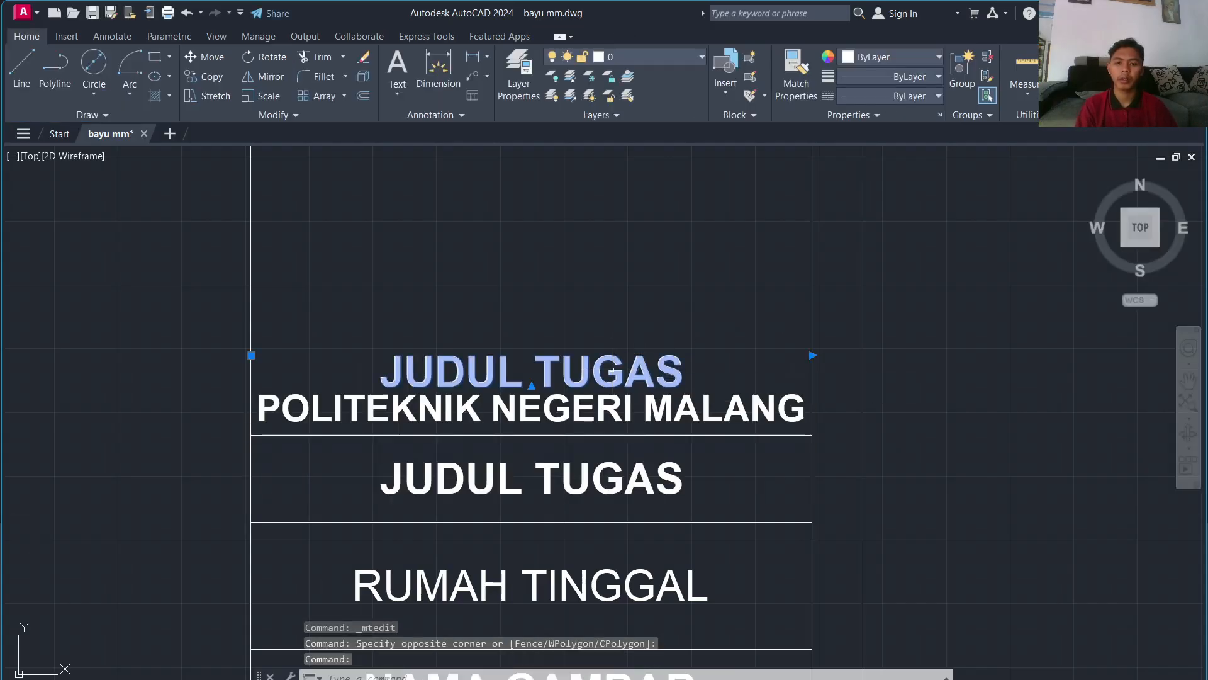
double_click(611, 370)
text(J)
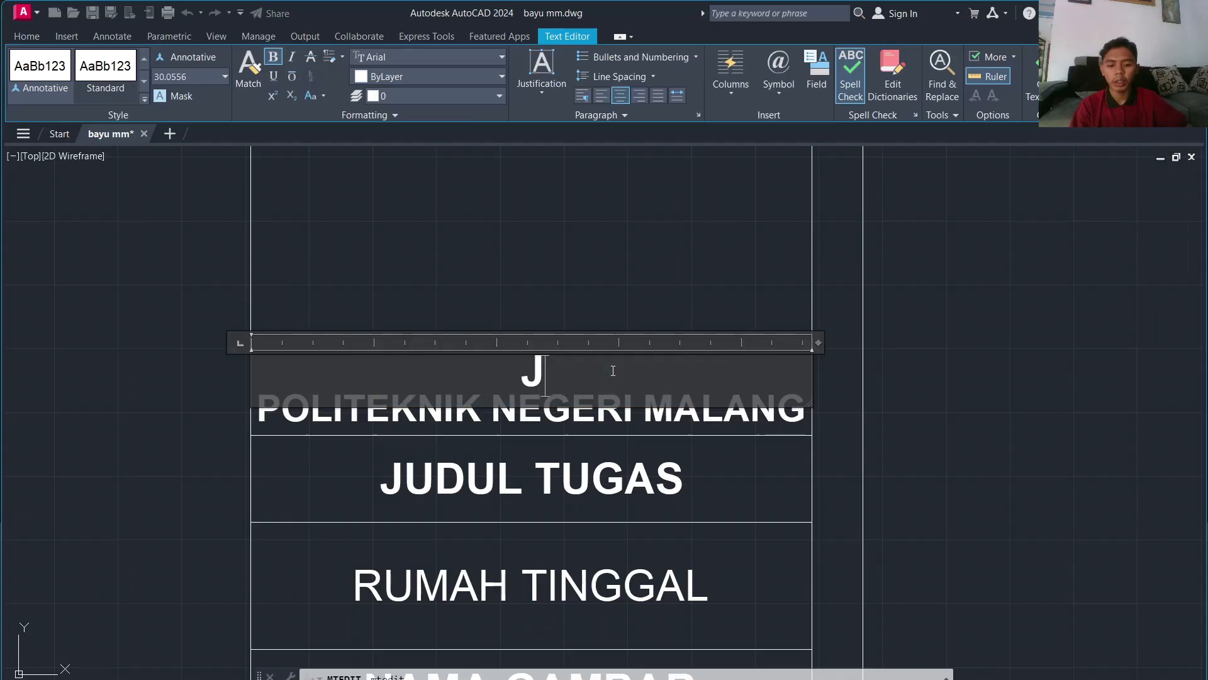
text(URUSAN TEKJN)
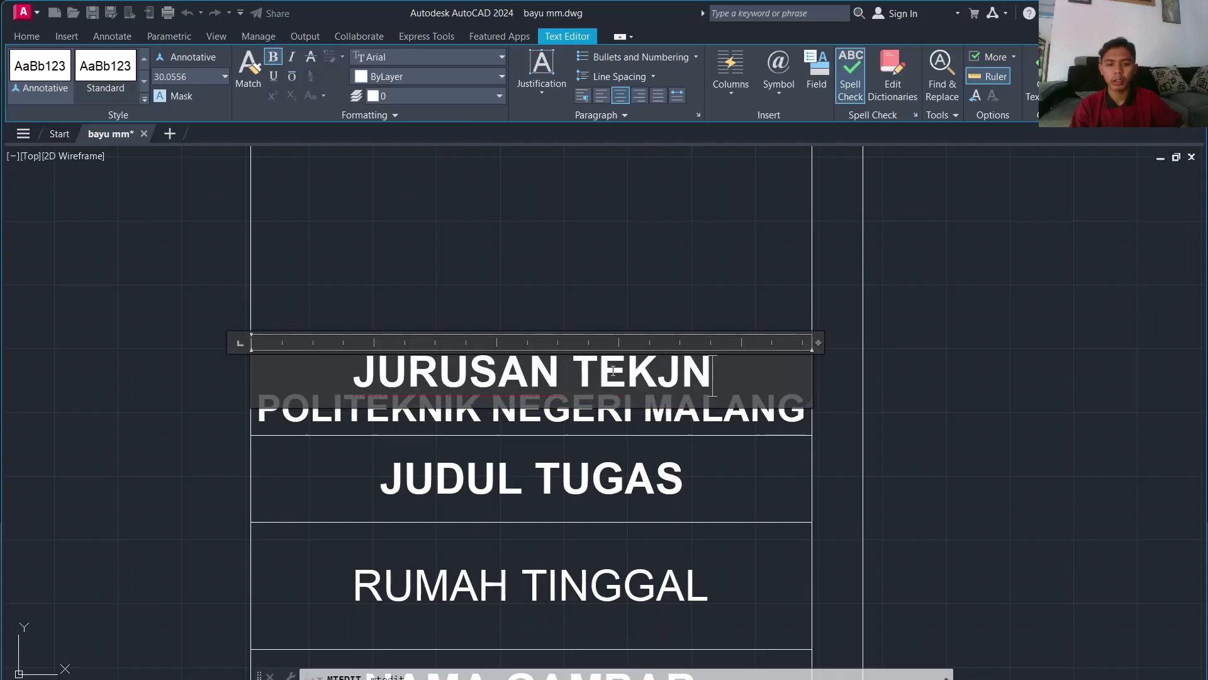
key(BackSpace)
key(BackSpace)
text(NIK SPIK)
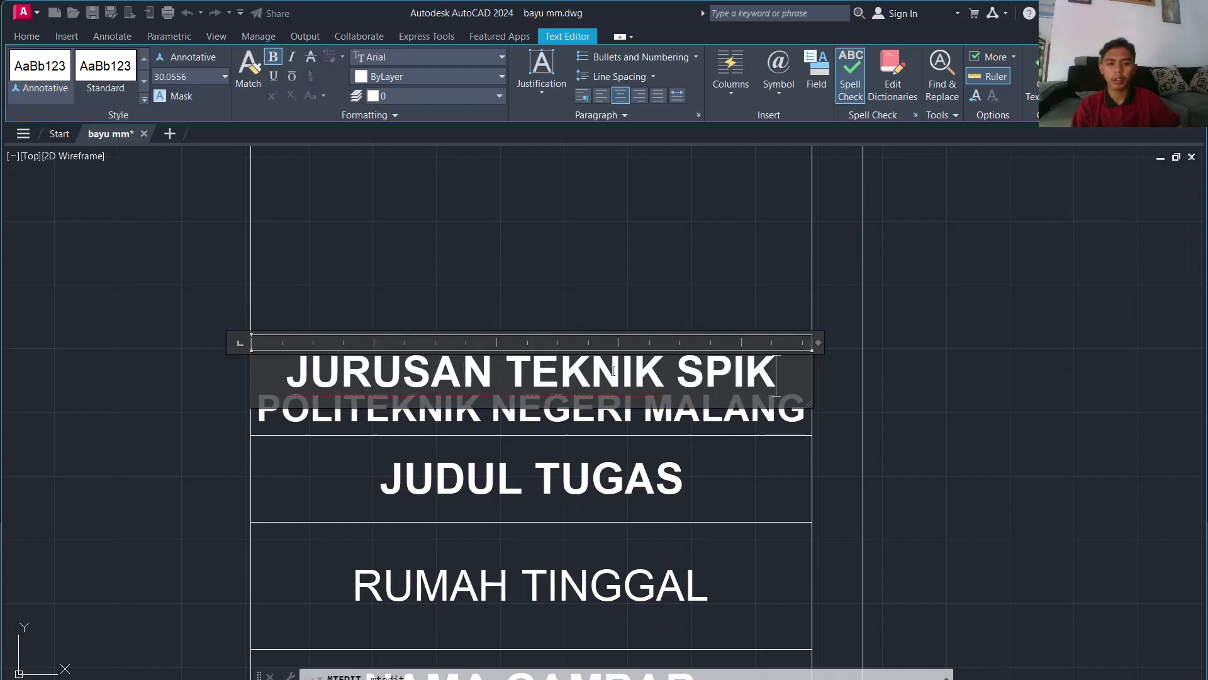
key(BackSpace)
key(BackSpace)
key(BackSpace)
text(IPIL)
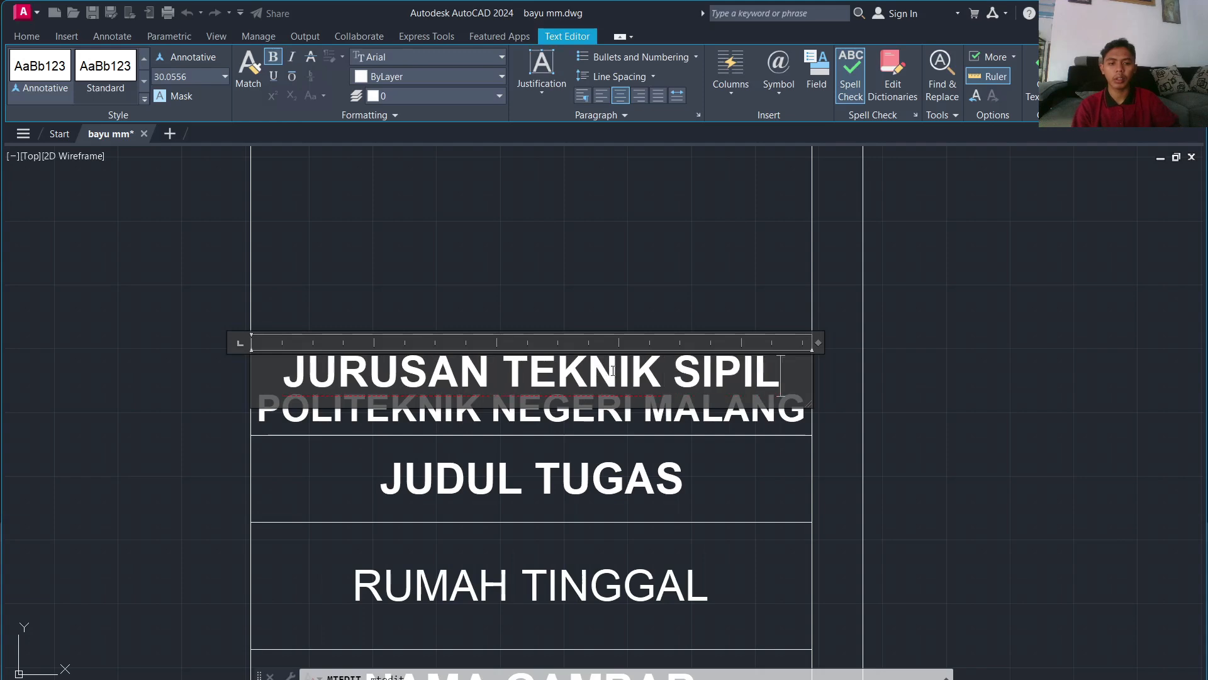
click(727, 287)
scroll(844, 365, down, 8)
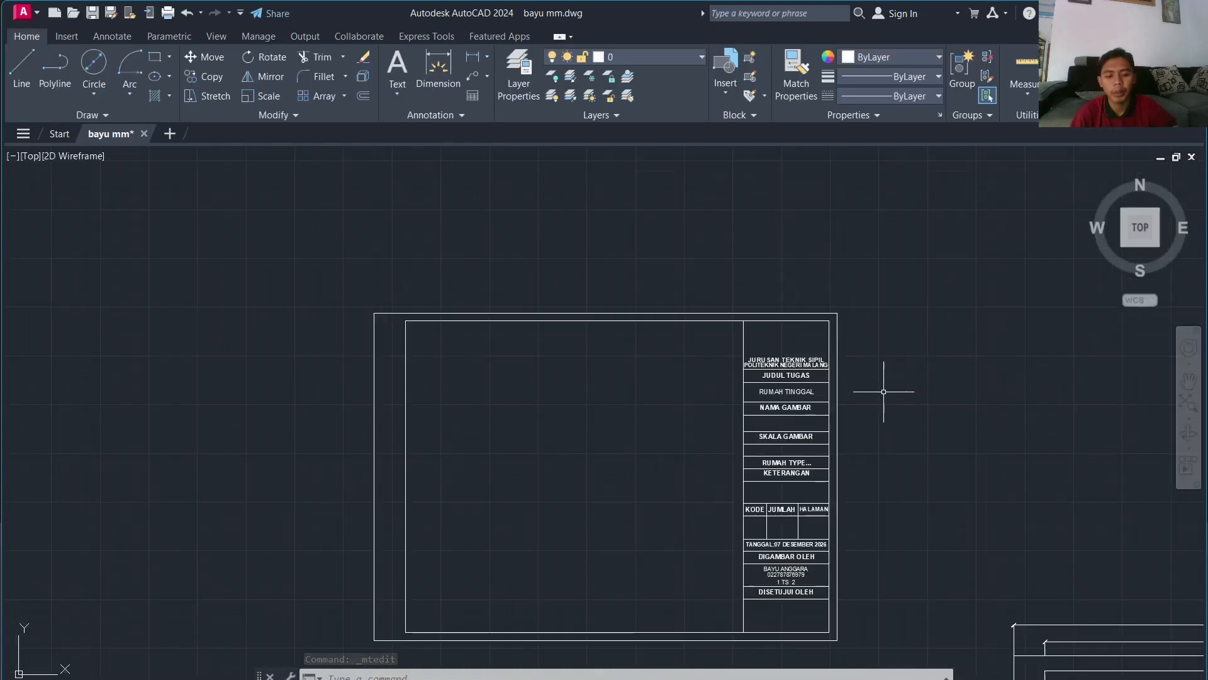
Step: Start IMAGEATTACH and select the logo polinema image file to attach
text(IMAGEATTACH)
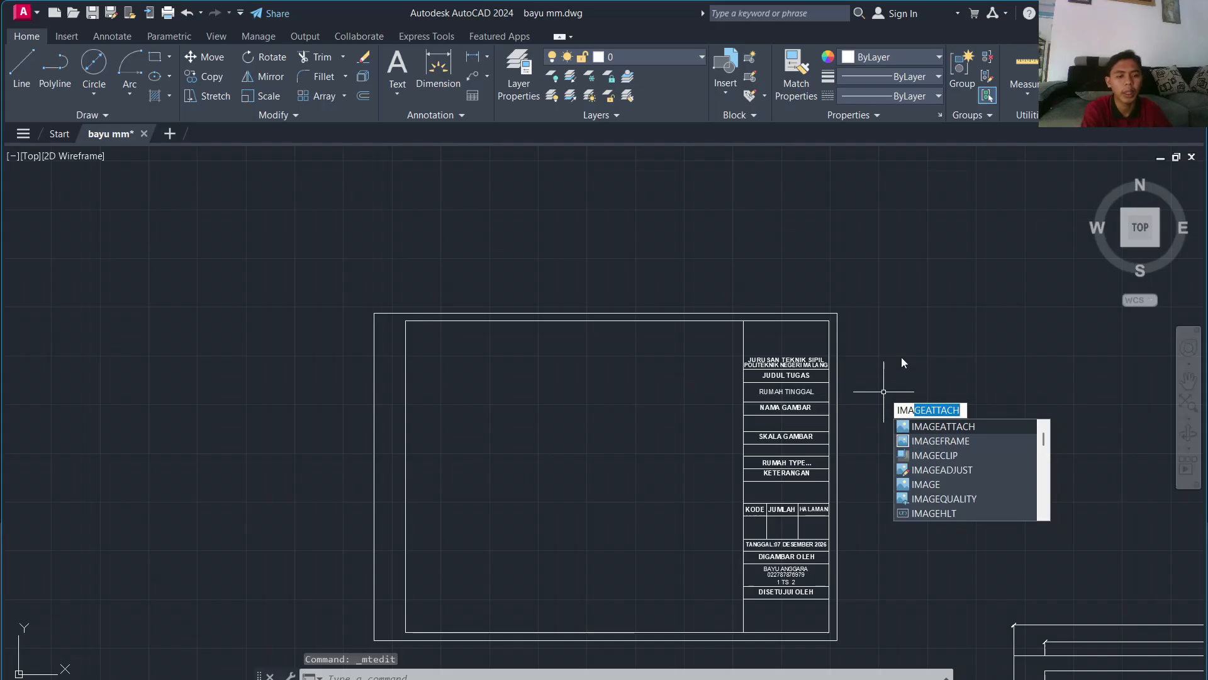
key(Return)
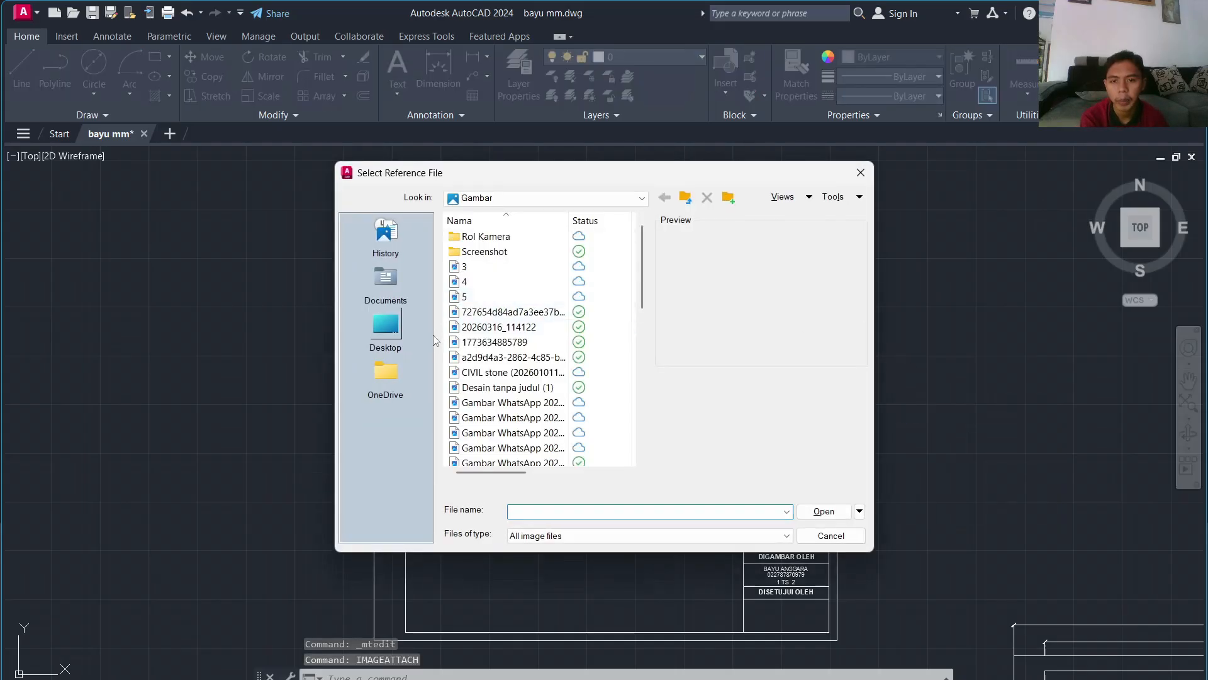
scroll(505, 372, down, 6)
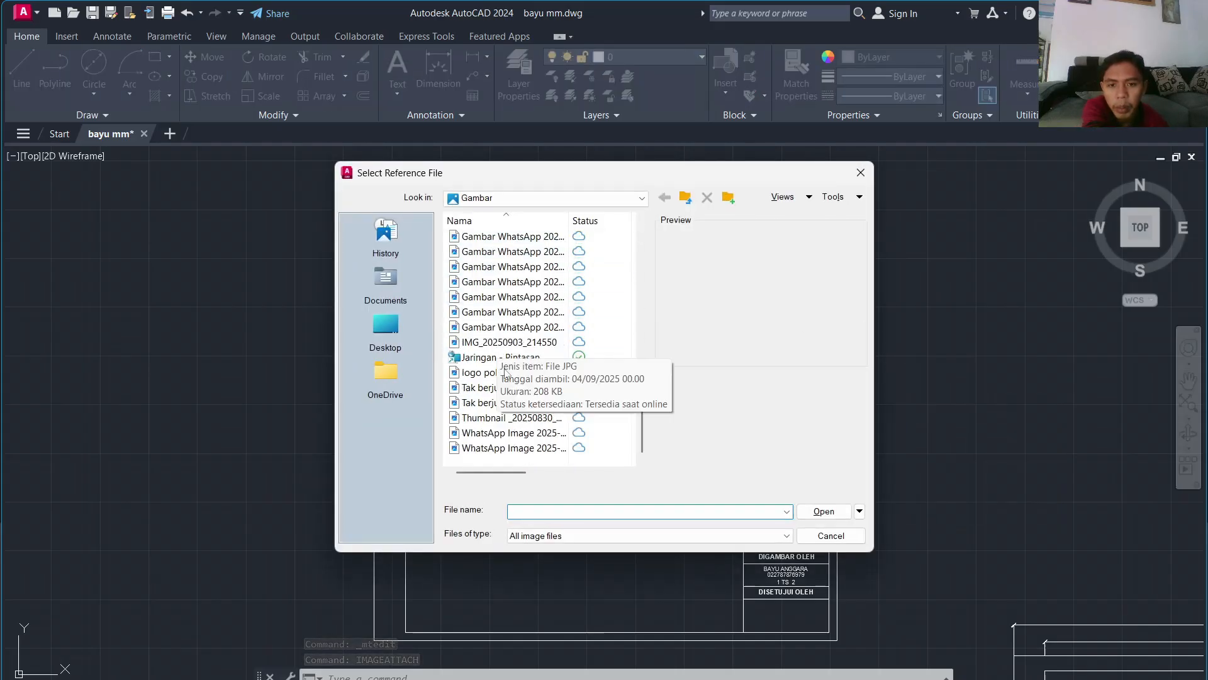
click(506, 372)
click(824, 511)
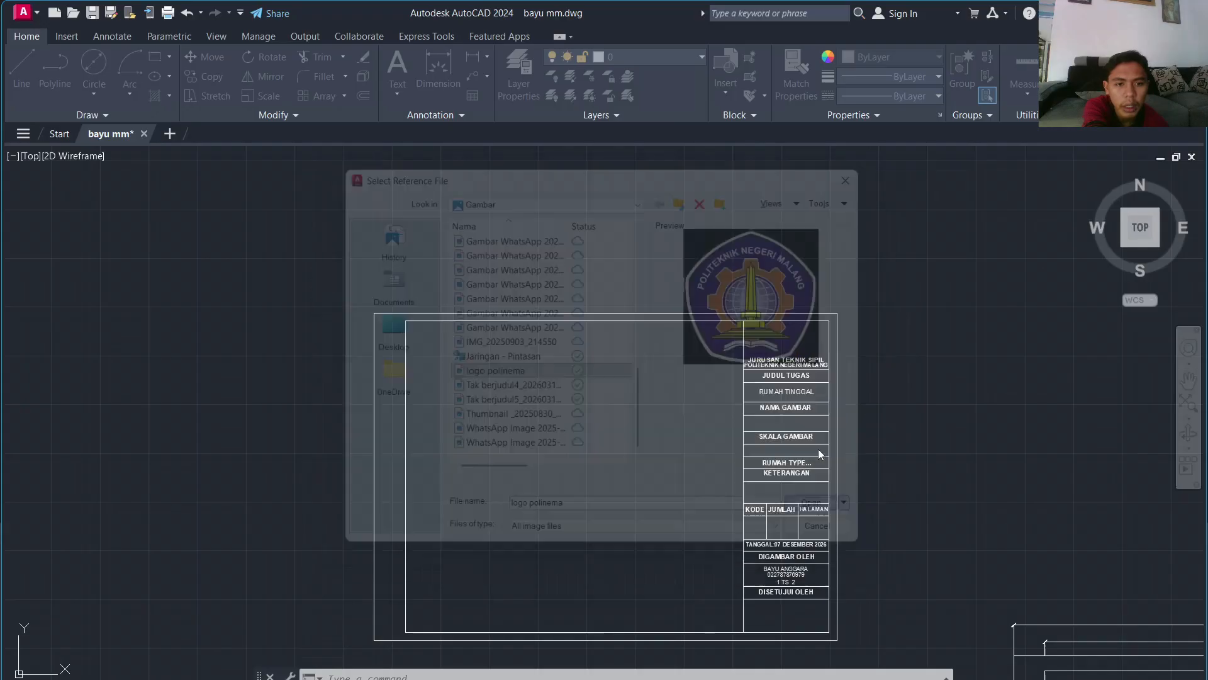
click(630, 480)
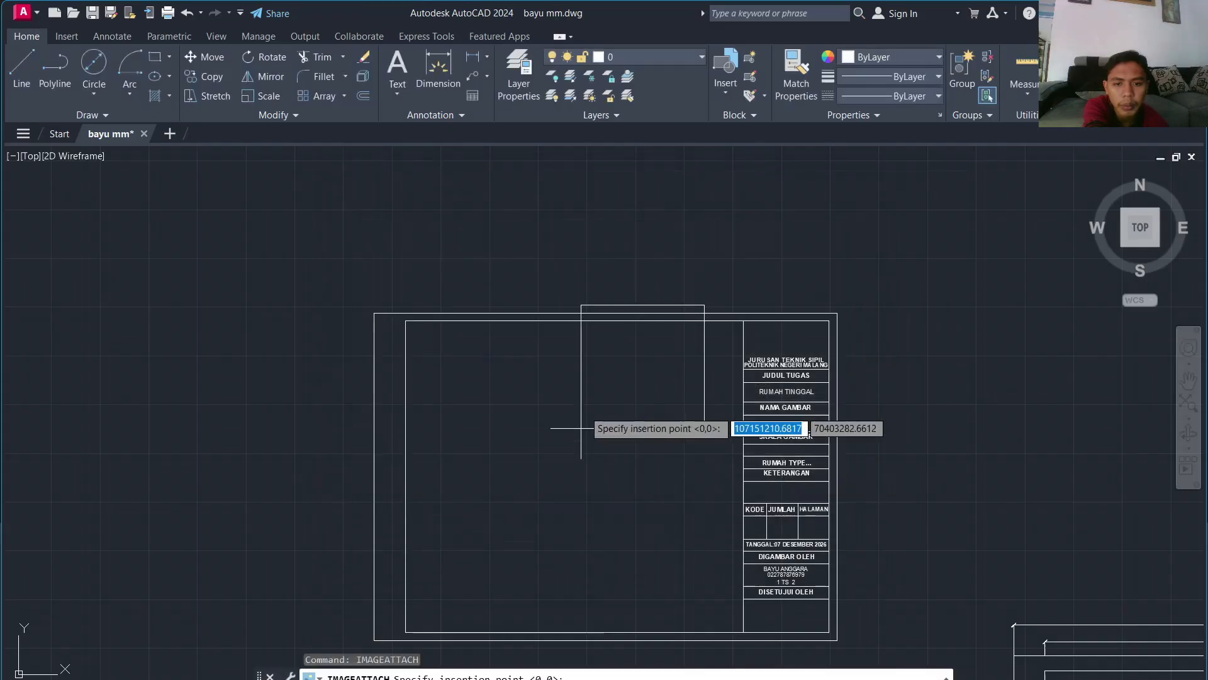
Step: Insert the logo polinema image at a picked point at default scale
click(550, 301)
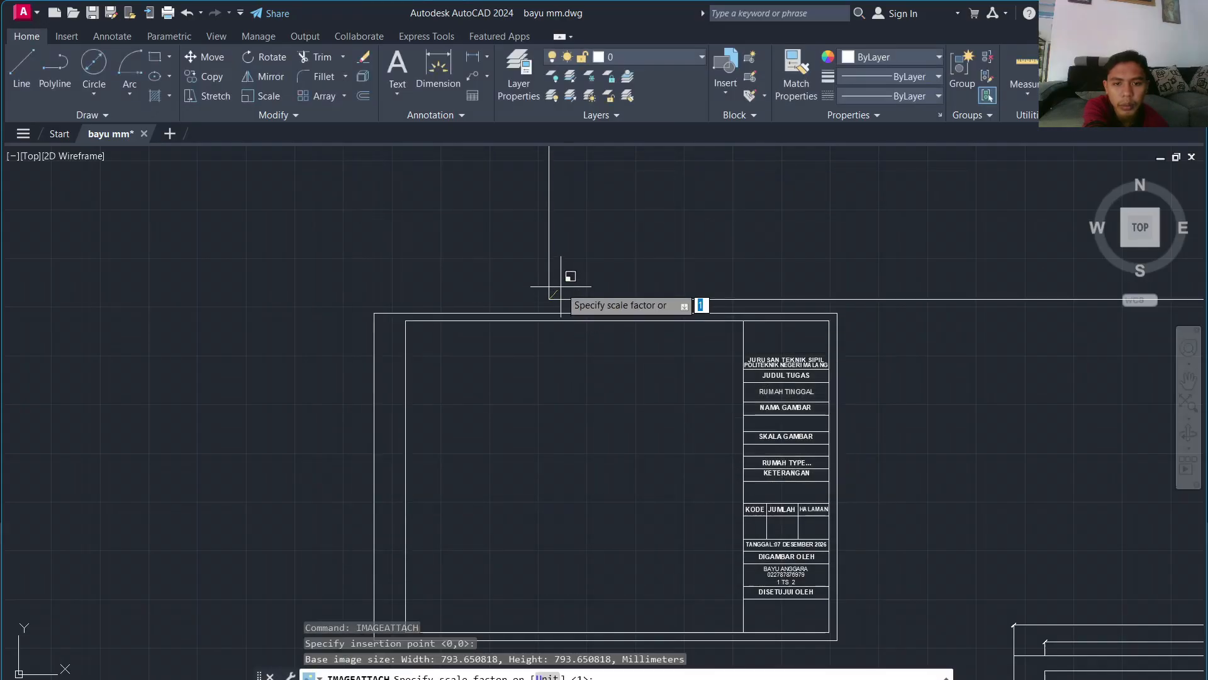
click(560, 286)
scroll(575, 294, down, 12)
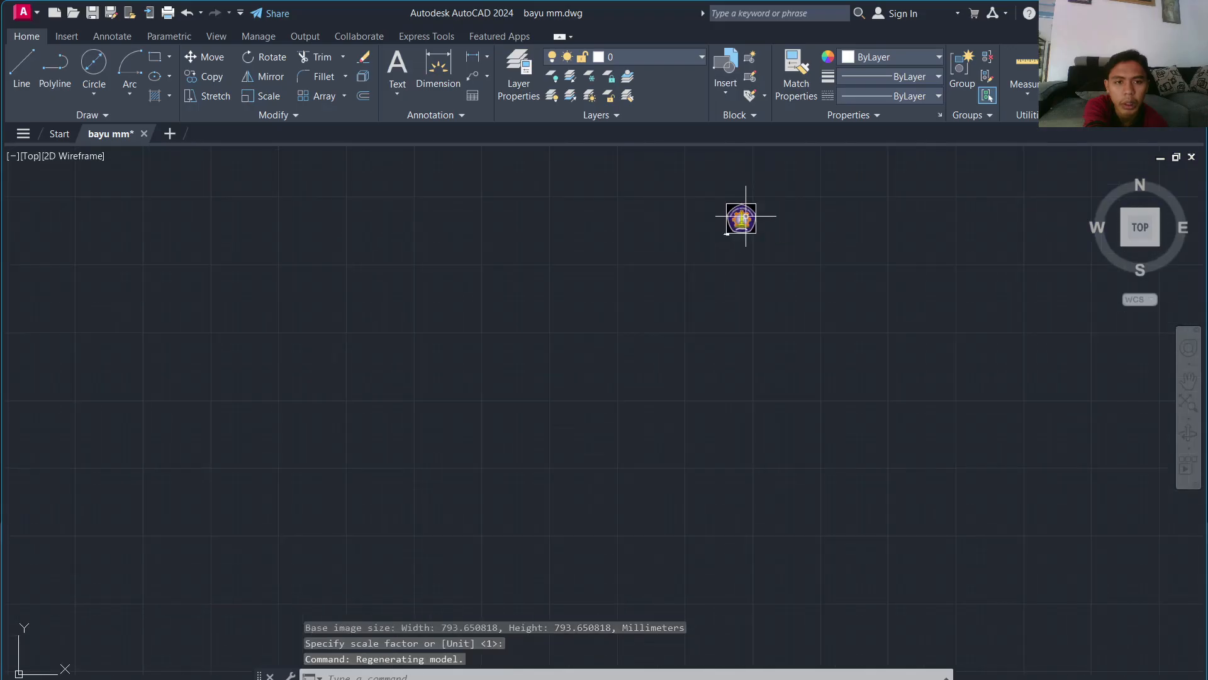
scroll(746, 216, up, 6)
Step: Shrink the logo image by dragging its corner grip
click(782, 162)
click(658, 286)
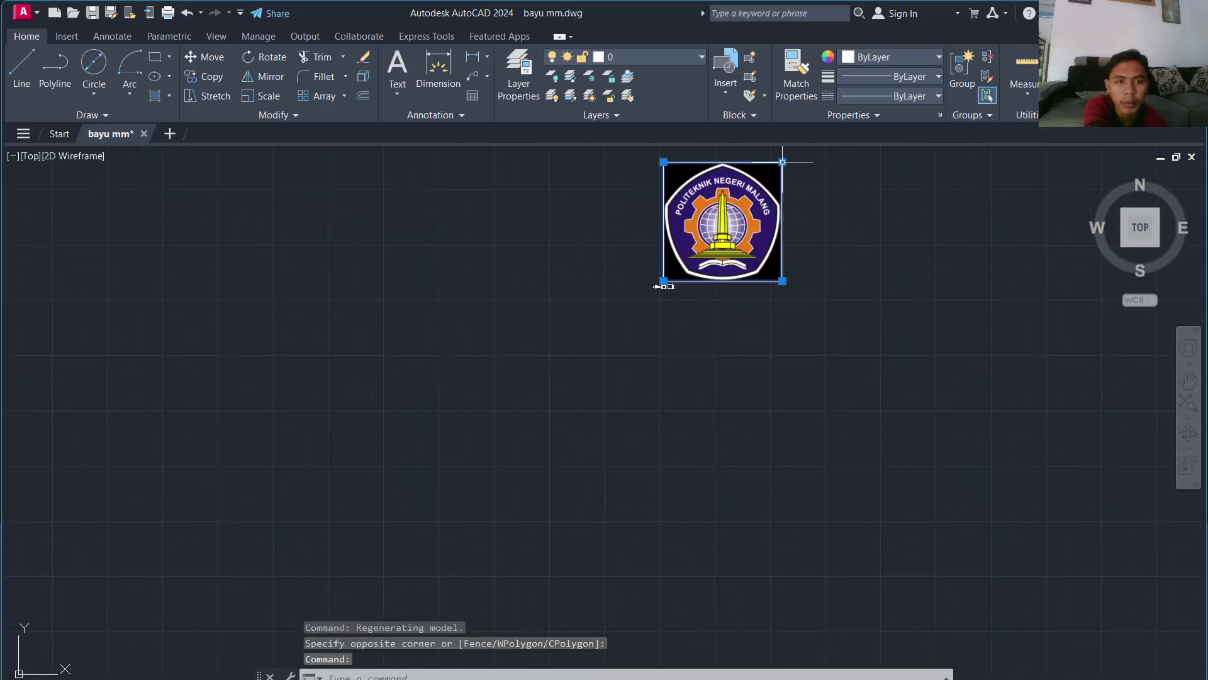
click(663, 281)
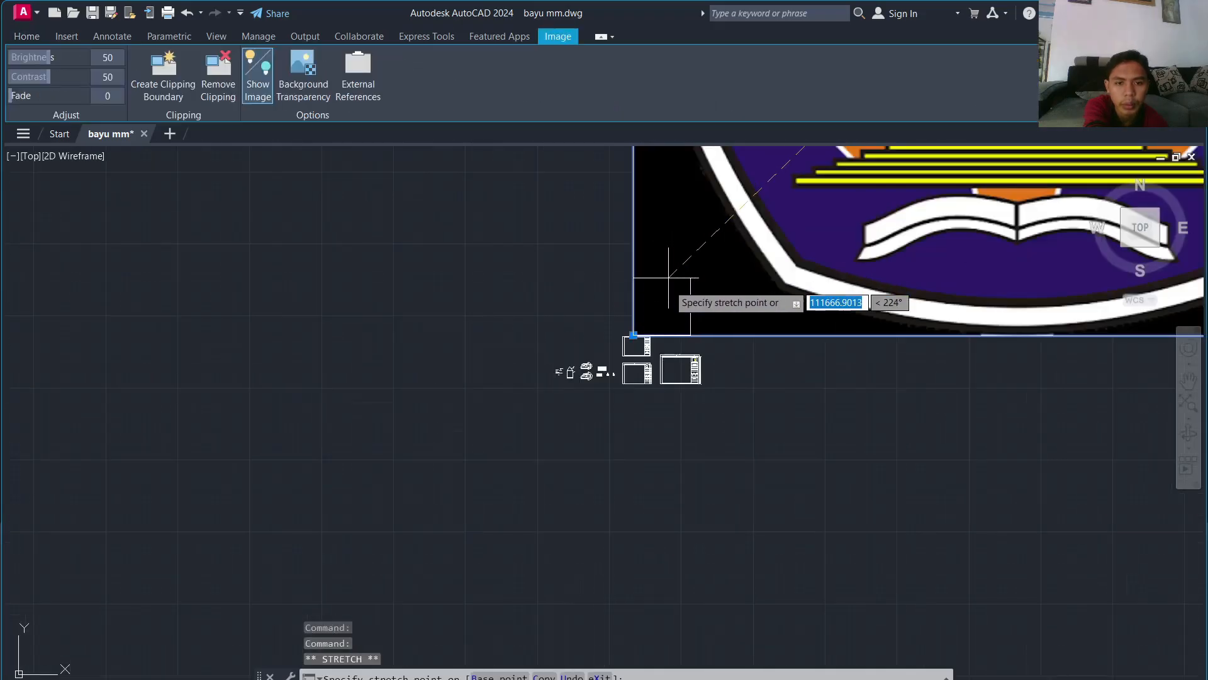
scroll(668, 276, up, 9)
scroll(604, 399, down, 3)
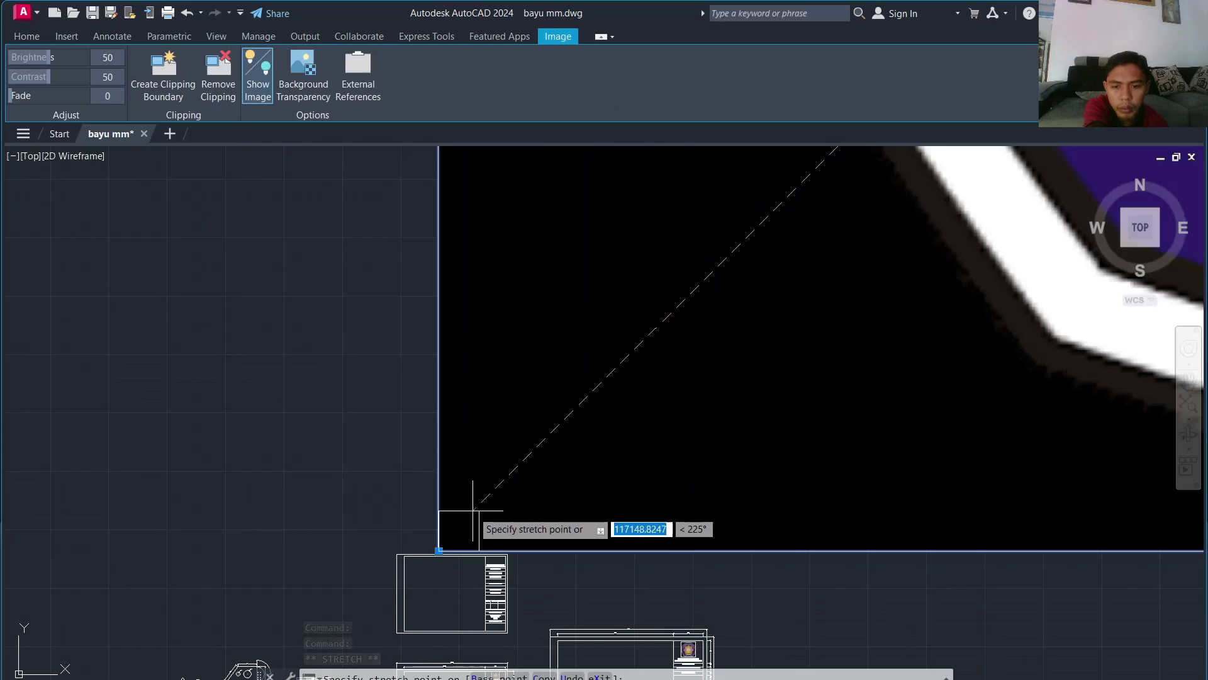
scroll(472, 510, down, 7)
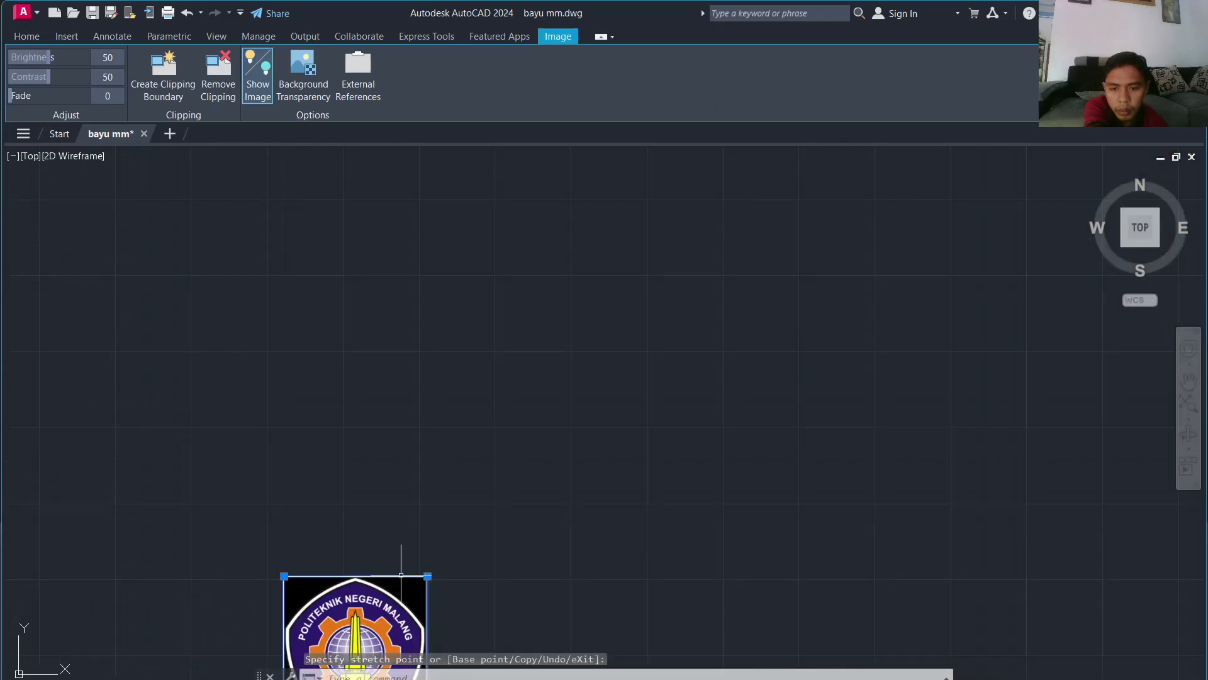
scroll(400, 574, down, 6)
scroll(407, 573, up, 2)
middle_drag(407, 573, 415, 395)
scroll(415, 396, up, 4)
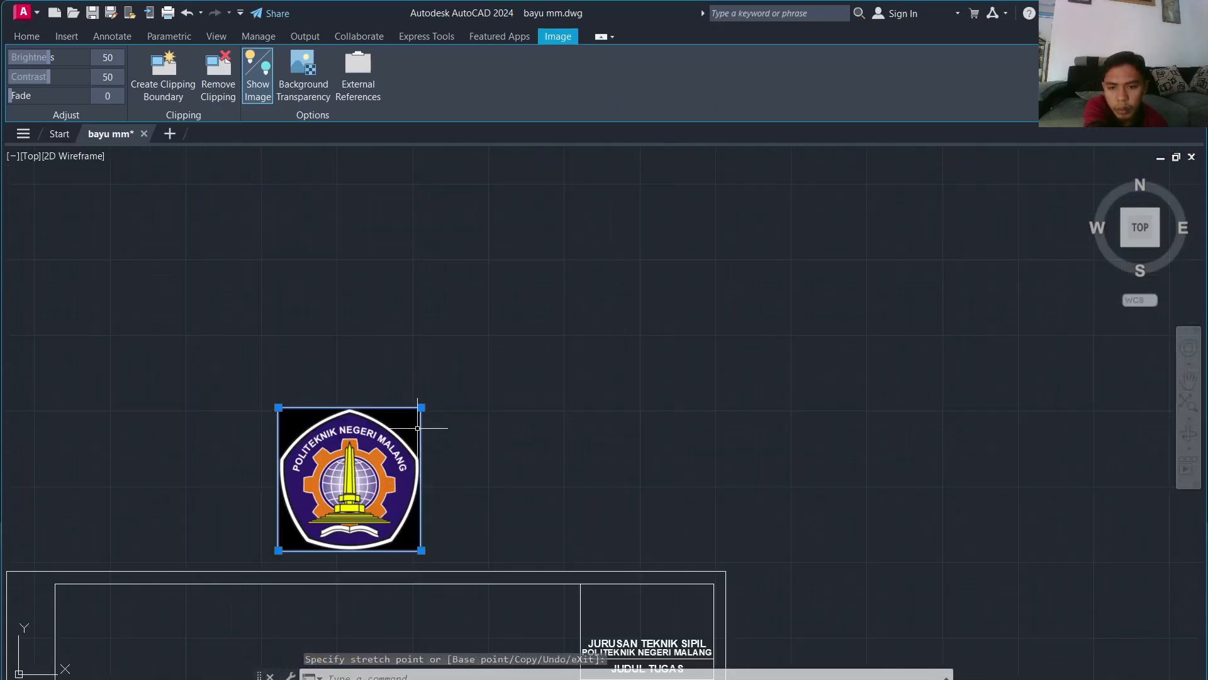
click(376, 454)
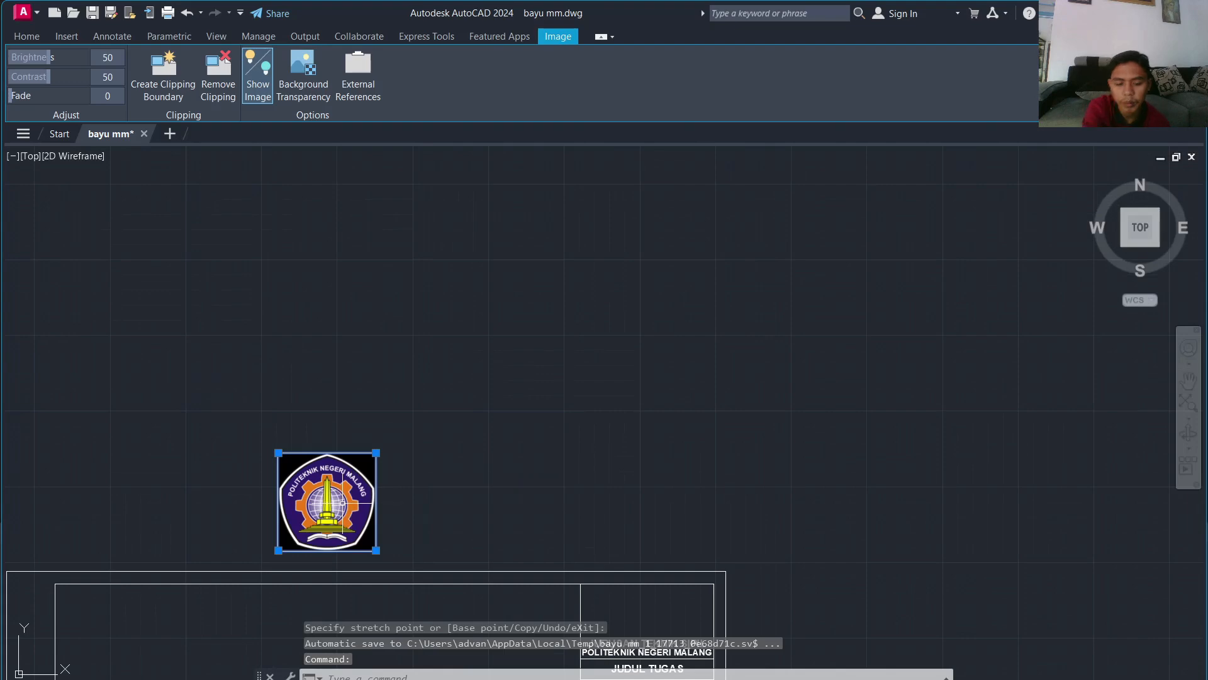
Step: Move the logo toward the title block and shrink it further to fit the box
key(Return)
click(345, 504)
scroll(626, 569, up, 4)
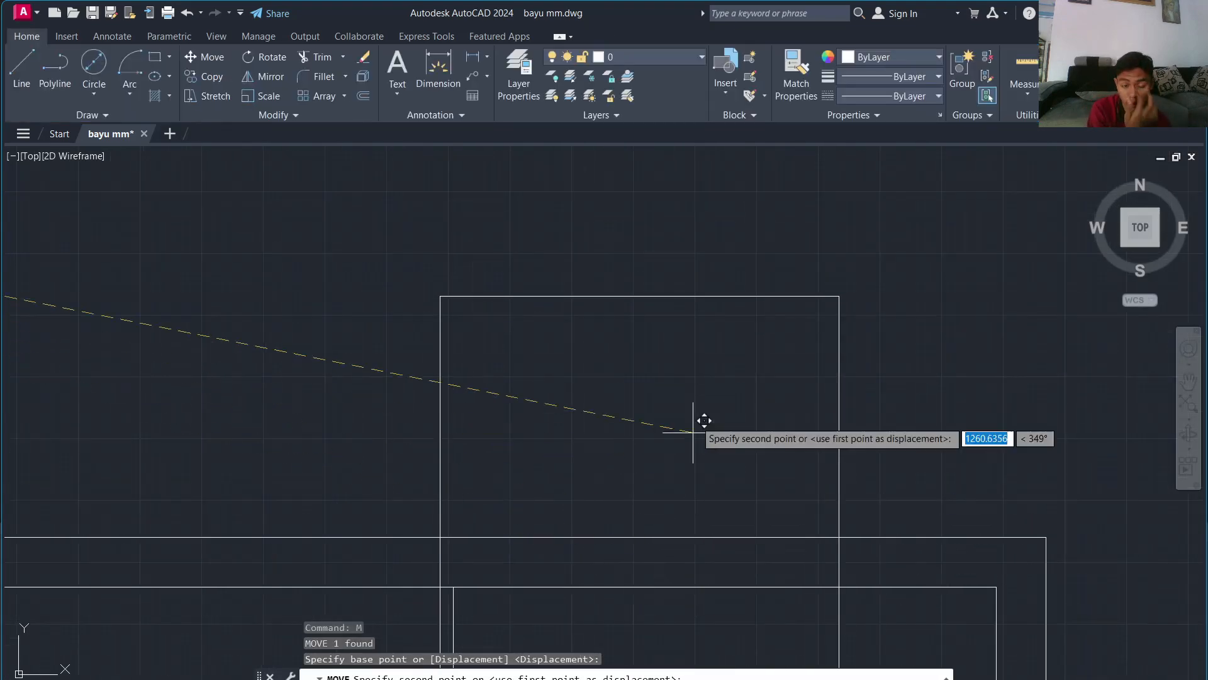
middle_drag(696, 424, 736, 248)
click(725, 259)
scroll(748, 315, down, 5)
click(782, 262)
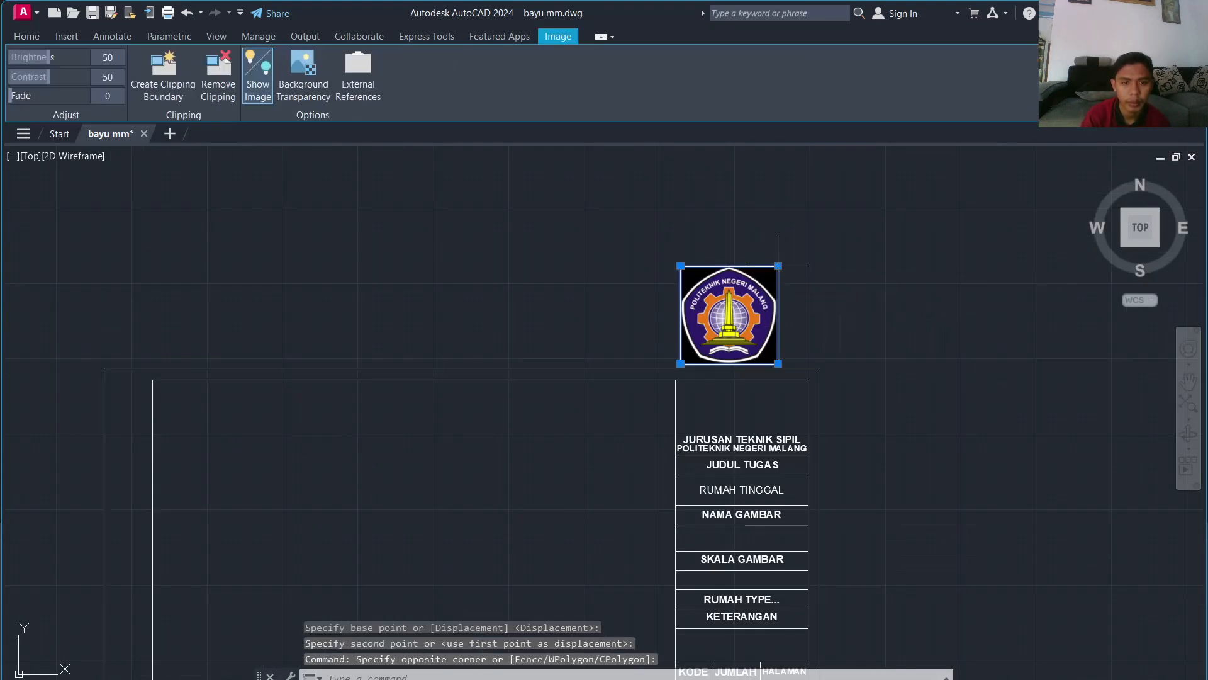
click(778, 266)
click(728, 315)
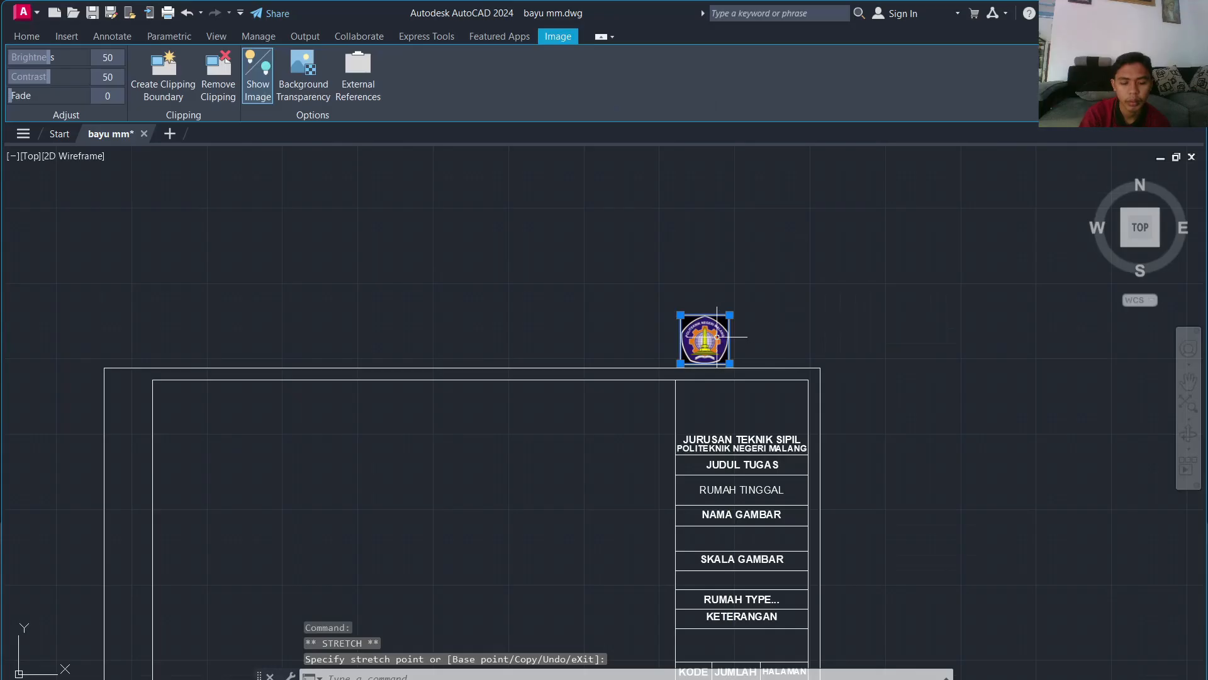
Step: Move the logo into the title block's top box above JURUSAN TEKNIK SIPIL
text(M)
click(717, 337)
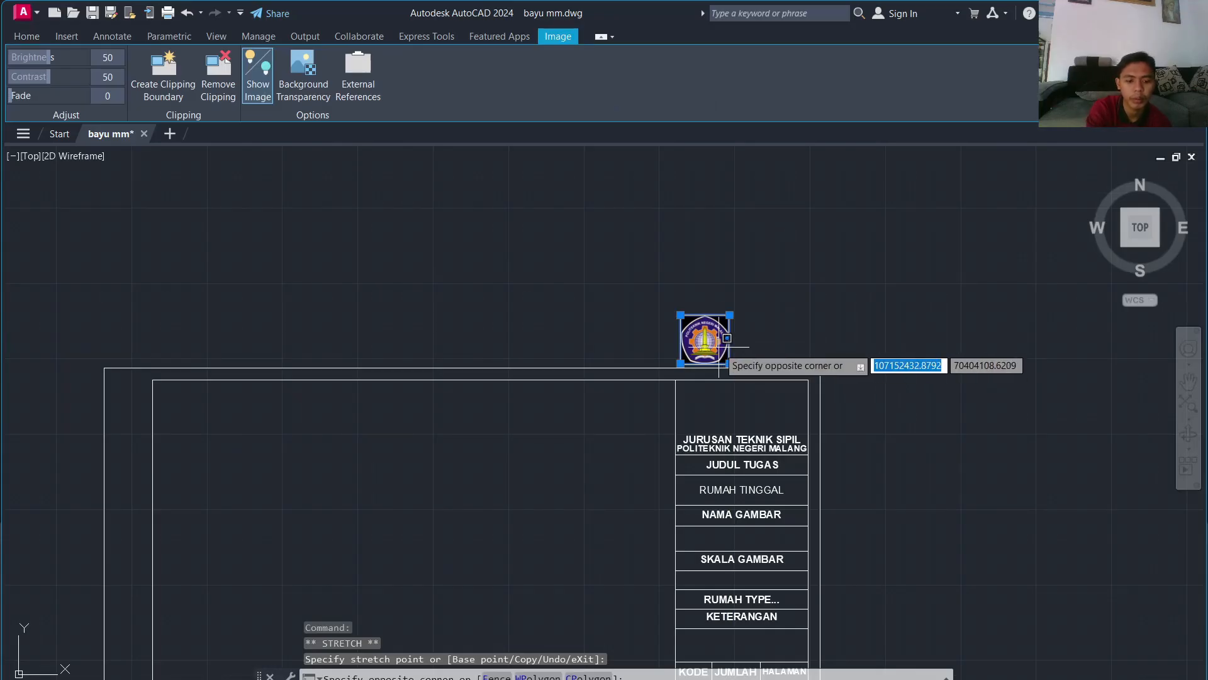
key(Escape)
key(Escape)
key(Escape)
click(717, 342)
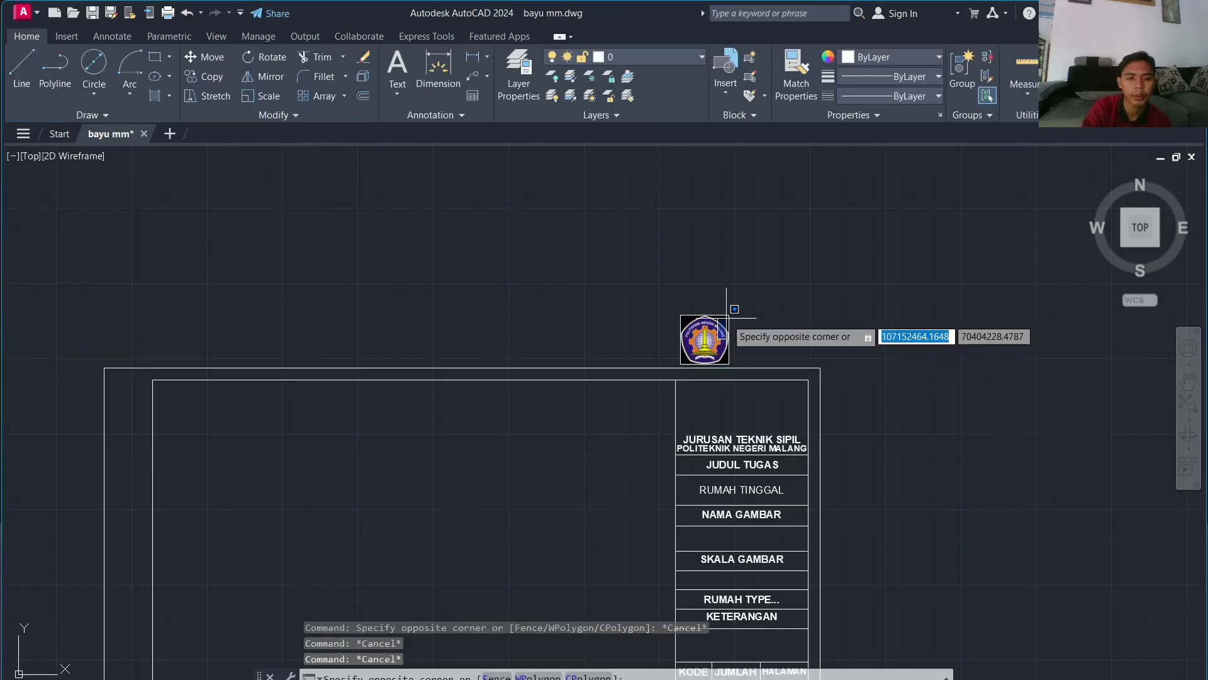
click(727, 311)
text(M)
key(Return)
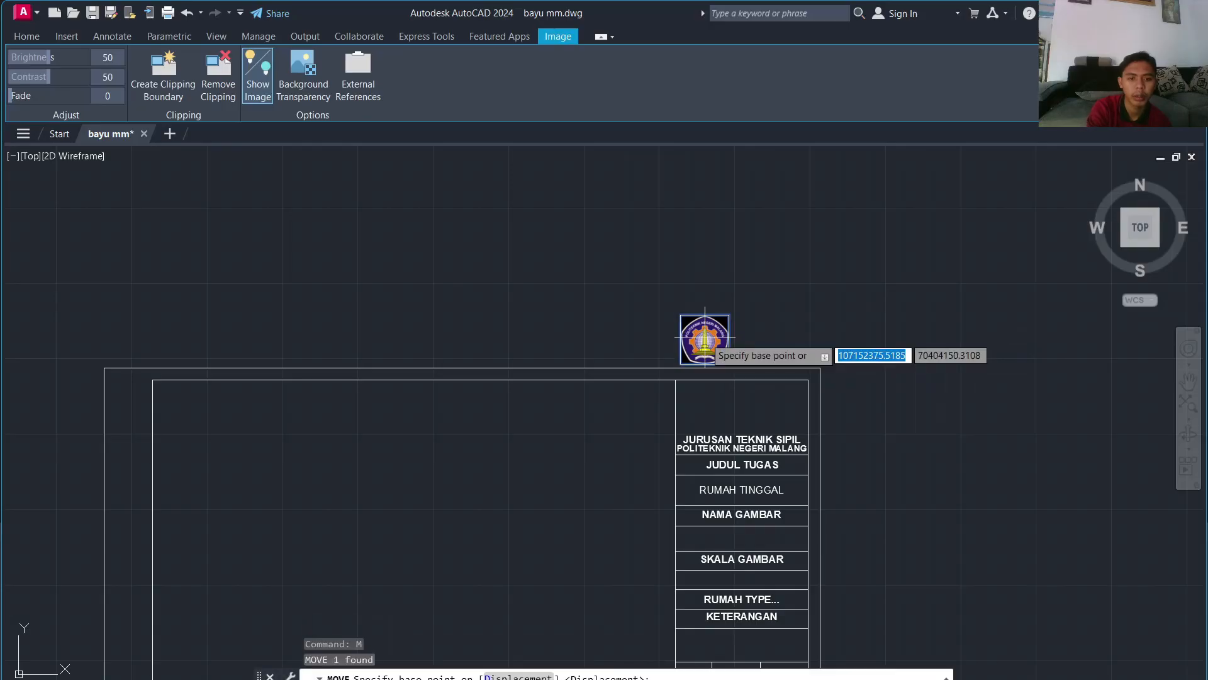
click(705, 338)
scroll(746, 400, up, 2)
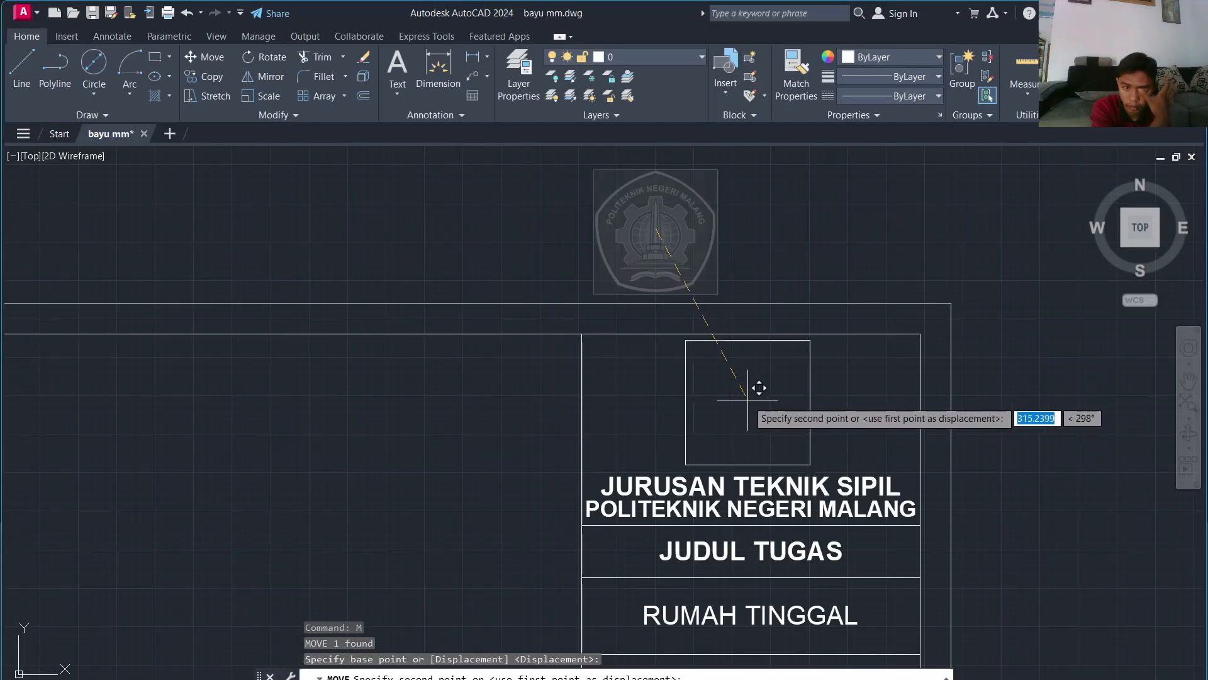
click(758, 389)
scroll(773, 395, down, 2)
scroll(773, 395, down, 2)
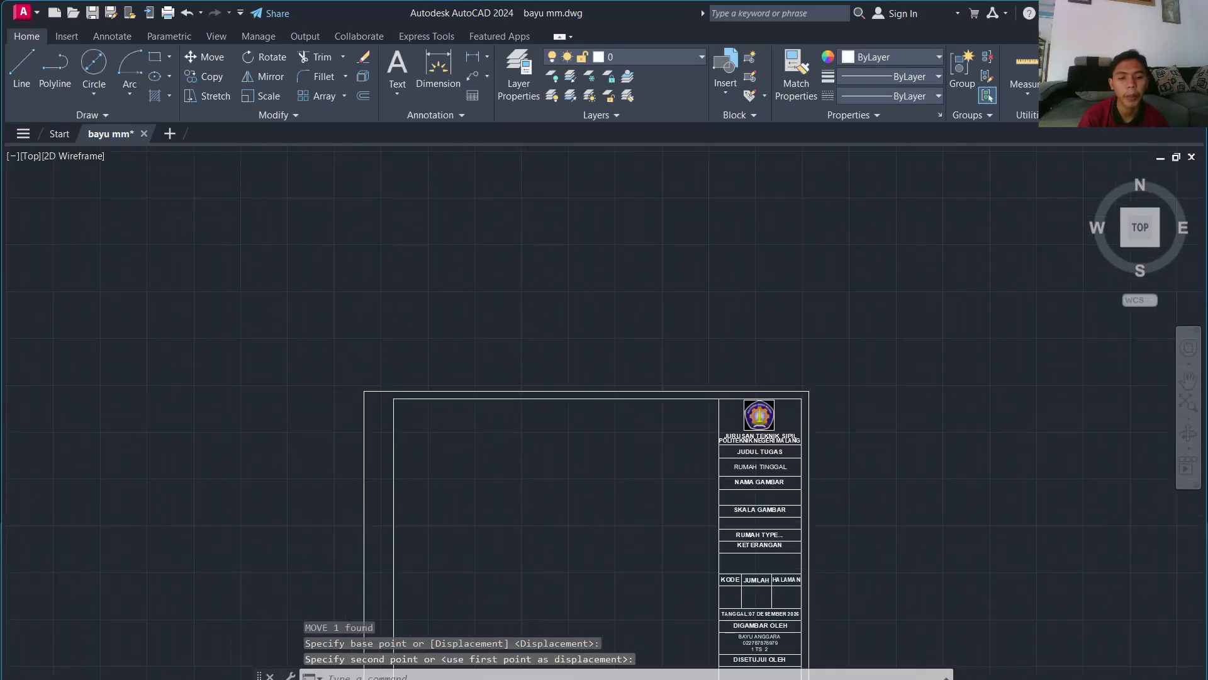
scroll(778, 418, up, 4)
scroll(776, 413, down, 4)
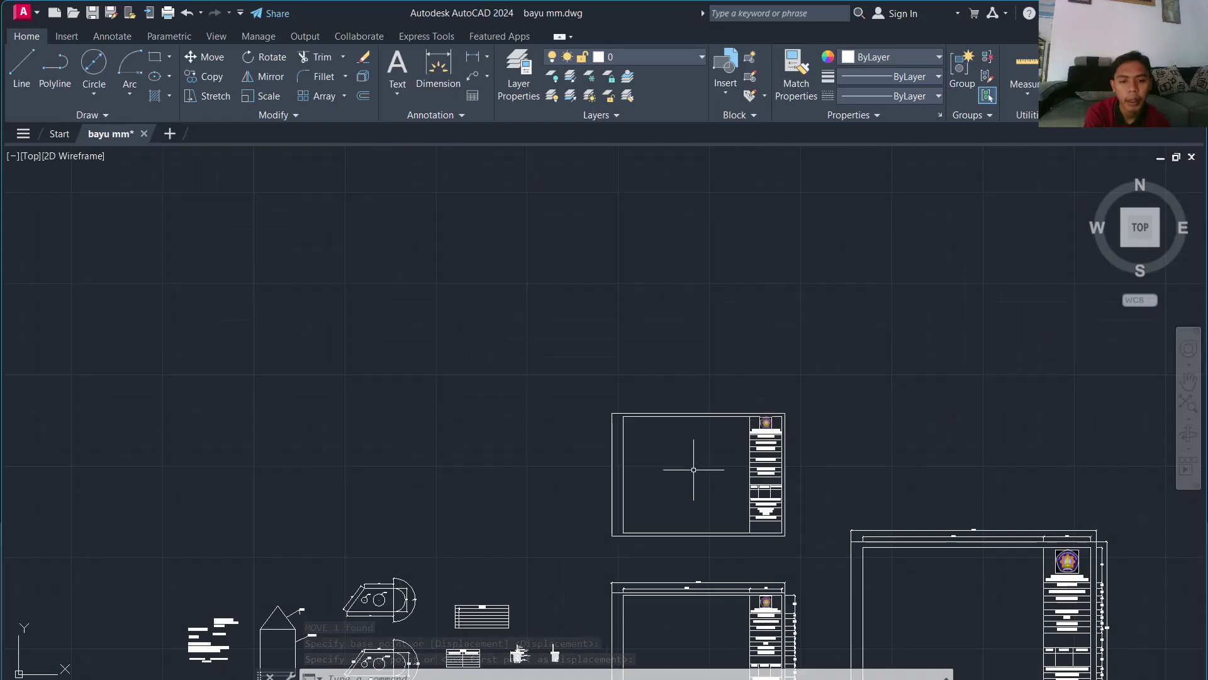
scroll(694, 470, up, 4)
scroll(907, 511, down, 4)
scroll(749, 426, up, 6)
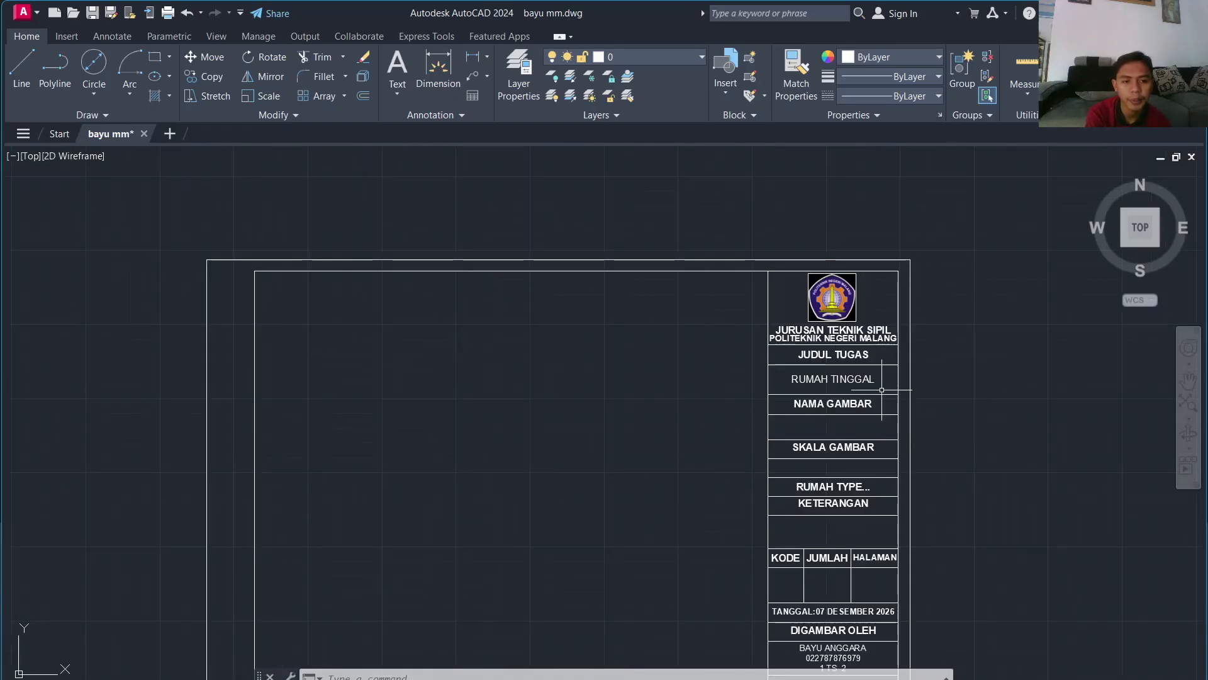
scroll(881, 390, down, 4)
scroll(730, 399, up, 7)
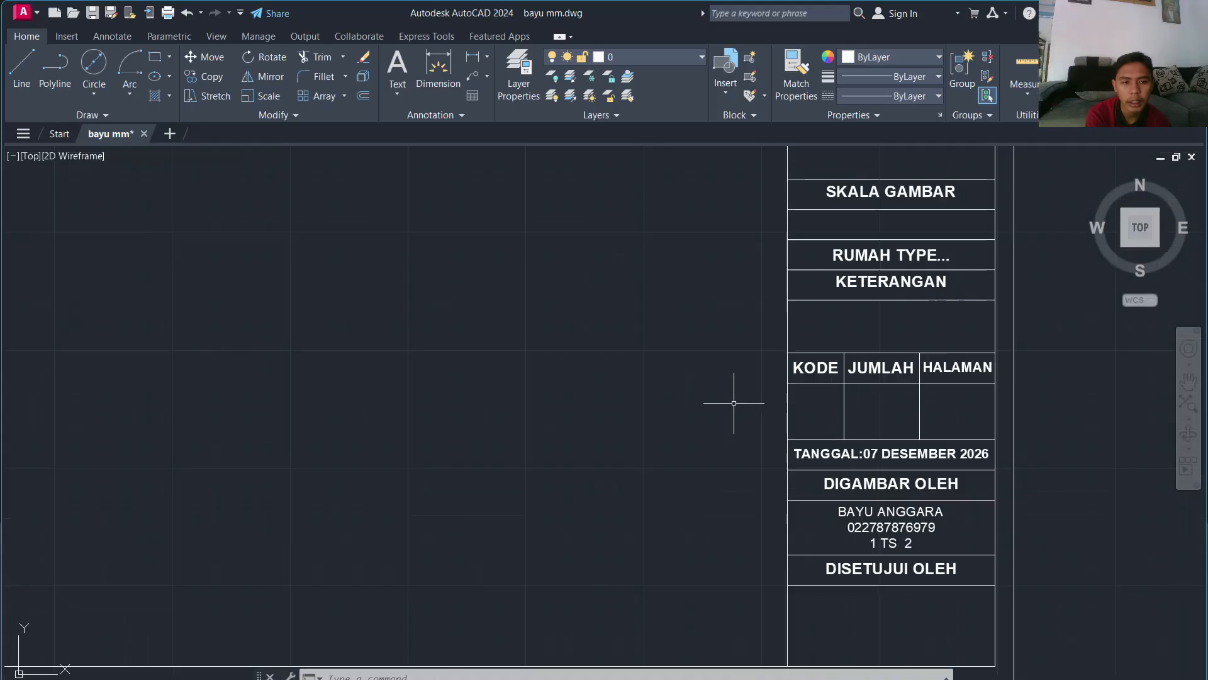
scroll(734, 403, down, 3)
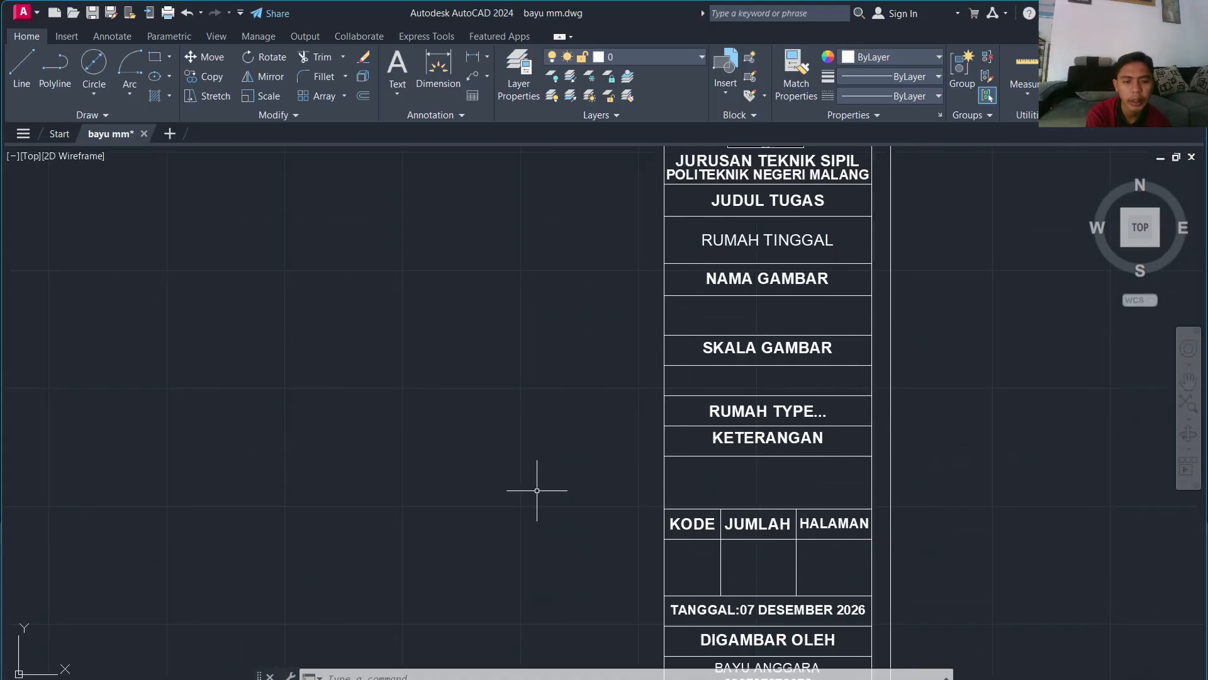
Step: Add a vertical 310 linear dimension from the sheet's top corner to the header line
click(473, 58)
scroll(691, 313, up, 5)
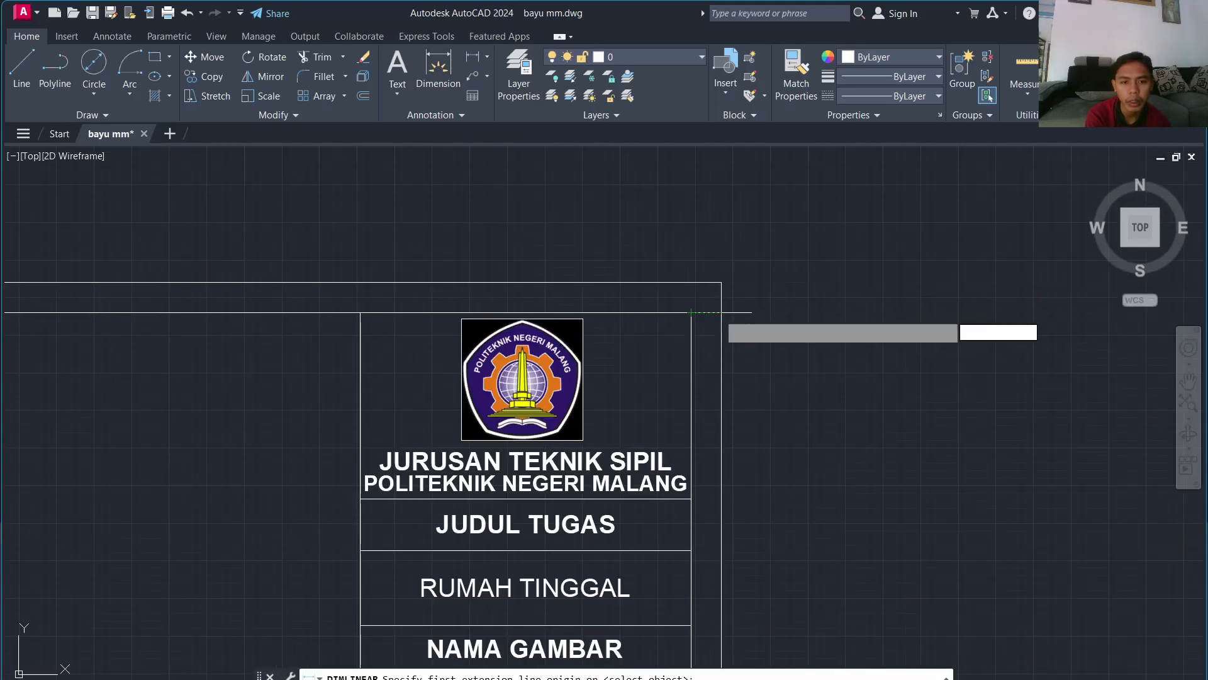
click(721, 313)
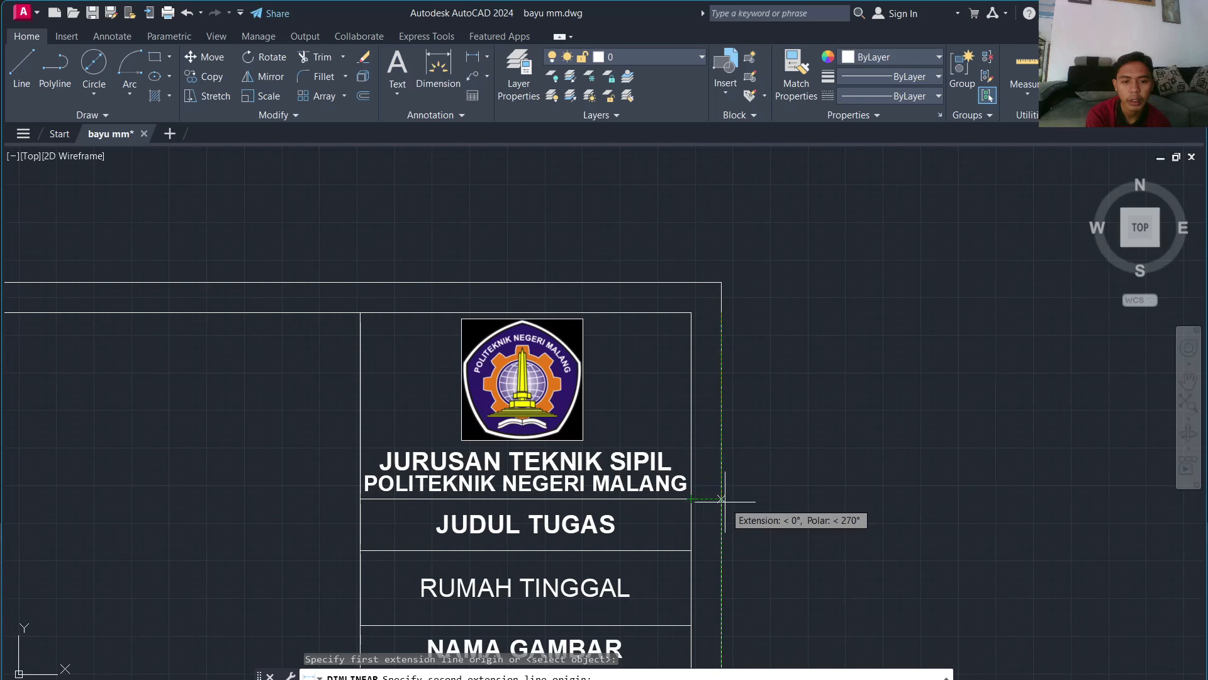
click(721, 498)
click(767, 406)
click(751, 411)
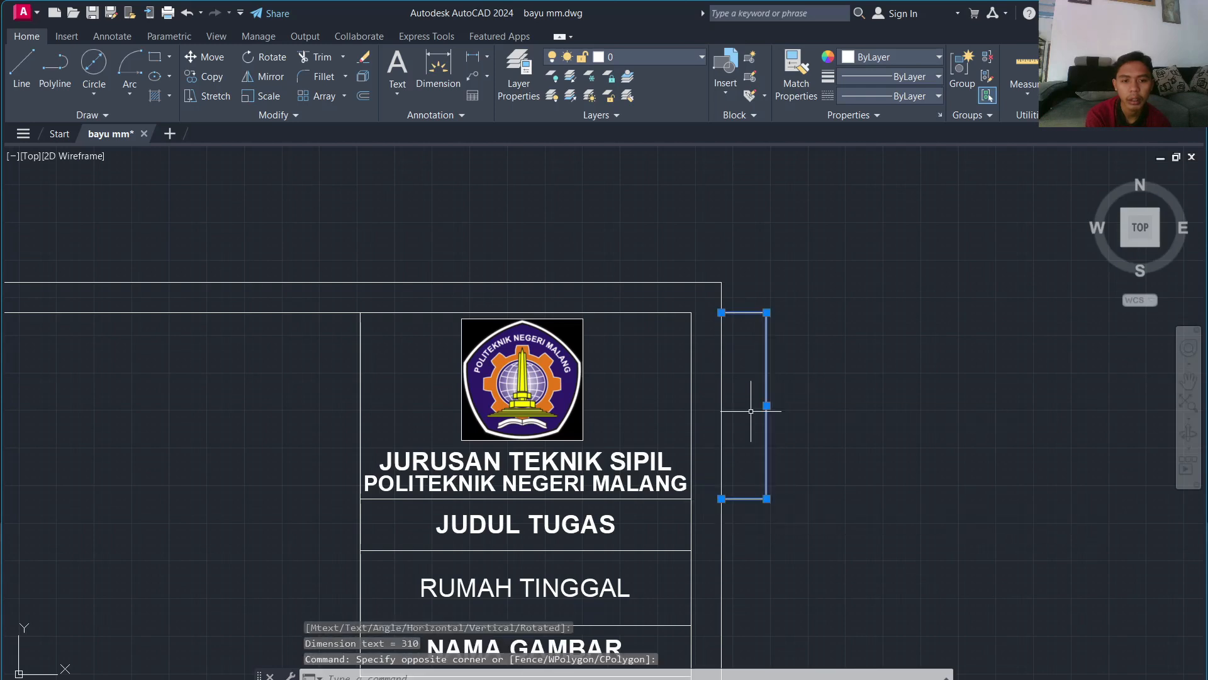
key(Escape)
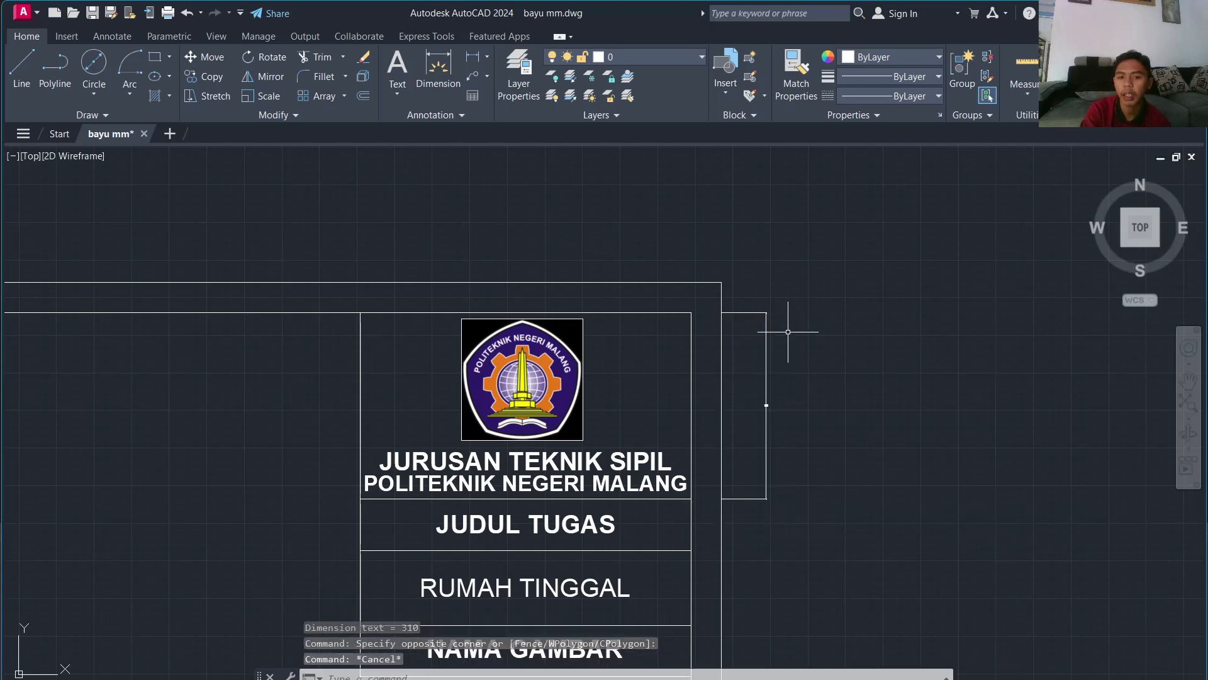
Step: Apply the 100 dimension style to the 310 dimension
click(112, 37)
click(378, 57)
click(341, 121)
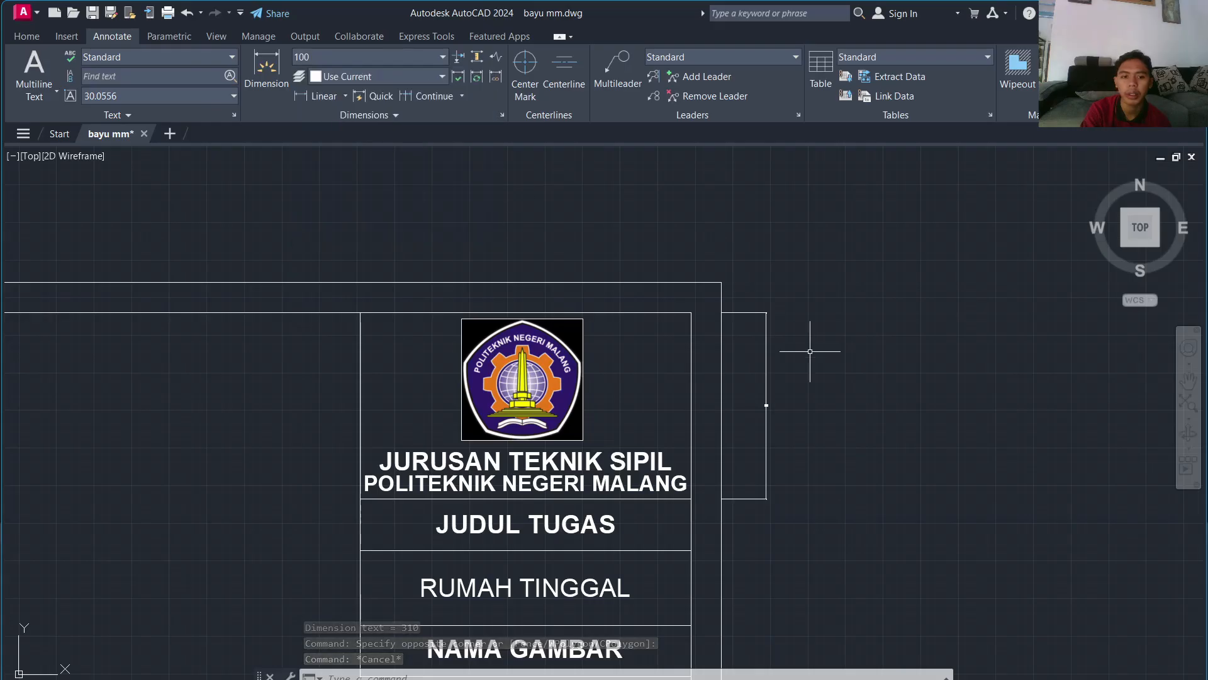
click(765, 353)
click(331, 56)
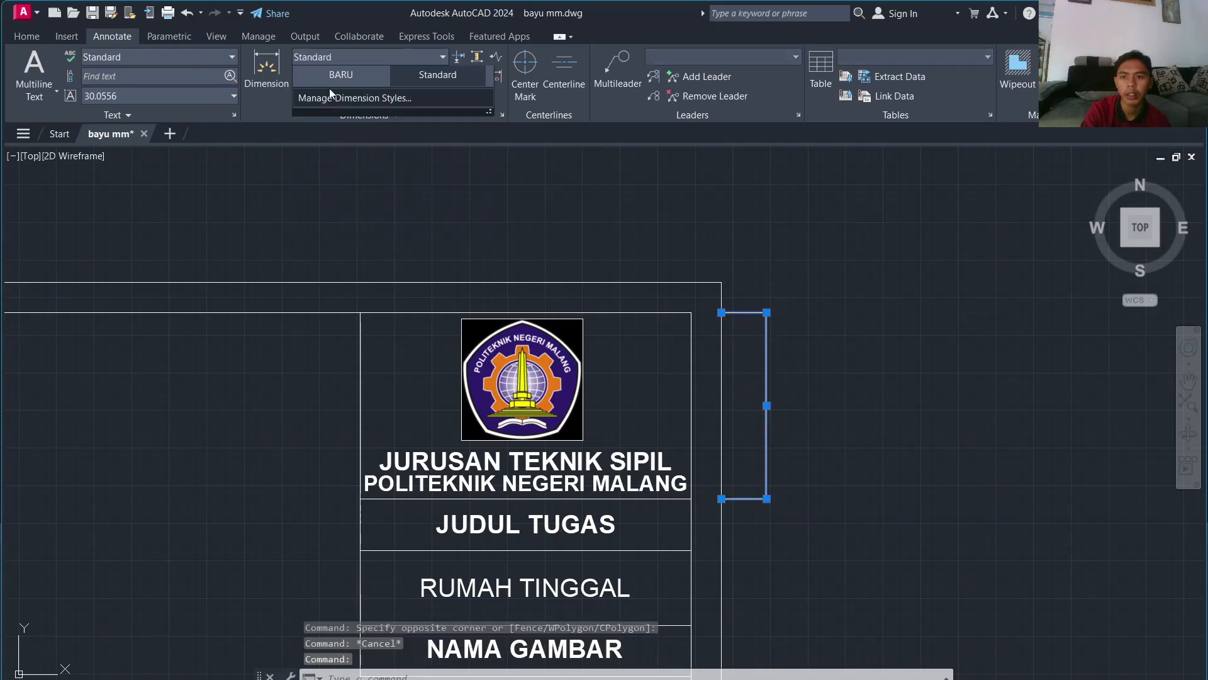
click(330, 88)
key(Escape)
key(Escape)
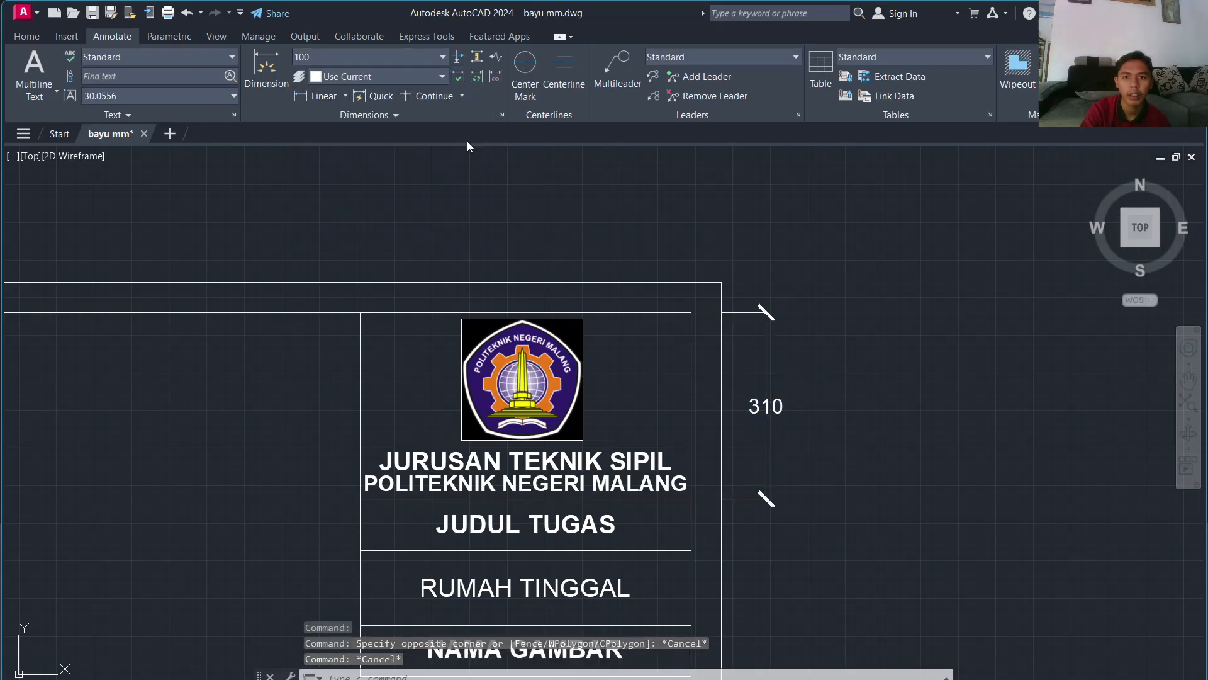
click(27, 36)
click(474, 74)
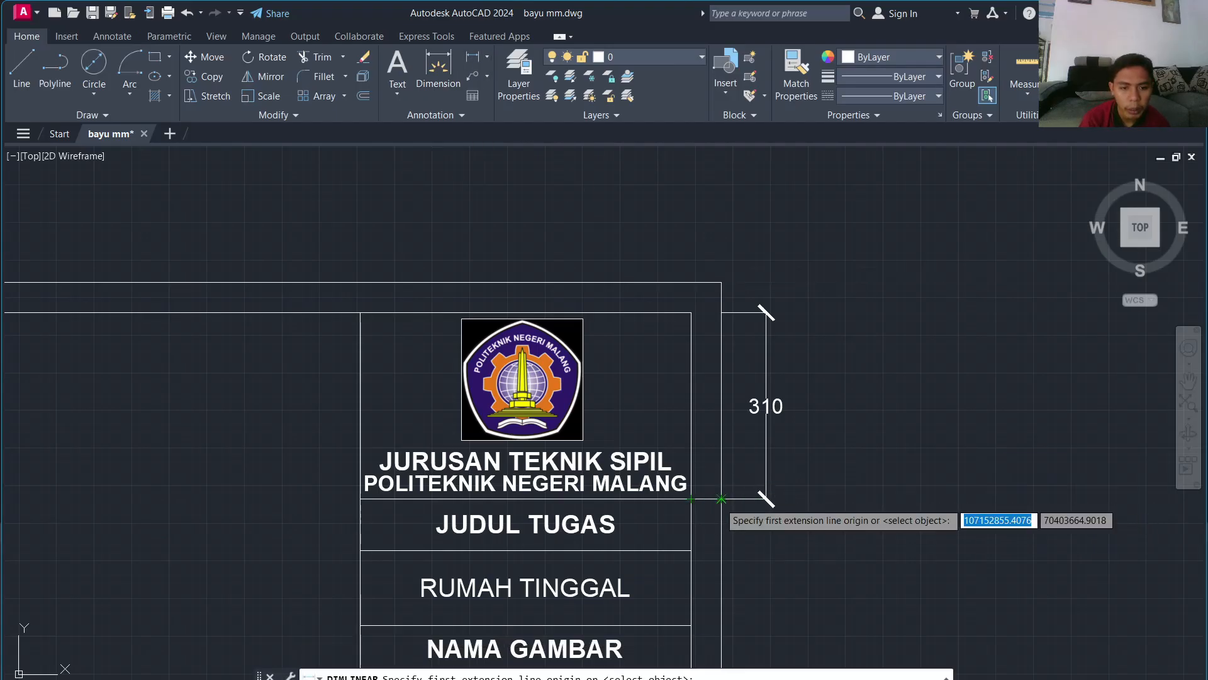
Step: Dimension the upper title block rows vertically: 85, 125, 85 (NAMA GAMBAR) and 105
click(692, 499)
click(692, 551)
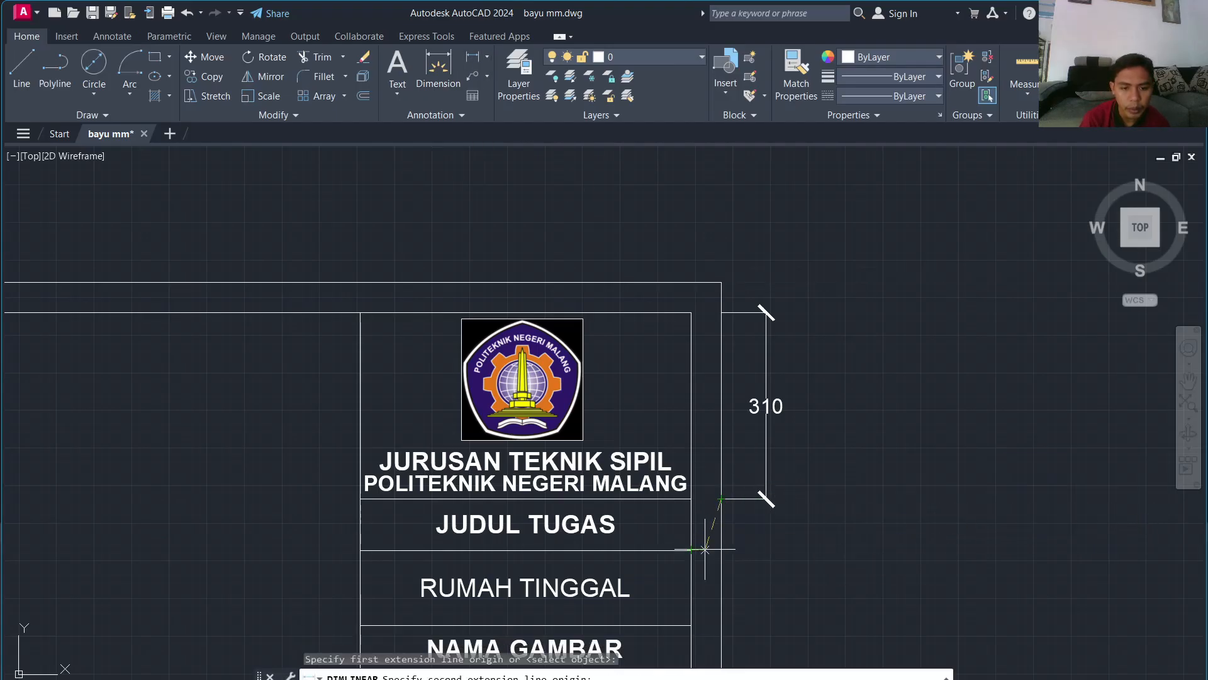
click(764, 548)
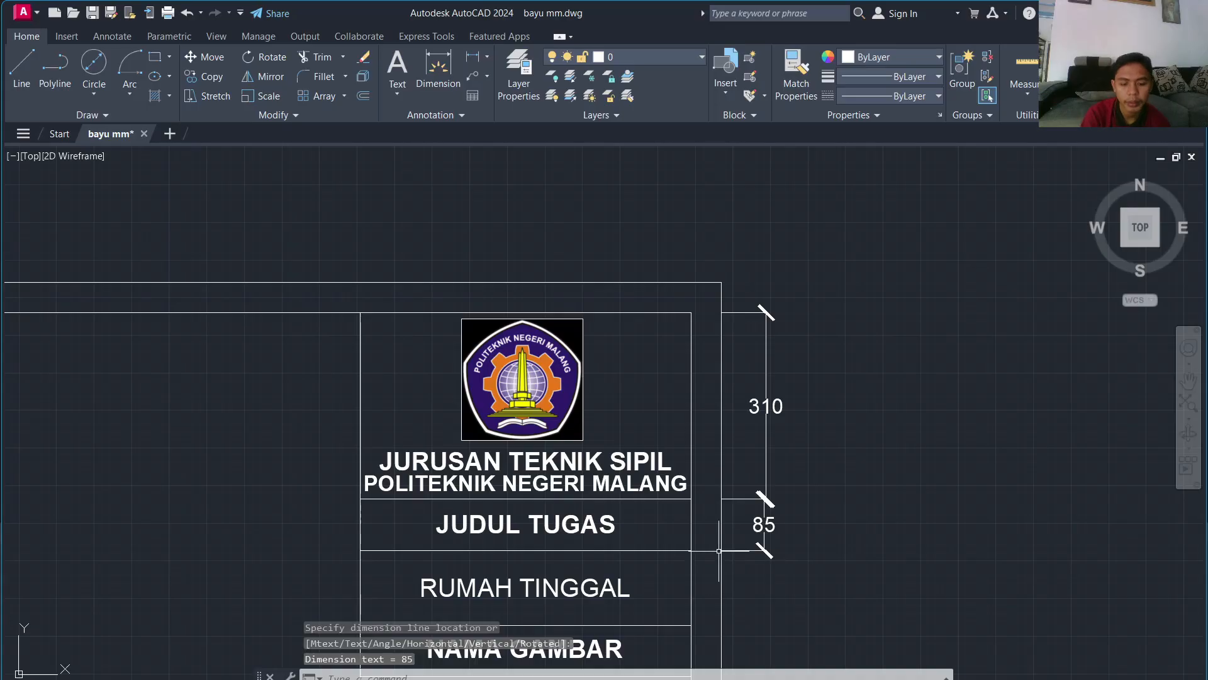
key(Return)
mouse_move(723, 550)
middle_down()
mouse_move(715, 461)
mouse_move(696, 422)
middle_up()
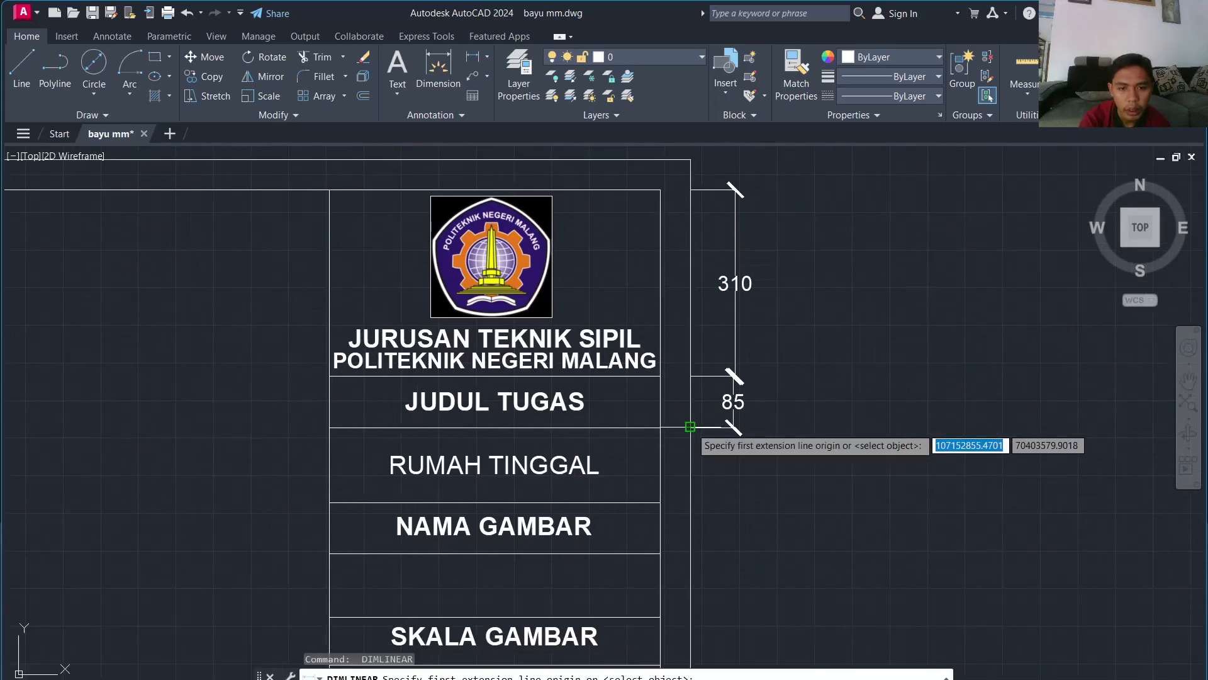
click(691, 427)
click(690, 502)
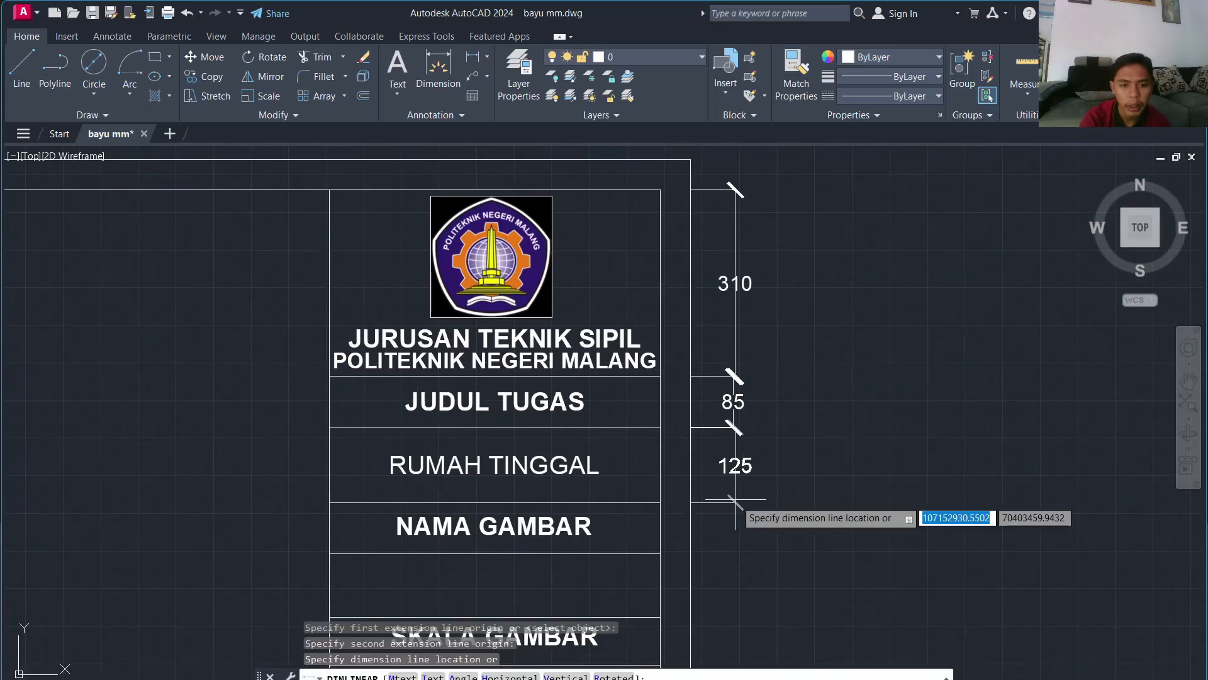
click(733, 502)
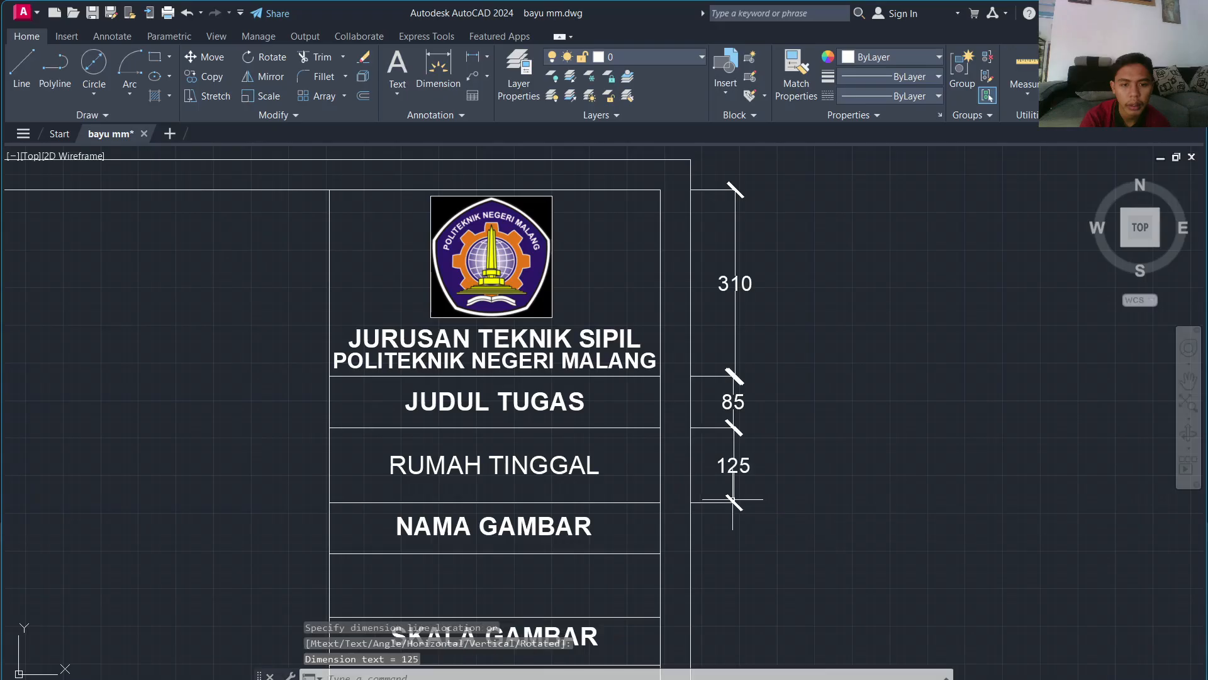
key(Return)
click(690, 502)
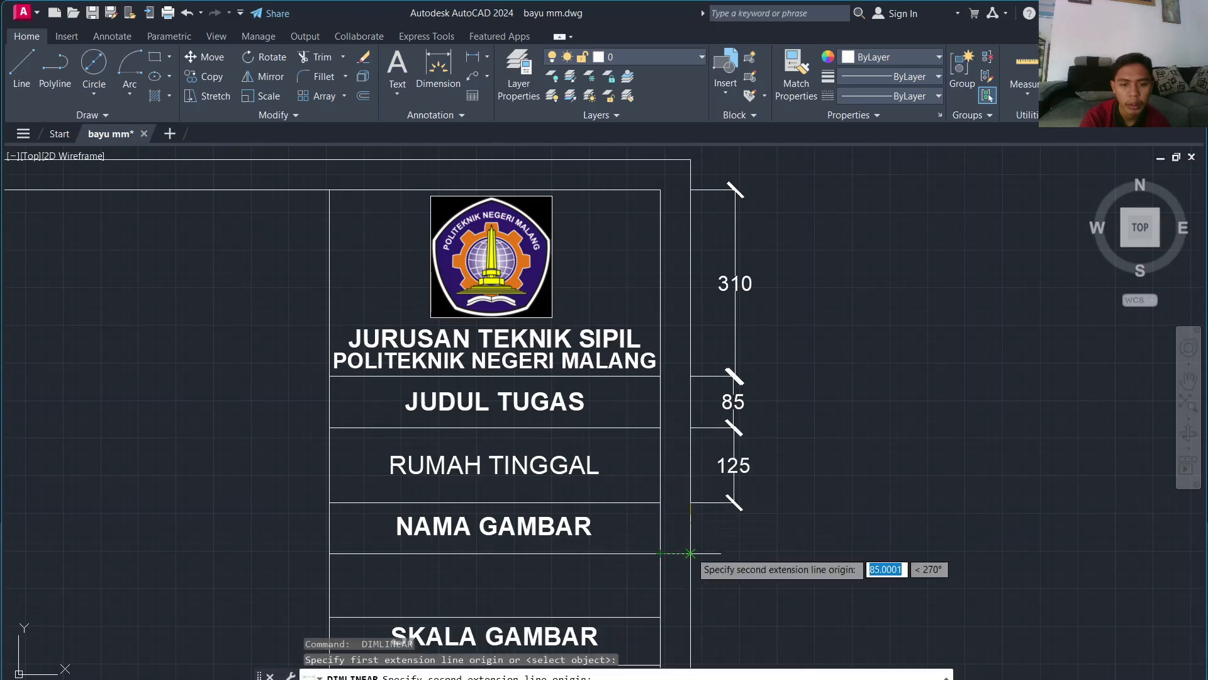
click(691, 553)
click(734, 553)
key(Return)
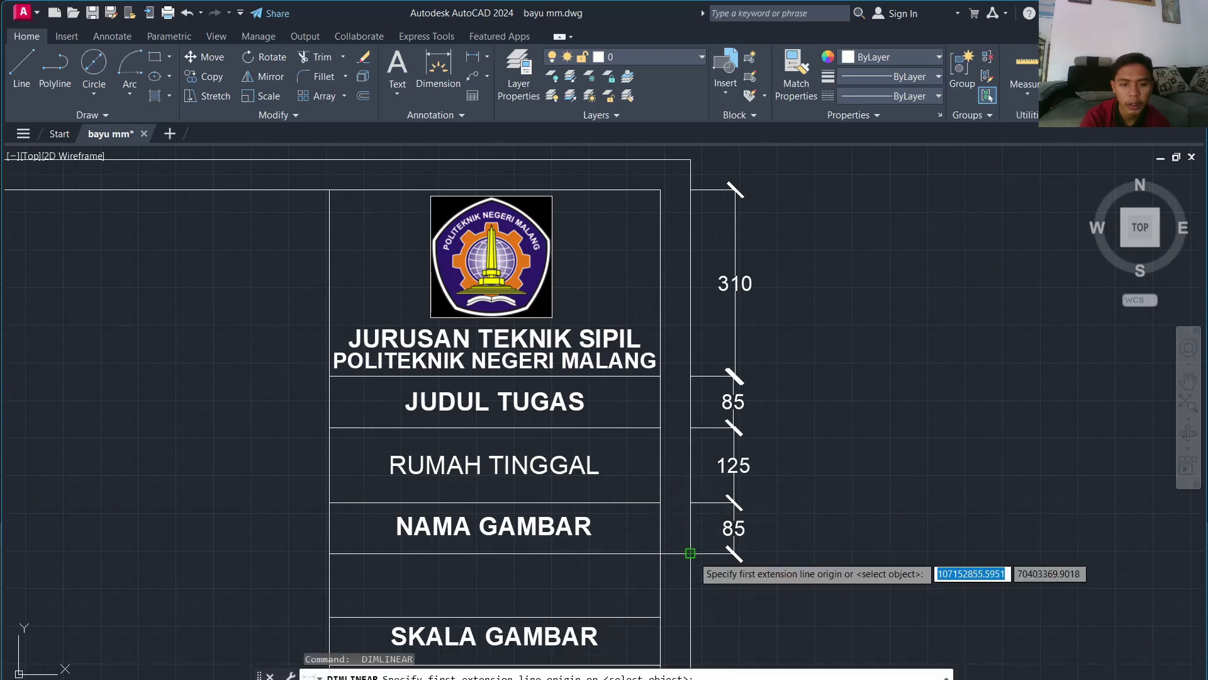
click(690, 553)
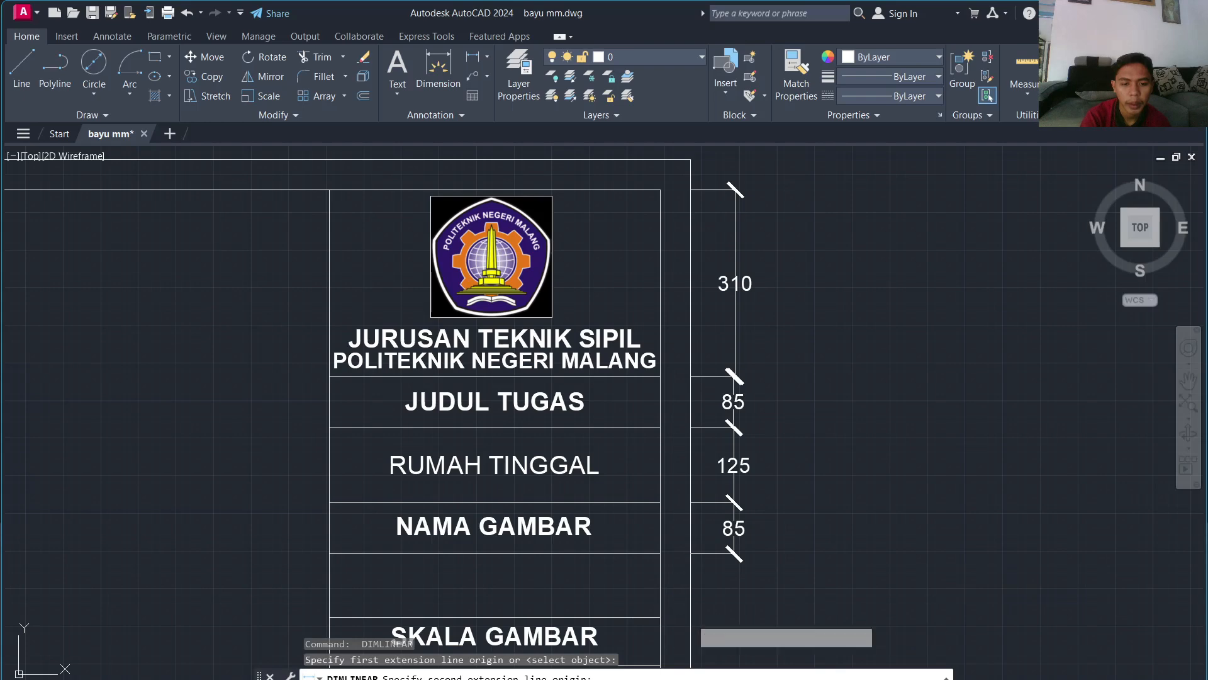
click(690, 617)
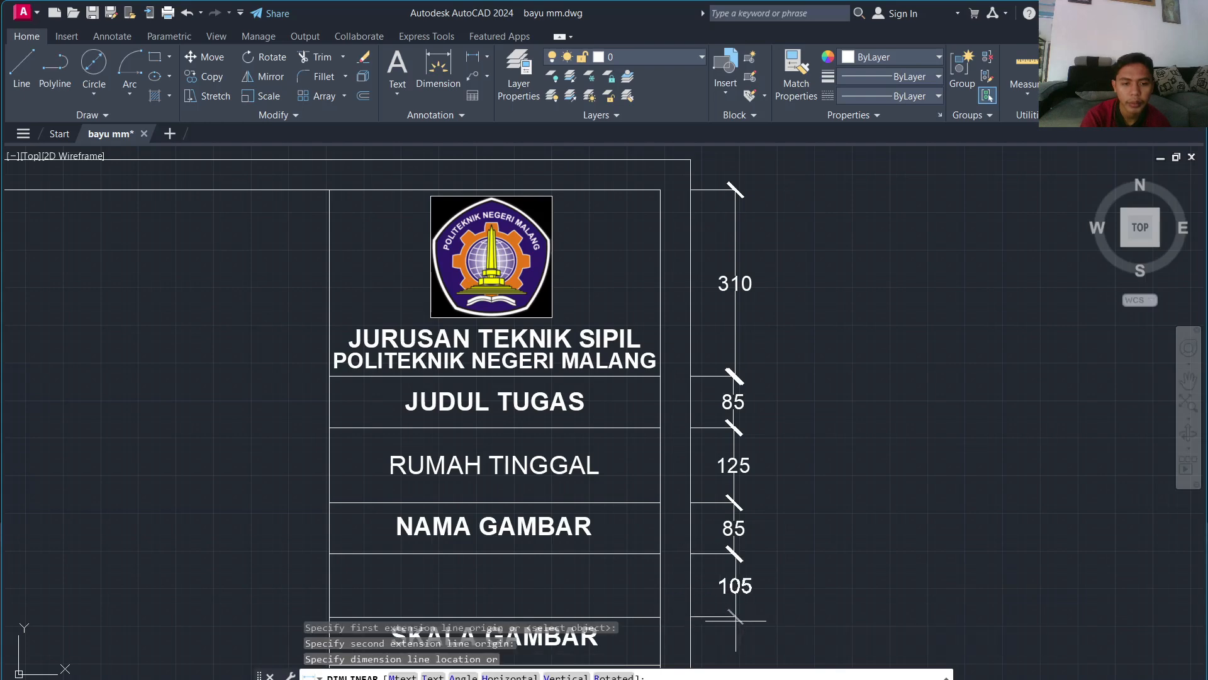
click(735, 619)
Step: Add 80 dimensions for the SKALA GAMBAR, blank, RUMAH TYPE and KETERANGAN rows
middle_drag(707, 626, 701, 283)
key(Return)
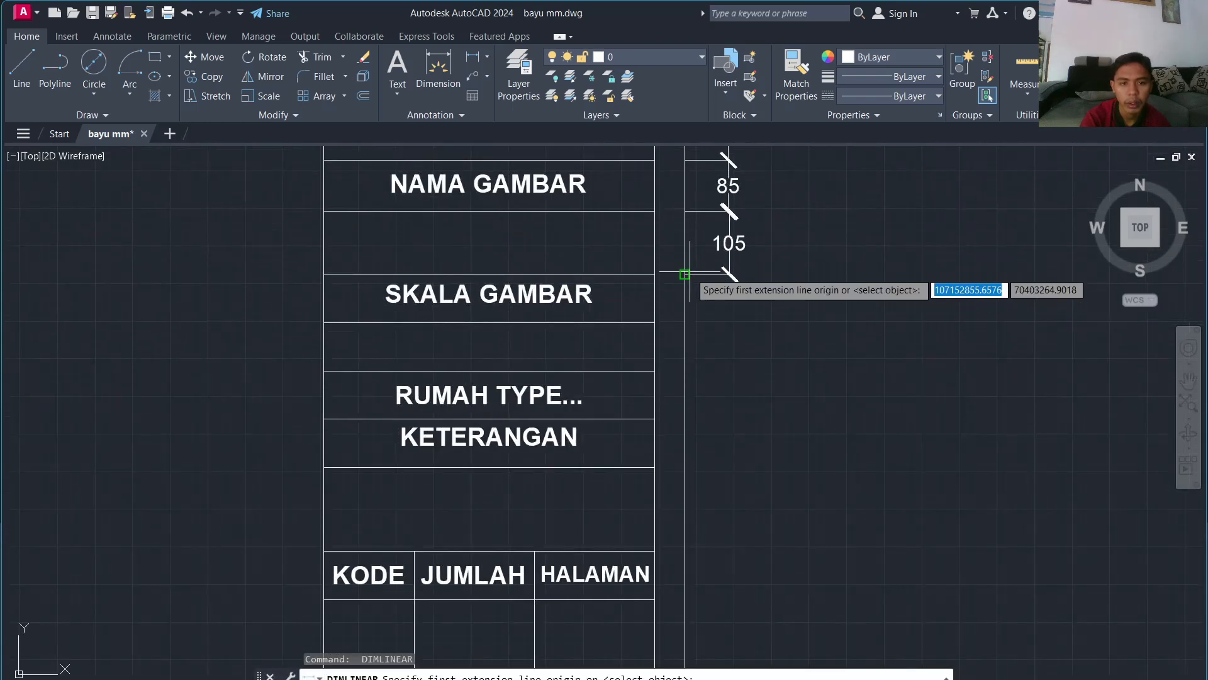
click(685, 275)
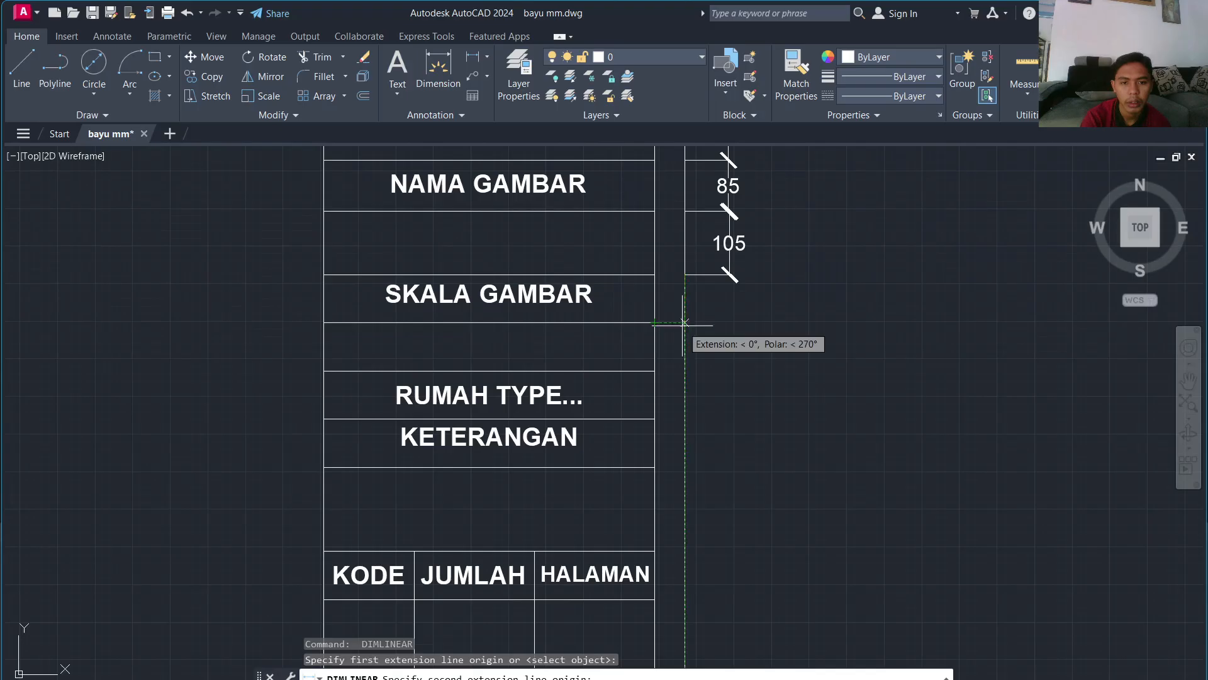
click(684, 323)
click(730, 323)
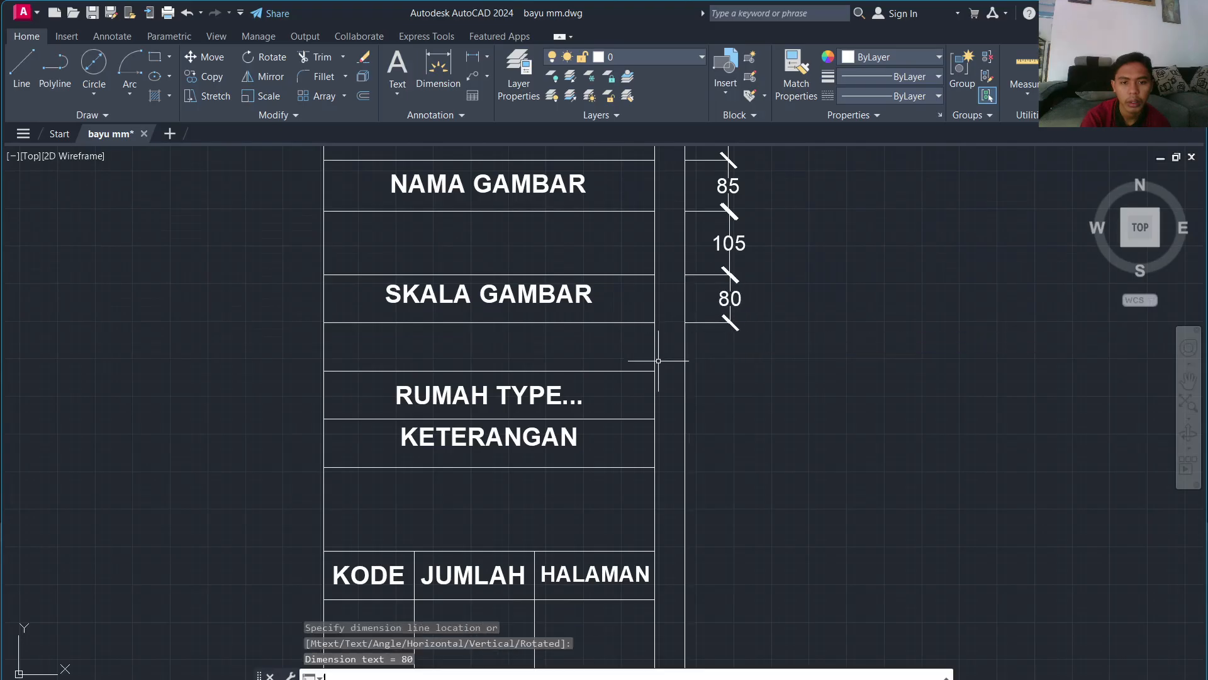
key(Return)
click(684, 323)
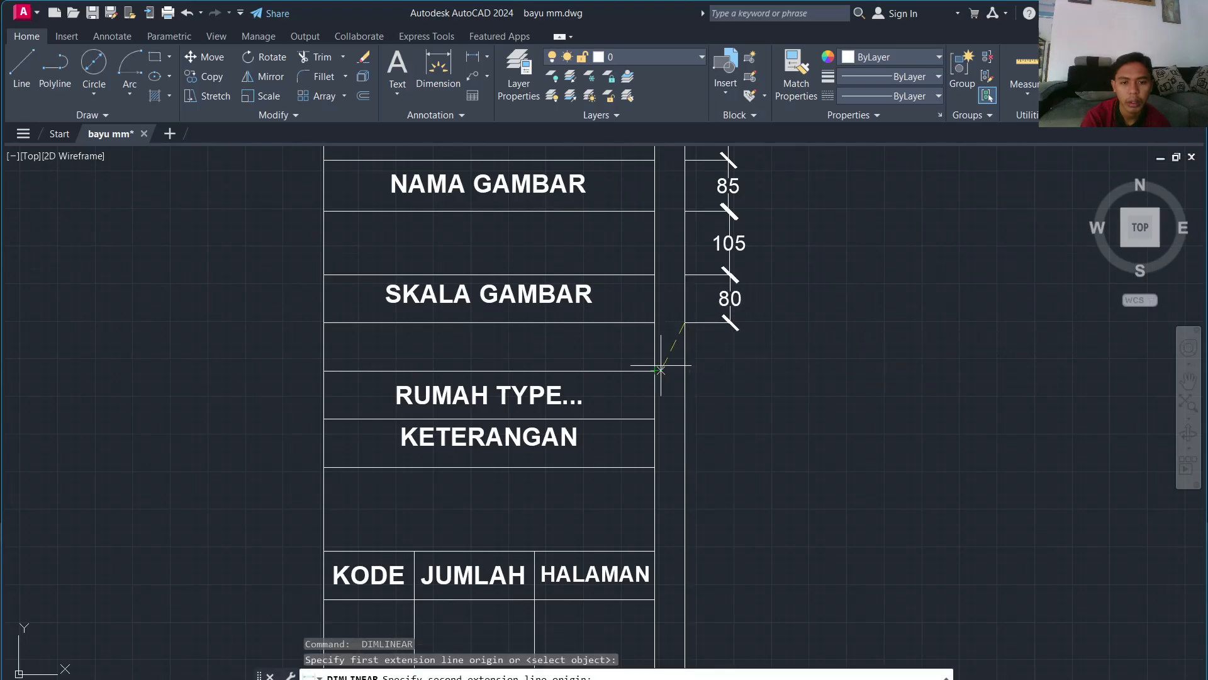
click(685, 370)
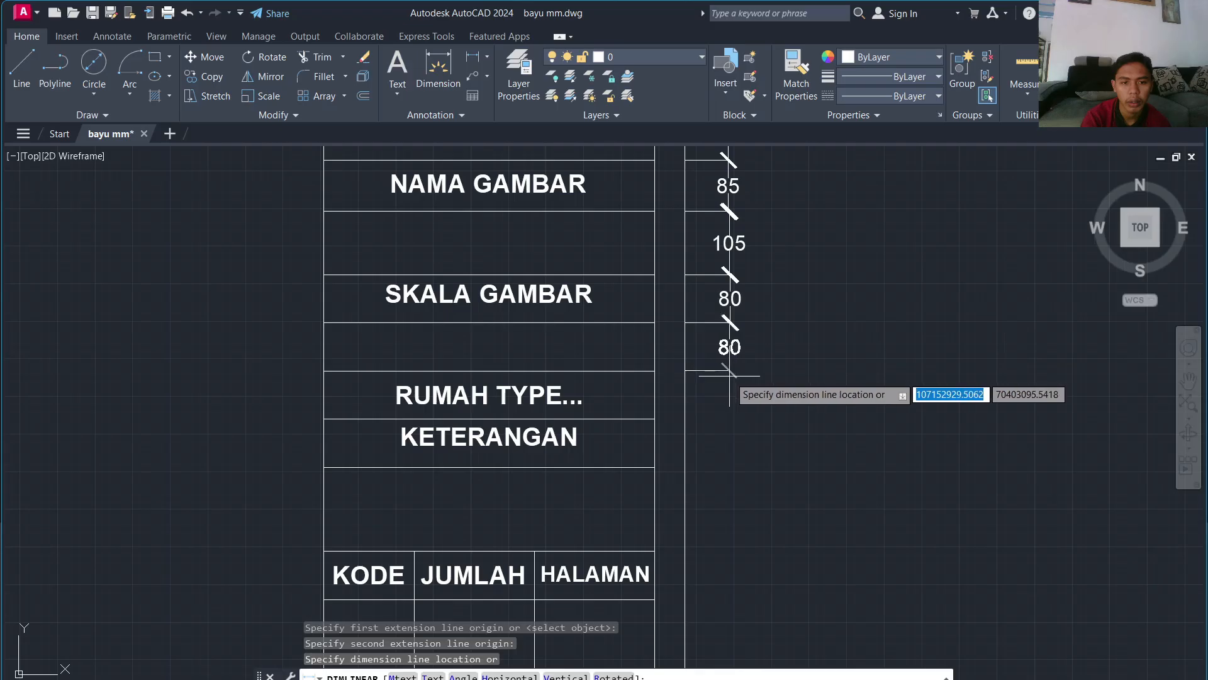
click(730, 373)
key(Return)
click(684, 371)
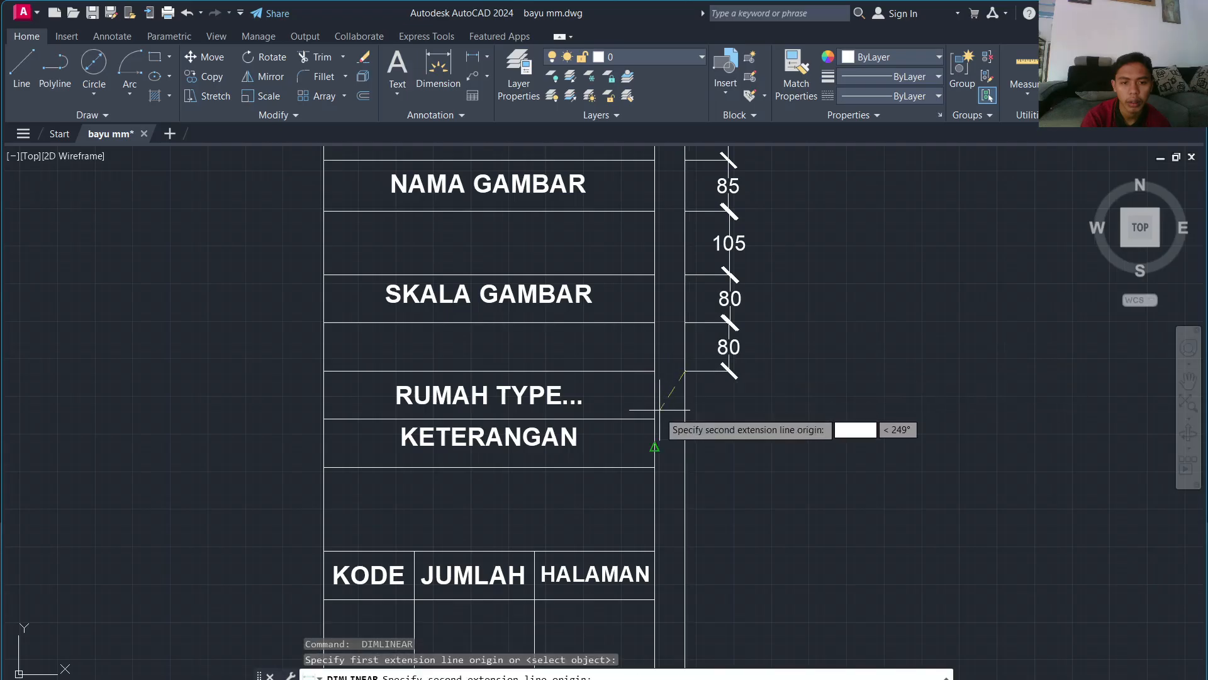
click(685, 418)
click(729, 409)
key(Return)
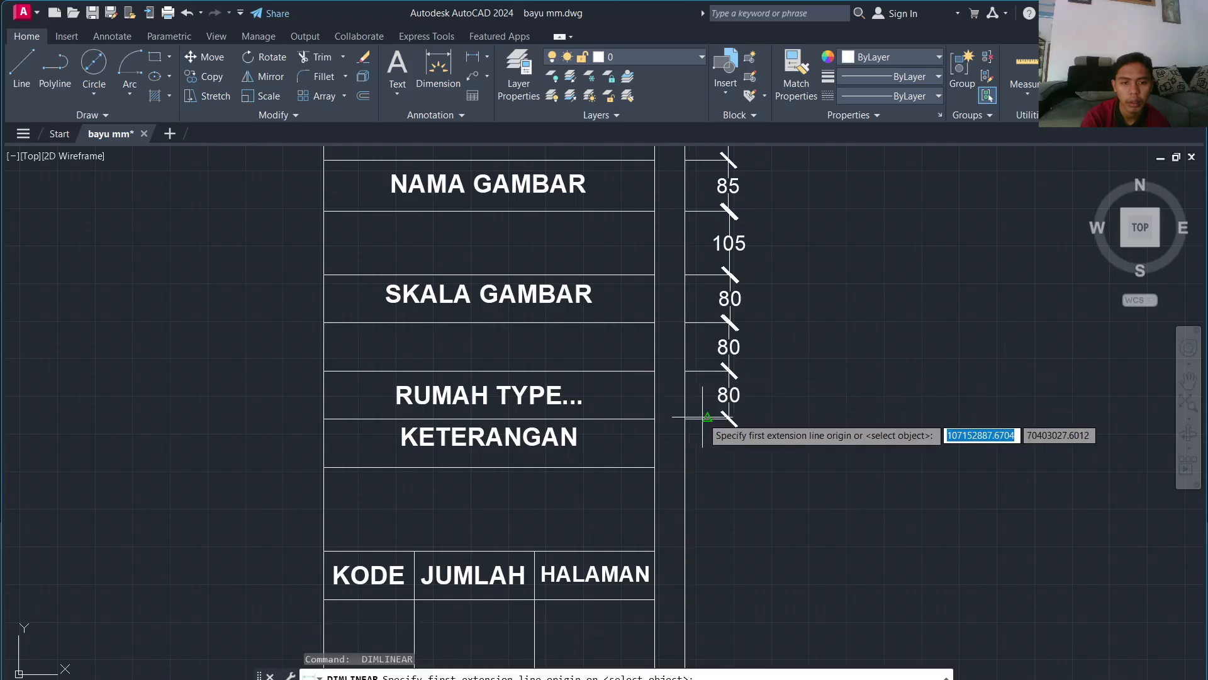
click(686, 418)
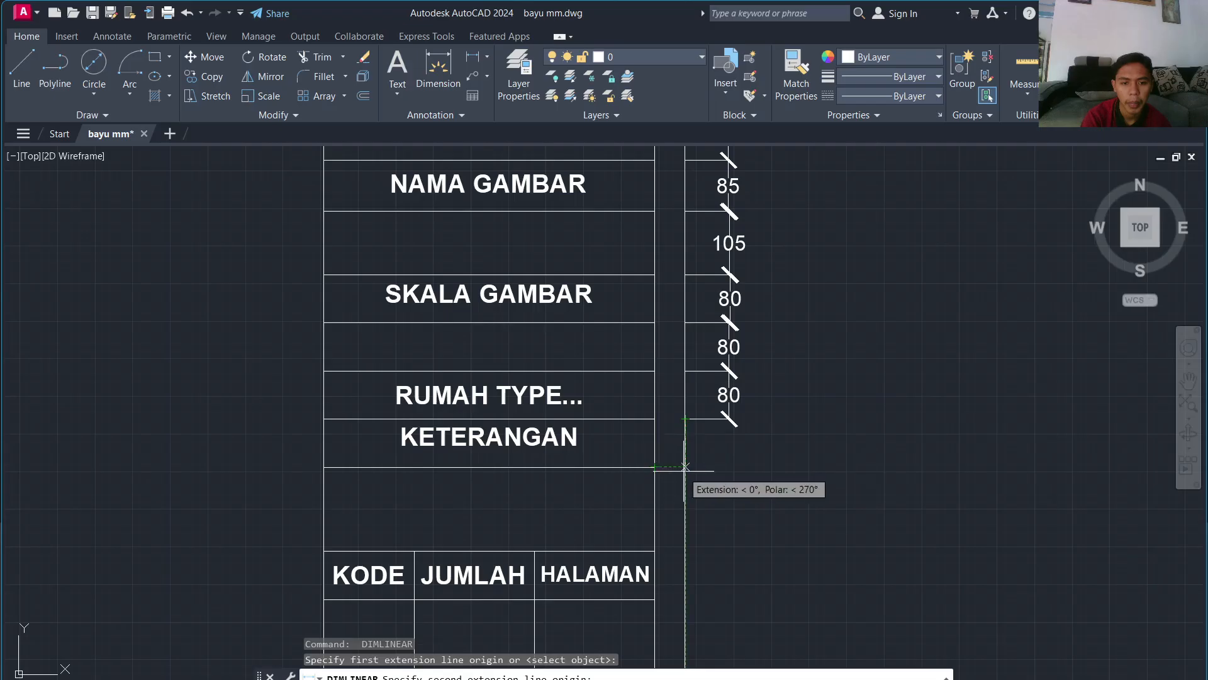
click(684, 467)
click(729, 467)
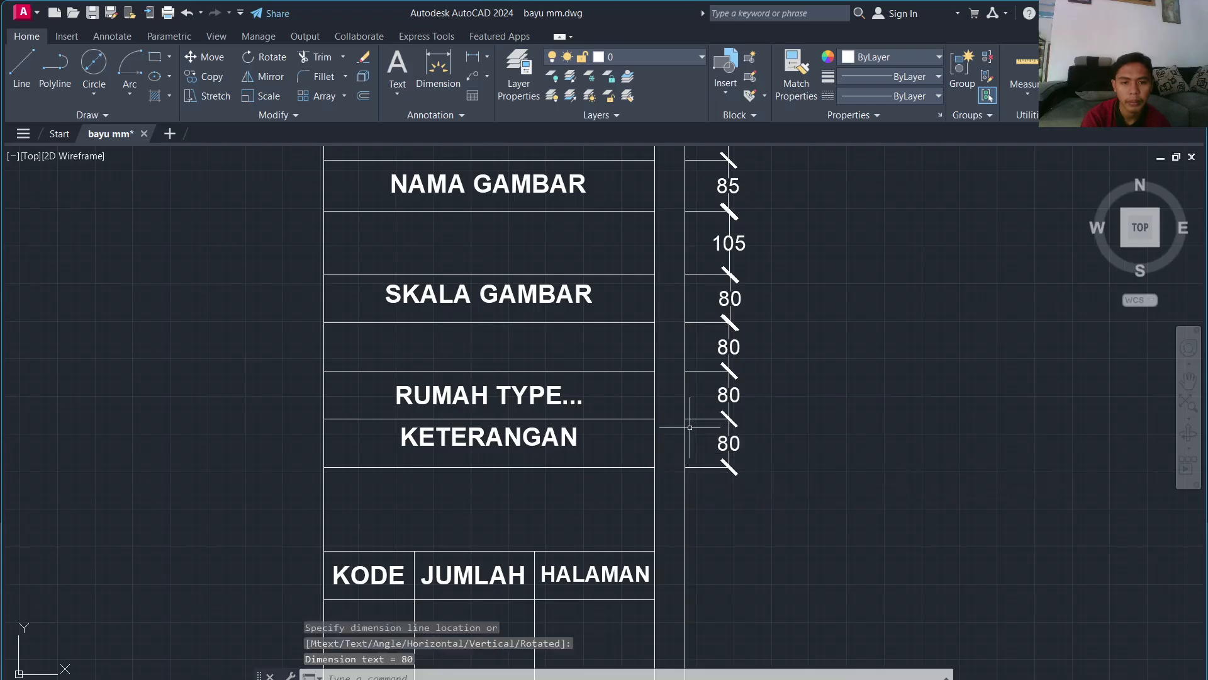
Step: Continue the chain with 140, 80 (KODE), 150 and 80 (TANGGAL) vertical dimensions
middle_drag(684, 466, 665, 279)
key(Return)
click(666, 279)
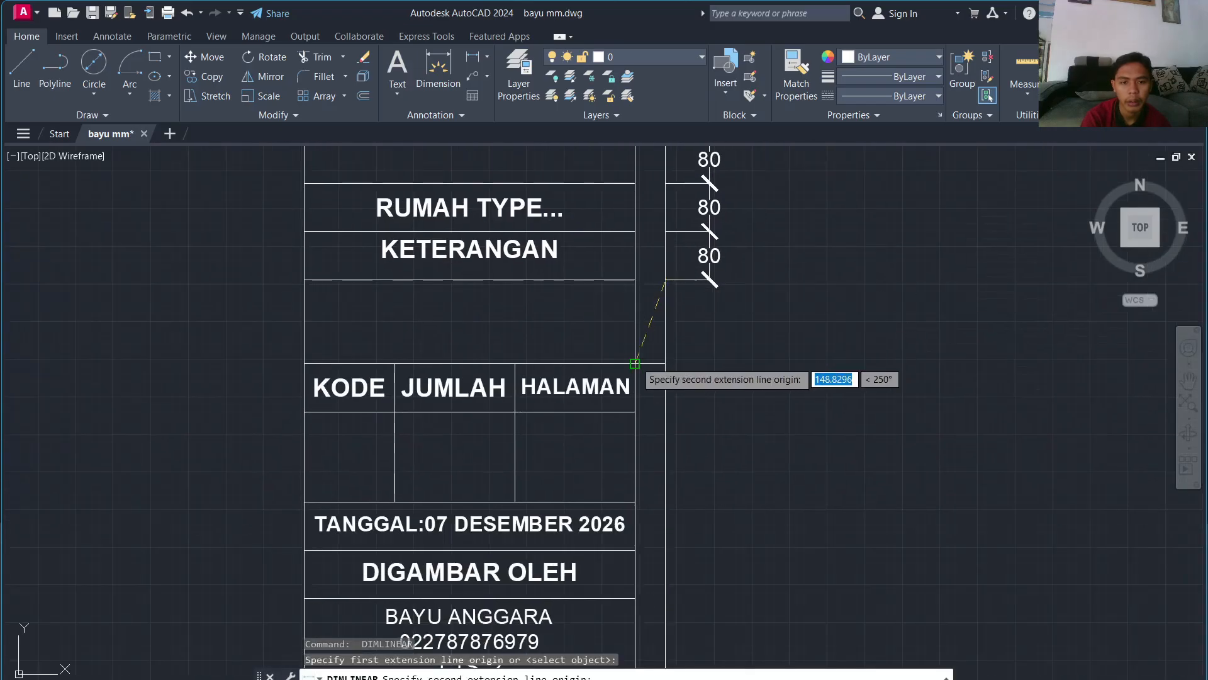
click(665, 363)
click(709, 354)
key(Return)
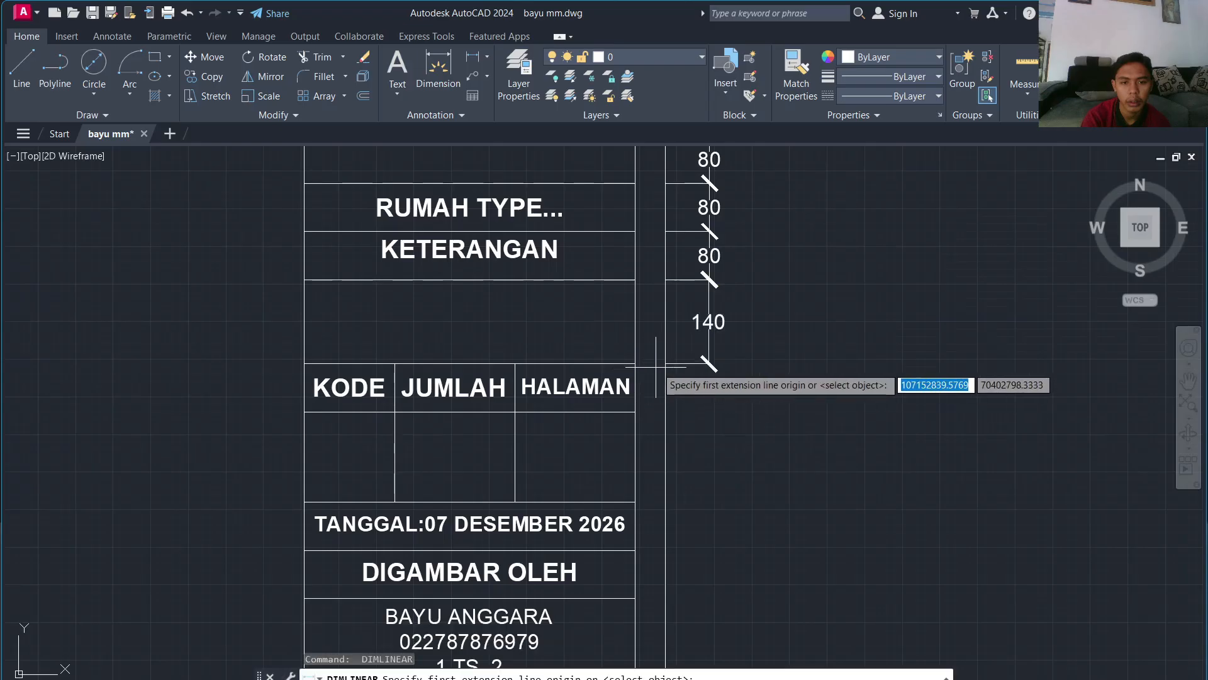
click(665, 363)
click(665, 412)
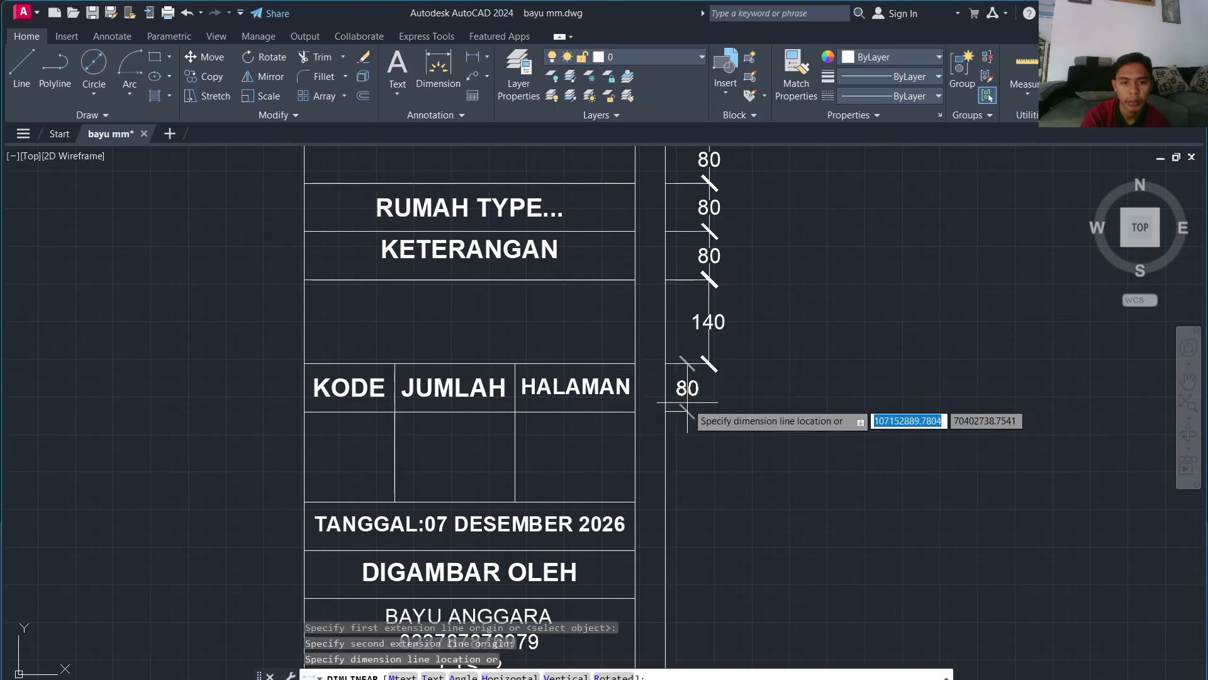
click(709, 401)
key(Return)
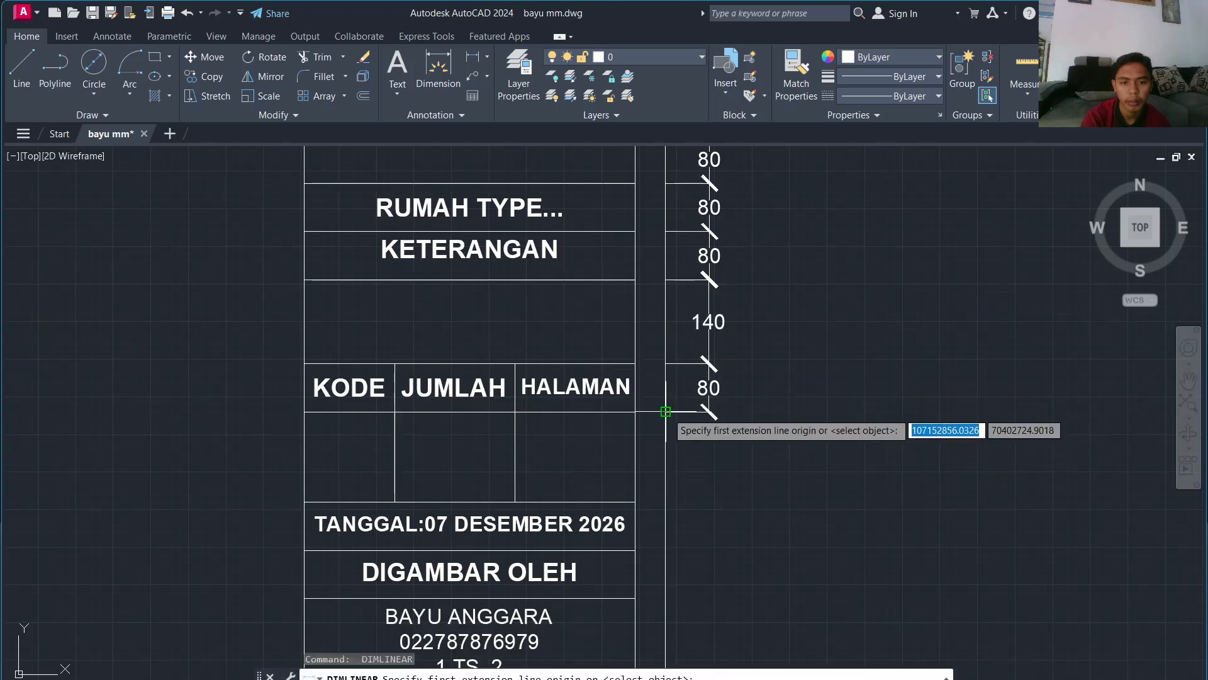
click(665, 411)
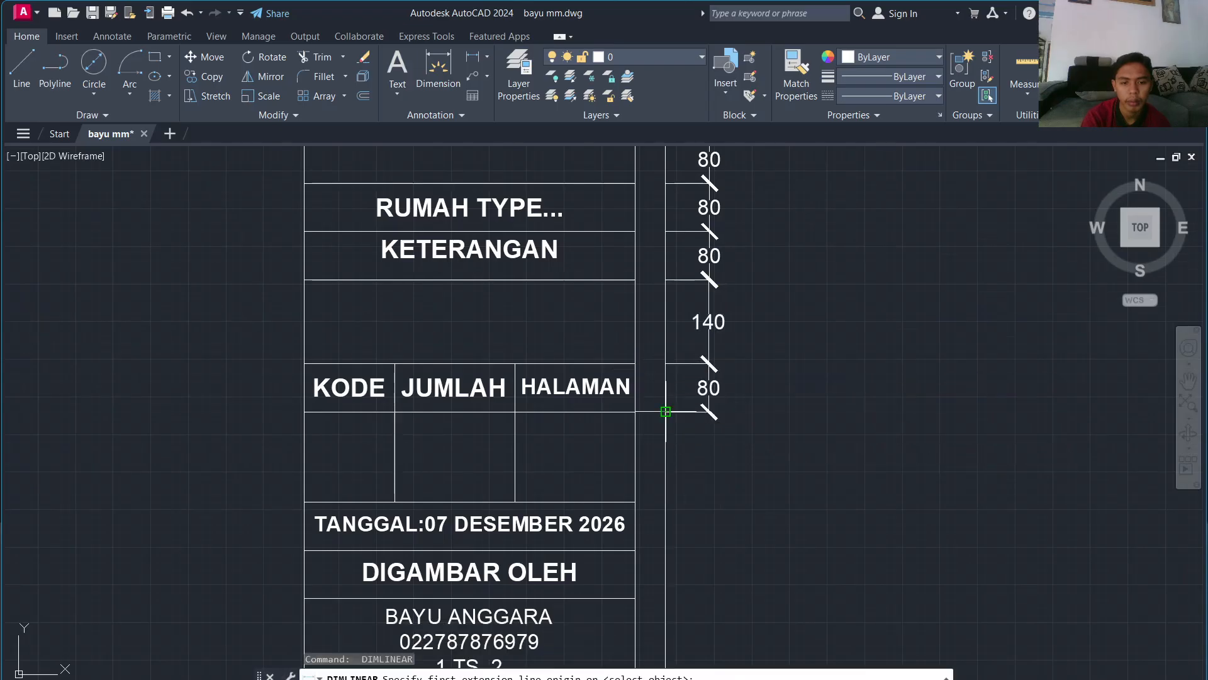
click(665, 502)
click(709, 502)
middle_drag(708, 502, 692, 279)
key(Return)
click(655, 280)
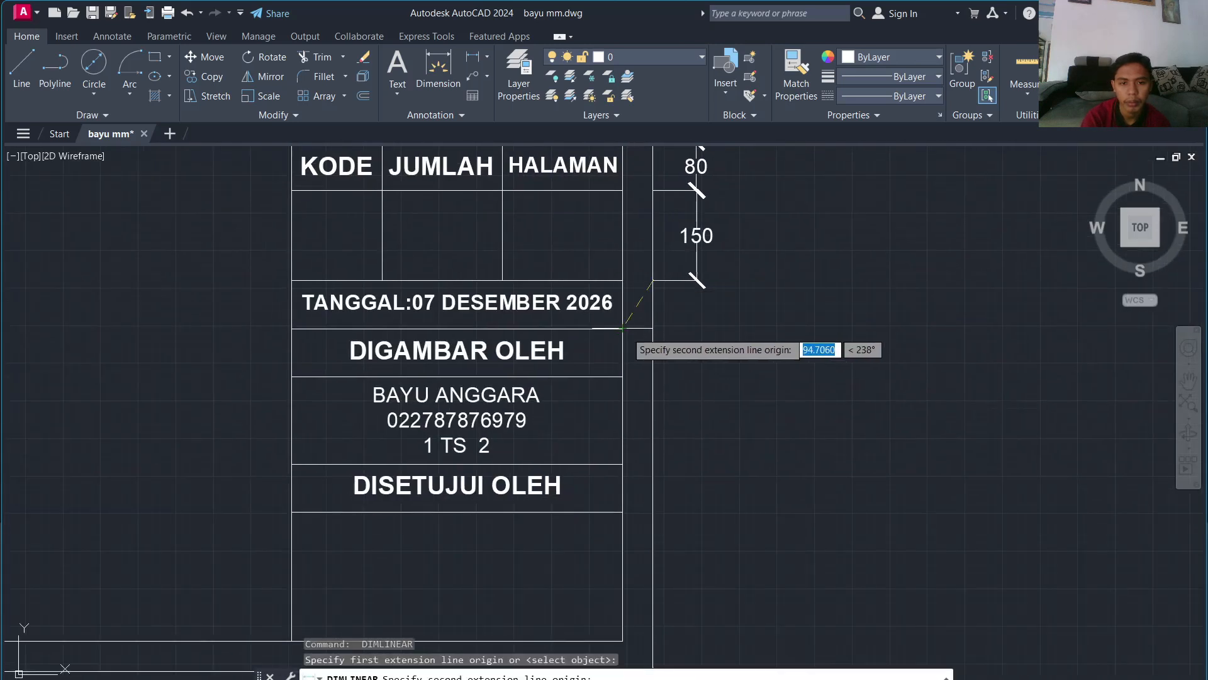
click(653, 328)
click(696, 327)
Step: Finish the chain with 80 (DIGAMBAR OLEH), 145, 80 (DISETUJUI OLEH) and 215 dimensions
key(Return)
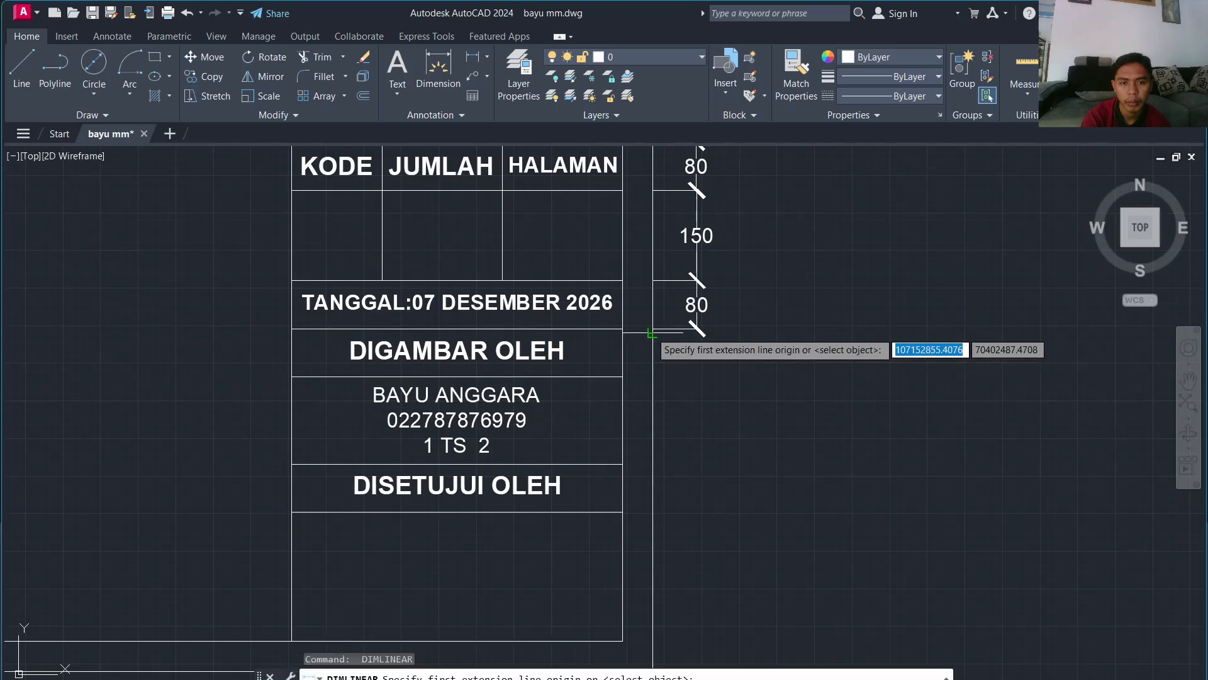
click(652, 328)
click(654, 377)
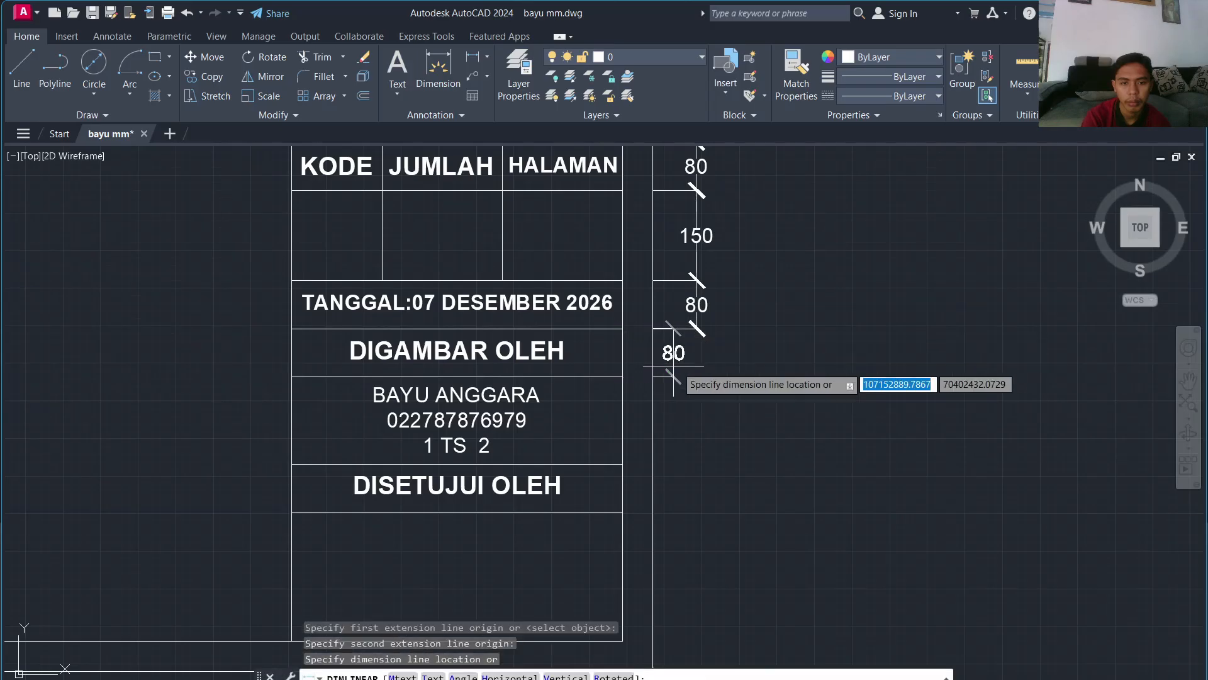
click(697, 365)
key(Return)
click(653, 376)
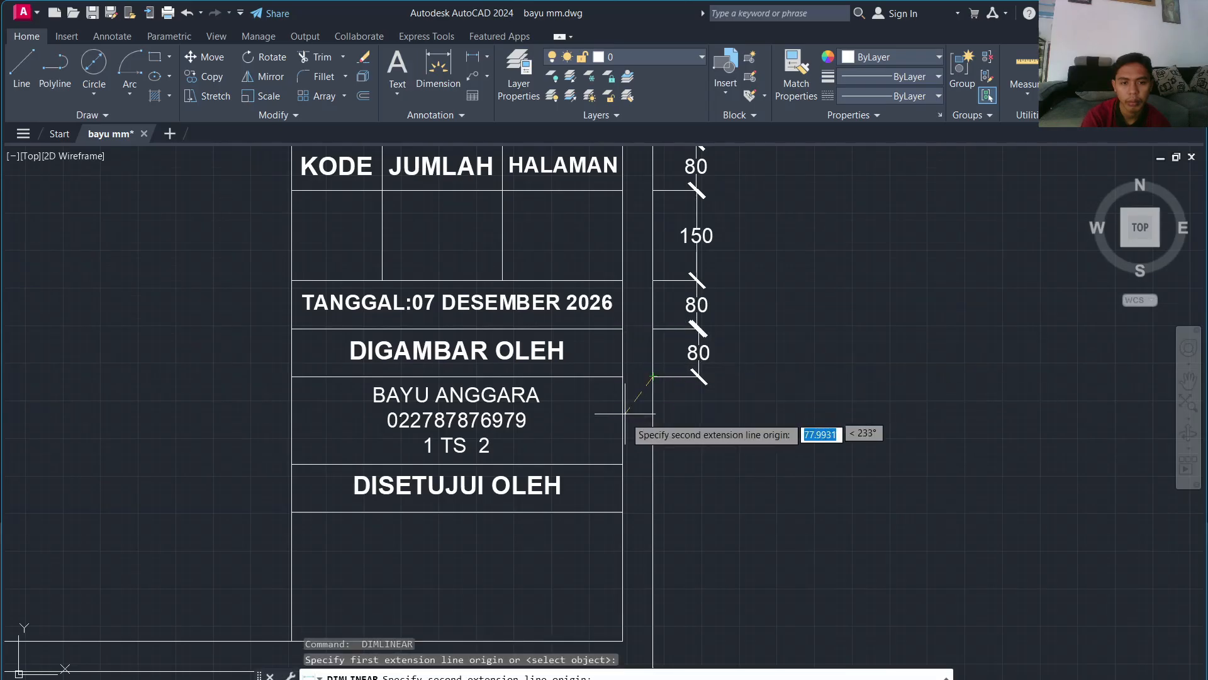
click(653, 464)
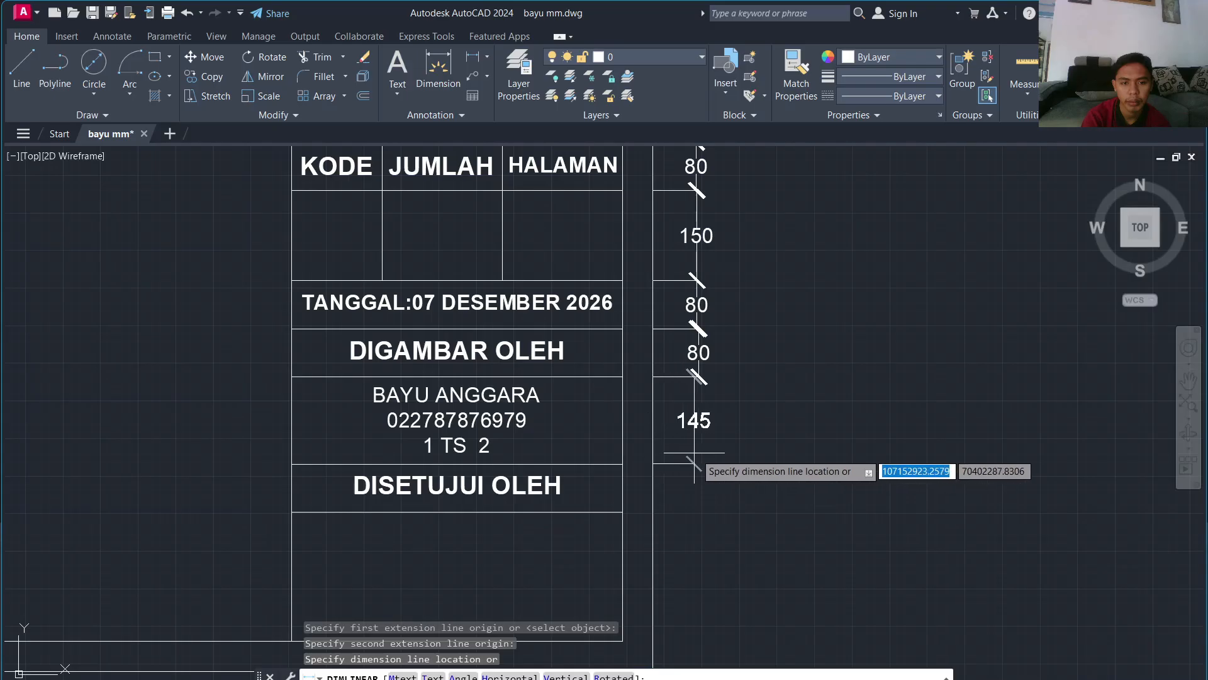
click(699, 452)
key(Return)
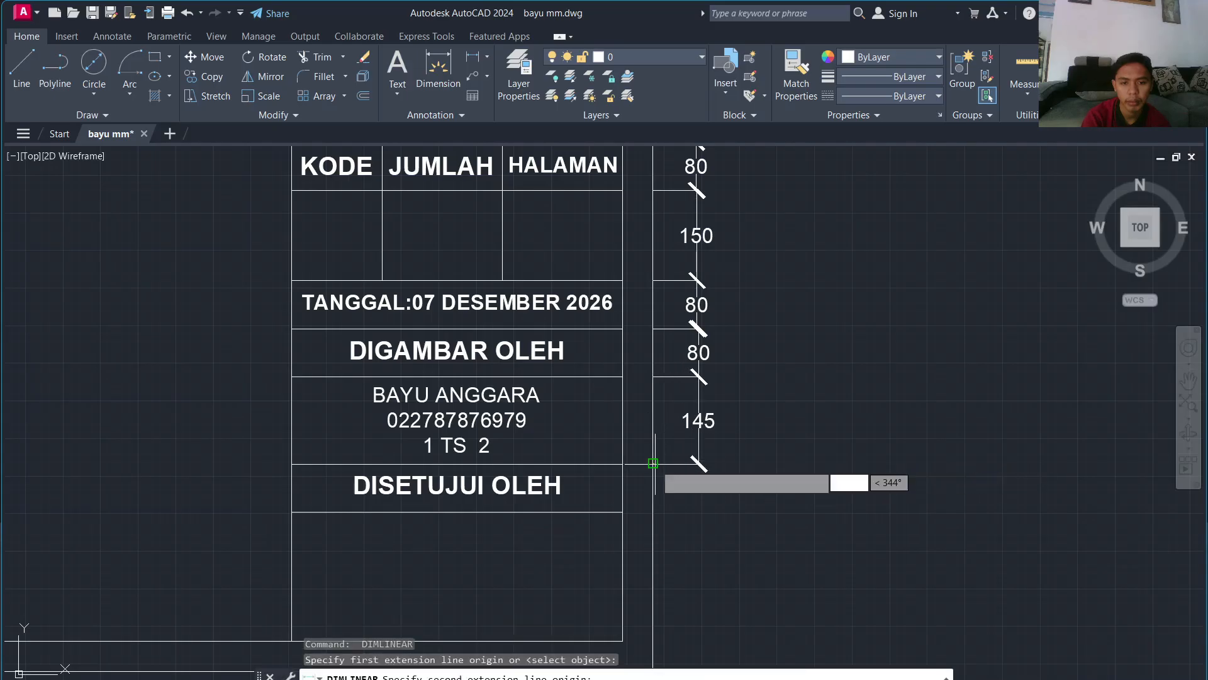
click(653, 464)
click(653, 511)
click(698, 490)
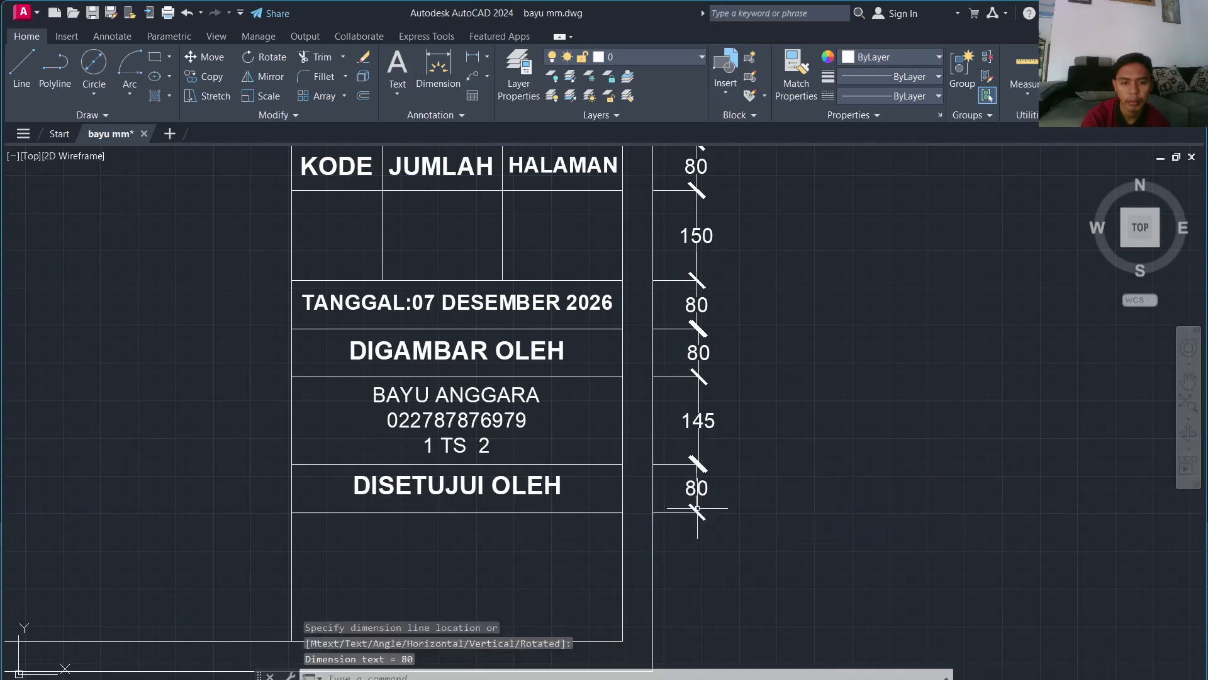
key(Return)
middle_drag(696, 501, 656, 312)
click(646, 310)
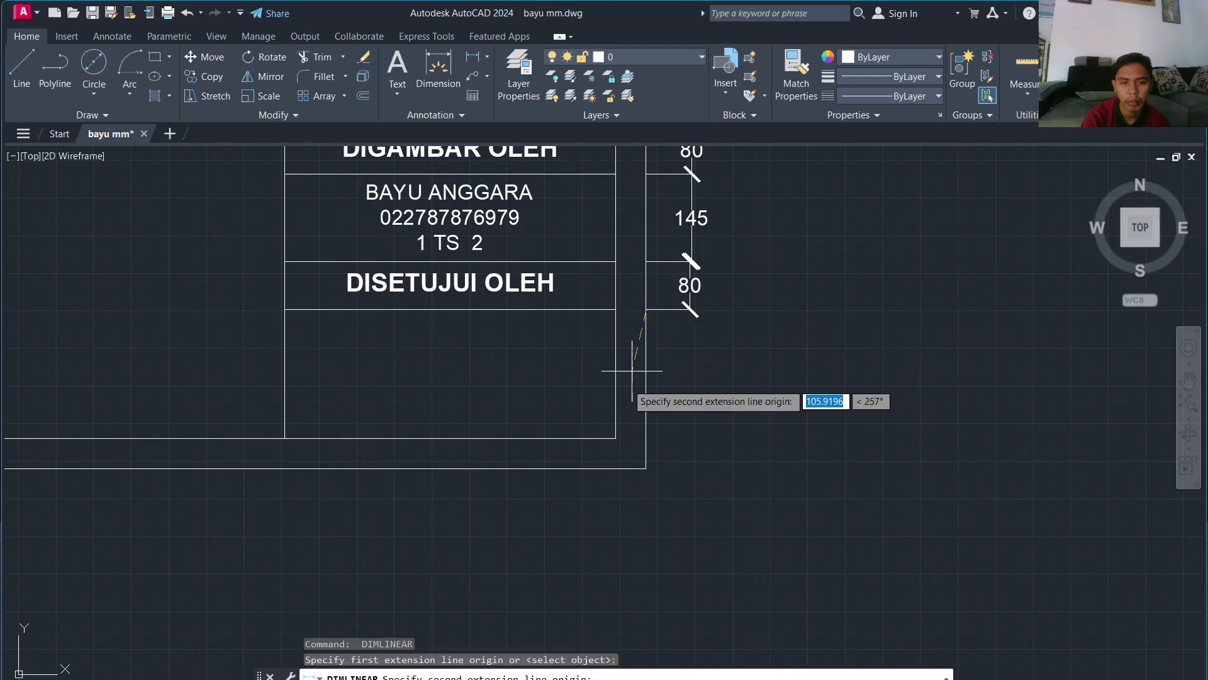
click(646, 438)
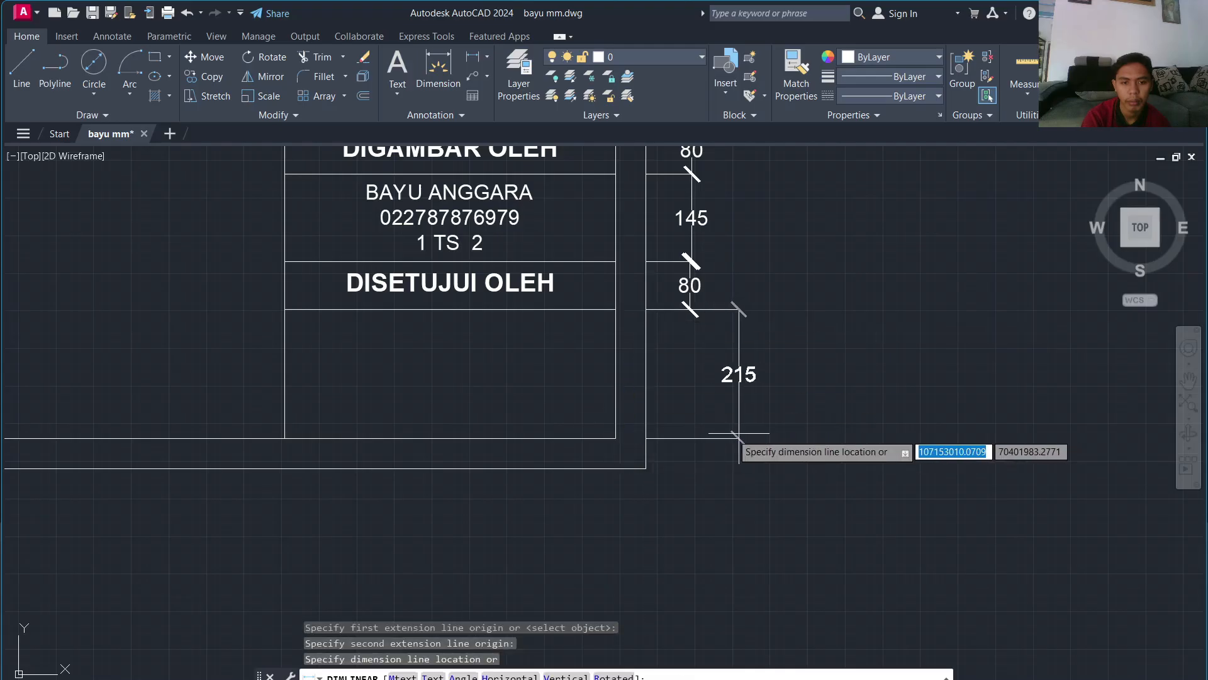
click(693, 427)
scroll(711, 307, down, 6)
Step: Dimension the sheet's 2100 height on the right and 2970 width above it
key(Return)
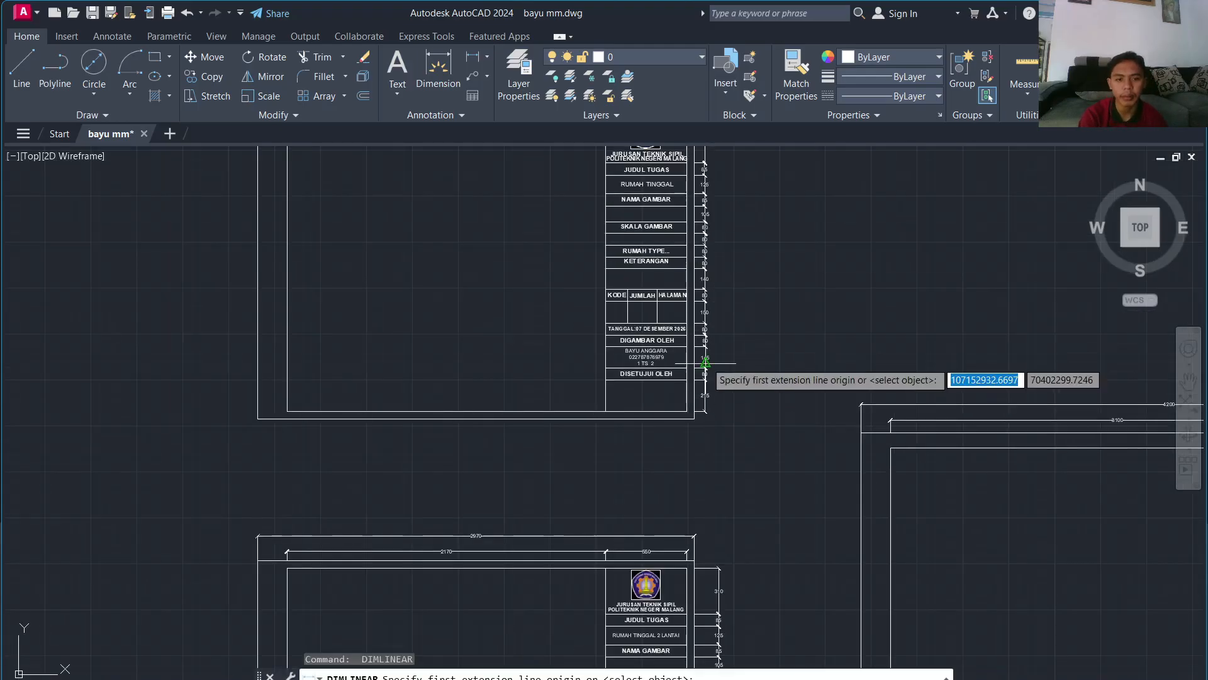
click(694, 418)
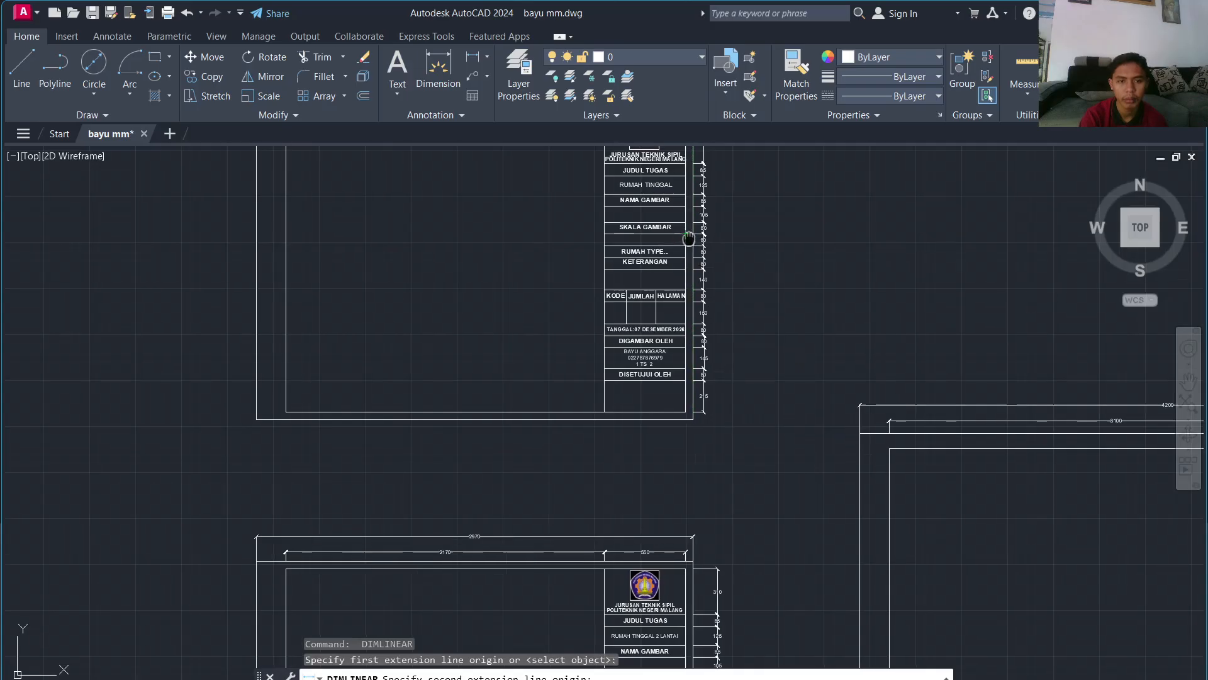
scroll(694, 536, up, 5)
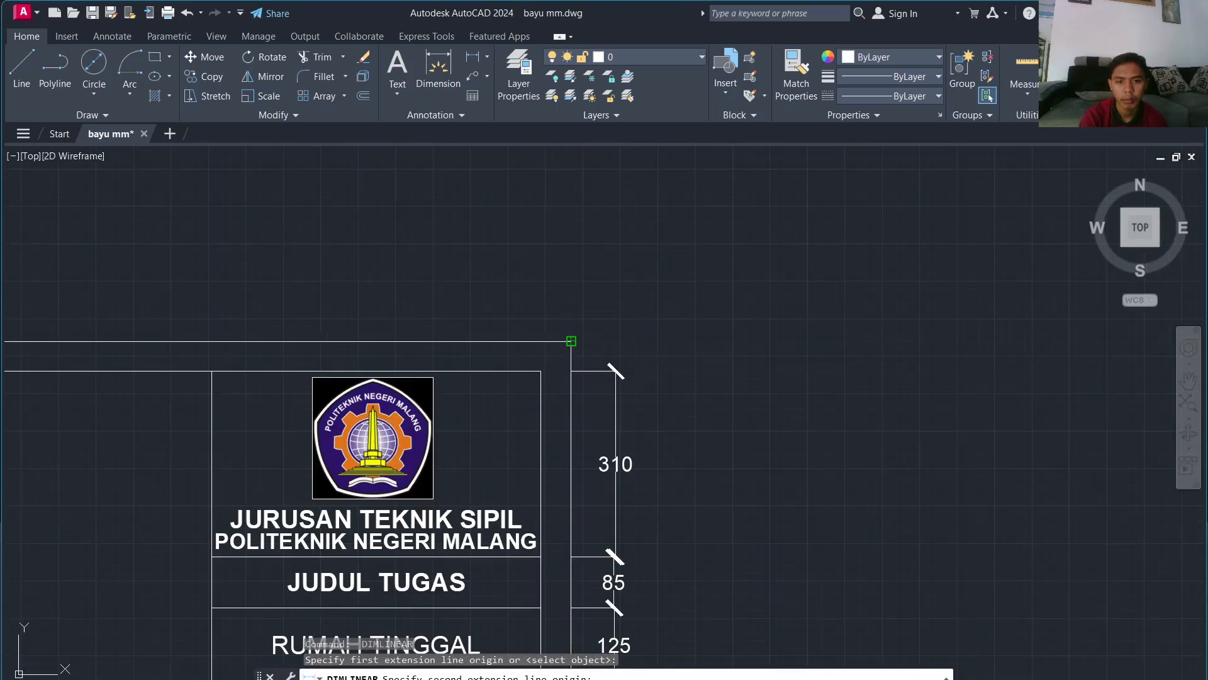
click(571, 341)
key(Return)
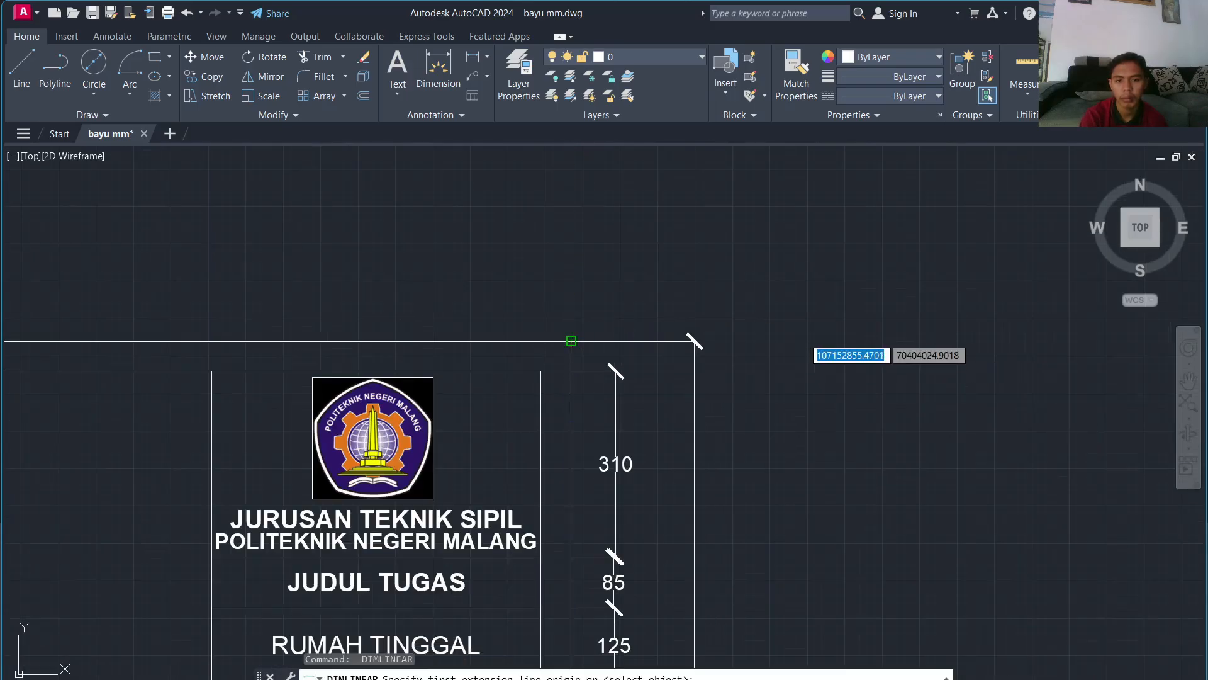
click(571, 341)
scroll(407, 312, down, 5)
scroll(253, 313, up, 1)
scroll(251, 316, up, 3)
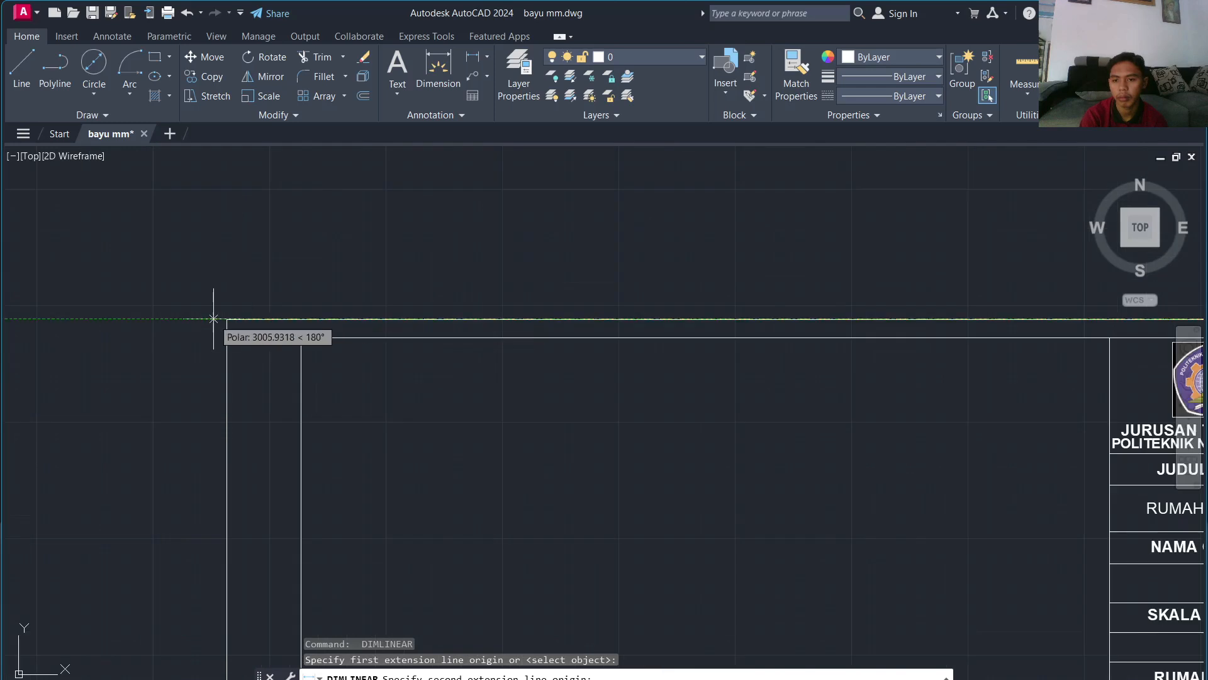
click(227, 319)
click(234, 236)
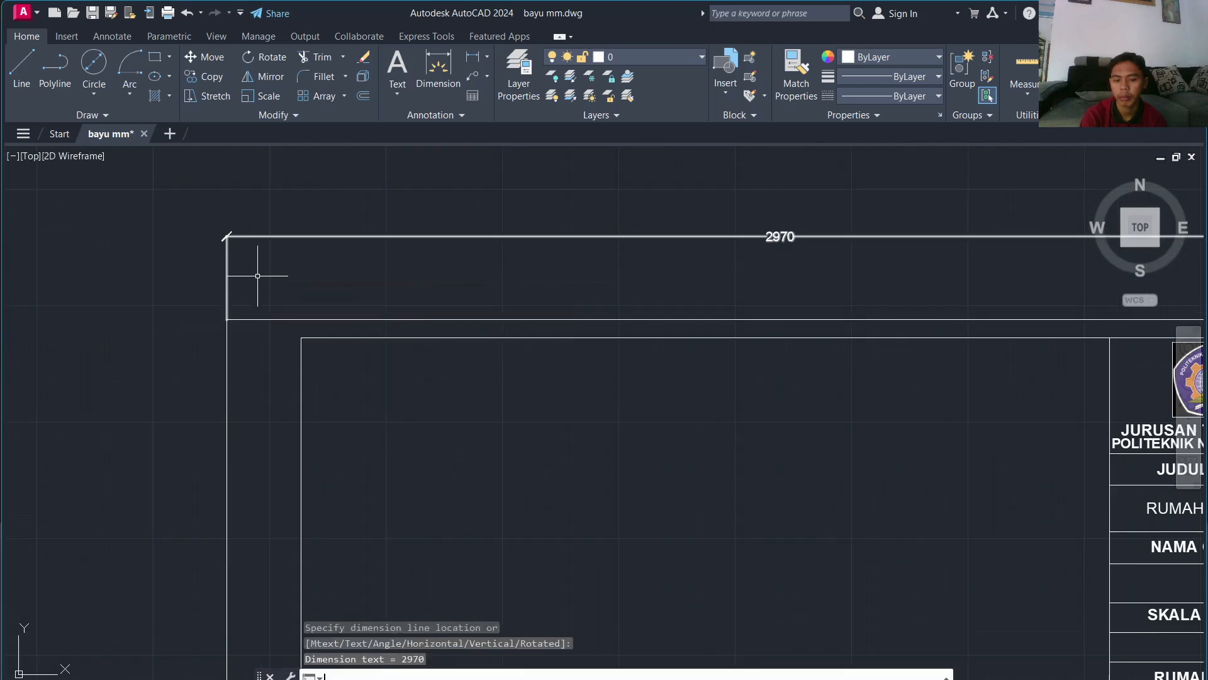
Step: Add the 2170 drawing-area and 550 title-block width dimensions across the top
key(Return)
click(302, 319)
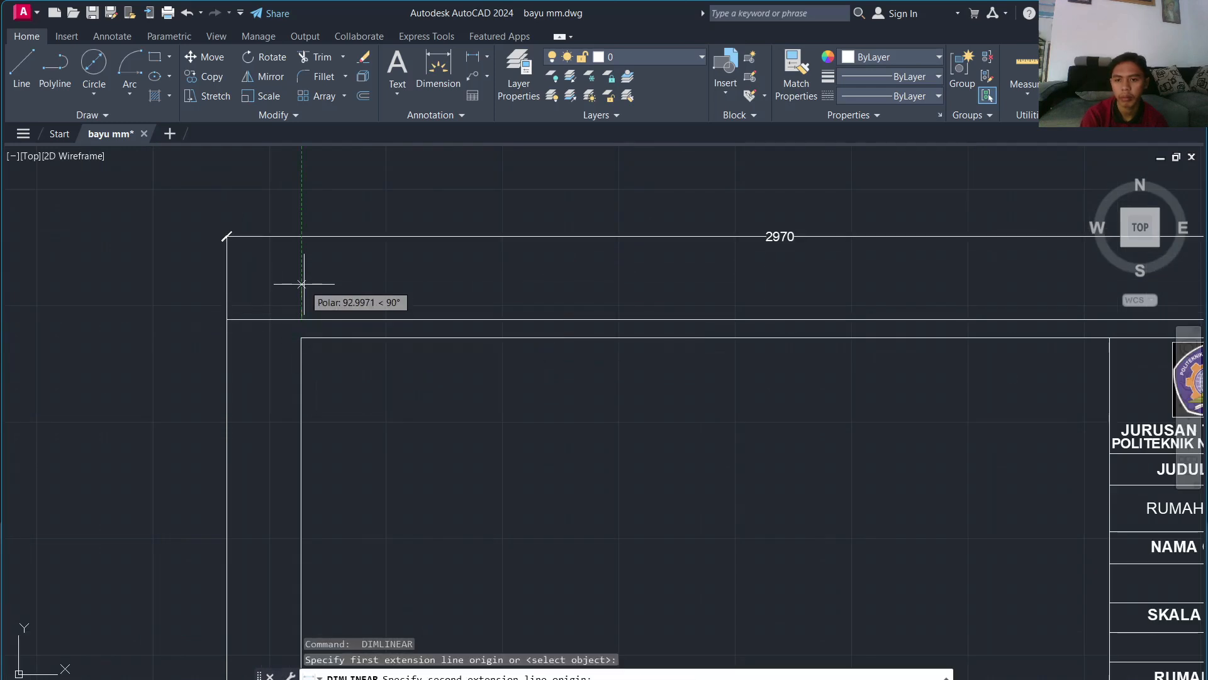
click(1110, 338)
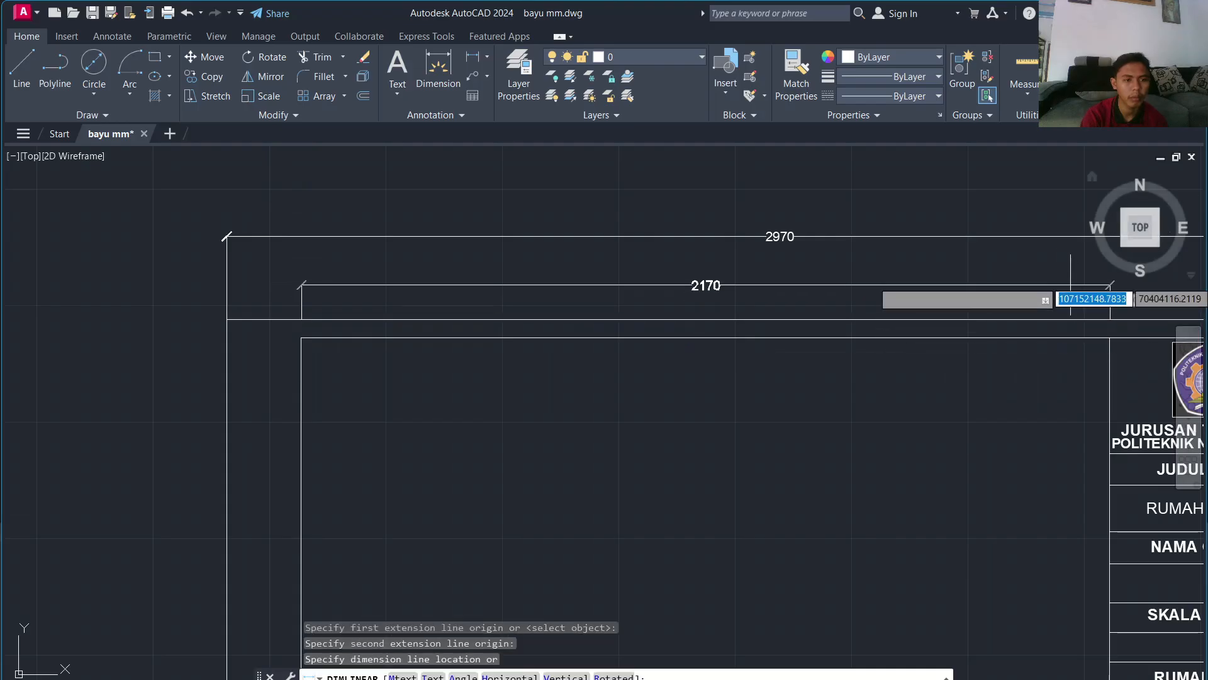
scroll(973, 281, up, 4)
click(881, 328)
key(Return)
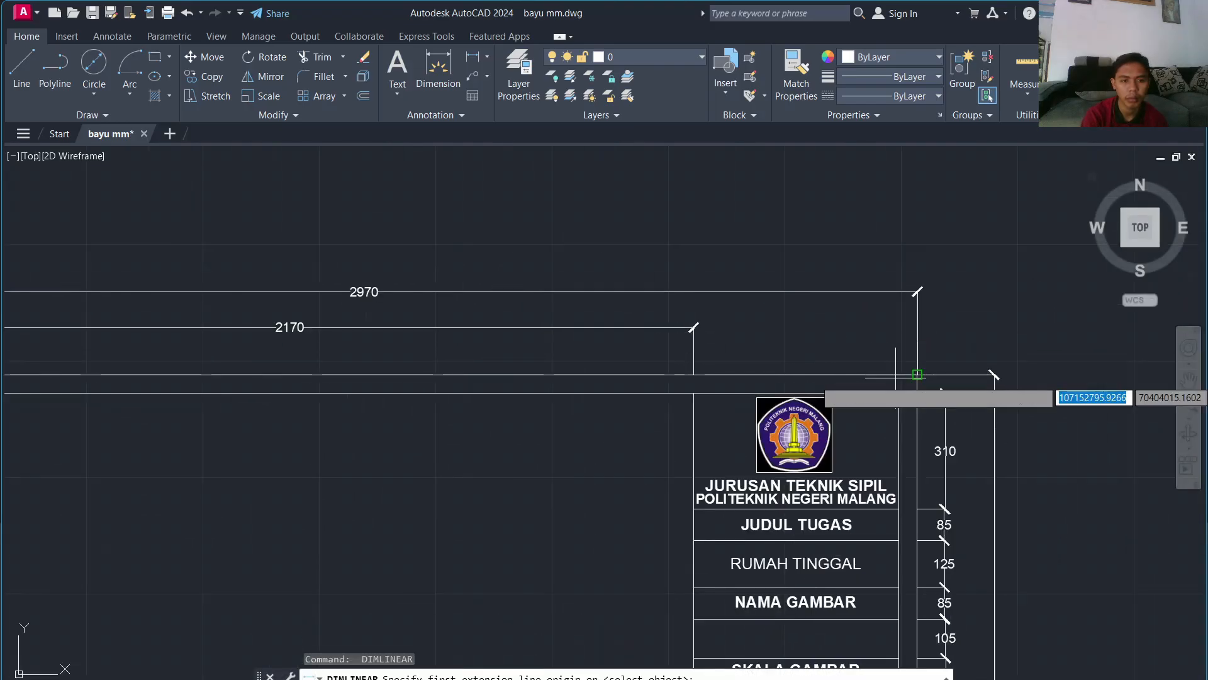
click(899, 375)
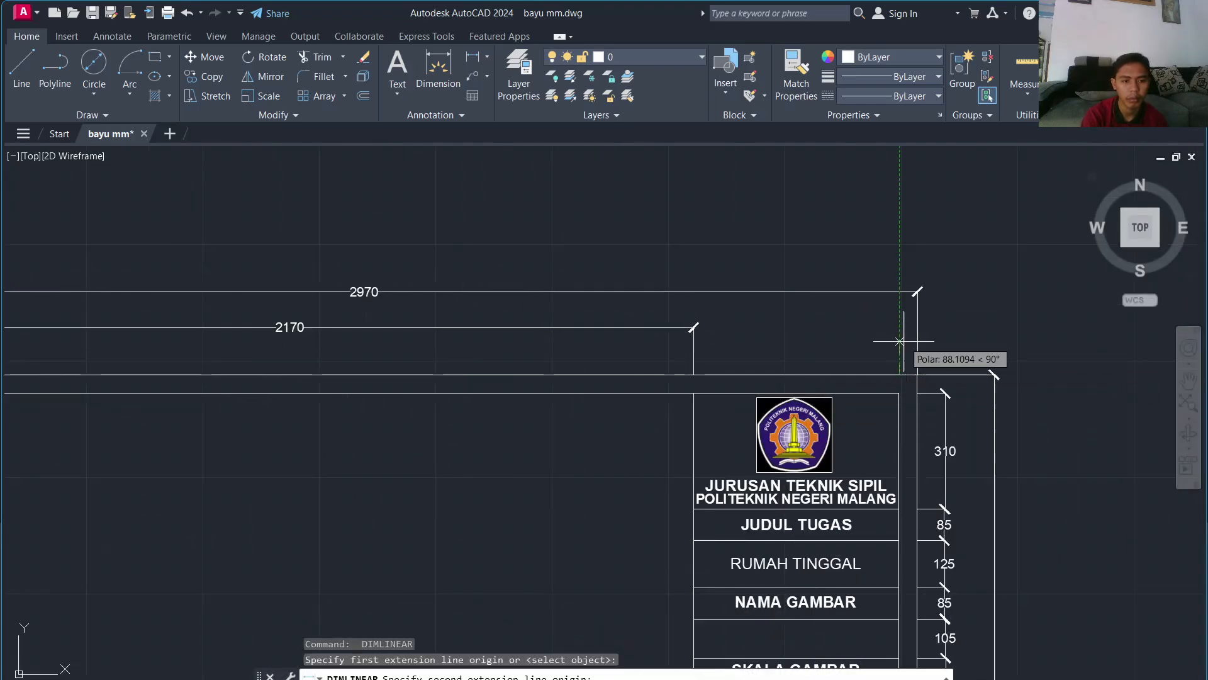
click(693, 376)
click(696, 329)
scroll(708, 423, down, 8)
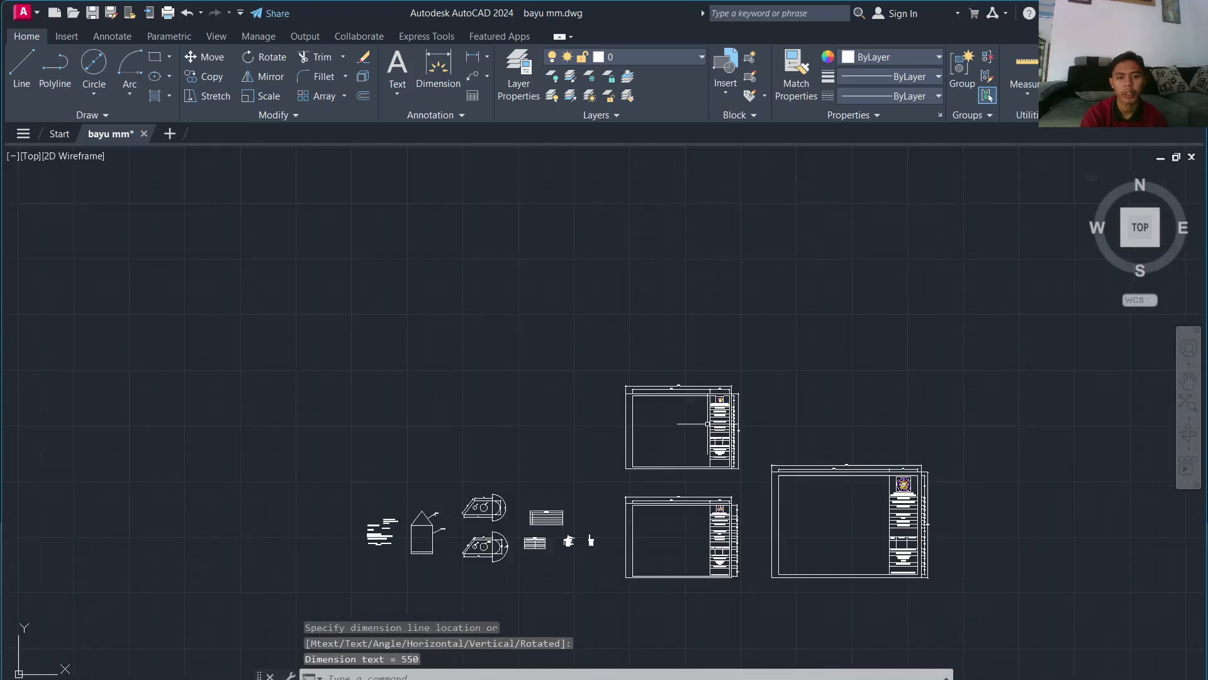
scroll(708, 424, up, 5)
scroll(481, 323, down, 3)
Step: Copy the drafter's name, number and class text into the empty approver box
middle_drag(480, 323, 451, 233)
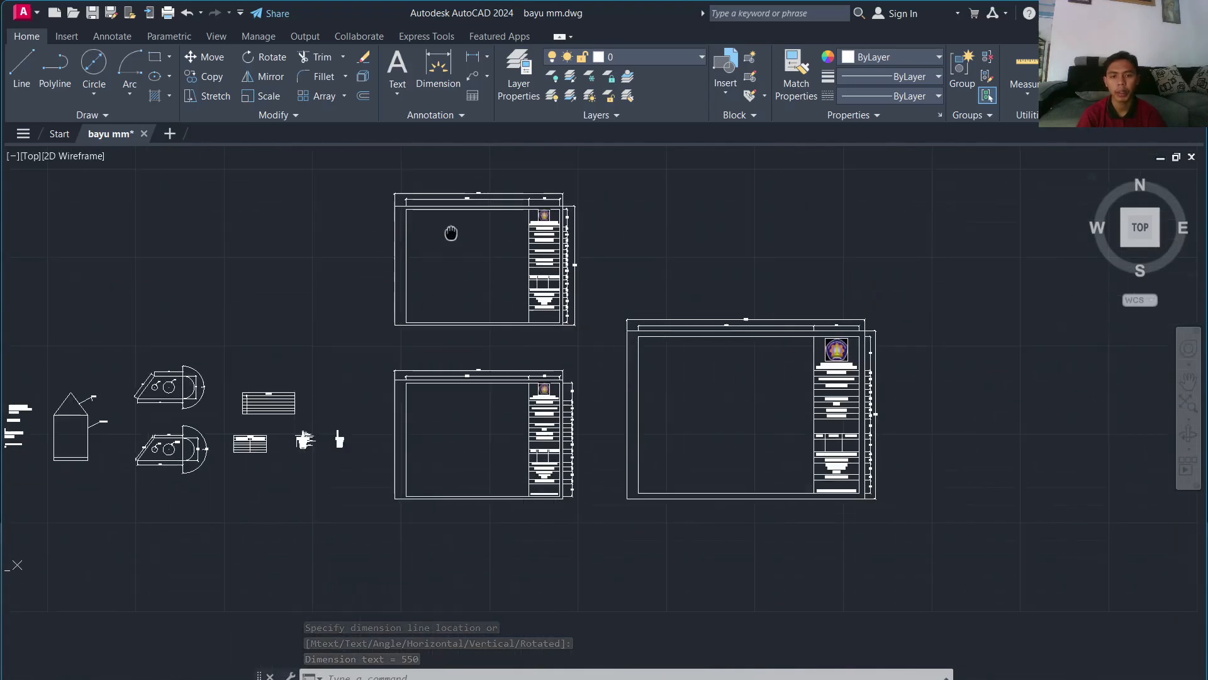
scroll(566, 315, up, 6)
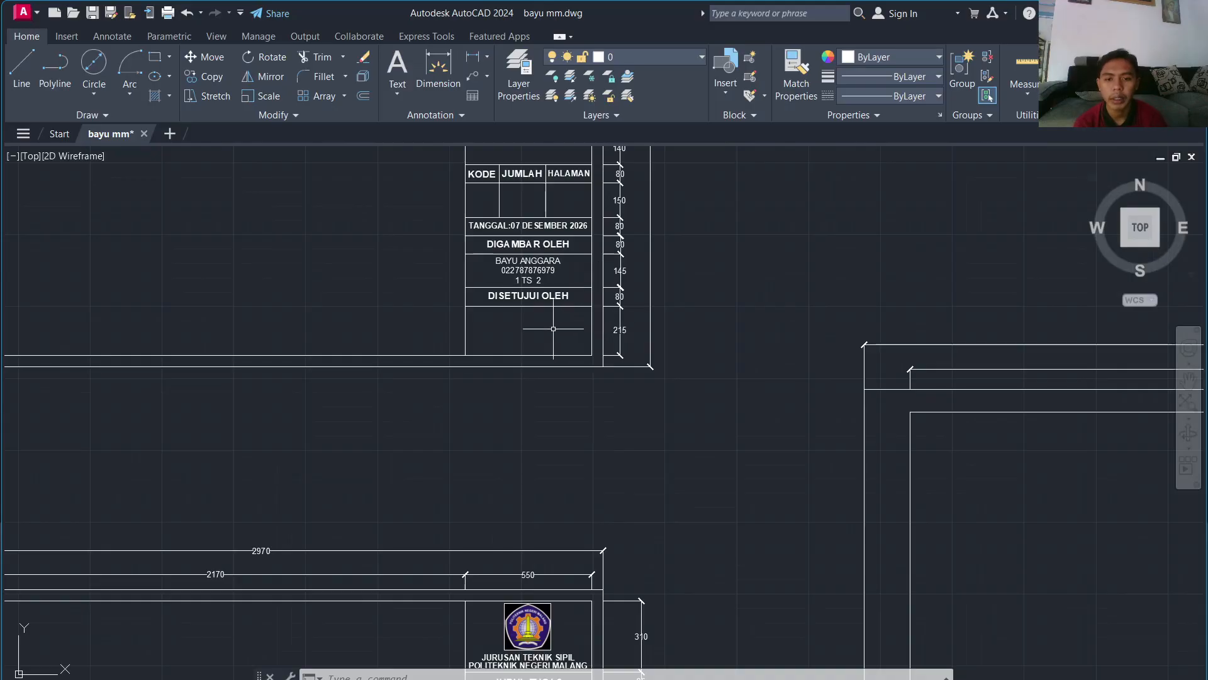
scroll(553, 329, up, 6)
scroll(470, 240, down, 8)
middle_drag(470, 240, 448, 308)
scroll(448, 308, up, 6)
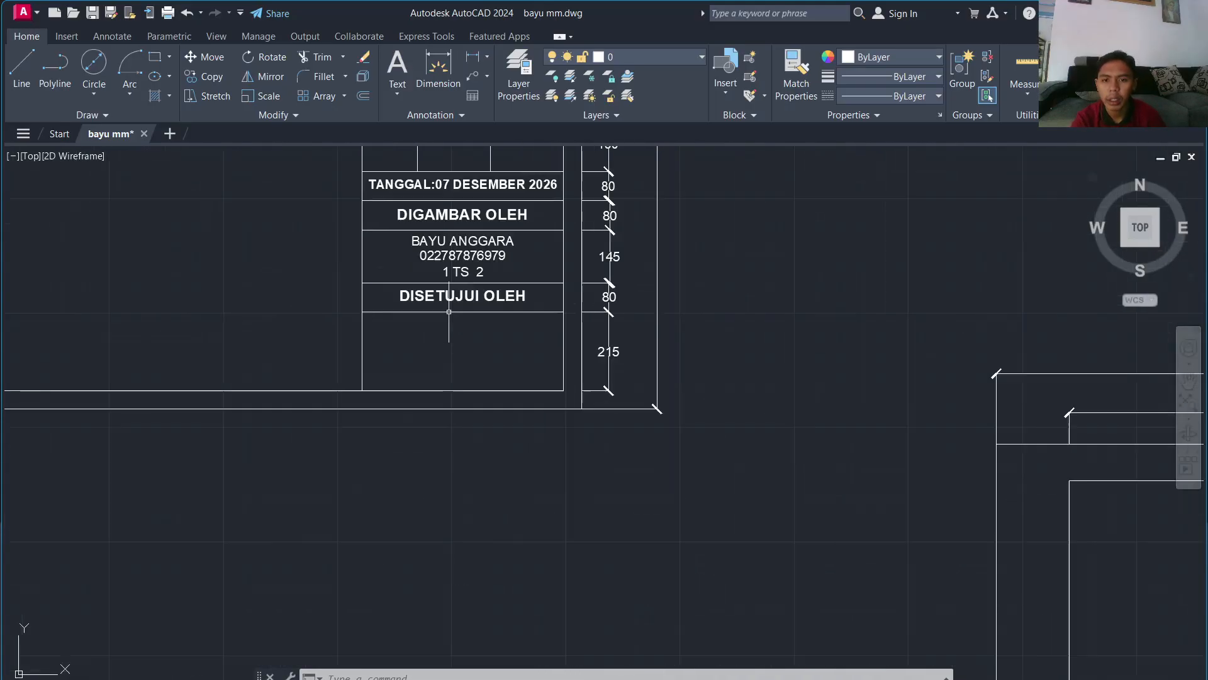
click(449, 232)
click(482, 211)
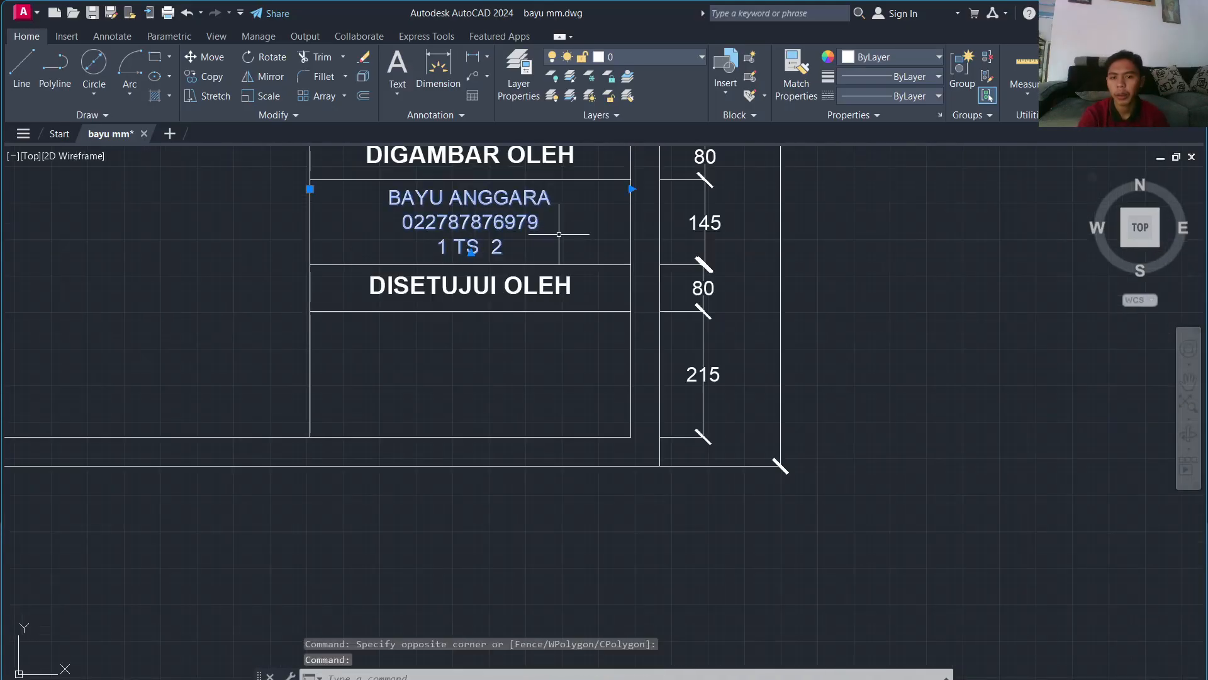
text(CO)
key(Return)
click(478, 211)
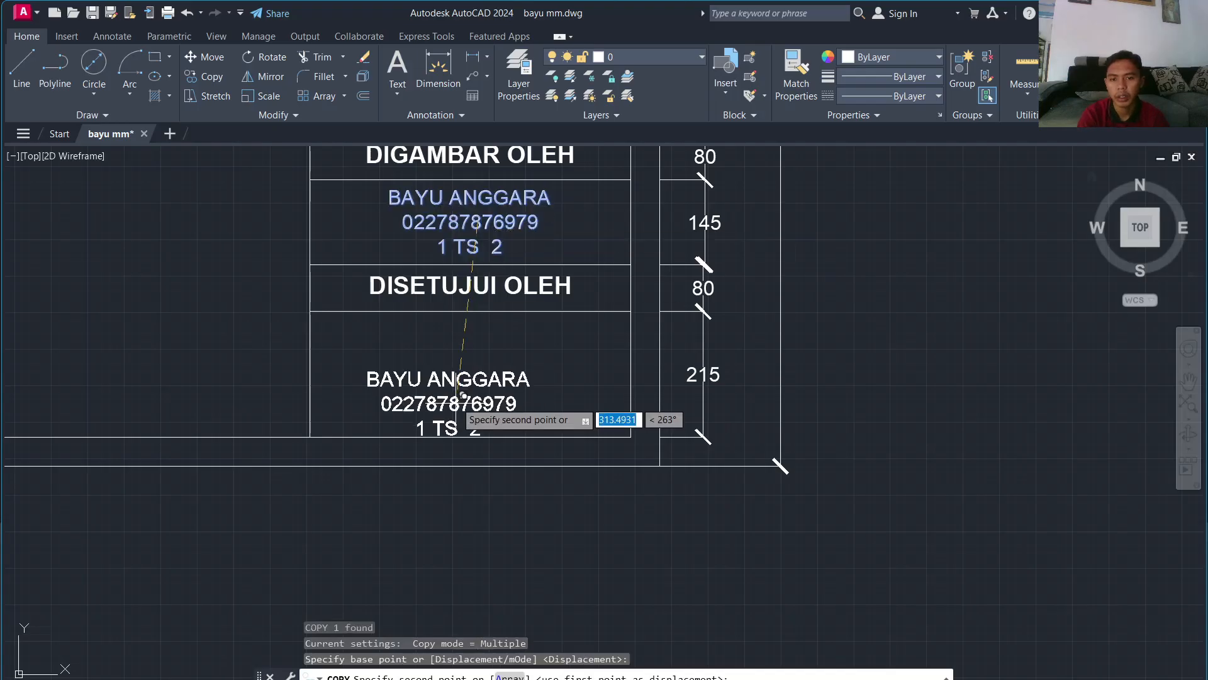
click(478, 387)
key(Escape)
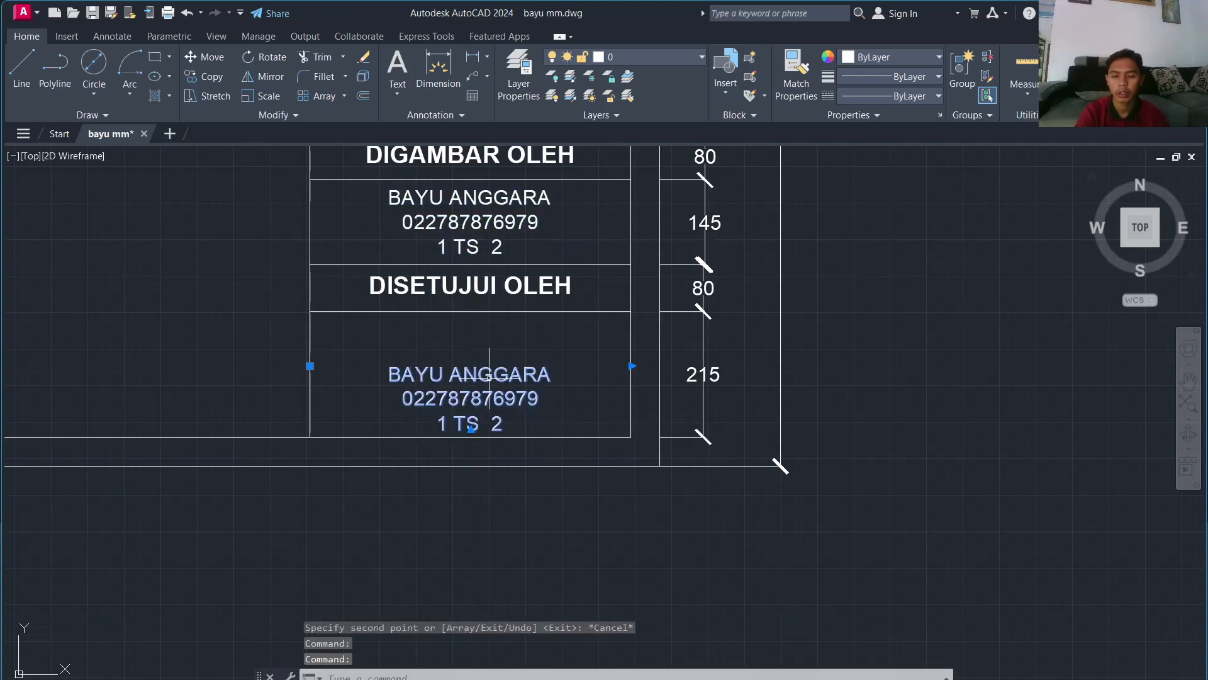
Step: Edit the copied text into the approver's full name with degrees ST. and M.Sc
double_click(489, 376)
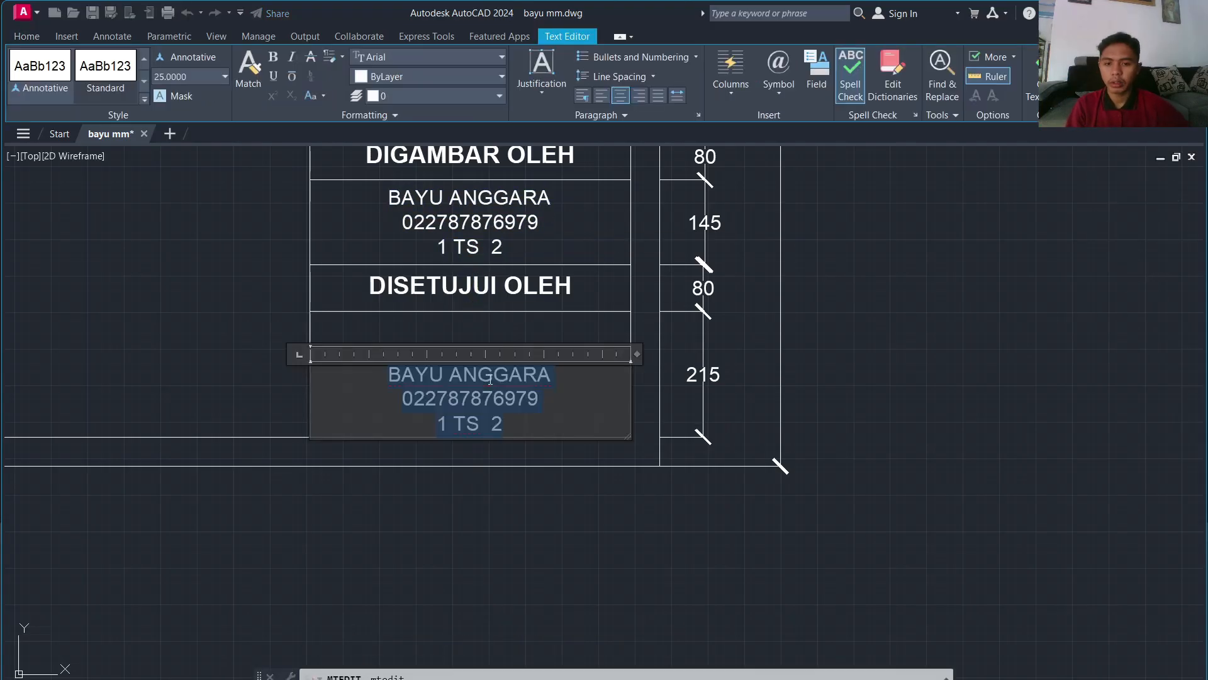
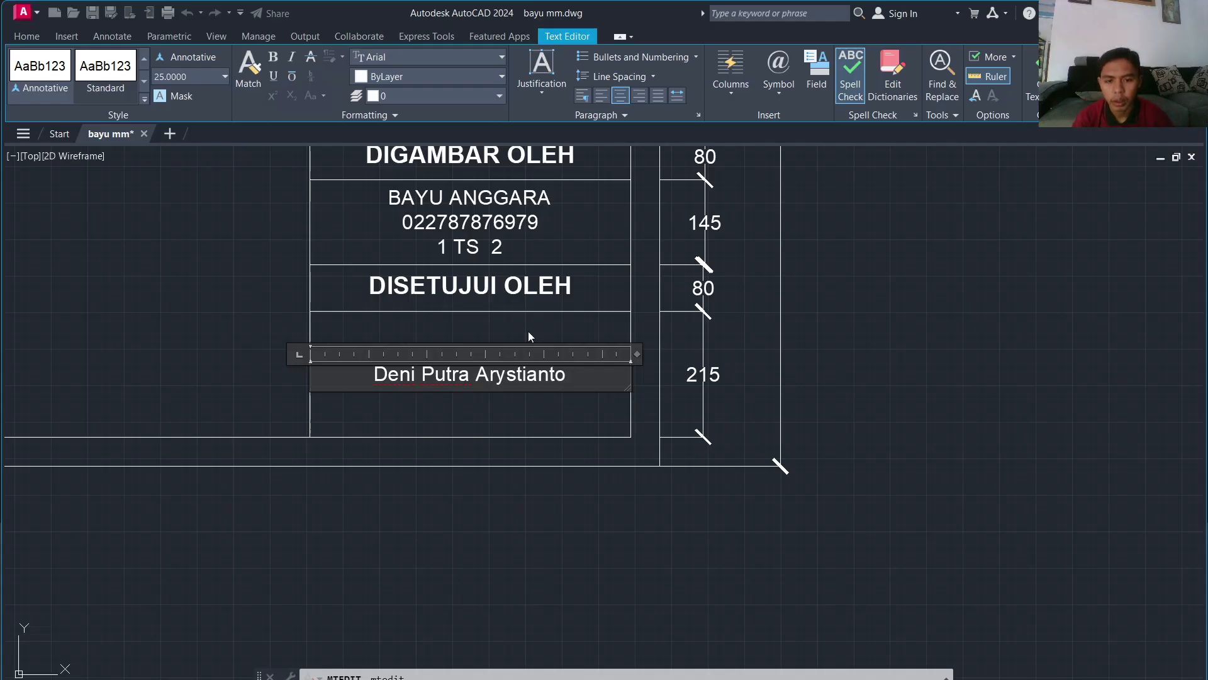
middle_drag(577, 518, 585, 208)
scroll(598, 378, down, 4)
scroll(573, 610, up, 3)
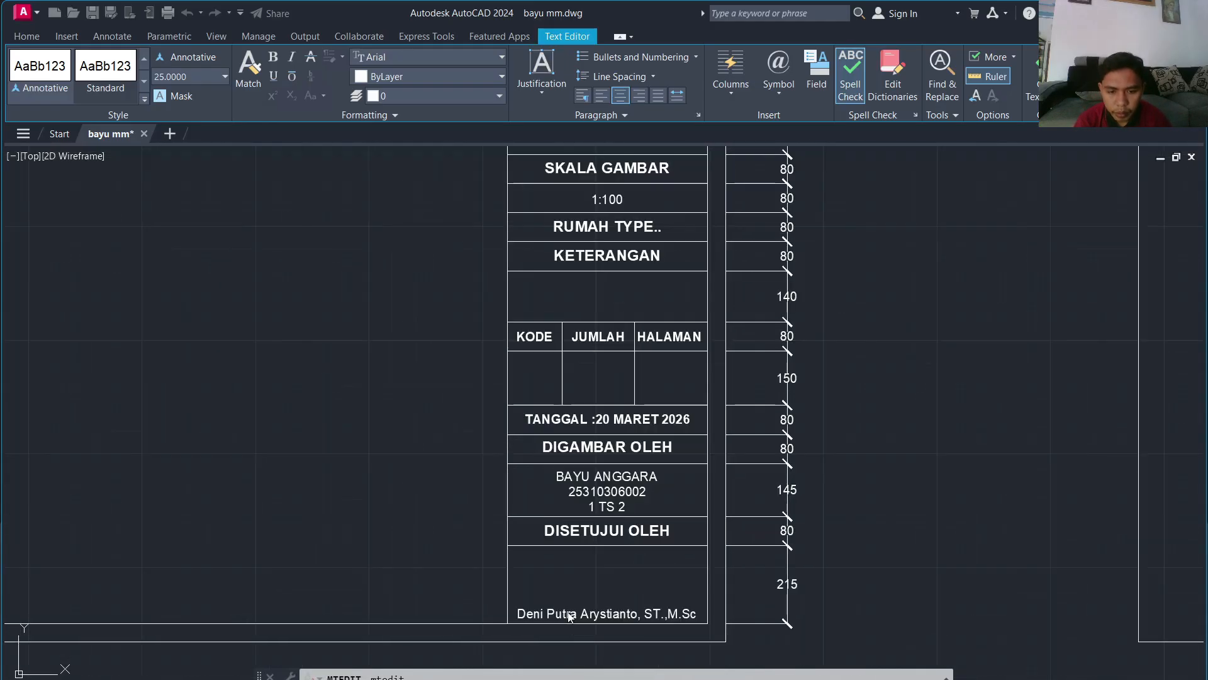
scroll(565, 582, down, 4)
scroll(486, 408, up, 6)
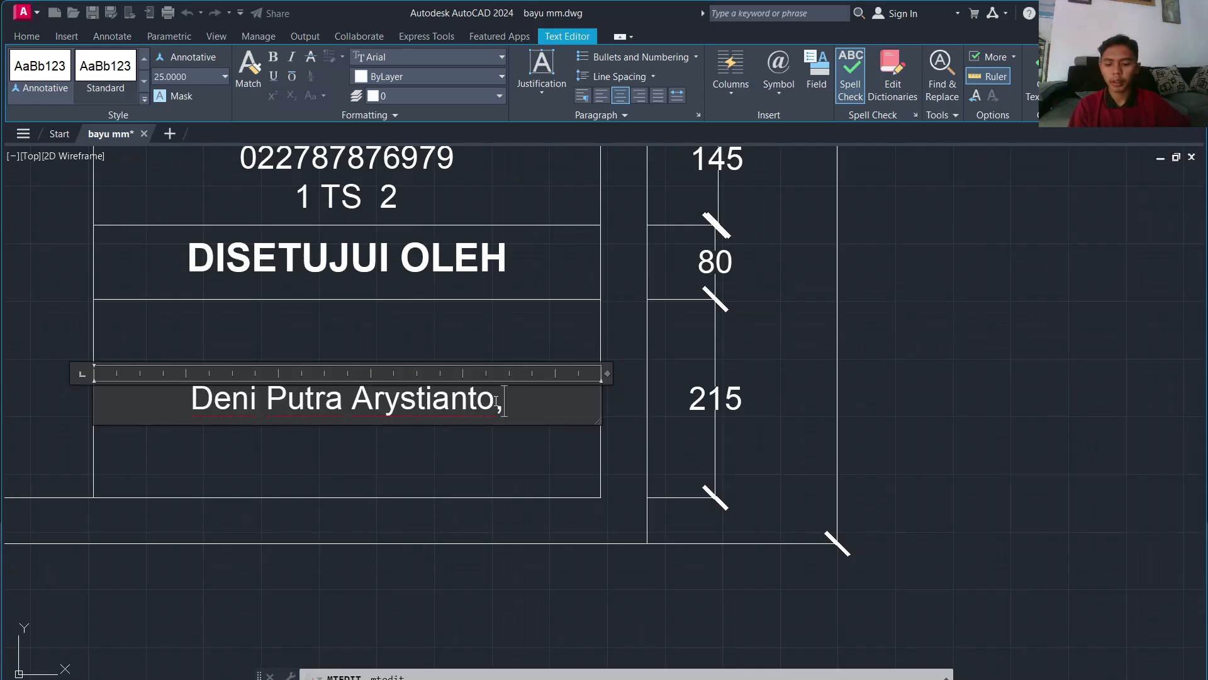
text(T.)
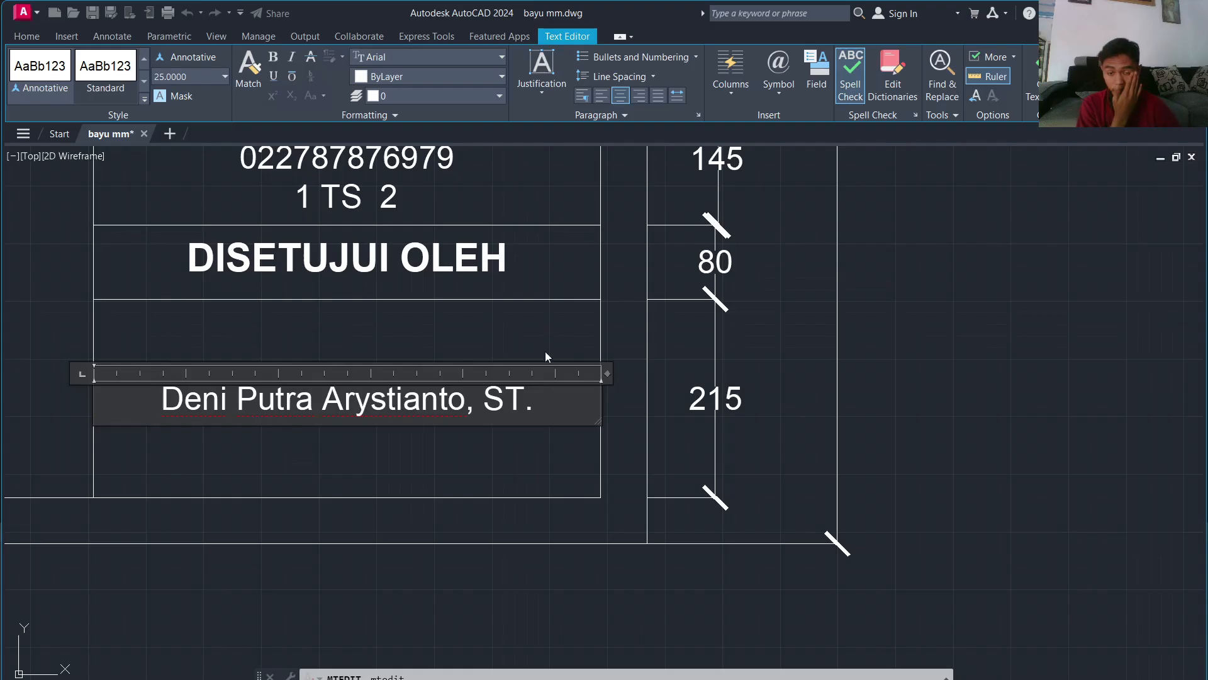
scroll(546, 356, down, 5)
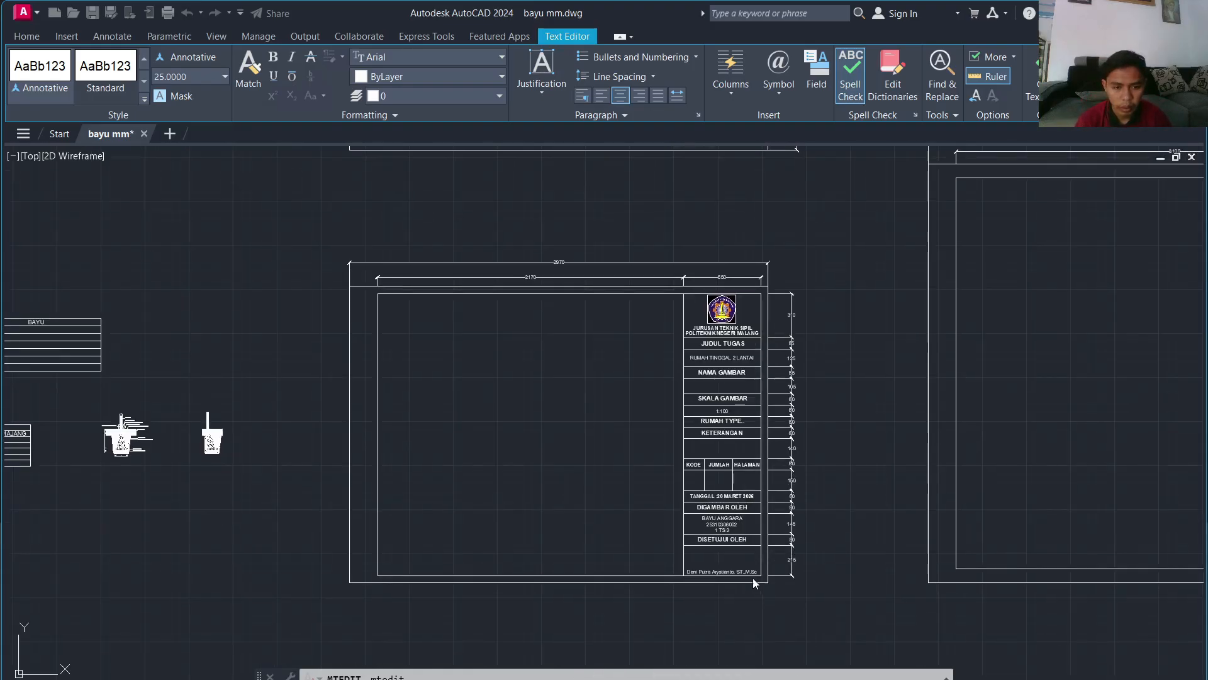
scroll(754, 576, up, 4)
scroll(764, 551, down, 4)
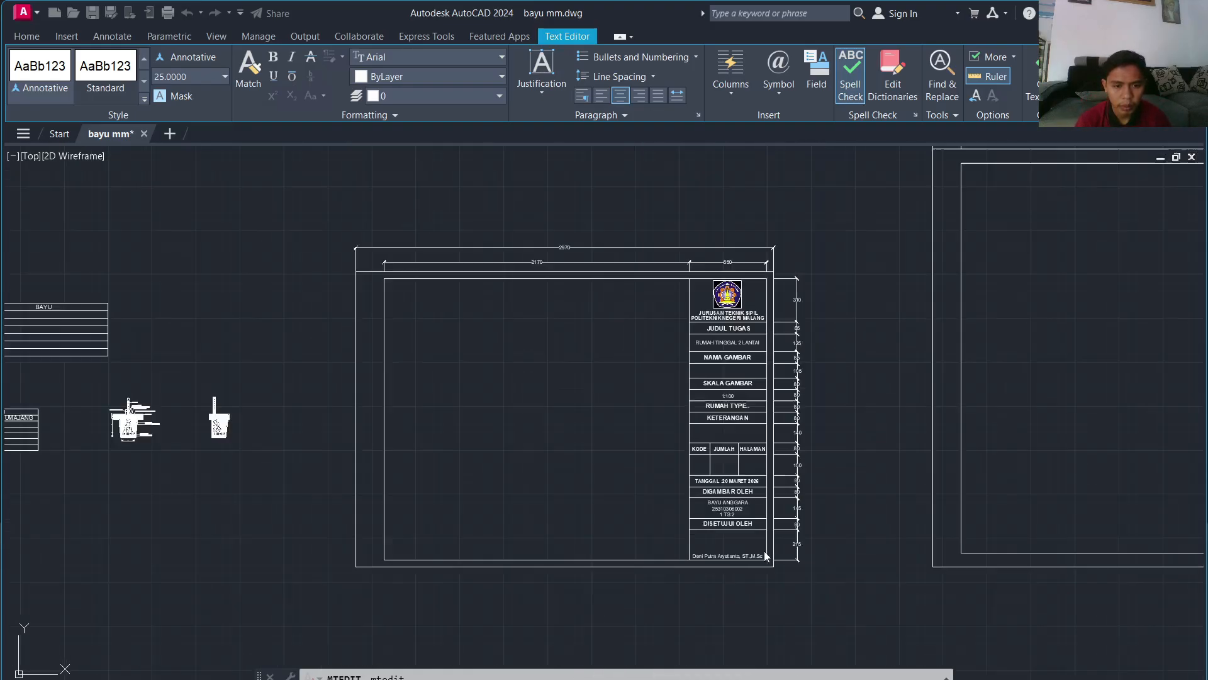
scroll(763, 552, down, 4)
scroll(777, 339, up, 11)
scroll(723, 420, down, 6)
scroll(711, 484, up, 6)
scroll(791, 500, down, 6)
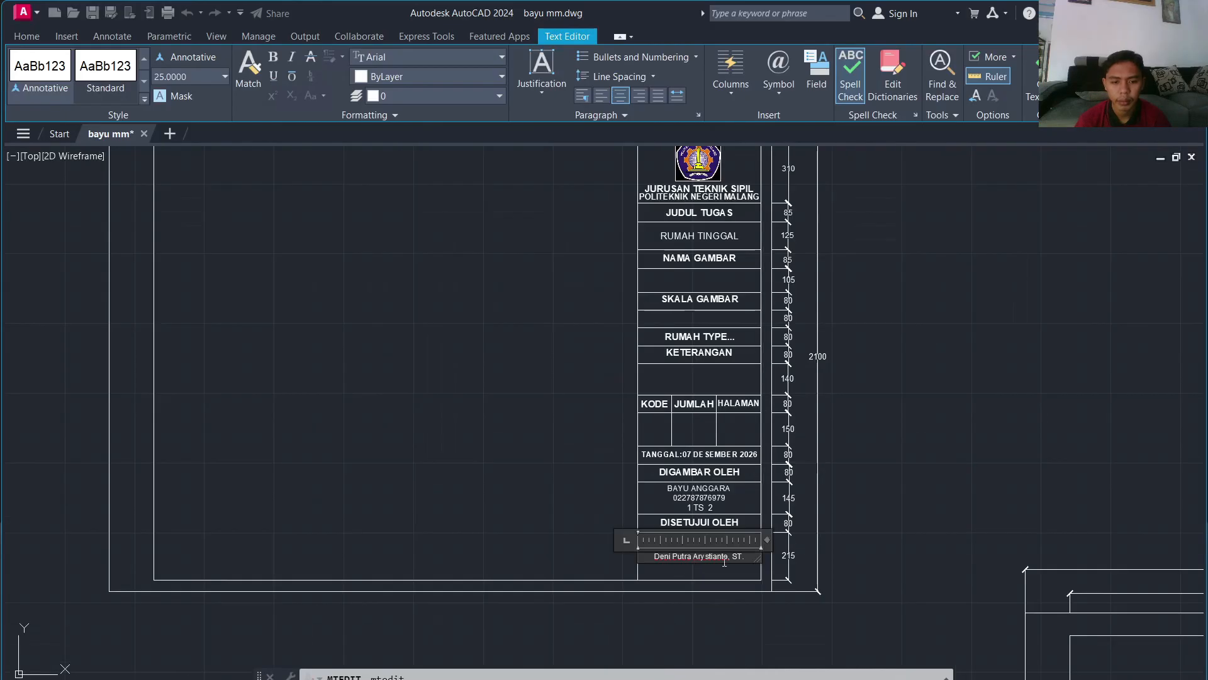
scroll(724, 562, up, 6)
text(,)
key(BackSpace)
key(BackSpace)
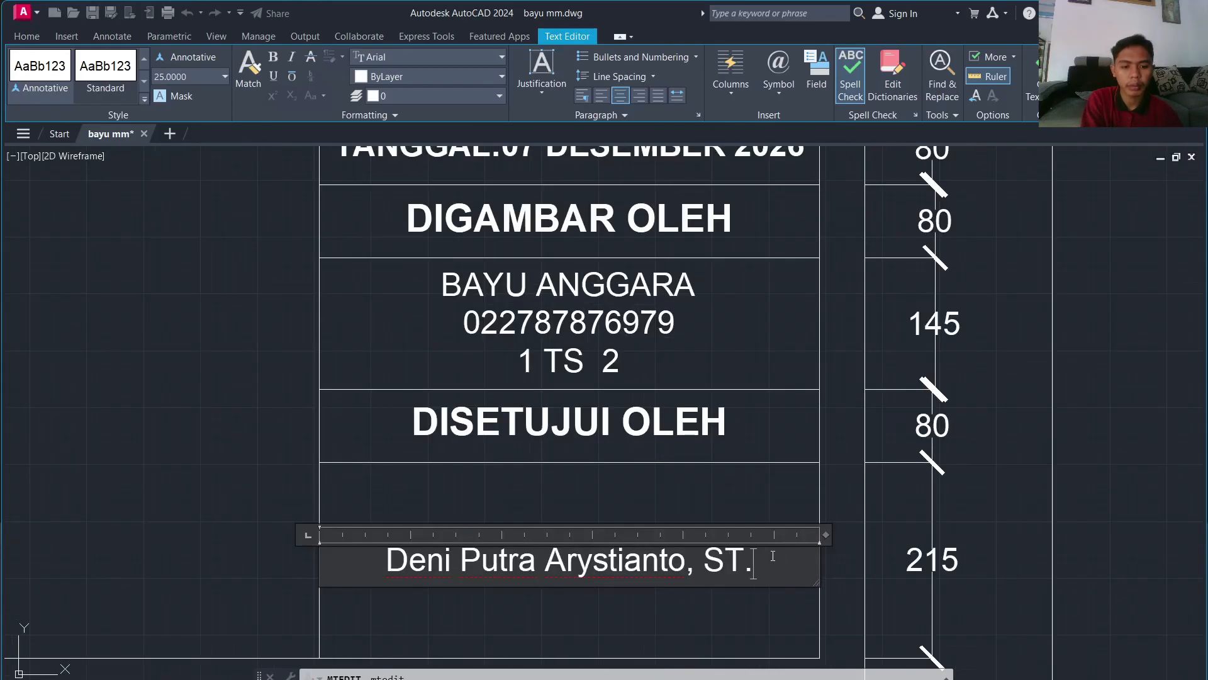
text(,M.)
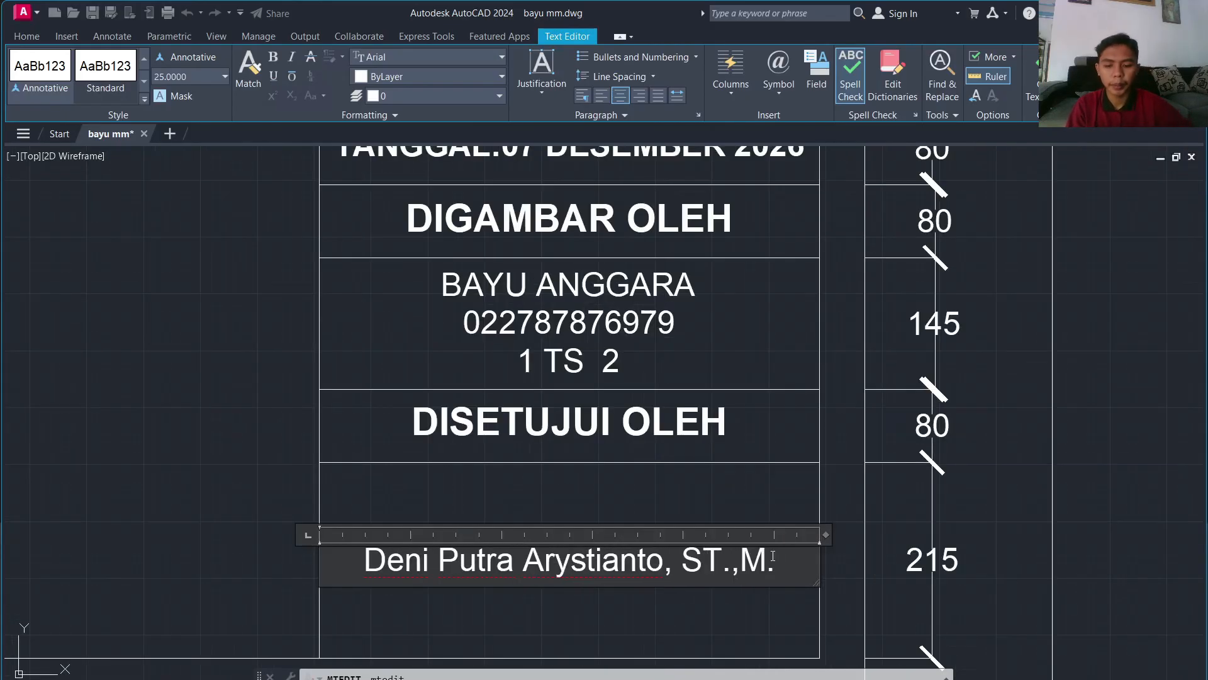
text(Sc,)
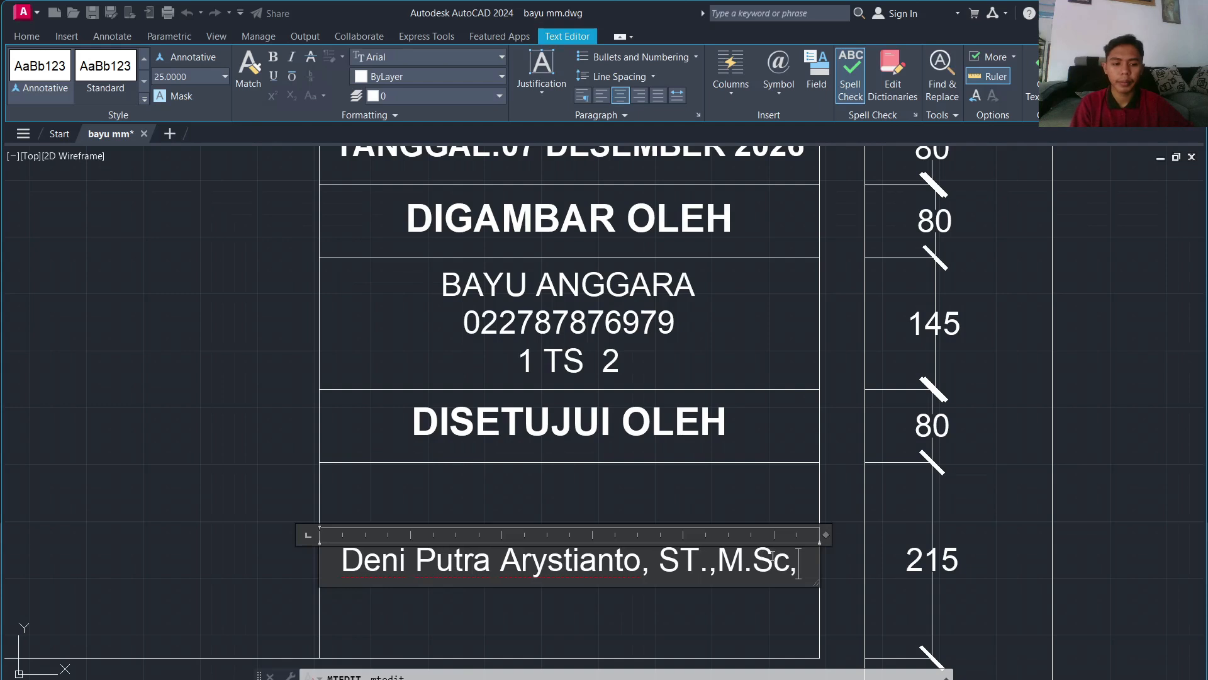
key(BackSpace)
text(.)
click(826, 562)
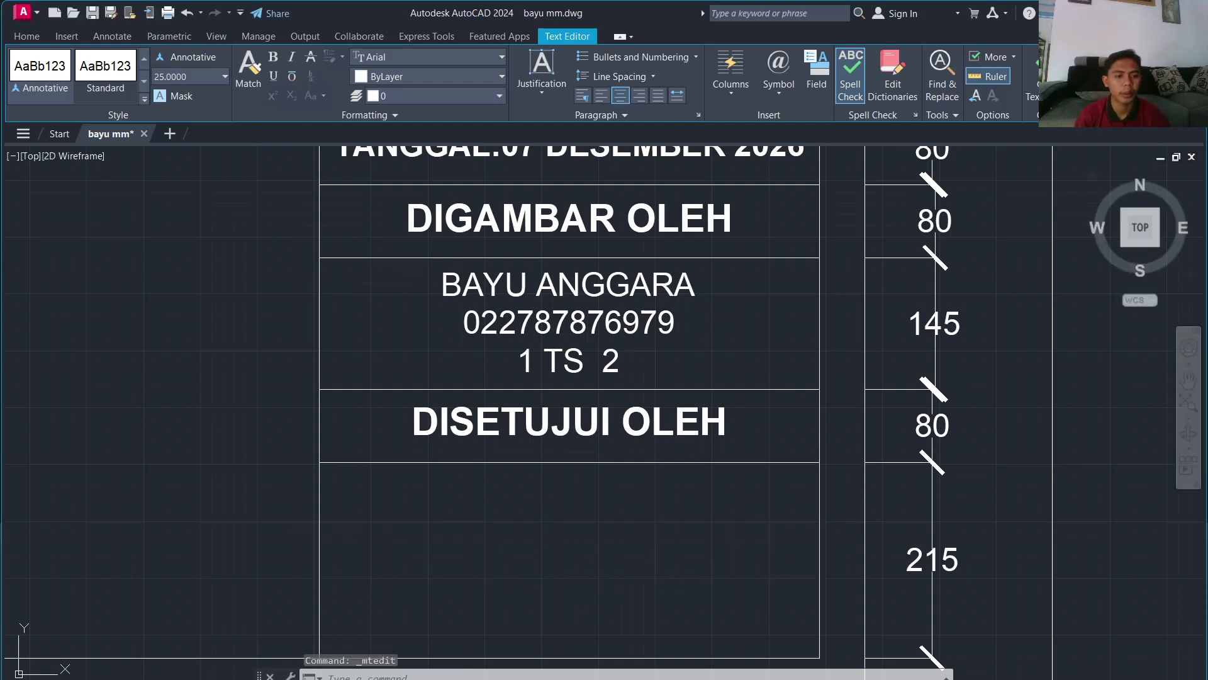
Step: Move the approver's name lower inside the DISETUJUI OLEH box
click(751, 552)
key(Return)
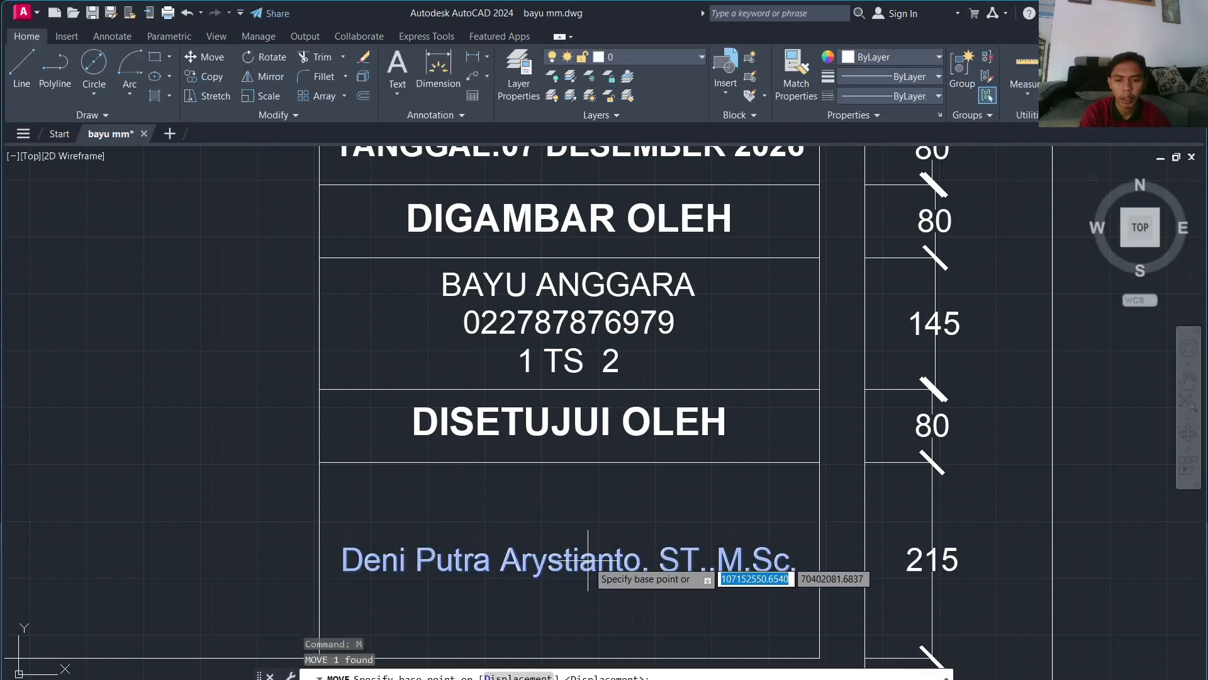
click(586, 548)
click(592, 623)
scroll(588, 620, down, 5)
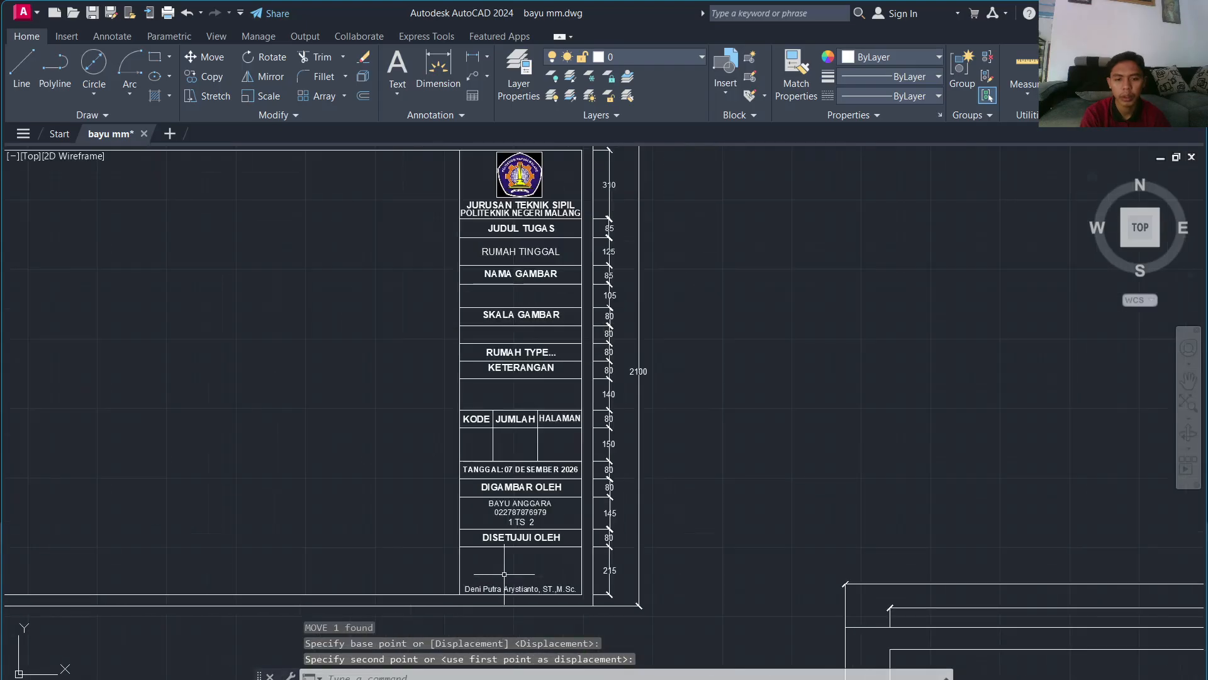
scroll(498, 572, down, 3)
scroll(493, 513, up, 2)
scroll(648, 337, down, 4)
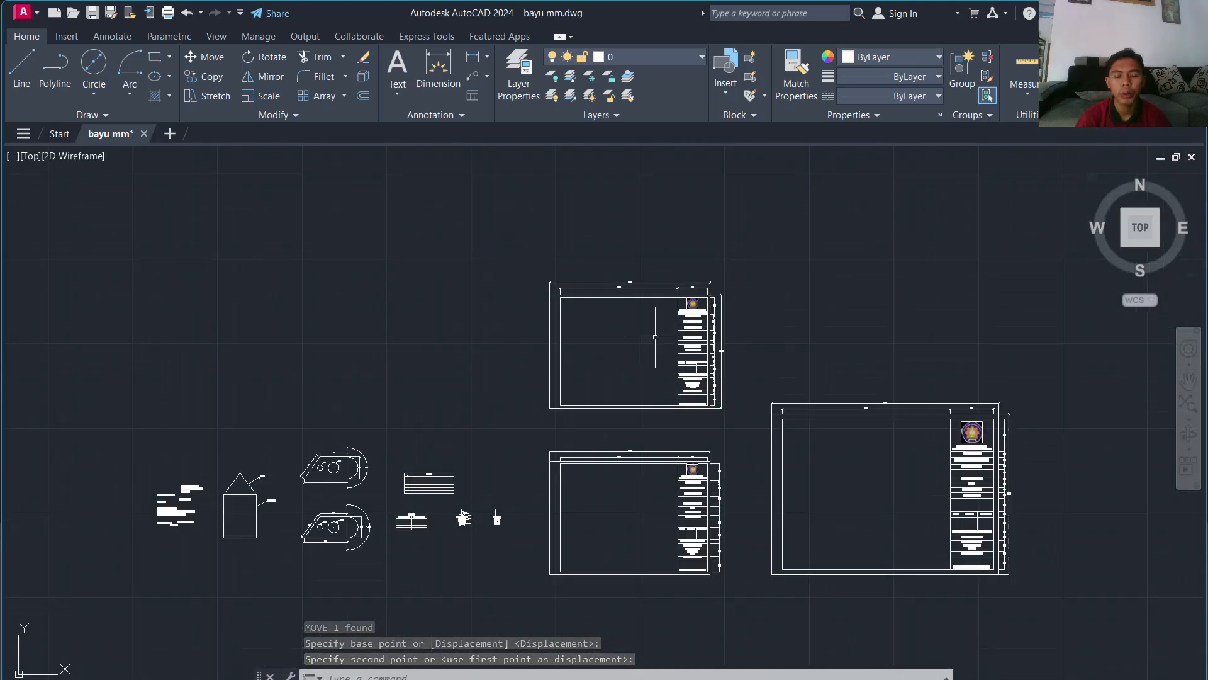
Step: Draw a 4200 × 2970 sheet rectangle beside the existing sheet, level with its bottom edge
key(Escape)
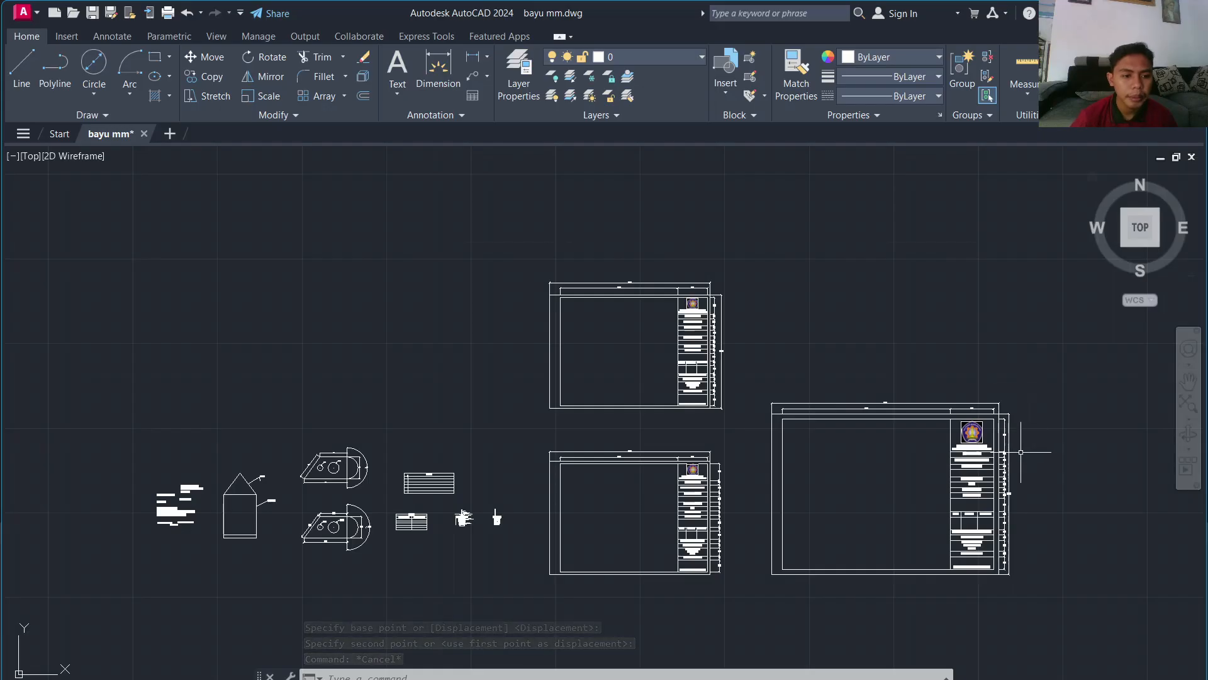
middle_drag(1053, 456, 544, 388)
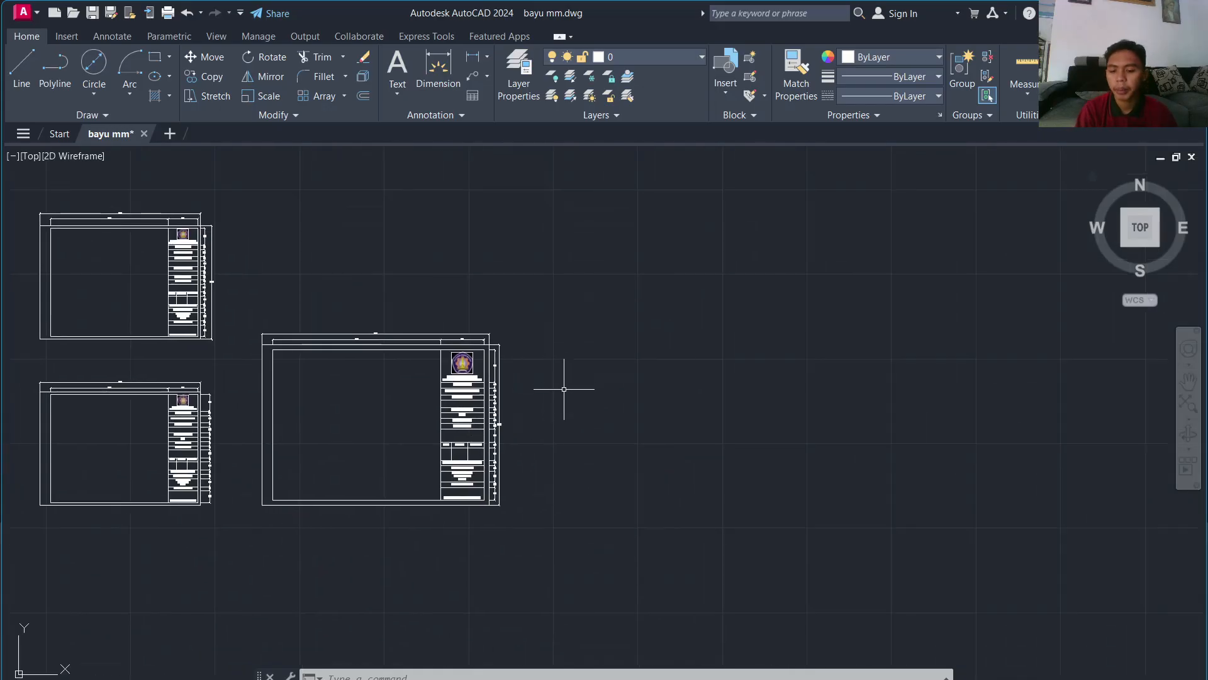
text(c)
key(Return)
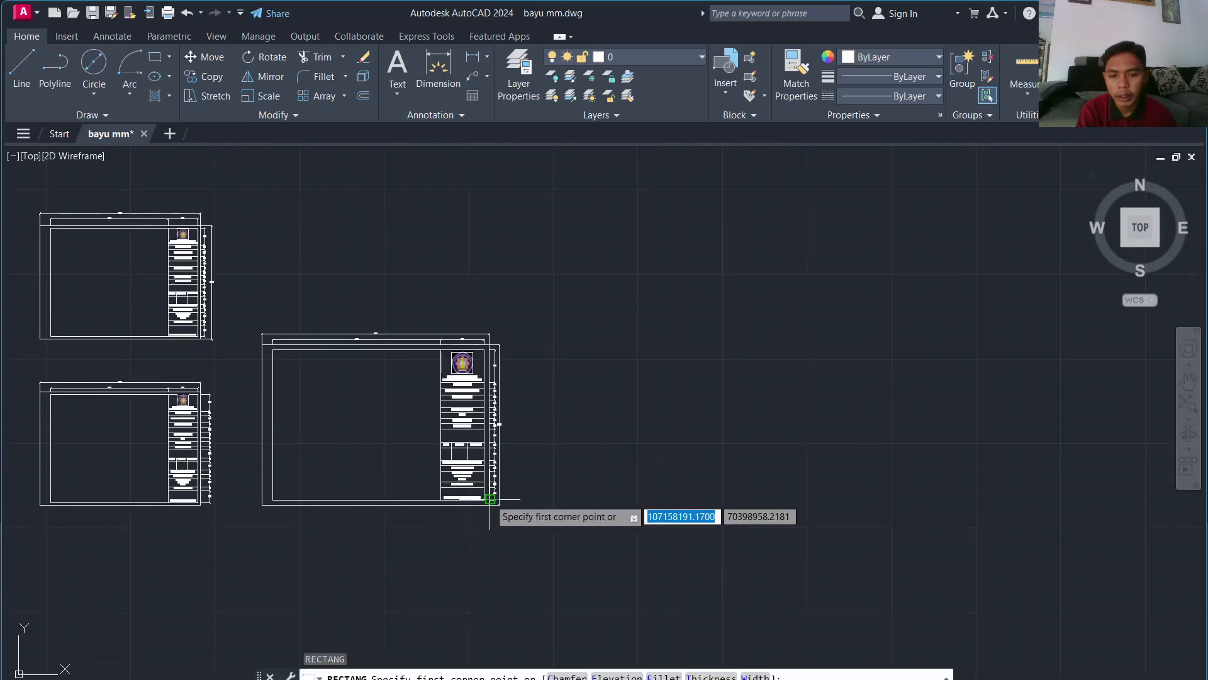
scroll(466, 533, up, 8)
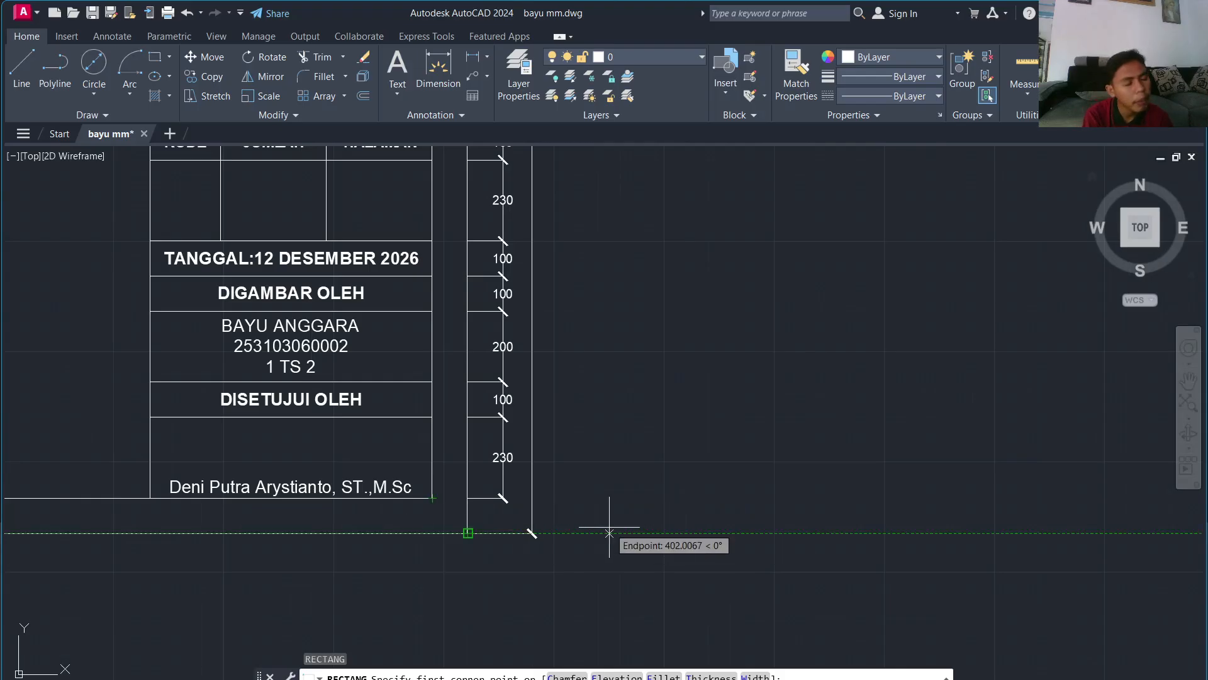
click(747, 533)
scroll(898, 440, down, 4)
scroll(910, 407, up, 3)
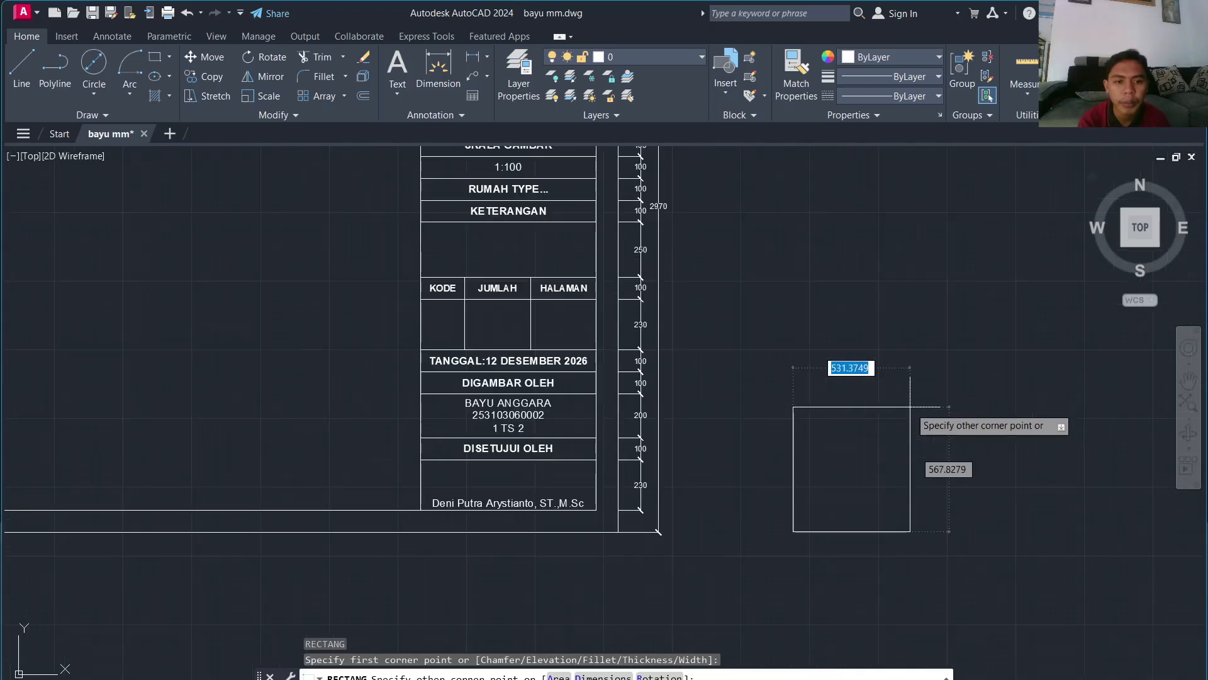
mouse_move(910, 407)
middle_down()
mouse_move(1202, 679)
mouse_move(950, 539)
middle_up()
scroll(950, 539, up, 2)
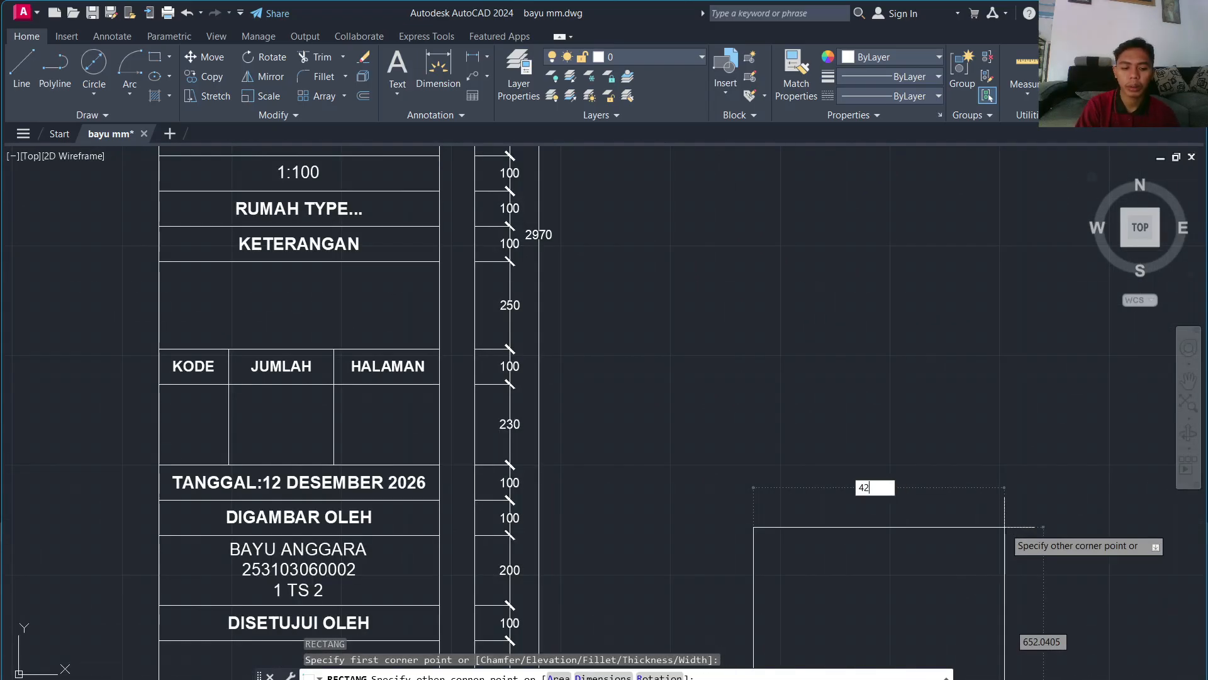
key(Tab)
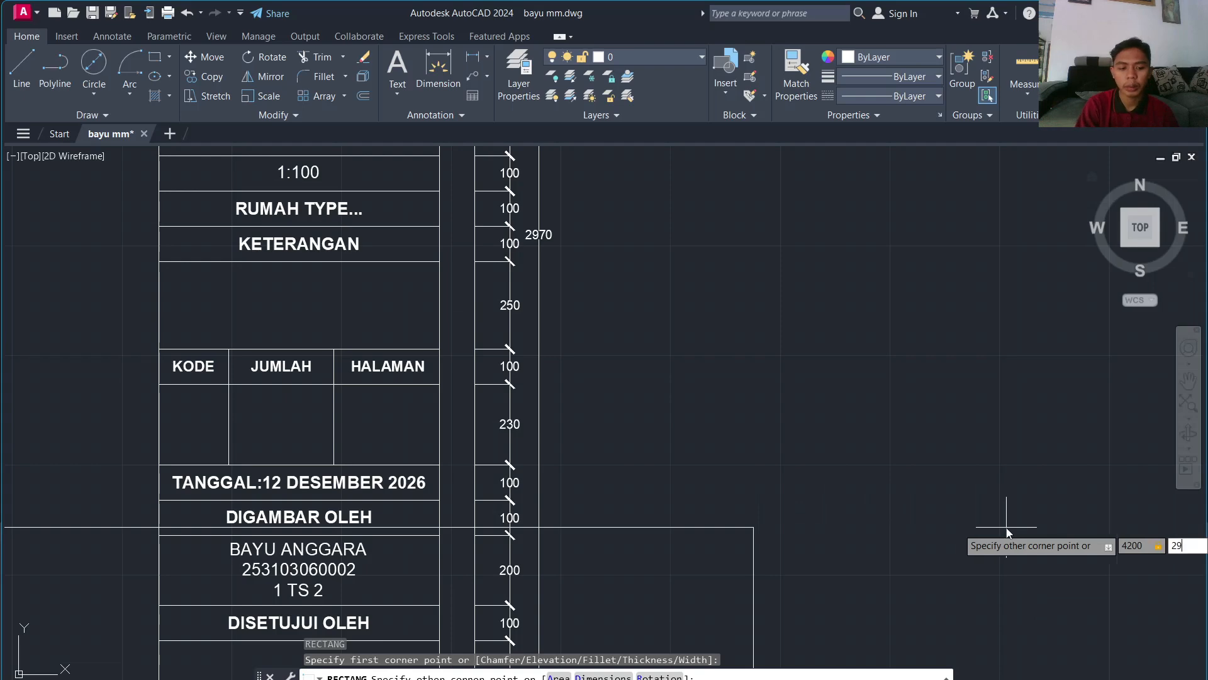
key(Return)
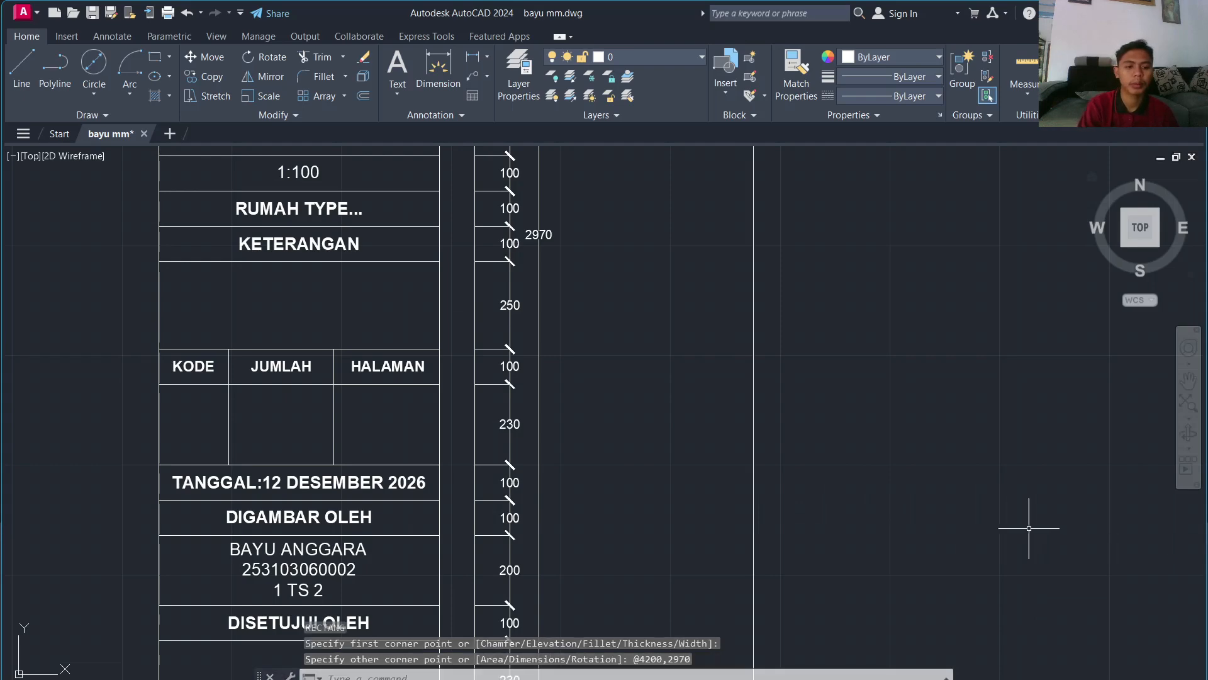
scroll(1028, 527, down, 5)
mouse_move(1038, 507)
middle_down()
mouse_move(768, 591)
mouse_move(690, 454)
middle_up()
scroll(751, 554, up, 3)
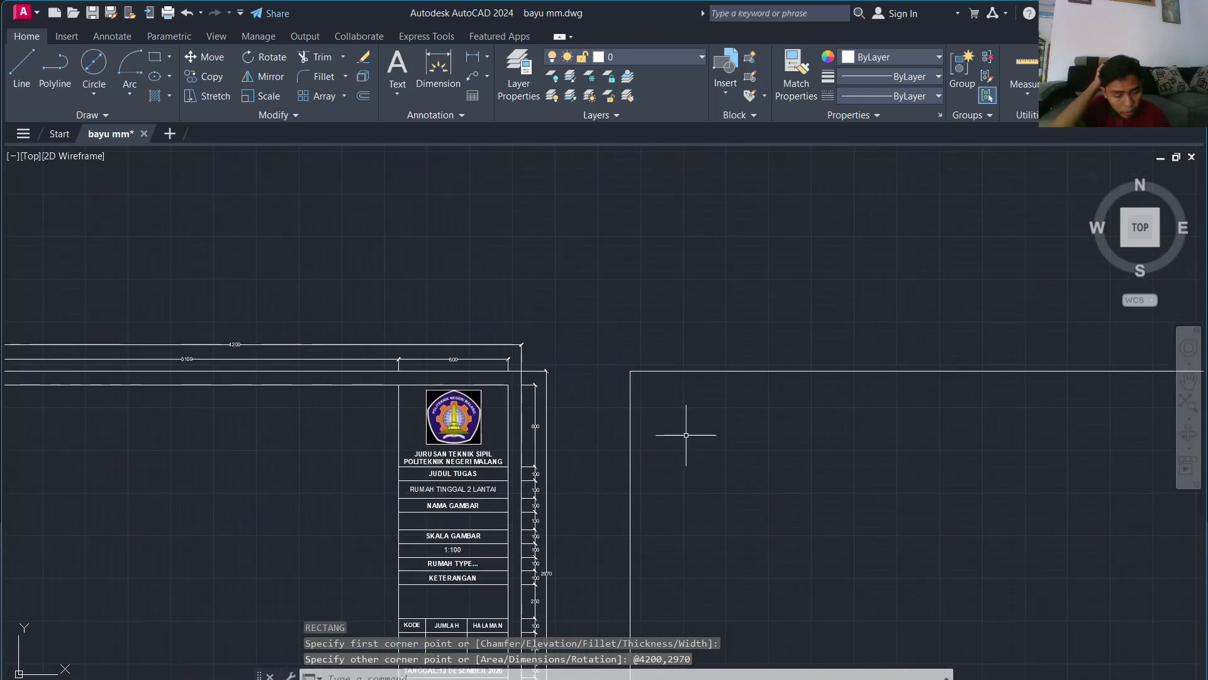
Step: Offset the new rectangle 100 inward to form the inner frame
text(o)
key(Return)
key(Return)
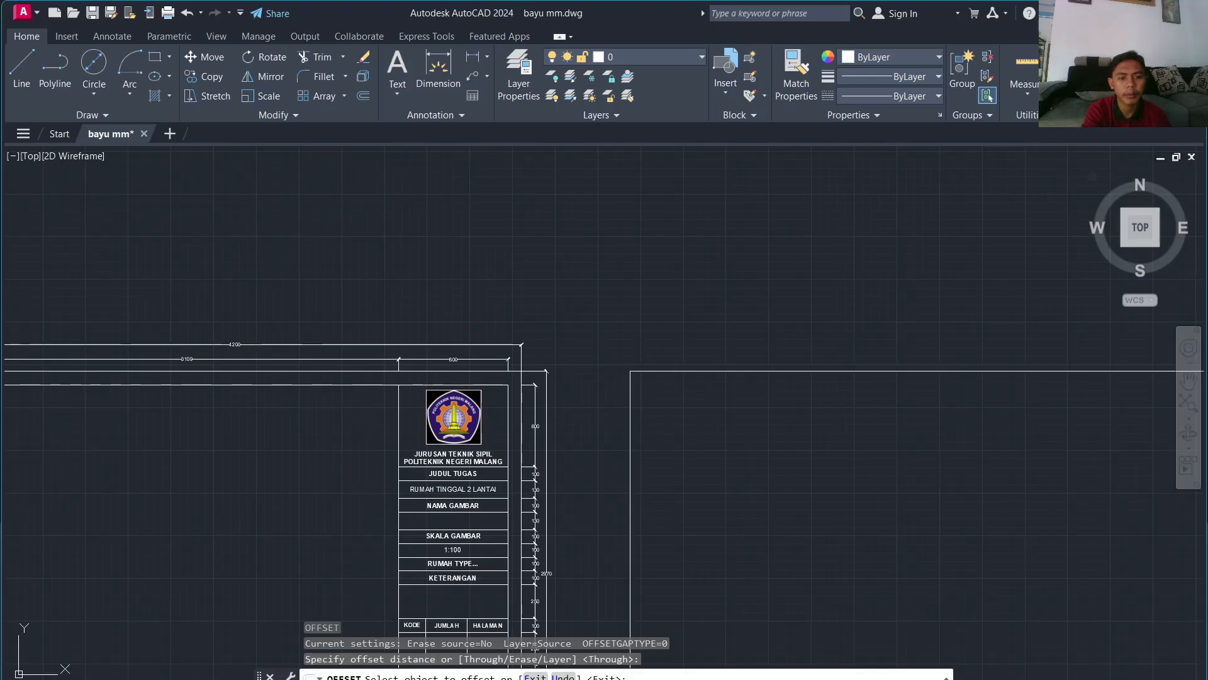
click(893, 370)
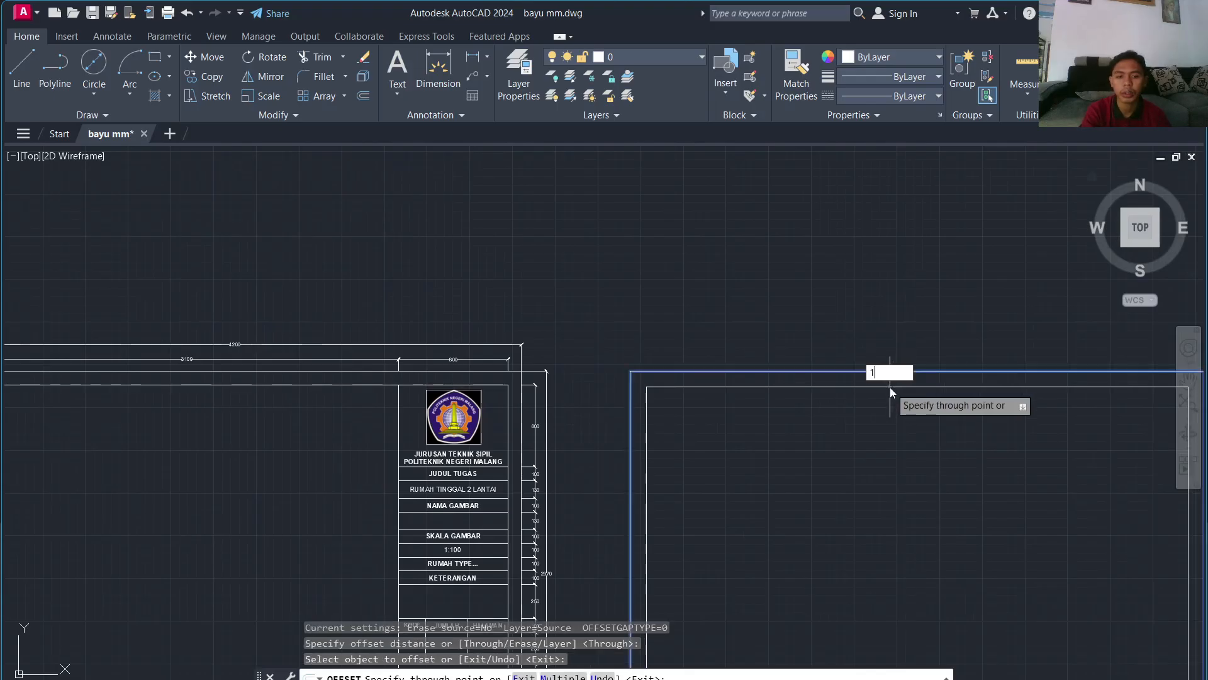
text(100)
key(Return)
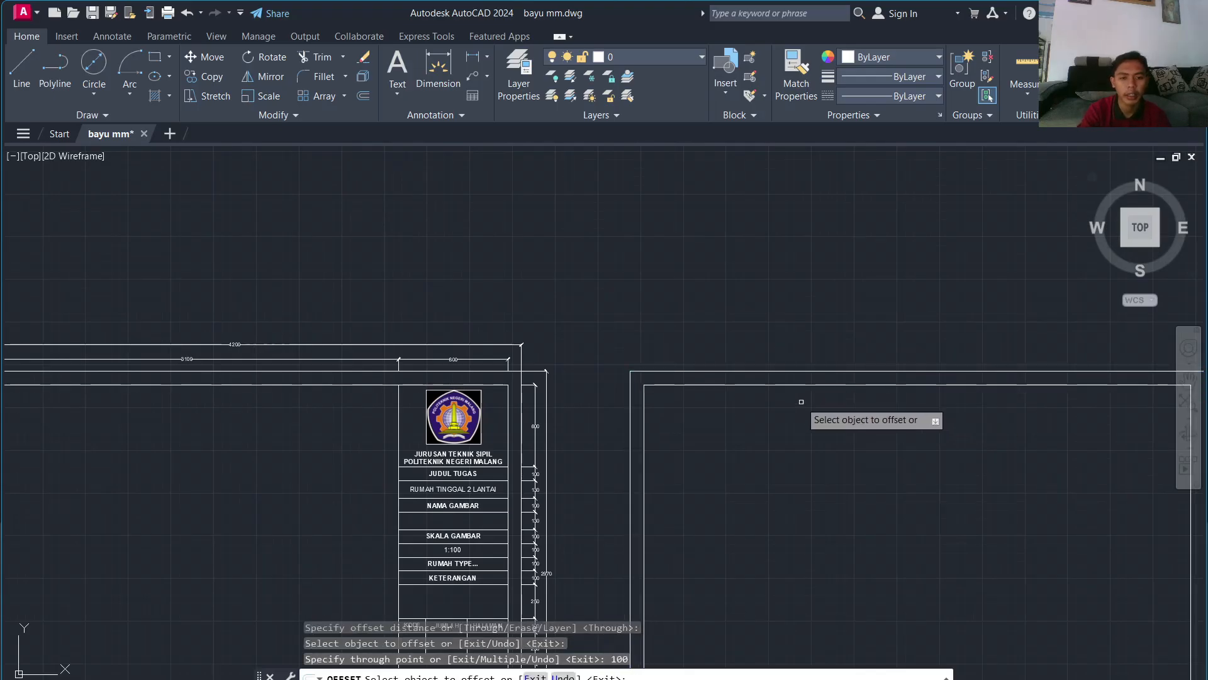
key(Escape)
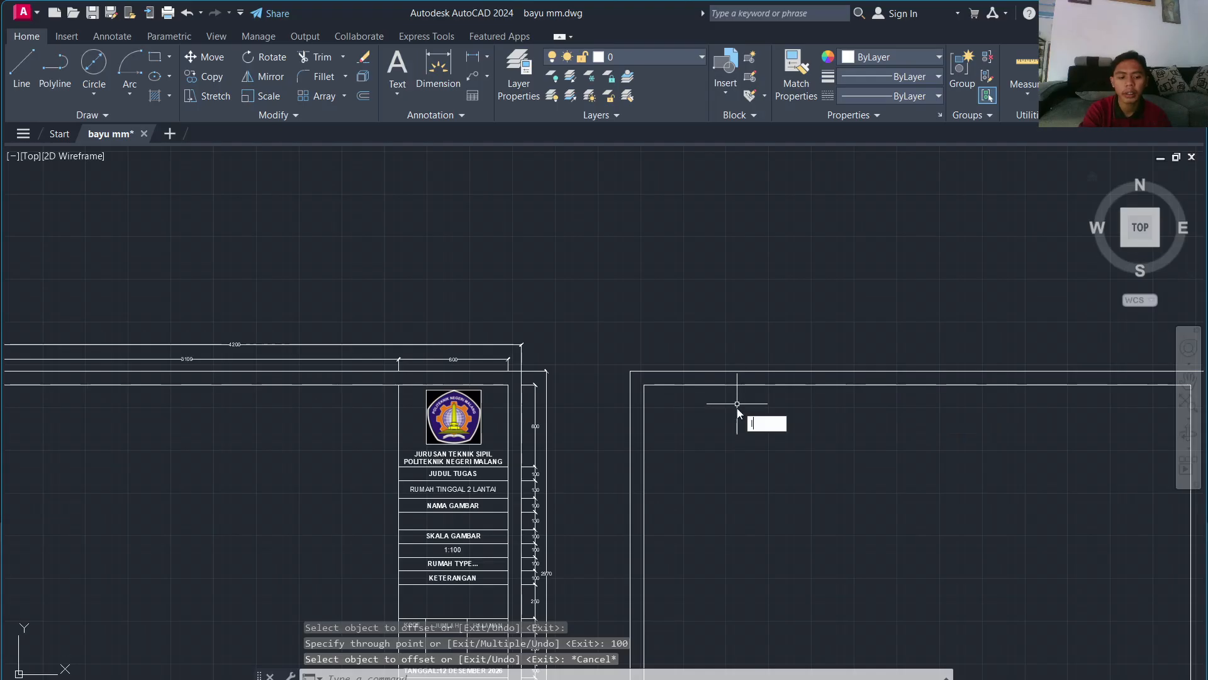
text(l)
key(Return)
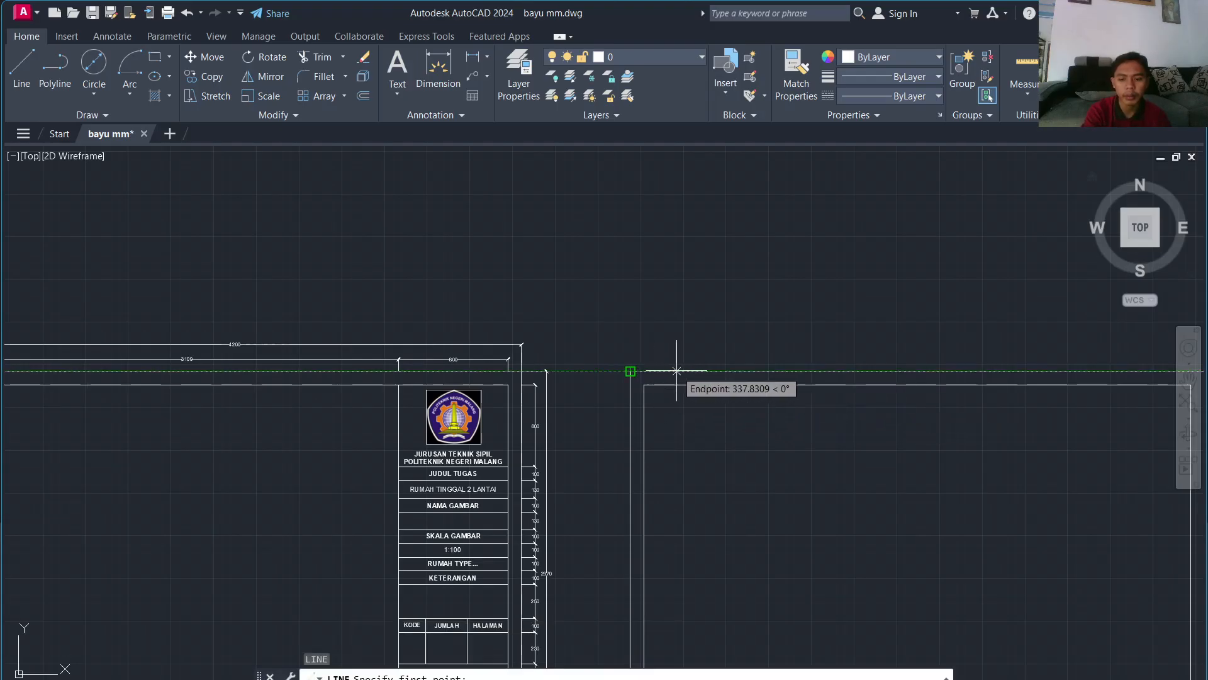
Step: Draw the left margin line 200 in from the corner and trim the top-left overhangs
key(Return)
middle_drag(679, 543, 702, 63)
scroll(749, 171, down, 1)
scroll(706, 327, up, 5)
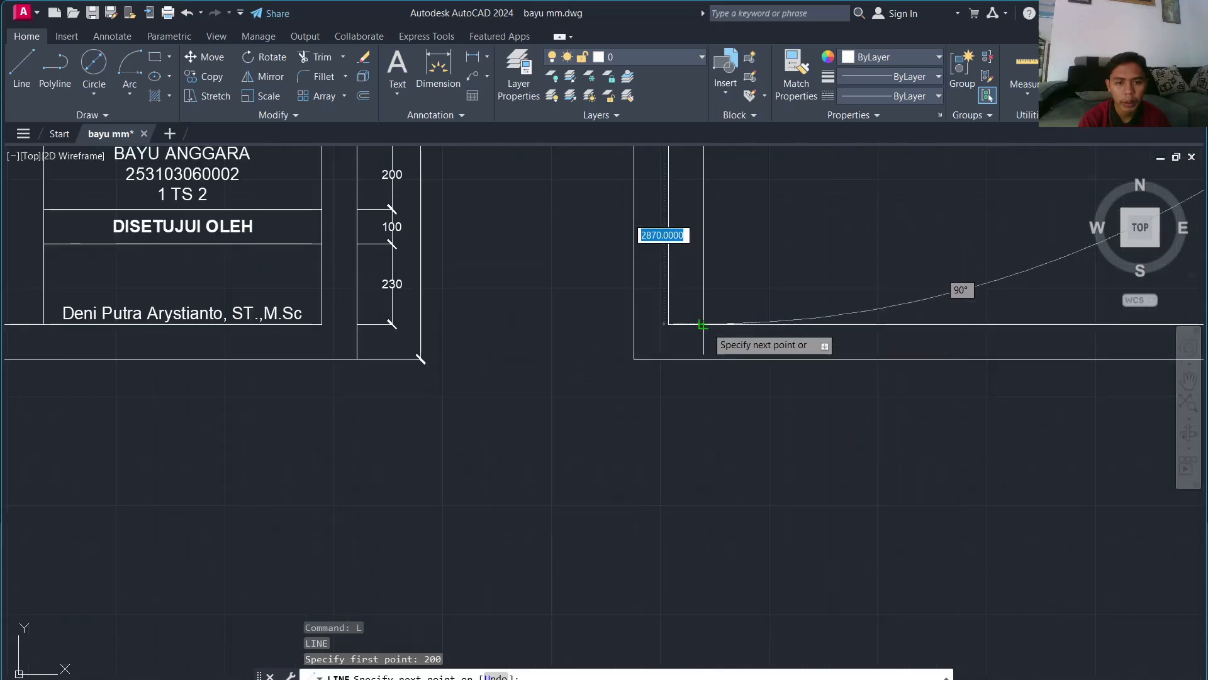
click(702, 327)
key(Escape)
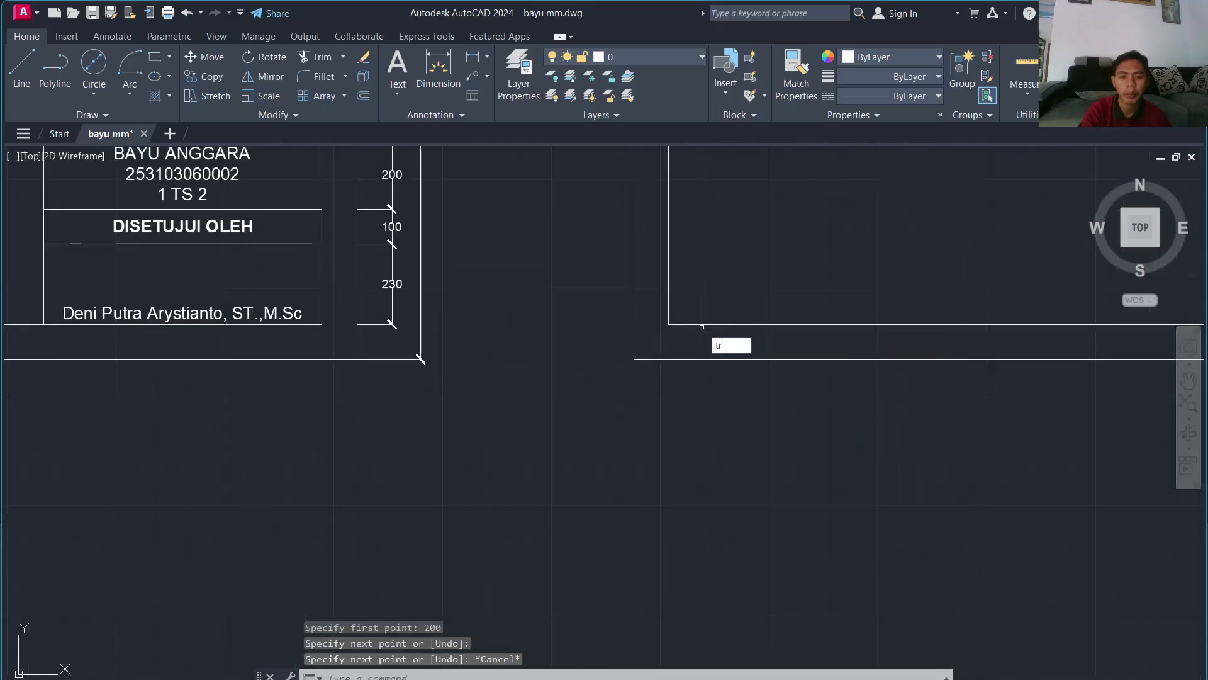
key(Return)
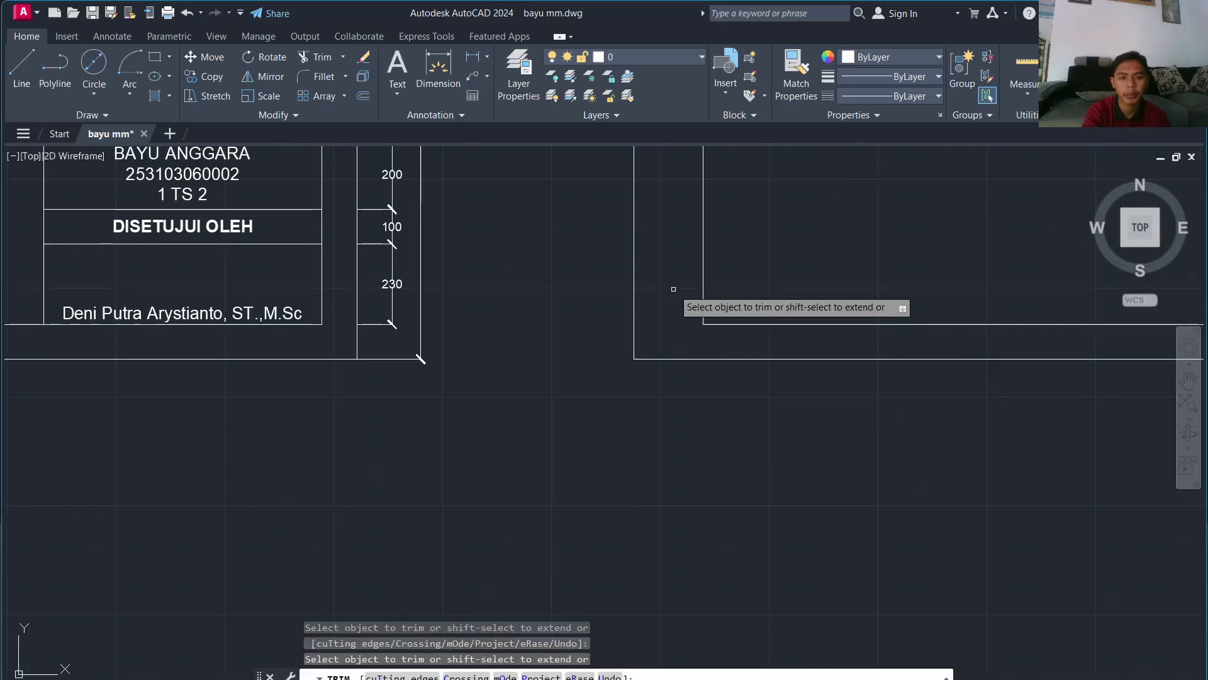
scroll(674, 289, down, 6)
middle_drag(696, 221, 616, 413)
scroll(575, 500, up, 5)
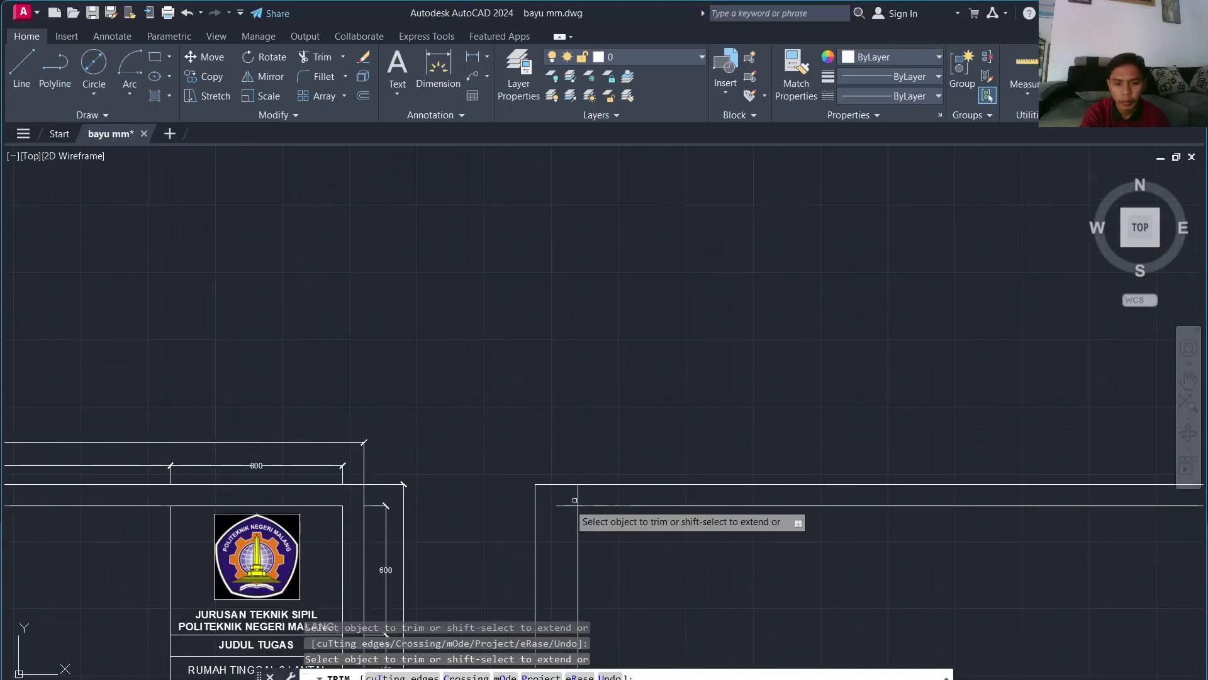
mouse_move(551, 509)
mouse_down()
mouse_move(584, 494)
mouse_move(559, 529)
mouse_up()
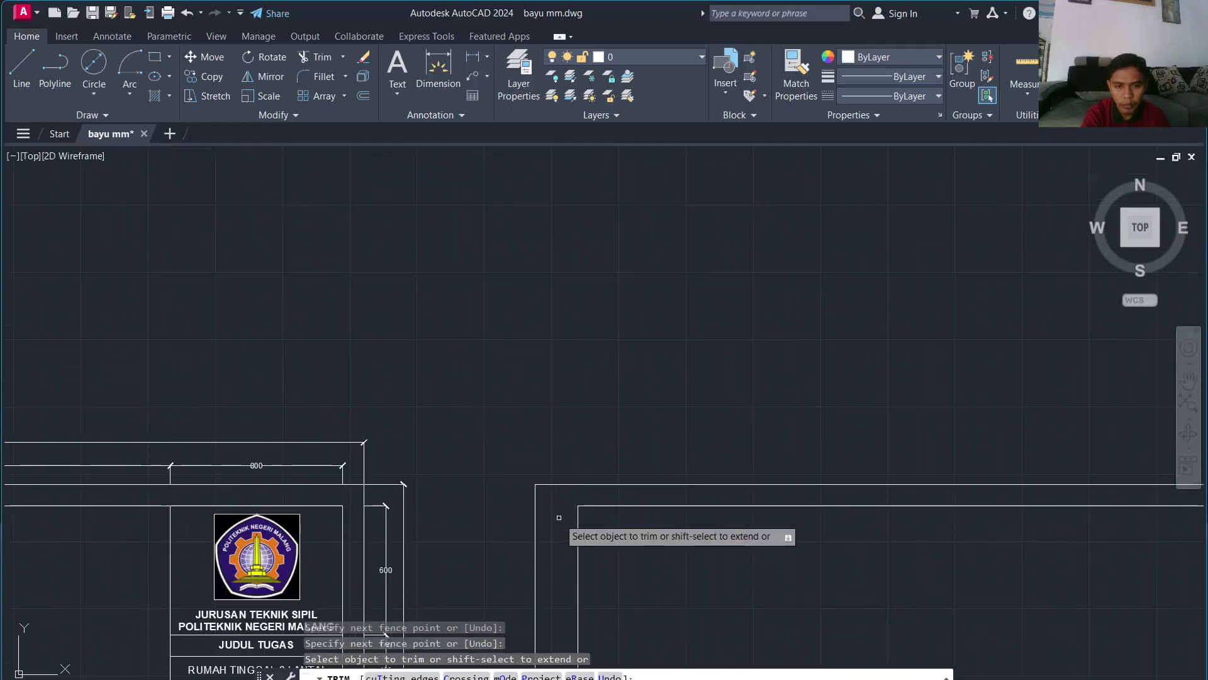
scroll(563, 511, down, 2)
key(Escape)
Step: Draw a vertical line 800 left of the top-right corner down to the inner frame's bottom
text(l)
key(Return)
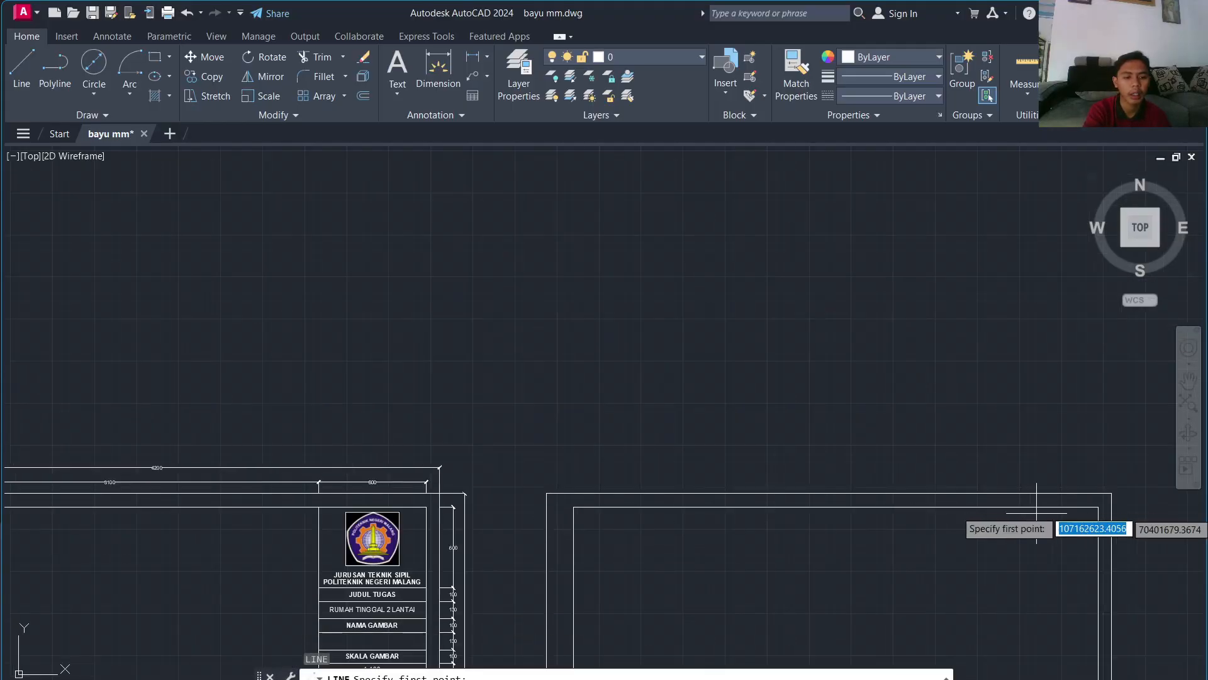
middle_drag(1105, 505, 858, 481)
scroll(869, 482, up, 3)
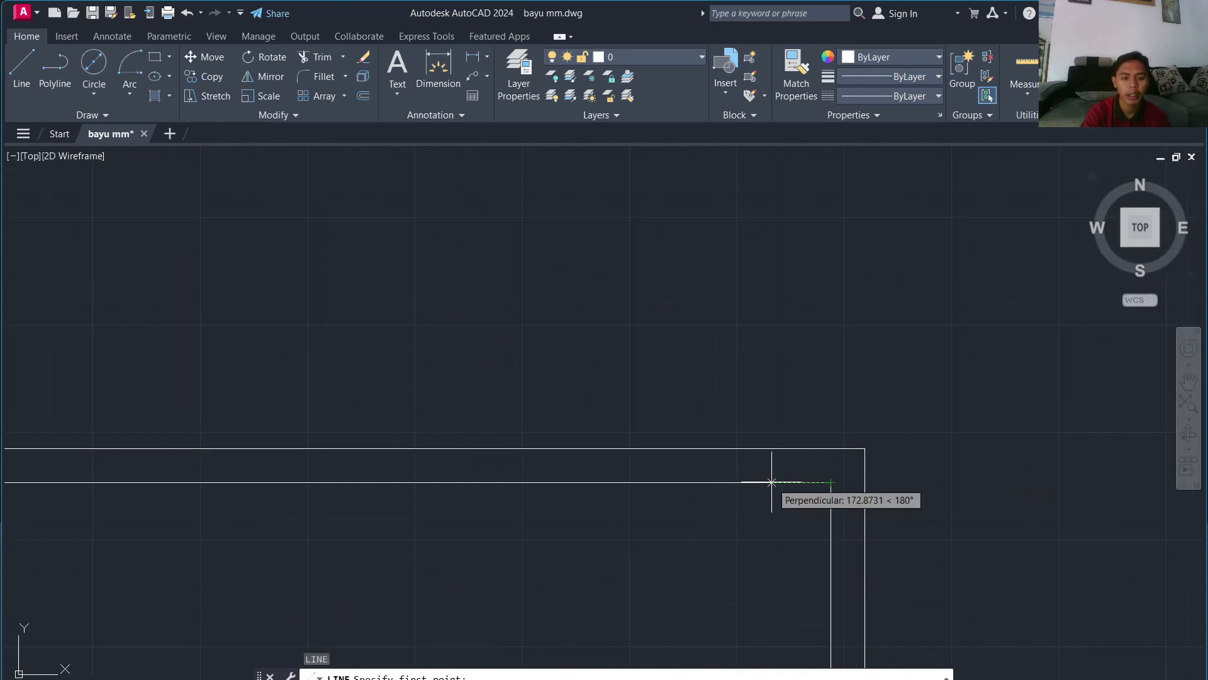
key(Return)
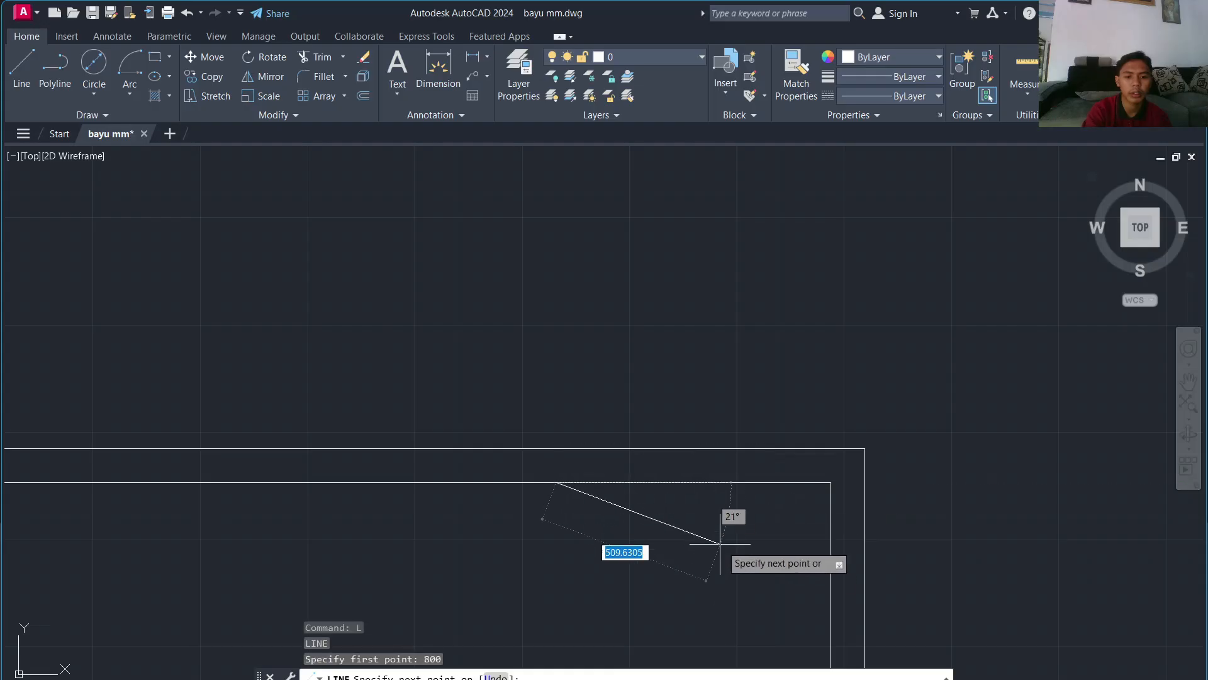
scroll(713, 559, down, 6)
scroll(521, 537, up, 5)
scroll(747, 539, down, 1)
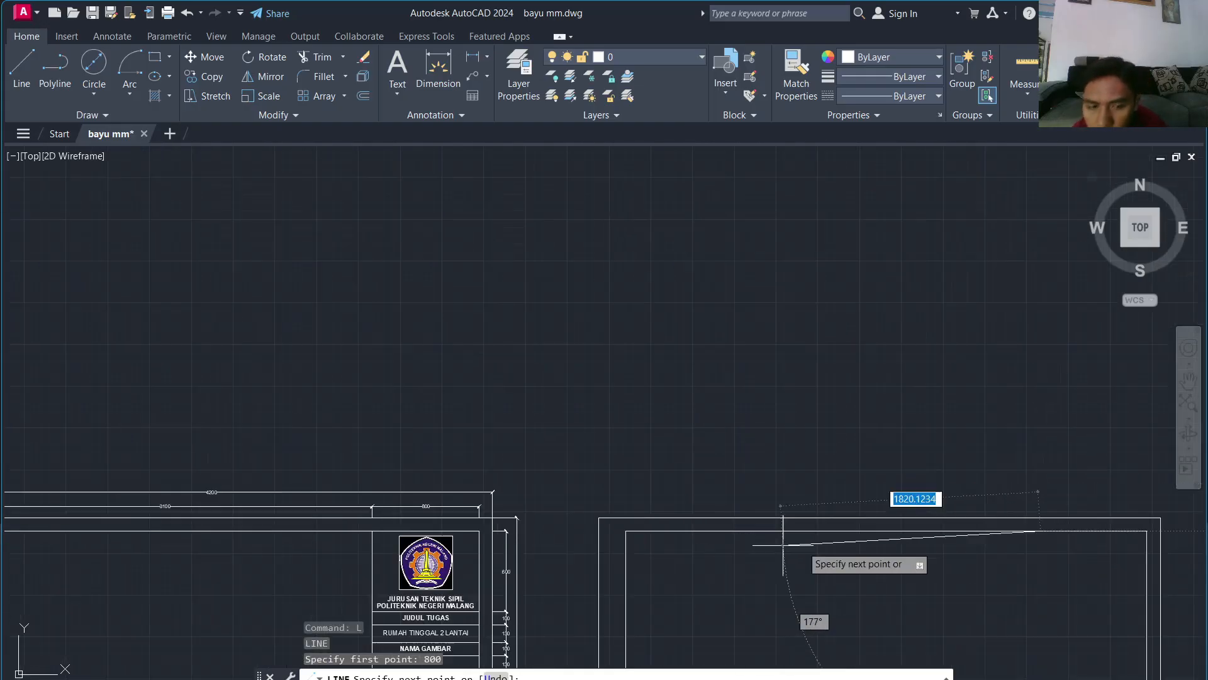
middle_drag(871, 529, 693, 72)
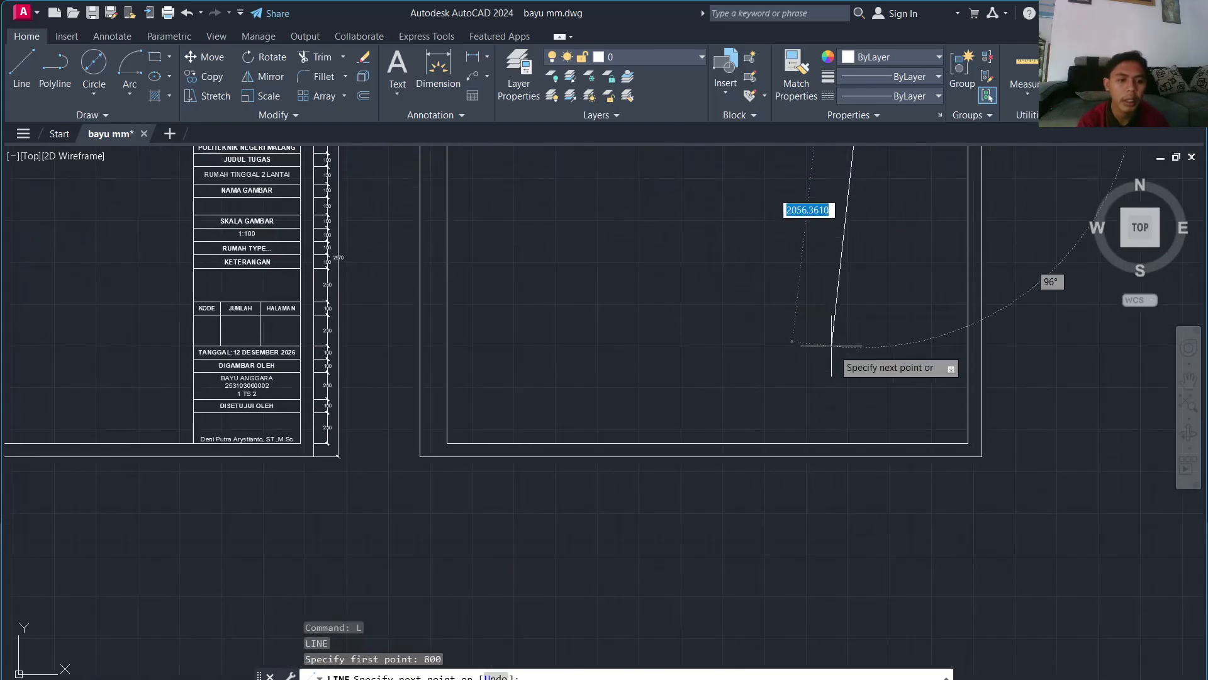
click(861, 443)
key(Escape)
scroll(906, 343, down, 4)
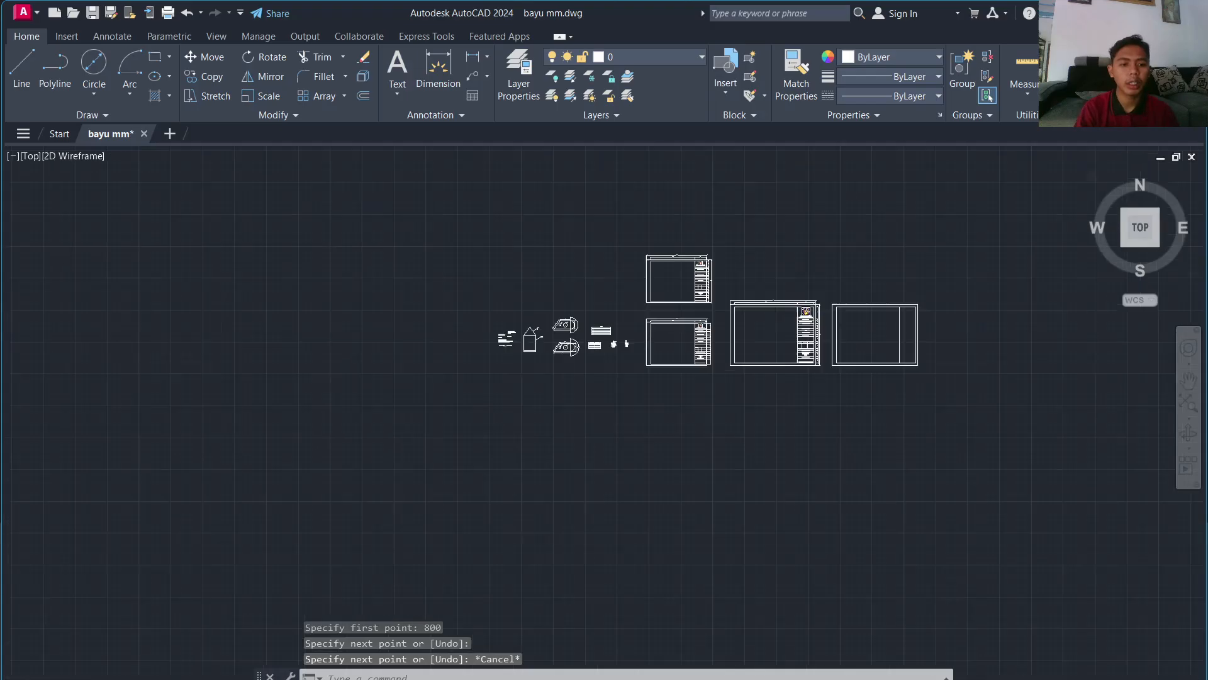
scroll(902, 290, up, 4)
middle_drag(940, 523, 818, 366)
scroll(822, 352, up, 2)
middle_drag(852, 323, 852, 323)
scroll(890, 432, down, 4)
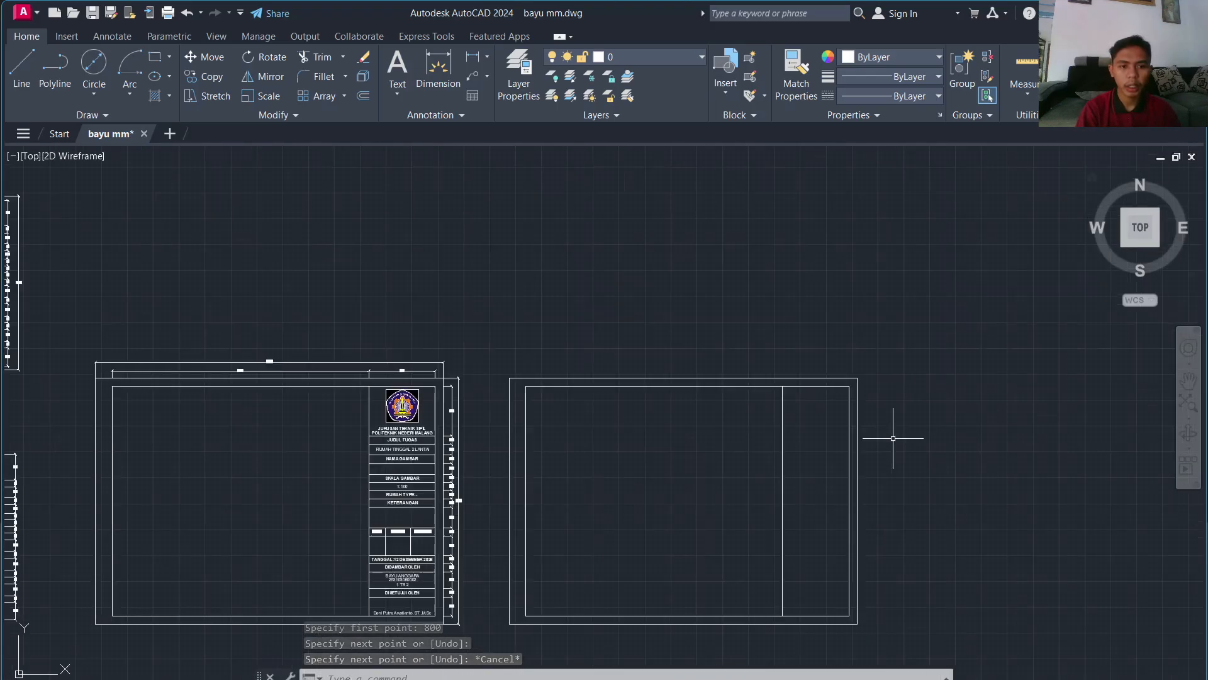
scroll(905, 424, up, 3)
scroll(833, 431, down, 1)
scroll(890, 397, up, 3)
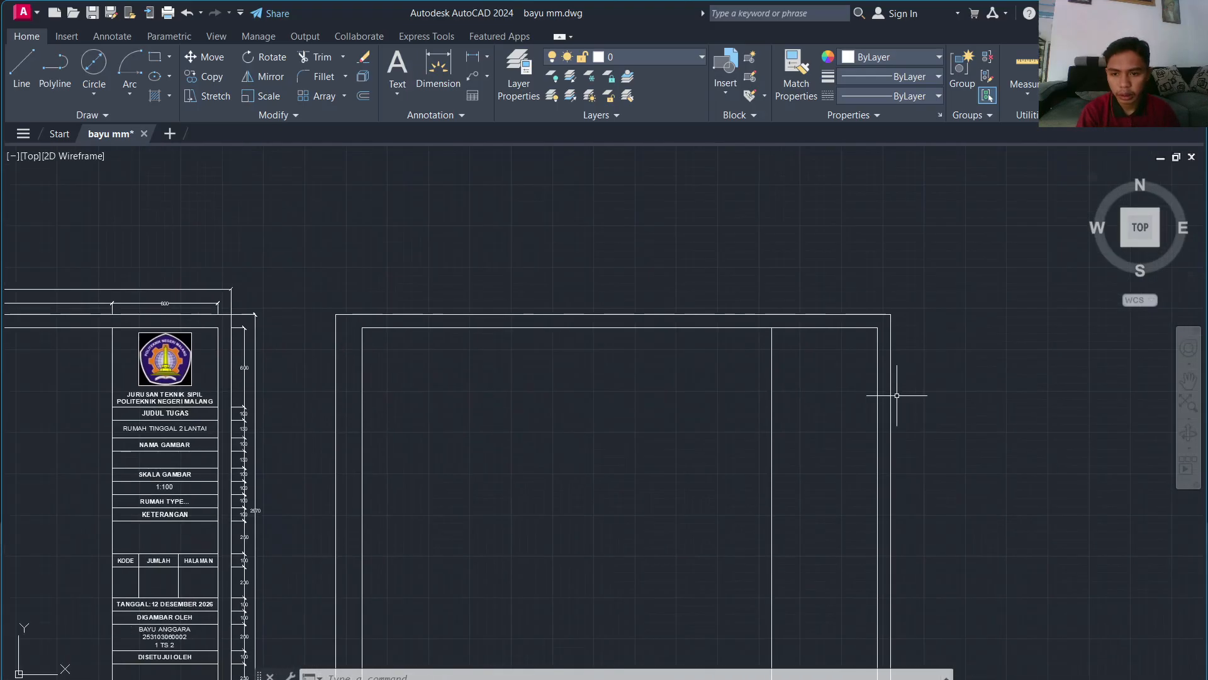
middle_drag(893, 396, 1032, 357)
Step: Draw the first title block row line 600 below the corner and offset a copy 100 below
scroll(1032, 356, down, 2)
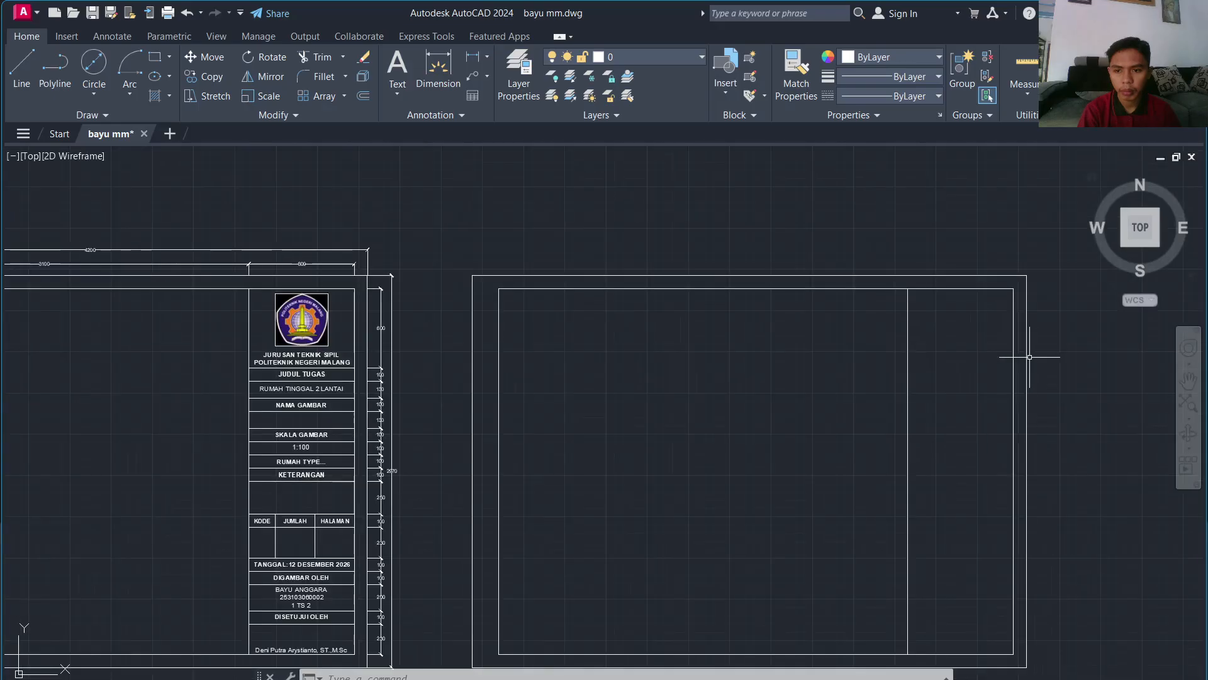
text(l)
key(Return)
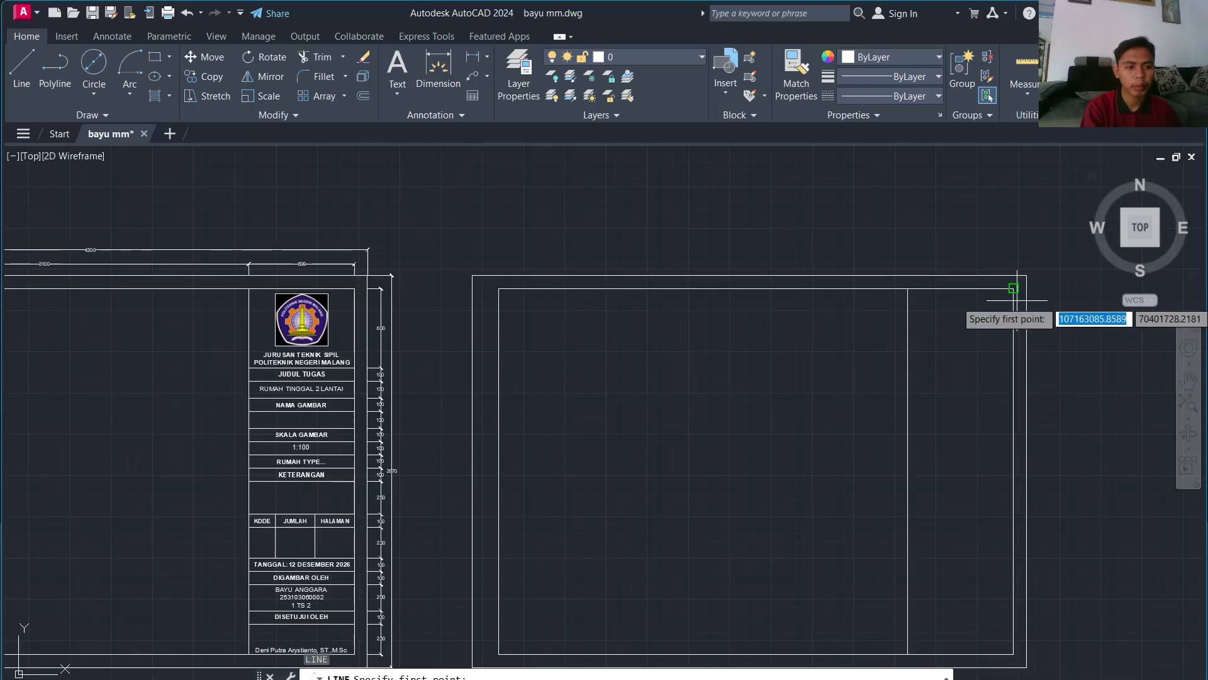
text(600)
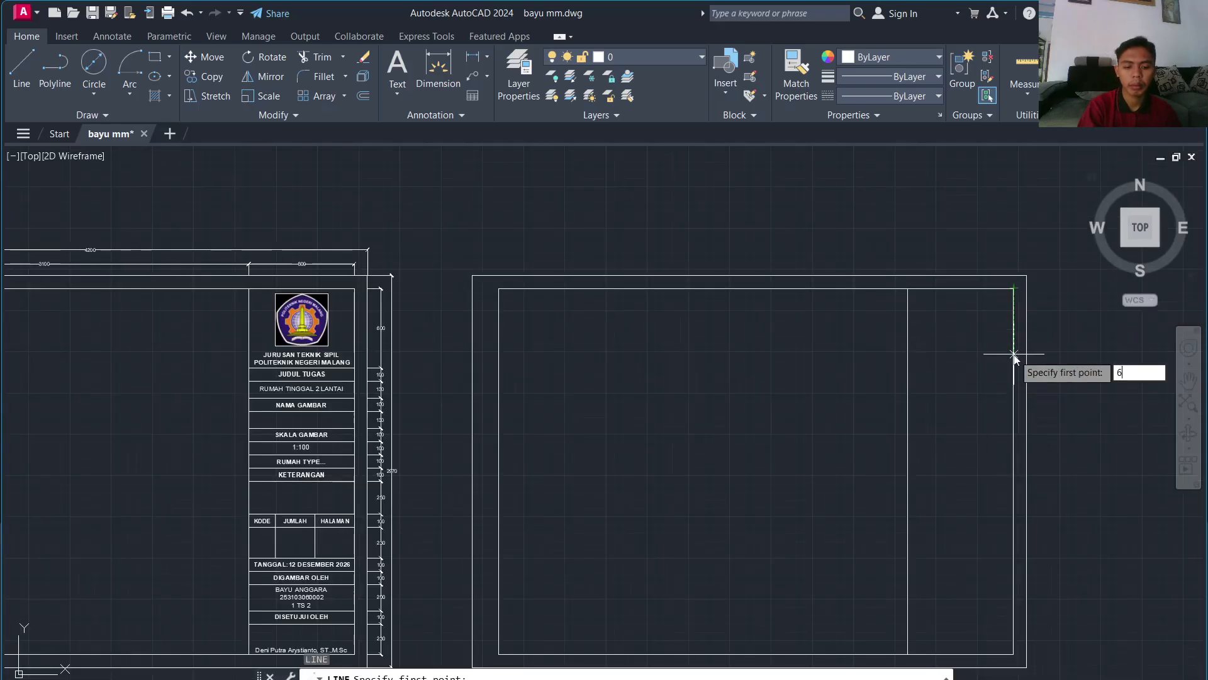
key(Return)
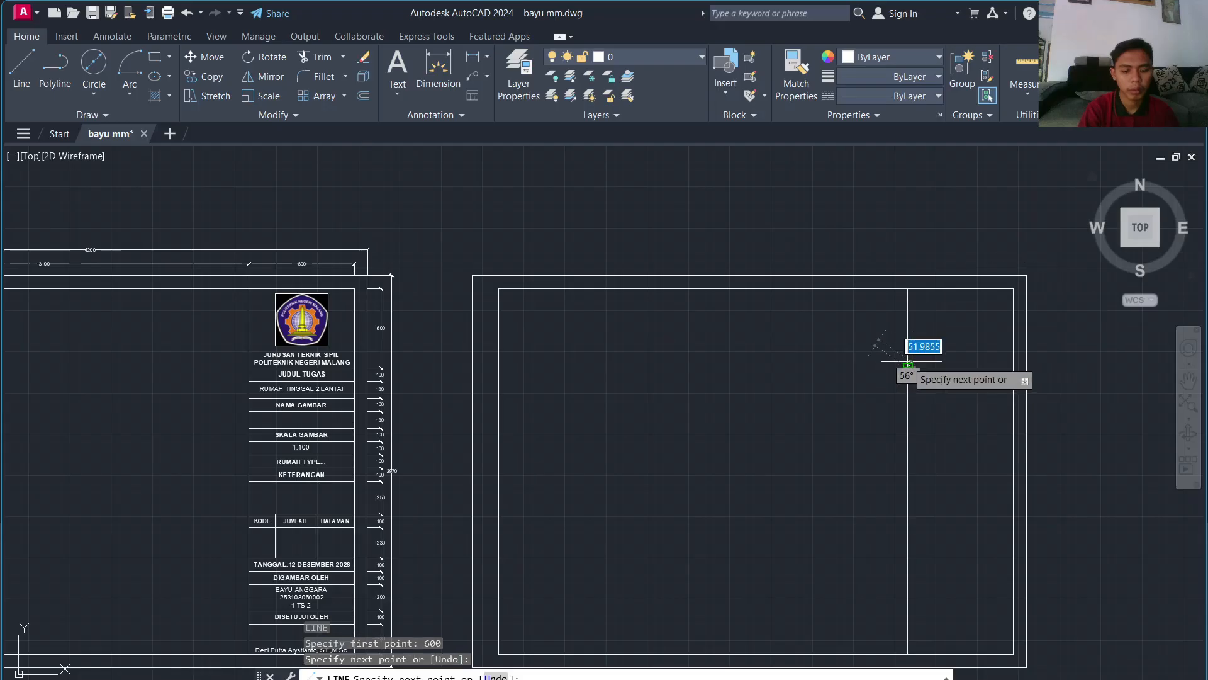
text(n)
key(Escape)
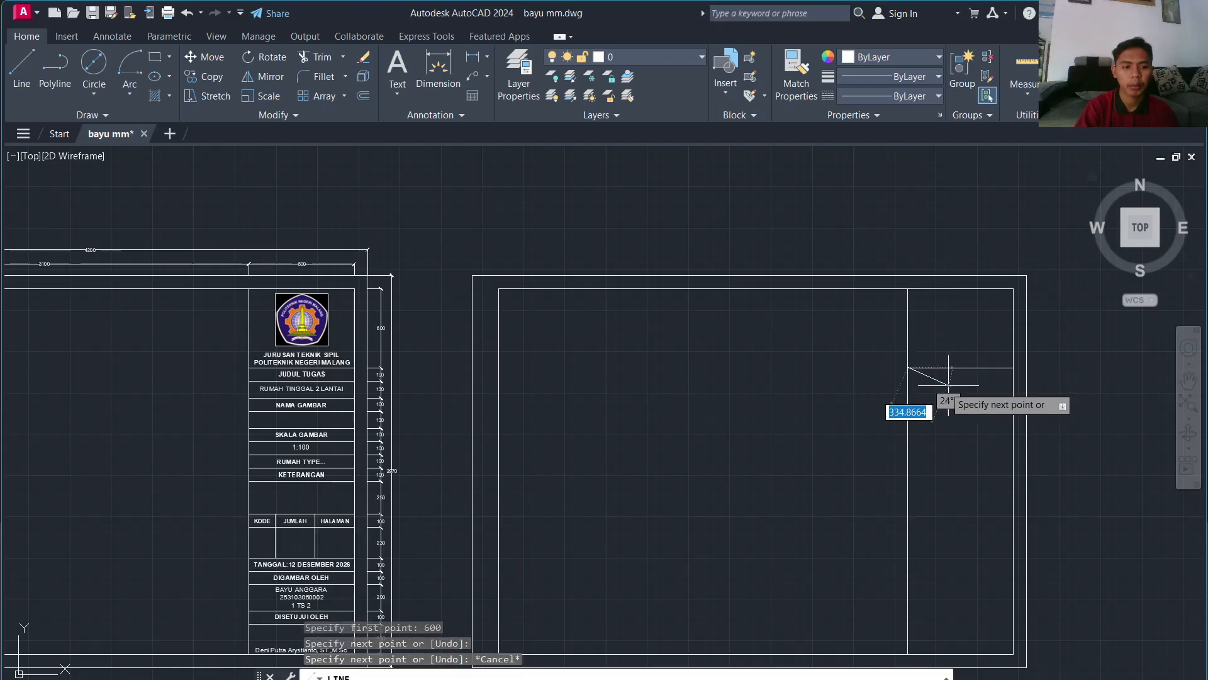
key(Return)
key(Return)
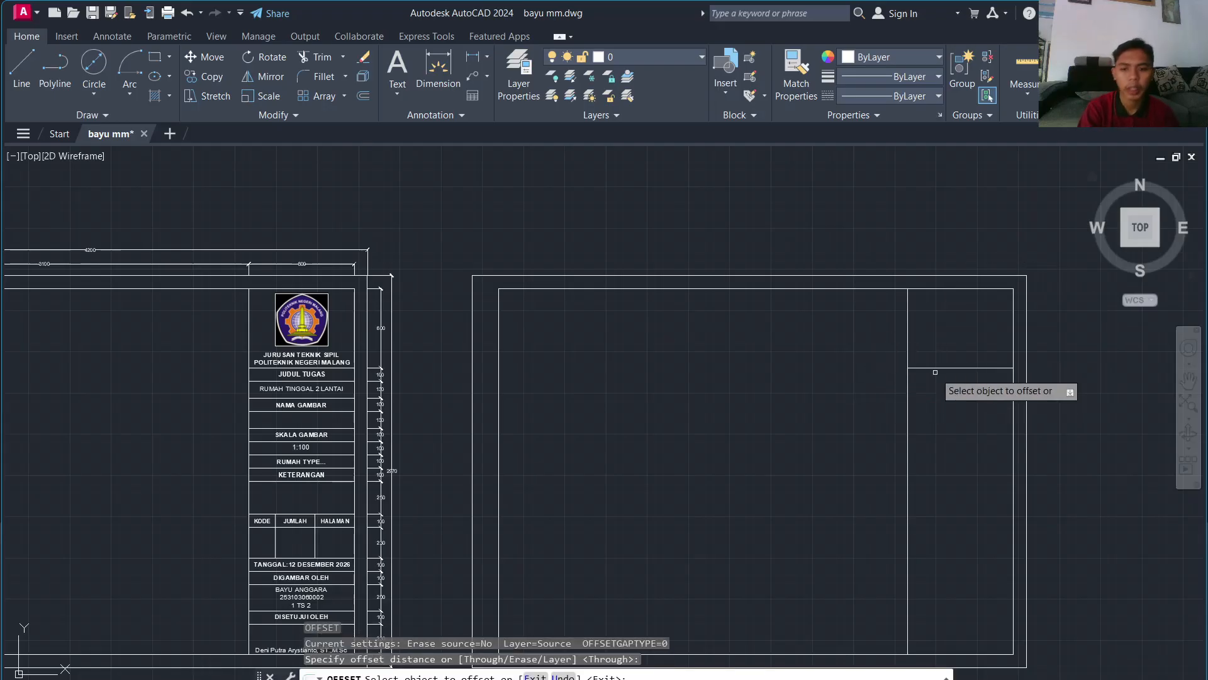
click(936, 368)
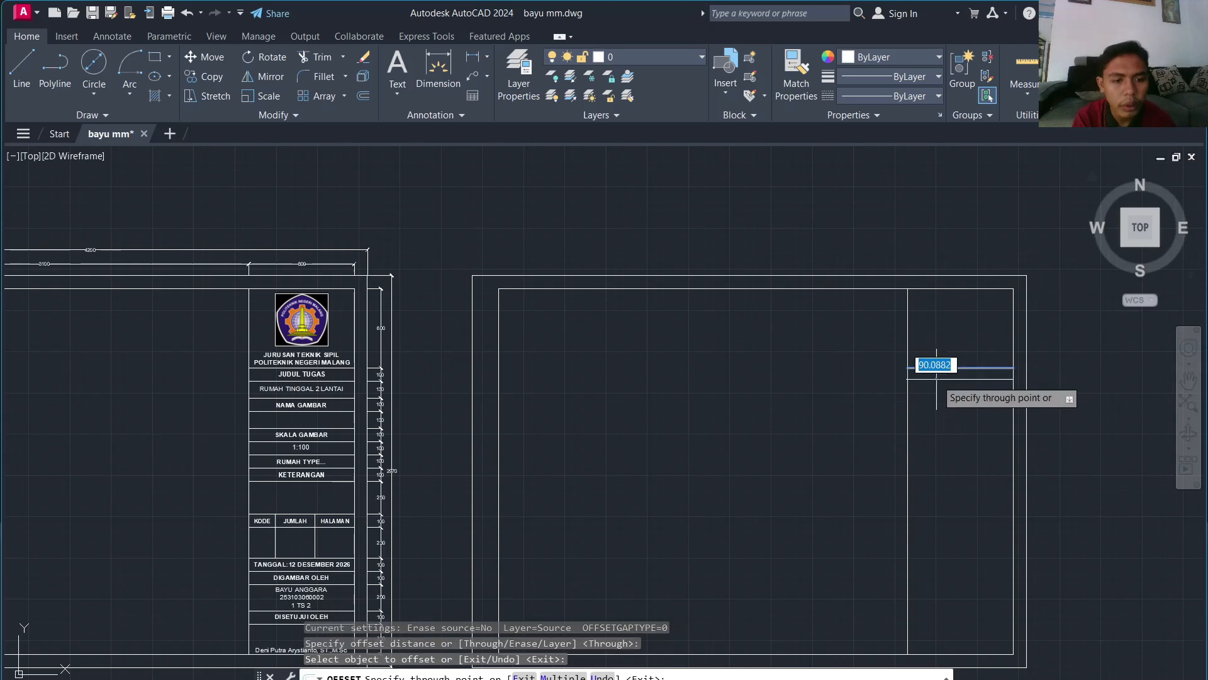
text(100)
key(Return)
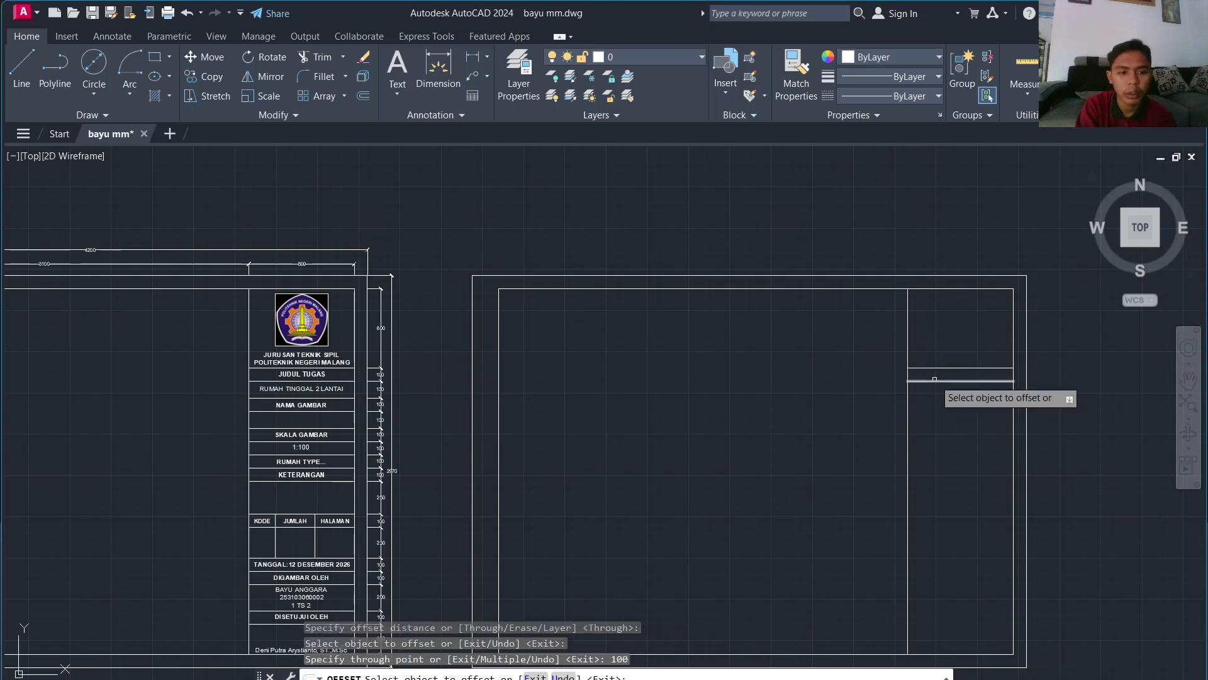
Step: Offset further row lines downward at 130, 100, 130, 100, 100, 100 and 100
scroll(405, 396, up, 2)
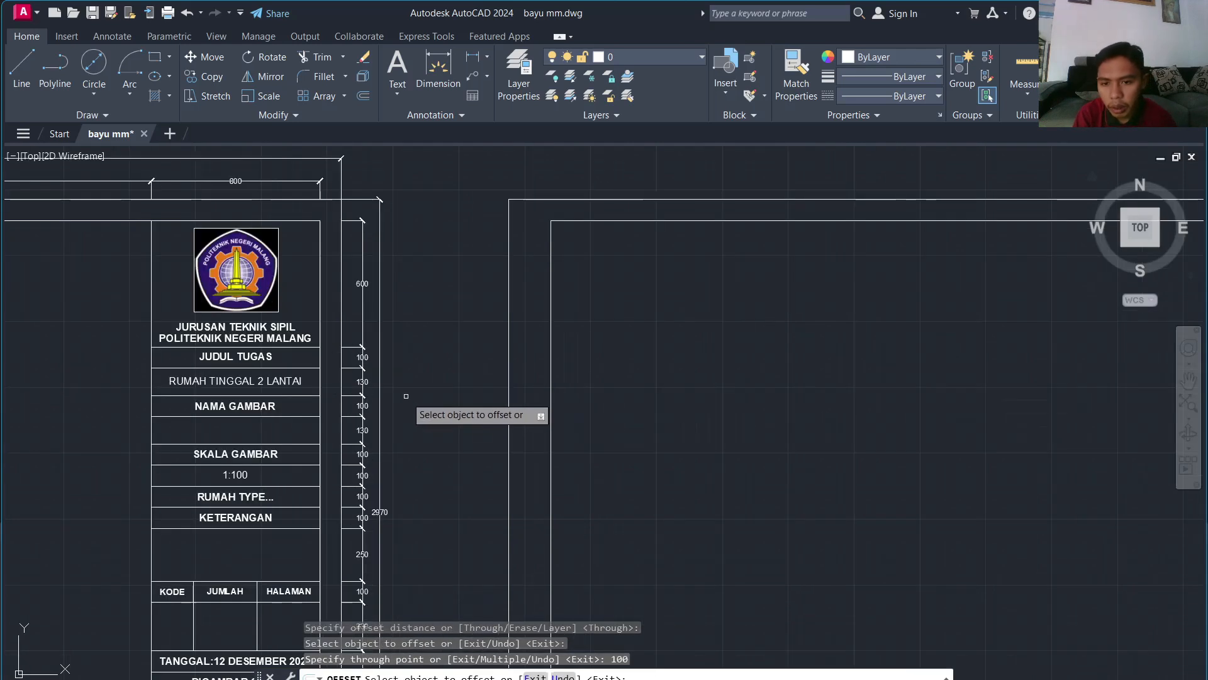
scroll(632, 385, down, 2)
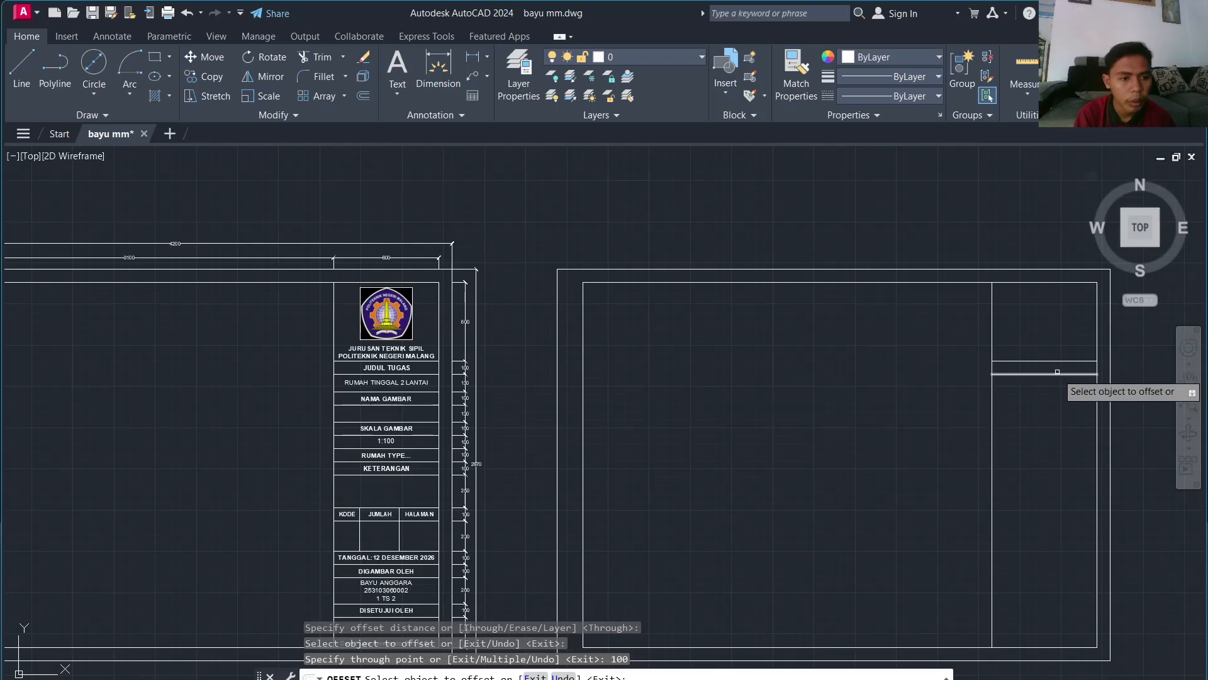
click(1049, 373)
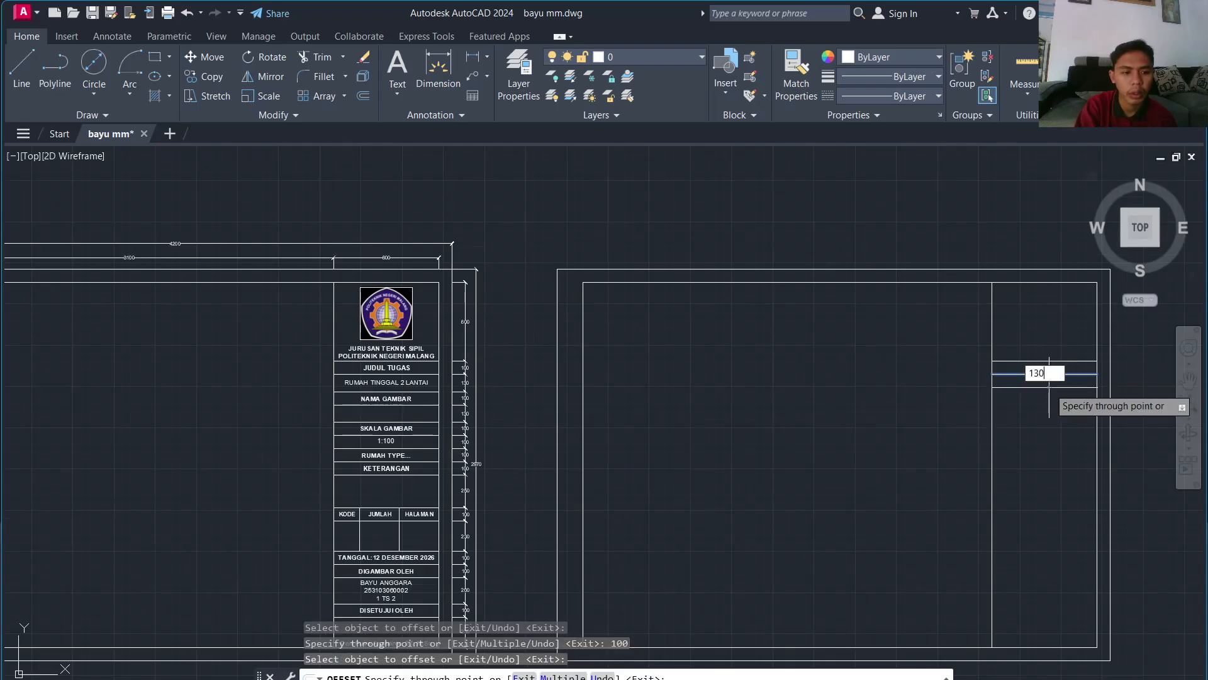
text(130)
key(Return)
click(1038, 391)
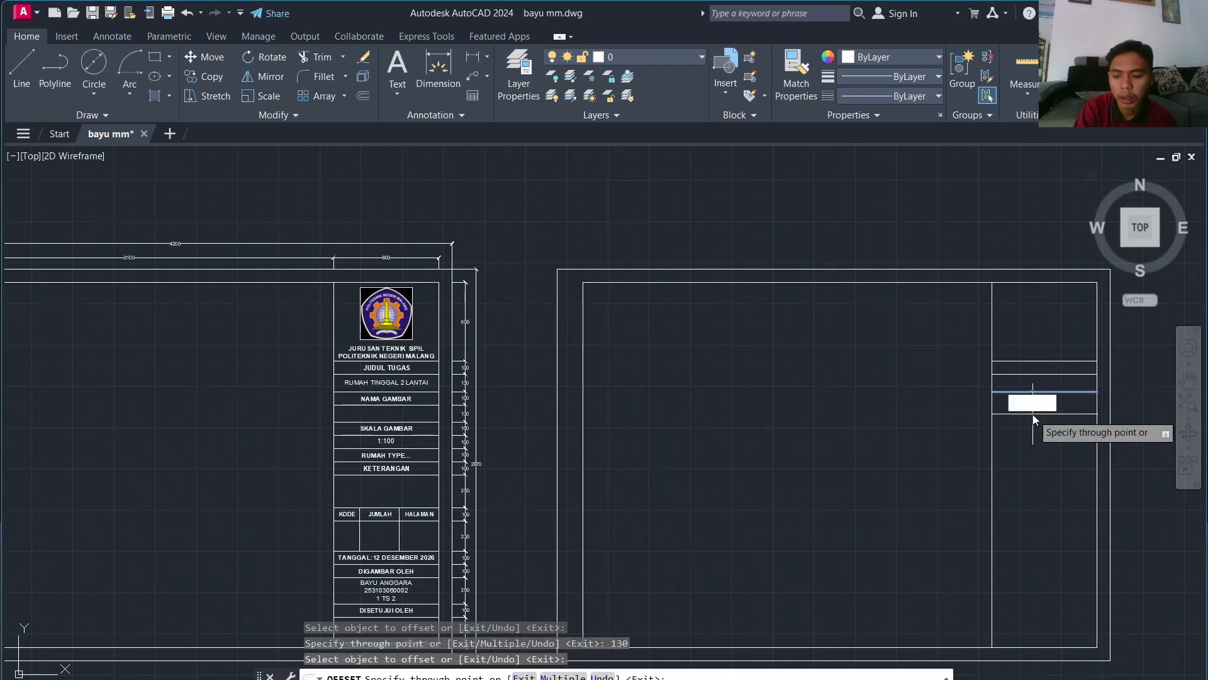
text(100)
key(Return)
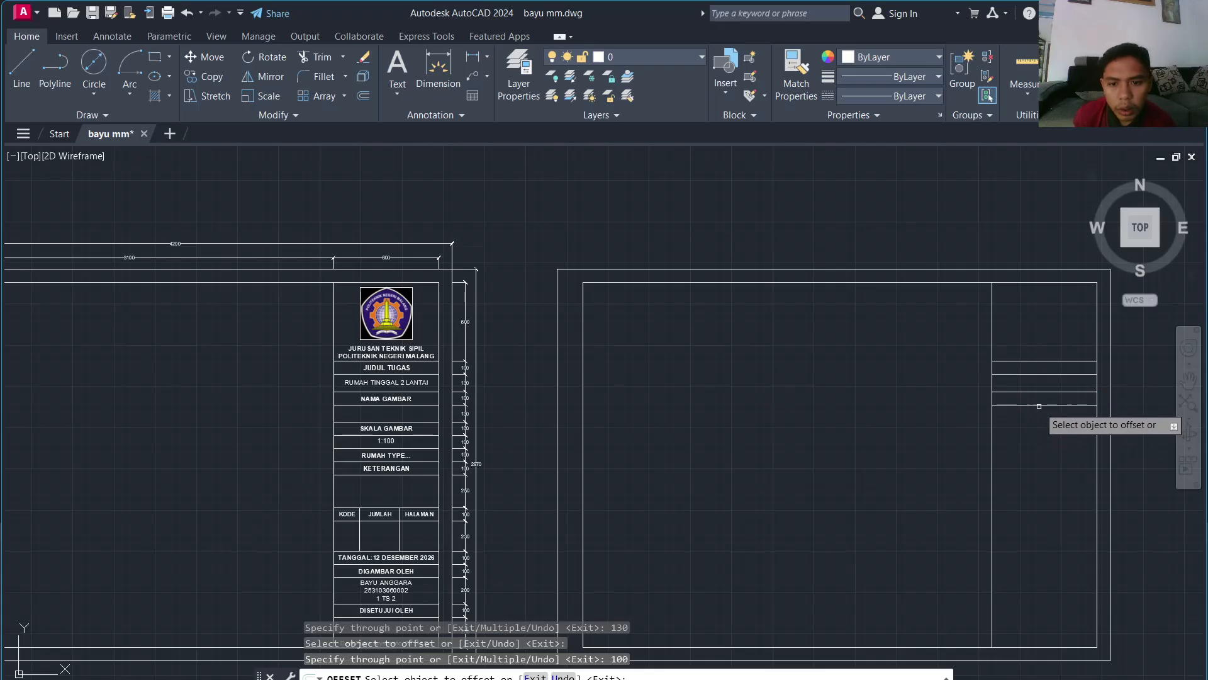
click(1039, 406)
text(1)
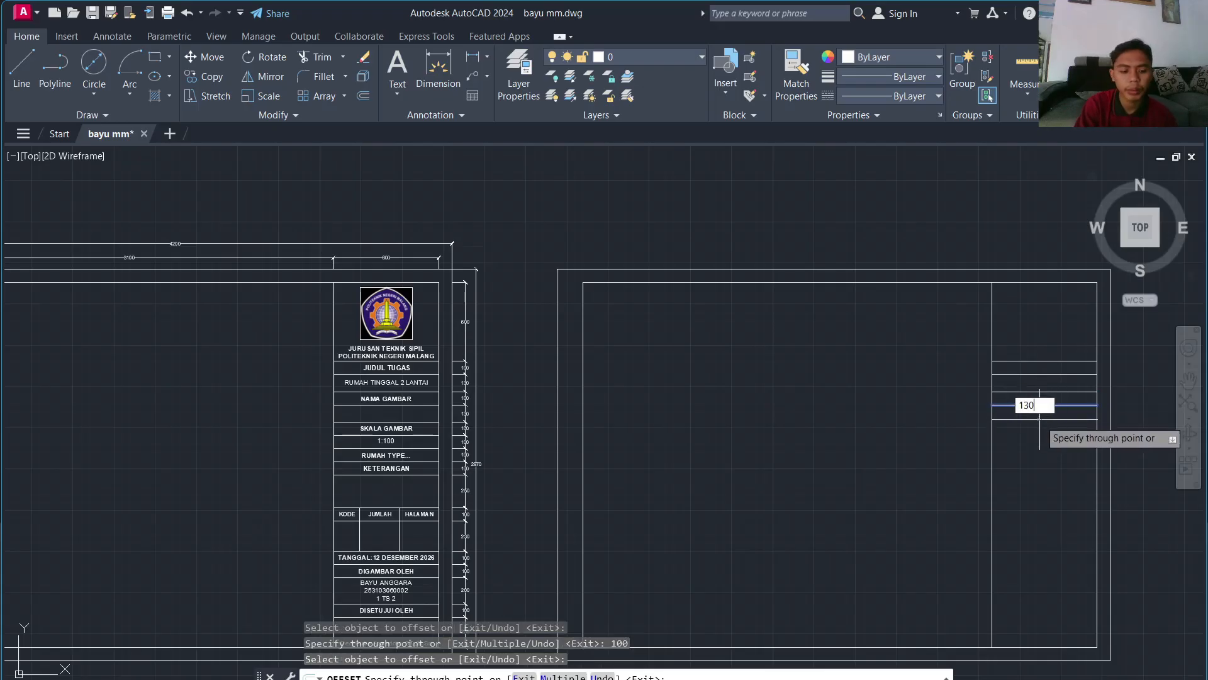
text(30)
key(Return)
click(1039, 421)
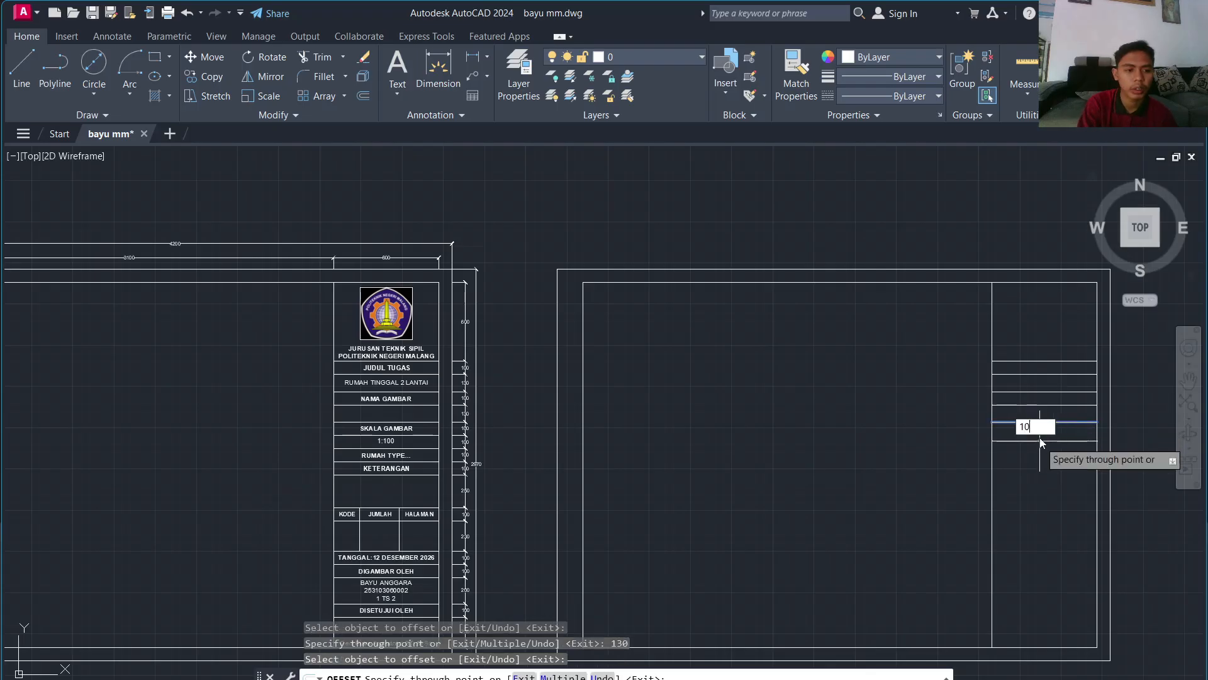
text(100)
key(Return)
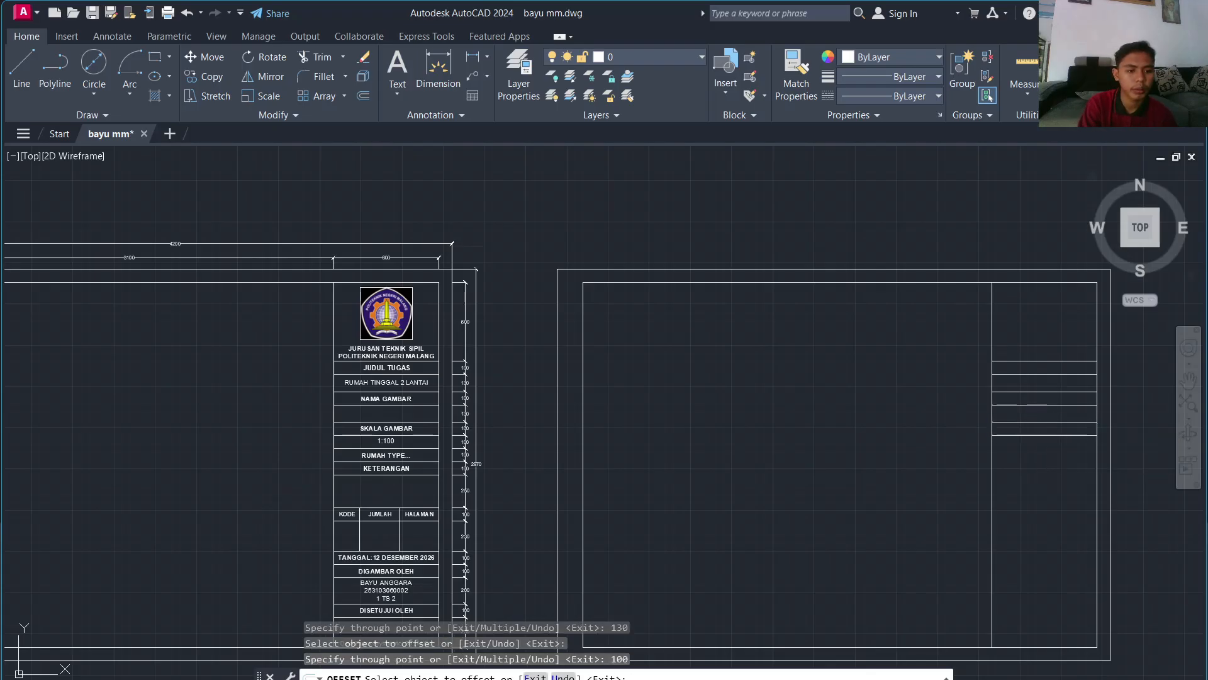
click(1036, 434)
text(100)
key(Return)
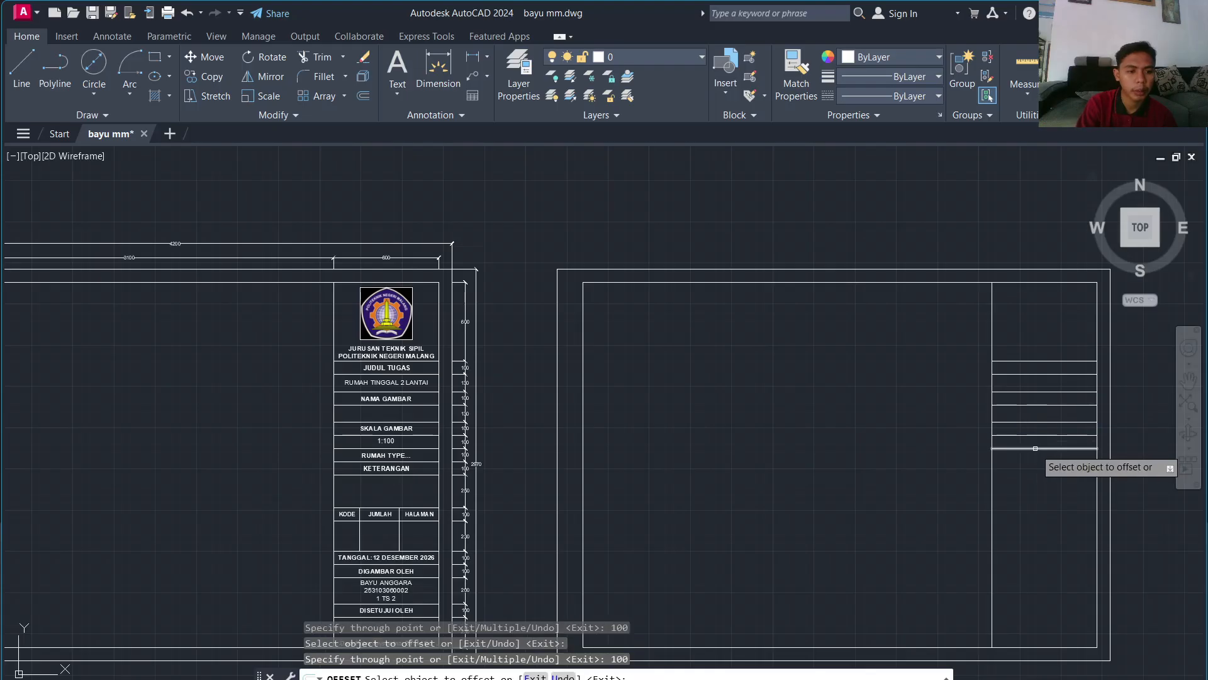
click(1032, 448)
text(1)
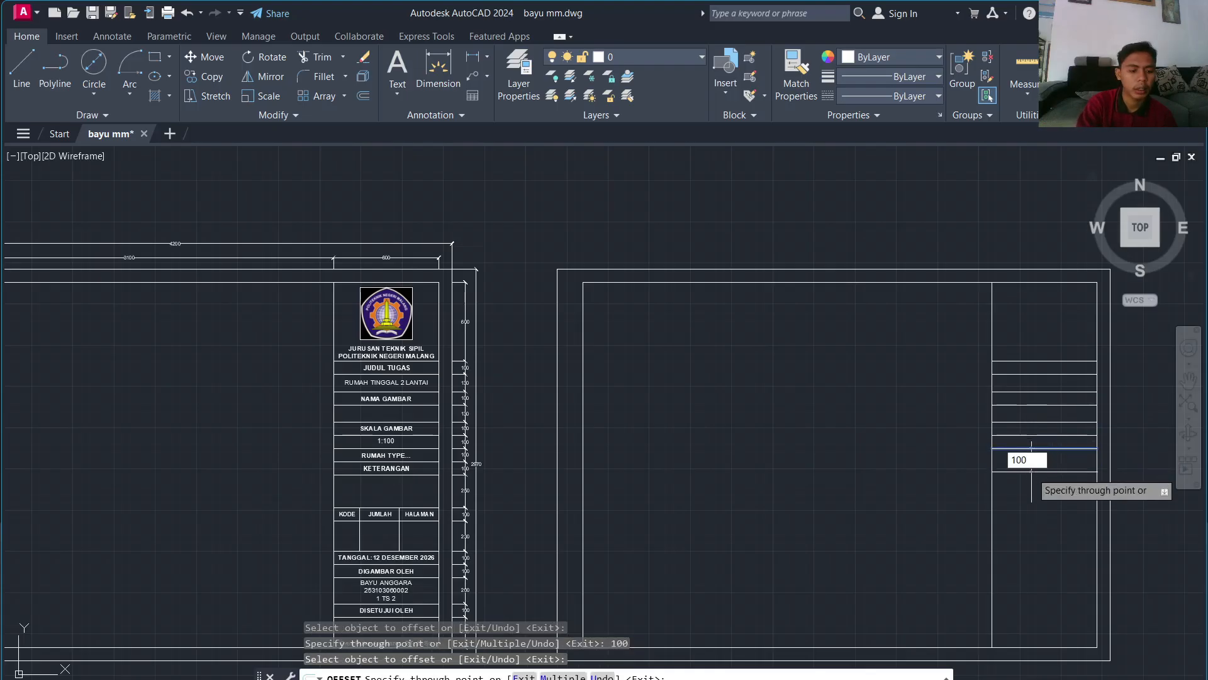
text(00)
key(Return)
click(1029, 462)
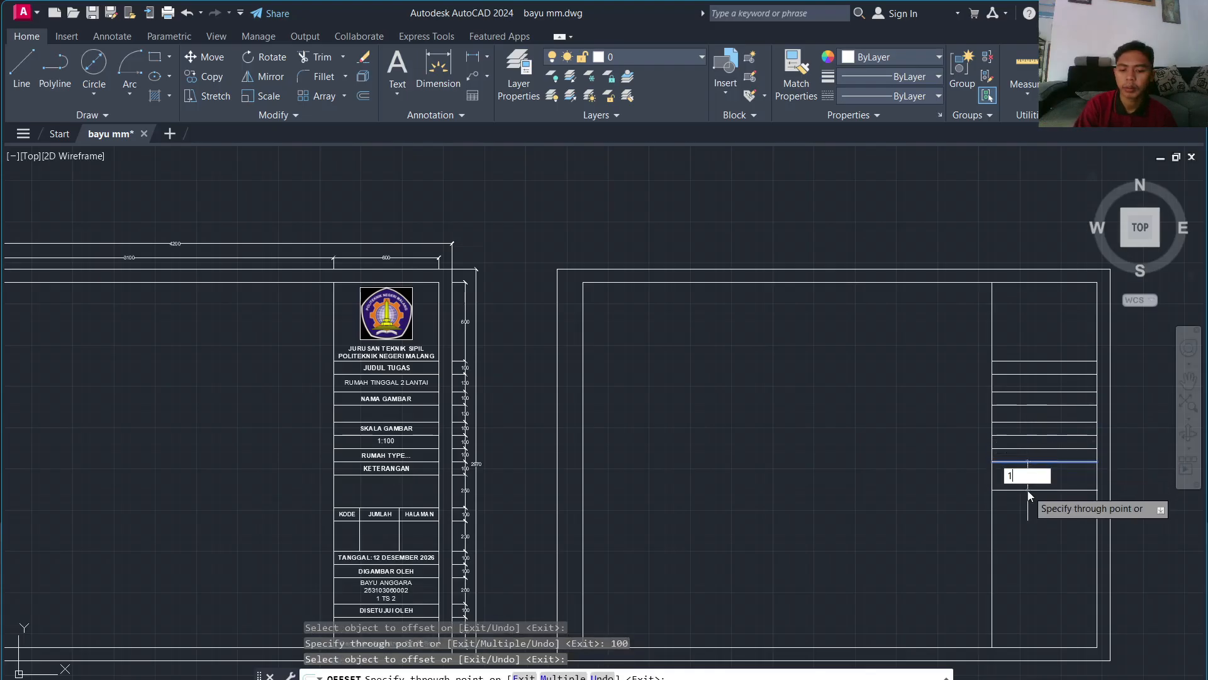
text(100)
key(Return)
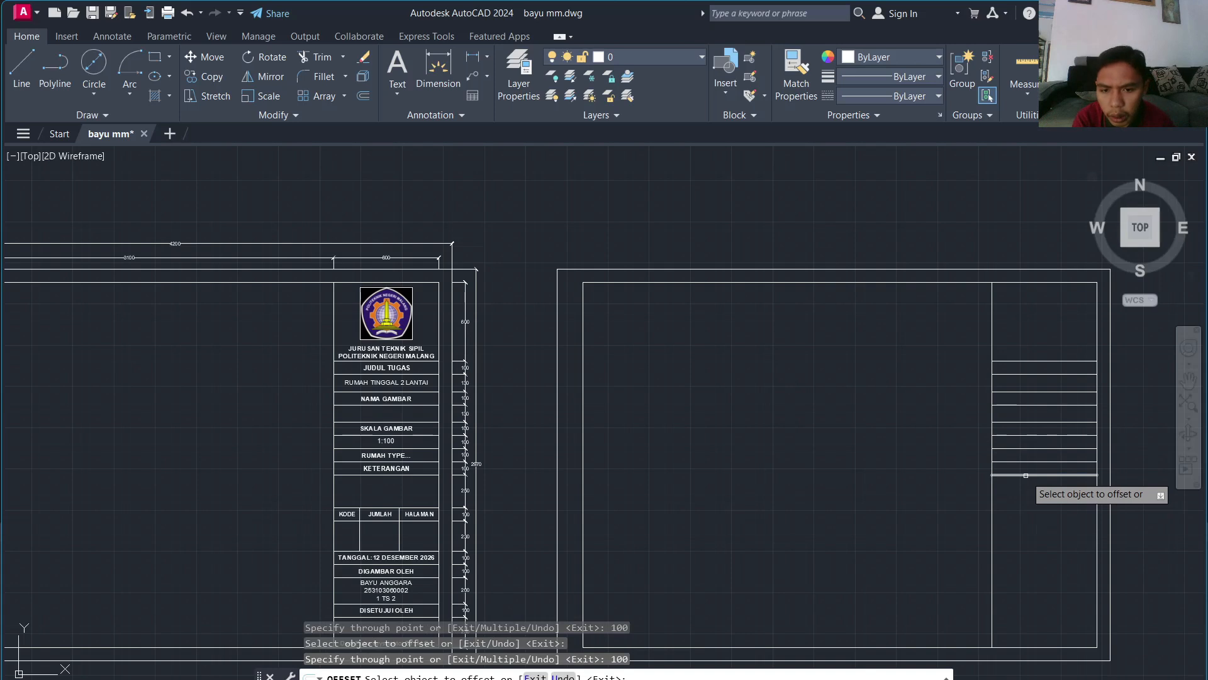
Step: Continue the row lines down the column at 250, 100, 230, 100, 100, 200 and 100
click(1026, 474)
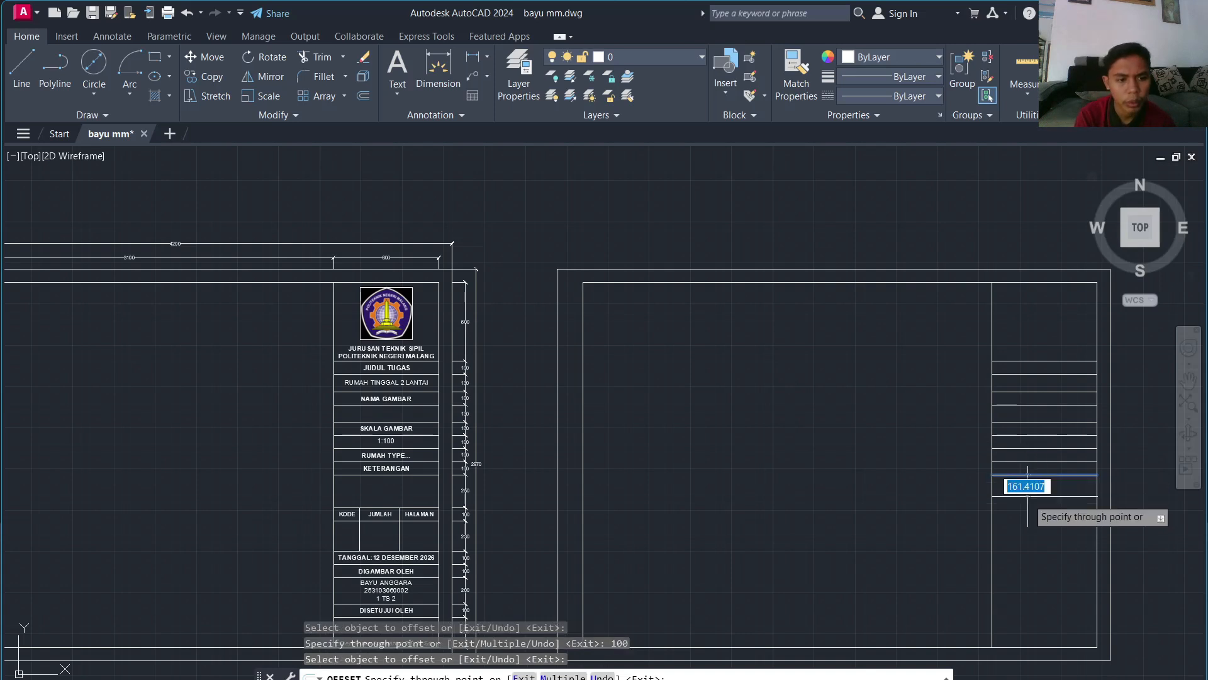
text(250)
key(Return)
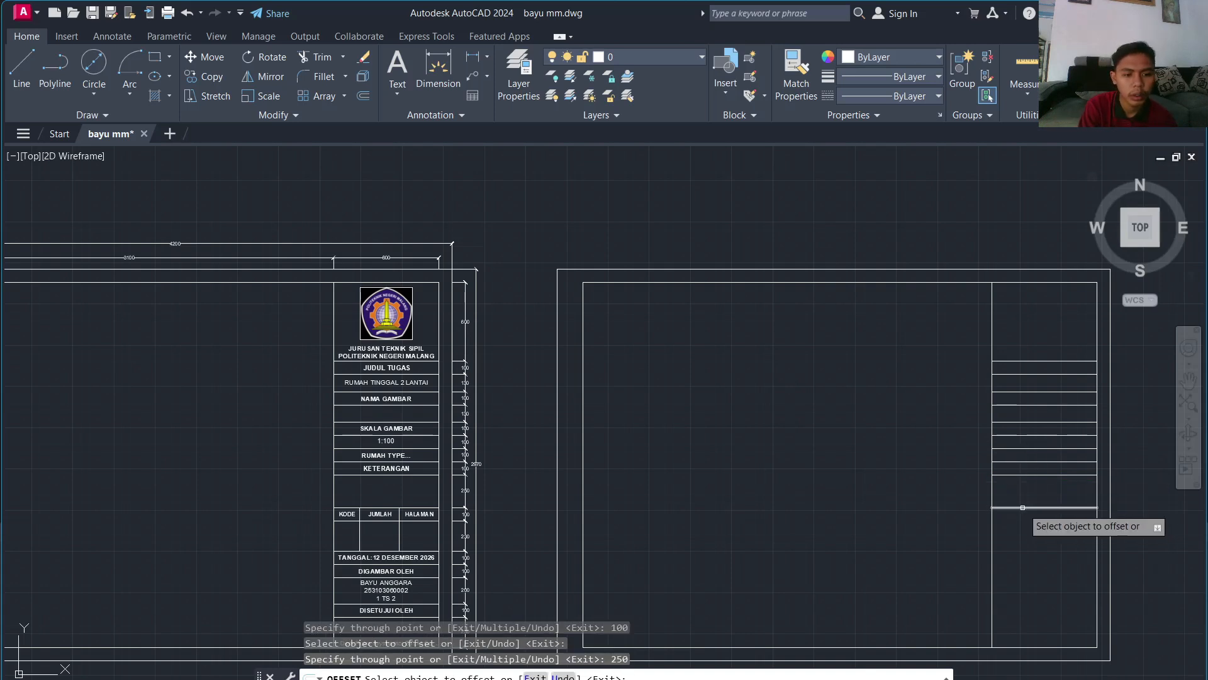
click(1020, 507)
text(100)
key(Return)
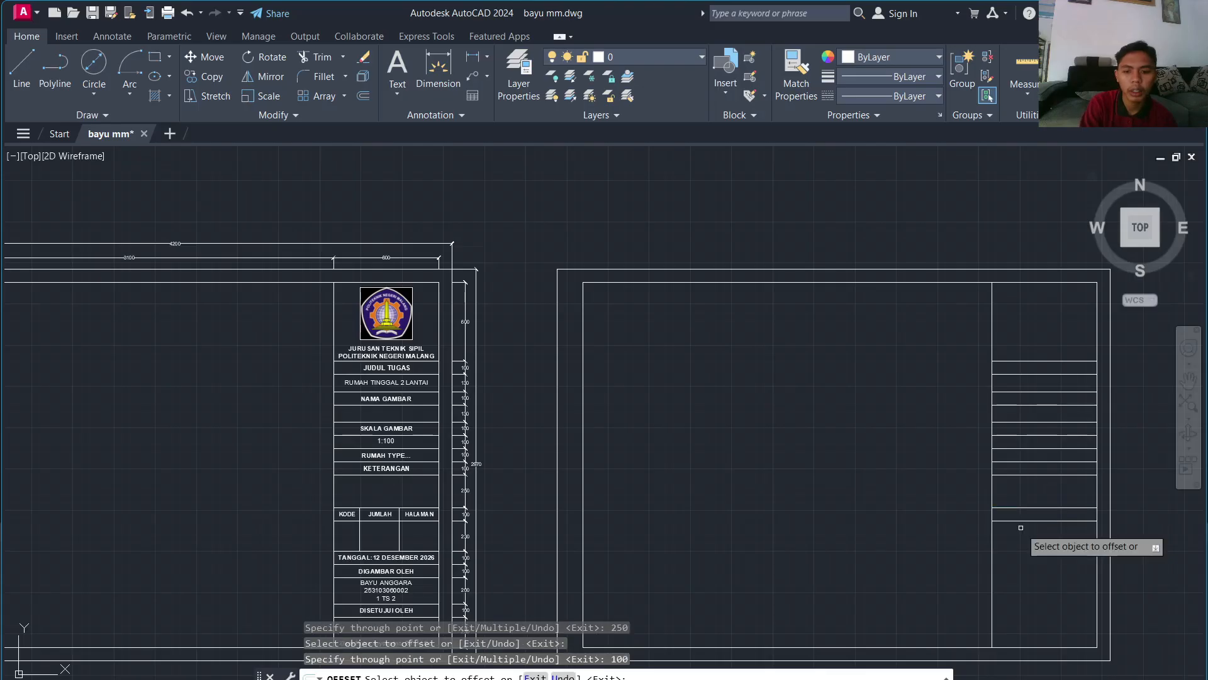
scroll(598, 534, up, 4)
scroll(593, 504, down, 4)
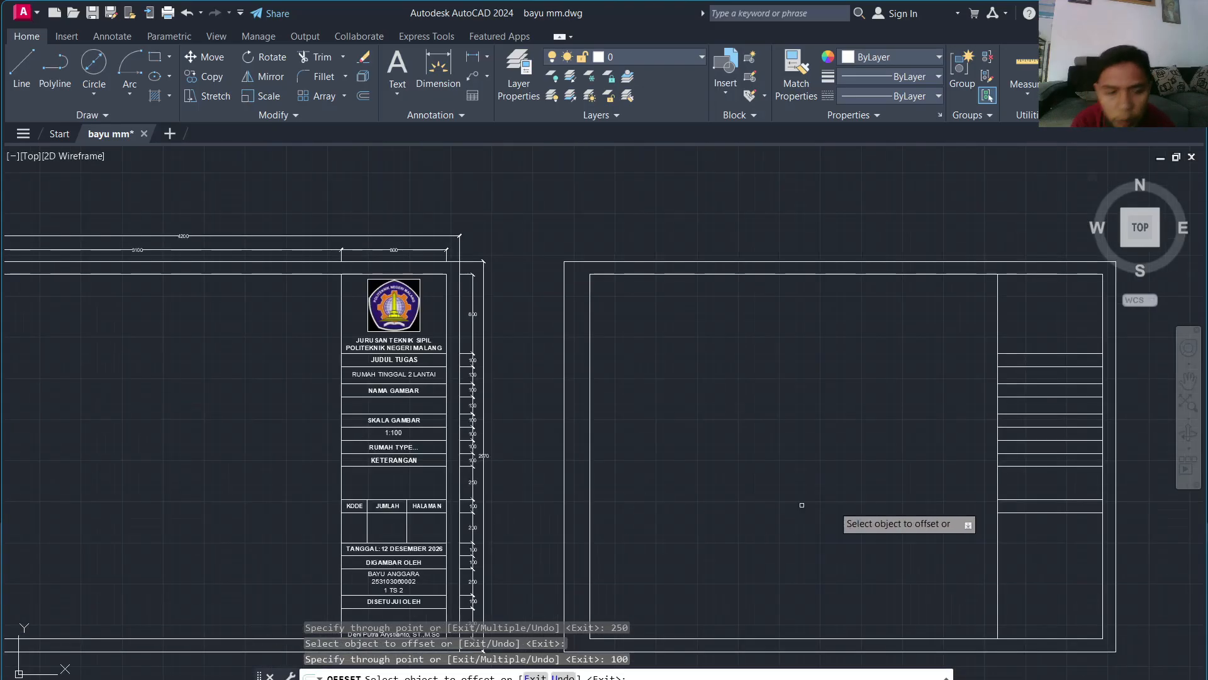
click(1006, 512)
text(2)
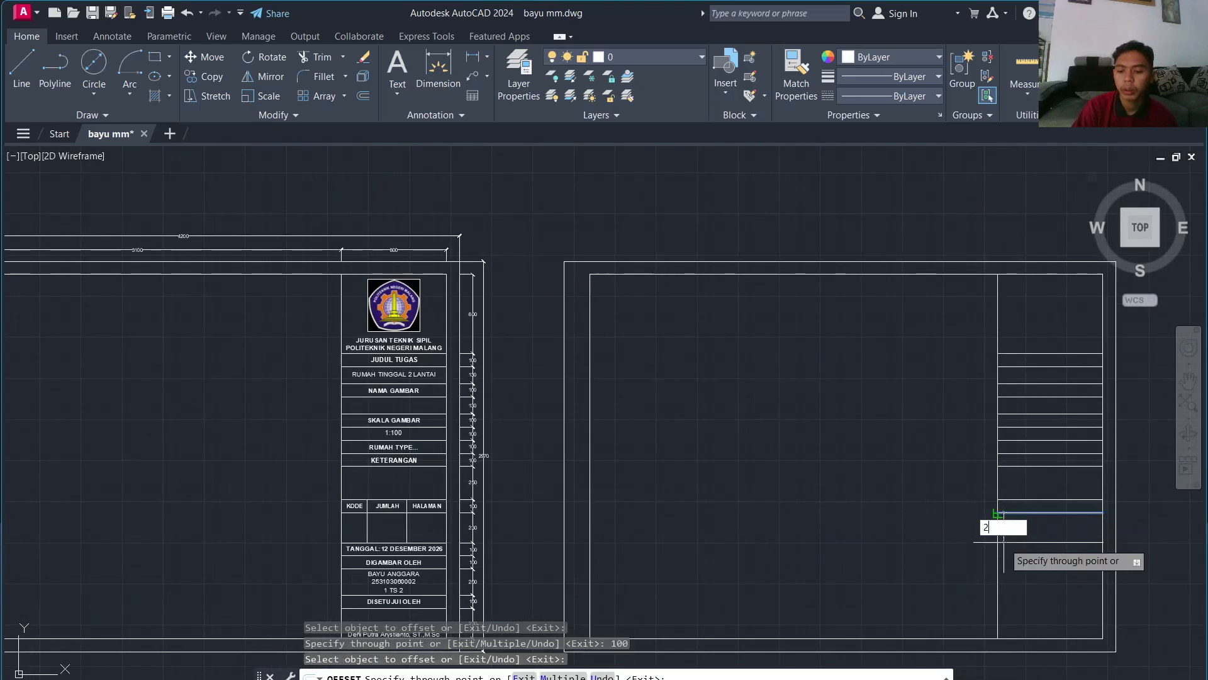
text(30)
key(Return)
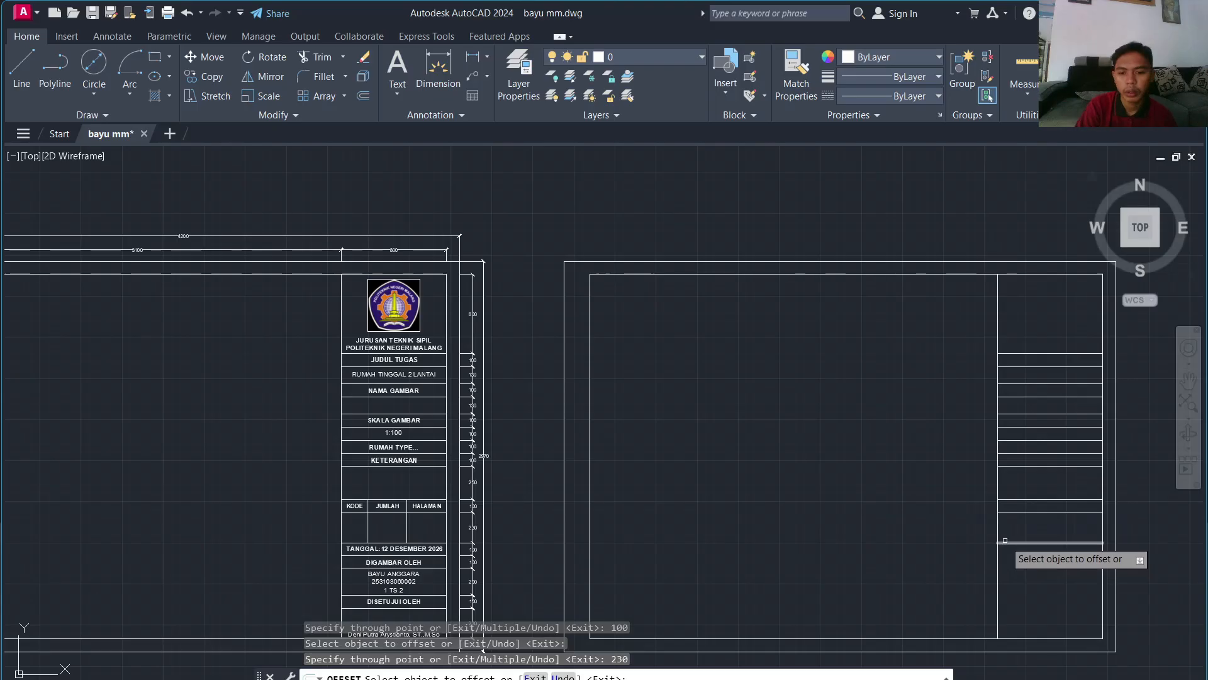
click(1004, 541)
text(10)
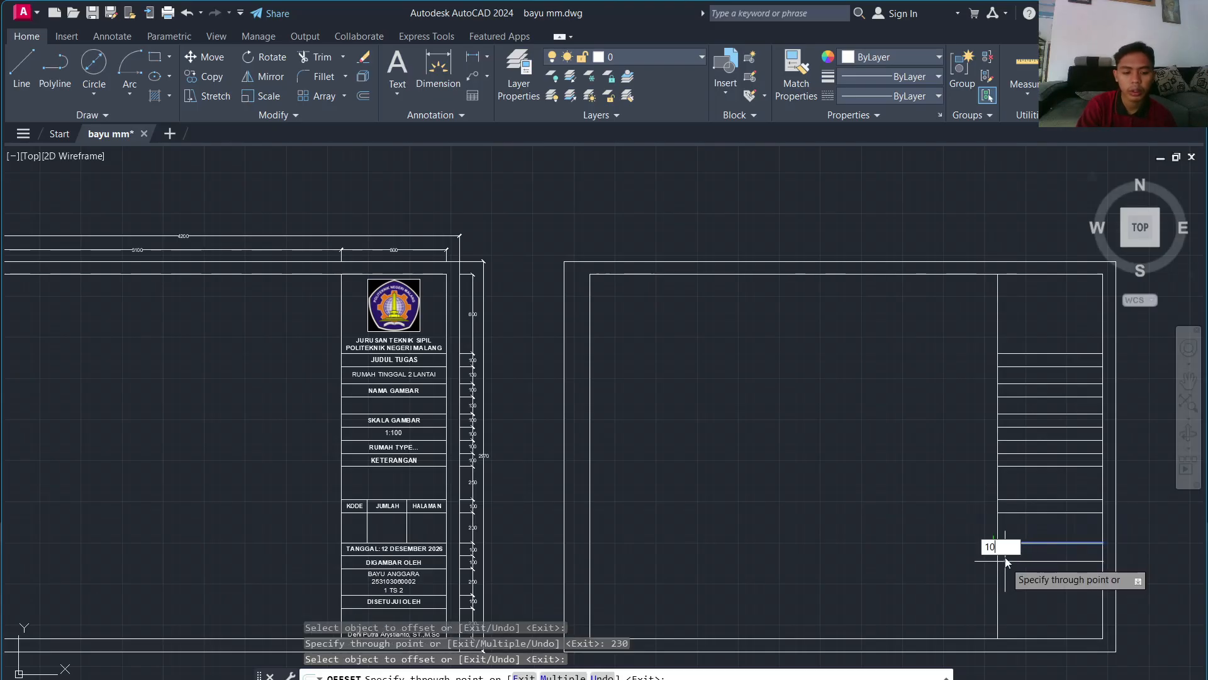
text(0)
key(Return)
click(1008, 554)
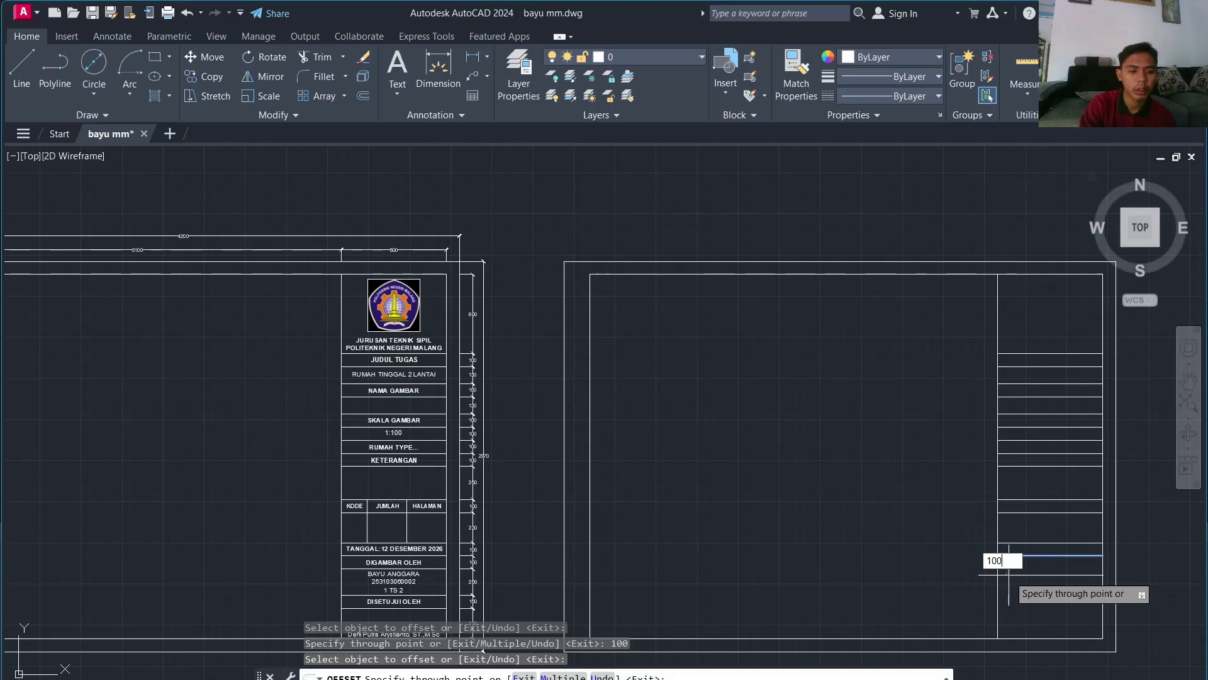
text(100)
key(Return)
click(1013, 569)
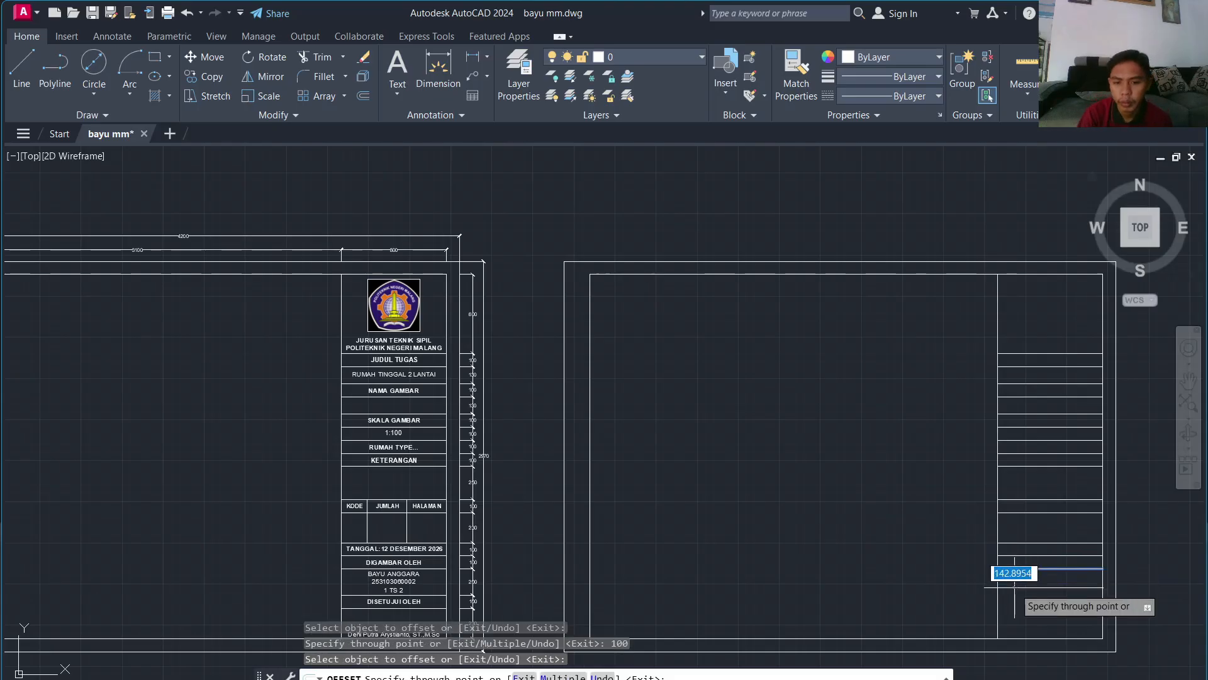
text(200)
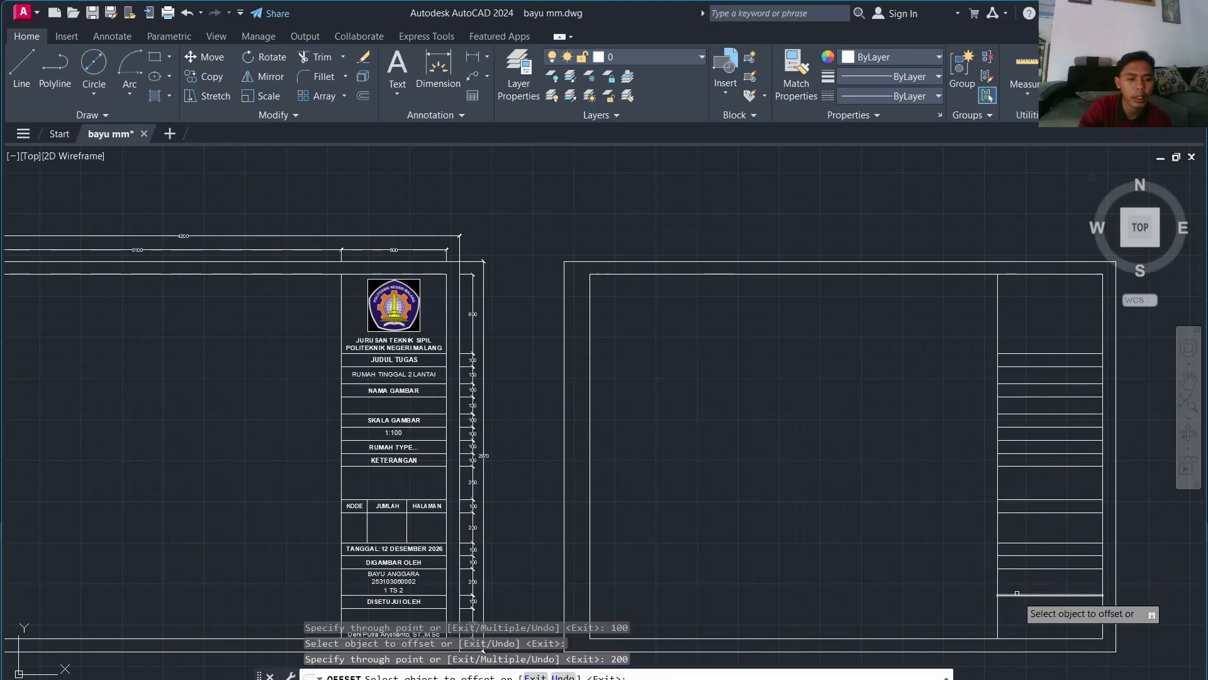
key(Return)
click(1017, 595)
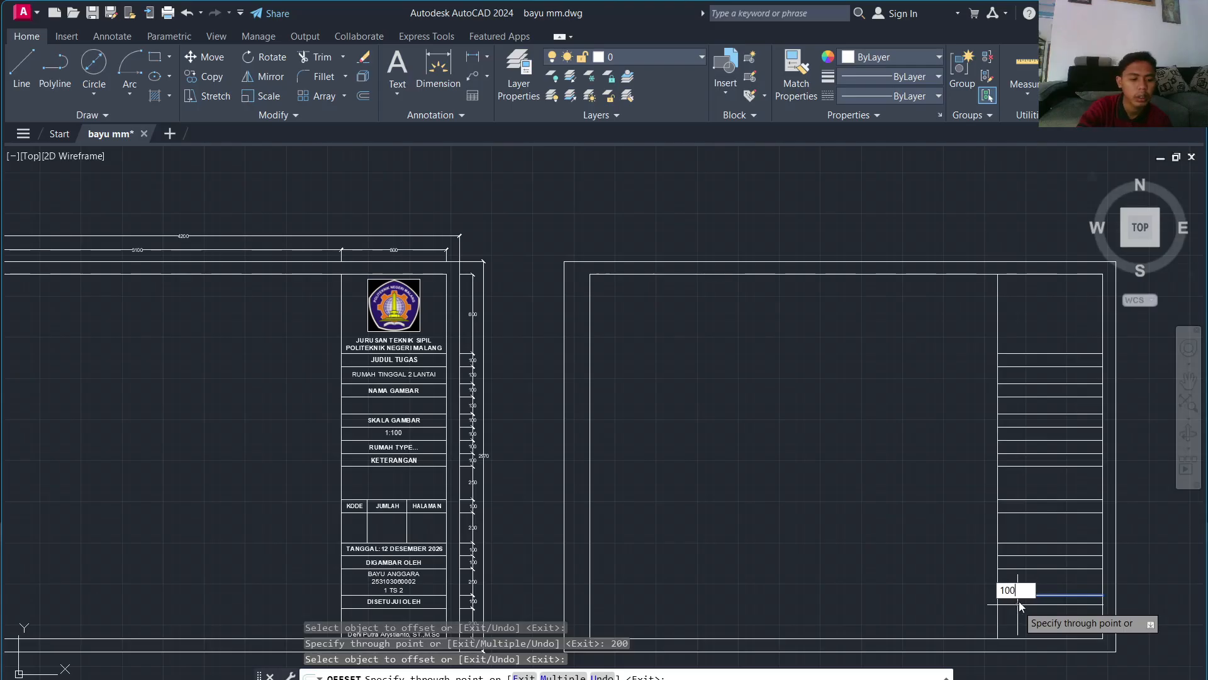
text(100)
key(Return)
middle_drag(1058, 579, 1033, 496)
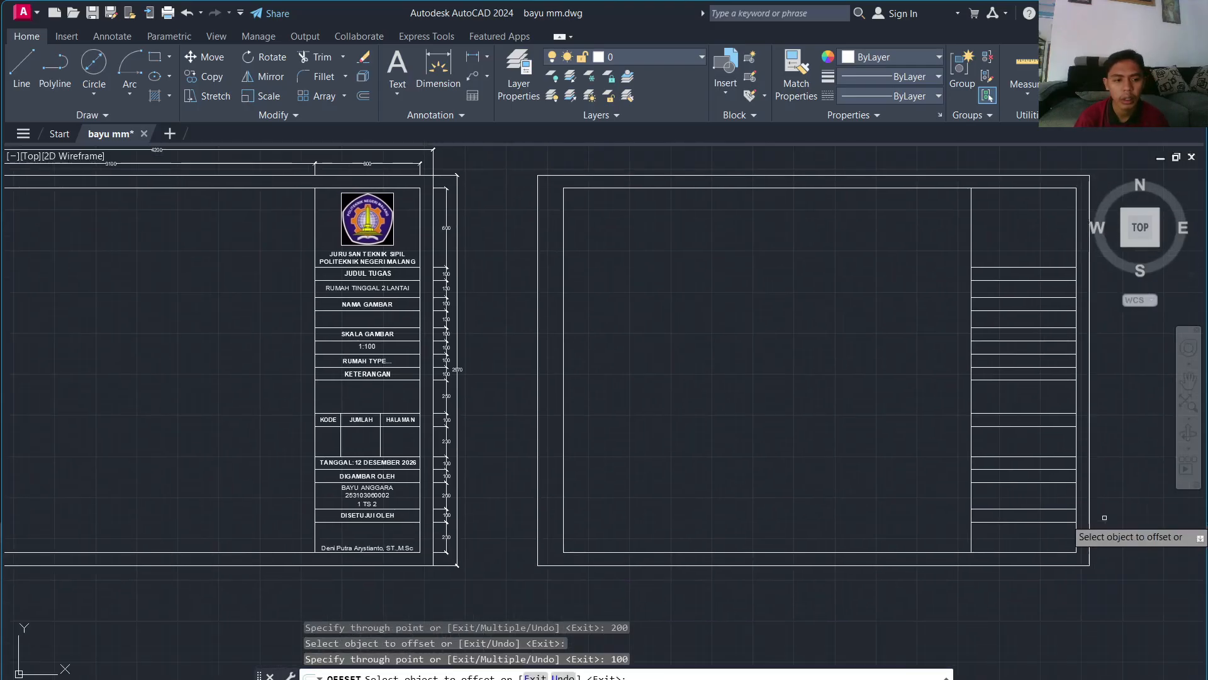
Step: Draw a vertical cell divider 200 along the row, down to the next row line
key(Escape)
scroll(1007, 441, down, 2)
scroll(1001, 413, up, 4)
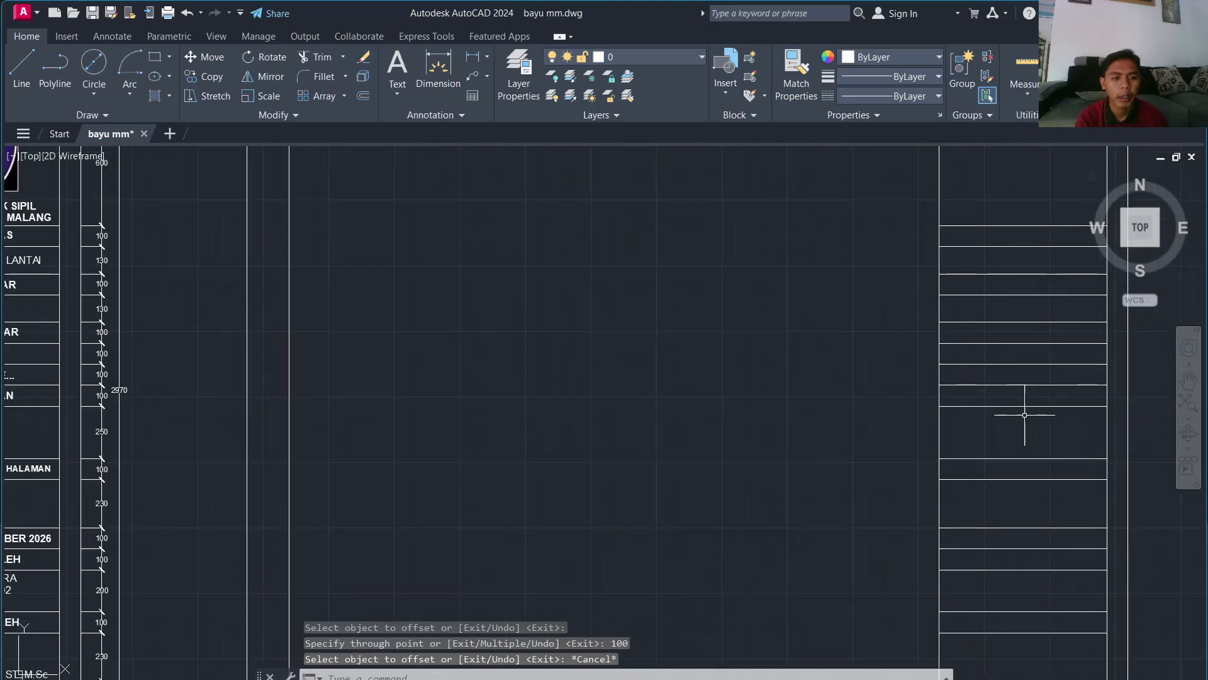
scroll(1020, 441, down, 2)
text(l)
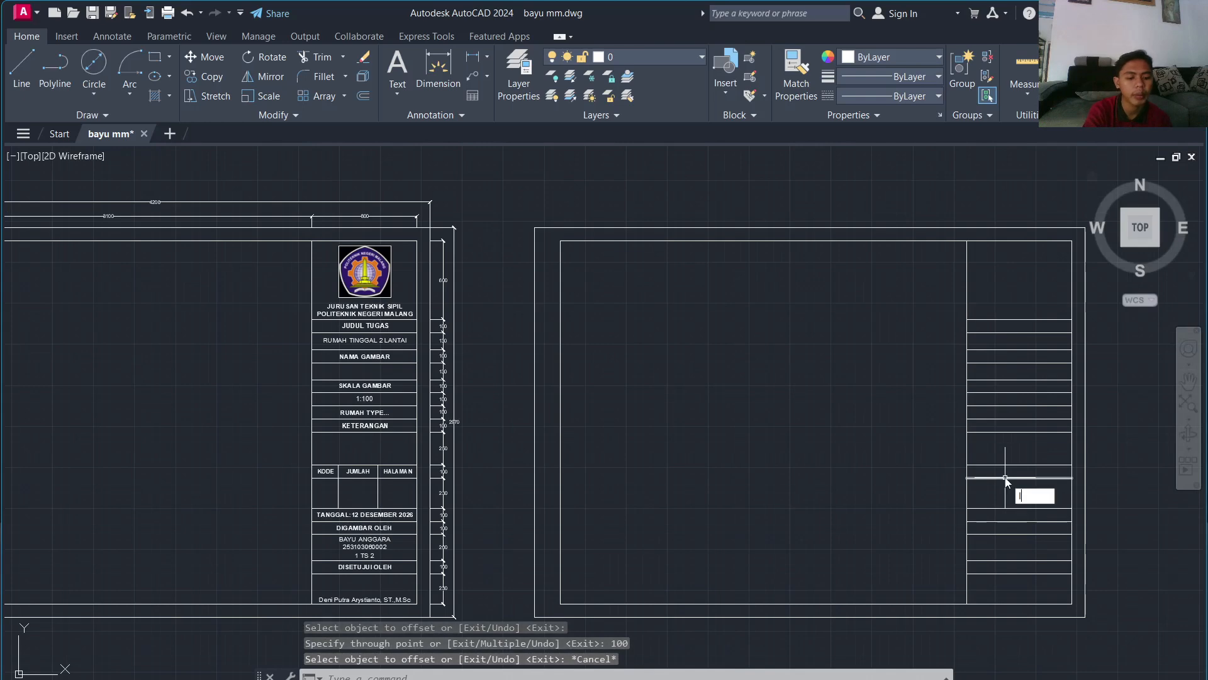
key(Return)
scroll(978, 469, up, 4)
scroll(980, 488, down, 5)
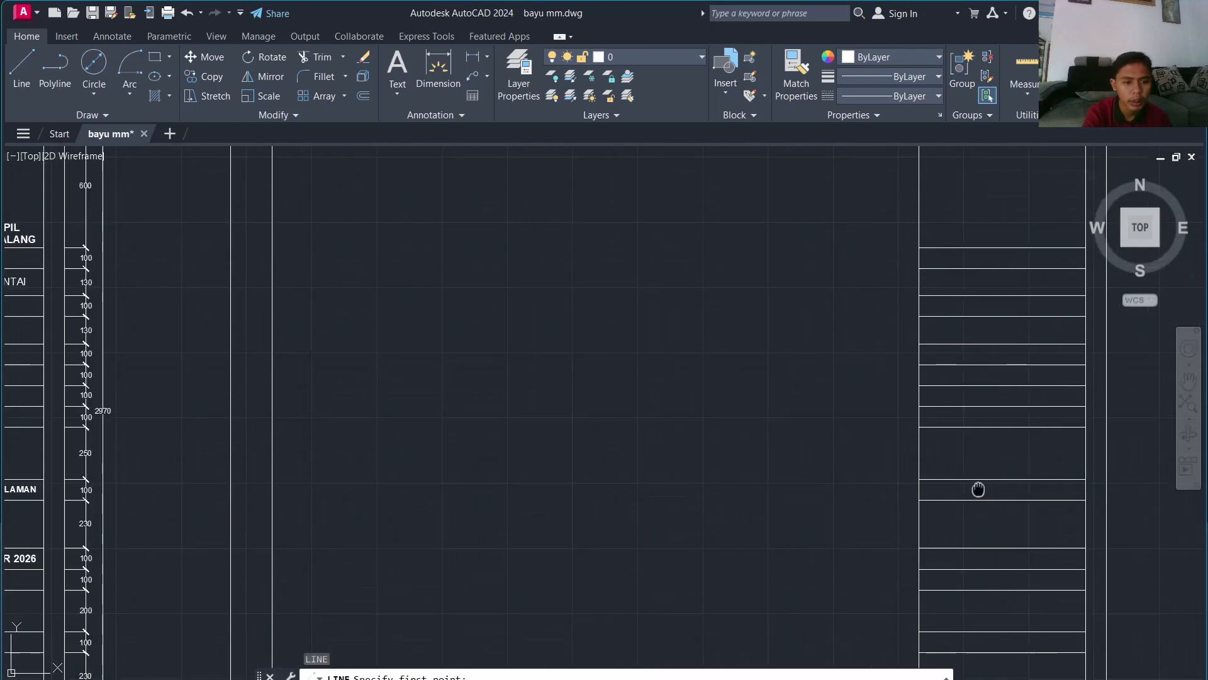
scroll(784, 469, up, 2)
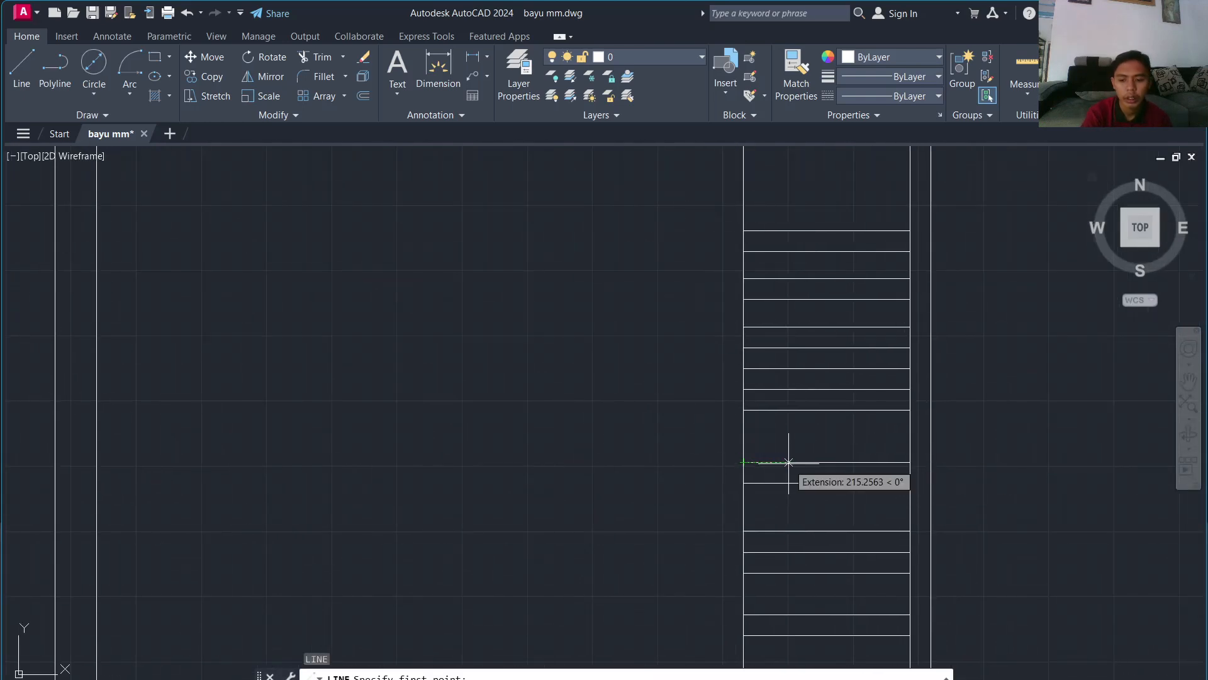
text(200)
key(Return)
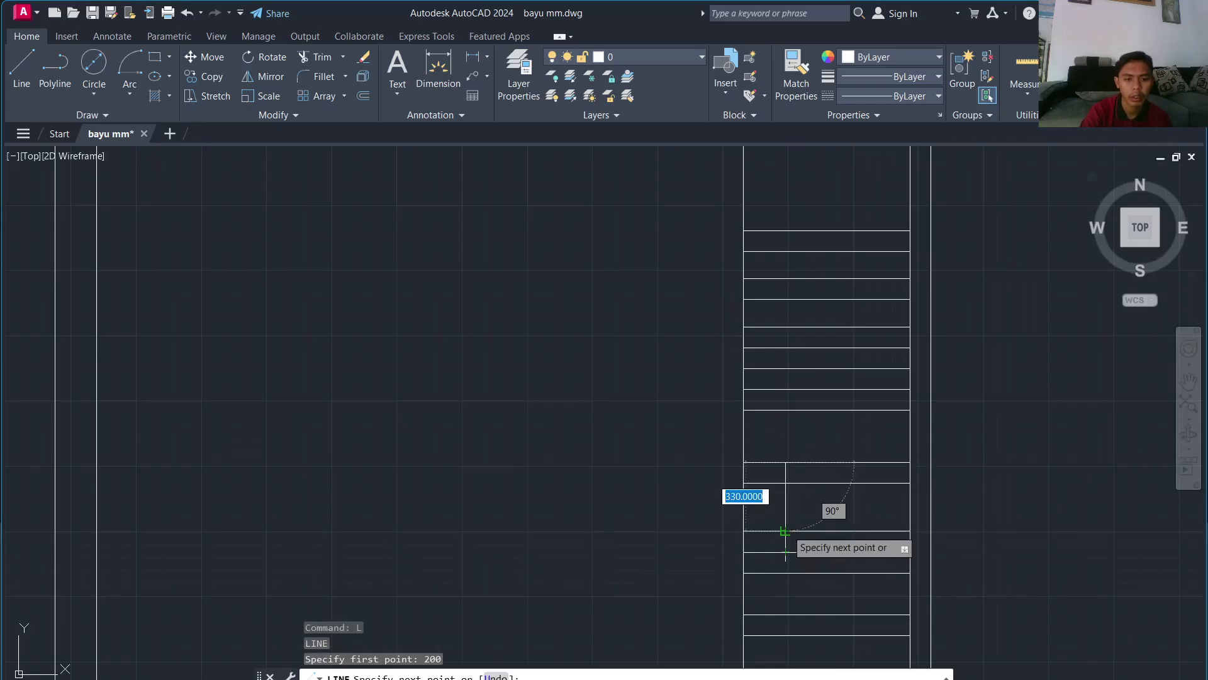
click(785, 530)
key(Escape)
key(Escape)
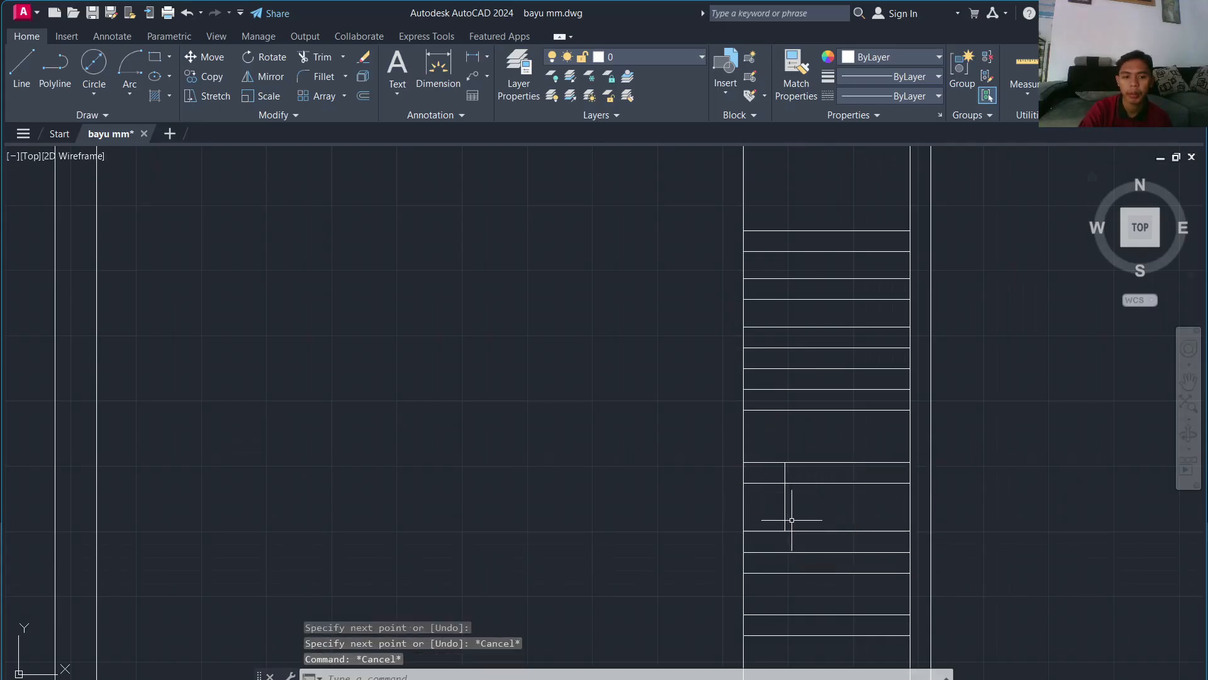
mouse_move(540, 483)
middle_down()
mouse_move(949, 407)
mouse_move(690, 410)
mouse_move(693, 431)
middle_up()
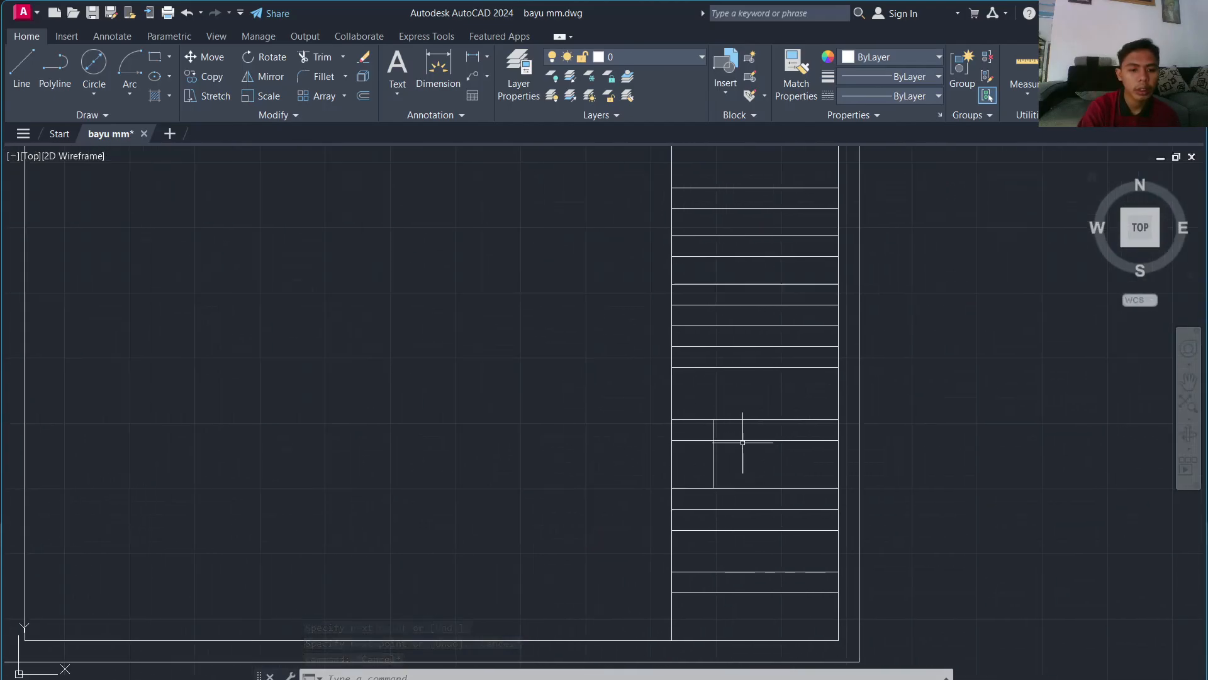
Step: Draw the second vertical cell divider 300 along the same row
key(Return)
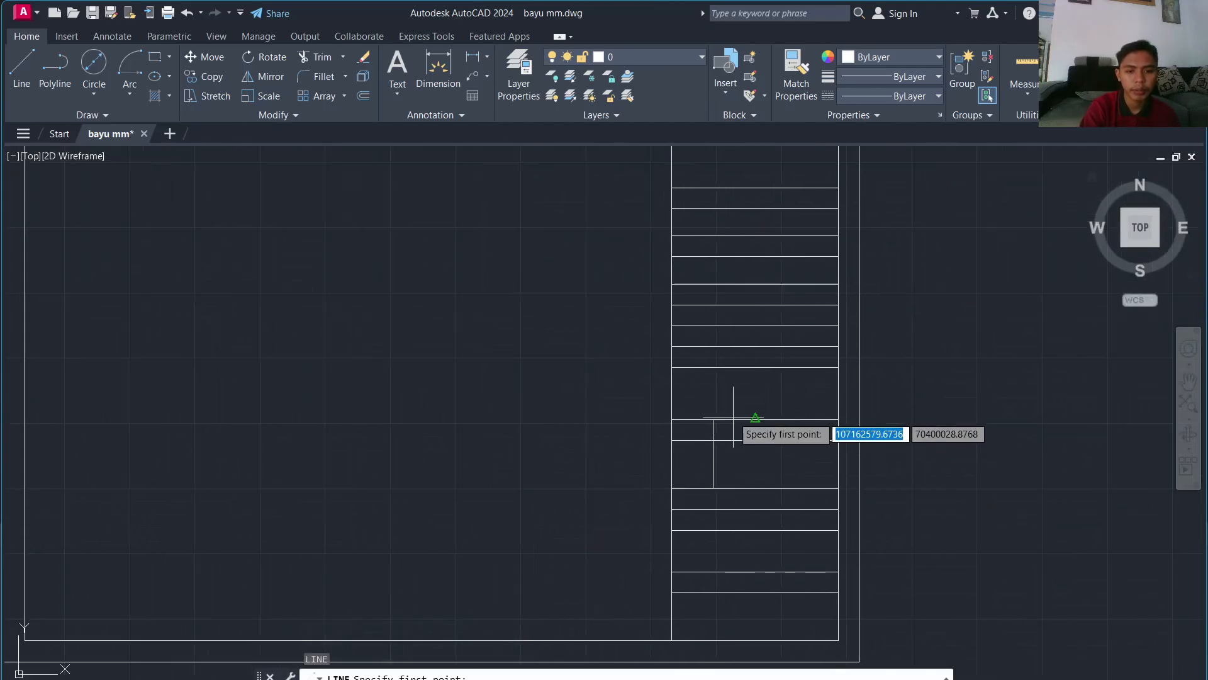
text(3)
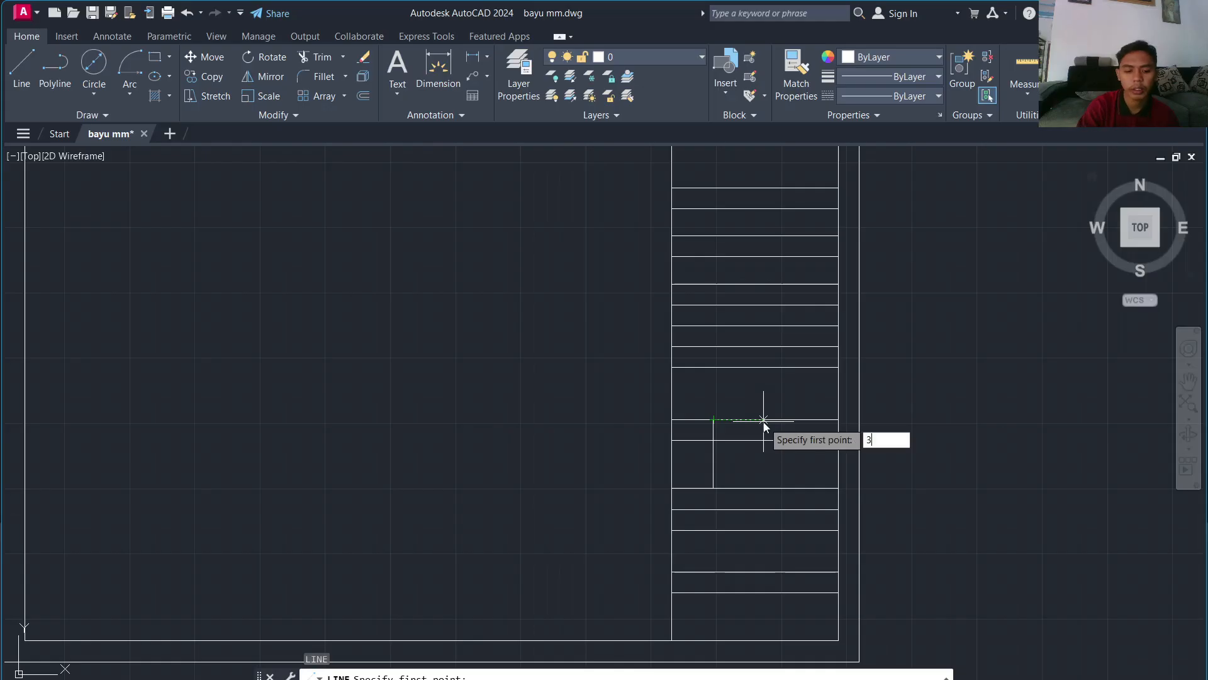
text(00)
key(Return)
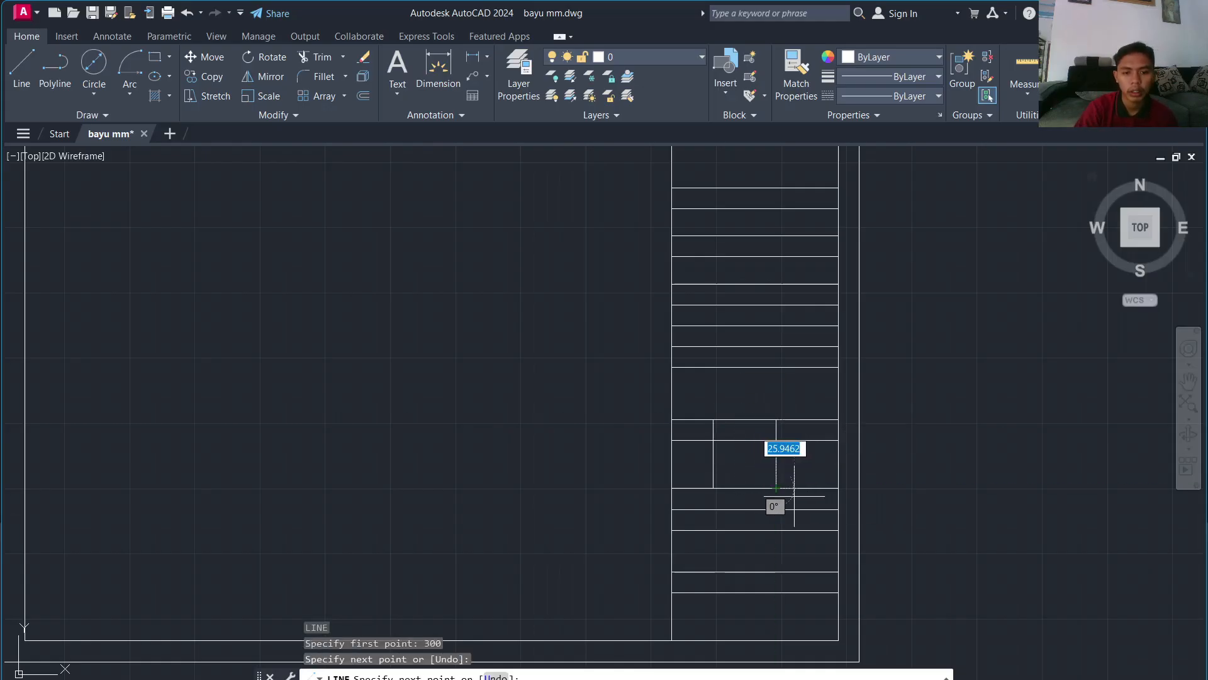
key(Escape)
scroll(818, 485, down, 4)
scroll(803, 472, up, 3)
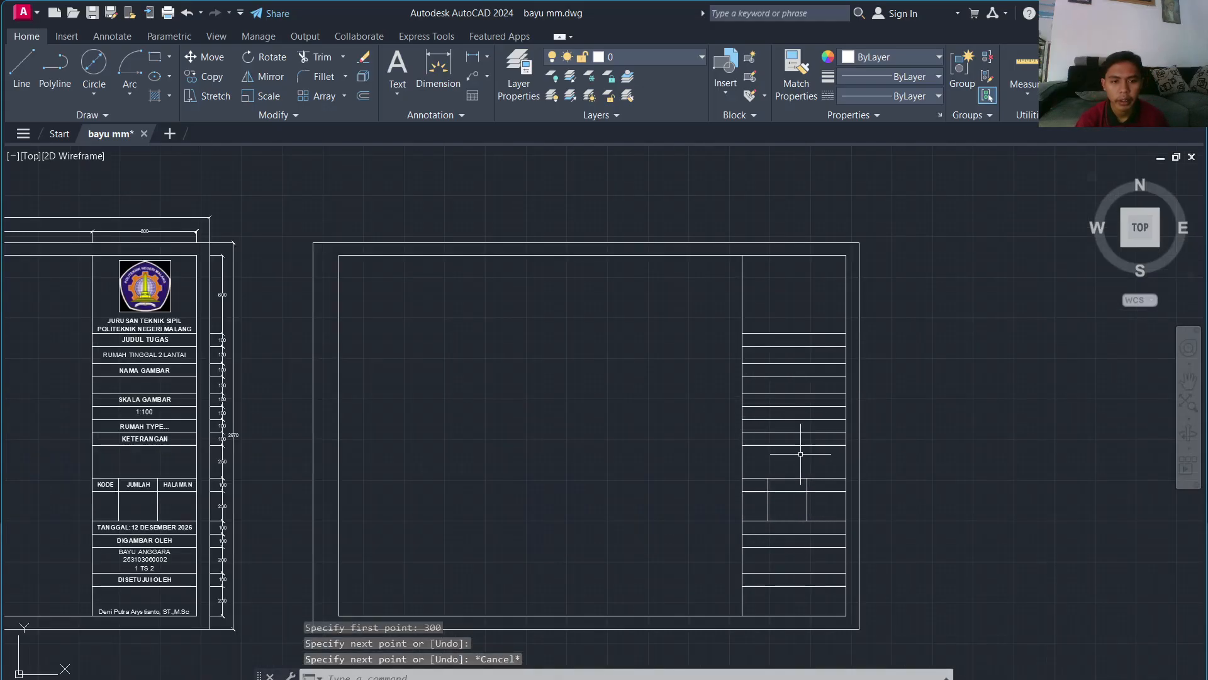
scroll(503, 334, up, 4)
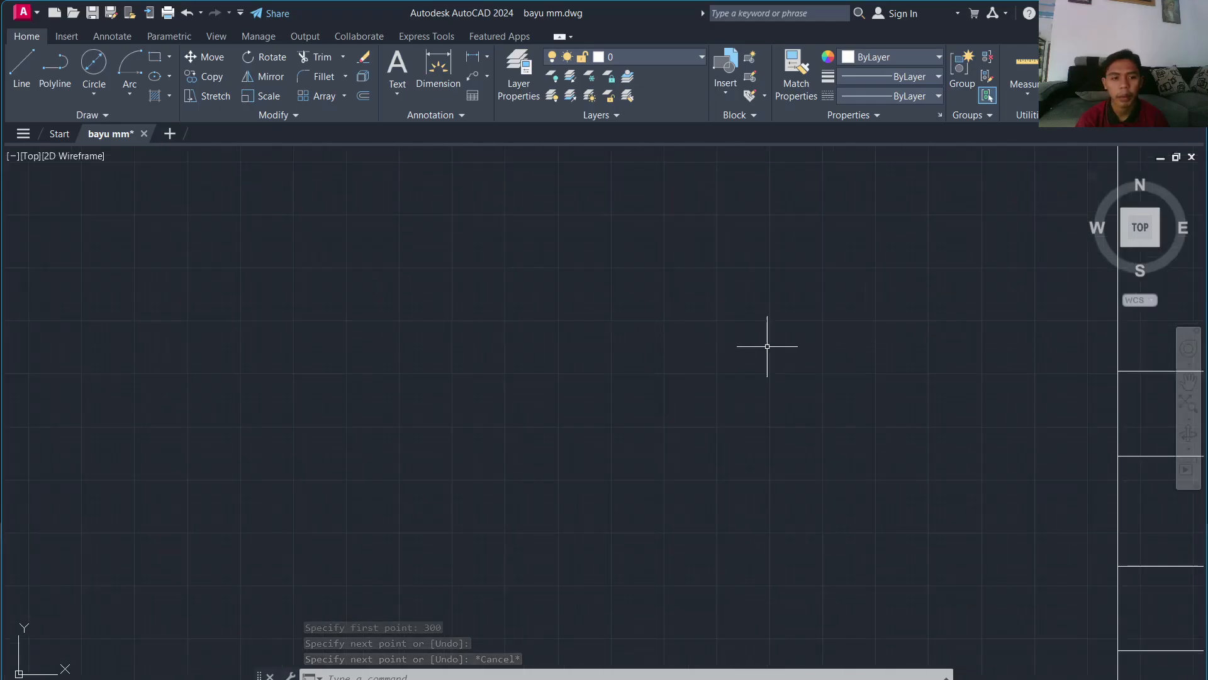
middle_drag(970, 330, 230, 265)
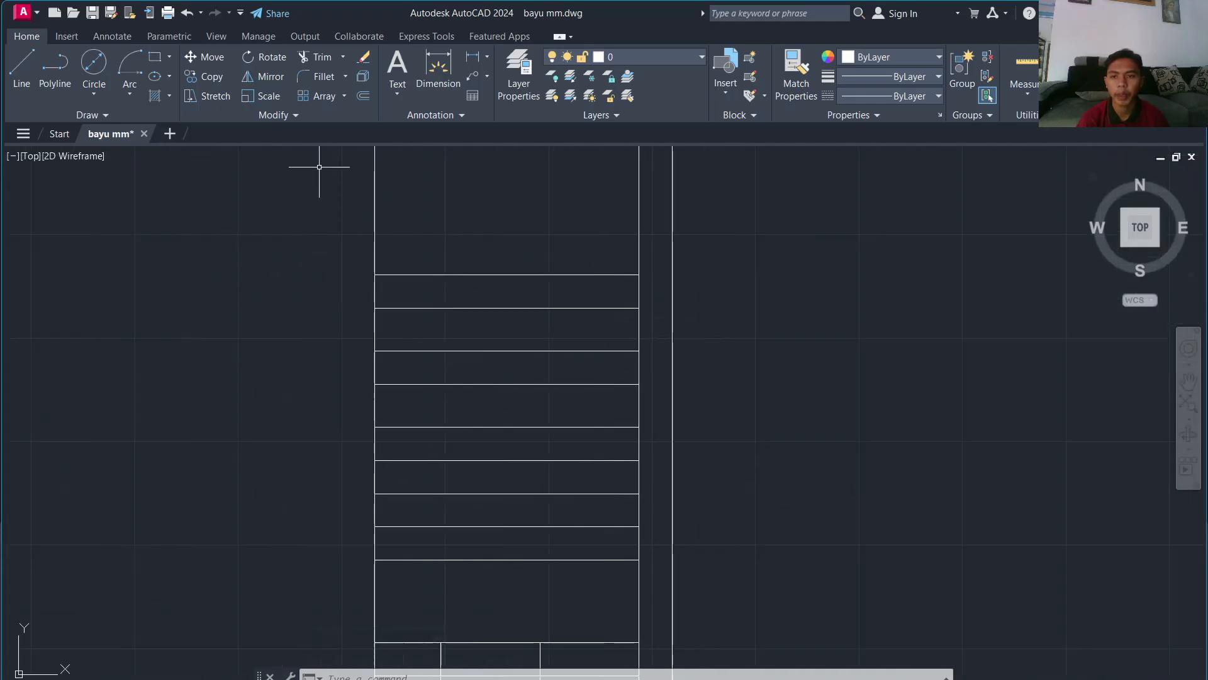
Step: Draw a multiline text box across the top row and enter the JUDUL TUGAS label
click(393, 87)
click(416, 119)
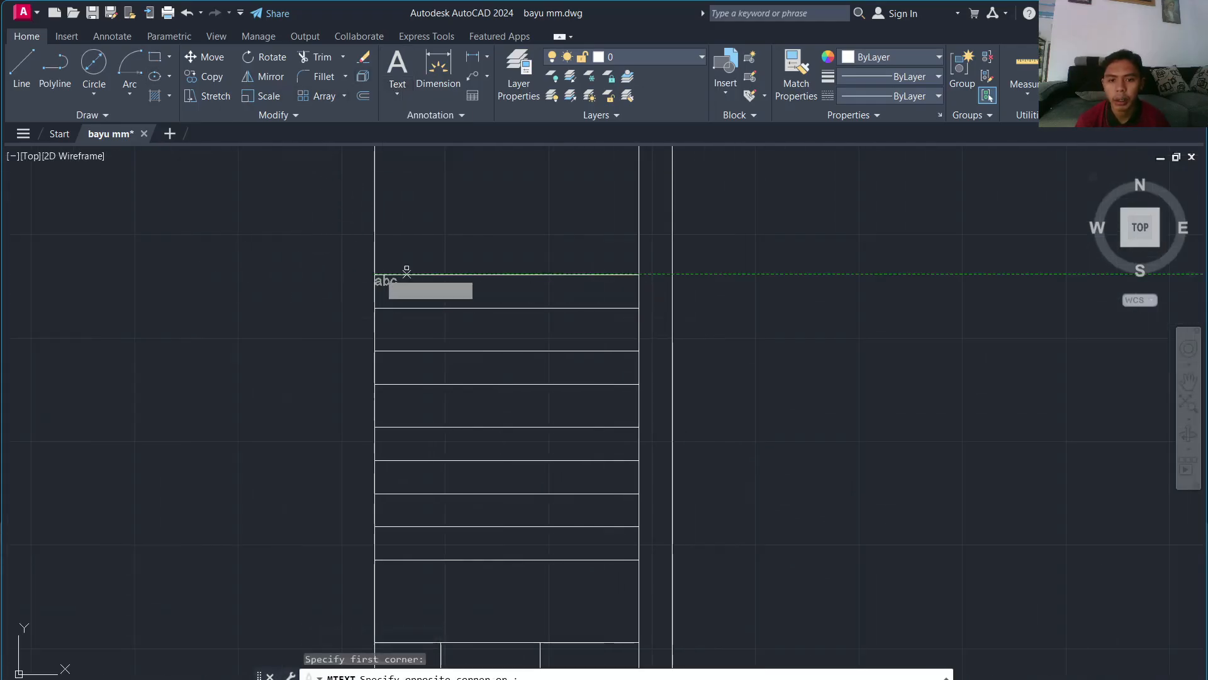
click(375, 274)
click(638, 308)
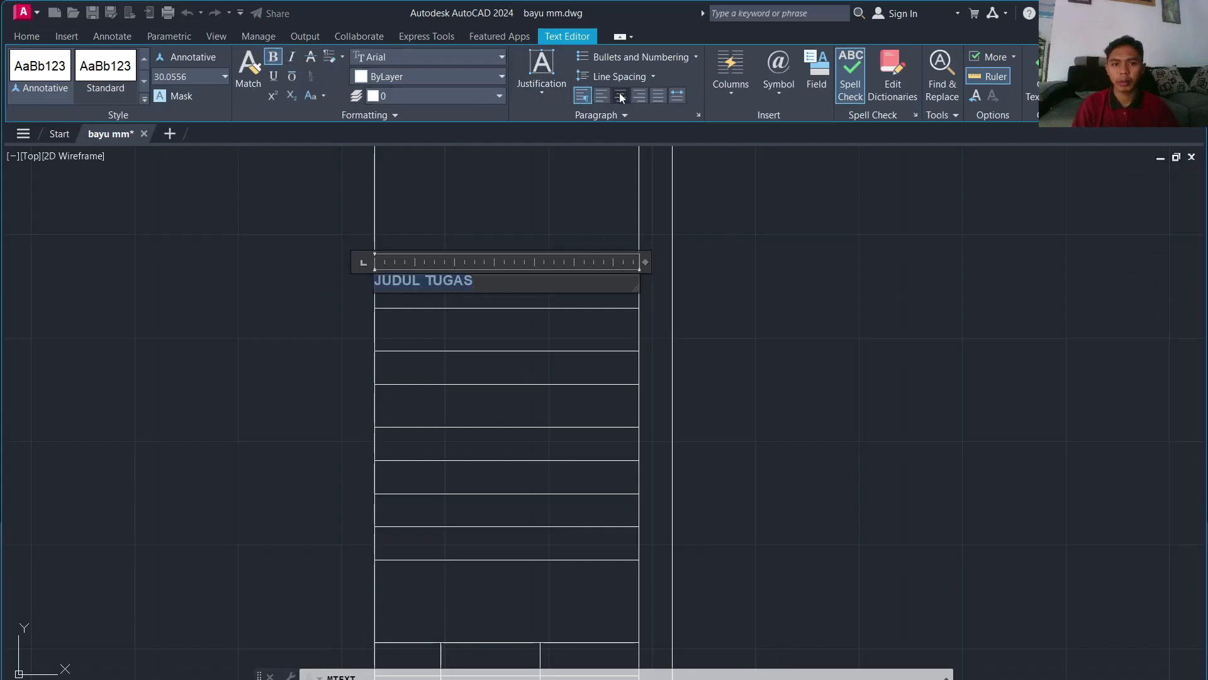
click(1035, 75)
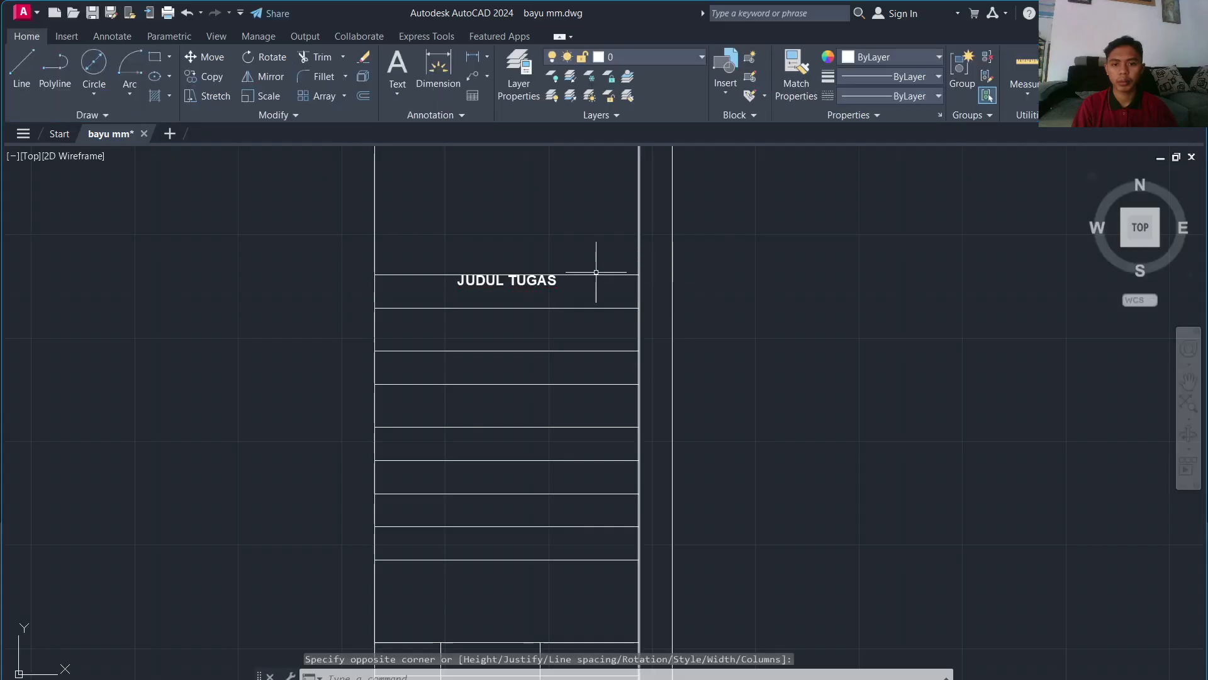
Step: Enlarge the JUDUL TUGAS label's text to height 35
click(532, 278)
double_click(526, 282)
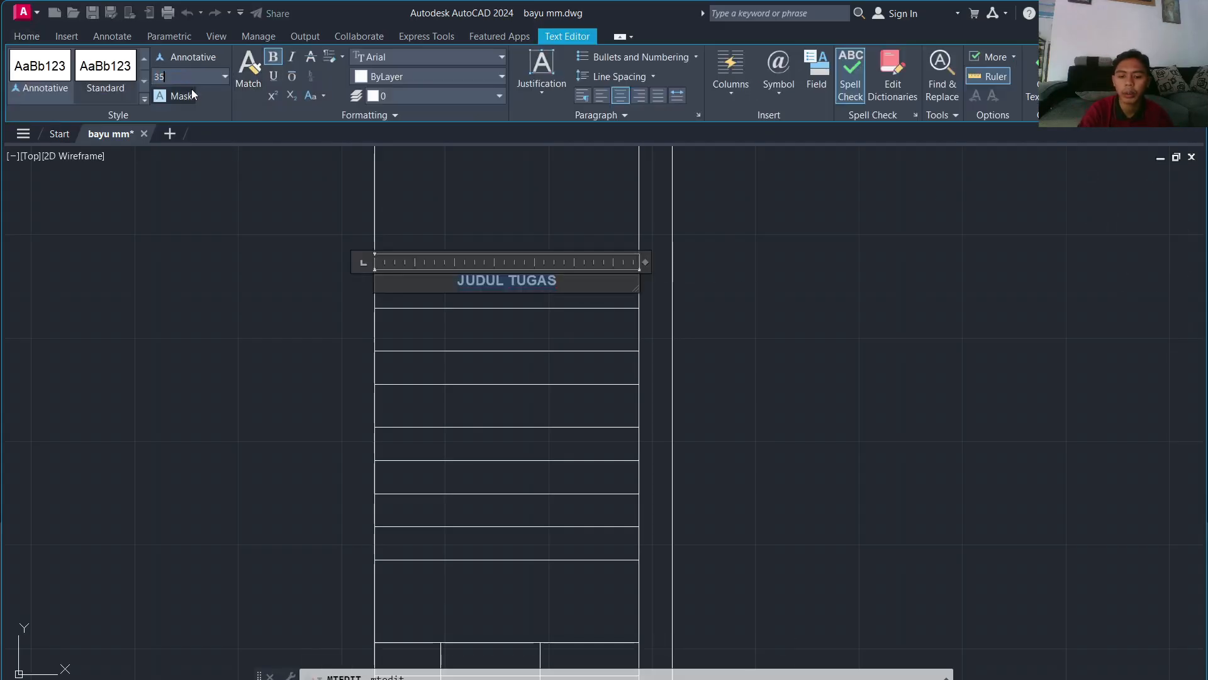
key(Return)
click(198, 233)
click(518, 281)
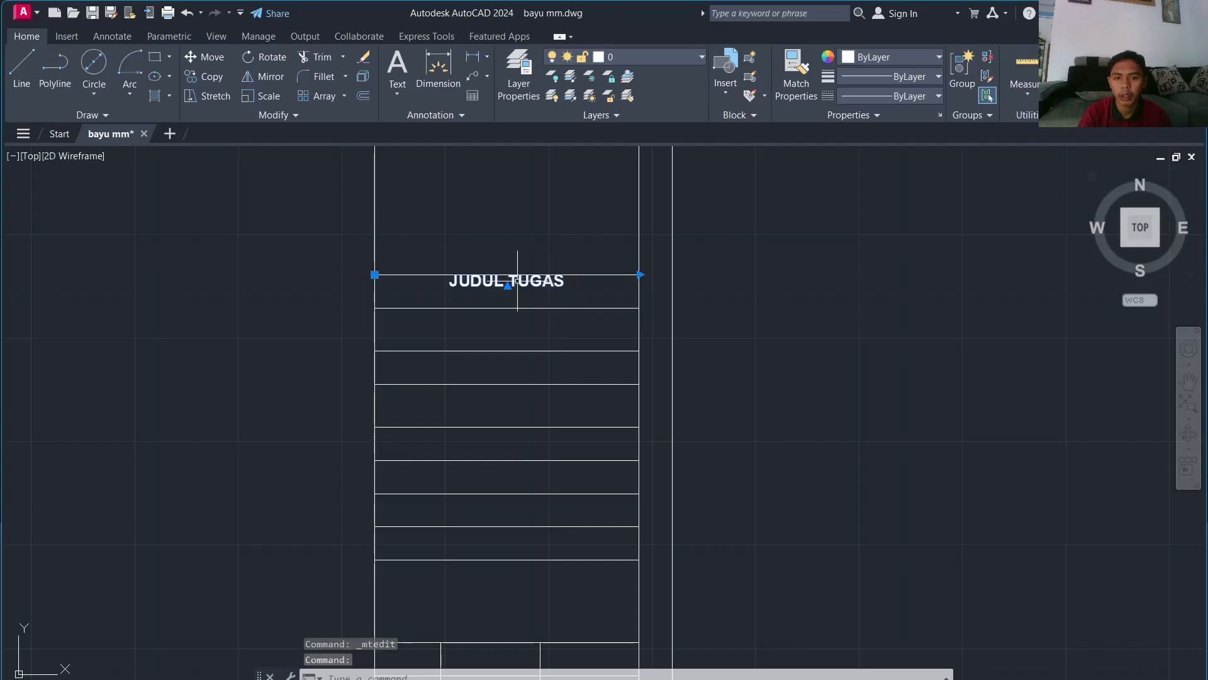
click(376, 274)
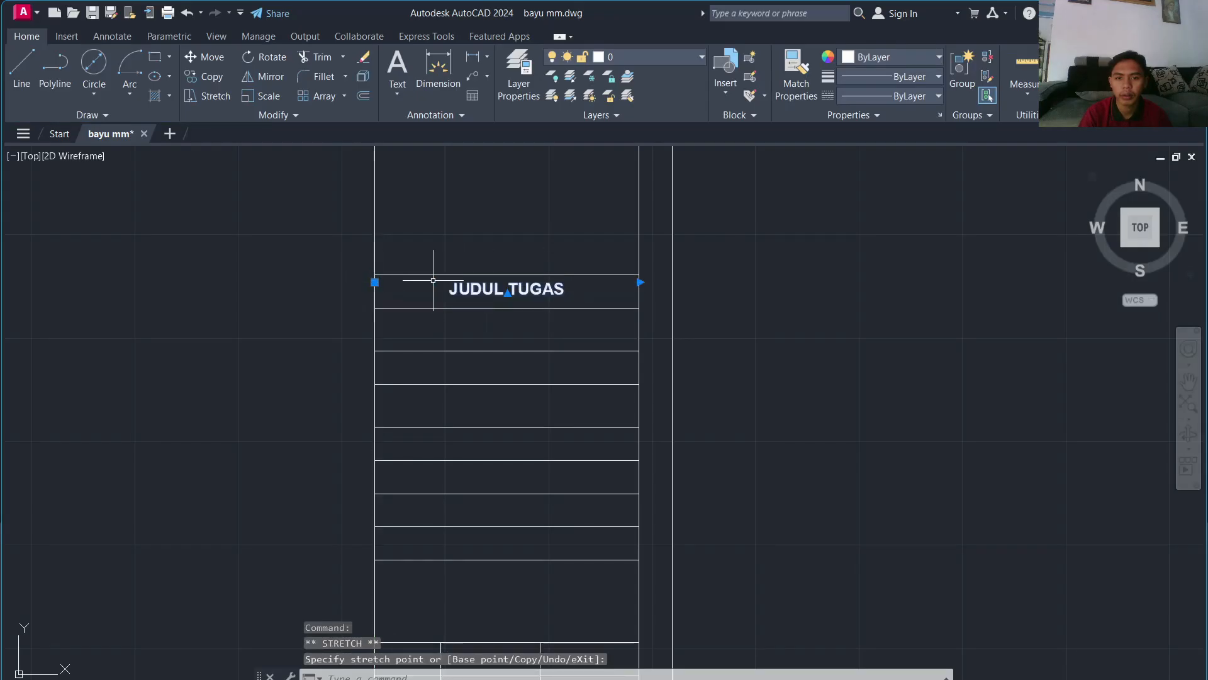
scroll(796, 345, up, 2)
key(Escape)
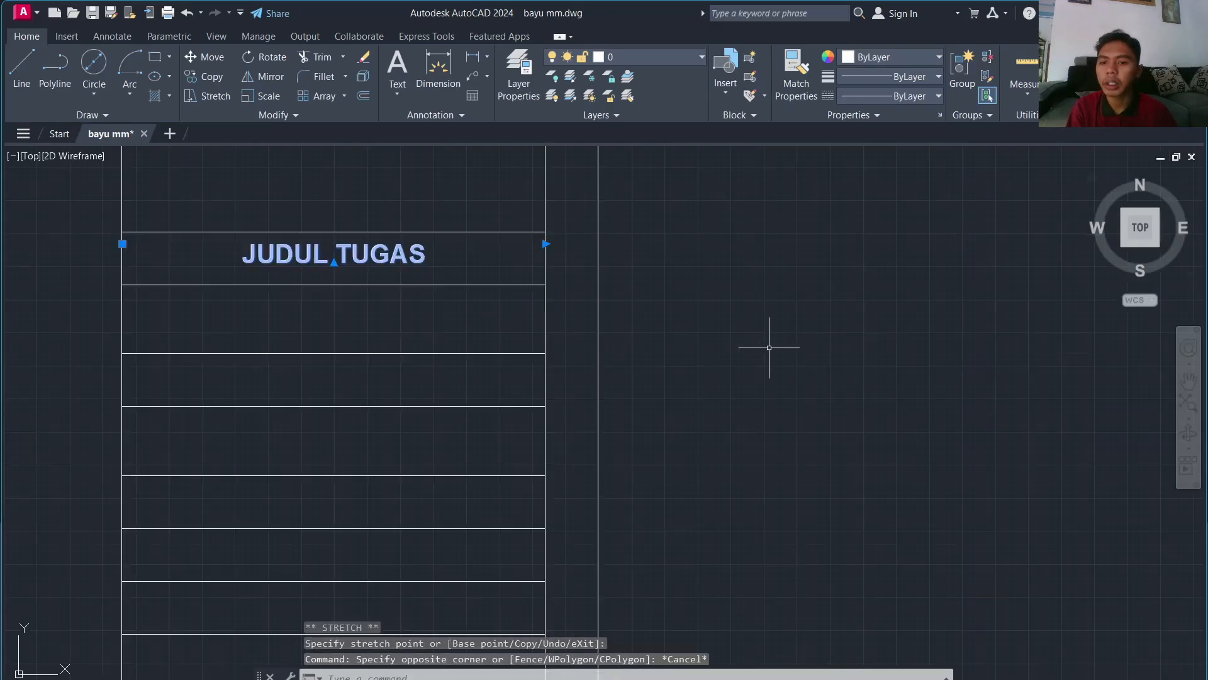
key(Escape)
Step: Raise the JUDUL TUGAS label's text height to 40
click(391, 255)
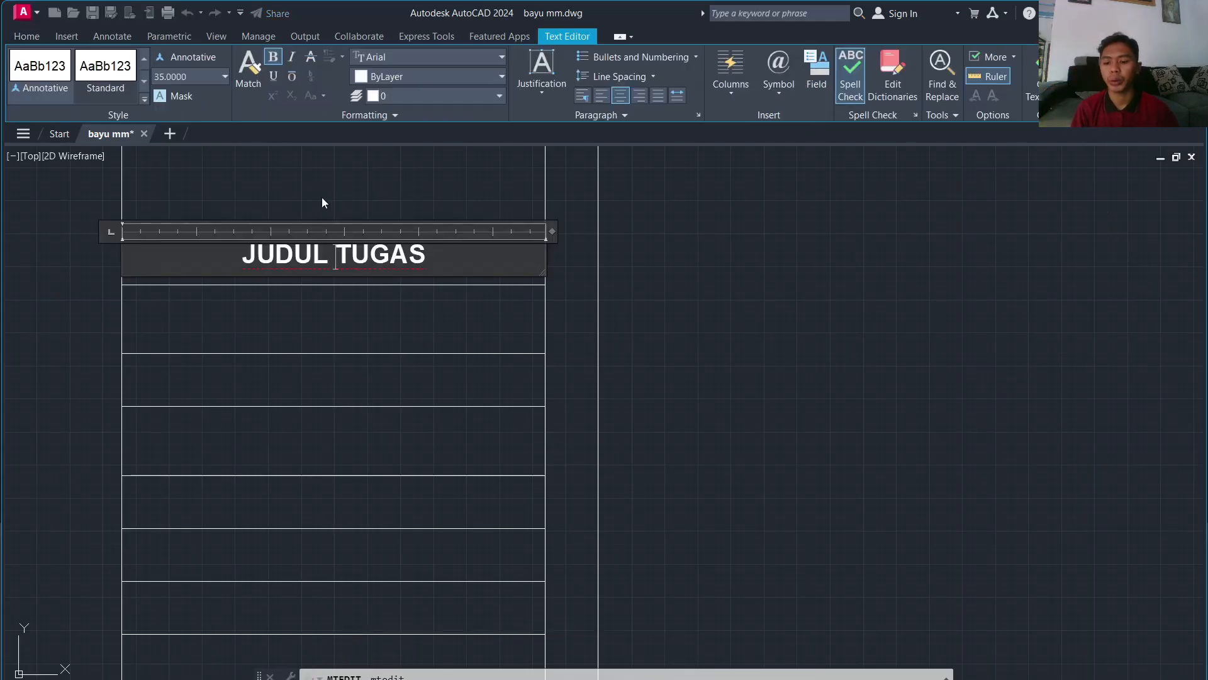
key(ctrl+a)
text(40)
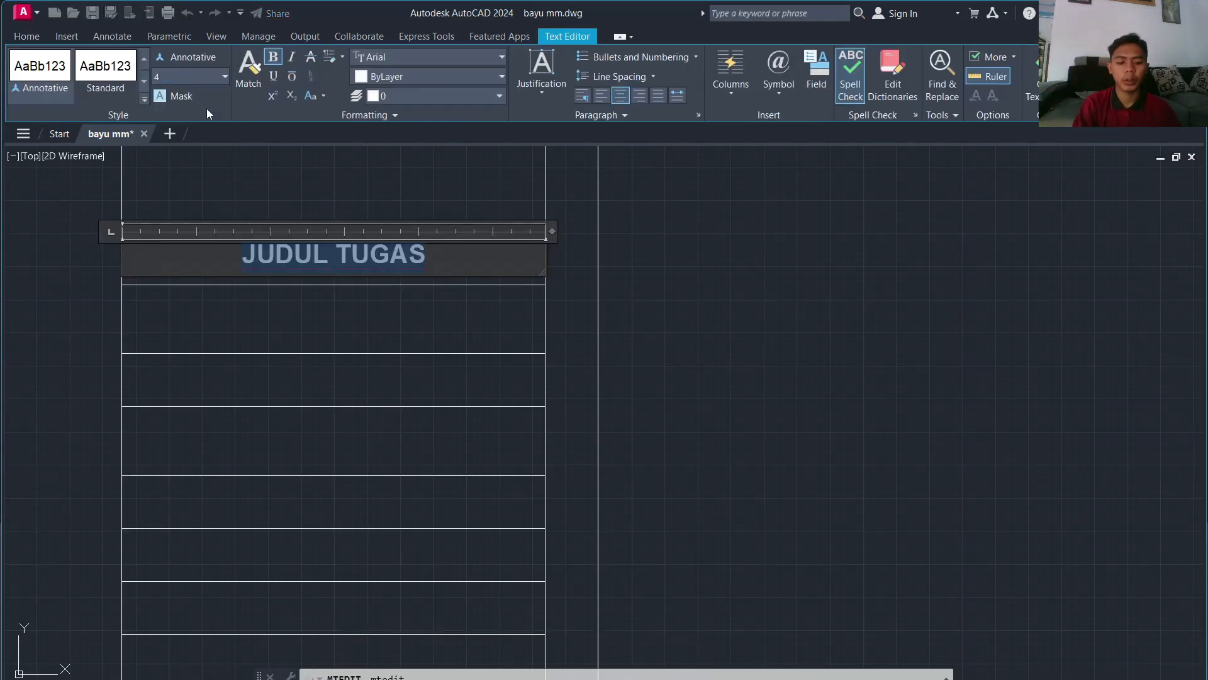
key(Return)
click(164, 203)
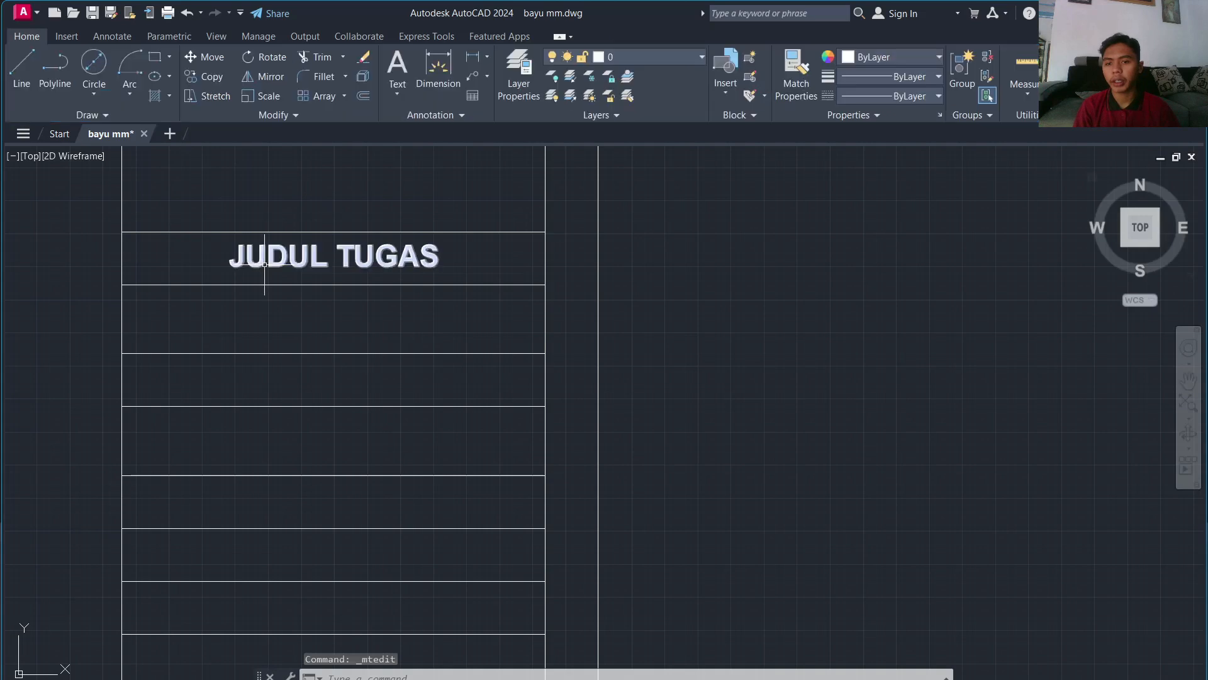
click(265, 256)
Step: Copy the JUDUL TUGAS label into the next four rows below it
key(Return)
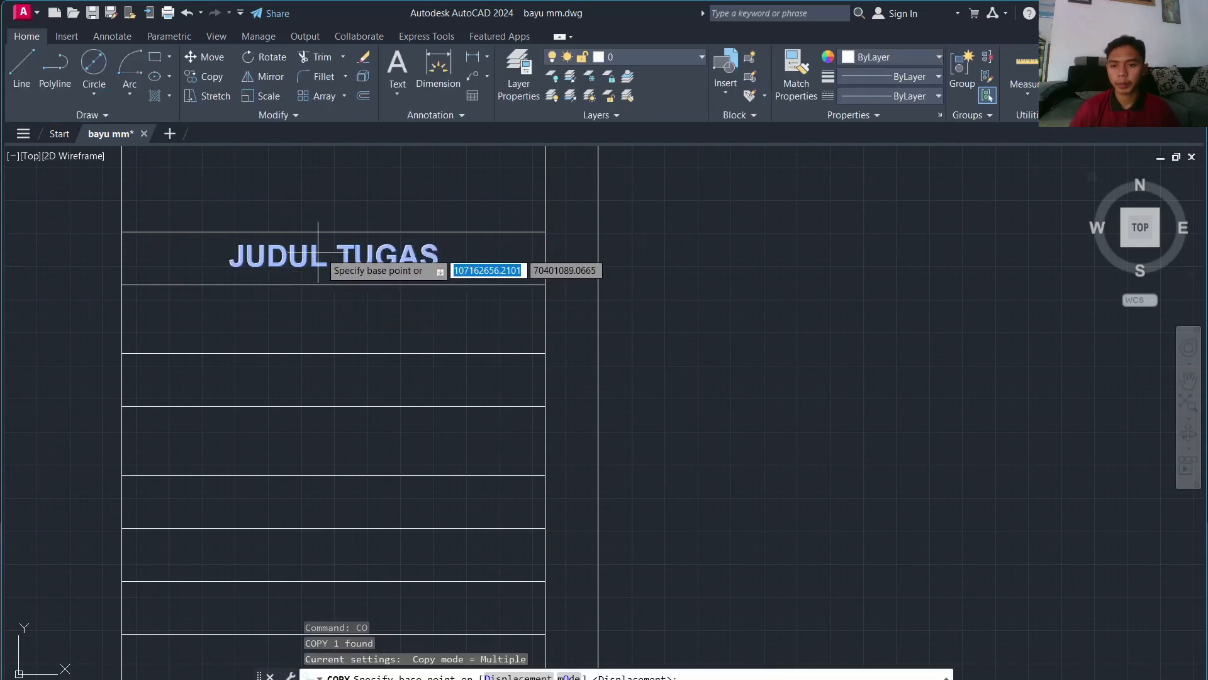
click(347, 251)
click(355, 364)
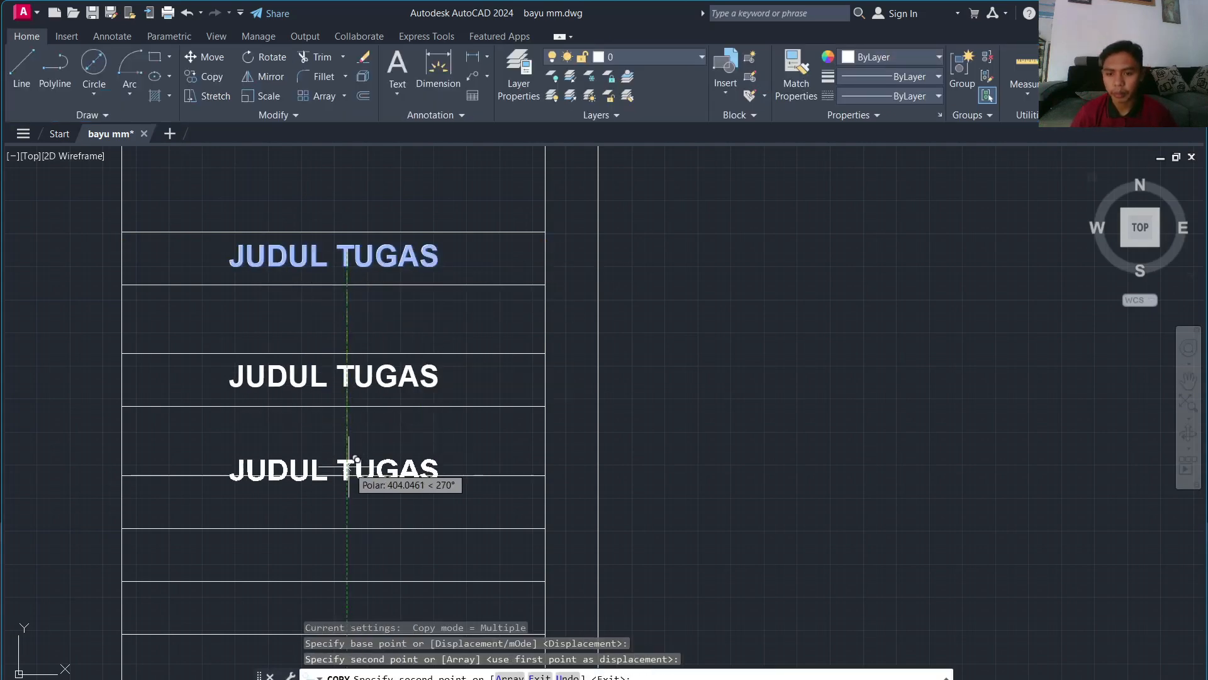
click(340, 499)
middle_drag(334, 499, 387, 330)
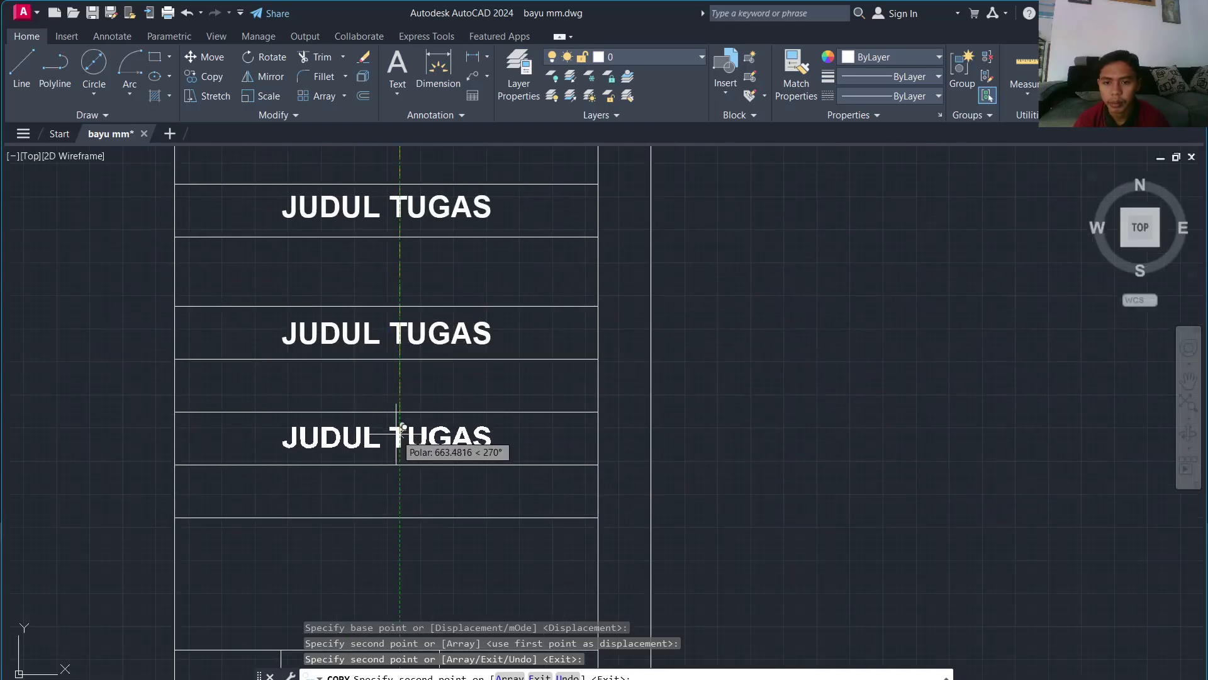
click(400, 428)
click(400, 486)
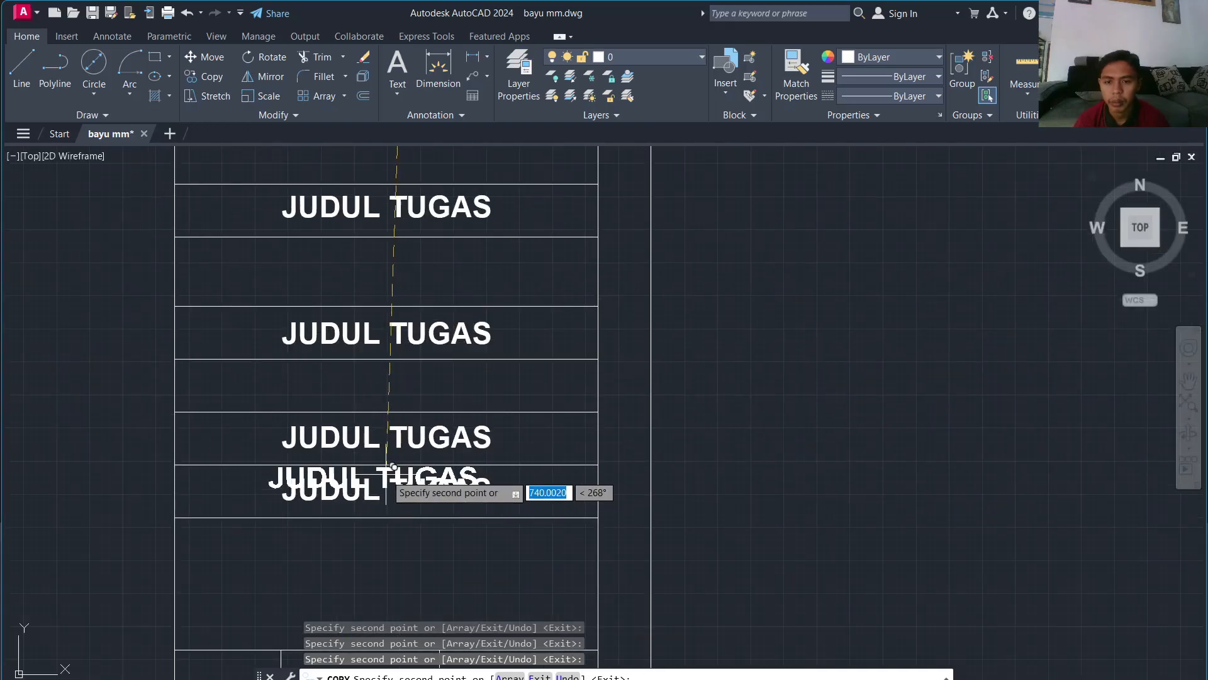
Step: Place further JUDUL TUGAS copies in the lowest title block rows, then stop copying
middle_drag(395, 432, 432, 202)
middle_drag(430, 492, 453, 270)
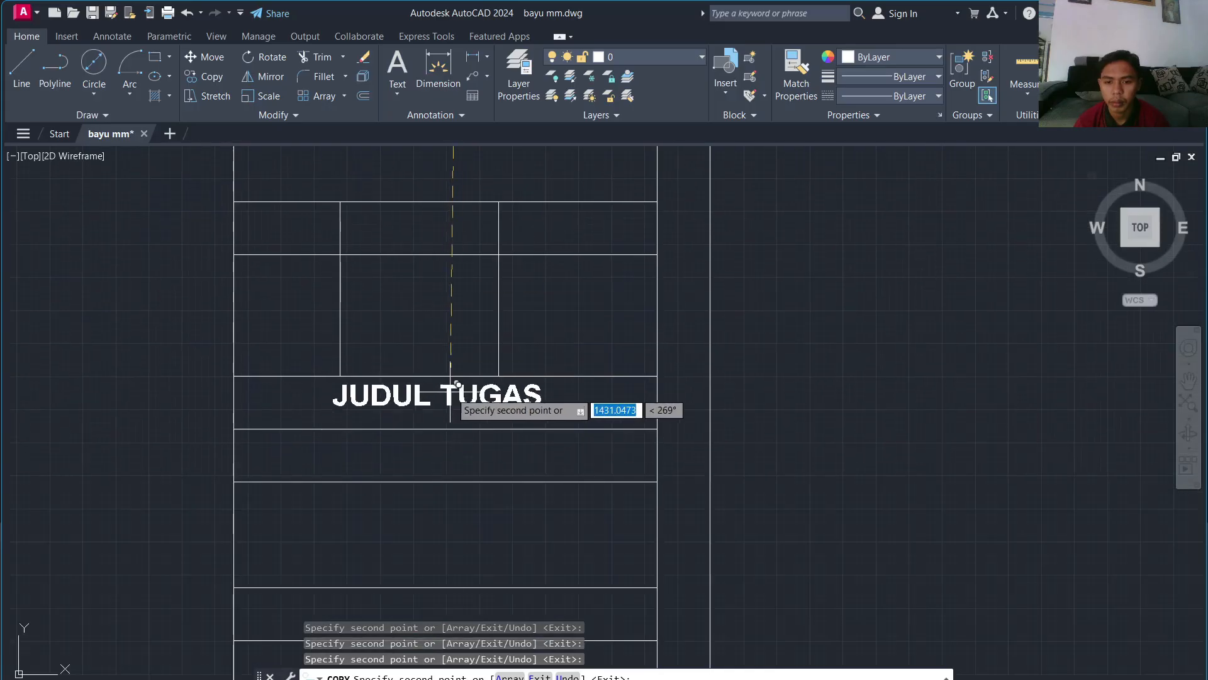
click(459, 396)
click(458, 450)
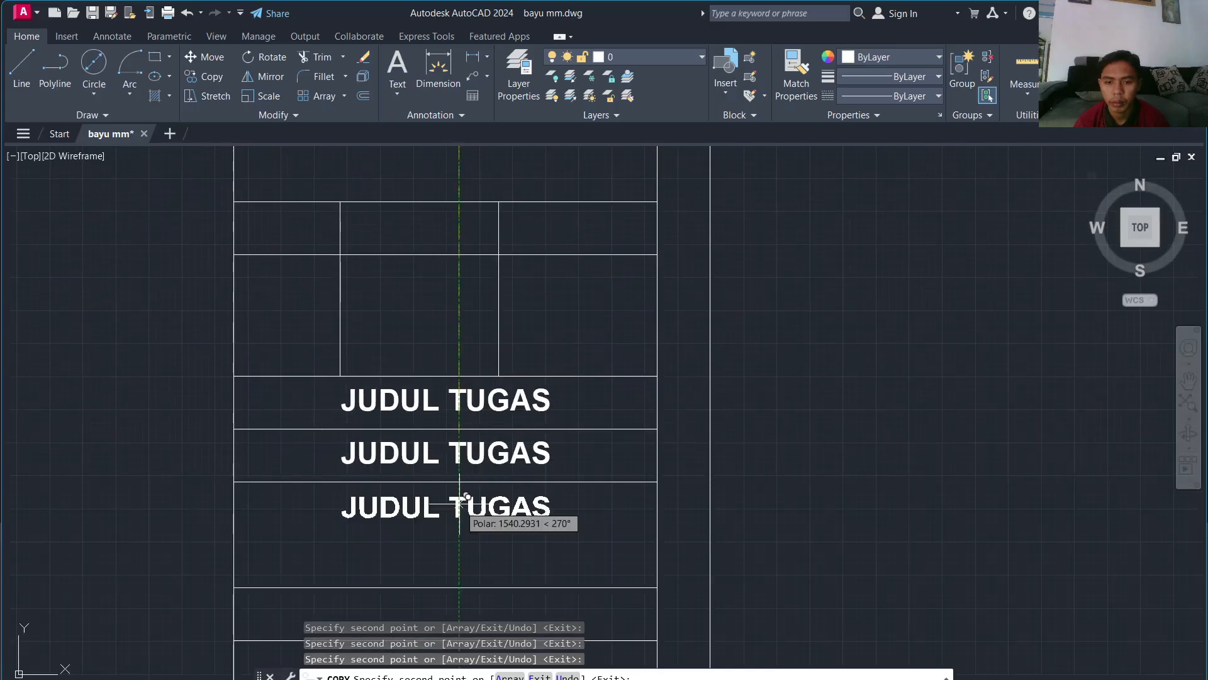
middle_drag(477, 570, 491, 504)
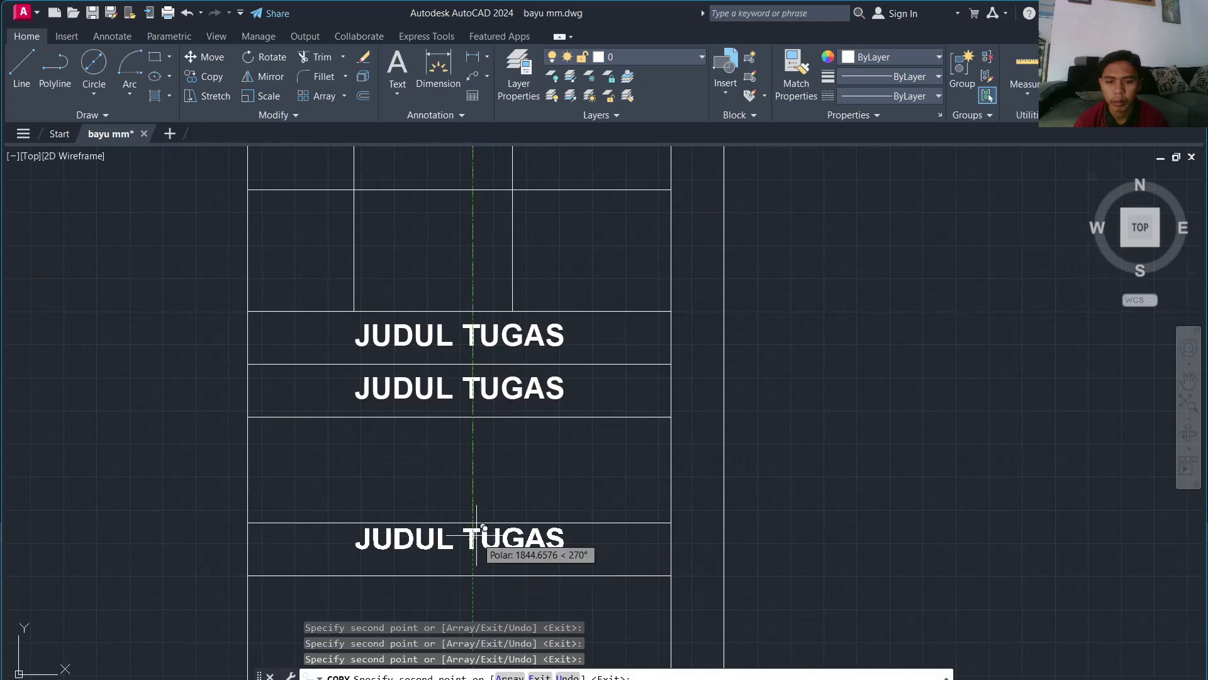
scroll(480, 535, down, 3)
scroll(484, 387, up, 3)
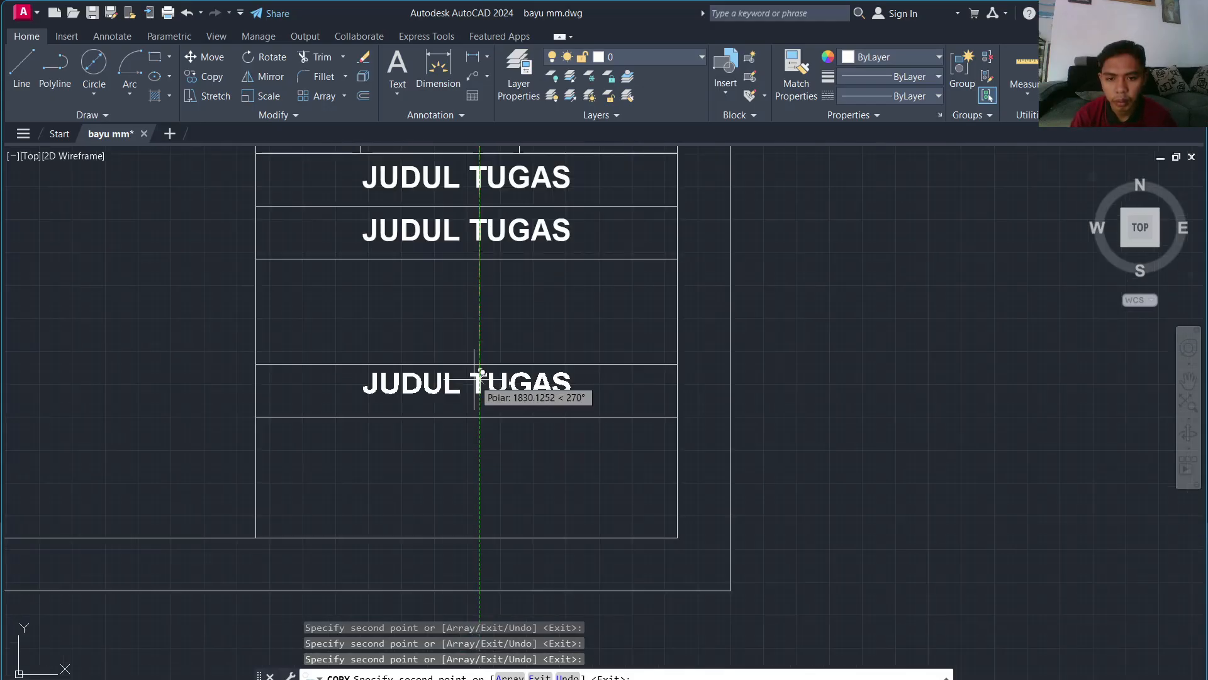
key(Escape)
Step: Select the middle JUDUL TUGAS copy in the title block
scroll(496, 297, down, 4)
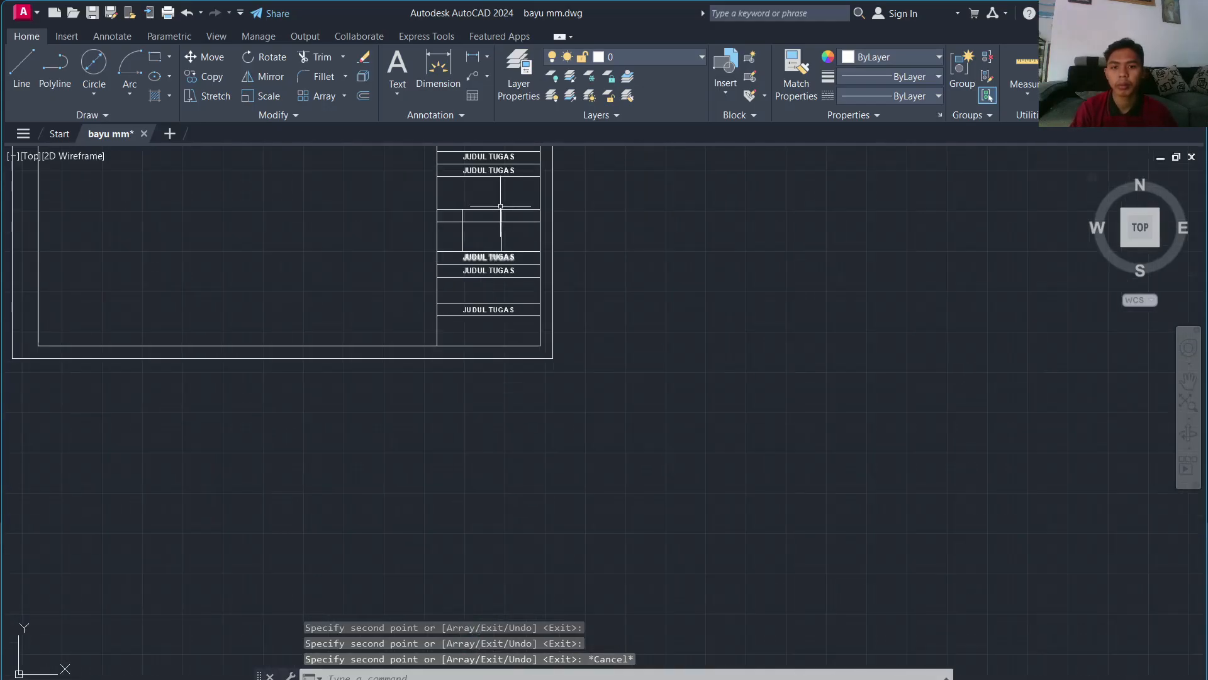
scroll(423, 287, up, 5)
click(417, 393)
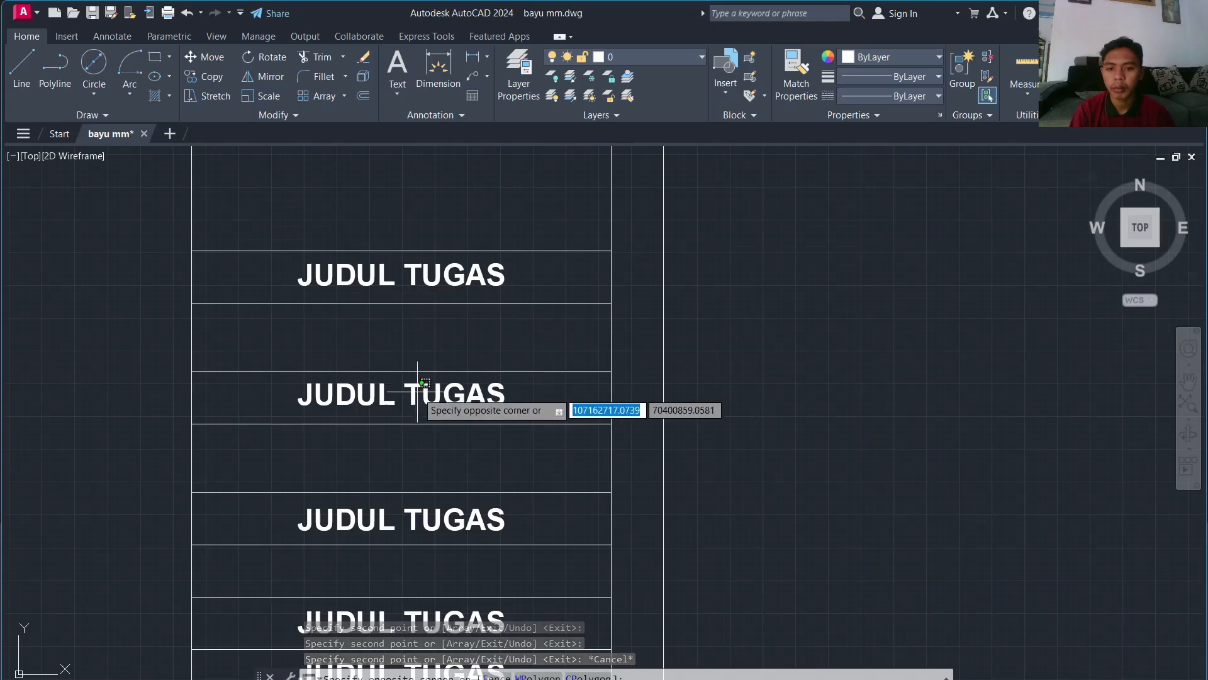
click(396, 394)
click(398, 394)
Step: Retype two JUDUL TUGAS copies as NAMA GAMBAR and SKALA GAMBAR
click(415, 385)
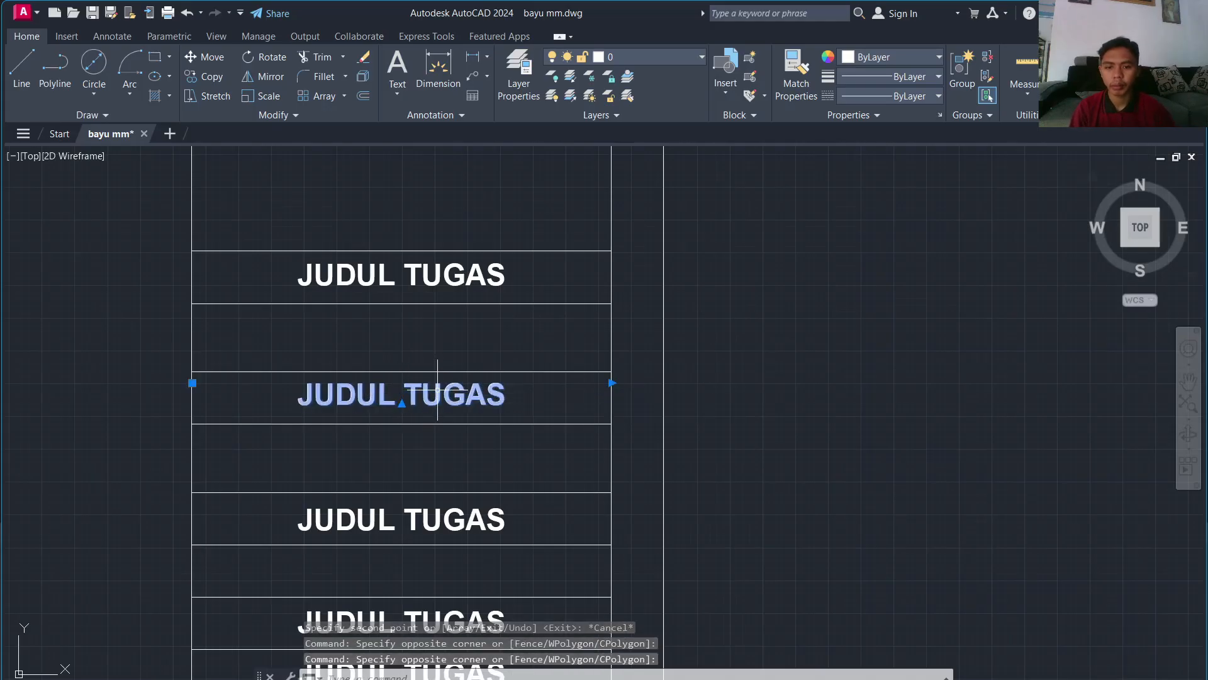
double_click(438, 391)
text(NAM)
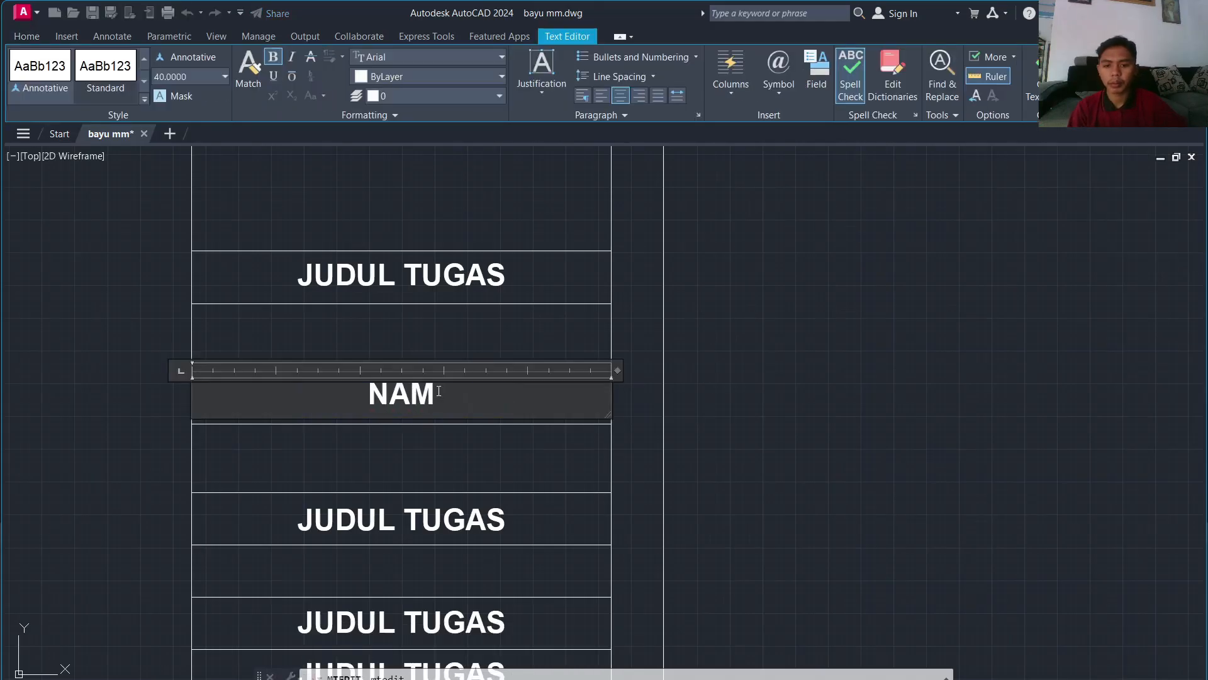
text(A GAMBAR)
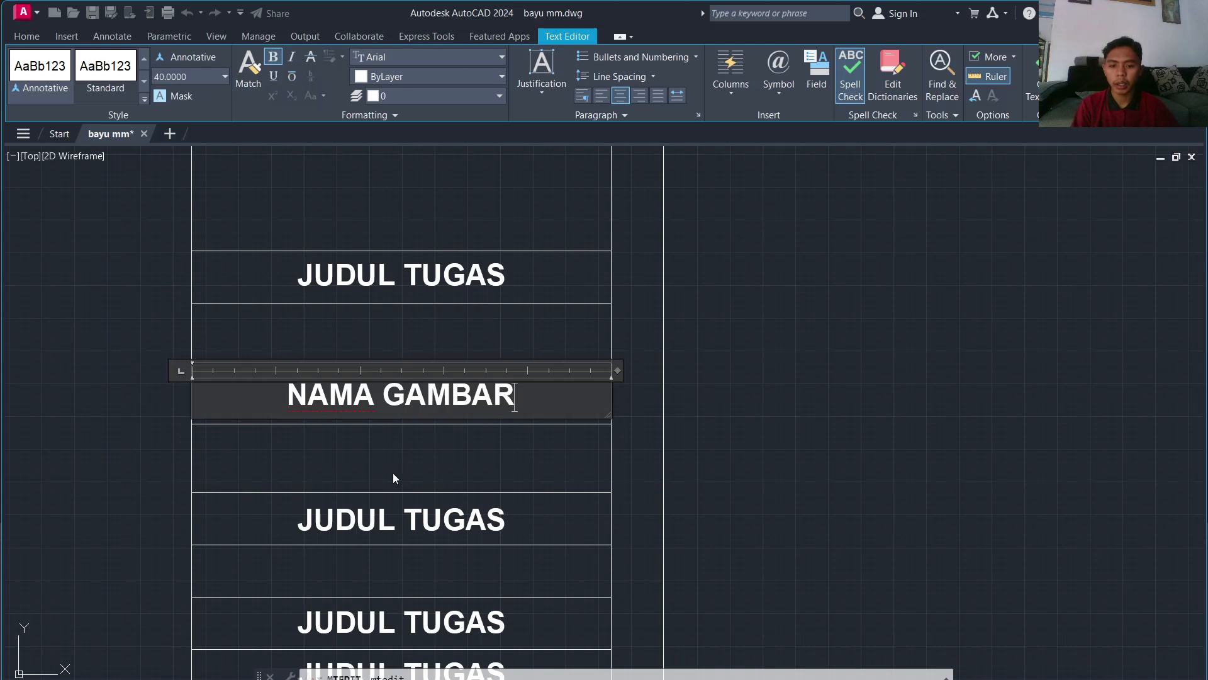
click(373, 520)
click(370, 518)
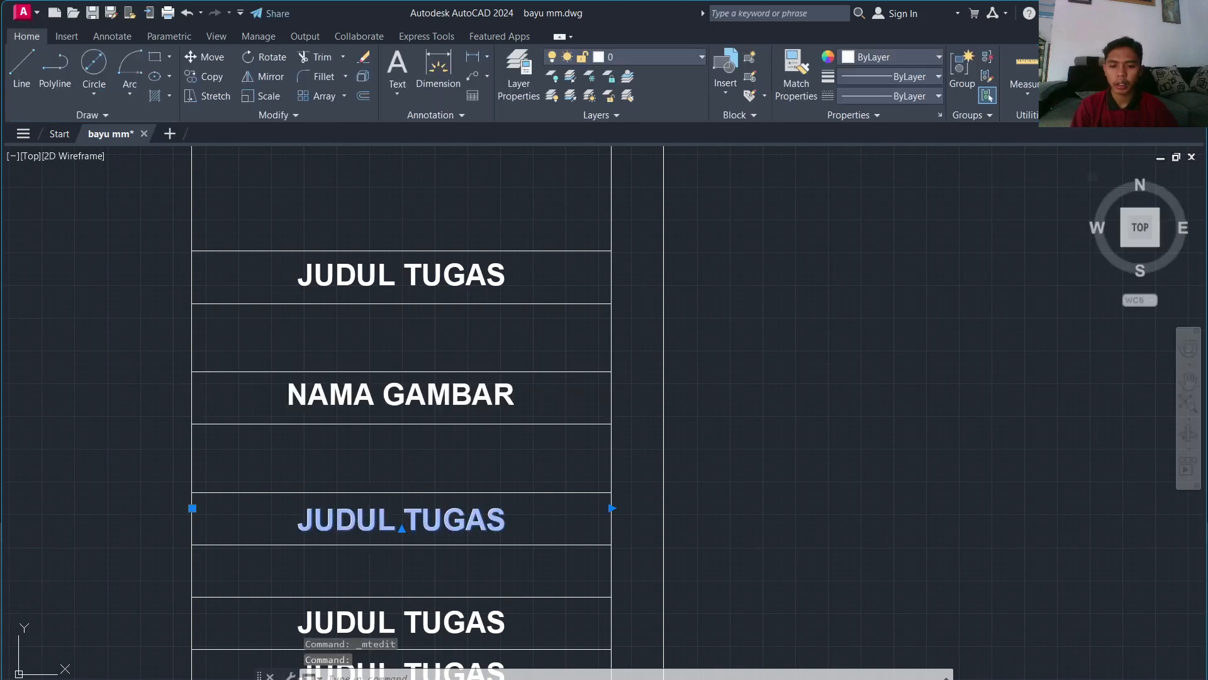
double_click(372, 519)
text(SJ)
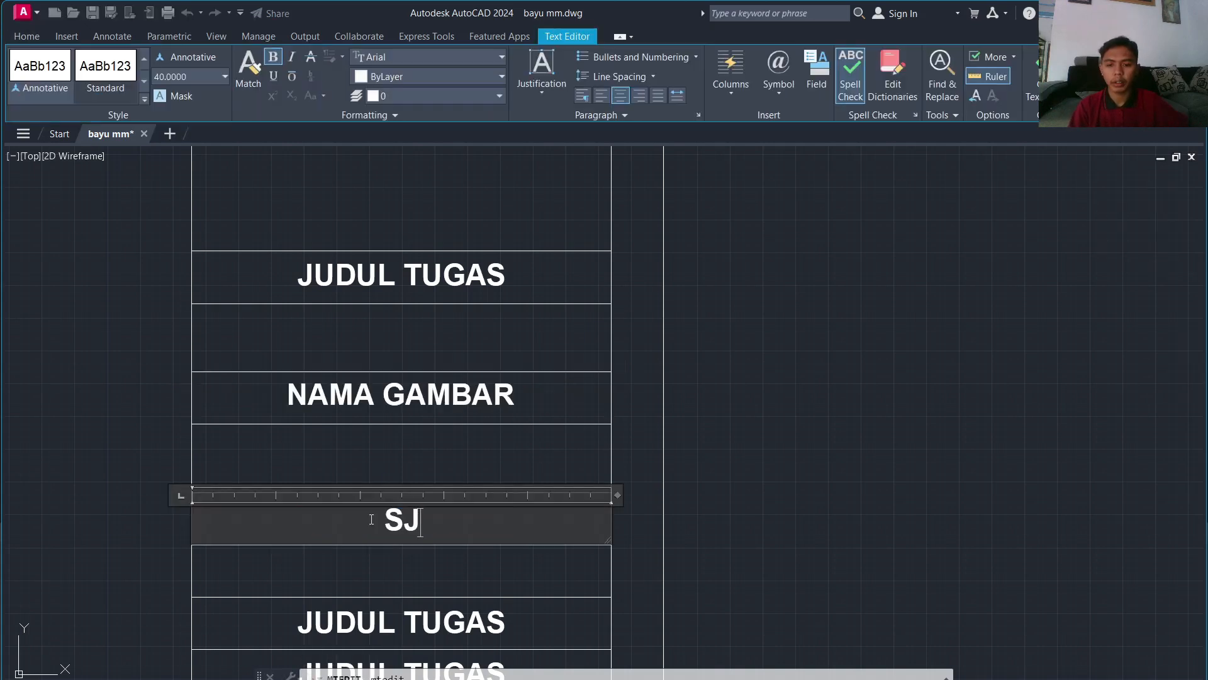
text(ALA GAMBAR)
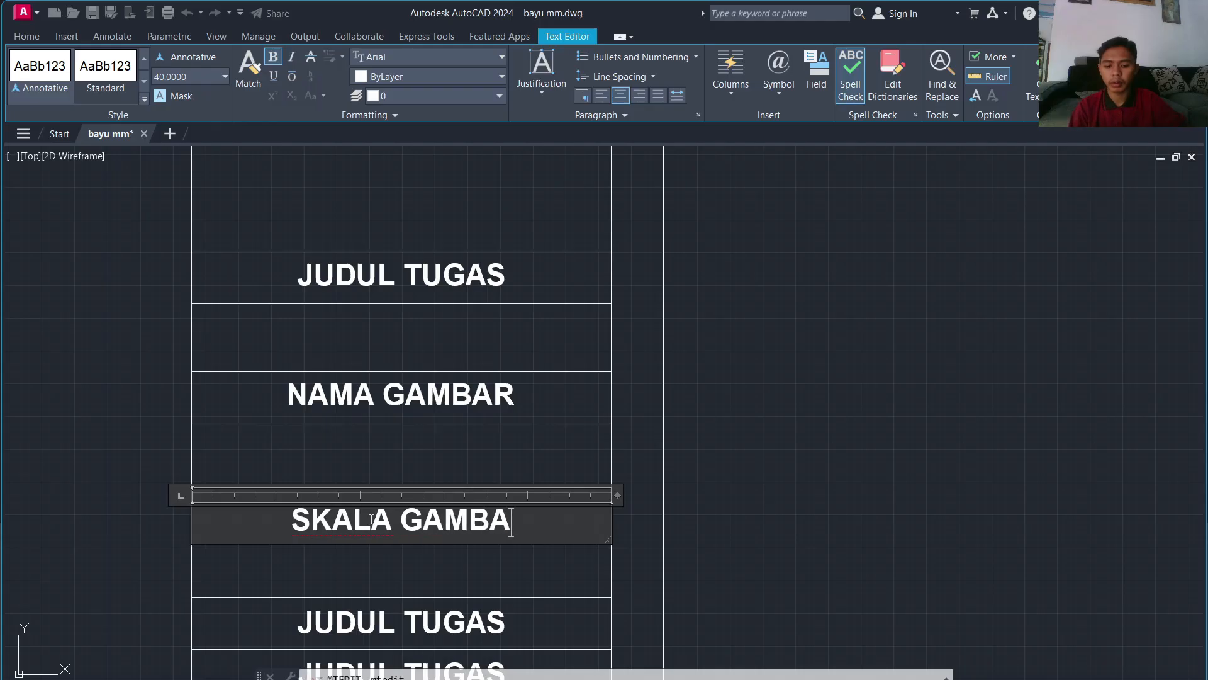
click(390, 570)
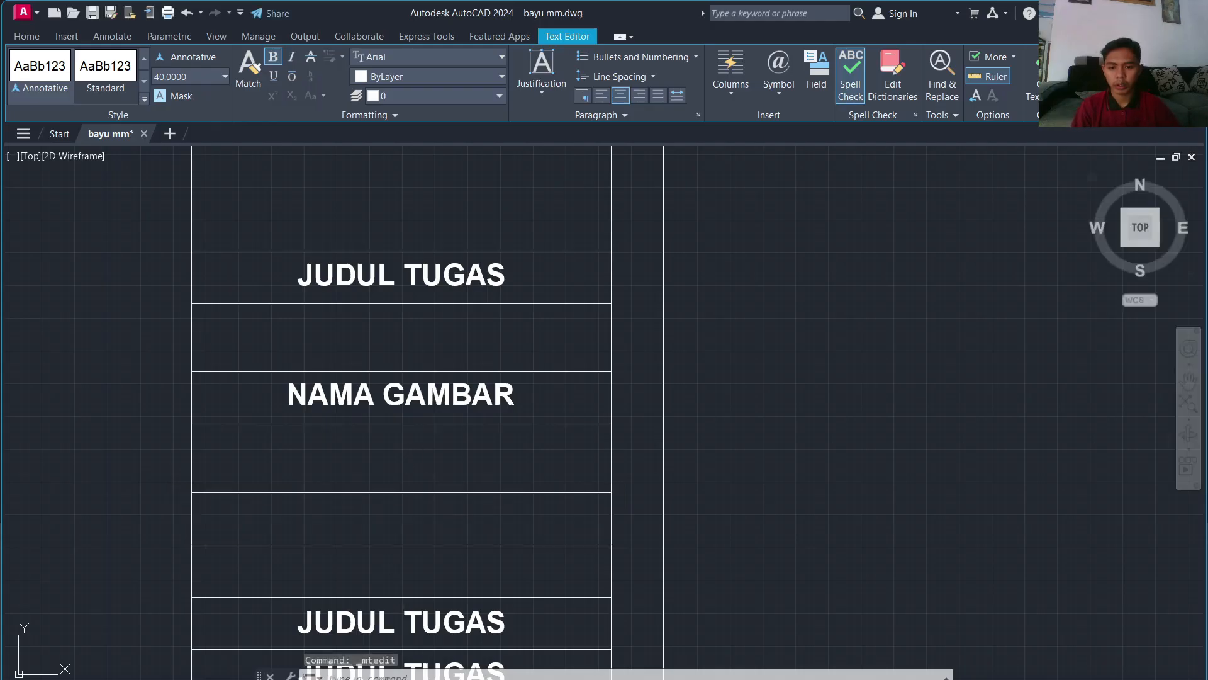
Step: Replace the next copy's text with RUMAH TYPE...
middle_drag(414, 590, 437, 429)
double_click(440, 466)
double_click(440, 467)
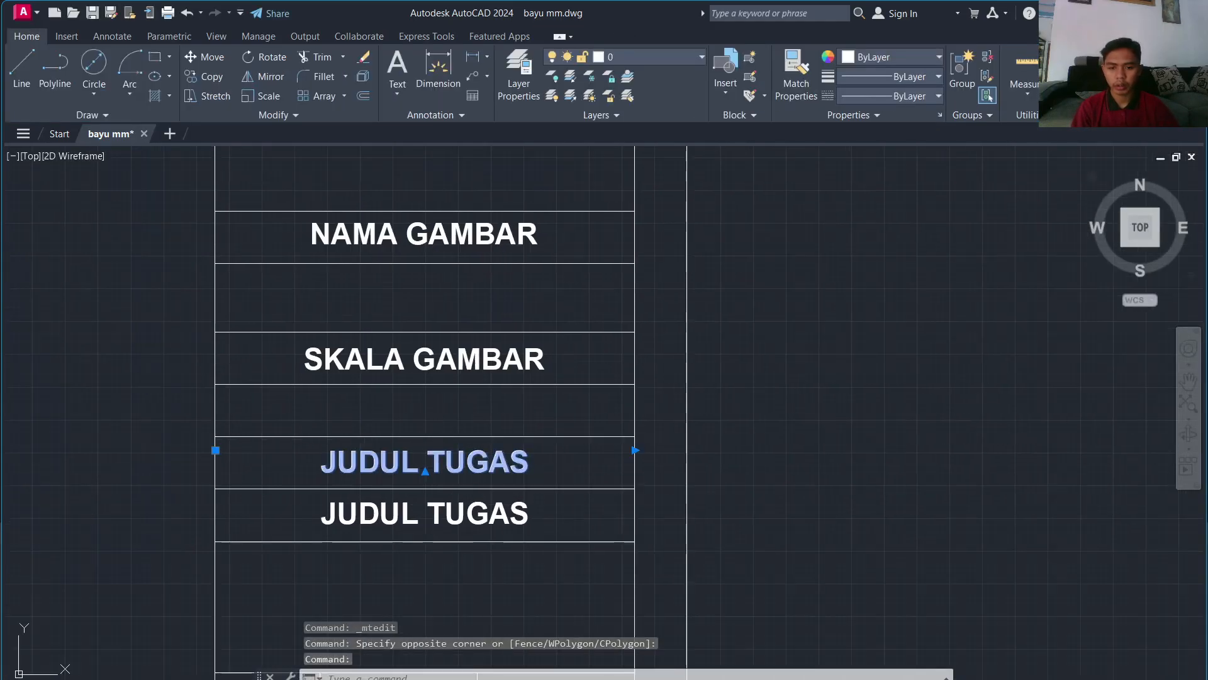
key(ctrl+a)
text(RUMH)
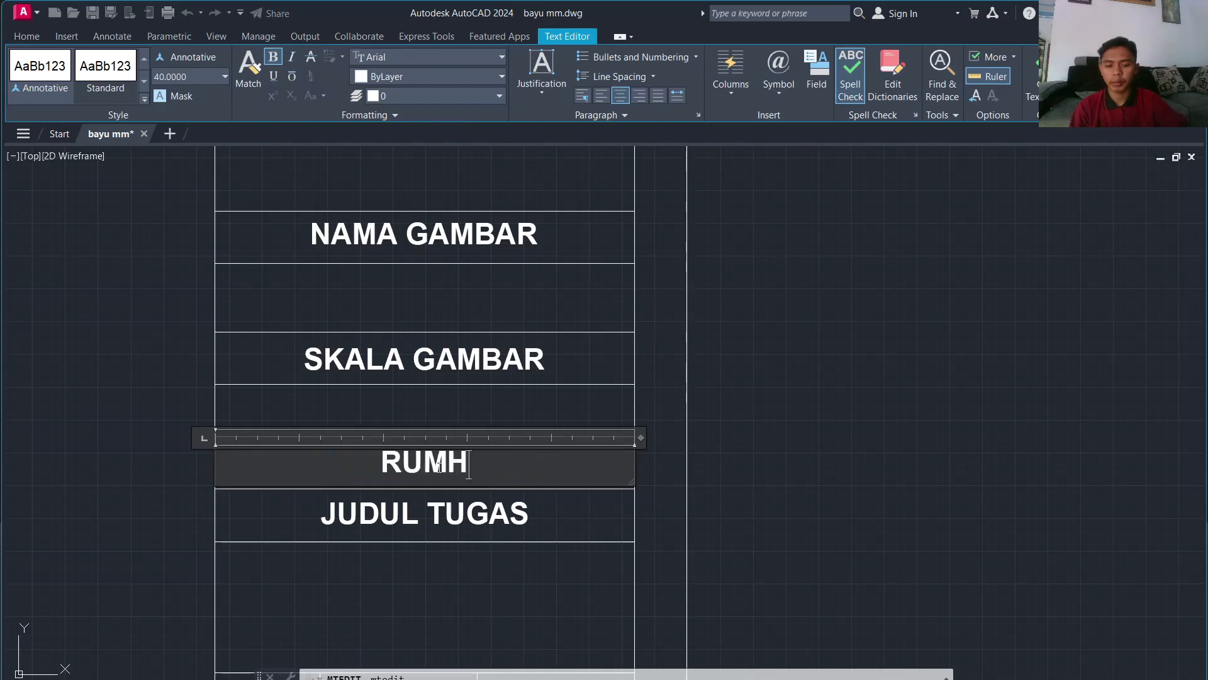
key(BackSpace)
text(A)
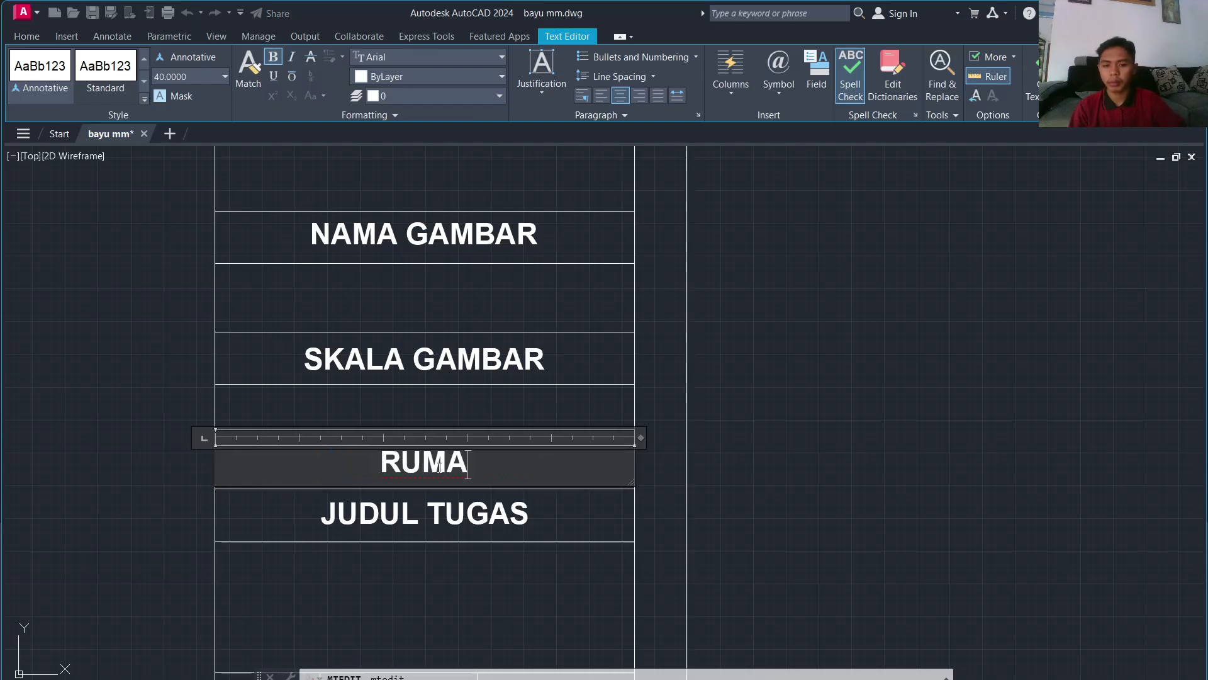
text(H TYPE...)
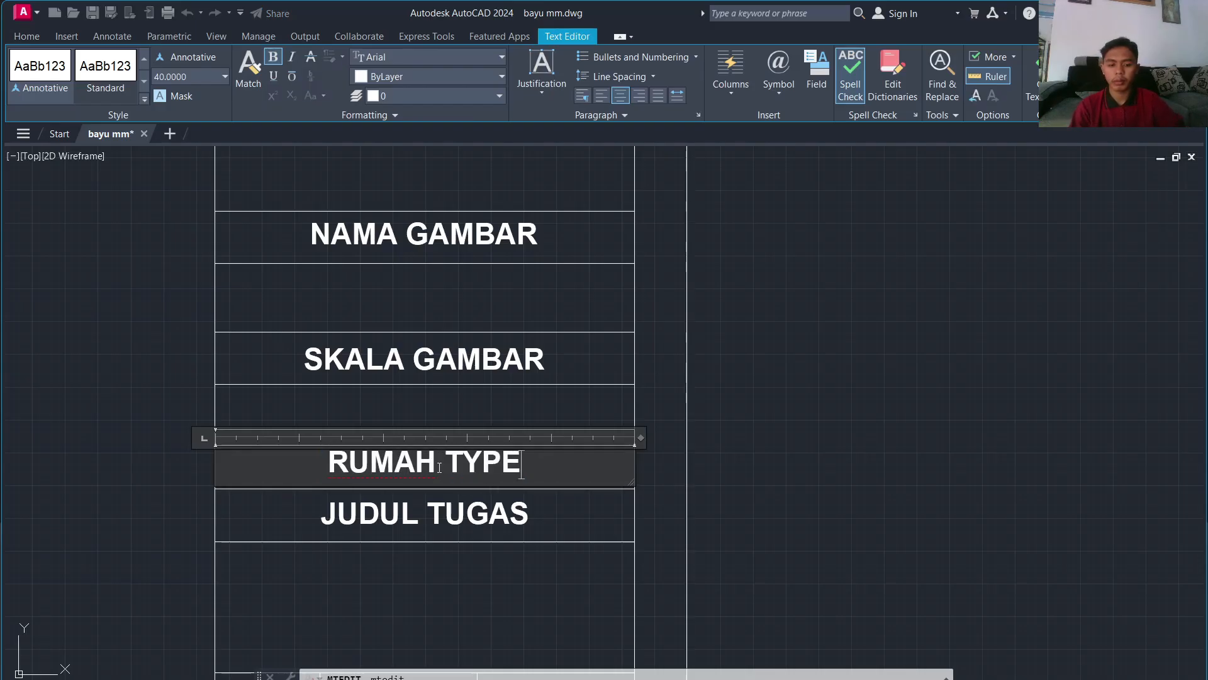
click(402, 550)
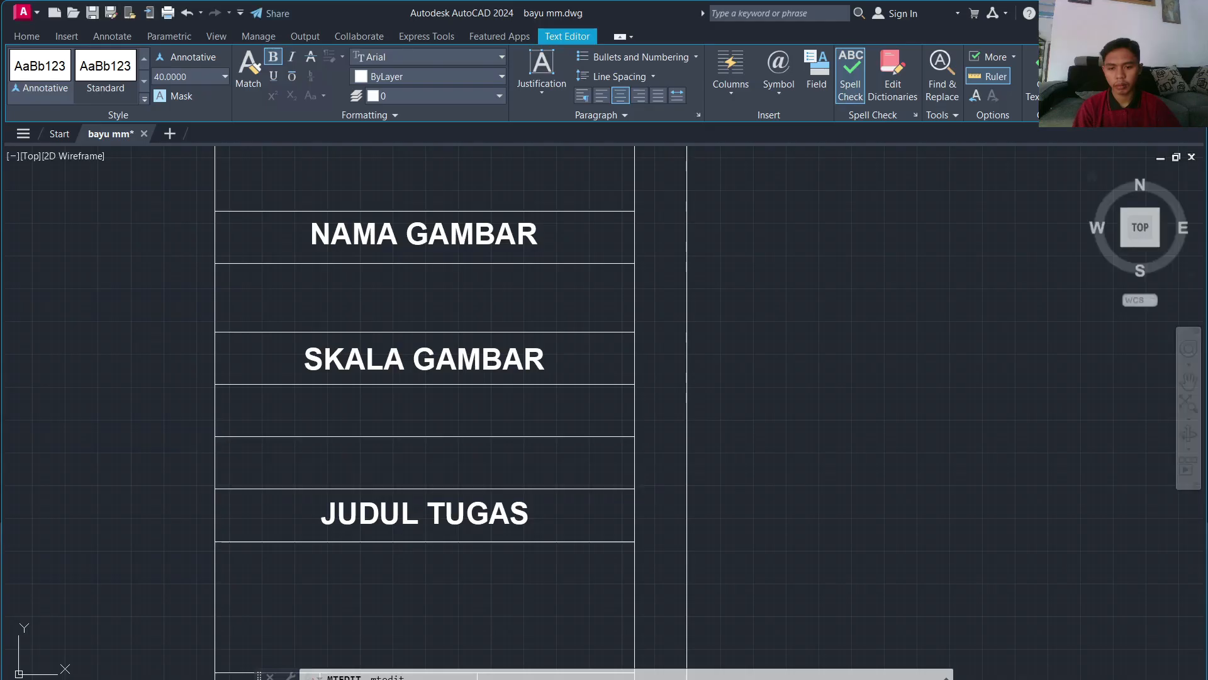
Step: Change the next two copies to KETERANGAN and TANGGAL
click(398, 506)
click(392, 512)
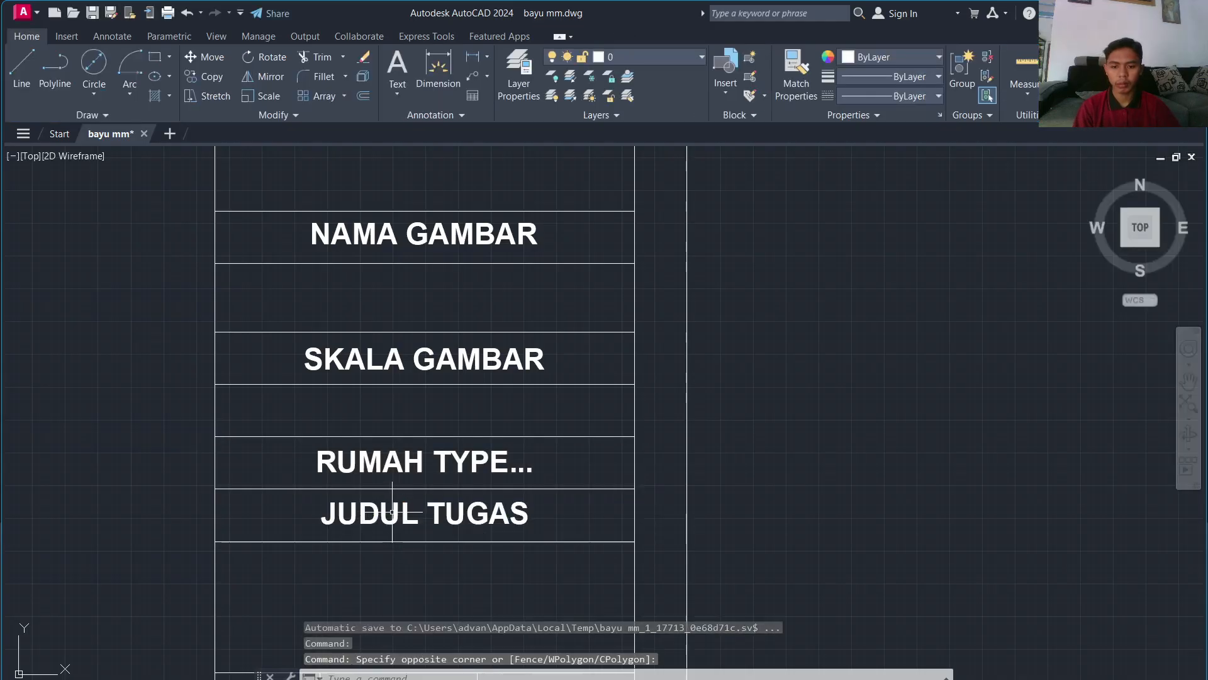
double_click(392, 515)
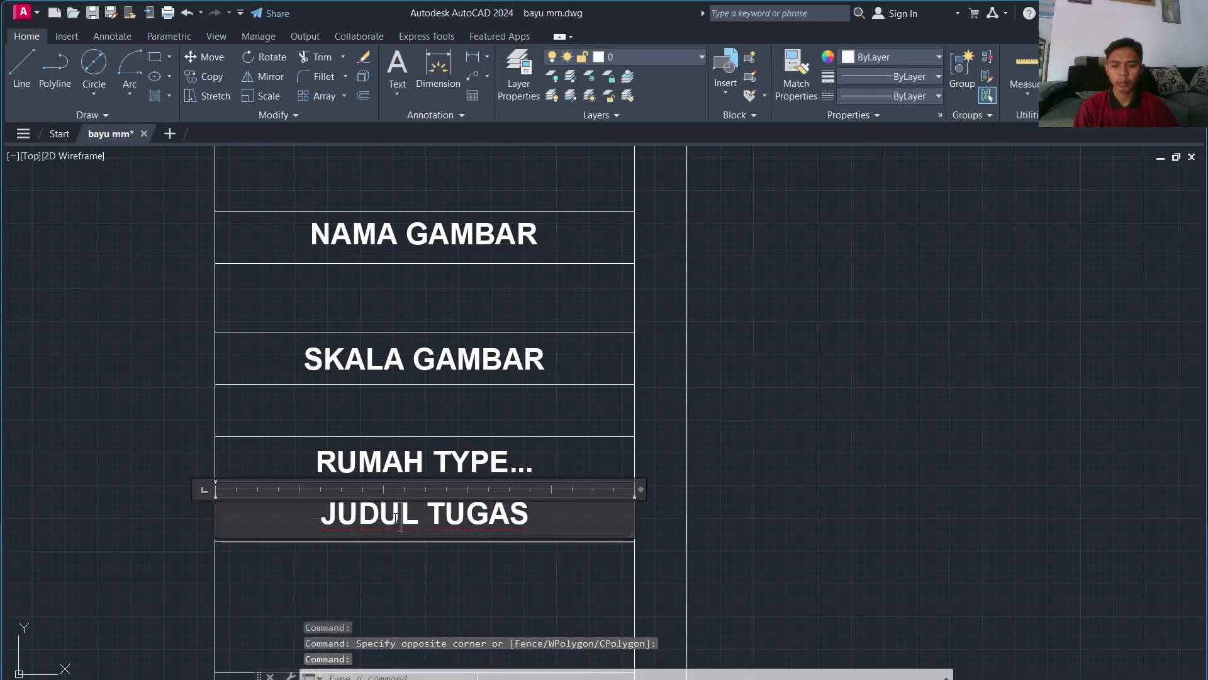
text(KETERANGAN)
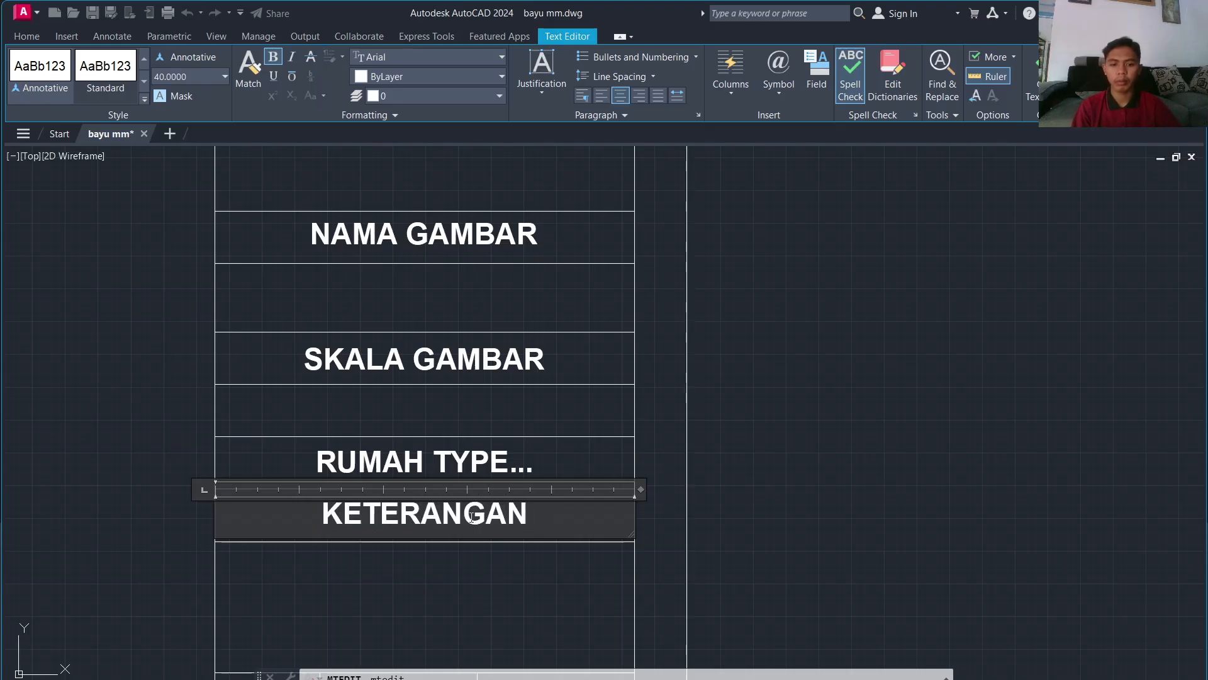
click(697, 540)
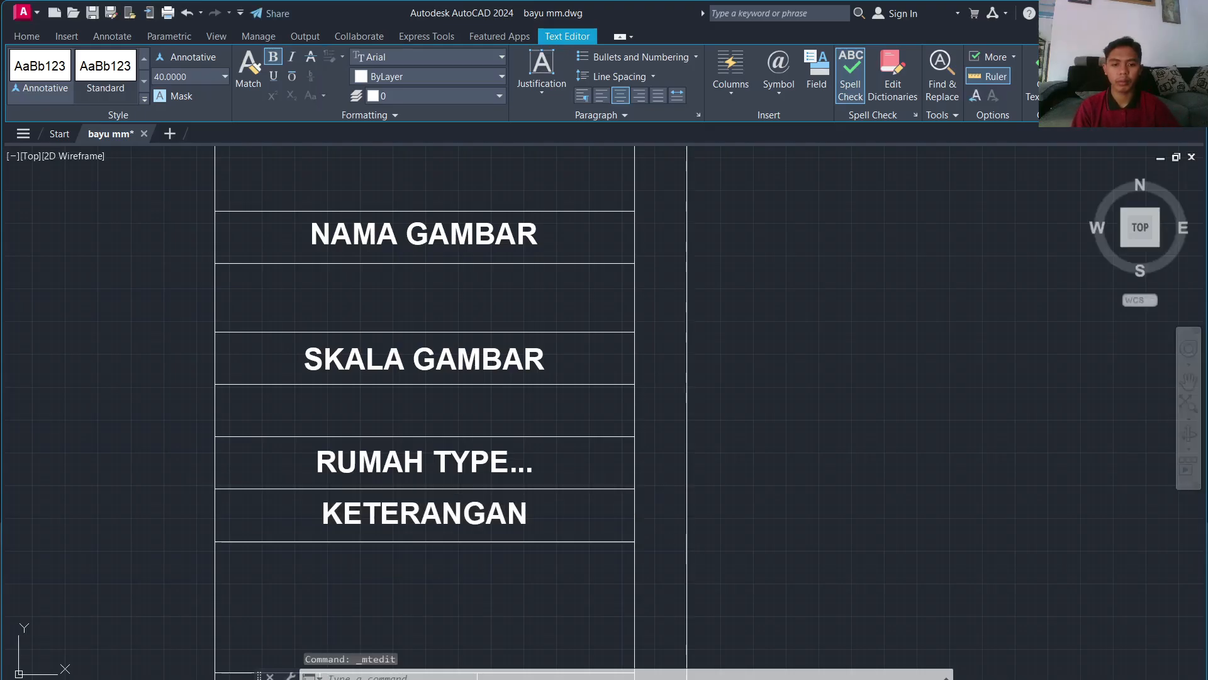
middle_drag(697, 540, 749, 159)
double_click(557, 486)
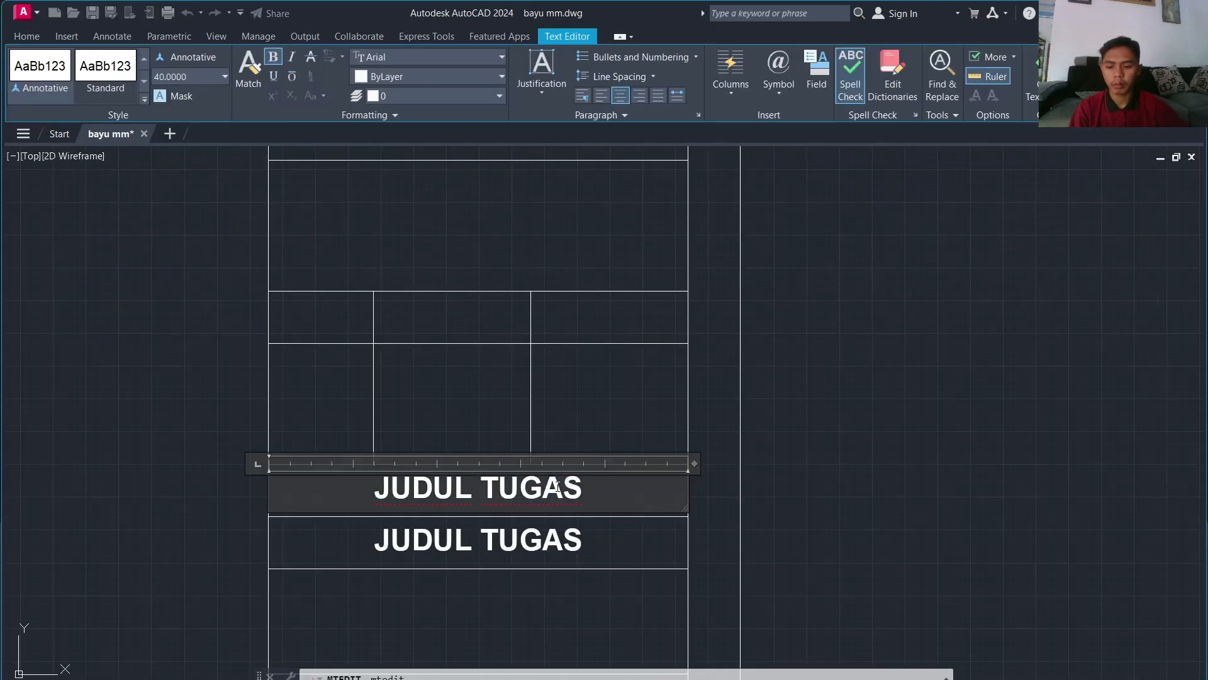
text(TANG)
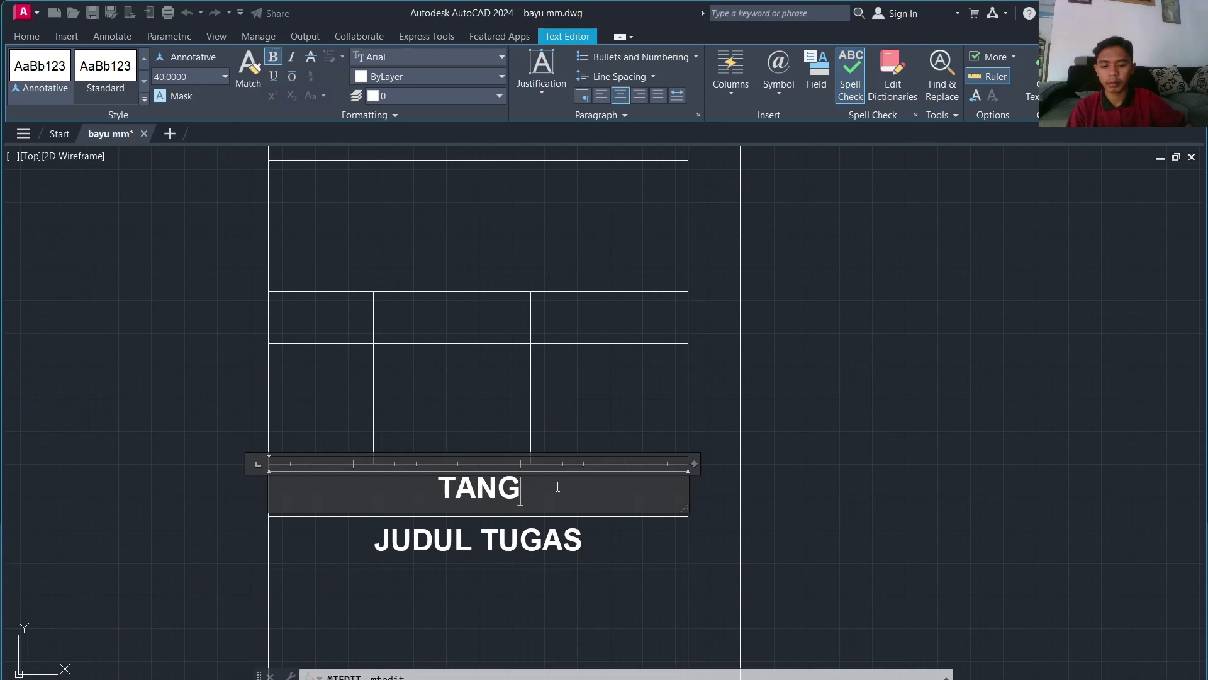
text(GAL)
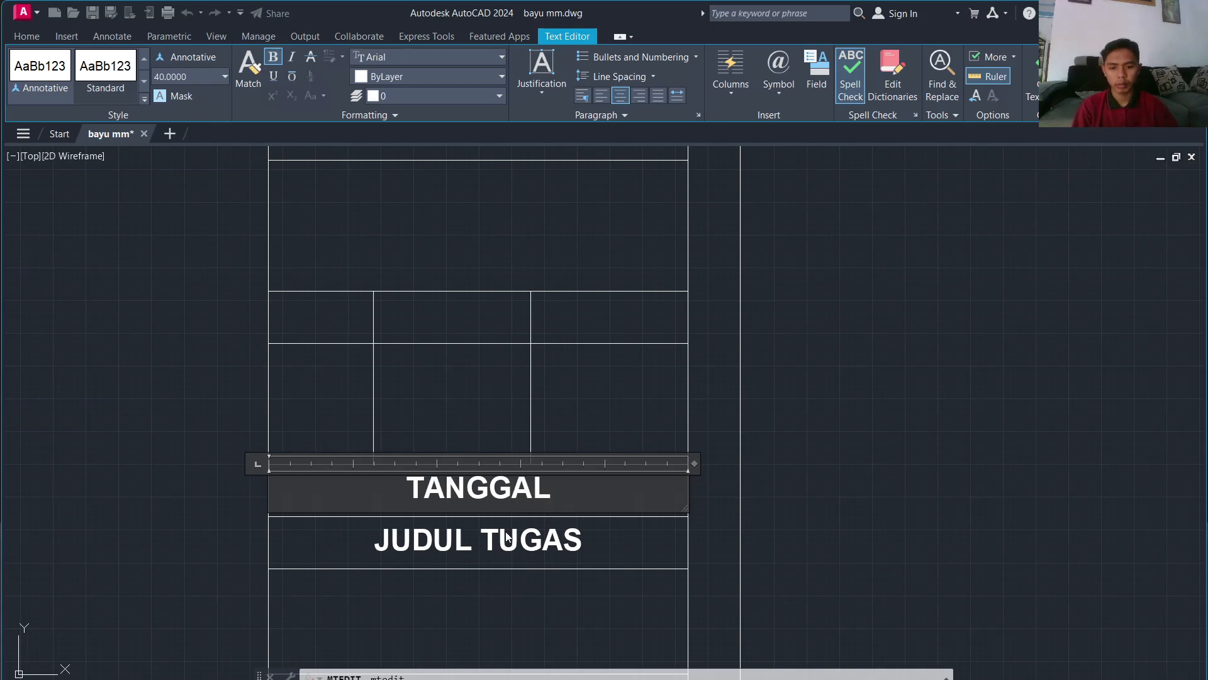
click(505, 535)
Step: Retype the last two copies as DIGAMBAR OLEH and DISETUJUI OLEH
click(503, 534)
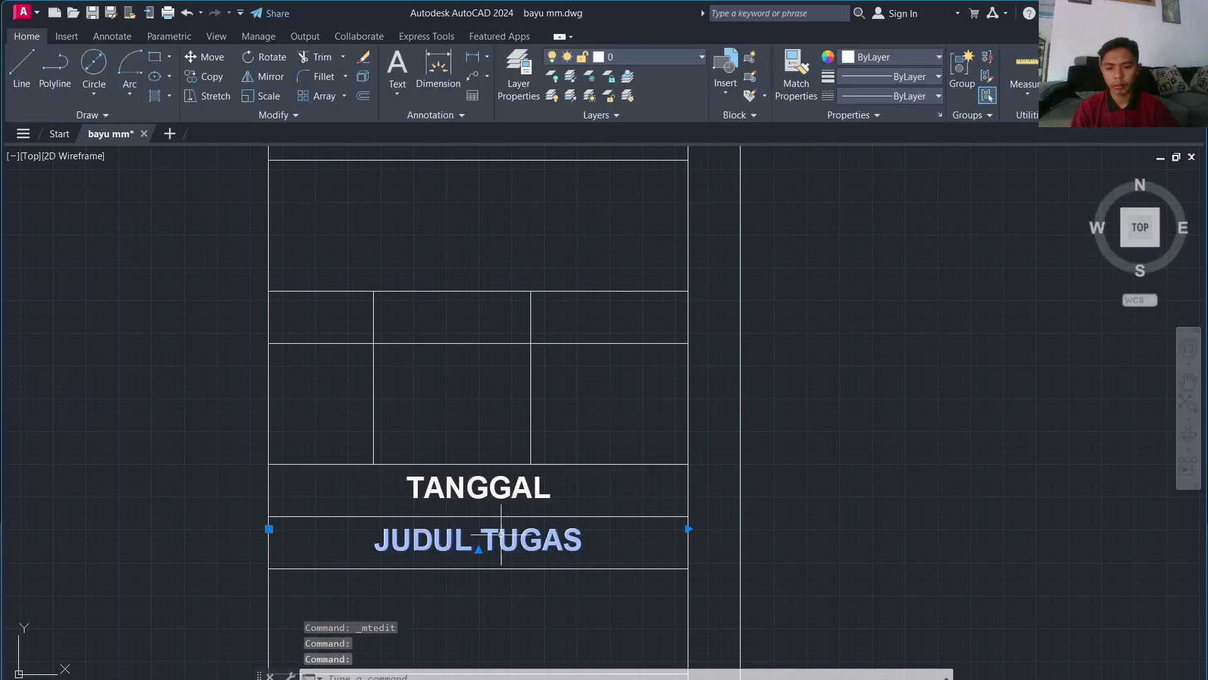
double_click(499, 541)
text(DI)
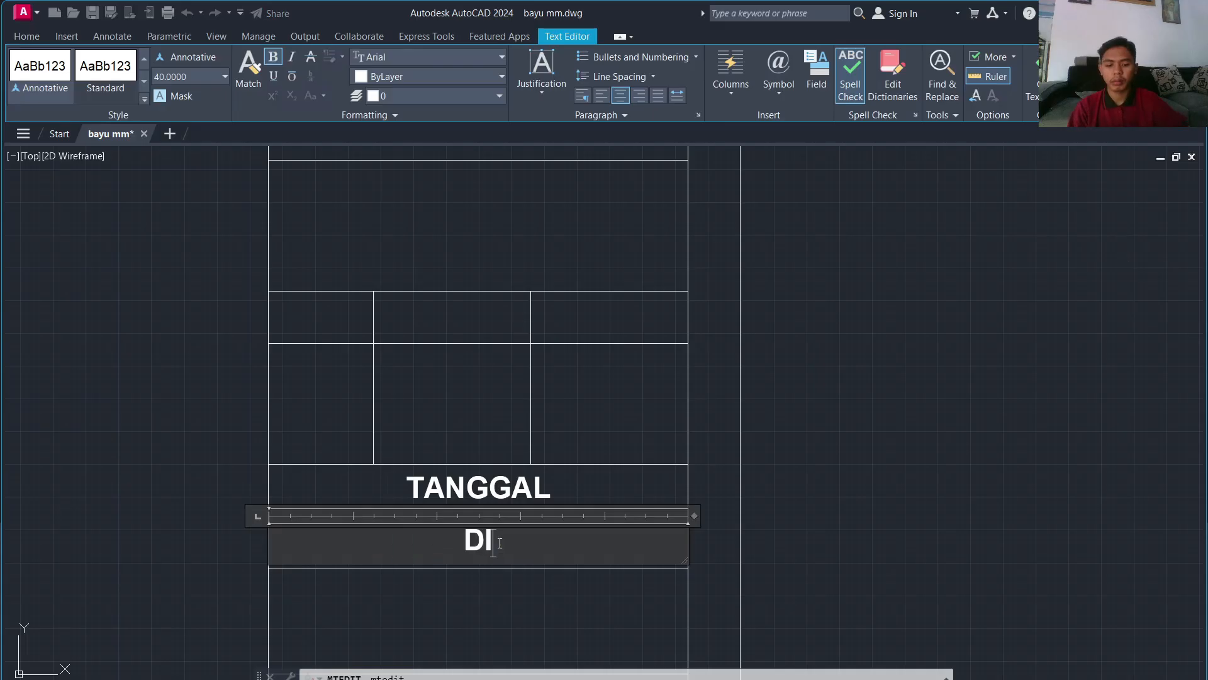
text(GAMBAR OLEH)
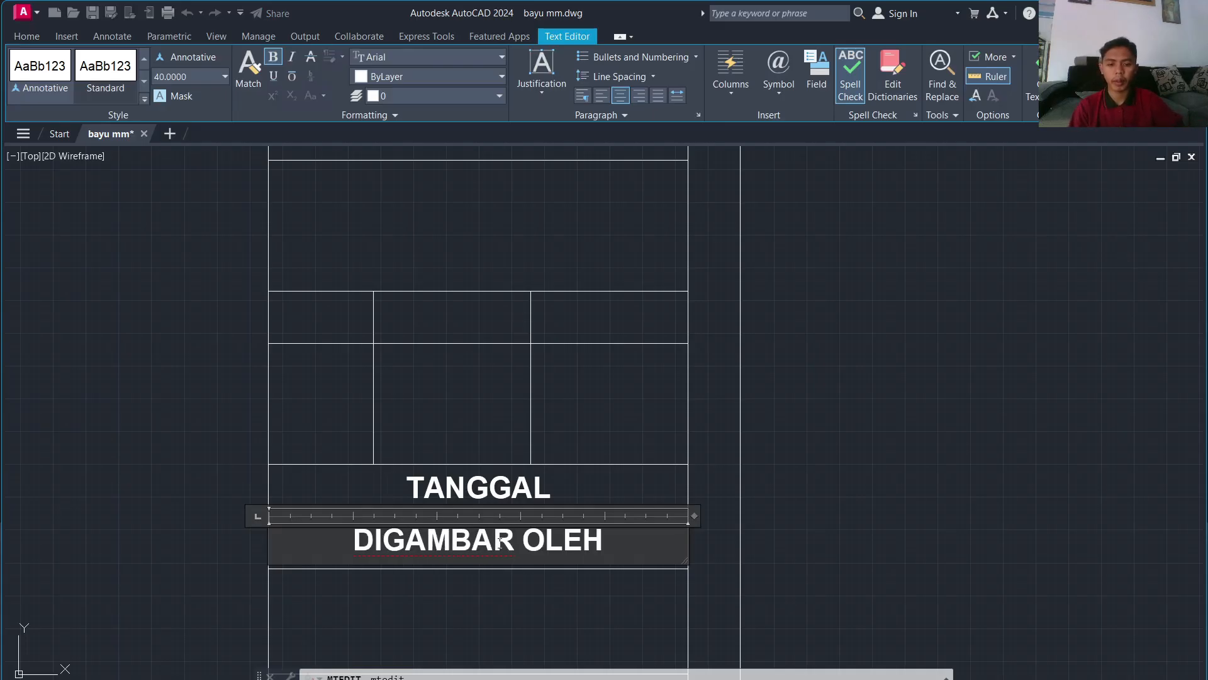
scroll(662, 553, down, 2)
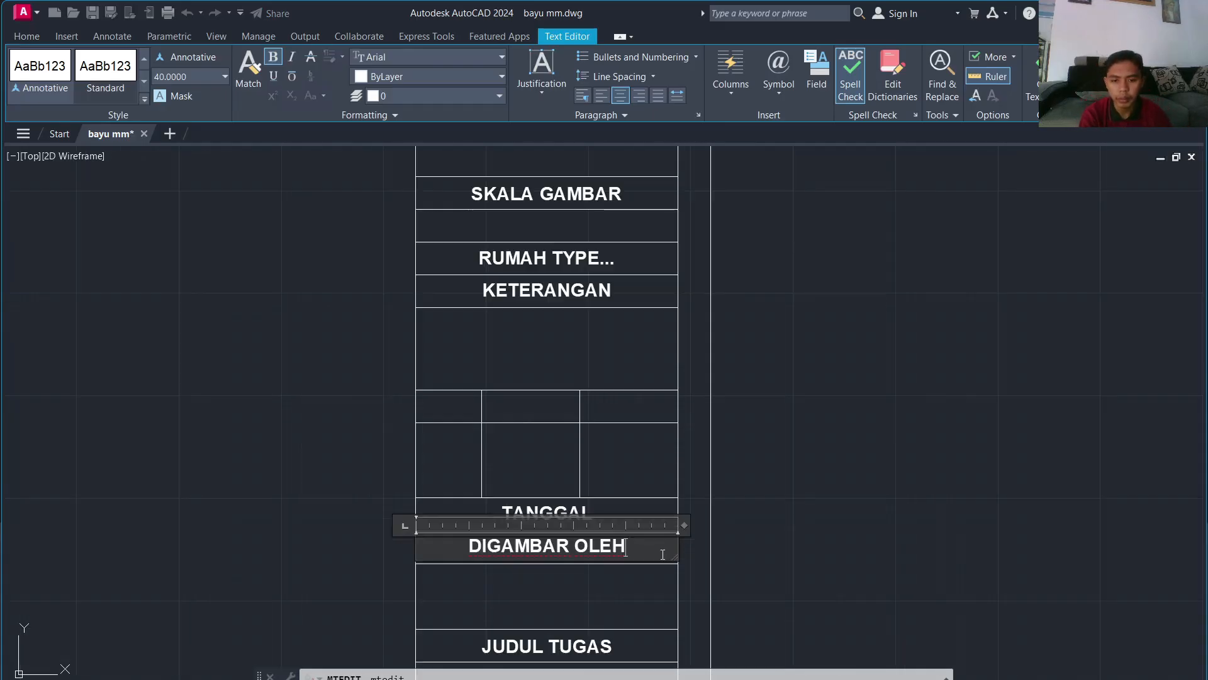
click(593, 640)
double_click(578, 647)
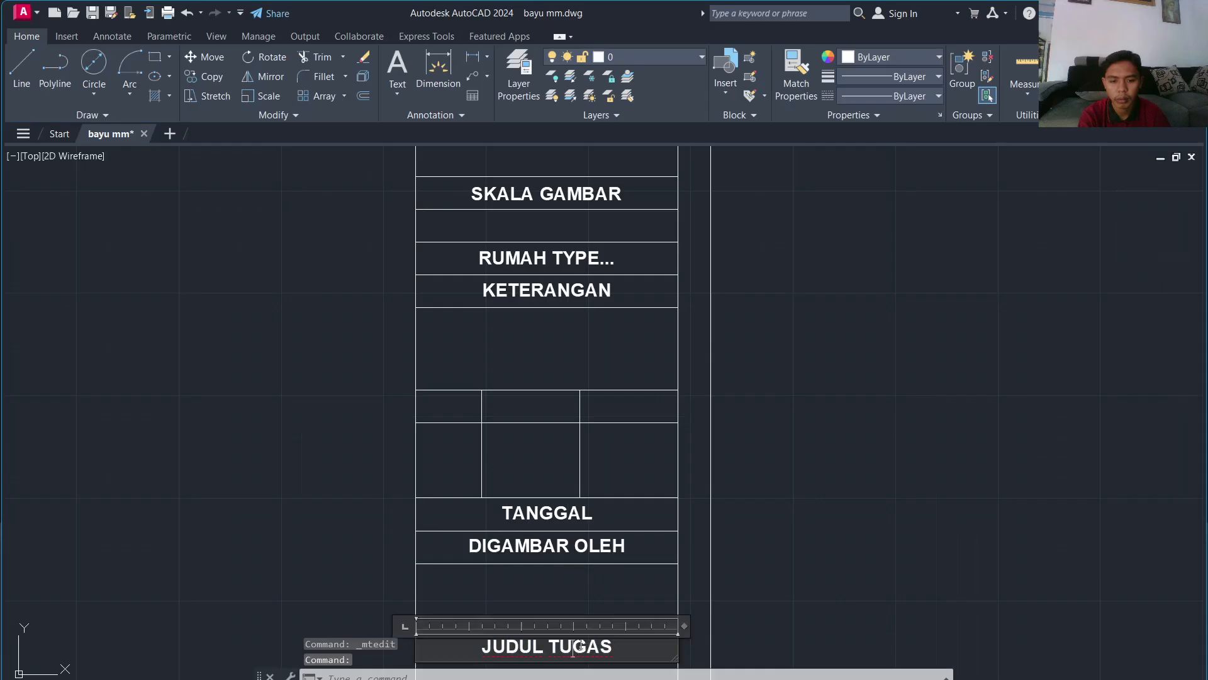
key(ctrl+a)
text(DISETUJU)
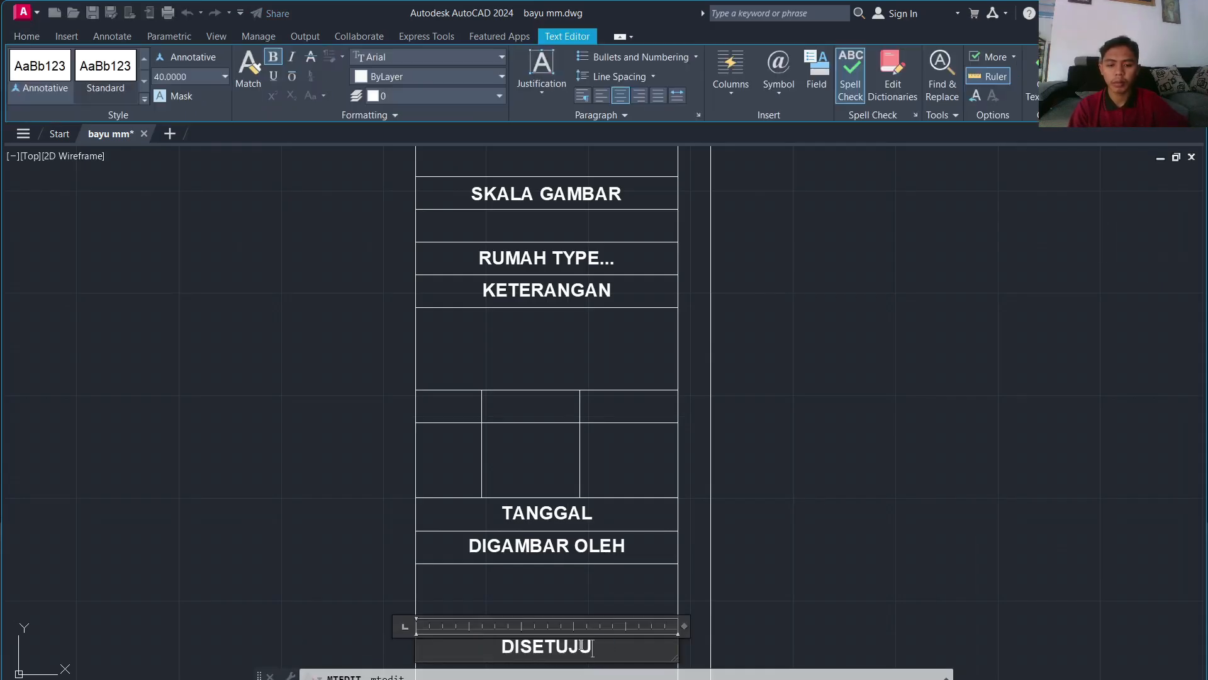
text(I OLEH)
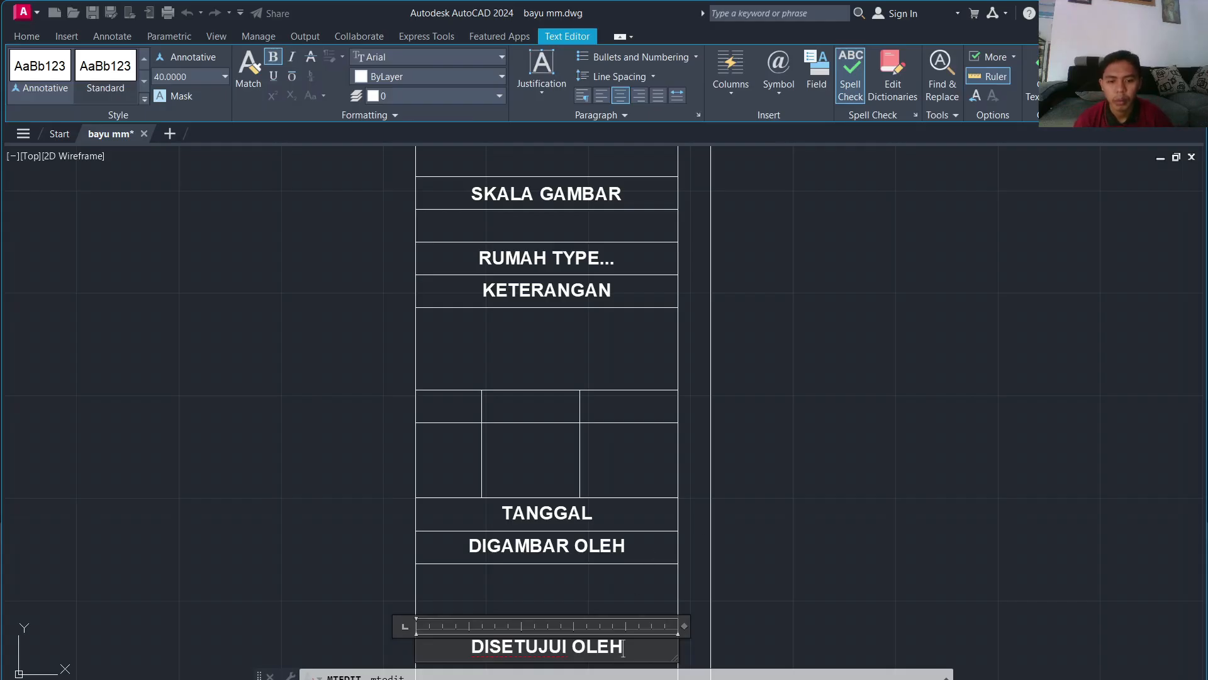
click(647, 512)
click(552, 498)
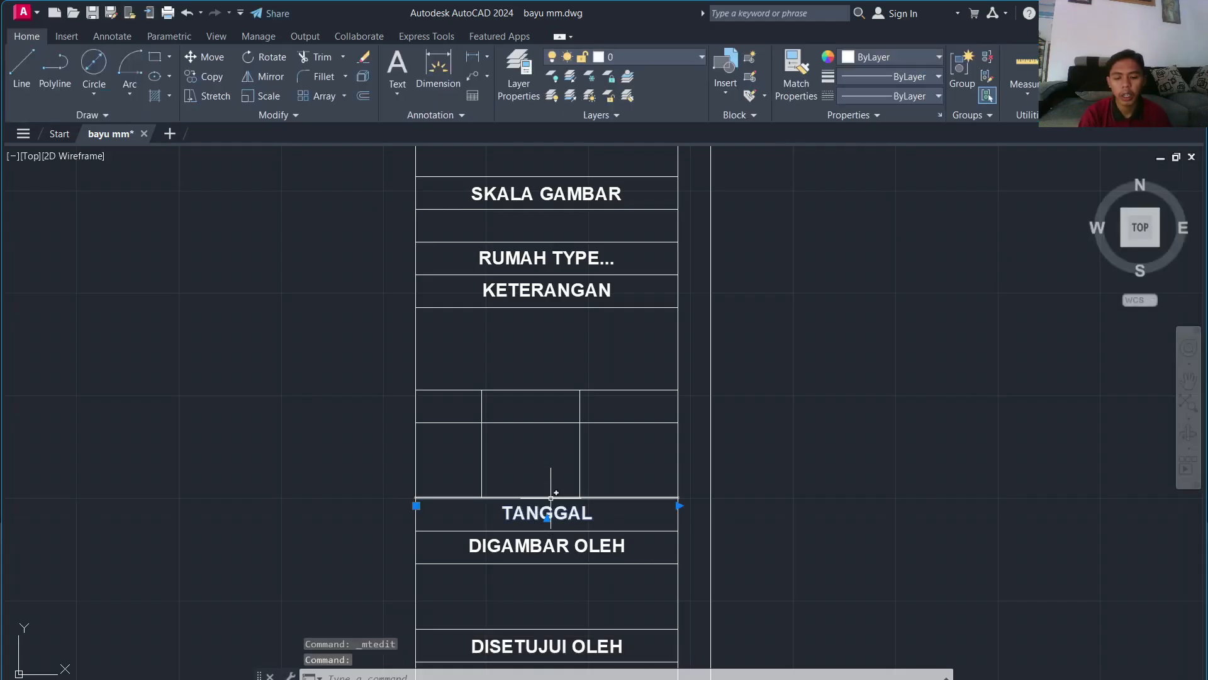
Step: Copy the TANGGAL label into the empty rows below DIGAMBAR OLEH and DISETUJUI OLEH
text(C)
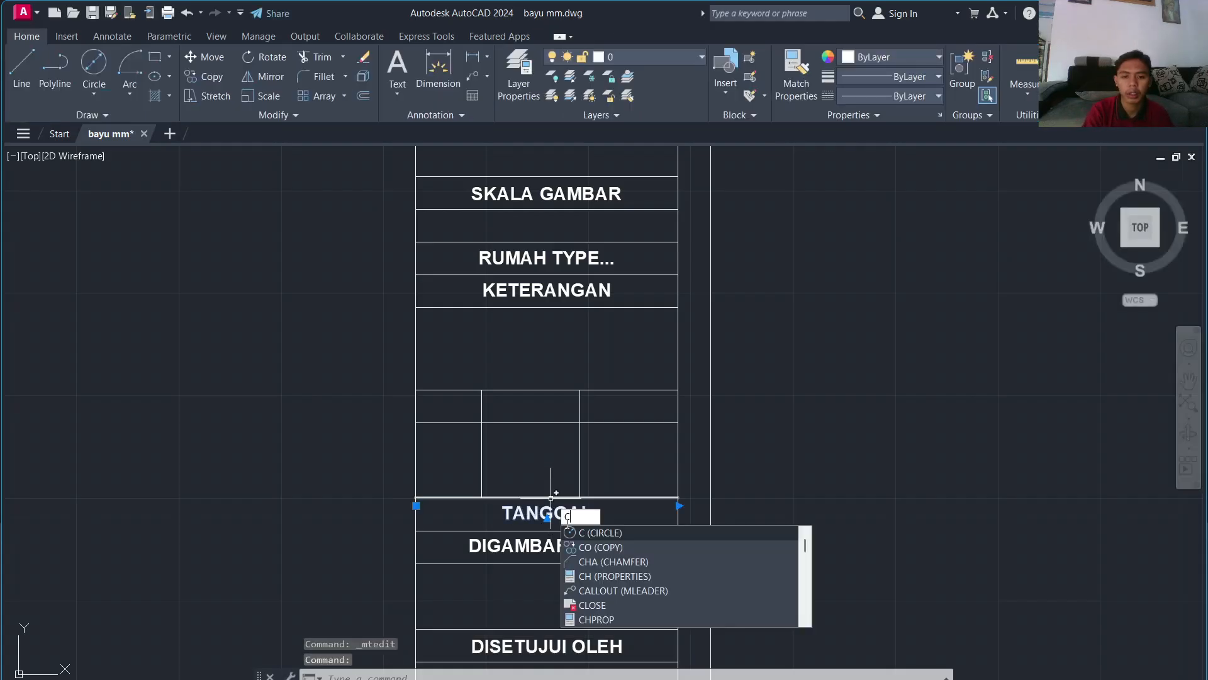
text(O)
key(Return)
click(561, 508)
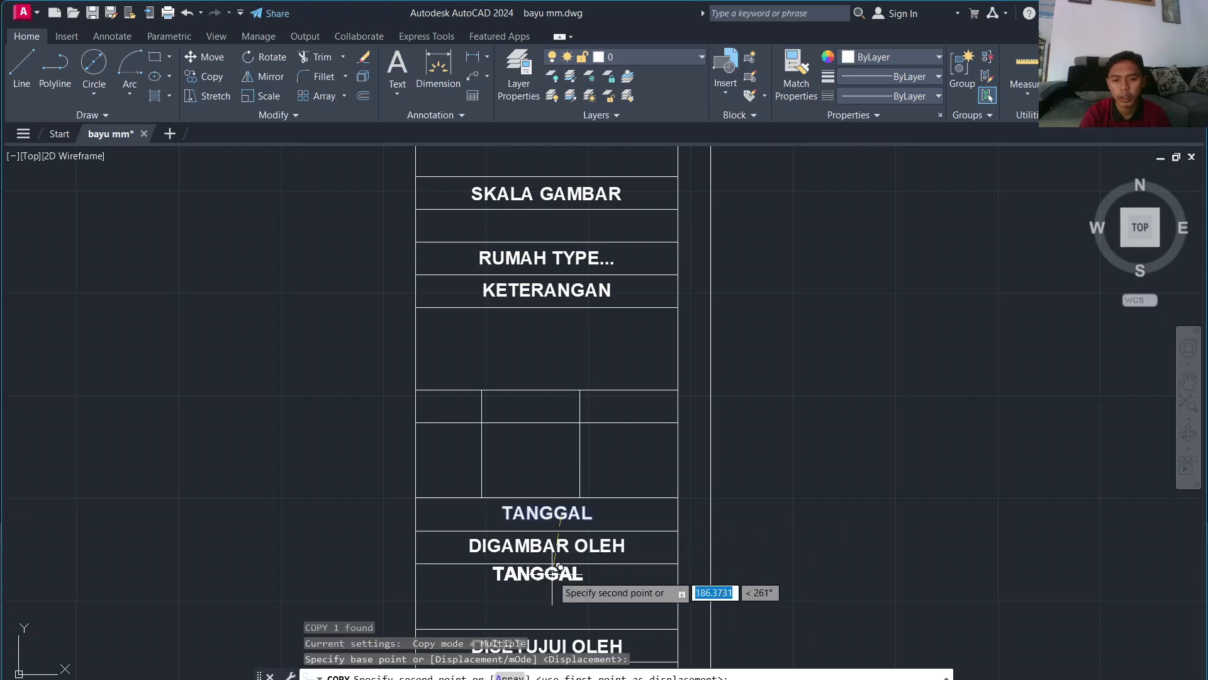
click(564, 576)
middle_drag(564, 593, 579, 470)
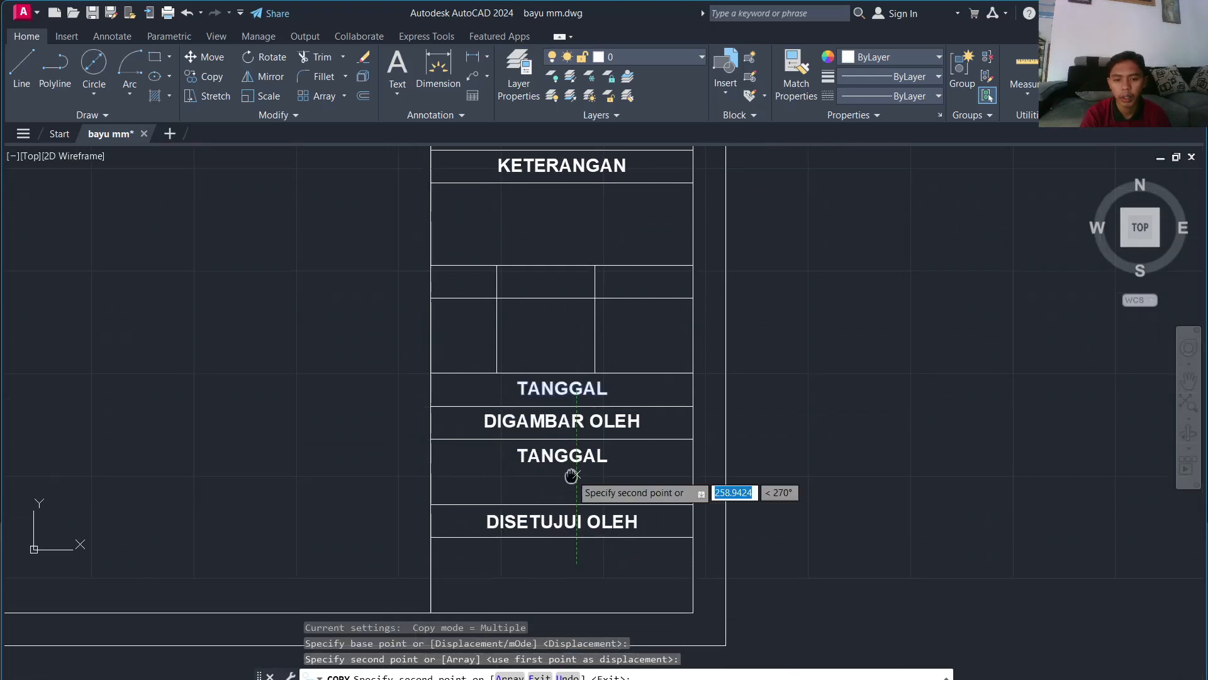
click(576, 593)
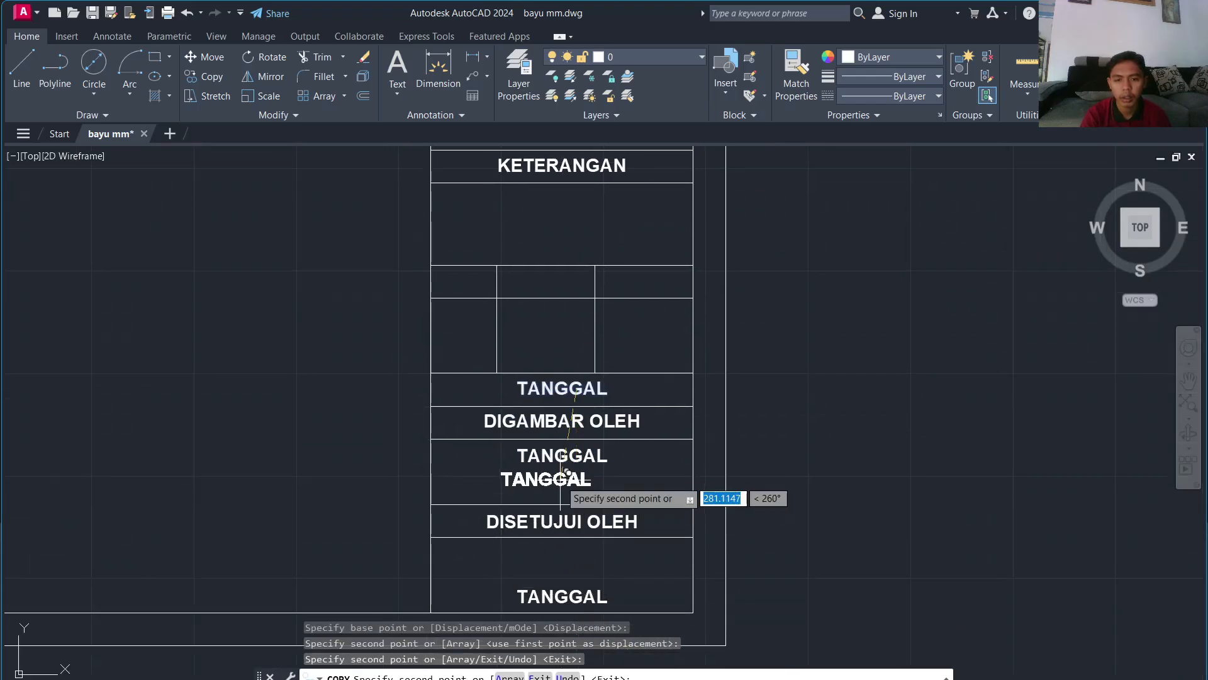
key(Escape)
Step: Replace the upper copy with the drafter's name and details at text height 35
double_click(570, 456)
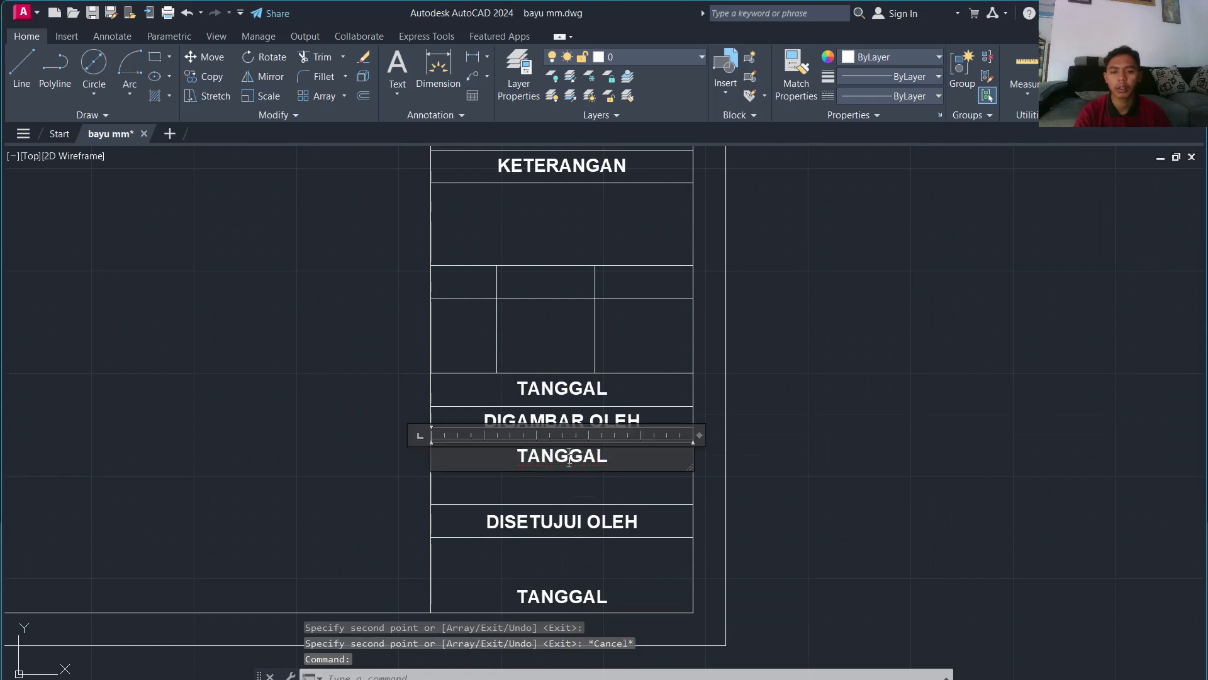
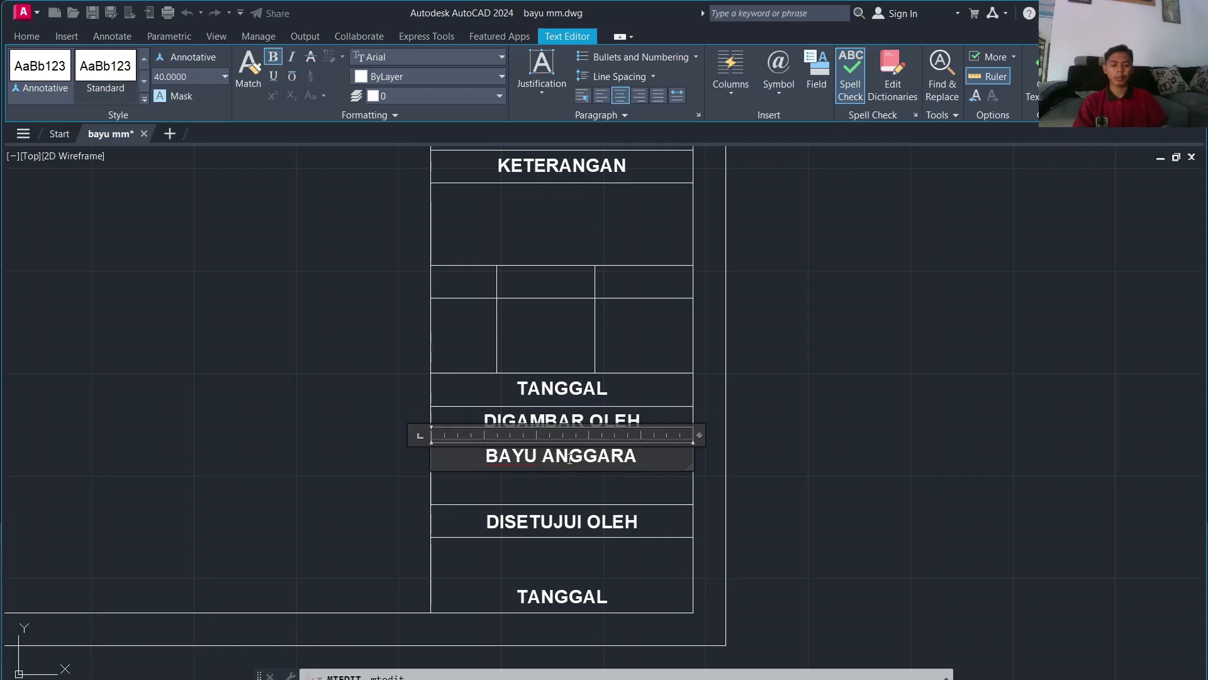
key(Return)
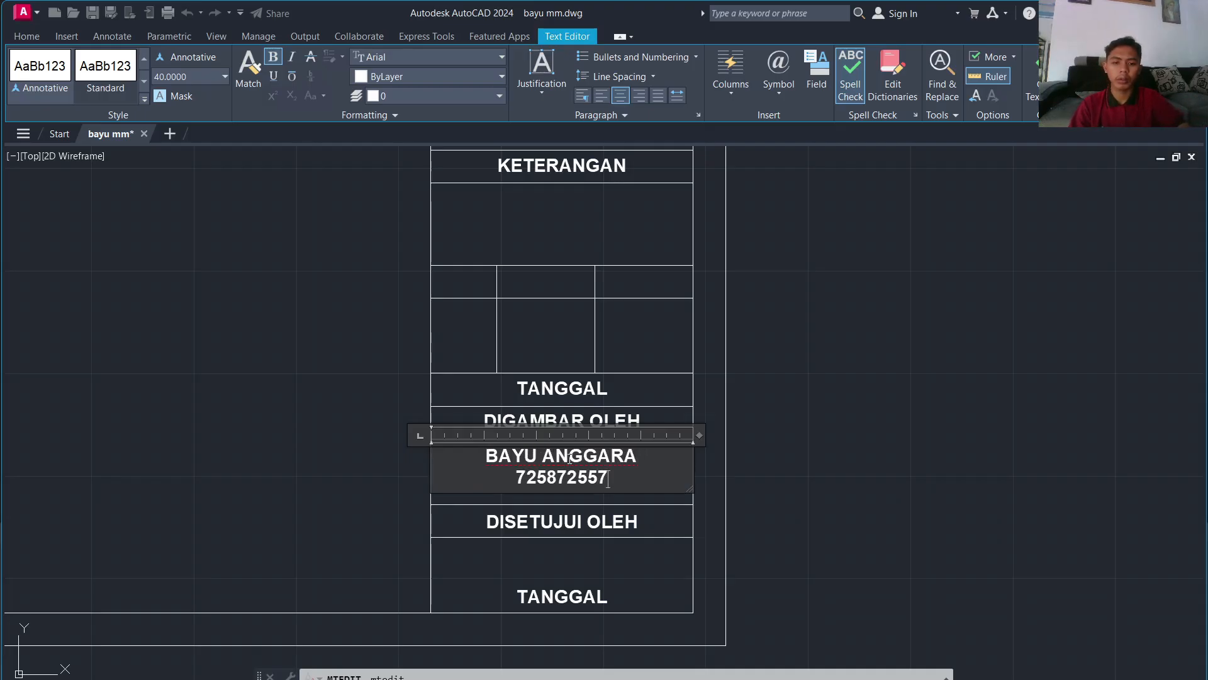
key(Return)
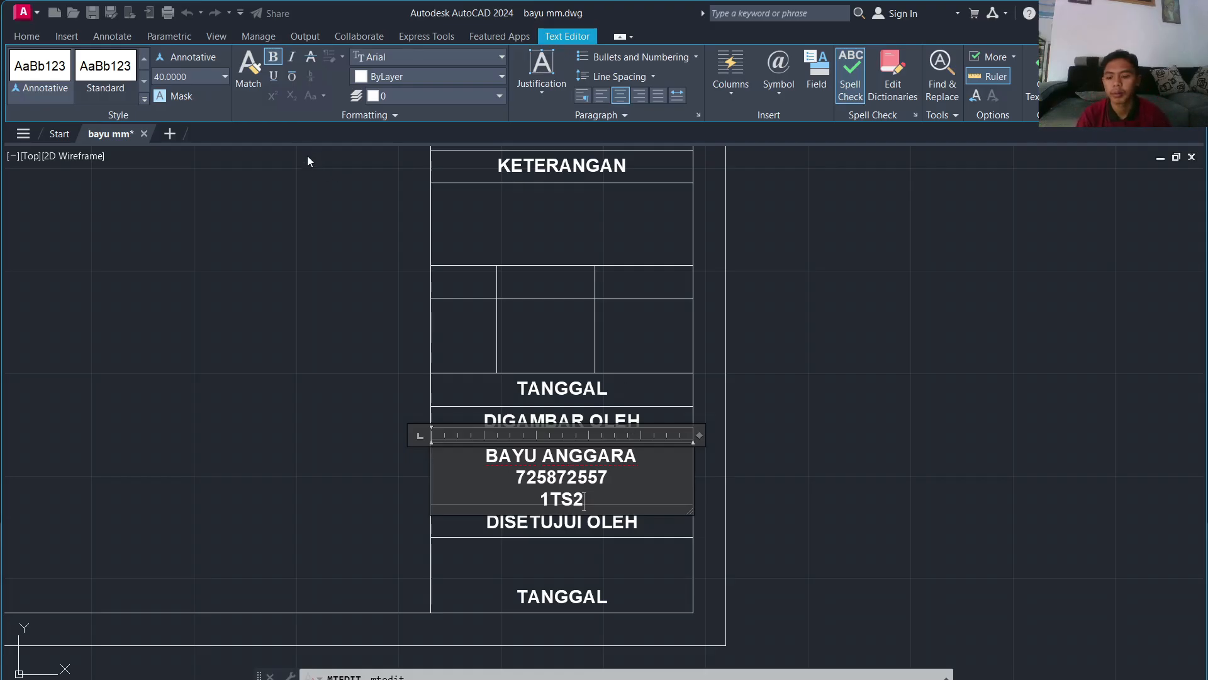
key(ctrl+a)
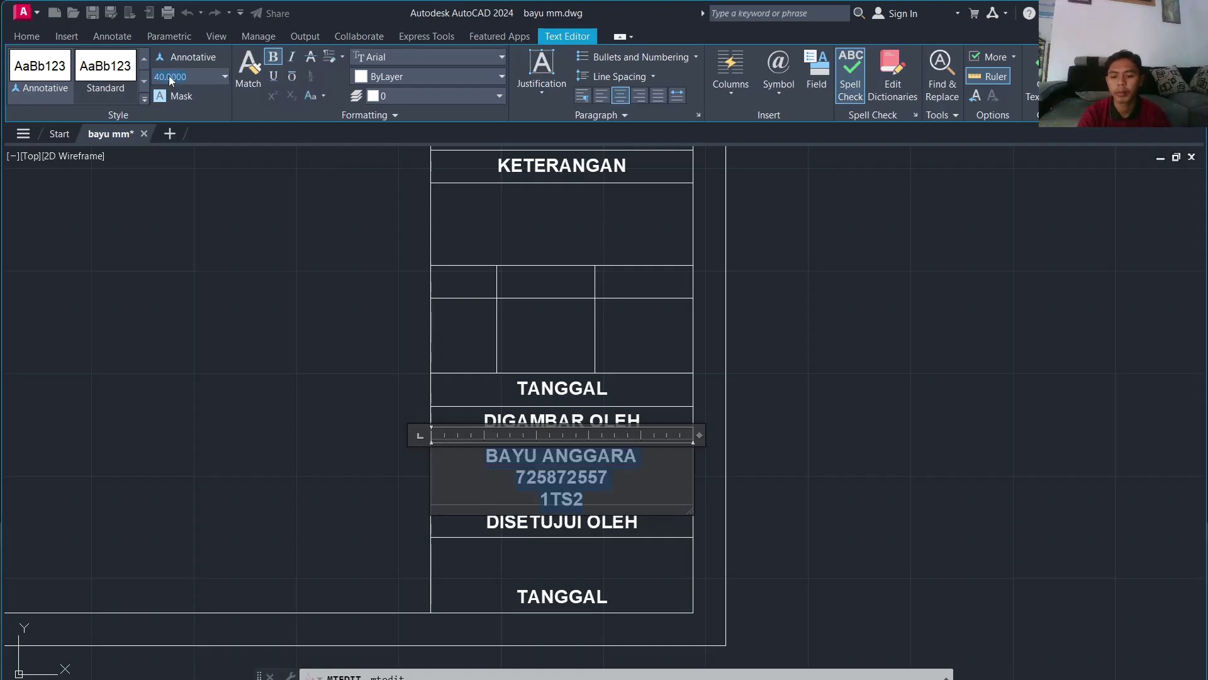
key(Return)
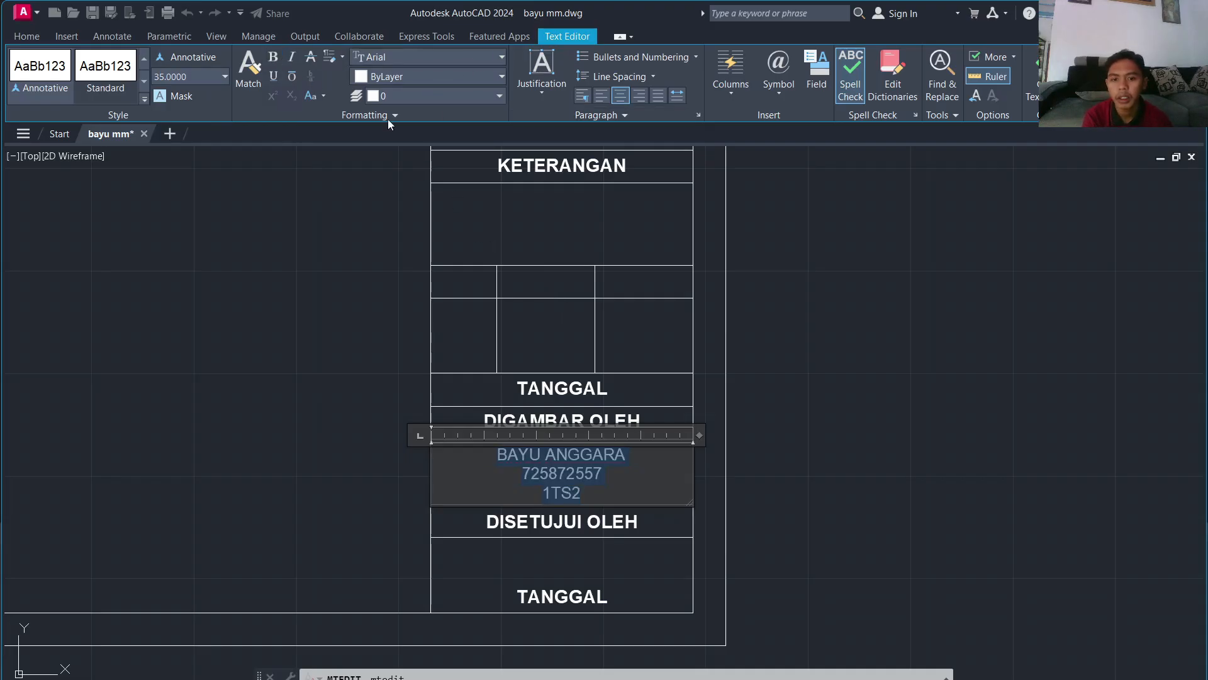
click(547, 521)
Step: Replace the bottom copy with the approver's name and degrees at text height 35
click(565, 490)
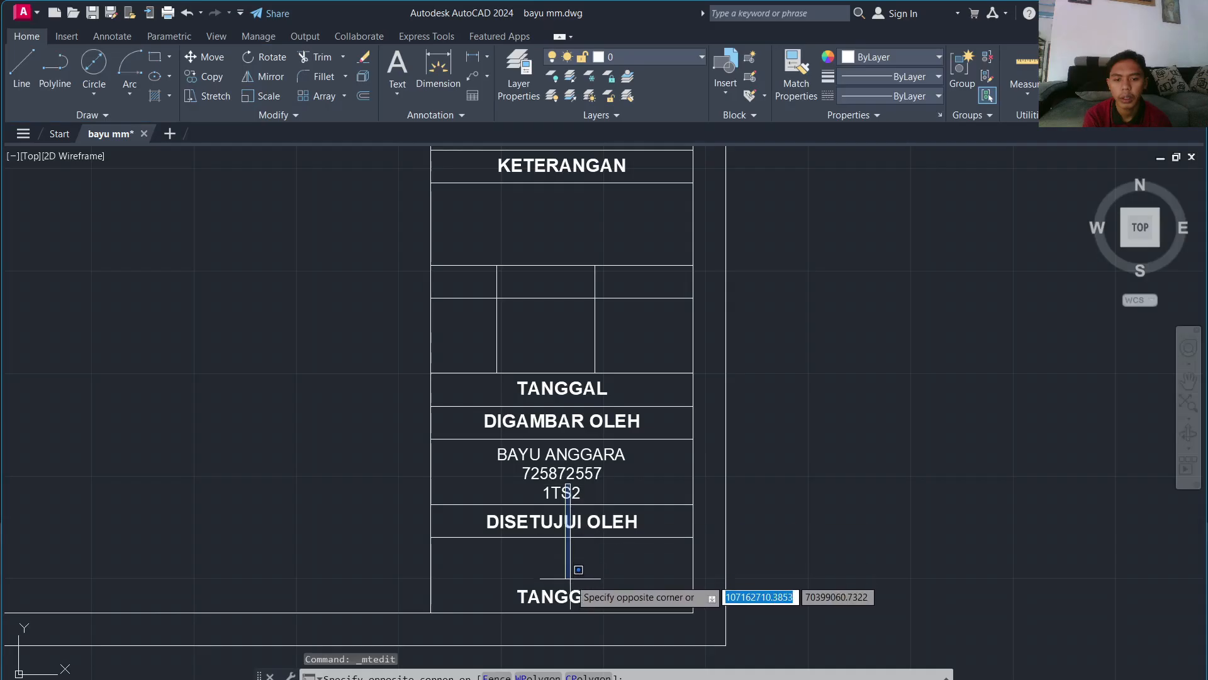
click(572, 581)
click(572, 596)
double_click(562, 597)
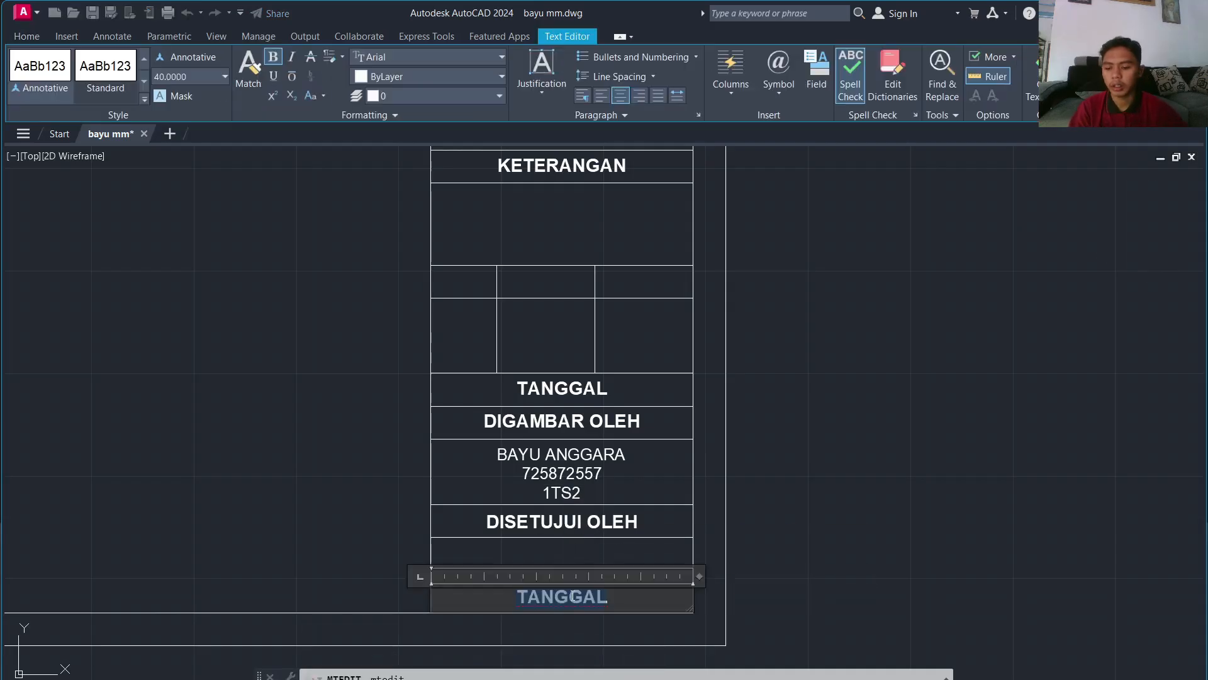
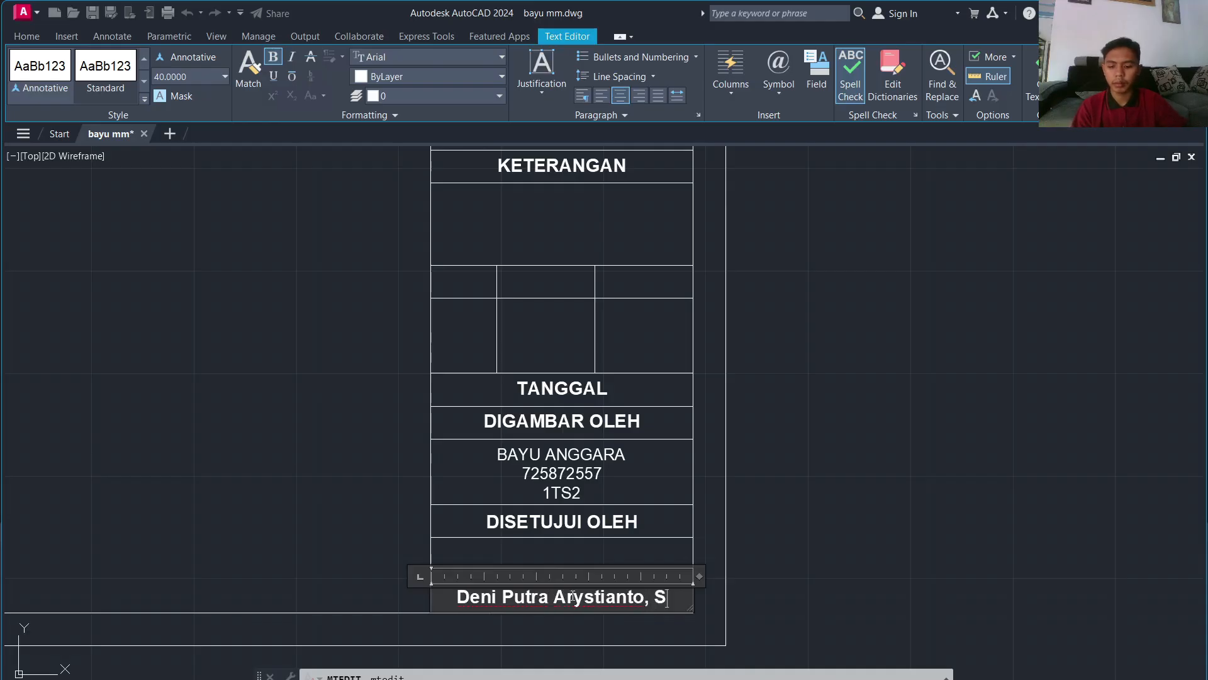
text(T.)
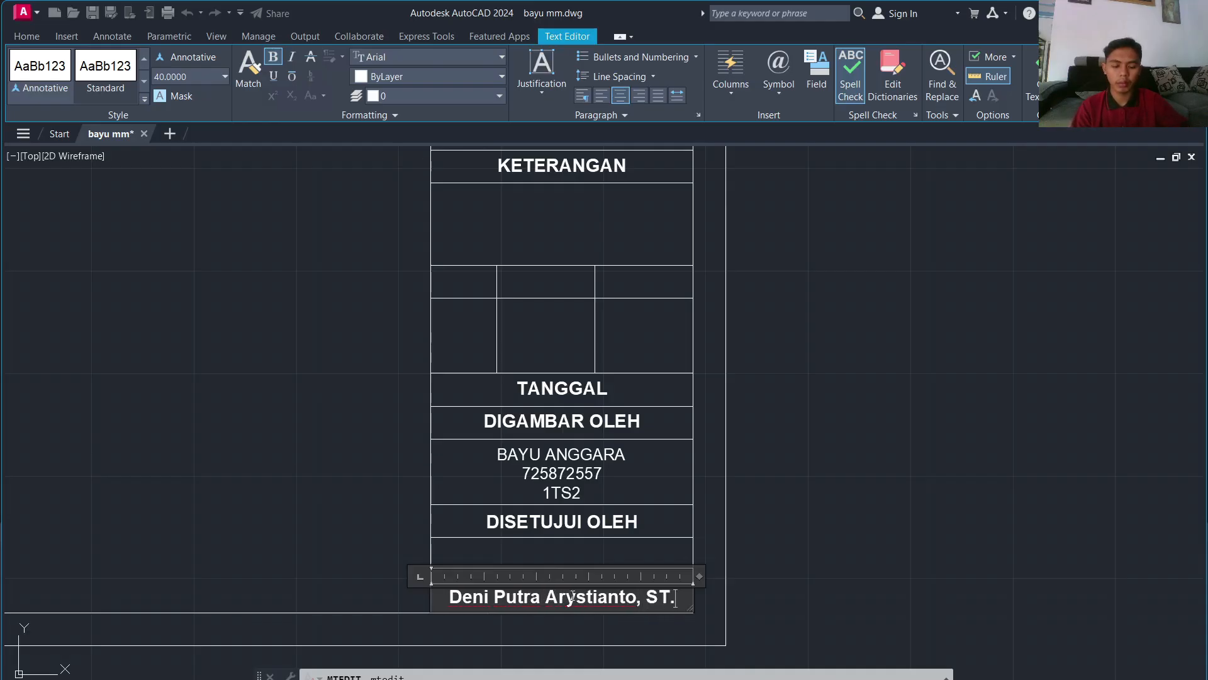
text(,M.s)
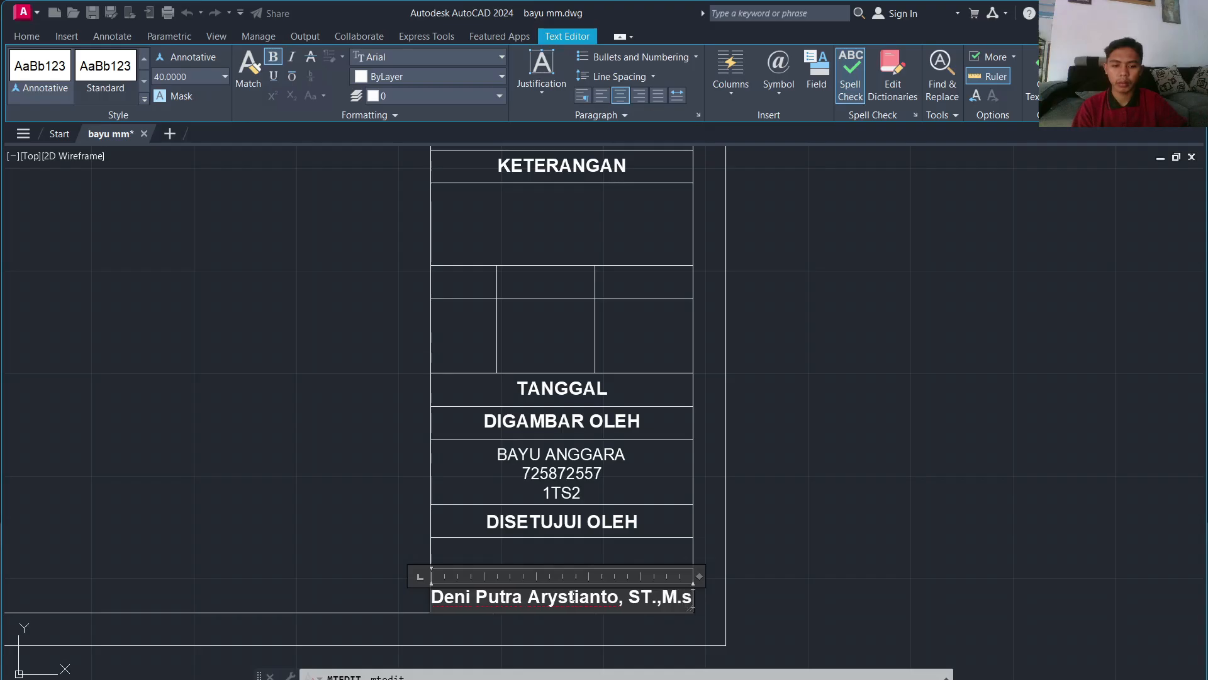
text(c.)
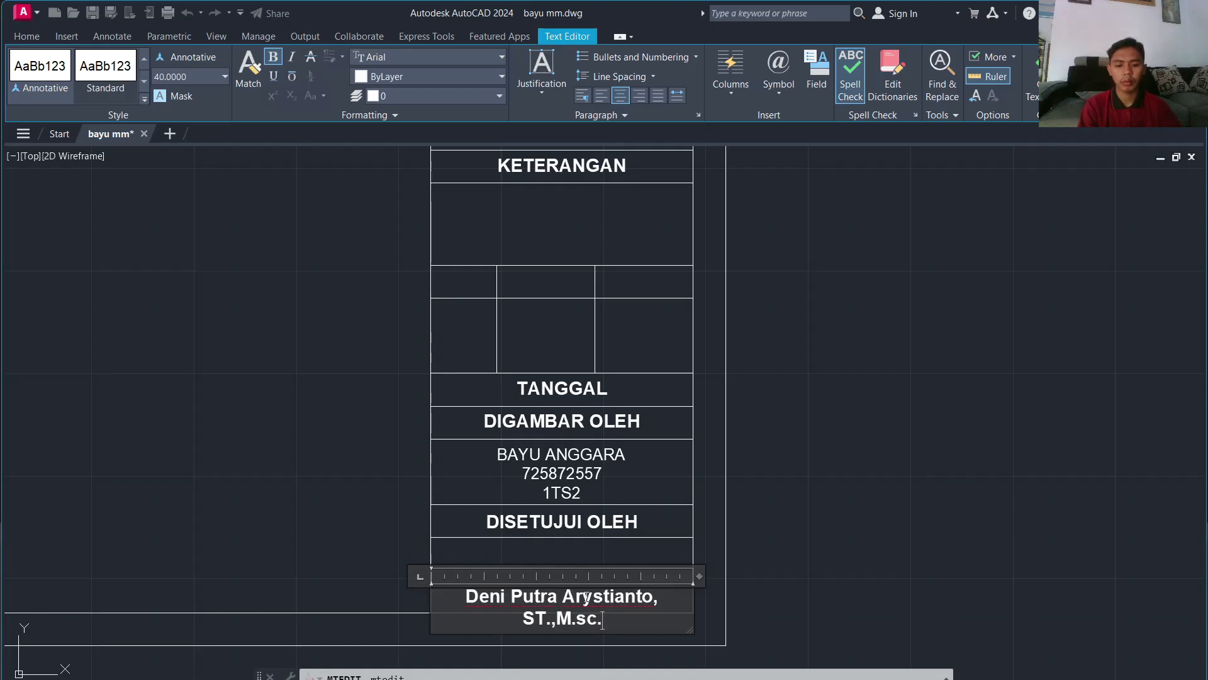
key(ctrl+a)
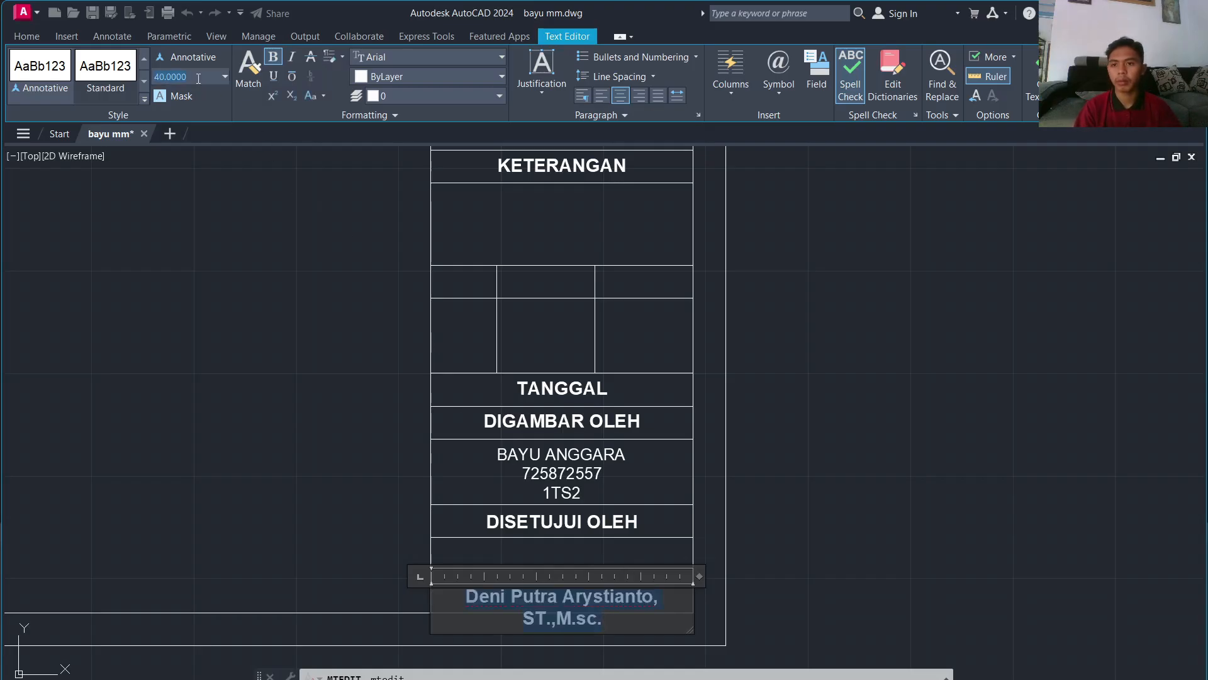
key(Return)
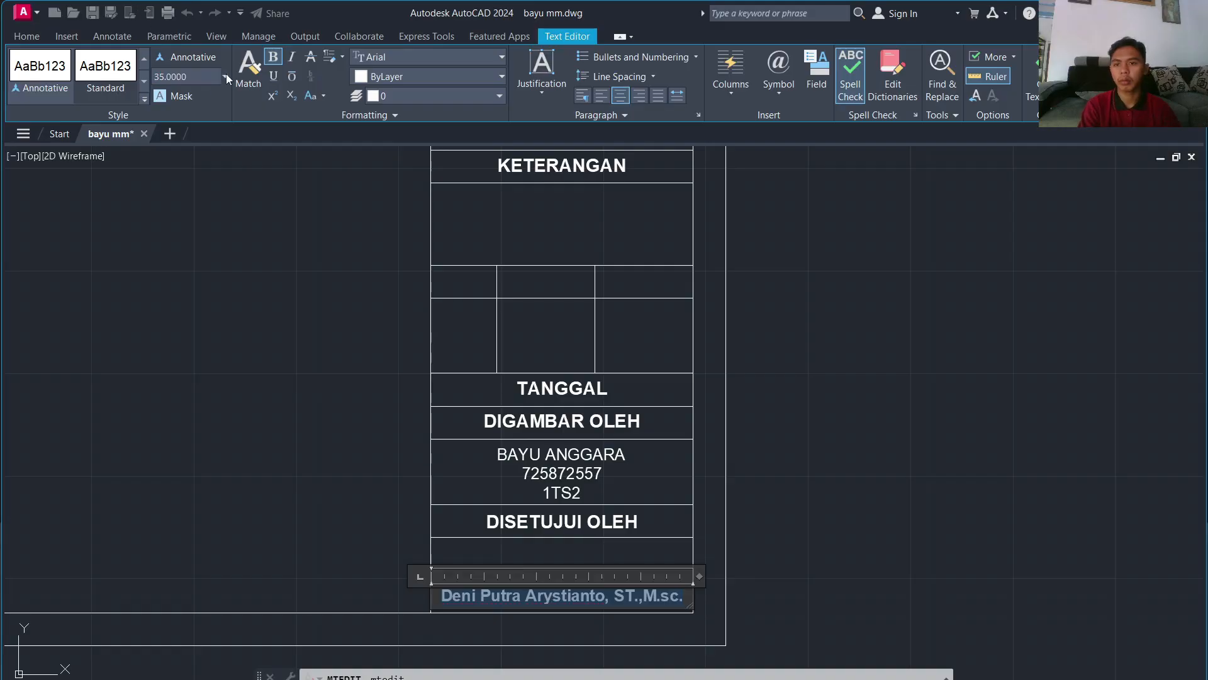
click(822, 404)
Step: Copy the JUDUL TUGAS label twice into the rows above it
scroll(781, 393, down, 5)
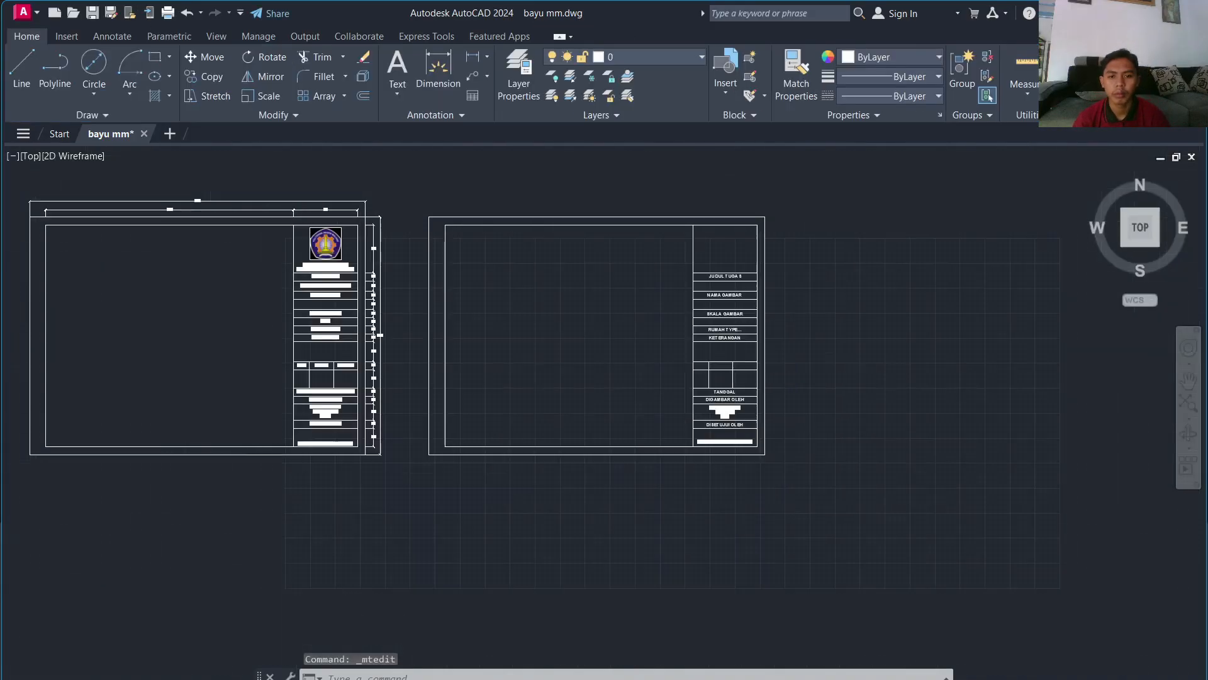
scroll(676, 357, up, 8)
click(670, 263)
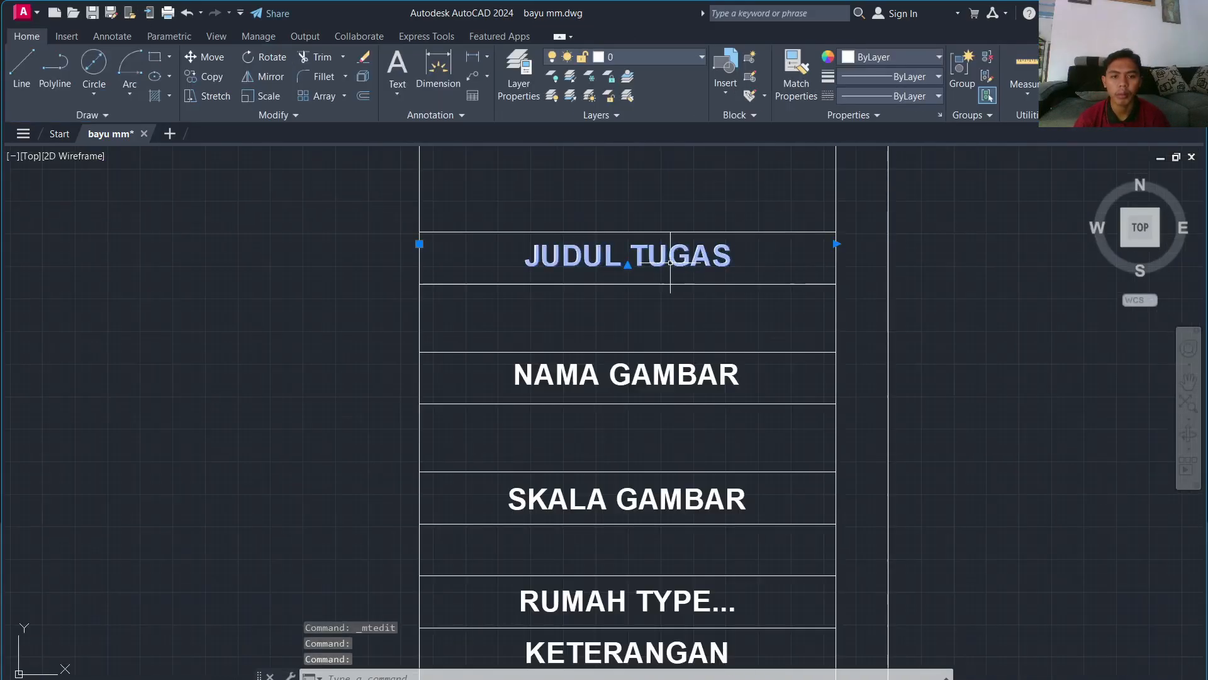
text(vc)
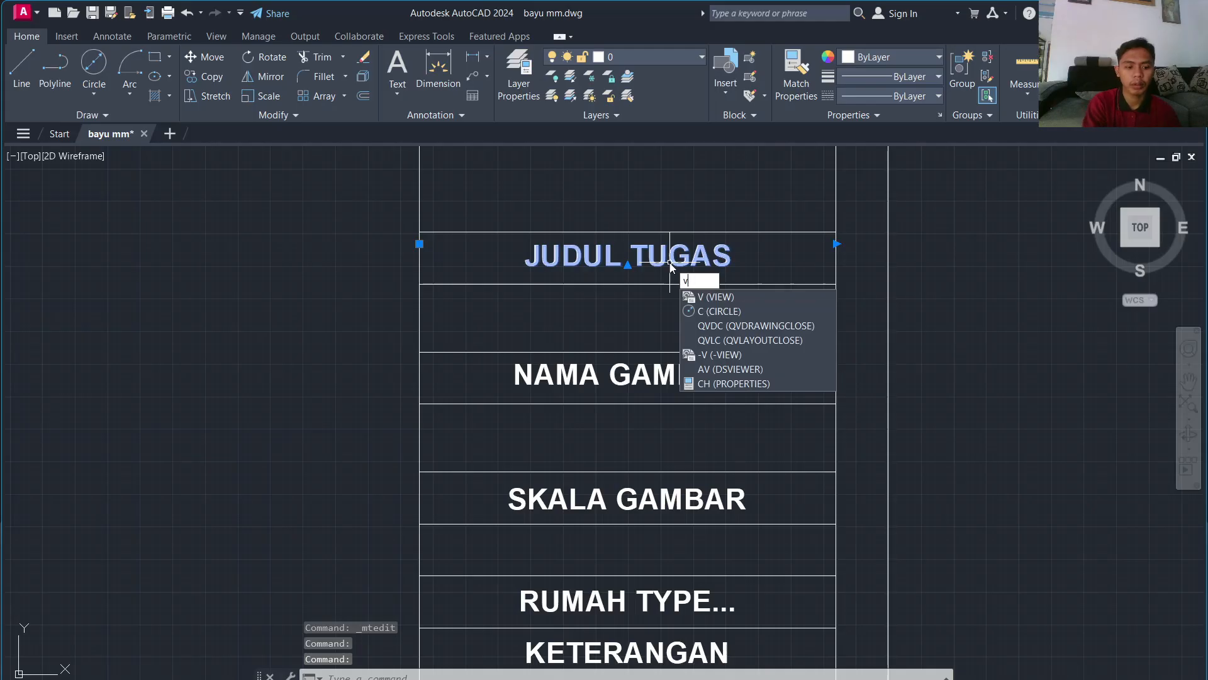
key(BackSpace)
text(co)
key(Return)
click(654, 256)
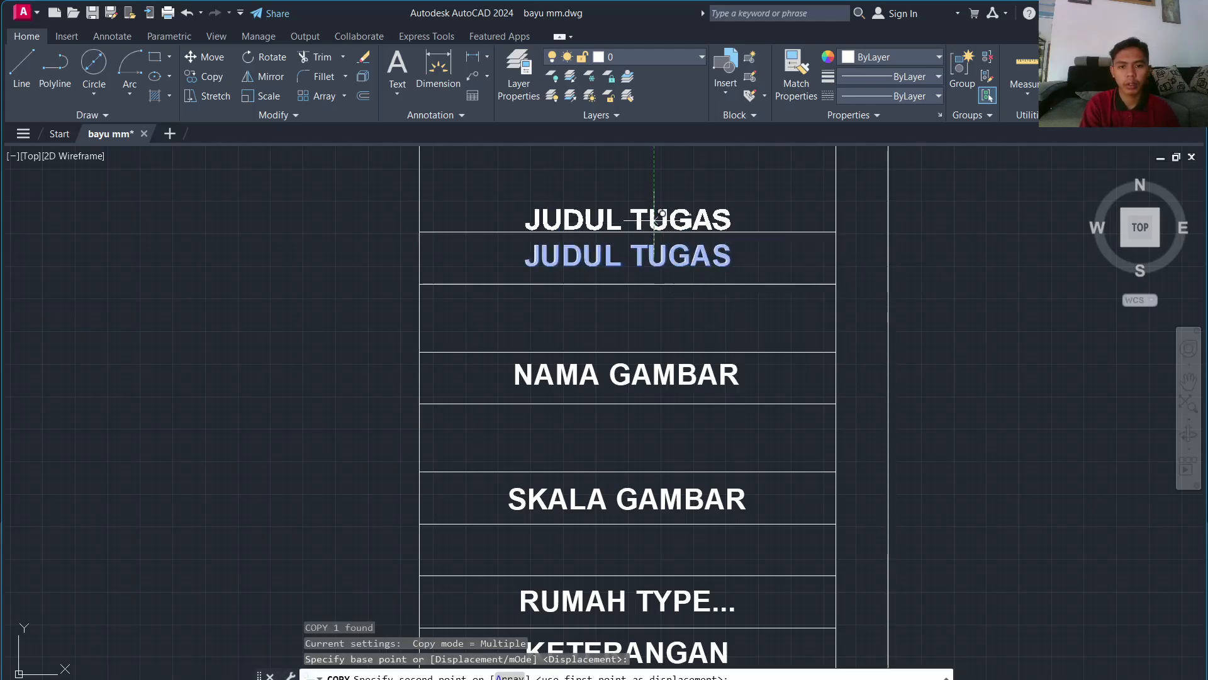
click(656, 215)
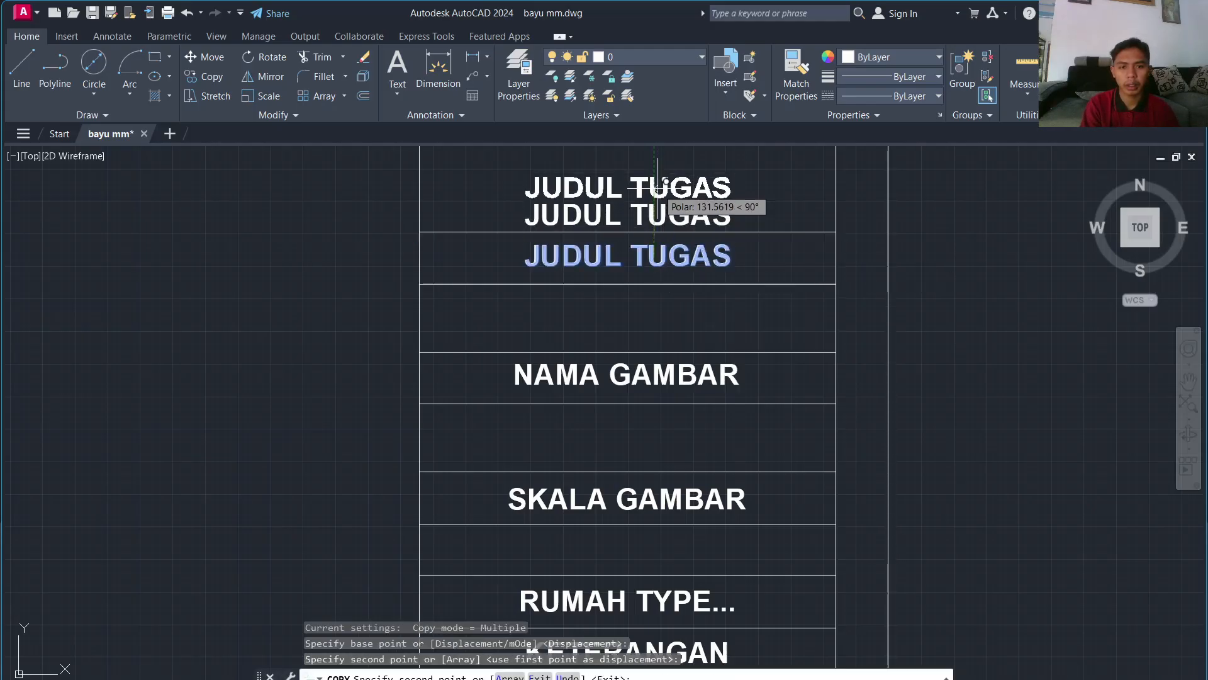
click(658, 187)
key(Escape)
Step: Retype the middle copy as POLITEKNIK NEGERI MALANG at text height 35
click(656, 216)
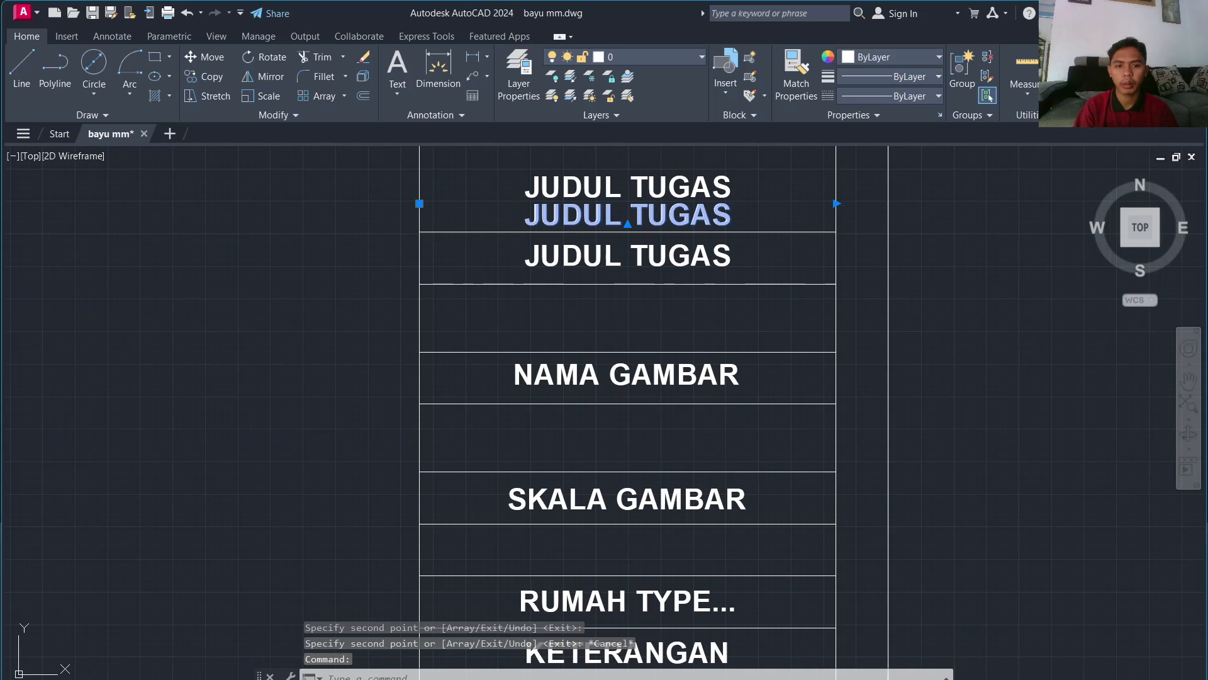
double_click(656, 216)
key(ctrl+a)
text(po)
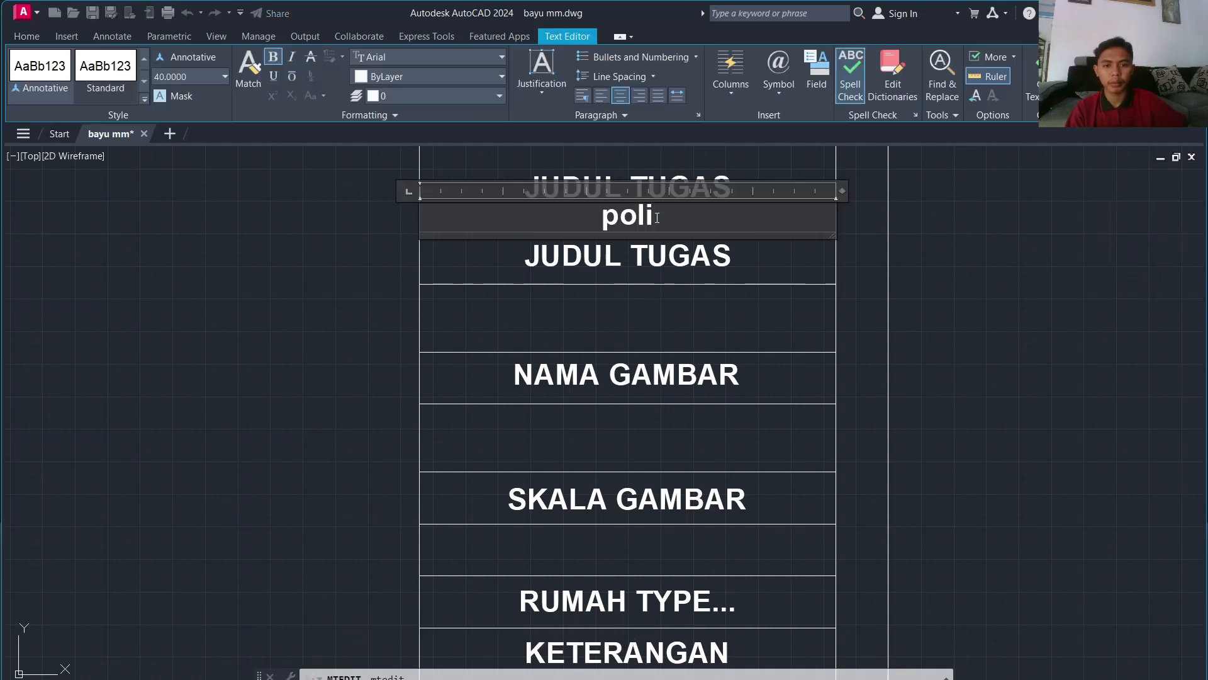
text(LITEKI)
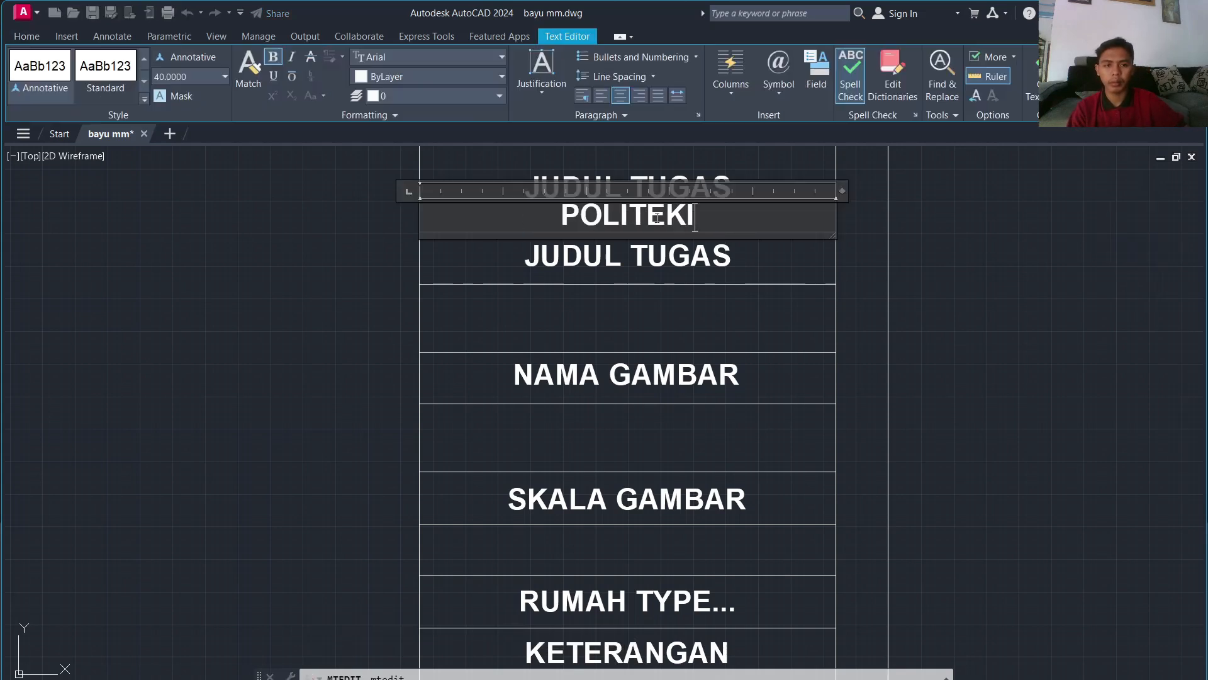
key(BackSpace)
text(N)
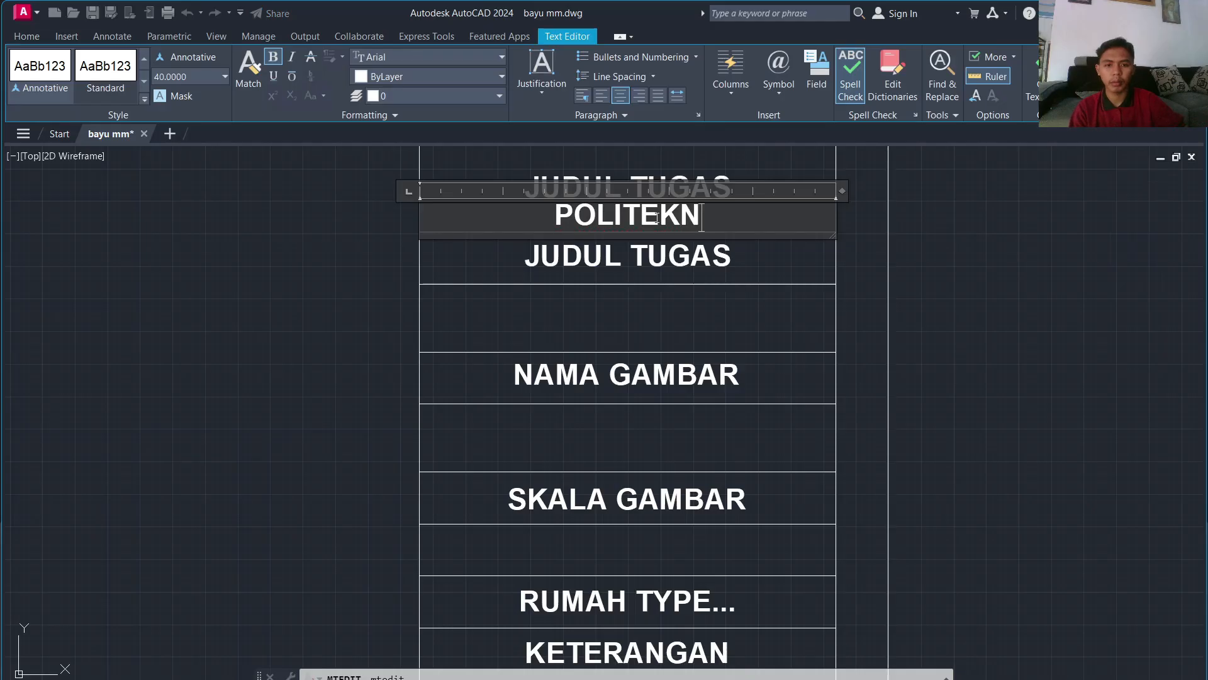
text(IK EGE)
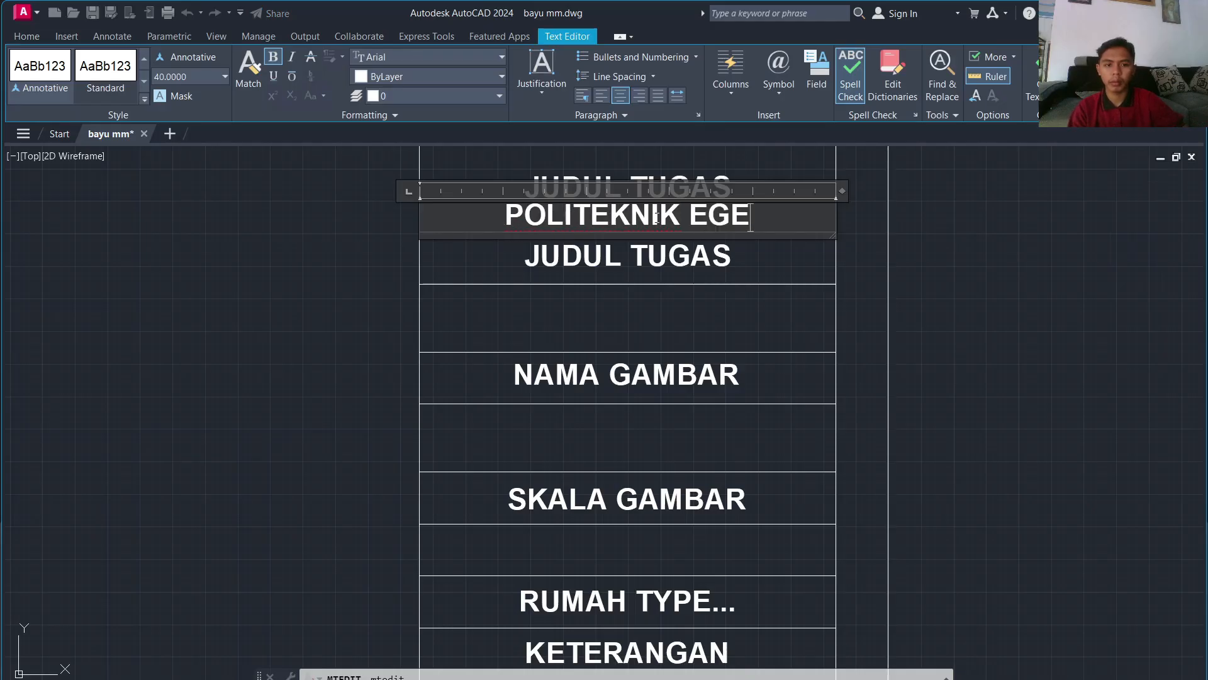
key(BackSpace)
key(BackSpace)
key(BackSpace)
text(NEGERI MAA)
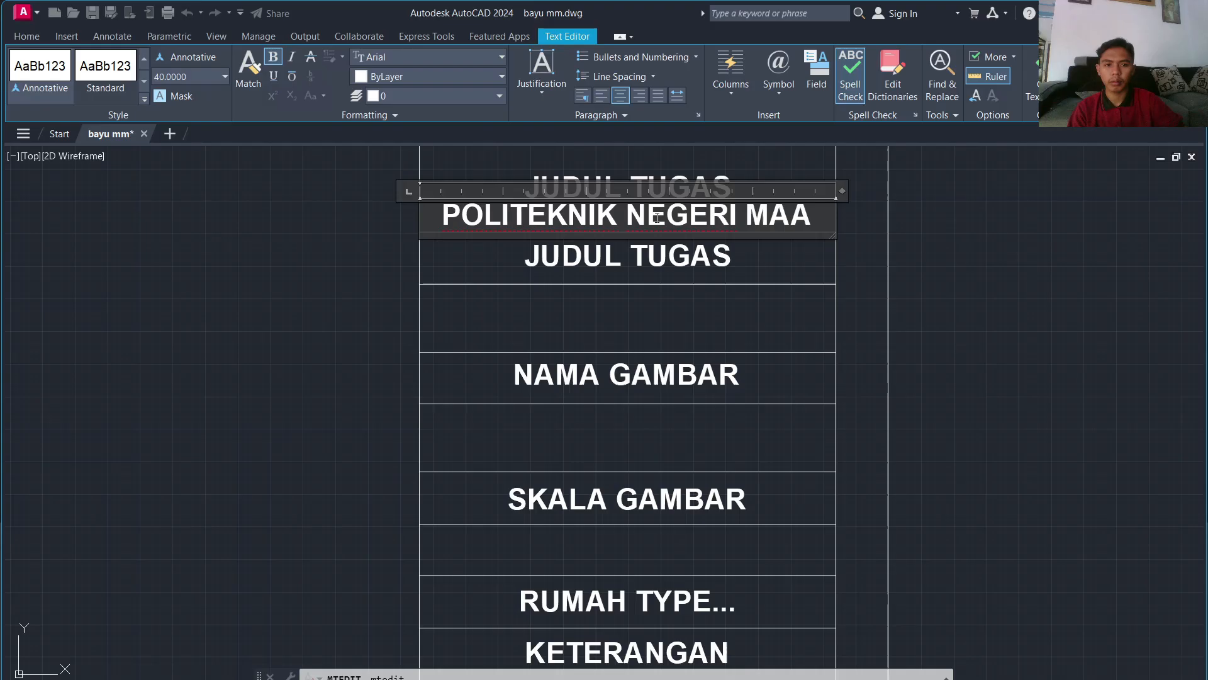
key(BackSpace)
text(LANG)
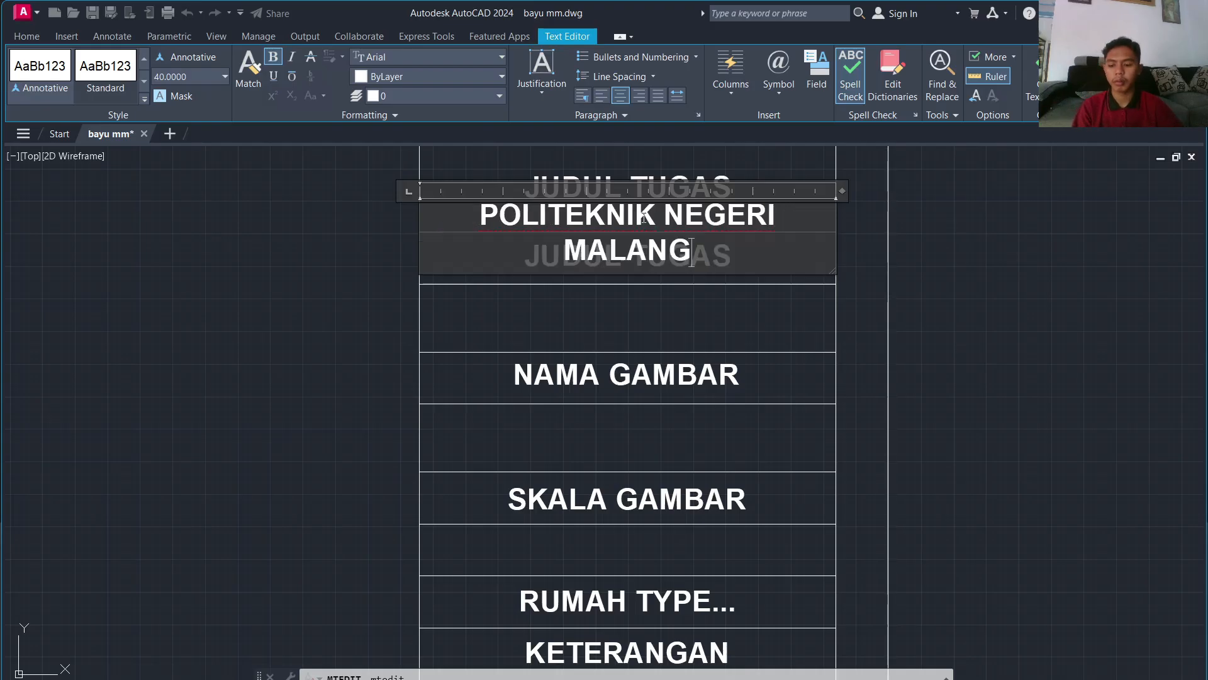
key(ctrl+a)
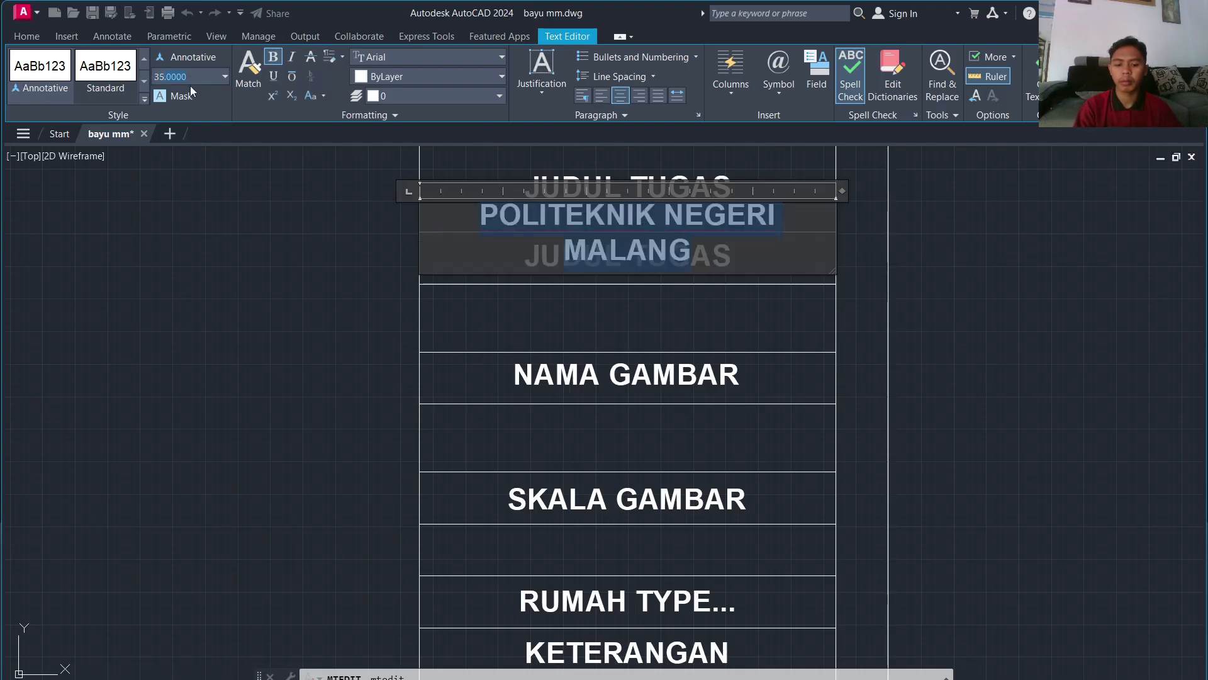
key(Return)
click(594, 183)
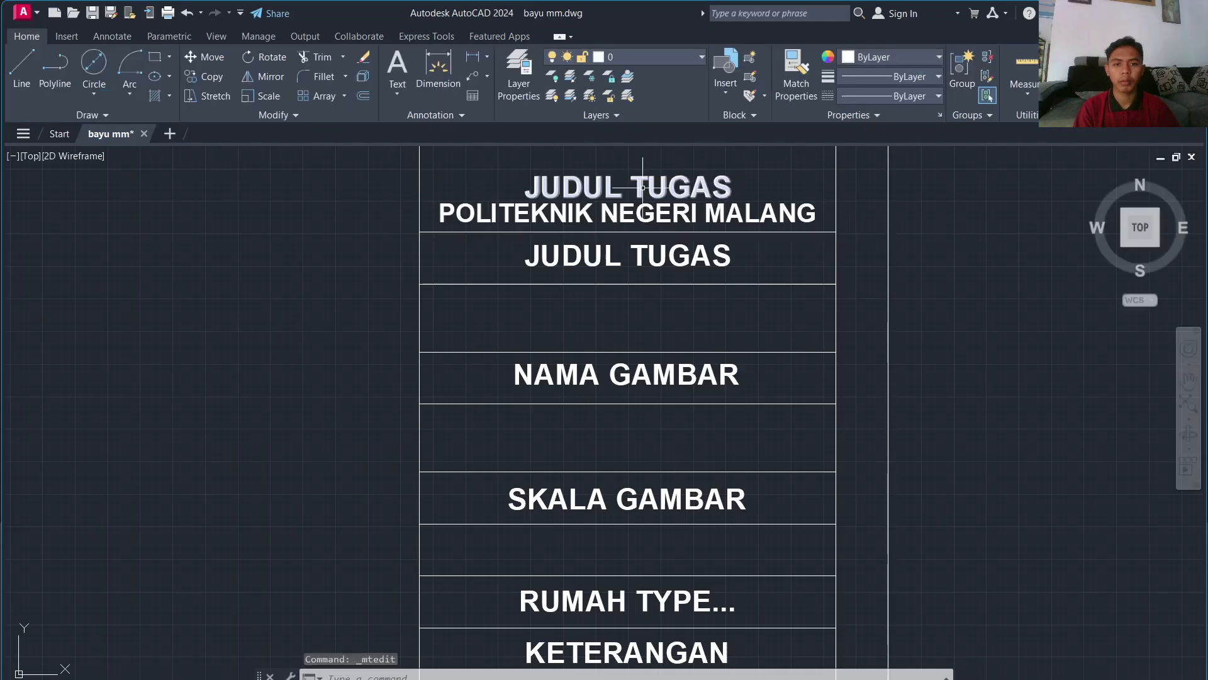
Step: Retype the top copy as JURUSAN TEKNIK SIPIL
double_click(643, 190)
key(ctrl+a)
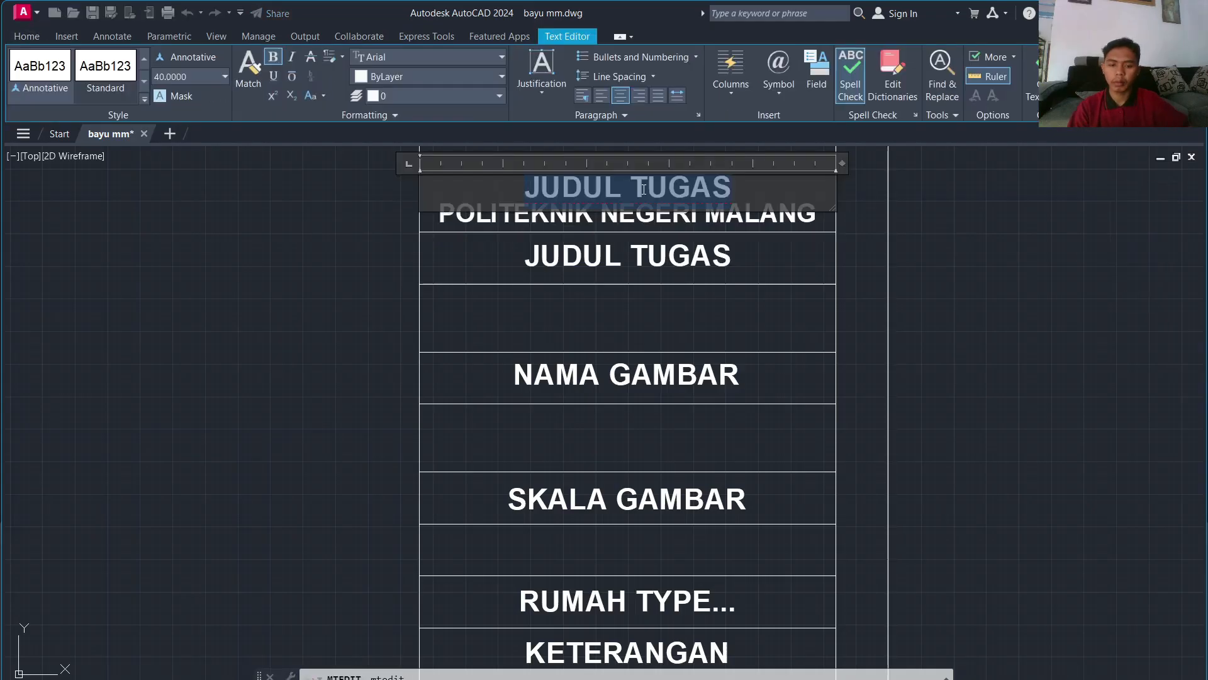
text(JURUSAN T)
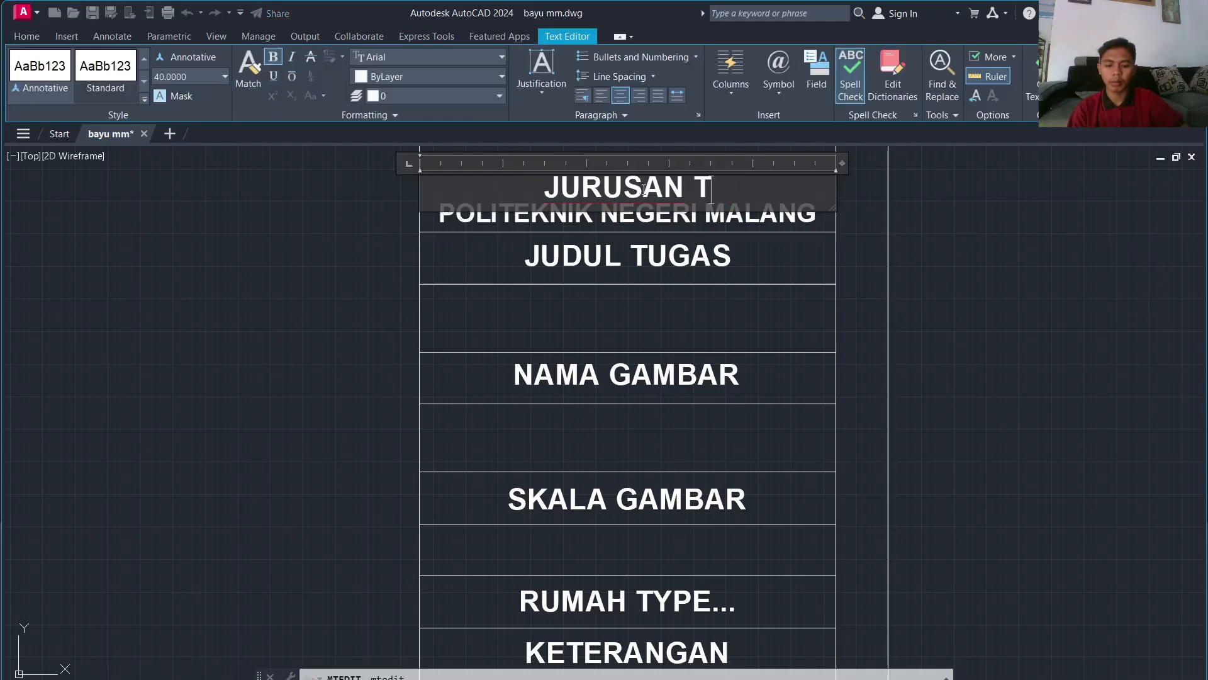
text(EKNIK SIP)
key(BackSpace)
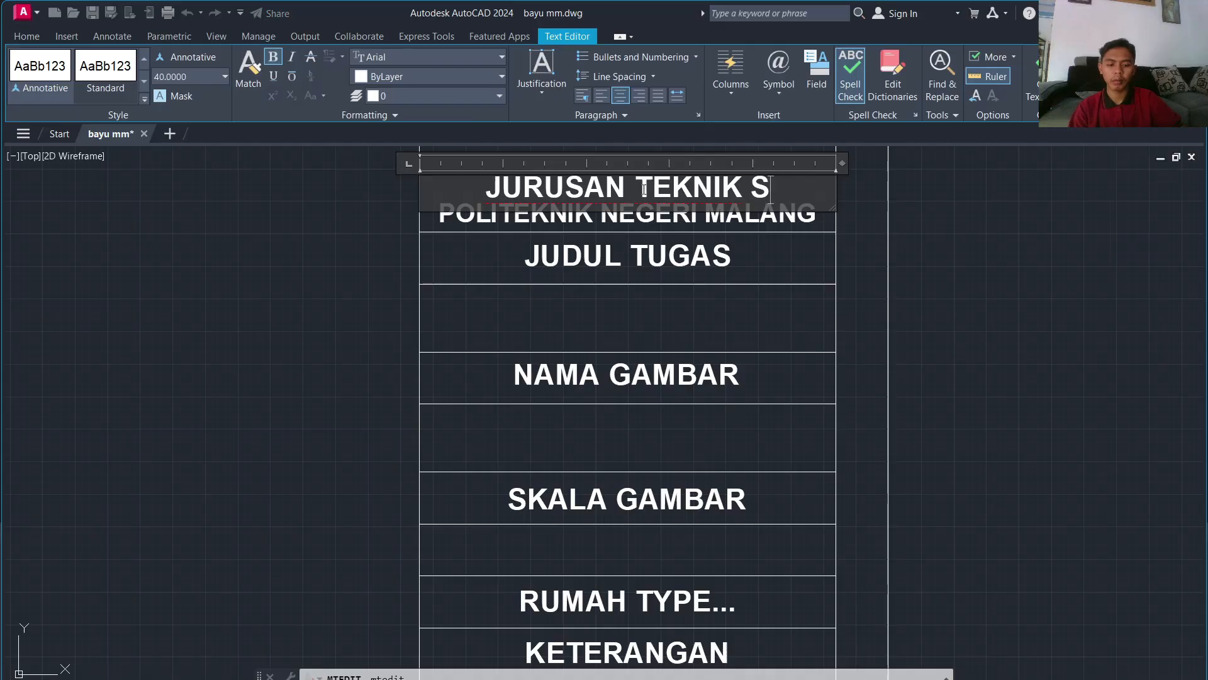
text(IPIL)
click(1034, 312)
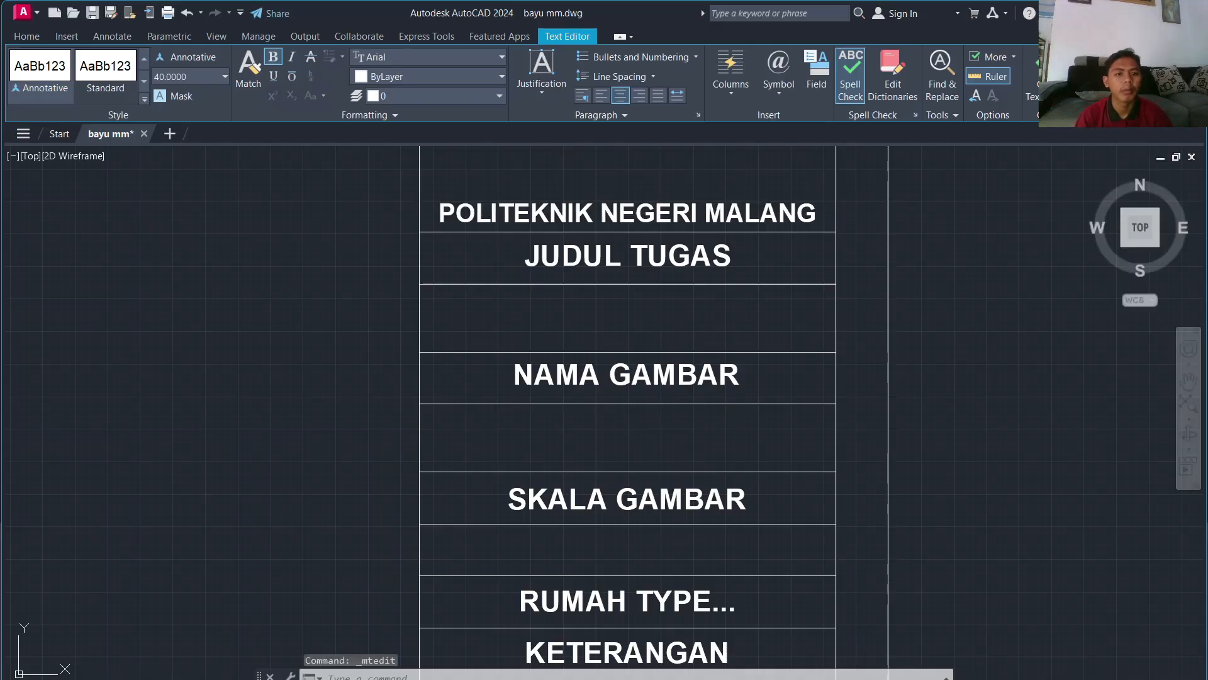
scroll(938, 200, down, 3)
scroll(725, 466, down, 1)
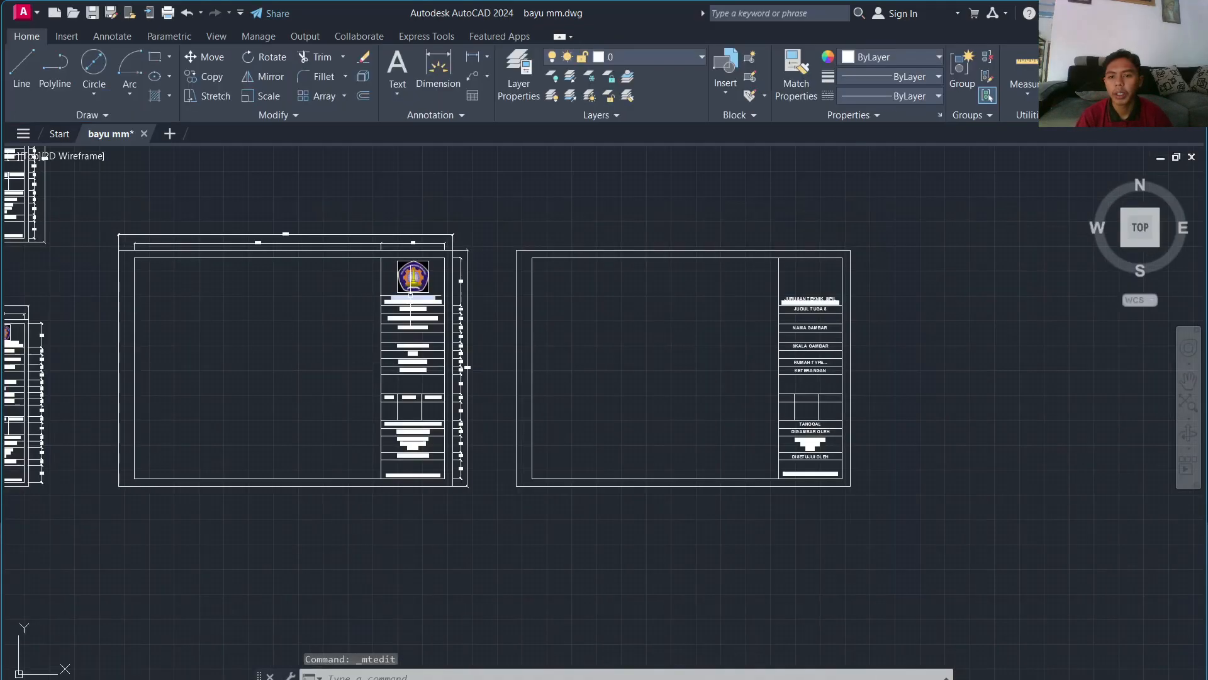
Step: Copy the Politeknik Negeri Malang logo into the second title block's empty top box, above JURUSAN TEKNIK SIPIL
click(413, 283)
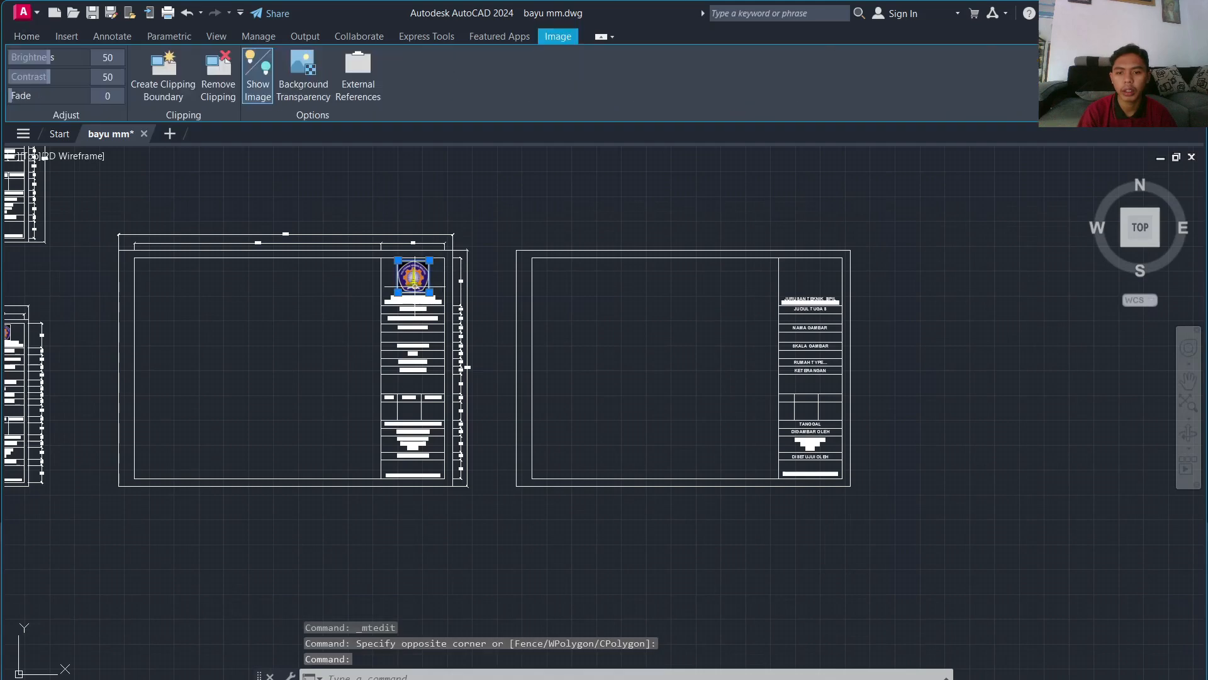
key(Return)
click(413, 276)
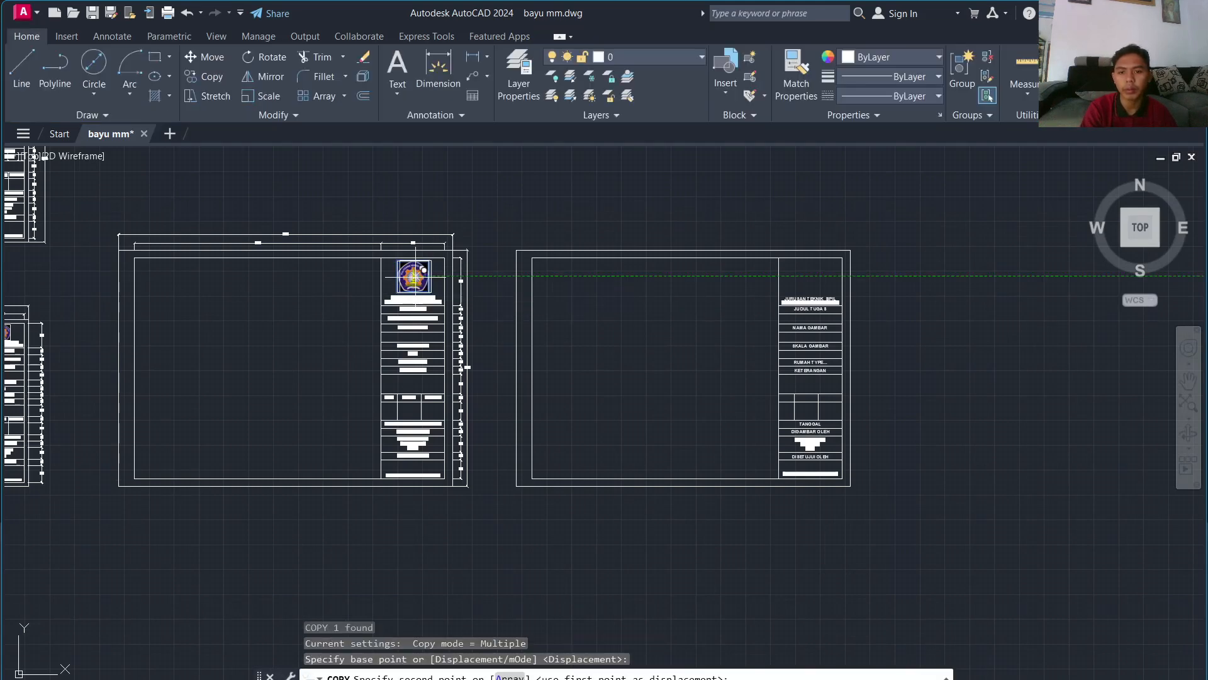
scroll(796, 277, up, 6)
click(851, 268)
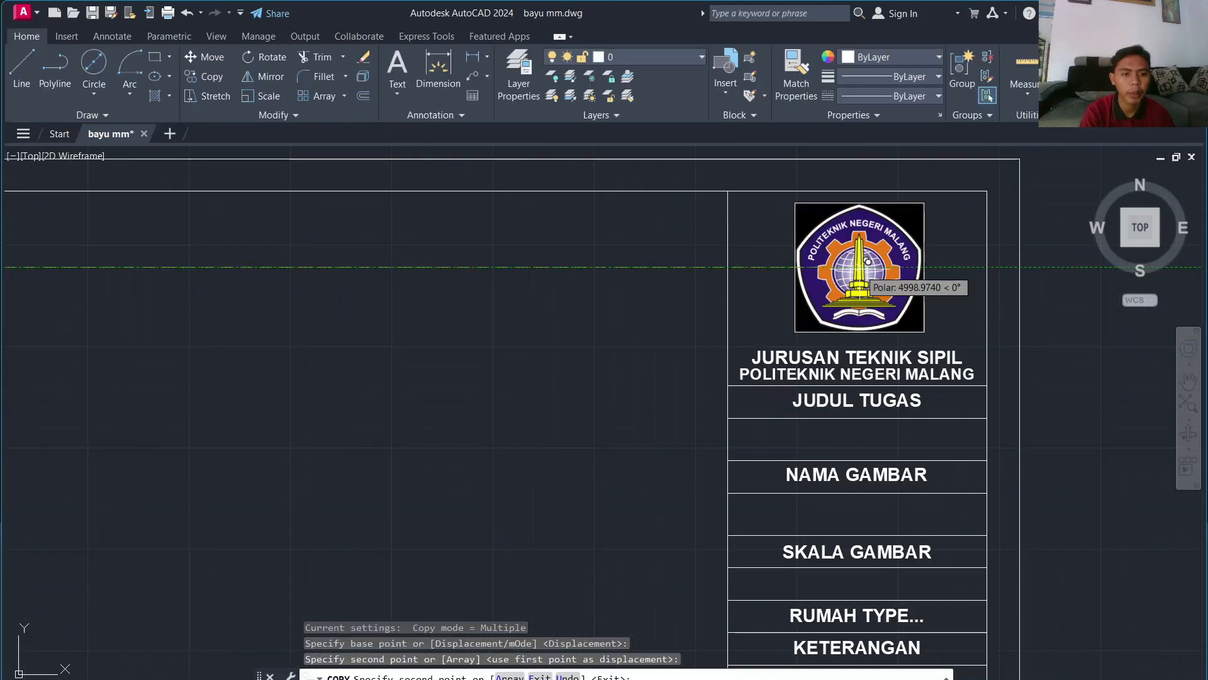
scroll(859, 270, down, 6)
key(Escape)
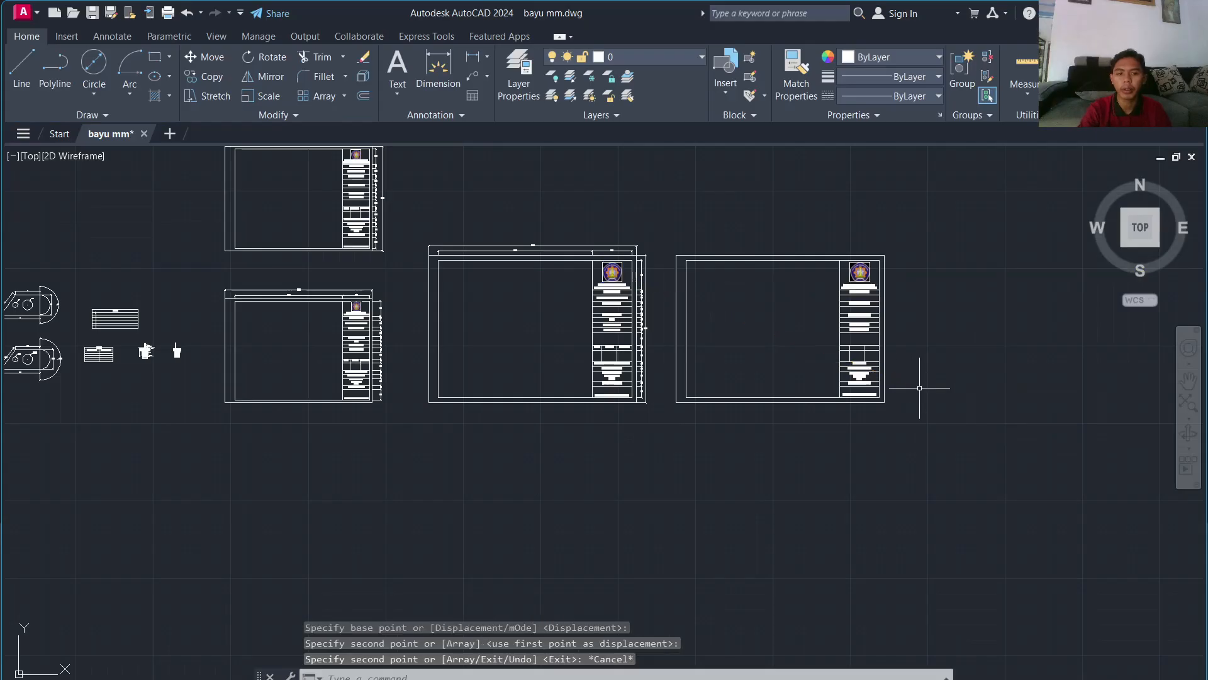
scroll(845, 275, up, 5)
scroll(890, 324, down, 5)
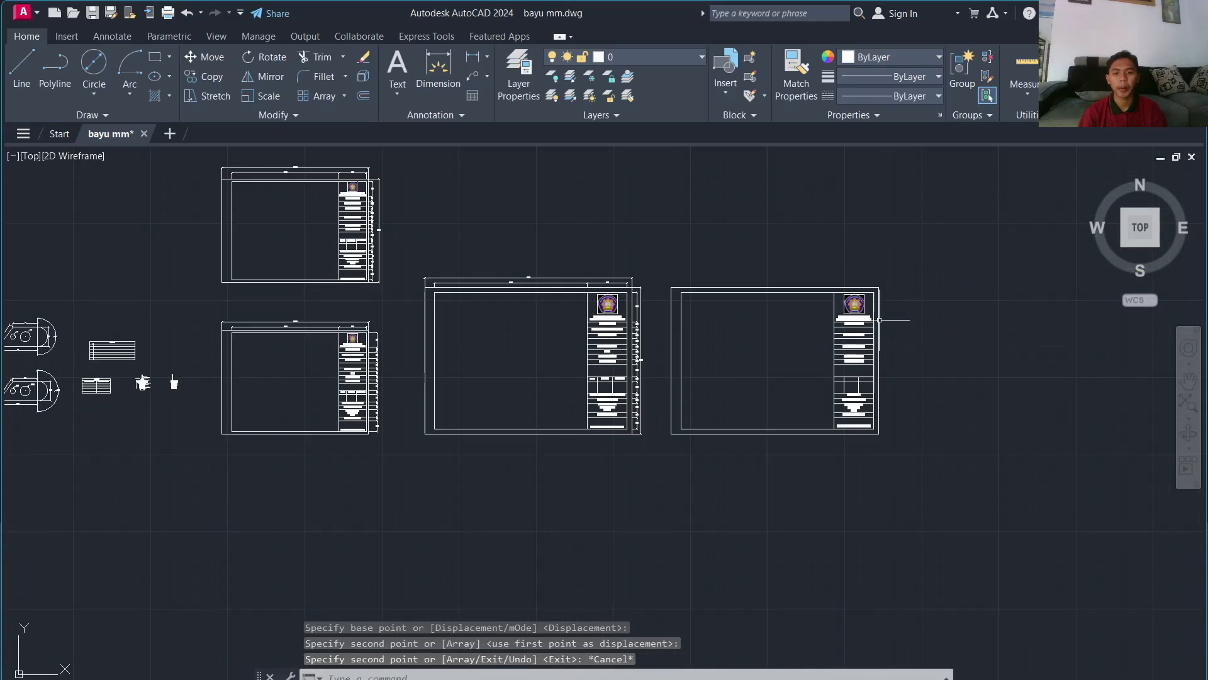
scroll(378, 307, up, 10)
scroll(707, 324, down, 10)
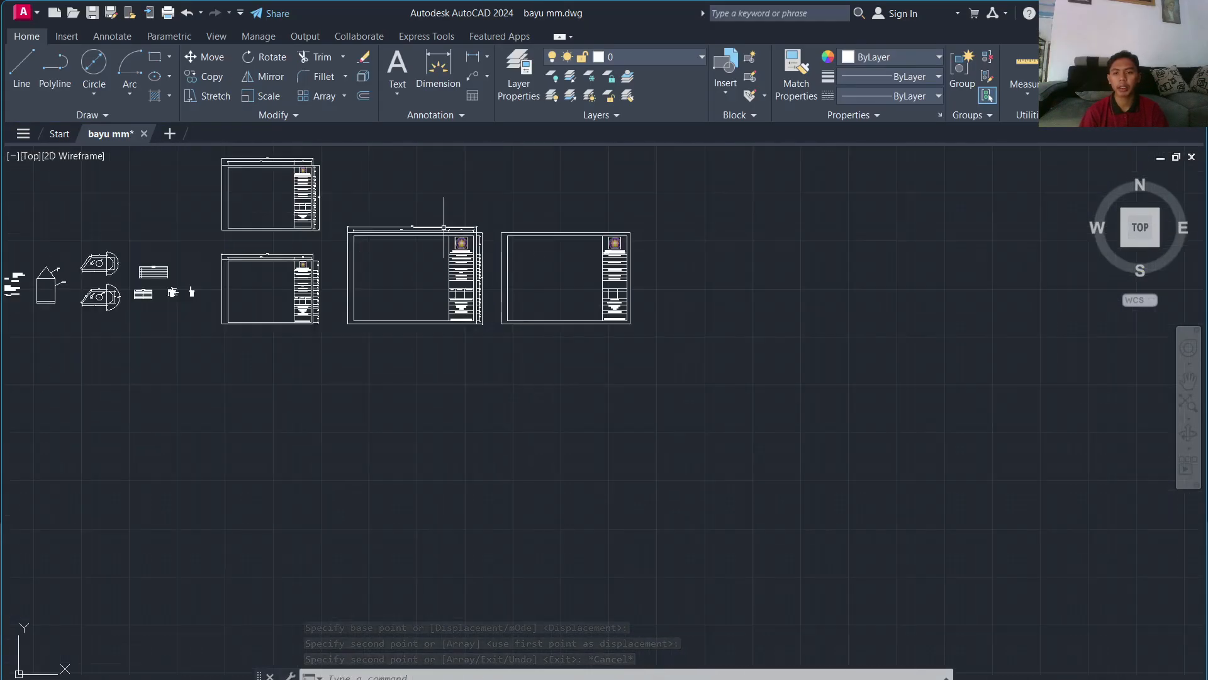
scroll(490, 197, up, 3)
scroll(581, 256, down, 2)
scroll(538, 250, down, 3)
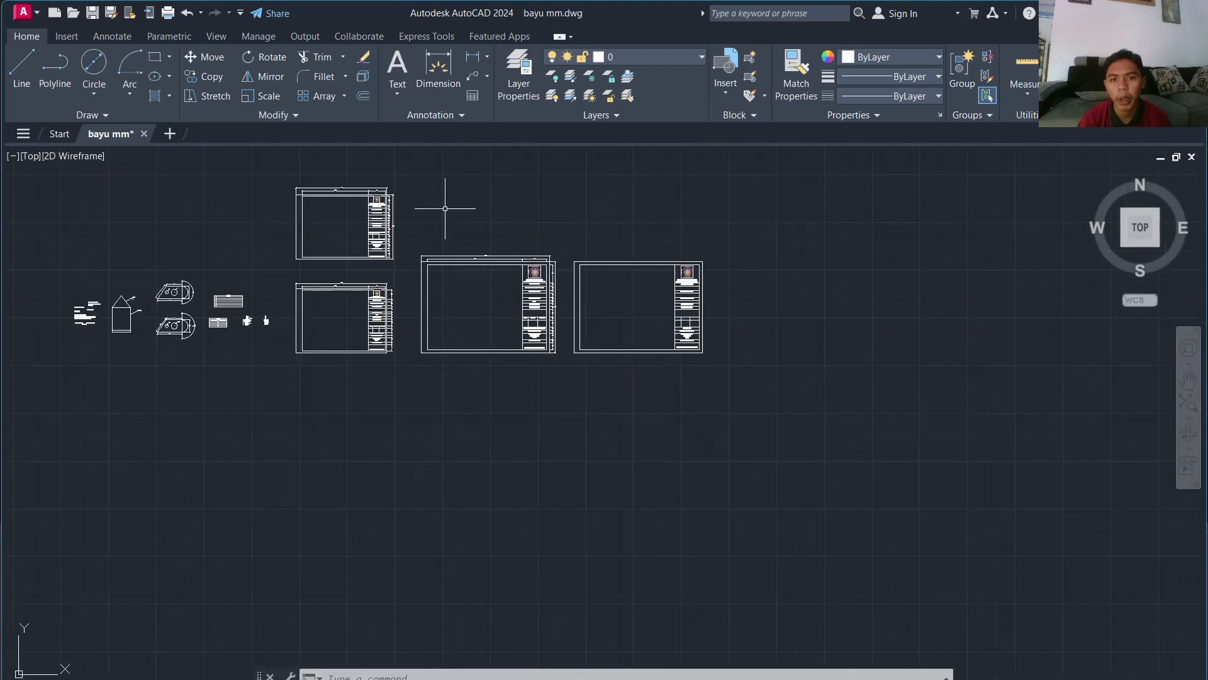
scroll(445, 207, up, 2)
middle_drag(443, 208, 740, 324)
scroll(712, 325, down, 2)
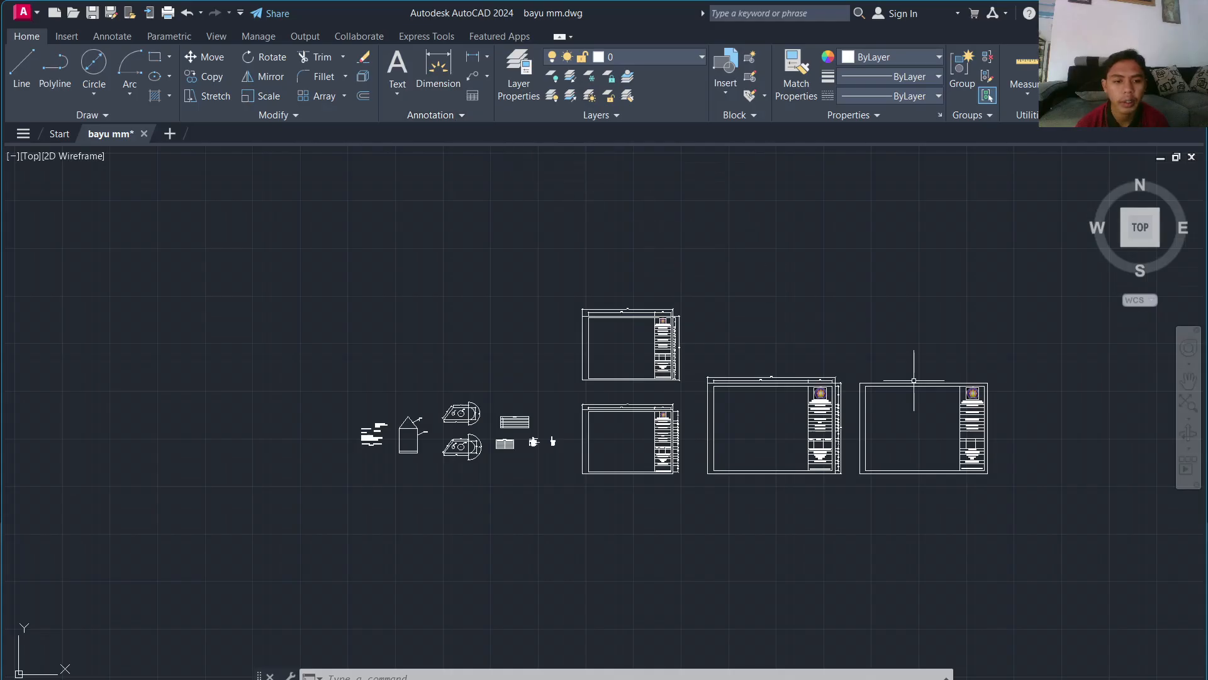
scroll(707, 410, up, 3)
scroll(339, 397, down, 3)
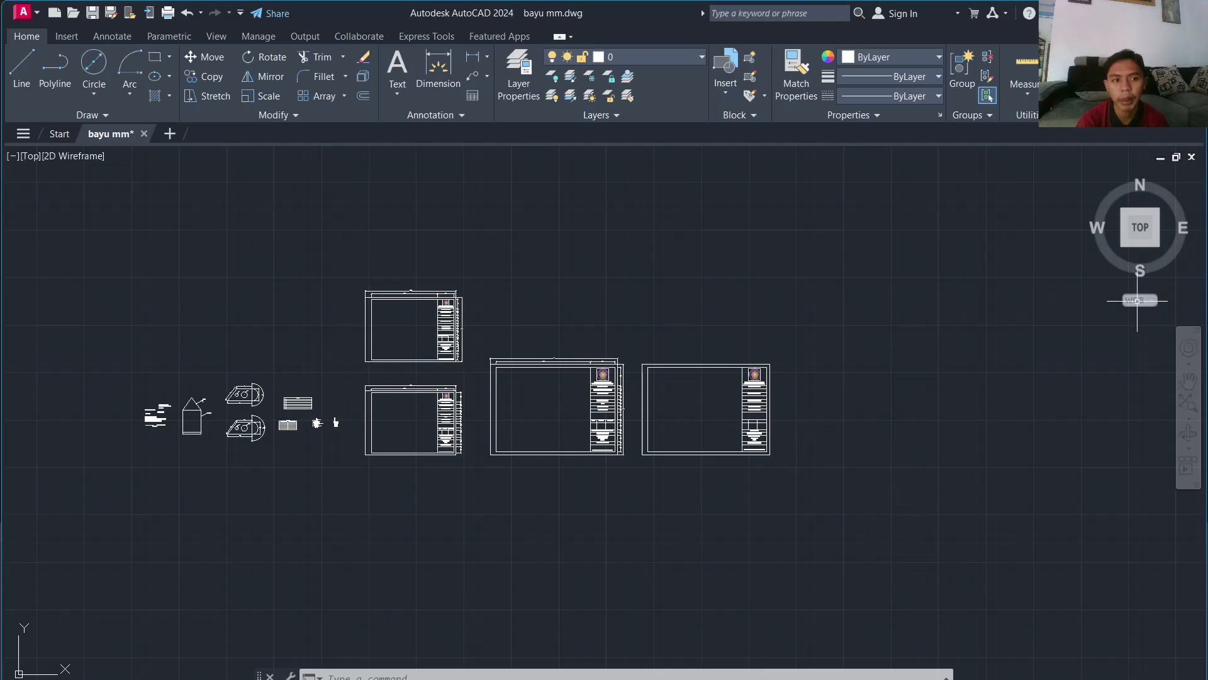
mouse_move(669, 409)
middle_down()
mouse_move(809, 322)
mouse_move(903, 303)
middle_up()
scroll(569, 296, up, 4)
scroll(437, 334, up, 4)
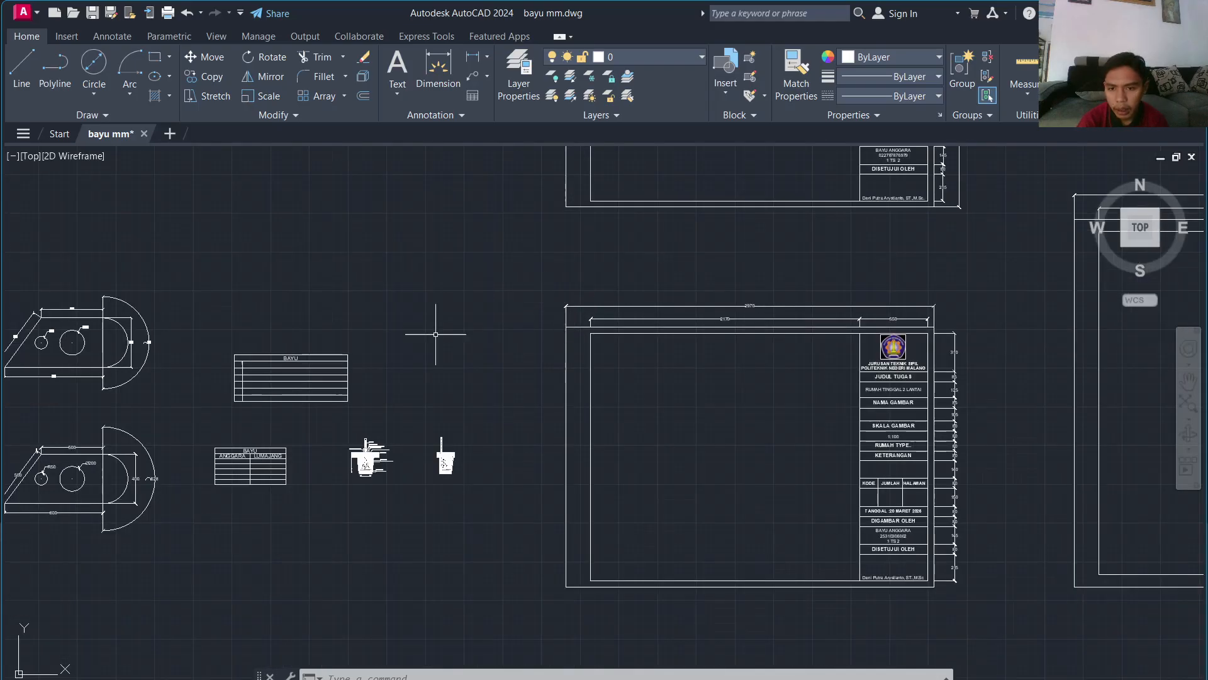
scroll(332, 403, down, 7)
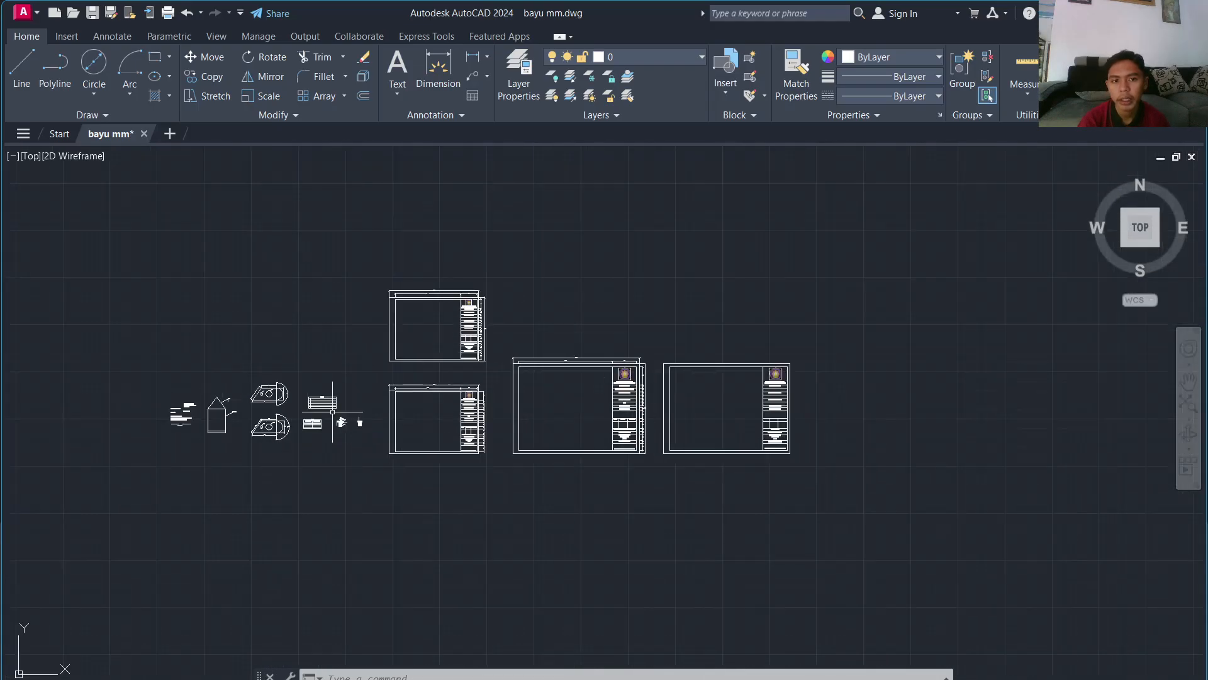
middle_drag(333, 412, 560, 368)
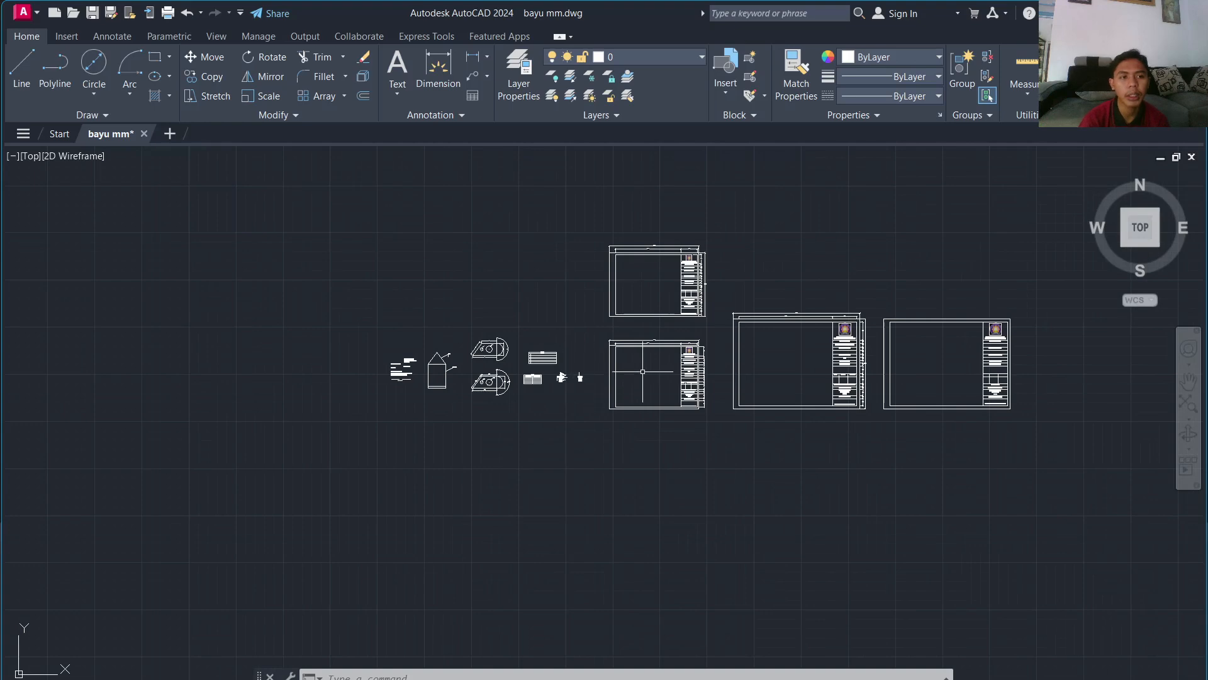